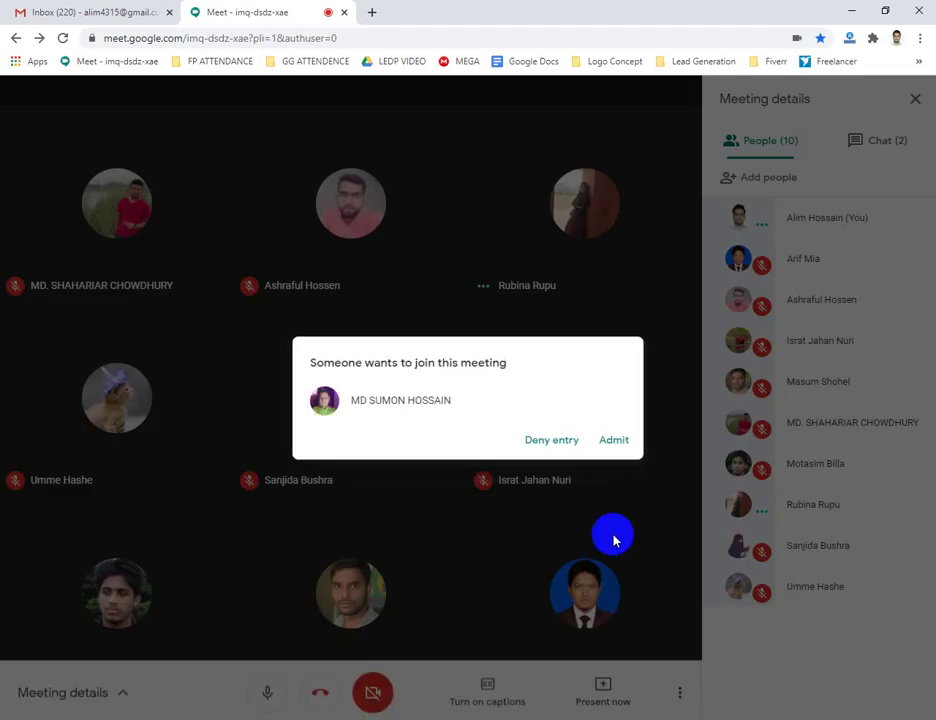
# Admit the participant waiting to join and share the Adobe Photoshop CS6 window with the meeting
pyautogui.click(614, 440)
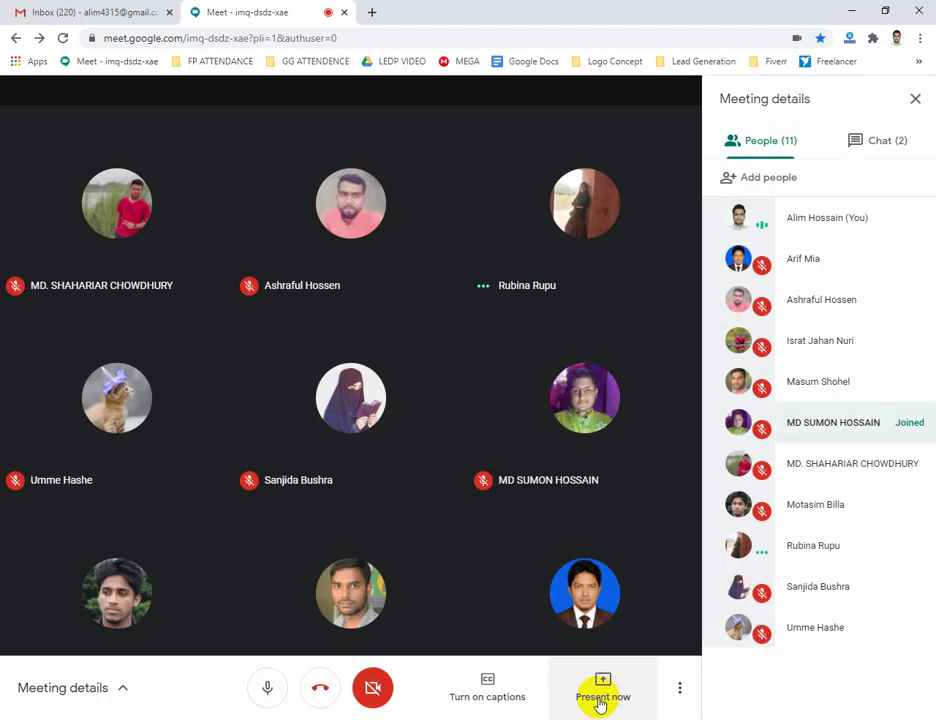
pyautogui.click(600, 686)
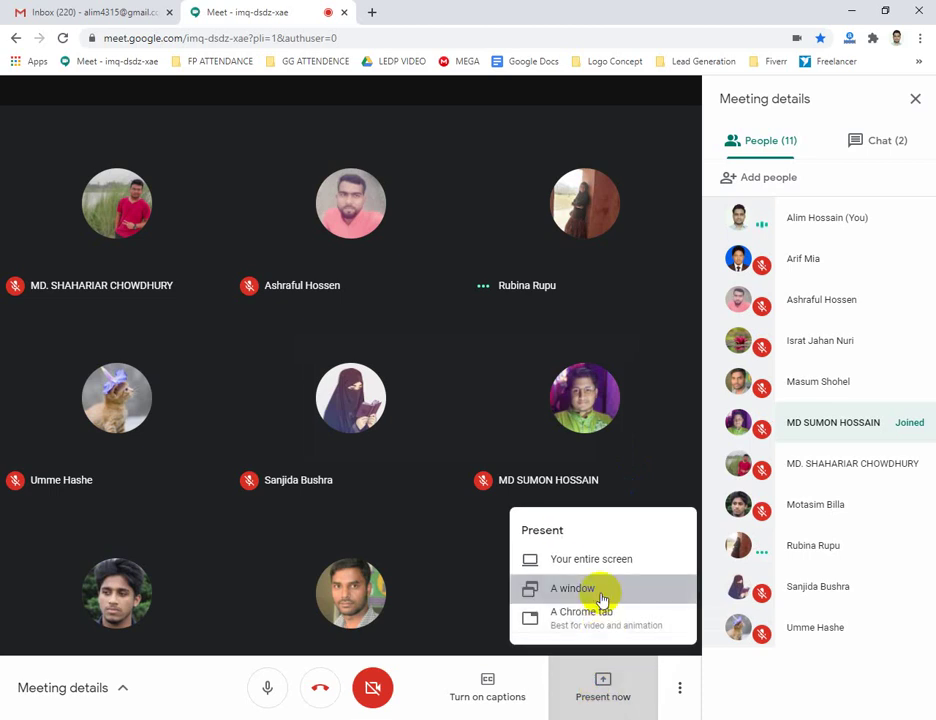
pyautogui.click(600, 596)
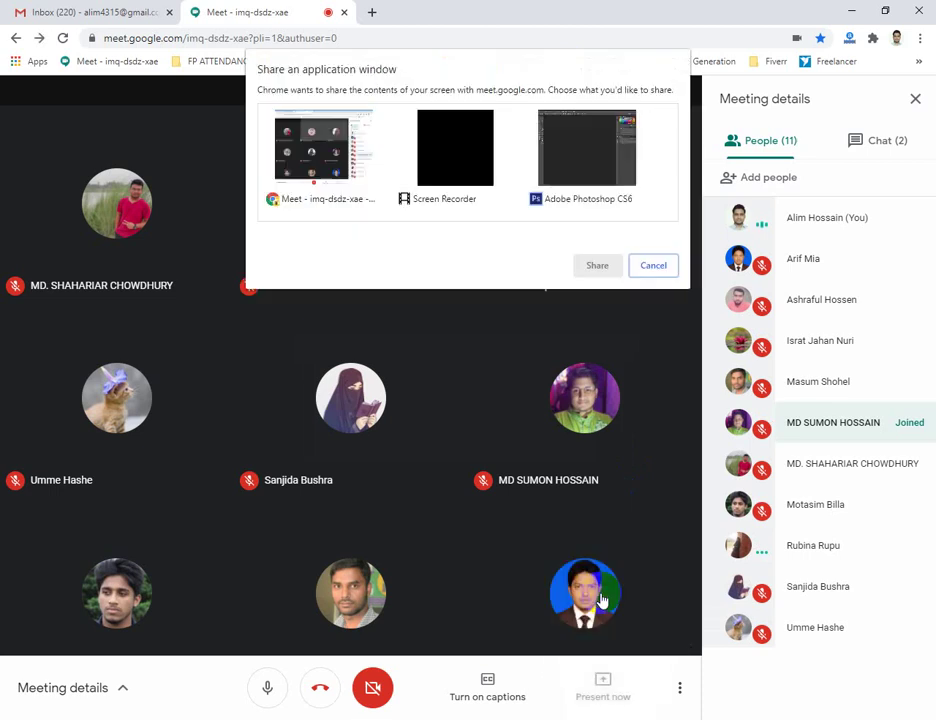
pyautogui.click(575, 207)
pyautogui.click(600, 265)
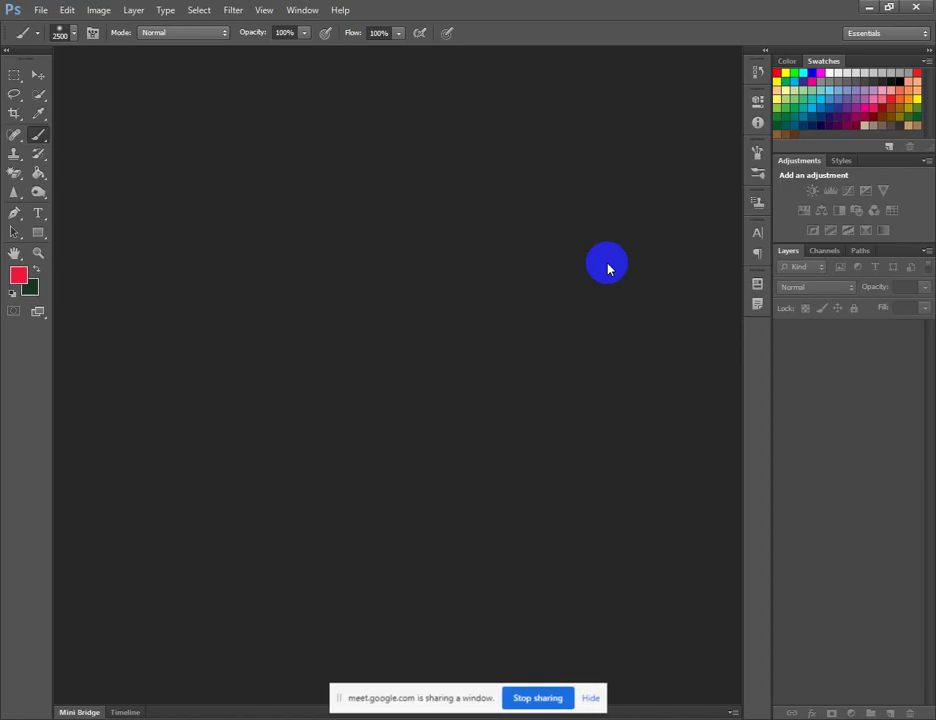
# Open the image 1071251_110615-cc-acne-img from the Downloads folder in Photoshop
pyautogui.click(42, 11)
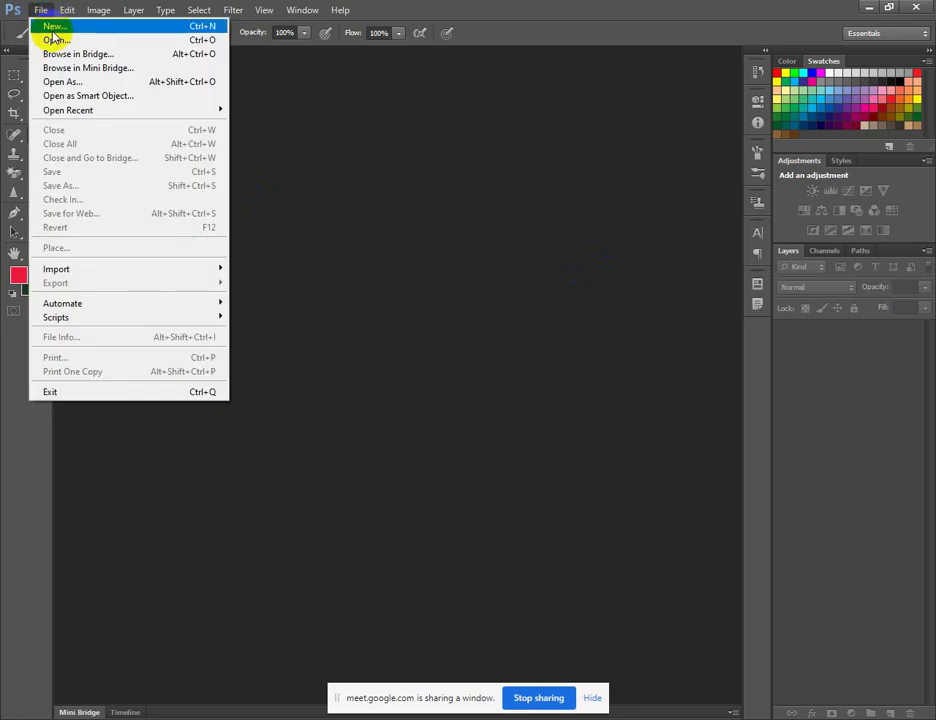
pyautogui.click(56, 39)
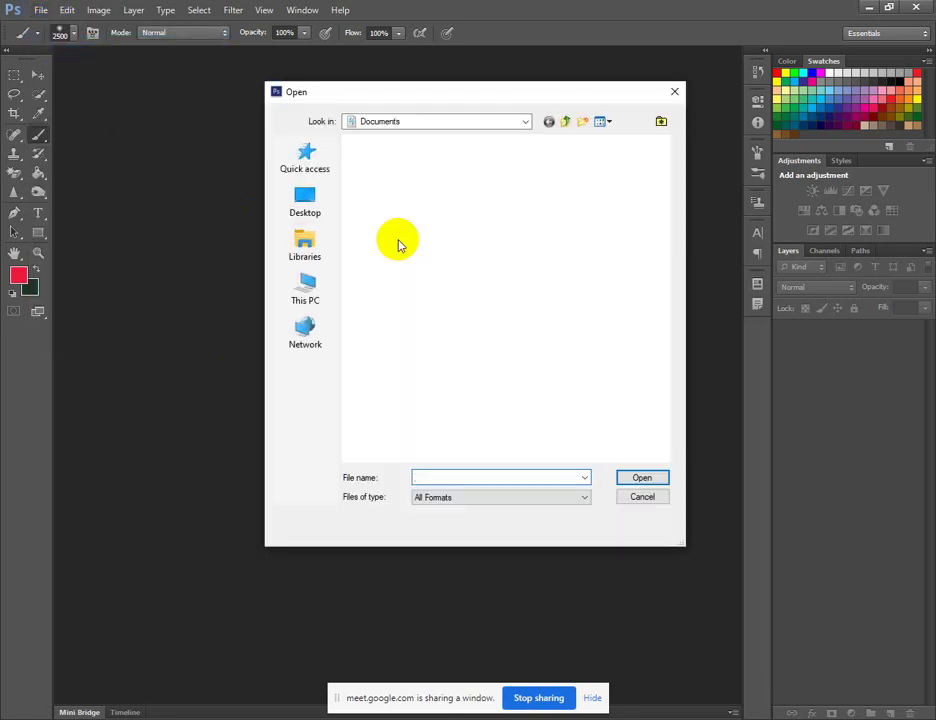
pyautogui.scroll(-5, 400, 250)
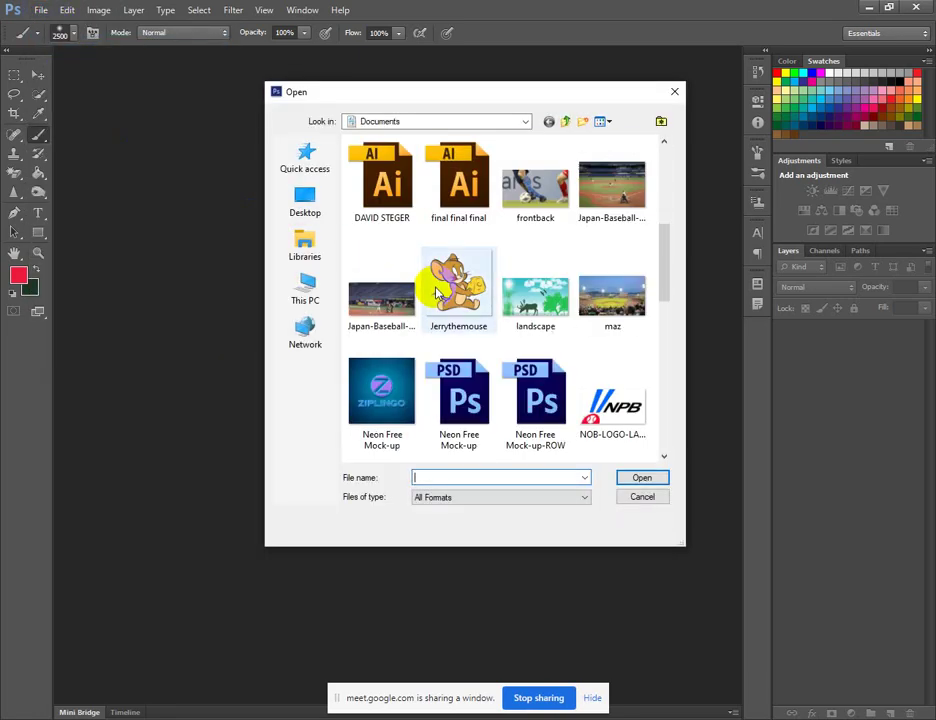
pyautogui.scroll(5, 445, 280)
pyautogui.click(525, 121)
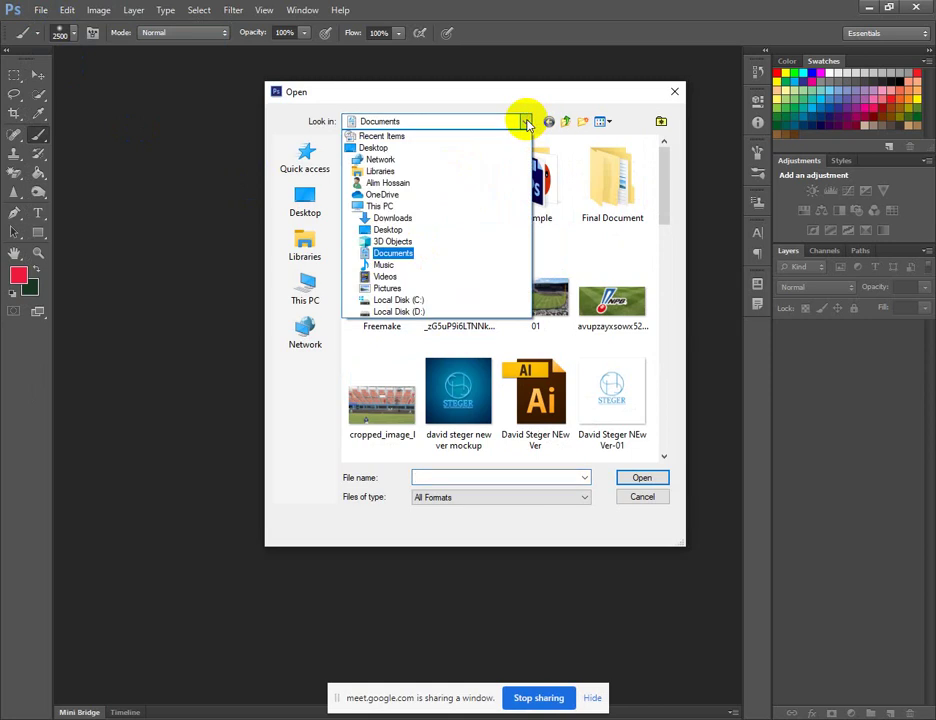
pyautogui.click(419, 217)
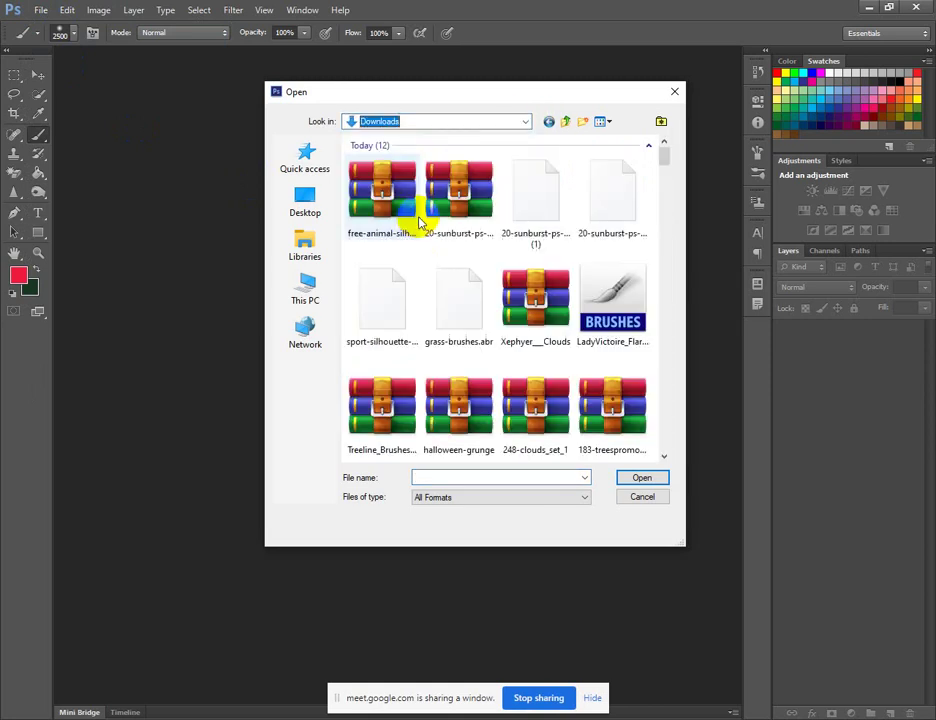
pyautogui.scroll(-5, 513, 303)
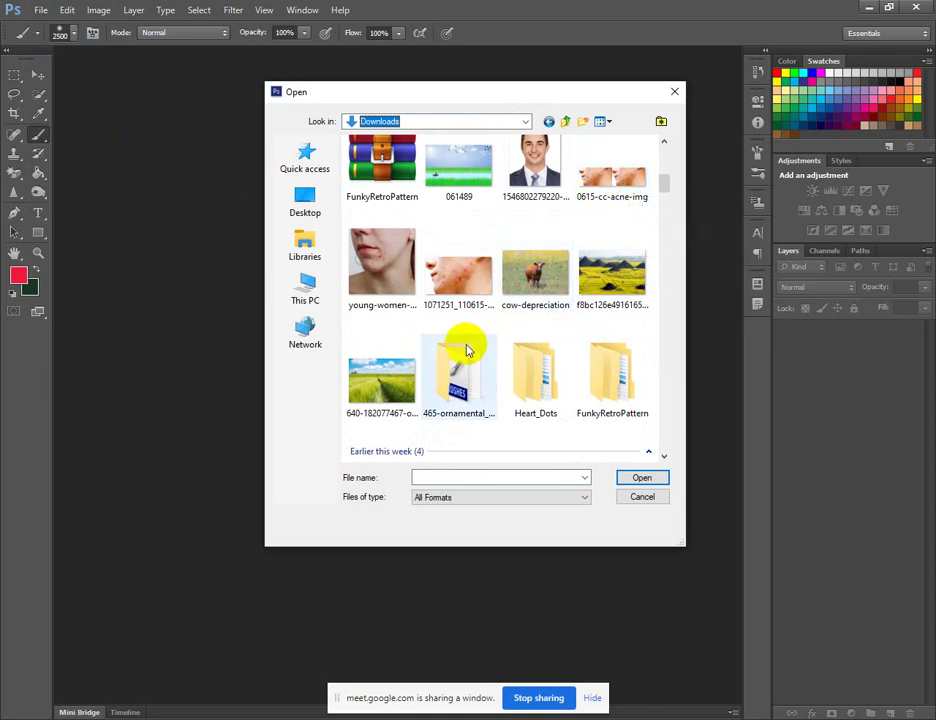
pyautogui.click(468, 297)
pyautogui.click(638, 478)
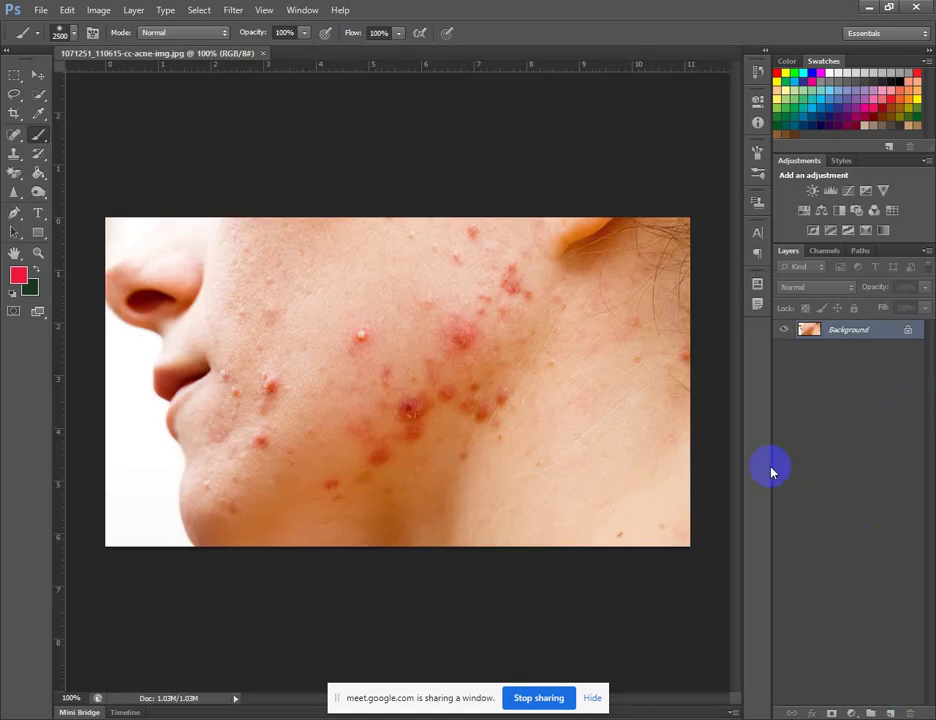
# Convert the locked Background into a regular layer with the default name and duplicate it
pyautogui.doubleClick(905, 331)
pyautogui.click(590, 234)
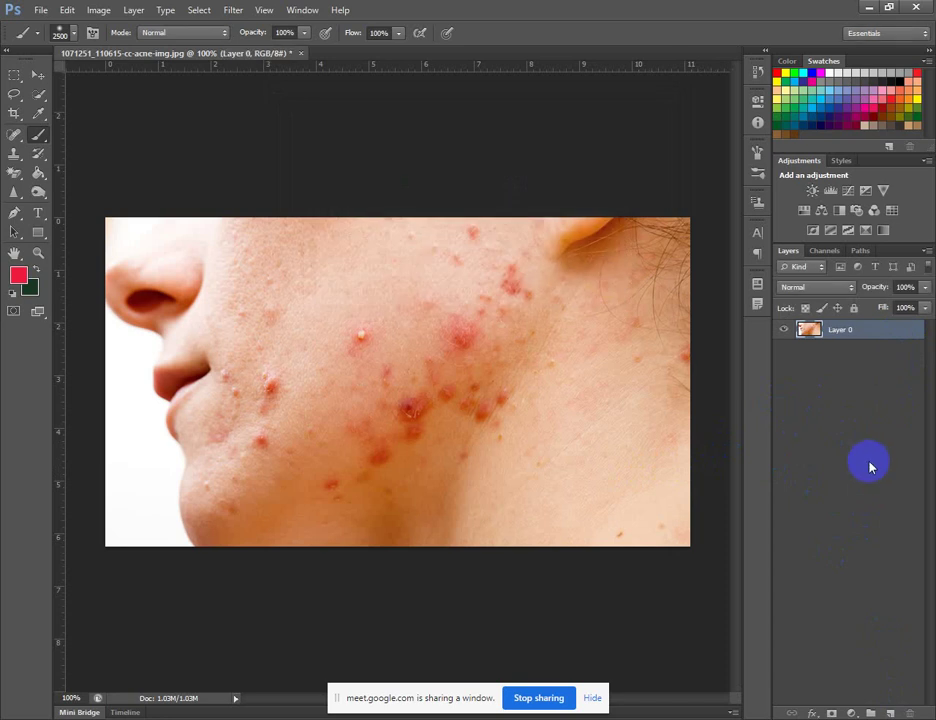
pyautogui.hotkey('ctrl', 'j')
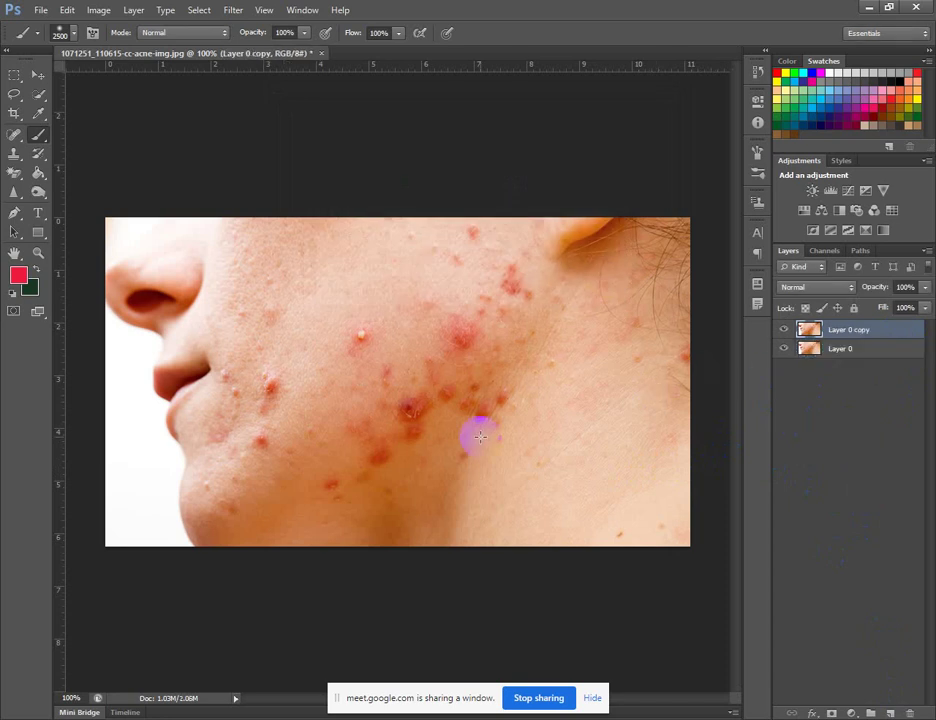
# Extend the canvas to the left with the Crop tool to about twice its width, leaving an empty half
pyautogui.keyDown('alt'); pyautogui.scroll(-1, 519, 405); pyautogui.keyUp('alt')
pyautogui.keyDown('alt'); pyautogui.scroll(-3, 519, 405); pyautogui.keyUp('alt')
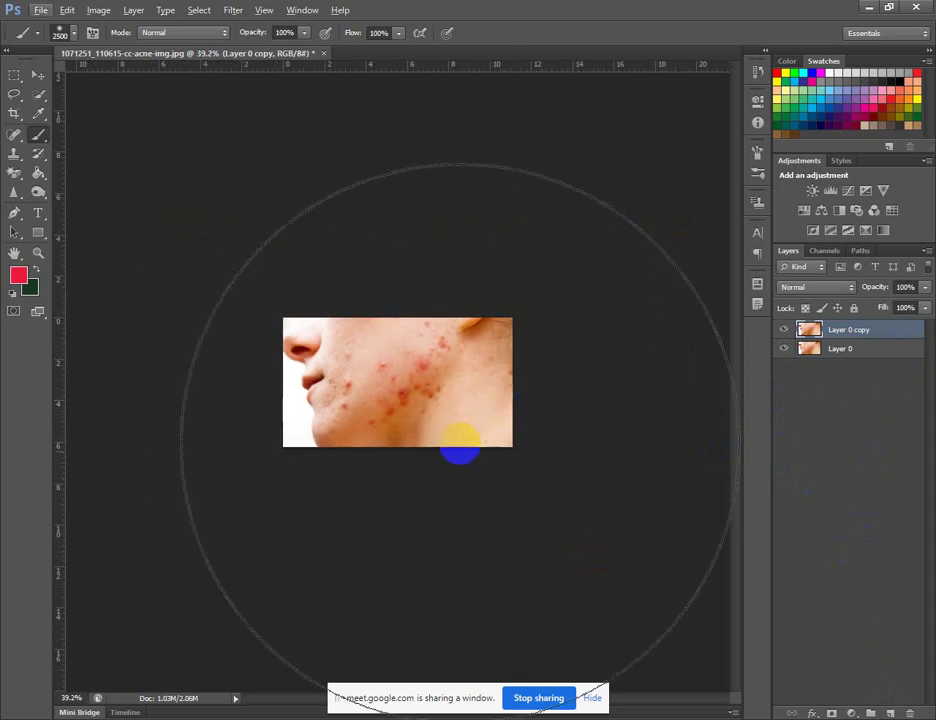
pyautogui.click(36, 76)
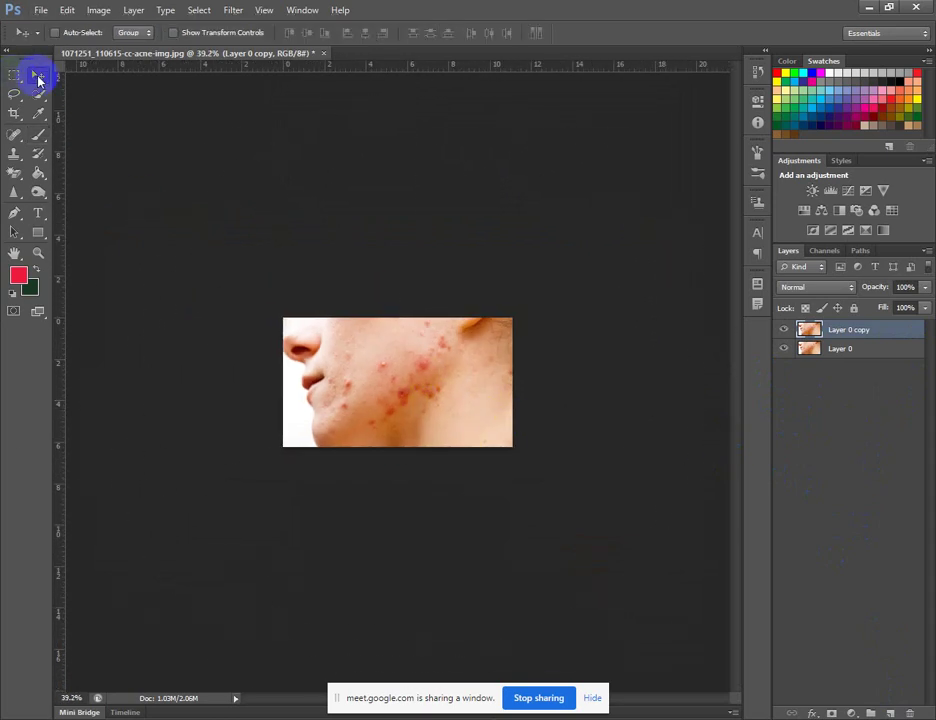
pyautogui.click(14, 113)
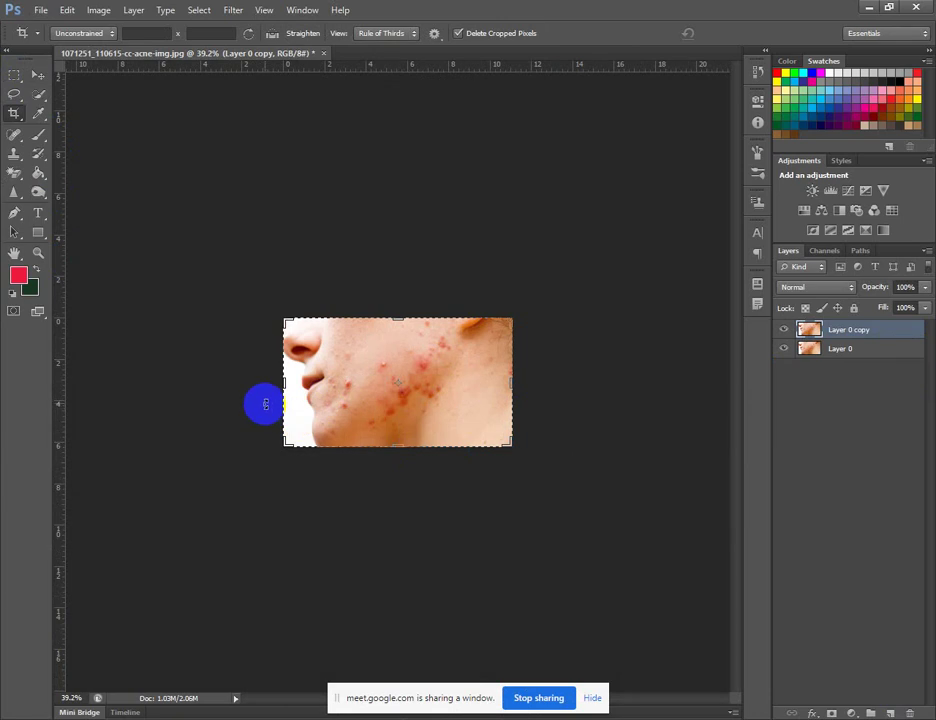
pyautogui.moveTo(279, 386); pyautogui.dragTo(169, 370)
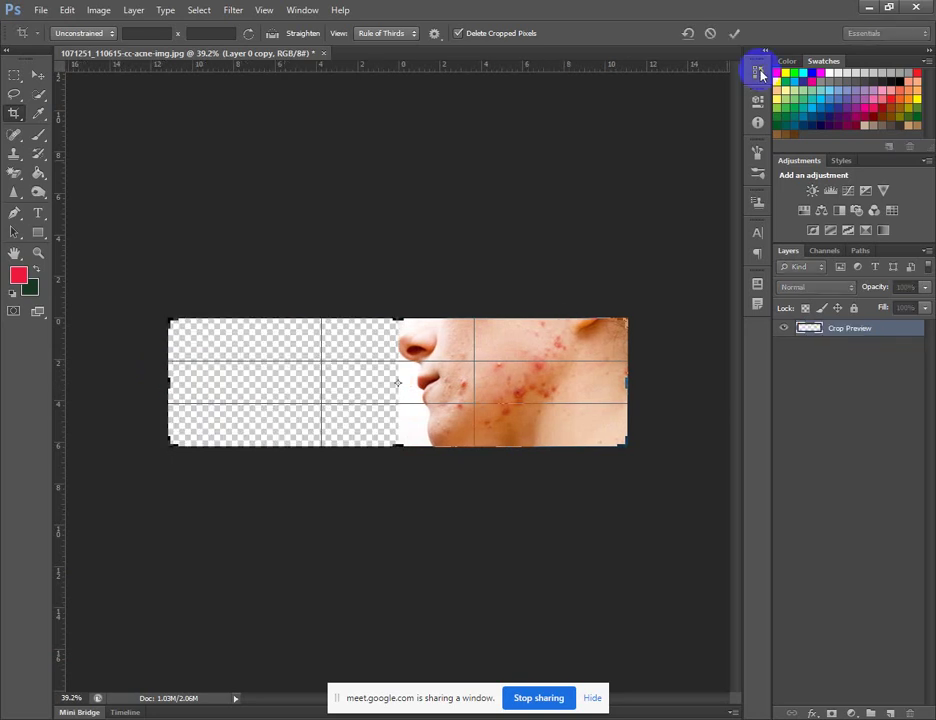
pyautogui.click(735, 36)
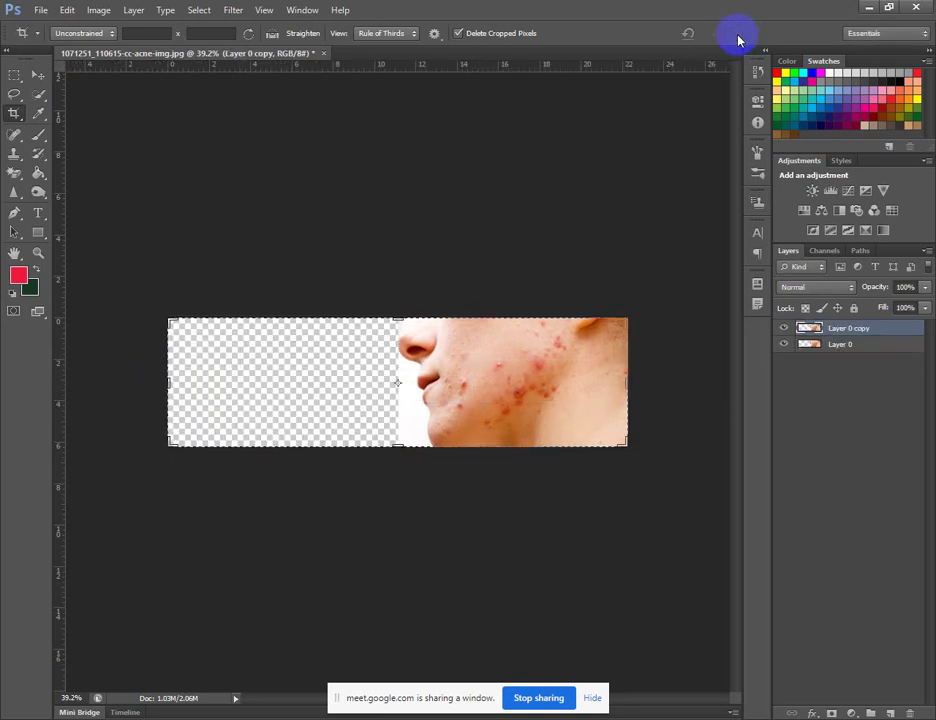
# Move Layer 0 copy into the empty left half of the canvas and nudge Layer 0 against its edge
pyautogui.click(38, 74)
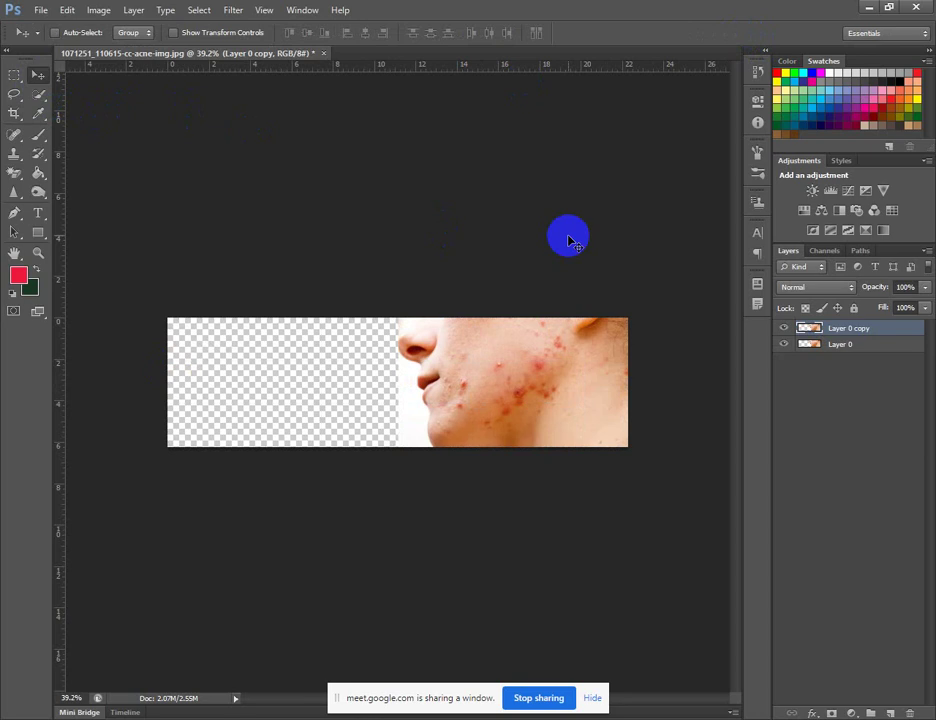
pyautogui.click(843, 331)
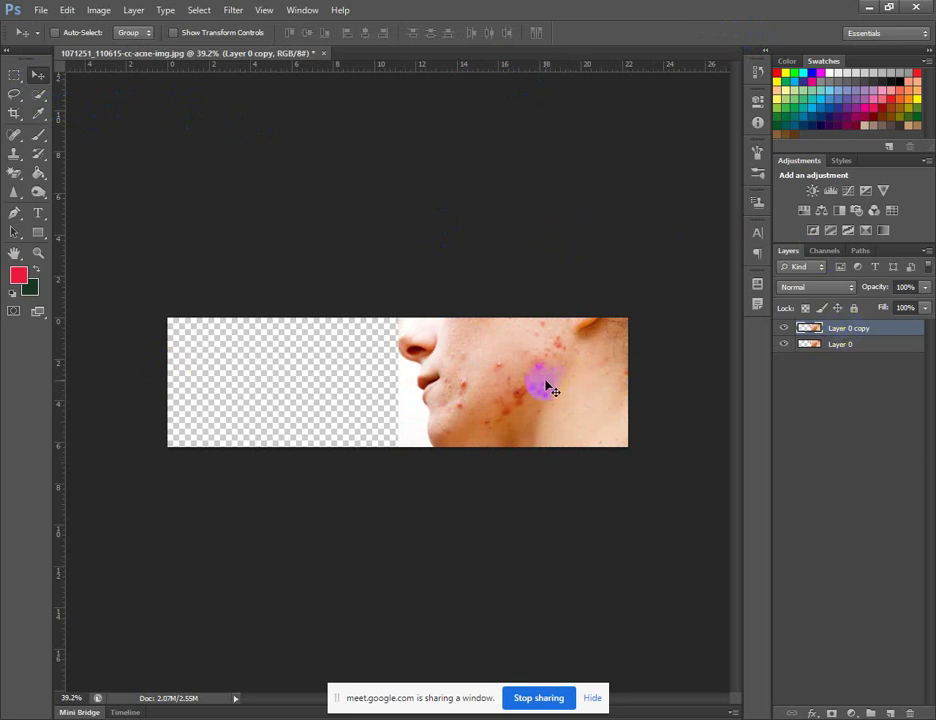
pyautogui.moveTo(547, 388); pyautogui.dragTo(313, 382)
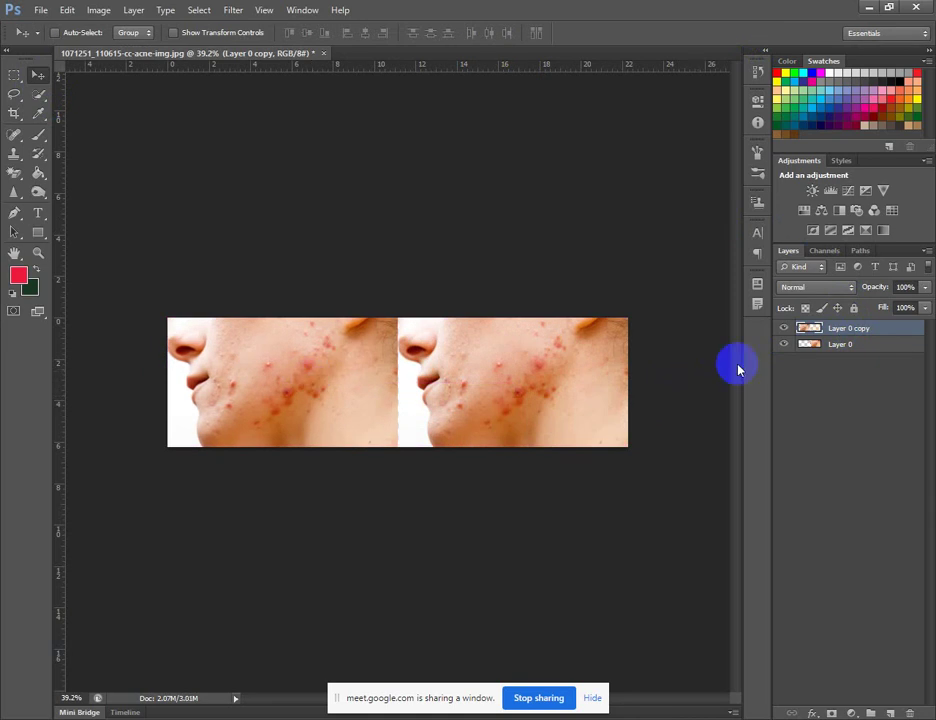
pyautogui.click(361, 378)
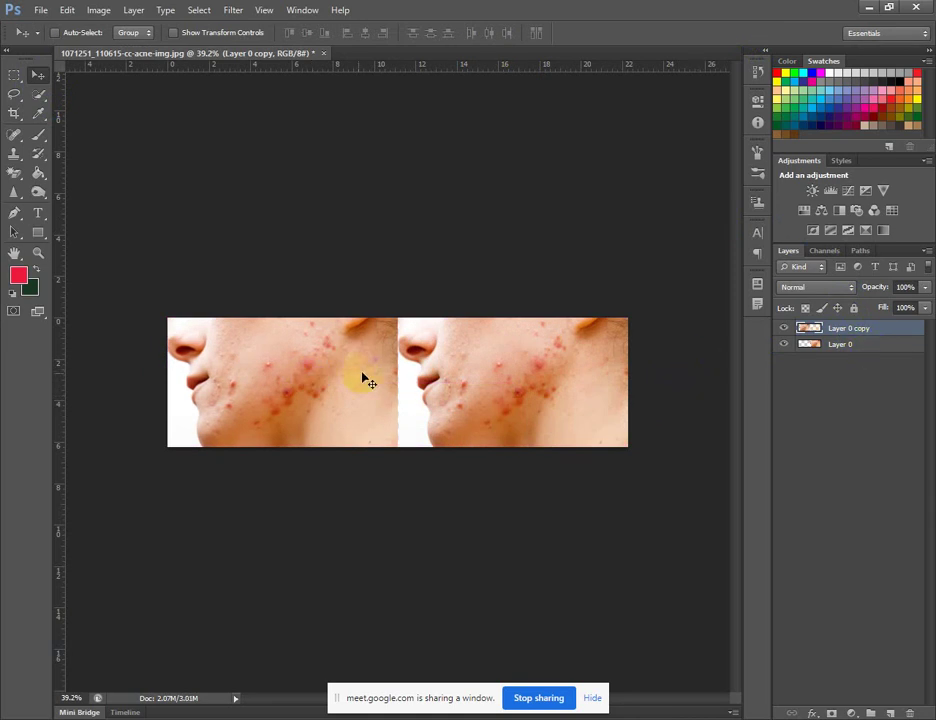
pyautogui.click(864, 346)
pyautogui.moveTo(548, 384)
pyautogui.mouseDown()
pyautogui.moveTo(340, 389)
pyautogui.moveTo(561, 392)
pyautogui.moveTo(556, 402)
pyautogui.mouseUp()
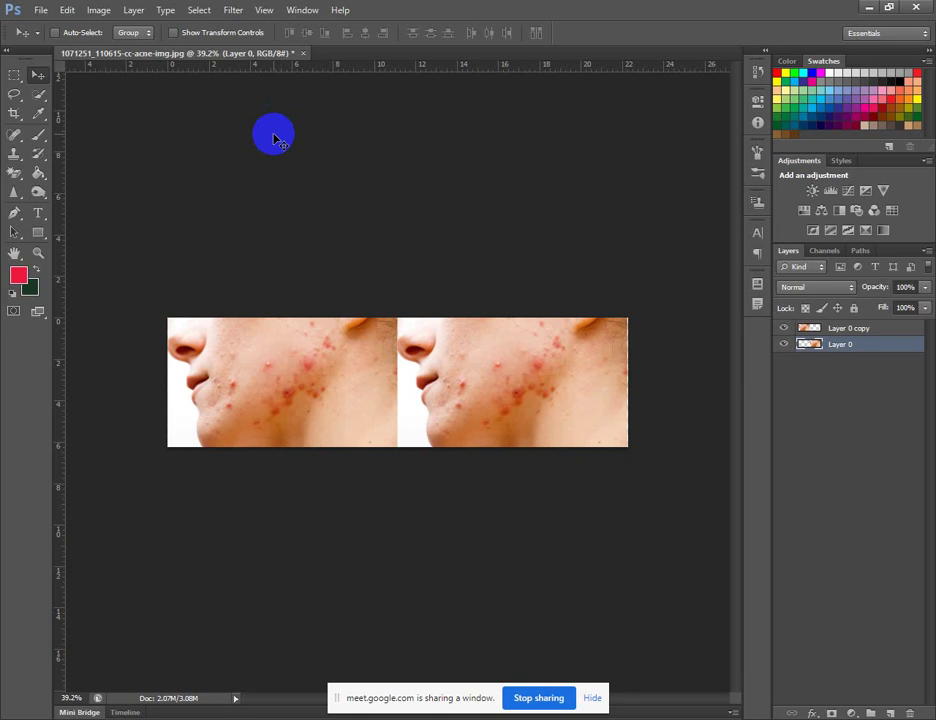
# Close the acne image without saving and minimize Photoshop to return to the Google Meet call
pyautogui.click(302, 53)
pyautogui.click(472, 279)
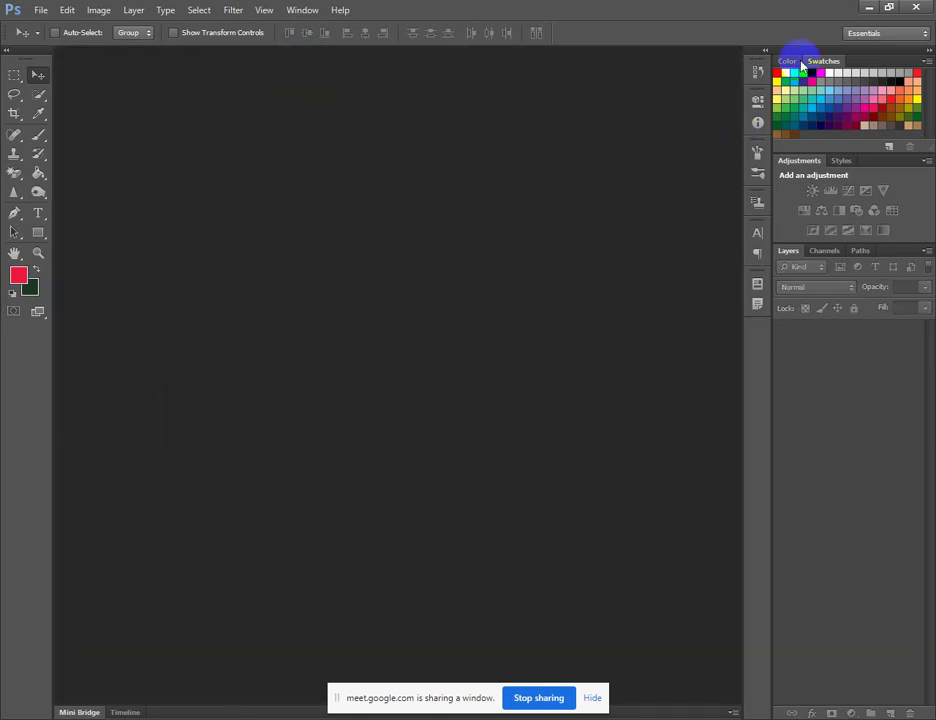
pyautogui.click(868, 8)
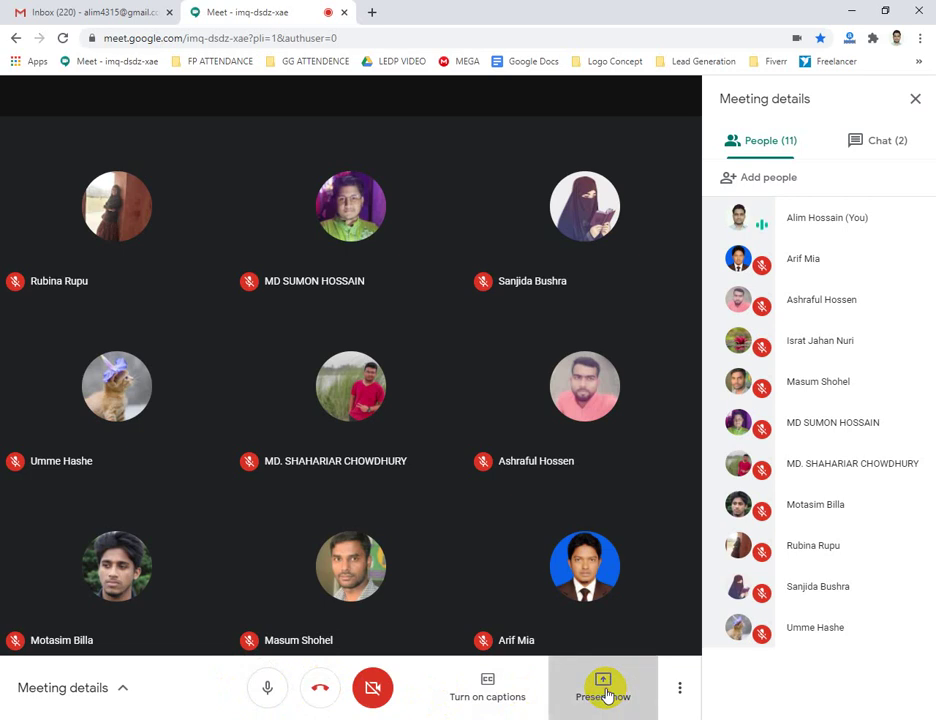
# Dismiss the presentation options after viewing them and admit the person waiting to join the meeting
pyautogui.click(604, 690)
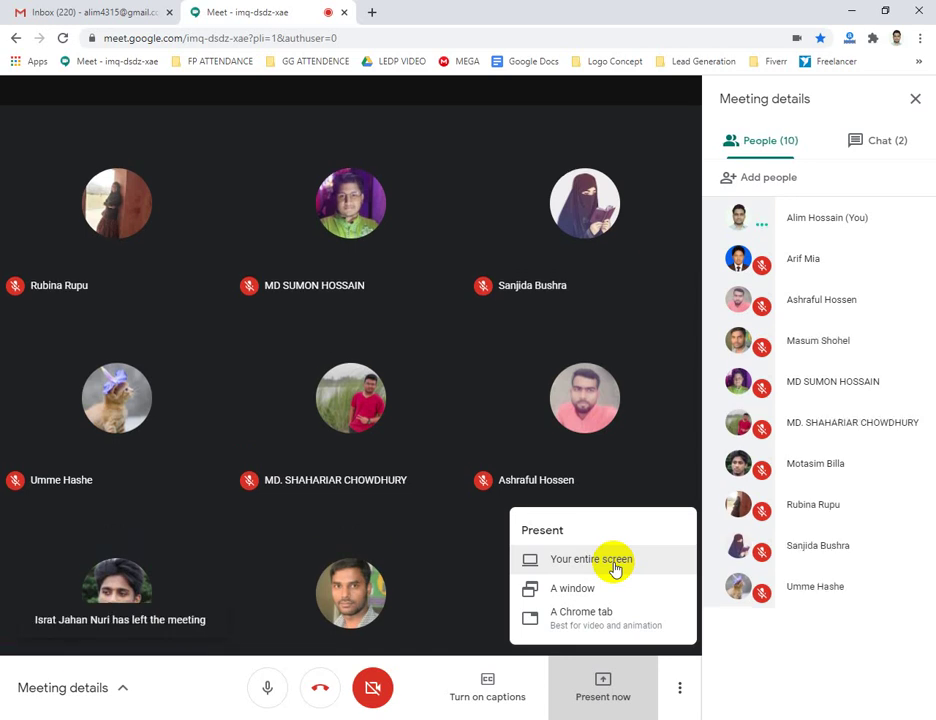
pyautogui.click(689, 440)
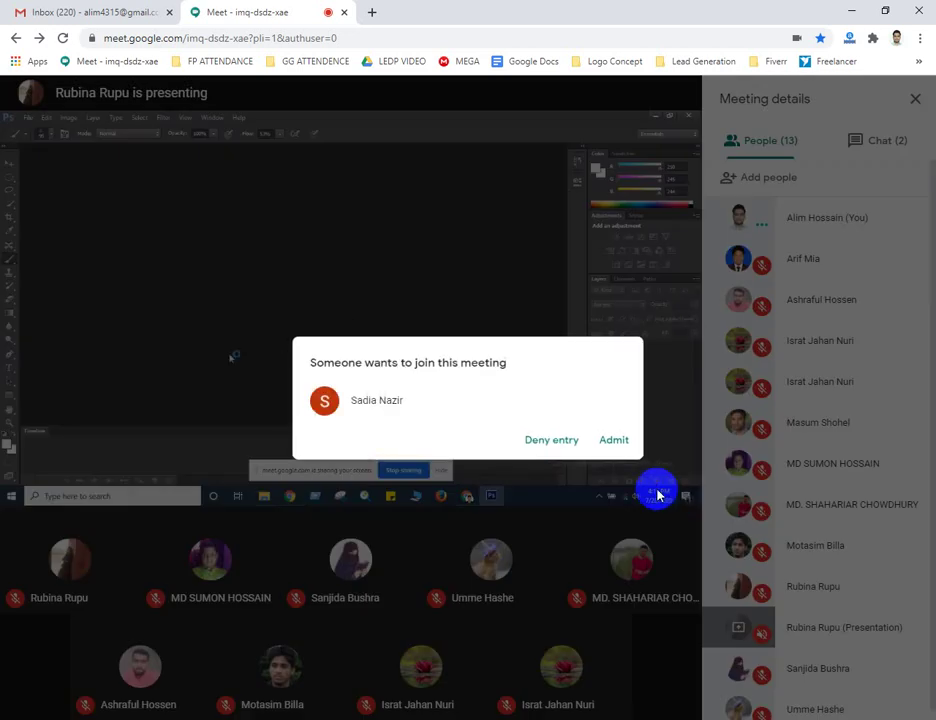
pyautogui.click(618, 442)
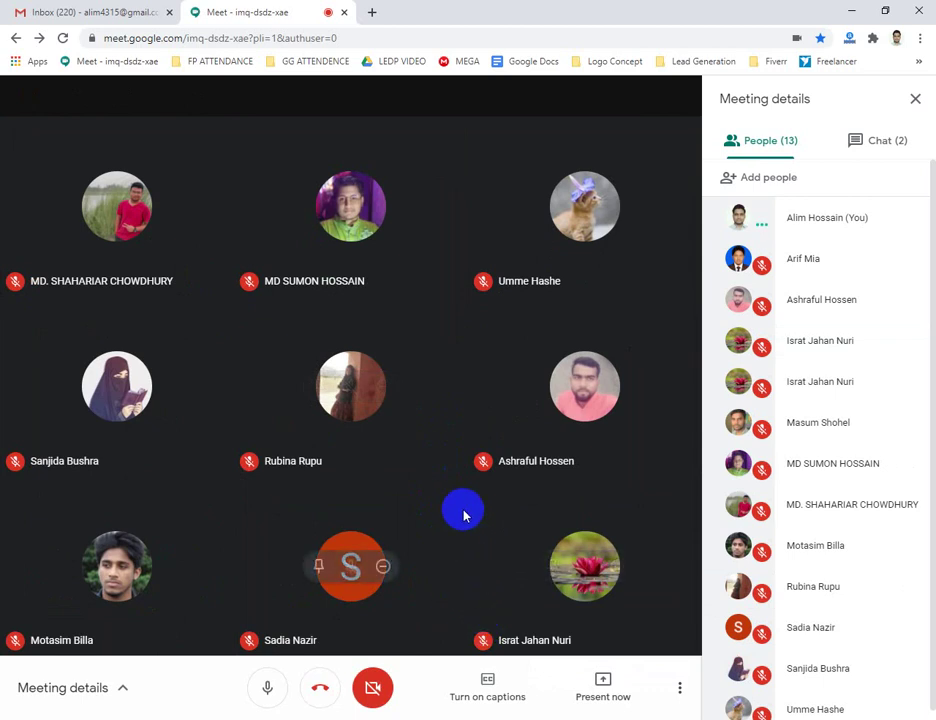
pyautogui.click(606, 686)
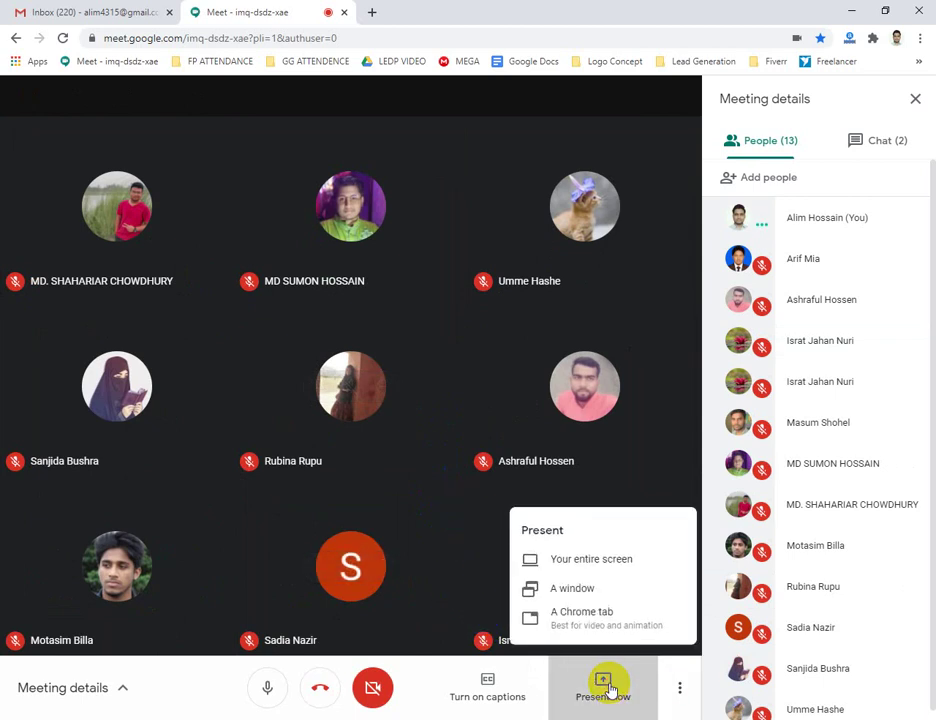
pyautogui.click(590, 590)
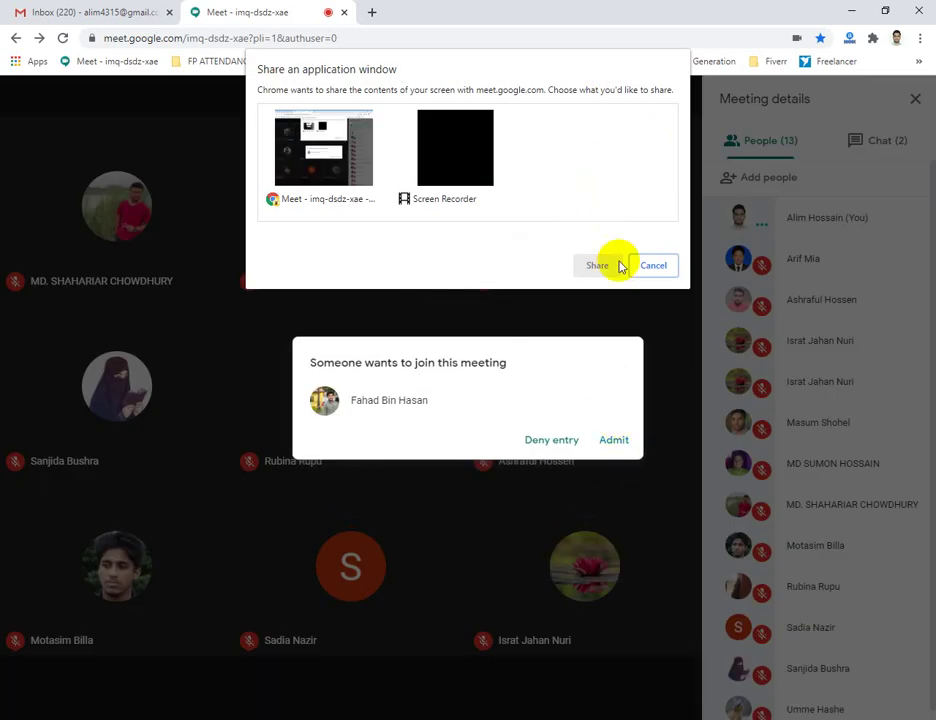
pyautogui.click(655, 268)
# Admit the next person waiting to join the meeting and look through the participant list
pyautogui.click(616, 441)
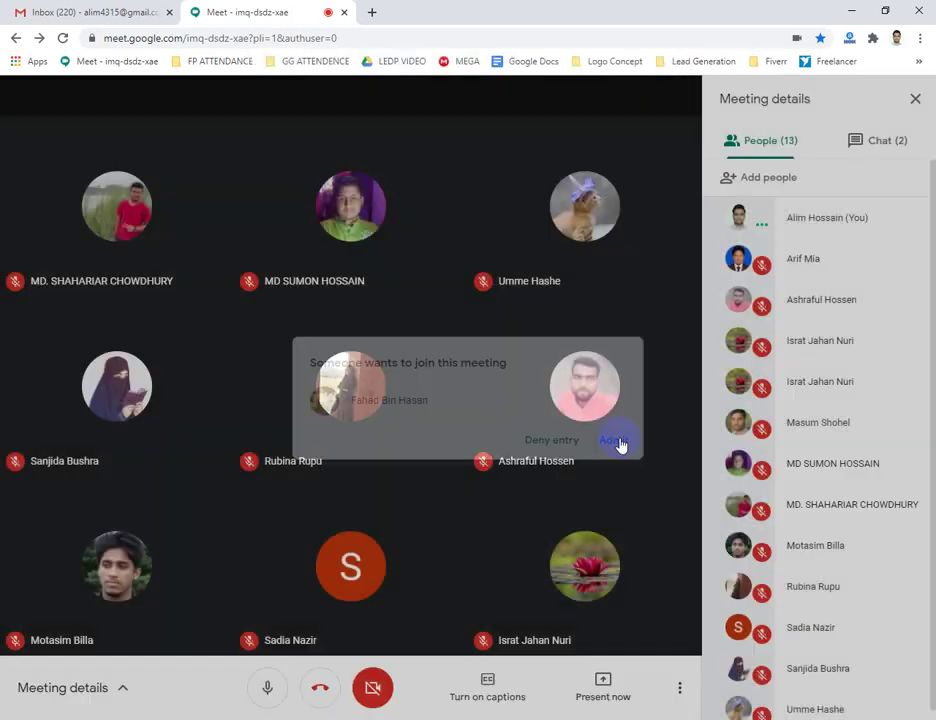
pyautogui.moveTo(632, 543)
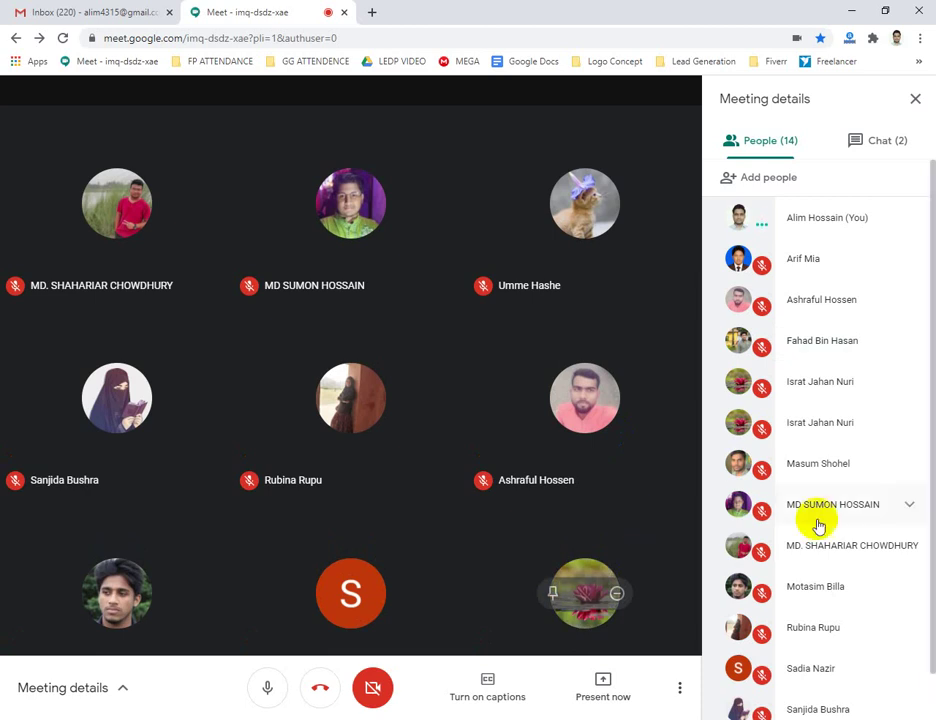
pyautogui.scroll(-1, 806, 536)
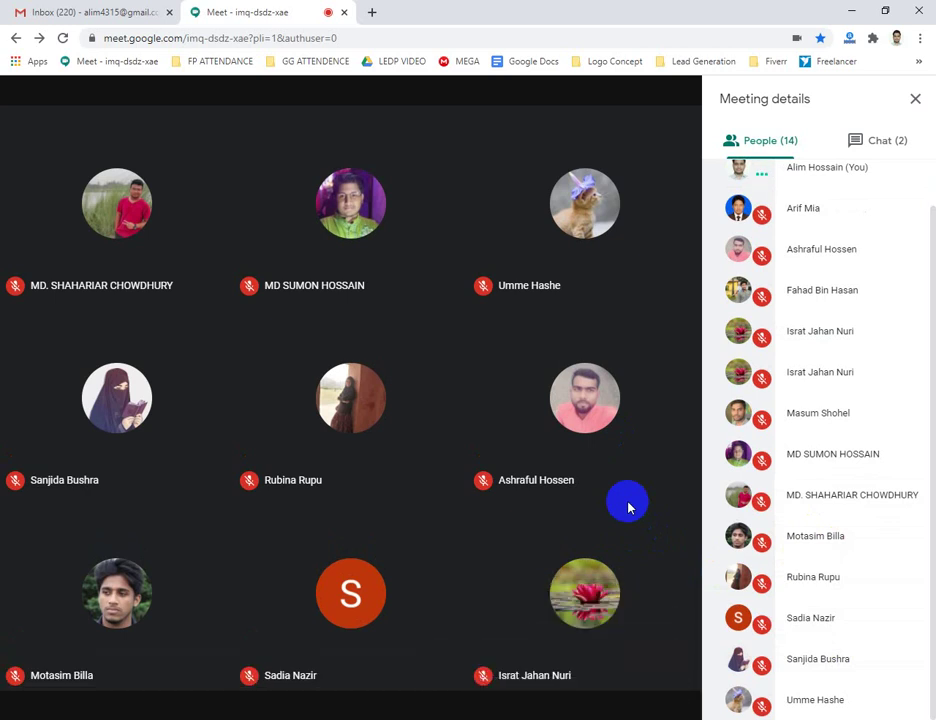
pyautogui.moveTo(606, 554)
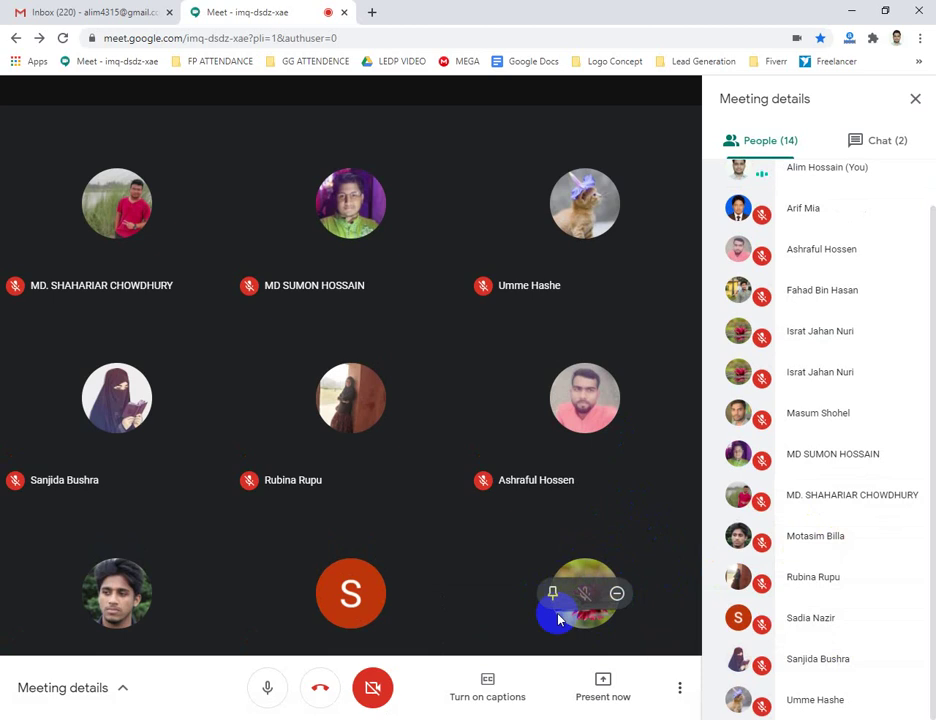
# Share the Adobe Photoshop CS6 window with the meeting participants
pyautogui.click(610, 692)
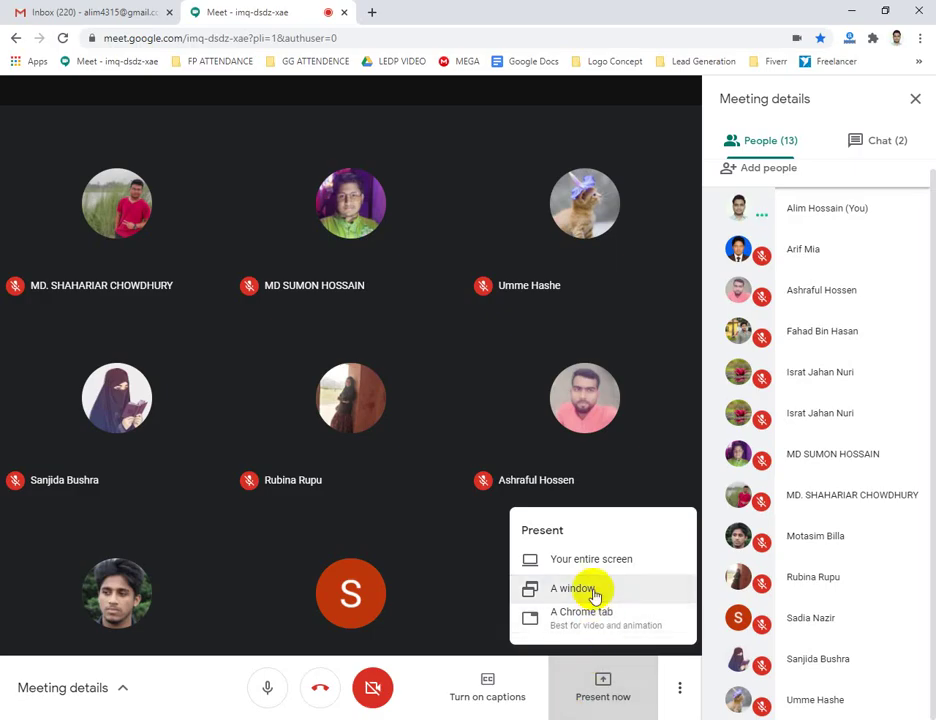
pyautogui.click(594, 592)
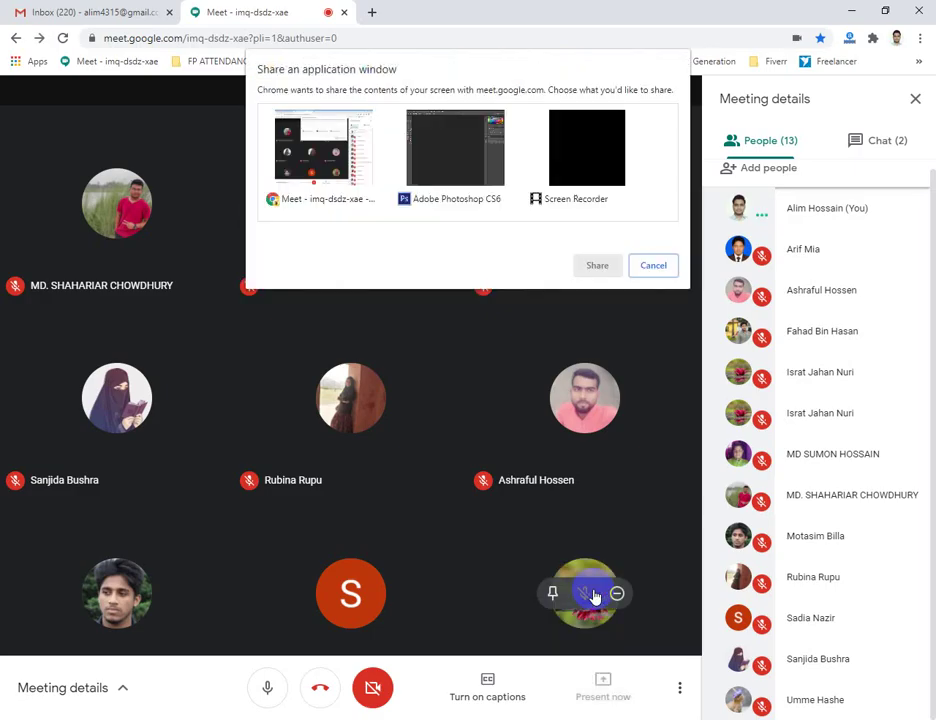
pyautogui.click(470, 165)
pyautogui.click(597, 265)
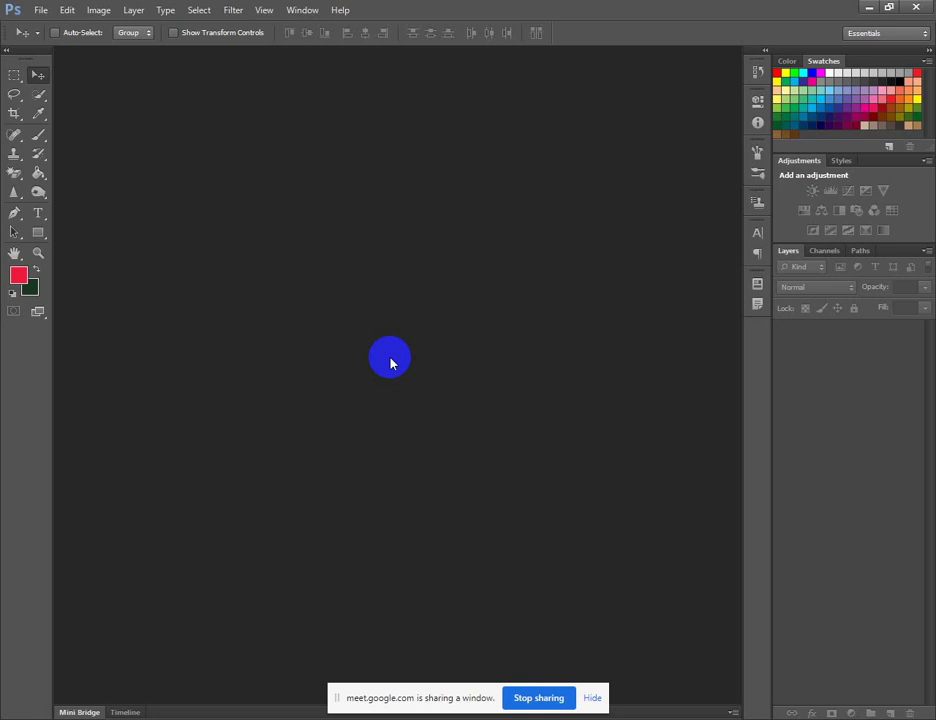
# Return to the Google Meet call, admit the person waiting to join, and mute the microphone
pyautogui.hotkey('alt', 'Tab')
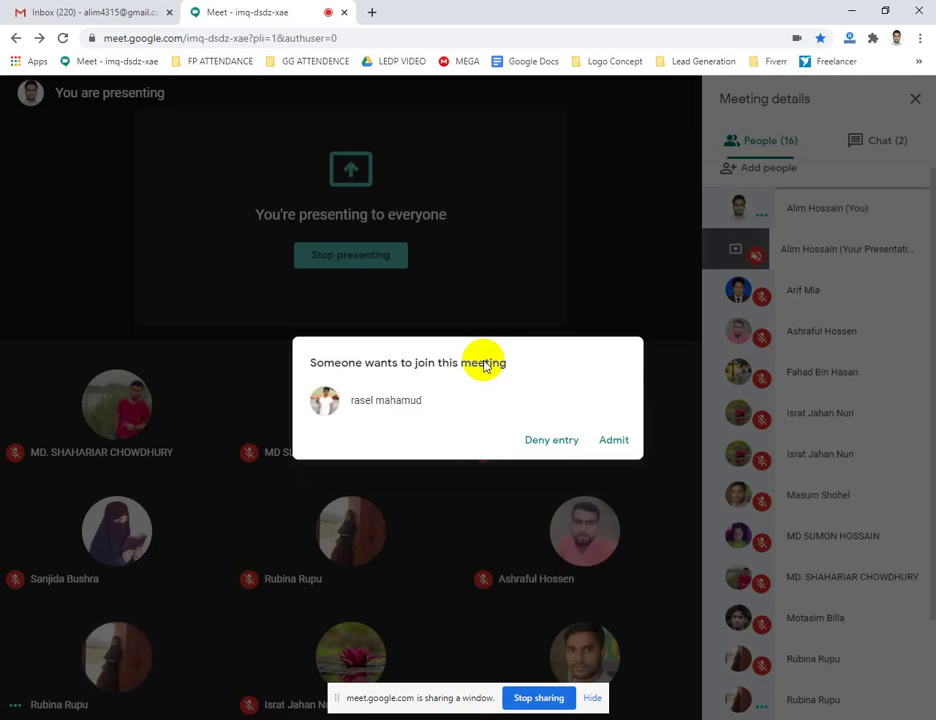
pyautogui.click(616, 440)
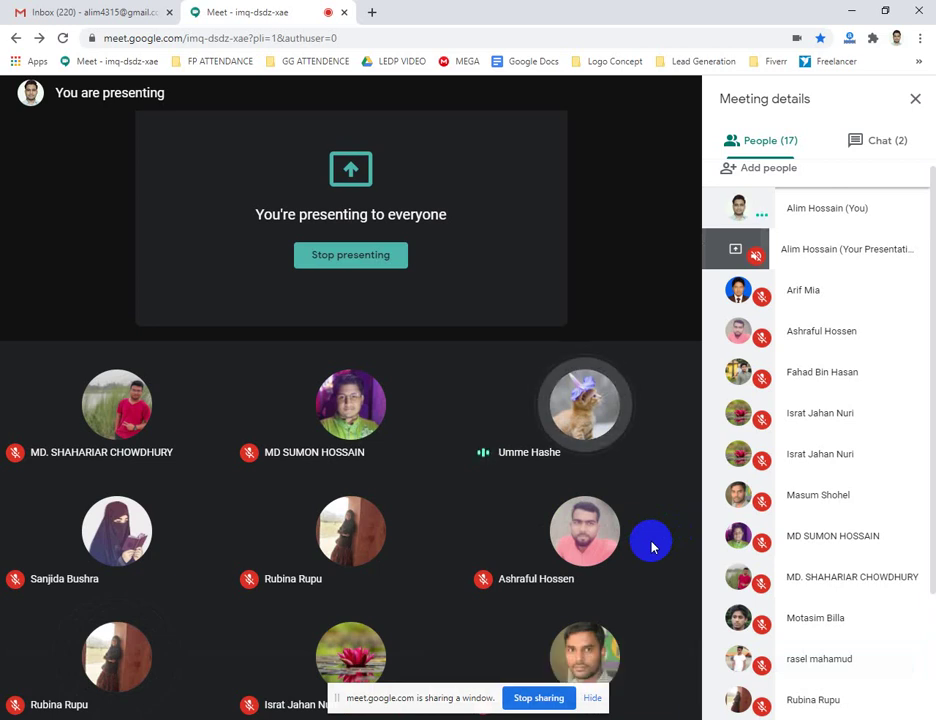
pyautogui.click(594, 697)
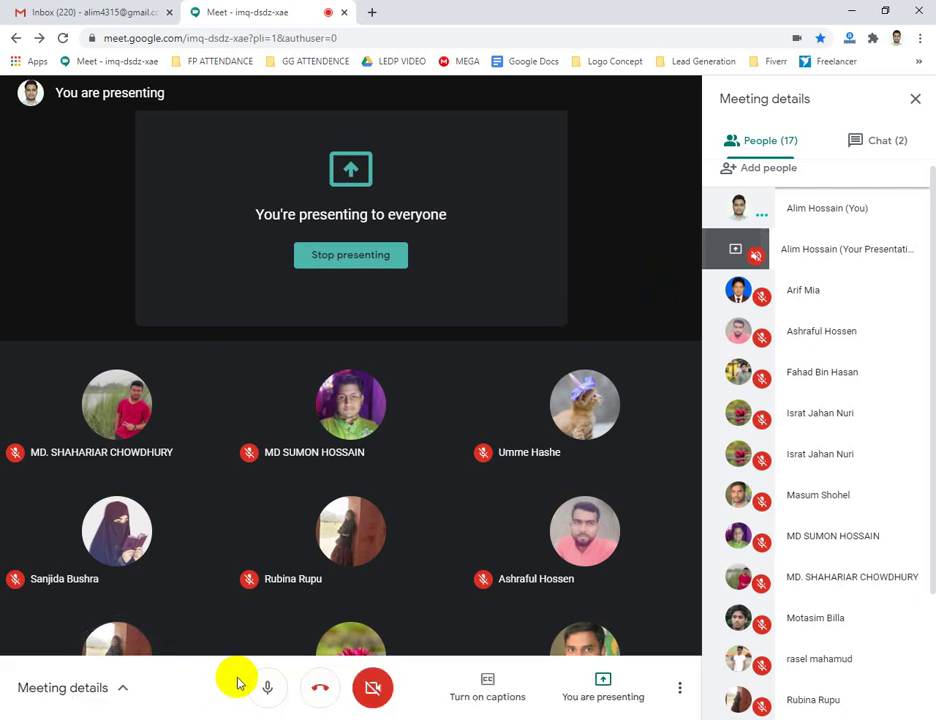
pyautogui.click(268, 692)
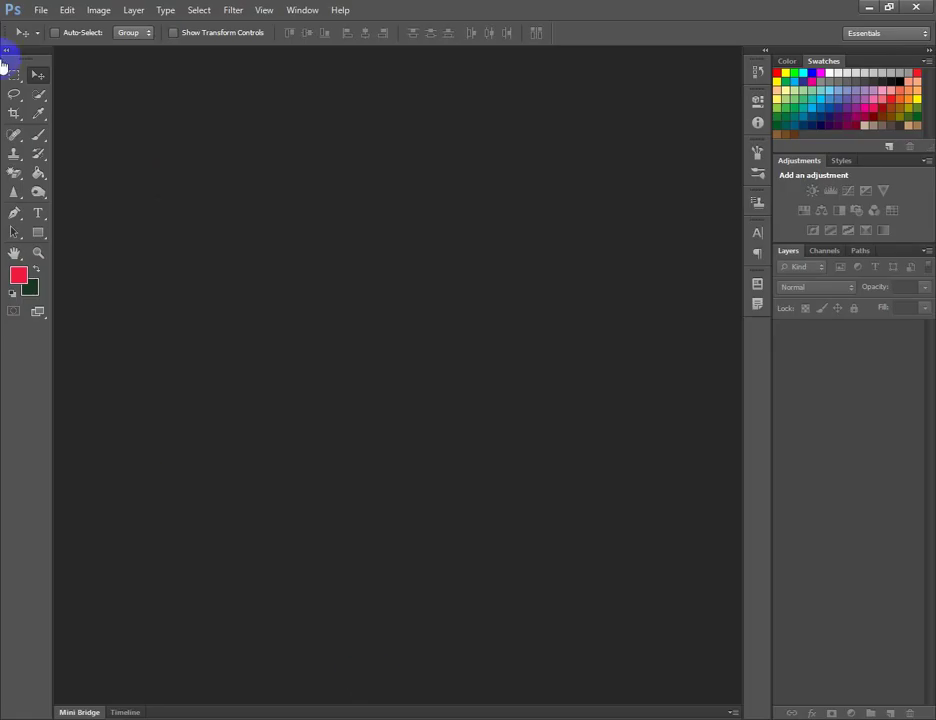
# Open the new document settings in Photoshop and return to the Google Meet call to toggle the microphone
pyautogui.click(40, 12)
pyautogui.click(55, 26)
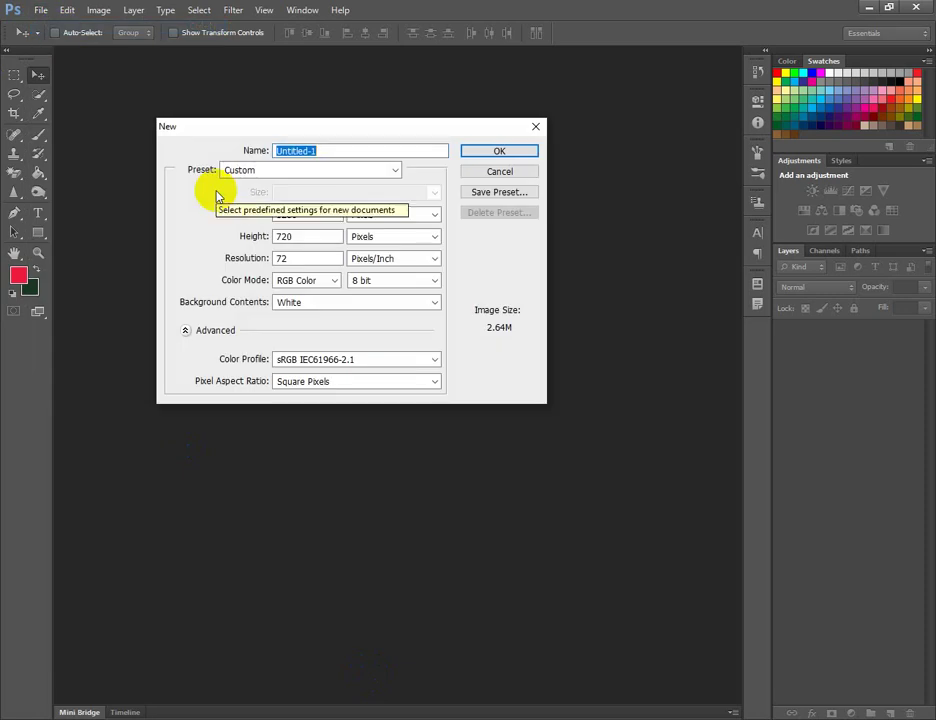
pyautogui.click(575, 713)
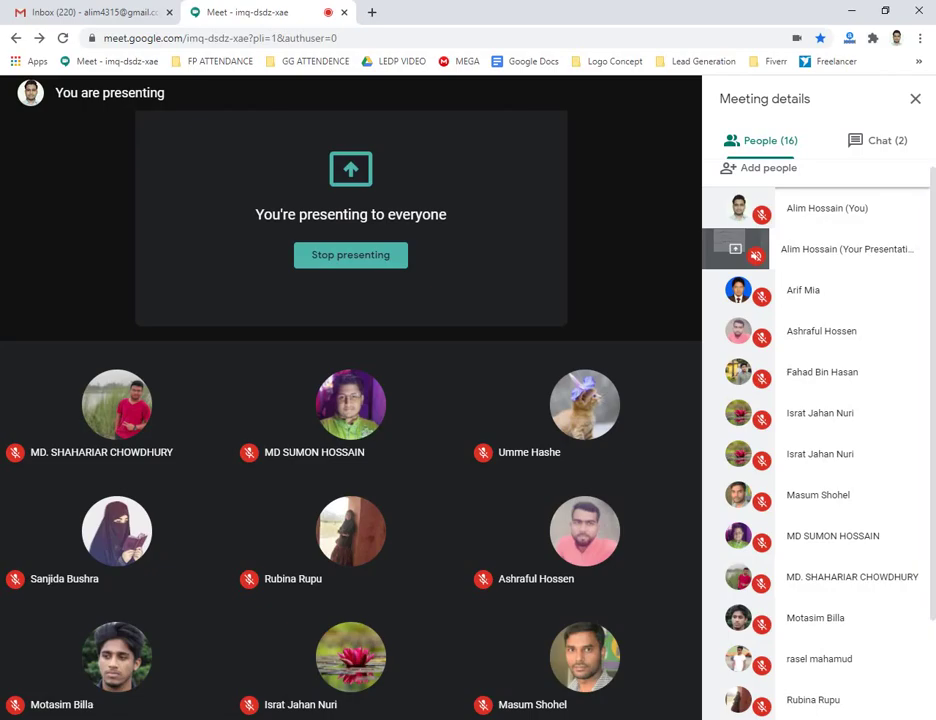
pyautogui.click(268, 687)
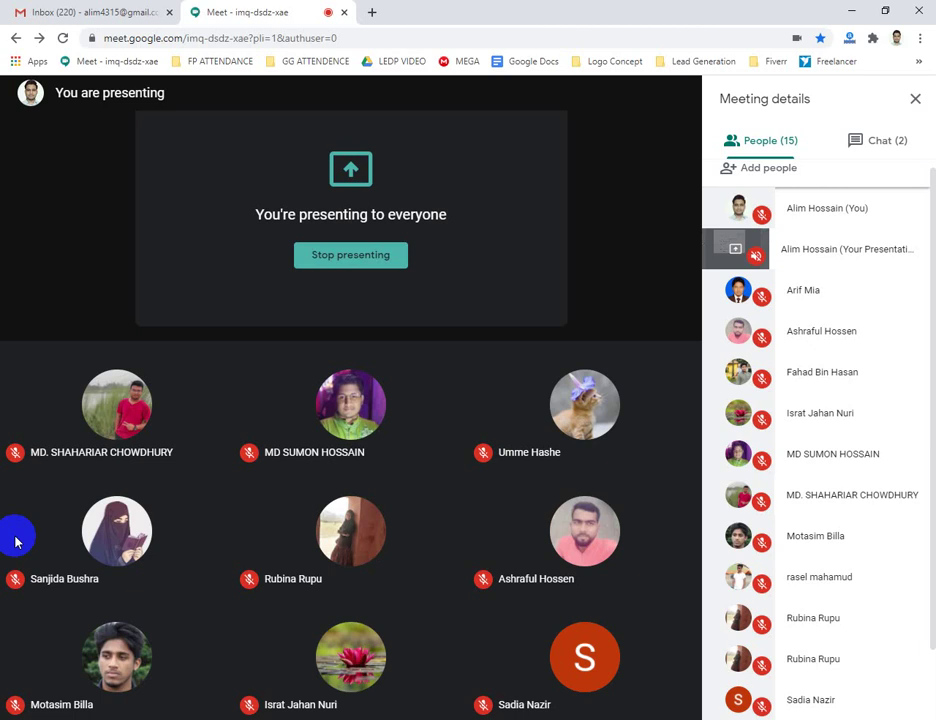
# Open the bookmarked FP_GD_854@9:00am attendance spreadsheet in a new browser tab
pyautogui.click(372, 12)
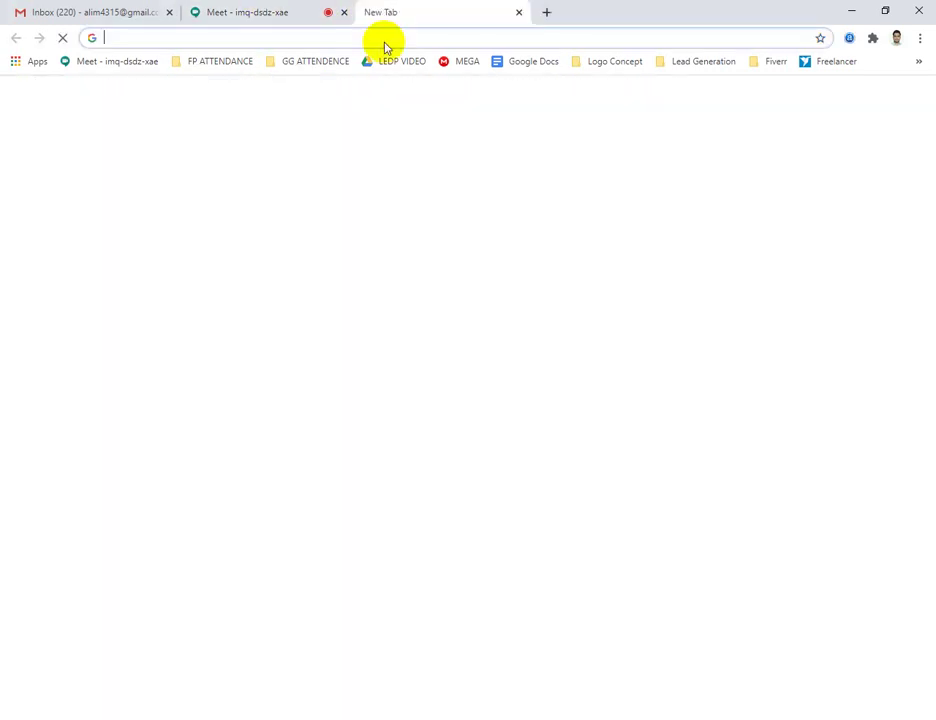
pyautogui.click(219, 62)
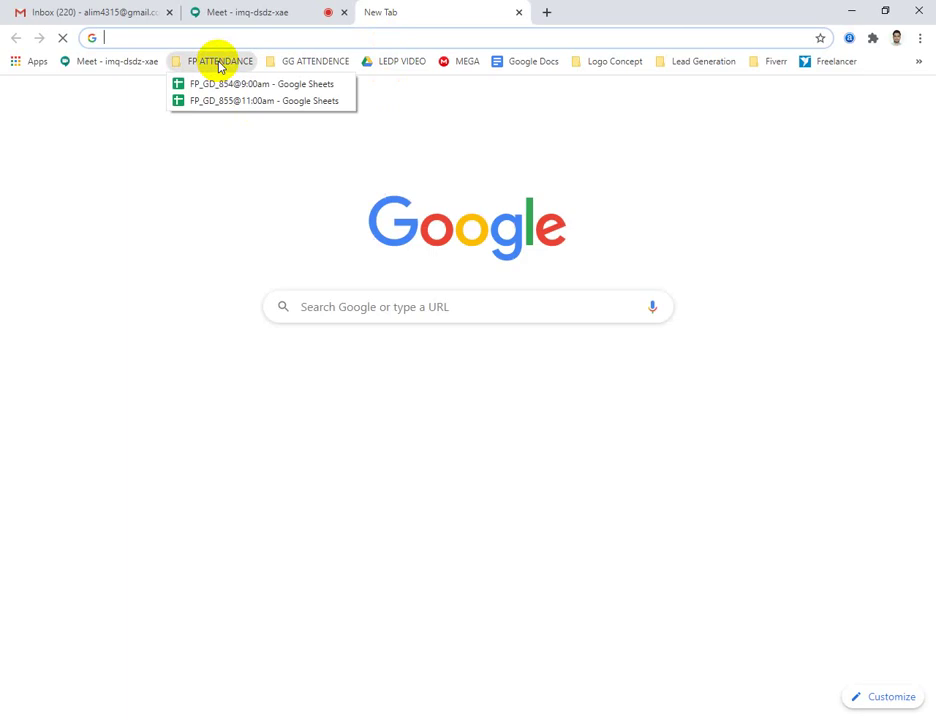
pyautogui.click(264, 86)
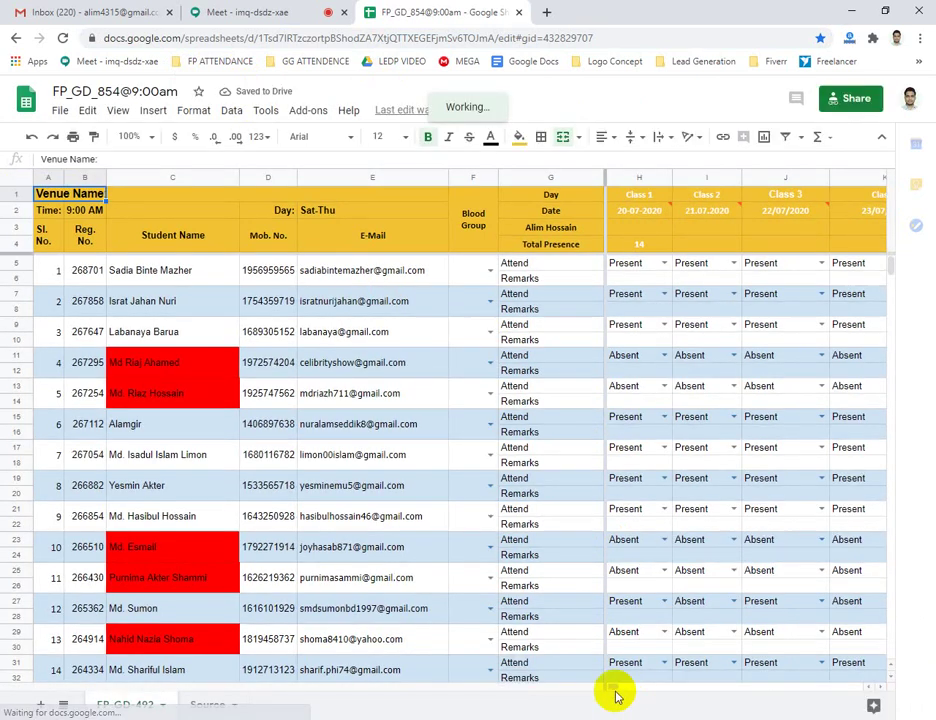
# Examine the Class 8 attendance entries down the whole student list and return to the Google Meet call
pyautogui.moveTo(610, 687); pyautogui.dragTo(637, 690)
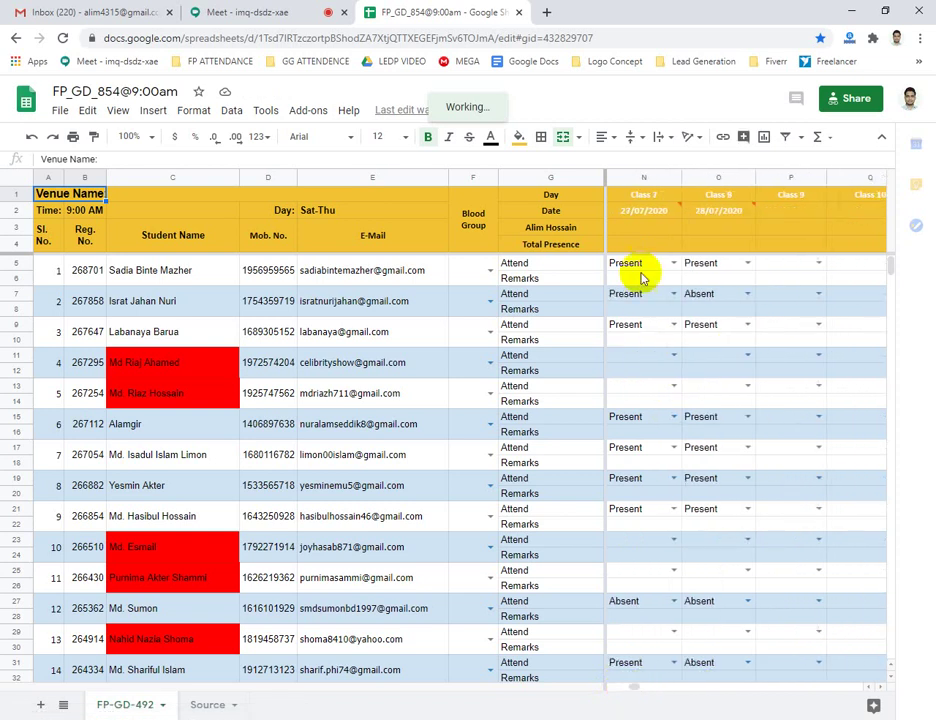
pyautogui.click(724, 262)
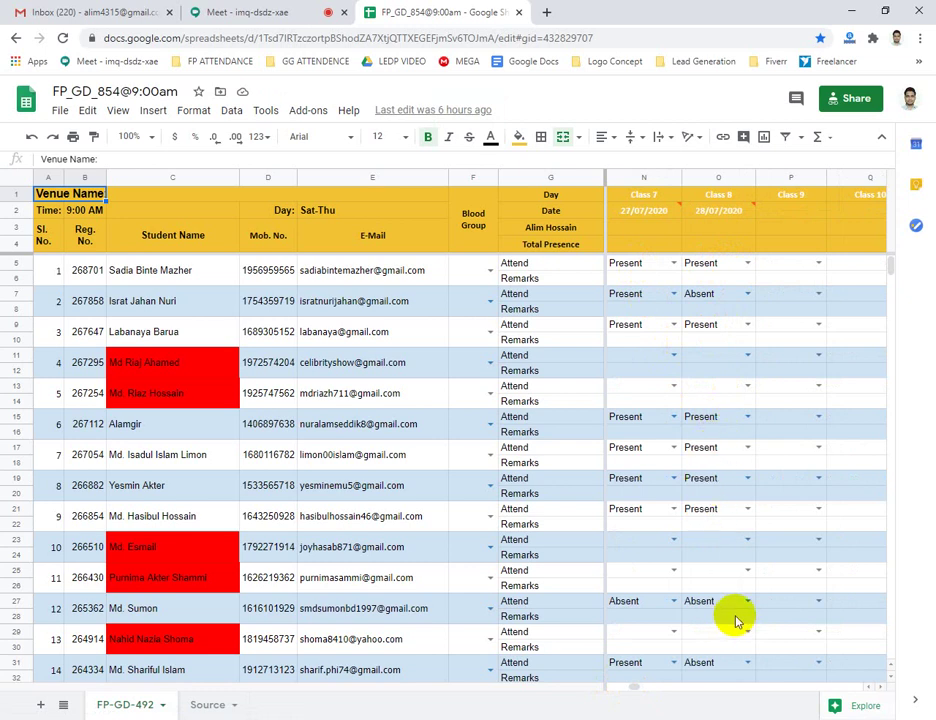
pyautogui.scroll(-2, 736, 619)
pyautogui.scroll(-3, 736, 619)
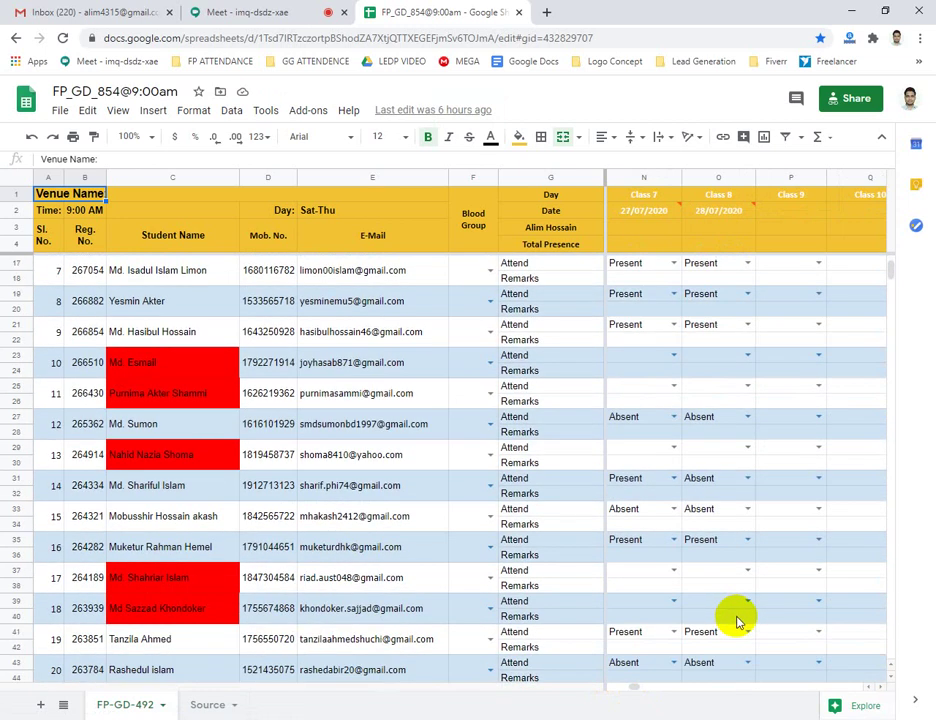
pyautogui.scroll(3, 730, 612)
pyautogui.click(716, 265)
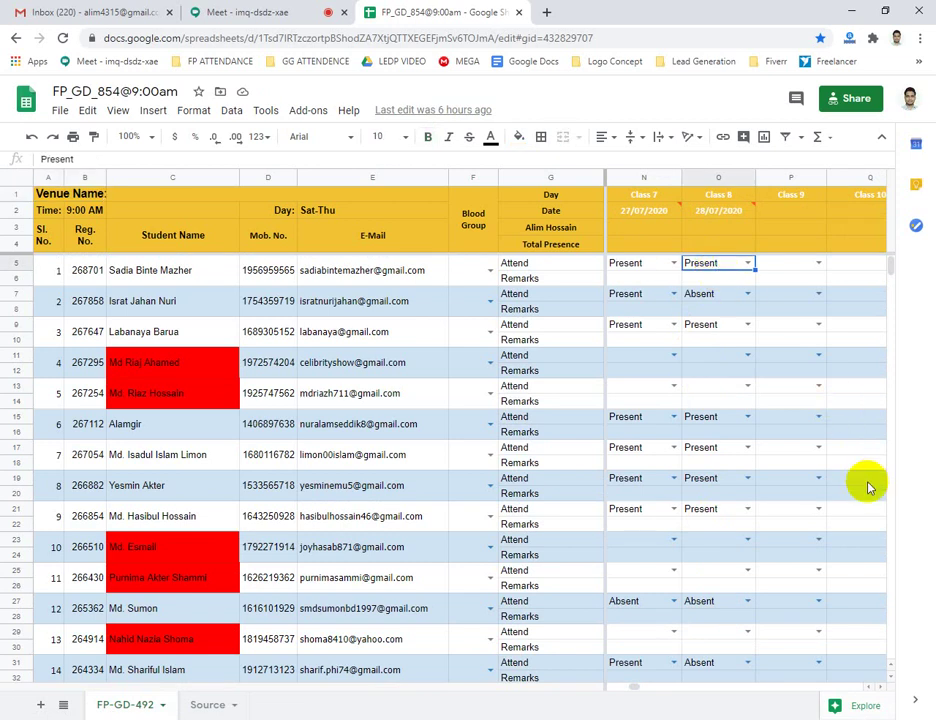
pyautogui.press('Down')
pyautogui.press('Down')
pyautogui.press('Down')
pyautogui.press('Down')
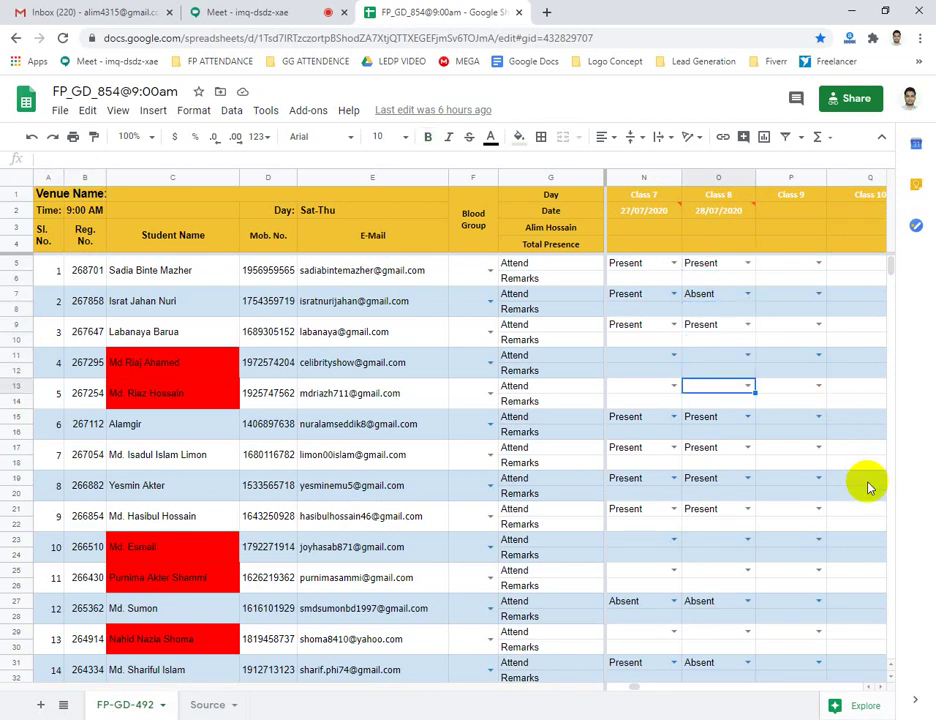
pyautogui.press('Down')
pyautogui.press('Down')
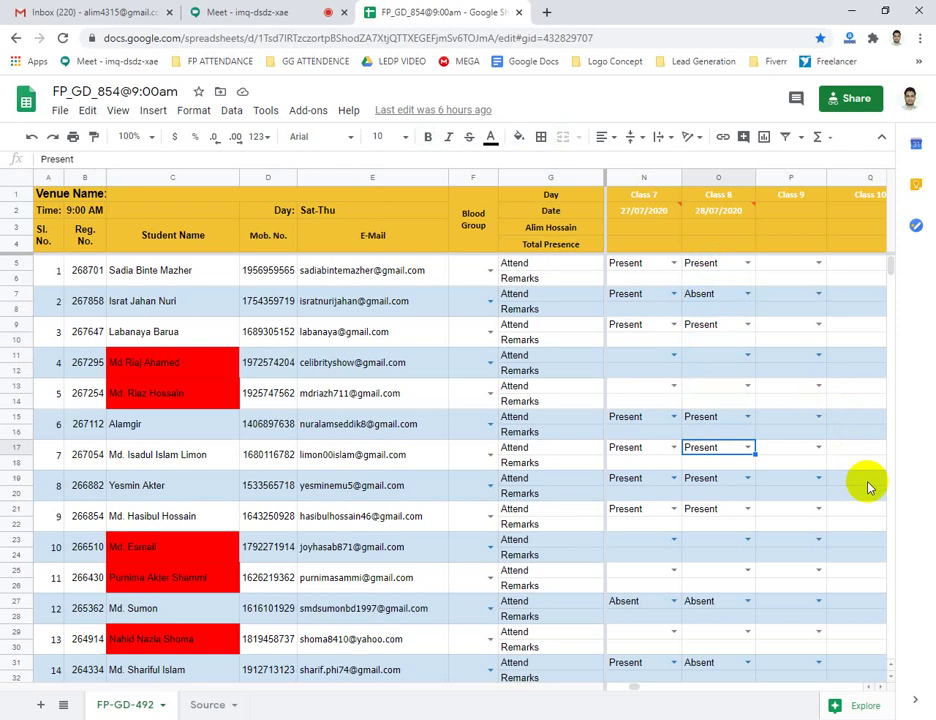
pyautogui.press('Down')
pyautogui.press('Down')
pyautogui.press('Down')
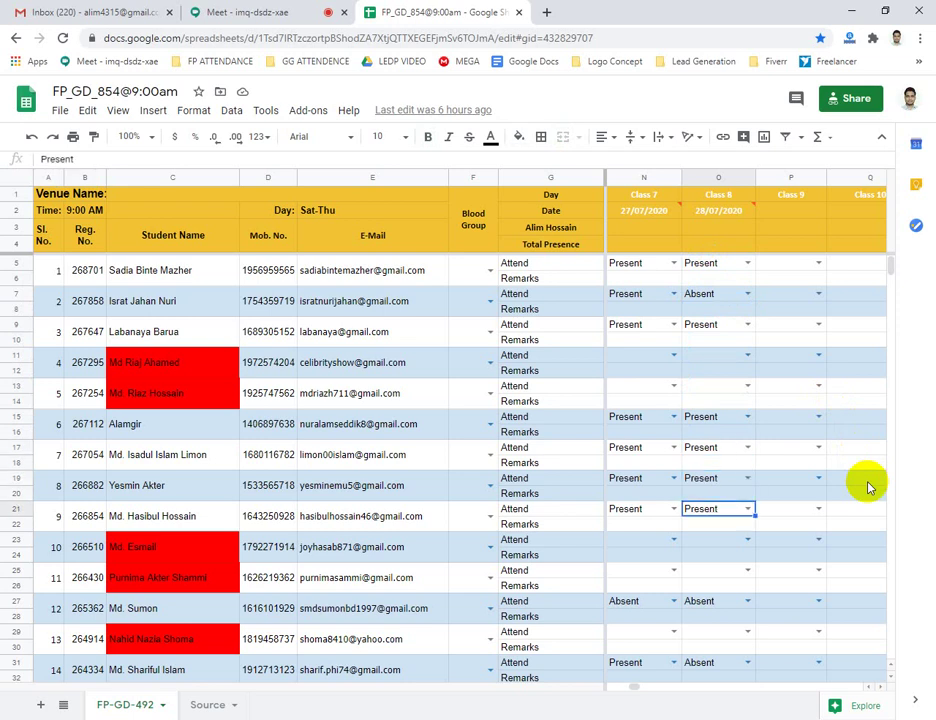
pyautogui.press('Down')
pyautogui.press('Down')
pyautogui.press('Down')
pyautogui.press('Down')
pyautogui.press('Down')
pyautogui.press('Down')
pyautogui.press('Down')
pyautogui.press('Down')
pyautogui.press('Down')
pyautogui.press('Down')
pyautogui.press('Down')
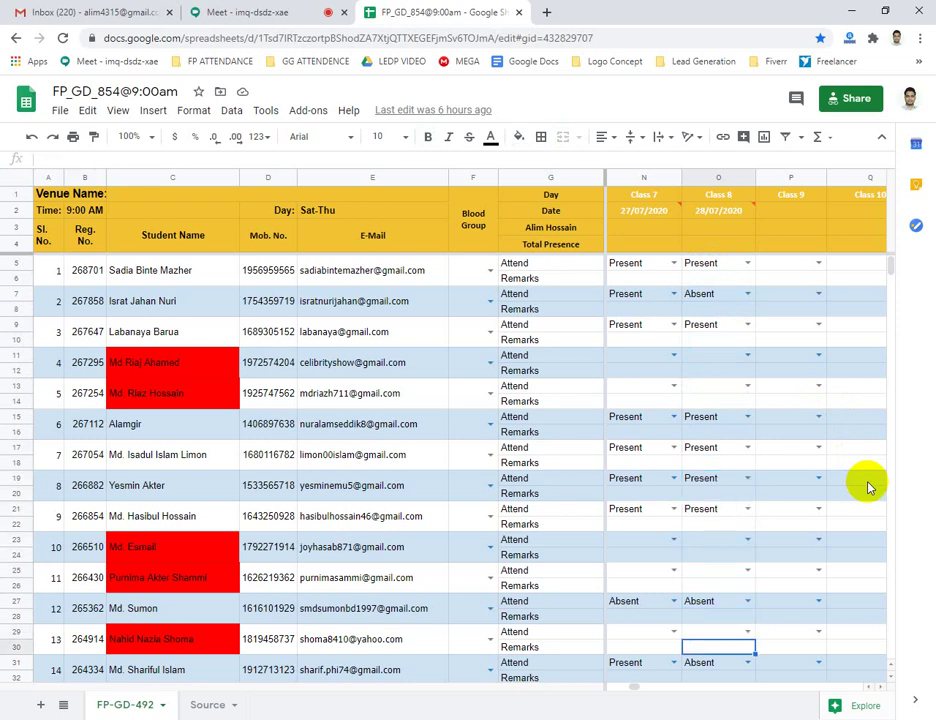
pyautogui.press('Down')
pyautogui.press('Down')
pyautogui.press('Down')
pyautogui.press('Down')
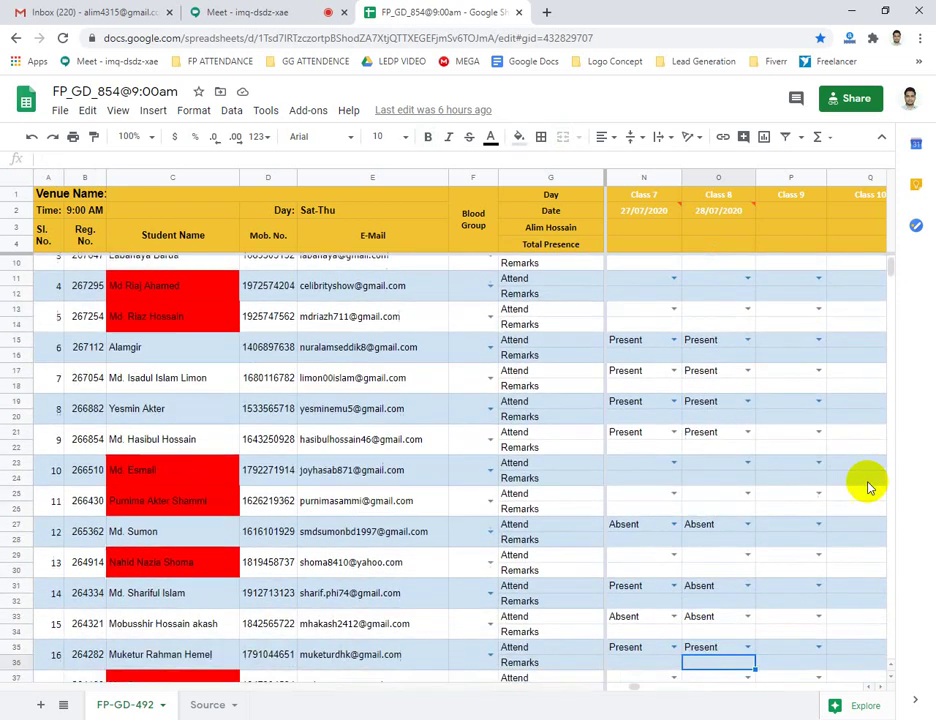
pyautogui.press('Down')
pyautogui.press('Down')
pyautogui.press('Down')
pyautogui.press('Down')
pyautogui.press('Down')
pyautogui.press('Down')
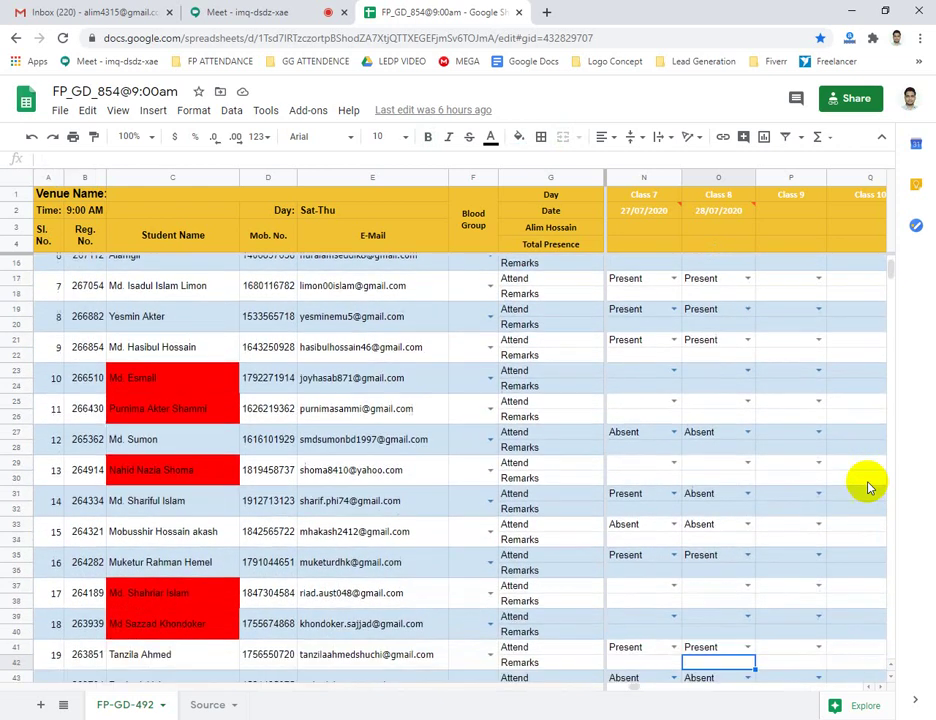
pyautogui.press('Down')
pyautogui.press('Down')
pyautogui.press('Down')
pyautogui.press('Down')
pyautogui.press('Down')
pyautogui.press('Down')
pyautogui.press('Down')
pyautogui.press('Down')
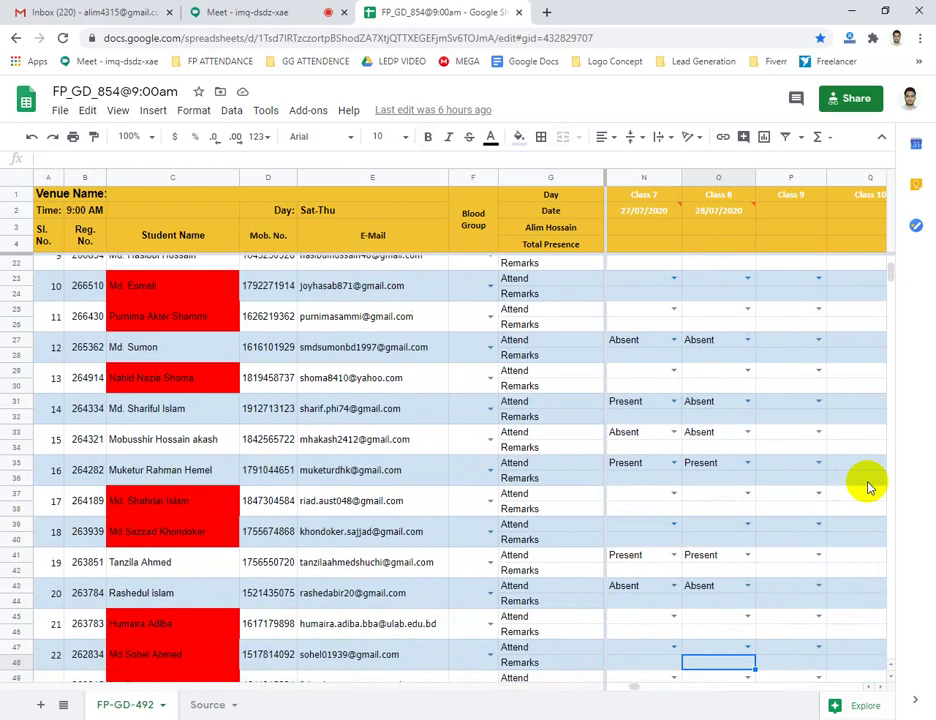
pyautogui.press('Down')
pyautogui.press('Down')
pyautogui.press('Down')
pyautogui.press('Down')
pyautogui.press('Down')
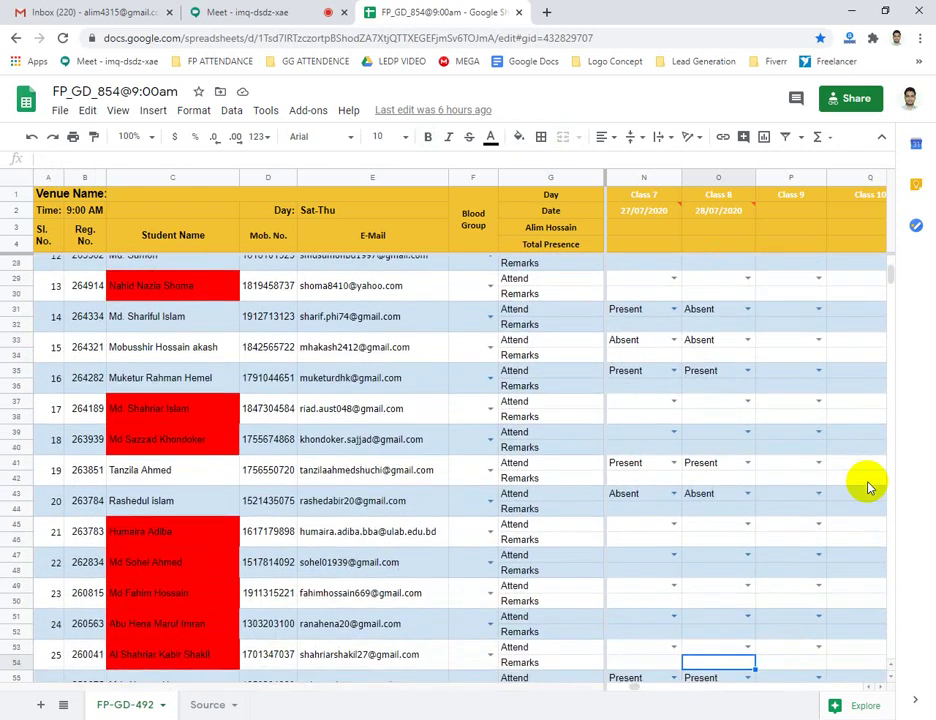
pyautogui.press('Down')
pyautogui.press('Down')
pyautogui.press('Down')
pyautogui.press('Down')
pyautogui.press('Down')
pyautogui.press('Down')
pyautogui.press('Down')
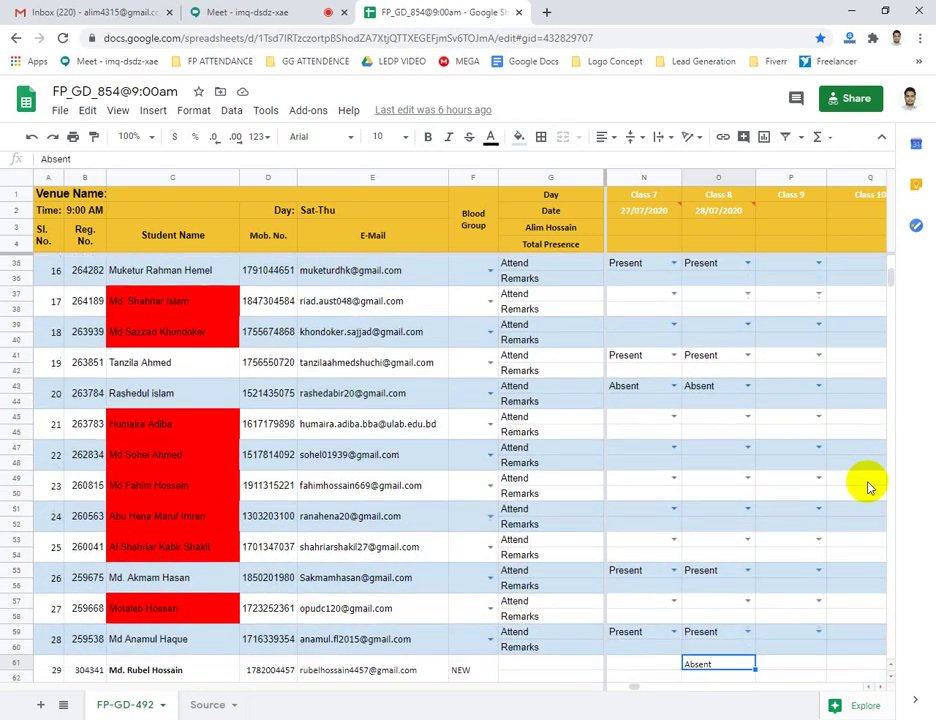
pyautogui.press('Down')
pyautogui.press('Down')
pyautogui.press('Down')
pyautogui.press('Down')
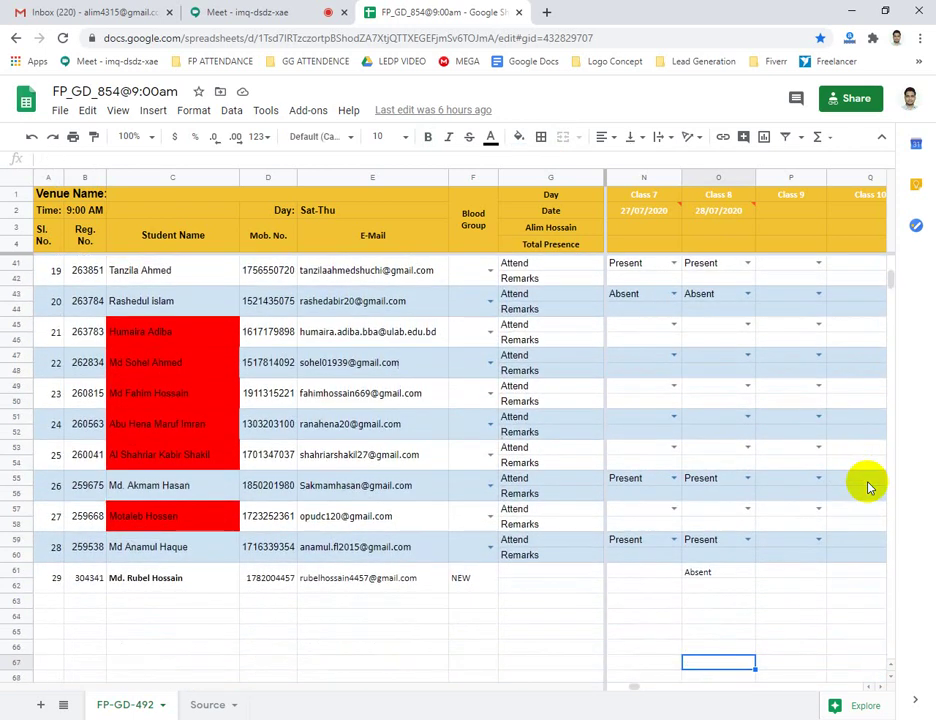
pyautogui.scroll(6, 740, 435)
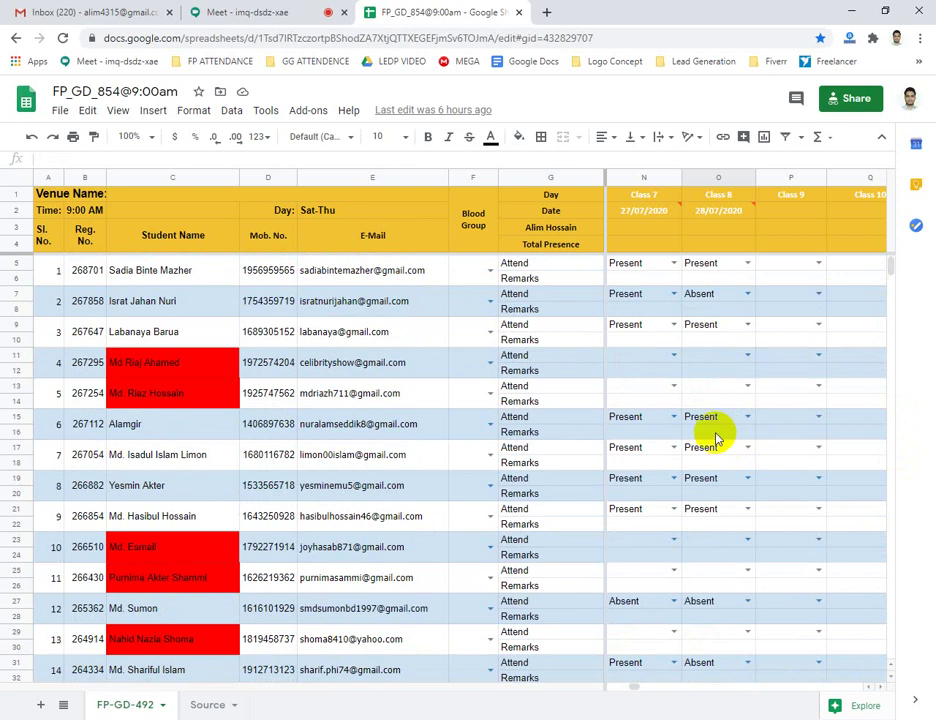
pyautogui.click(265, 12)
pyautogui.moveTo(616, 303)
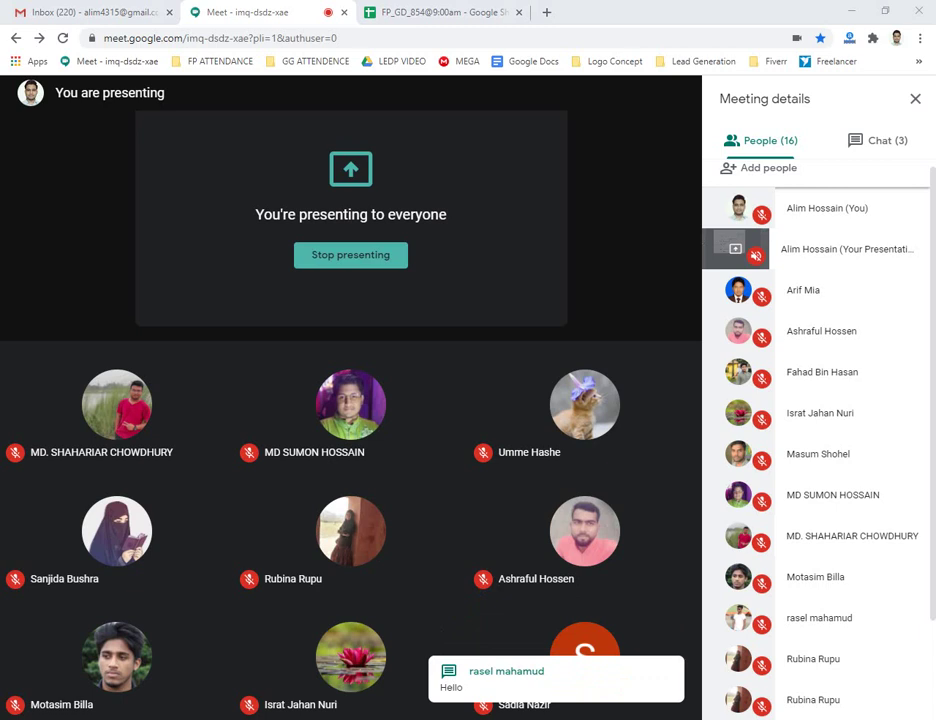
# Switch to File Explorer and open the LEDP Video folder on Local Disk (D:)
pyautogui.press('super+e')
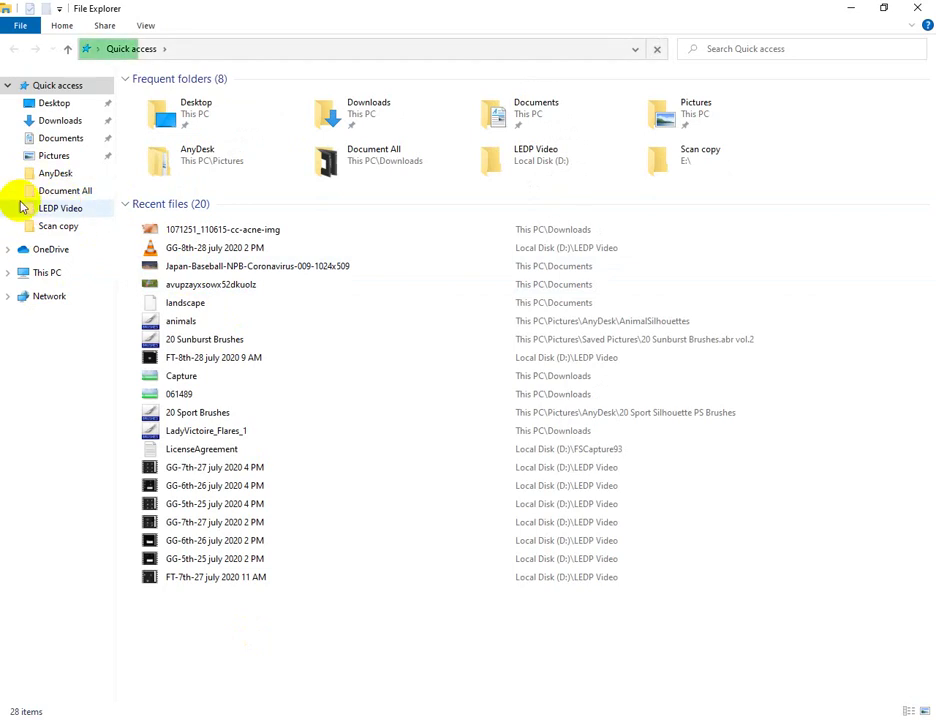
pyautogui.click(48, 275)
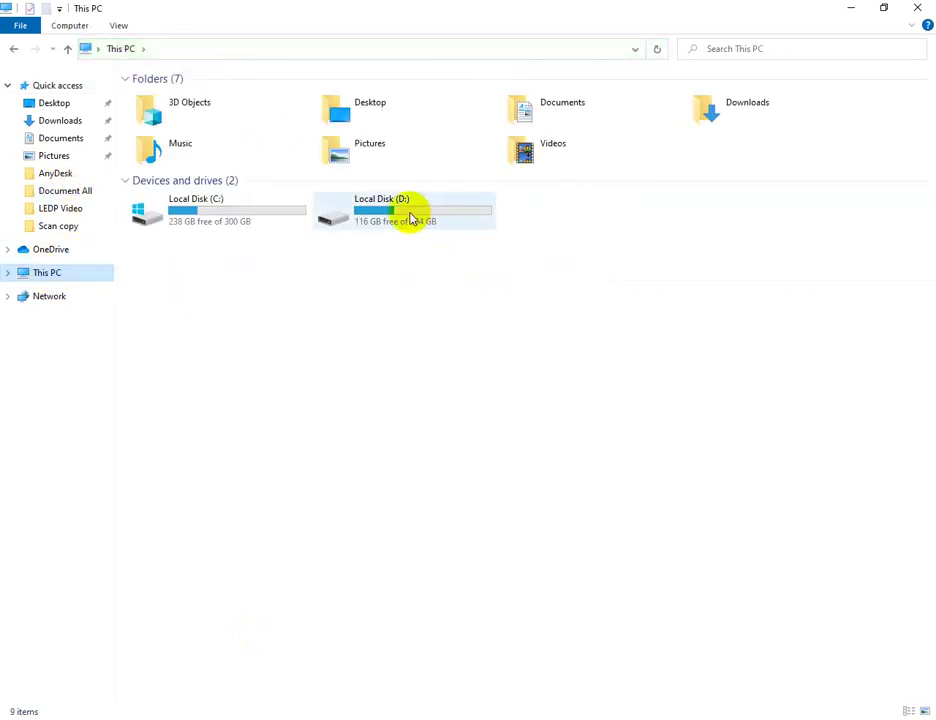
pyautogui.doubleClick(410, 217)
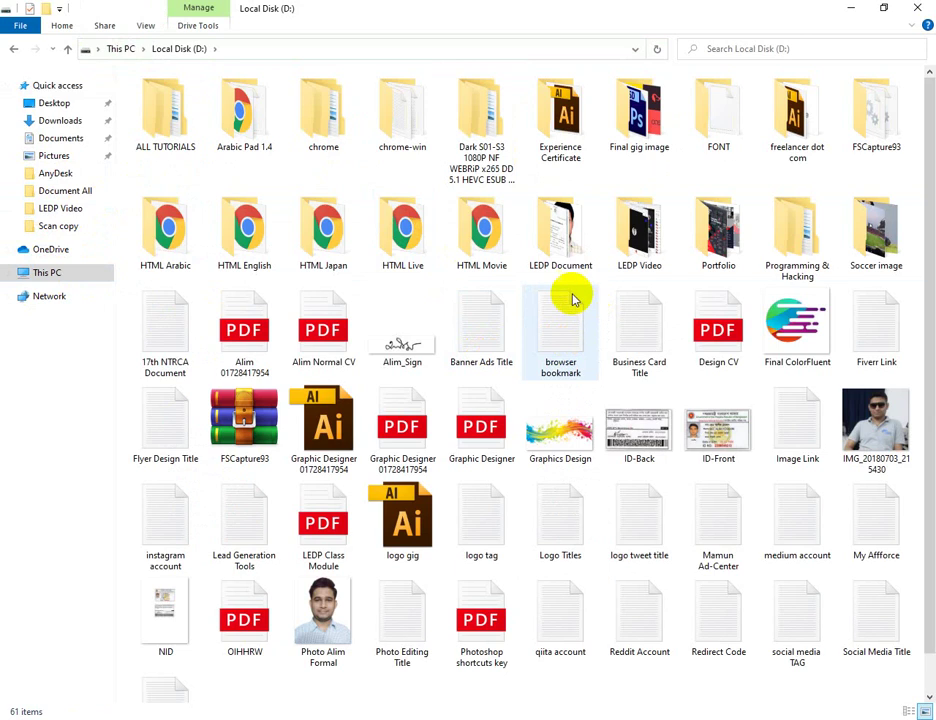
pyautogui.doubleClick(578, 230)
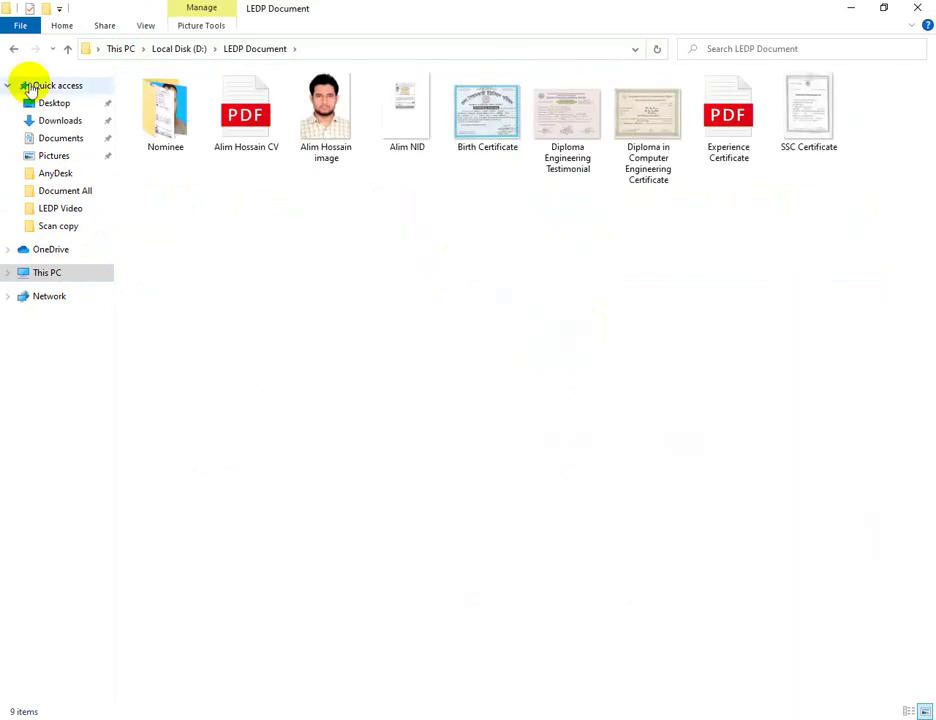
pyautogui.click(14, 49)
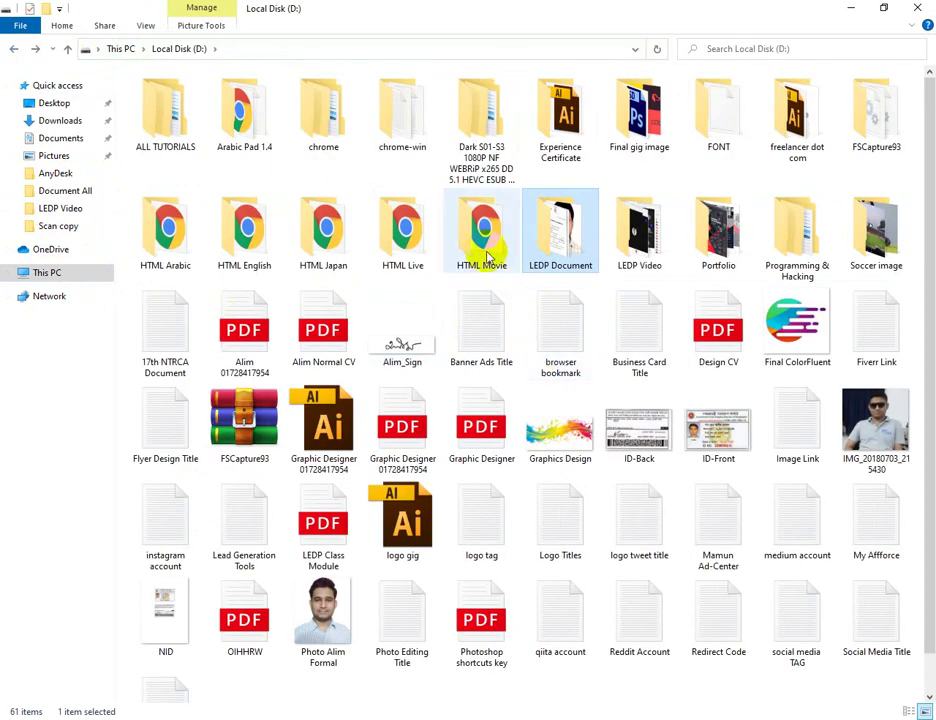
pyautogui.doubleClick(640, 222)
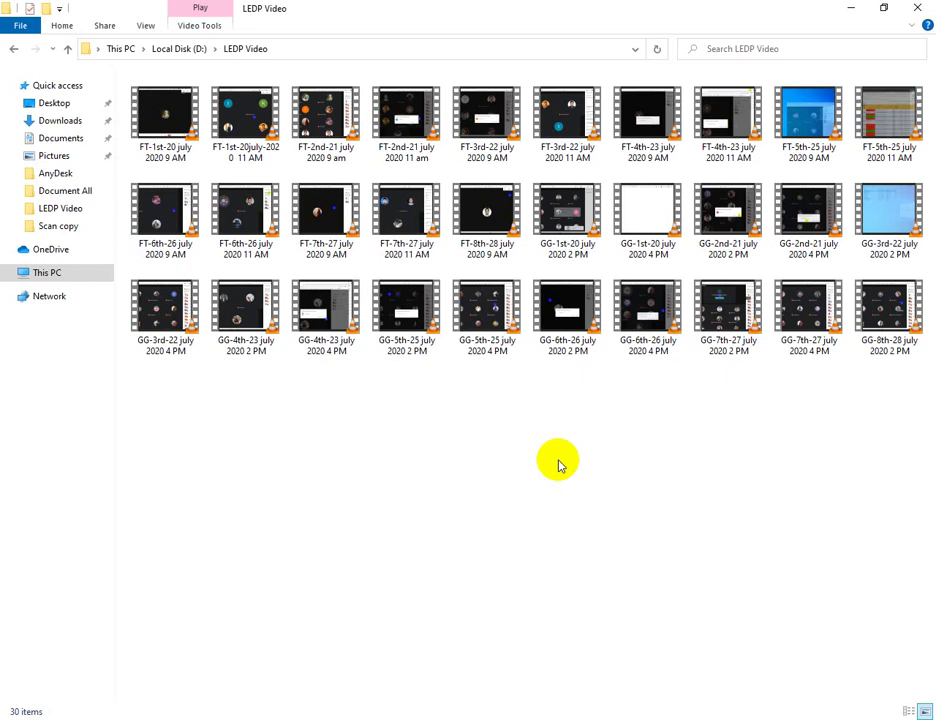
# Return to the FP_GD_854@9:00am spreadsheet and examine the Class 8 attendance entries from the first student to the last
pyautogui.click(851, 7)
pyautogui.click(440, 12)
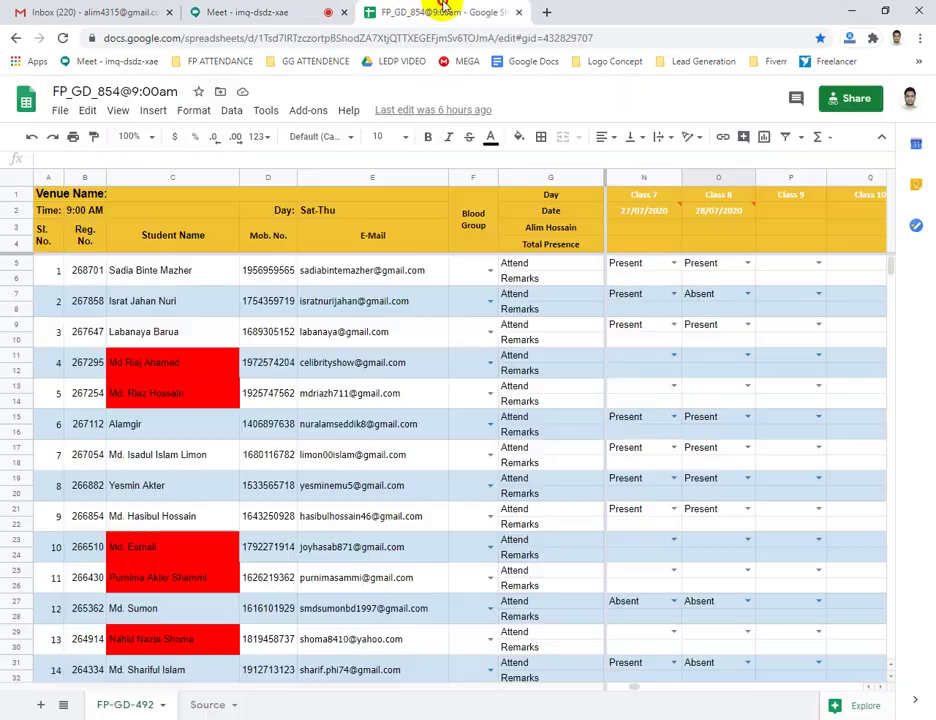
pyautogui.click(717, 262)
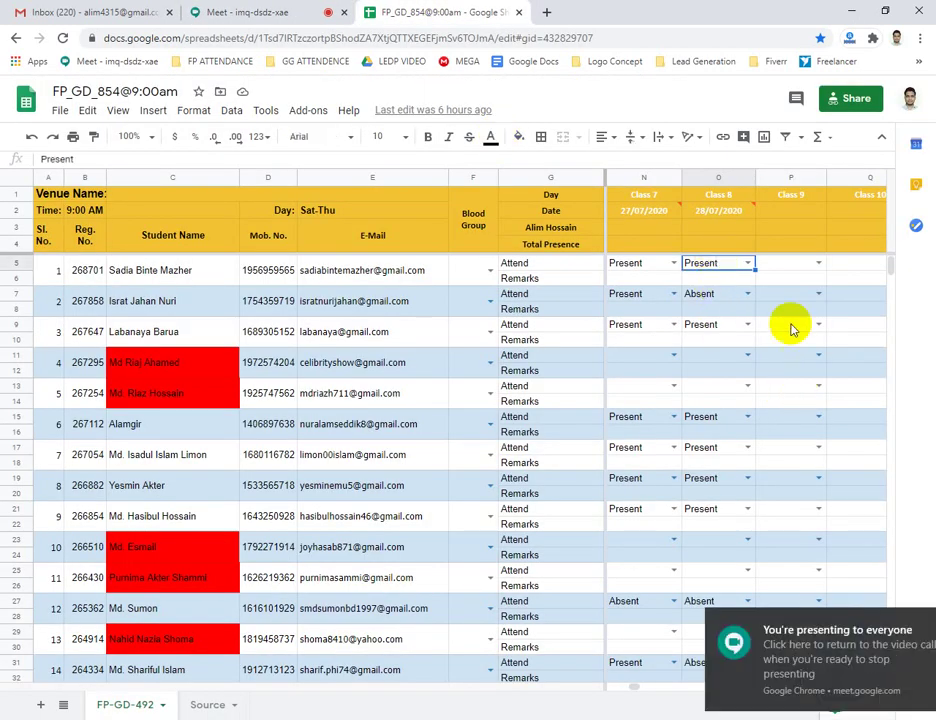
pyautogui.press('Down')
pyautogui.press('Down')
pyautogui.press('Down')
pyautogui.press('Down')
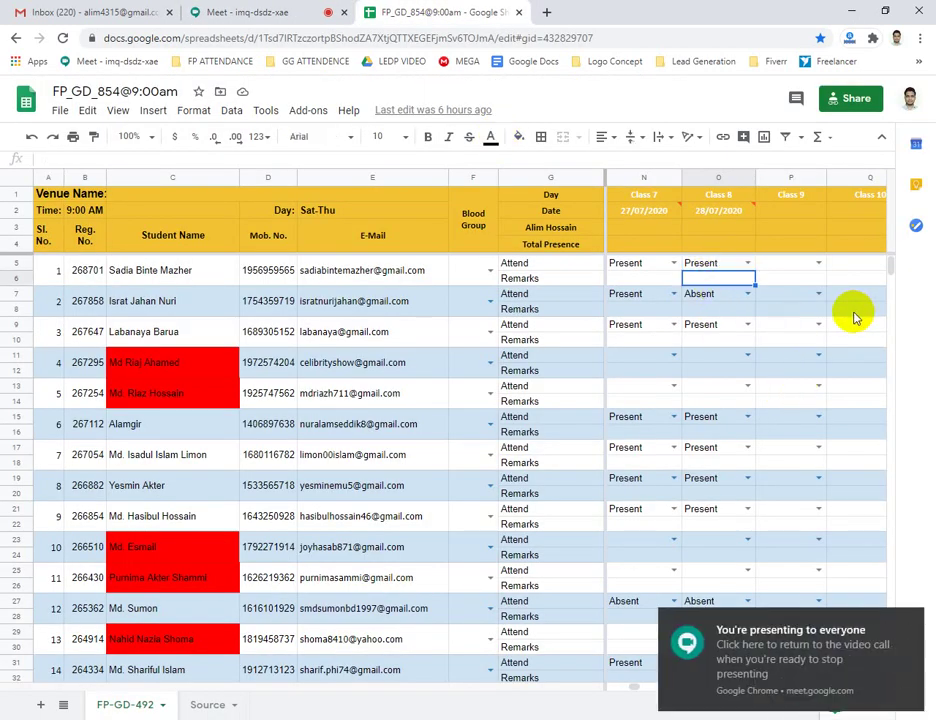
pyautogui.press('Down')
pyautogui.press('Down')
pyautogui.press('Down')
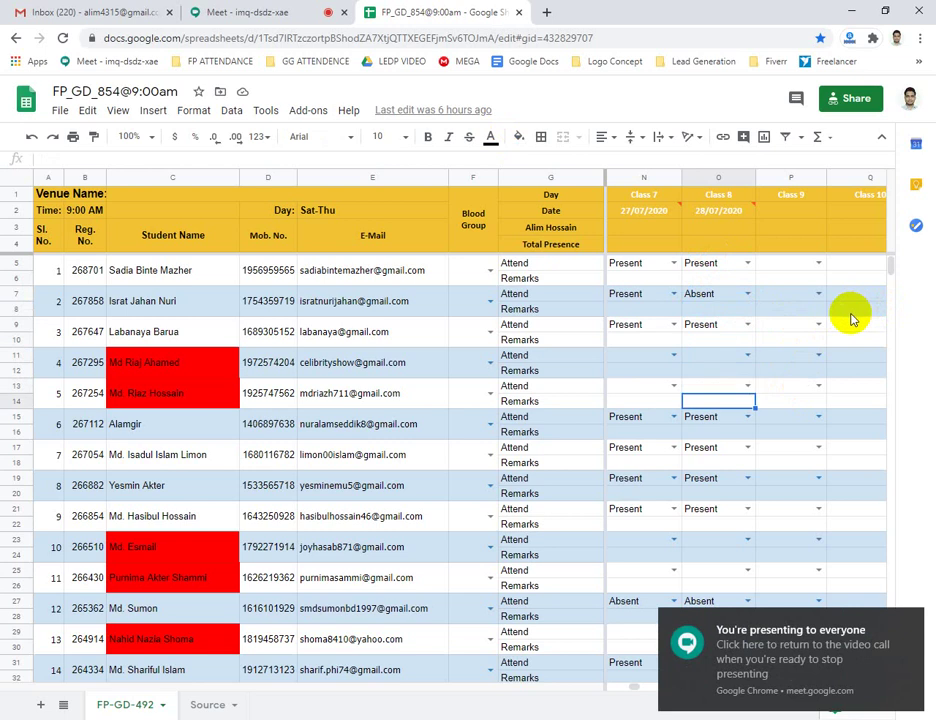
pyautogui.press('Down')
pyautogui.press('Down')
pyautogui.press('Down')
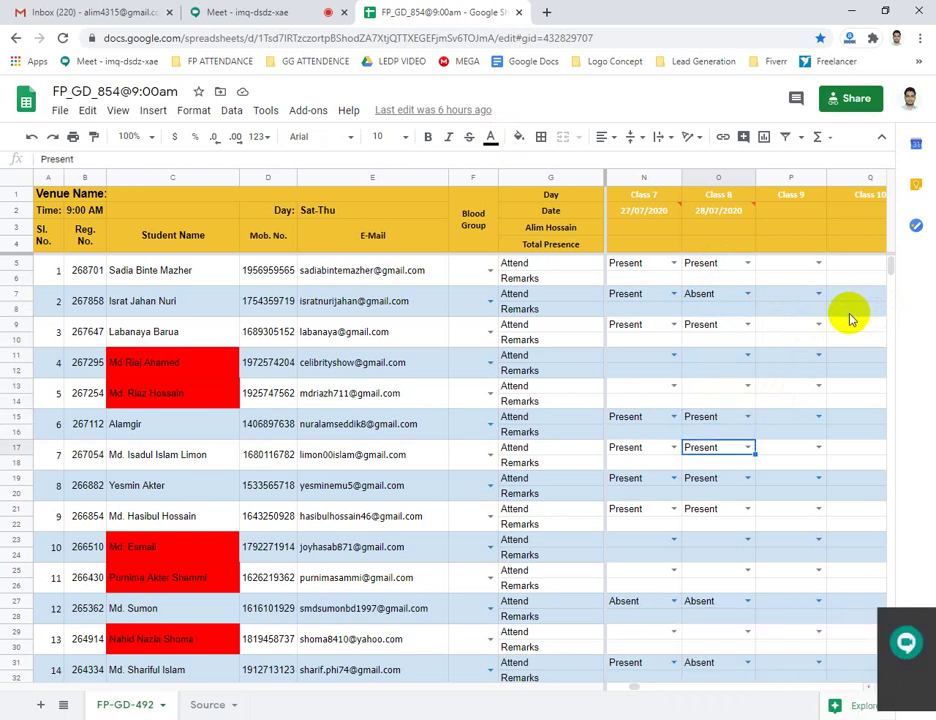
pyautogui.press('Down')
pyautogui.press('Down')
pyautogui.press('Down')
pyautogui.press('Down')
pyautogui.press('Down')
pyautogui.press('Down')
pyautogui.press('Down')
pyautogui.press('Down')
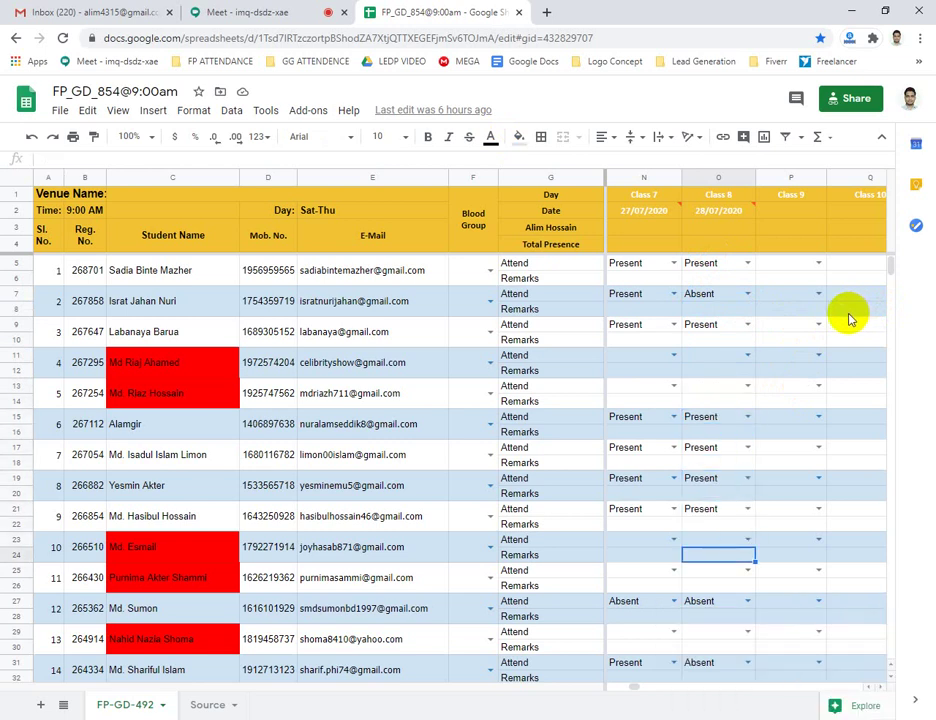
pyautogui.press('Up')
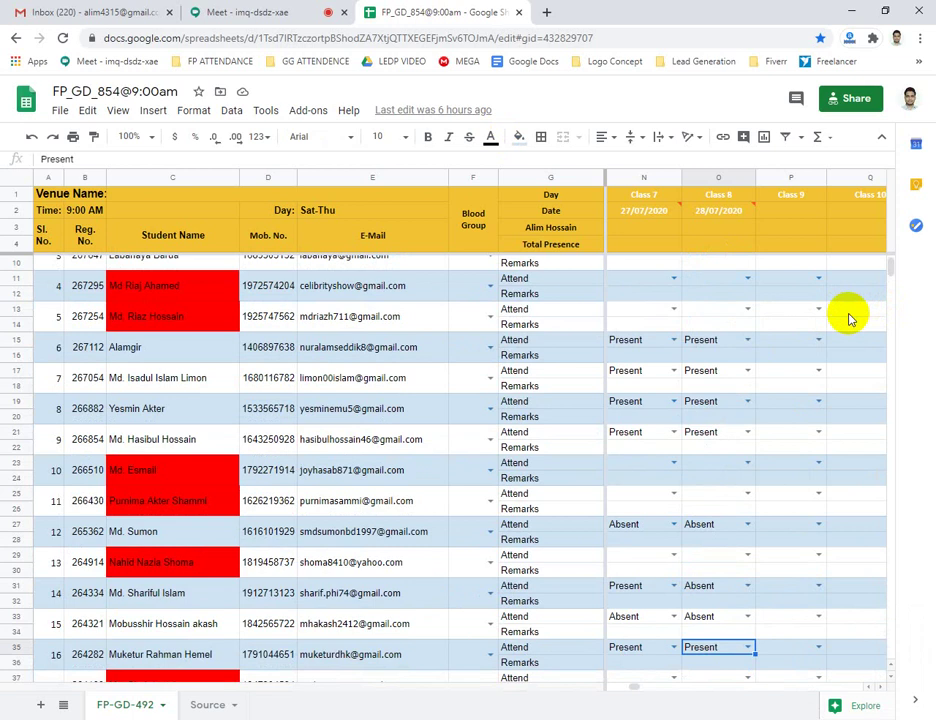
pyautogui.press('Down')
pyautogui.press('Down')
pyautogui.press('Down')
pyautogui.press('Down')
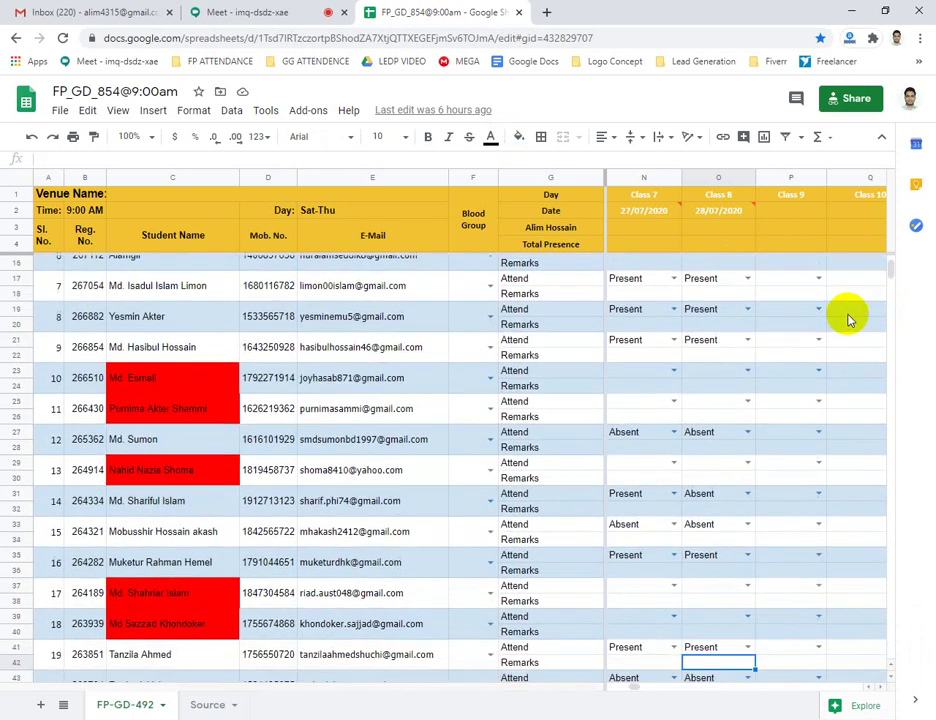
pyautogui.press('Down')
pyautogui.press('Down')
pyautogui.press('Down')
pyautogui.press('Down')
pyautogui.press('Down')
pyautogui.press('Down')
pyautogui.press('Down')
pyautogui.press('Down')
pyautogui.press('Down')
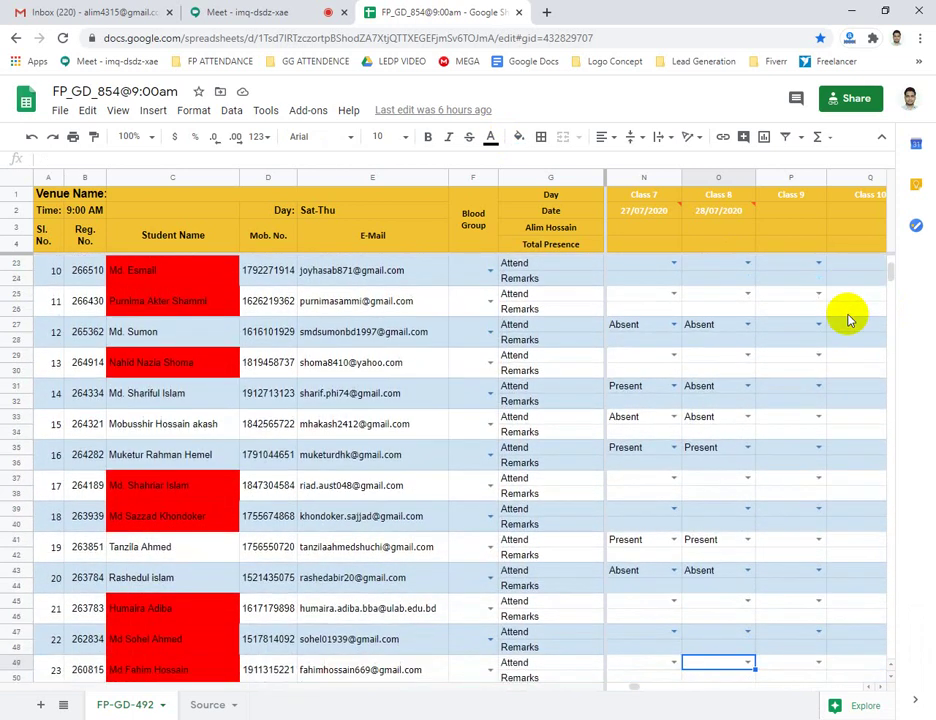
pyautogui.press('Down')
pyautogui.press('Down')
pyautogui.press('Down')
pyautogui.press('Down')
pyautogui.press('Down')
pyautogui.press('Down')
pyautogui.press('Down')
pyautogui.press('Down')
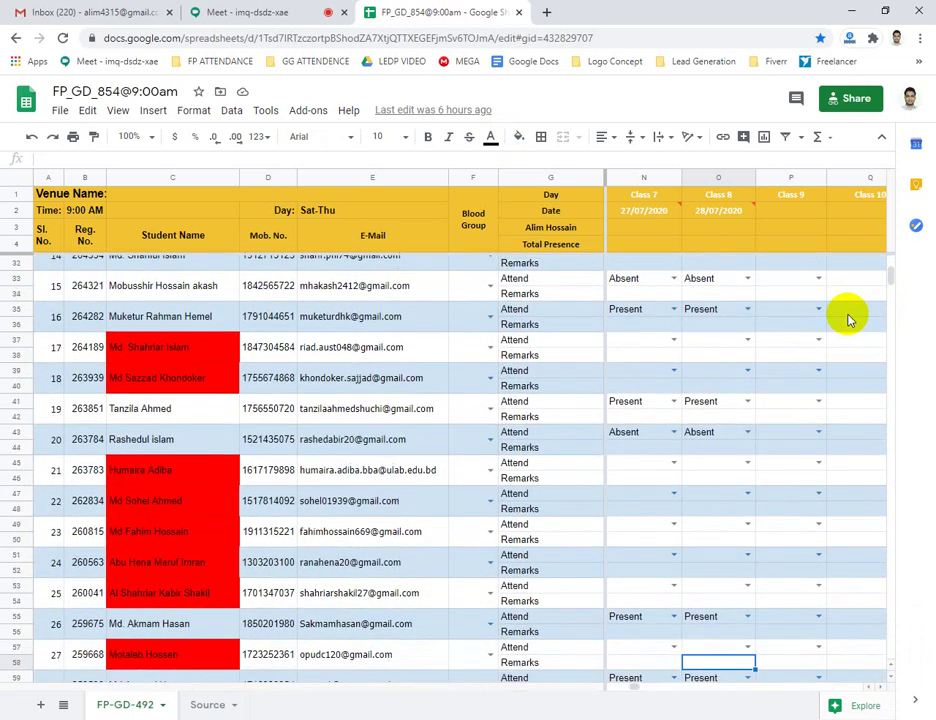
pyautogui.press('Down')
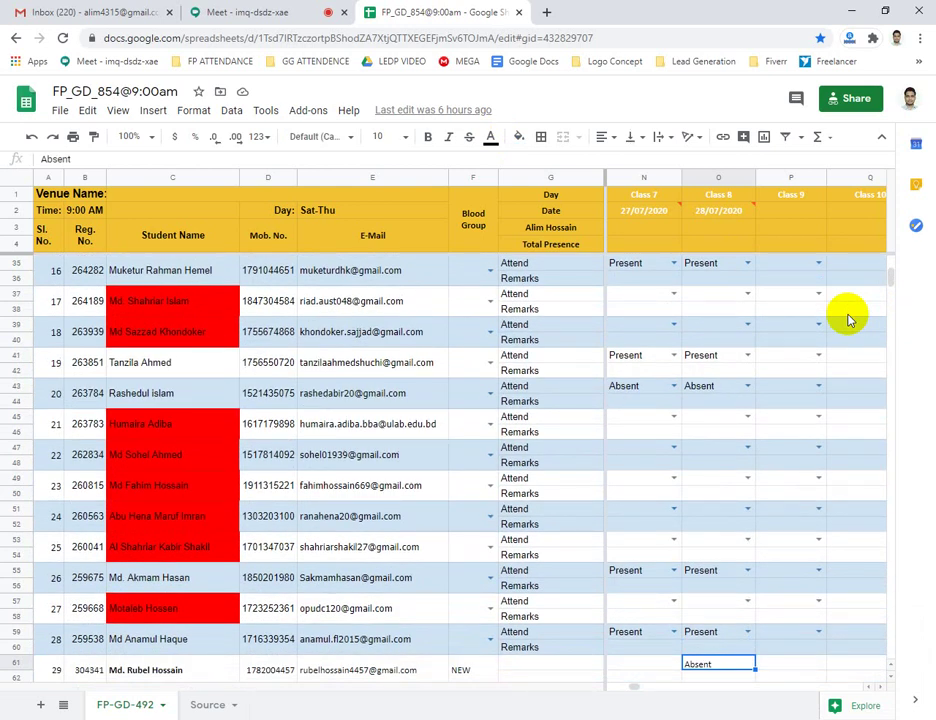
pyautogui.press('Down')
pyautogui.press('Down')
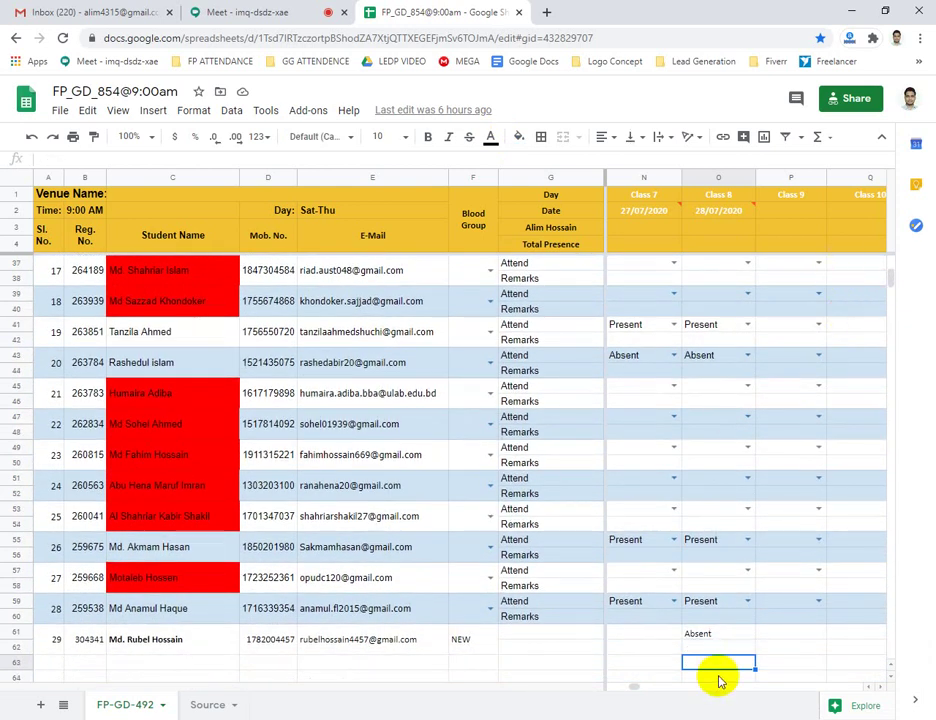
pyautogui.click(705, 603)
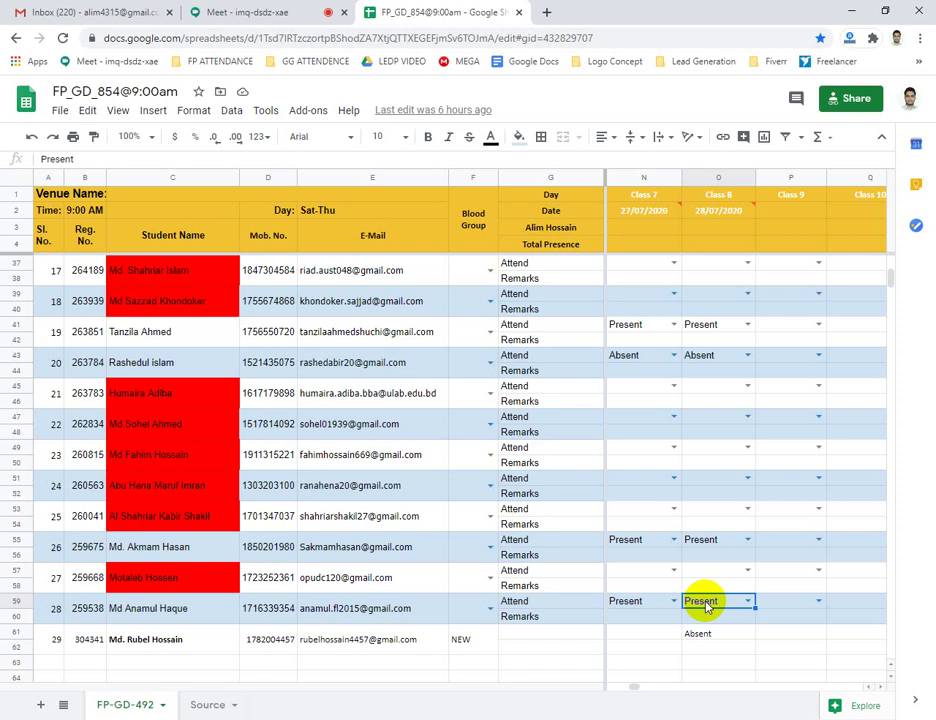
# Close the attendance spreadsheet and turn on the microphone in the Google Meet call
pyautogui.click(519, 12)
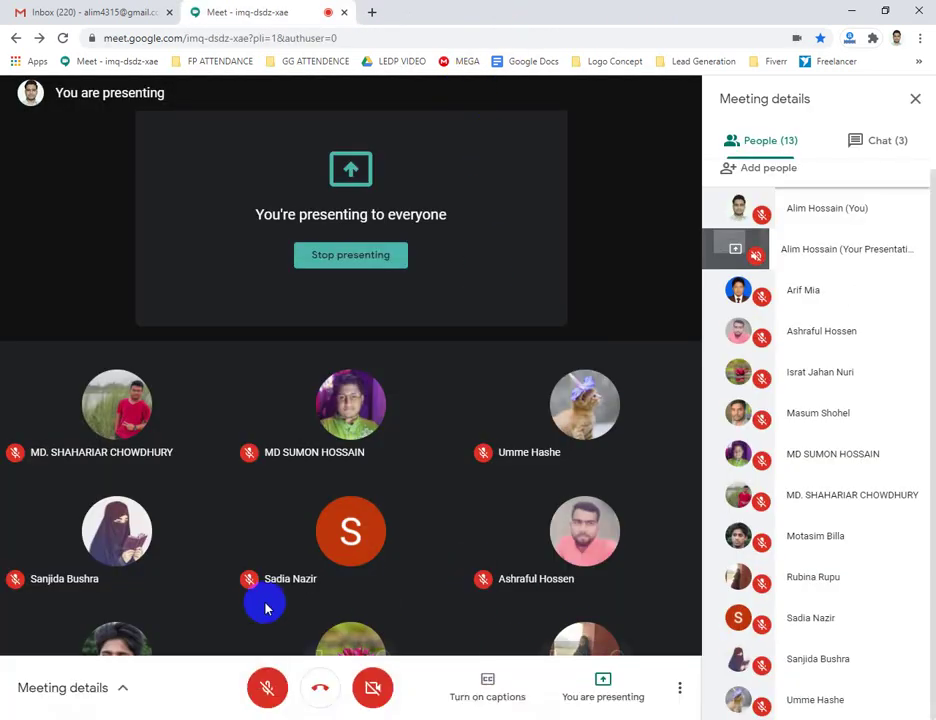
pyautogui.click(269, 665)
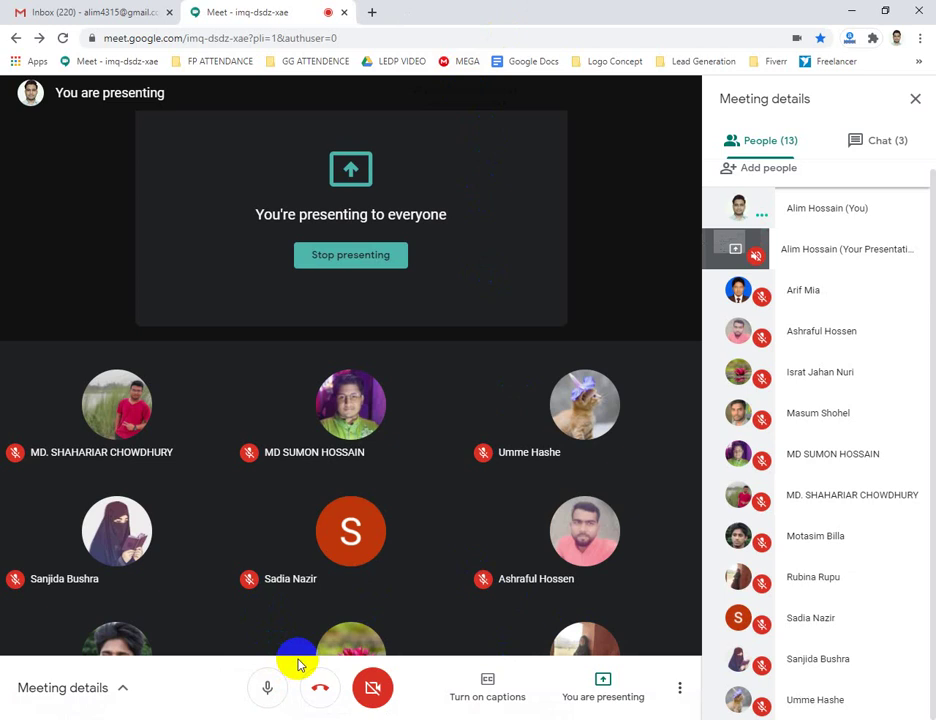
pyautogui.moveTo(229, 528)
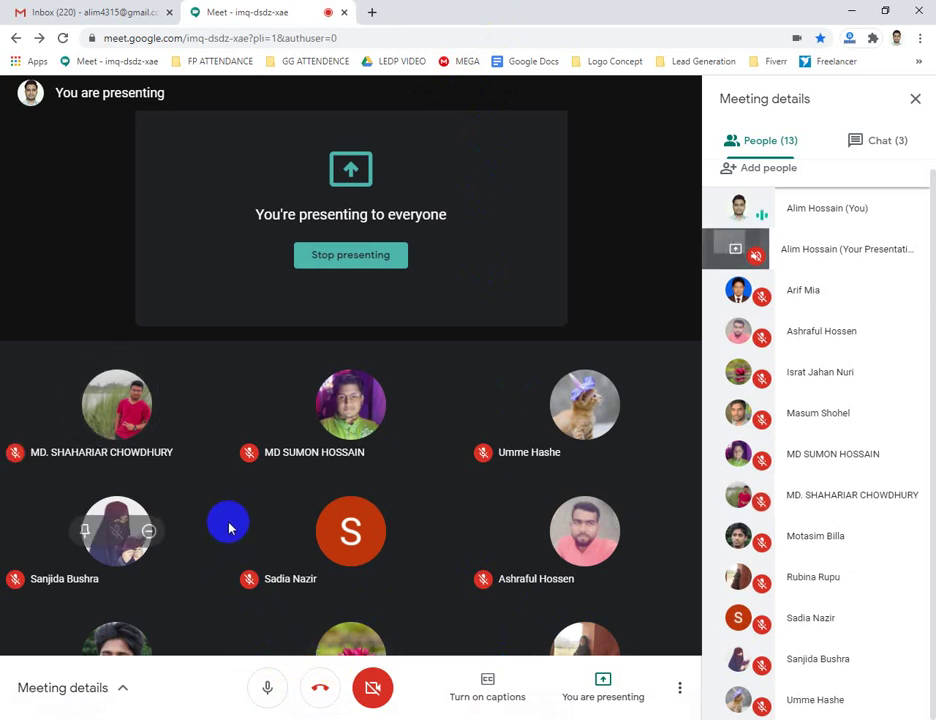
pyautogui.moveTo(244, 377)
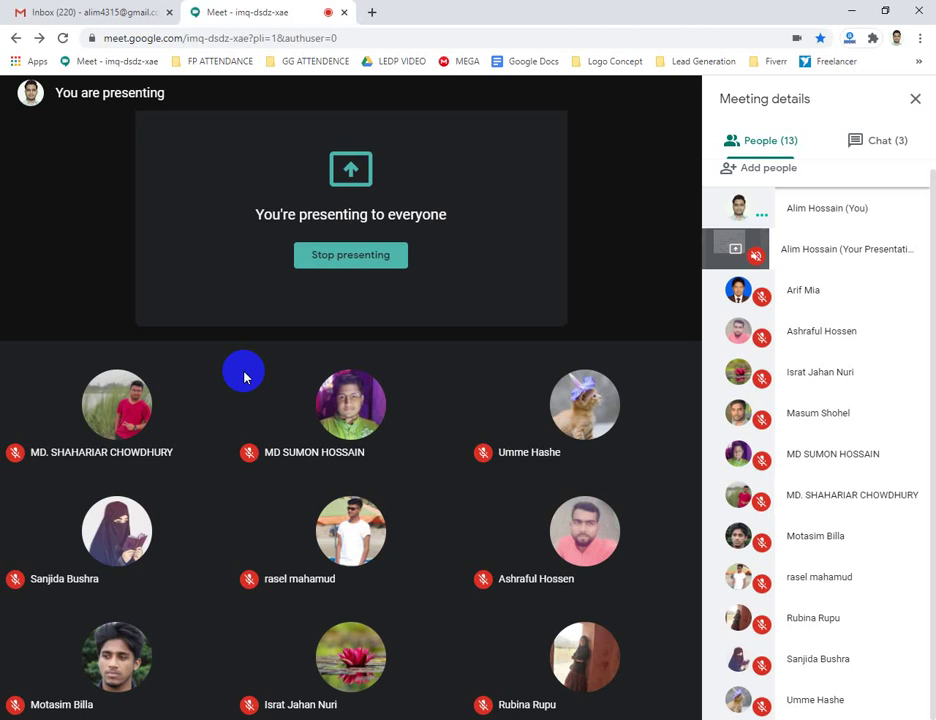
# Switch to Photoshop and create a 1280 × 720 pixel RGB document at 72 pixels/inch with a white background
pyautogui.moveTo(441, 709)
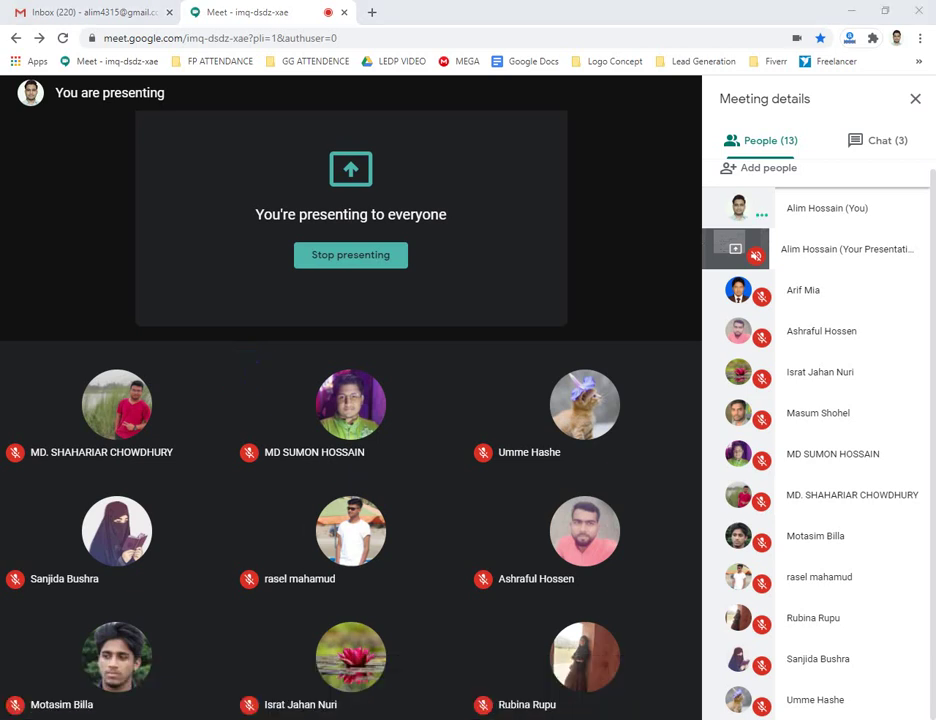
pyautogui.moveTo(443, 397)
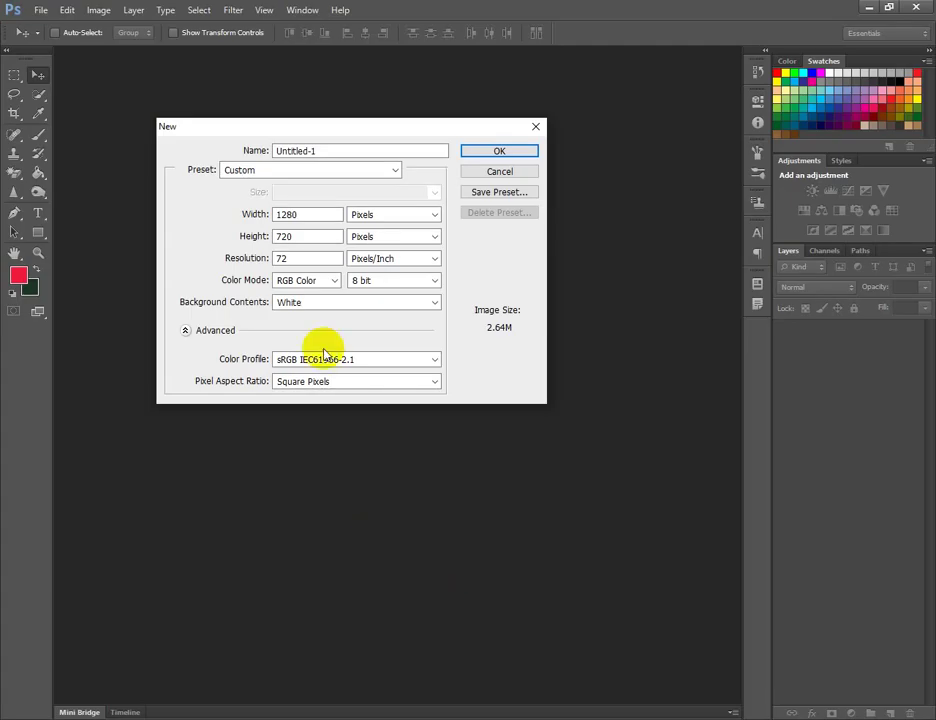
pyautogui.click(497, 151)
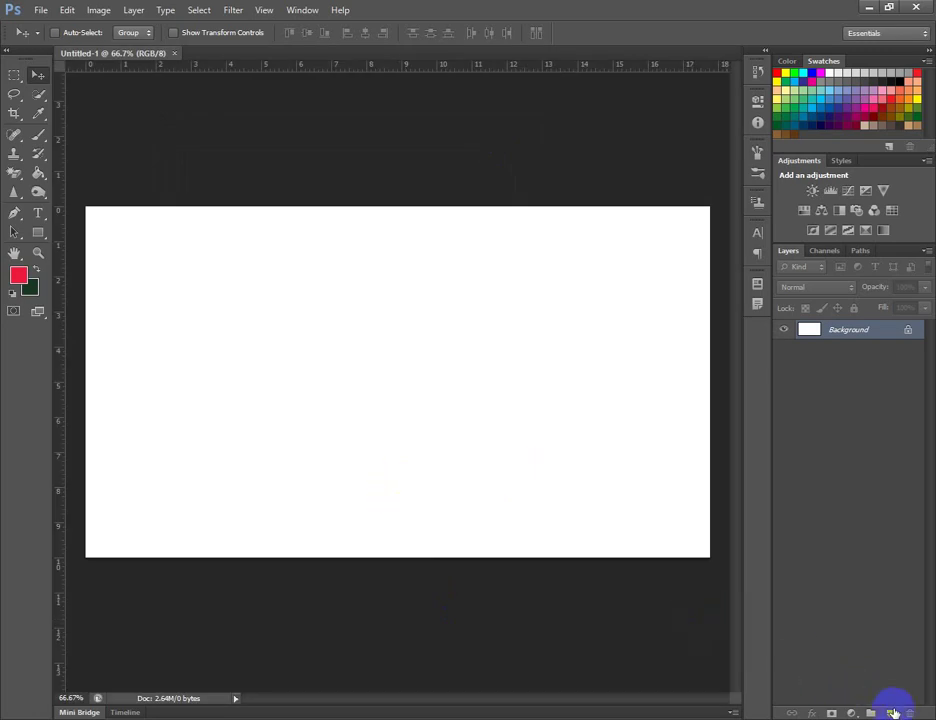
# Add a new layer above the background and fill it with the red foreground color
pyautogui.click(891, 713)
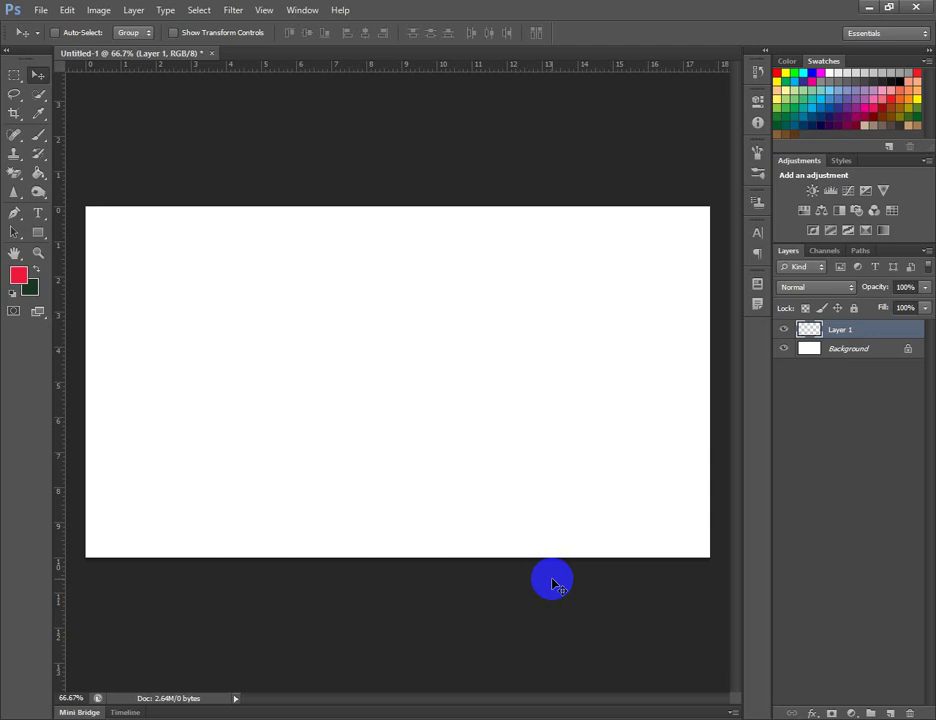
pyautogui.click(685, 541)
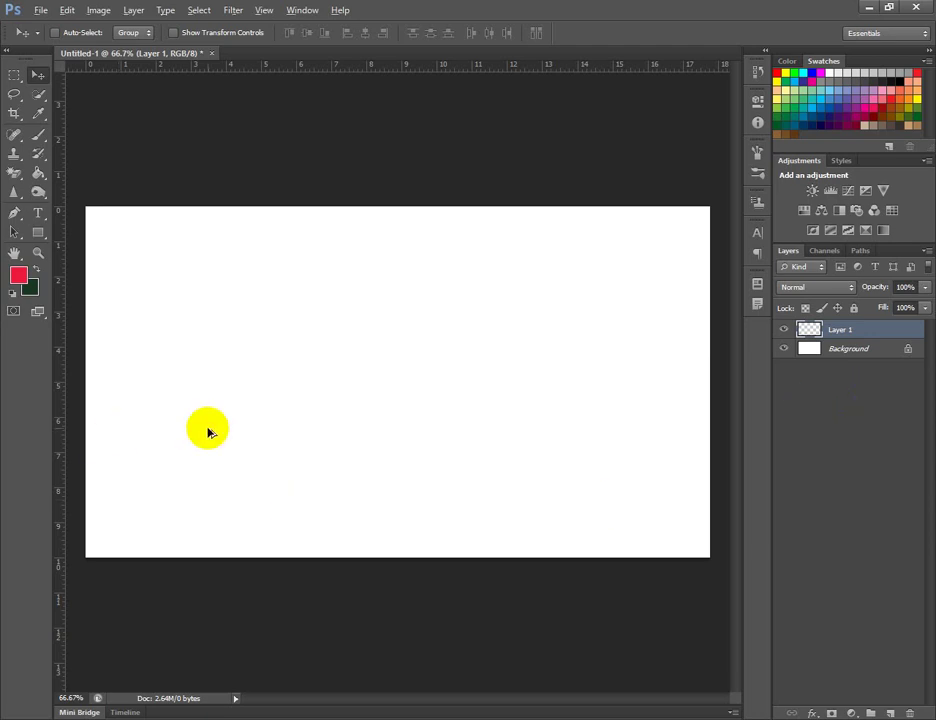
pyautogui.hotkey('alt', 'BackSpace')
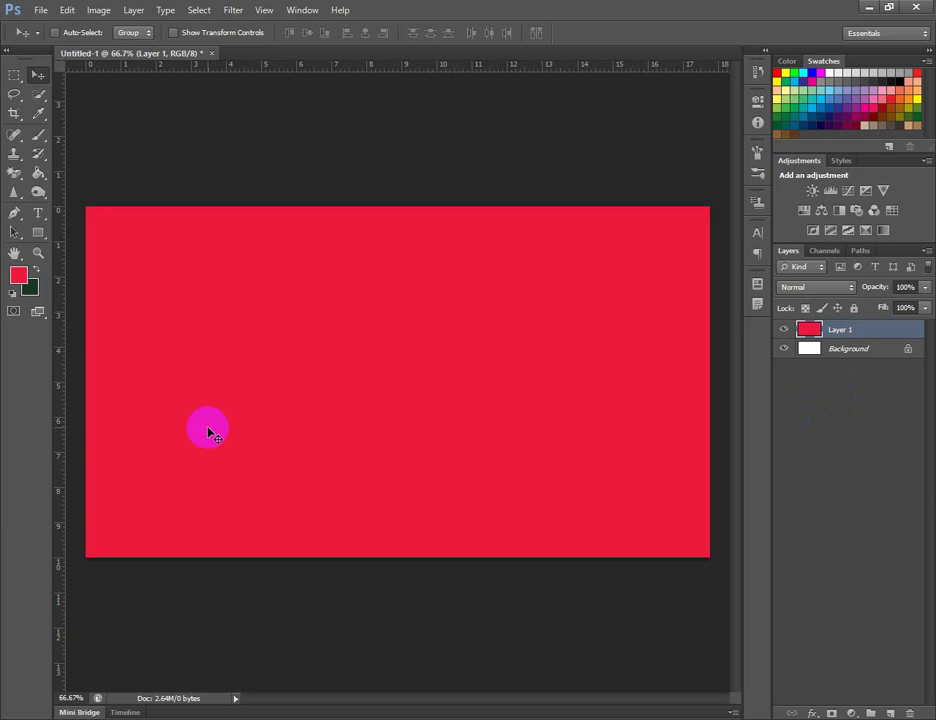
# Add a Gradient Overlay to the red layer and set the gradient's starting color stop to white (ffffff)
pyautogui.doubleClick(892, 336)
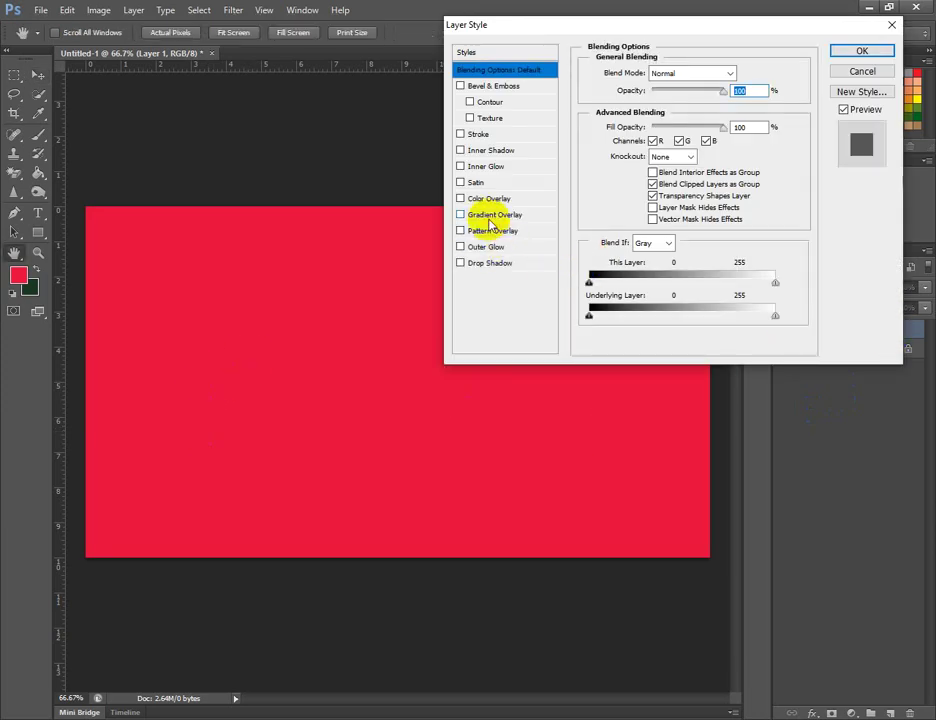
pyautogui.click(490, 218)
pyautogui.click(697, 117)
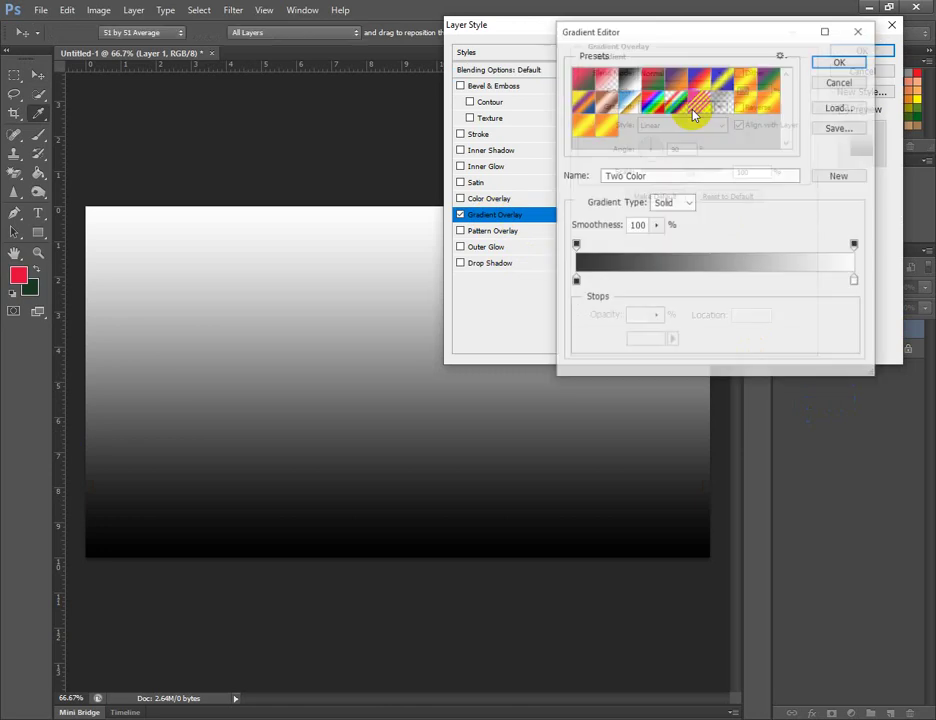
pyautogui.click(575, 281)
pyautogui.doubleClick(575, 281)
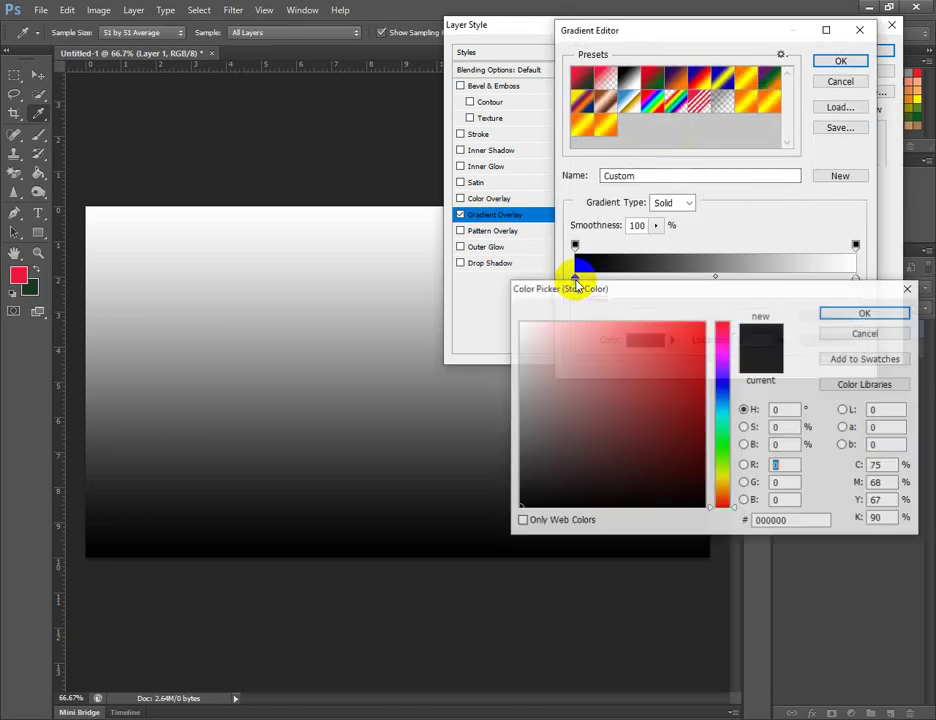
pyautogui.moveTo(554, 365); pyautogui.dragTo(478, 313)
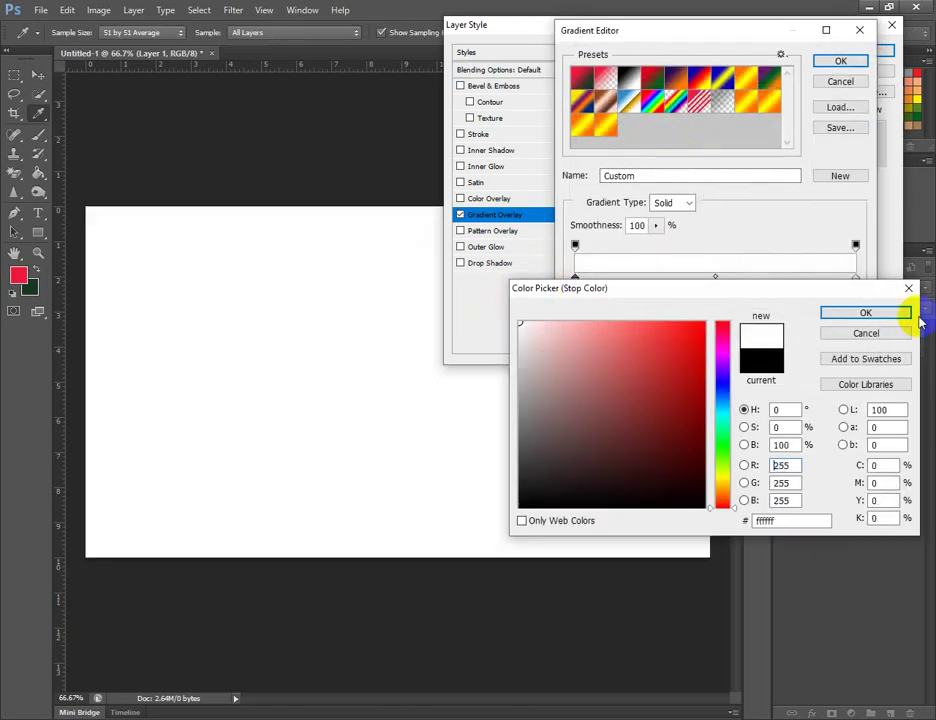
pyautogui.click(866, 314)
# Set the gradient's ending color stop to turquoise (3cd3d9) and apply the Gradient Overlay to the layer
pyautogui.click(856, 281)
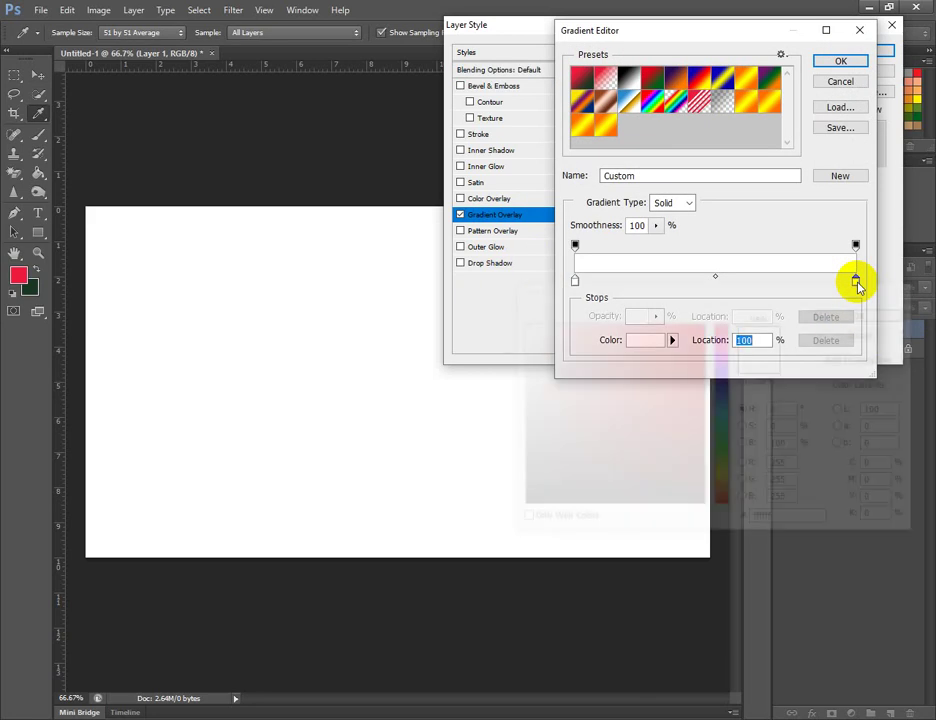
pyautogui.doubleClick(856, 281)
pyautogui.moveTo(727, 430); pyautogui.dragTo(727, 420)
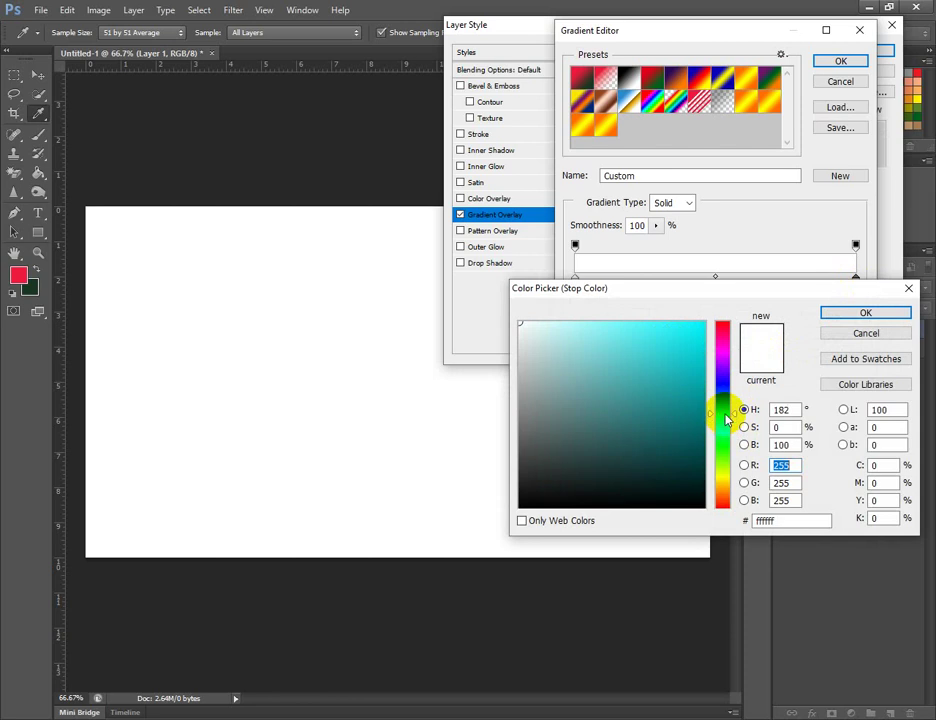
pyautogui.moveTo(675, 332); pyautogui.dragTo(704, 350)
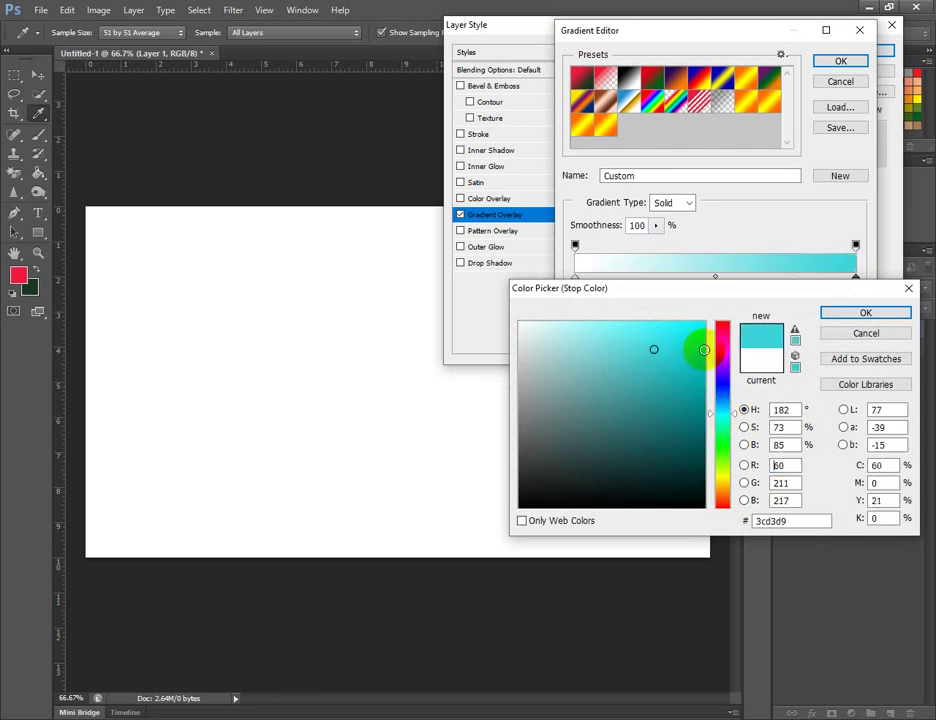
pyautogui.click(880, 313)
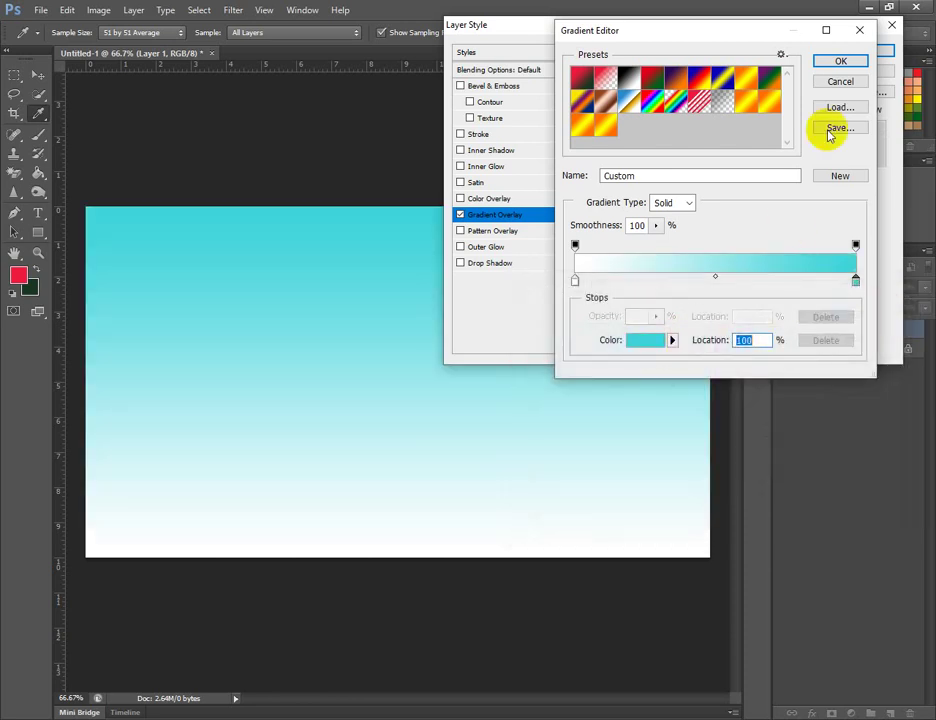
pyautogui.click(841, 61)
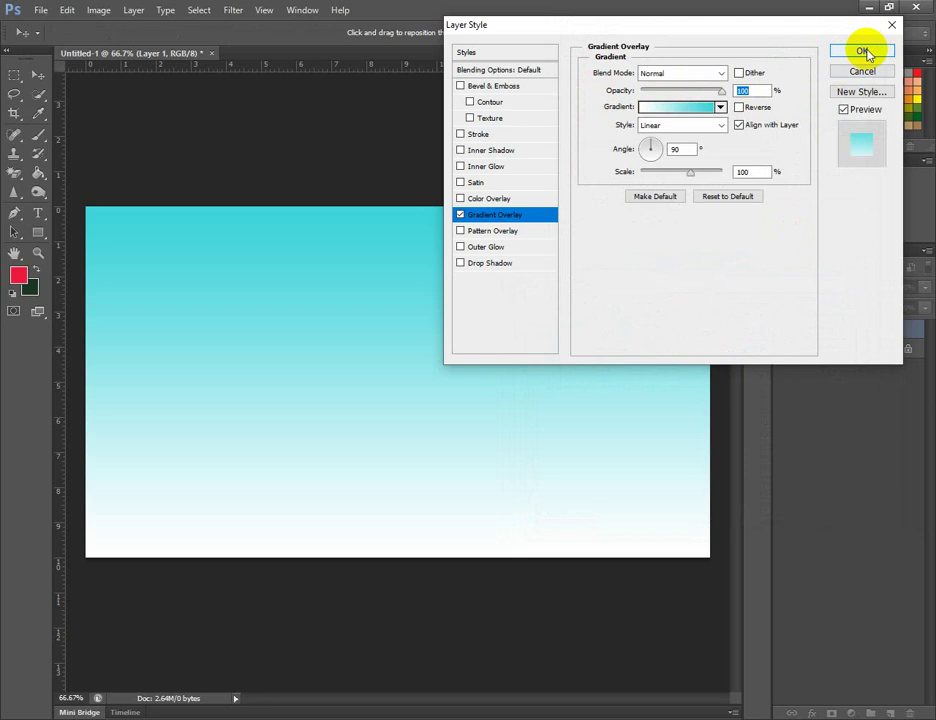
pyautogui.click(866, 54)
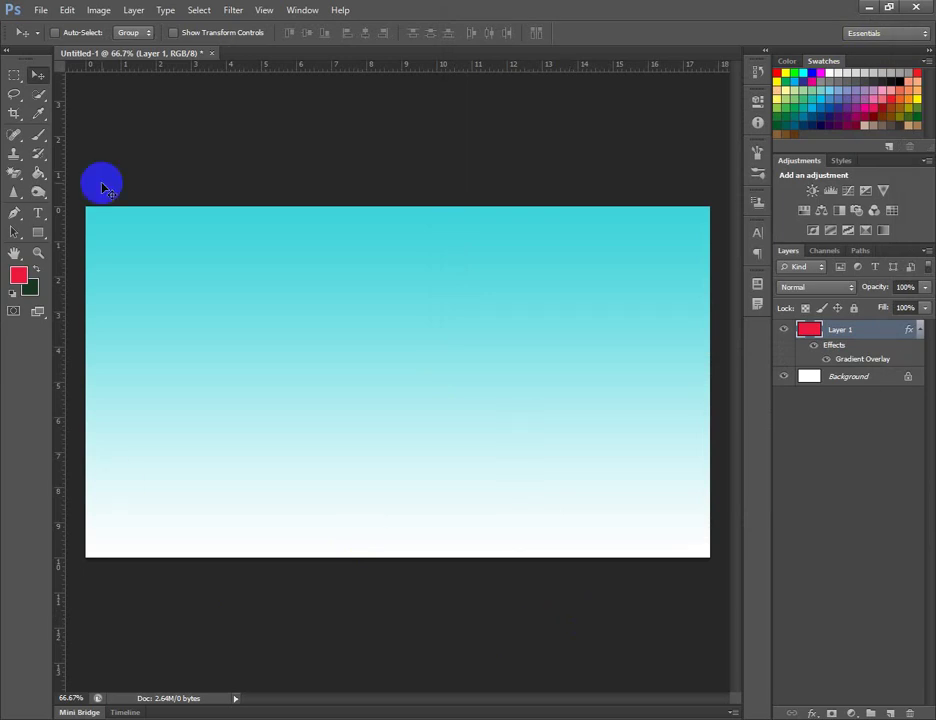
# Undo the Gradient Overlay on the red layer
pyautogui.click(263, 218)
pyautogui.moveTo(263, 217); pyautogui.dragTo(266, 218)
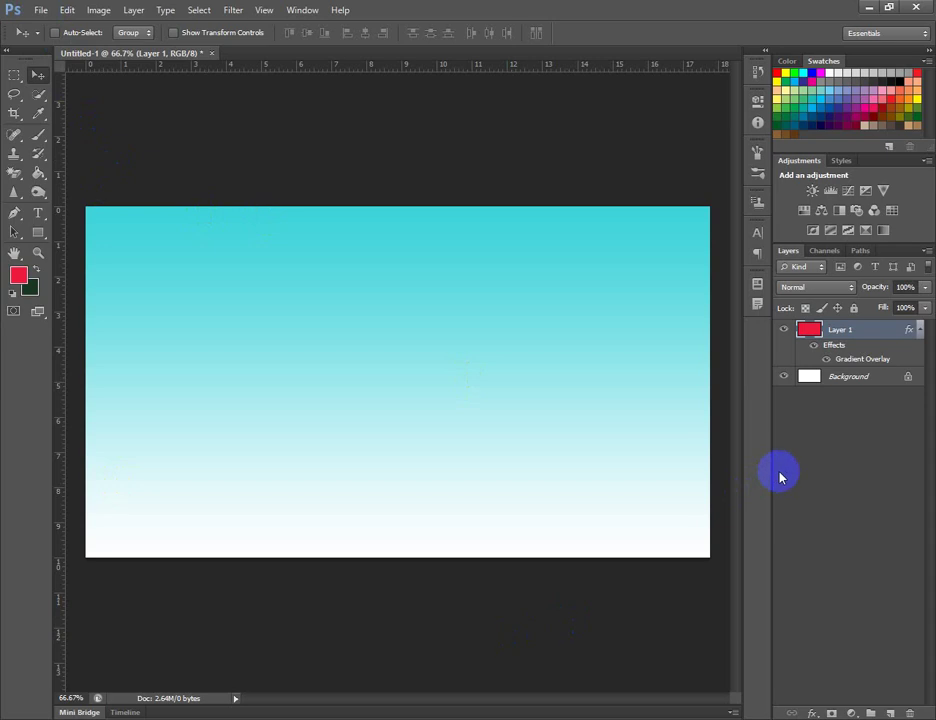
pyautogui.hotkey('ctrl', 'z')
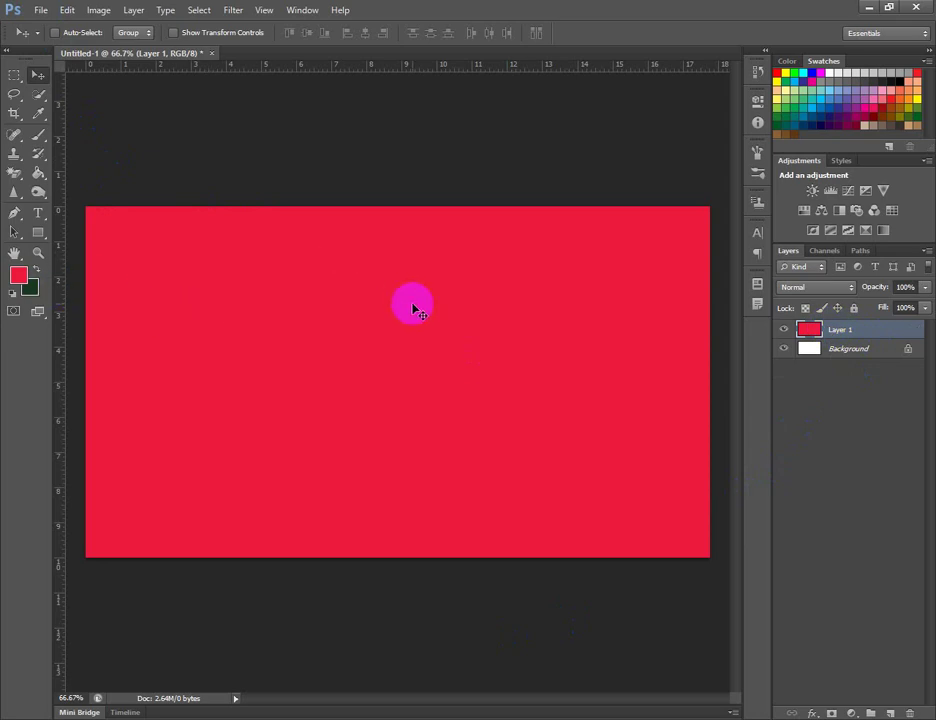
# Add a Gradient Overlay to the red layer and change the gradient's starting color stop to white (ffffff)
pyautogui.doubleClick(888, 331)
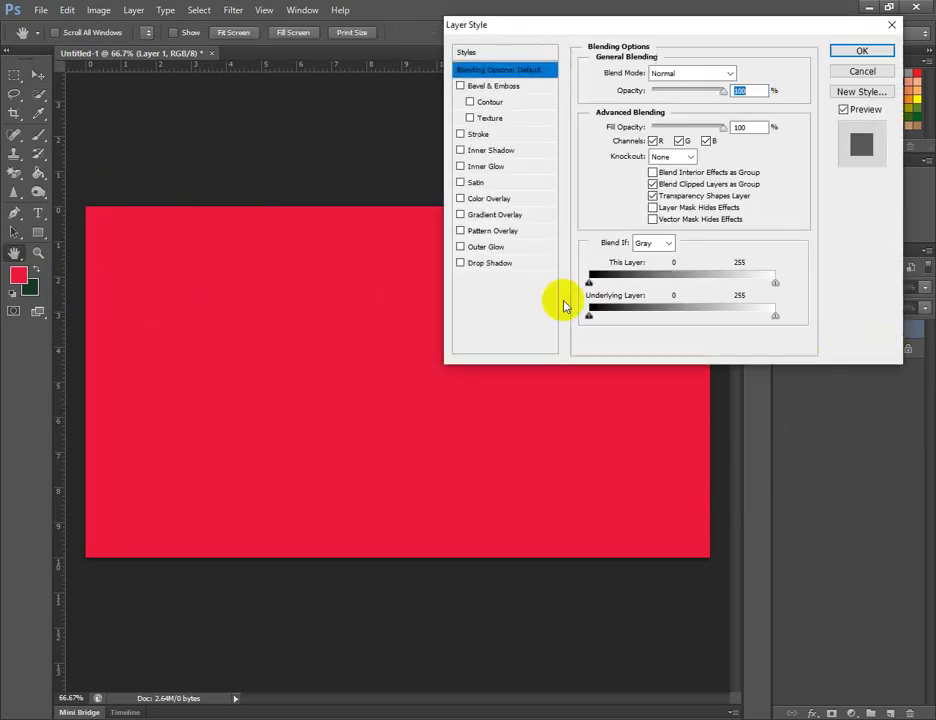
pyautogui.click(494, 218)
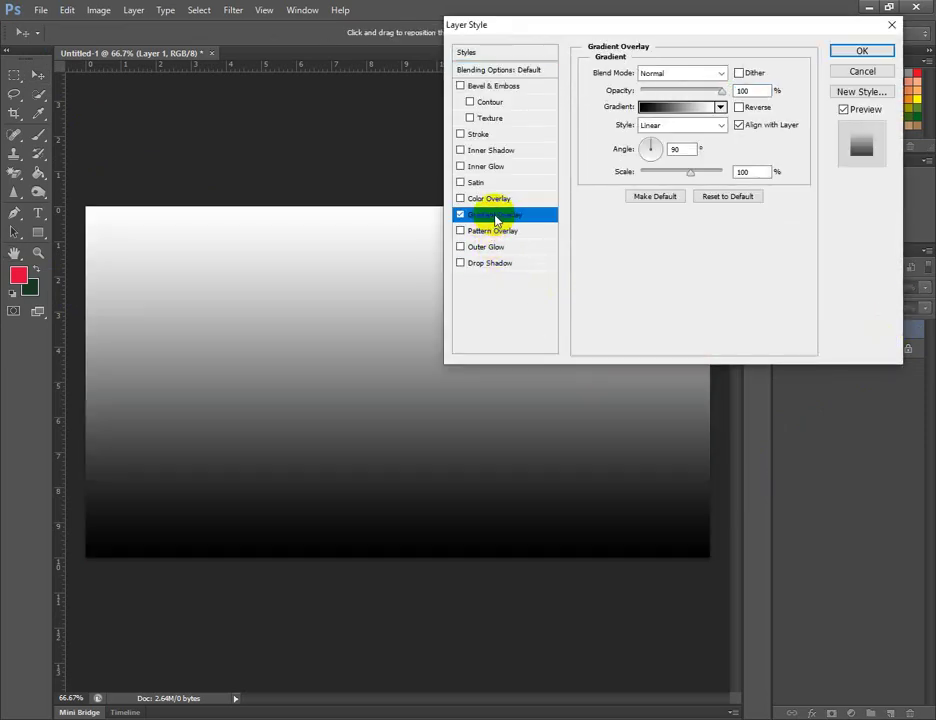
pyautogui.click(685, 107)
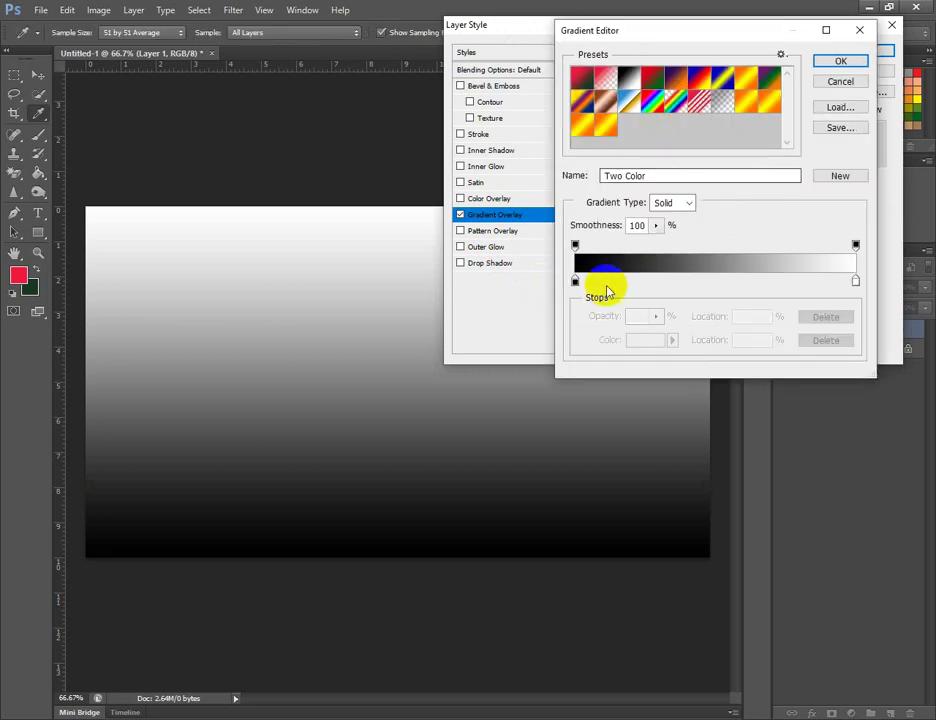
pyautogui.click(575, 281)
pyautogui.doubleClick(575, 281)
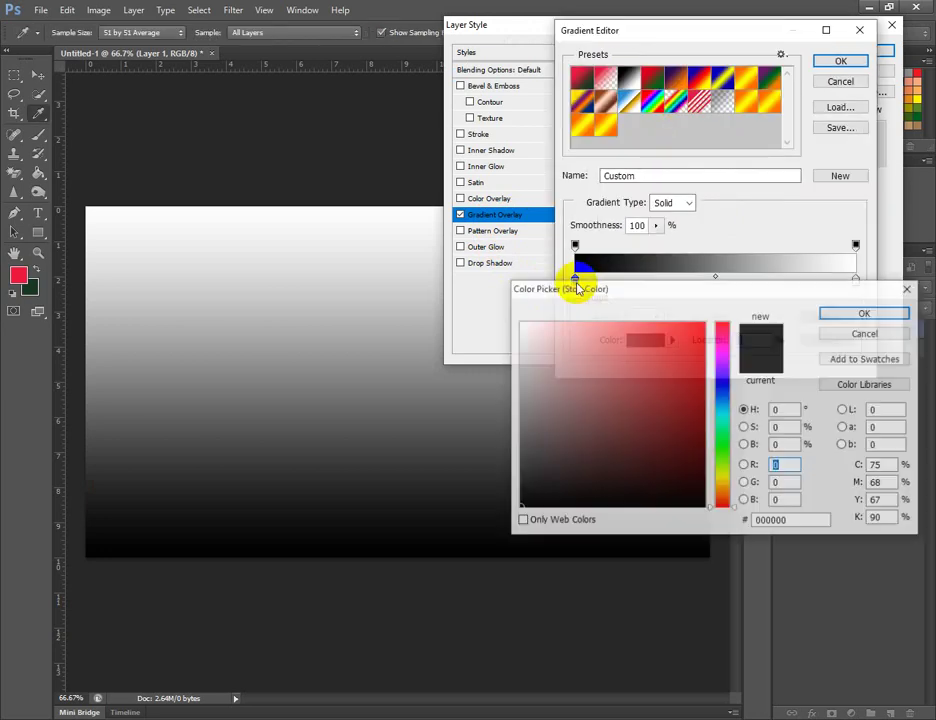
pyautogui.moveTo(568, 360); pyautogui.dragTo(457, 302)
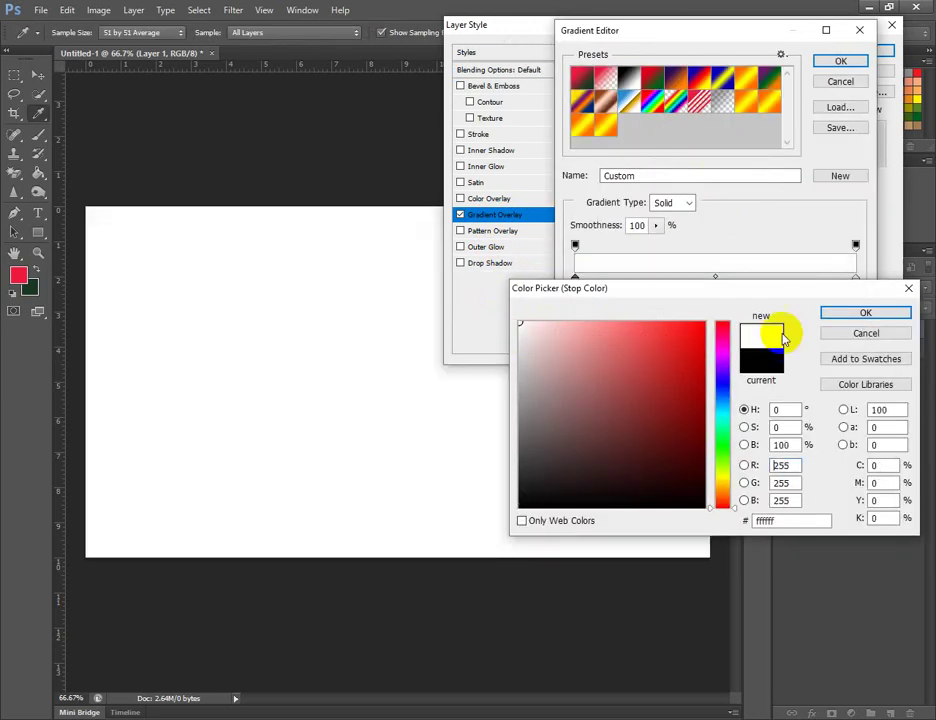
pyautogui.click(865, 313)
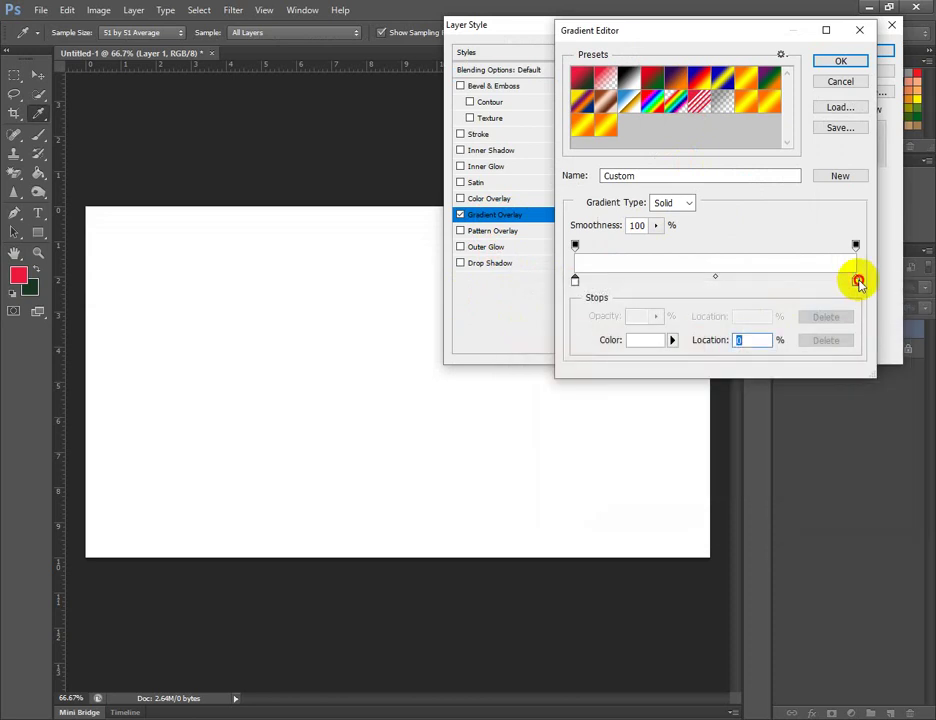
# Set the gradient's ending color stop to a bright turquoise with hue 175° and apply the overlay to the layer
pyautogui.doubleClick(856, 282)
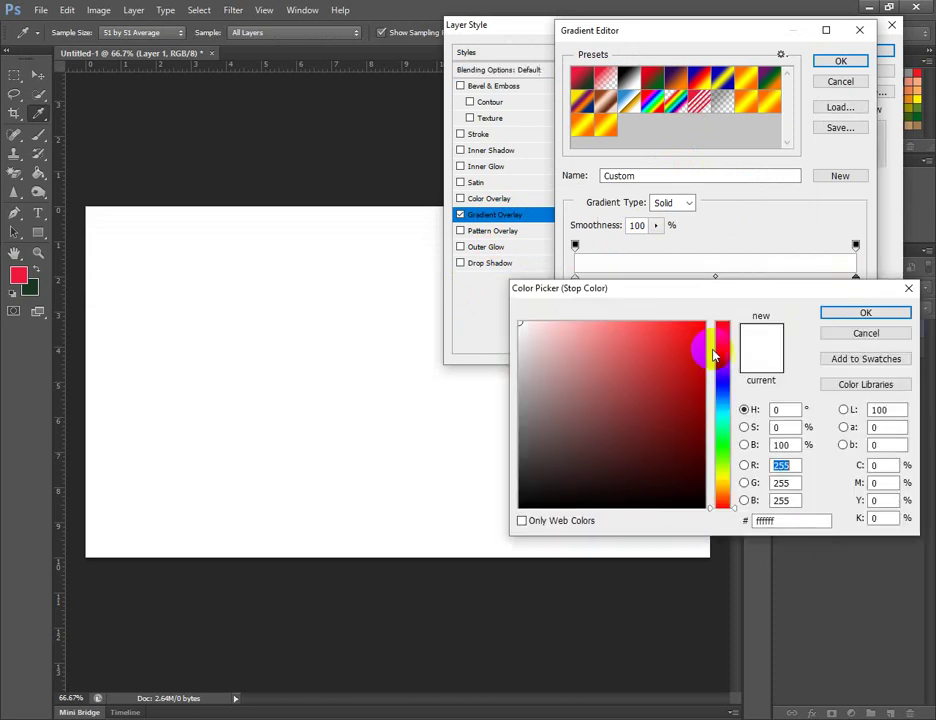
pyautogui.click(722, 416)
pyautogui.click(668, 341)
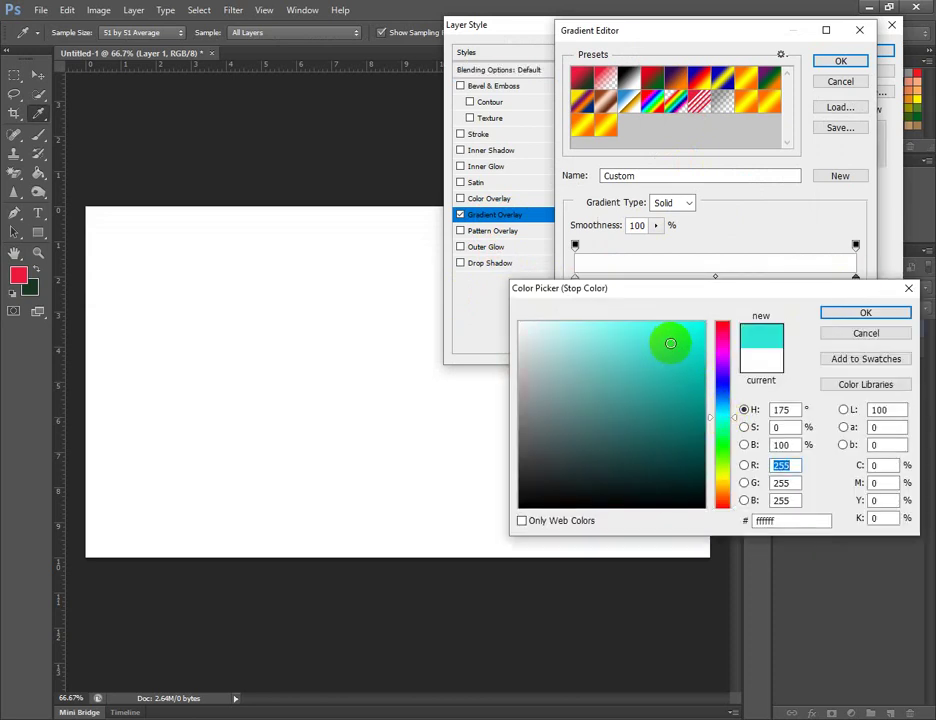
pyautogui.click(886, 315)
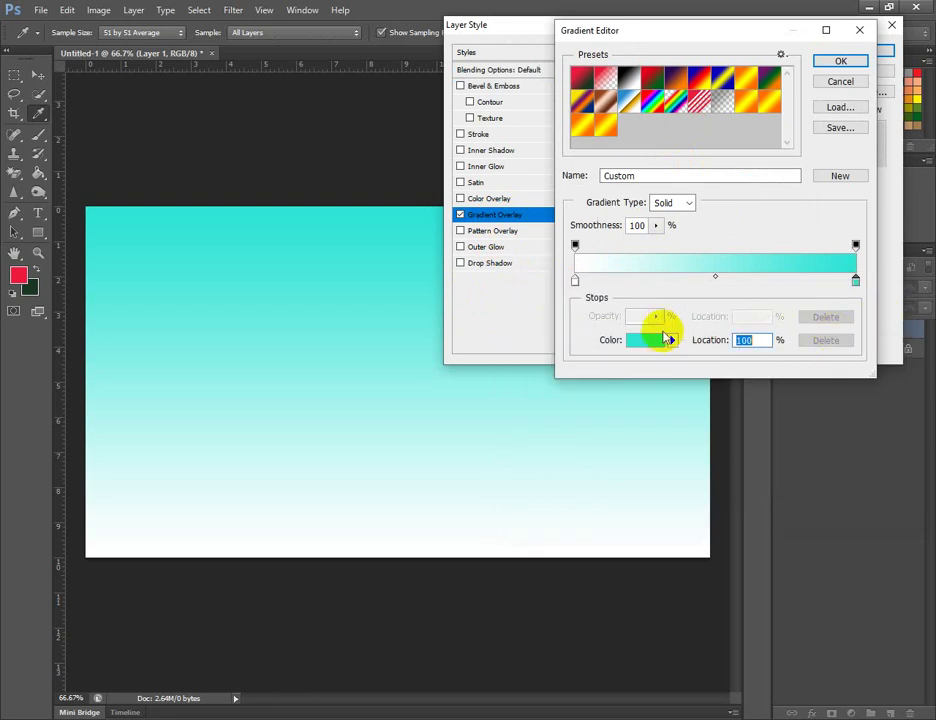
pyautogui.click(822, 62)
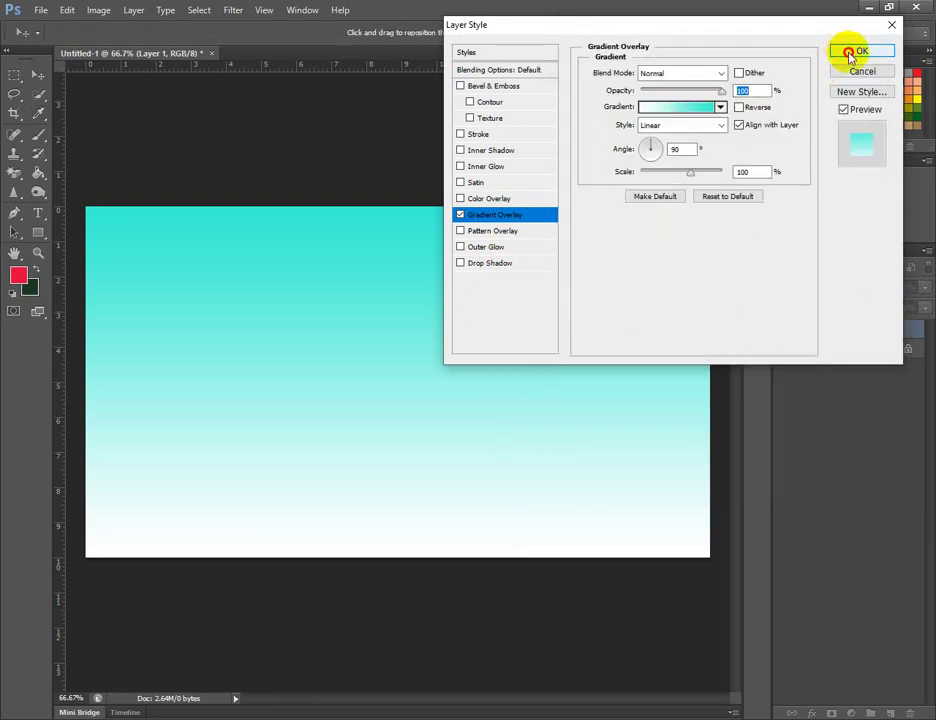
pyautogui.click(846, 55)
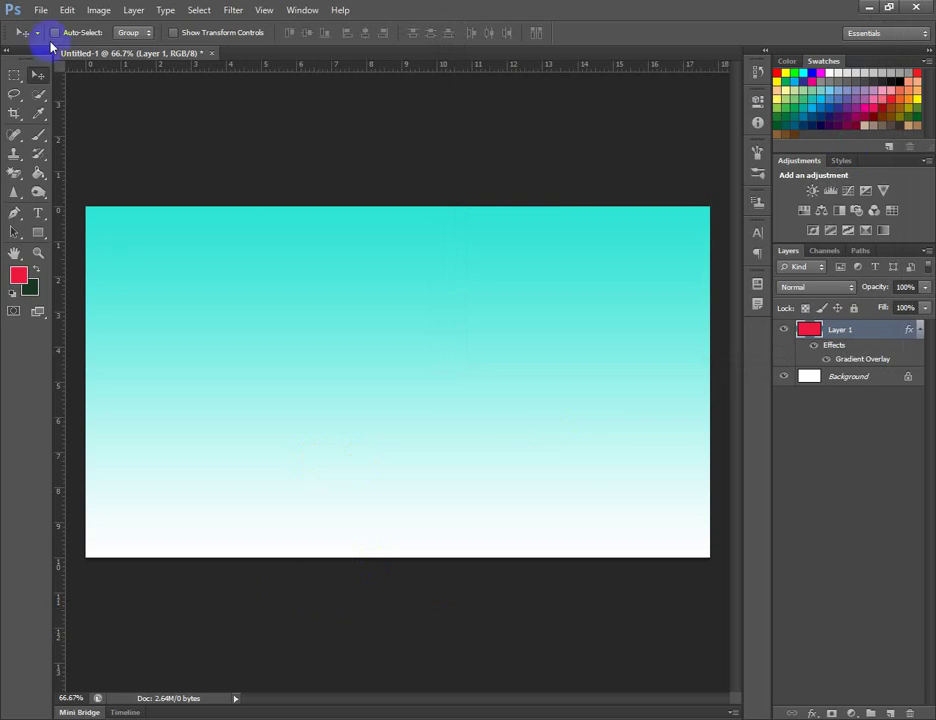
# Activate the Brush tool, open its presets and go to the start of the preset list
pyautogui.click(39, 136)
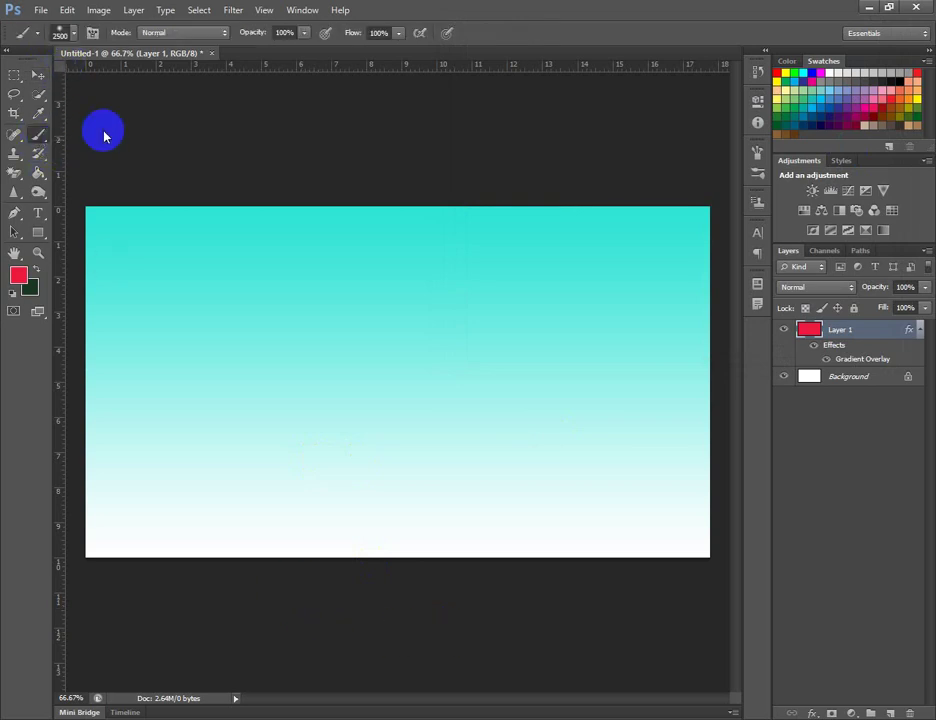
pyautogui.click(70, 35)
pyautogui.scroll(3, 245, 305)
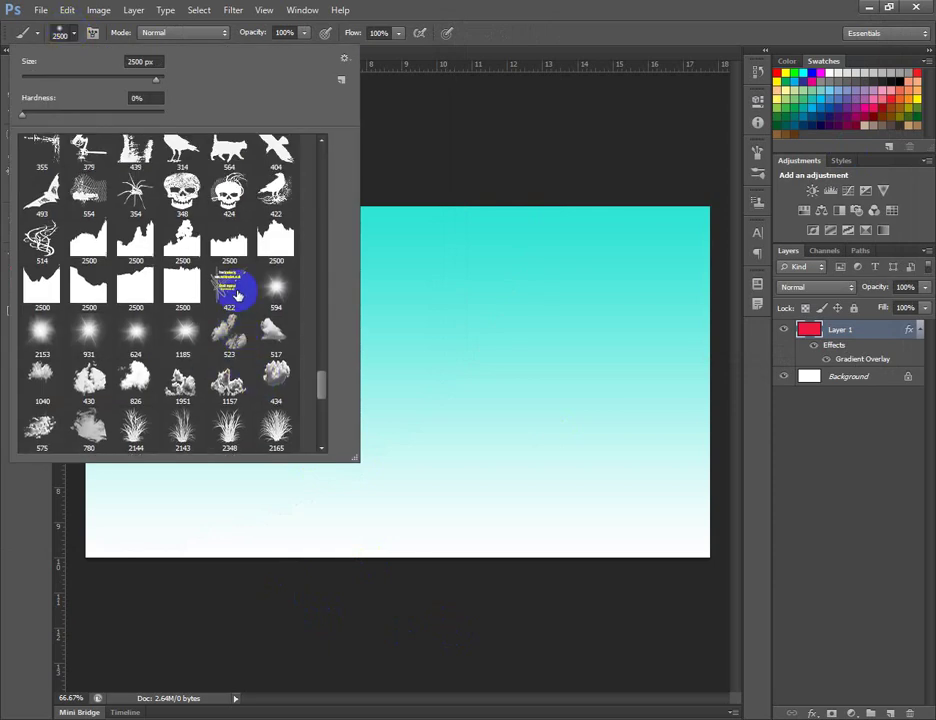
pyautogui.moveTo(320, 376); pyautogui.dragTo(334, 172)
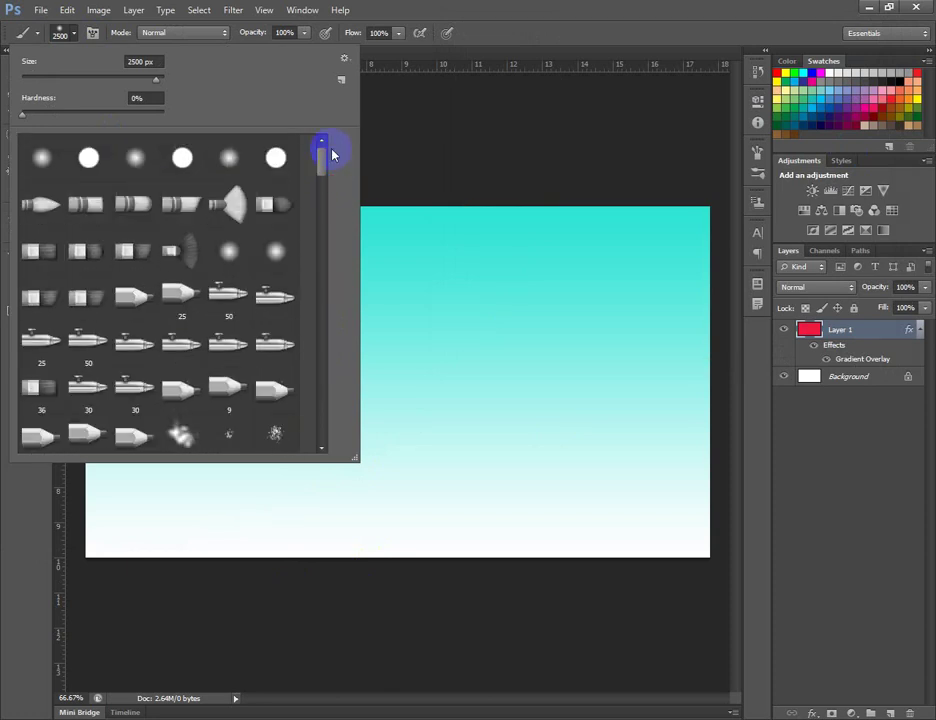
# Switch the brush preset display to Small Thumbnail and back to Large Thumbnail
pyautogui.click(344, 59)
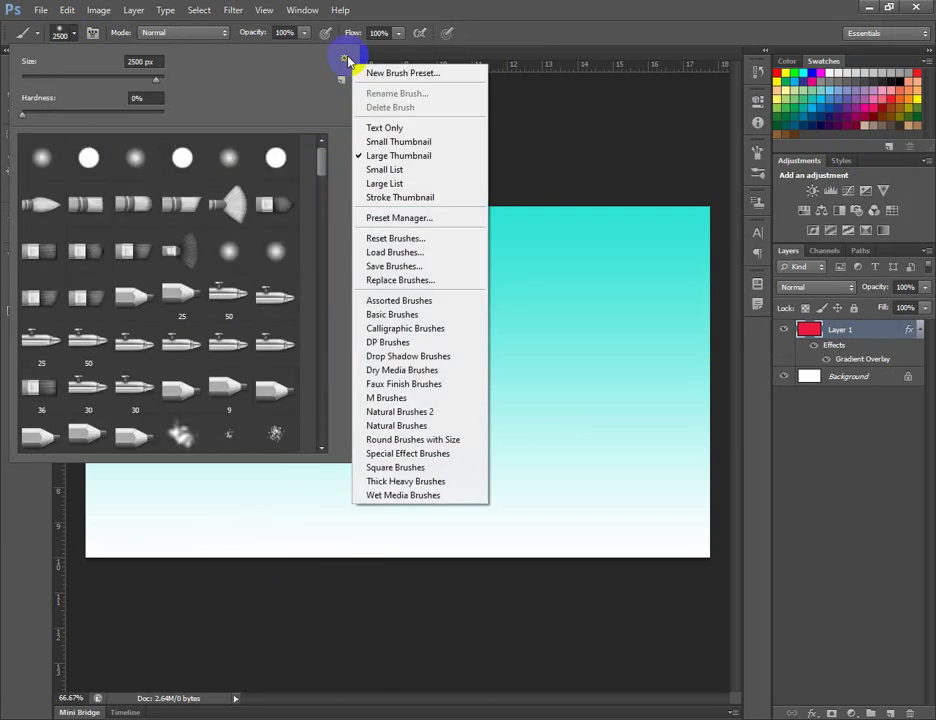
pyautogui.click(399, 143)
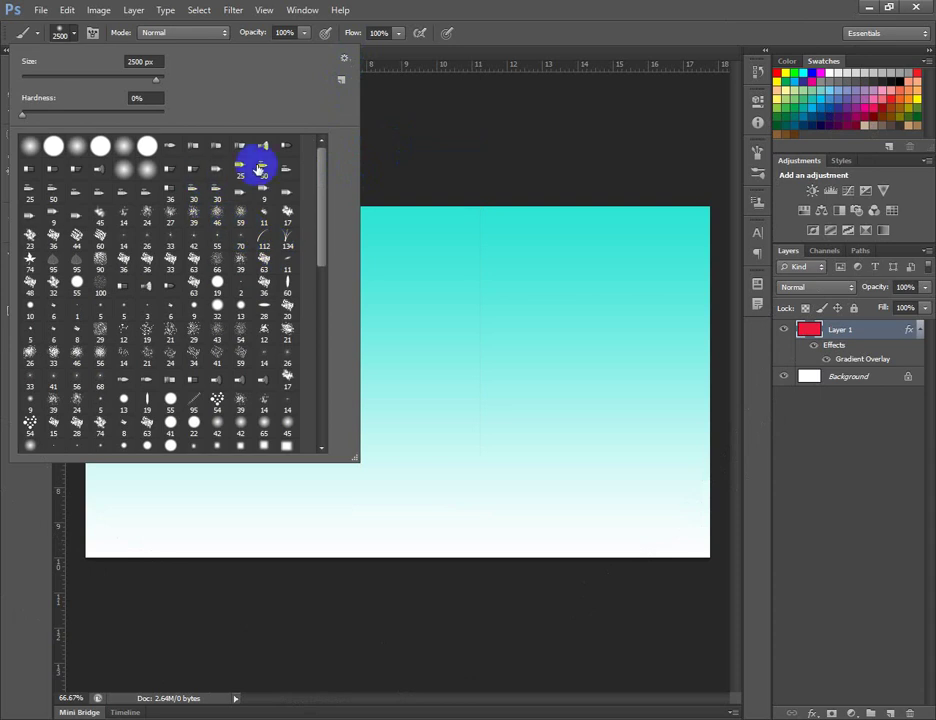
pyautogui.click(343, 58)
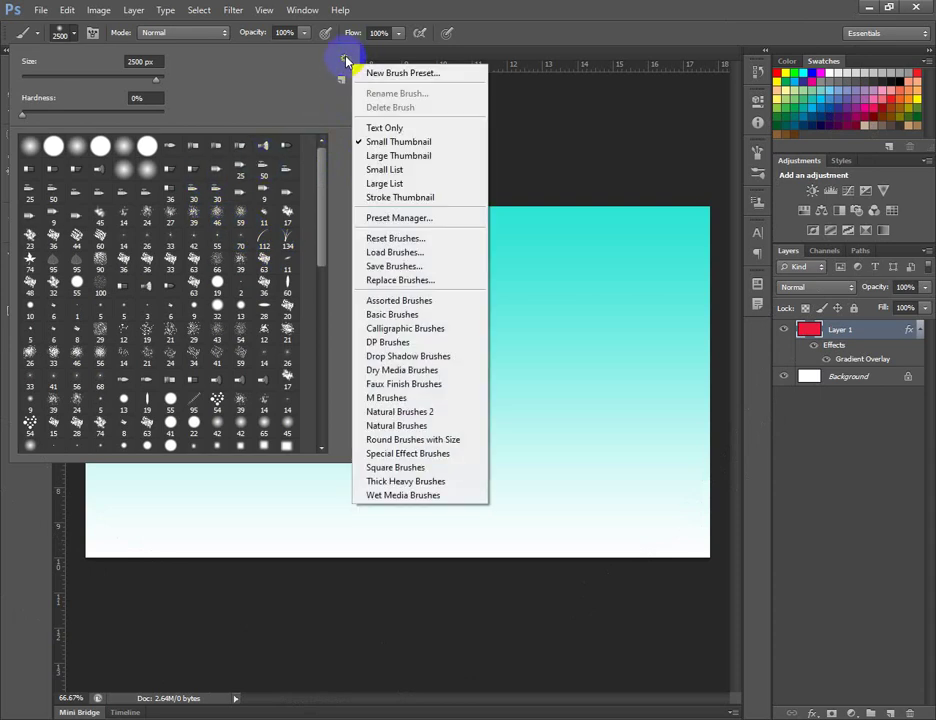
pyautogui.click(405, 157)
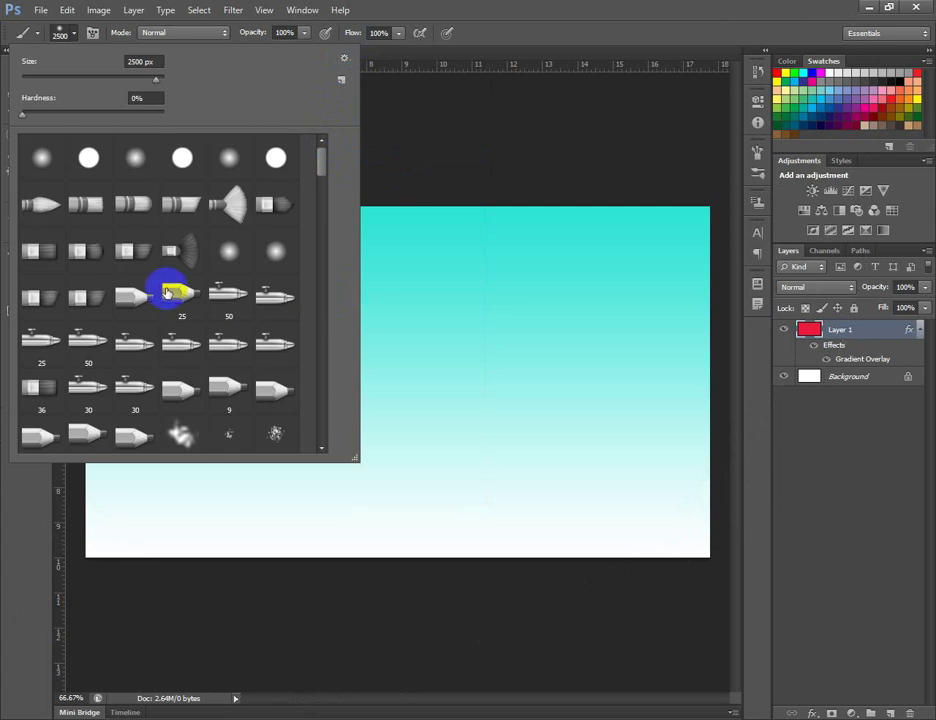
# Choose the 134 px grass brush preset and set its size to 80 px
pyautogui.scroll(-4, 234, 324)
pyautogui.scroll(-4, 256, 298)
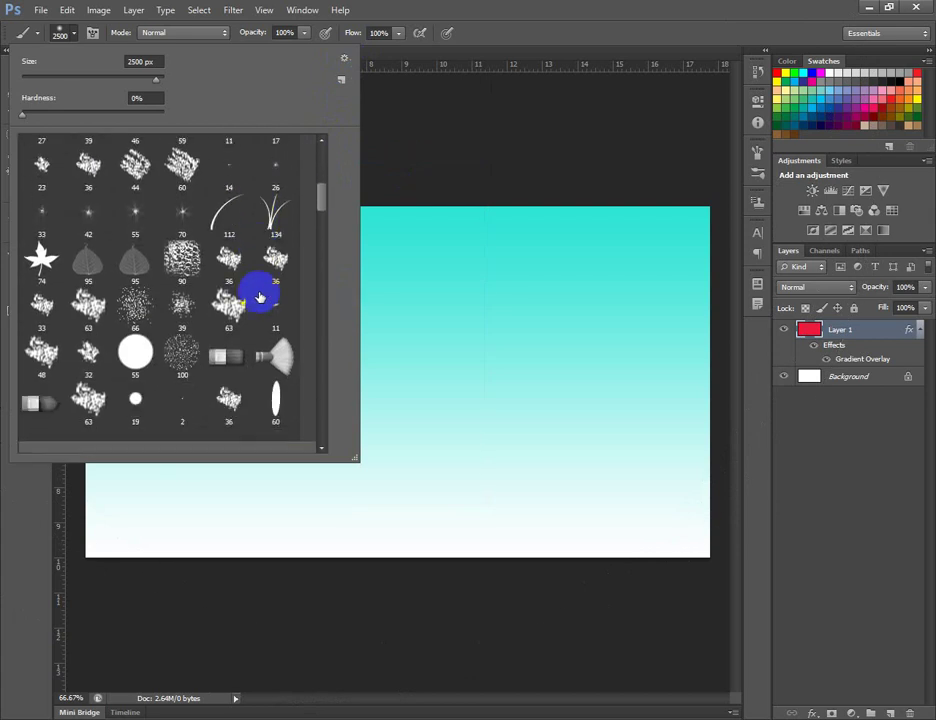
pyautogui.click(240, 294)
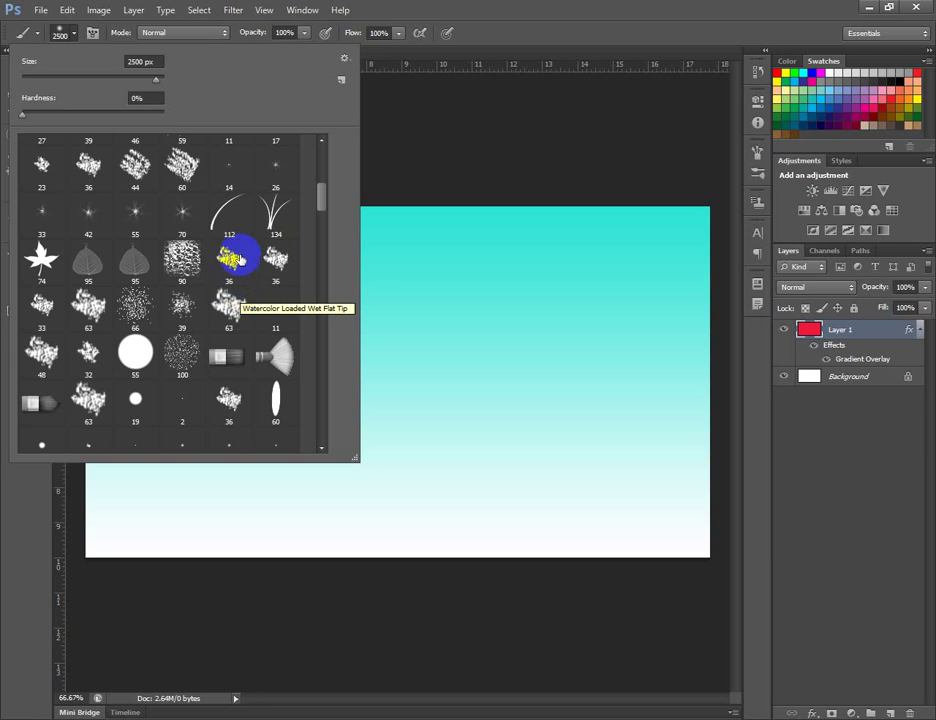
pyautogui.click(272, 218)
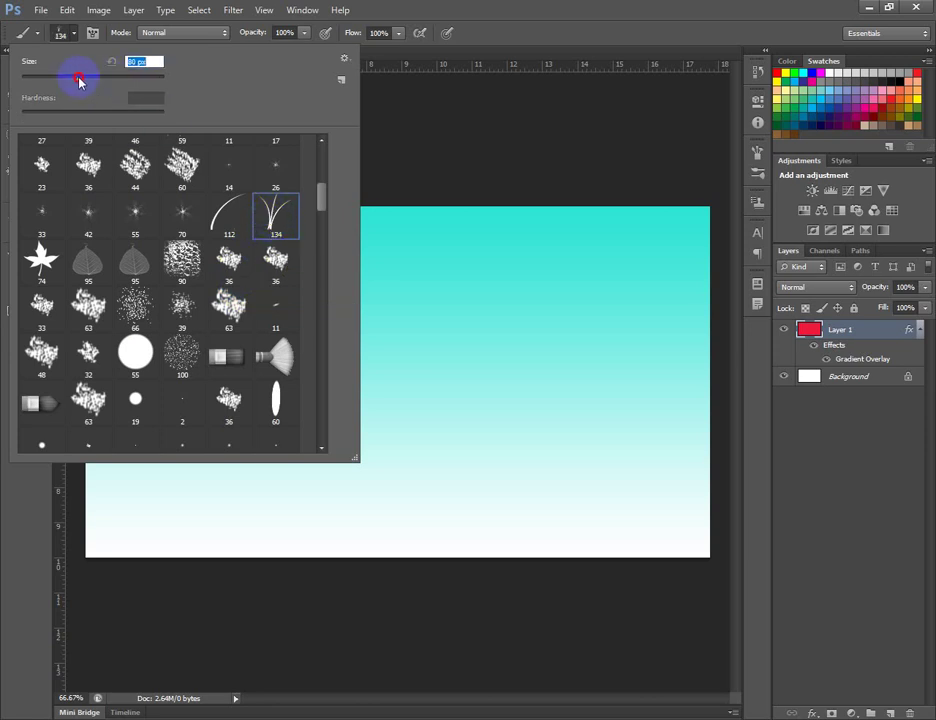
pyautogui.click(63, 33)
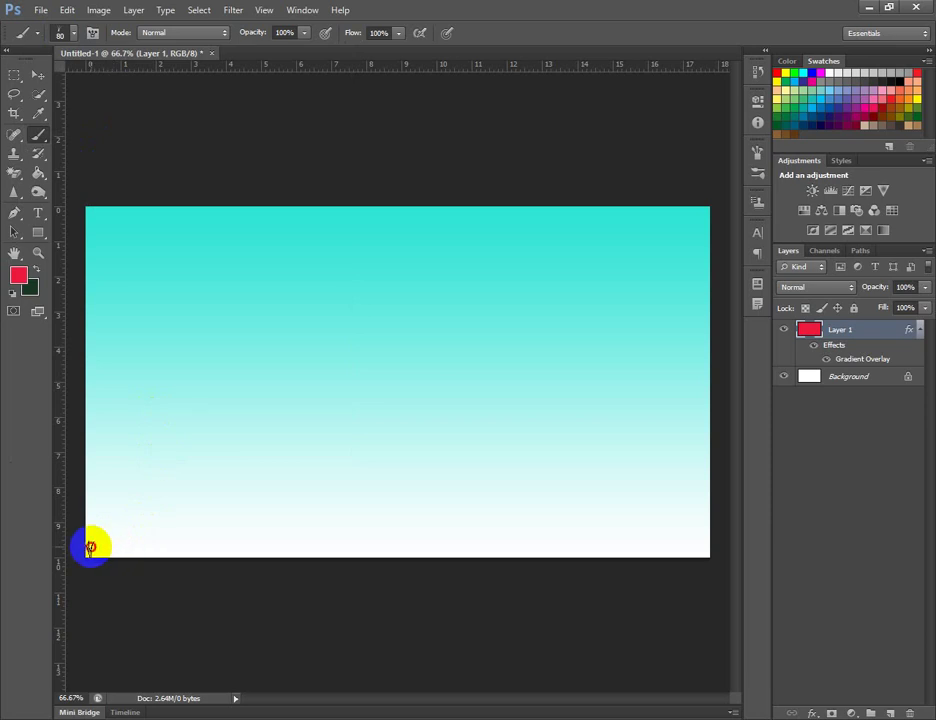
# Add a new layer above the gradient layer and paint a row of grass along the canvas's entire lower edge
pyautogui.moveTo(90, 547)
pyautogui.mouseDown()
pyautogui.moveTo(182, 545)
pyautogui.moveTo(928, 627)
pyautogui.mouseUp()
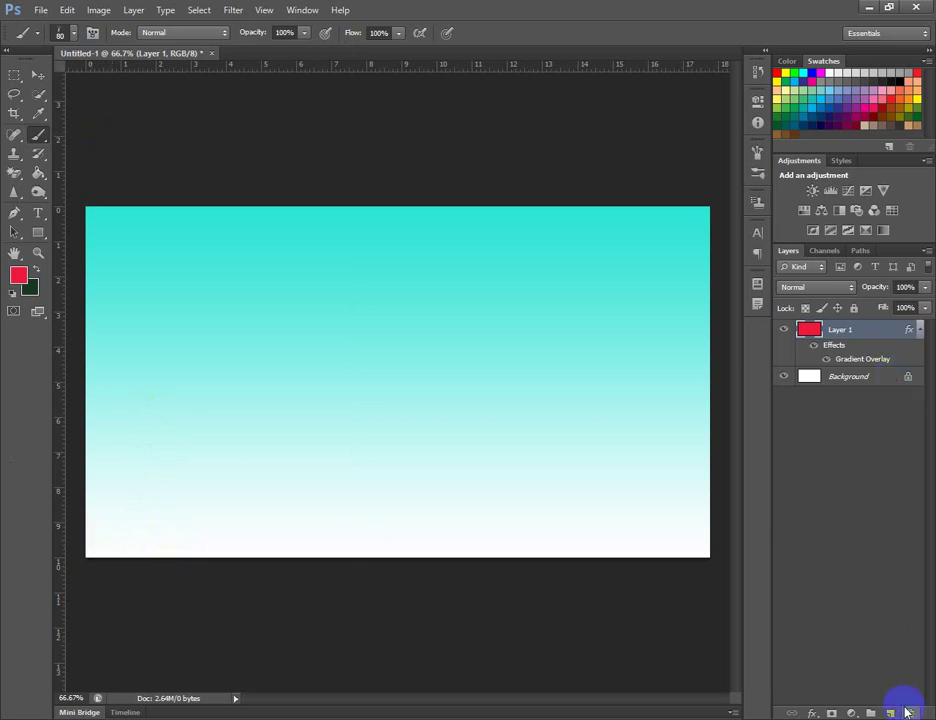
pyautogui.click(891, 712)
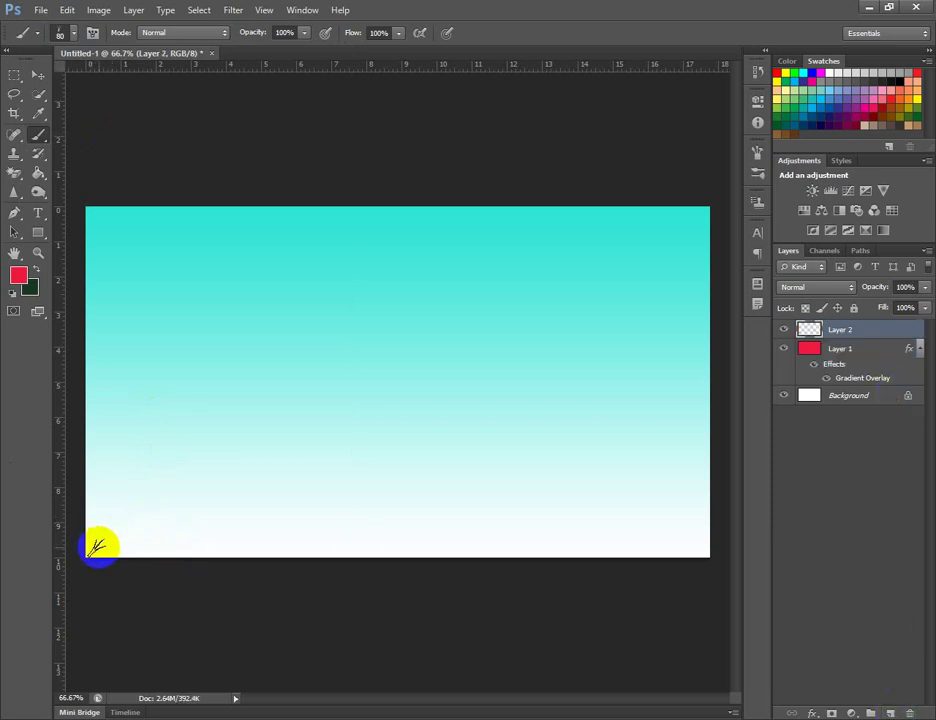
pyautogui.moveTo(93, 548); pyautogui.dragTo(721, 553)
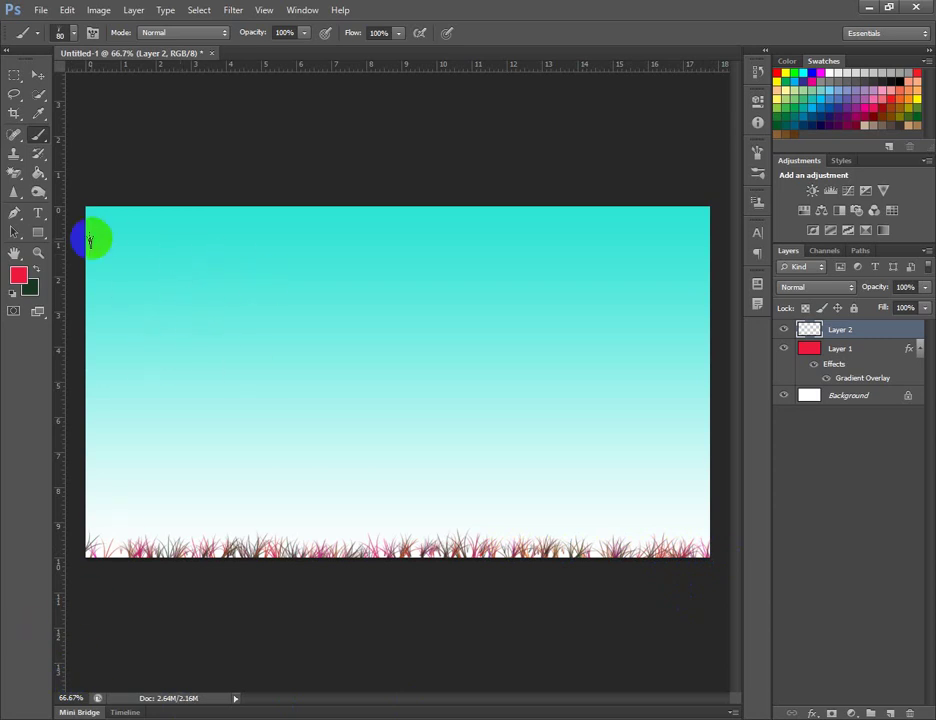
# Choose the soft 2500 px starburst brush located just before the giraffe silhouettes near the end of the brush presets
pyautogui.click(74, 33)
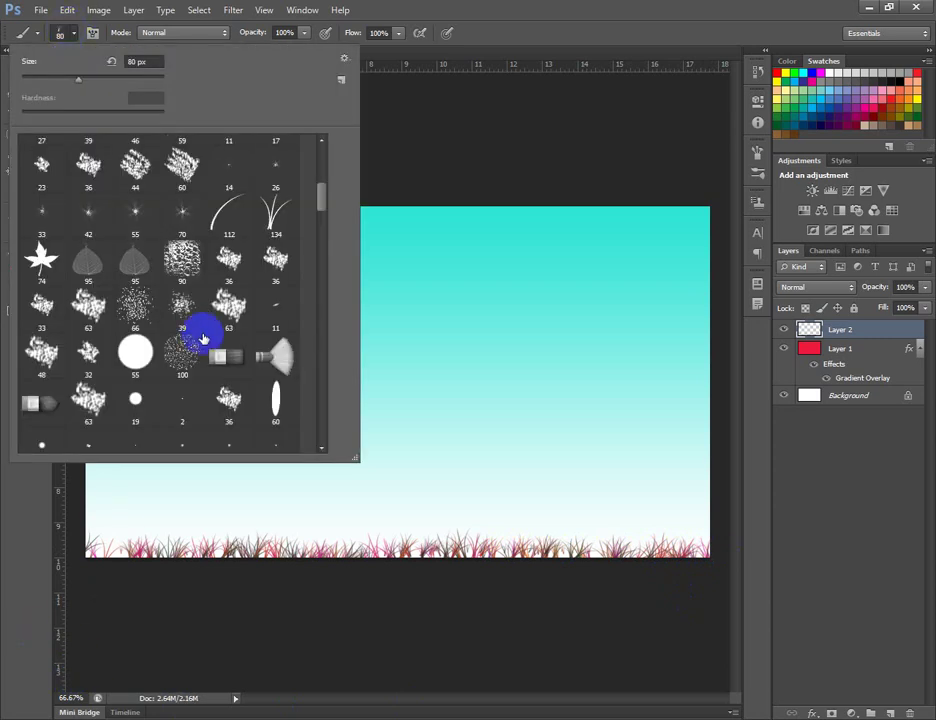
pyautogui.scroll(-3, 219, 362)
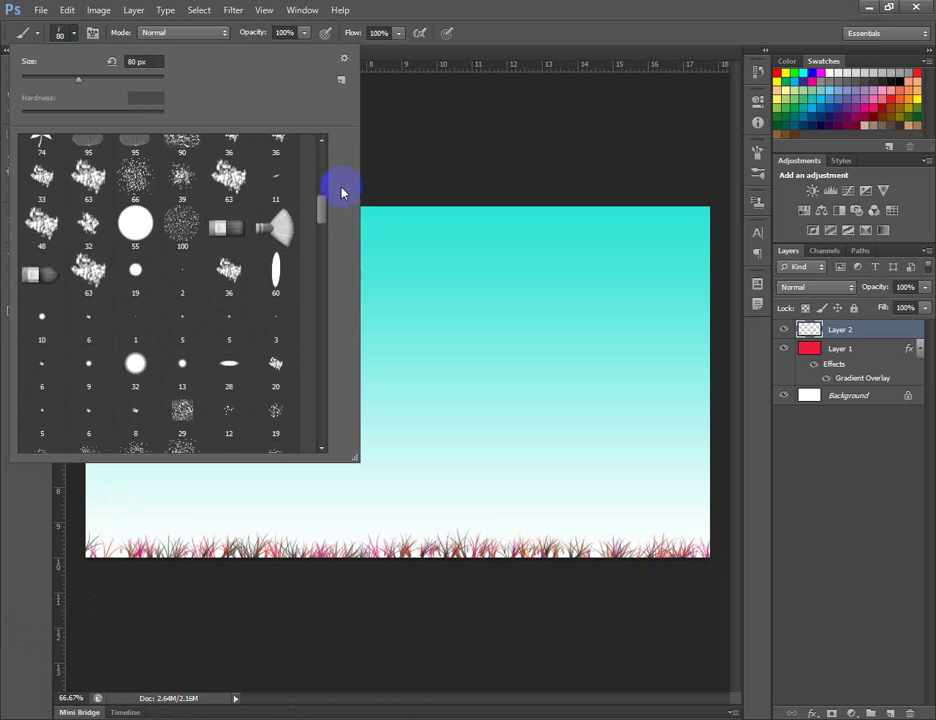
pyautogui.moveTo(323, 210); pyautogui.dragTo(317, 437)
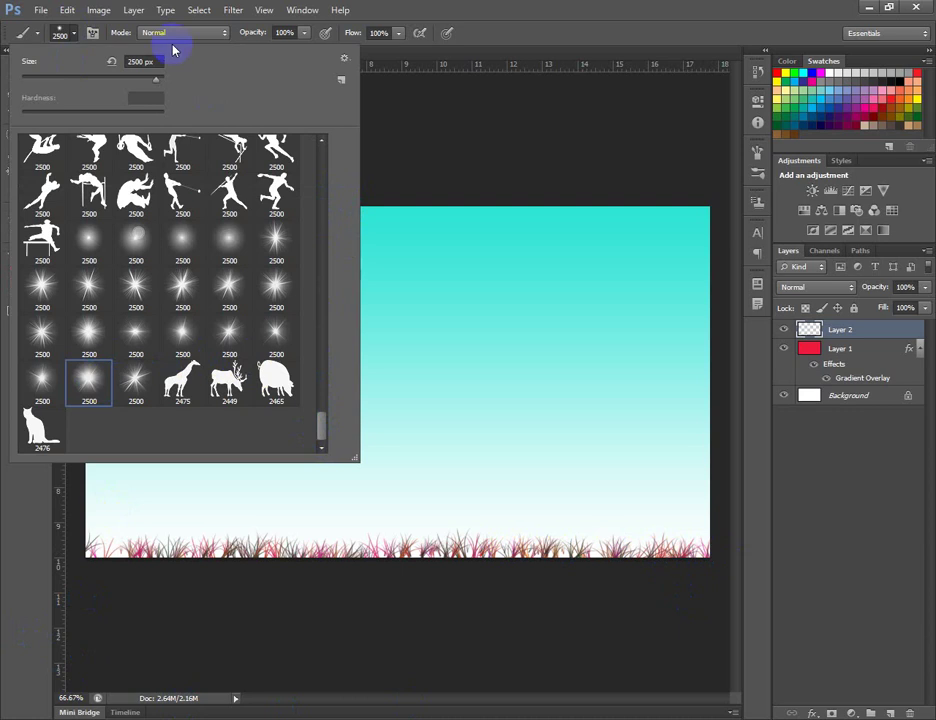
pyautogui.click(72, 43)
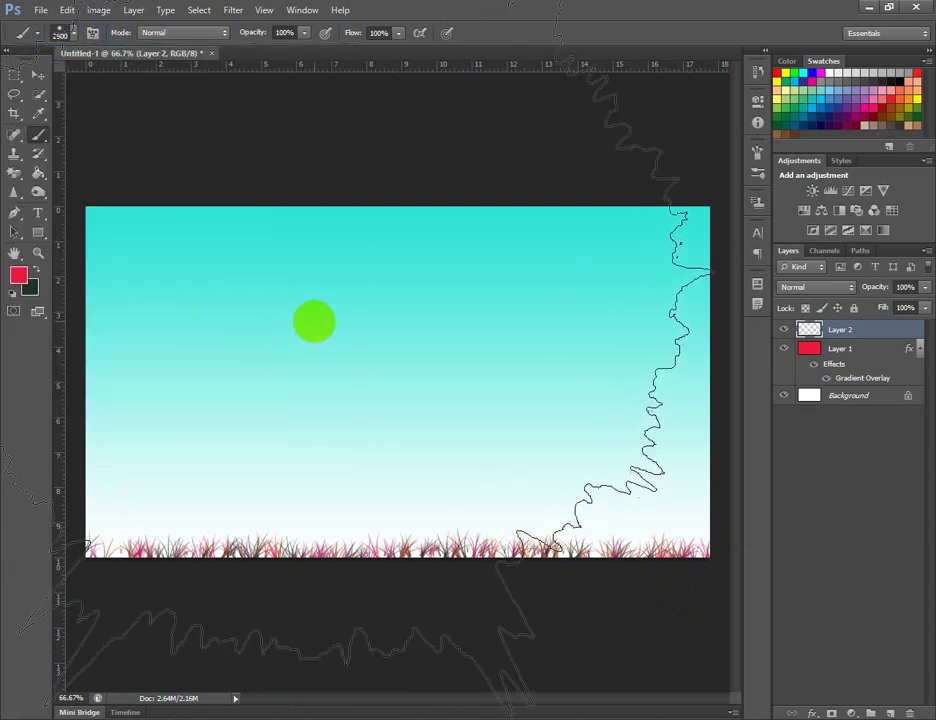
# Reduce the starburst brush's size to 300 px
pyautogui.press('[')
pyautogui.press('[')
pyautogui.press('[')
pyautogui.press('[')
pyautogui.press('[')
pyautogui.press('[')
pyautogui.press('[')
pyautogui.press('[')
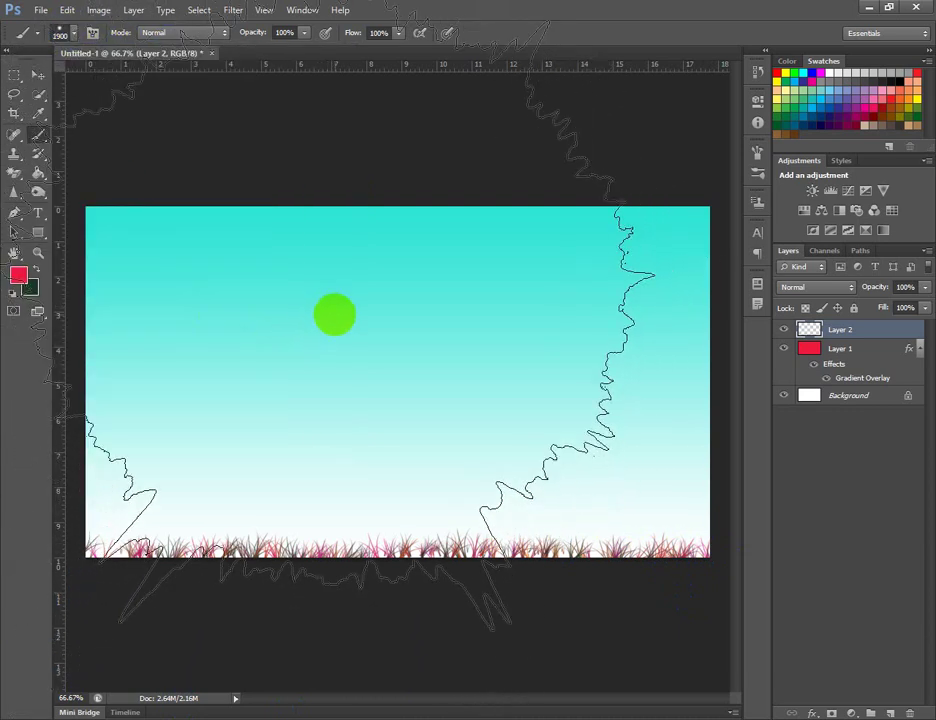
pyautogui.press('[')
pyautogui.press('[')
pyautogui.press('[')
pyautogui.press('[')
pyautogui.press('[')
pyautogui.press('[')
pyautogui.press('[')
pyautogui.press('[')
pyautogui.press('[')
pyautogui.press('[')
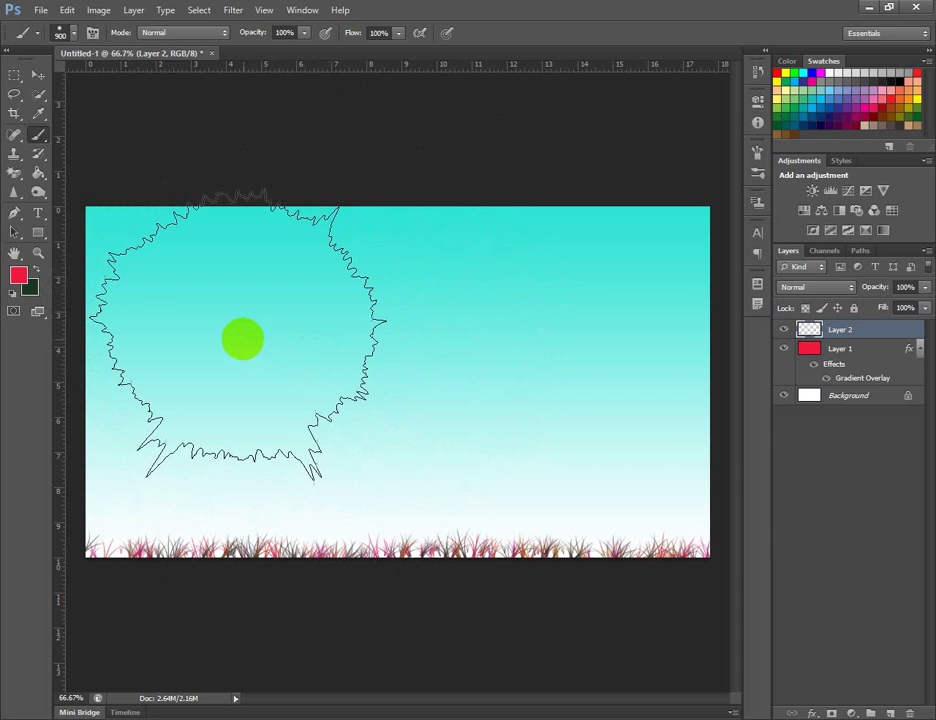
pyautogui.press('[')
pyautogui.press('[')
pyautogui.press('[')
pyautogui.press('[')
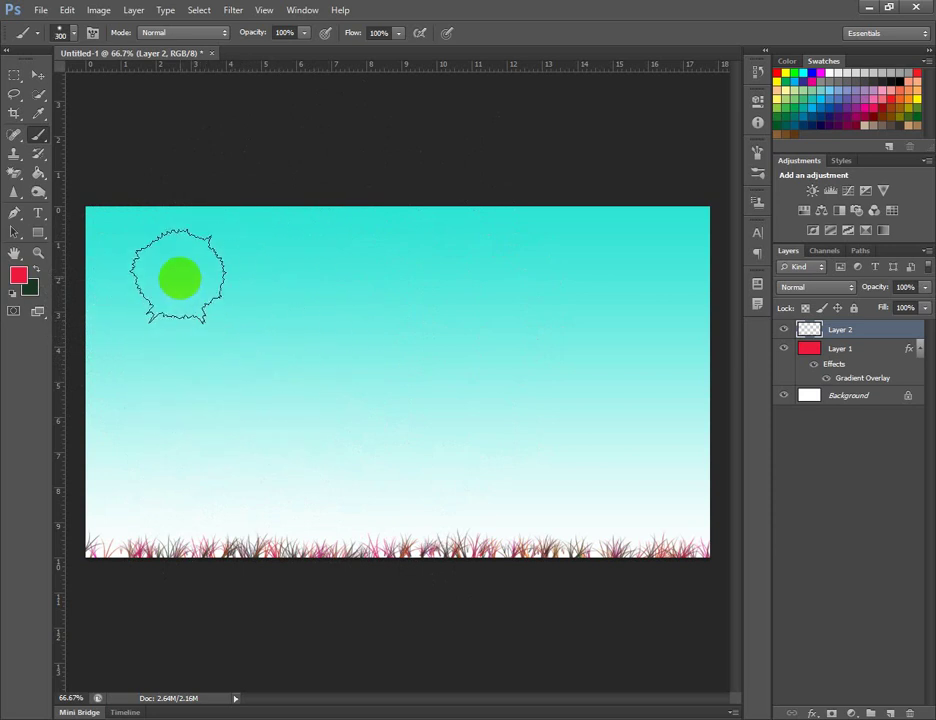
# Add a new layer, set the foreground colour to white (ffffff) and stamp a starburst sun in the sky's upper-left corner
pyautogui.click(890, 713)
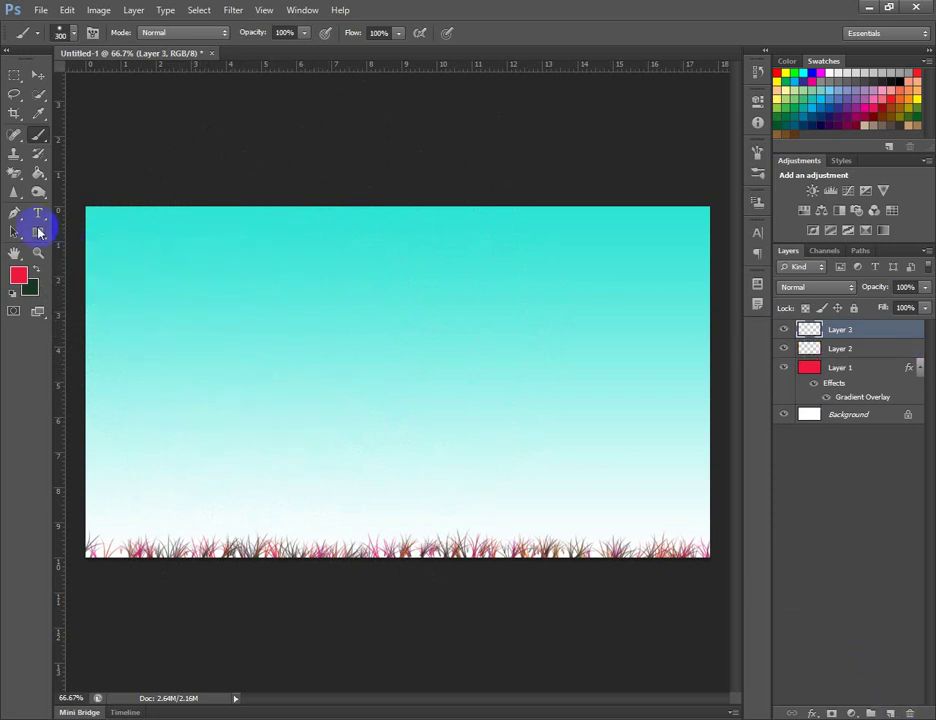
pyautogui.click(18, 278)
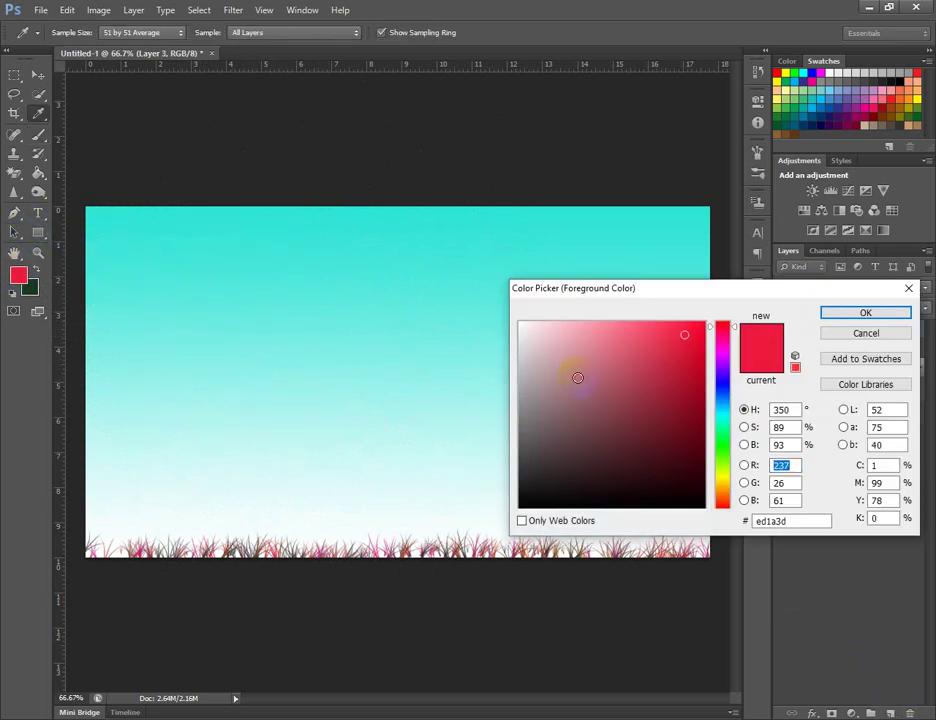
pyautogui.moveTo(577, 375); pyautogui.dragTo(472, 317)
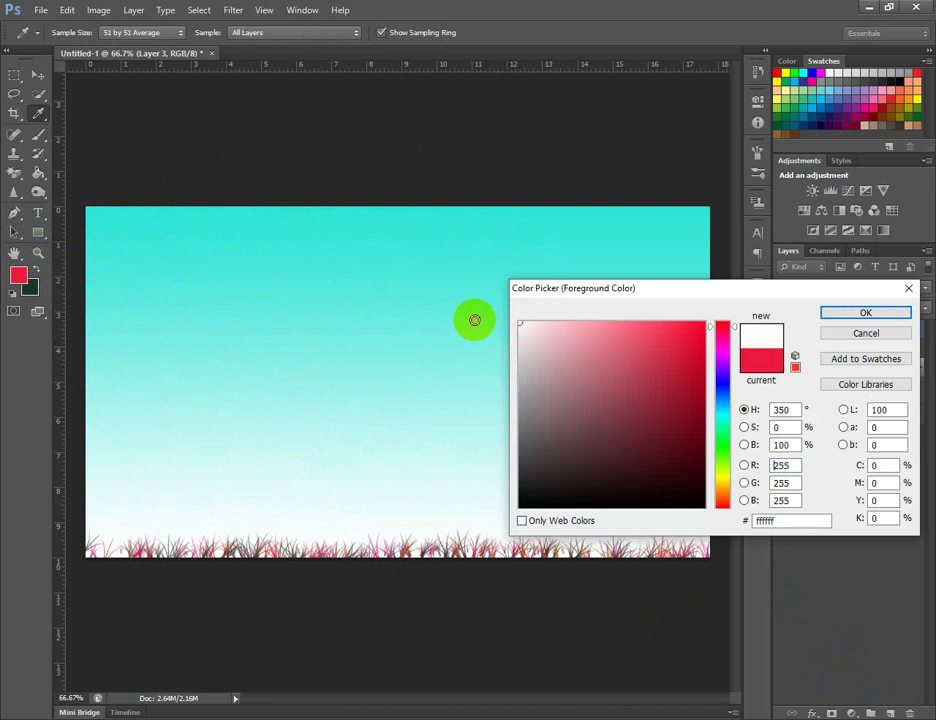
pyautogui.click(866, 313)
pyautogui.click(153, 266)
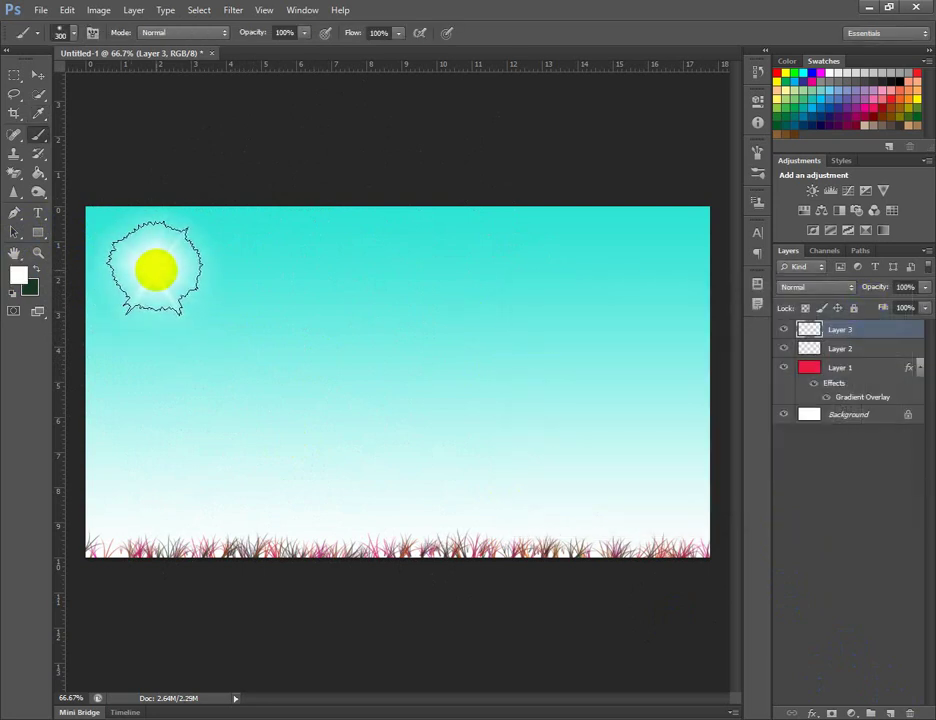
pyautogui.click(155, 268)
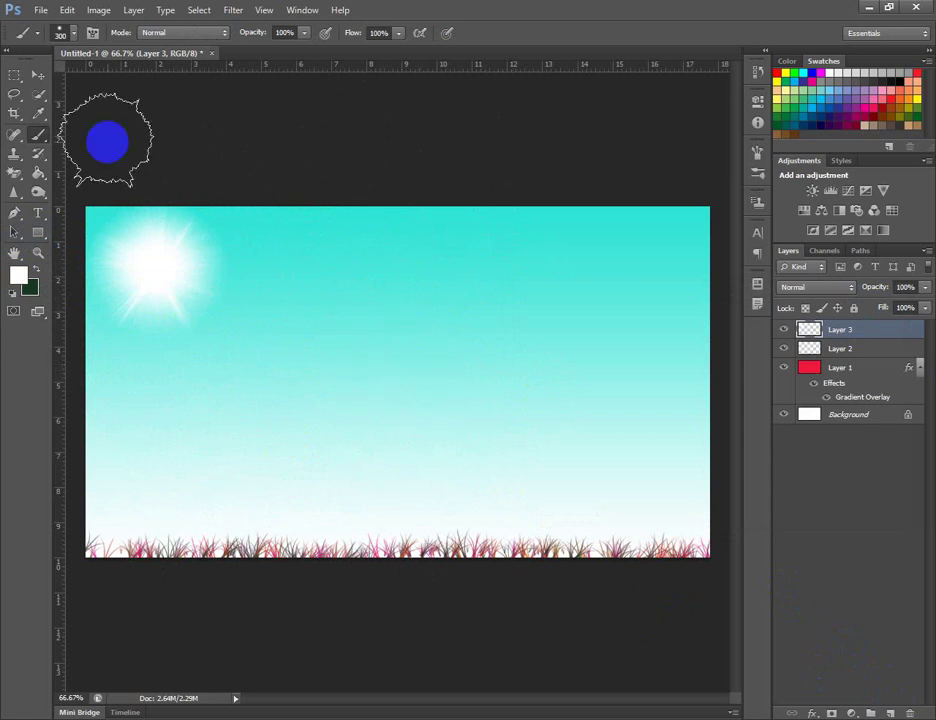
# Choose the 2424 px full-crowned leafy tree brush from the tree group of the brush presets
pyautogui.click(63, 38)
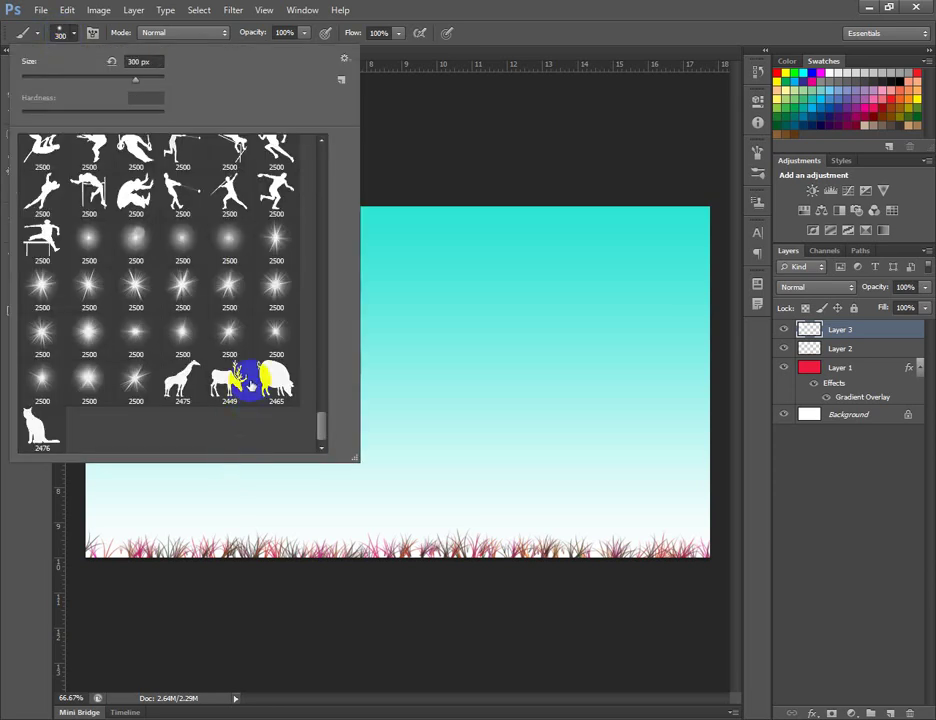
pyautogui.scroll(5, 320, 420)
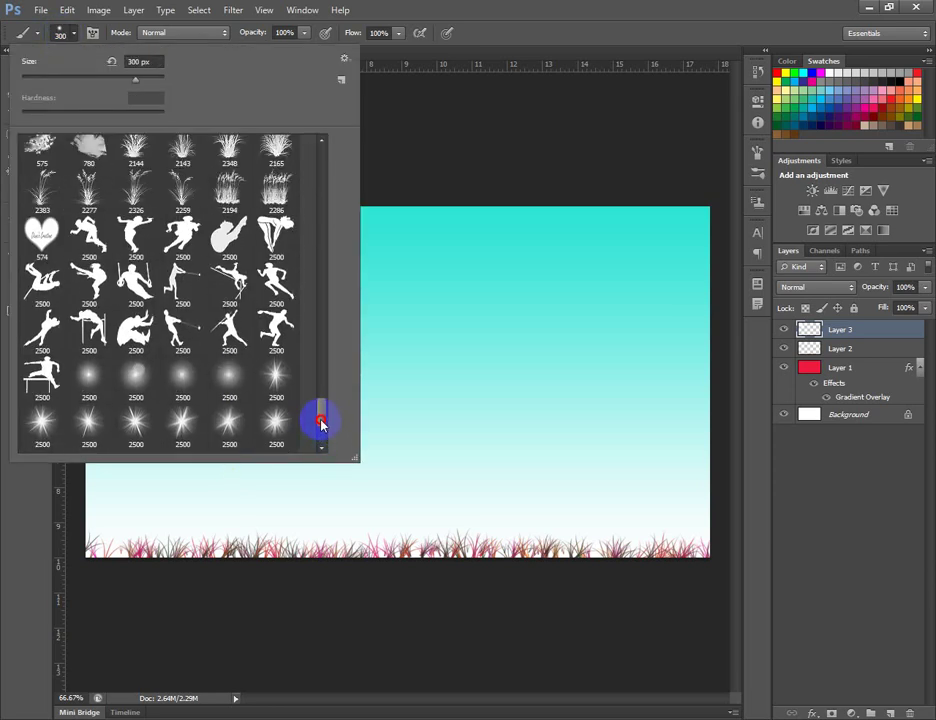
pyautogui.moveTo(320, 419); pyautogui.dragTo(316, 374)
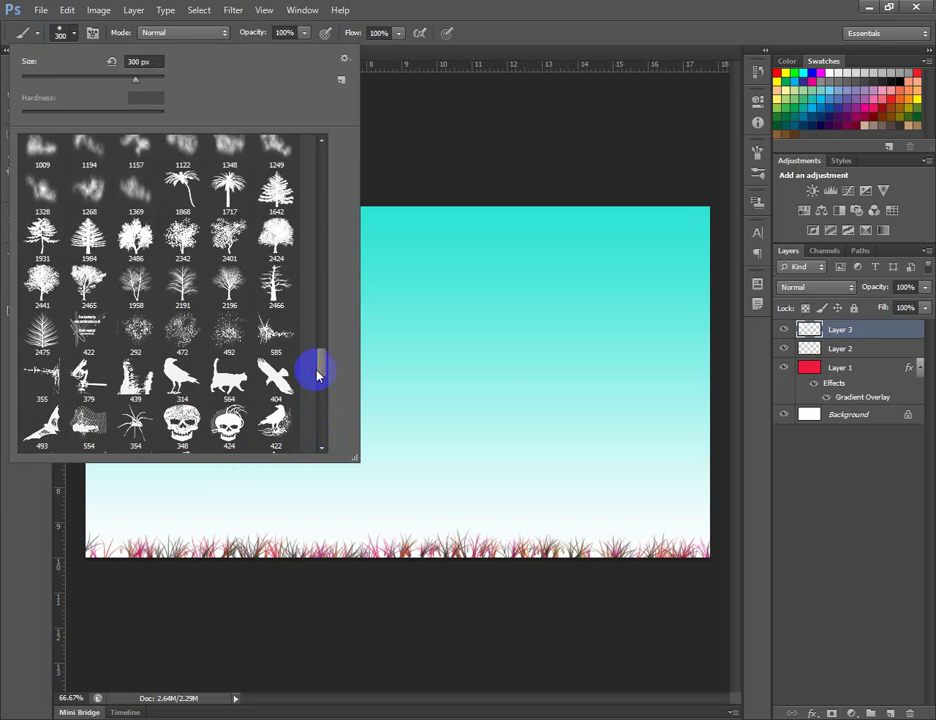
pyautogui.click(272, 240)
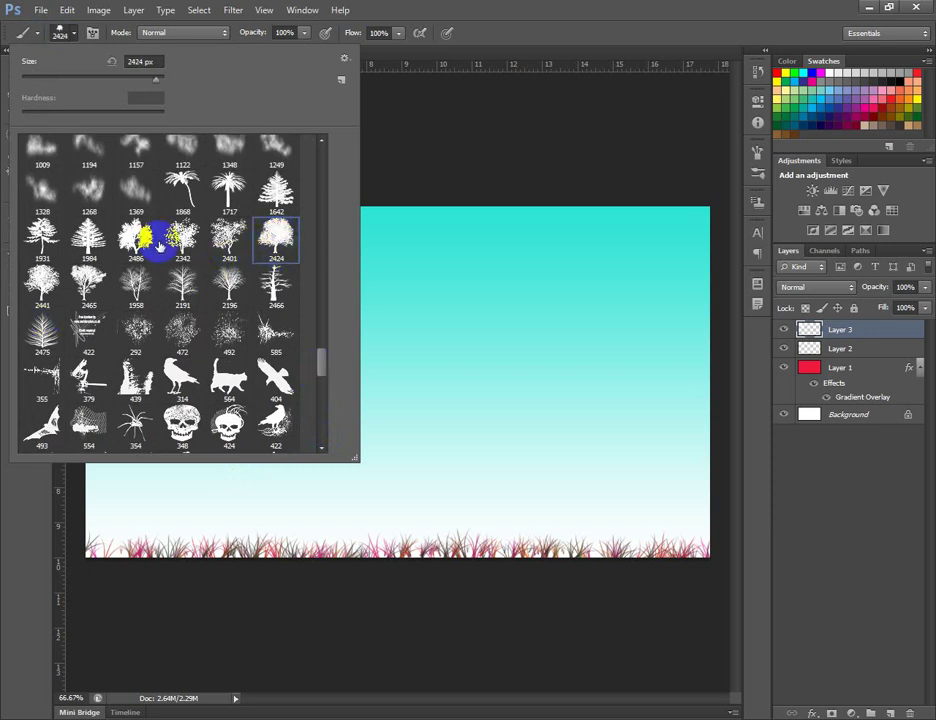
pyautogui.click(62, 34)
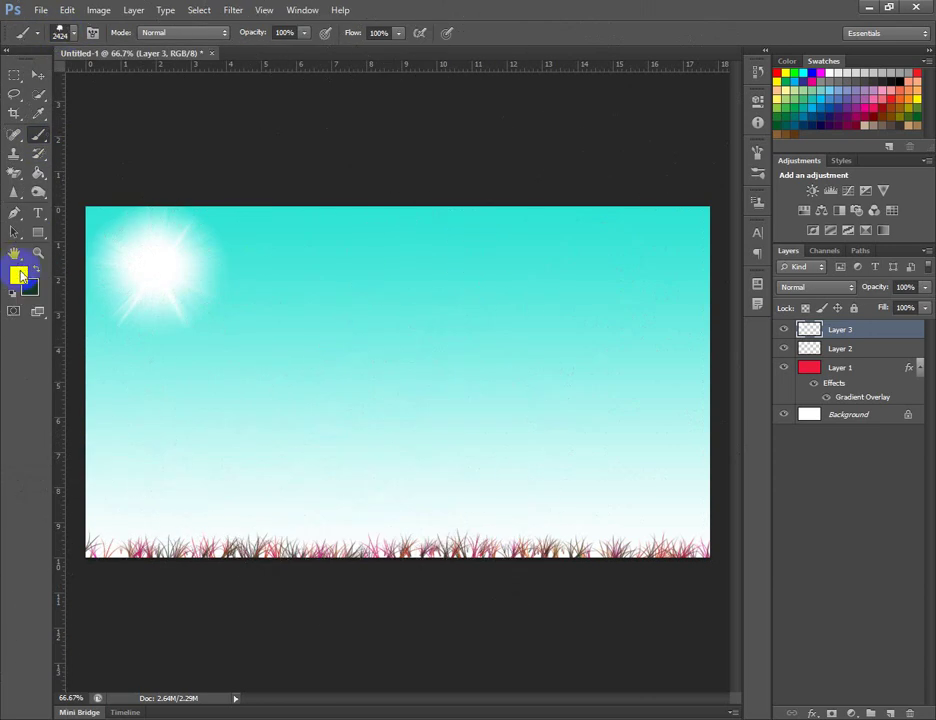
# Add a new layer above the sun and set the foreground colour to green (R 22, G 194, B 127)
pyautogui.click(891, 712)
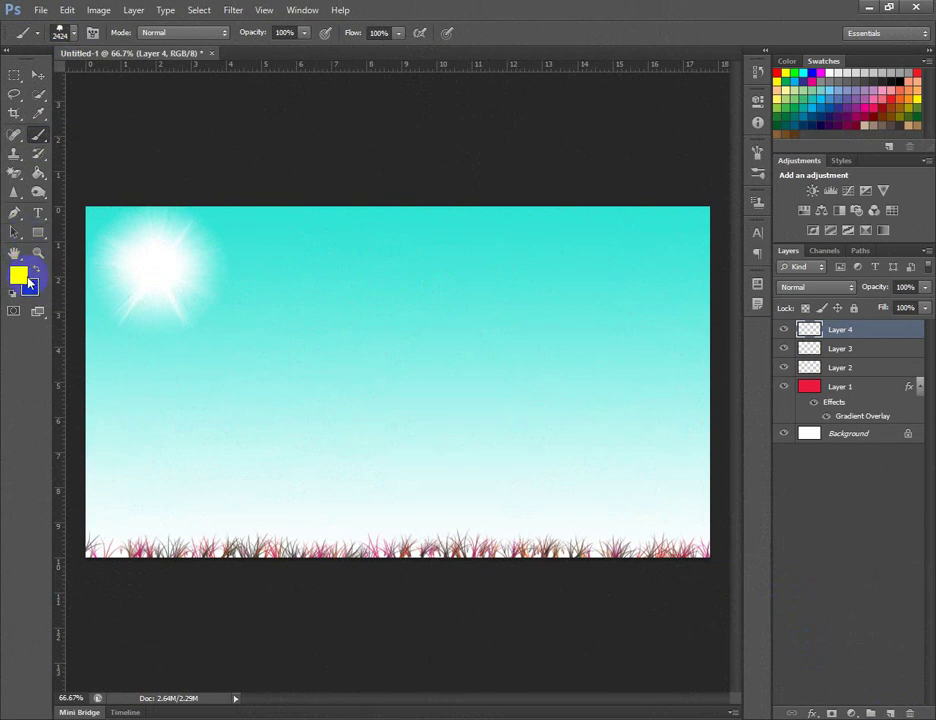
pyautogui.click(24, 278)
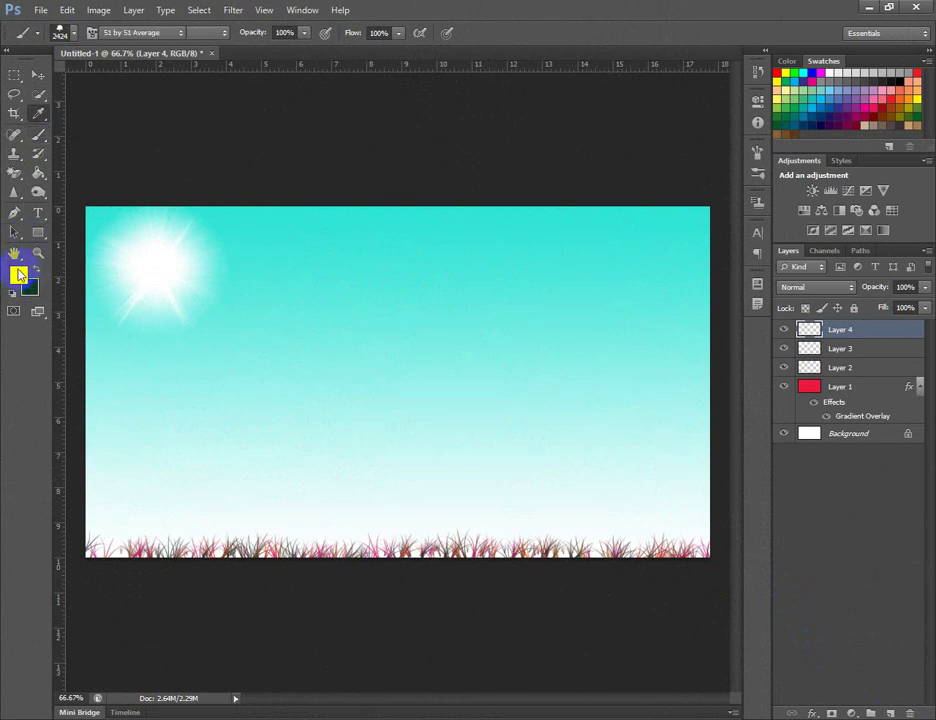
pyautogui.click(729, 440)
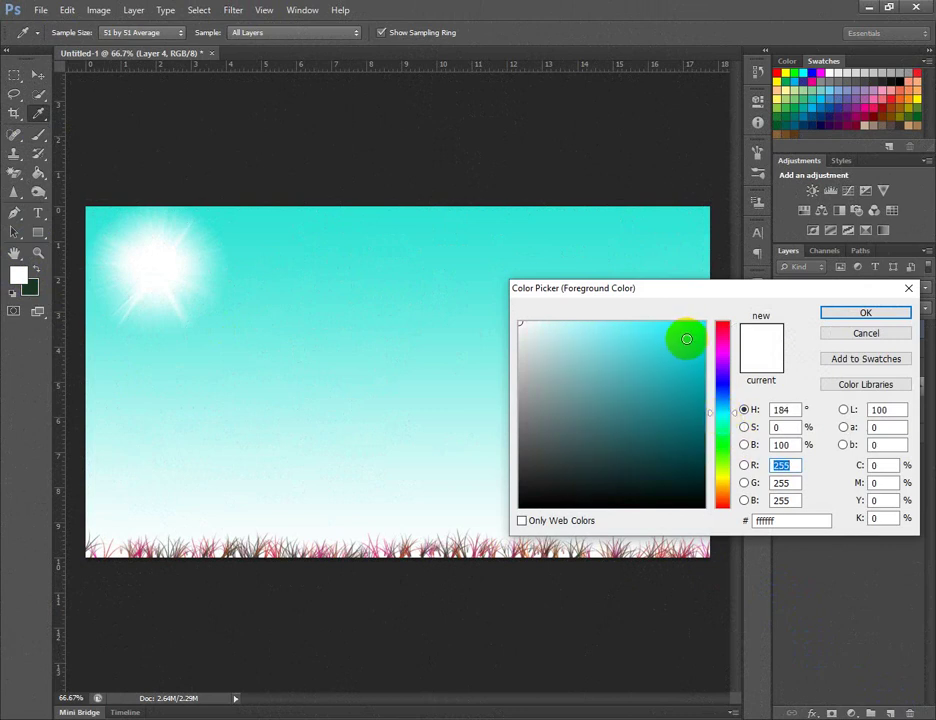
pyautogui.moveTo(723, 421); pyautogui.dragTo(723, 428)
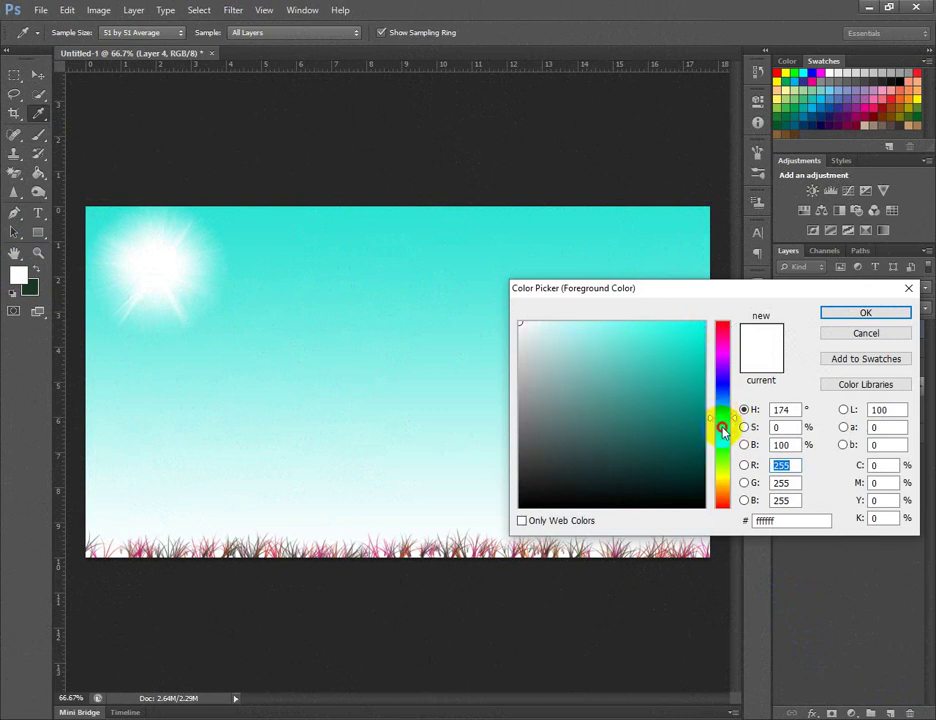
pyautogui.click(681, 366)
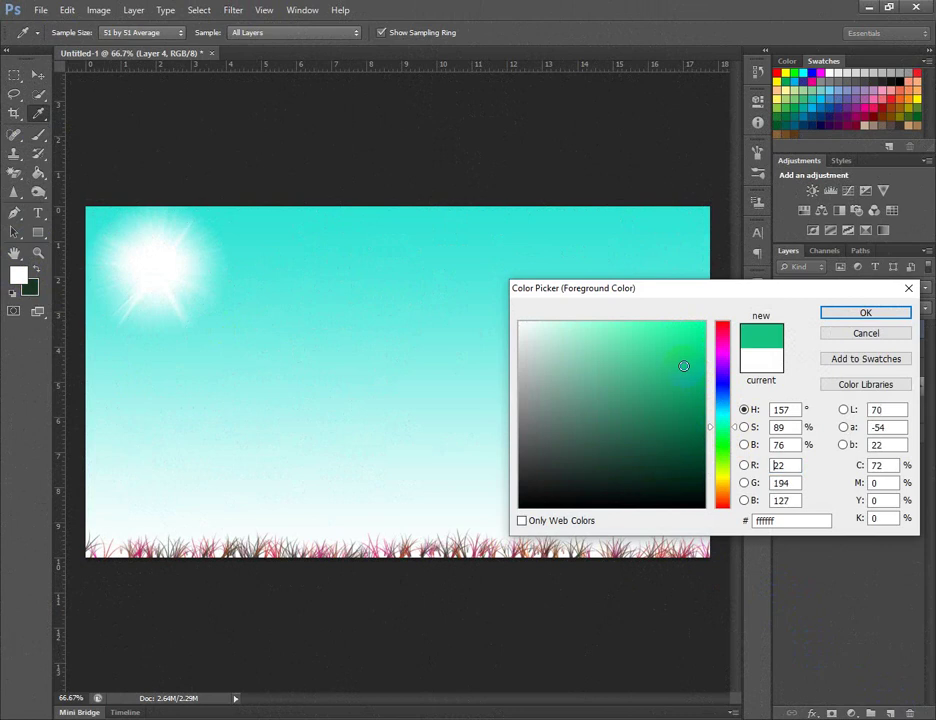
pyautogui.click(837, 313)
pyautogui.press('b')
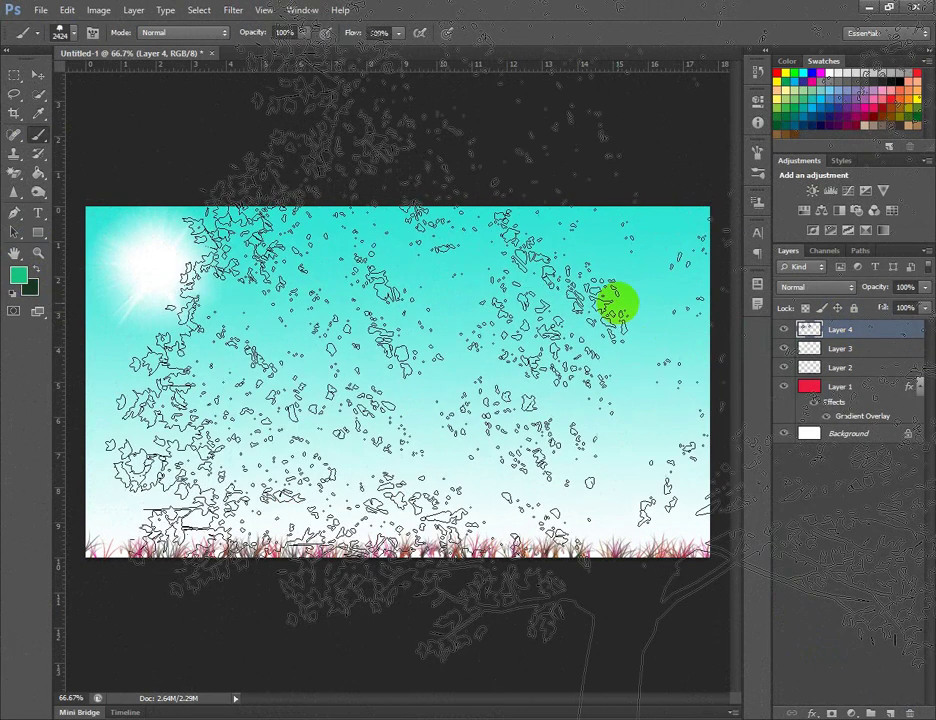
# Reduce the leafy tree brush's size to 700 px
pyautogui.press('[')
pyautogui.press('[')
pyautogui.press('[')
pyautogui.press('[')
pyautogui.press('[')
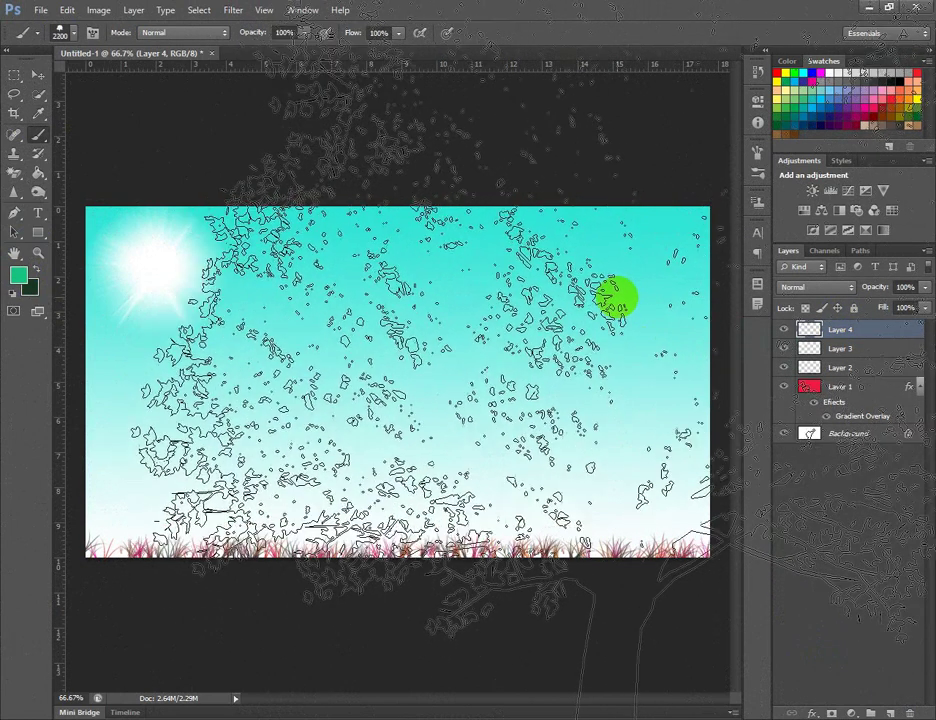
pyautogui.press('[')
pyautogui.press('[')
pyautogui.press('[')
pyautogui.press('[')
pyautogui.press('[')
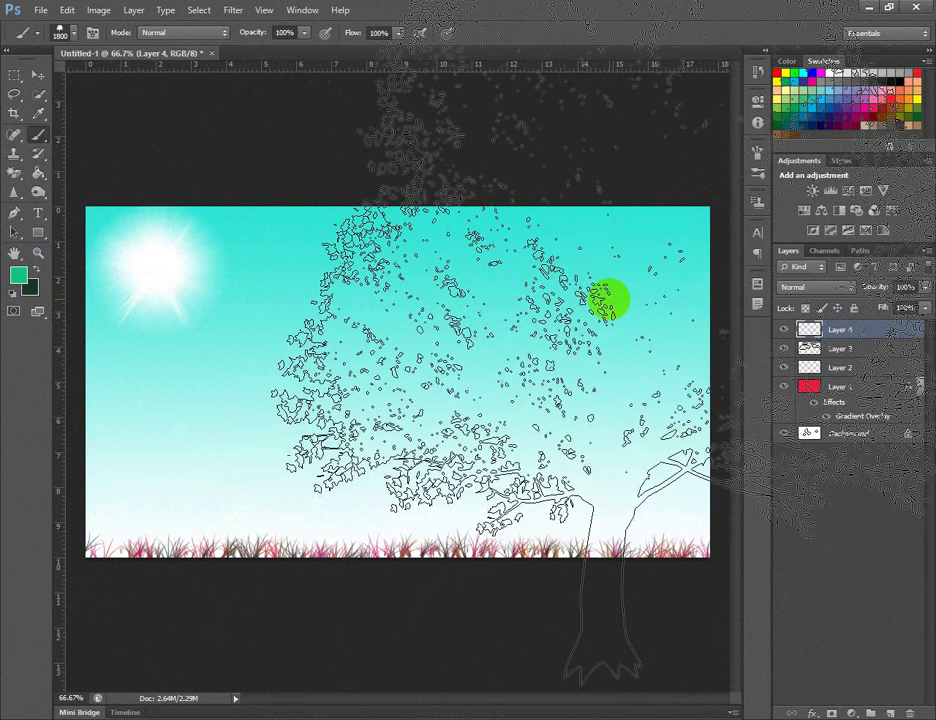
pyautogui.press('[')
pyautogui.press('[')
pyautogui.press('[')
pyautogui.press('[')
pyautogui.press('[')
pyautogui.press('[')
pyautogui.press('[')
pyautogui.press('[')
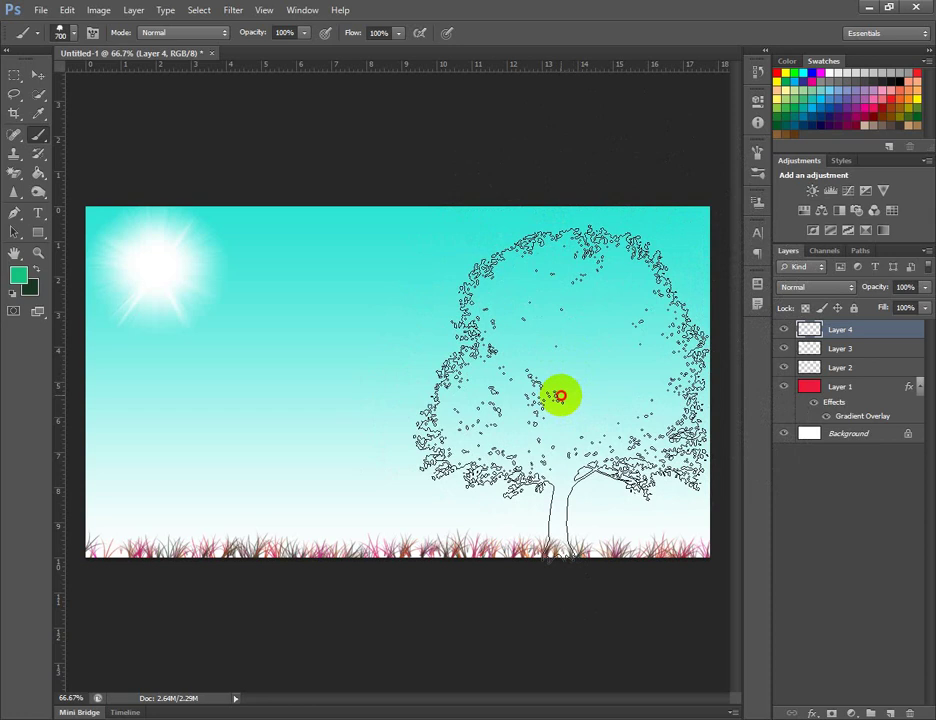
# Stamp one large green tree on the canvas's right side with its trunk in the grass, redoing the first stamp slightly further right
pyautogui.click(560, 396)
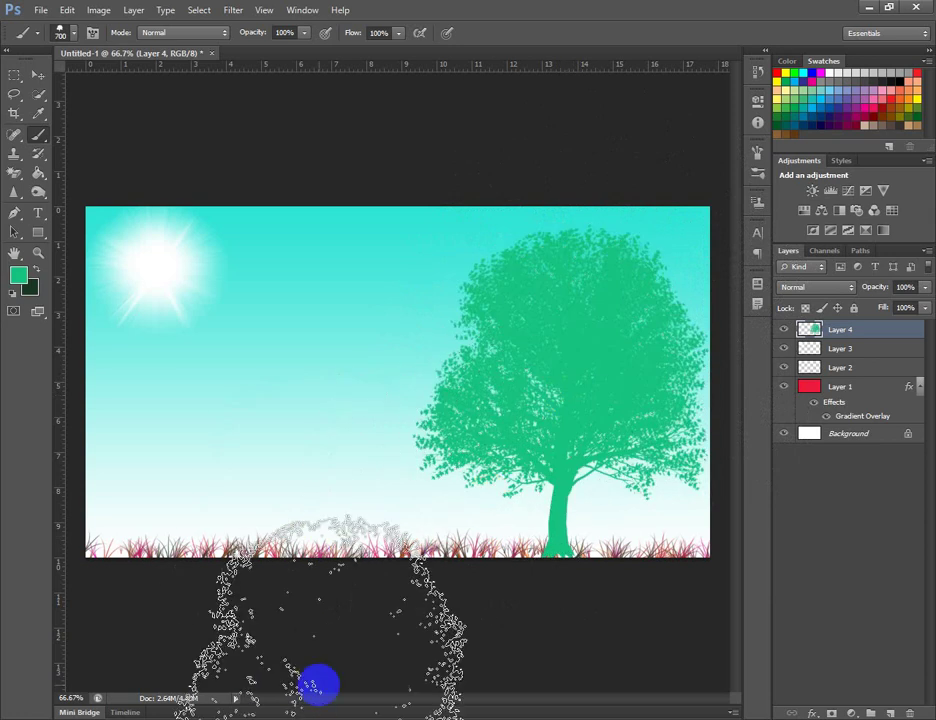
pyautogui.hotkey('ctrl', 'z')
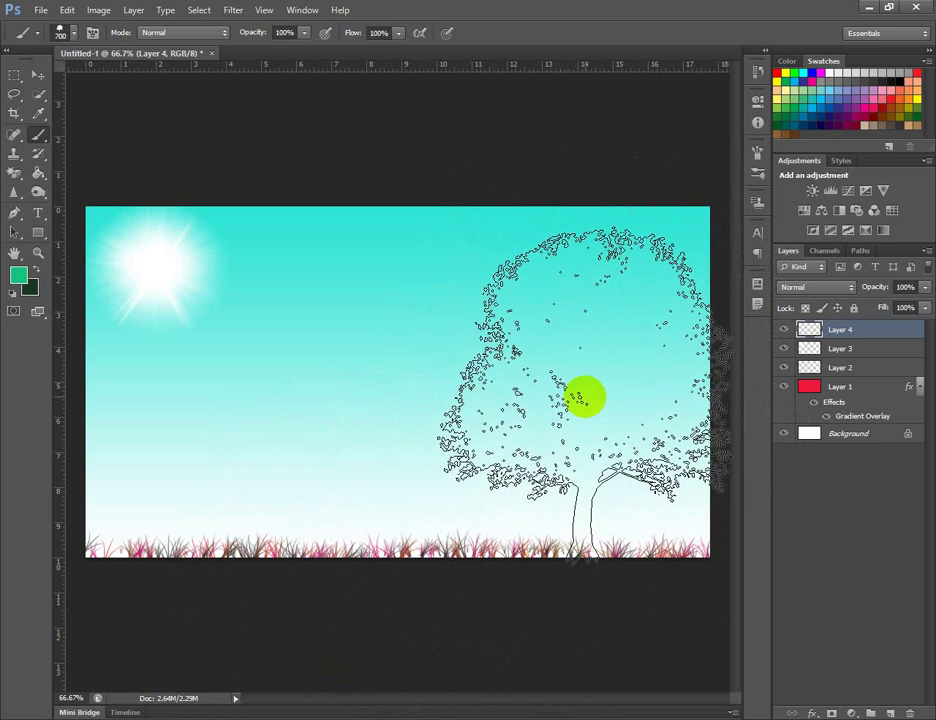
pyautogui.click(579, 394)
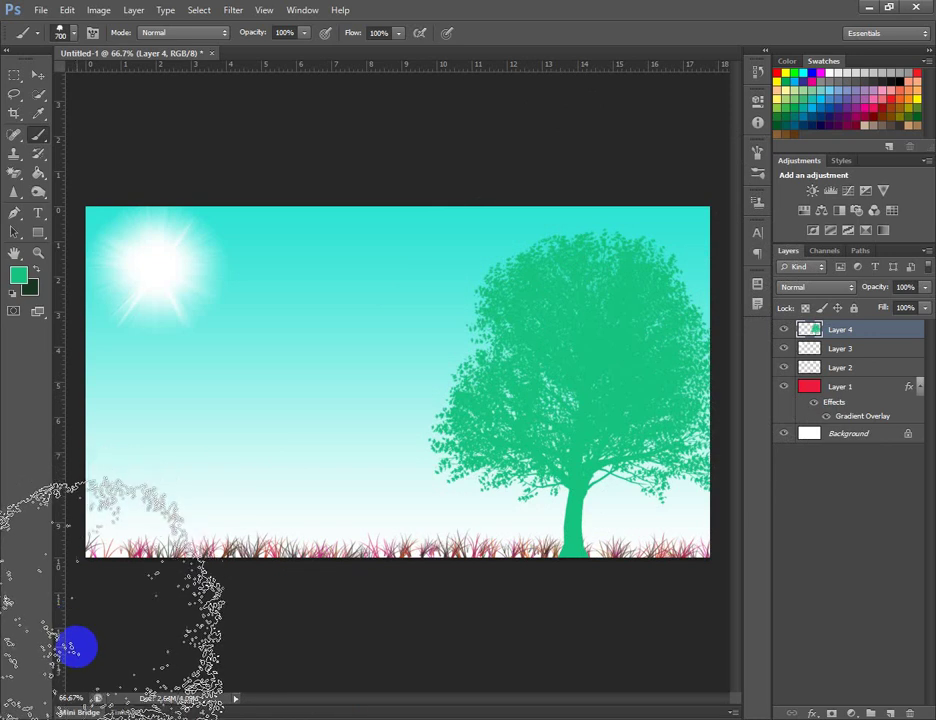
# Choose the 1958 px bare-branched tree brush from the tree group of the brush presets
pyautogui.click(68, 36)
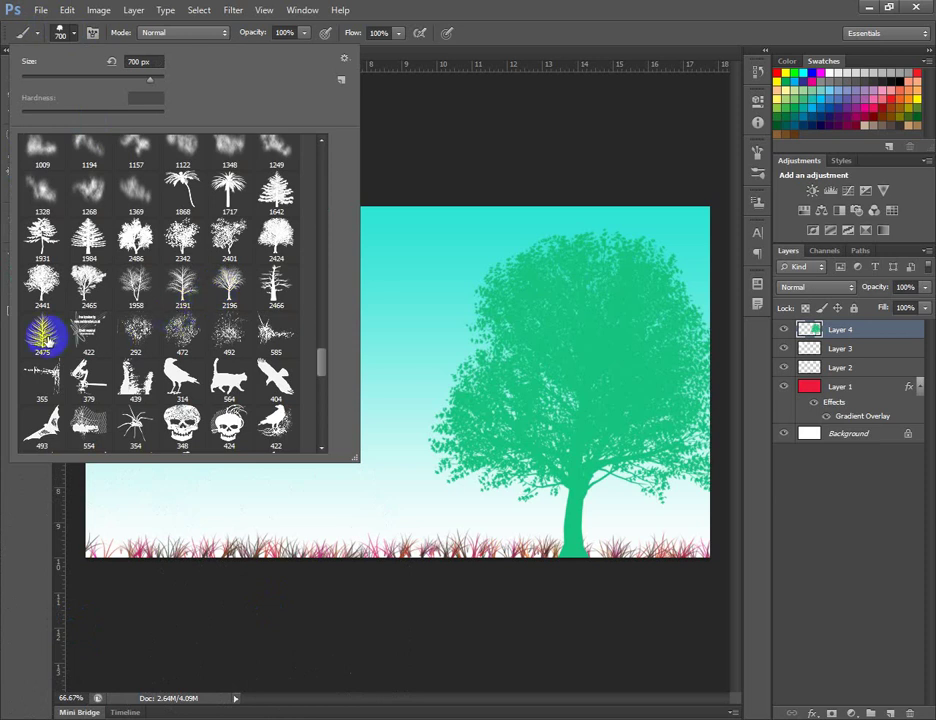
pyautogui.click(135, 283)
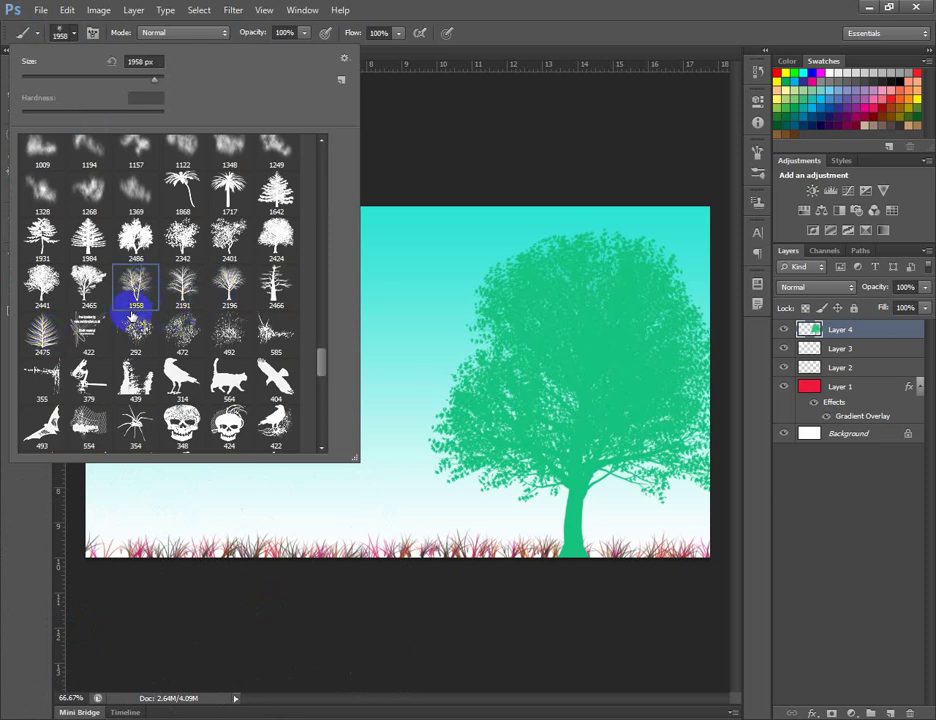
pyautogui.click(58, 34)
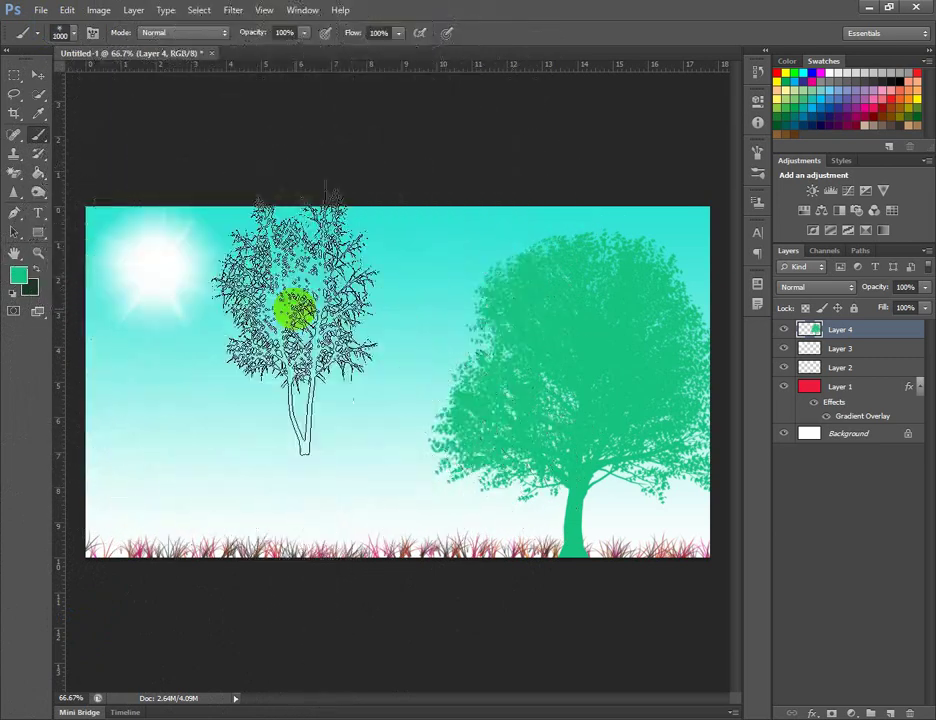
# Set the bare tree brush to 500 px and stamp one tree under the sun at the canvas's left edge
pyautogui.press('[')
pyautogui.press('[')
pyautogui.press('[')
pyautogui.press('[')
pyautogui.press('[')
pyautogui.press('[')
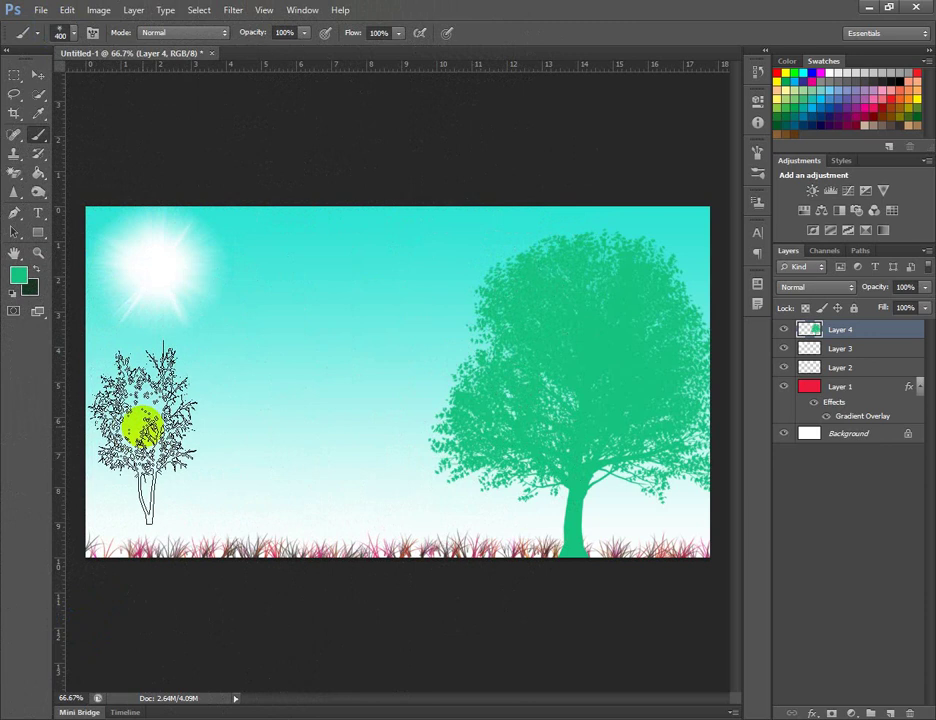
pyautogui.press(']')
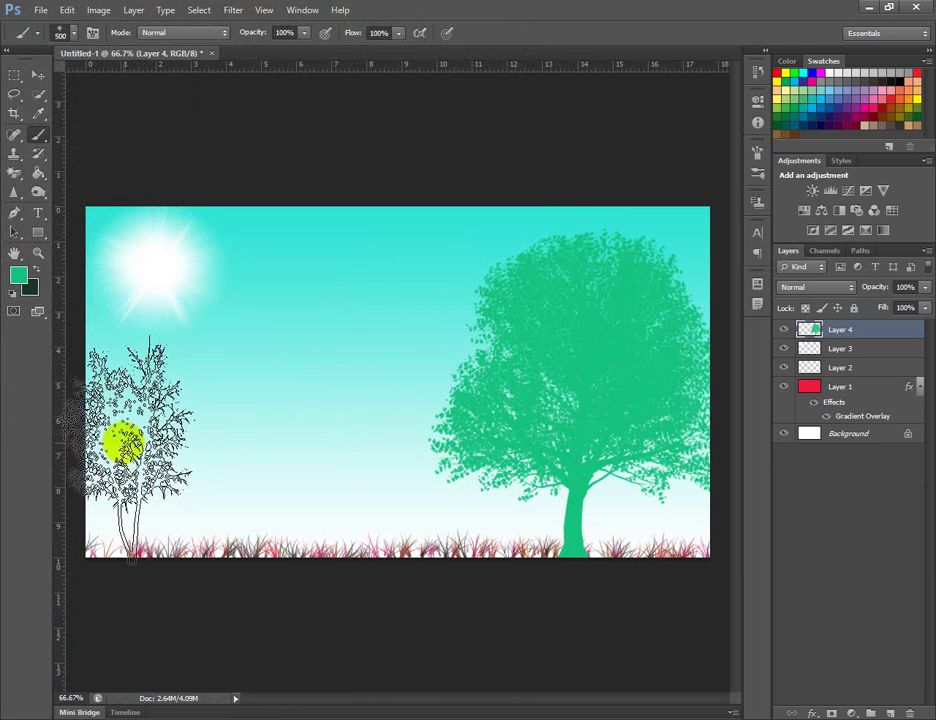
pyautogui.click(124, 442)
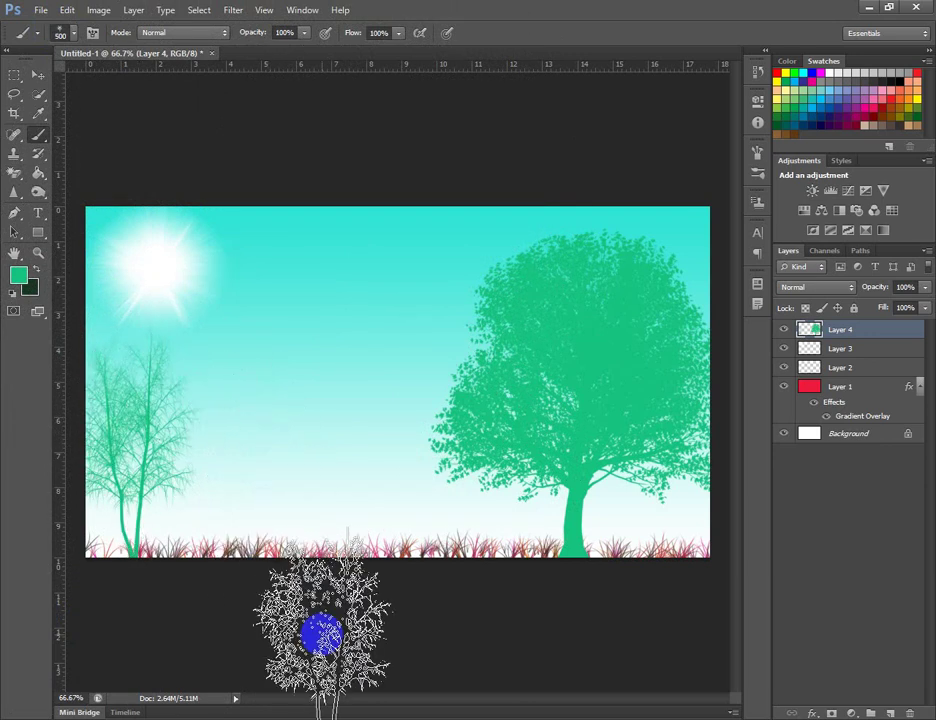
# Stamp smaller bare trees around the first one, reducing the brush size in stages to 400, 300 and 200 px
pyautogui.press('[')
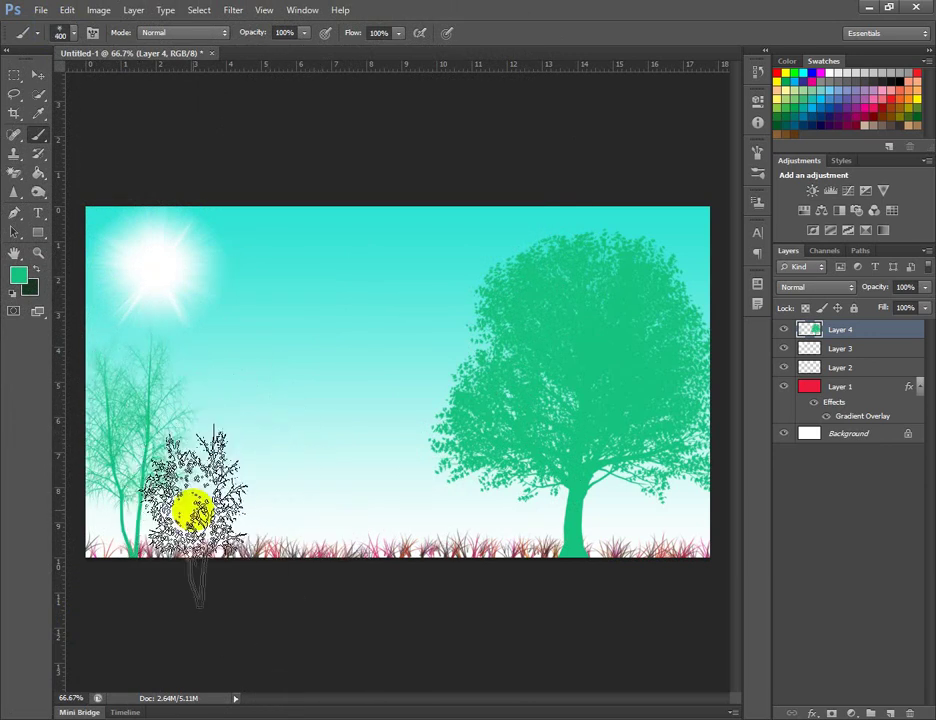
pyautogui.press('[')
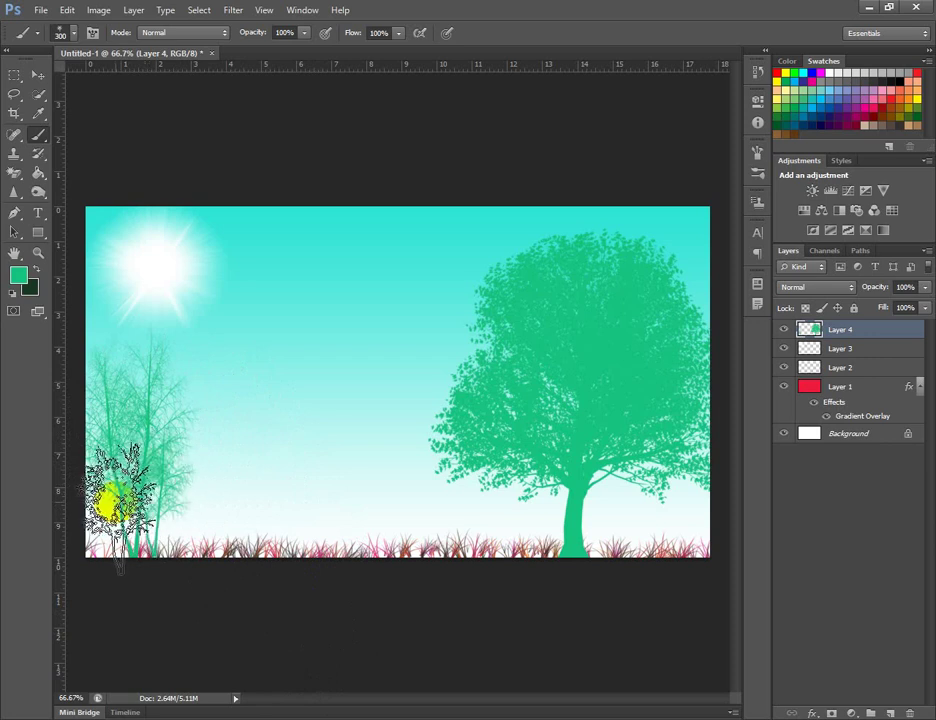
pyautogui.press('[')
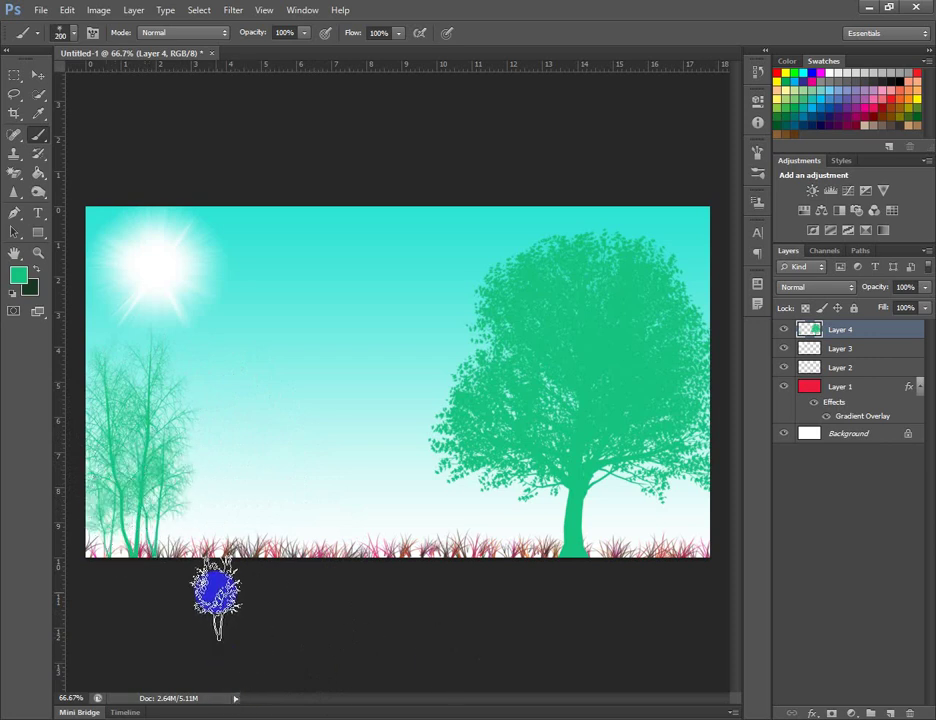
# Choose the 2475 px giraffe brush near the end of the brush presets
pyautogui.click(67, 34)
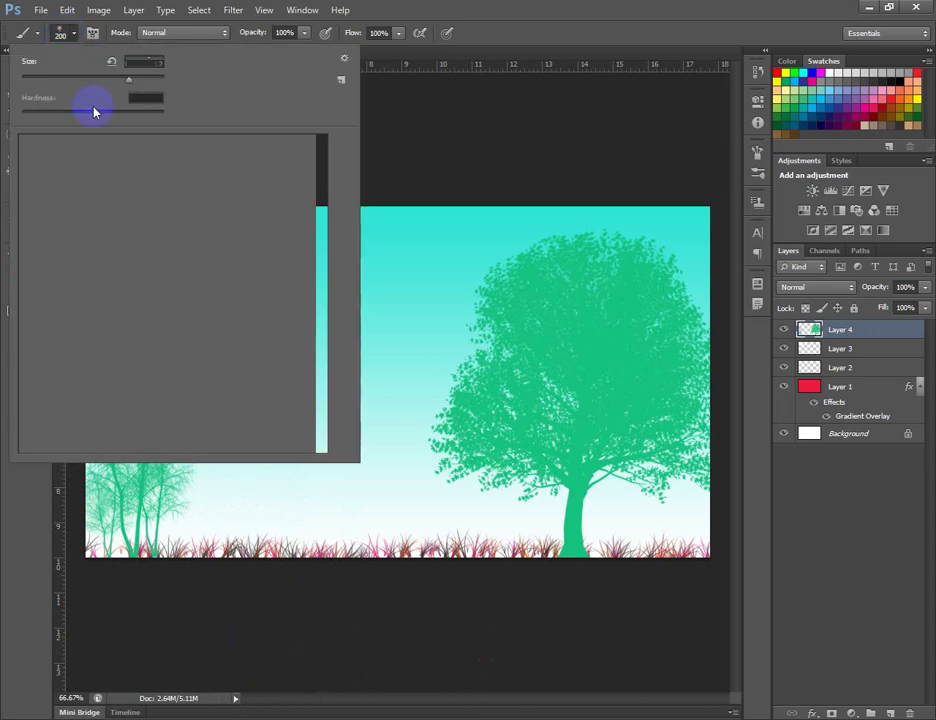
pyautogui.scroll(-1, 160, 365)
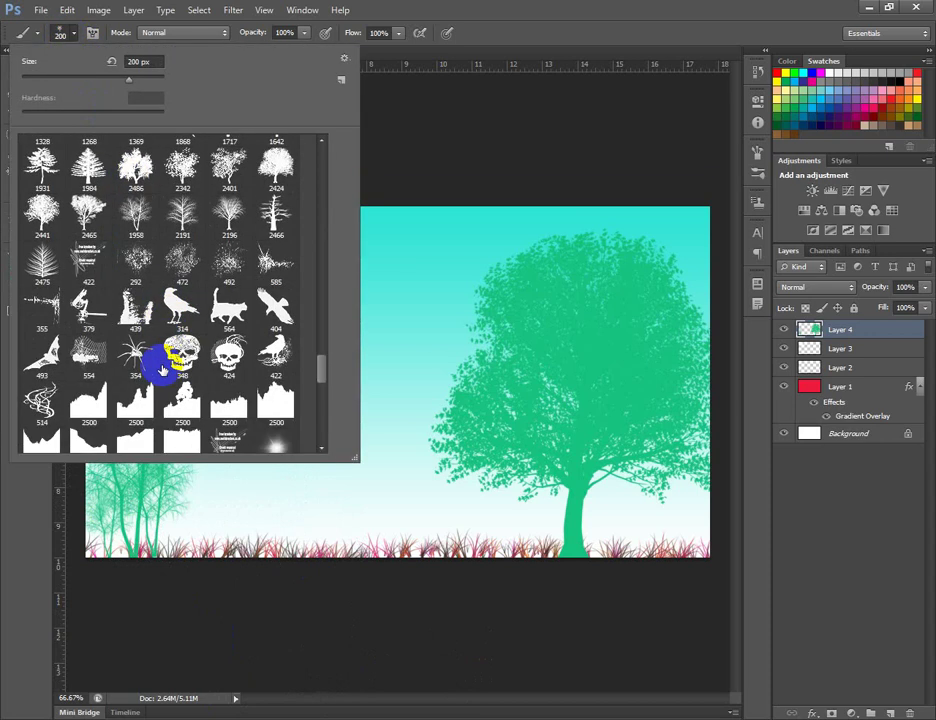
pyautogui.scroll(-5, 162, 370)
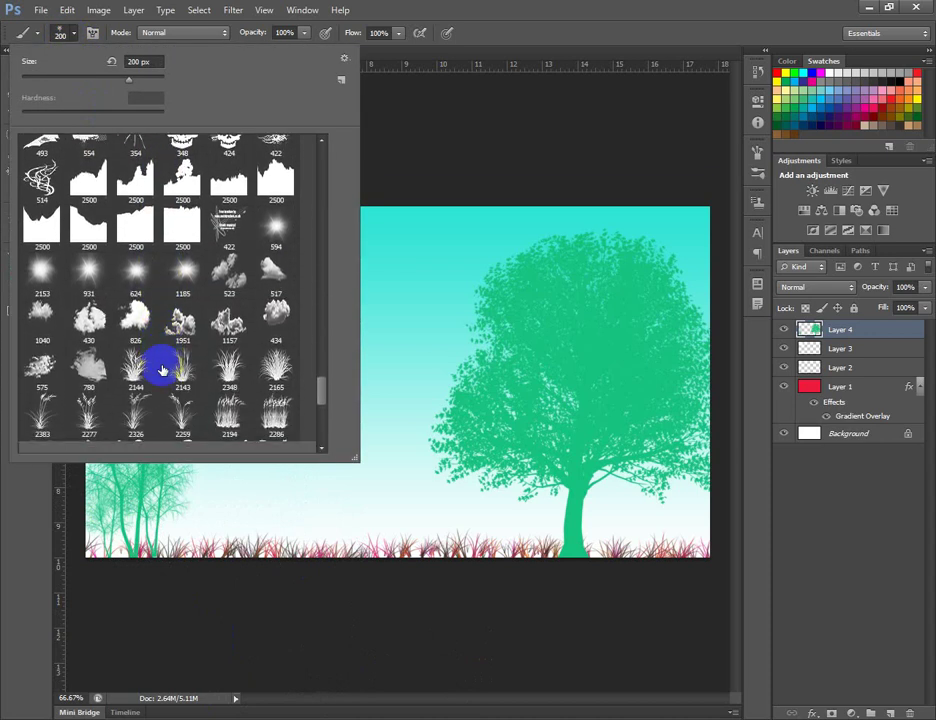
pyautogui.scroll(-4, 162, 370)
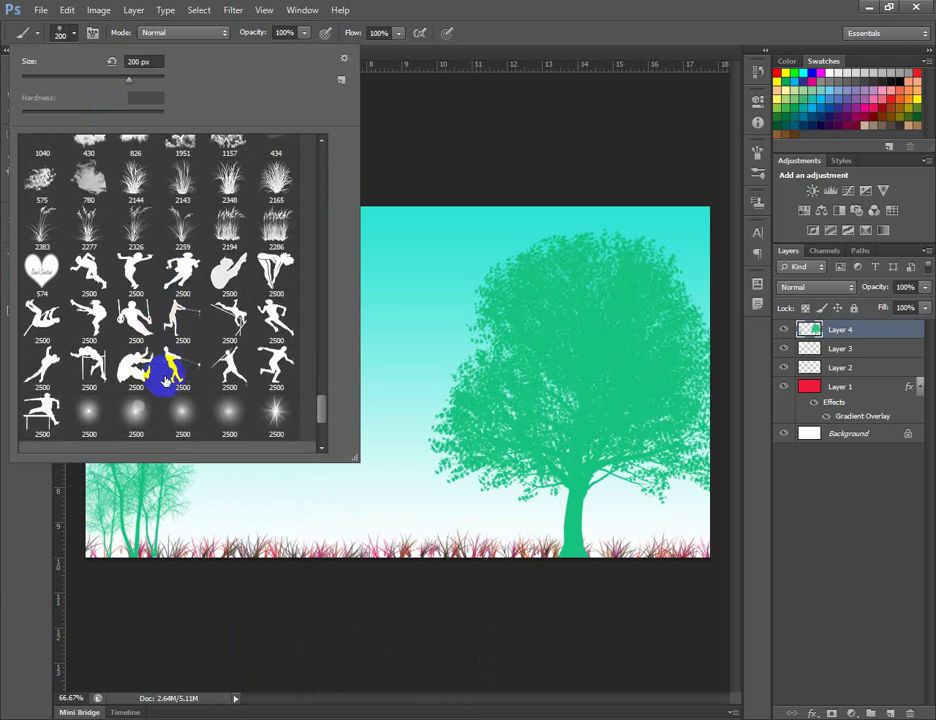
pyautogui.scroll(-4, 165, 378)
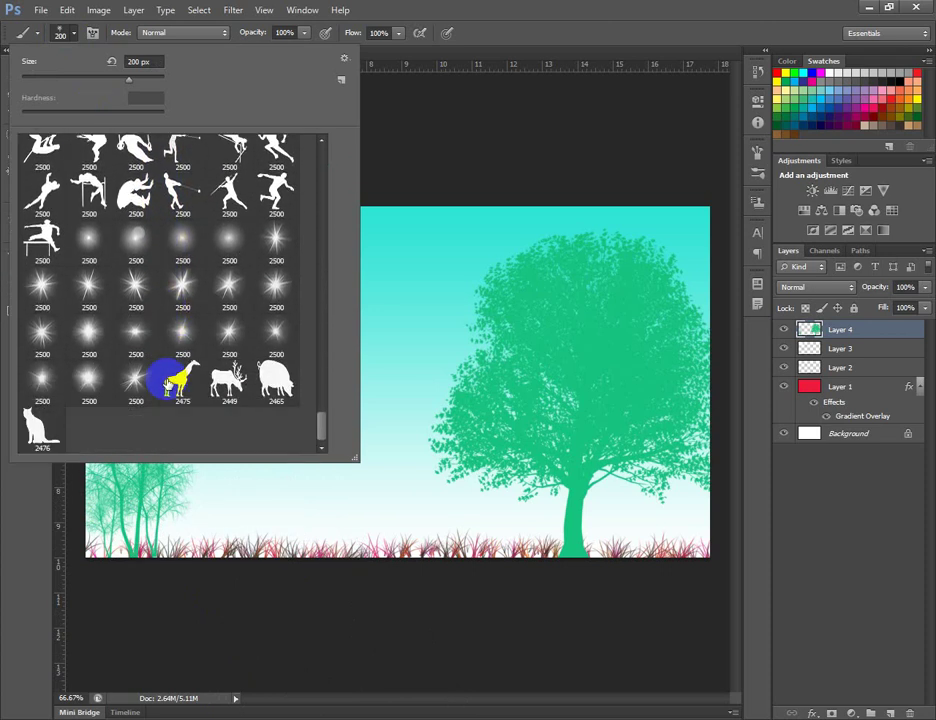
pyautogui.click(172, 383)
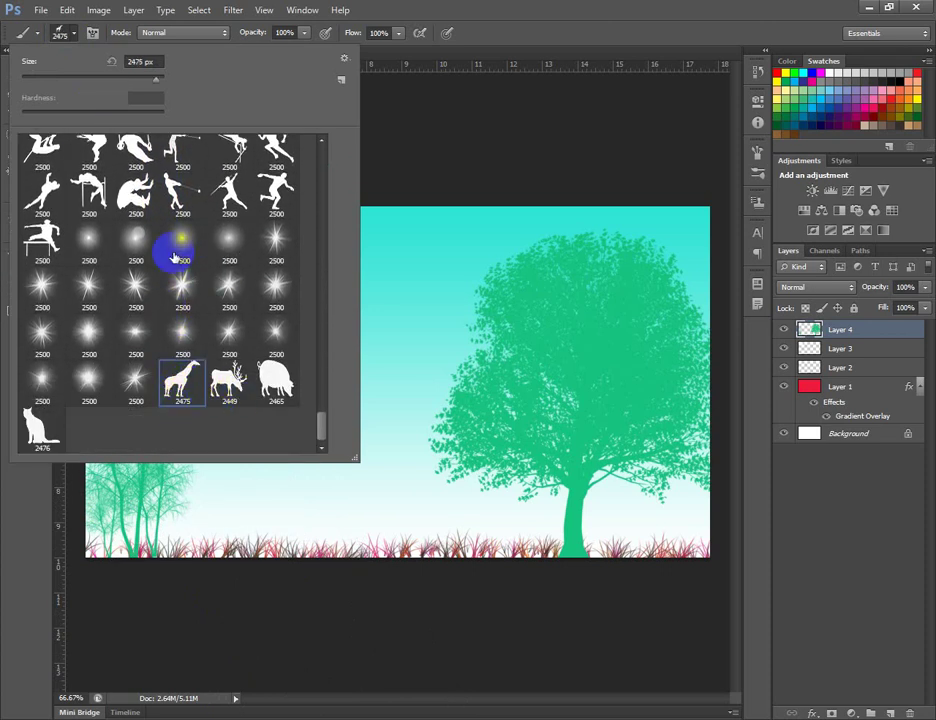
pyautogui.click(62, 34)
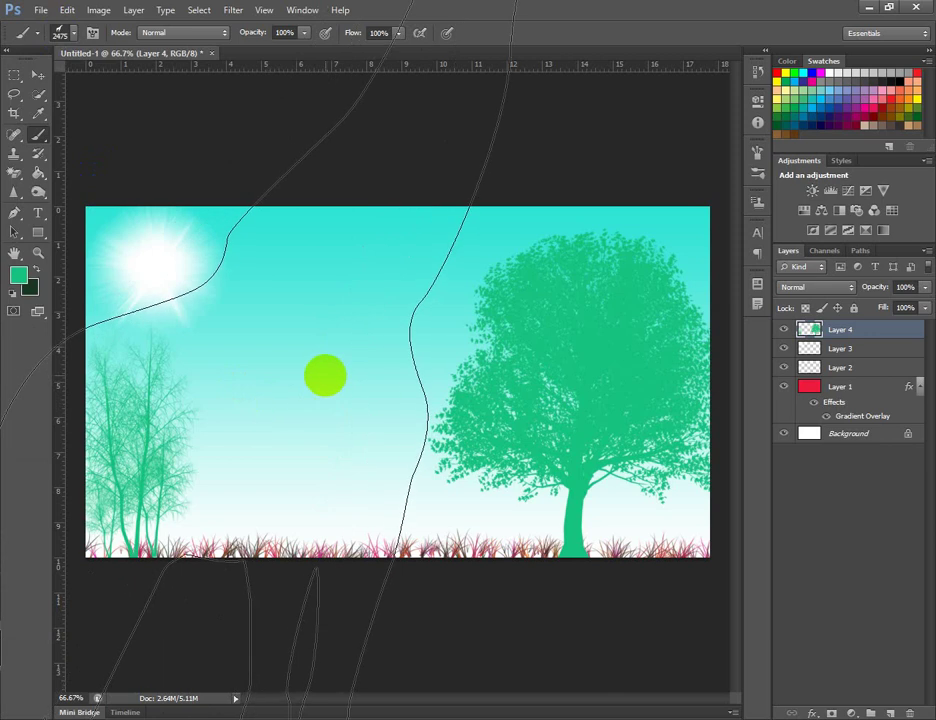
# Reduce the giraffe brush in stages to 500 px
pyautogui.press('[')
pyautogui.press('[')
pyautogui.press('[')
pyautogui.press('[')
pyautogui.press('[')
pyautogui.press('[')
pyautogui.press('[')
pyautogui.press('[')
pyautogui.press('[')
pyautogui.press('[')
pyautogui.press('[')
pyautogui.press('[')
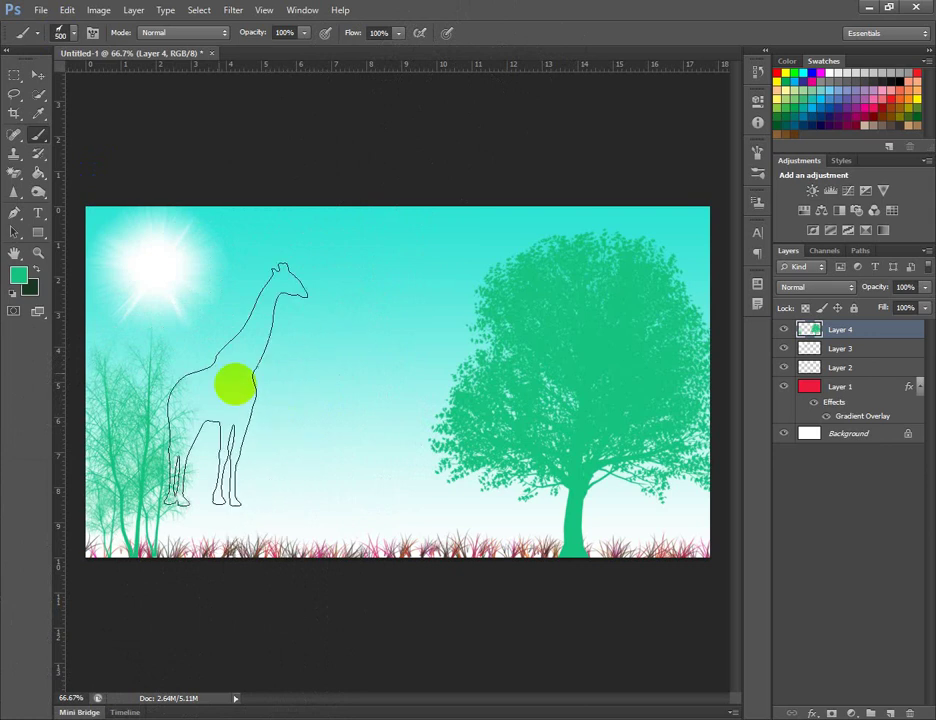
# Set the foreground color to dark grey-green #35433d and stamp one giraffe between the bare trees and the large tree, feet in the grass
pyautogui.click(24, 281)
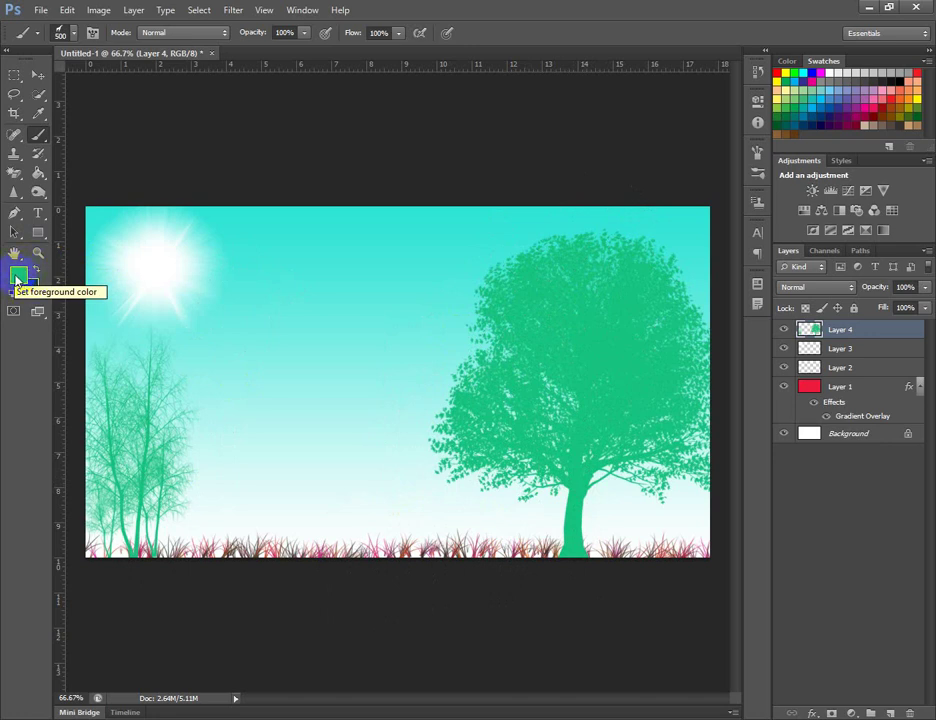
pyautogui.click(17, 278)
pyautogui.click(558, 458)
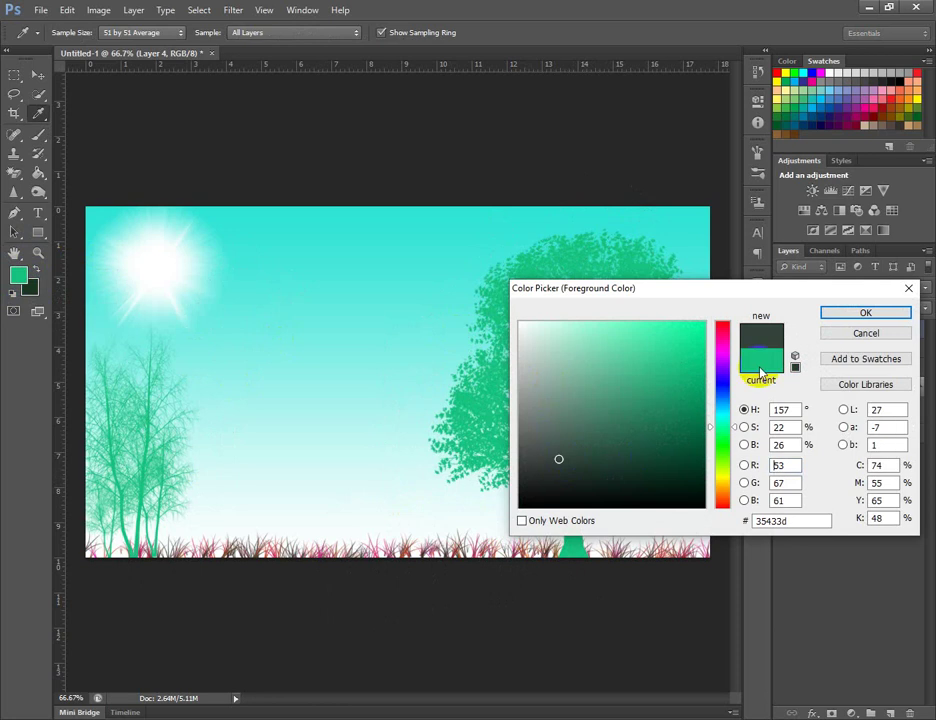
pyautogui.click(865, 313)
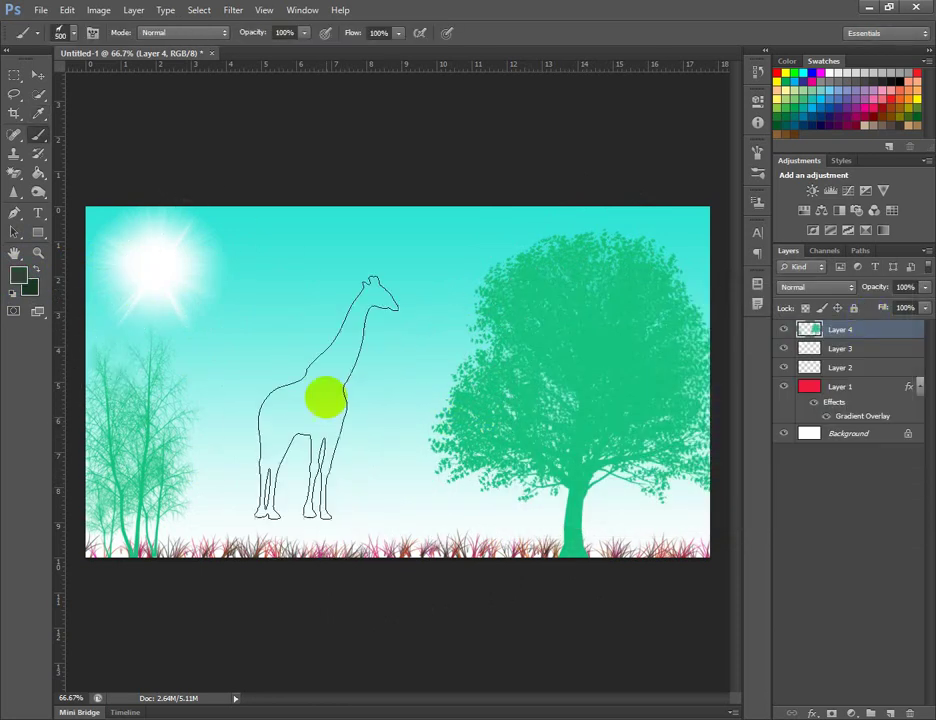
pyautogui.click(347, 441)
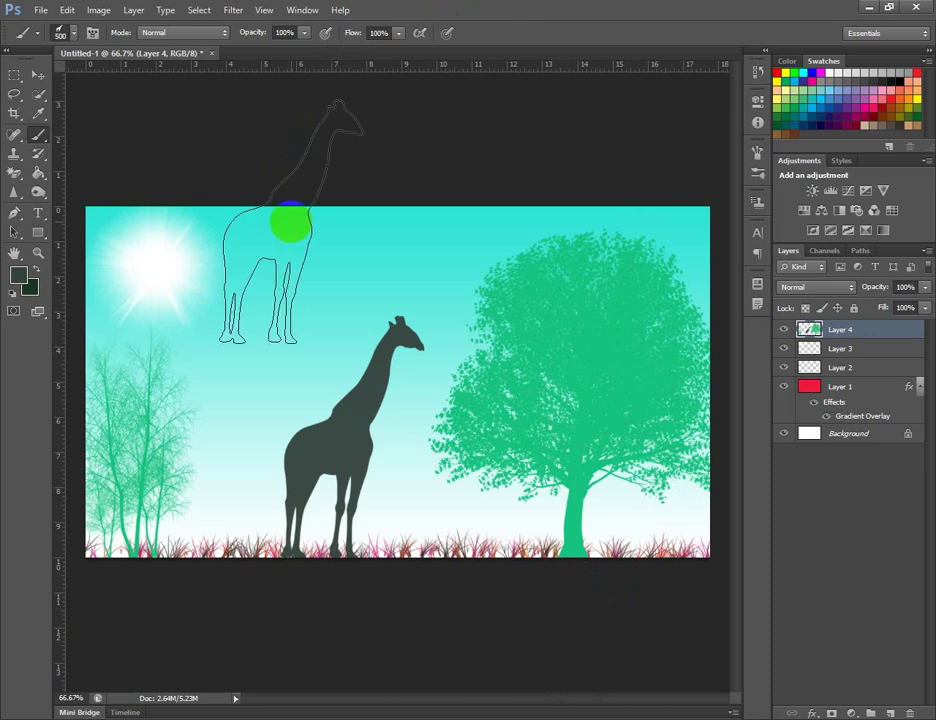
# Turn on Flip X for the giraffe brush tip and stamp a mirrored giraffe between the first one and the bare trees
pyautogui.click(36, 76)
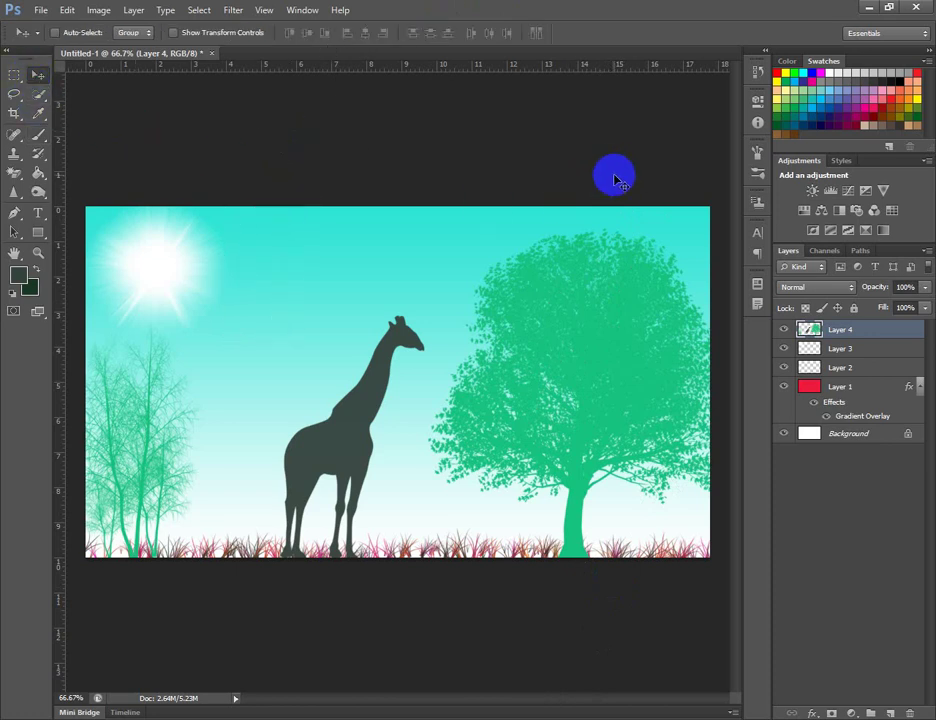
pyautogui.click(428, 382)
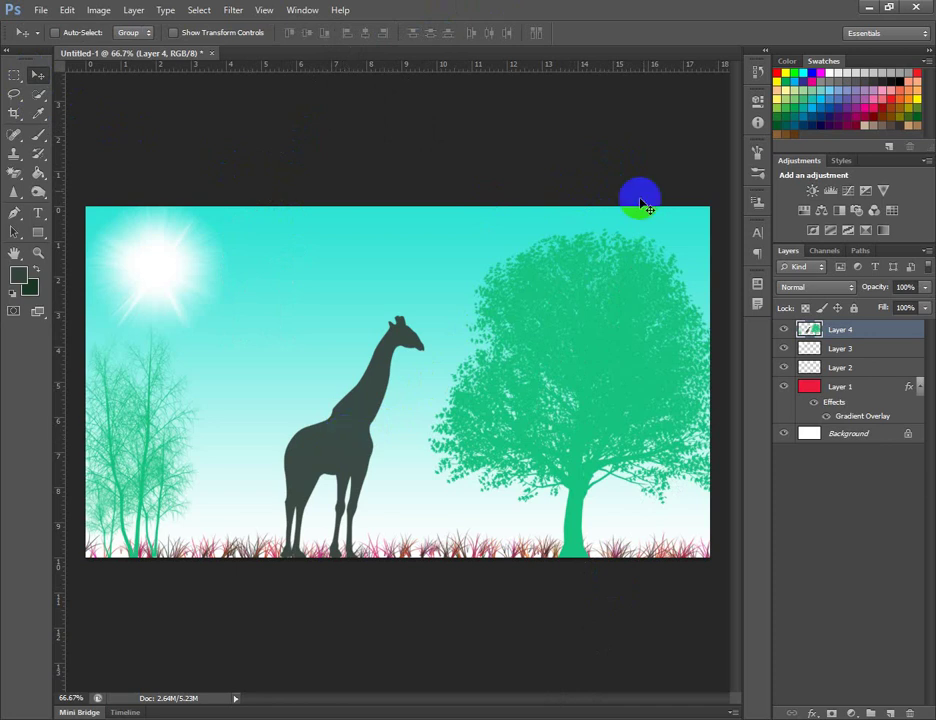
pyautogui.click(757, 153)
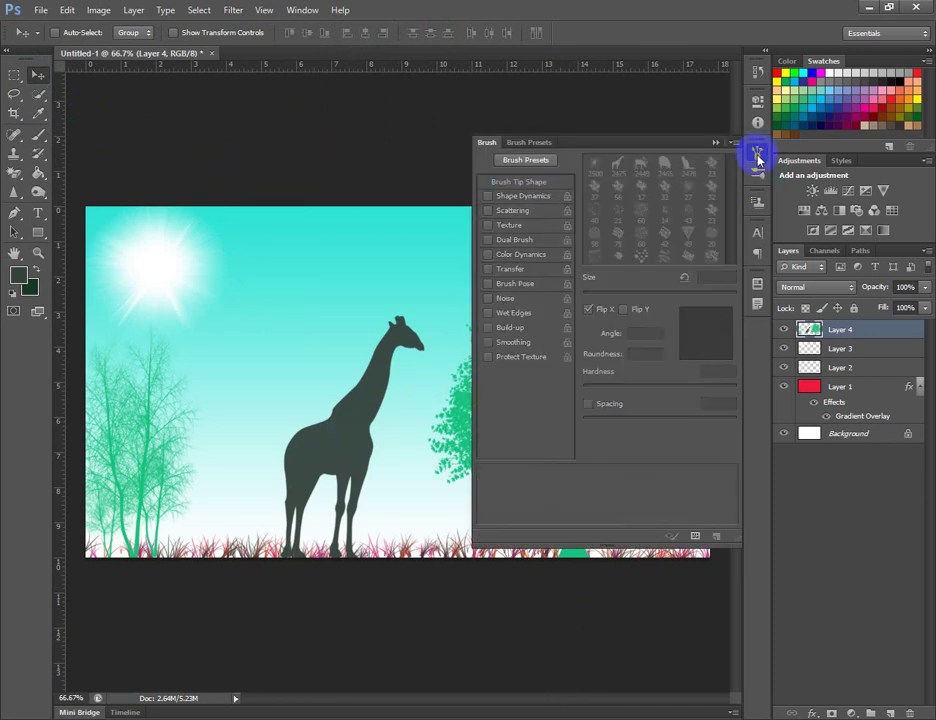
pyautogui.click(758, 158)
pyautogui.click(757, 158)
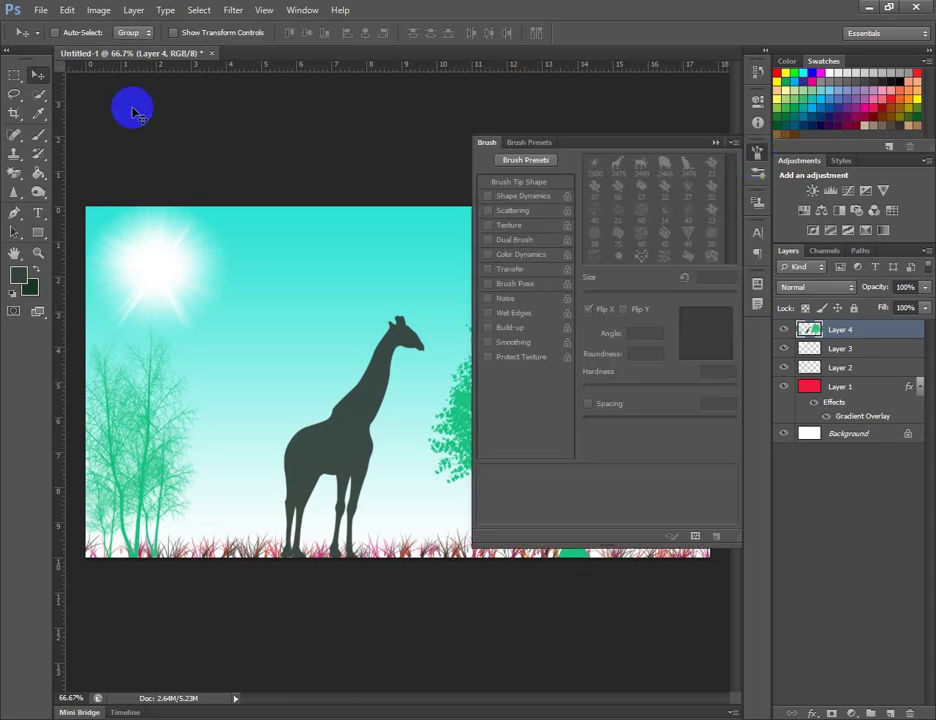
pyautogui.click(35, 140)
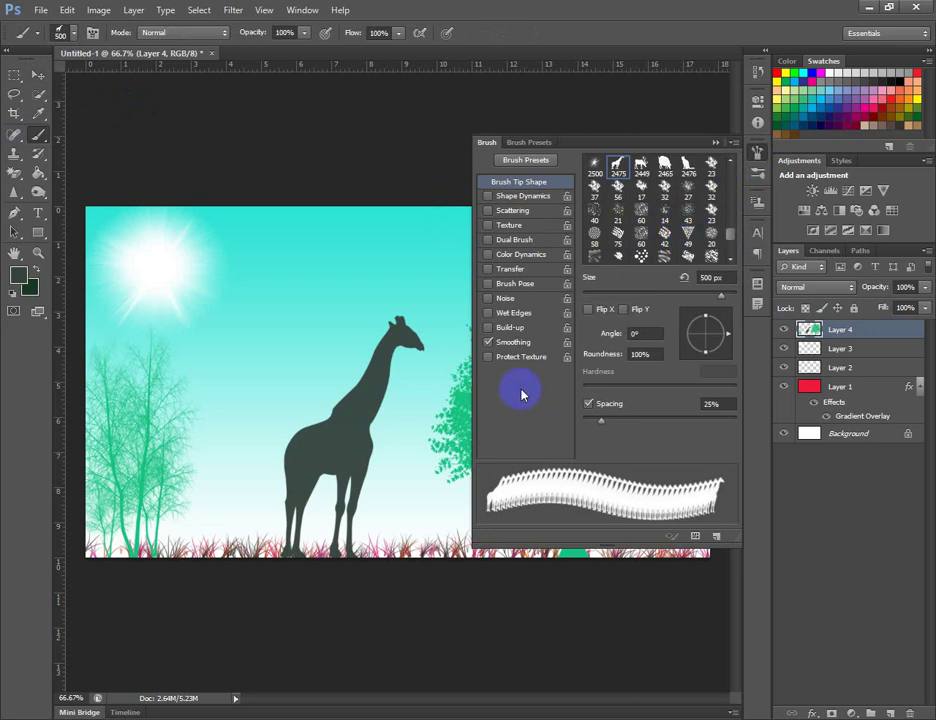
pyautogui.click(589, 310)
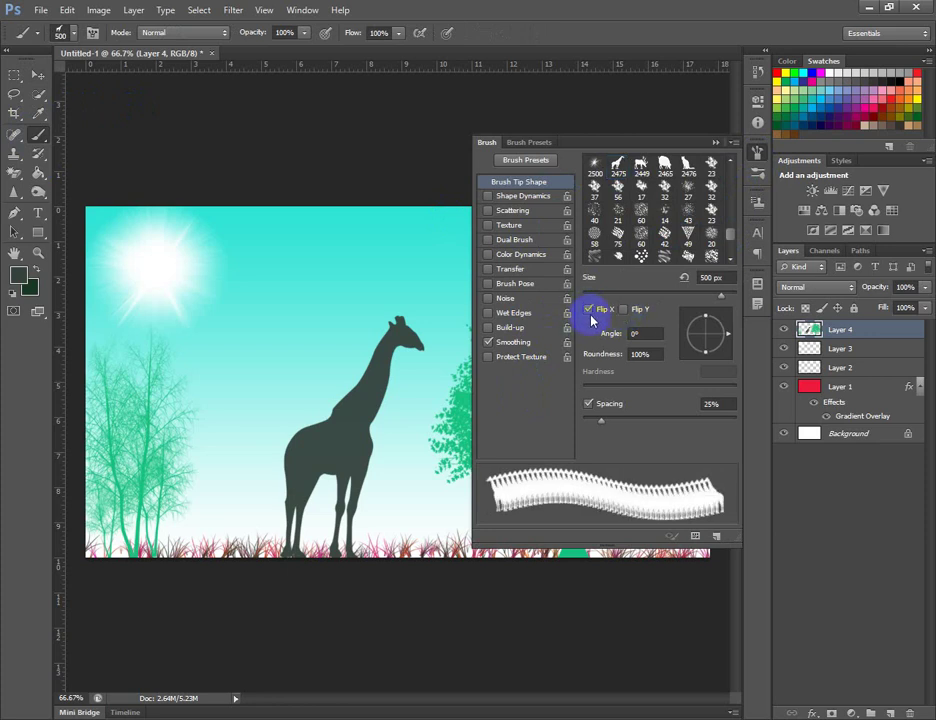
pyautogui.click(714, 143)
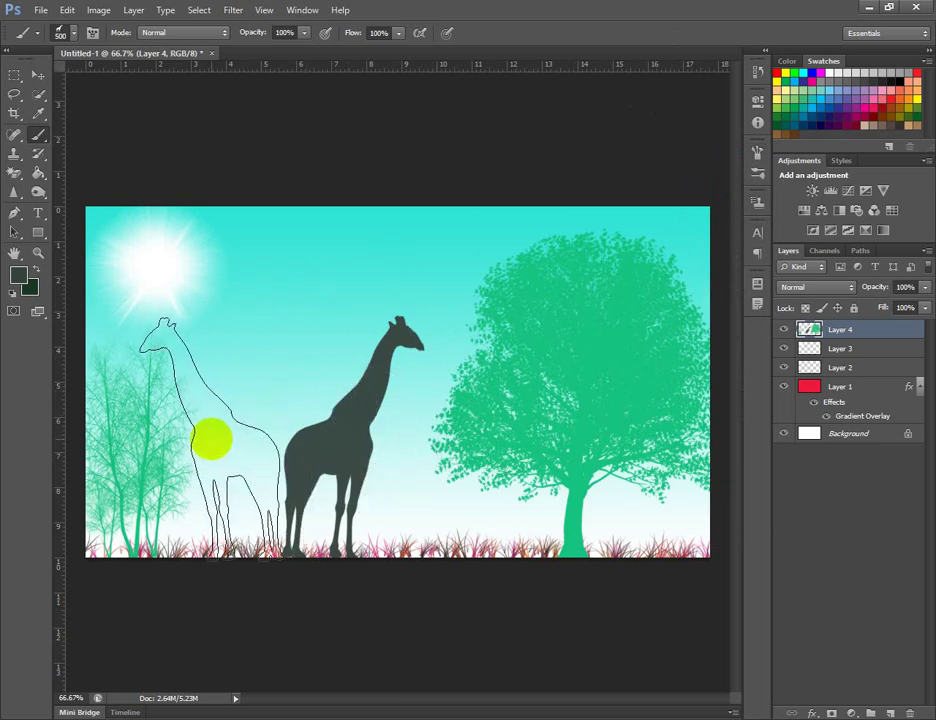
pyautogui.click(208, 435)
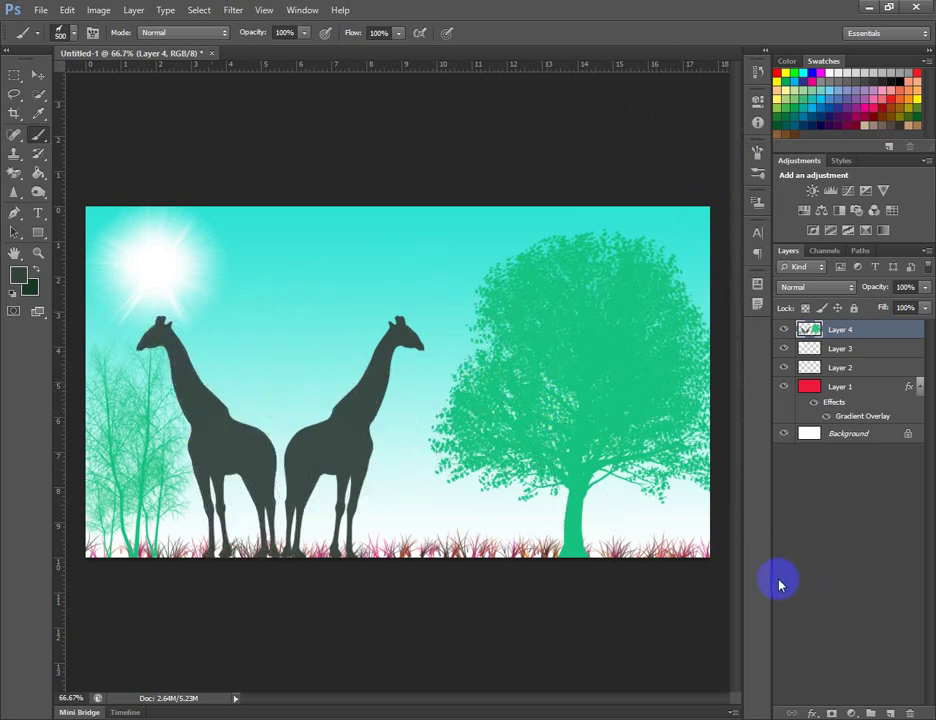
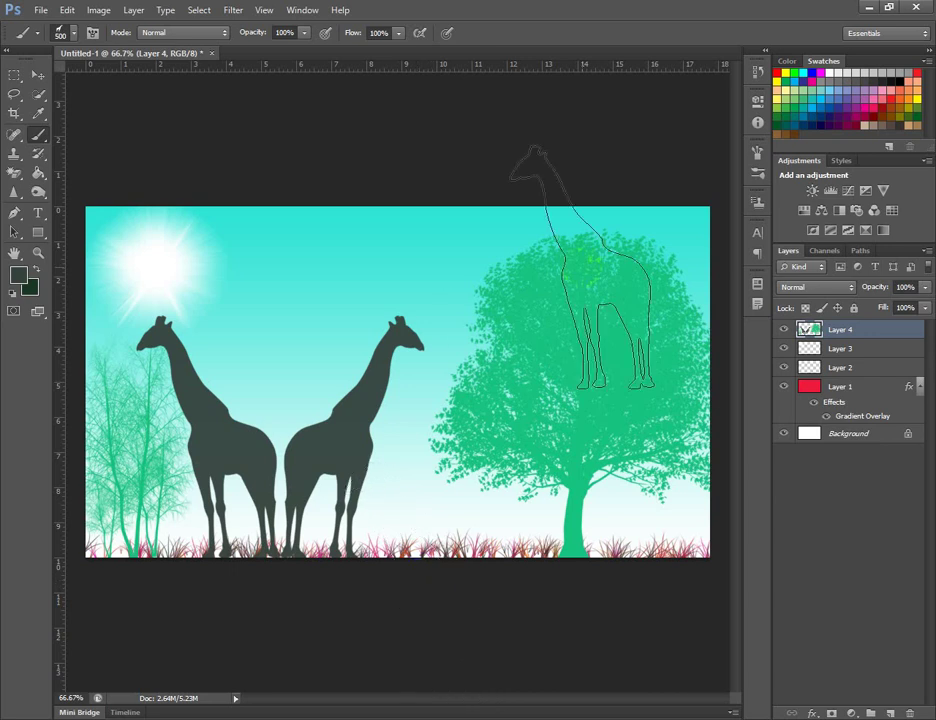
# Browse the available brush tips in the brush settings and turn on Shape Dynamics for the giraffe brush
pyautogui.click(756, 154)
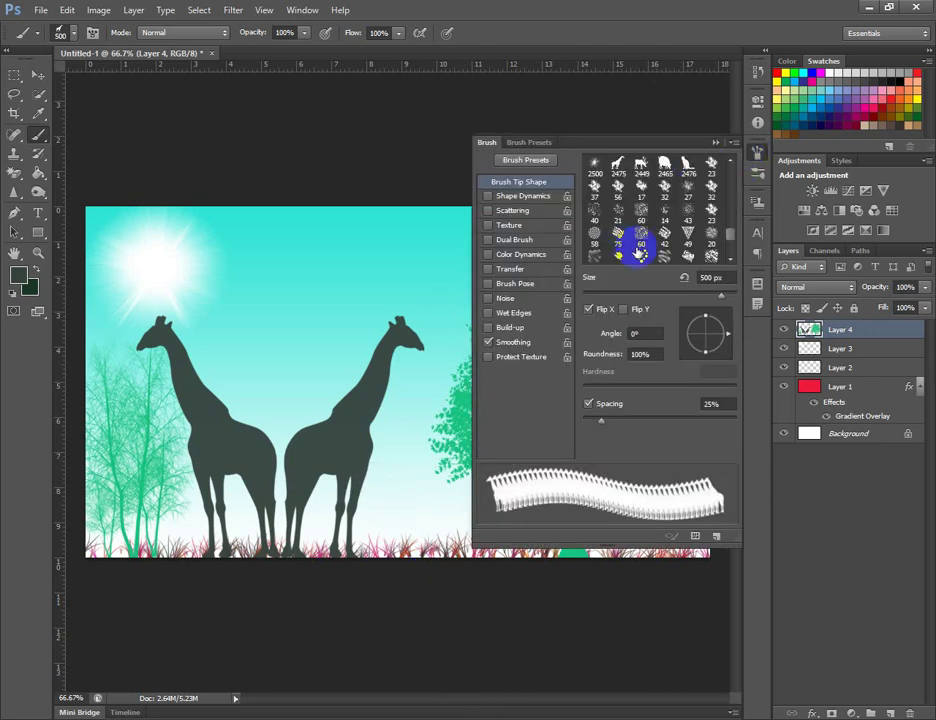
pyautogui.scroll(-3, 660, 217)
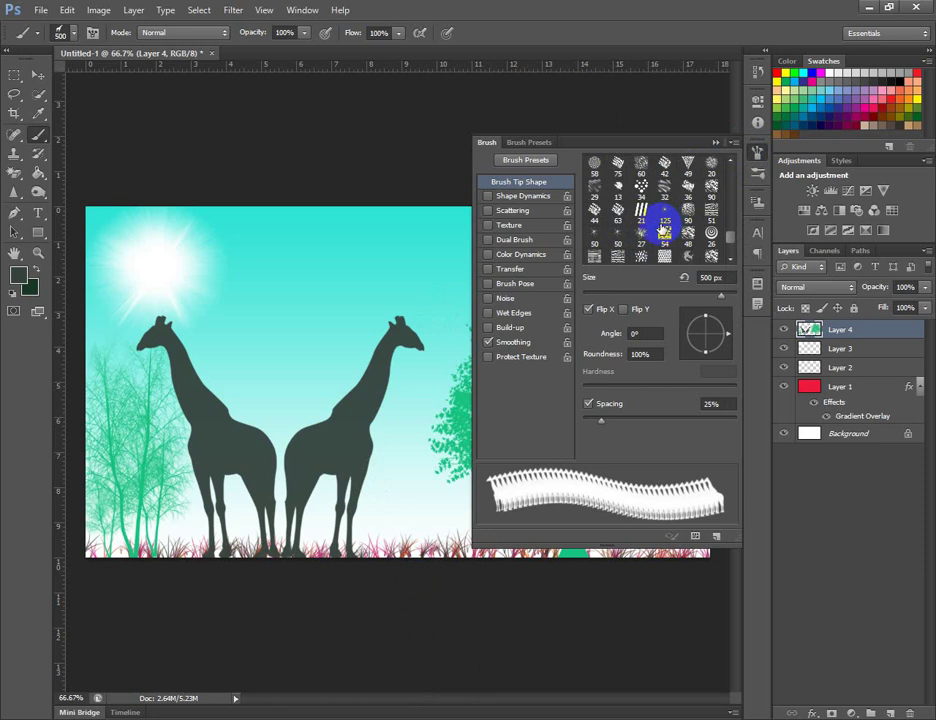
pyautogui.scroll(-3, 650, 232)
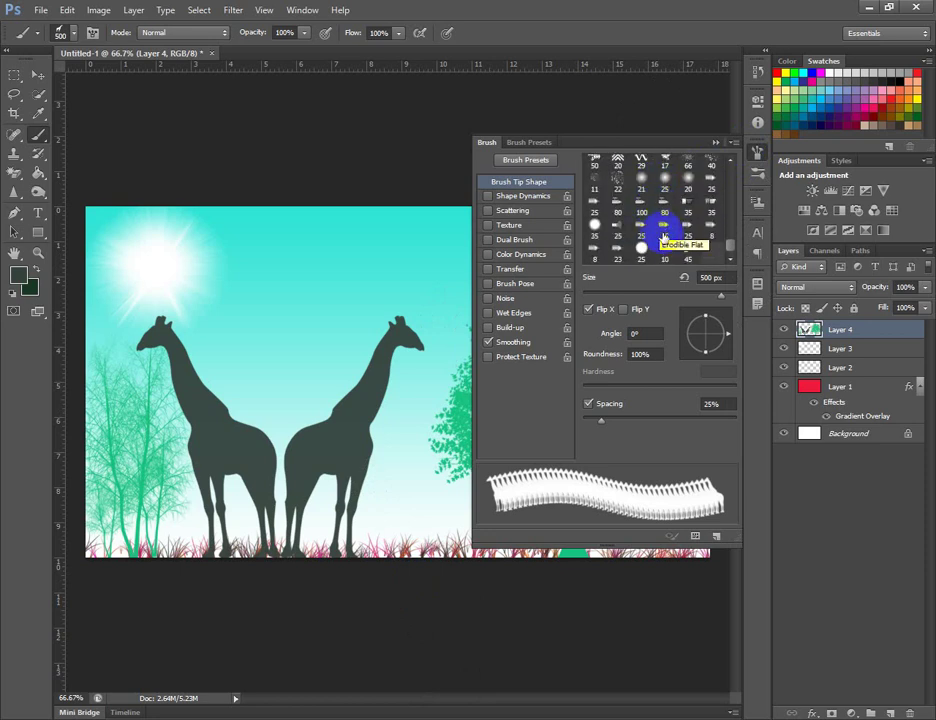
pyautogui.scroll(-5, 660, 233)
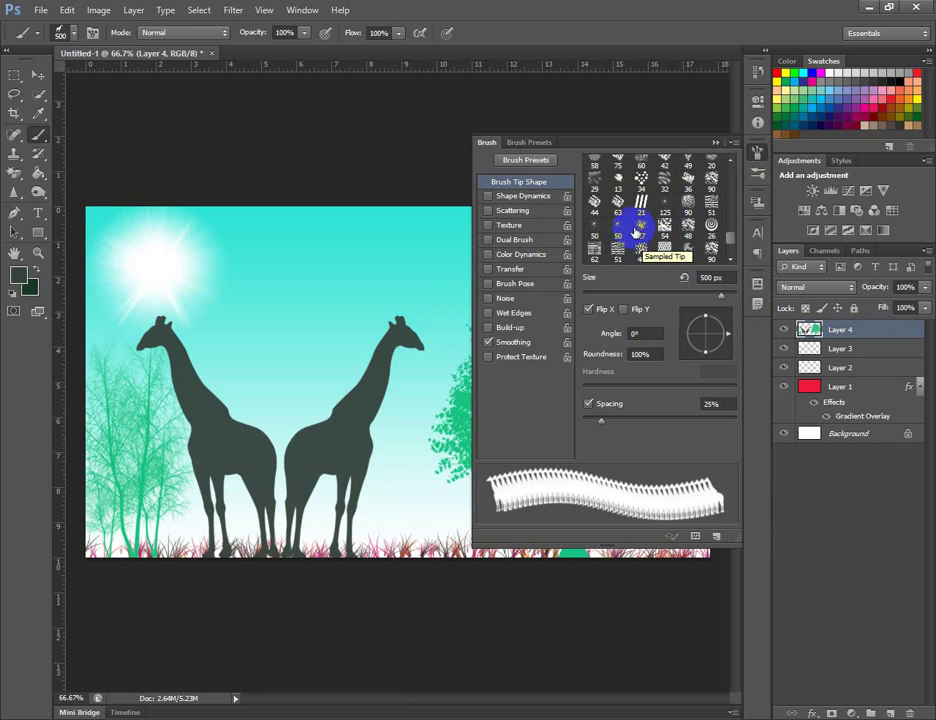
pyautogui.scroll(-3, 645, 228)
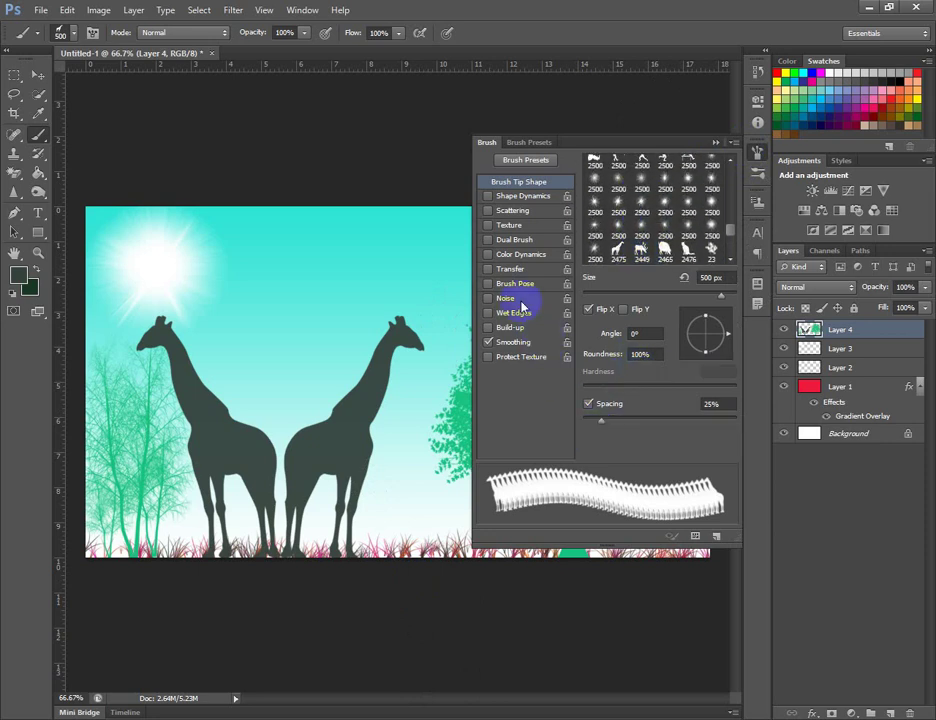
pyautogui.click(524, 198)
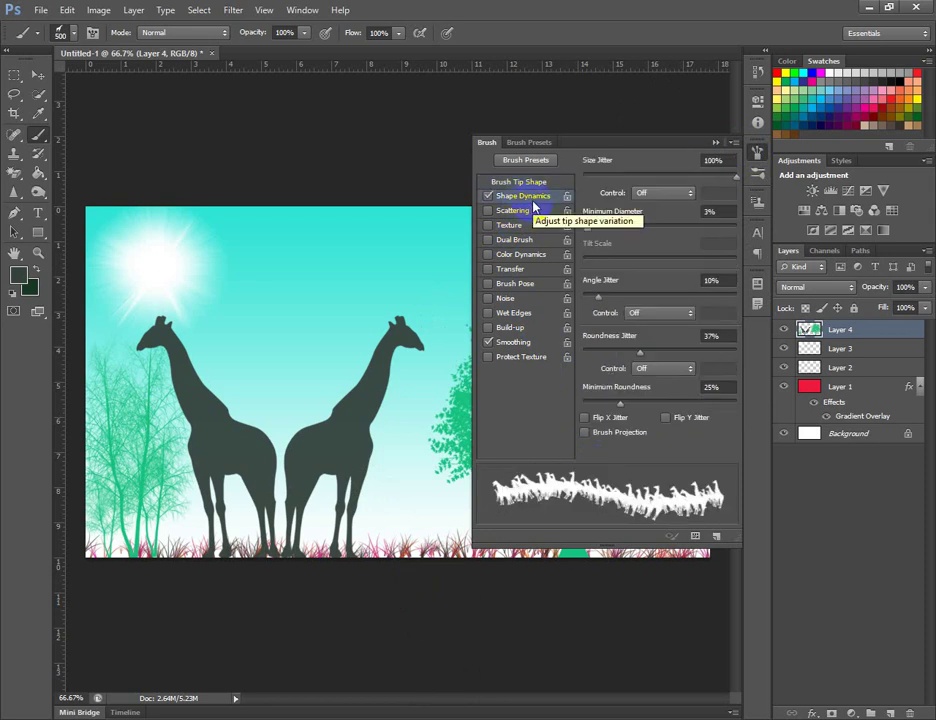
pyautogui.click(715, 144)
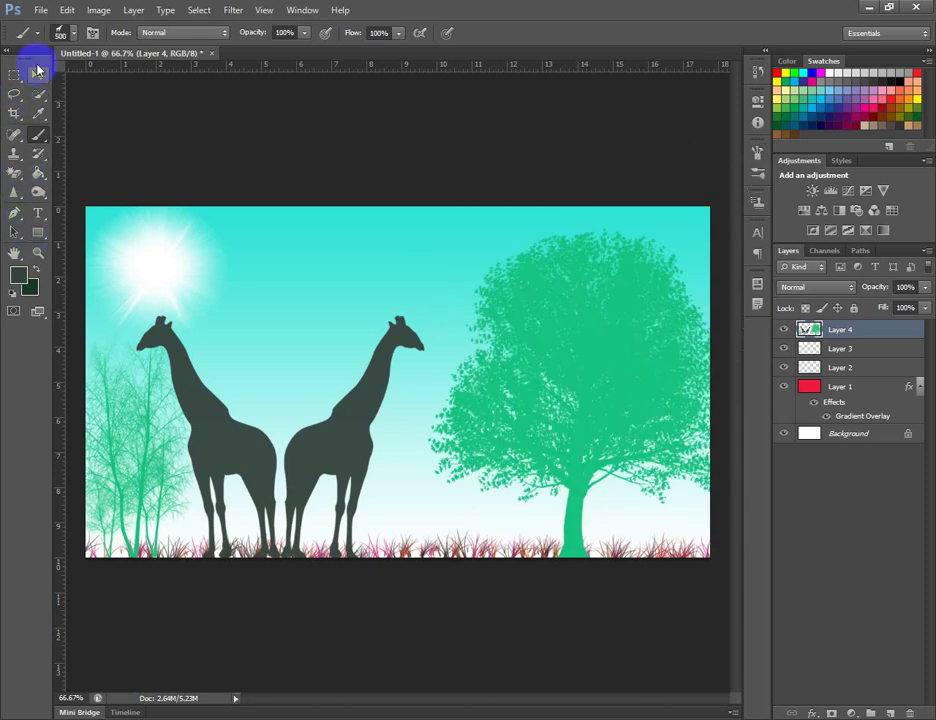
# Try the 134 px grass brush preset, switch to the 112 px grass-blade preset, and open its Shape Dynamics settings
pyautogui.click(60, 33)
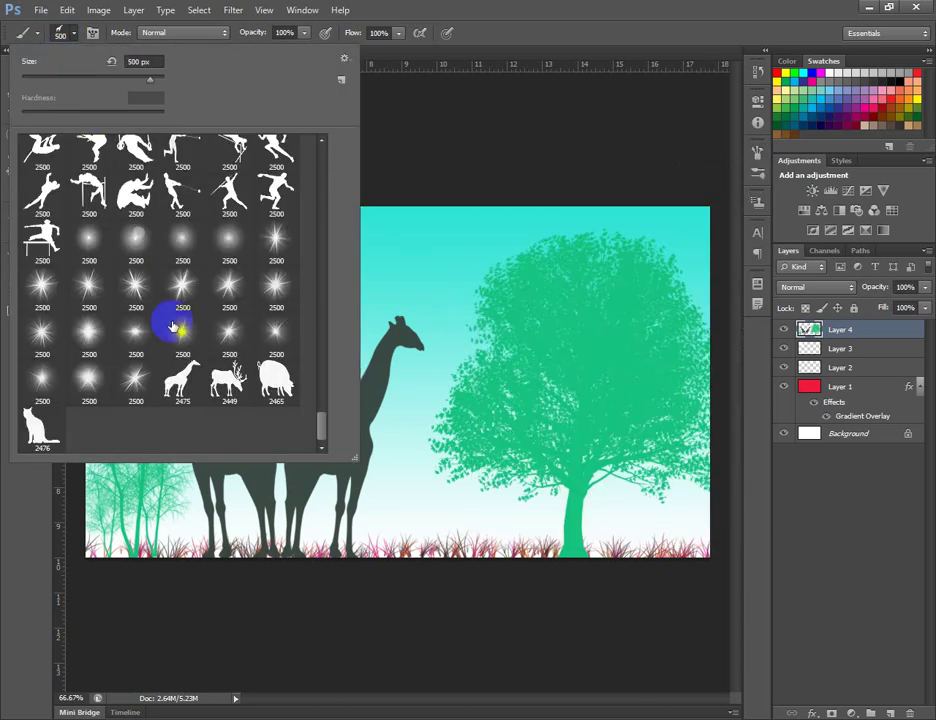
pyautogui.moveTo(322, 428)
pyautogui.mouseDown()
pyautogui.moveTo(316, 182)
pyautogui.moveTo(320, 200)
pyautogui.mouseUp()
pyautogui.click(276, 236)
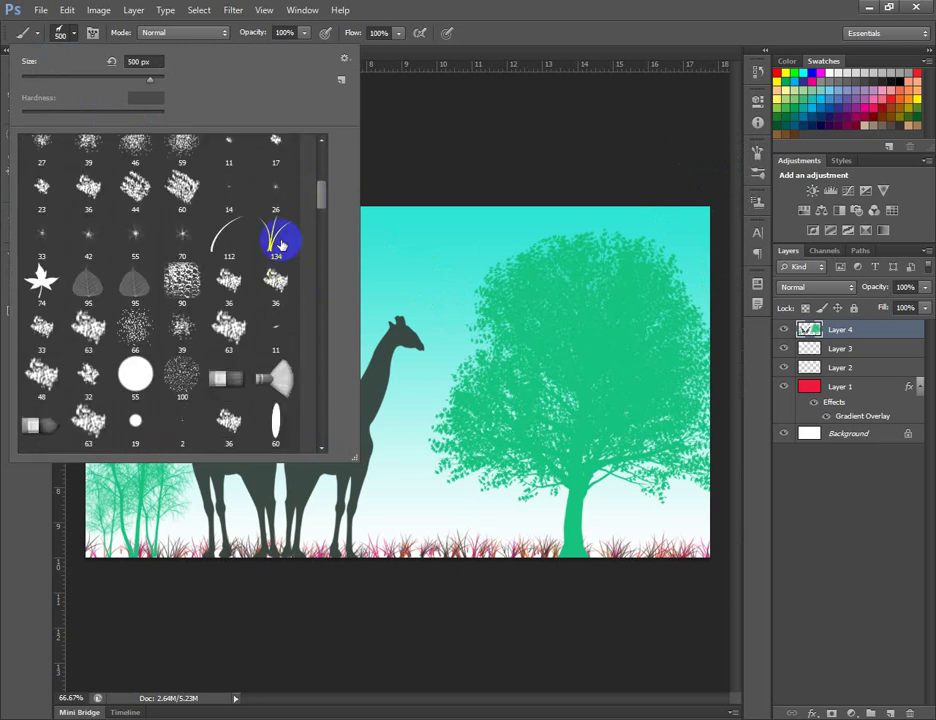
pyautogui.click(61, 36)
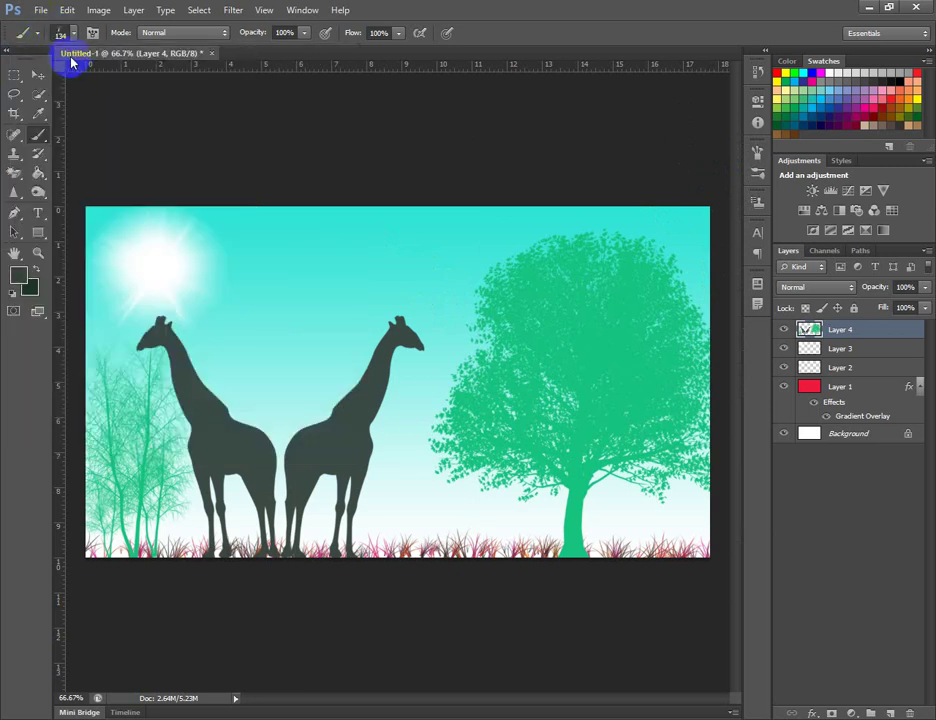
pyautogui.click(63, 33)
pyautogui.click(232, 238)
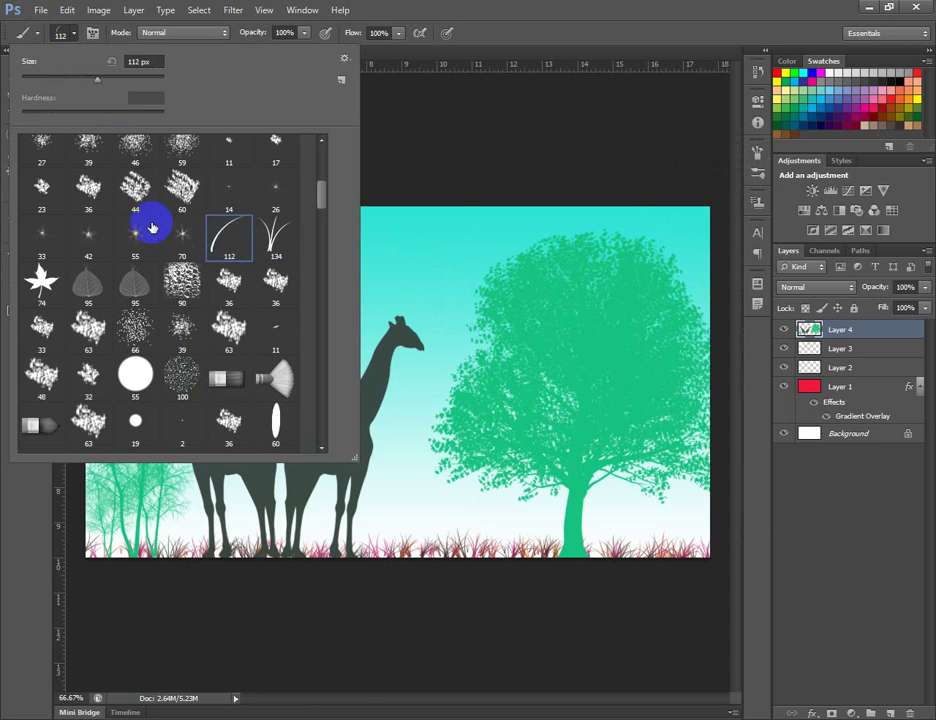
pyautogui.click(67, 35)
pyautogui.click(67, 35)
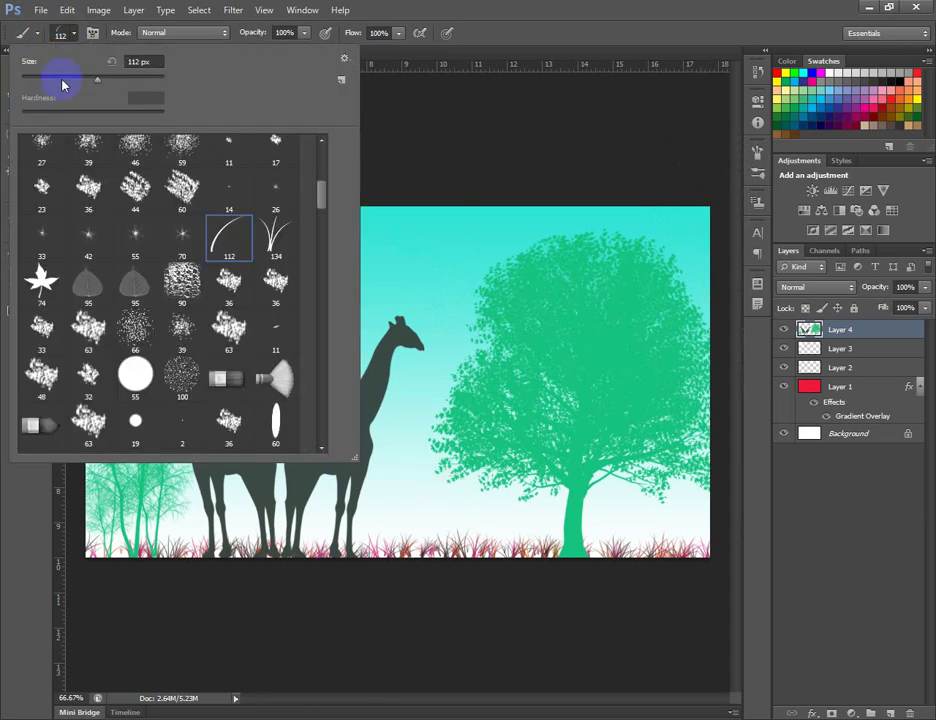
pyautogui.click(63, 36)
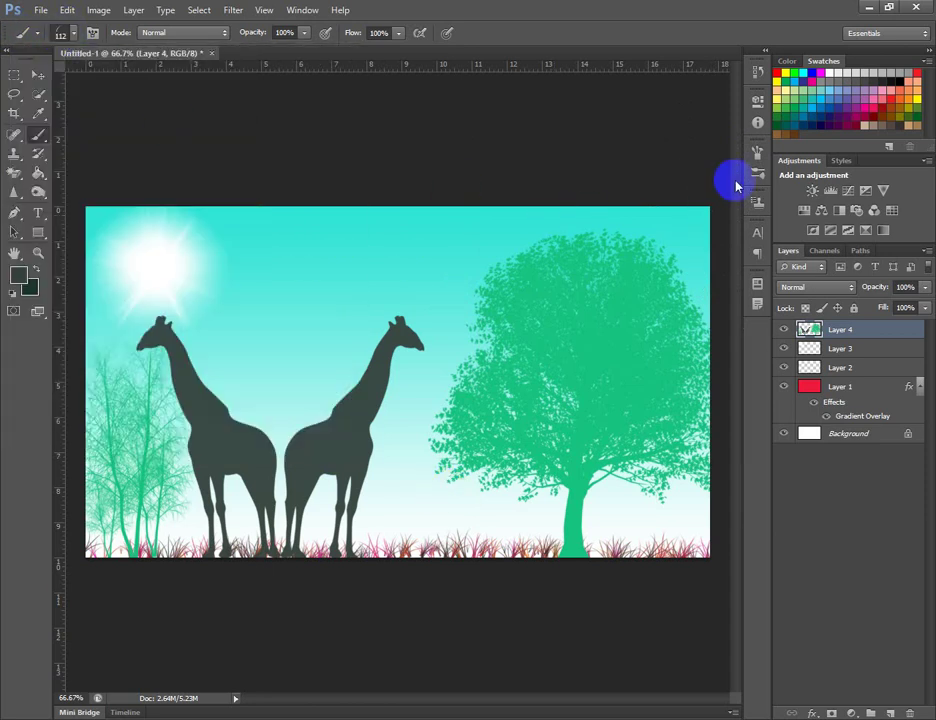
pyautogui.click(757, 157)
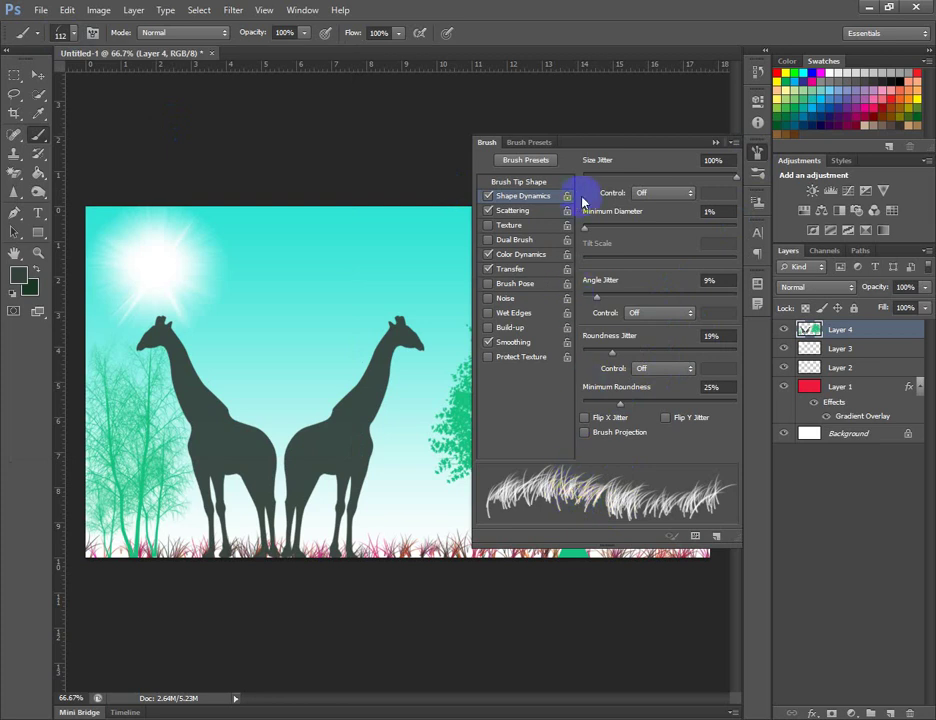
# Turn off Scattering for the grass-blade brush and set Color Dynamics to 71% Hue Jitter, 66% Saturation Jitter and 63% Brightness Jitter
pyautogui.click(489, 211)
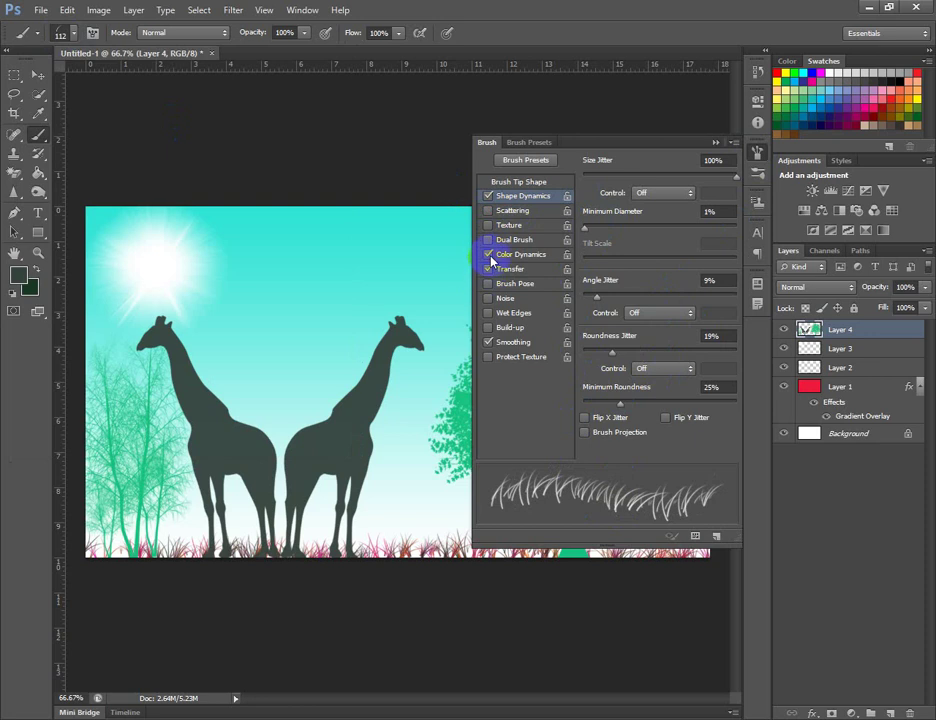
pyautogui.click(525, 257)
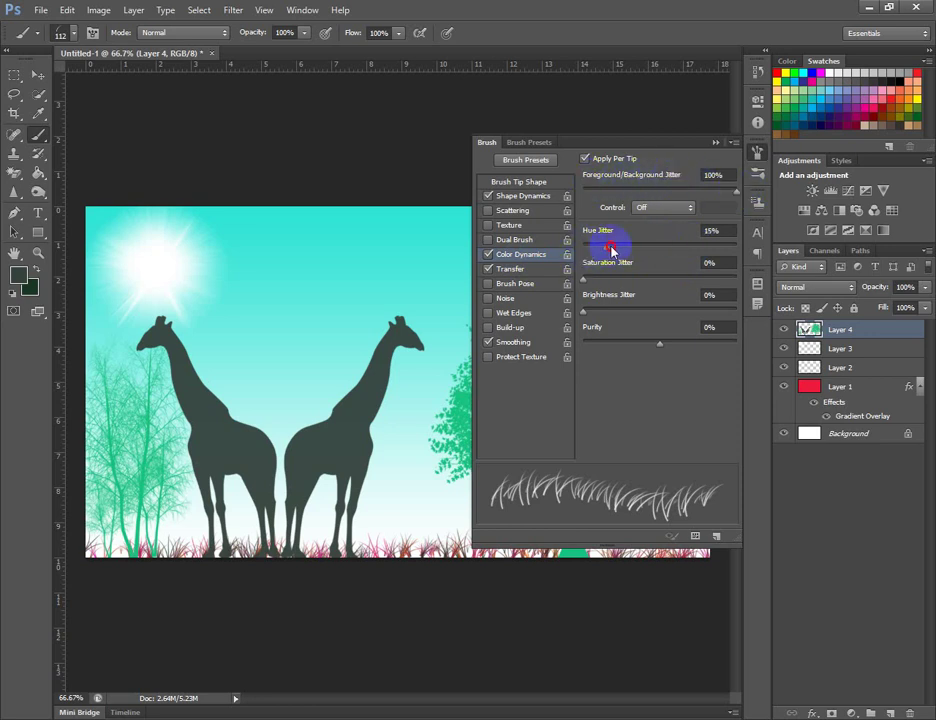
pyautogui.moveTo(612, 250); pyautogui.dragTo(694, 252)
pyautogui.moveTo(584, 280); pyautogui.dragTo(684, 280)
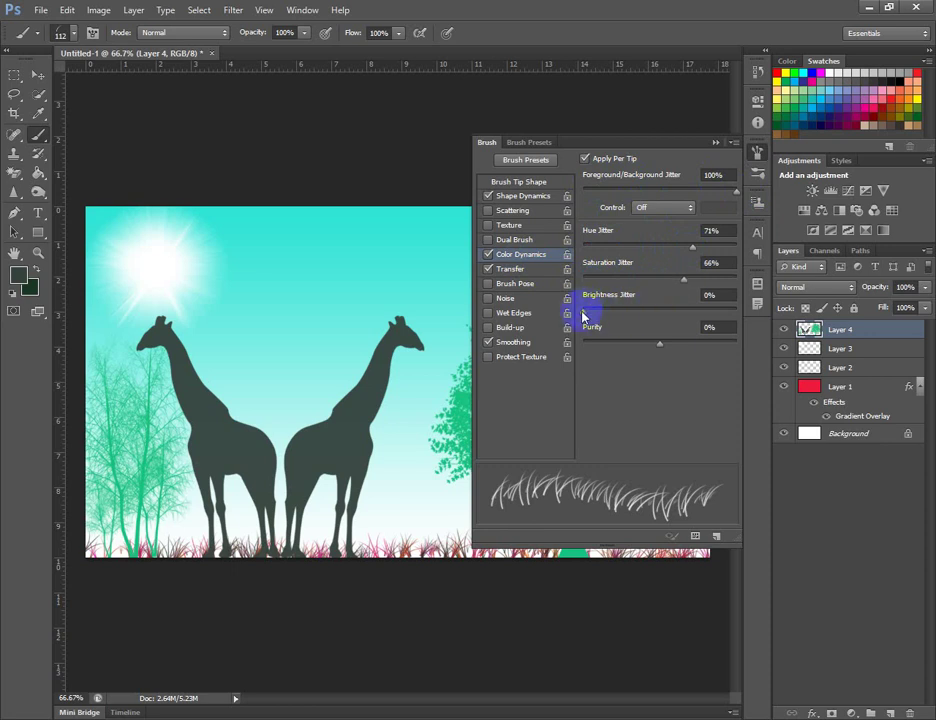
pyautogui.moveTo(584, 318); pyautogui.dragTo(679, 309)
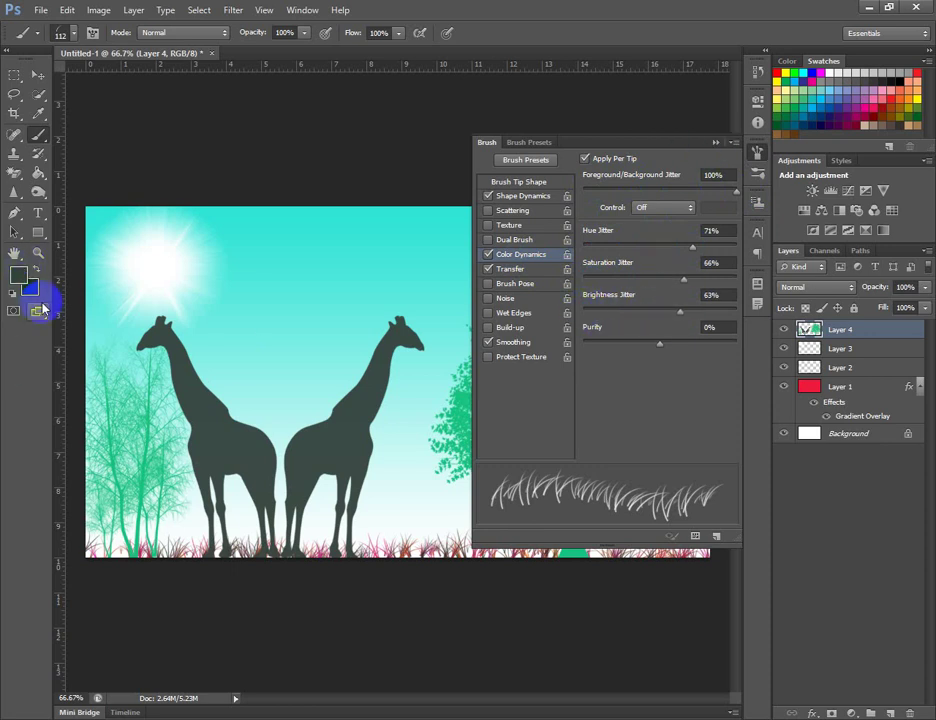
pyautogui.click(21, 281)
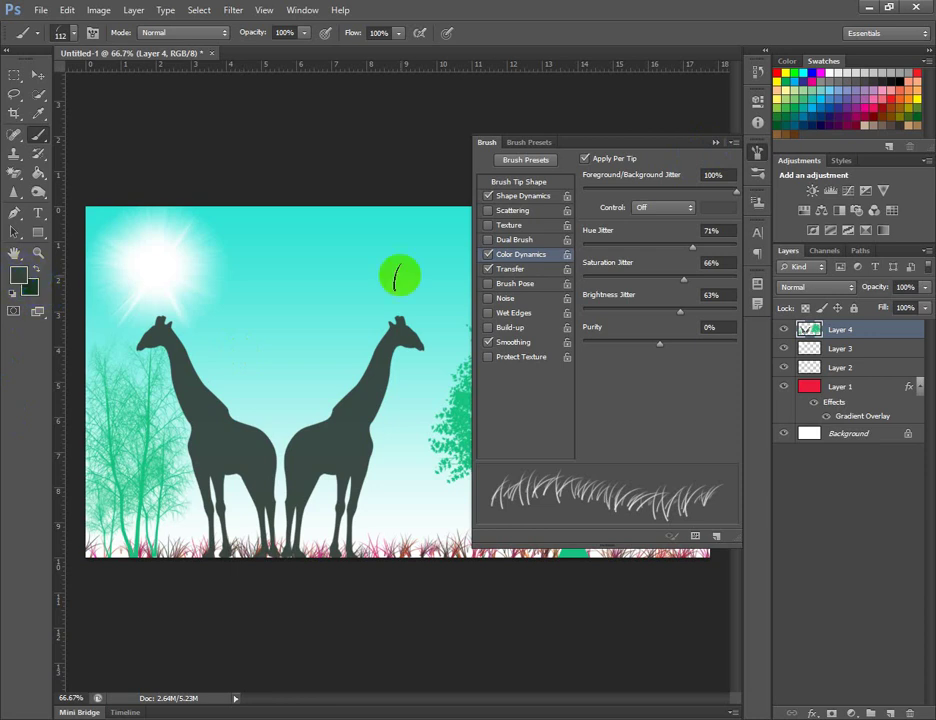
pyautogui.click(714, 145)
# Hide the tree-and-giraffe layer, Layer 4, and add a new empty layer above it
pyautogui.click(785, 332)
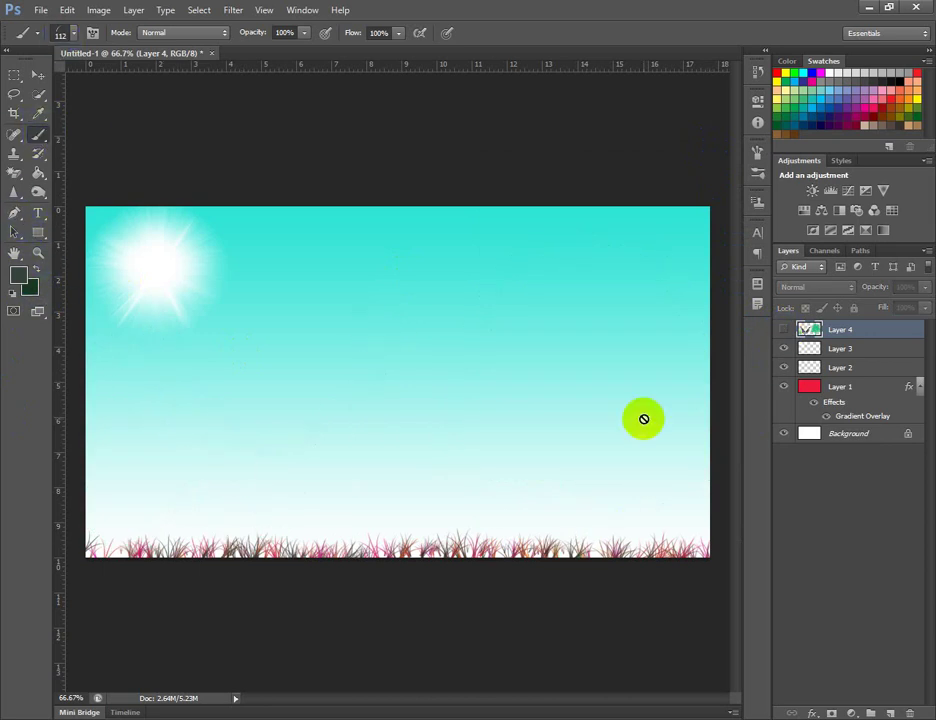
pyautogui.click(890, 713)
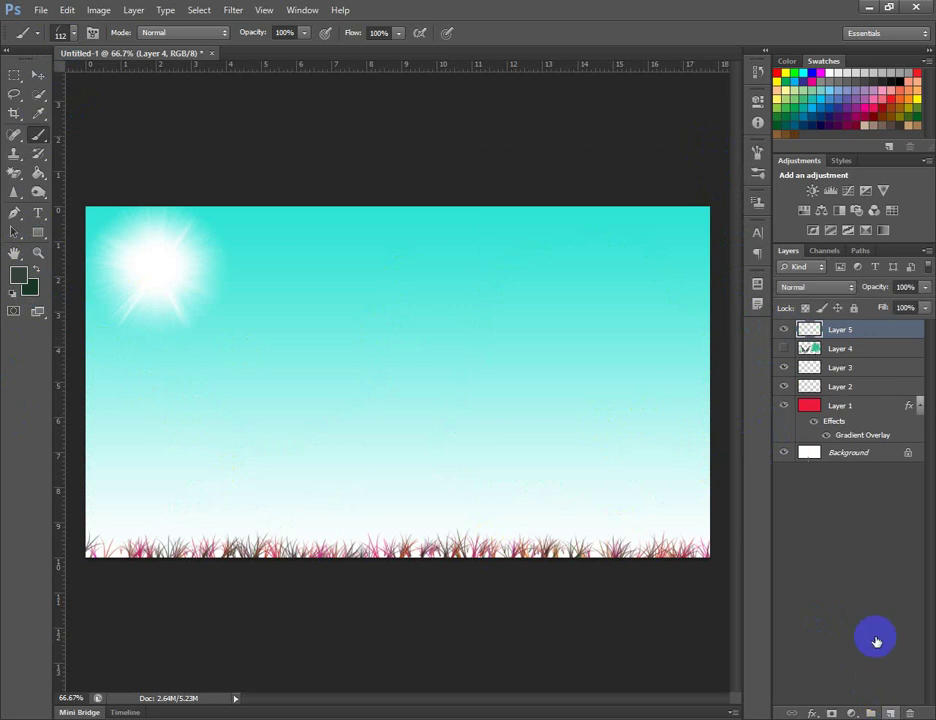
# Set the foreground color to red #f5081e
pyautogui.click(18, 280)
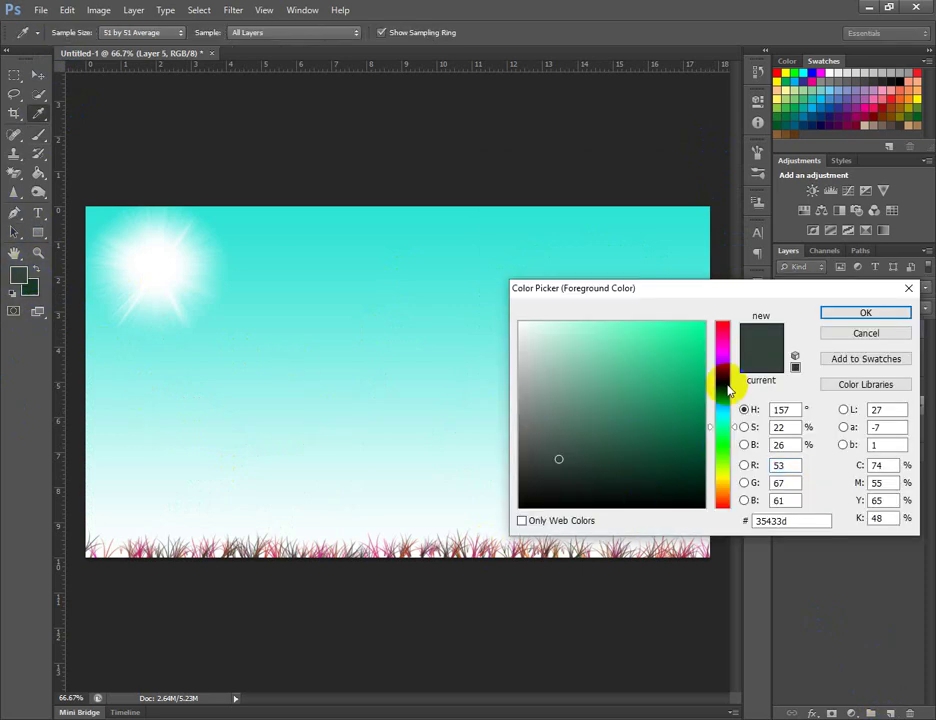
pyautogui.click(720, 322)
pyautogui.click(699, 329)
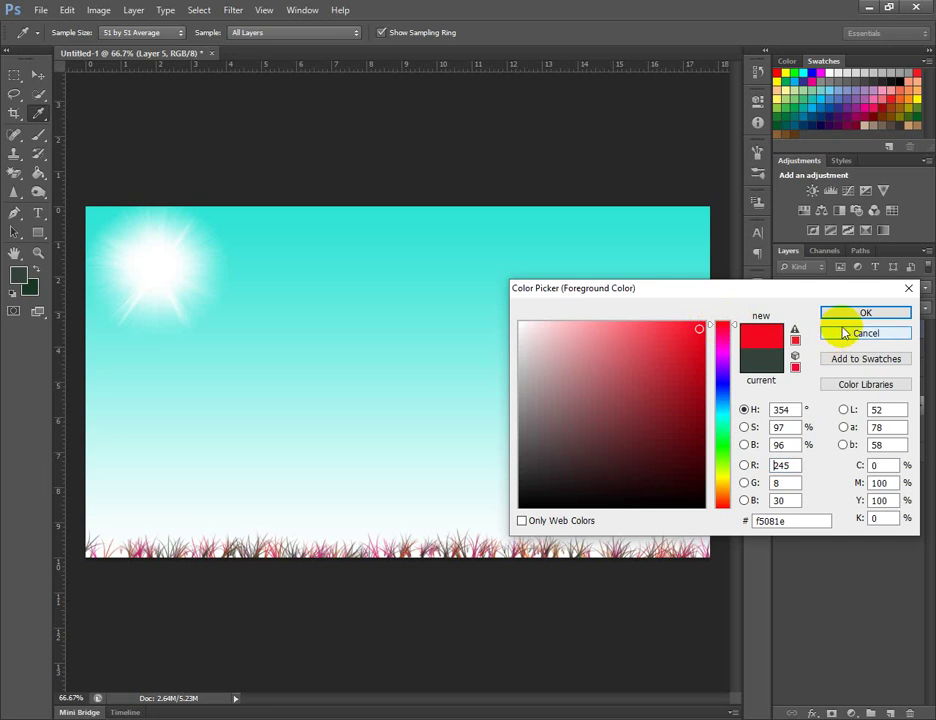
pyautogui.click(852, 316)
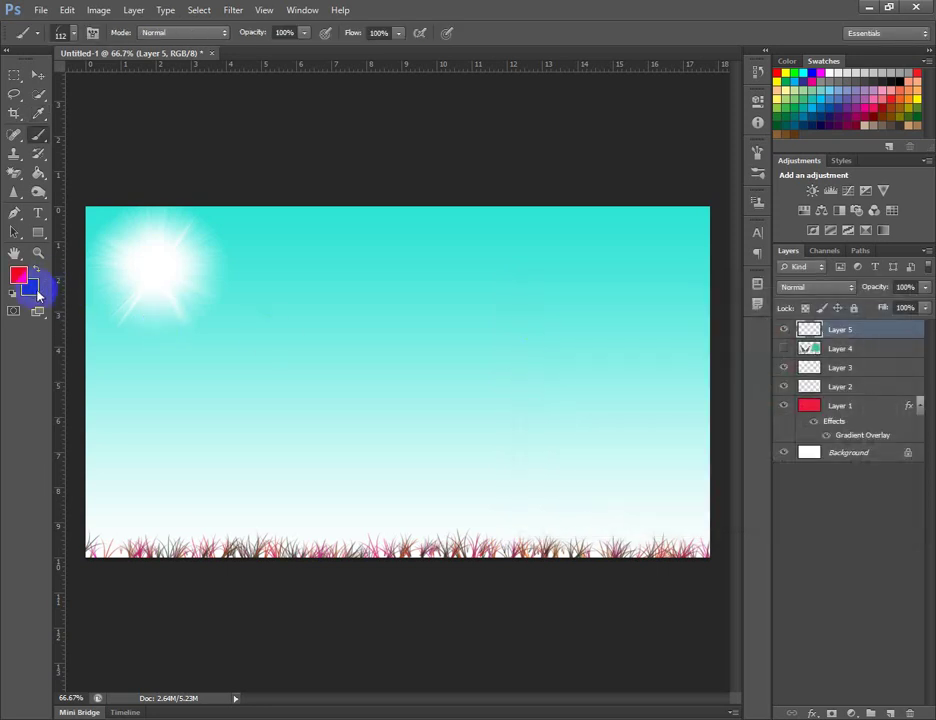
# Set the brush's Hue Jitter to 92% and paint a row of grass blades across the full canvas width, well above the existing grass
pyautogui.click(759, 148)
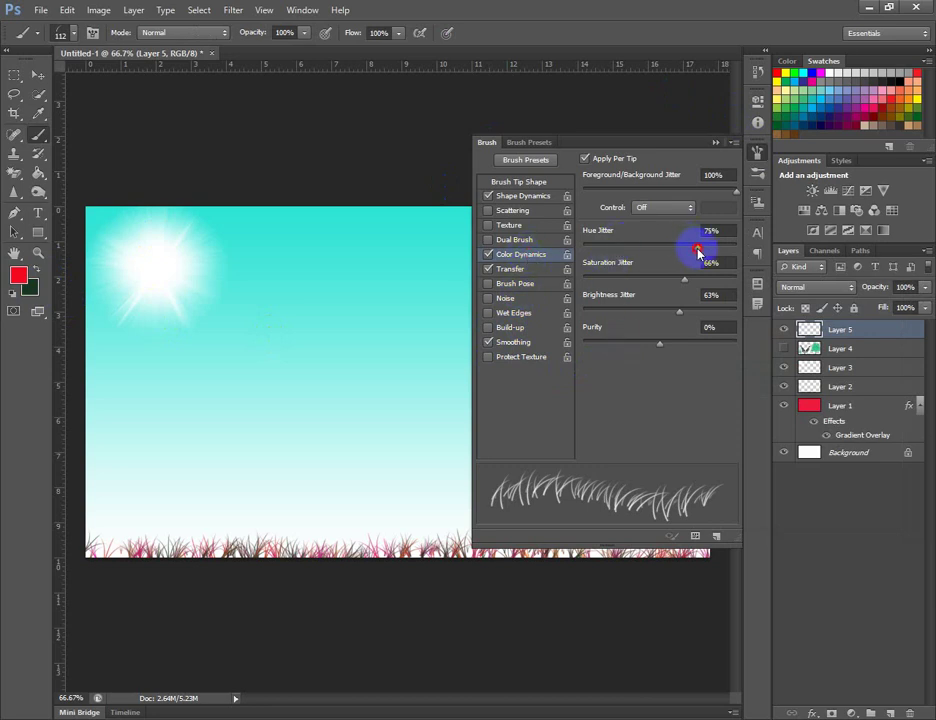
pyautogui.moveTo(698, 250); pyautogui.dragTo(725, 251)
pyautogui.click(14, 278)
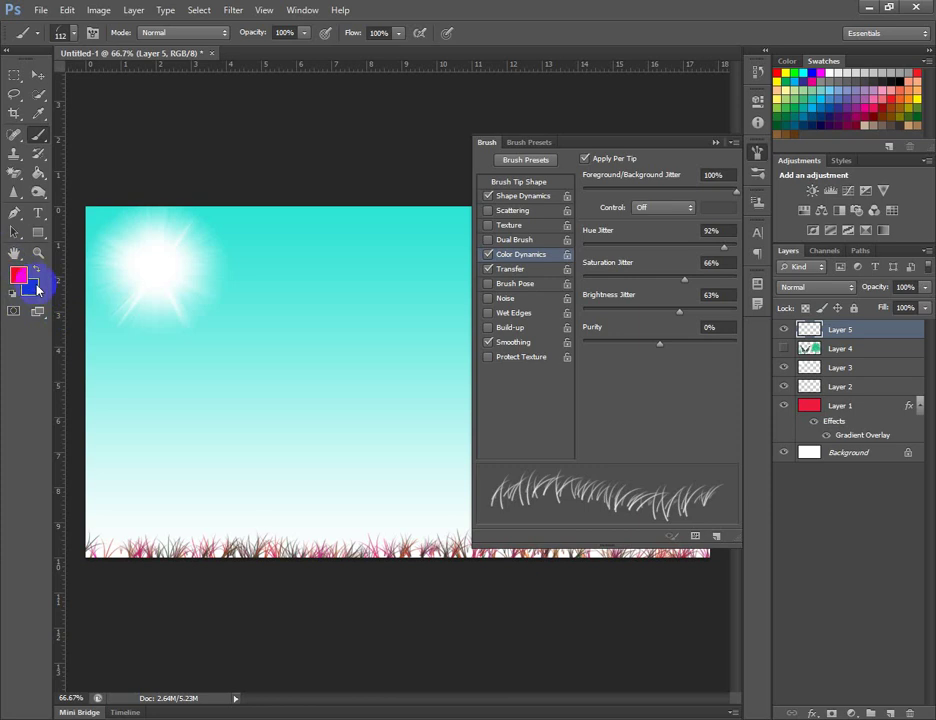
pyautogui.click(100, 330)
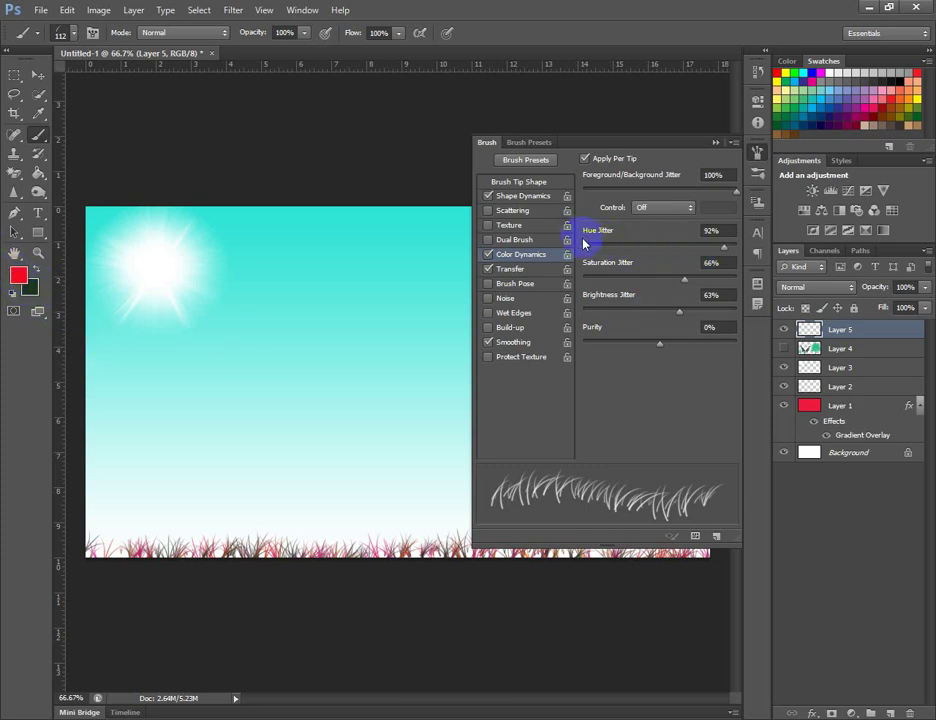
pyautogui.click(715, 143)
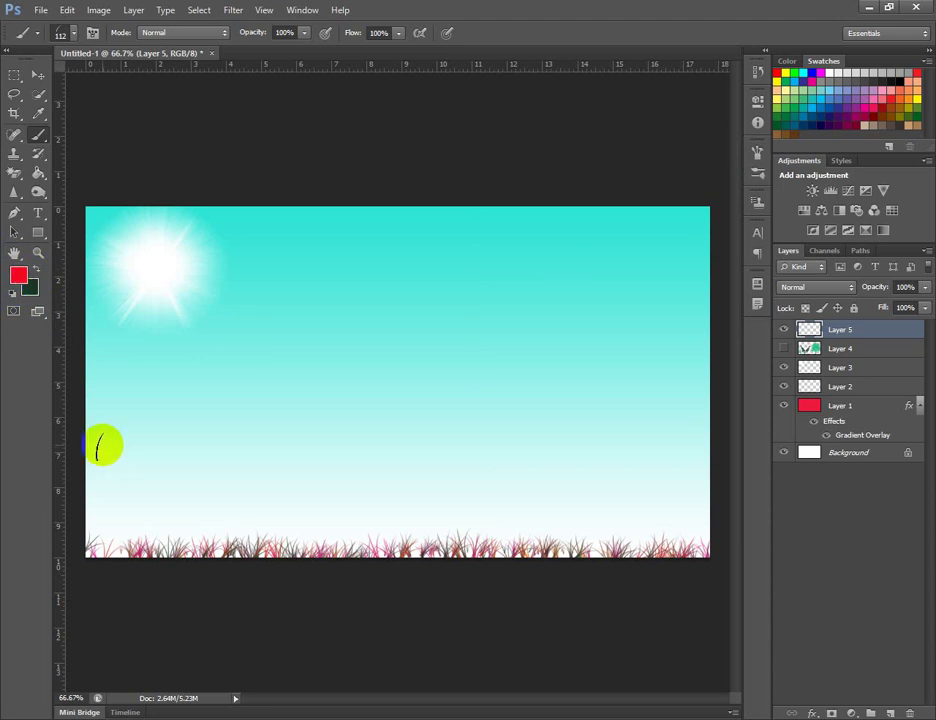
pyautogui.moveTo(104, 443)
pyautogui.mouseDown()
pyautogui.moveTo(267, 432)
pyautogui.moveTo(717, 460)
pyautogui.mouseUp()
pyautogui.moveTo(460, 545); pyautogui.dragTo(236, 522)
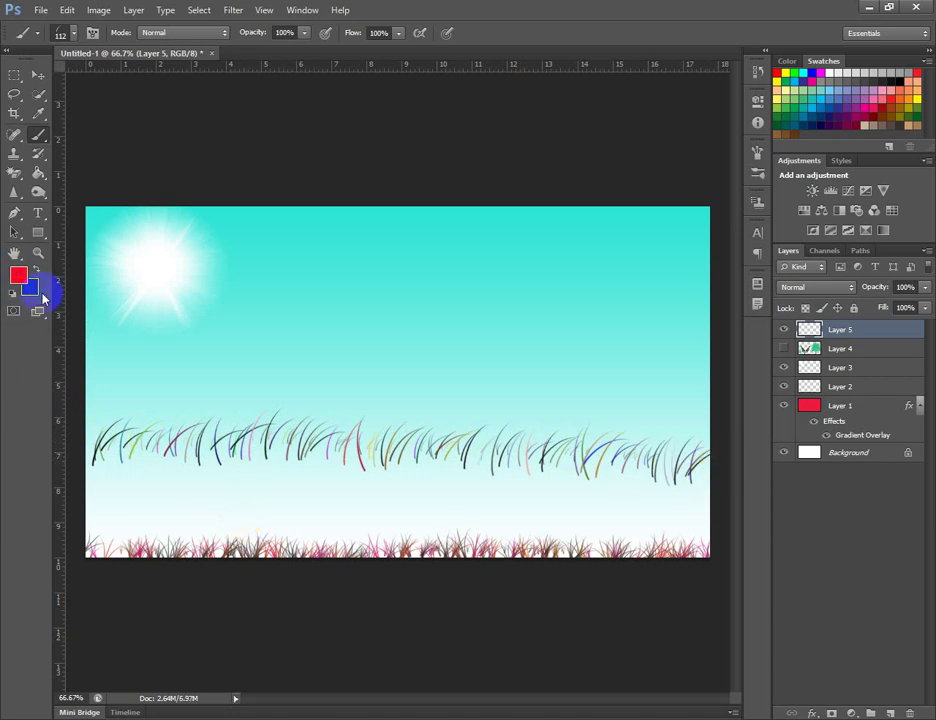
pyautogui.keyDown('alt'); pyautogui.click(94, 449); pyautogui.keyUp('alt')
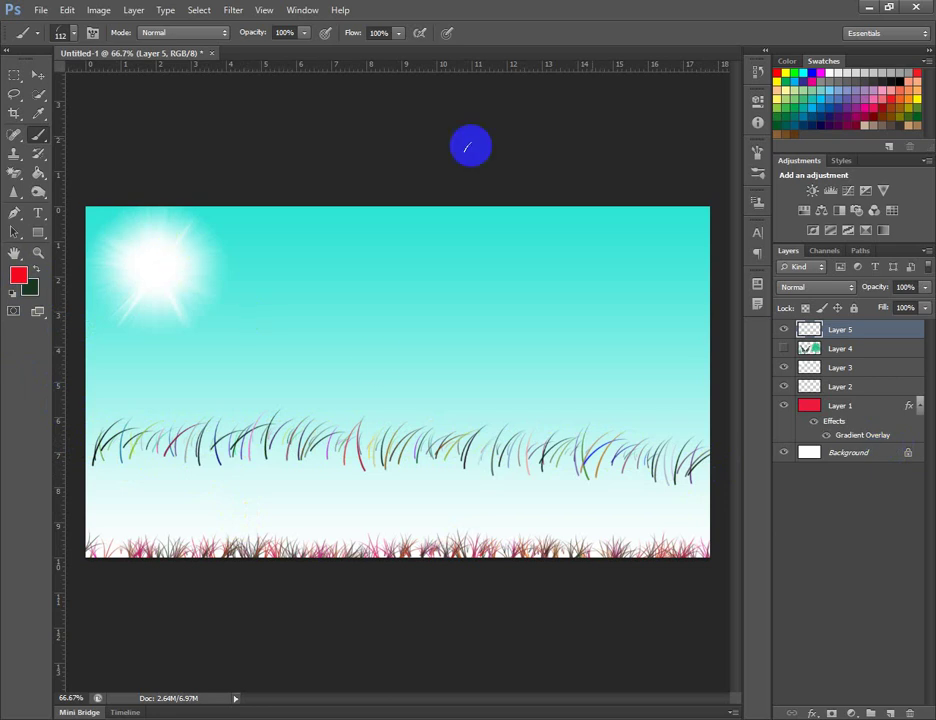
# Lower the Hue Jitter to 1% and paint a second full-width row of blades between the first row and the existing grass
pyautogui.click(762, 157)
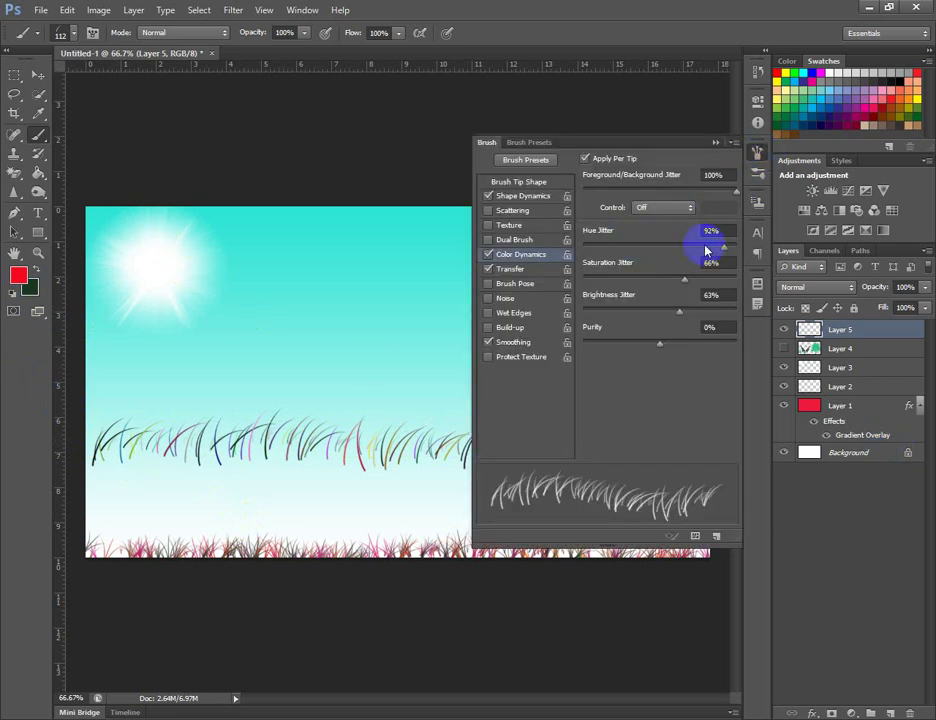
pyautogui.moveTo(708, 246)
pyautogui.mouseDown()
pyautogui.moveTo(723, 246)
pyautogui.moveTo(597, 246)
pyautogui.mouseUp()
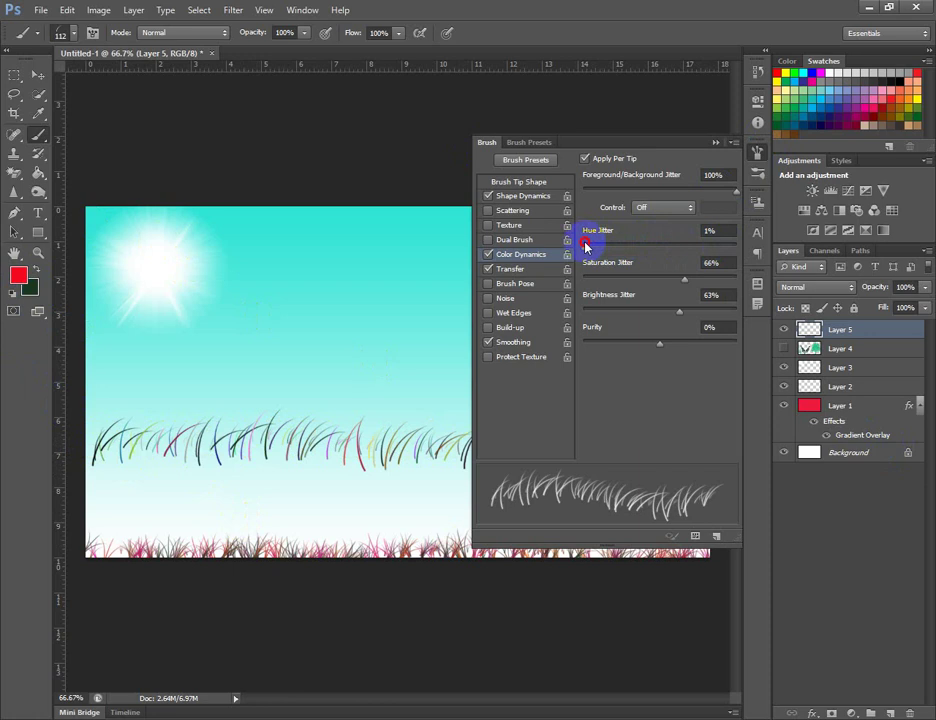
pyautogui.click(715, 142)
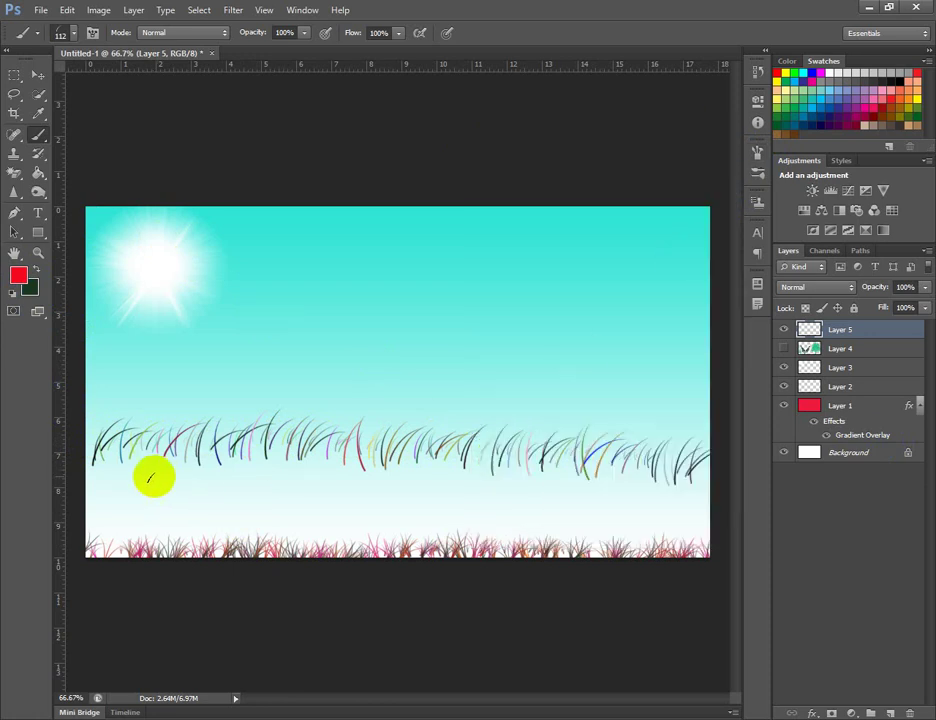
pyautogui.moveTo(109, 497); pyautogui.dragTo(700, 502)
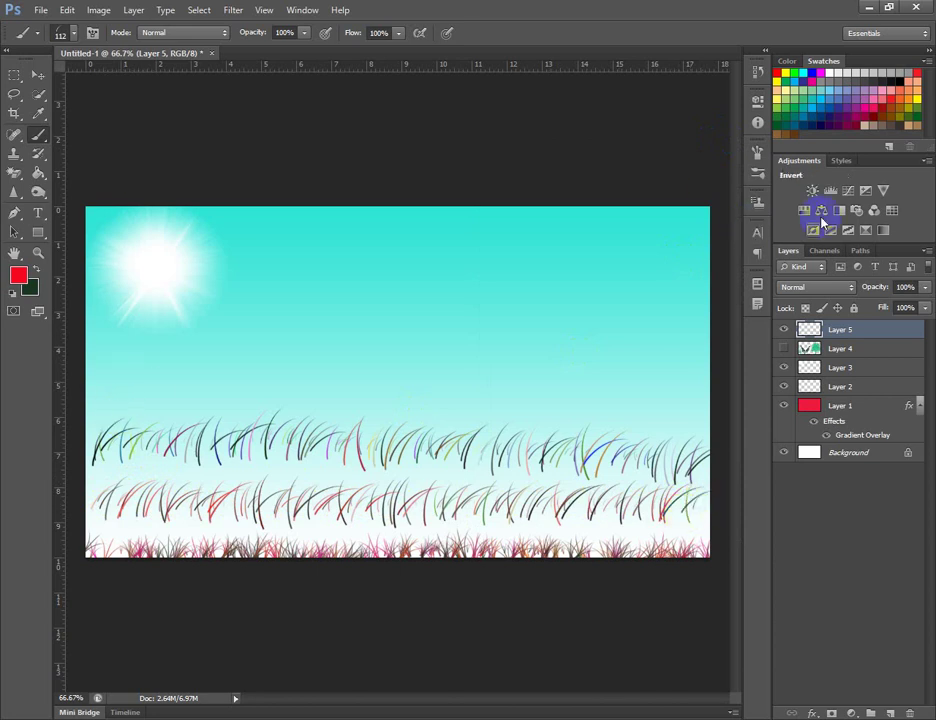
# Lower Saturation Jitter and Brightness Jitter to 6% each and paint a short row of blades above the multicolored row
pyautogui.click(757, 151)
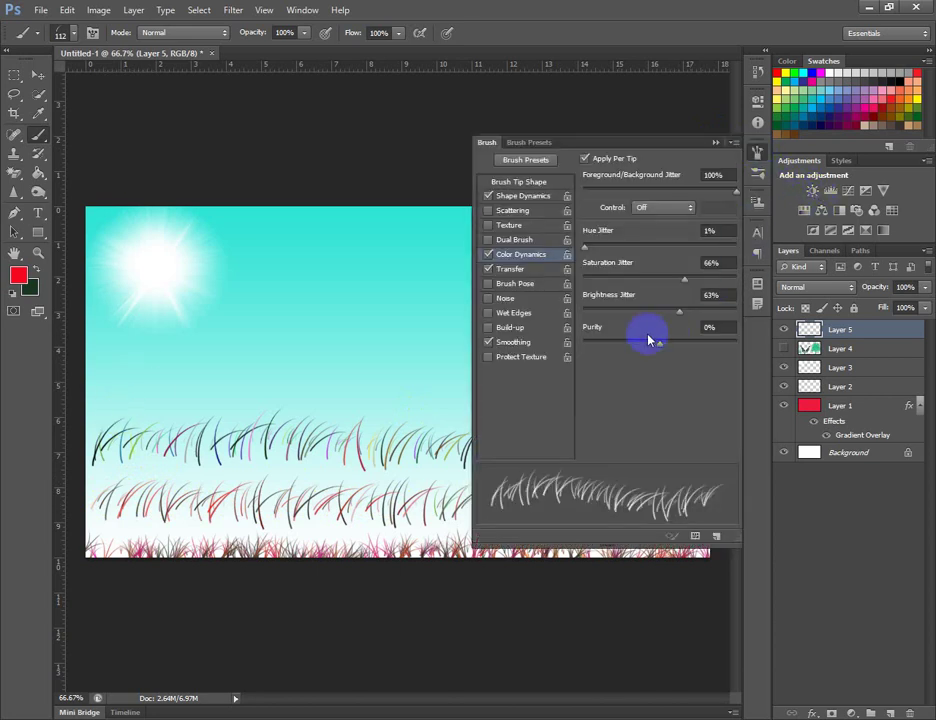
pyautogui.moveTo(684, 282); pyautogui.dragTo(603, 282)
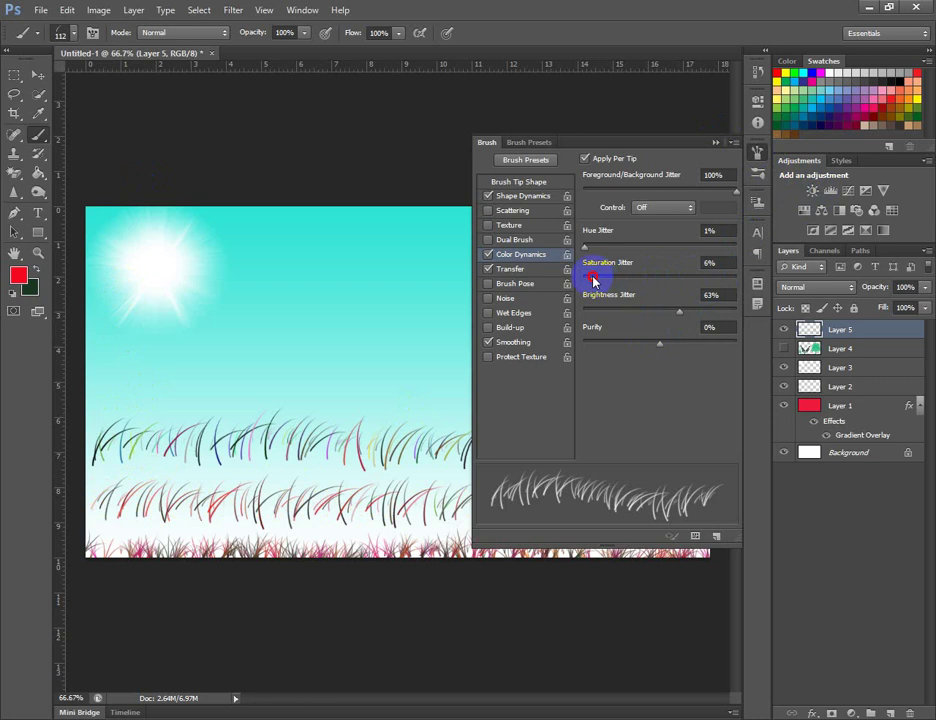
pyautogui.moveTo(677, 314); pyautogui.dragTo(614, 312)
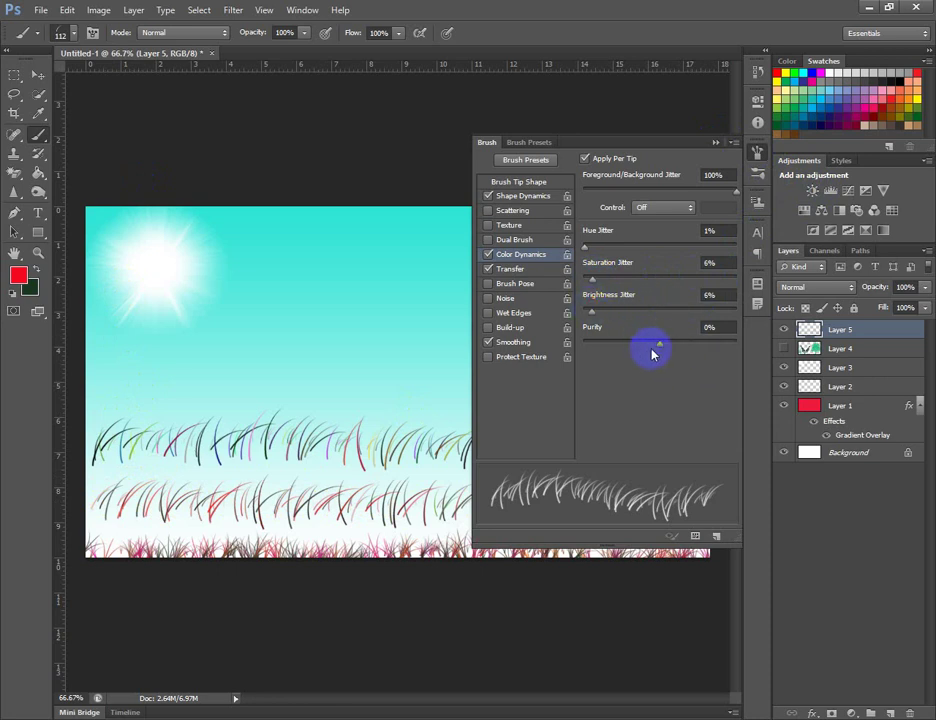
pyautogui.click(713, 146)
pyautogui.moveTo(118, 377); pyautogui.dragTo(348, 383)
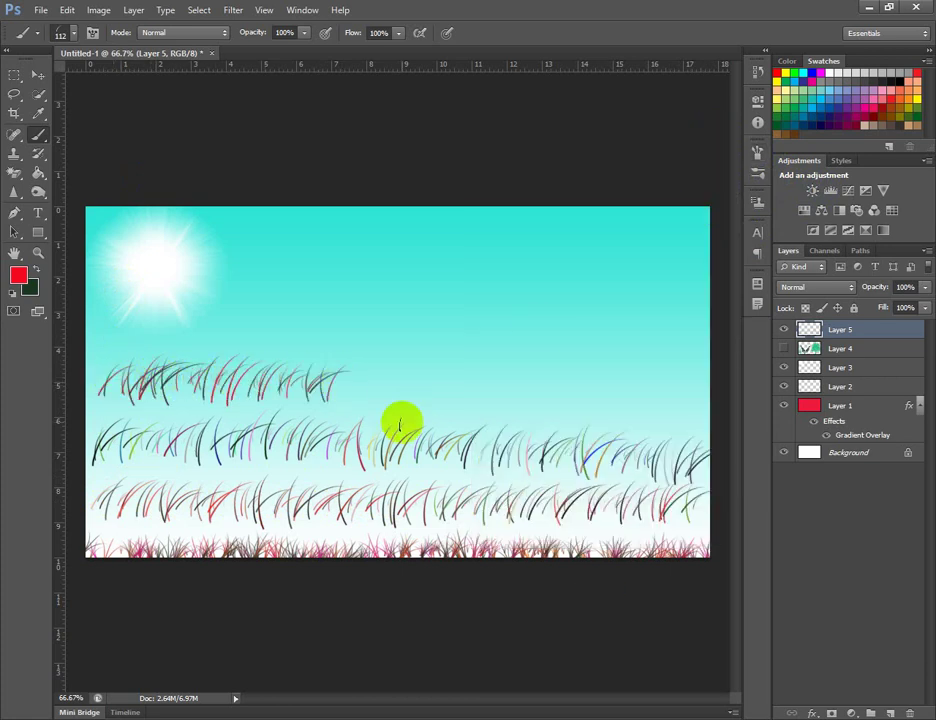
# Reduce Foreground/Background Jitter to 8% and paint dense rows of blades just below the sun, across to the opposite canvas edge
pyautogui.click(758, 153)
pyautogui.moveTo(715, 188); pyautogui.dragTo(596, 191)
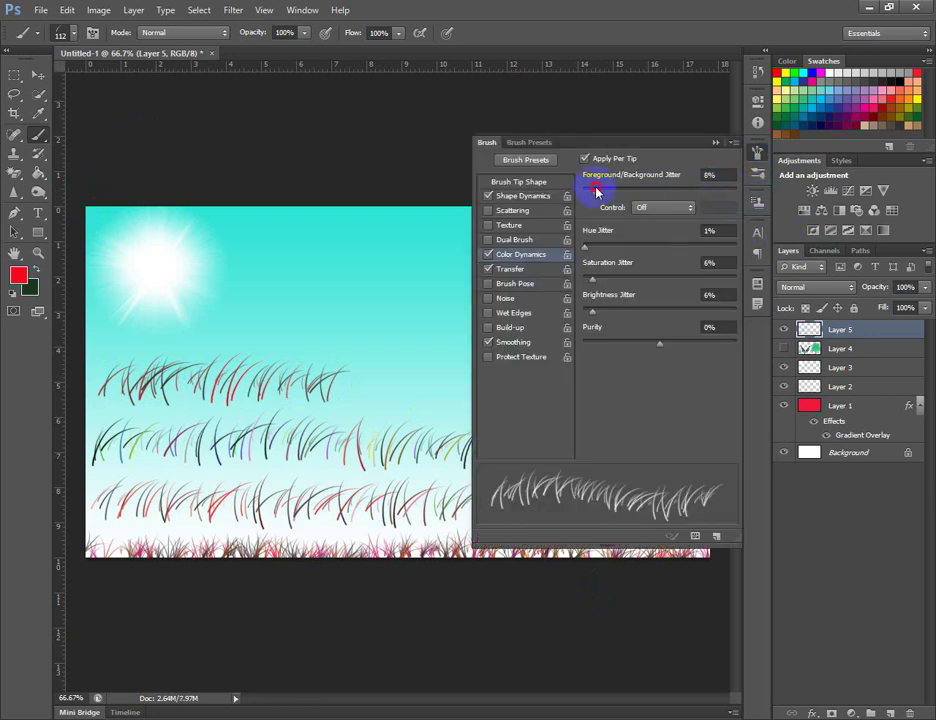
pyautogui.click(714, 142)
pyautogui.moveTo(153, 345)
pyautogui.mouseDown()
pyautogui.moveTo(215, 324)
pyautogui.moveTo(451, 328)
pyautogui.moveTo(702, 351)
pyautogui.moveTo(412, 362)
pyautogui.moveTo(309, 336)
pyautogui.moveTo(184, 328)
pyautogui.moveTo(224, 351)
pyautogui.moveTo(240, 340)
pyautogui.mouseUp()
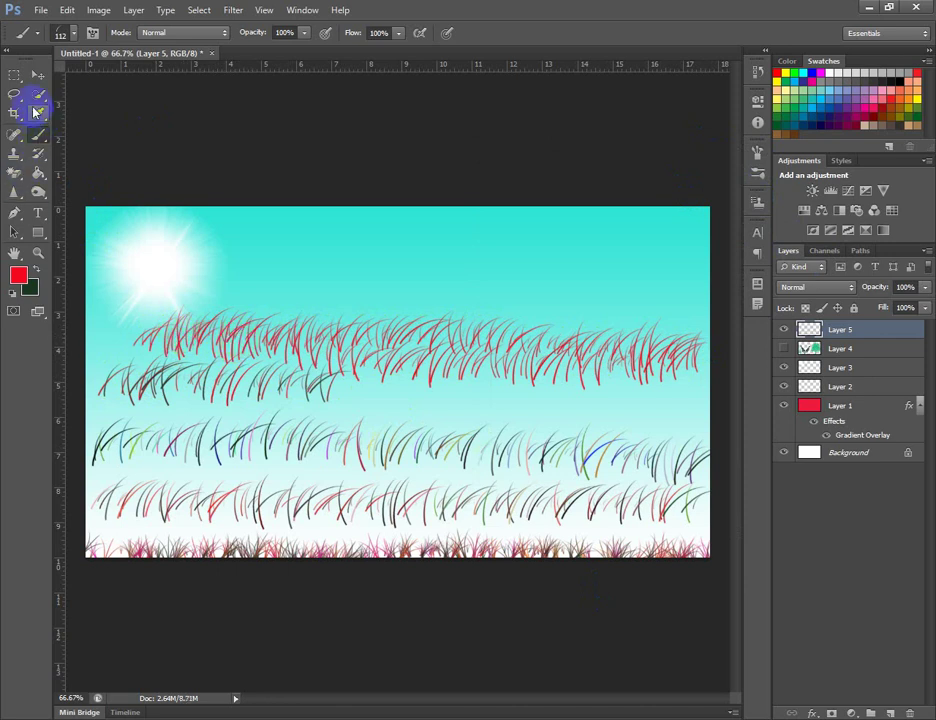
# Reduce Foreground/Background Jitter to 3% and paint one row of blades beside the sun and another just above the multicolored row
pyautogui.click(757, 152)
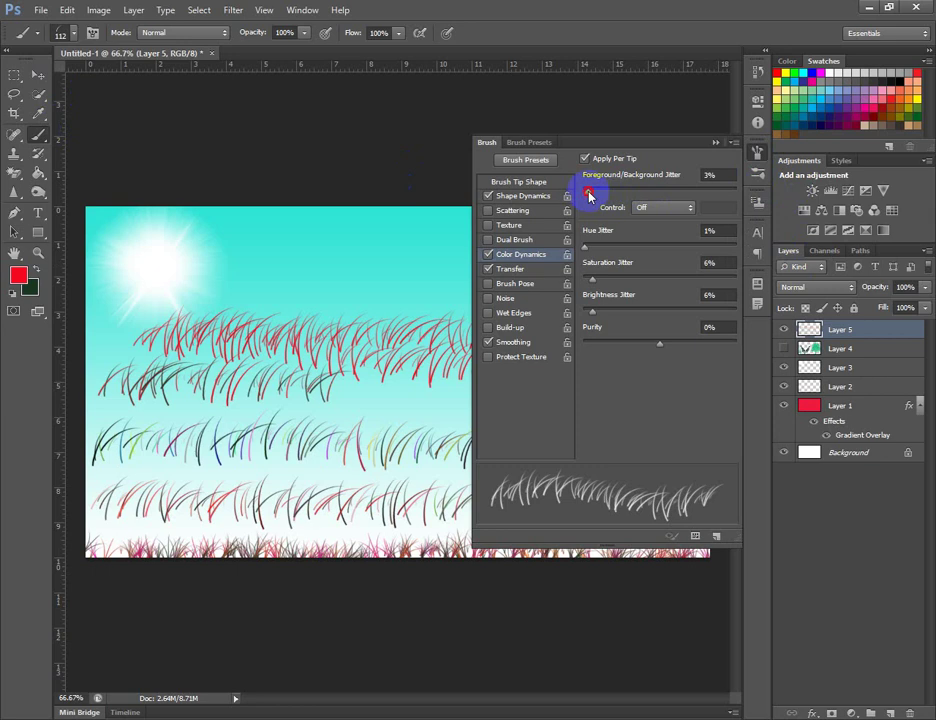
pyautogui.click(716, 143)
pyautogui.moveTo(245, 277)
pyautogui.mouseDown()
pyautogui.moveTo(495, 275)
pyautogui.moveTo(679, 299)
pyautogui.mouseUp()
pyautogui.moveTo(685, 404); pyautogui.dragTo(556, 411)
pyautogui.moveTo(509, 412)
pyautogui.mouseDown()
pyautogui.moveTo(372, 405)
pyautogui.moveTo(389, 427)
pyautogui.mouseUp()
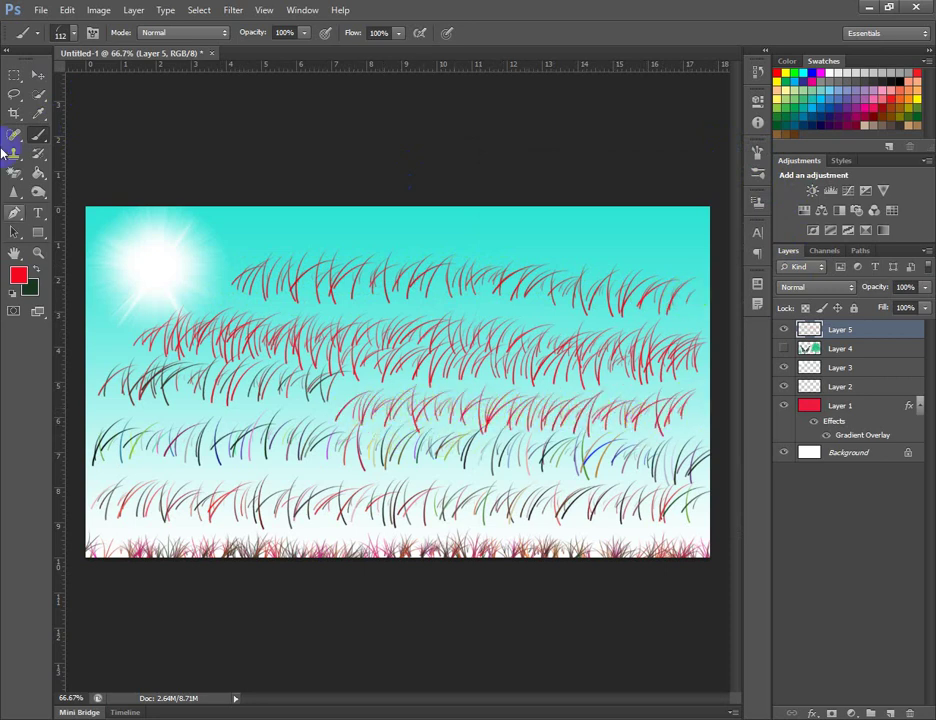
# Set Foreground/Background Jitter to 39%, Hue Jitter to 11%, Saturation and Brightness Jitter to 16%, and paint more blade rows, including just above the existing grass
pyautogui.click(758, 161)
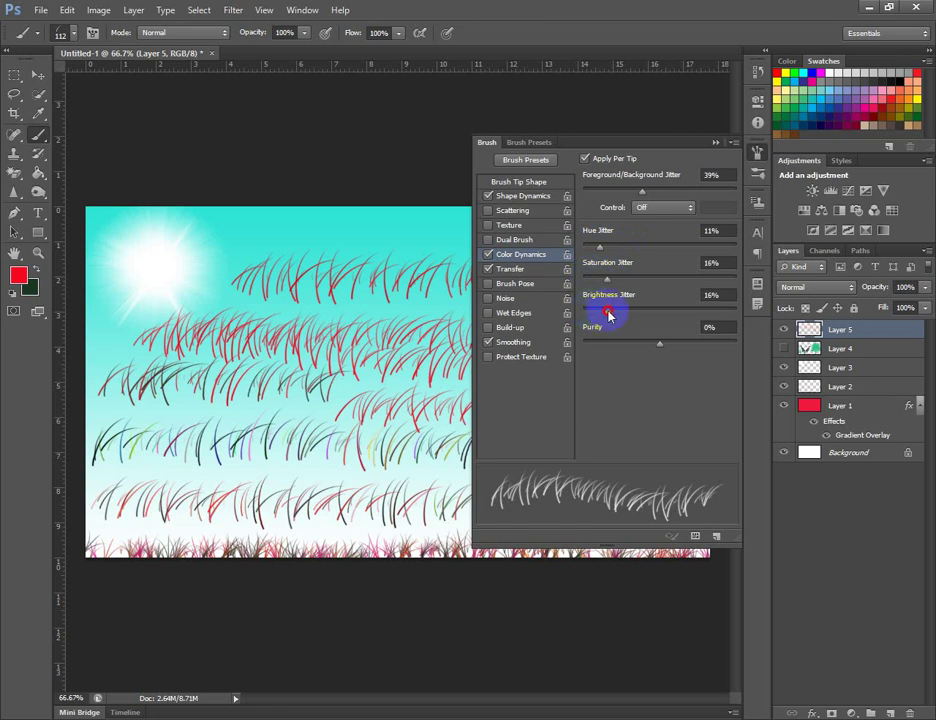
pyautogui.click(715, 143)
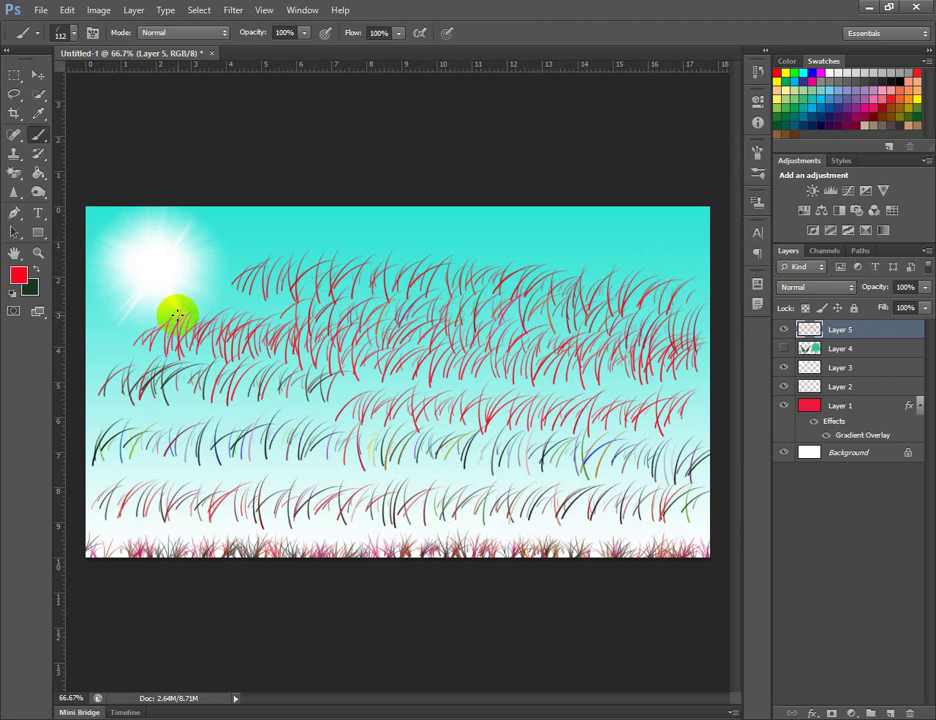
pyautogui.click(20, 280)
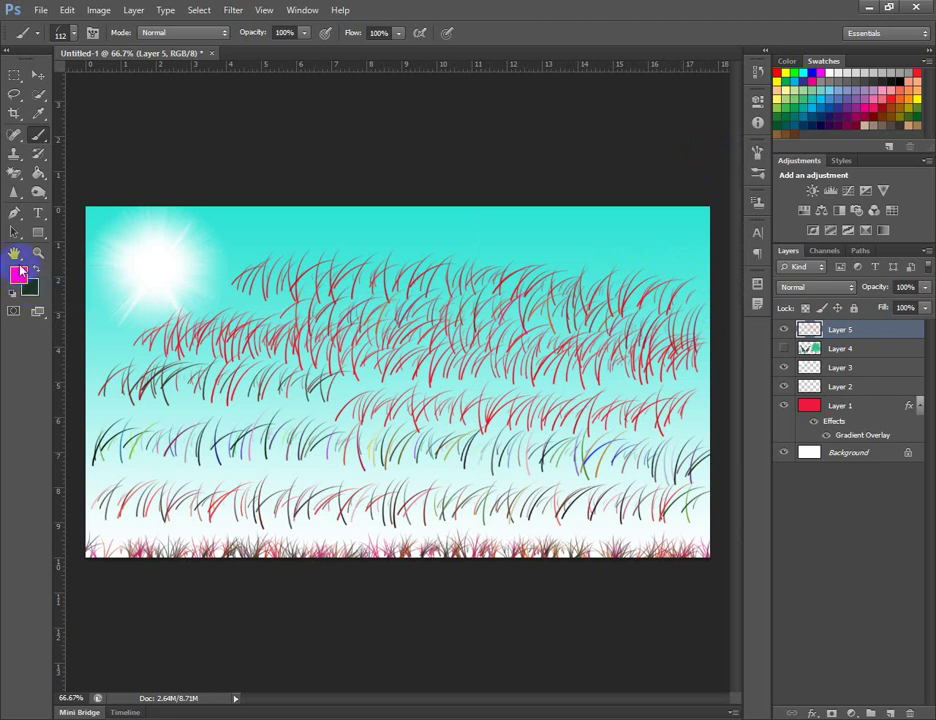
pyautogui.moveTo(184, 474)
pyautogui.mouseDown()
pyautogui.moveTo(418, 473)
pyautogui.moveTo(648, 493)
pyautogui.mouseUp()
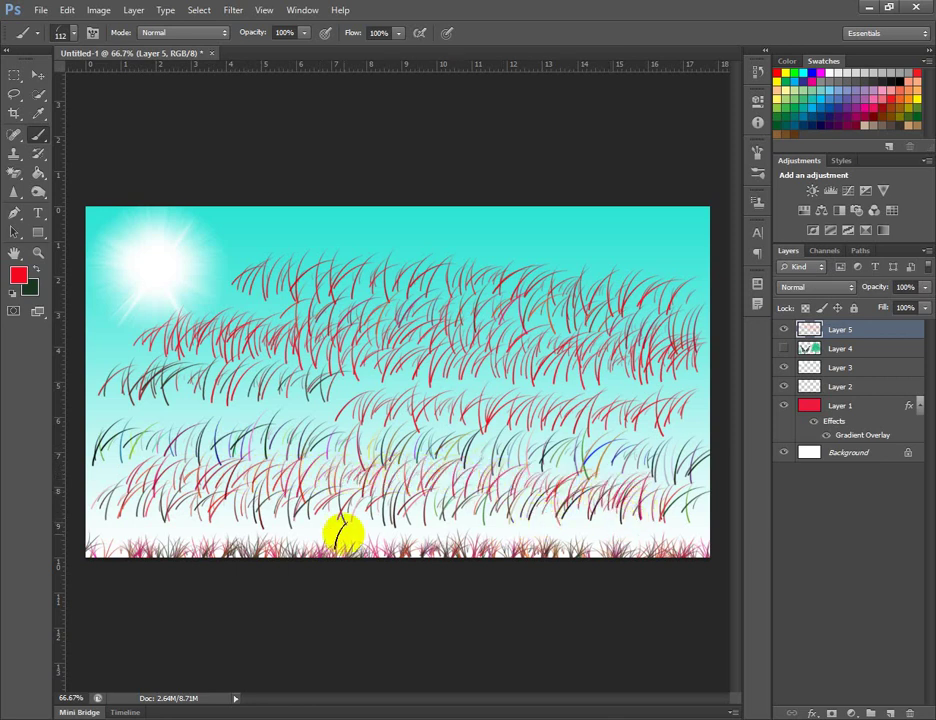
pyautogui.moveTo(203, 528)
pyautogui.mouseDown()
pyautogui.moveTo(407, 522)
pyautogui.moveTo(518, 532)
pyautogui.moveTo(543, 522)
pyautogui.mouseUp()
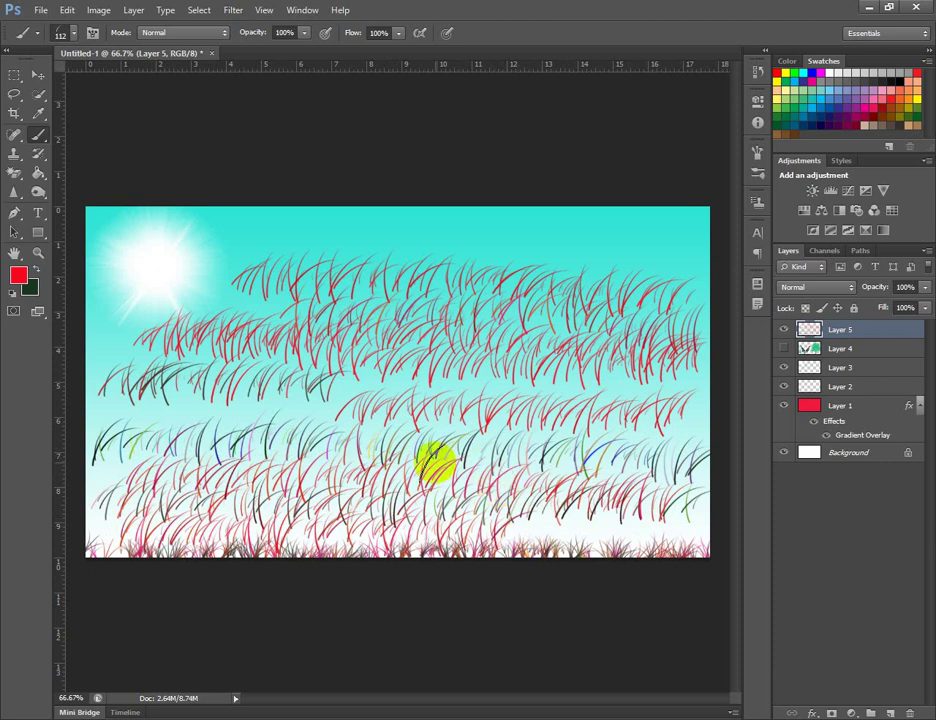
# Set the brush's Foreground/Background Jitter to 33% and Brightness Jitter to 13% in Color Dynamics
pyautogui.click(36, 292)
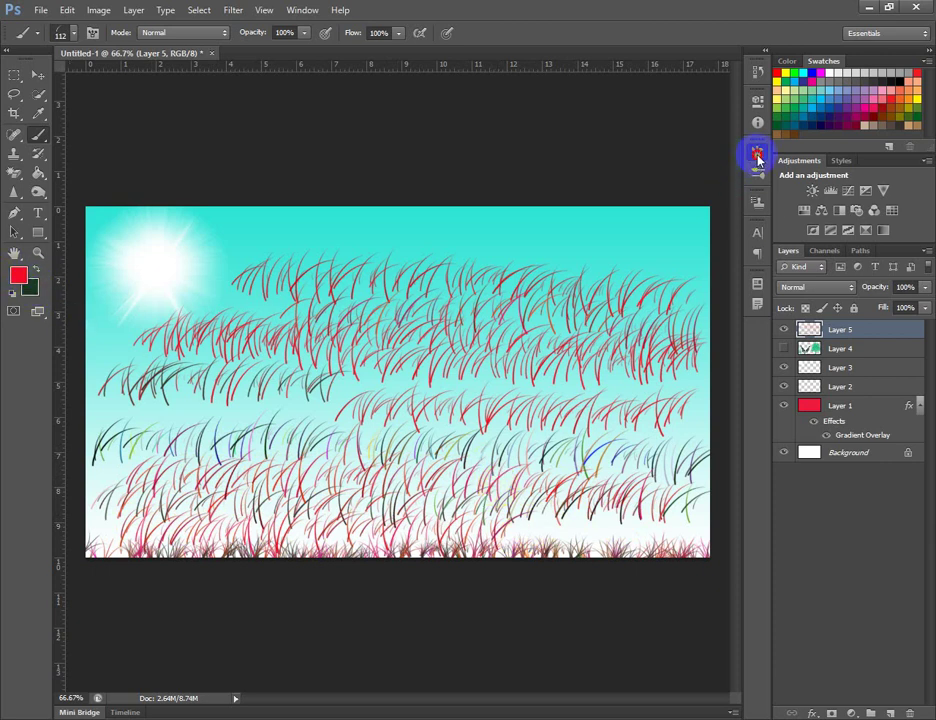
pyautogui.click(758, 156)
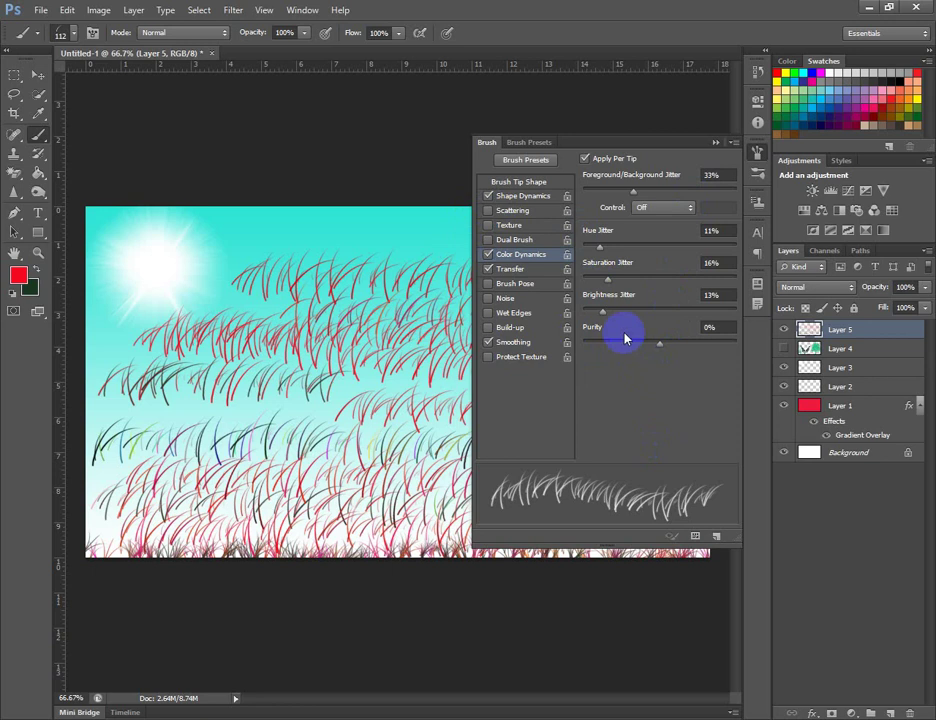
# Try a 100% Minimum Diameter in the brush's Shape Dynamics, and settle on 2%
pyautogui.click(538, 200)
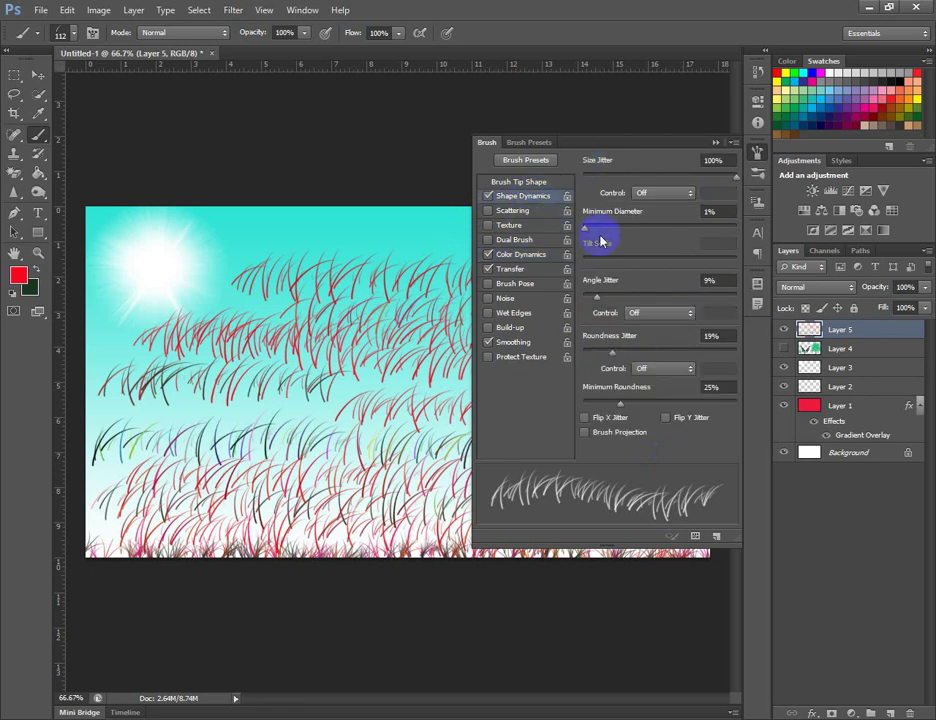
pyautogui.moveTo(584, 230); pyautogui.dragTo(738, 230)
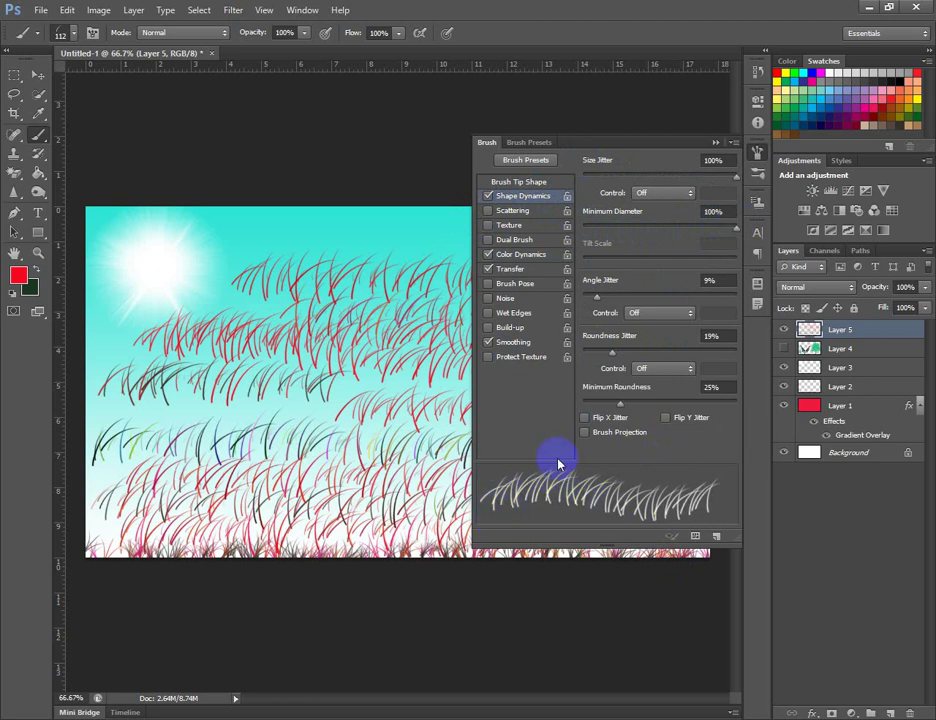
pyautogui.moveTo(736, 230); pyautogui.dragTo(589, 227)
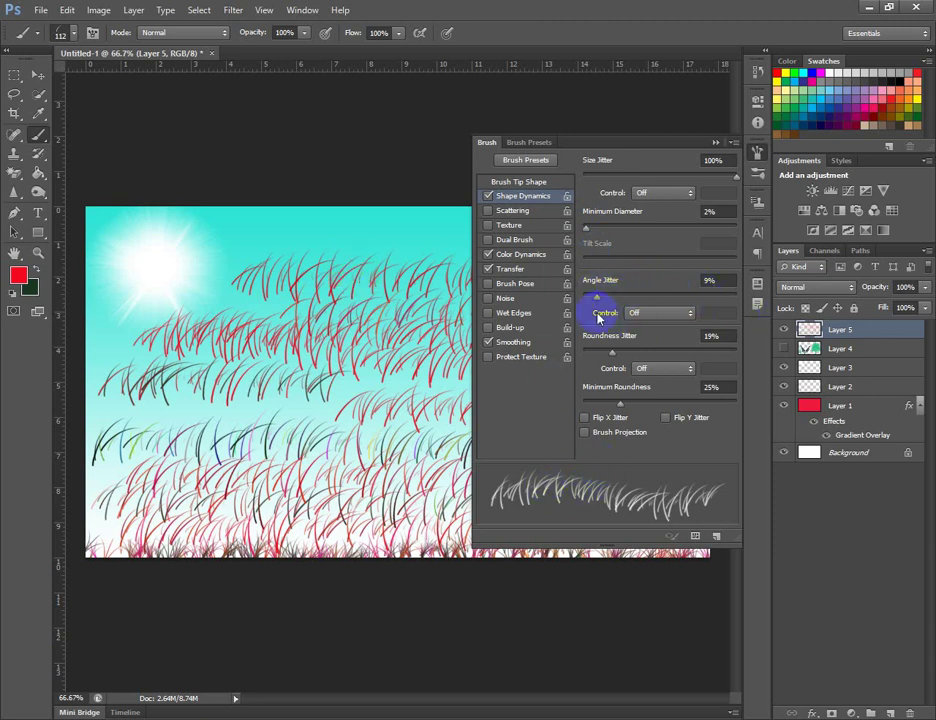
# Set Angle Jitter to 44% and Roundness Jitter to 91%, painting test strokes in the sky after each change
pyautogui.moveTo(597, 300); pyautogui.dragTo(650, 300)
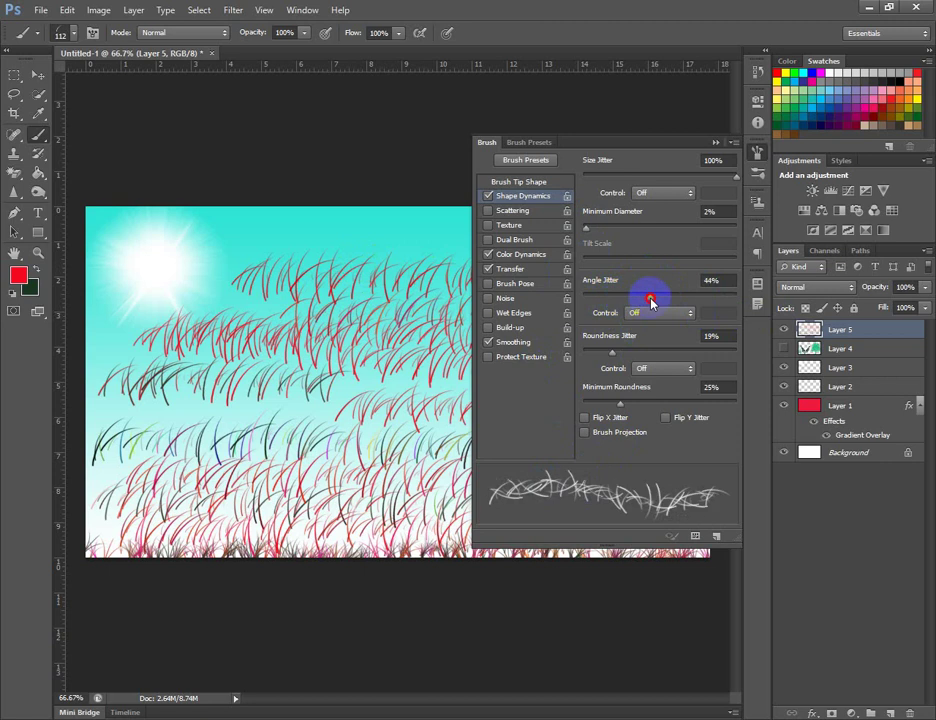
pyautogui.moveTo(365, 372)
pyautogui.mouseDown()
pyautogui.moveTo(442, 401)
pyautogui.moveTo(253, 297)
pyautogui.moveTo(225, 258)
pyautogui.moveTo(283, 231)
pyautogui.moveTo(387, 216)
pyautogui.moveTo(418, 230)
pyautogui.moveTo(384, 247)
pyautogui.moveTo(313, 243)
pyautogui.moveTo(405, 227)
pyautogui.moveTo(408, 246)
pyautogui.moveTo(343, 258)
pyautogui.moveTo(380, 240)
pyautogui.mouseUp()
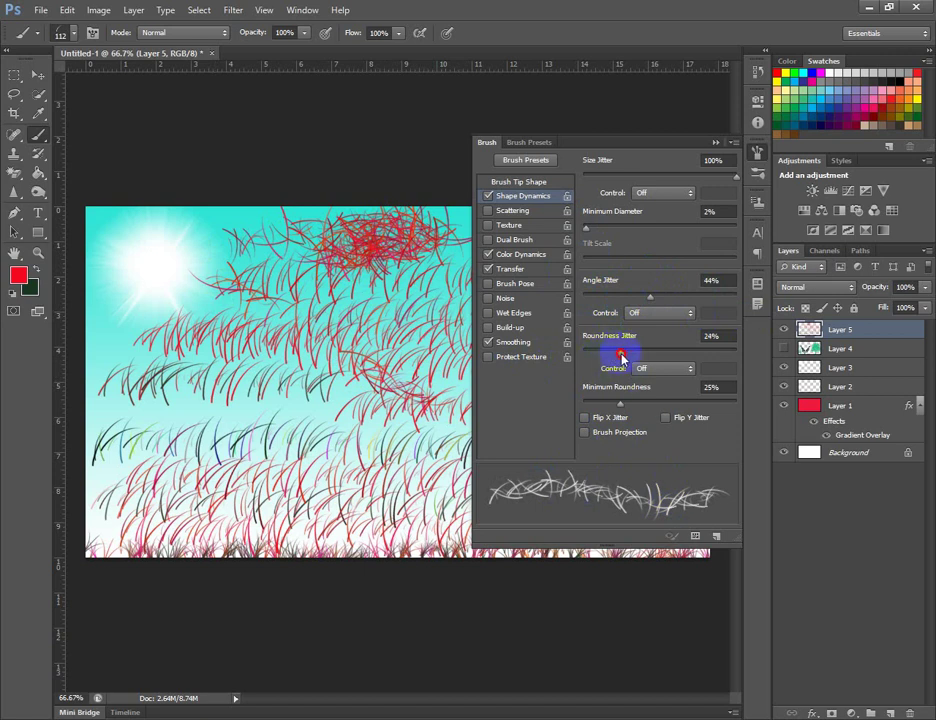
pyautogui.moveTo(679, 355)
pyautogui.mouseDown()
pyautogui.moveTo(747, 361)
pyautogui.moveTo(719, 359)
pyautogui.mouseUp()
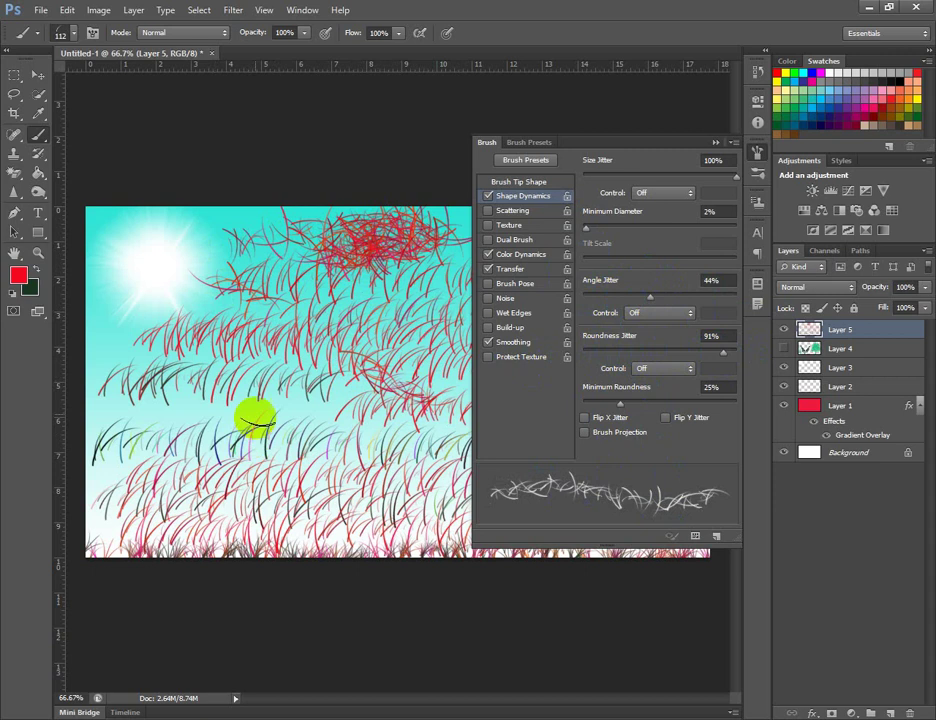
pyautogui.moveTo(296, 409)
pyautogui.mouseDown()
pyautogui.moveTo(341, 413)
pyautogui.moveTo(292, 411)
pyautogui.mouseUp()
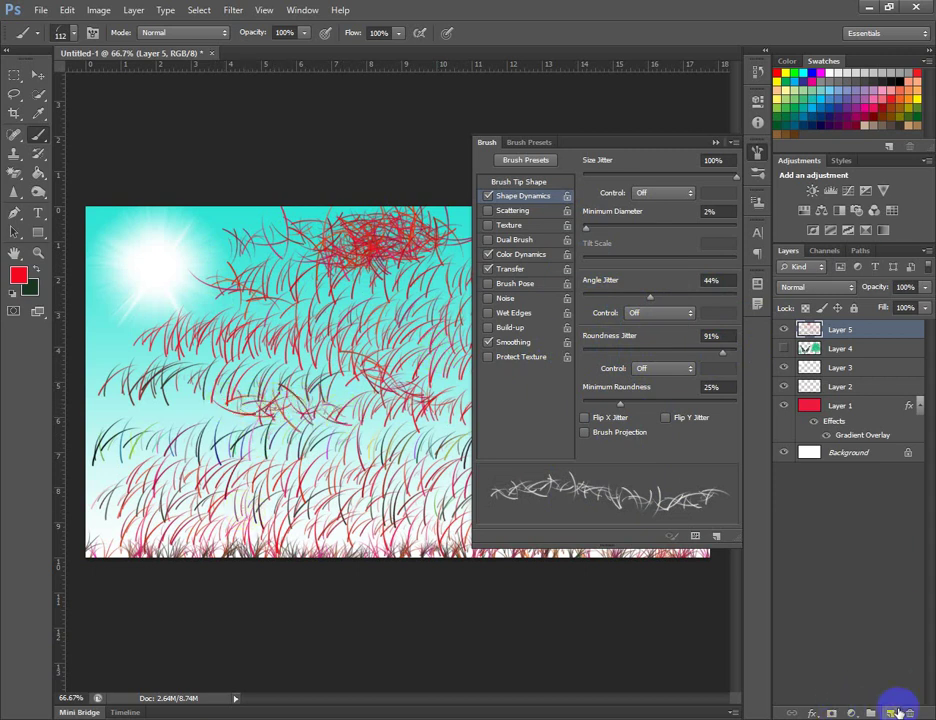
# Create a new layer, hide Layer 5, and paint a single strand of crossing blades across the lower sky
pyautogui.click(890, 712)
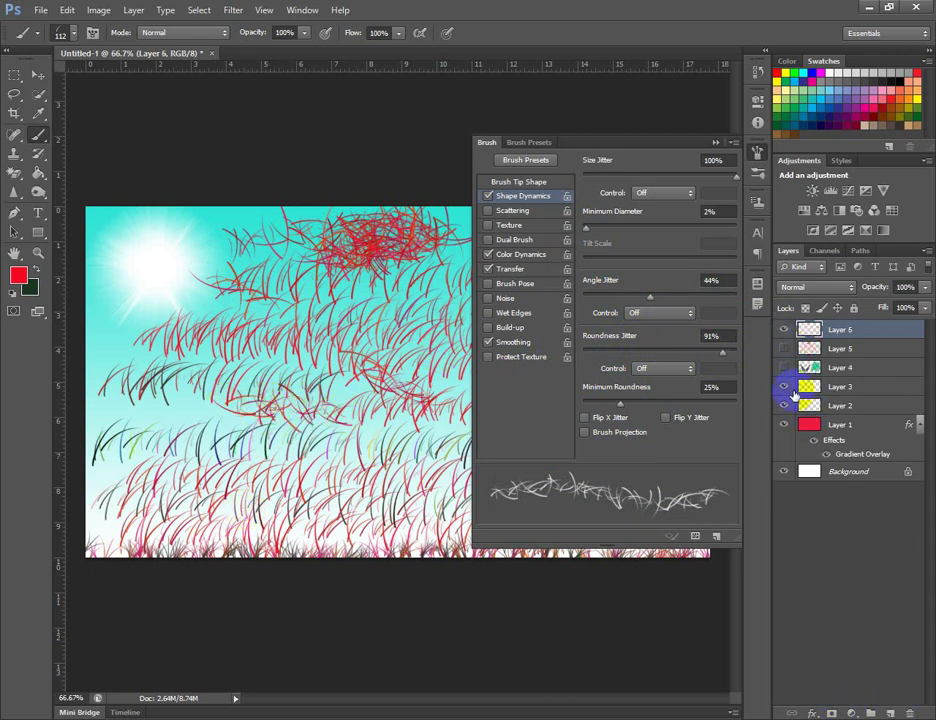
pyautogui.moveTo(785, 348); pyautogui.dragTo(785, 367)
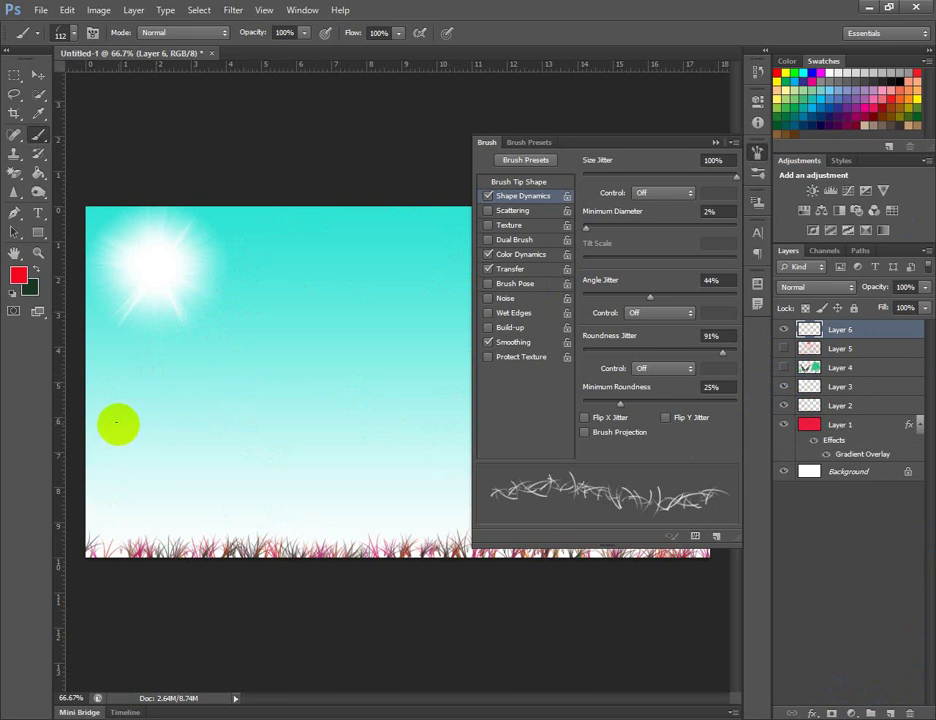
pyautogui.moveTo(100, 410); pyautogui.dragTo(468, 453)
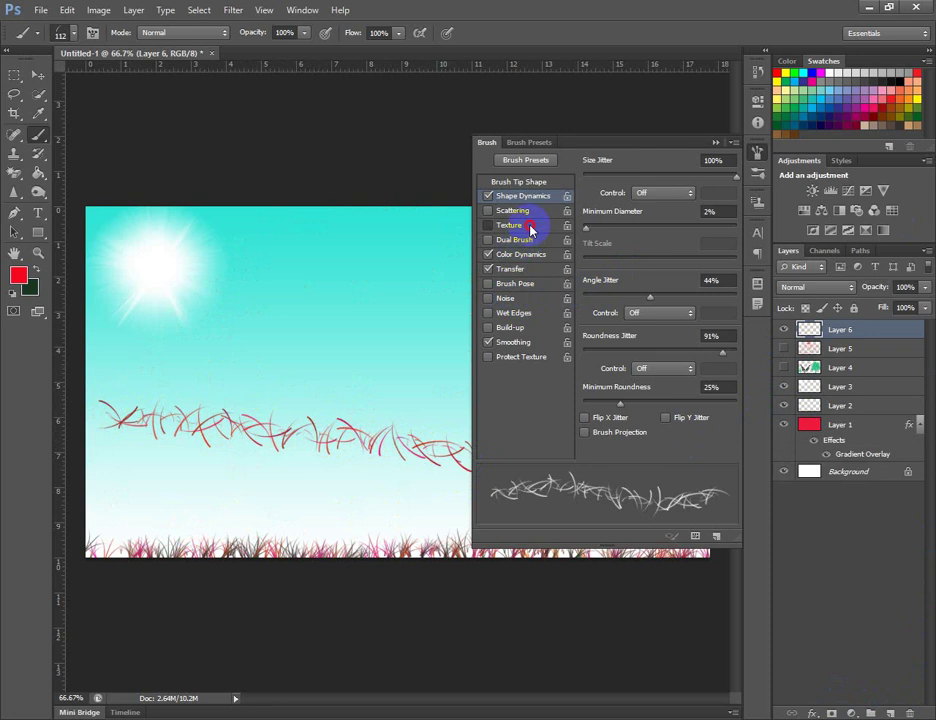
# Enable Texture for the brush with the fine gray speckled pattern and paint a dense band of blades above the strand
pyautogui.click(489, 225)
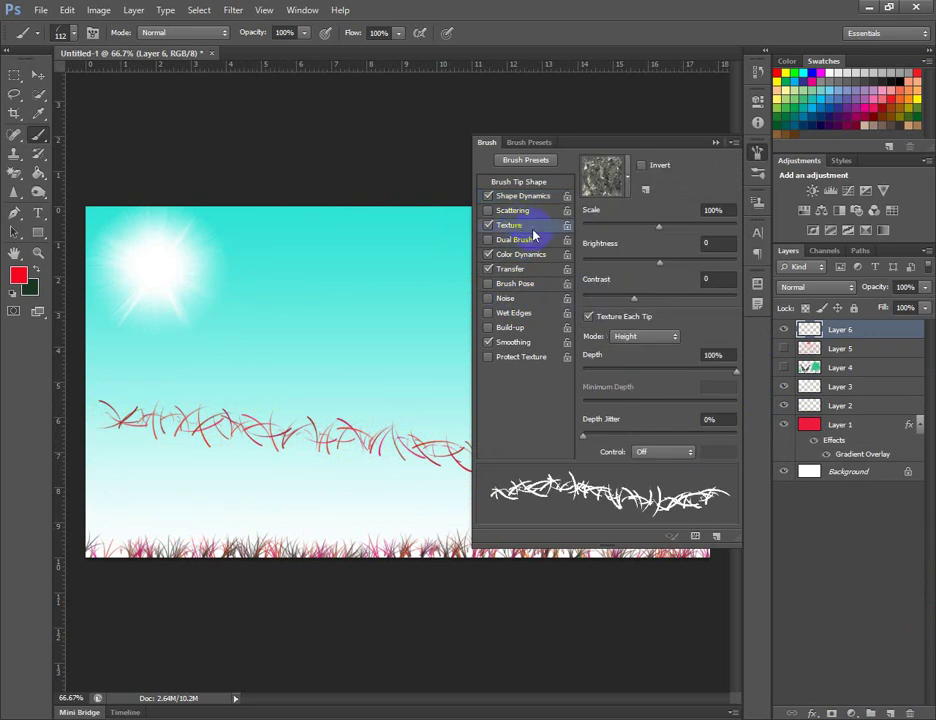
pyautogui.click(630, 178)
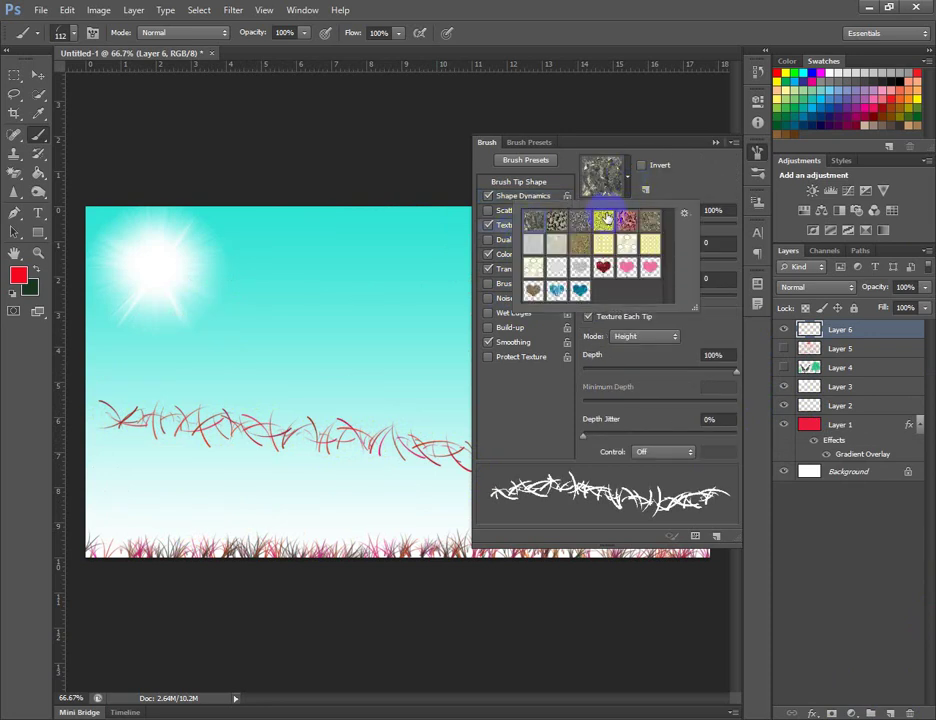
pyautogui.click(628, 178)
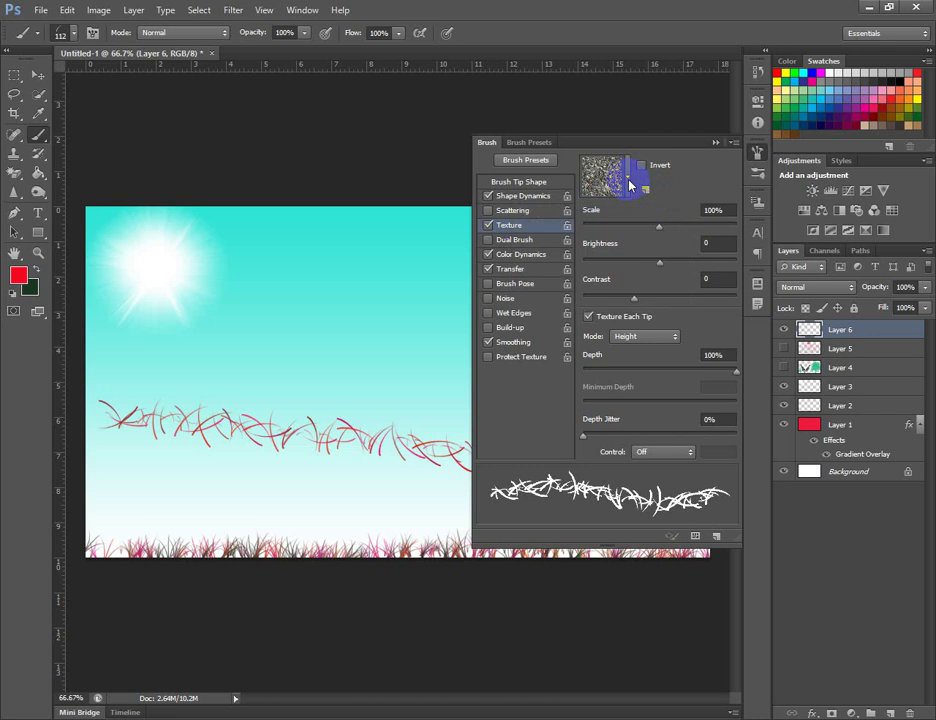
pyautogui.moveTo(185, 345)
pyautogui.mouseDown()
pyautogui.moveTo(261, 338)
pyautogui.moveTo(408, 362)
pyautogui.moveTo(246, 370)
pyautogui.moveTo(368, 376)
pyautogui.moveTo(366, 359)
pyautogui.moveTo(380, 360)
pyautogui.mouseUp()
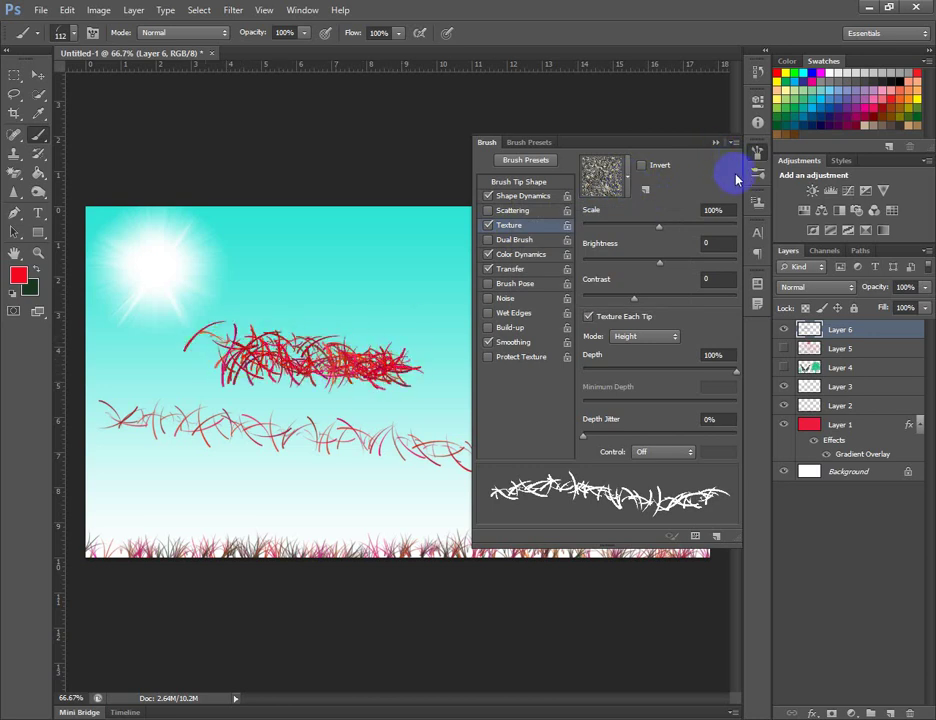
# Examine the textured blades up close and compare them with the untextured strand below
pyautogui.click(715, 143)
pyautogui.scroll(8, 313, 340)
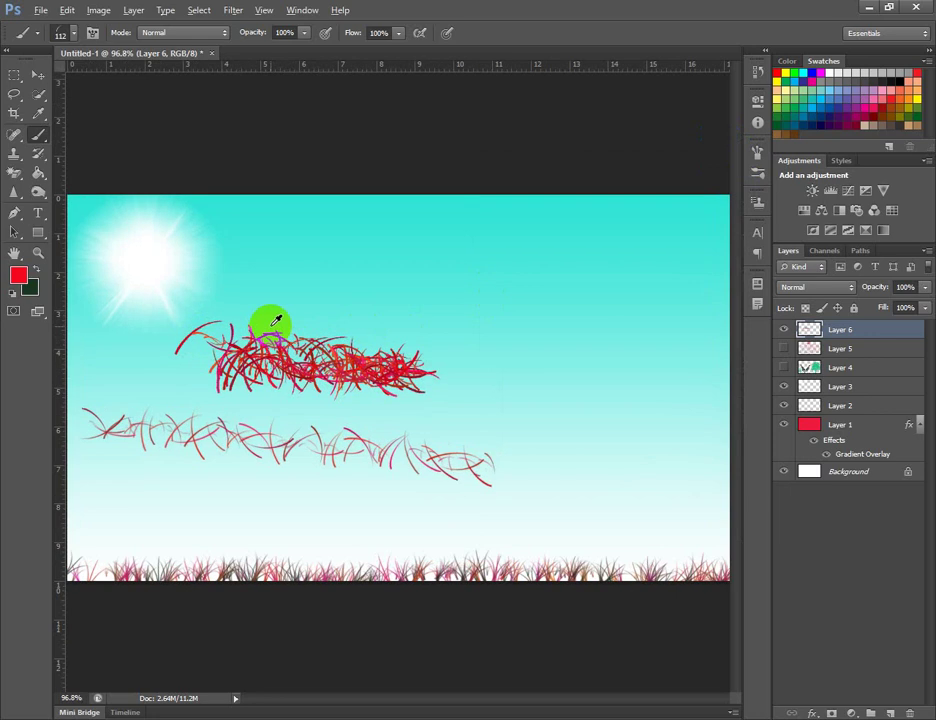
pyautogui.scroll(3, 410, 418)
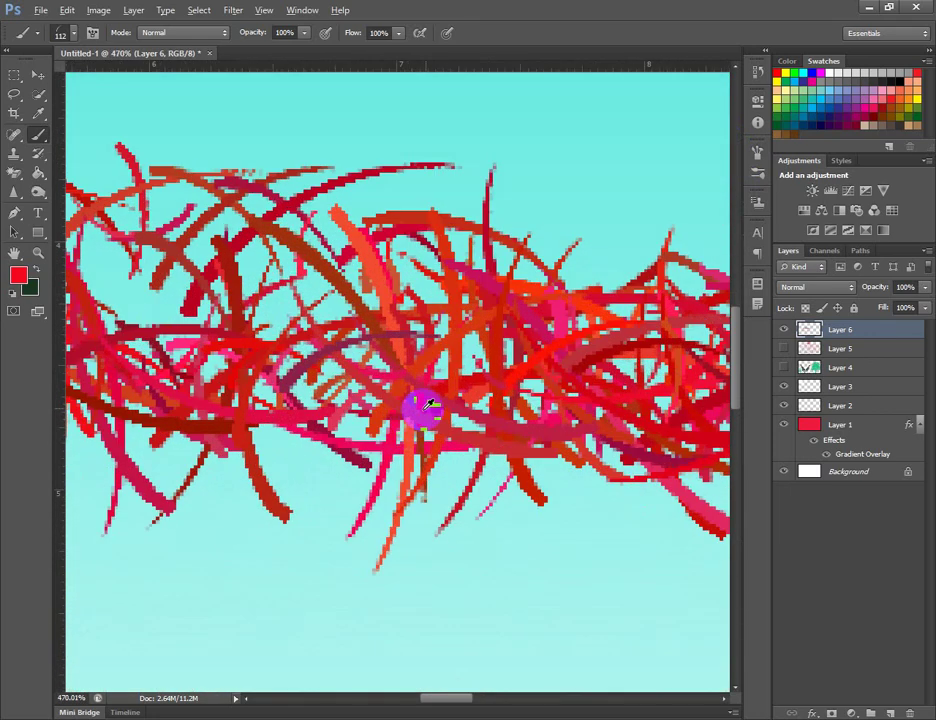
pyautogui.scroll(-5, 387, 261)
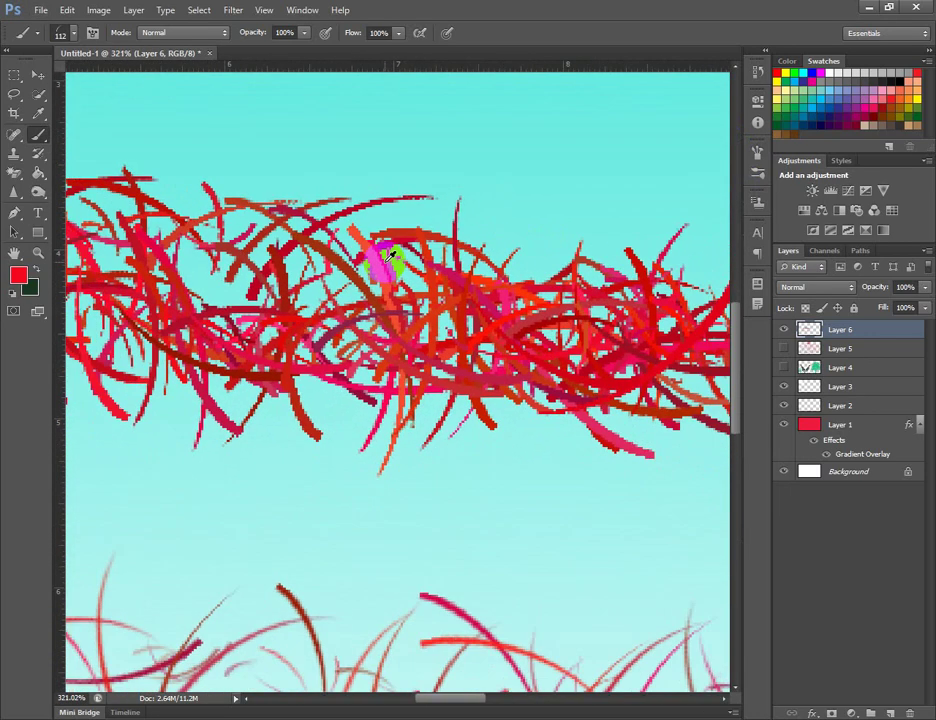
pyautogui.scroll(5, 440, 548)
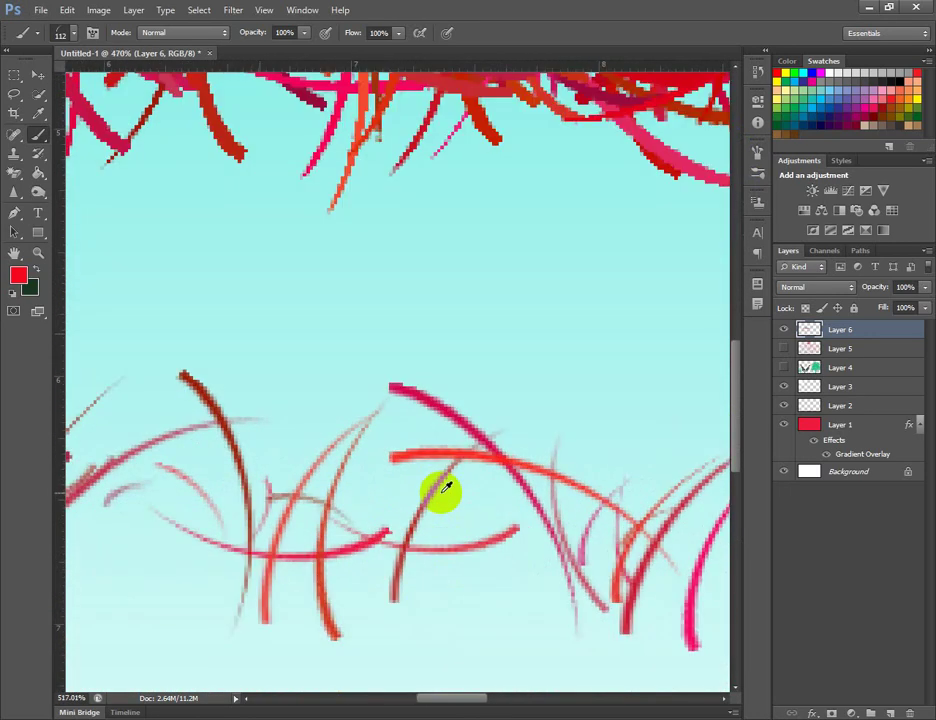
pyautogui.scroll(-2, 468, 420)
pyautogui.scroll(1, 485, 240)
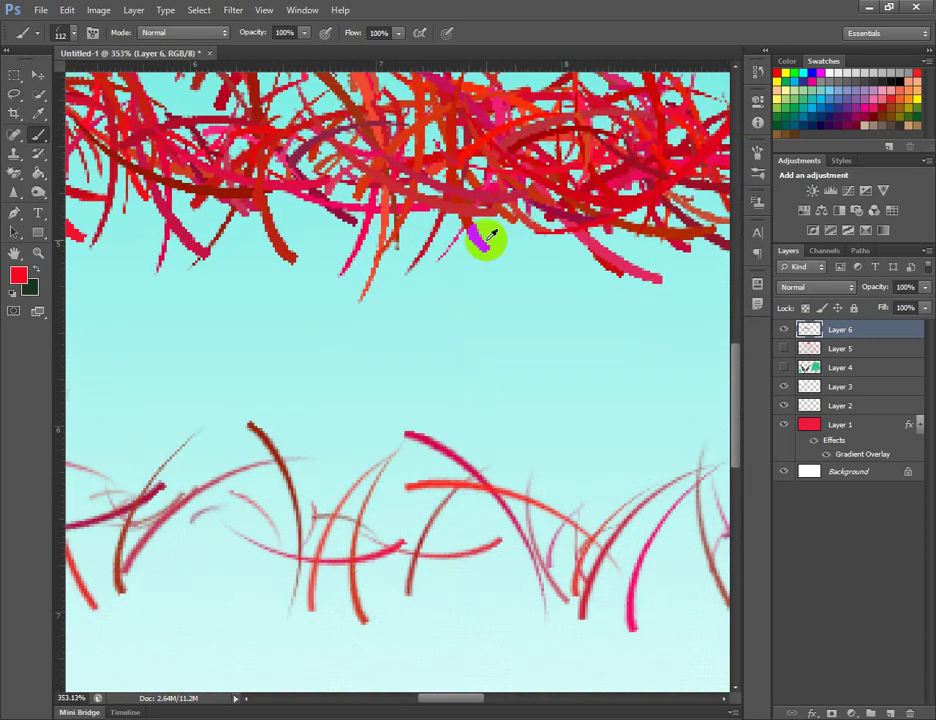
pyautogui.moveTo(425, 168)
pyautogui.mouseDown()
pyautogui.moveTo(418, 161)
pyautogui.moveTo(466, 172)
pyautogui.mouseUp()
pyautogui.scroll(-10, 428, 265)
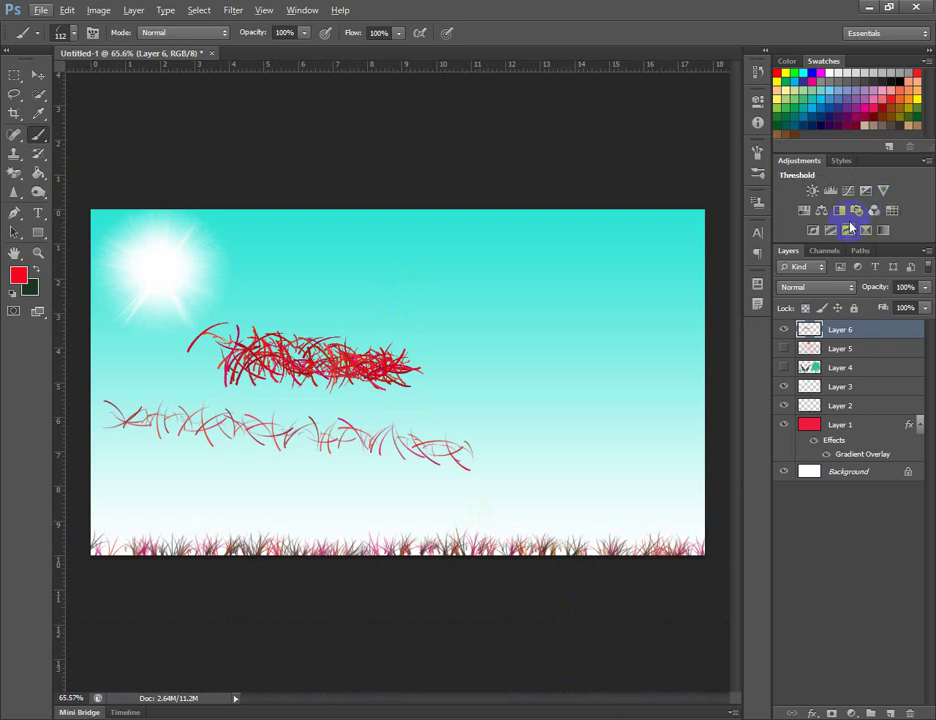
# Change the brush texture to the red stone pattern and paint a winding cluster of blades on the side opposite the sun
pyautogui.click(757, 152)
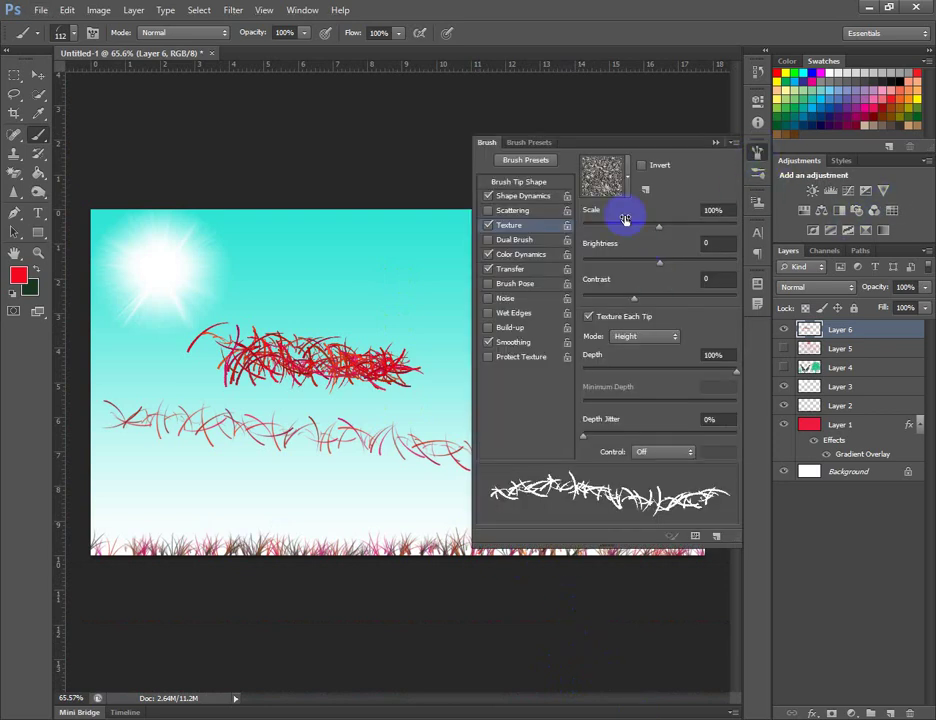
pyautogui.click(630, 178)
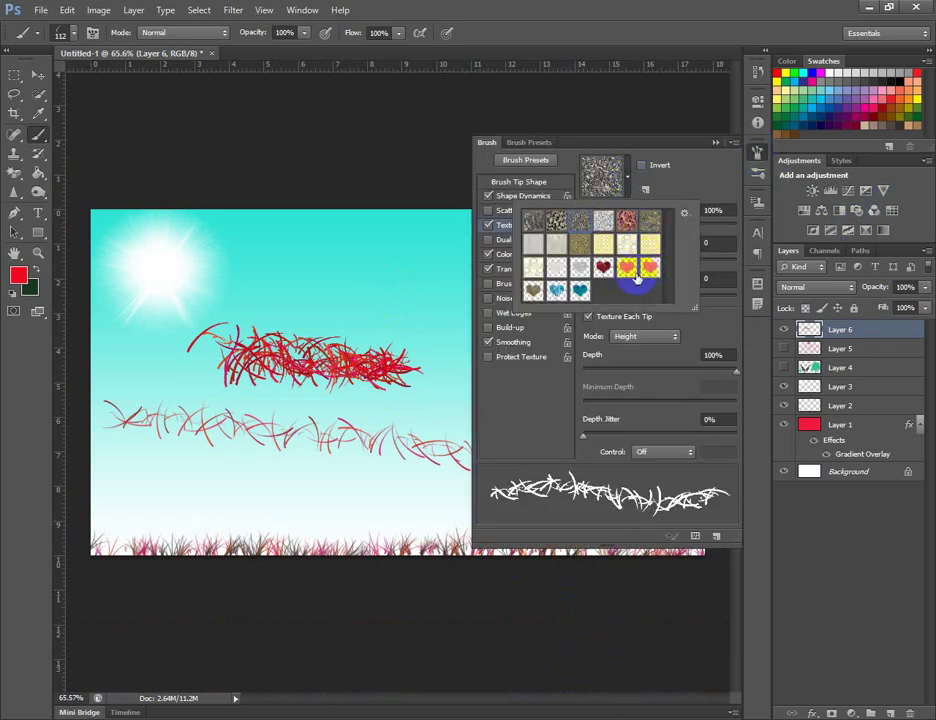
pyautogui.click(628, 221)
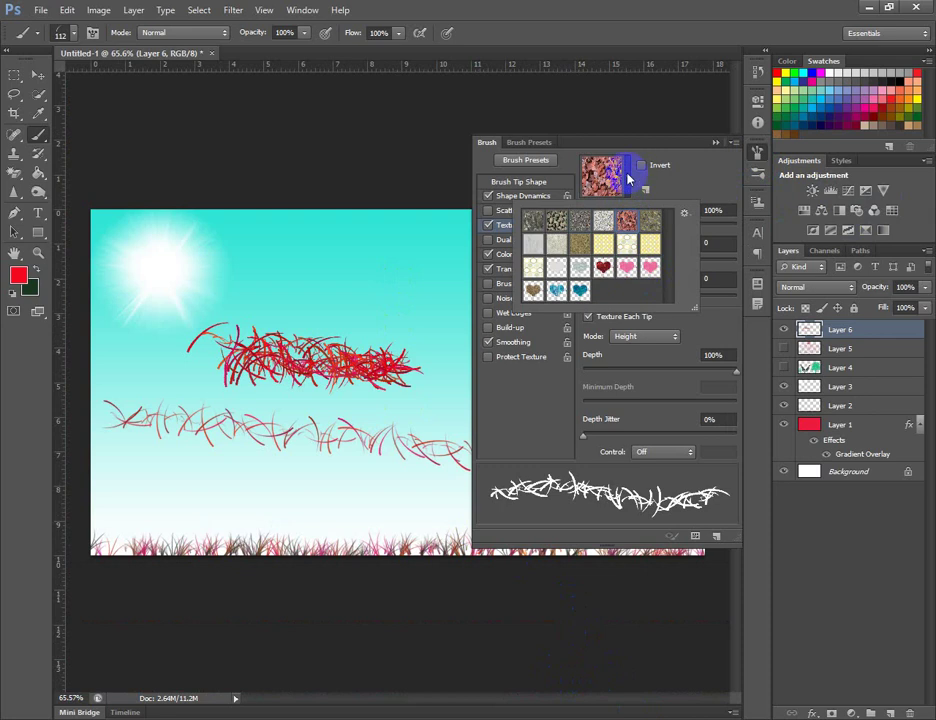
pyautogui.click(628, 178)
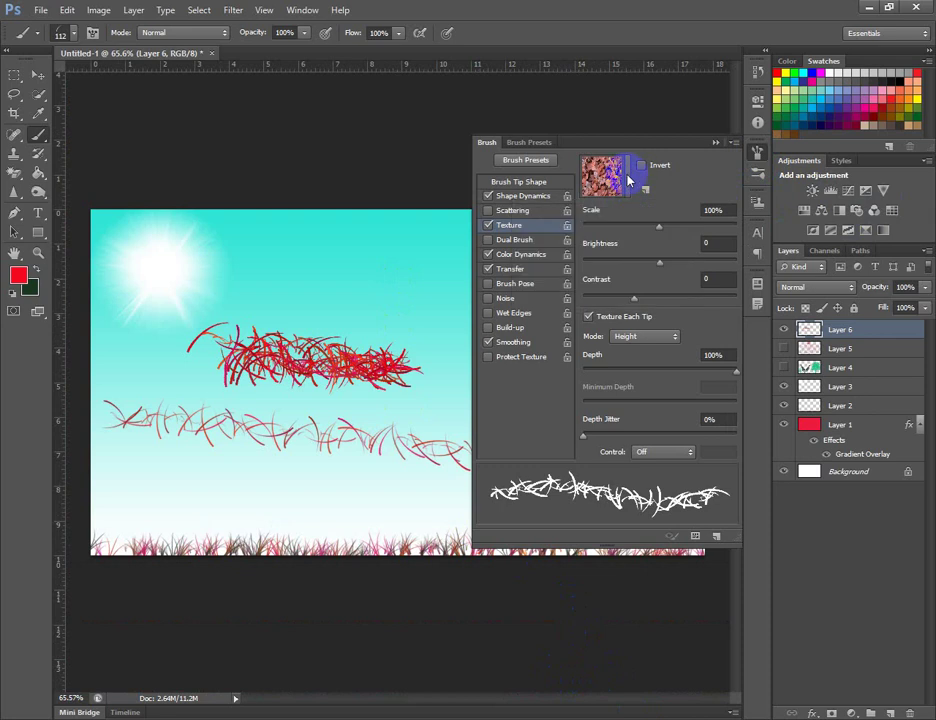
pyautogui.click(716, 146)
pyautogui.moveTo(455, 290)
pyautogui.mouseDown()
pyautogui.moveTo(528, 297)
pyautogui.moveTo(615, 323)
pyautogui.moveTo(621, 336)
pyautogui.moveTo(488, 325)
pyautogui.moveTo(644, 350)
pyautogui.moveTo(515, 343)
pyautogui.moveTo(602, 428)
pyautogui.mouseUp()
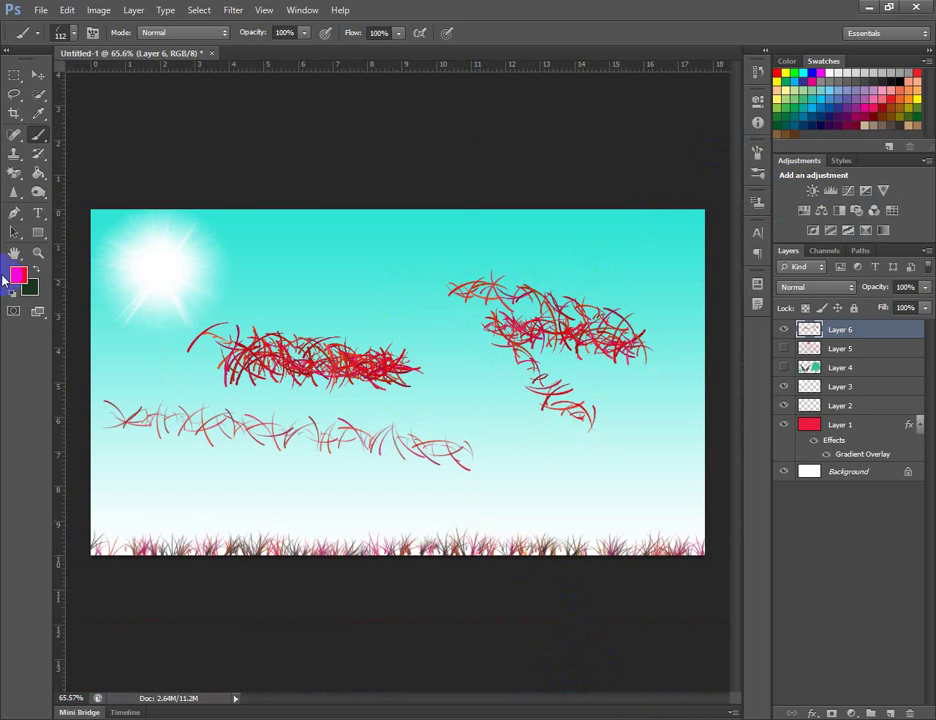
# Swap the foreground and background colors and paint dense dark green blades between the red clusters and the bottom grass
pyautogui.click(45, 286)
pyautogui.click(18, 275)
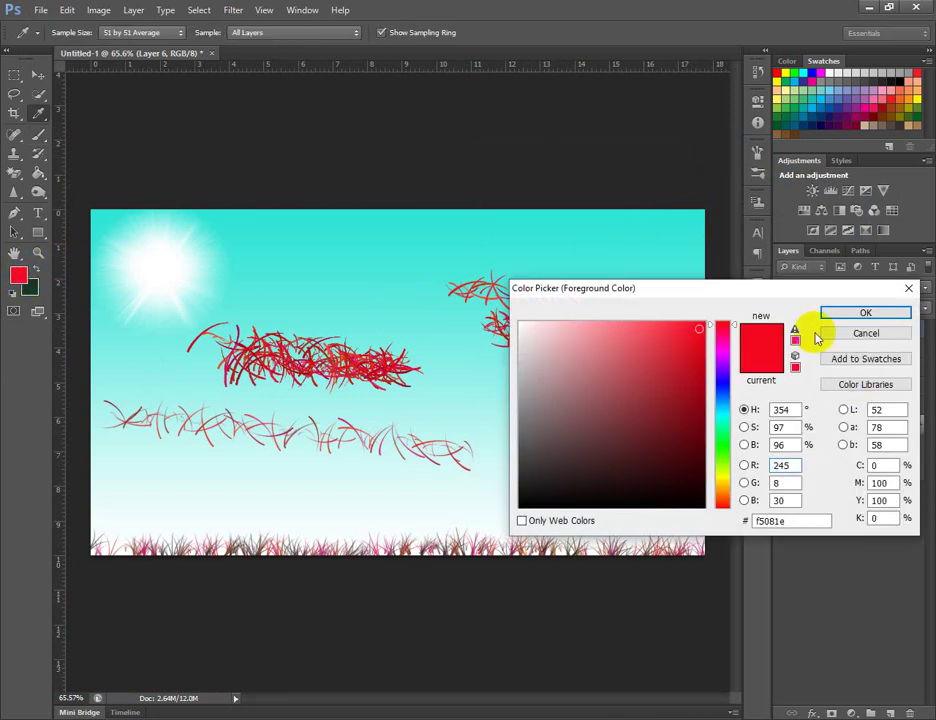
pyautogui.click(904, 290)
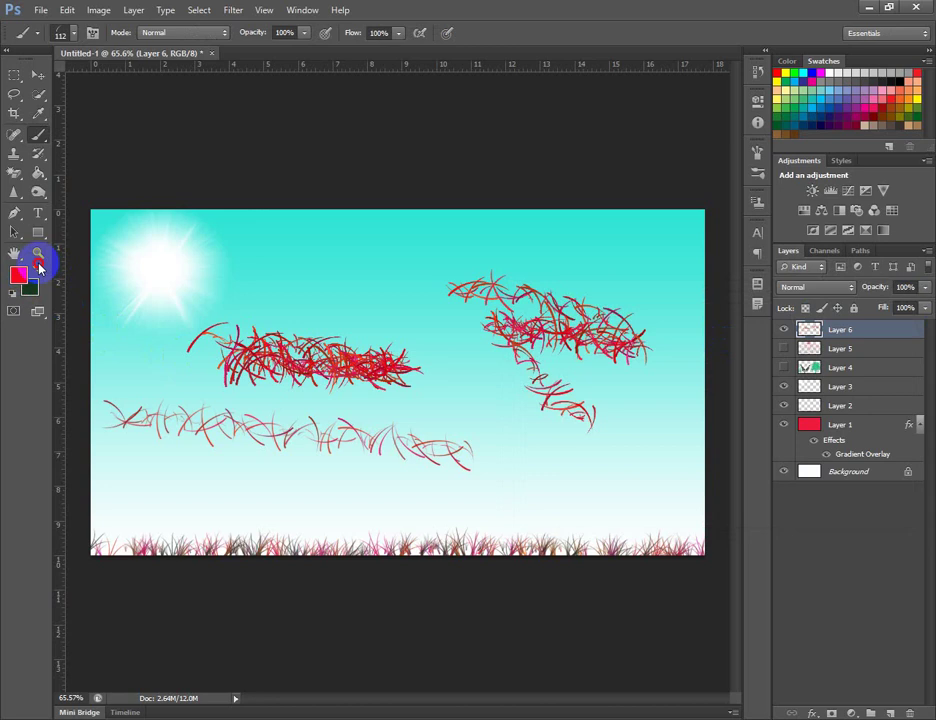
pyautogui.scroll(3, 552, 424)
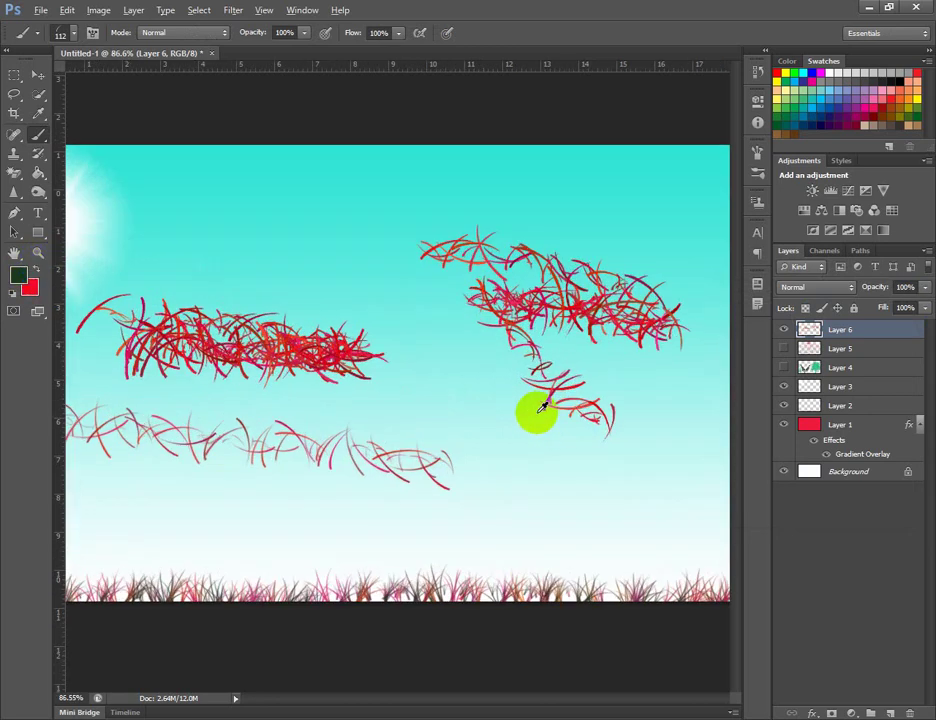
pyautogui.moveTo(340, 395)
pyautogui.mouseDown()
pyautogui.moveTo(423, 390)
pyautogui.moveTo(458, 401)
pyautogui.moveTo(510, 437)
pyautogui.moveTo(360, 385)
pyautogui.moveTo(510, 443)
pyautogui.moveTo(655, 543)
pyautogui.moveTo(506, 528)
pyautogui.moveTo(523, 578)
pyautogui.moveTo(642, 548)
pyautogui.moveTo(451, 550)
pyautogui.moveTo(665, 513)
pyautogui.moveTo(433, 508)
pyautogui.moveTo(580, 520)
pyautogui.moveTo(553, 538)
pyautogui.moveTo(311, 552)
pyautogui.moveTo(420, 576)
pyautogui.moveTo(398, 579)
pyautogui.moveTo(187, 560)
pyautogui.moveTo(448, 585)
pyautogui.moveTo(153, 534)
pyautogui.moveTo(415, 542)
pyautogui.moveTo(208, 526)
pyautogui.moveTo(467, 546)
pyautogui.moveTo(212, 534)
pyautogui.moveTo(535, 556)
pyautogui.moveTo(489, 592)
pyautogui.moveTo(690, 601)
pyautogui.moveTo(556, 600)
pyautogui.moveTo(668, 550)
pyautogui.moveTo(675, 457)
pyautogui.moveTo(584, 426)
pyautogui.moveTo(690, 488)
pyautogui.moveTo(643, 485)
pyautogui.mouseUp()
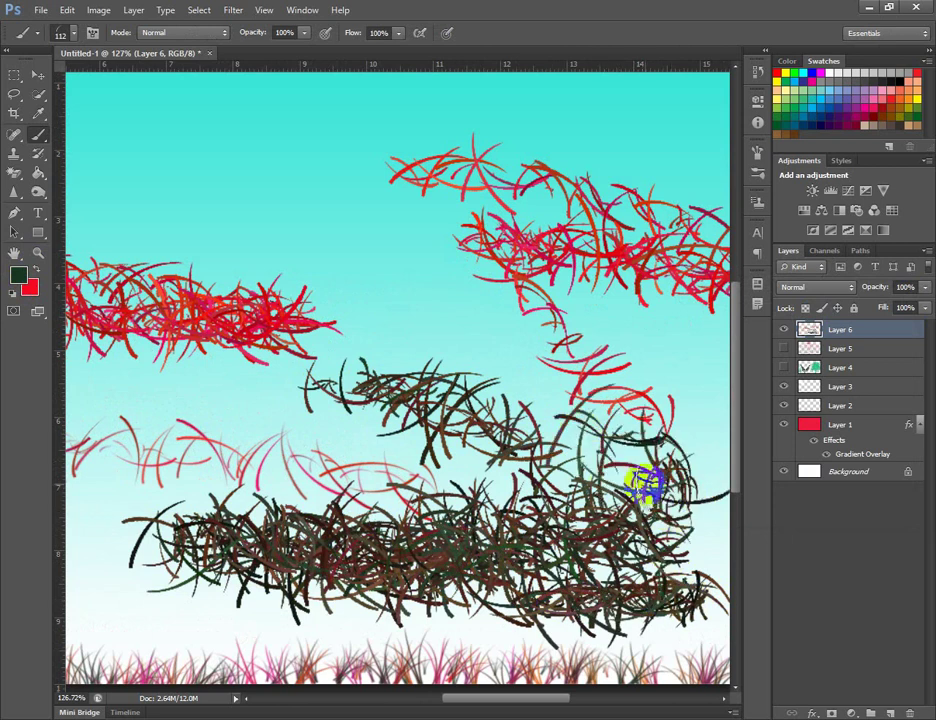
# Select the 55 px hard round brush tip for the Brush tool
pyautogui.click(39, 137)
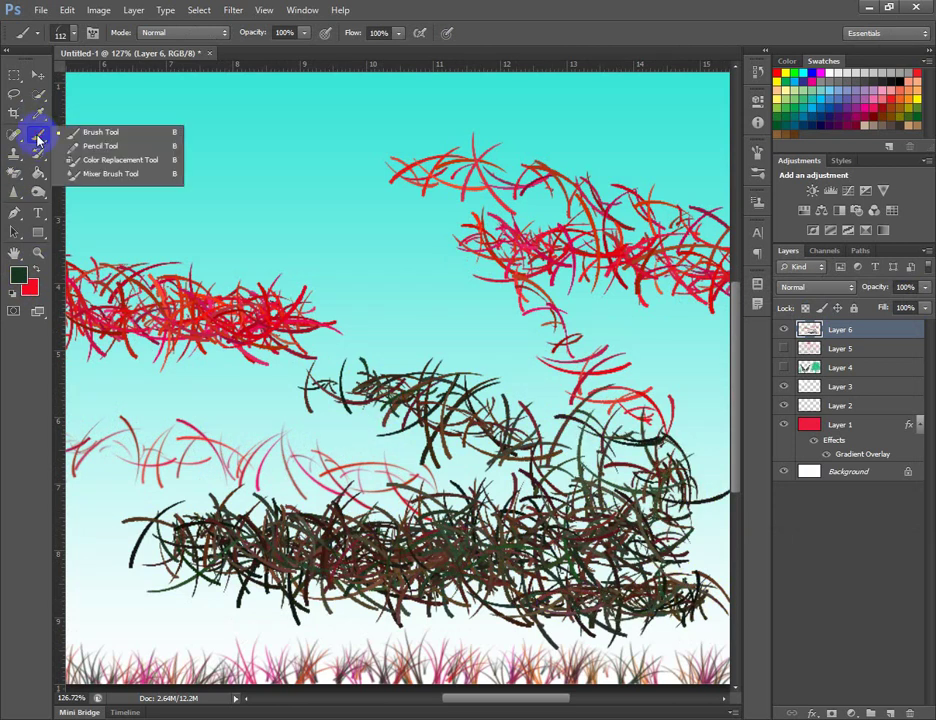
pyautogui.click(62, 37)
pyautogui.click(136, 376)
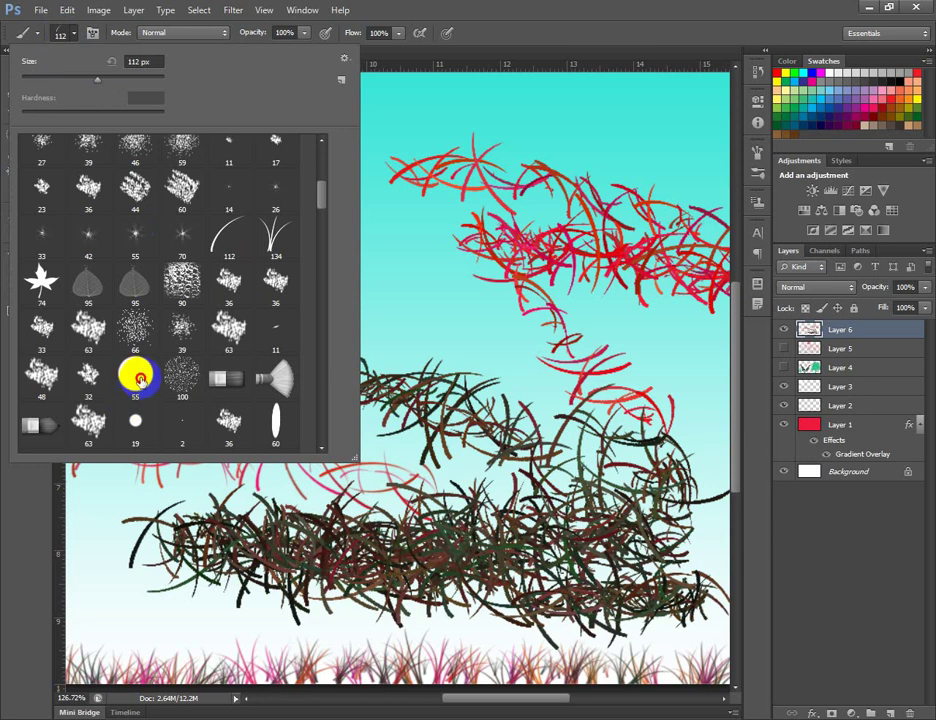
pyautogui.click(20, 30)
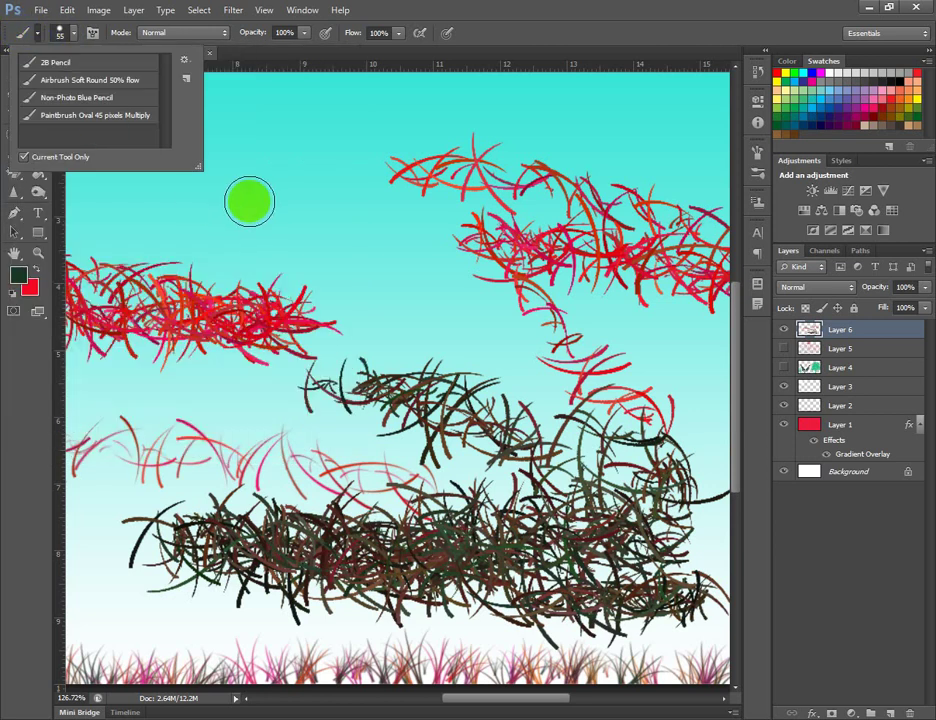
pyautogui.click(57, 33)
pyautogui.click(57, 33)
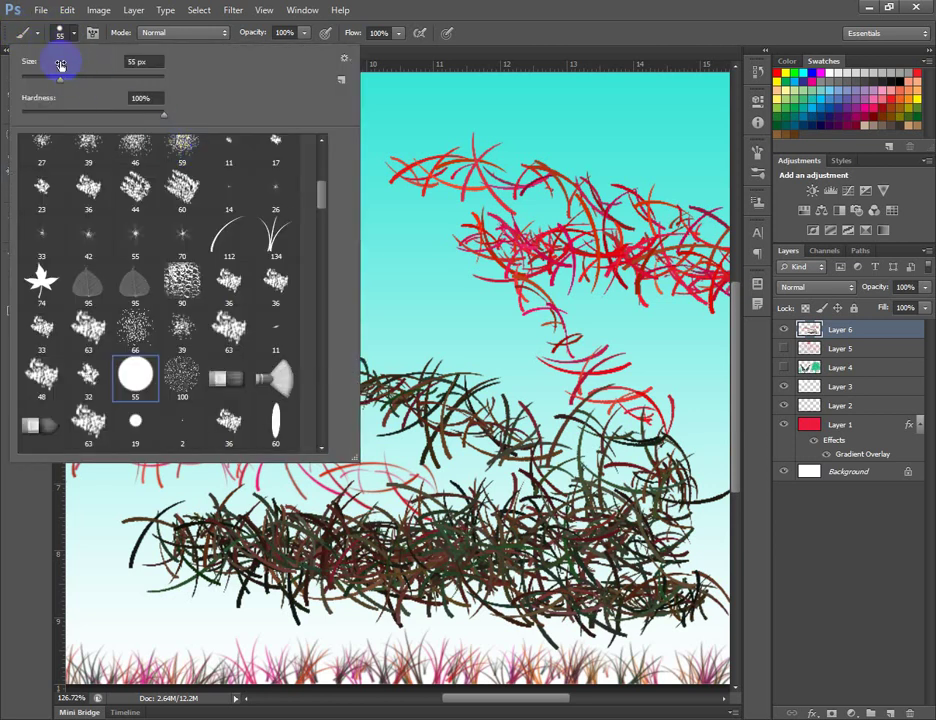
pyautogui.click(63, 31)
# Stamp three textured round dabs diagonally in the open sky between the red clusters
pyautogui.click(263, 192)
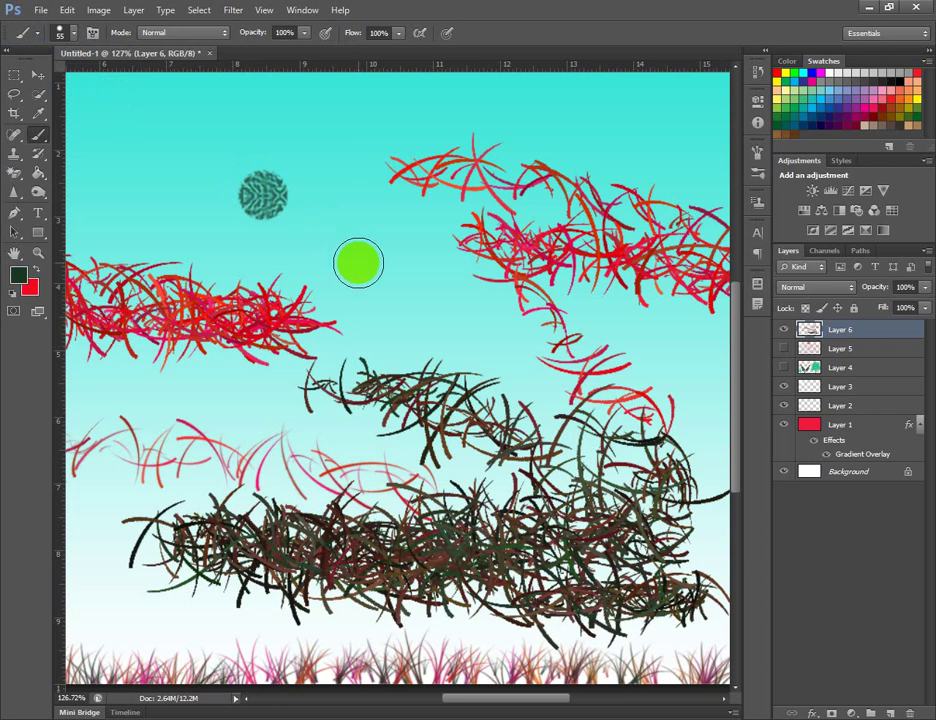
pyautogui.click(321, 212)
pyautogui.click(350, 243)
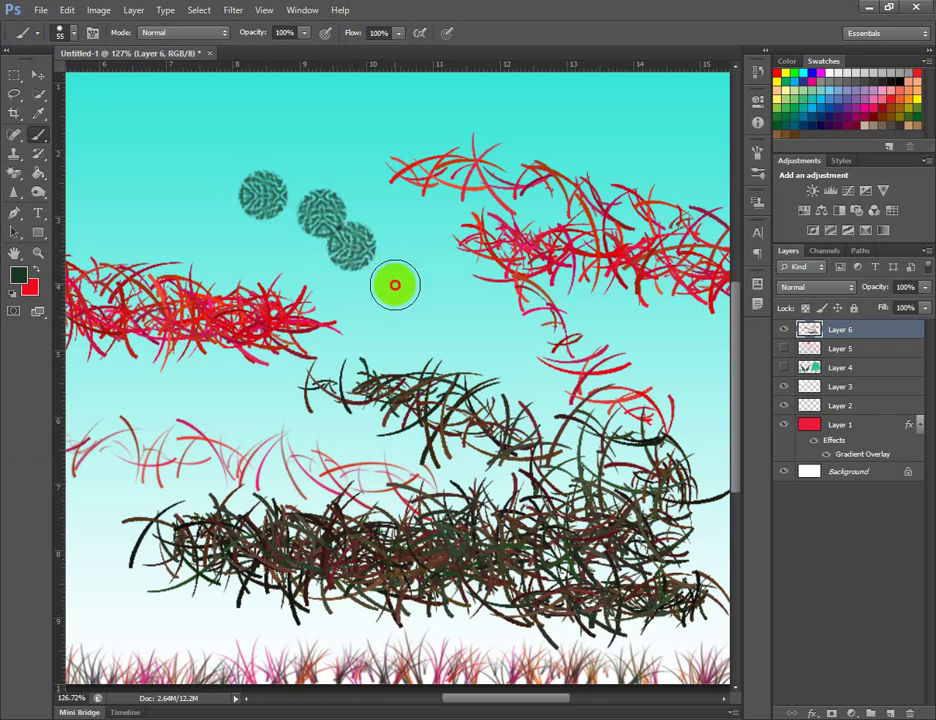
# Extend the diagonal row of textured round dabs and stamp a loose cluster of dabs across the upper sky
pyautogui.click(394, 284)
pyautogui.click(425, 307)
pyautogui.click(473, 326)
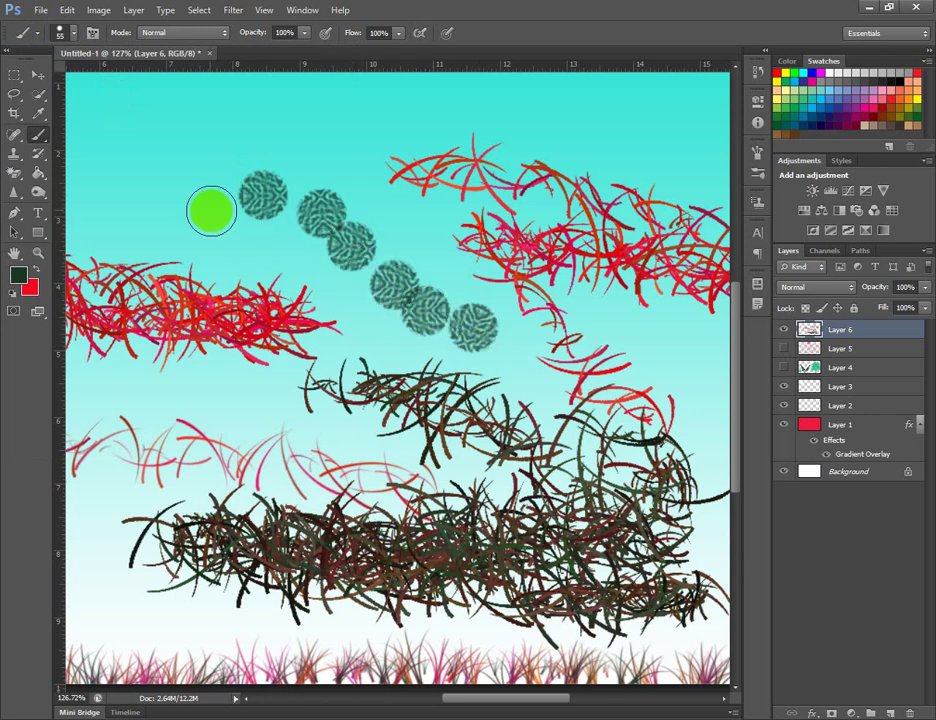
pyautogui.click(208, 200)
pyautogui.click(163, 185)
pyautogui.click(190, 163)
pyautogui.click(247, 155)
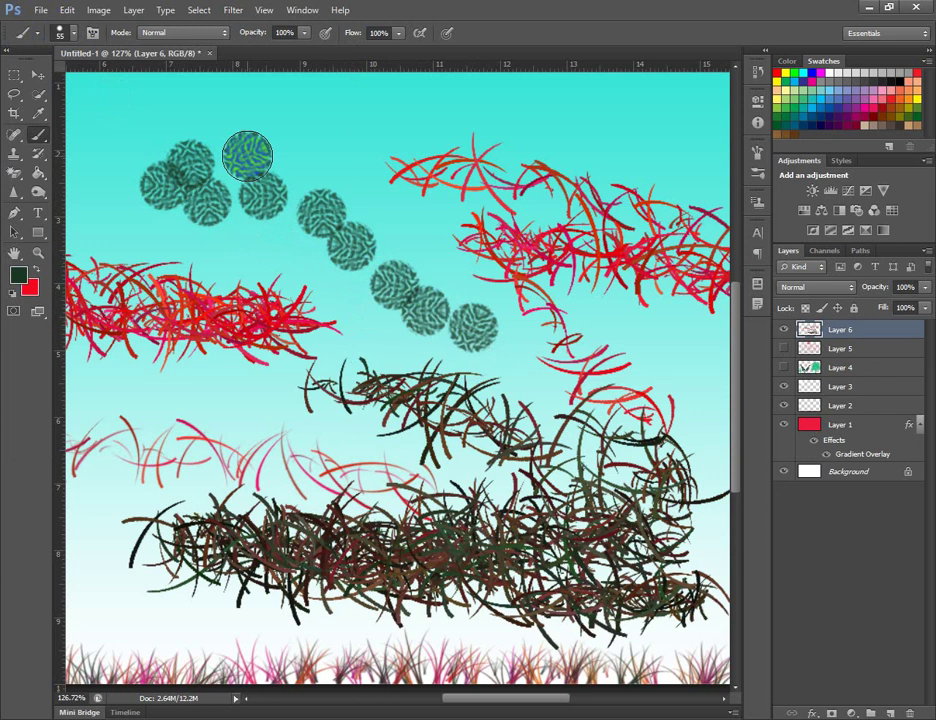
pyautogui.click(218, 128)
pyautogui.click(318, 145)
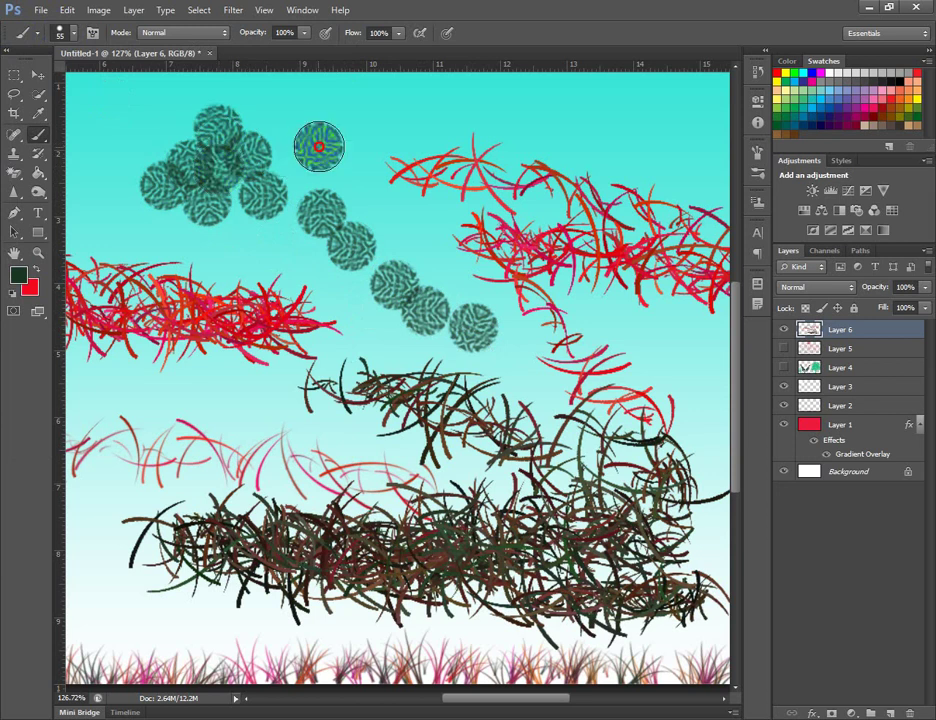
pyautogui.click(275, 105)
pyautogui.click(352, 106)
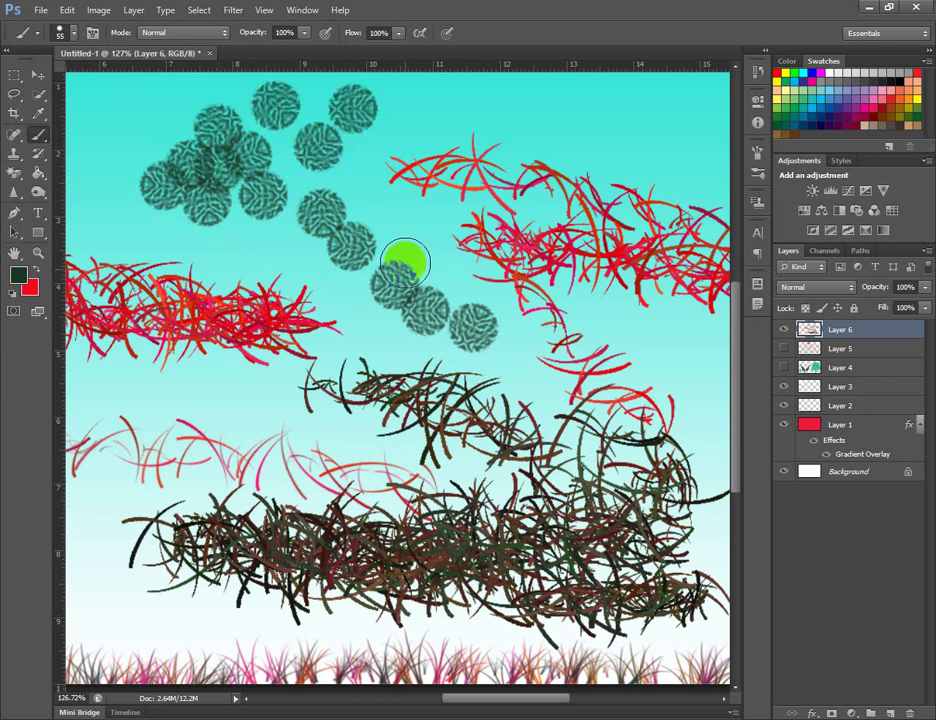
# Turn off the brush's Texture option and stamp one round dab above the red cluster farthest from the sun
pyautogui.click(757, 155)
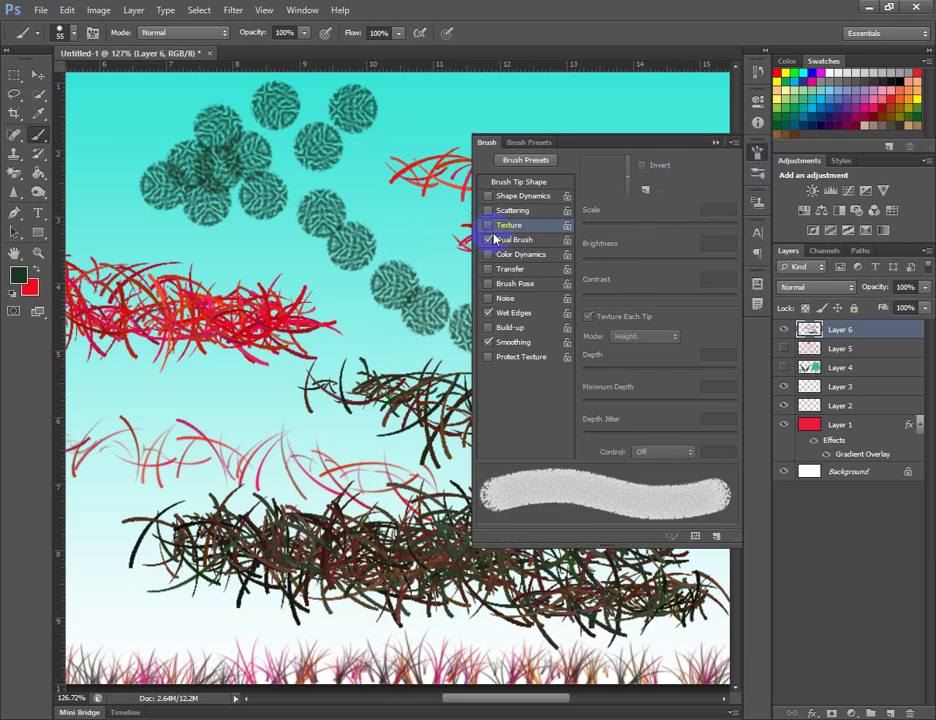
pyautogui.click(716, 145)
pyautogui.click(601, 142)
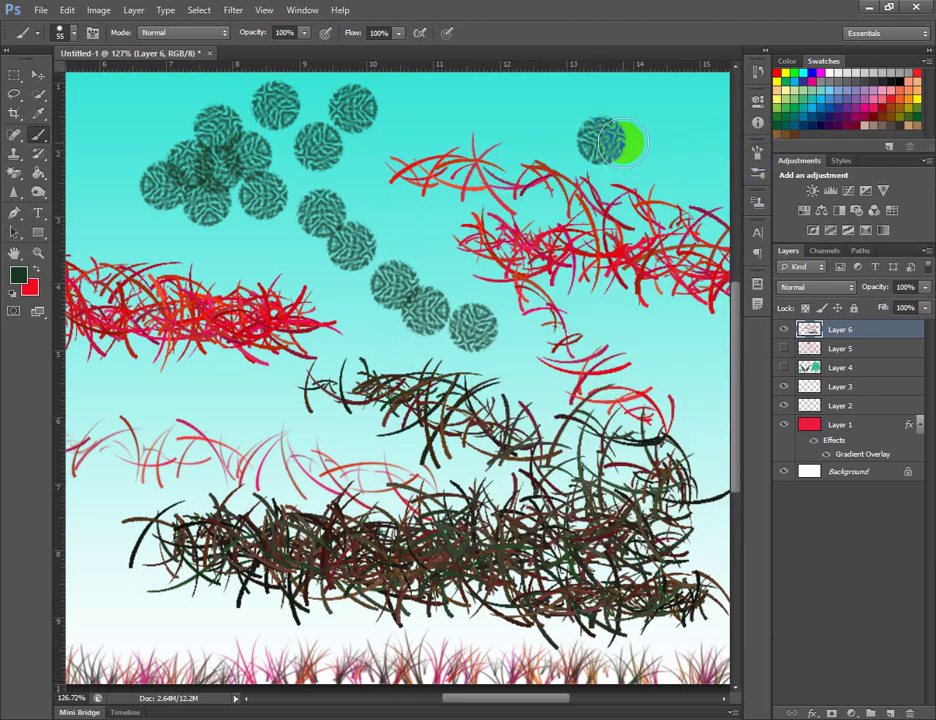
# Turn the brush's Texture on and off again, and stamp overlapping round dabs beside the previous one
pyautogui.click(758, 152)
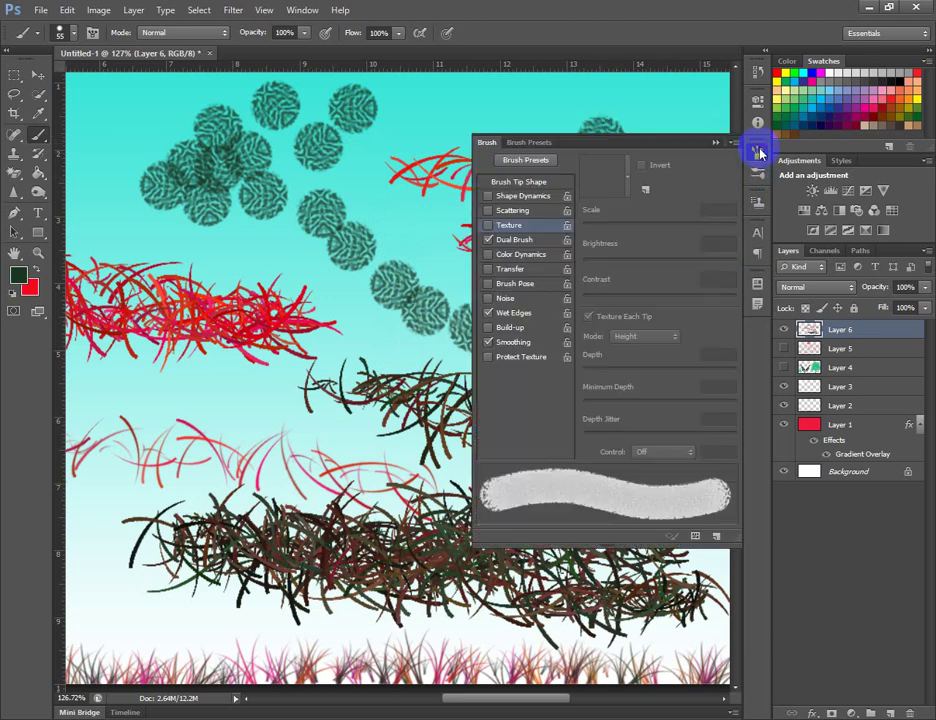
pyautogui.click(497, 228)
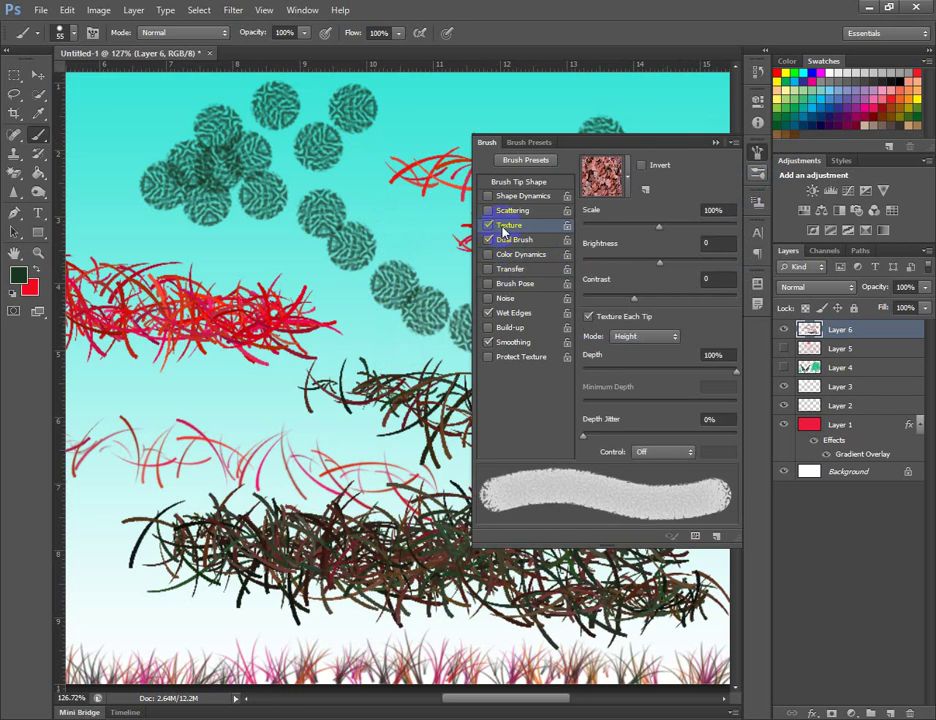
pyautogui.click(627, 178)
pyautogui.click(490, 226)
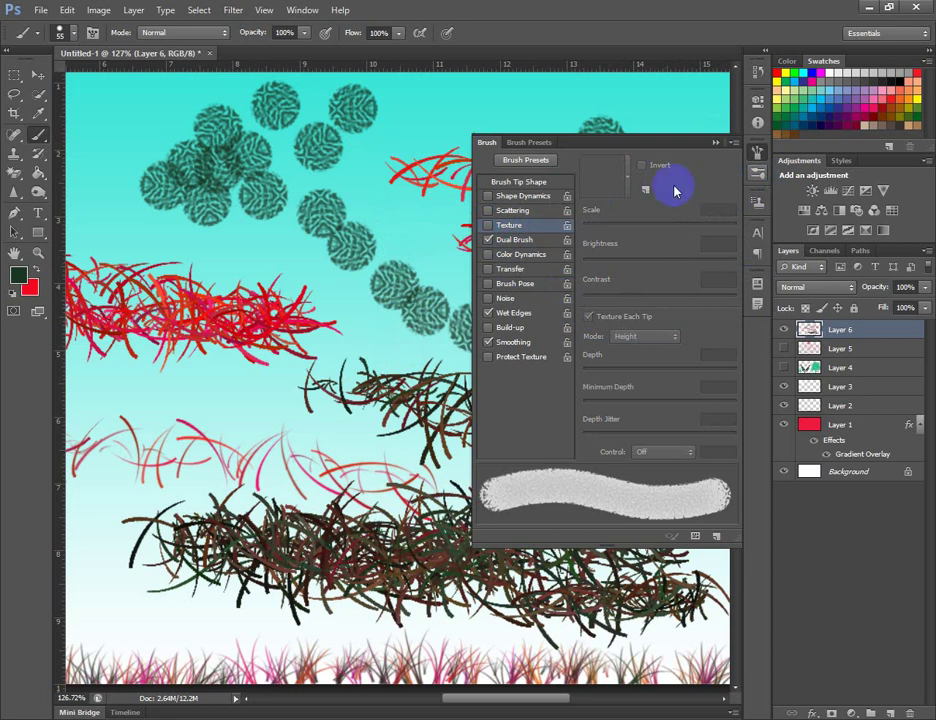
pyautogui.click(716, 143)
pyautogui.click(530, 138)
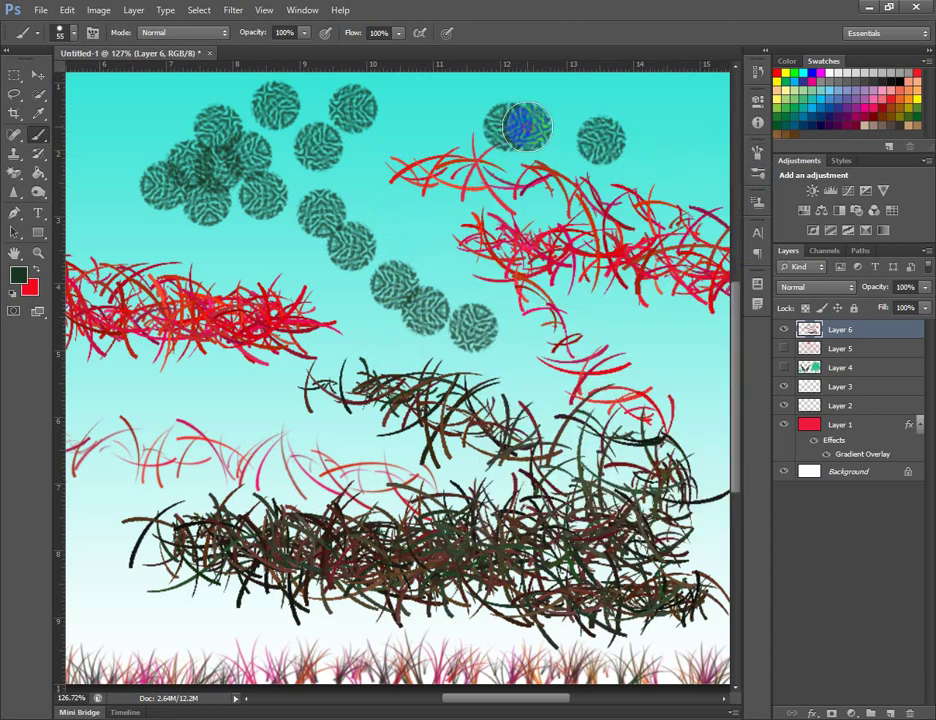
# Reselect the 55 px hard round brush tip and stamp a test dab in the upper sky toward the sun
pyautogui.click(61, 36)
pyautogui.click(146, 386)
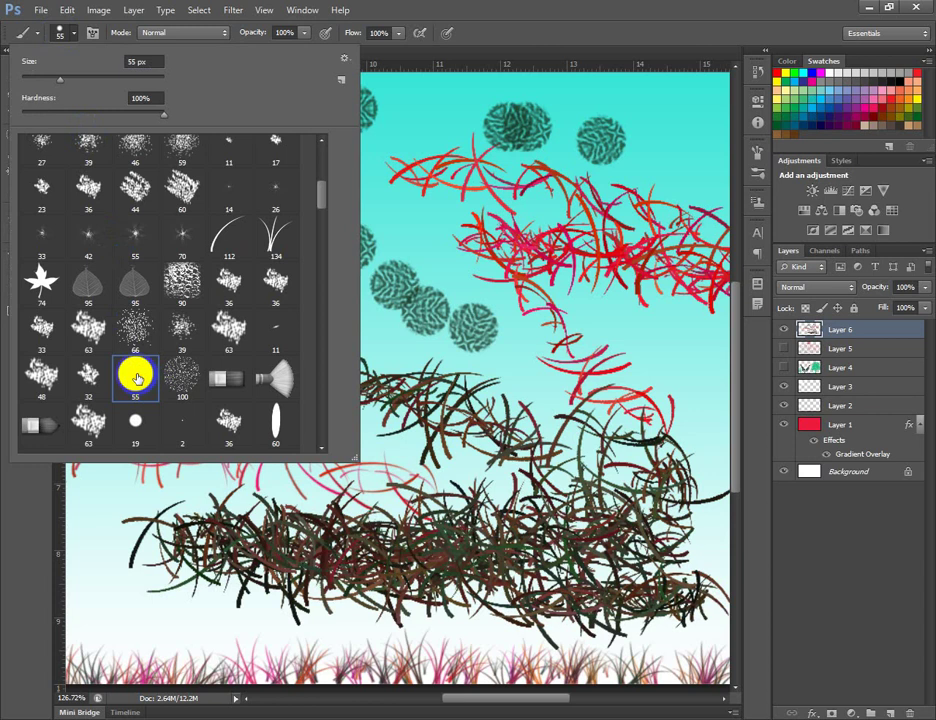
pyautogui.click(61, 38)
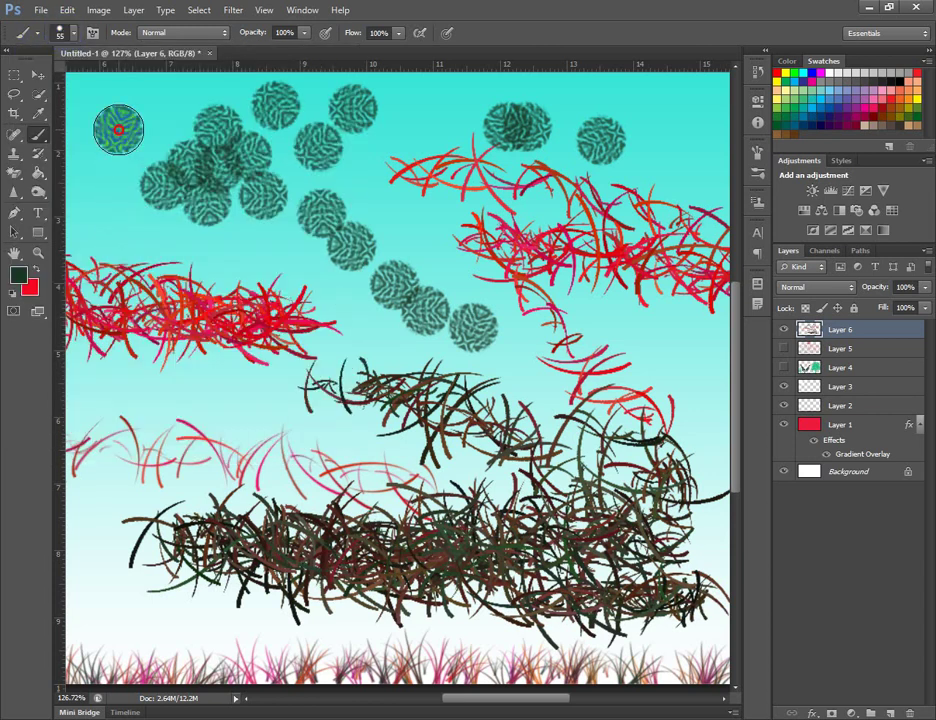
# Disable Texture Each Tip in the brush's Texture settings and turn the Texture option off
pyautogui.click(758, 153)
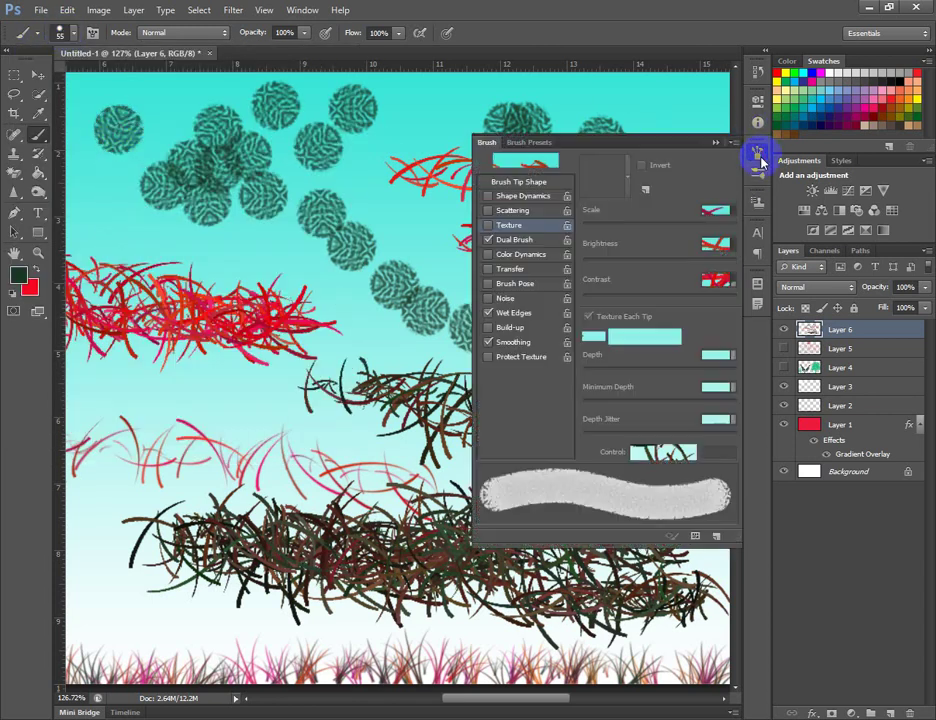
pyautogui.click(535, 228)
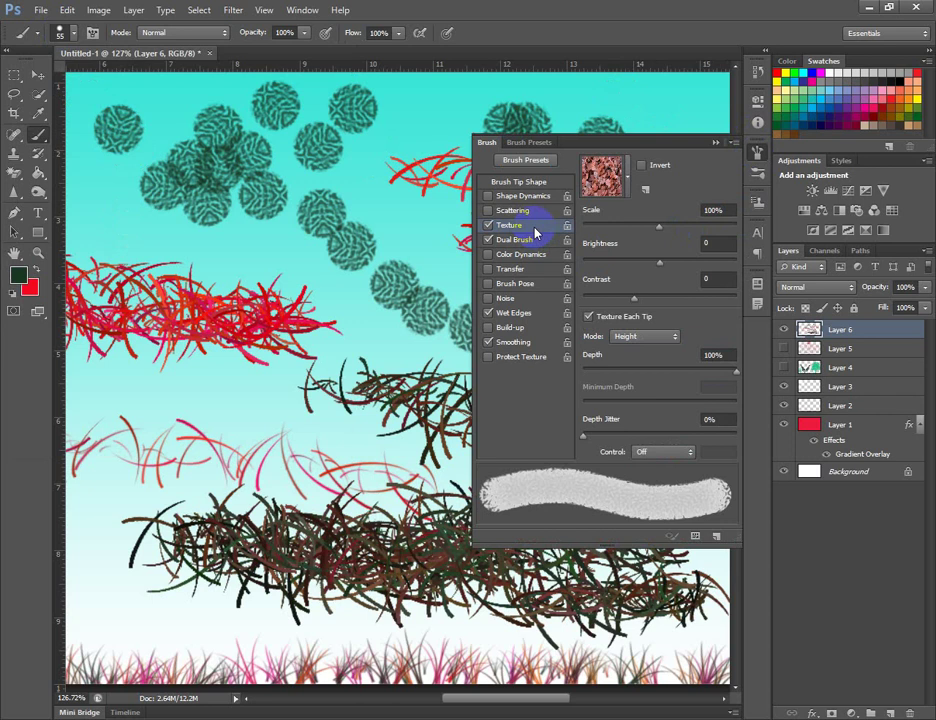
pyautogui.click(591, 317)
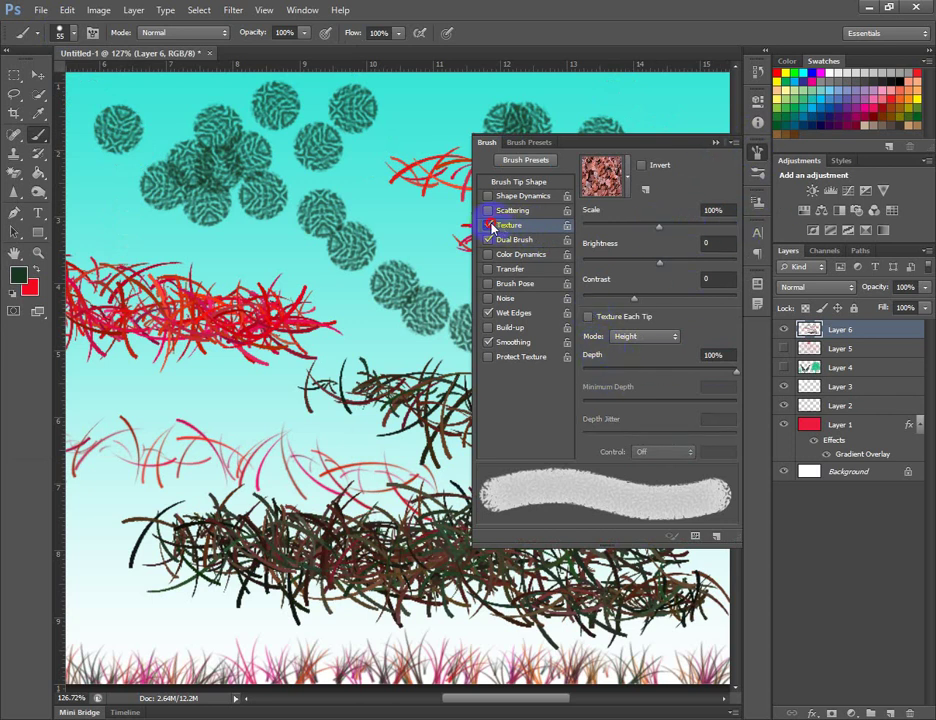
pyautogui.click(711, 144)
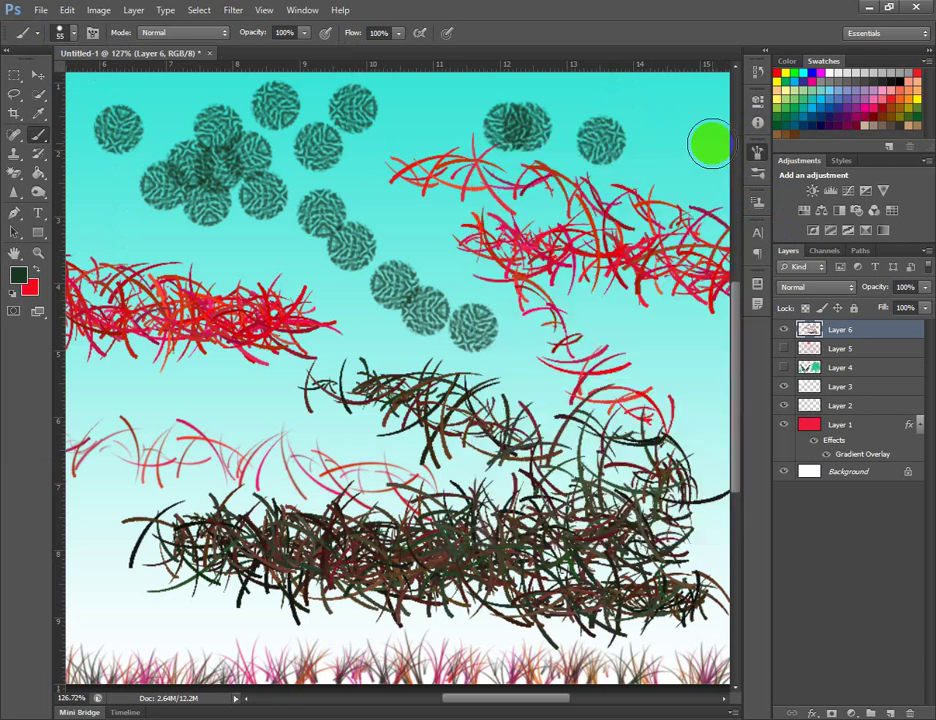
# Stamp overlapping round dabs above and below the red cluster opposite the sun and in the white area above the grass
pyautogui.moveTo(678, 160); pyautogui.dragTo(669, 165)
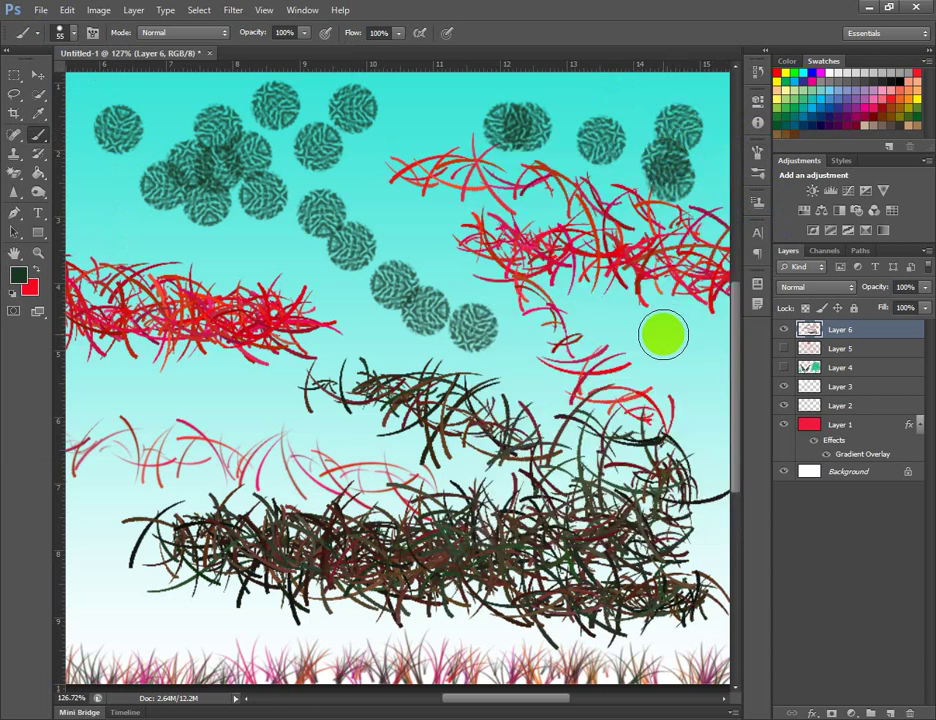
pyautogui.moveTo(663, 332); pyautogui.dragTo(688, 385)
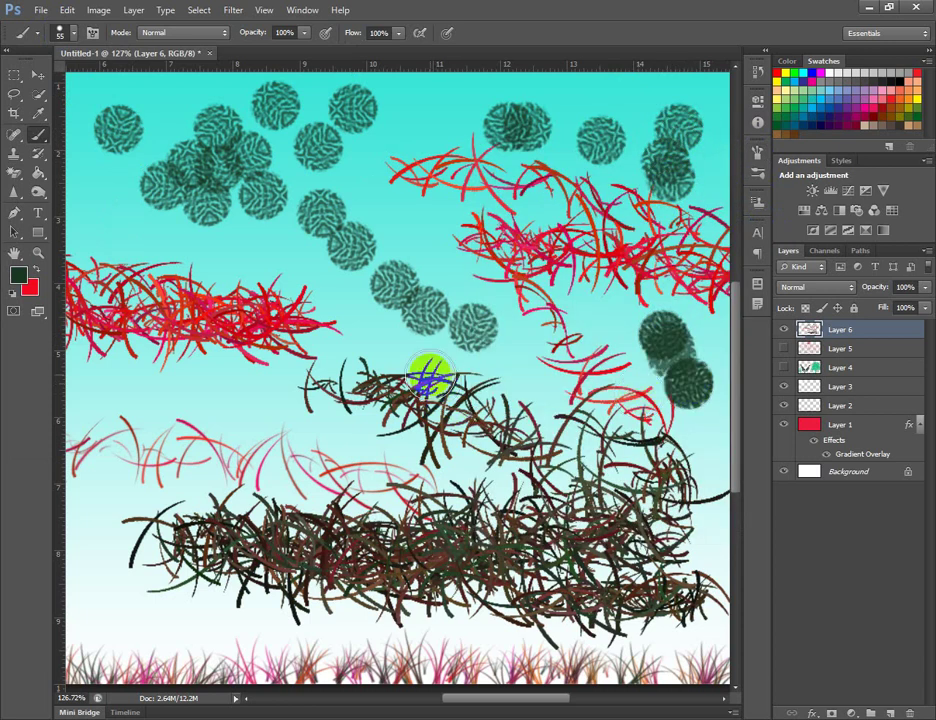
pyautogui.scroll(-5, 428, 376)
pyautogui.click(205, 493)
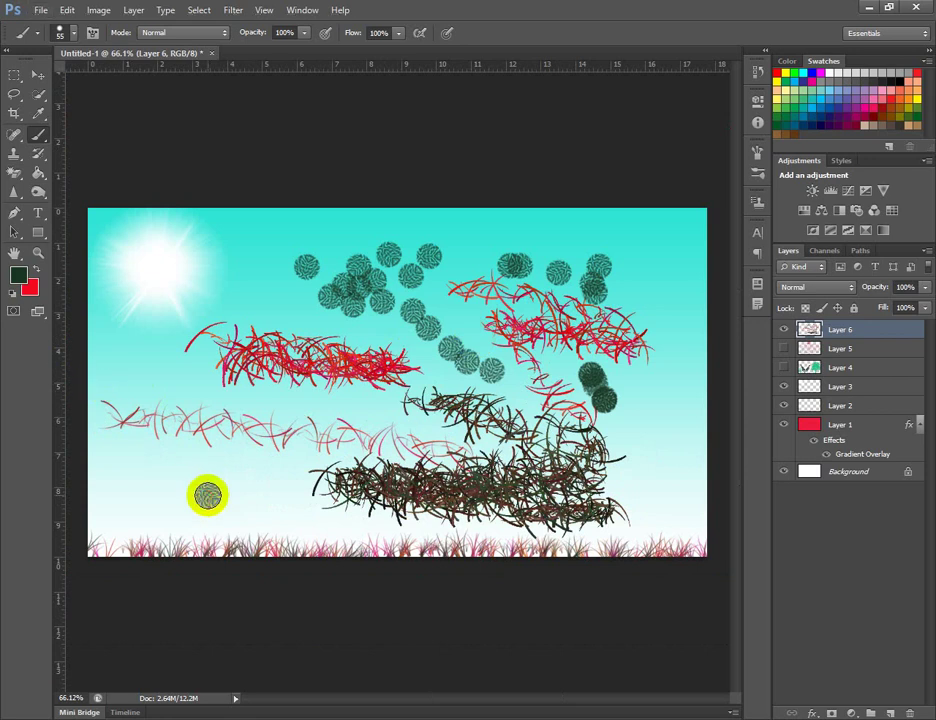
pyautogui.click(242, 492)
pyautogui.click(257, 491)
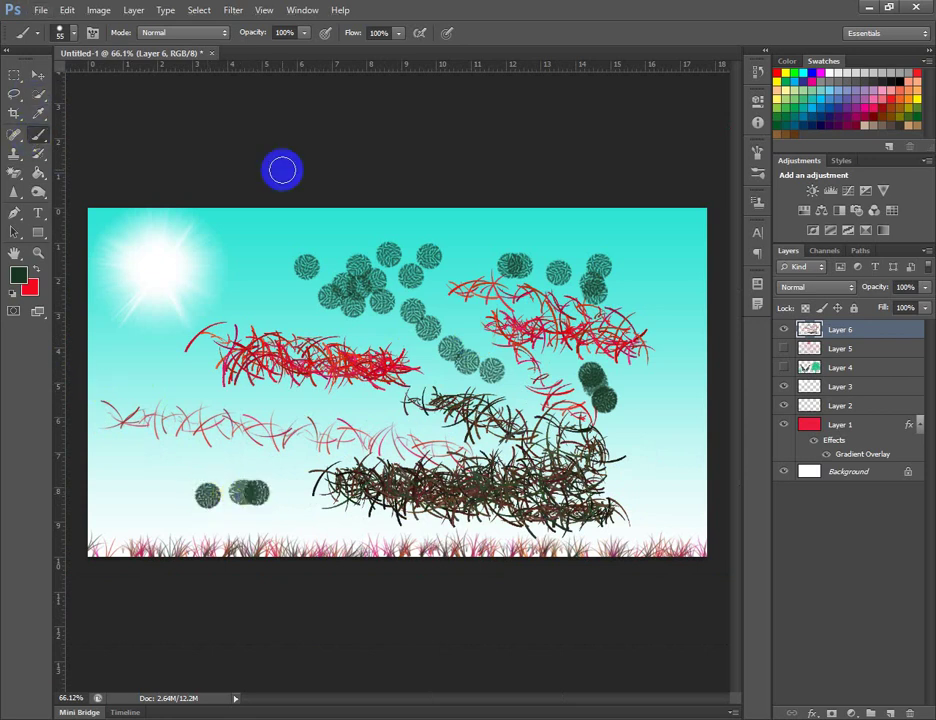
# Turn off Dual Brush for the 55 px round brush
pyautogui.click(760, 154)
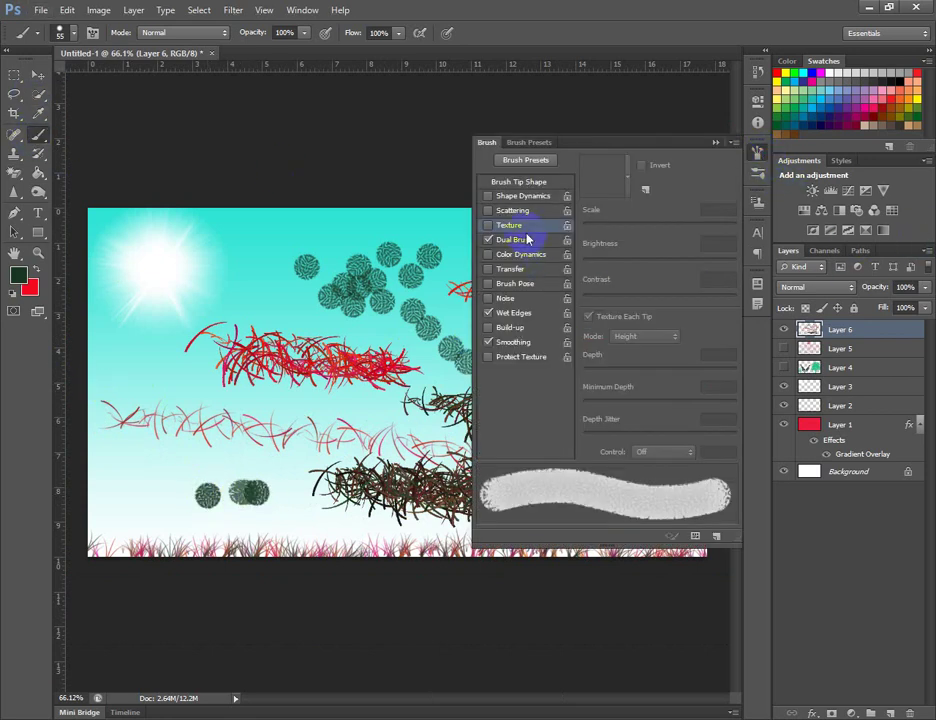
pyautogui.scroll(2, 518, 257)
pyautogui.click(489, 240)
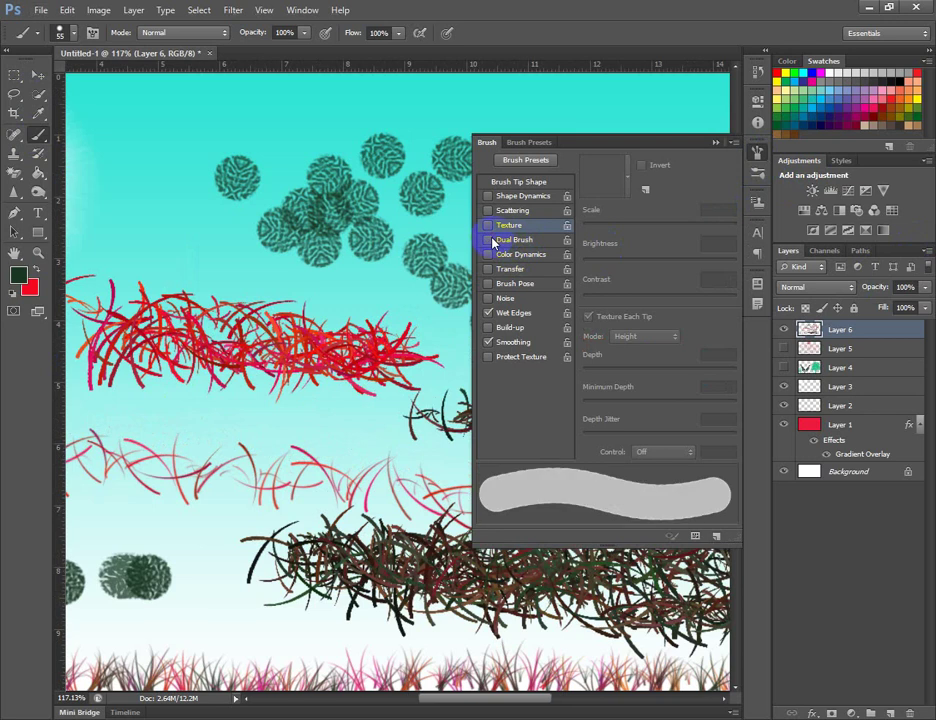
pyautogui.scroll(-2, 722, 177)
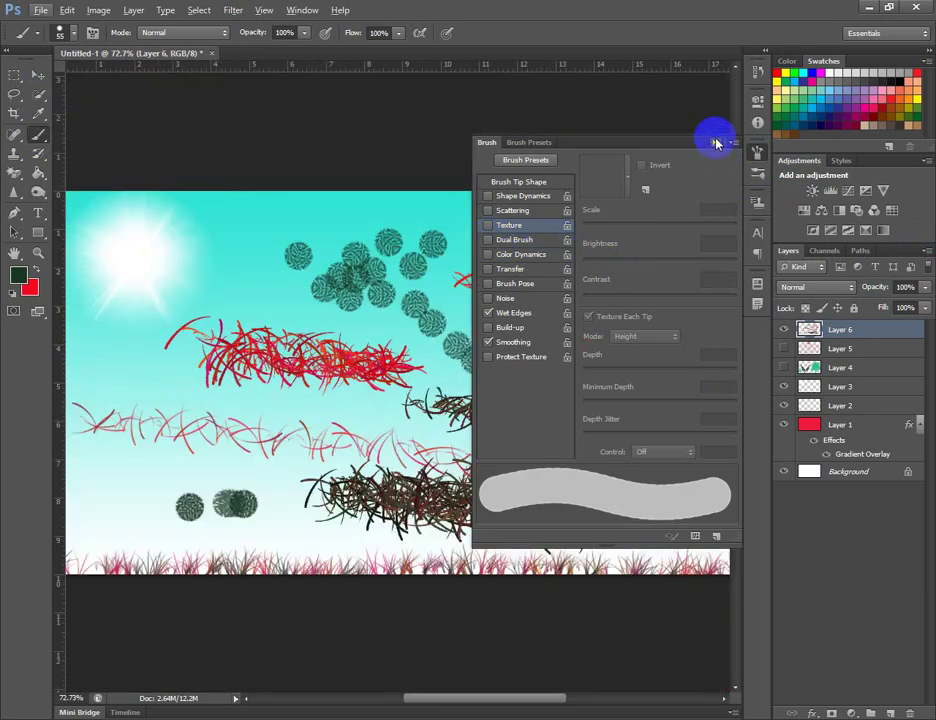
pyautogui.click(716, 143)
# Stamp a diagonal trail of plain round dabs from beside the sun down to the nearby red cluster
pyautogui.click(251, 263)
pyautogui.click(267, 293)
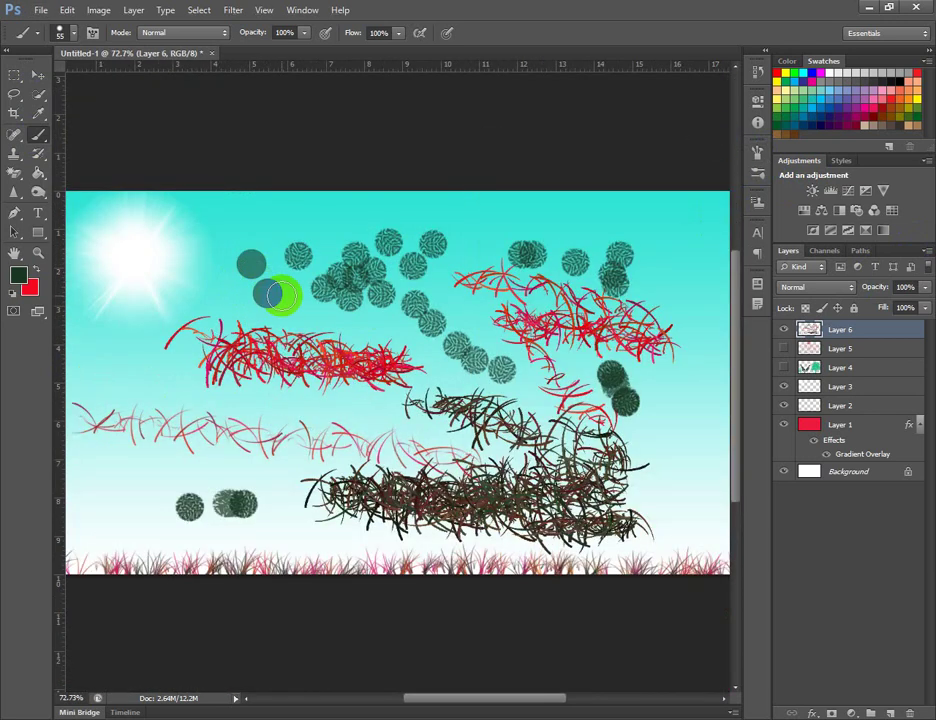
pyautogui.click(287, 298)
pyautogui.click(312, 311)
pyautogui.click(334, 321)
pyautogui.click(352, 327)
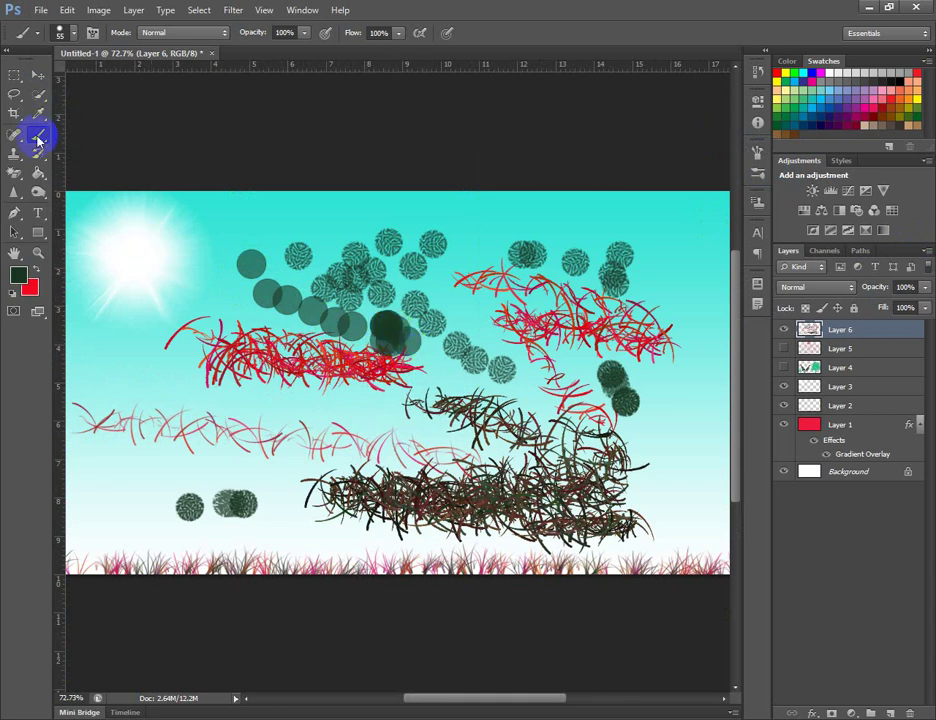
# Turn on the brush's Texture with the red stone pattern and stamp a test dab in the sky beside the sun
pyautogui.click(758, 153)
pyautogui.hotkey('ctrl', '+')
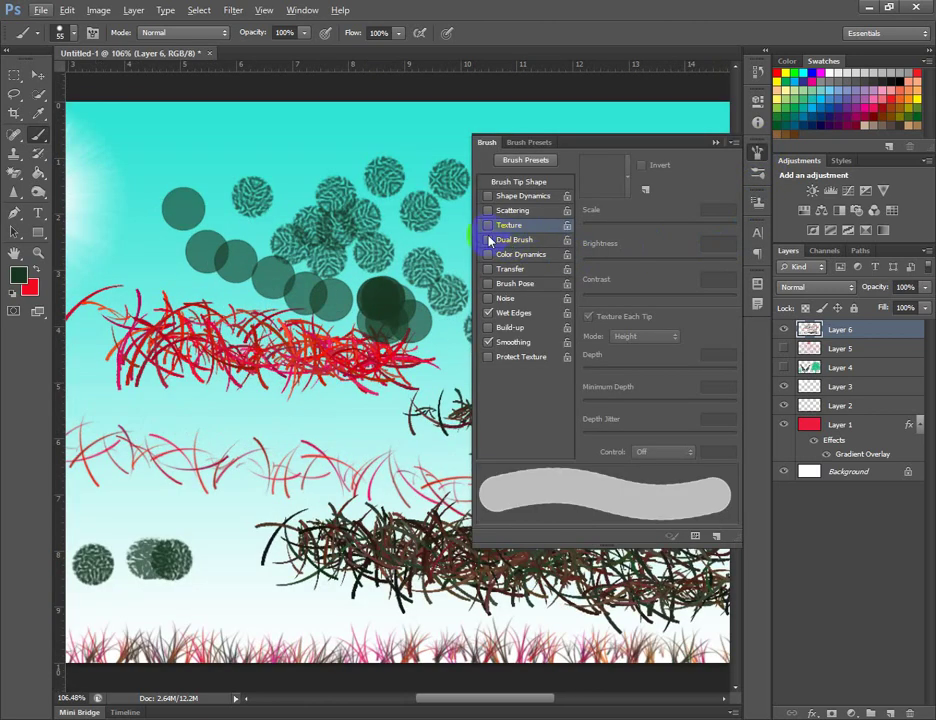
pyautogui.click(508, 226)
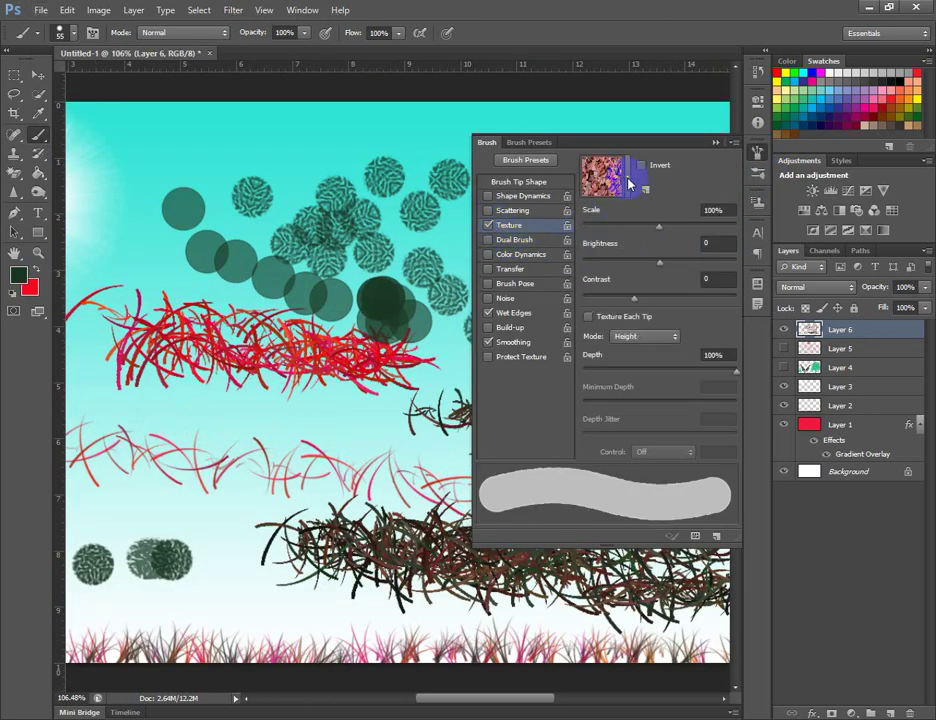
pyautogui.click(146, 157)
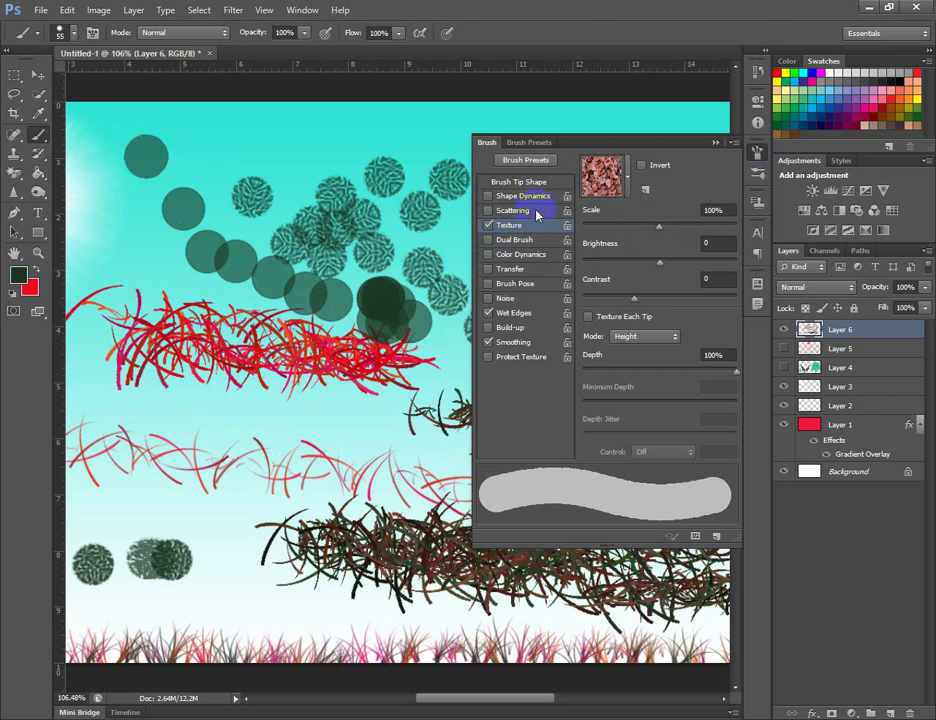
# Change the brush texture to the yellow hexagon pattern, stamp a dab in the upper sky and inspect it up close
pyautogui.click(630, 180)
pyautogui.click(631, 245)
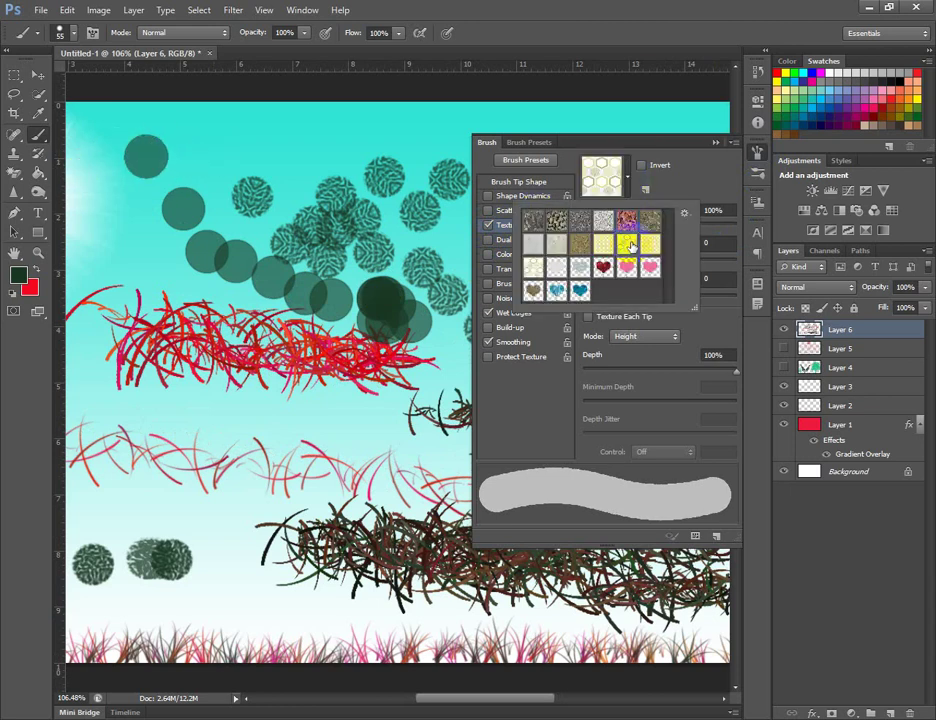
pyautogui.click(606, 241)
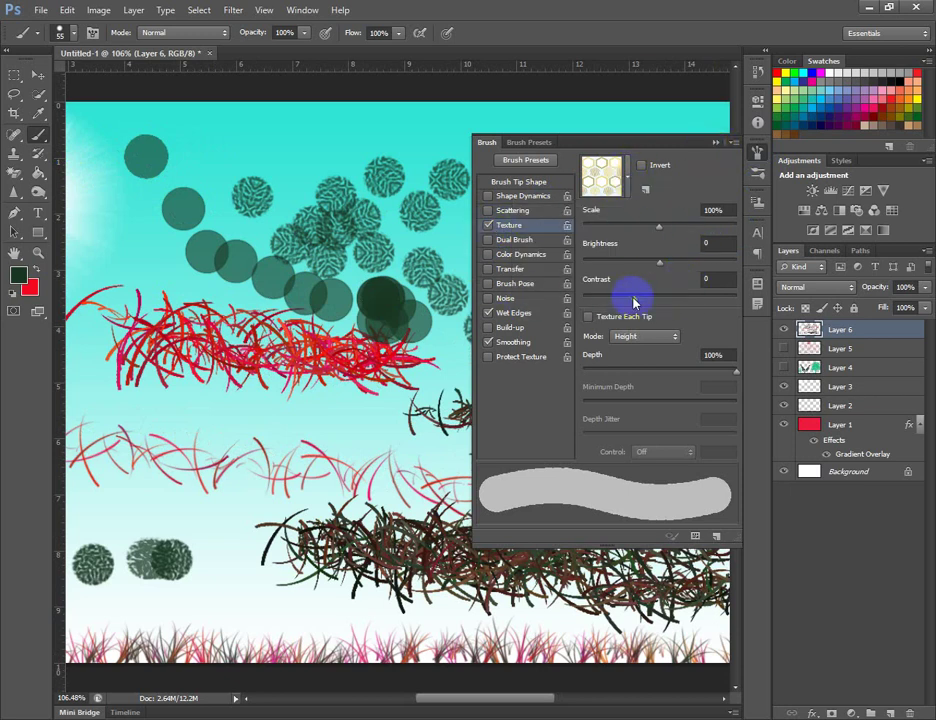
pyautogui.click(716, 144)
pyautogui.scroll(2, 537, 190)
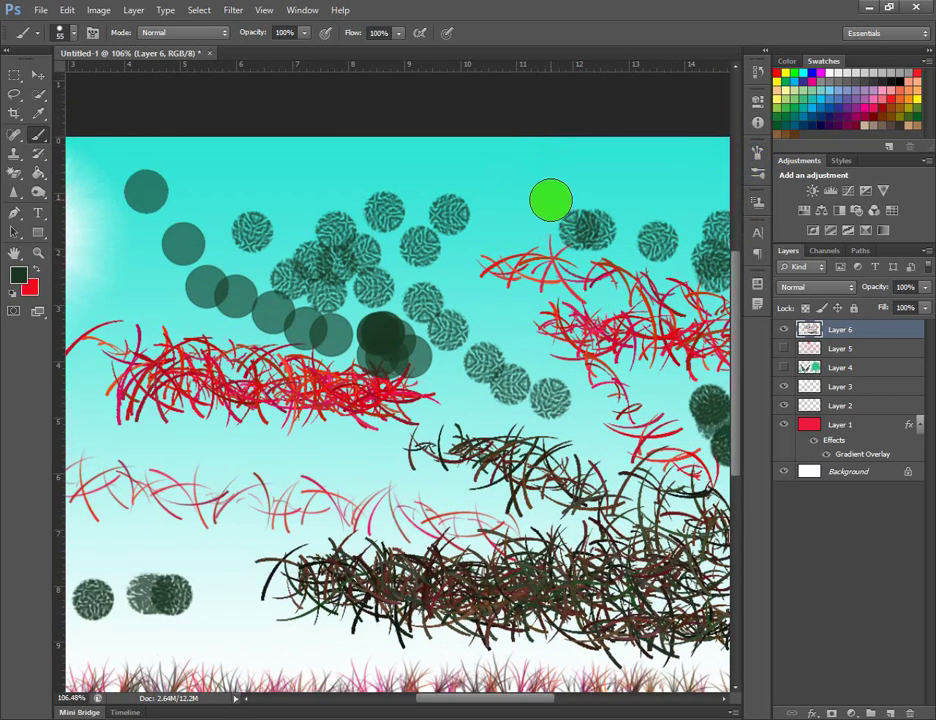
pyautogui.scroll(2, 551, 200)
pyautogui.click(502, 178)
pyautogui.scroll(3, 524, 171)
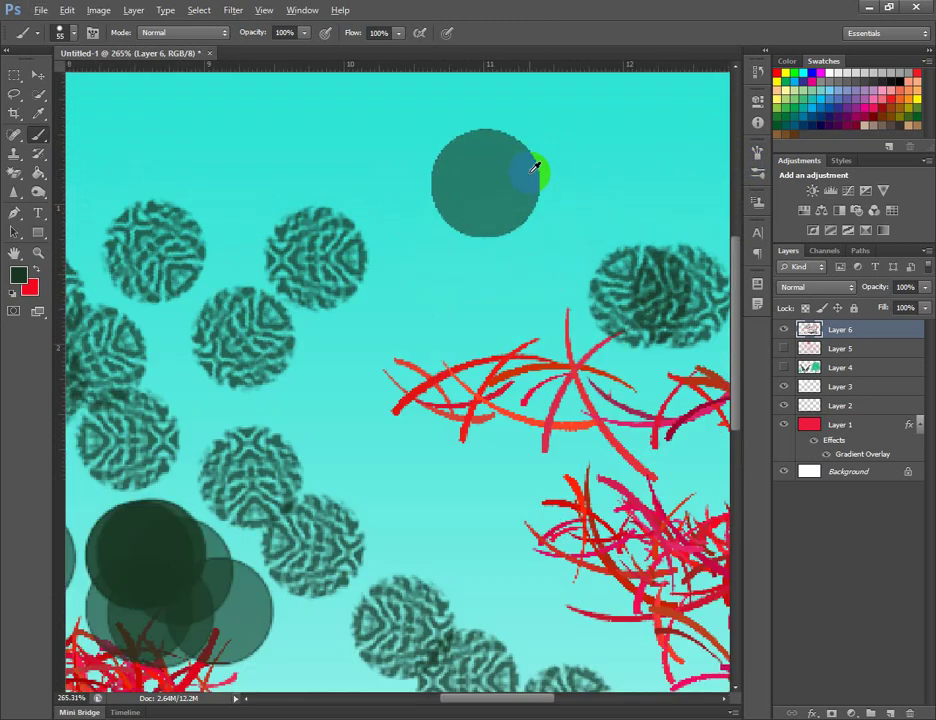
pyautogui.scroll(3, 535, 167)
pyautogui.scroll(-4, 529, 184)
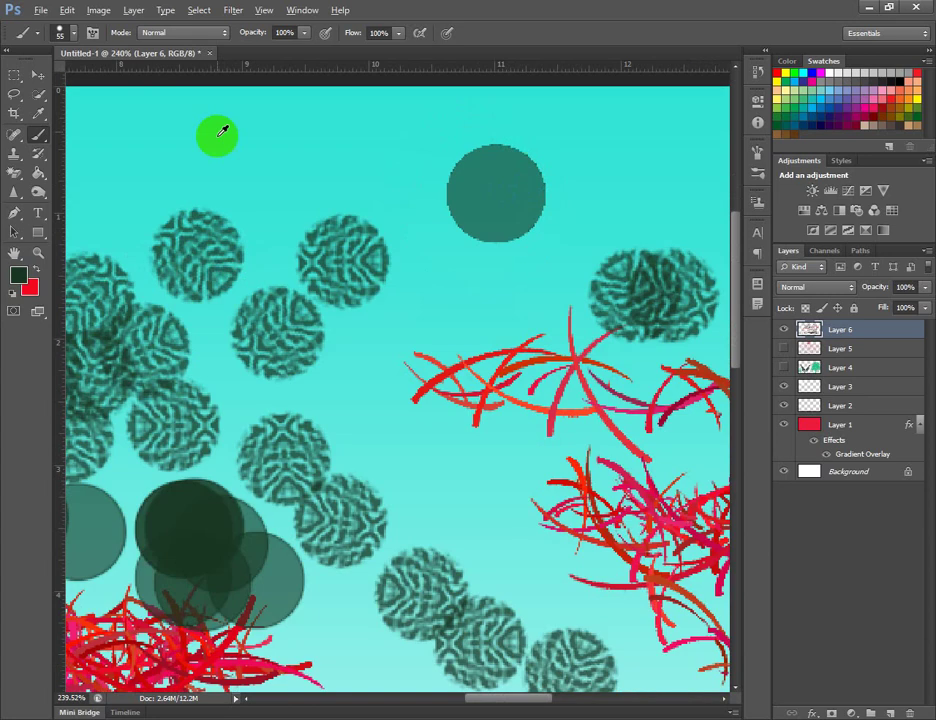
# Reselect the Brush tool with the 60 px rough-edged preset and paint a zigzag test stroke in the upper sky
pyautogui.click(36, 118)
pyautogui.click(36, 134)
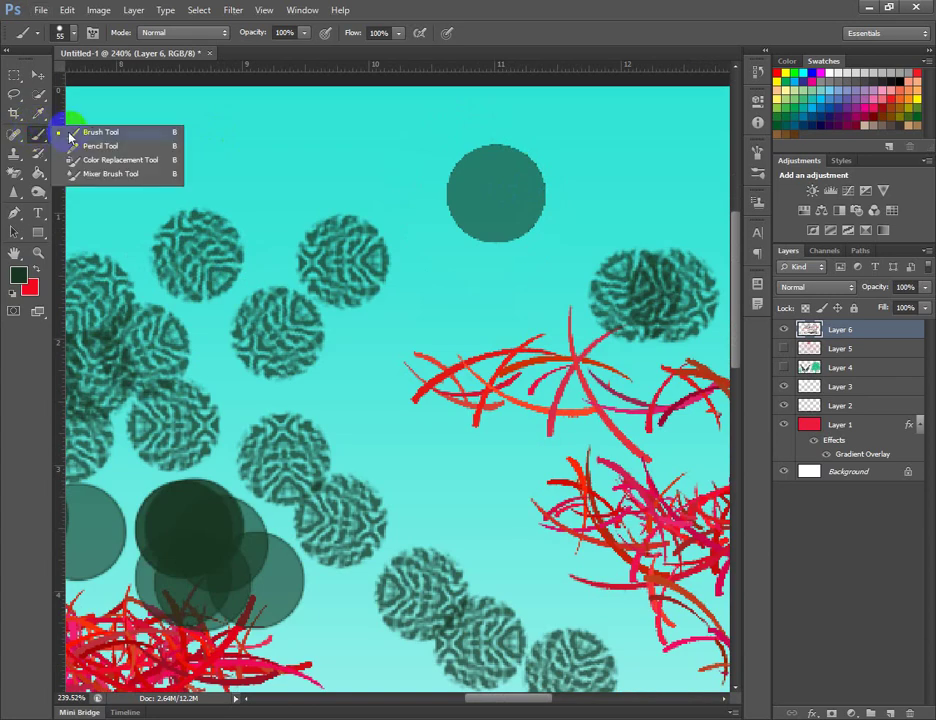
pyautogui.click(72, 133)
pyautogui.click(62, 32)
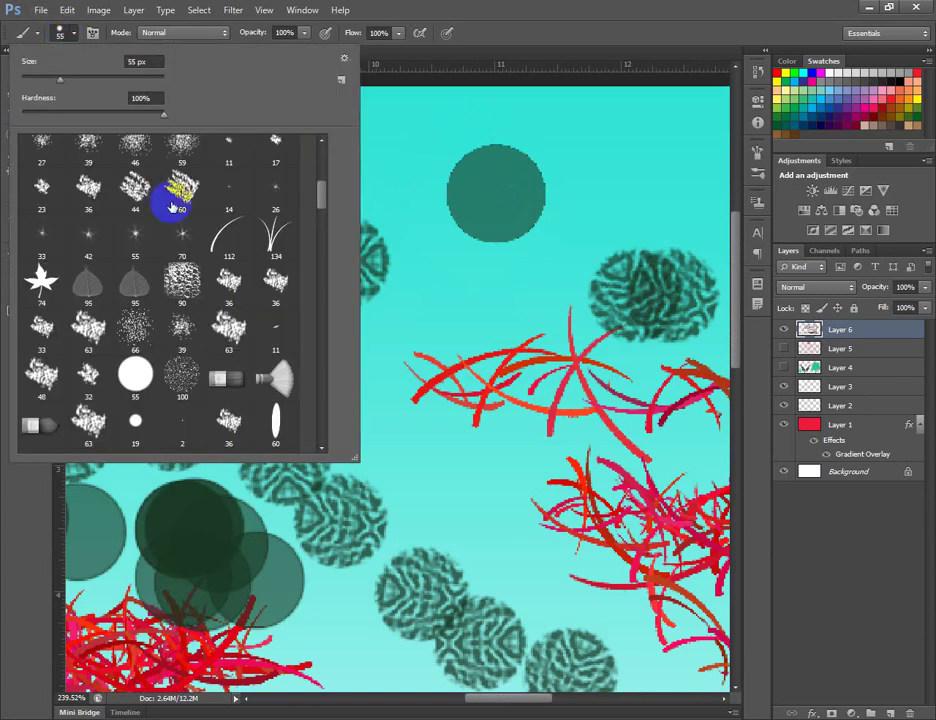
pyautogui.scroll(1, 172, 207)
pyautogui.click(183, 233)
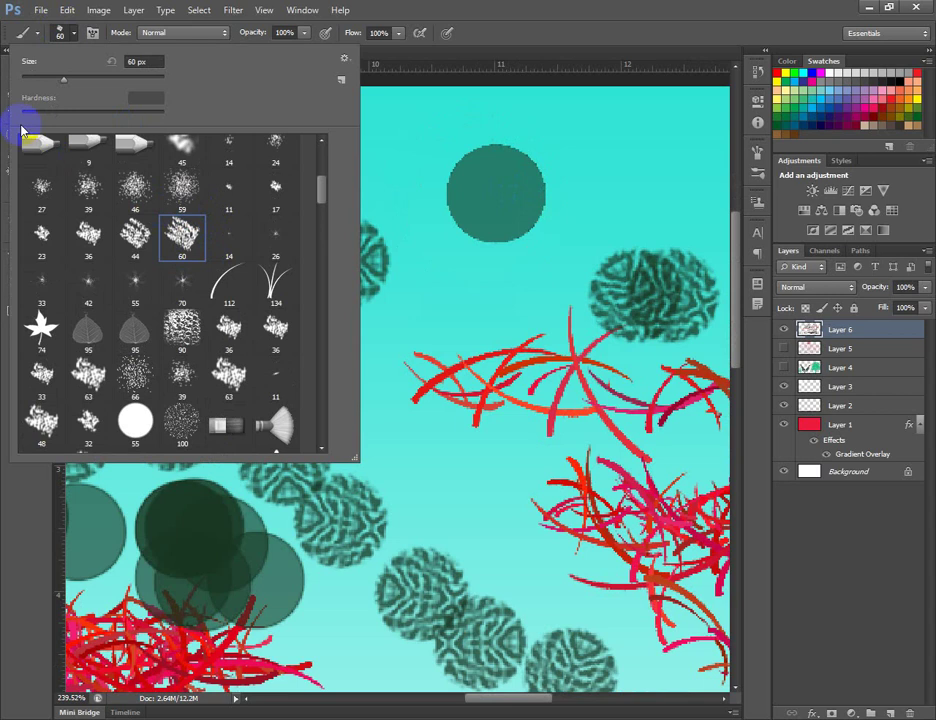
pyautogui.click(64, 34)
pyautogui.moveTo(280, 140)
pyautogui.mouseDown()
pyautogui.moveTo(307, 146)
pyautogui.moveTo(359, 184)
pyautogui.moveTo(393, 123)
pyautogui.moveTo(462, 158)
pyautogui.mouseUp()
pyautogui.scroll(5, 369, 166)
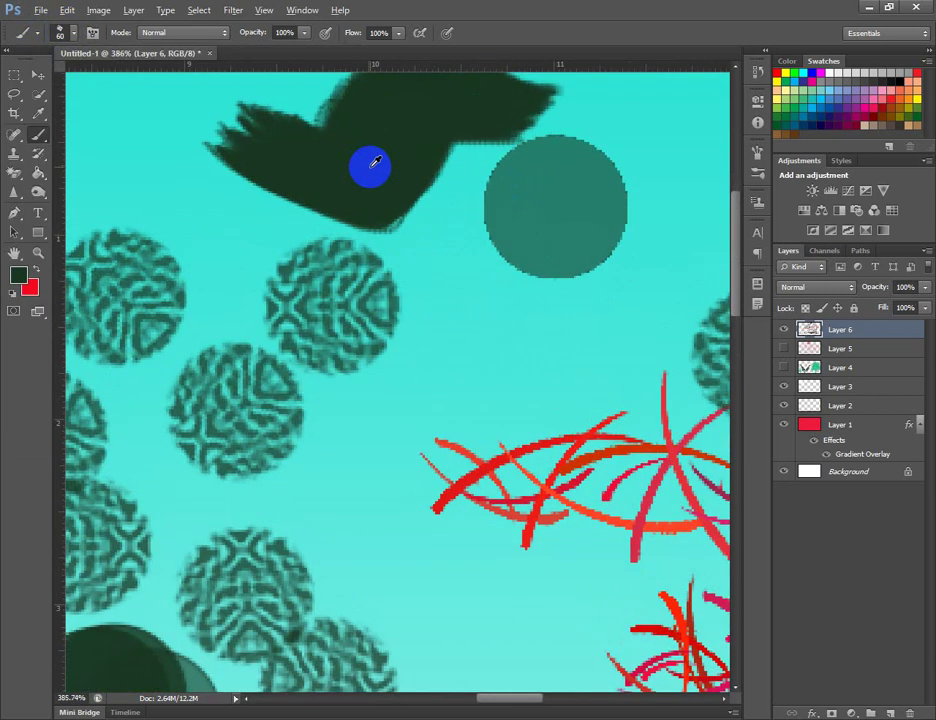
# On a new layer with the Layer 6 test dabs hidden, paint a dark green zigzag stroke in the lower sky
pyautogui.scroll(-10, 390, 187)
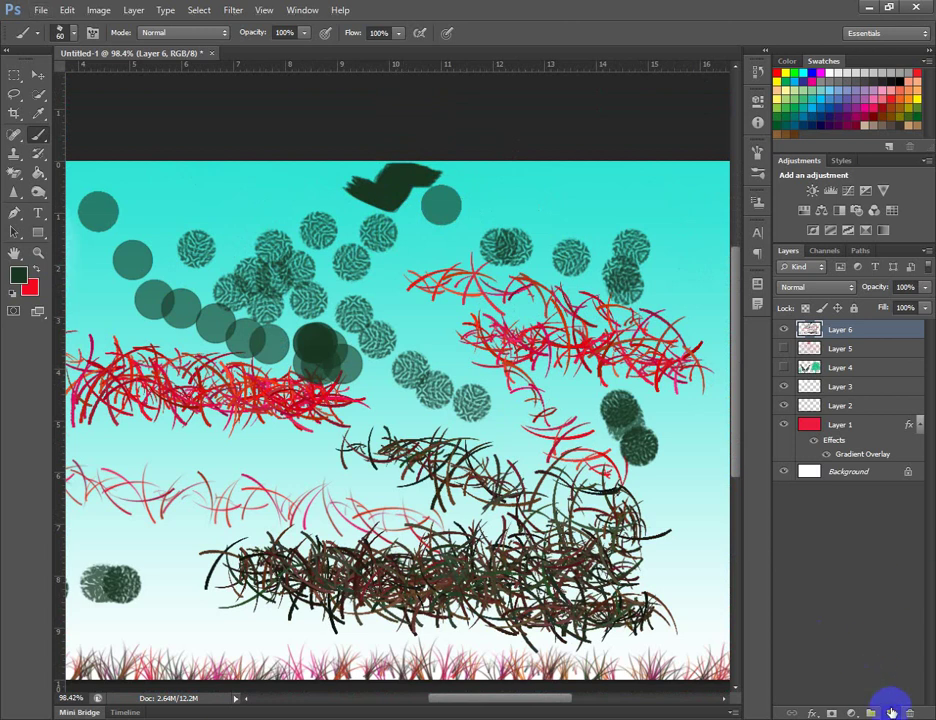
pyautogui.click(891, 712)
pyautogui.moveTo(785, 350); pyautogui.dragTo(785, 368)
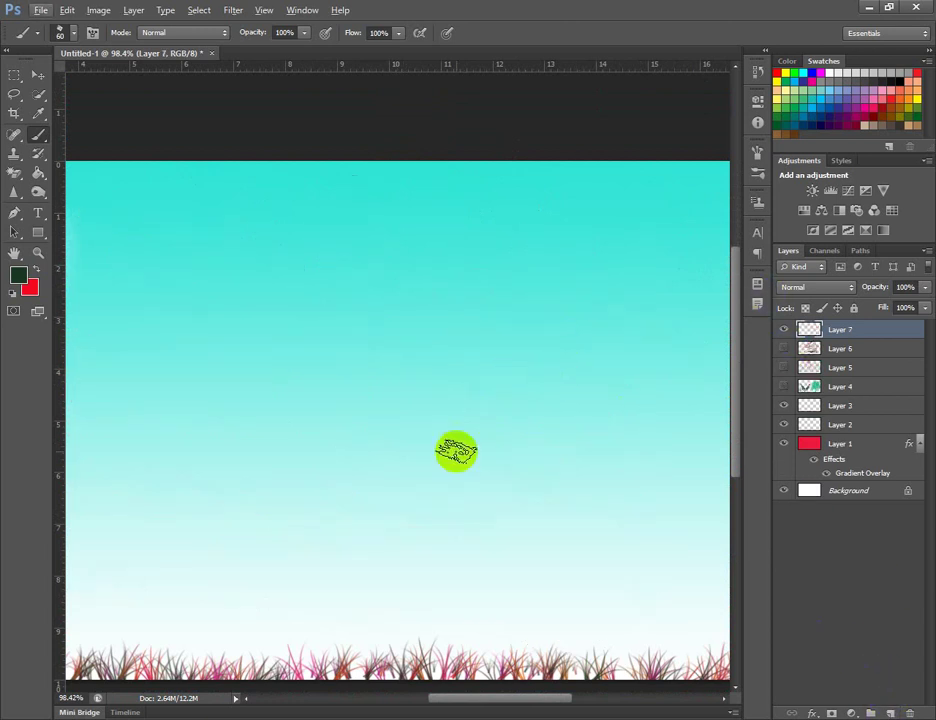
pyautogui.moveTo(352, 488)
pyautogui.mouseDown()
pyautogui.moveTo(485, 497)
pyautogui.moveTo(359, 529)
pyautogui.moveTo(614, 534)
pyautogui.moveTo(470, 559)
pyautogui.mouseUp()
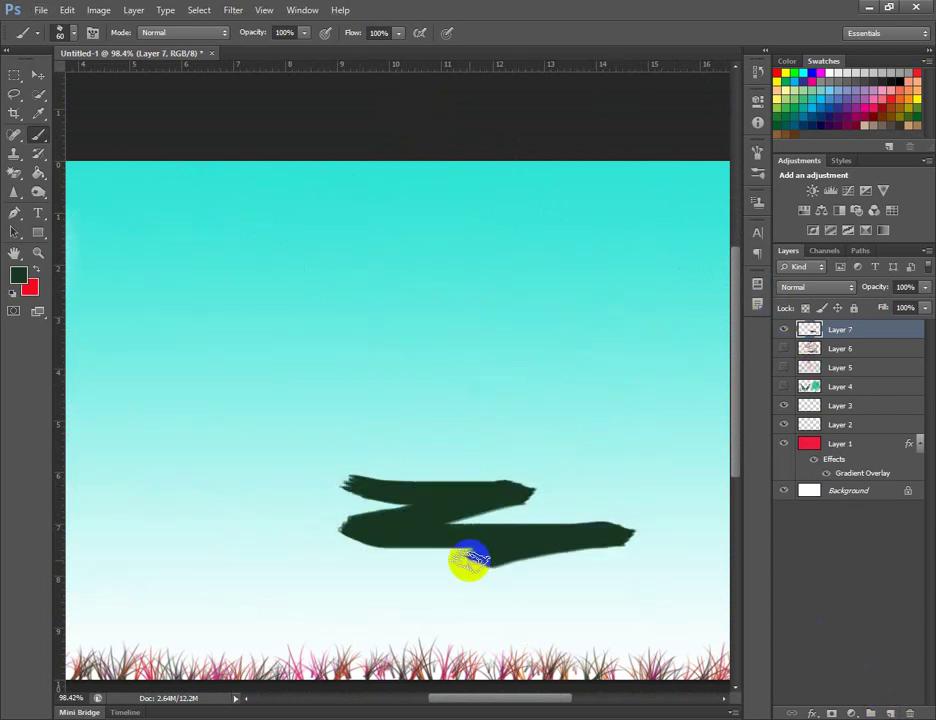
# Turn off Wet Edges for the 60 px brush and clear its brush controls
pyautogui.click(758, 150)
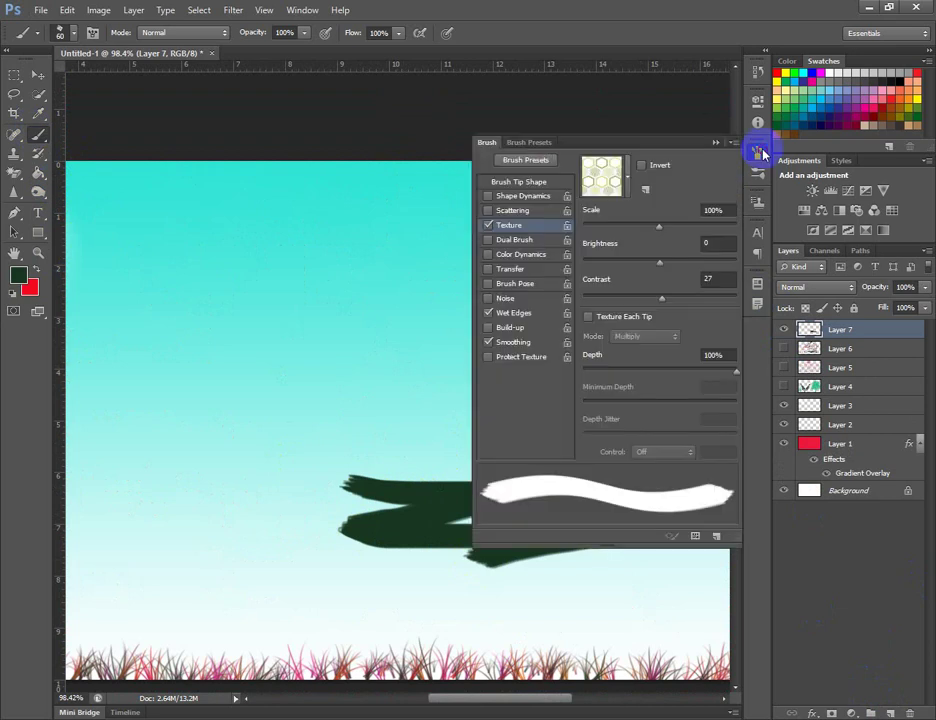
pyautogui.click(489, 226)
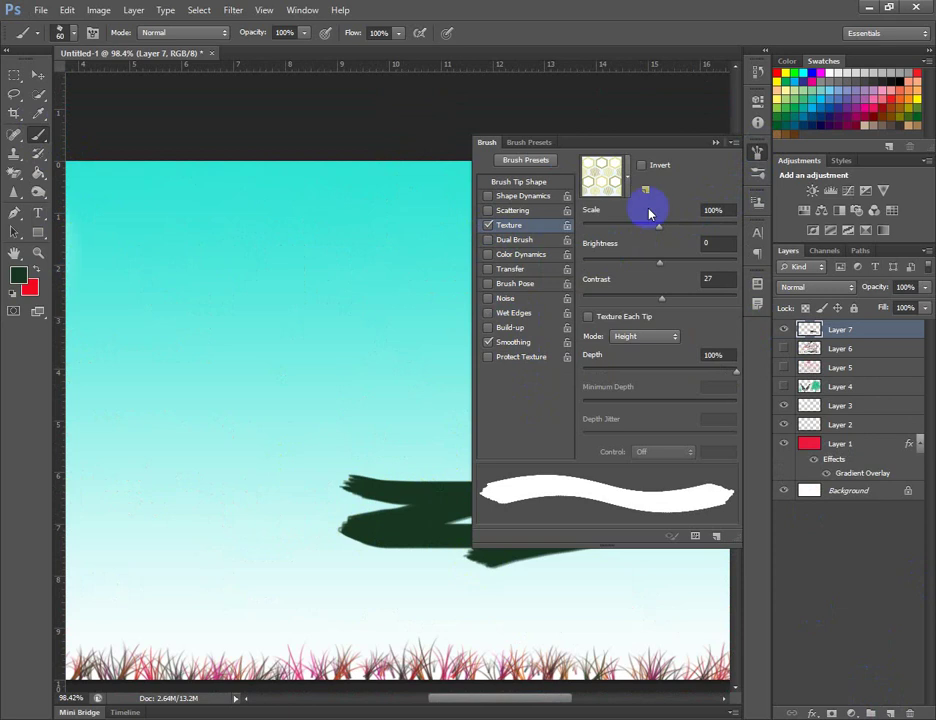
pyautogui.click(734, 146)
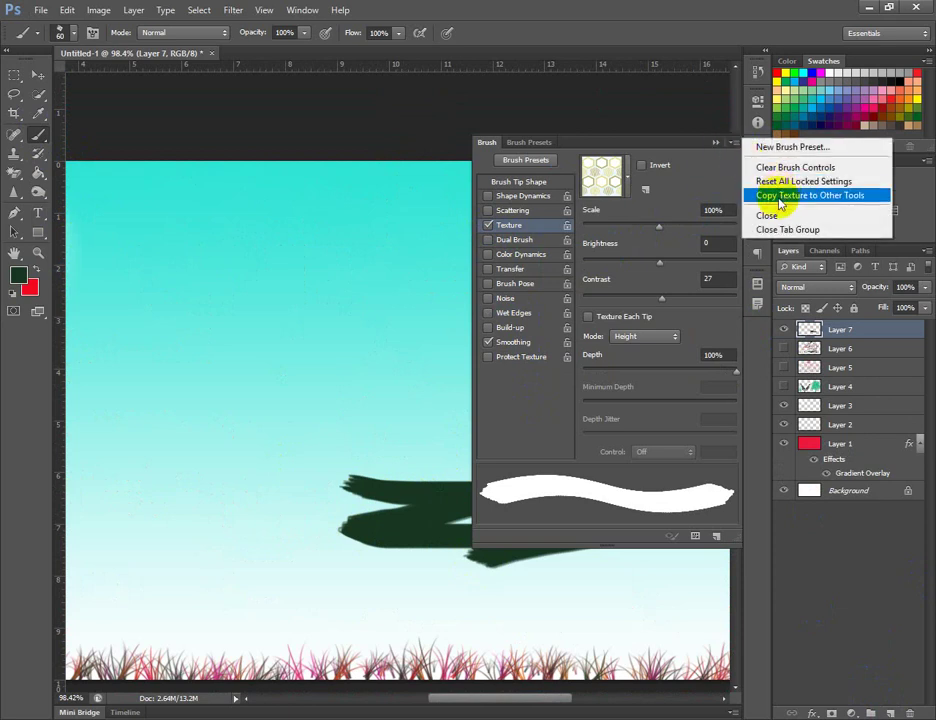
pyautogui.click(770, 163)
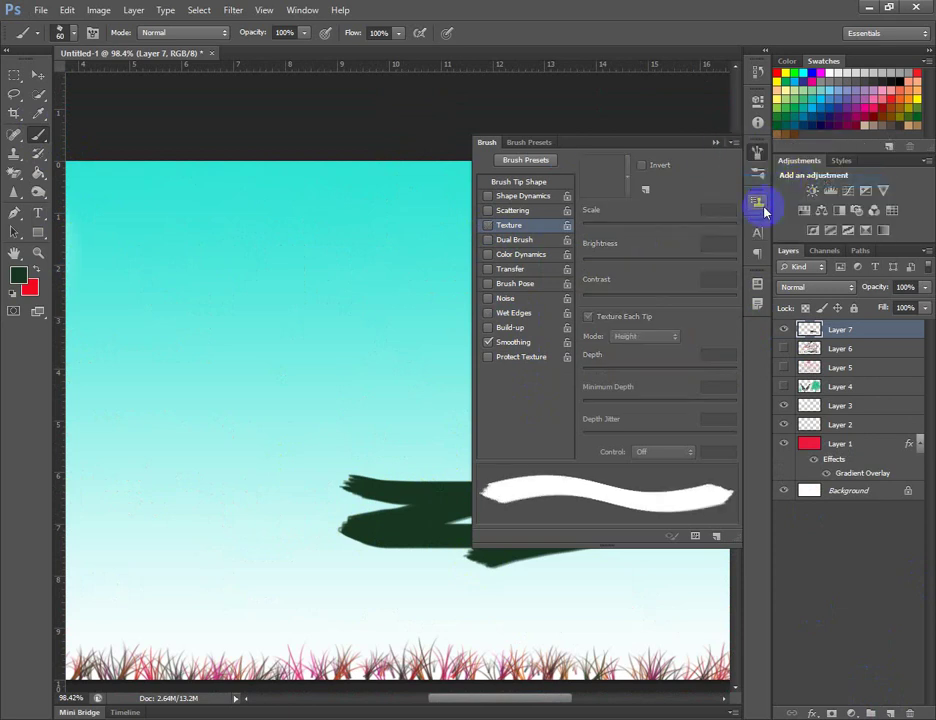
# Turn on Texture with the dark stone pattern and paint a broad horizontal patch across the upper sky
pyautogui.click(490, 226)
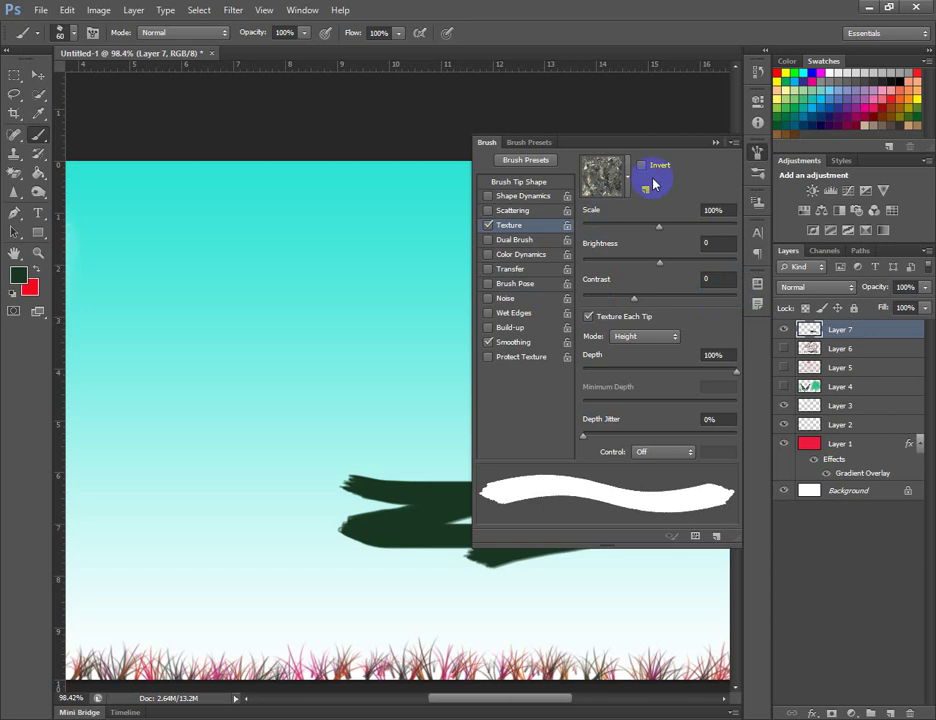
pyautogui.click(717, 142)
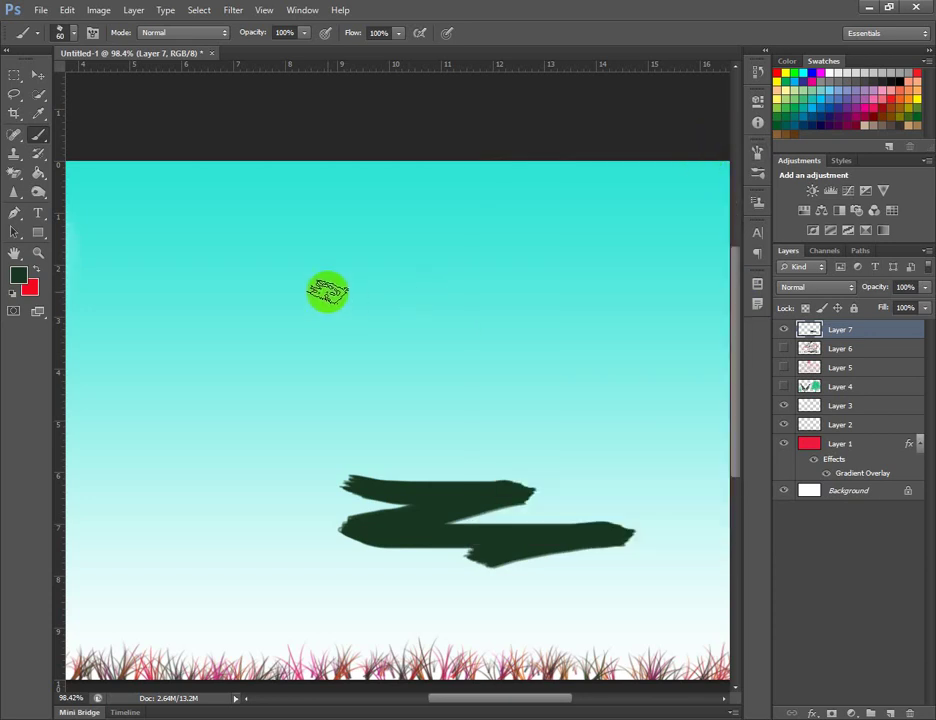
pyautogui.moveTo(322, 291)
pyautogui.mouseDown()
pyautogui.moveTo(595, 308)
pyautogui.moveTo(538, 347)
pyautogui.moveTo(300, 341)
pyautogui.moveTo(530, 330)
pyautogui.moveTo(283, 325)
pyautogui.moveTo(561, 314)
pyautogui.moveTo(246, 311)
pyautogui.moveTo(525, 319)
pyautogui.moveTo(557, 352)
pyautogui.mouseUp()
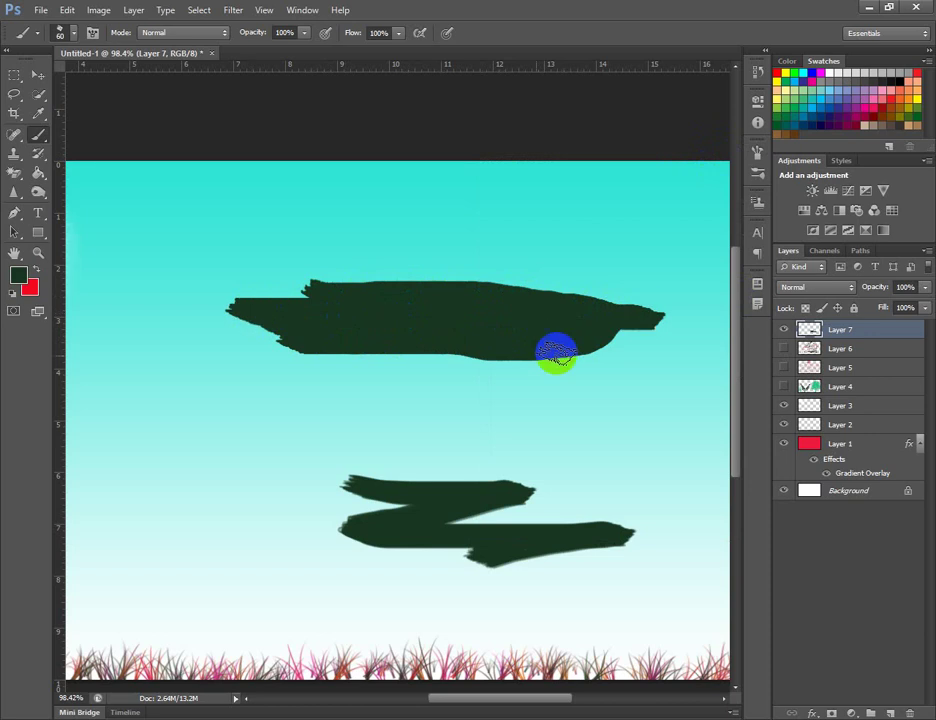
# Switch to the 134 px grass brush and paint thick red and green grass clumps below the sun
pyautogui.click(61, 33)
pyautogui.scroll(1, 246, 308)
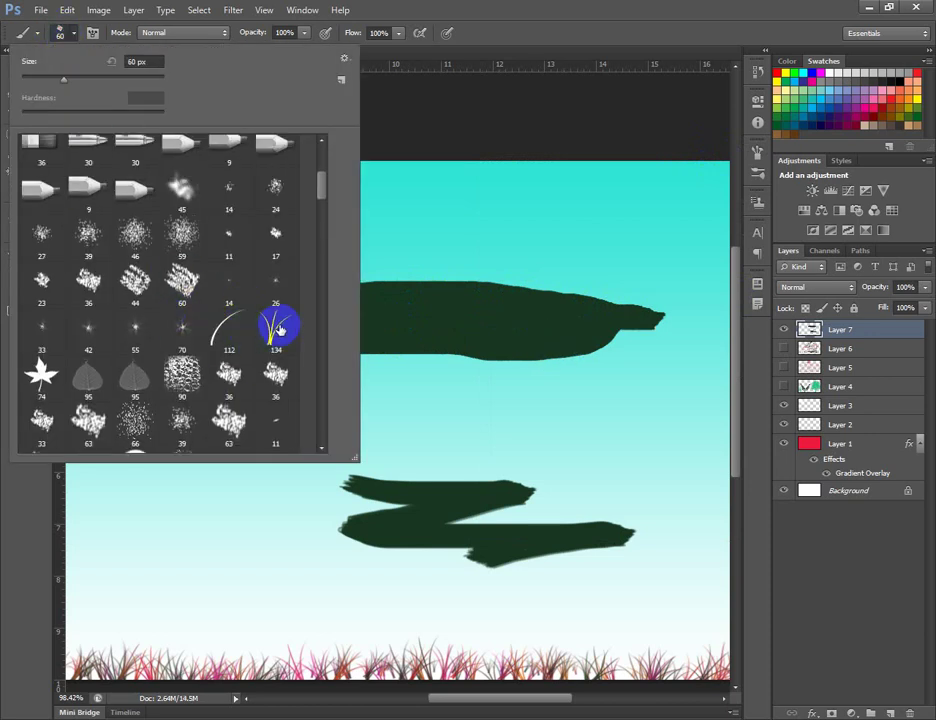
pyautogui.click(288, 359)
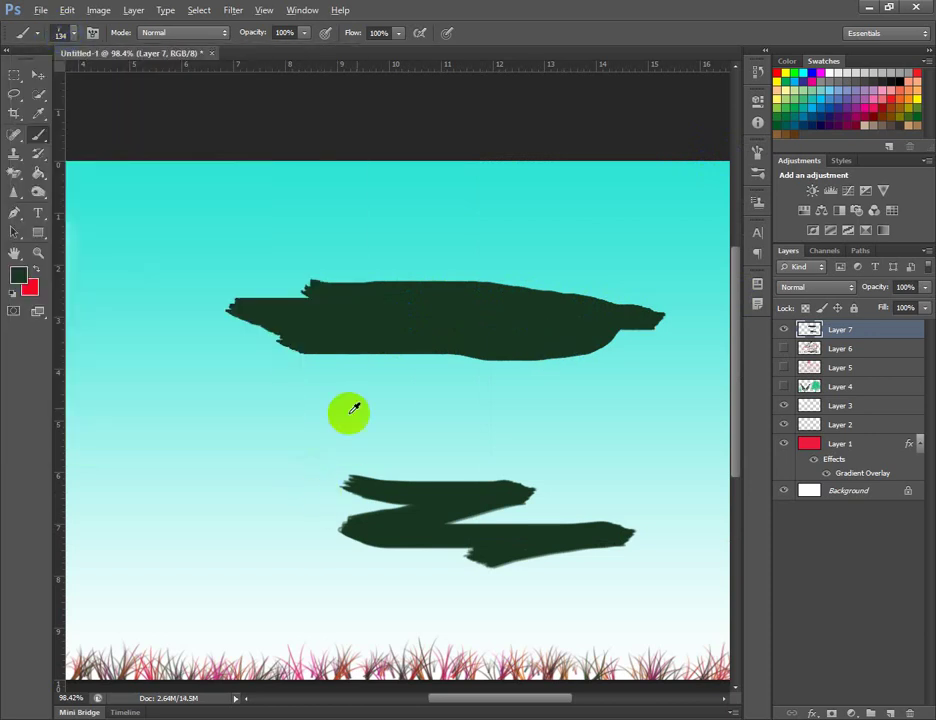
pyautogui.scroll(-2, 337, 443)
pyautogui.moveTo(289, 440)
pyautogui.mouseDown()
pyautogui.moveTo(330, 441)
pyautogui.moveTo(230, 449)
pyautogui.moveTo(355, 474)
pyautogui.moveTo(274, 480)
pyautogui.mouseUp()
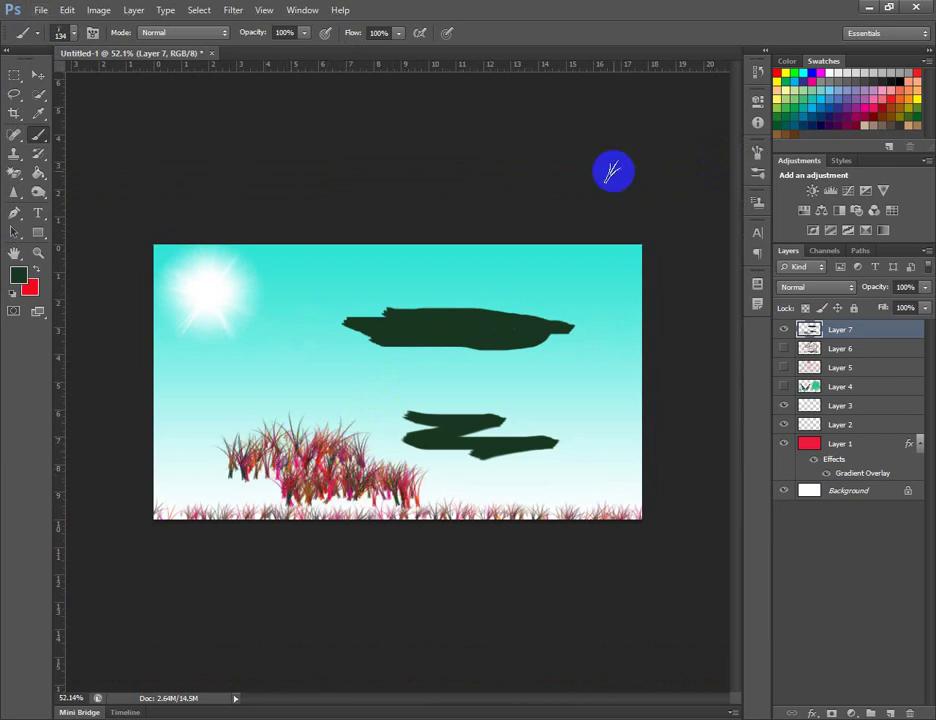
# Discard the current scene unsaved and start a new 1280 × 720 px white document at 72 pixels/inch with an empty layer
pyautogui.click(211, 53)
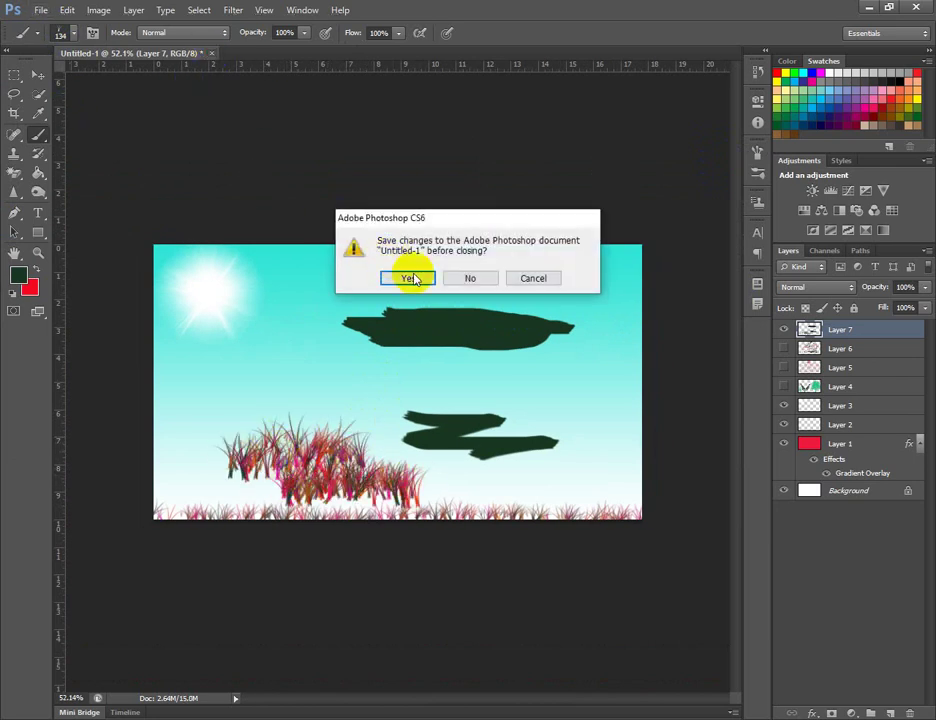
pyautogui.click(472, 279)
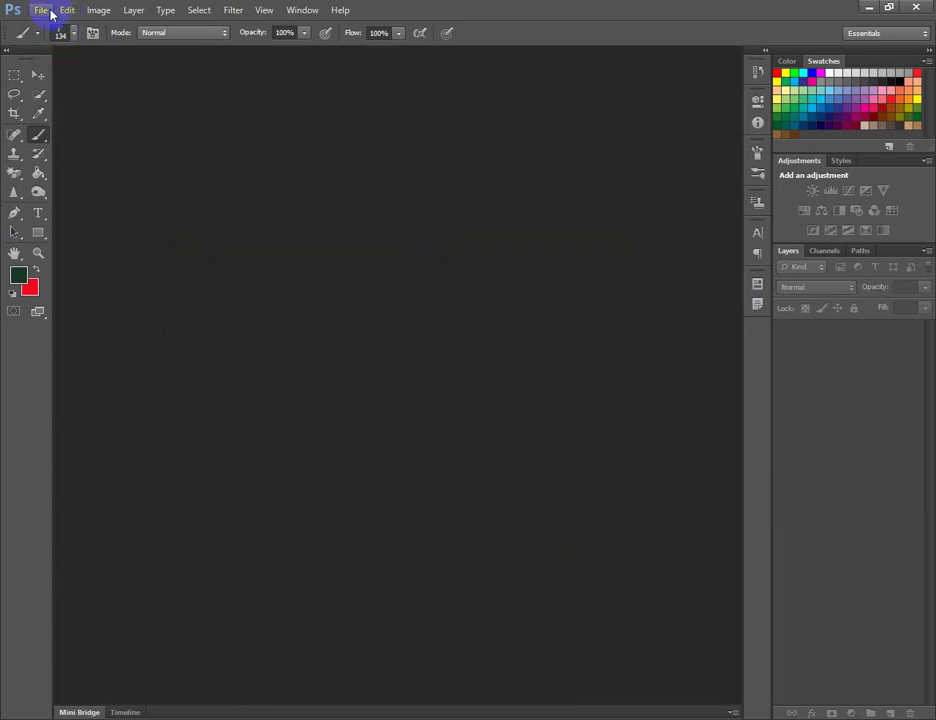
pyautogui.click(48, 12)
pyautogui.click(44, 30)
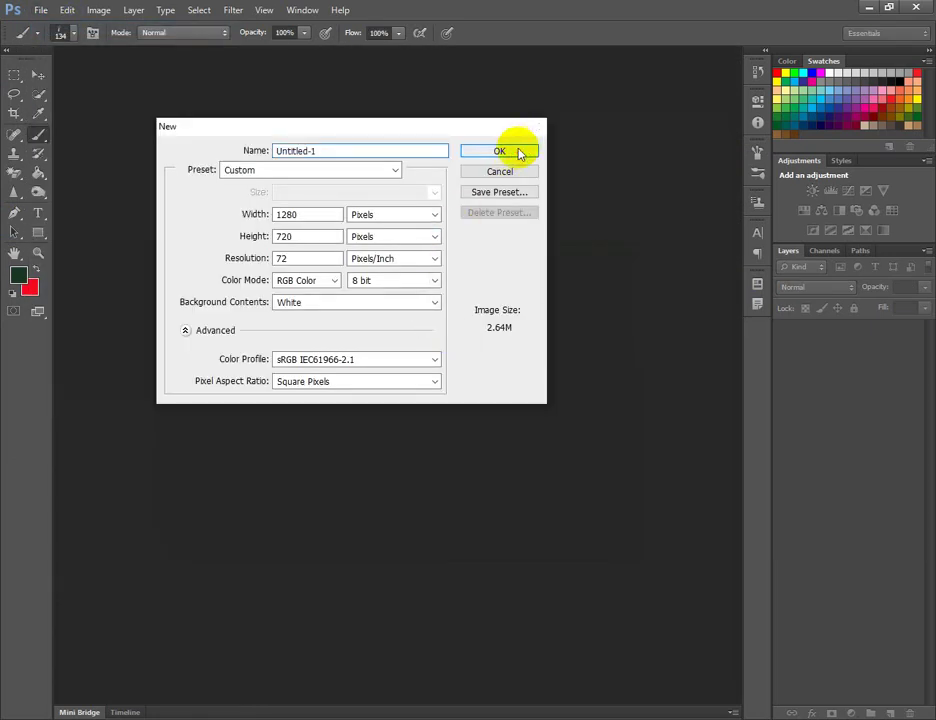
pyautogui.click(500, 151)
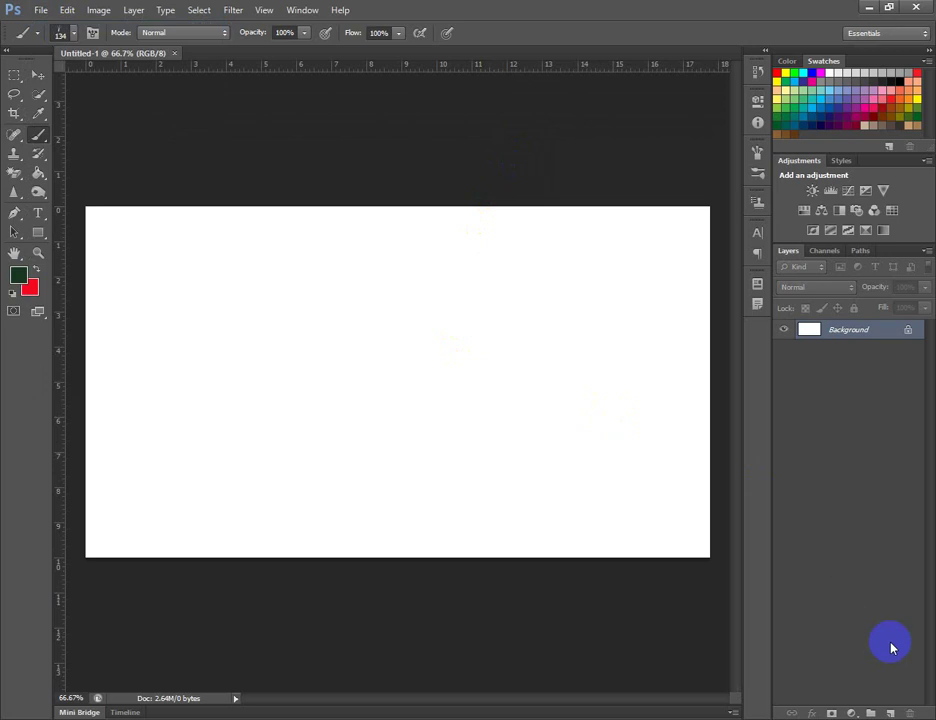
pyautogui.click(890, 712)
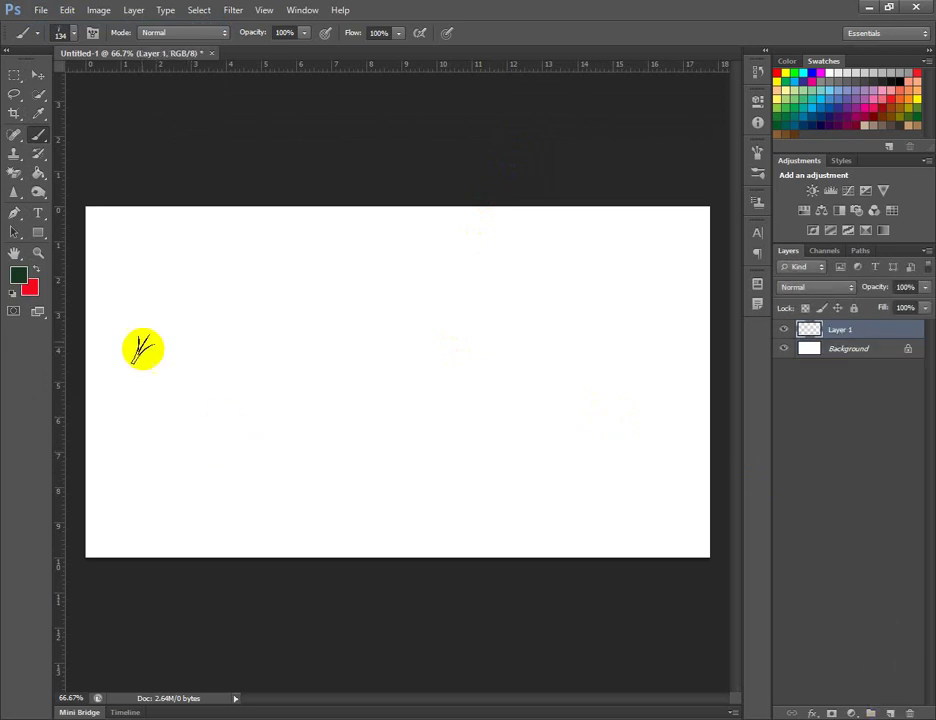
# Browse the brush presets and pick the fan-shaped bristle brush
pyautogui.click(69, 40)
pyautogui.click(276, 332)
pyautogui.scroll(-3, 209, 368)
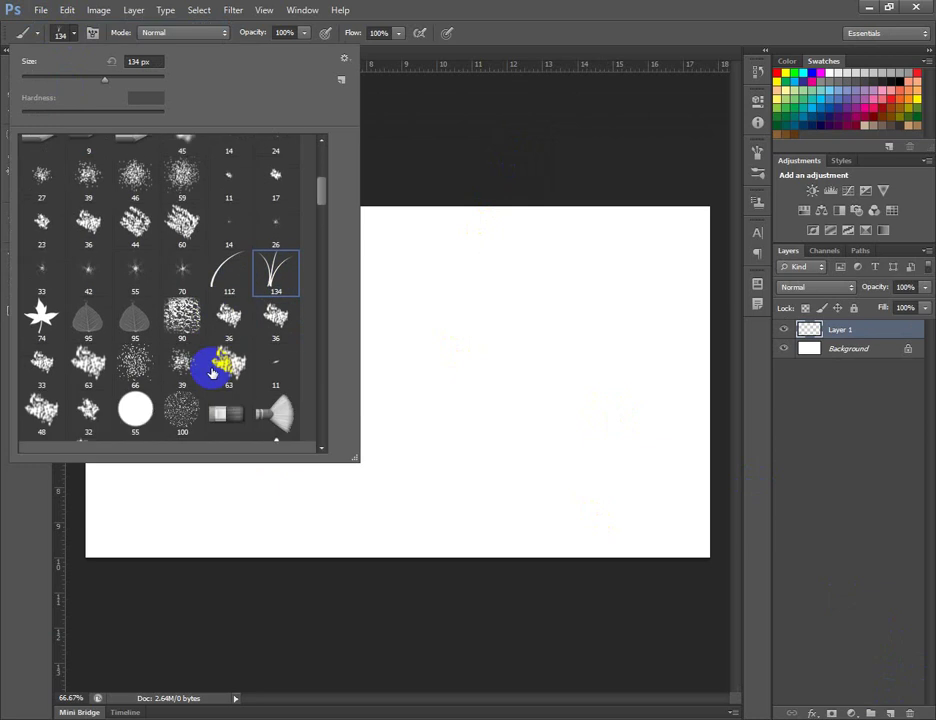
pyautogui.scroll(-4, 214, 352)
pyautogui.scroll(3, 203, 358)
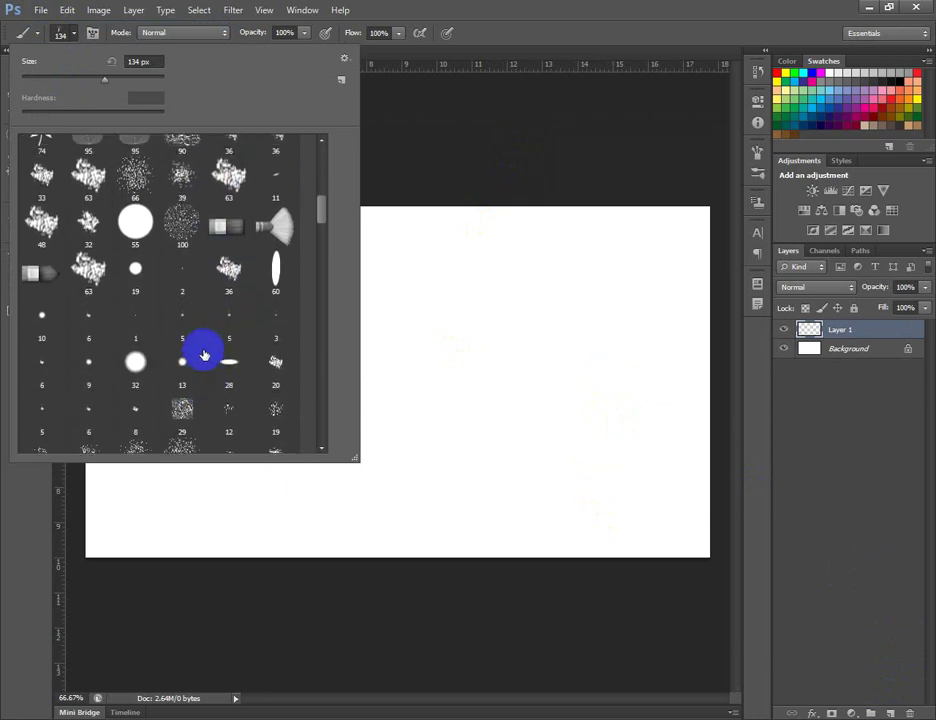
pyautogui.click(279, 272)
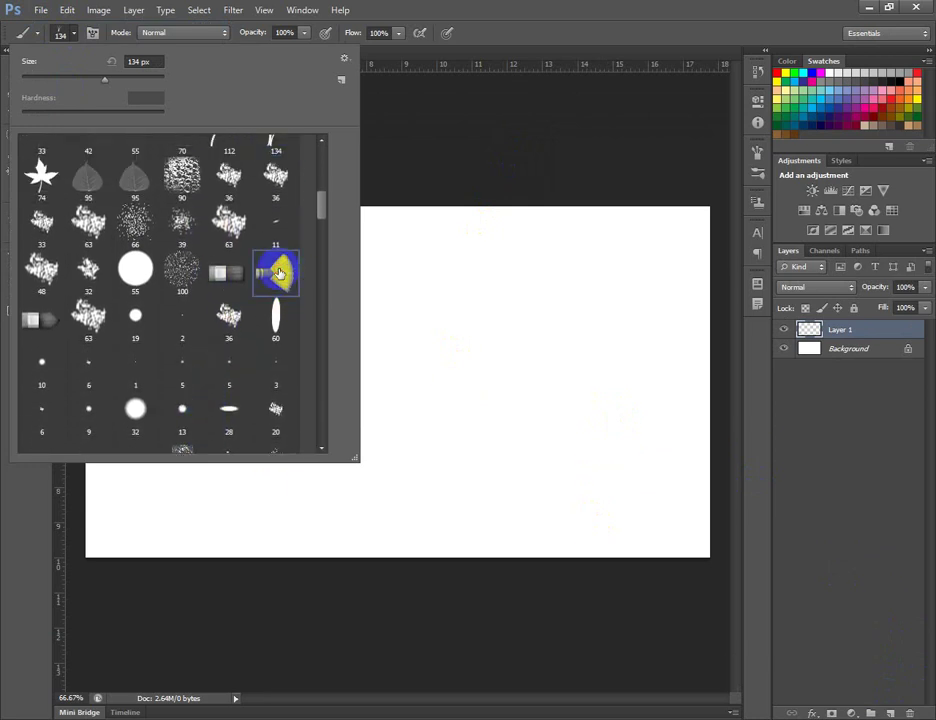
pyautogui.click(70, 38)
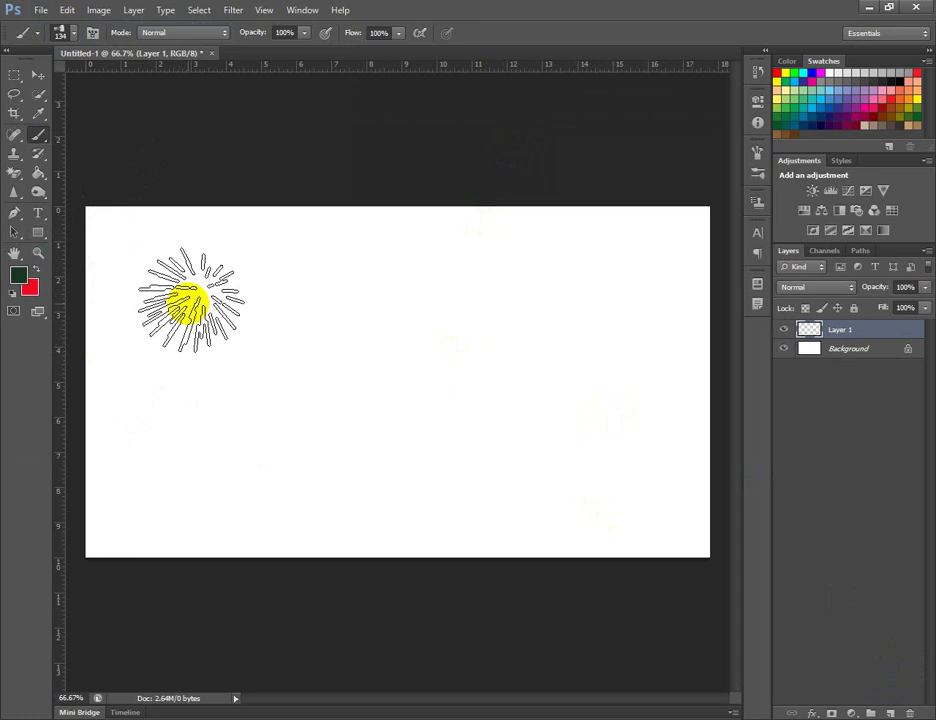
# Choose the 32 px round brush preset
pyautogui.click(65, 37)
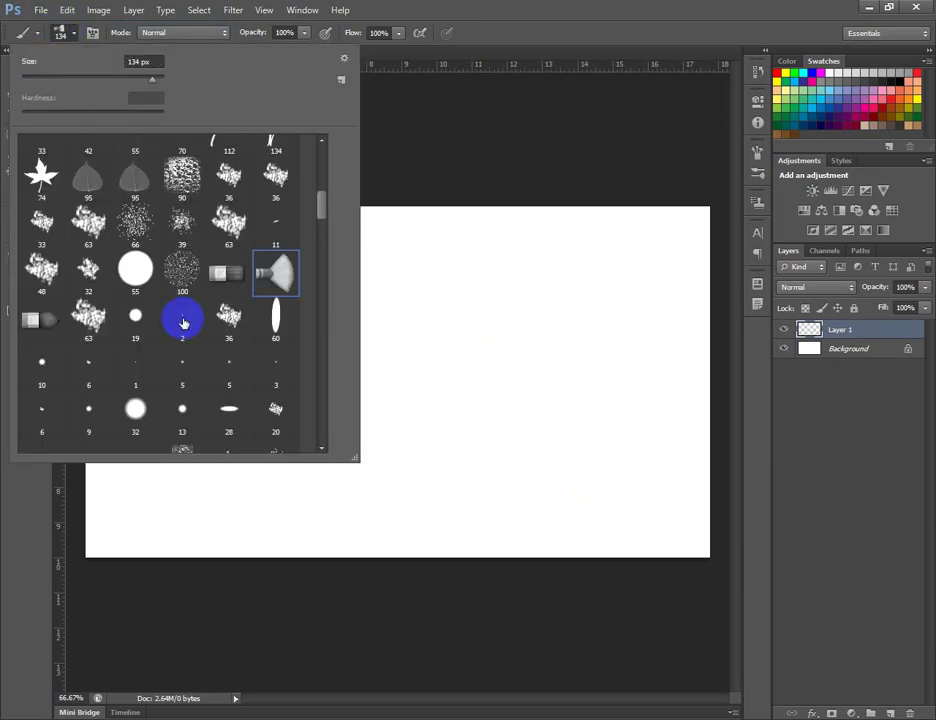
pyautogui.scroll(-5, 183, 322)
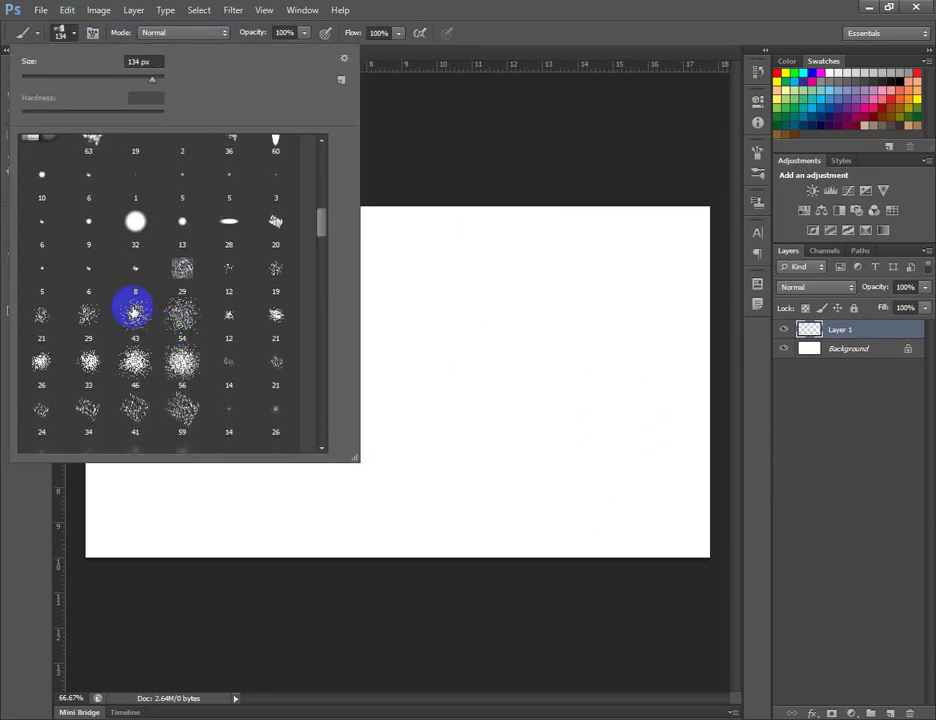
pyautogui.scroll(1, 135, 312)
pyautogui.click(132, 268)
pyautogui.click(60, 36)
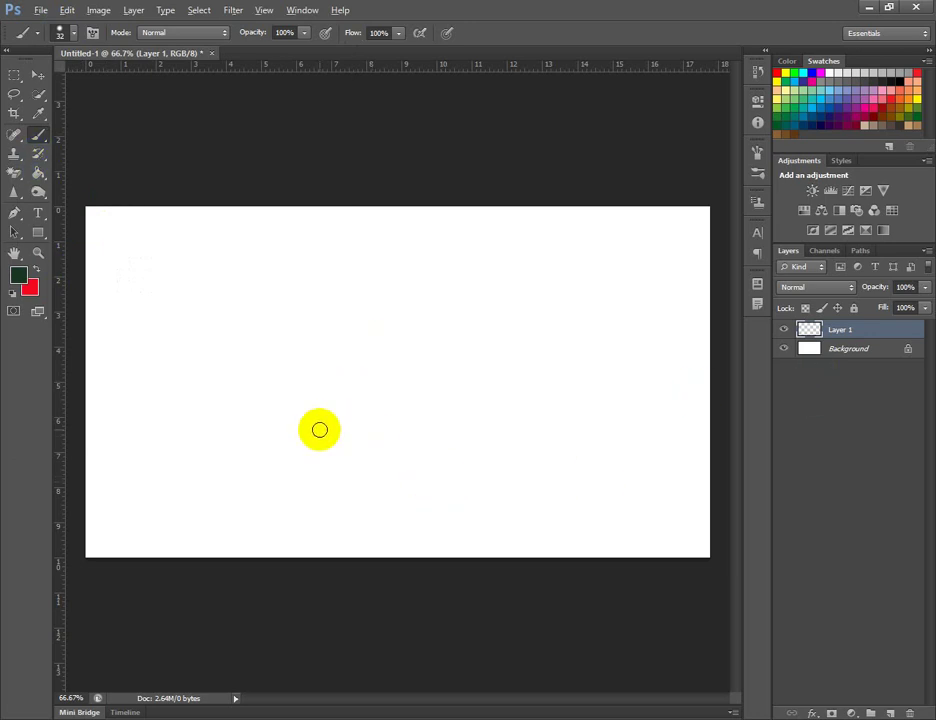
# Fill Layer 1 with the dark green foreground color and set the foreground color to pink e0586e
pyautogui.hotkey('alt', 'BackSpace')
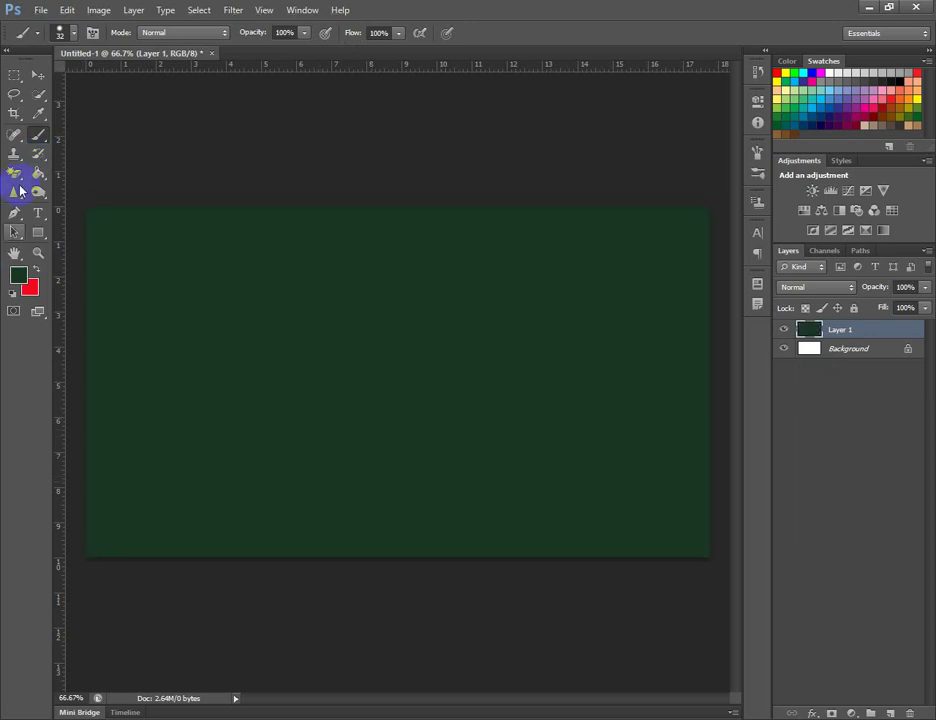
pyautogui.click(16, 217)
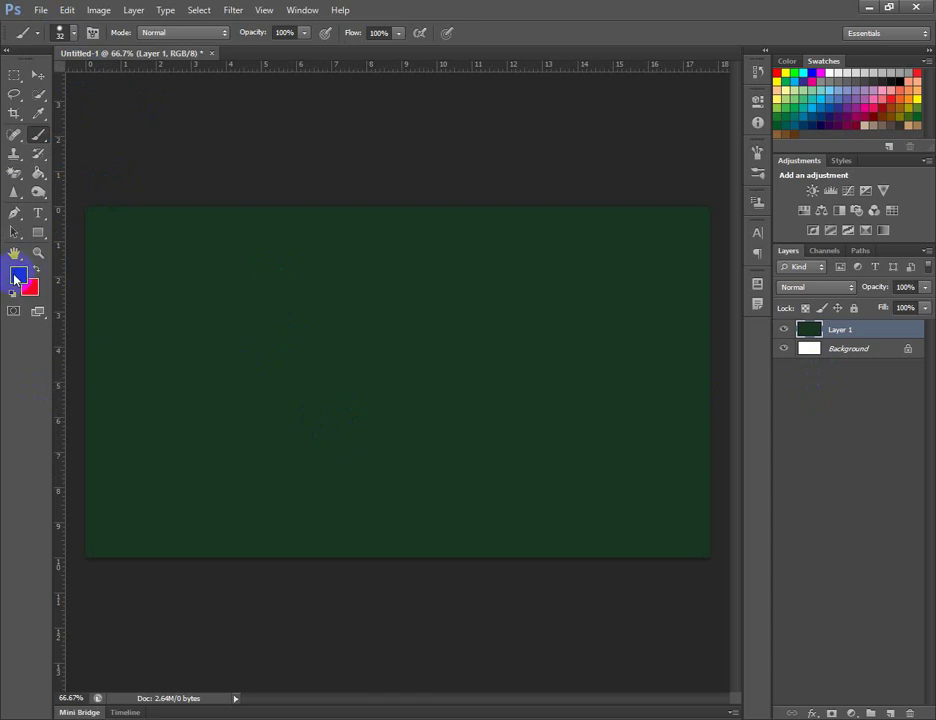
pyautogui.click(17, 277)
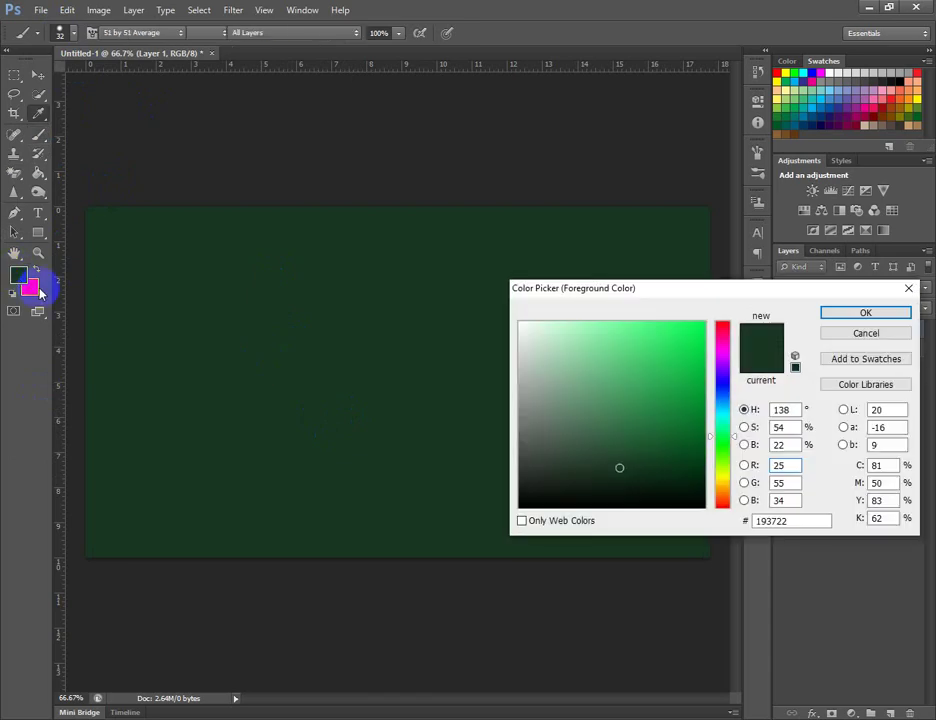
pyautogui.click(730, 331)
pyautogui.click(631, 344)
pyautogui.click(865, 312)
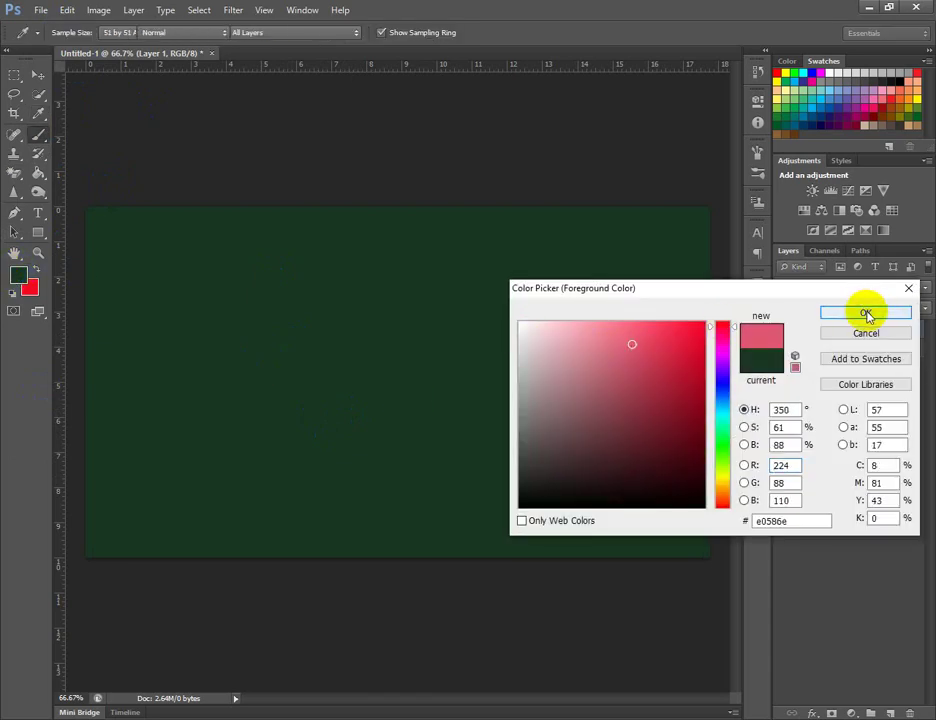
# Enable the Texture option for the brush and set its depth jitter control to Off
pyautogui.click(757, 150)
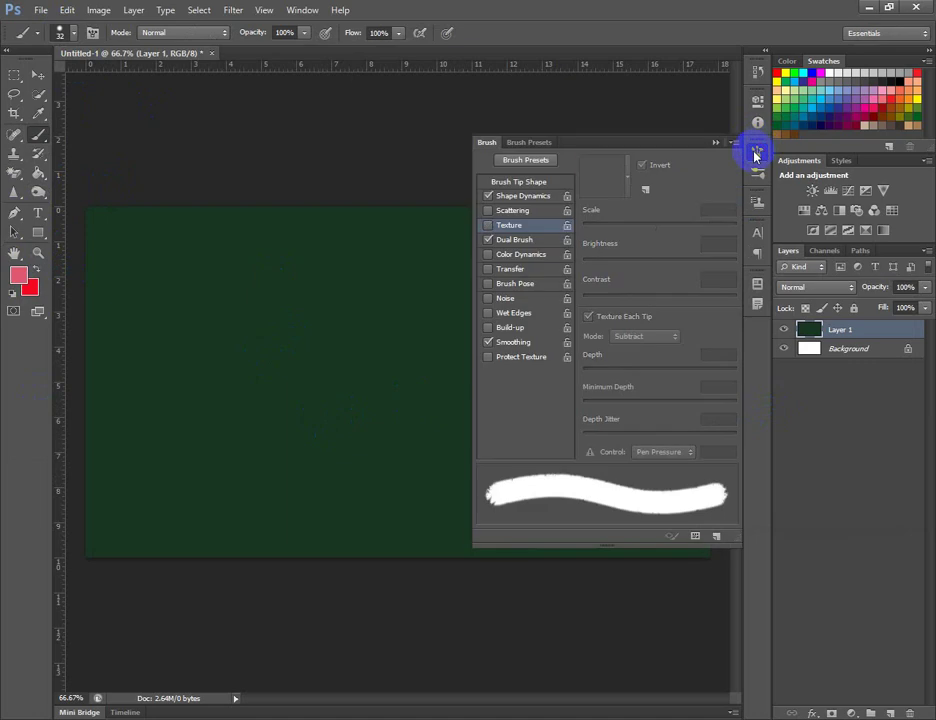
pyautogui.click(489, 226)
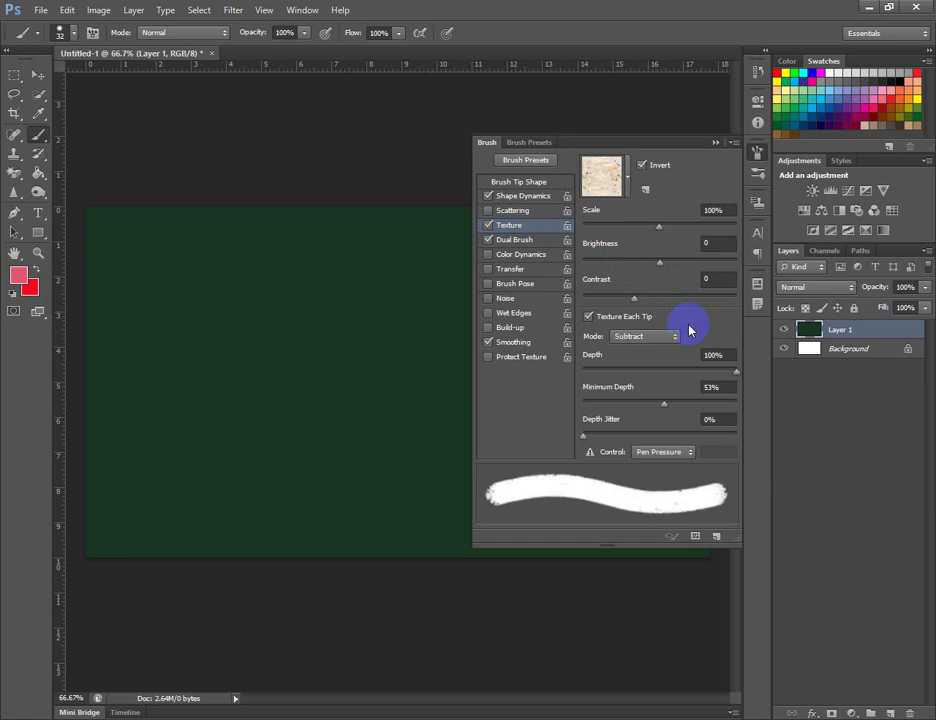
pyautogui.click(688, 452)
pyautogui.click(672, 467)
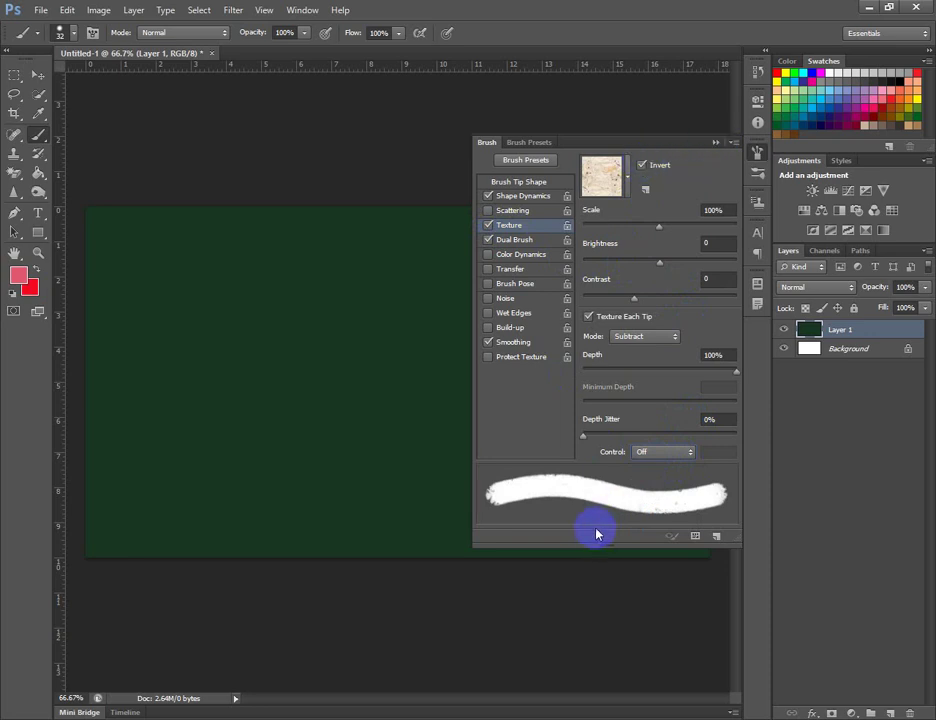
pyautogui.click(715, 143)
# Paint a short curved pink stroke and scatter single textured dabs across the middle and lower part of the canvas
pyautogui.moveTo(498, 307)
pyautogui.mouseDown()
pyautogui.moveTo(522, 320)
pyautogui.moveTo(516, 357)
pyautogui.moveTo(498, 352)
pyautogui.mouseUp()
pyautogui.click(522, 410)
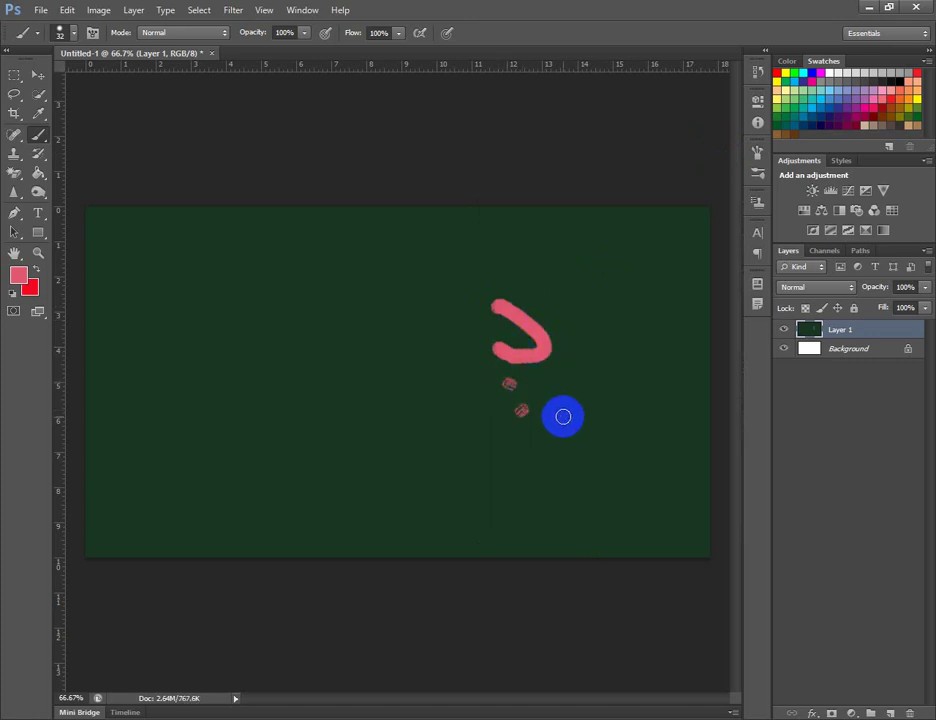
pyautogui.click(563, 416)
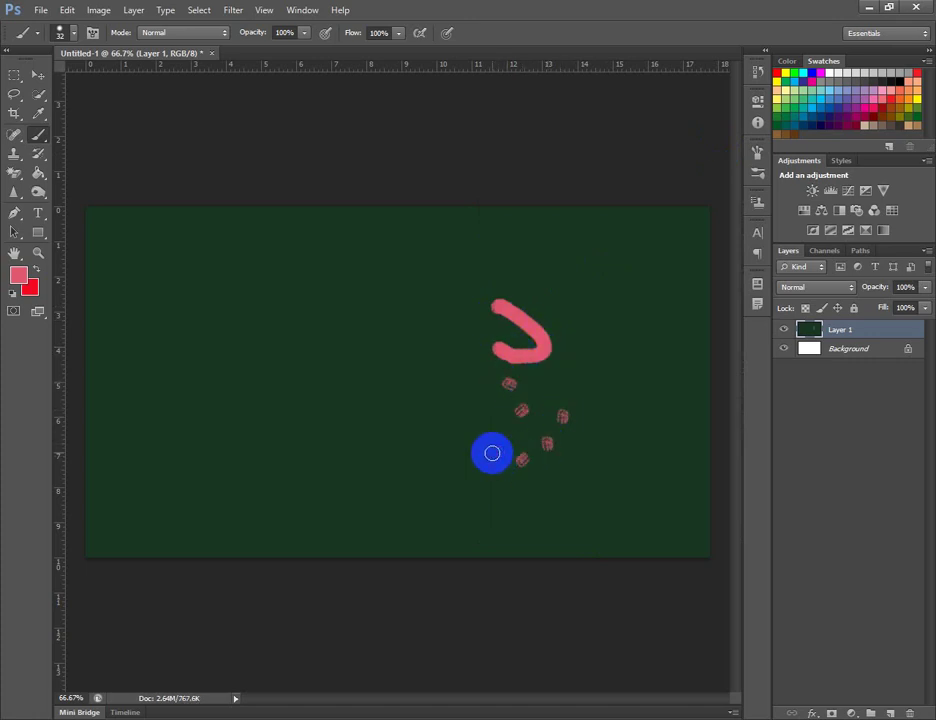
pyautogui.click(492, 453)
pyautogui.click(478, 424)
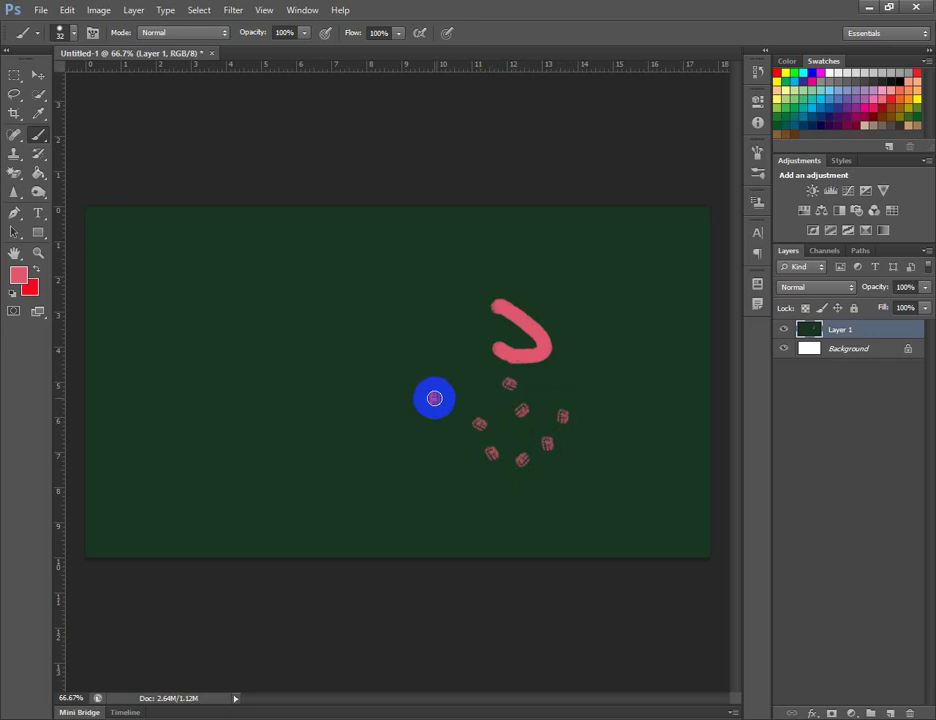
pyautogui.click(438, 373)
pyautogui.click(387, 347)
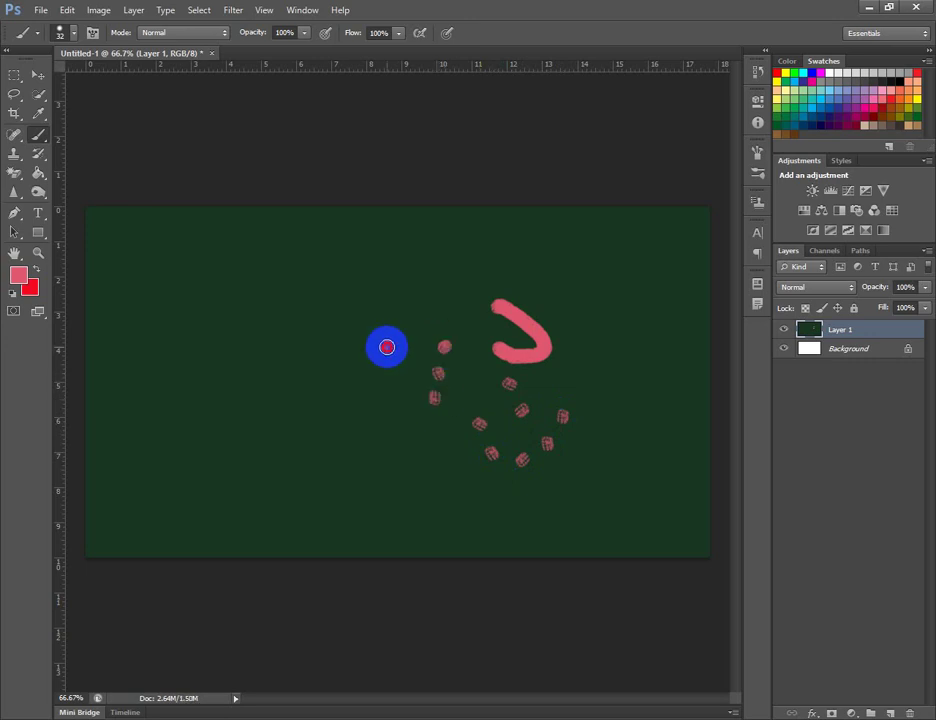
pyautogui.click(408, 413)
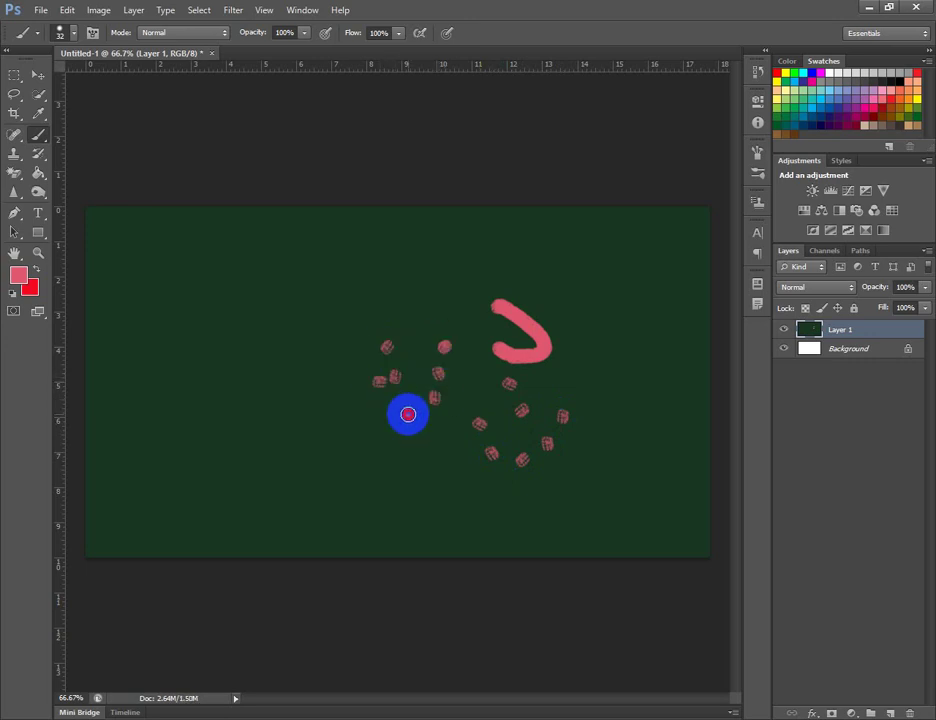
pyautogui.click(421, 444)
pyautogui.click(438, 432)
pyautogui.click(449, 456)
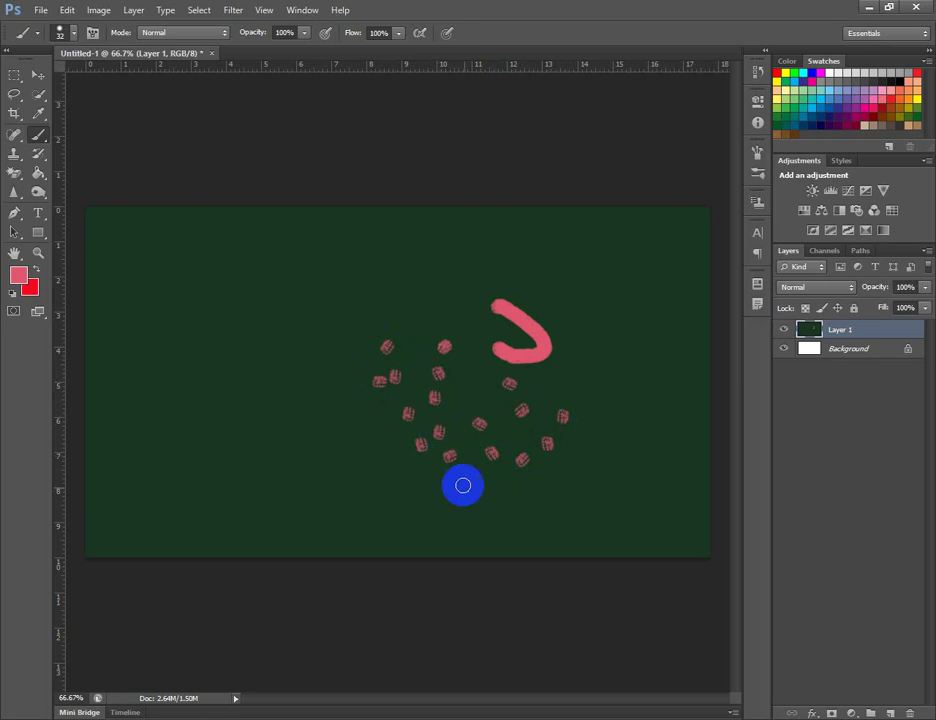
pyautogui.click(471, 505)
pyautogui.click(428, 509)
pyautogui.click(436, 493)
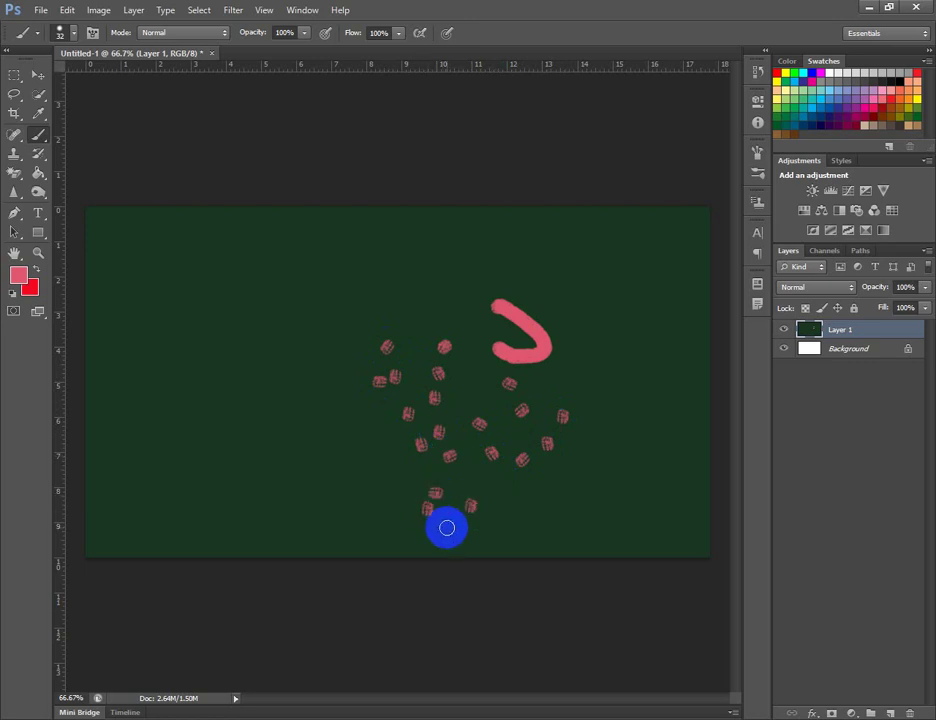
# Change the brush texture pattern to the pink heart
pyautogui.click(757, 153)
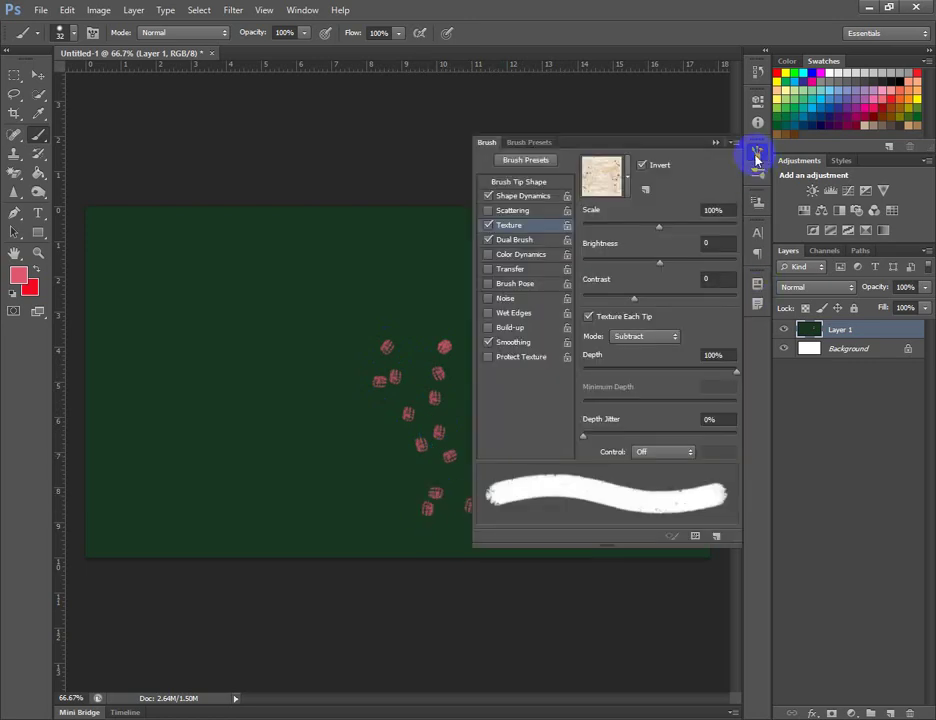
pyautogui.click(627, 177)
pyautogui.click(633, 264)
pyautogui.click(628, 272)
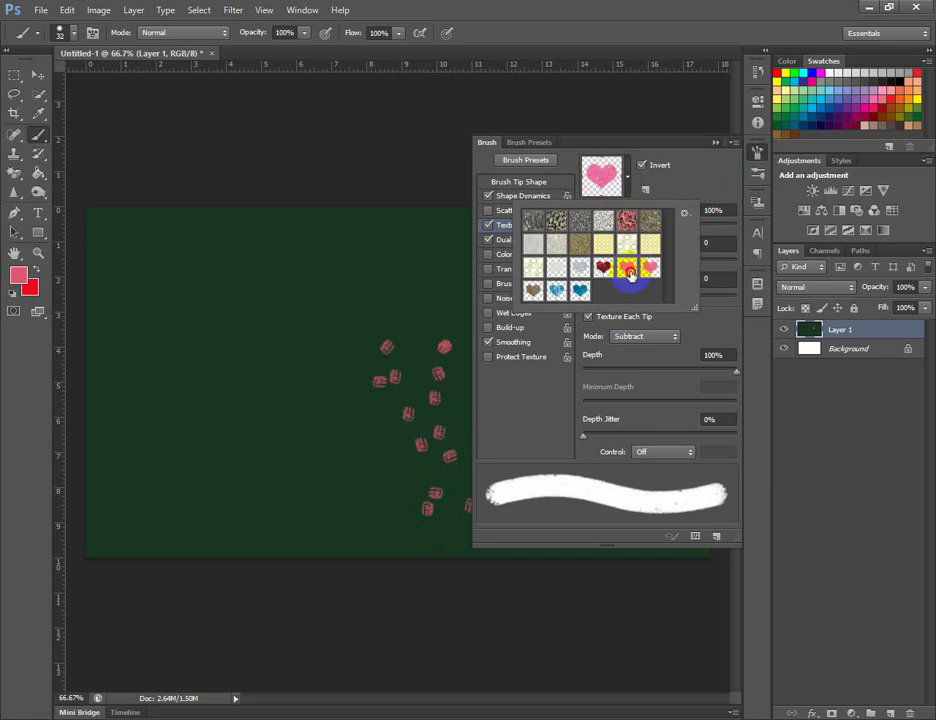
pyautogui.click(607, 175)
pyautogui.click(715, 142)
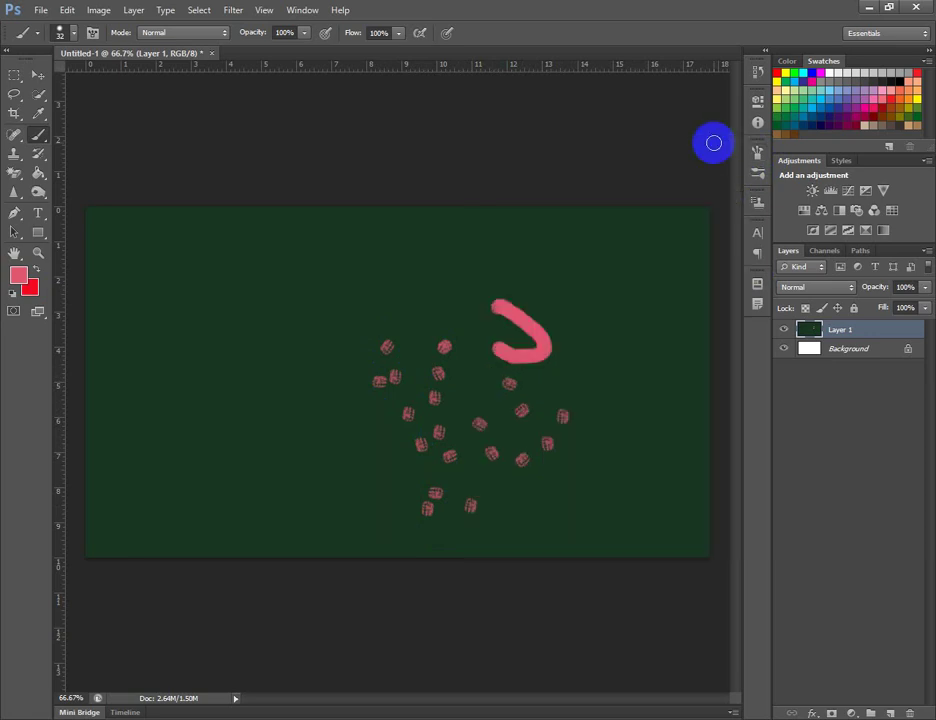
# Set the brush size to 108 px
pyautogui.click(72, 33)
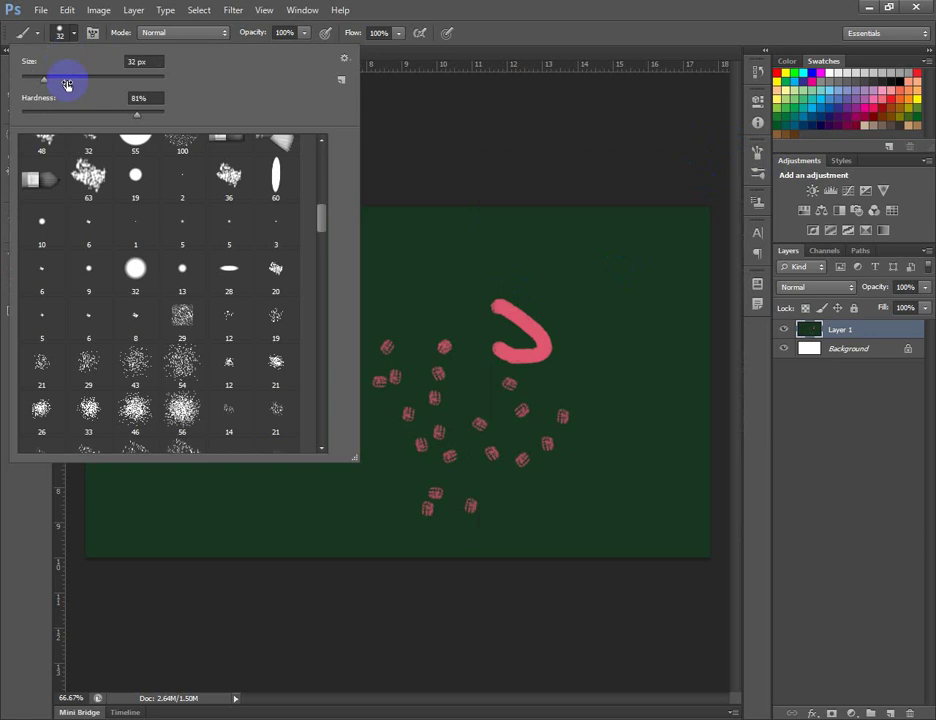
pyautogui.click(65, 32)
pyautogui.click(65, 32)
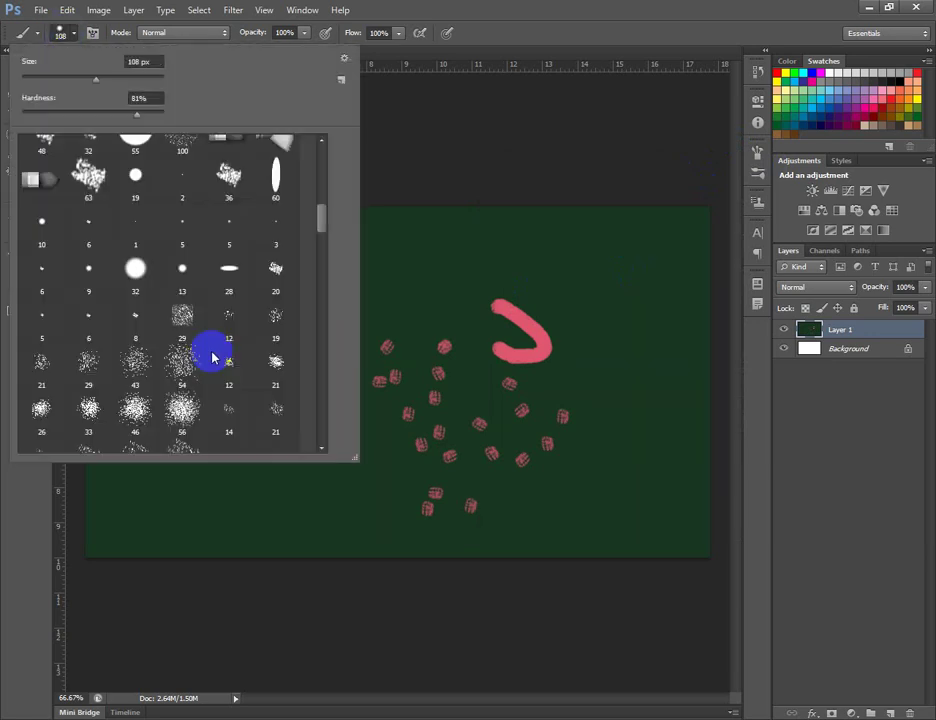
pyautogui.click(72, 38)
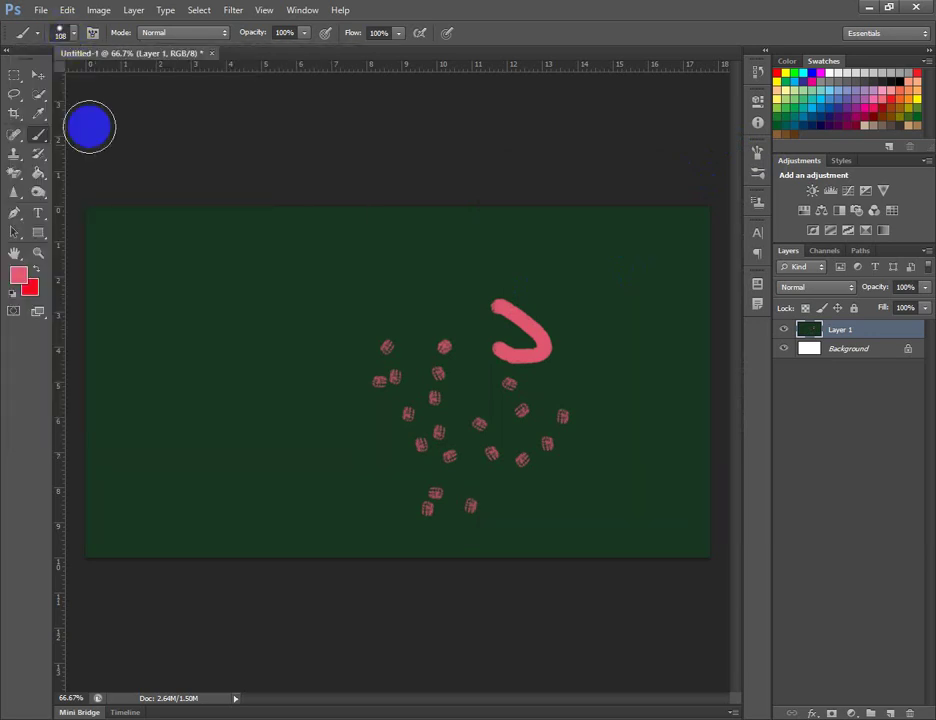
# Stamp large pink heart-textured dabs over the left half and upper middle of the canvas and examine their texture up close
pyautogui.click(197, 338)
pyautogui.click(220, 402)
pyautogui.click(291, 448)
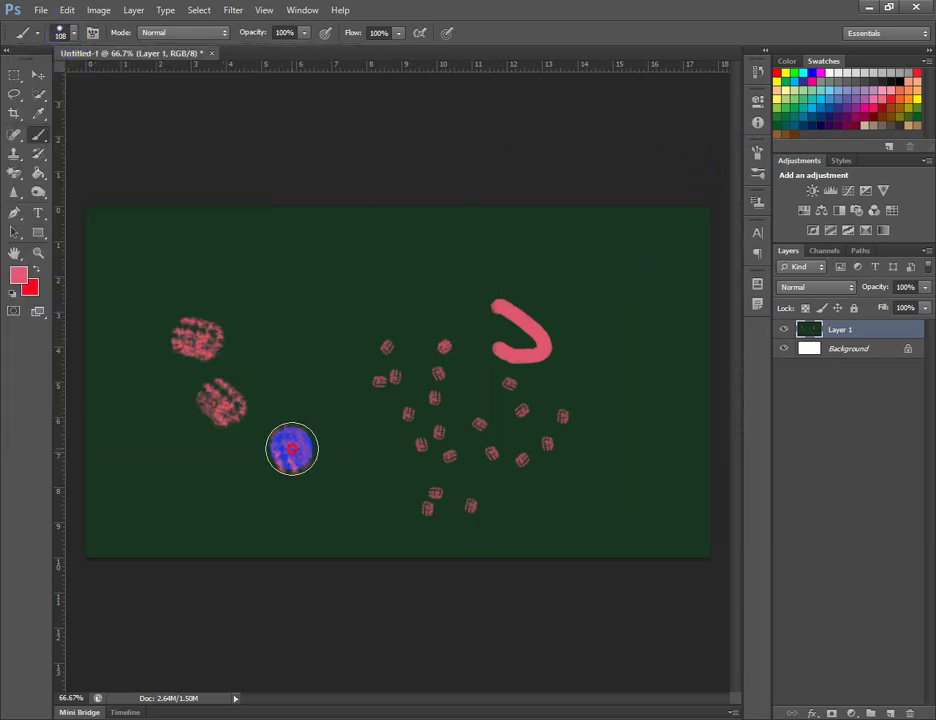
pyautogui.click(281, 361)
pyautogui.click(346, 309)
pyautogui.click(445, 296)
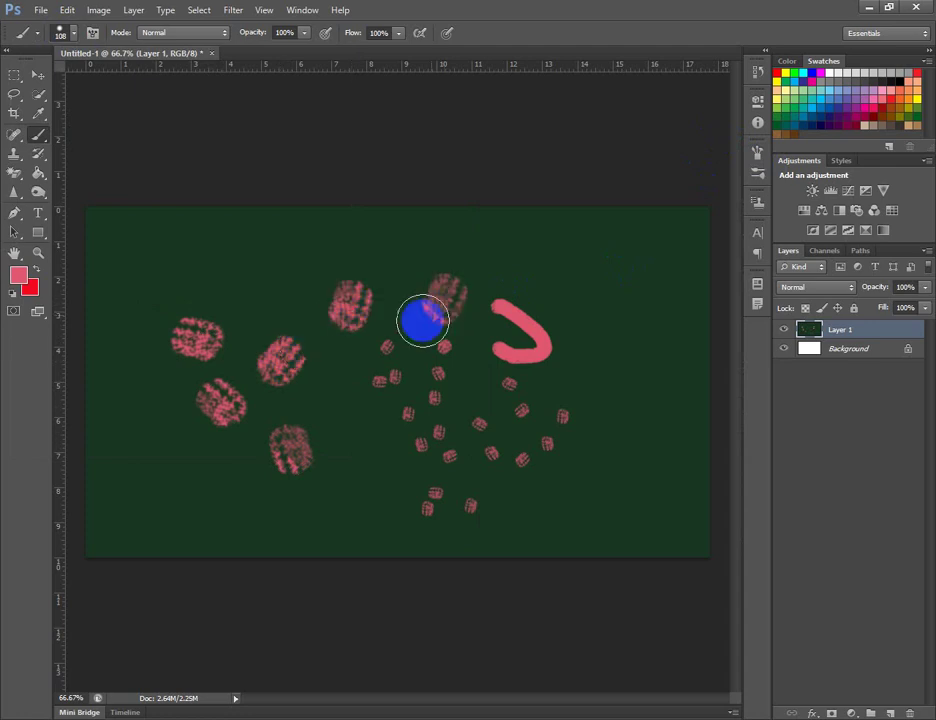
pyautogui.scroll(4, 355, 309)
pyautogui.scroll(3, 355, 309)
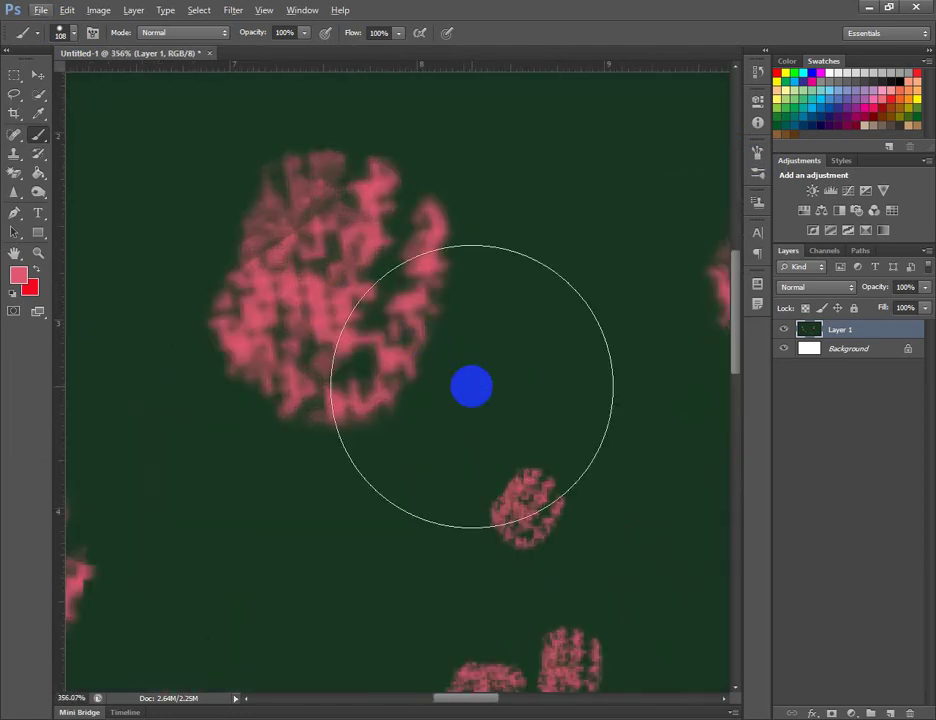
pyautogui.scroll(-2, 464, 334)
pyautogui.scroll(-2, 504, 337)
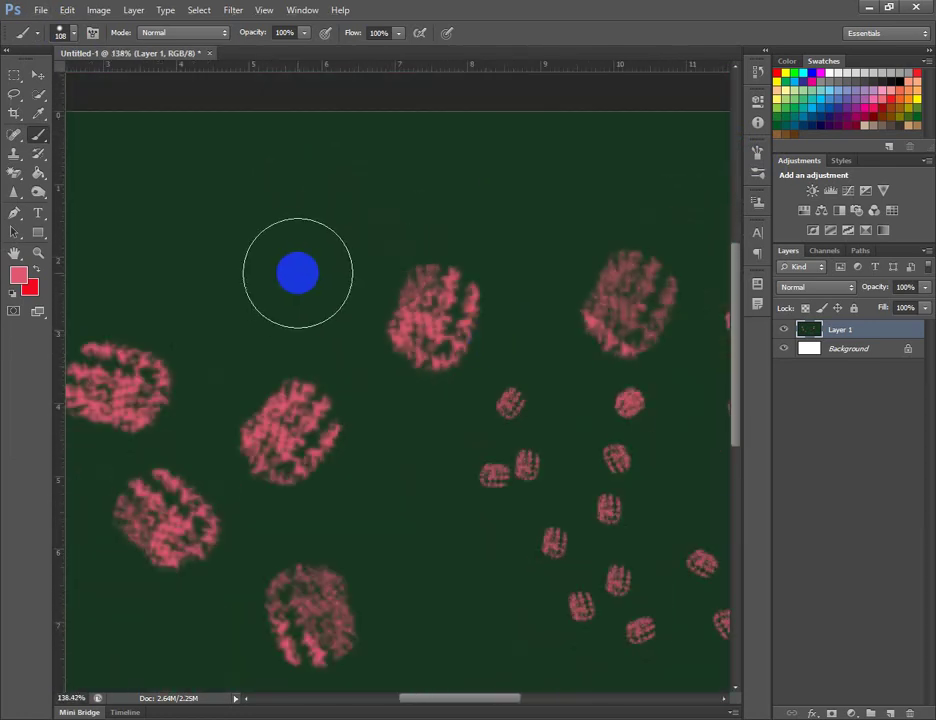
pyautogui.click(263, 225)
pyautogui.click(284, 332)
pyautogui.click(393, 236)
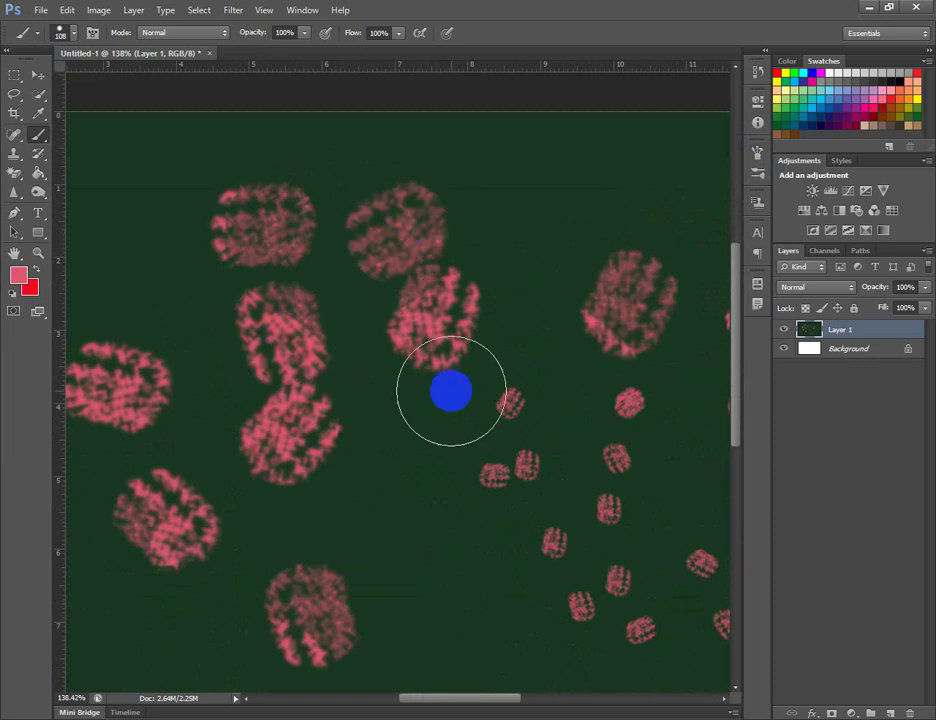
pyautogui.click(62, 35)
pyautogui.click(64, 35)
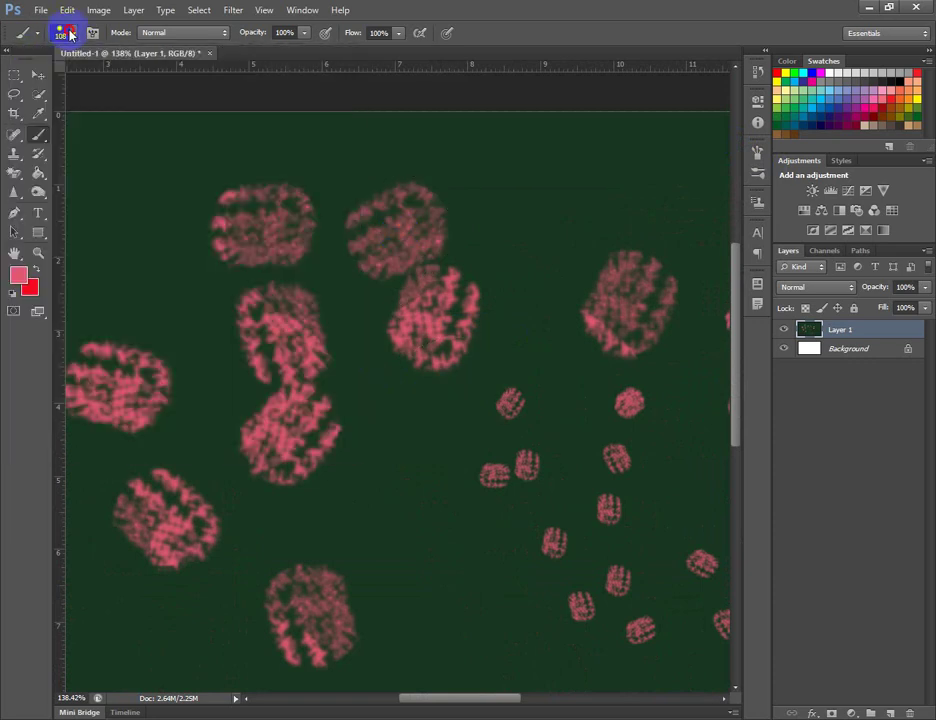
# Change the brush texture pattern to the pebble stones
pyautogui.click(758, 150)
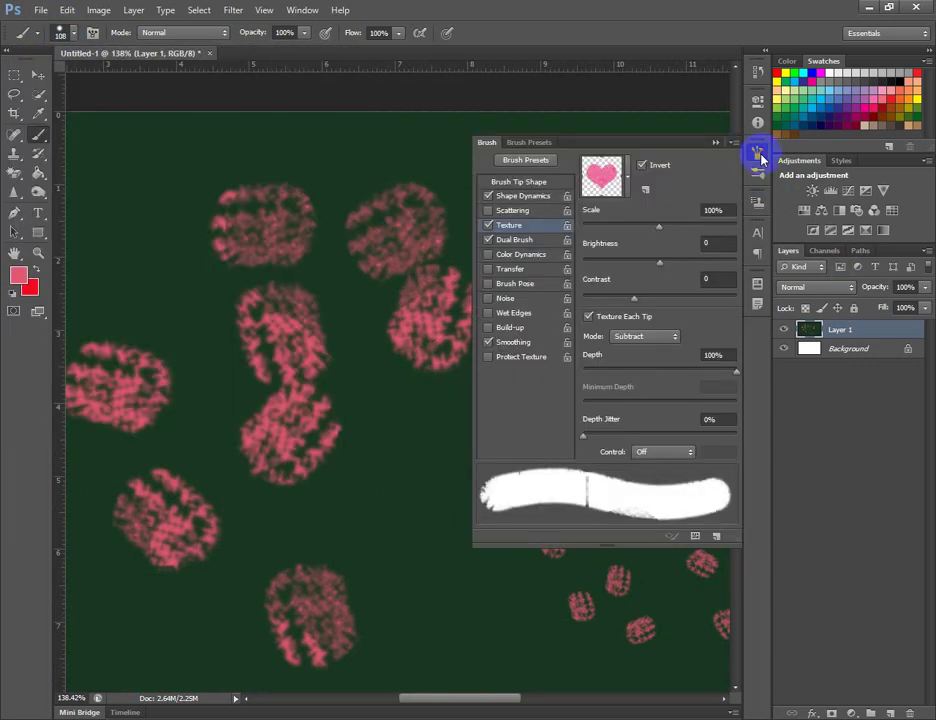
pyautogui.click(625, 183)
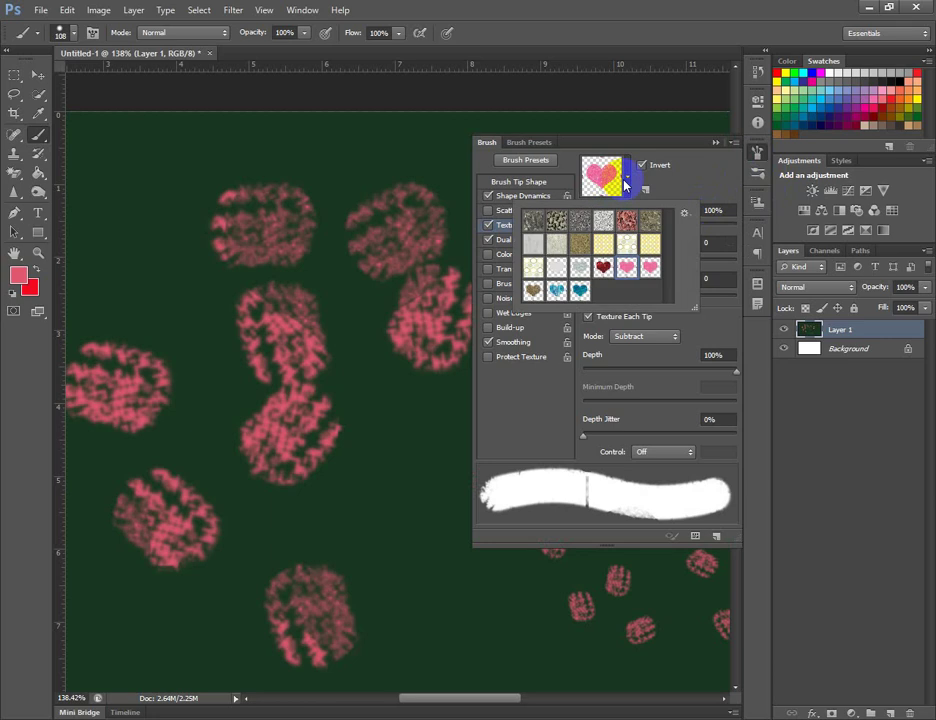
pyautogui.click(556, 224)
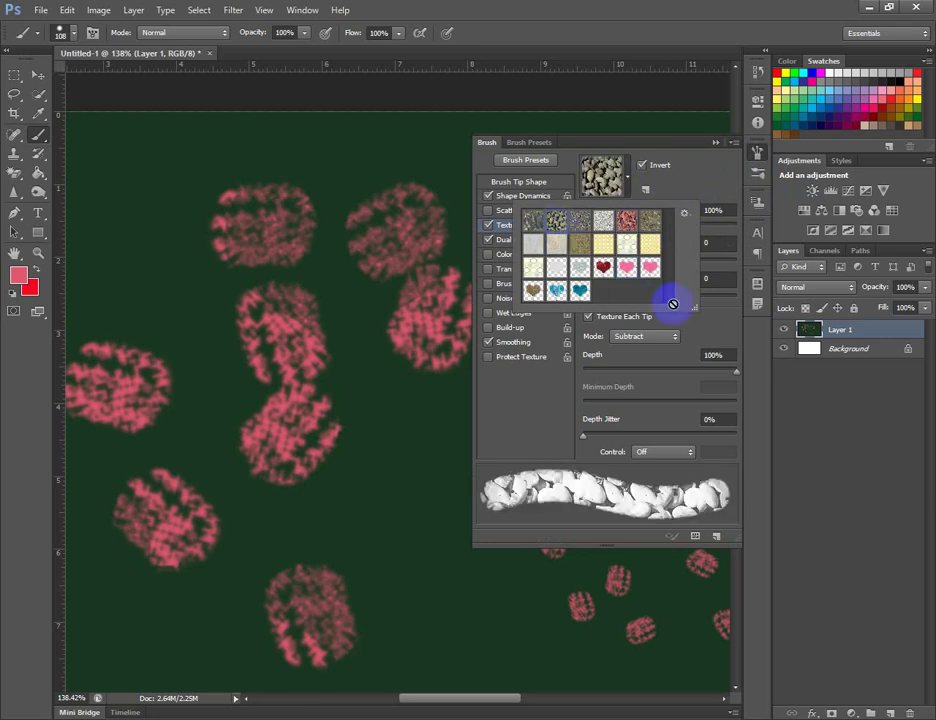
pyautogui.click(610, 175)
# Turn off Dual Brush, Smoothing and Shape Dynamics so that Texture is the only active brush option
pyautogui.click(489, 240)
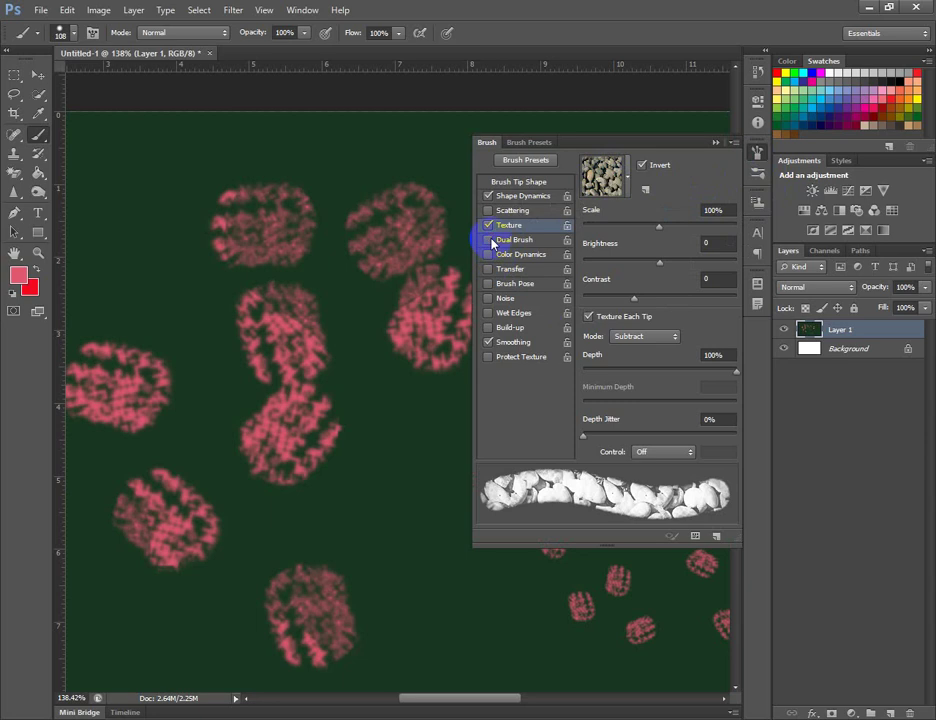
pyautogui.click(489, 343)
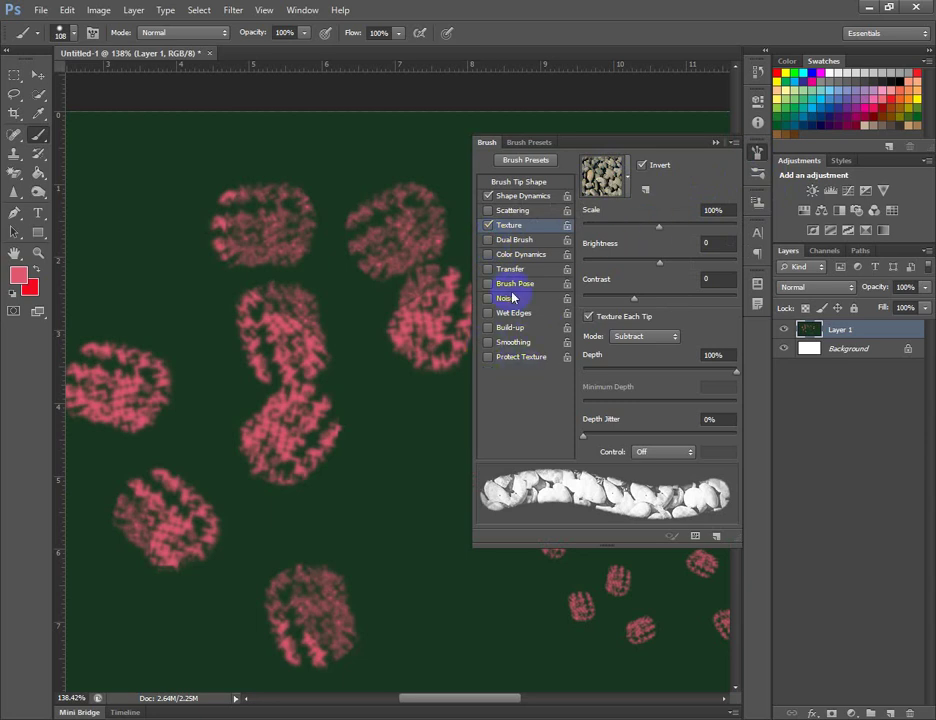
pyautogui.click(716, 145)
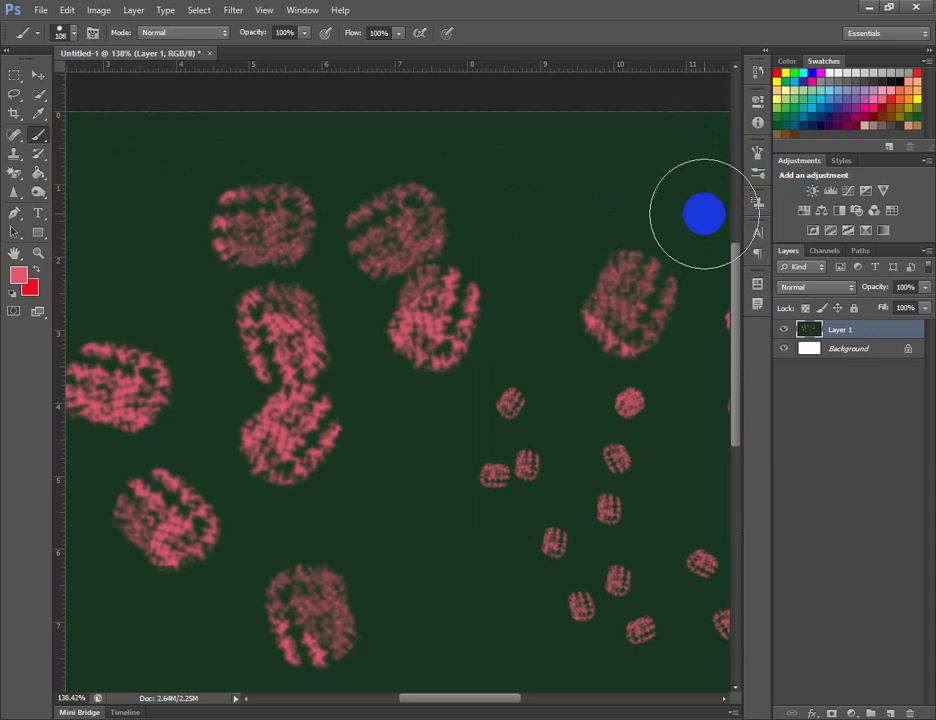
pyautogui.click(757, 155)
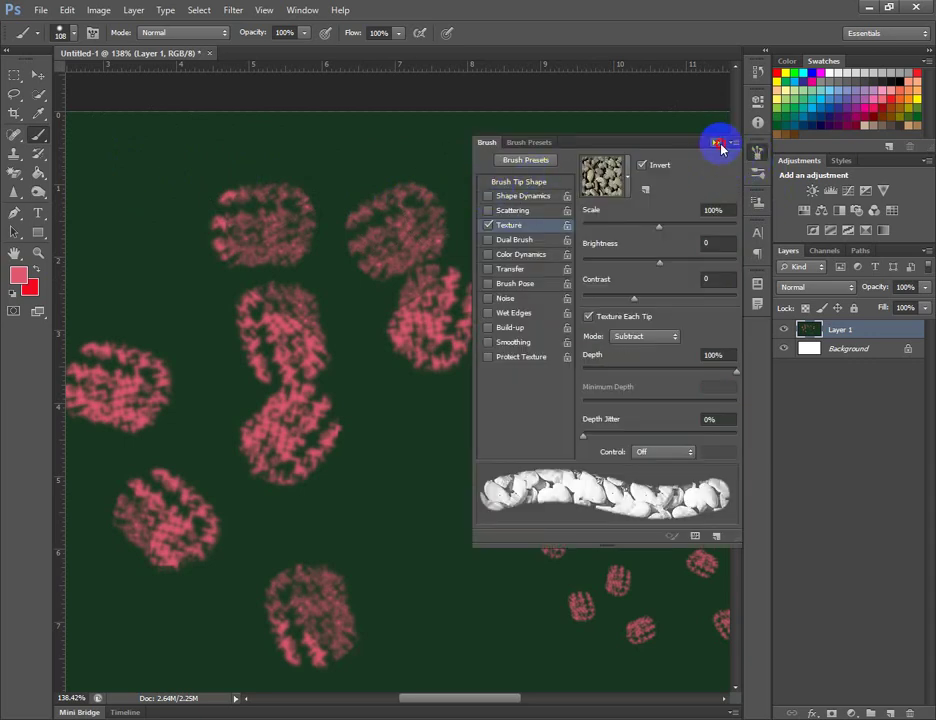
pyautogui.click(720, 147)
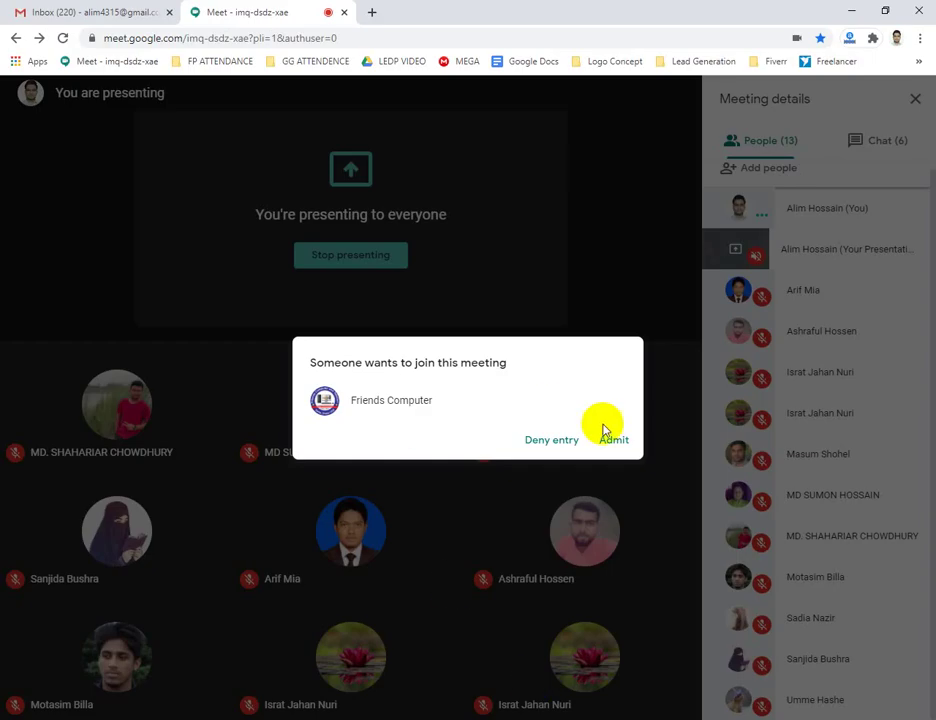
# Switch to Google Meet and admit the participant waiting to join the class
pyautogui.click(608, 442)
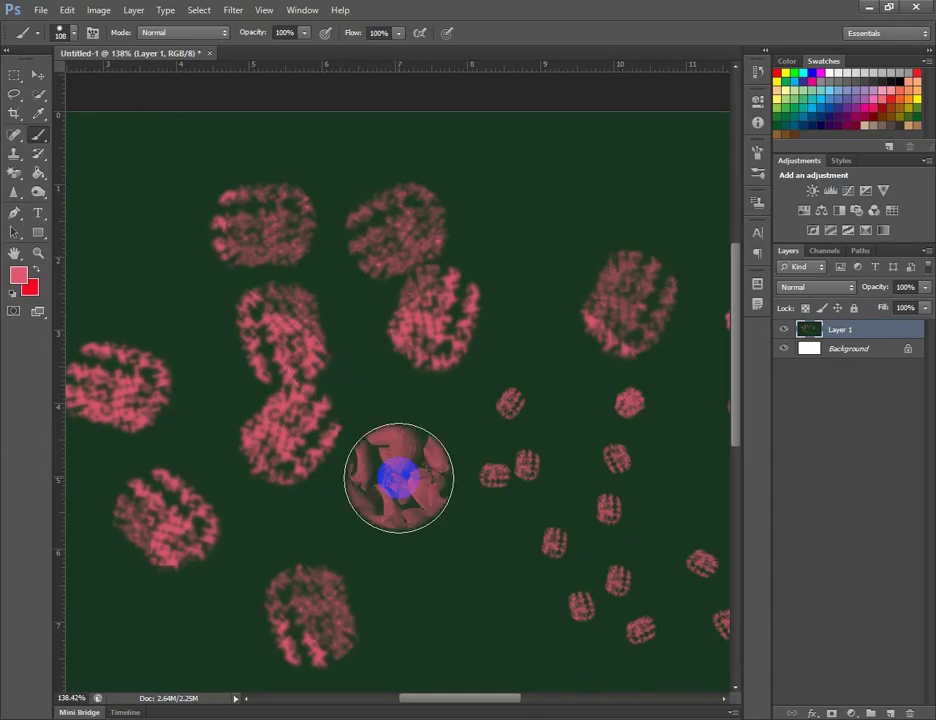
# Stamp pebble-textured pink dabs in the middle, along the bottom edge and near the left edge of the canvas
pyautogui.click(399, 478)
pyautogui.click(428, 568)
pyautogui.scroll(-5, 487, 313)
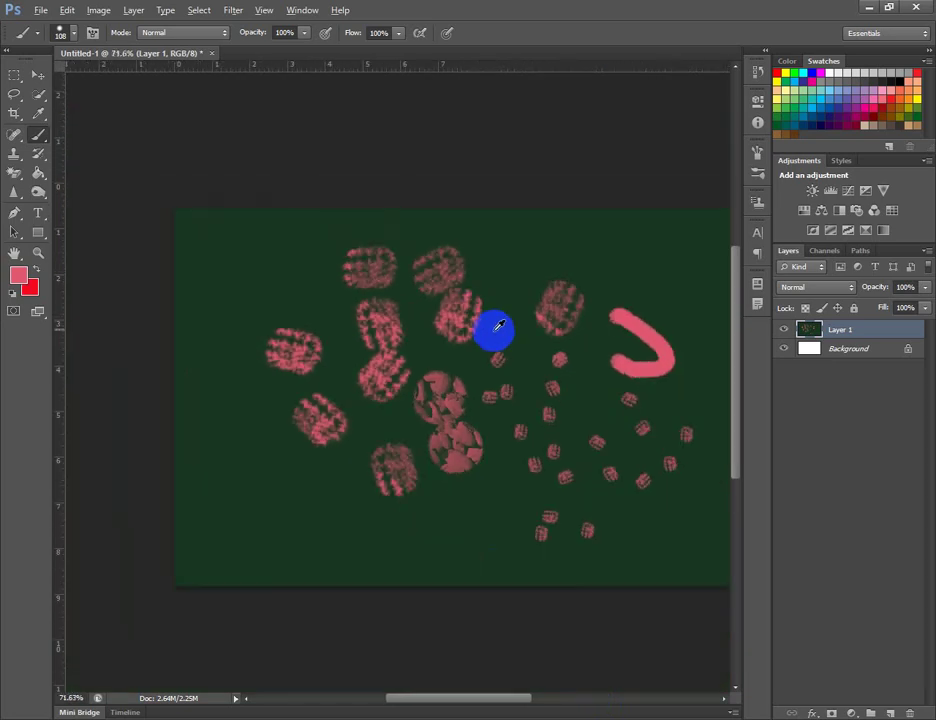
pyautogui.click(249, 501)
pyautogui.click(309, 531)
pyautogui.click(401, 540)
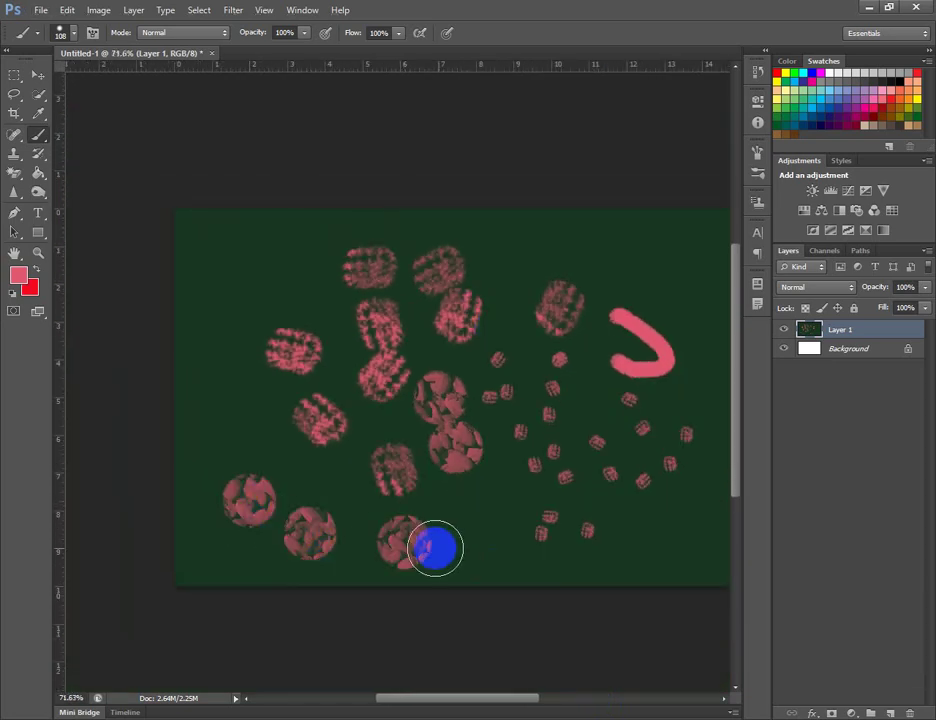
pyautogui.click(478, 550)
pyautogui.click(639, 554)
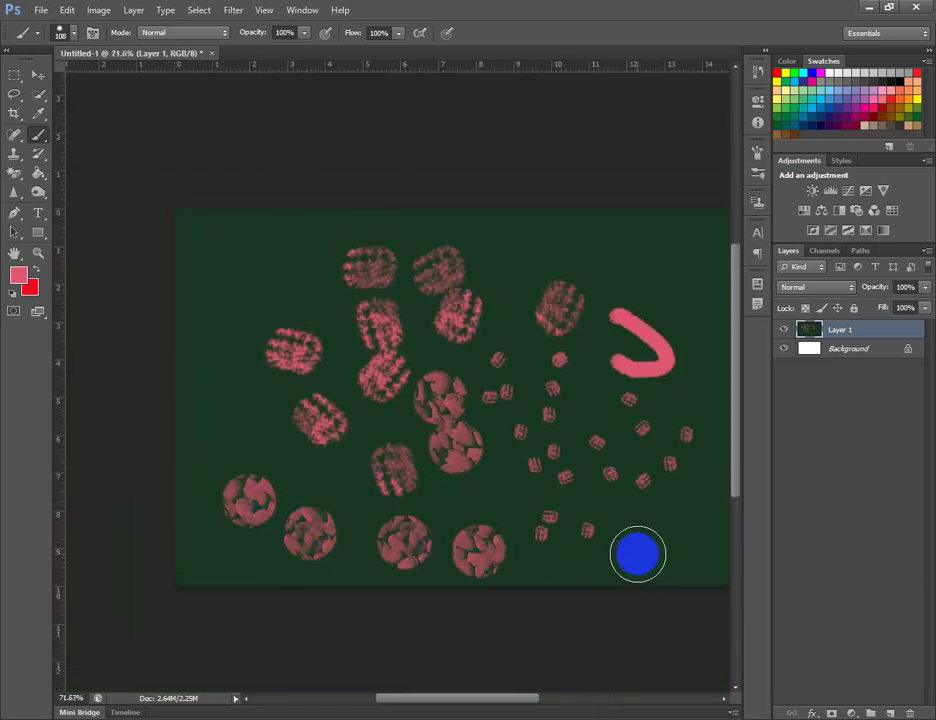
pyautogui.click(216, 404)
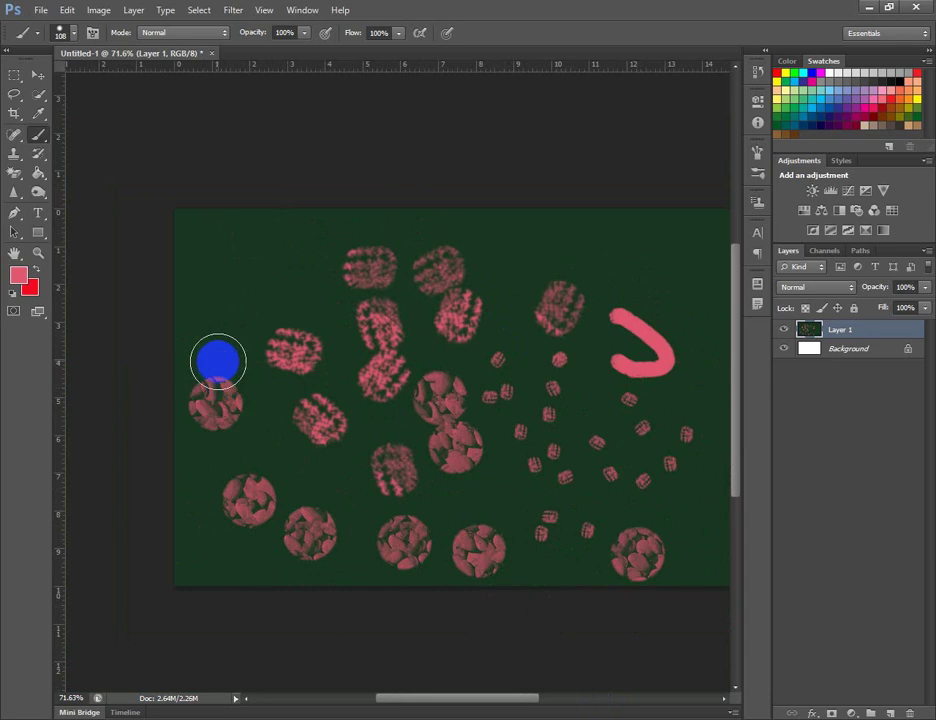
# Stamp two more pebble-textured pink dabs up the left side of the canvas, above the existing pebble dab
pyautogui.click(216, 346)
pyautogui.click(215, 282)
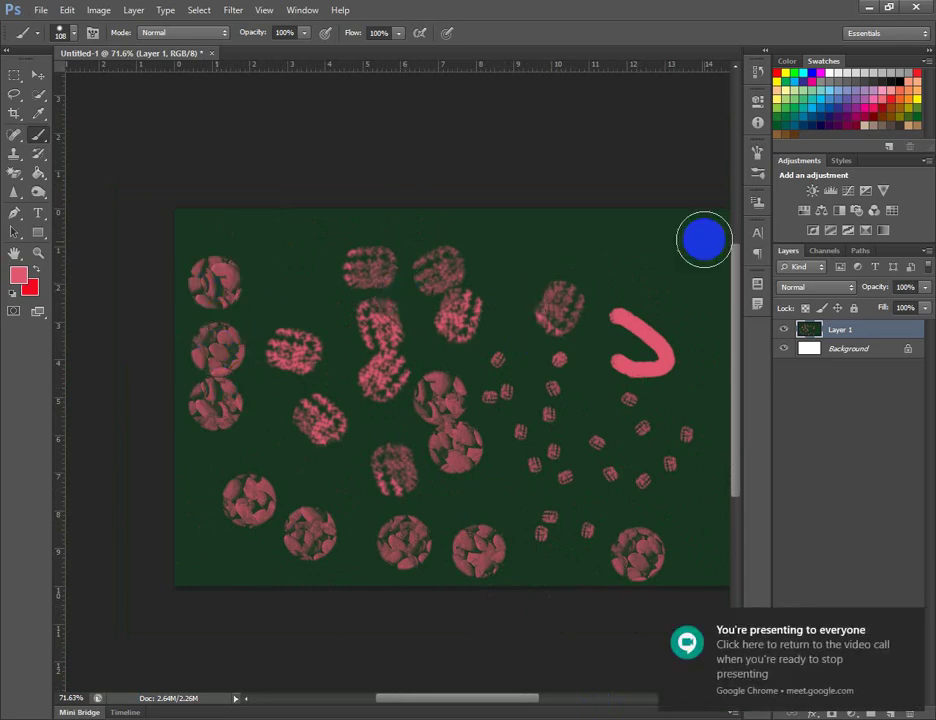
# Choose a different brush texture pattern and stamp two pink dabs near the canvas's top edge, above the curved stroke and its neighbouring dab
pyautogui.click(759, 155)
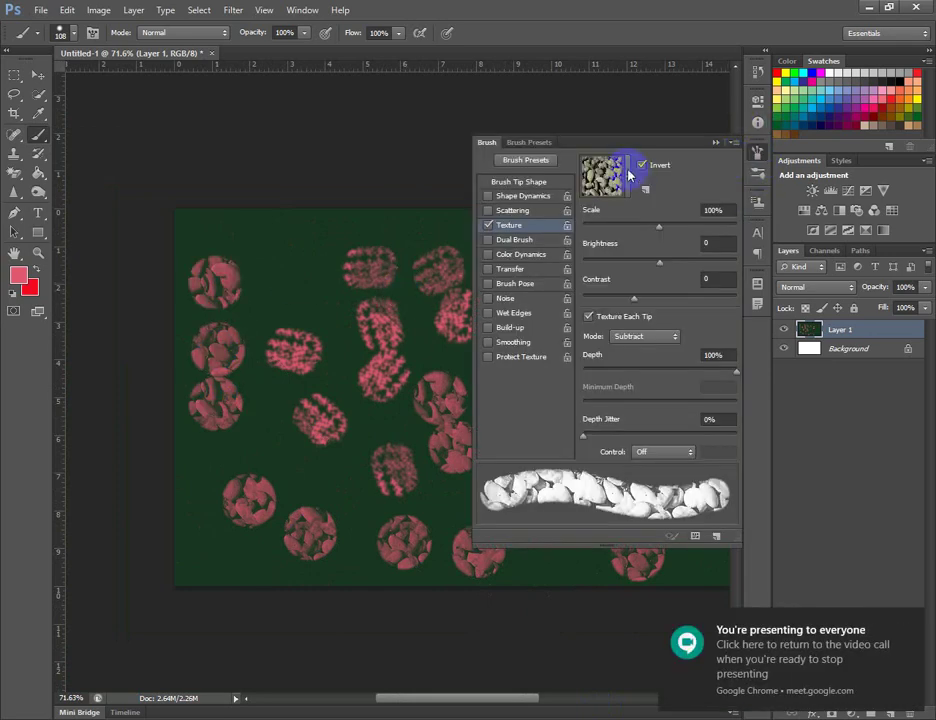
pyautogui.click(630, 178)
pyautogui.click(626, 267)
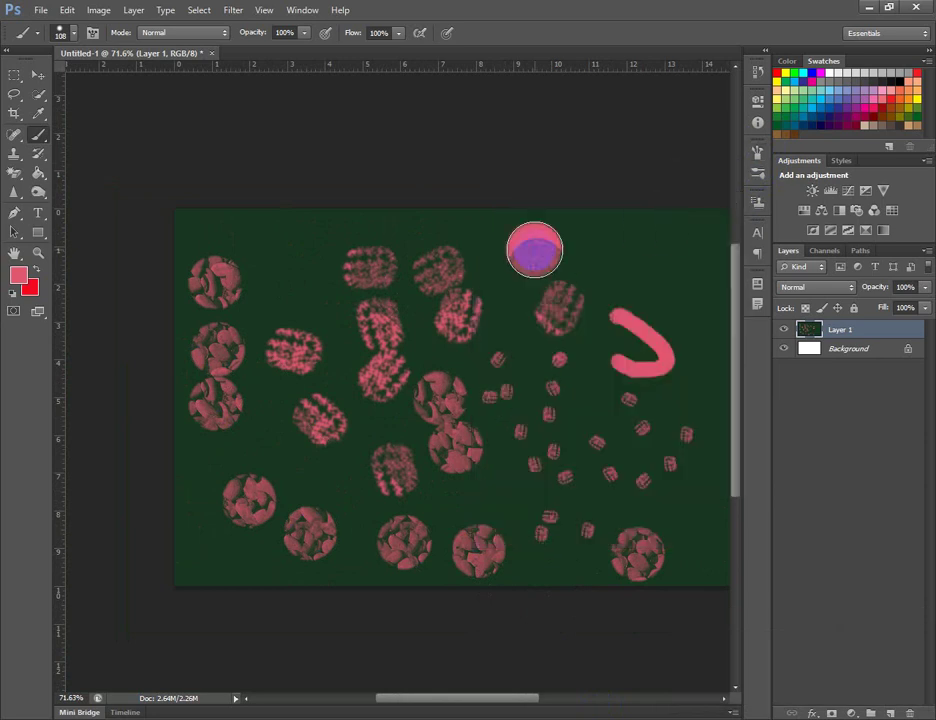
pyautogui.click(627, 257)
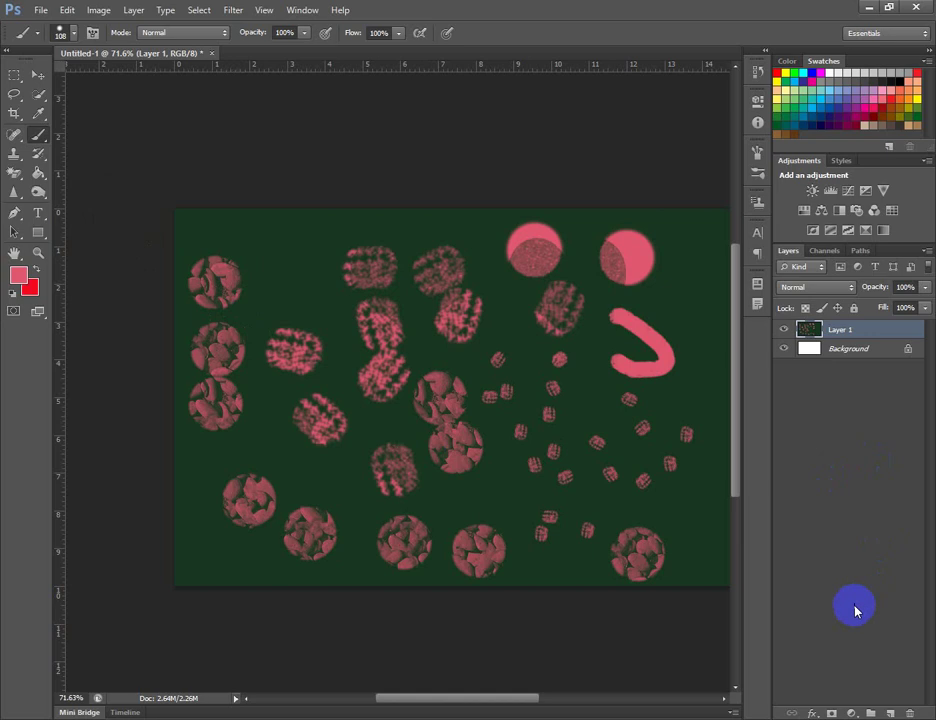
# Add a new empty layer above Layer 1 and hide Layer 1
pyautogui.click(890, 712)
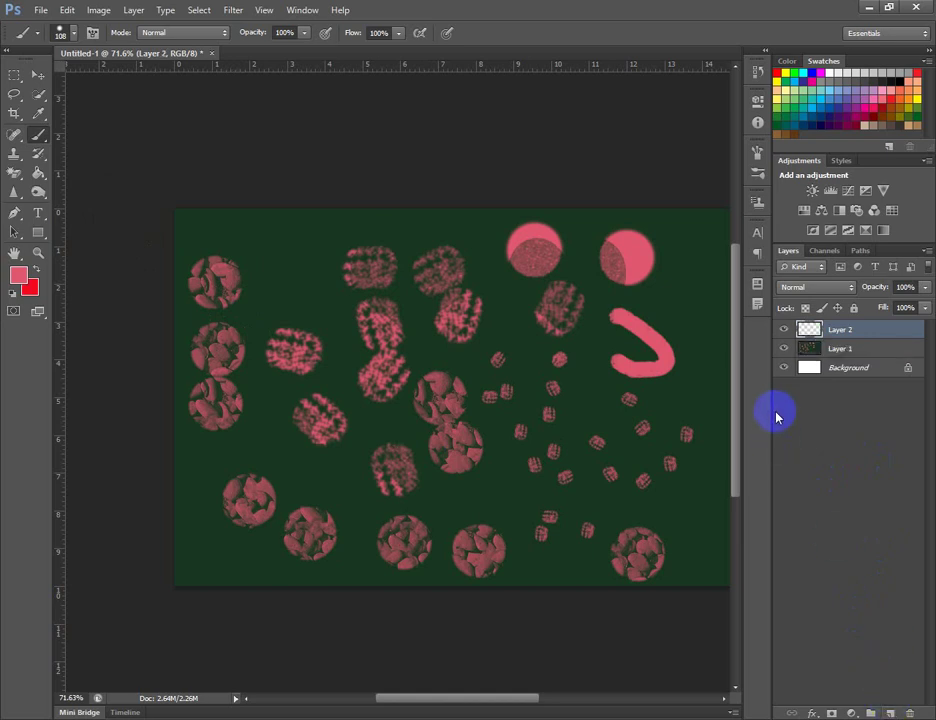
pyautogui.click(784, 348)
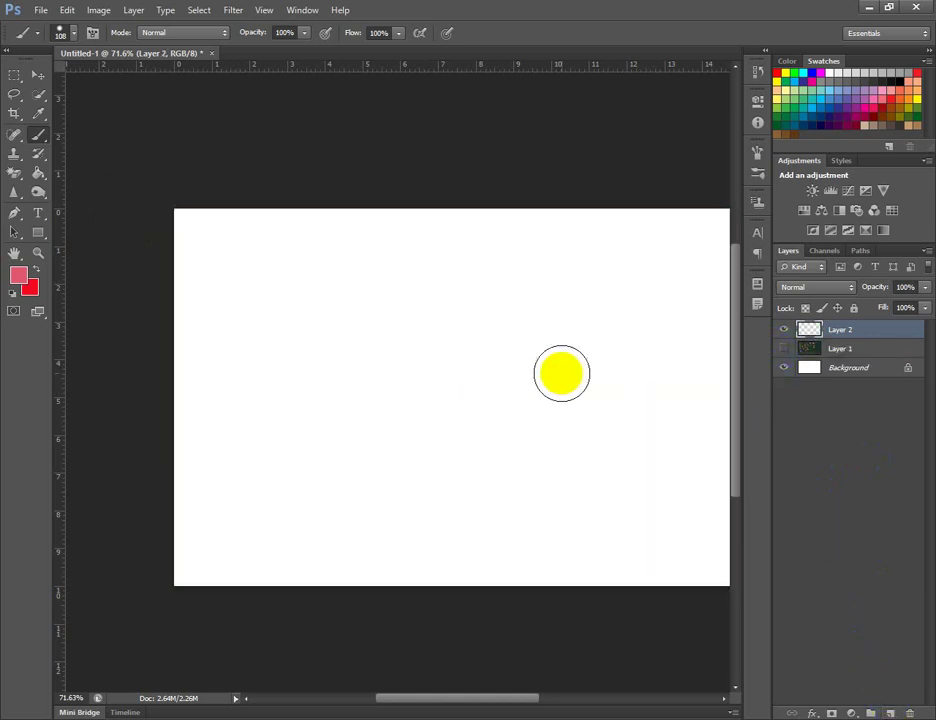
# Fill Layer 2 with the pink foreground color, and set the foreground color to dark #1c090c for the Brush tool
pyautogui.hotkey('alt', 'BackSpace')
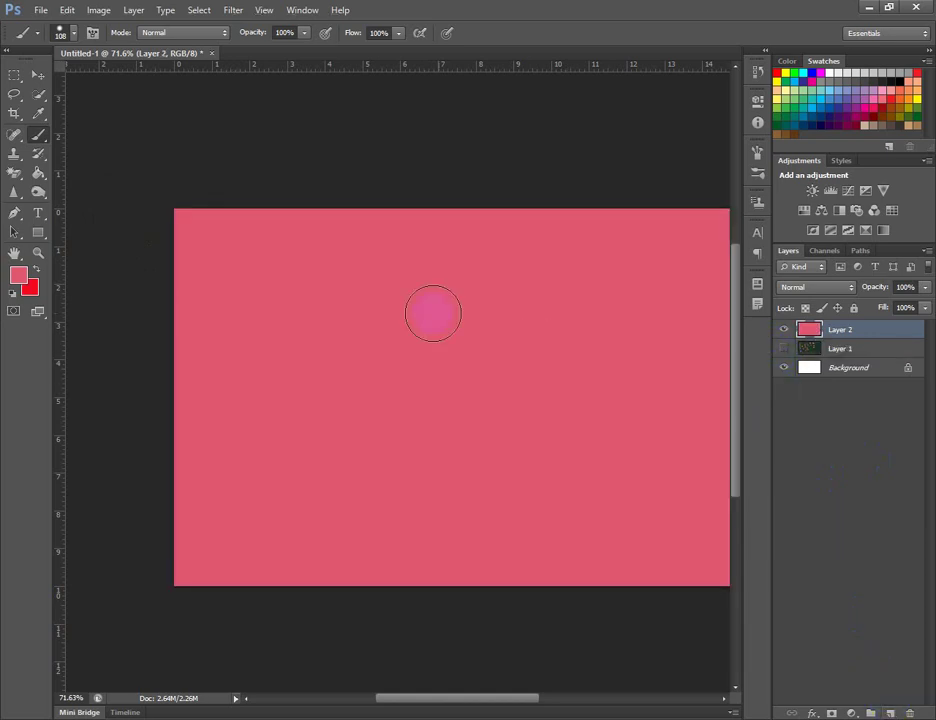
pyautogui.click(37, 113)
pyautogui.click(22, 276)
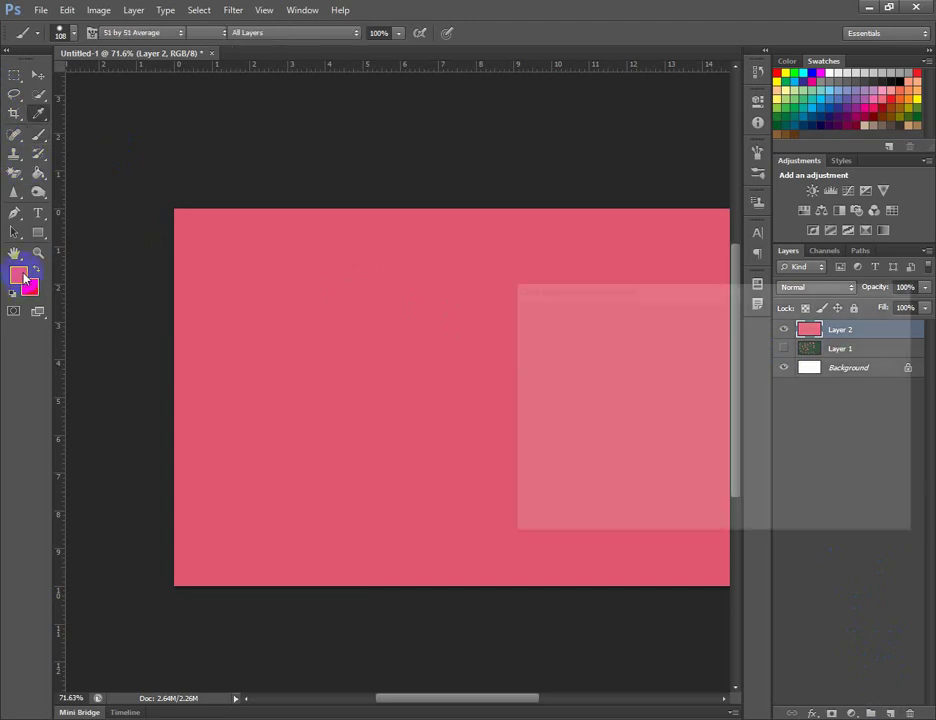
pyautogui.click(644, 487)
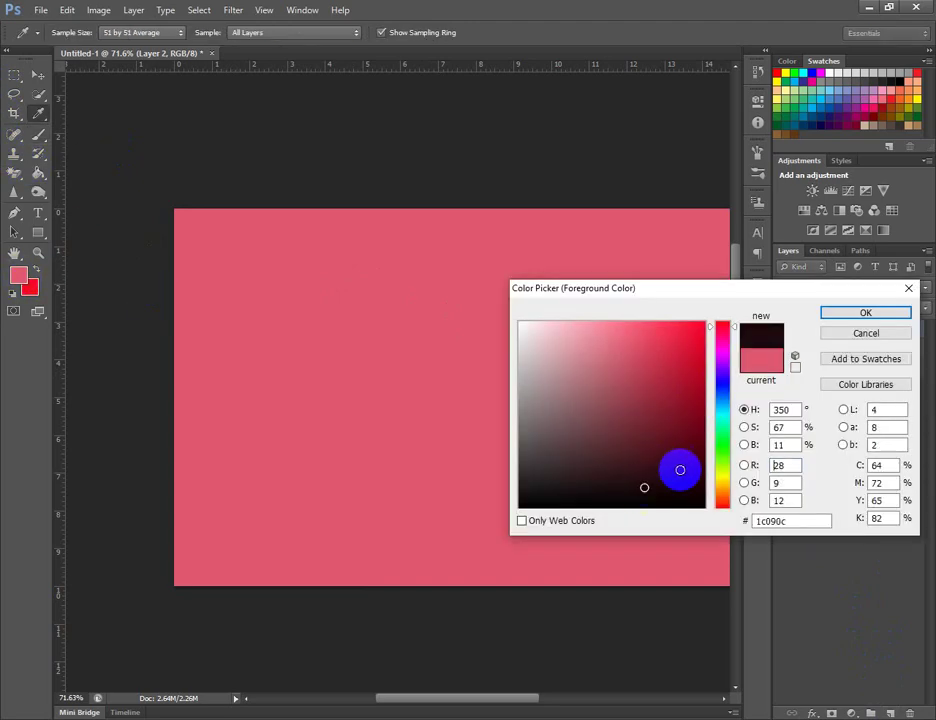
pyautogui.click(845, 318)
pyautogui.press('b')
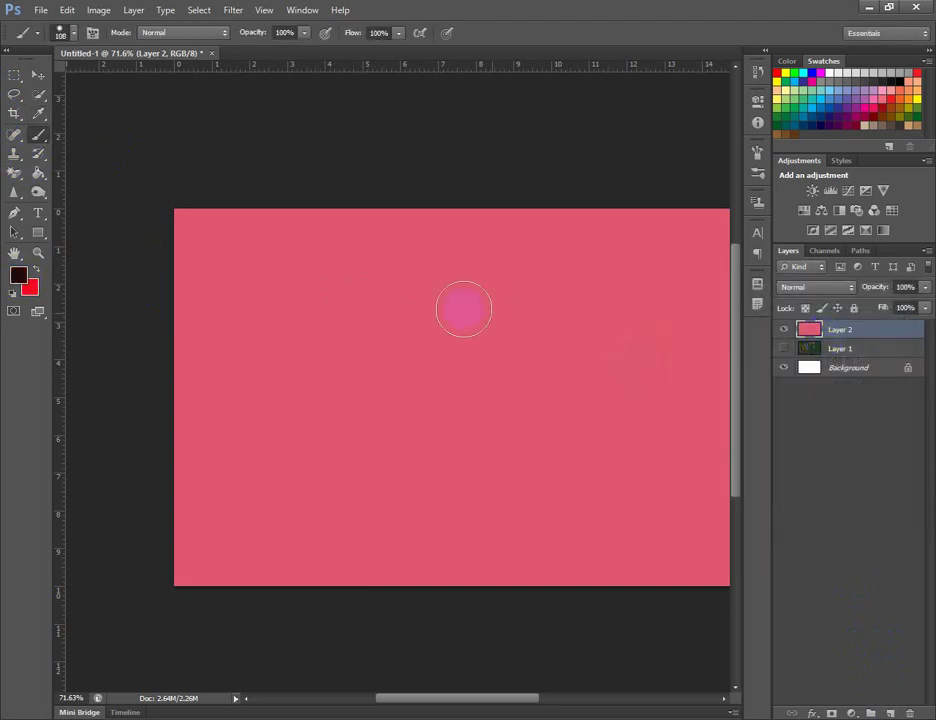
# Set the brush size to 5000 px
pyautogui.click(73, 35)
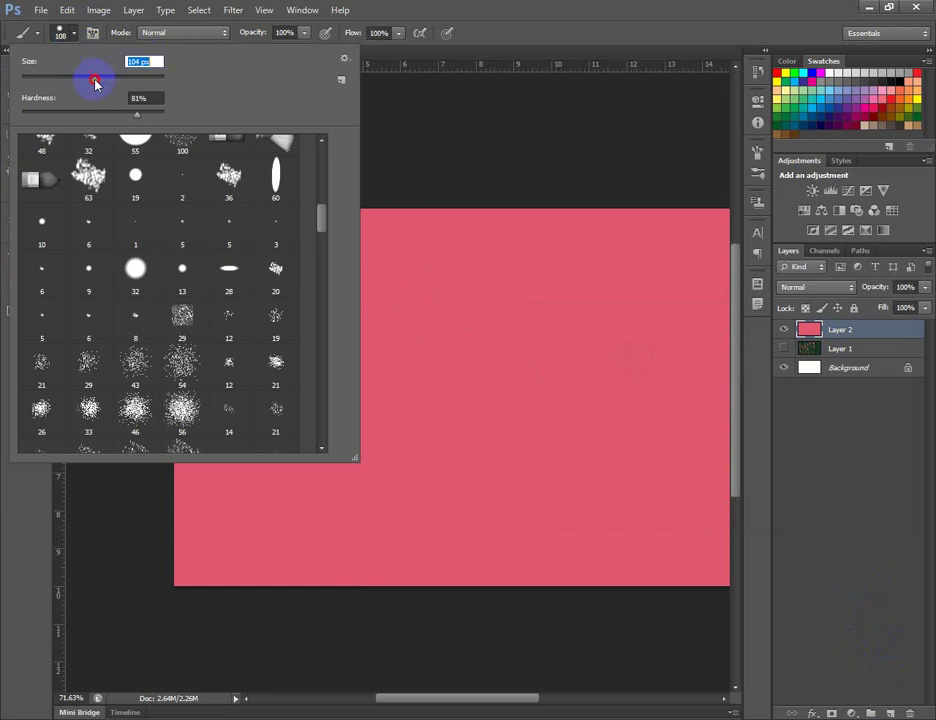
pyautogui.moveTo(95, 83); pyautogui.dragTo(219, 98)
pyautogui.click(65, 36)
pyautogui.click(65, 36)
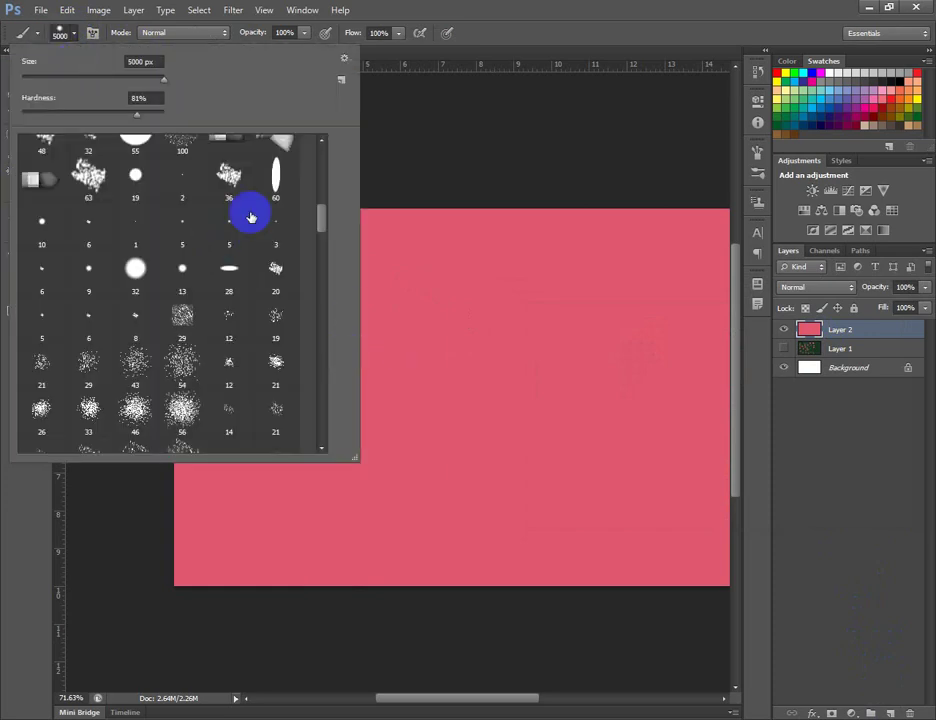
pyautogui.click(59, 32)
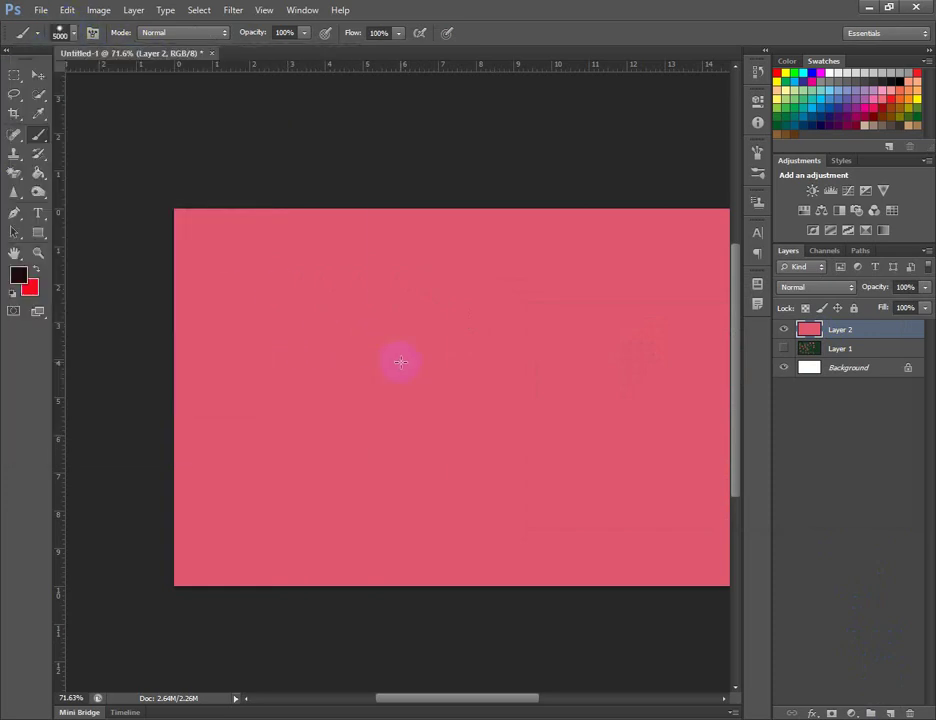
# Set the brush size to 1000 px and stamp one large heart-textured dab in the middle of the pink Layer 2
pyautogui.click(62, 36)
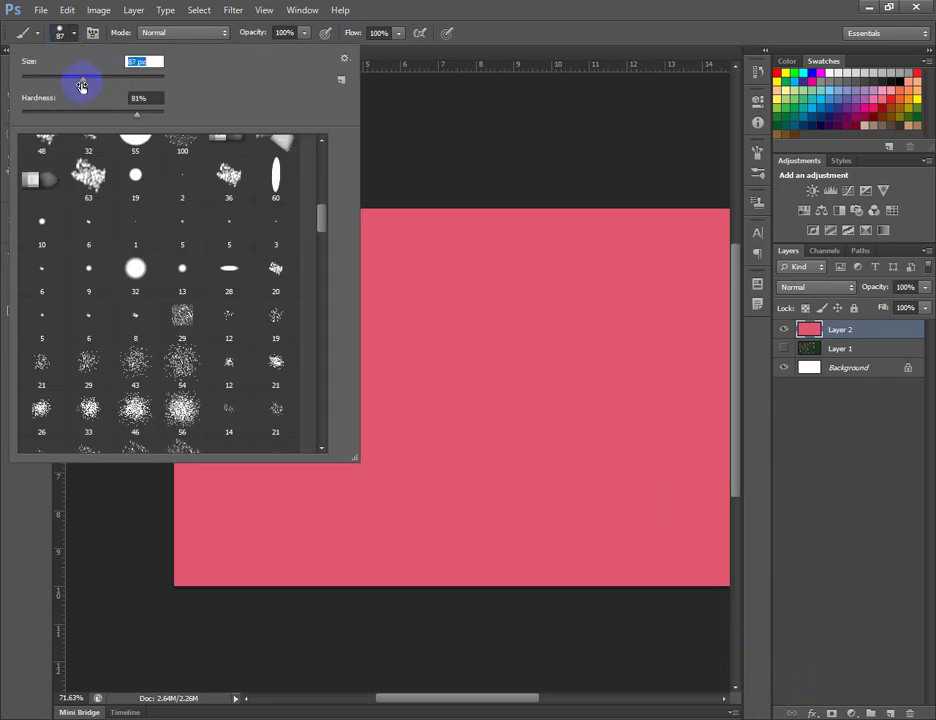
pyautogui.click(60, 33)
pyautogui.click(62, 36)
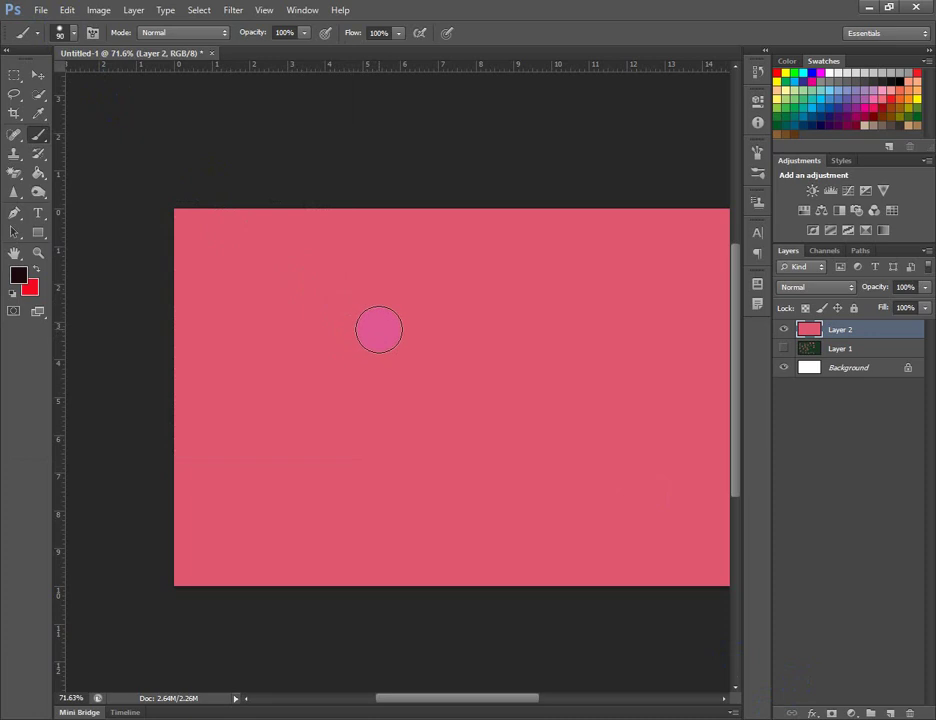
pyautogui.press(']')
pyautogui.press(']')
pyautogui.press(']')
pyautogui.press(']')
pyautogui.press(']')
pyautogui.press(']')
pyautogui.press(']')
pyautogui.press(']')
pyautogui.press(']')
pyautogui.press(']')
pyautogui.click(446, 407)
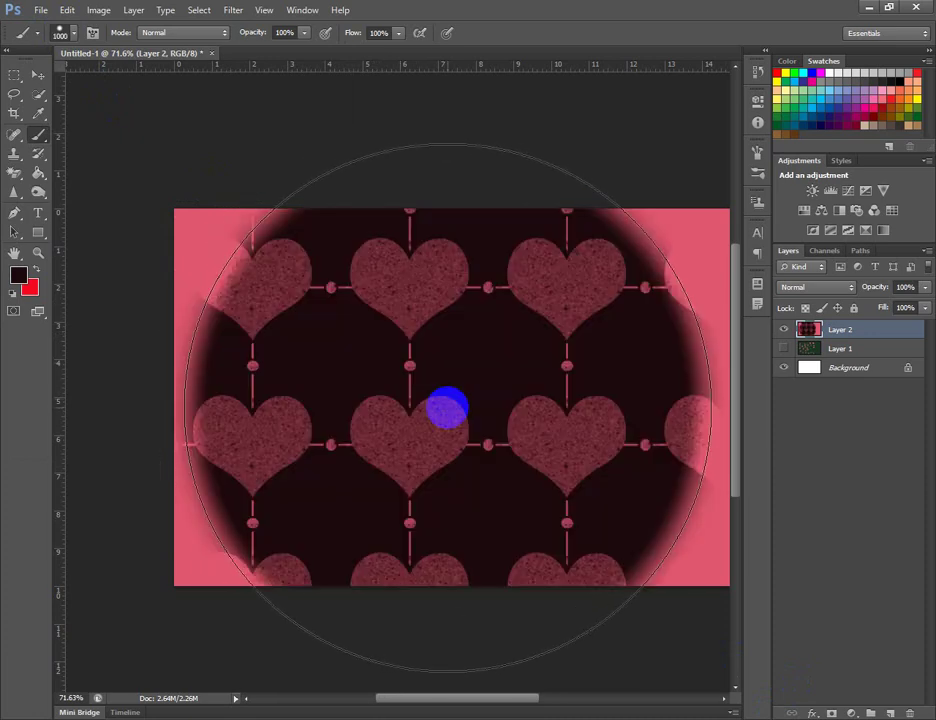
pyautogui.moveTo(446, 407)
pyautogui.mouseDown()
pyautogui.moveTo(305, 409)
pyautogui.moveTo(154, 350)
pyautogui.moveTo(236, 328)
pyautogui.moveTo(551, 188)
pyautogui.moveTo(532, 219)
pyautogui.moveTo(581, 157)
pyautogui.moveTo(655, 130)
pyautogui.mouseUp()
# Replace the heart pattern in the brush's Texture settings with the golden grainy pattern
pyautogui.click(758, 155)
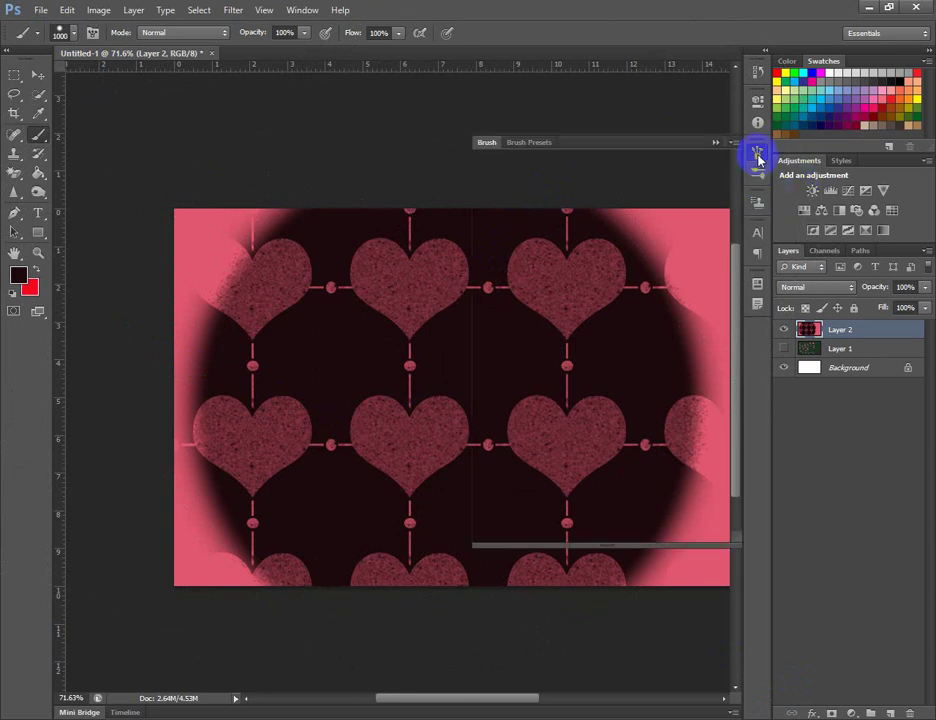
pyautogui.click(627, 178)
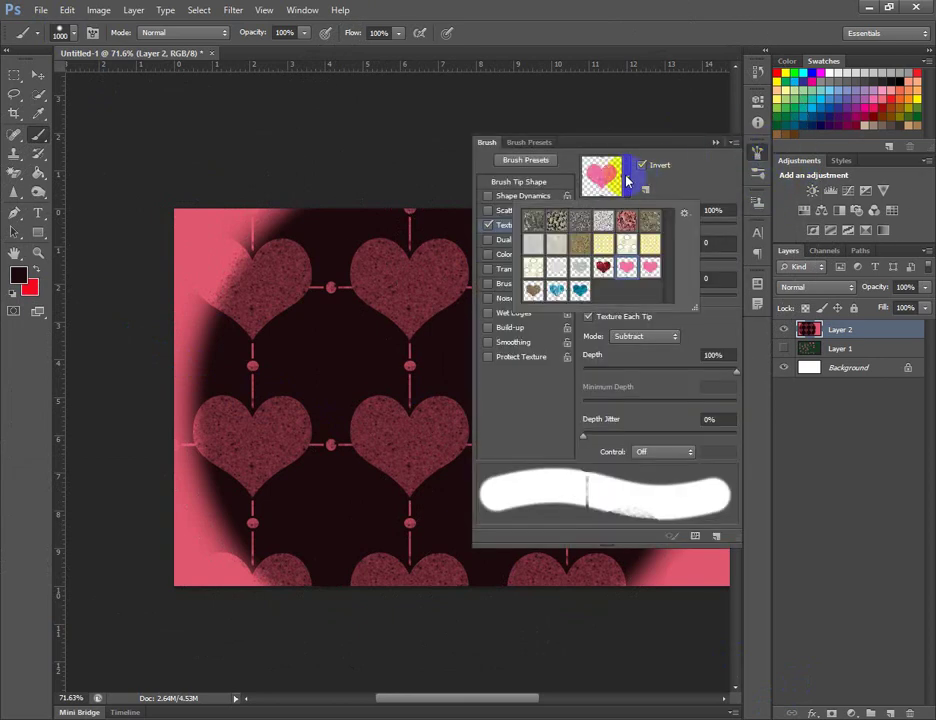
pyautogui.click(577, 245)
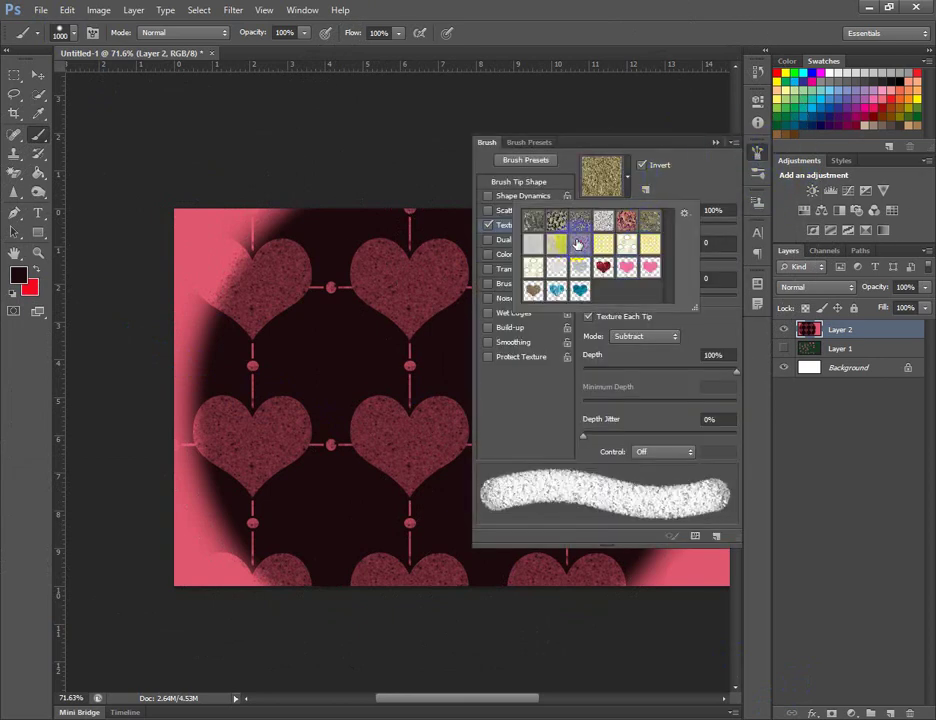
pyautogui.click(625, 180)
pyautogui.click(628, 180)
pyautogui.click(628, 180)
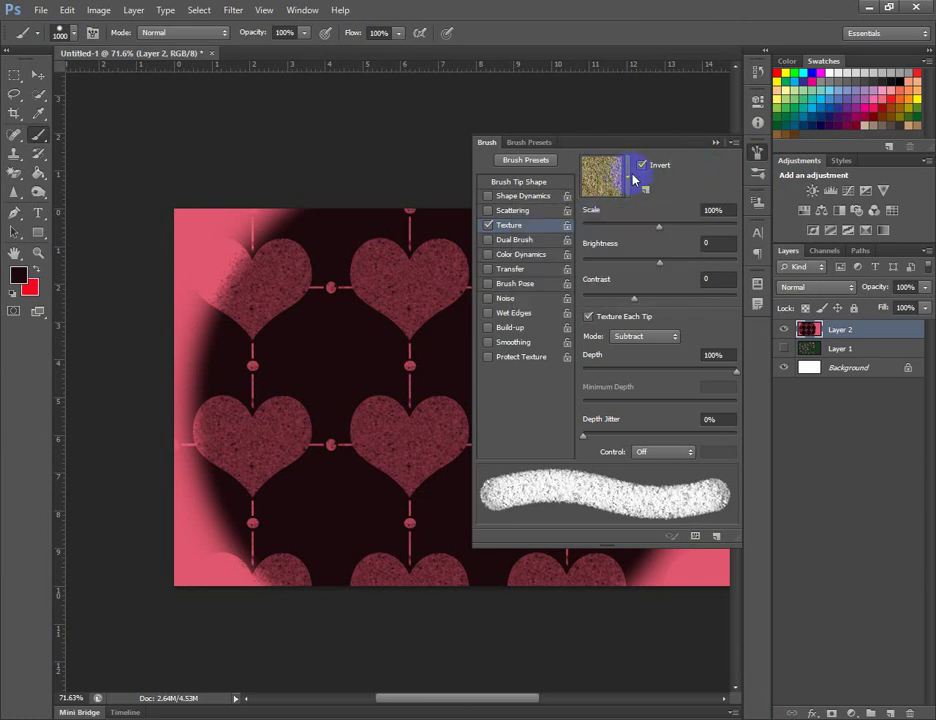
pyautogui.click(712, 142)
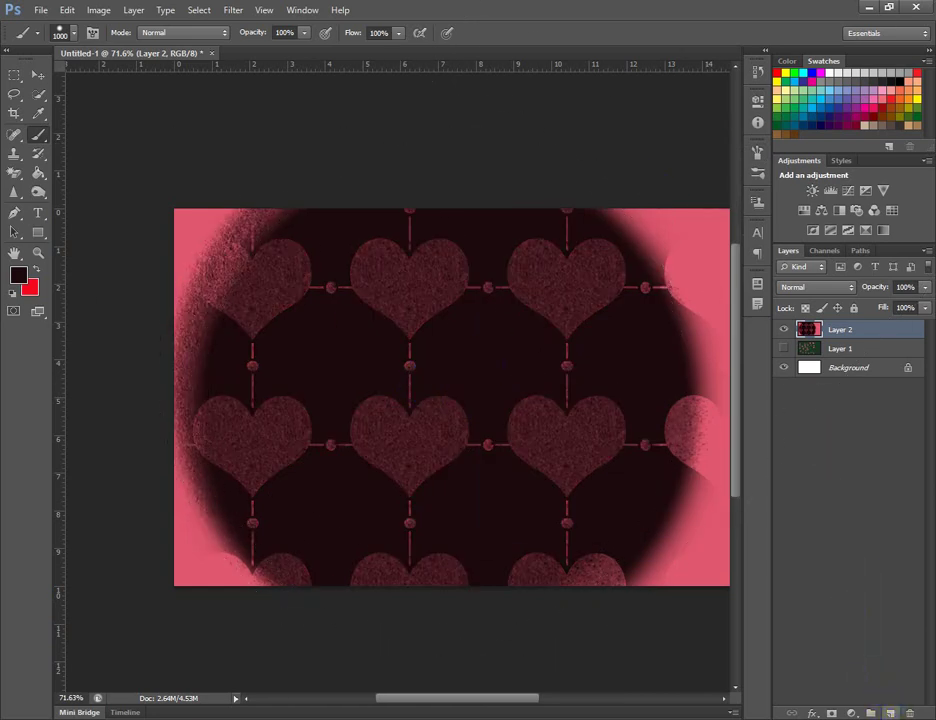
# Add a new layer with Layer 2 hidden, and stamp one large grainy-textured dab in the middle of the canvas
pyautogui.click(891, 713)
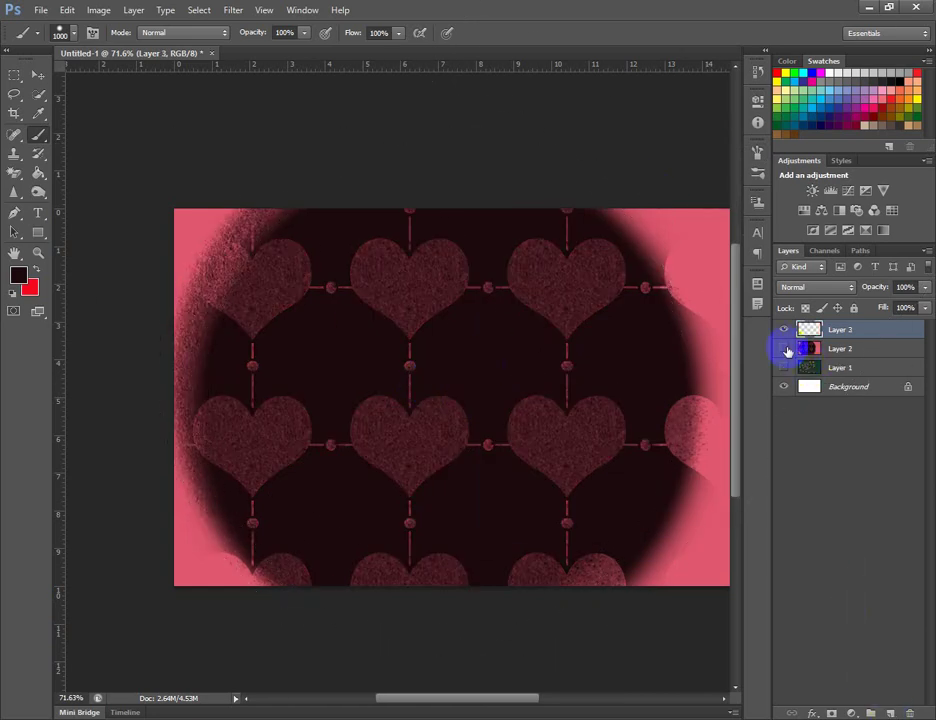
pyautogui.click(784, 348)
pyautogui.click(468, 388)
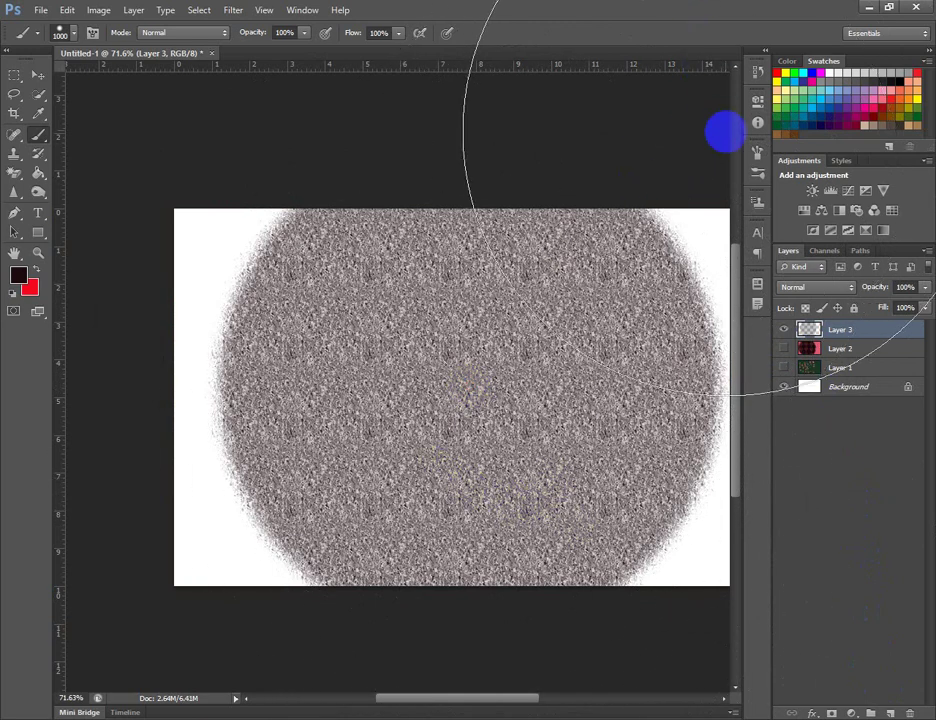
# Disable Texture and enable Dual Brush in the brush settings
pyautogui.click(758, 155)
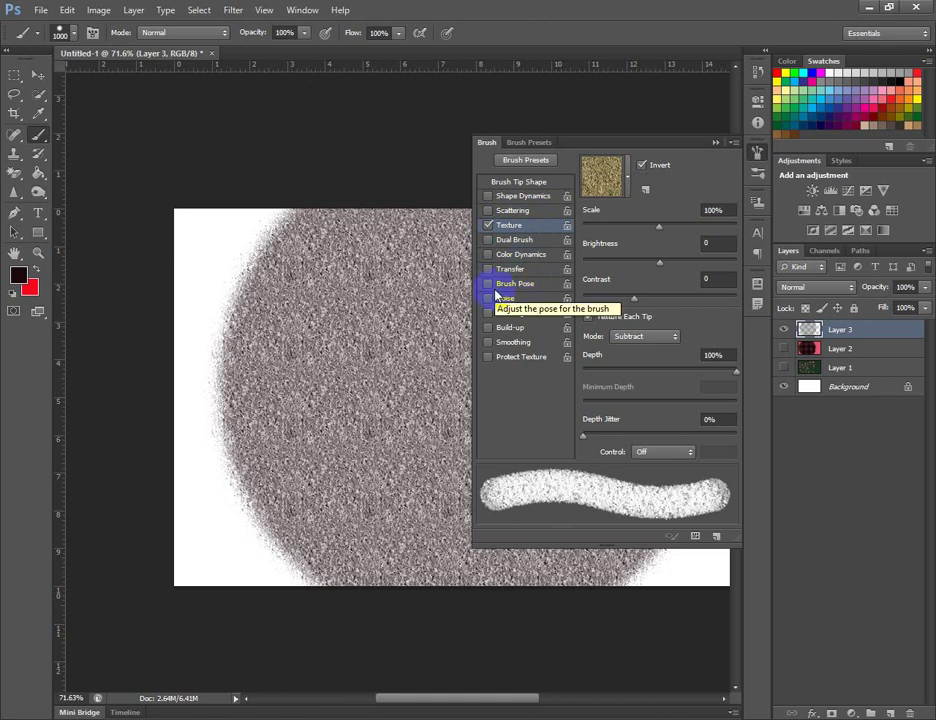
pyautogui.click(489, 228)
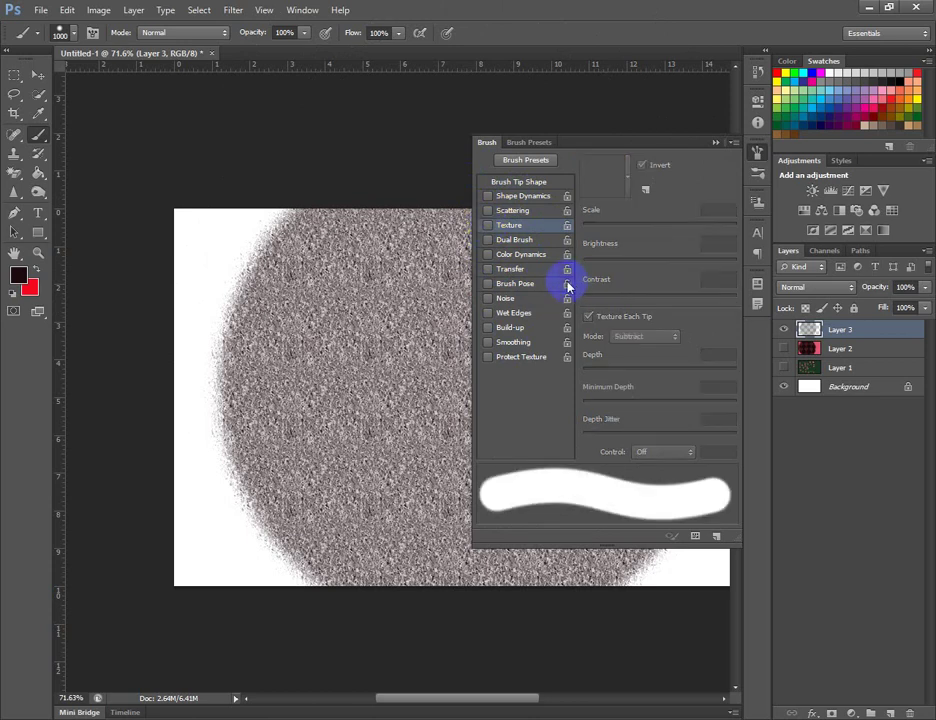
pyautogui.click(489, 241)
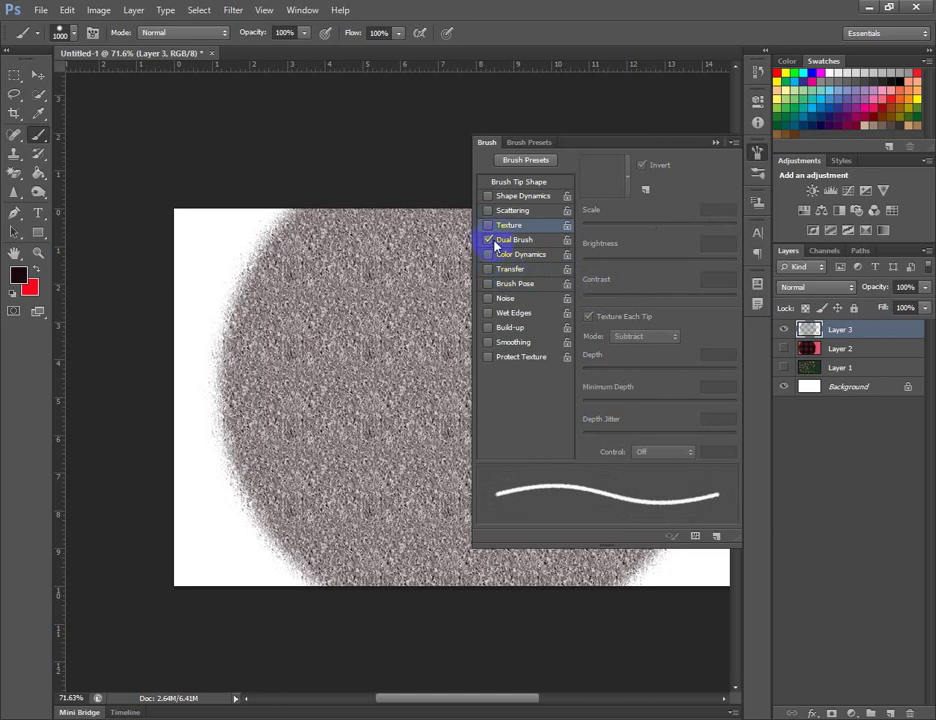
pyautogui.click(715, 142)
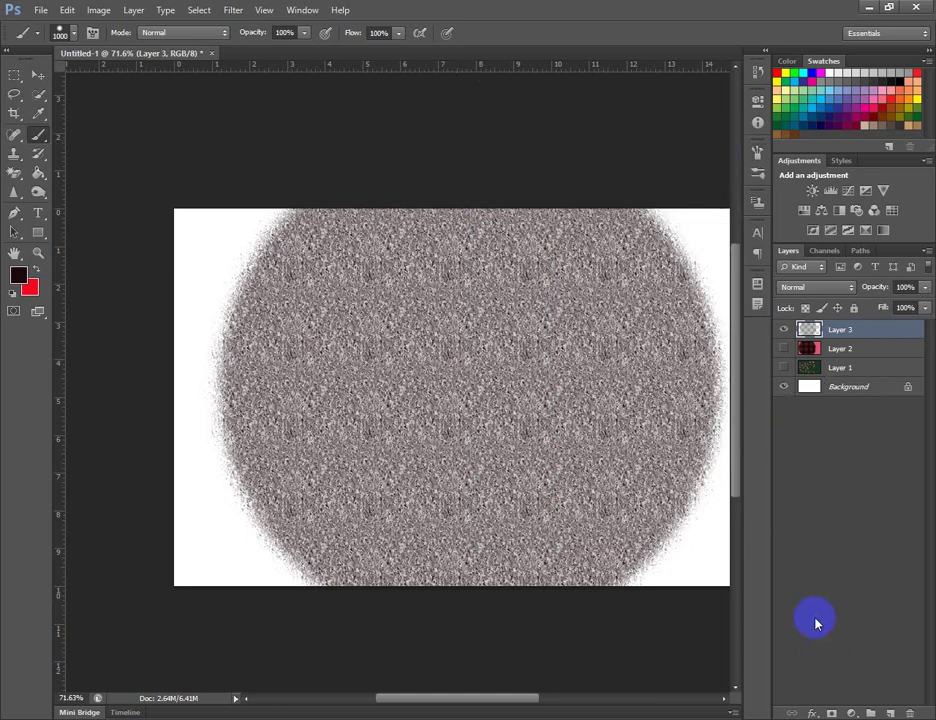
# On a new layer with Layer 3 hidden, paint a patch of grass using the 134 px grass brush tip
pyautogui.click(888, 712)
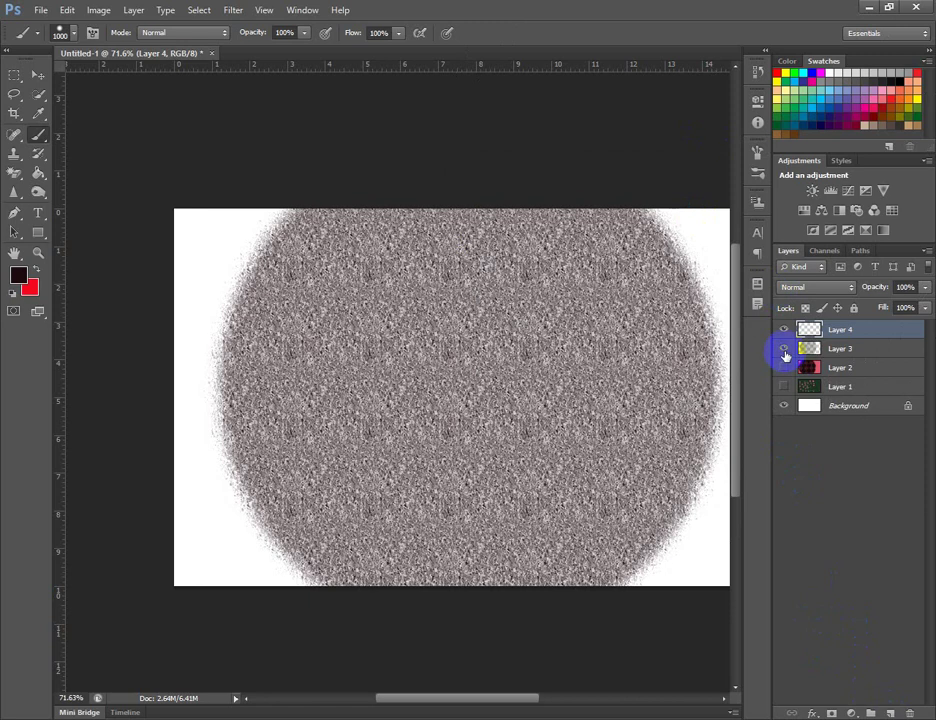
pyautogui.click(783, 348)
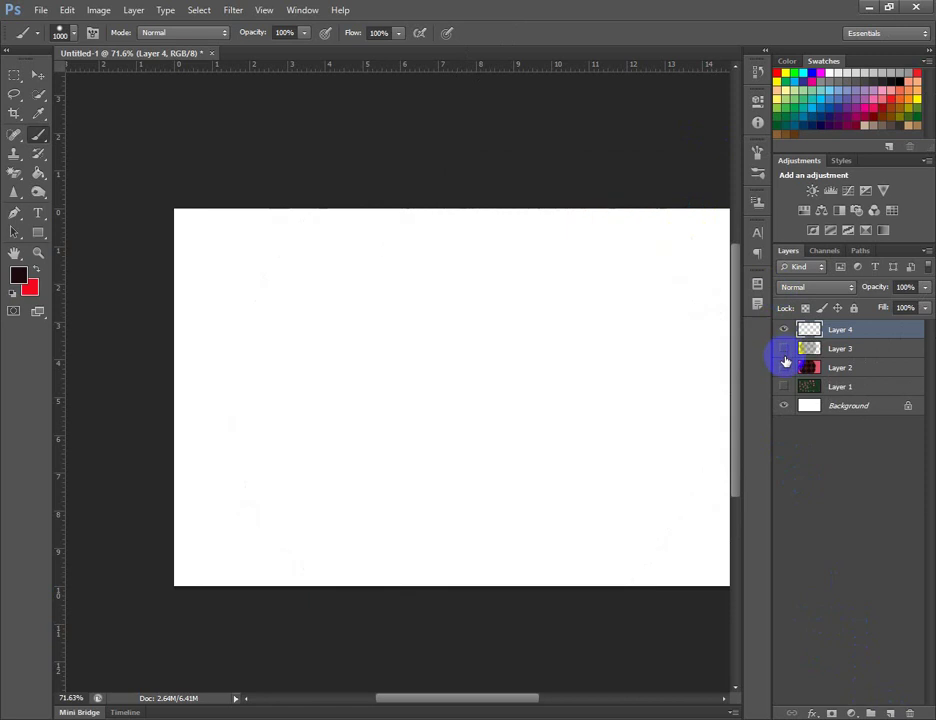
pyautogui.click(62, 33)
pyautogui.scroll(5, 104, 229)
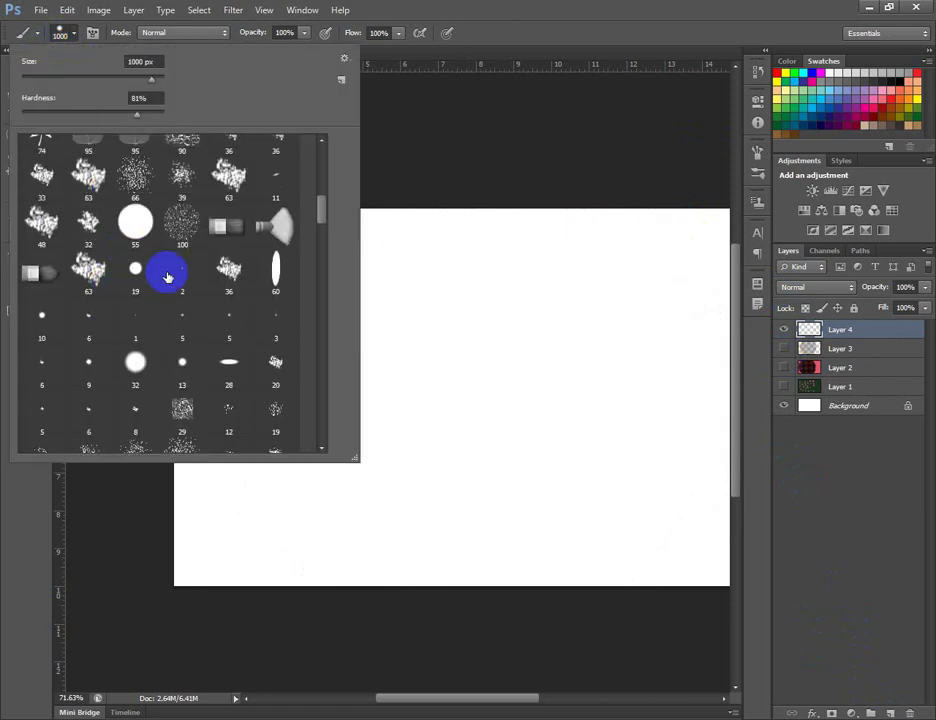
pyautogui.click(276, 246)
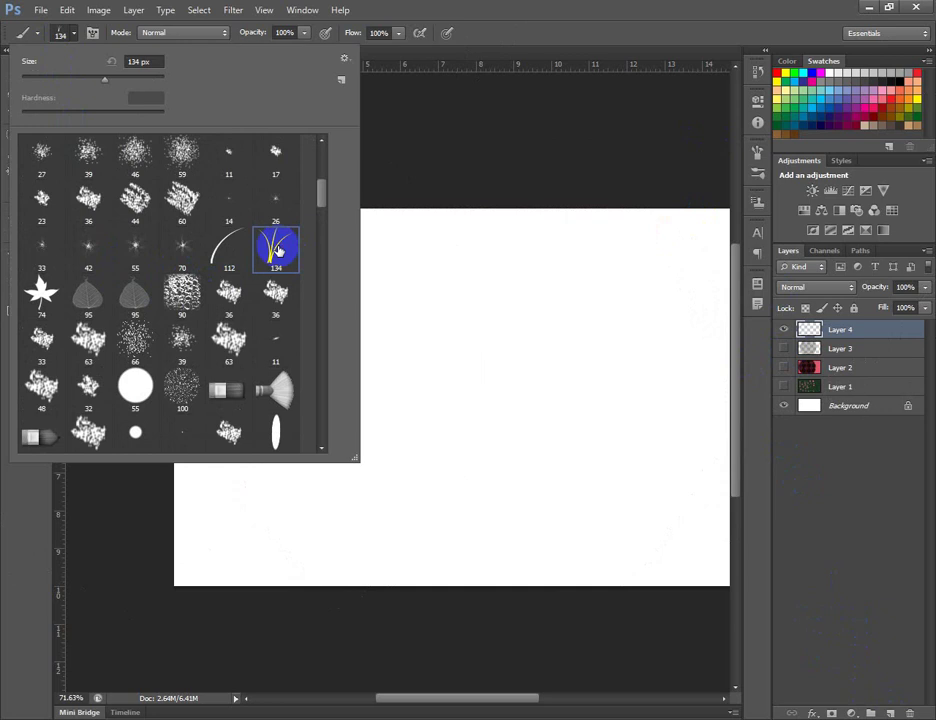
pyautogui.click(58, 38)
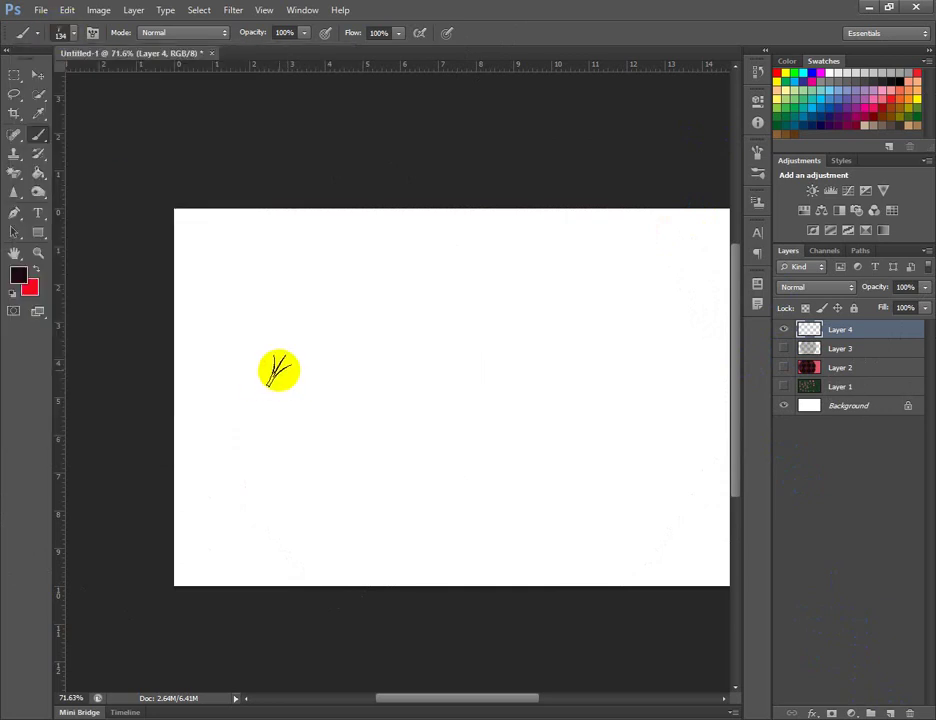
pyautogui.moveTo(234, 368)
pyautogui.mouseDown()
pyautogui.moveTo(434, 392)
pyautogui.moveTo(303, 389)
pyautogui.moveTo(485, 407)
pyautogui.moveTo(283, 434)
pyautogui.moveTo(532, 442)
pyautogui.moveTo(346, 462)
pyautogui.moveTo(515, 489)
pyautogui.moveTo(412, 497)
pyautogui.mouseUp()
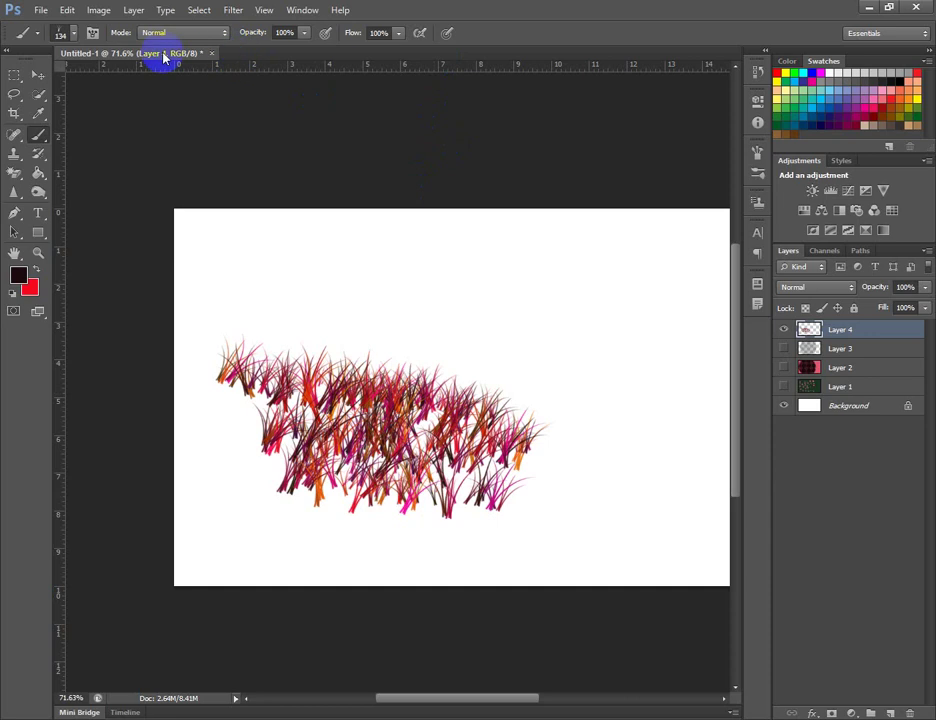
# Leave only Dual Brush enabled for the grass brush, and paint a row of dark grass above the colored patch
pyautogui.click(757, 152)
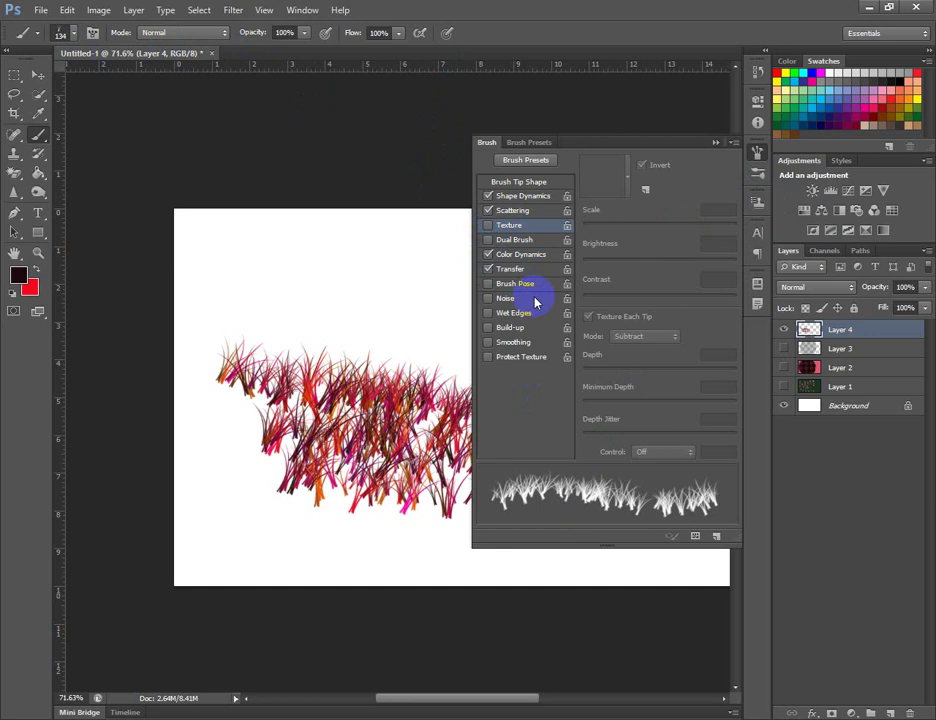
pyautogui.click(488, 254)
pyautogui.click(488, 196)
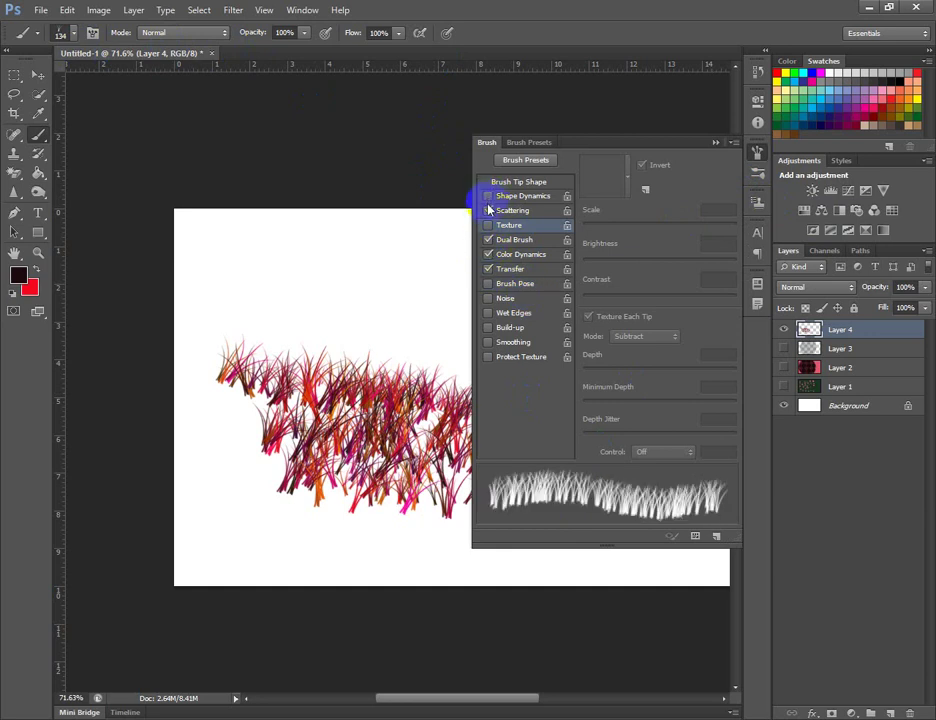
pyautogui.click(488, 210)
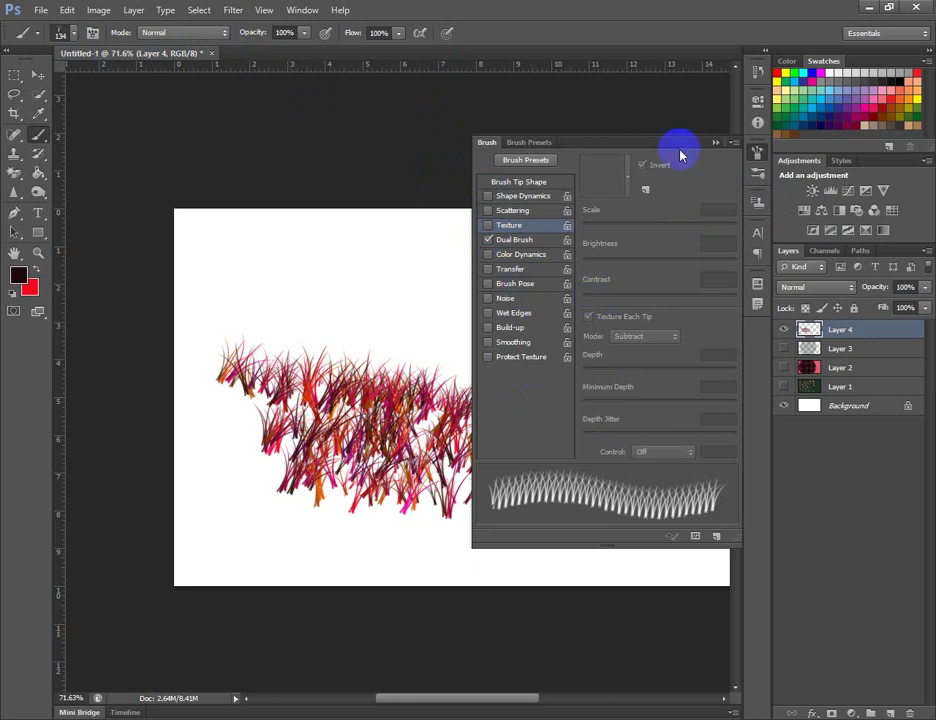
pyautogui.click(715, 147)
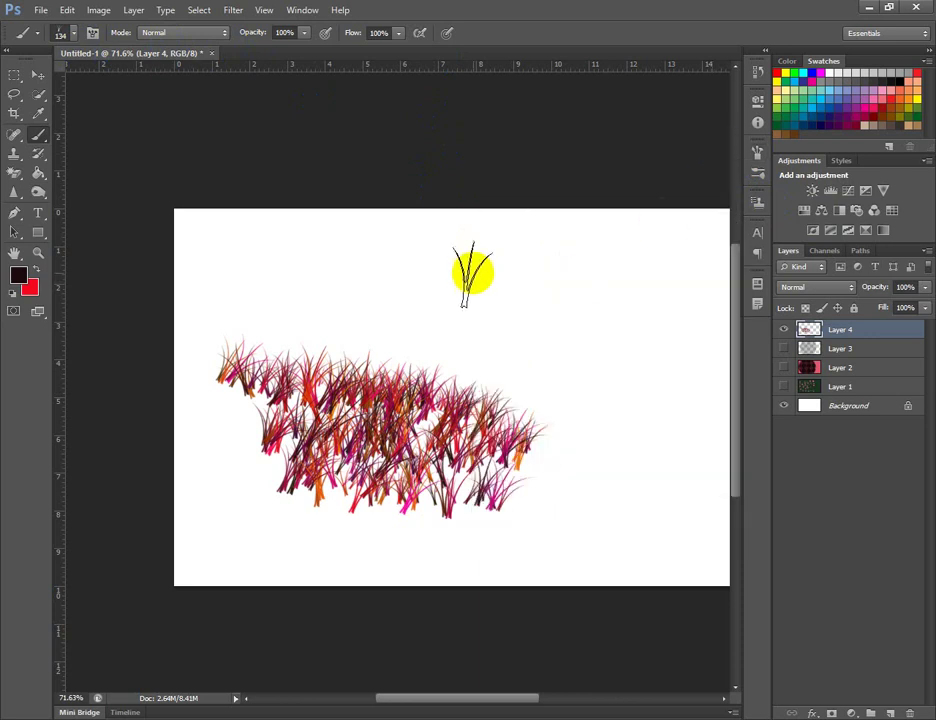
pyautogui.moveTo(352, 272)
pyautogui.mouseDown()
pyautogui.moveTo(447, 274)
pyautogui.moveTo(489, 290)
pyautogui.moveTo(495, 323)
pyautogui.moveTo(394, 301)
pyautogui.moveTo(553, 345)
pyautogui.moveTo(552, 371)
pyautogui.moveTo(580, 360)
pyautogui.mouseUp()
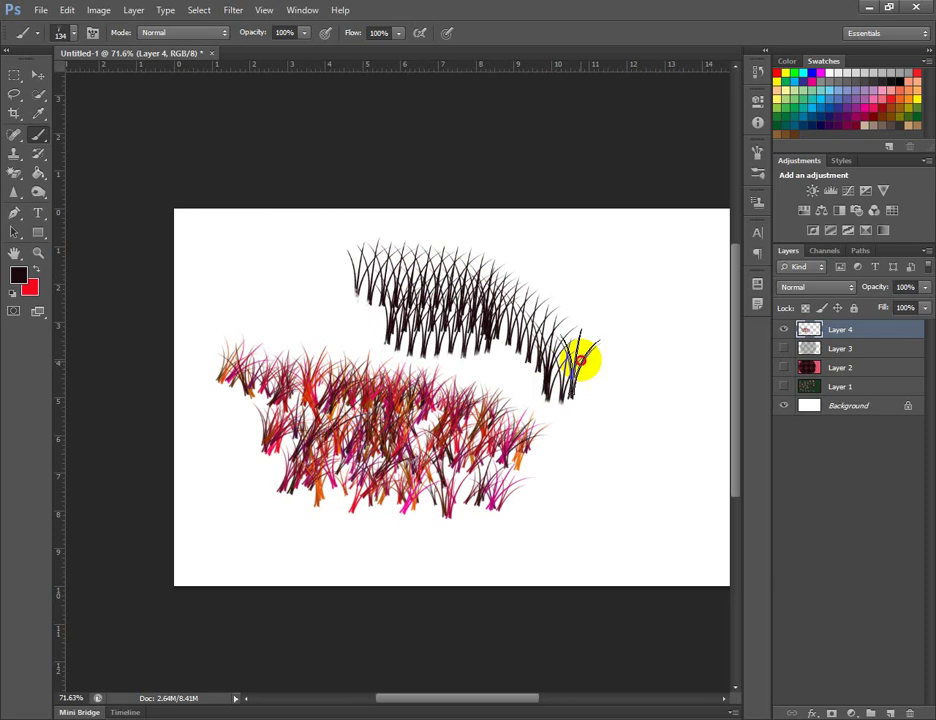
# Choose the 24 px spatter tip as the second tip in the Dual Brush settings
pyautogui.click(757, 155)
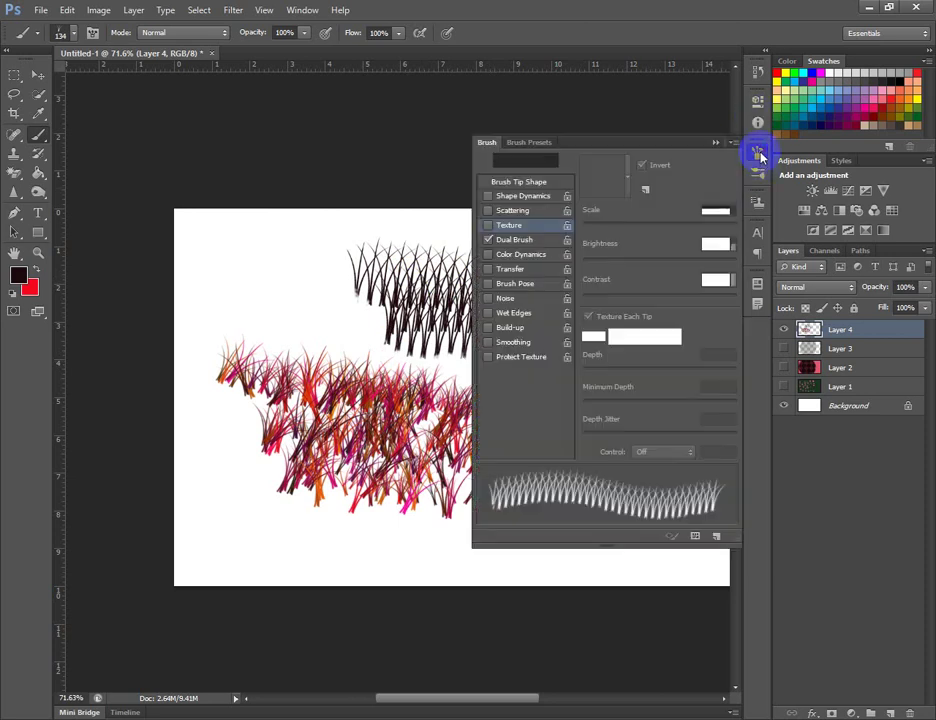
pyautogui.click(514, 240)
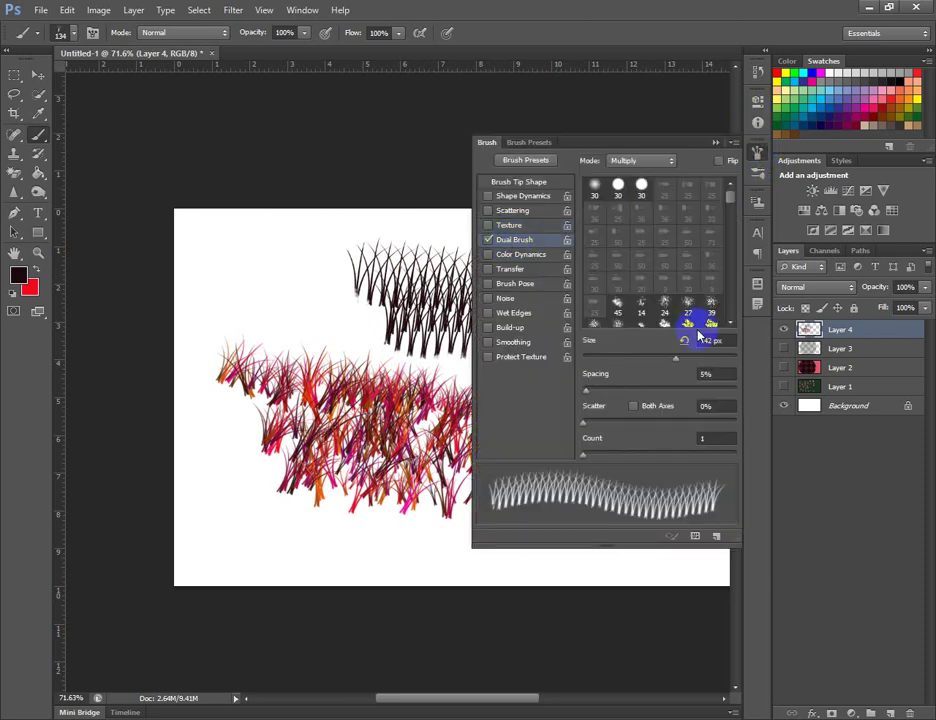
pyautogui.click(664, 308)
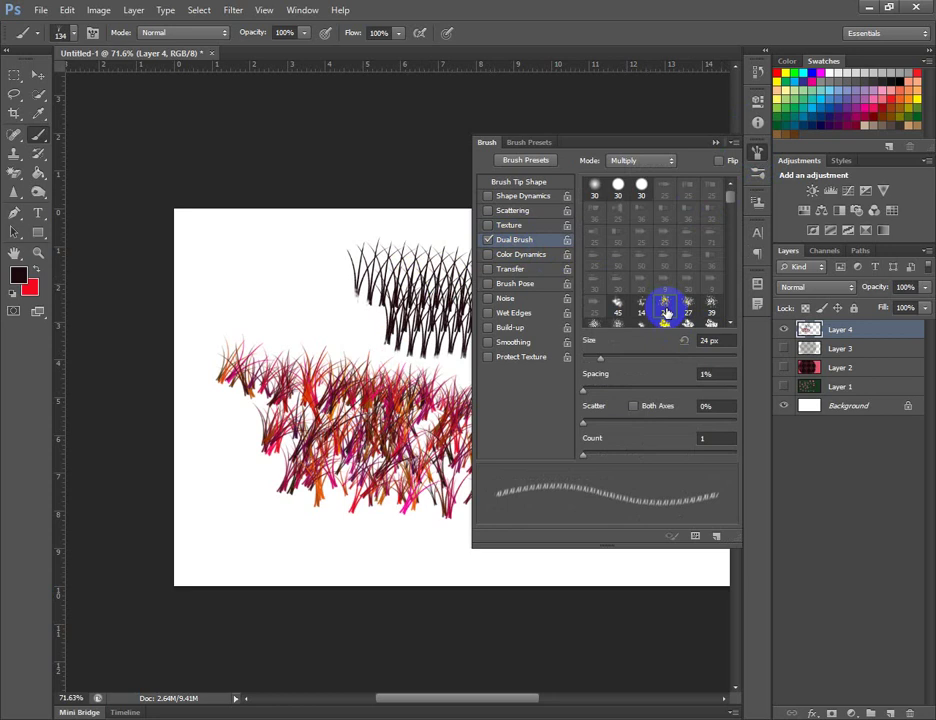
# Choose the 27 px spatter tip as the Dual Brush second tip, and paint winding dark strokes across the canvas on Layer 4
pyautogui.click(688, 308)
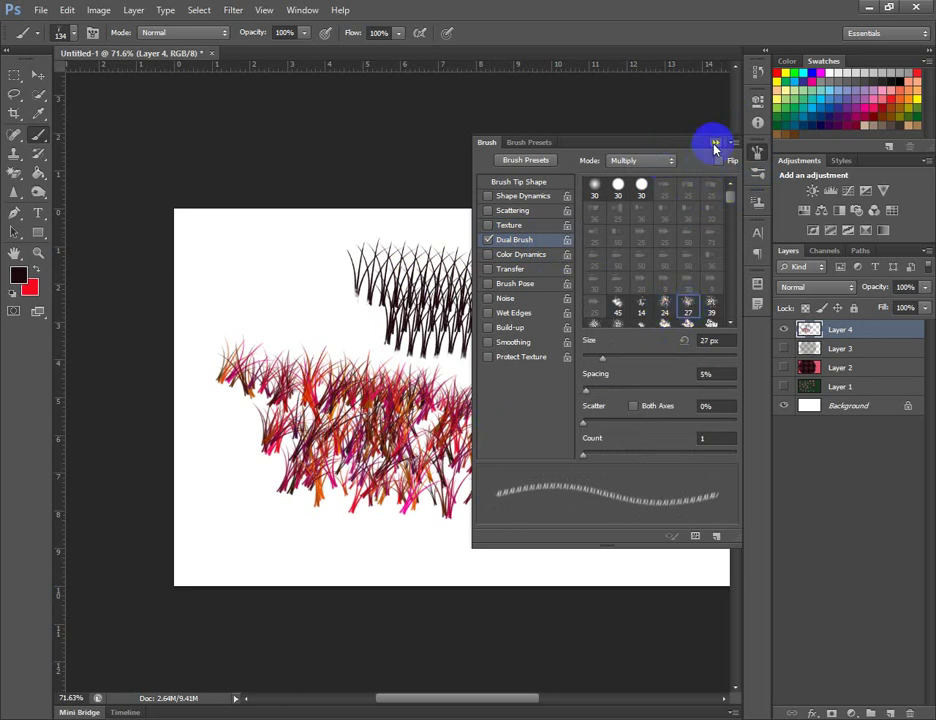
pyautogui.click(715, 142)
pyautogui.moveTo(659, 408)
pyautogui.mouseDown()
pyautogui.moveTo(667, 310)
pyautogui.moveTo(645, 292)
pyautogui.moveTo(646, 428)
pyautogui.moveTo(690, 437)
pyautogui.moveTo(520, 545)
pyautogui.moveTo(645, 537)
pyautogui.moveTo(666, 549)
pyautogui.moveTo(545, 555)
pyautogui.moveTo(242, 531)
pyautogui.moveTo(251, 564)
pyautogui.moveTo(590, 569)
pyautogui.moveTo(166, 491)
pyautogui.moveTo(264, 511)
pyautogui.moveTo(595, 518)
pyautogui.moveTo(630, 472)
pyautogui.moveTo(645, 423)
pyautogui.moveTo(590, 420)
pyautogui.moveTo(254, 264)
pyautogui.moveTo(214, 292)
pyautogui.moveTo(322, 302)
pyautogui.moveTo(191, 322)
pyautogui.moveTo(412, 348)
pyautogui.moveTo(341, 347)
pyautogui.moveTo(597, 436)
pyautogui.moveTo(578, 460)
pyautogui.moveTo(549, 472)
pyautogui.moveTo(588, 402)
pyautogui.moveTo(607, 318)
pyautogui.moveTo(583, 249)
pyautogui.moveTo(512, 232)
pyautogui.moveTo(587, 280)
pyautogui.moveTo(295, 221)
pyautogui.moveTo(210, 243)
pyautogui.moveTo(248, 240)
pyautogui.moveTo(483, 278)
pyautogui.moveTo(675, 287)
pyautogui.moveTo(675, 262)
pyautogui.moveTo(626, 224)
pyautogui.moveTo(694, 265)
pyautogui.moveTo(612, 255)
pyautogui.mouseUp()
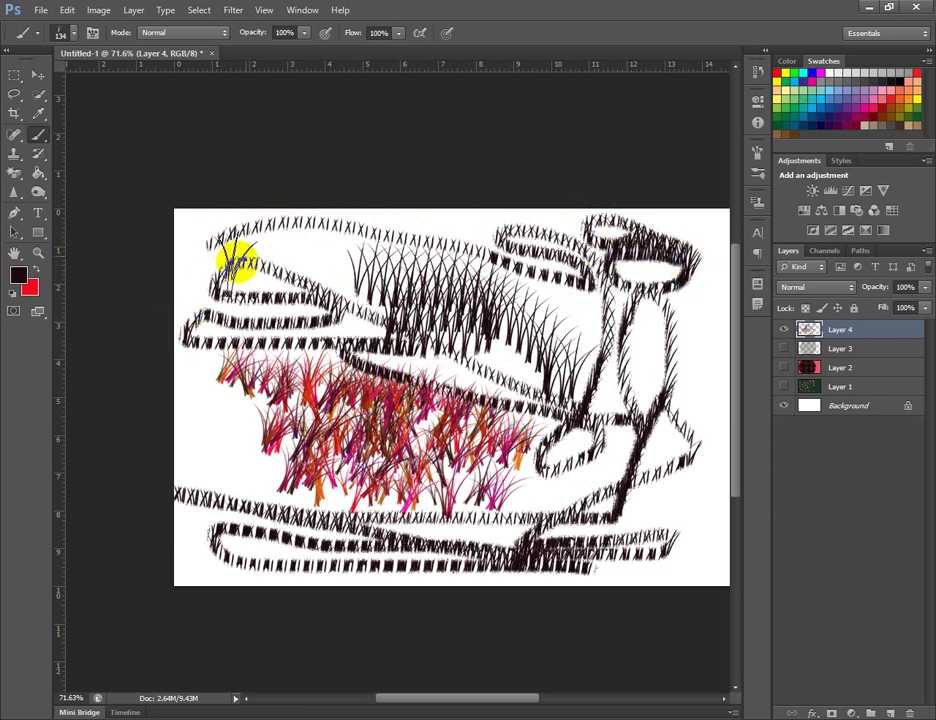
# Enable Shape Dynamics alongside Dual Brush in the grass brush settings
pyautogui.click(758, 153)
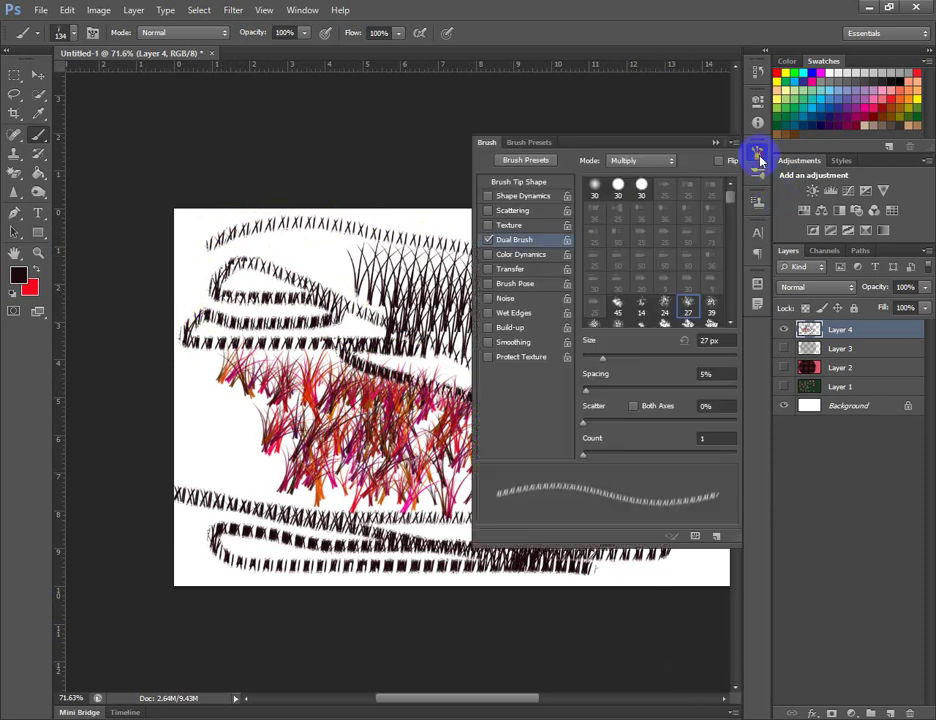
pyautogui.click(515, 166)
pyautogui.click(488, 197)
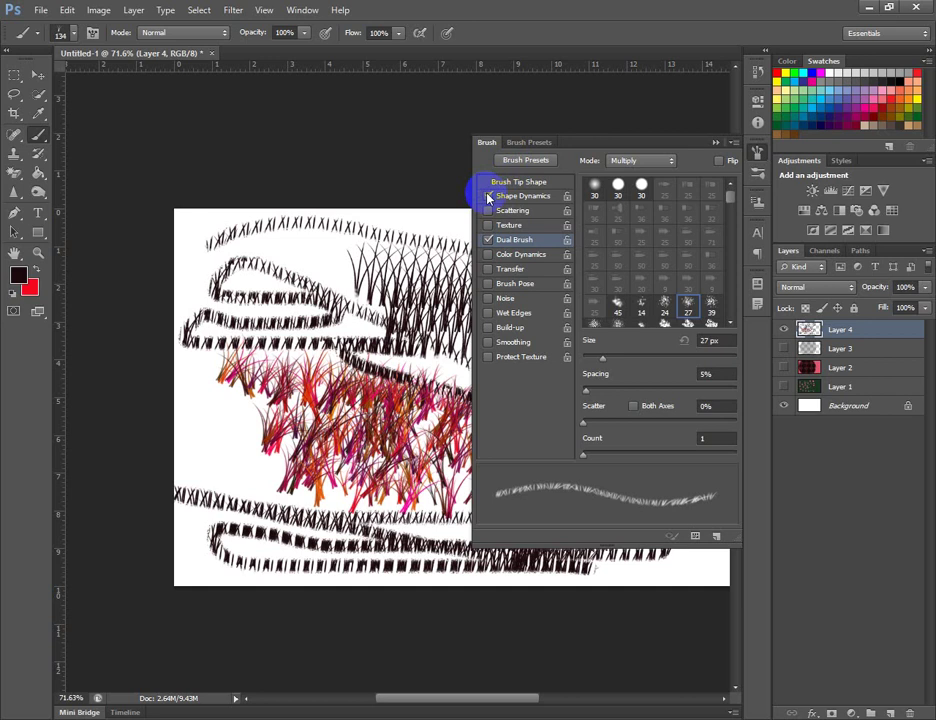
pyautogui.click(716, 145)
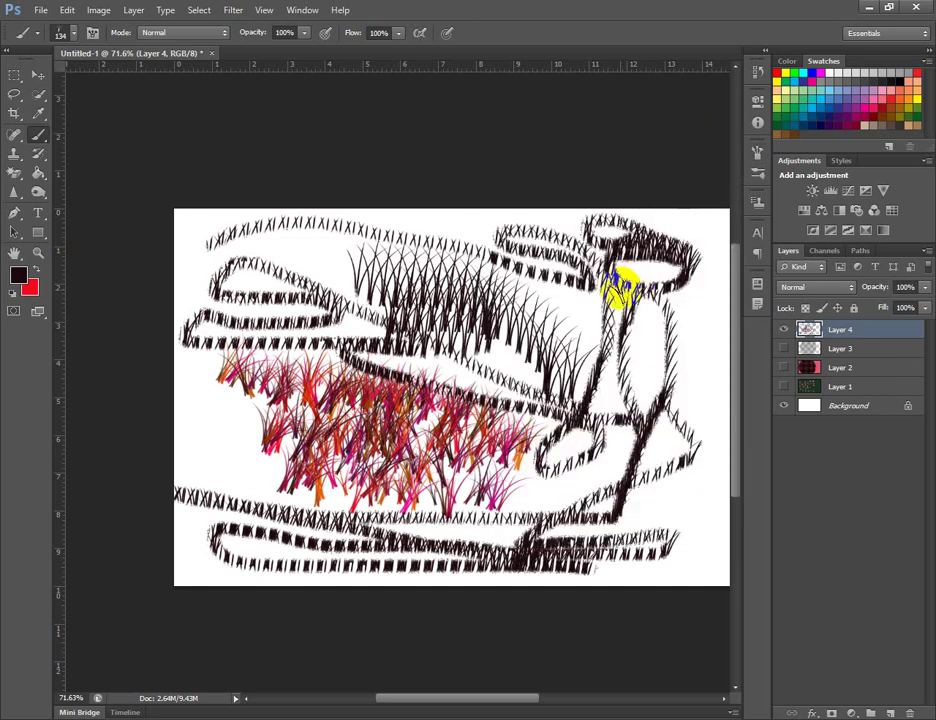
# On a new layer with Layer 4 hidden, paint looping rows of dark grass strokes across the upper part of the canvas
pyautogui.click(893, 712)
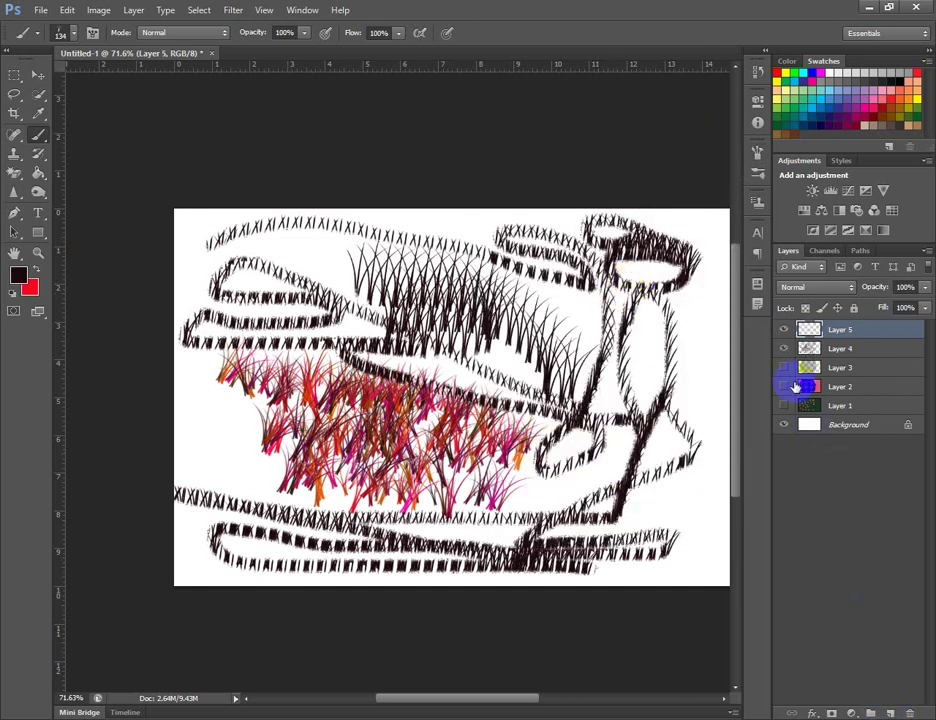
pyautogui.click(784, 348)
pyautogui.moveTo(239, 299)
pyautogui.mouseDown()
pyautogui.moveTo(697, 298)
pyautogui.moveTo(507, 286)
pyautogui.moveTo(447, 270)
pyautogui.moveTo(254, 270)
pyautogui.moveTo(217, 266)
pyautogui.moveTo(212, 254)
pyautogui.moveTo(353, 248)
pyautogui.moveTo(285, 248)
pyautogui.moveTo(310, 246)
pyautogui.moveTo(535, 254)
pyautogui.moveTo(450, 267)
pyautogui.moveTo(478, 260)
pyautogui.moveTo(462, 246)
pyautogui.moveTo(328, 228)
pyautogui.moveTo(231, 228)
pyautogui.moveTo(180, 245)
pyautogui.moveTo(176, 265)
pyautogui.moveTo(250, 292)
pyautogui.mouseUp()
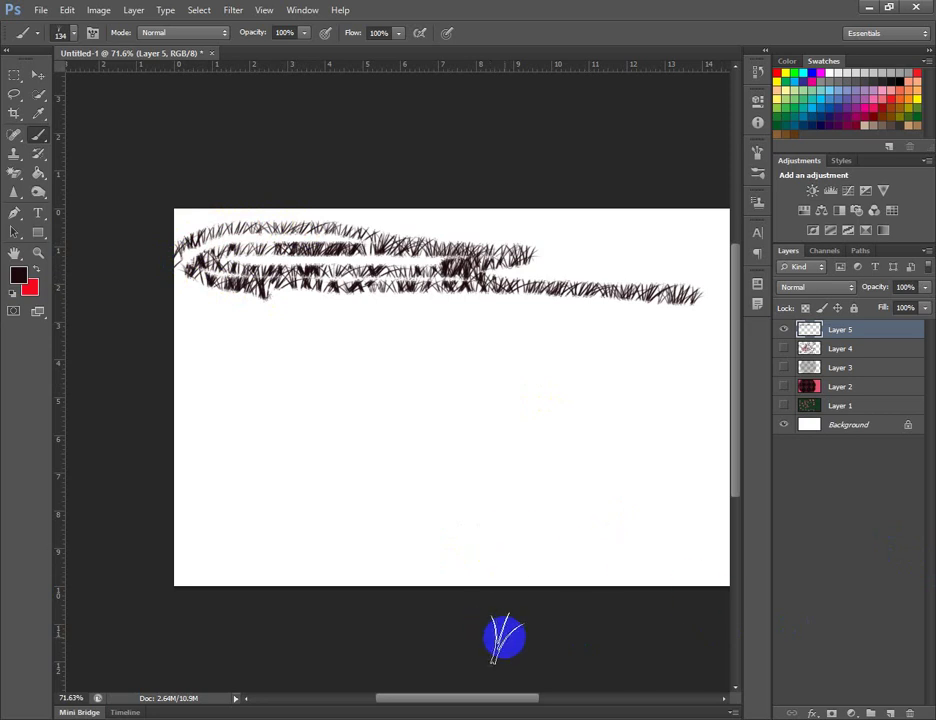
# Enable Scattering with a Count of 3 for the grass brush, and disable Dual Brush and Shape Dynamics
pyautogui.click(757, 172)
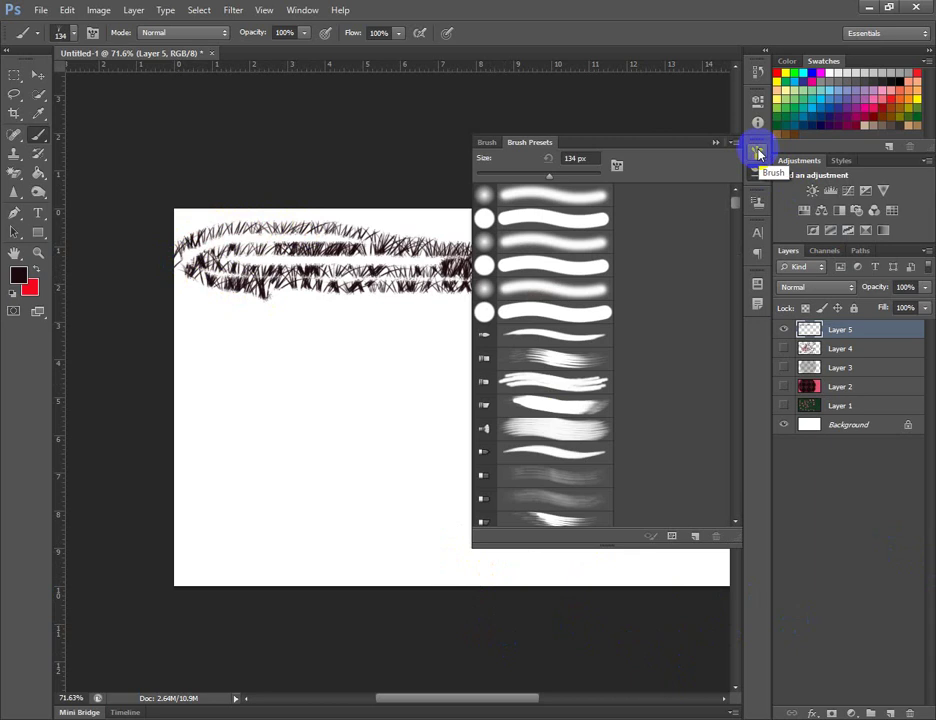
pyautogui.click(757, 152)
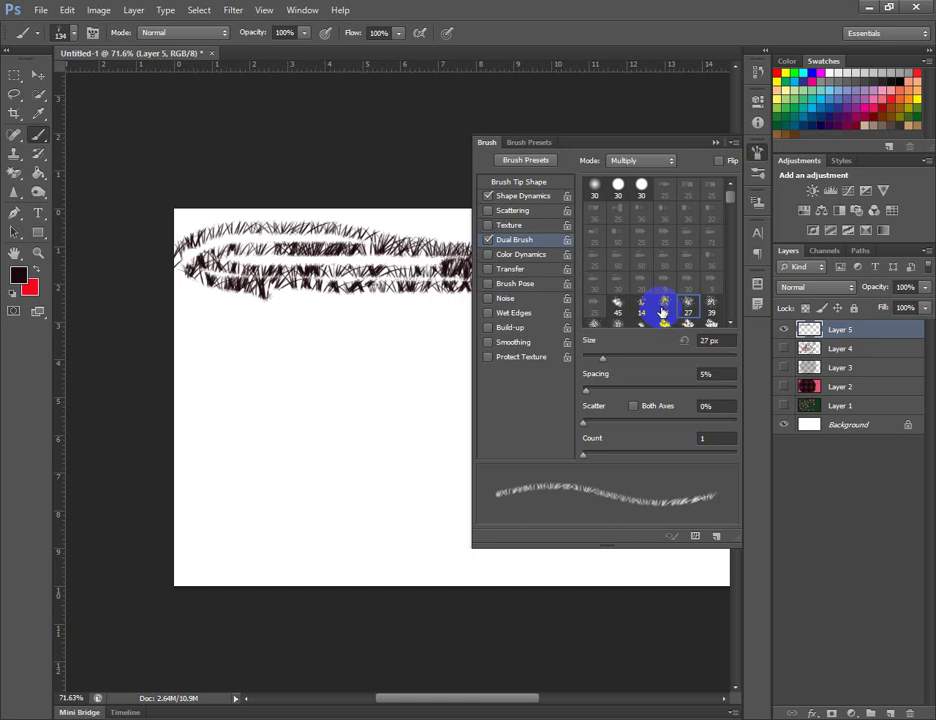
pyautogui.click(514, 212)
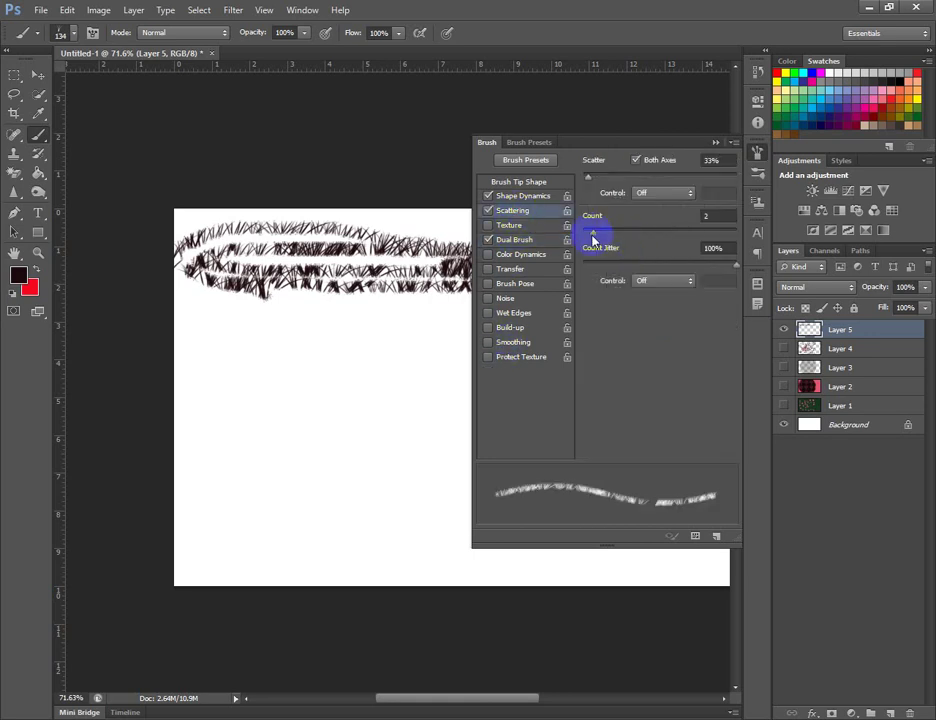
pyautogui.moveTo(597, 234)
pyautogui.mouseDown()
pyautogui.moveTo(708, 238)
pyautogui.moveTo(586, 234)
pyautogui.mouseUp()
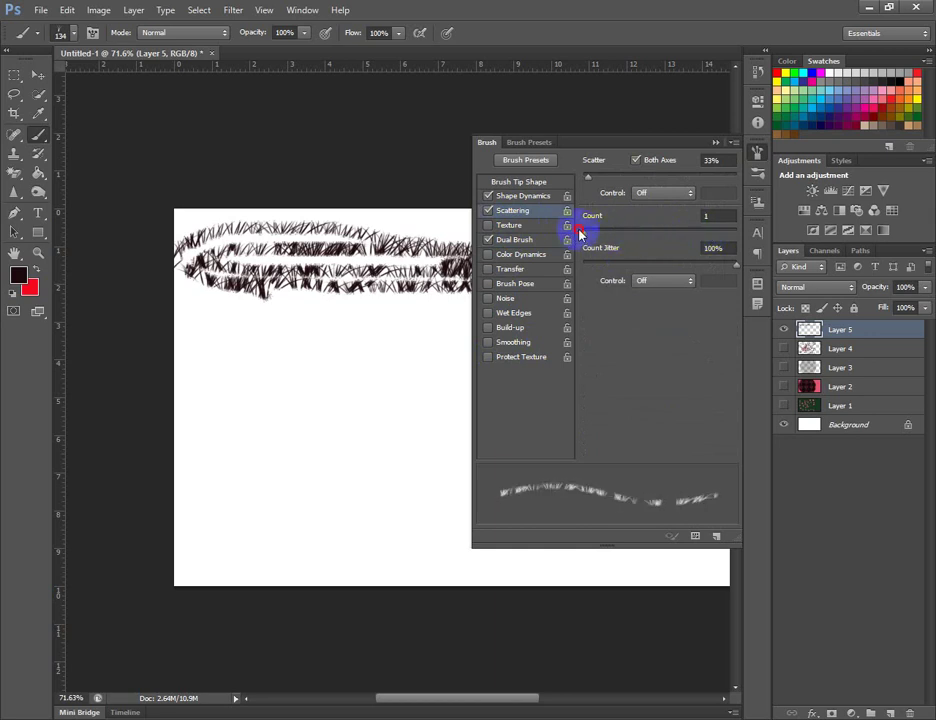
pyautogui.moveTo(580, 234); pyautogui.dragTo(600, 236)
pyautogui.click(489, 240)
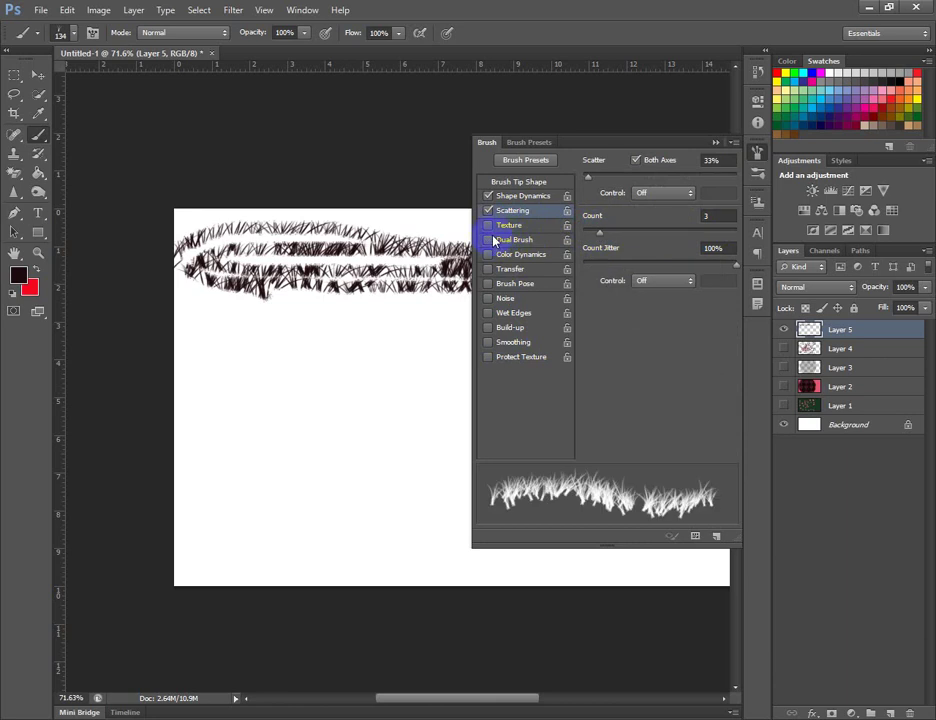
pyautogui.click(489, 197)
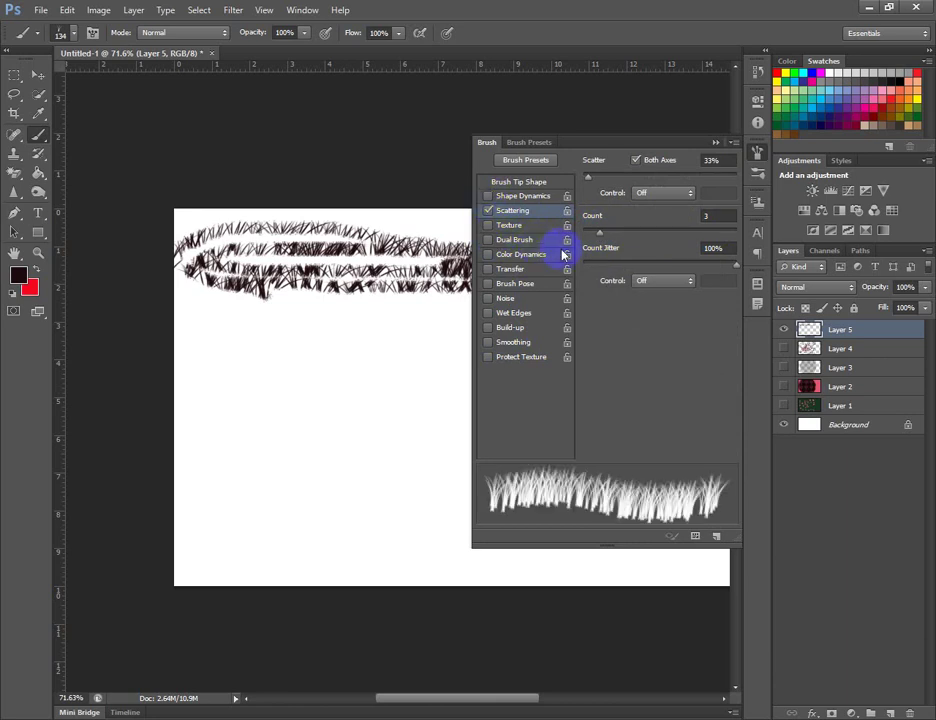
pyautogui.moveTo(600, 234)
pyautogui.mouseDown()
pyautogui.moveTo(704, 234)
pyautogui.moveTo(607, 236)
pyautogui.mouseUp()
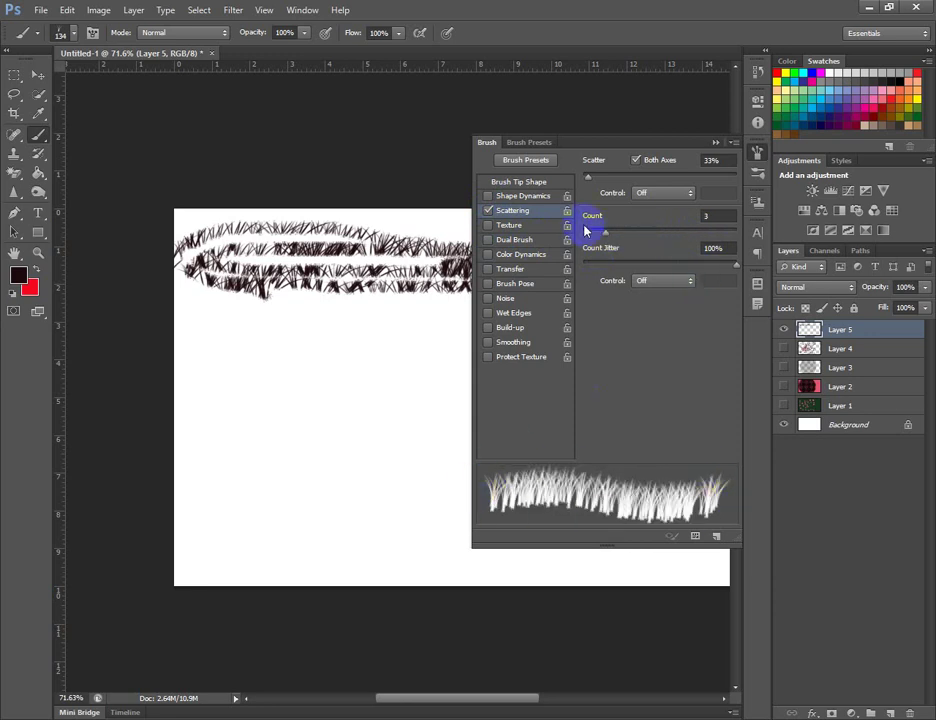
# Enable Color Dynamics with Hue Jitter 28%, Saturation Jitter 29% and Brightness Jitter 25%
pyautogui.click(503, 258)
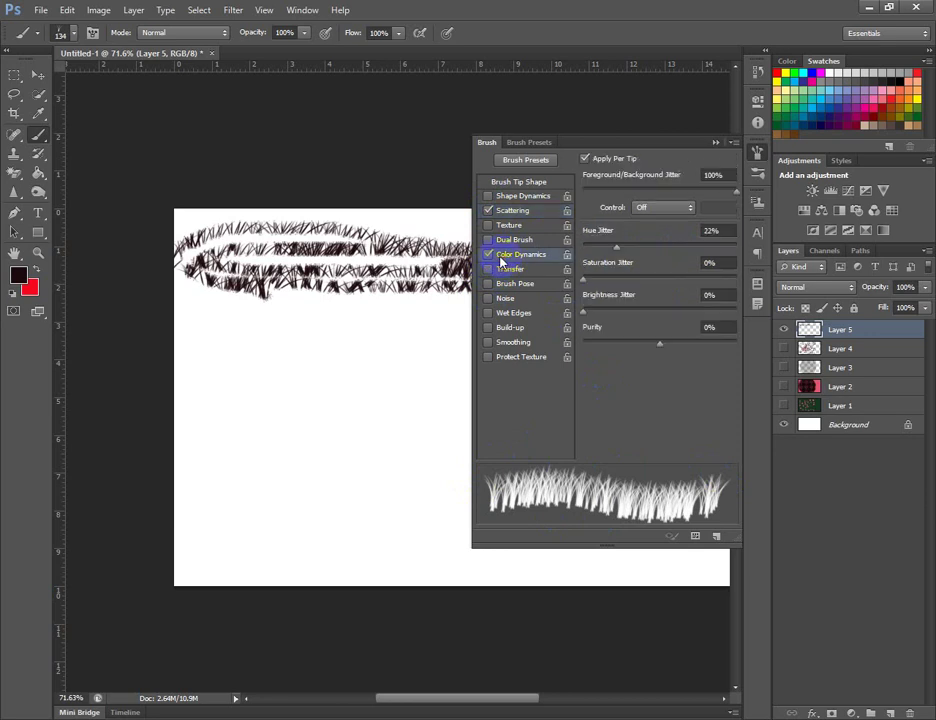
pyautogui.moveTo(618, 251)
pyautogui.mouseDown()
pyautogui.moveTo(637, 247)
pyautogui.moveTo(625, 247)
pyautogui.mouseUp()
pyautogui.moveTo(584, 280); pyautogui.dragTo(627, 276)
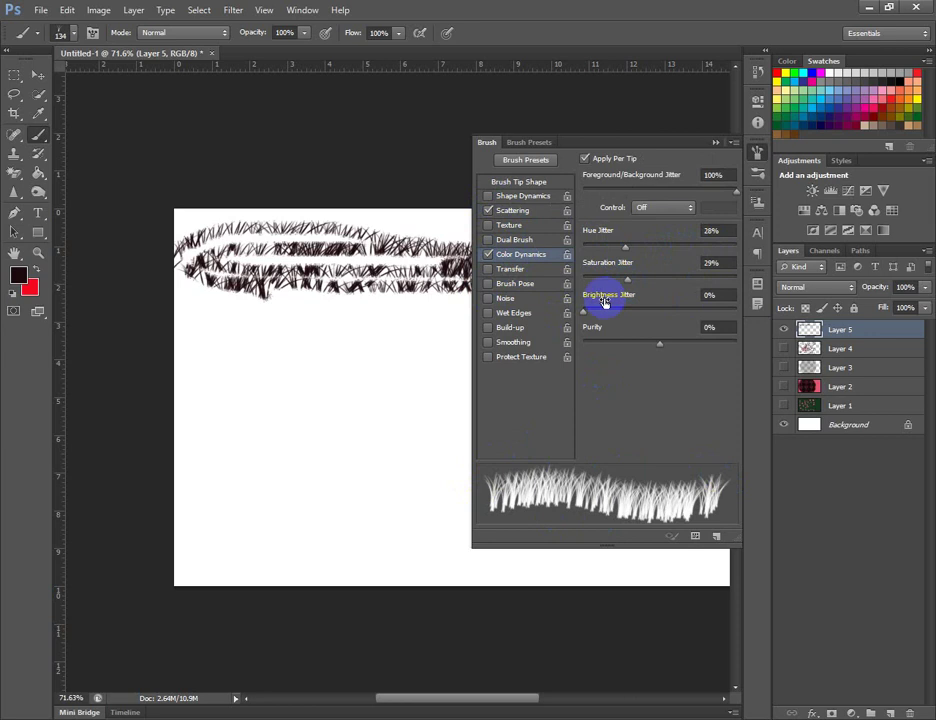
pyautogui.moveTo(585, 313); pyautogui.dragTo(622, 312)
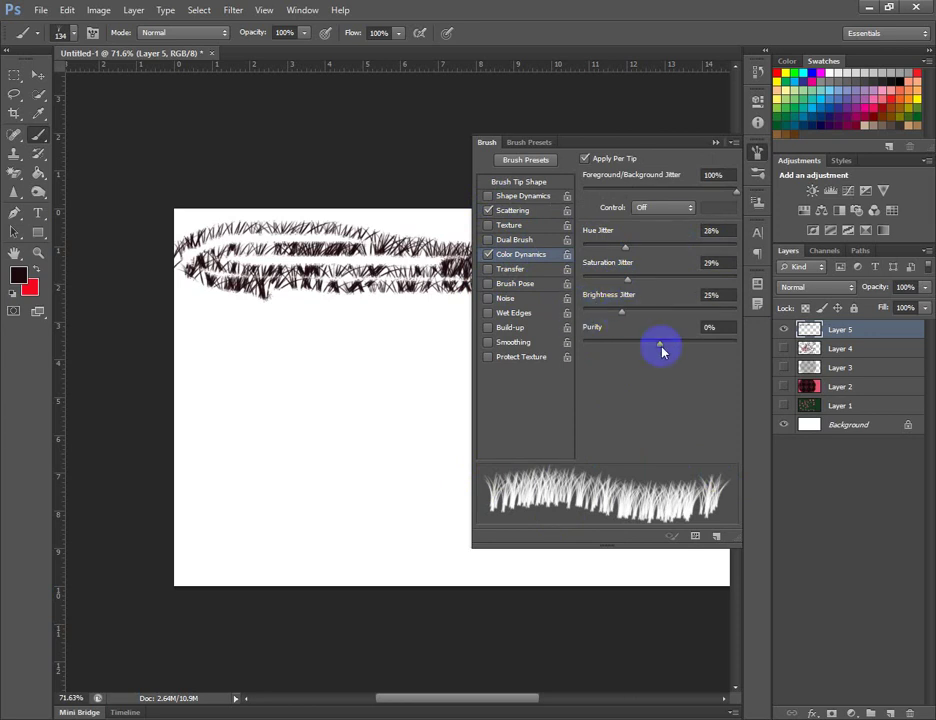
# Try positive and negative Purity values in Color Dynamics, such as +57%, -75% and +71%, and return Purity to 0%
pyautogui.moveTo(660, 345); pyautogui.dragTo(684, 343)
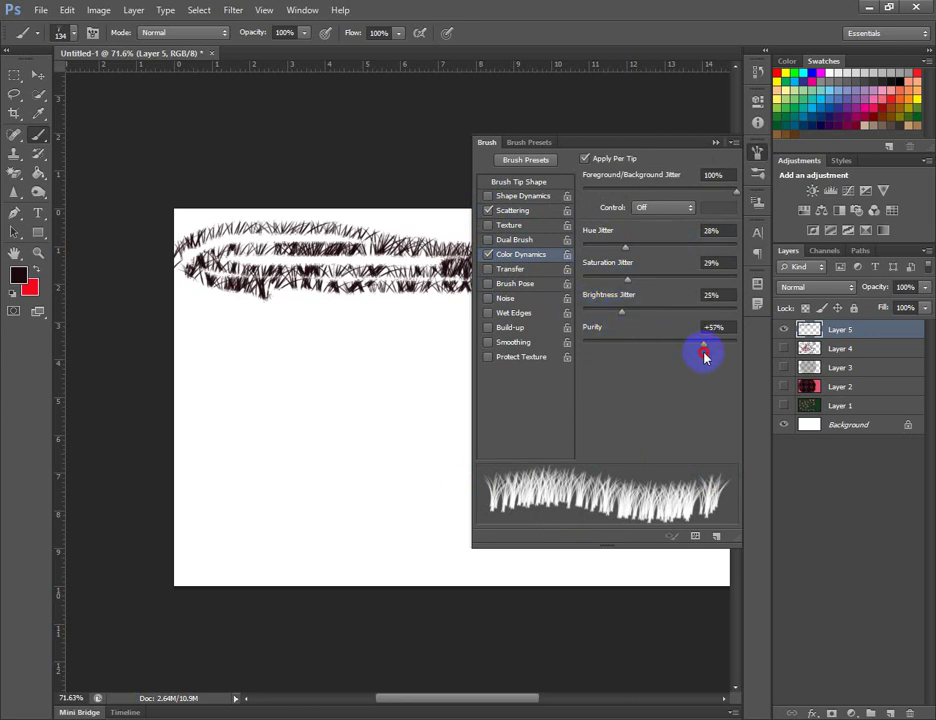
pyautogui.click(722, 328)
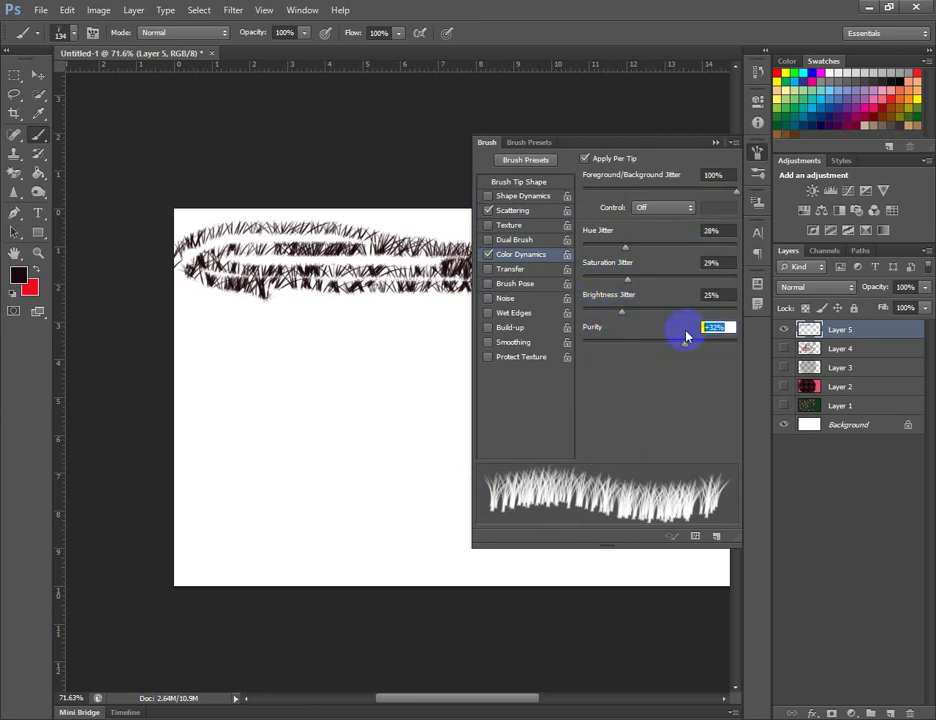
pyautogui.write('0')
pyautogui.press('Return')
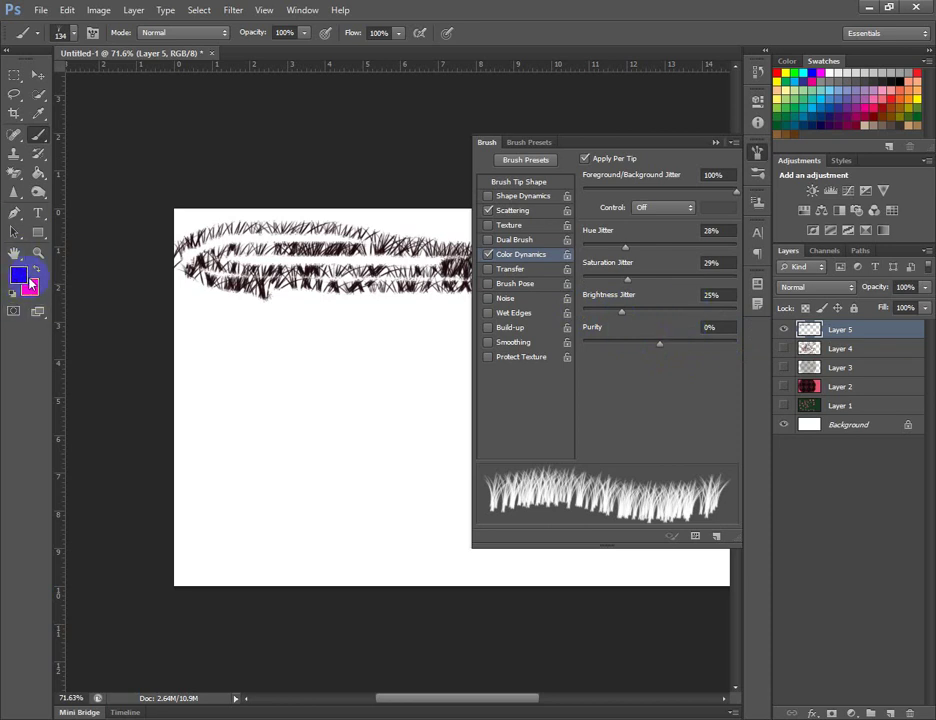
pyautogui.click(13, 291)
pyautogui.click(278, 351)
pyautogui.hotkey('ctrl', 'z')
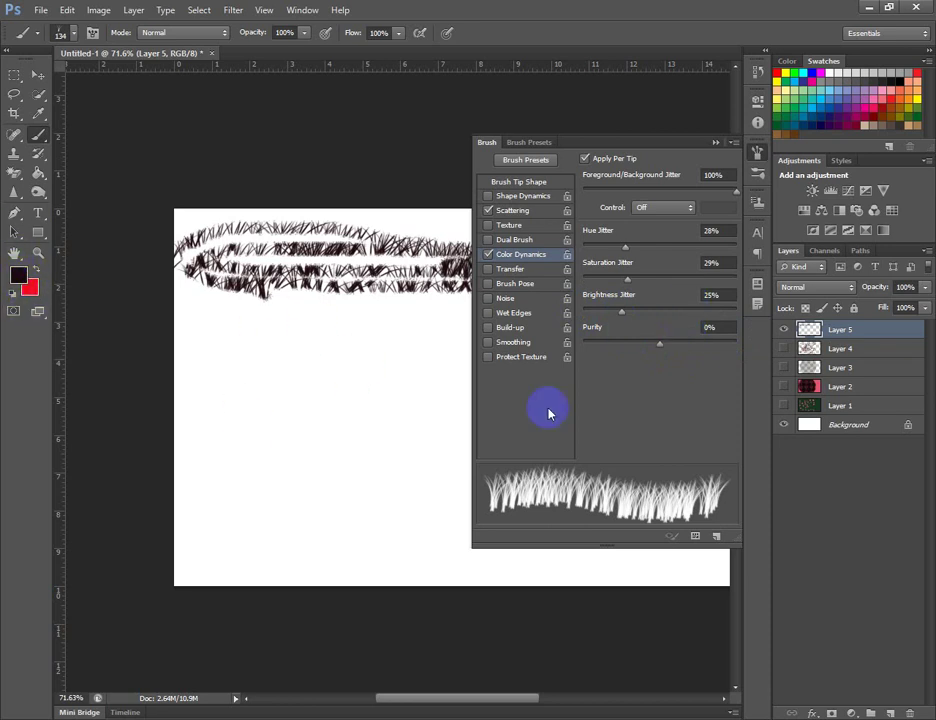
pyautogui.moveTo(660, 348); pyautogui.dragTo(610, 349)
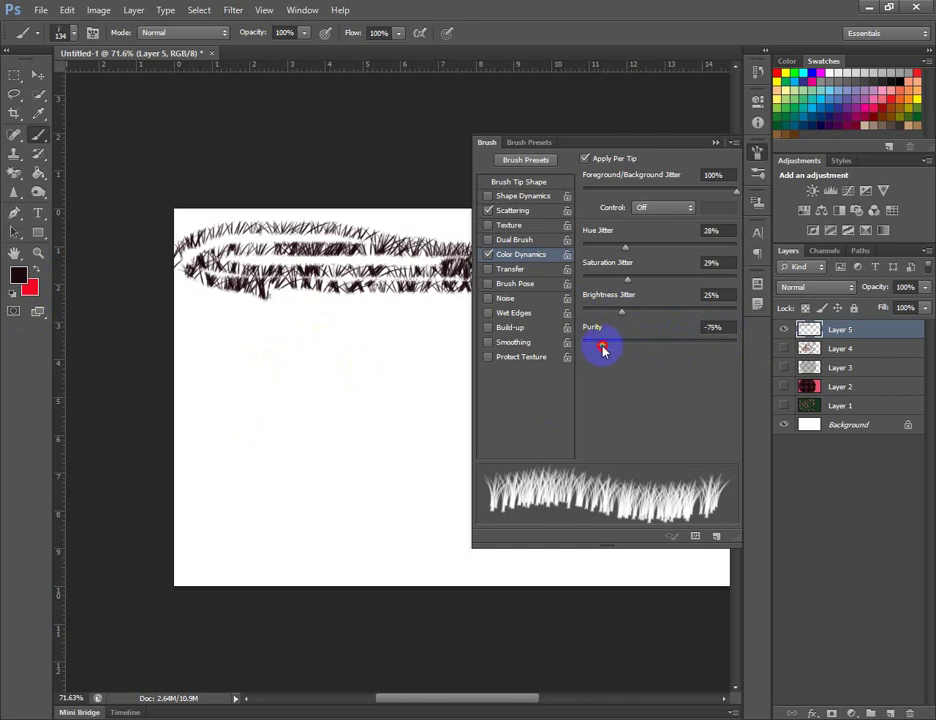
pyautogui.moveTo(602, 348); pyautogui.dragTo(715, 348)
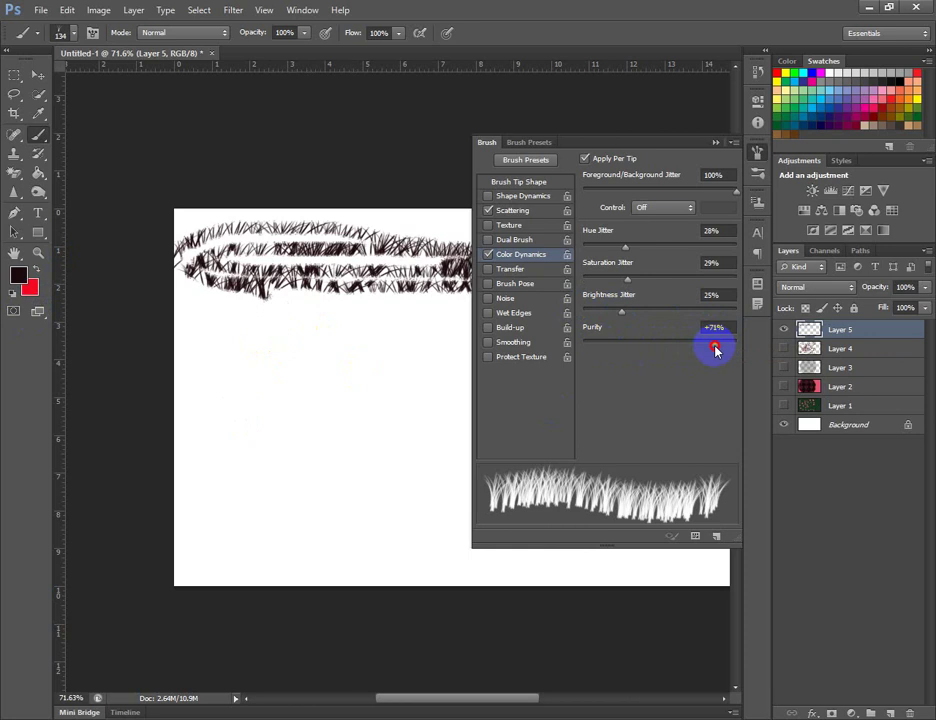
pyautogui.click(722, 329)
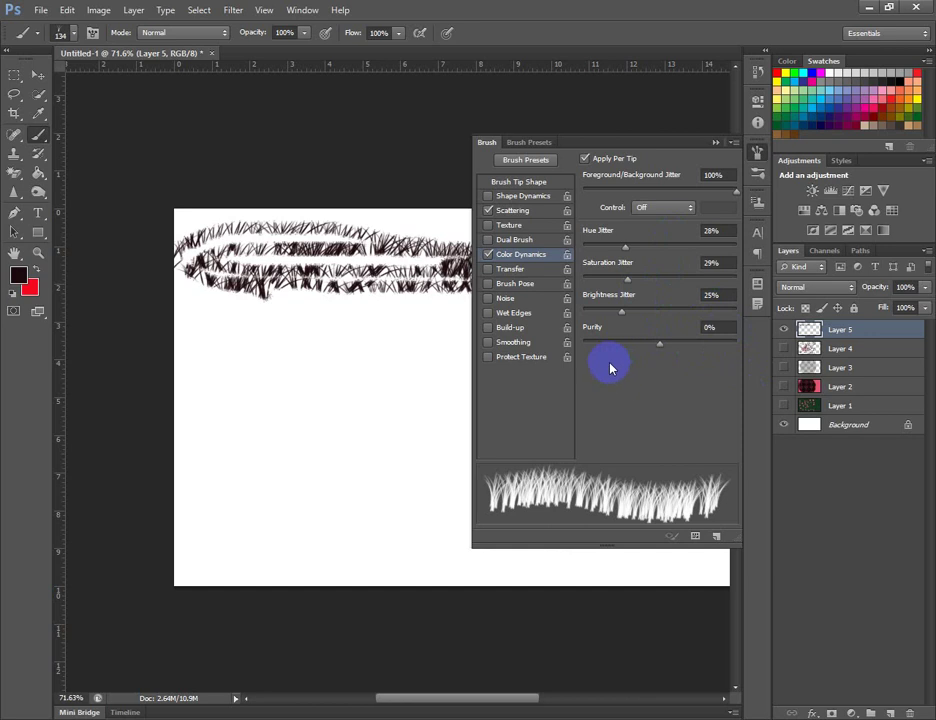
# Enable Transfer in the brush settings, leaving Opacity Jitter and Flow Jitter at 0%
pyautogui.click(512, 270)
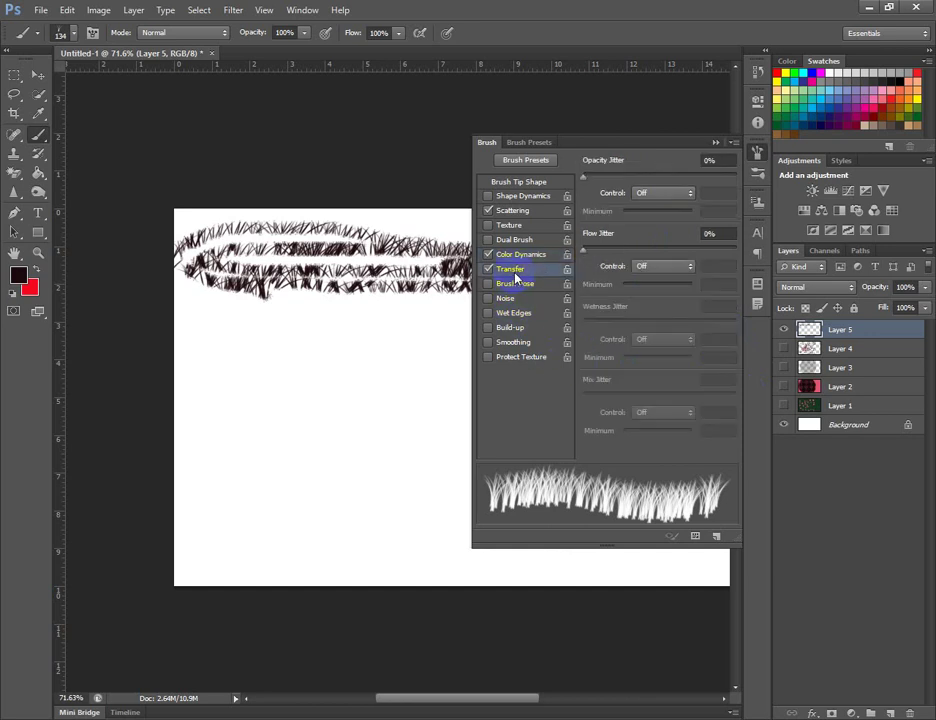
pyautogui.click(583, 255)
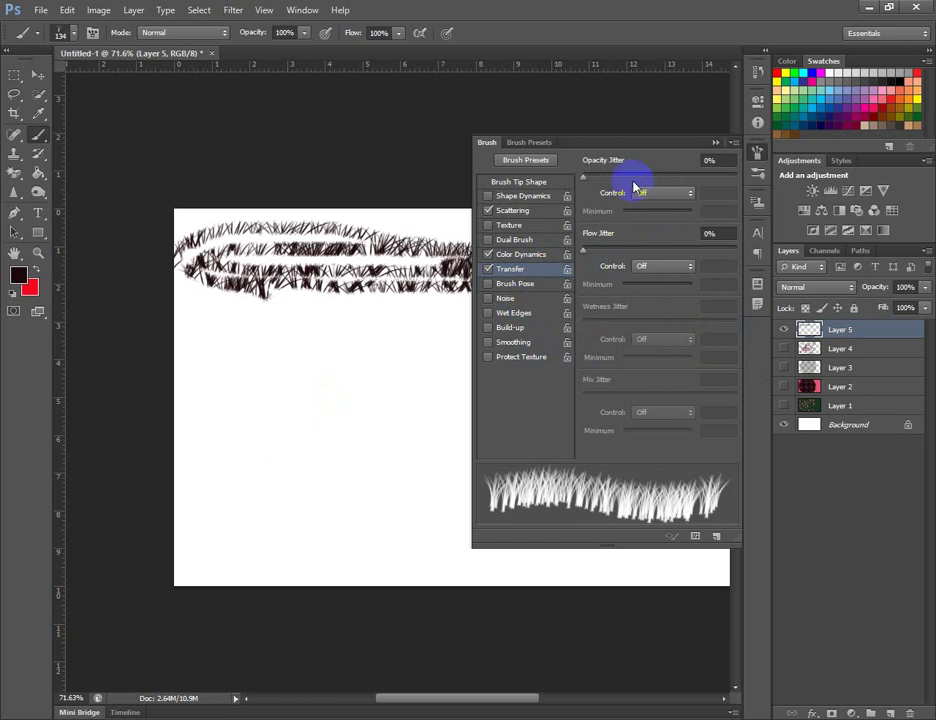
pyautogui.click(715, 142)
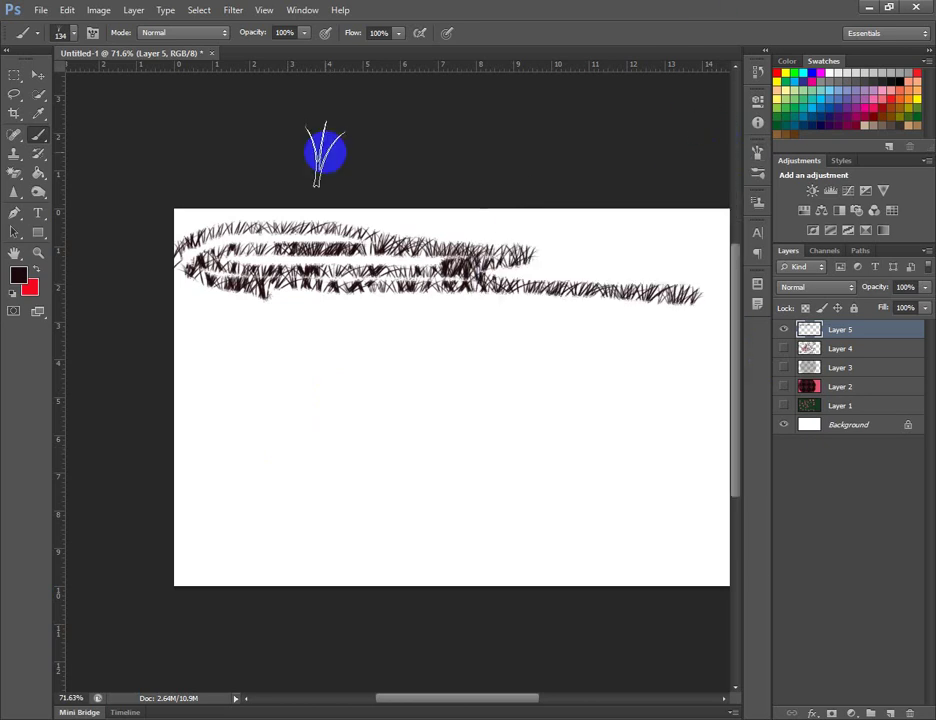
# Close the Untitled-1 document without saving its changes
pyautogui.click(213, 54)
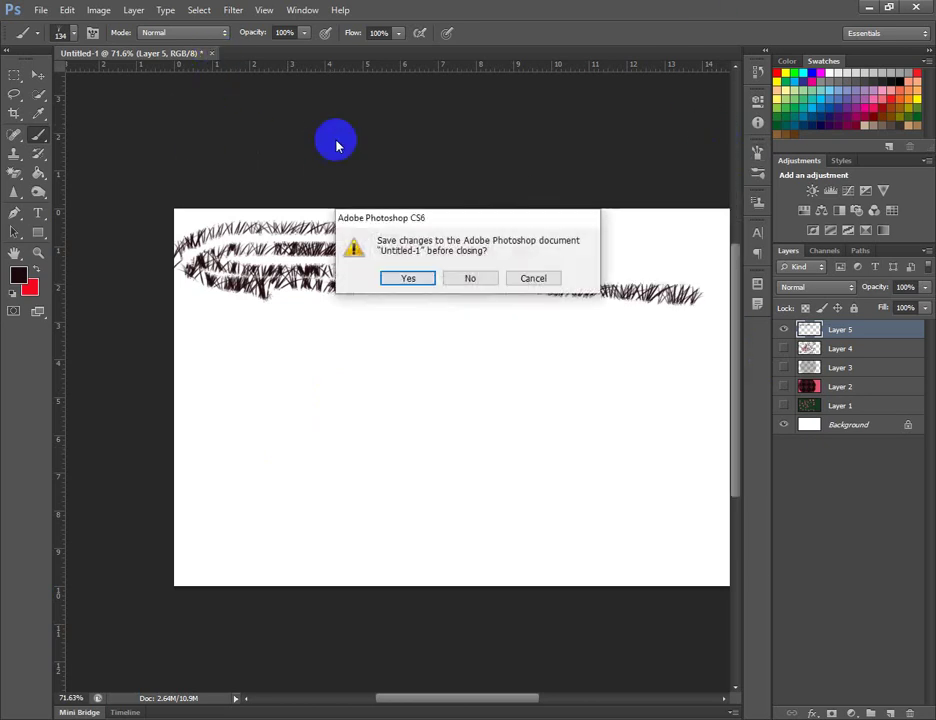
pyautogui.click(481, 279)
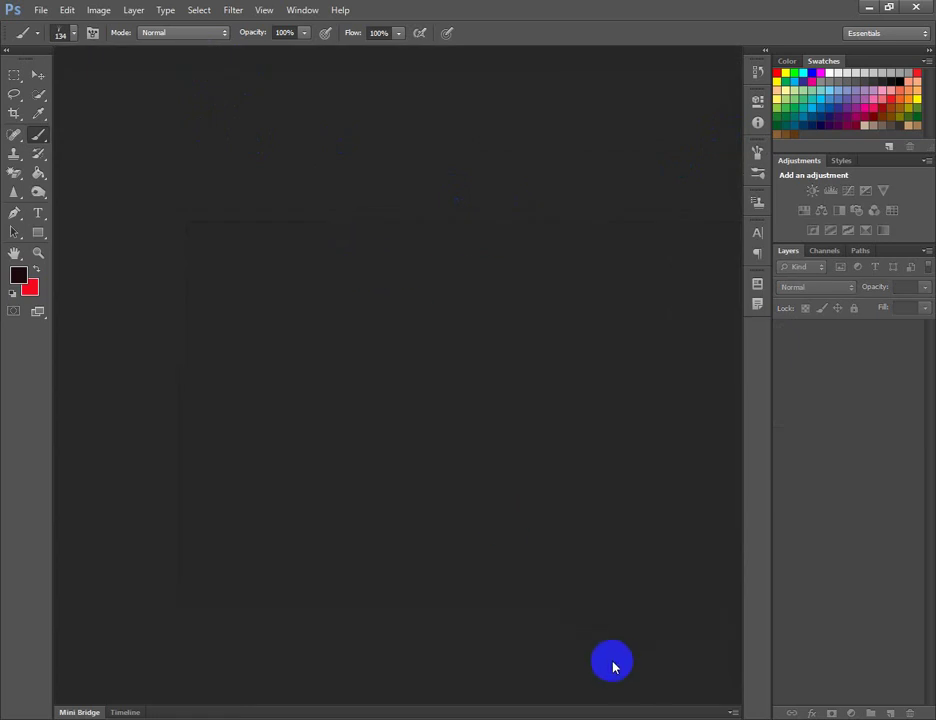
pyautogui.hotkey('alt', 'Tab')
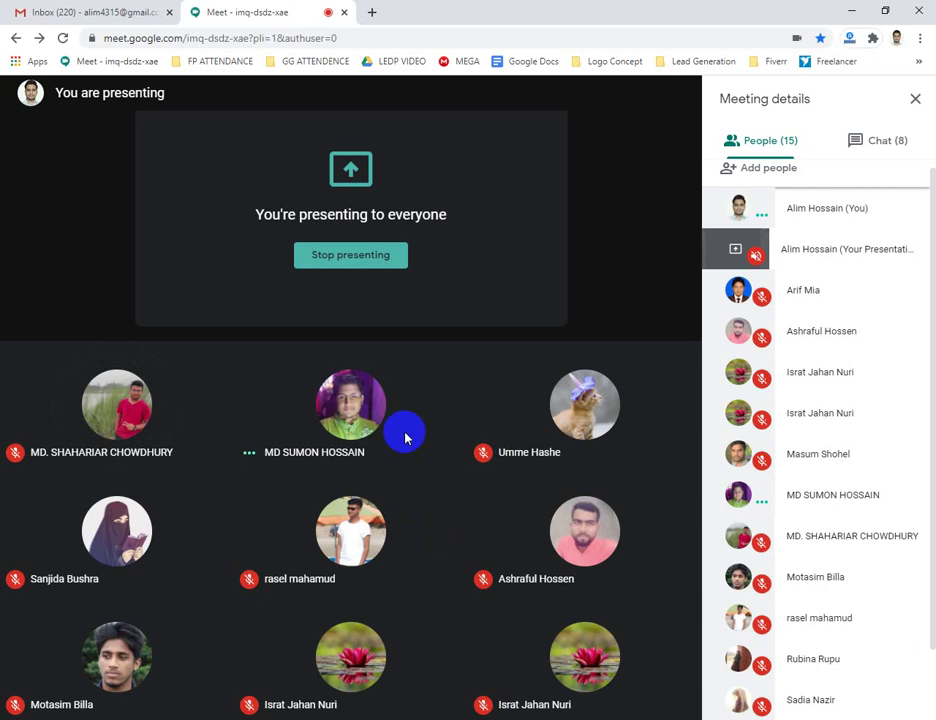
pyautogui.hotkey('alt', 'Tab')
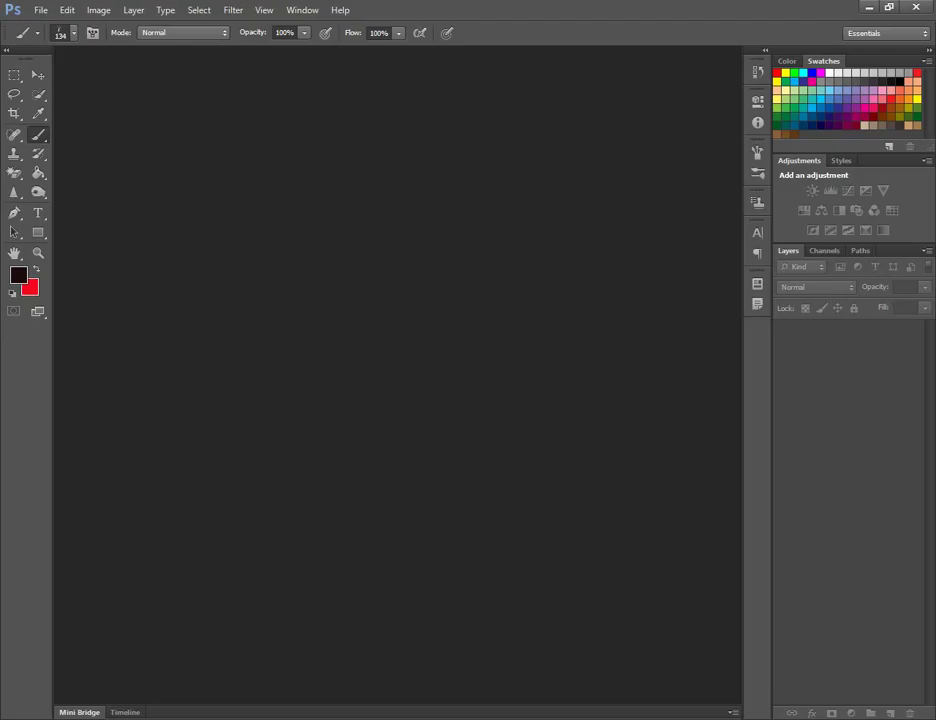
# Create a new 1280 × 720 px document at 72 pixels/inch in 8-bit RGB Color with a white background
pyautogui.click(40, 10)
pyautogui.click(66, 10)
pyautogui.click(40, 10)
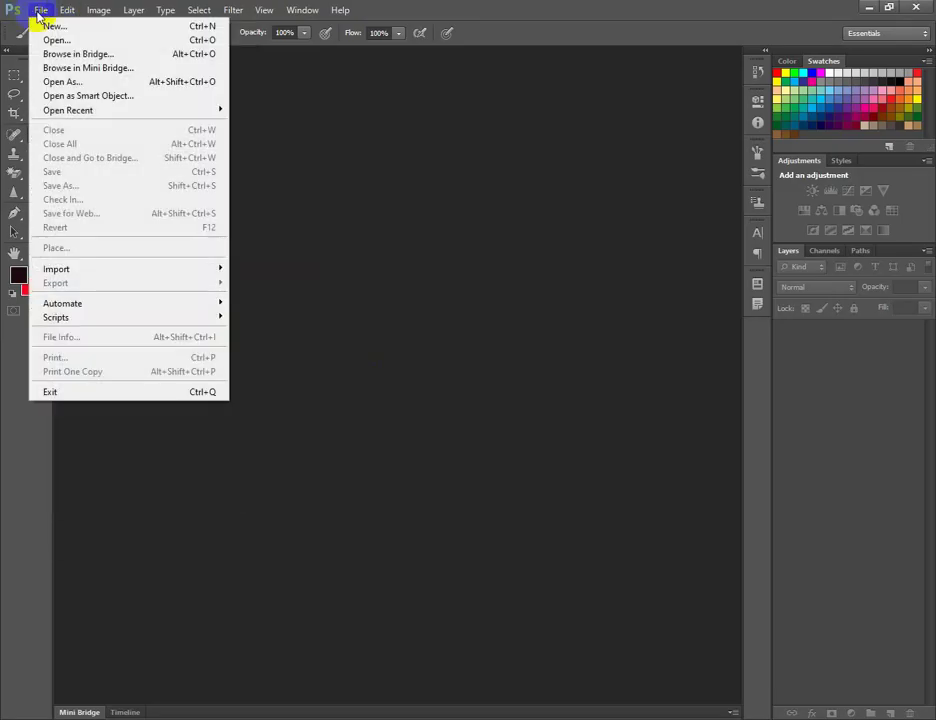
pyautogui.click(567, 251)
pyautogui.hotkey('ctrl', 'n')
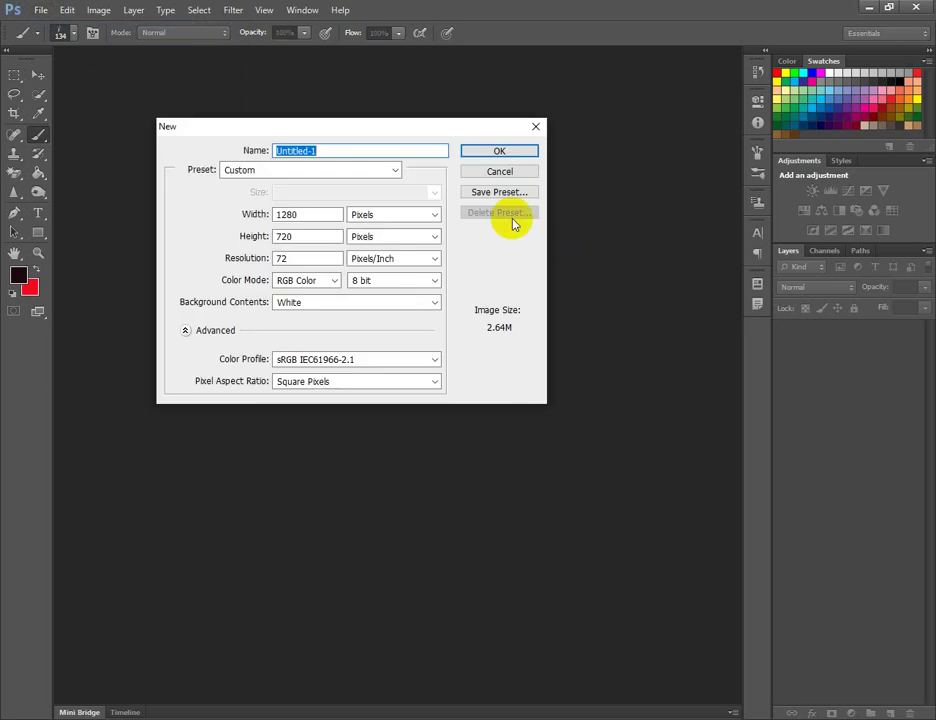
pyautogui.click(512, 150)
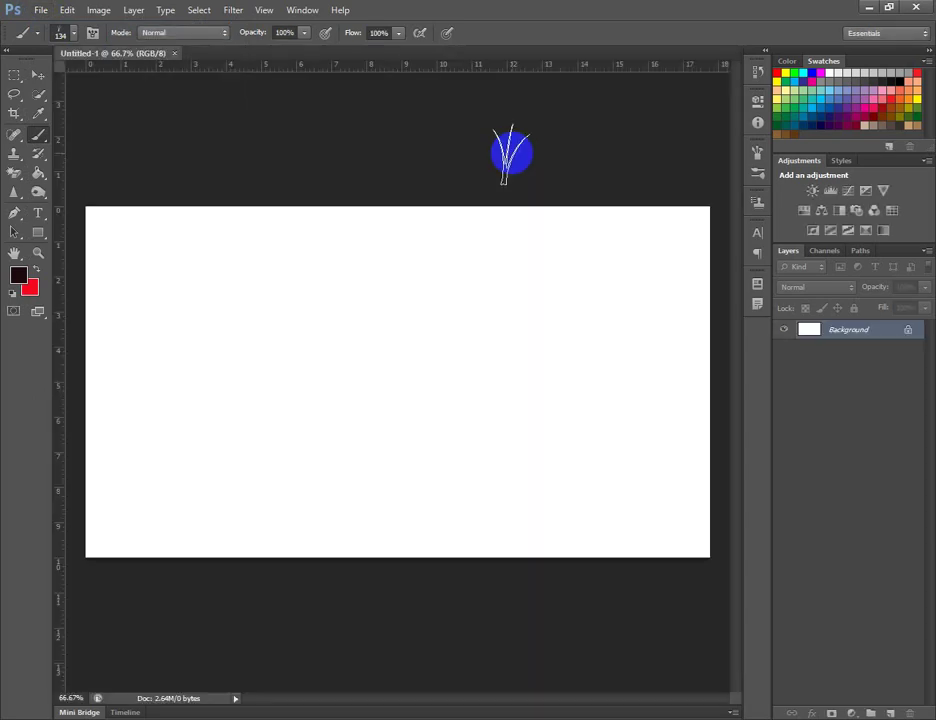
# Scribble freehand lines across the upper canvas and a signature near the lower-right corner with the 1 px Pencil Tool
pyautogui.click(38, 133)
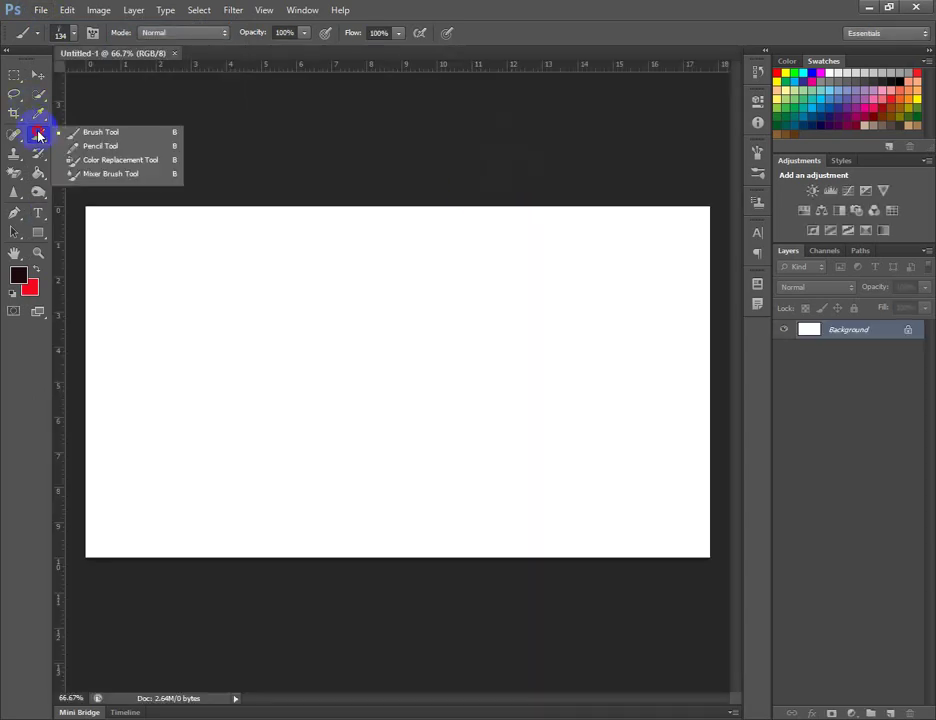
pyautogui.click(100, 146)
pyautogui.moveTo(123, 251)
pyautogui.mouseDown()
pyautogui.moveTo(339, 269)
pyautogui.moveTo(306, 260)
pyautogui.moveTo(165, 288)
pyautogui.moveTo(441, 284)
pyautogui.moveTo(236, 245)
pyautogui.moveTo(398, 273)
pyautogui.moveTo(187, 301)
pyautogui.moveTo(500, 299)
pyautogui.moveTo(270, 315)
pyautogui.moveTo(233, 270)
pyautogui.moveTo(589, 264)
pyautogui.moveTo(315, 236)
pyautogui.moveTo(460, 337)
pyautogui.moveTo(502, 258)
pyautogui.moveTo(471, 269)
pyautogui.moveTo(553, 263)
pyautogui.mouseUp()
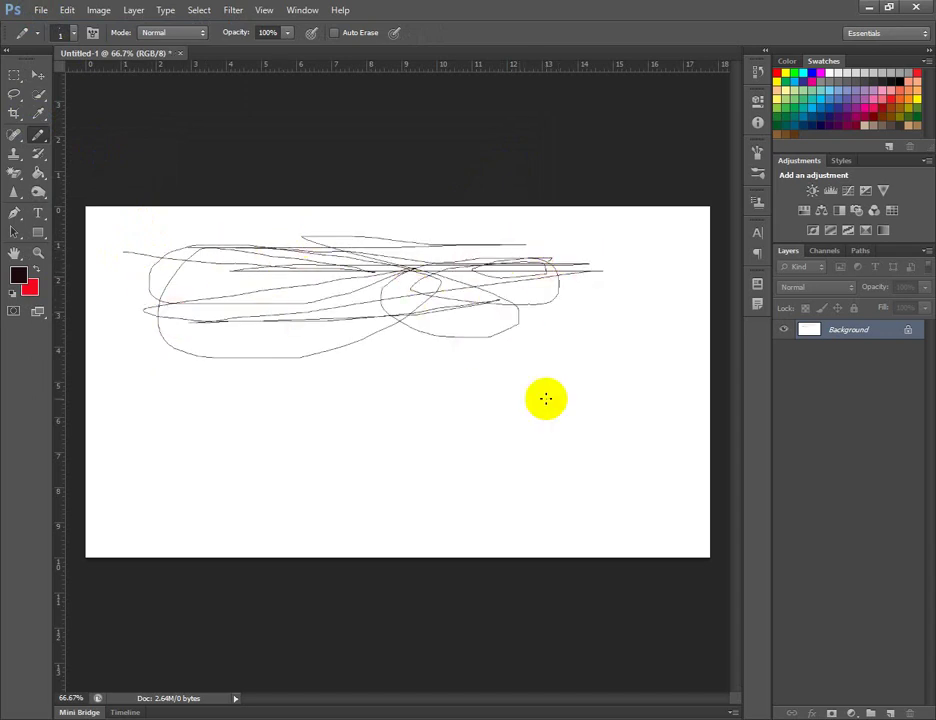
pyautogui.moveTo(522, 493)
pyautogui.mouseDown()
pyautogui.moveTo(605, 475)
pyautogui.moveTo(560, 498)
pyautogui.moveTo(592, 500)
pyautogui.moveTo(621, 490)
pyautogui.moveTo(605, 485)
pyautogui.moveTo(633, 482)
pyautogui.moveTo(670, 507)
pyautogui.mouseUp()
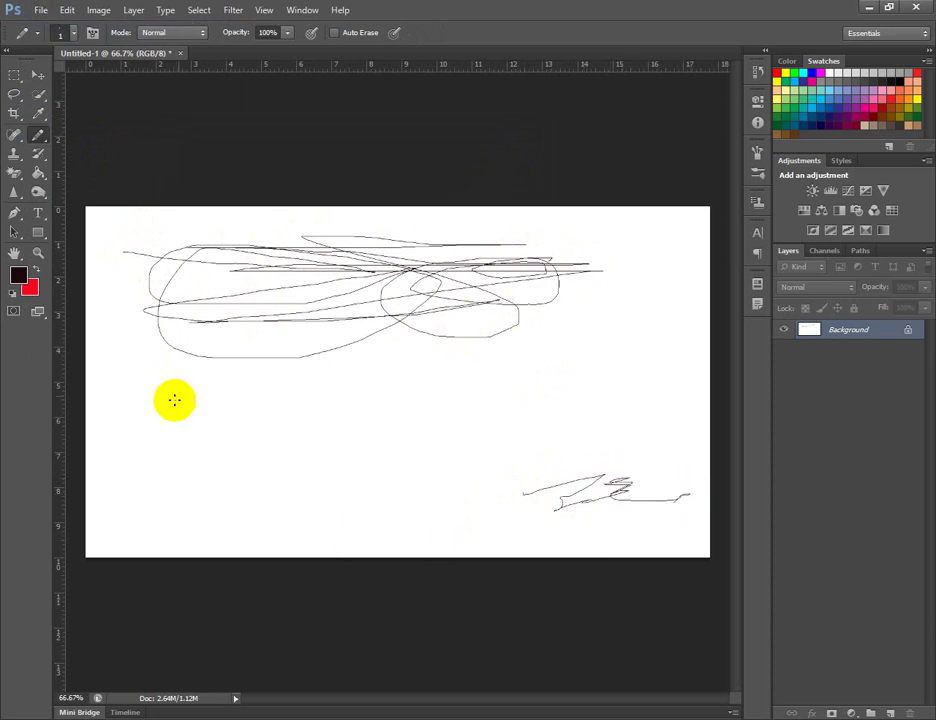
pyautogui.click(39, 137)
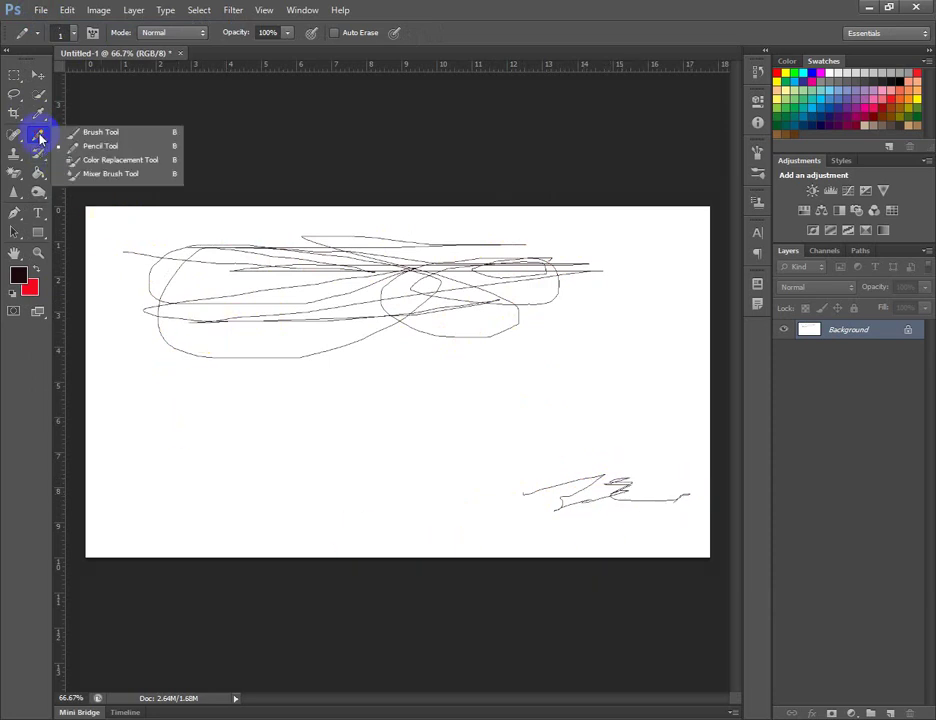
pyautogui.click(39, 137)
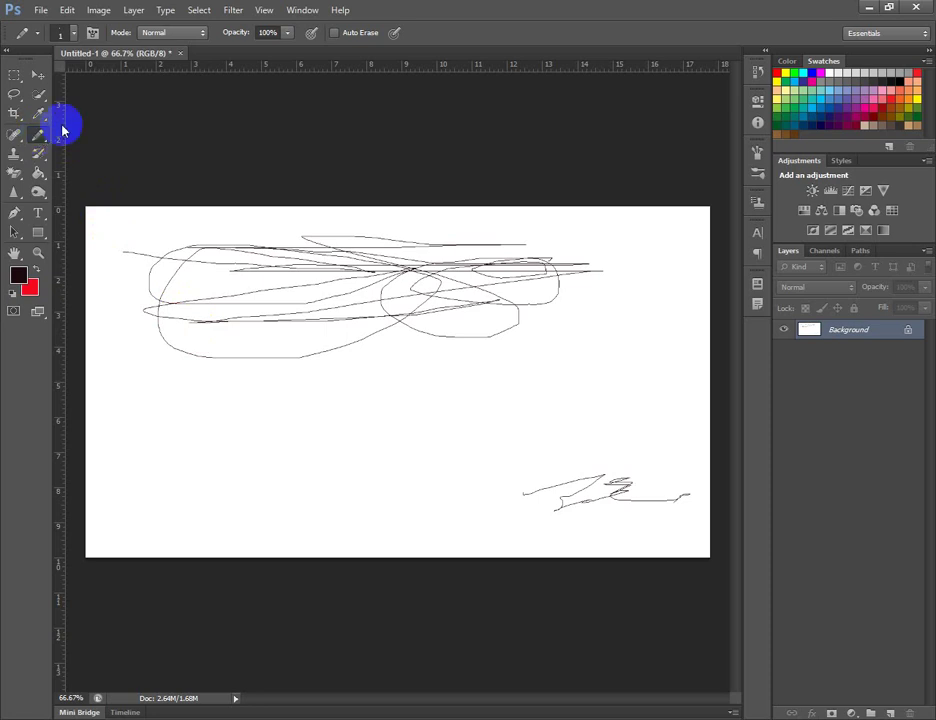
# Give the Pencil Tool the flat fan bristle tip at 100 px and paint a solid band across the middle of the canvas
pyautogui.click(67, 34)
pyautogui.scroll(5, 270, 310)
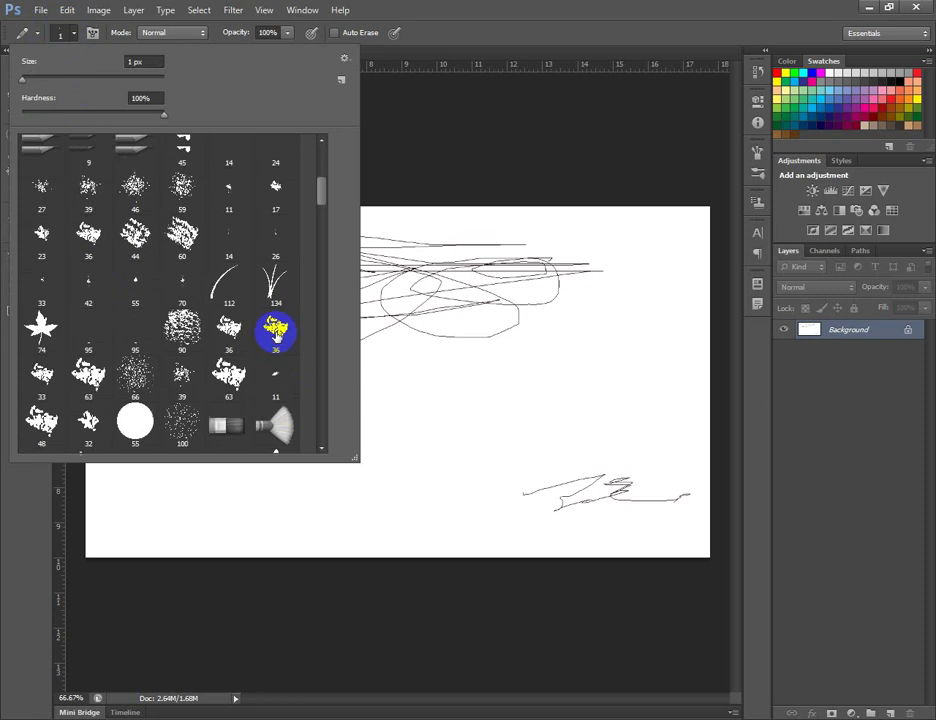
pyautogui.scroll(1, 258, 297)
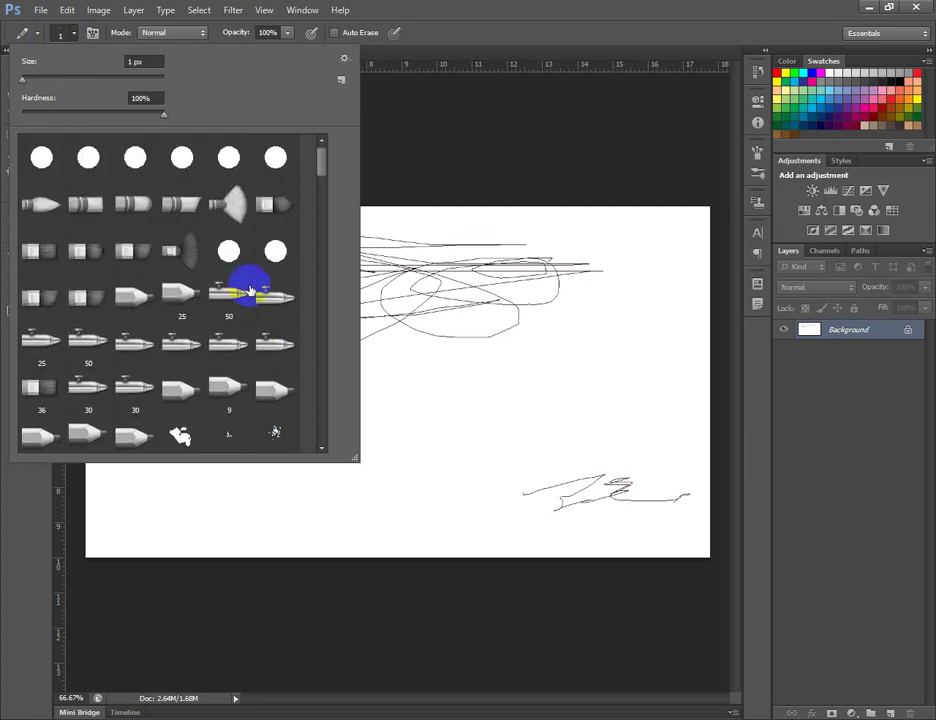
pyautogui.click(229, 204)
pyautogui.click(66, 32)
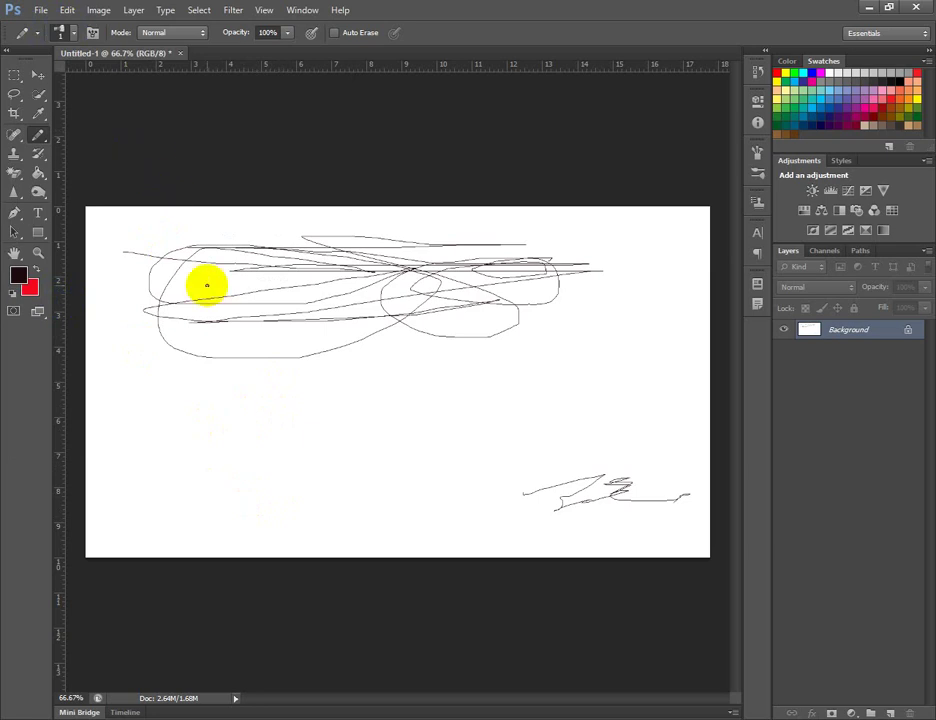
pyautogui.moveTo(186, 435)
pyautogui.mouseDown()
pyautogui.moveTo(439, 435)
pyautogui.moveTo(100, 432)
pyautogui.moveTo(700, 443)
pyautogui.moveTo(466, 441)
pyautogui.moveTo(655, 445)
pyautogui.moveTo(420, 432)
pyautogui.moveTo(720, 432)
pyautogui.moveTo(303, 428)
pyautogui.moveTo(58, 441)
pyautogui.moveTo(180, 440)
pyautogui.moveTo(50, 418)
pyautogui.moveTo(209, 426)
pyautogui.mouseUp()
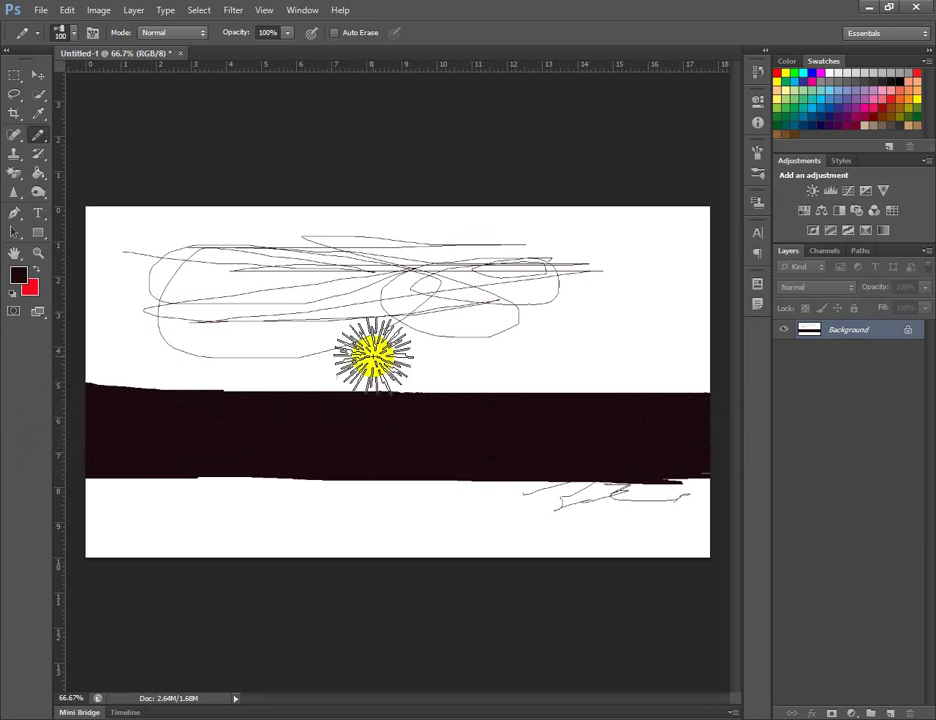
# Switch the pencil to a 100 px round tip with 78% hardness and draw a thick stroke across the upper canvas
pyautogui.click(62, 33)
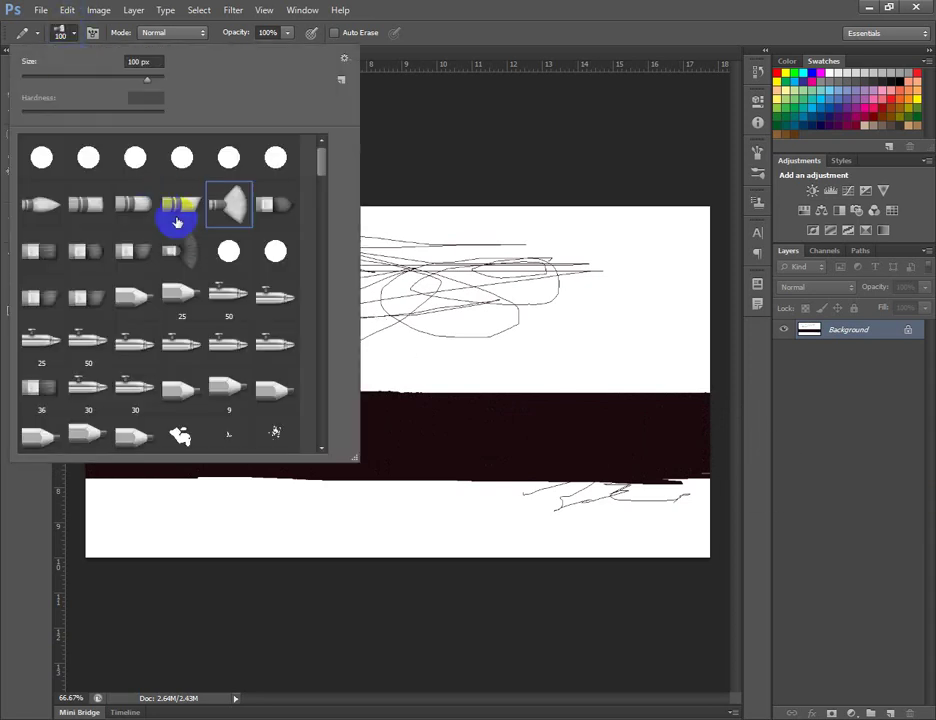
pyautogui.click(230, 157)
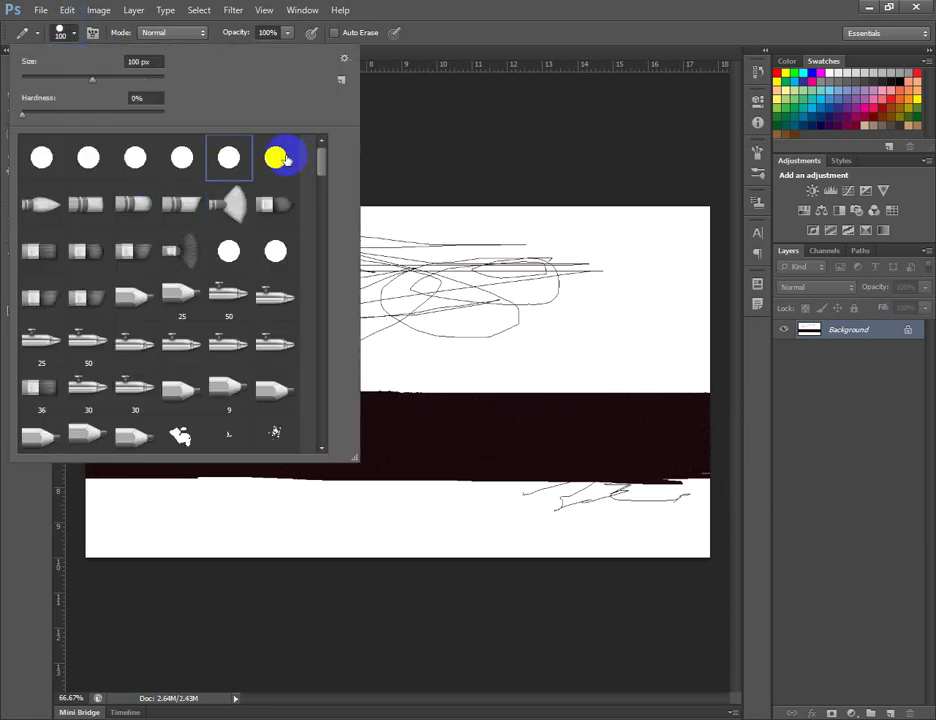
pyautogui.click(278, 157)
pyautogui.click(228, 251)
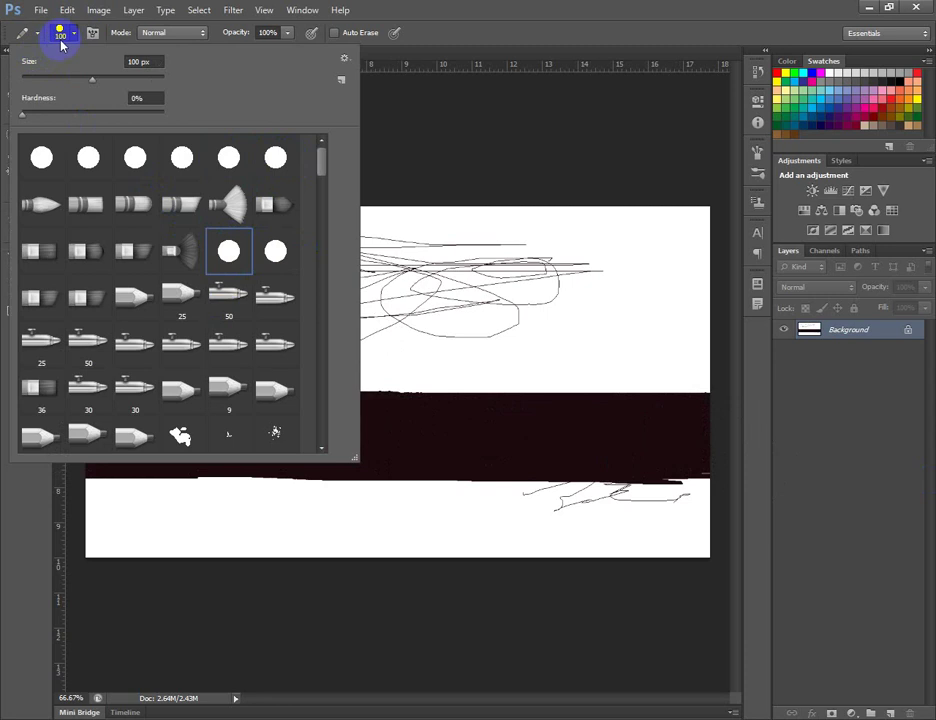
pyautogui.click(62, 34)
pyautogui.click(62, 34)
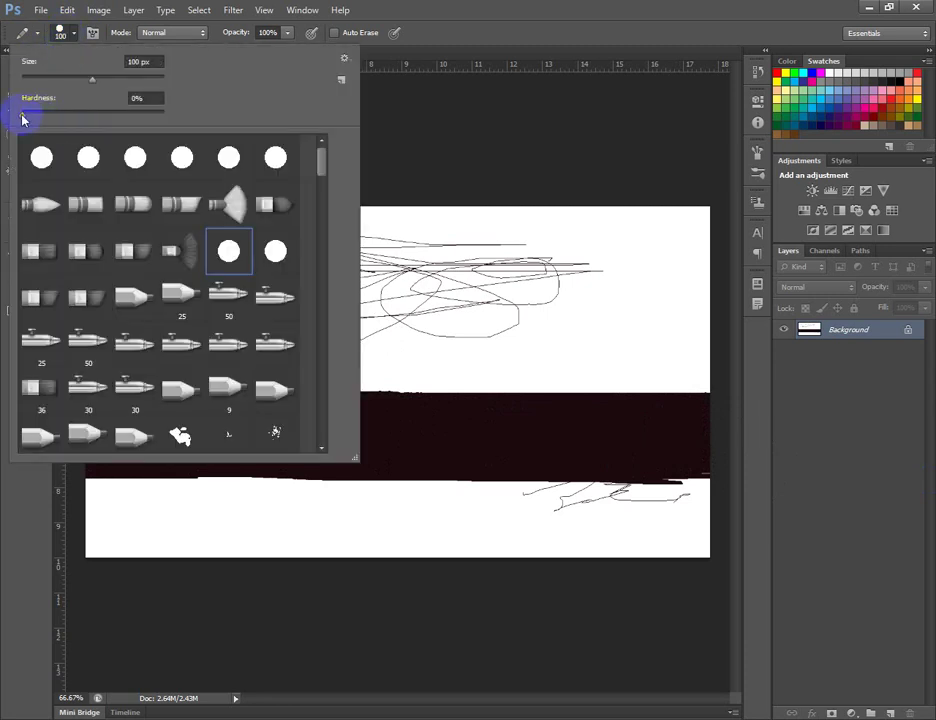
pyautogui.moveTo(22, 119); pyautogui.dragTo(136, 124)
pyautogui.click(63, 35)
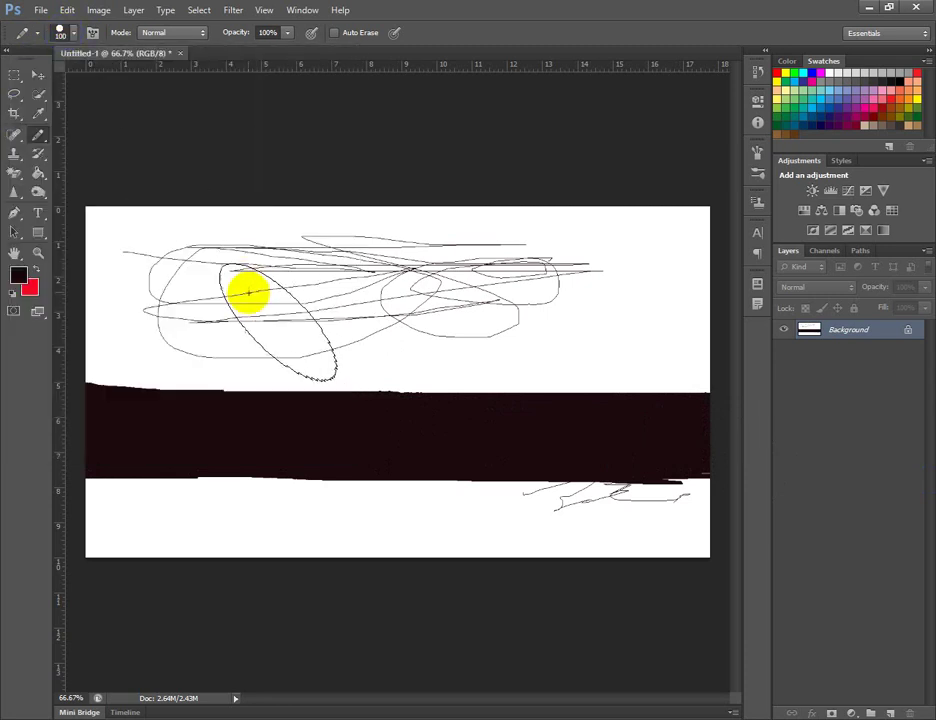
pyautogui.moveTo(219, 276); pyautogui.dragTo(645, 295)
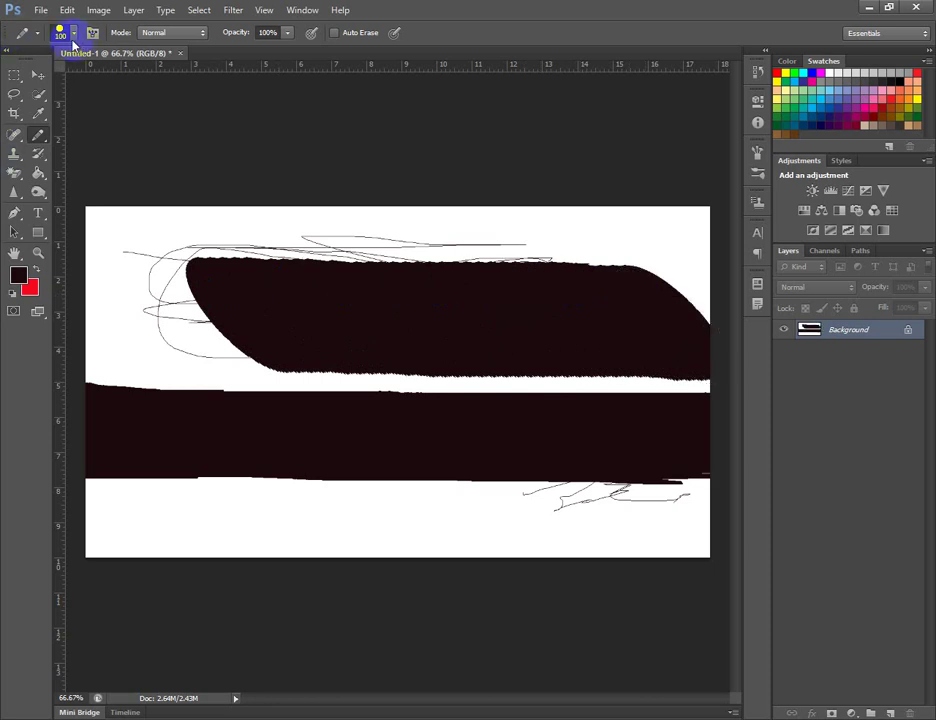
# Return to the 100 px fan bristle tip and paint a solid band along the lower edge of the canvas
pyautogui.click(65, 35)
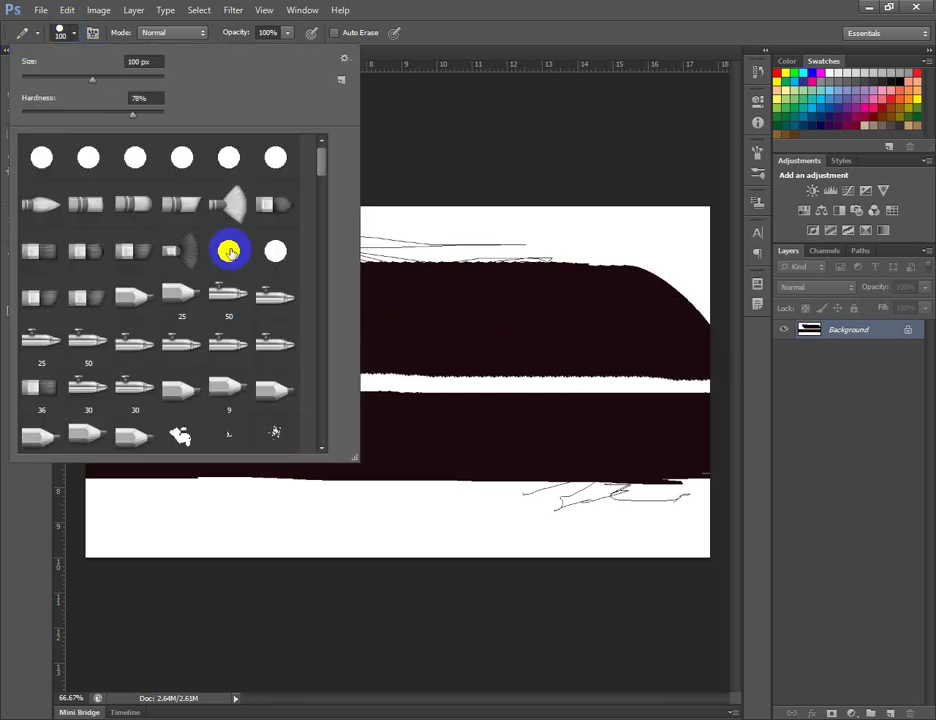
pyautogui.click(229, 251)
pyautogui.click(182, 250)
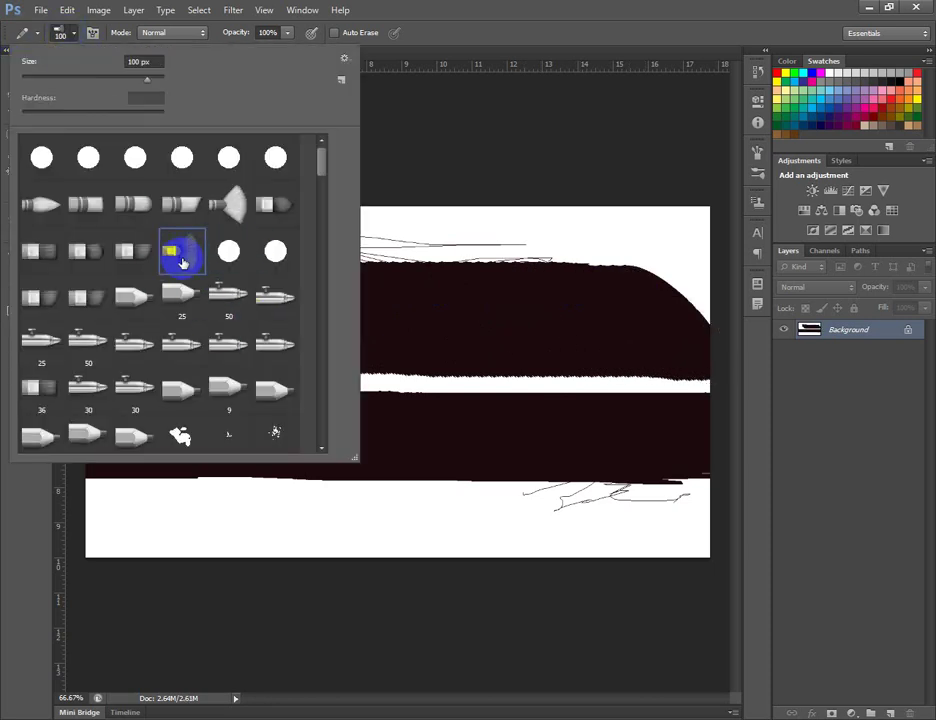
pyautogui.click(232, 204)
pyautogui.click(58, 33)
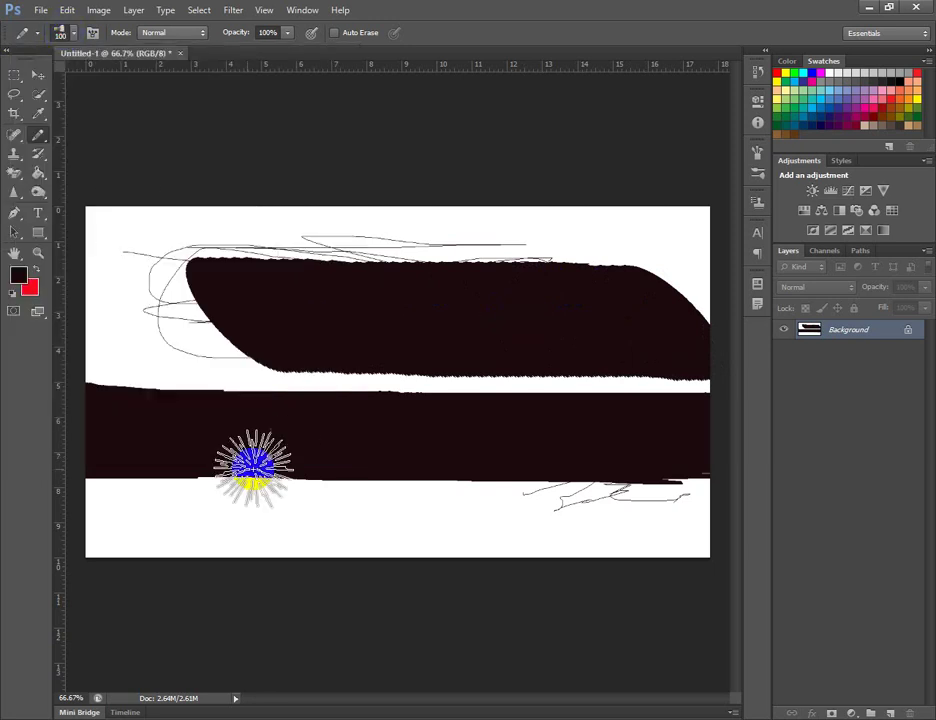
pyautogui.moveTo(152, 515)
pyautogui.mouseDown()
pyautogui.moveTo(664, 522)
pyautogui.moveTo(211, 533)
pyautogui.moveTo(121, 533)
pyautogui.moveTo(297, 533)
pyautogui.moveTo(104, 533)
pyautogui.moveTo(121, 529)
pyautogui.moveTo(77, 522)
pyautogui.moveTo(224, 529)
pyautogui.moveTo(192, 535)
pyautogui.moveTo(90, 514)
pyautogui.moveTo(443, 514)
pyautogui.moveTo(214, 531)
pyautogui.mouseUp()
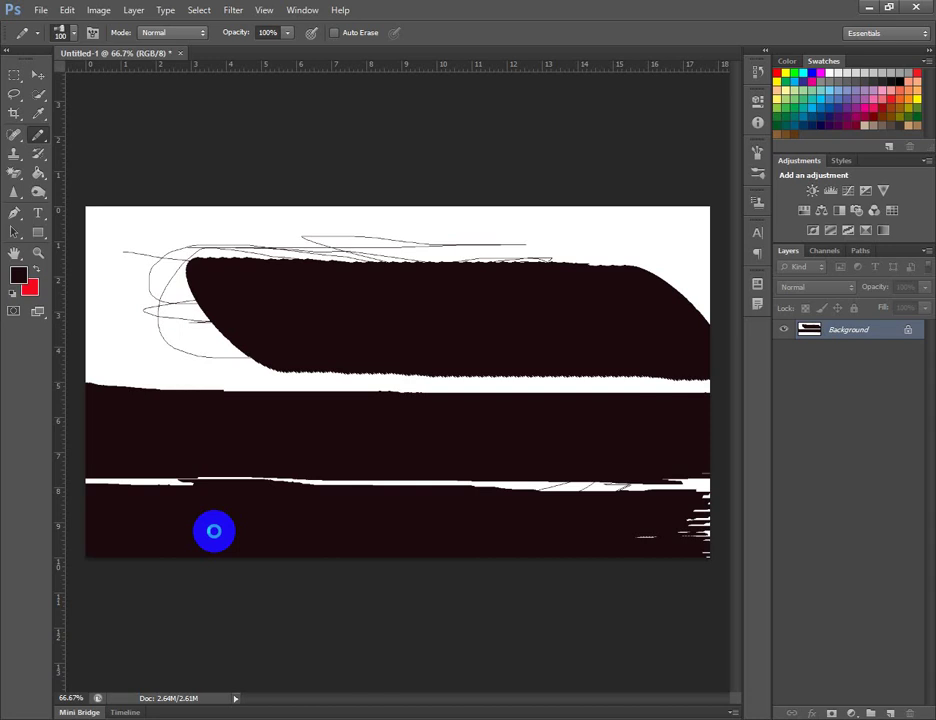
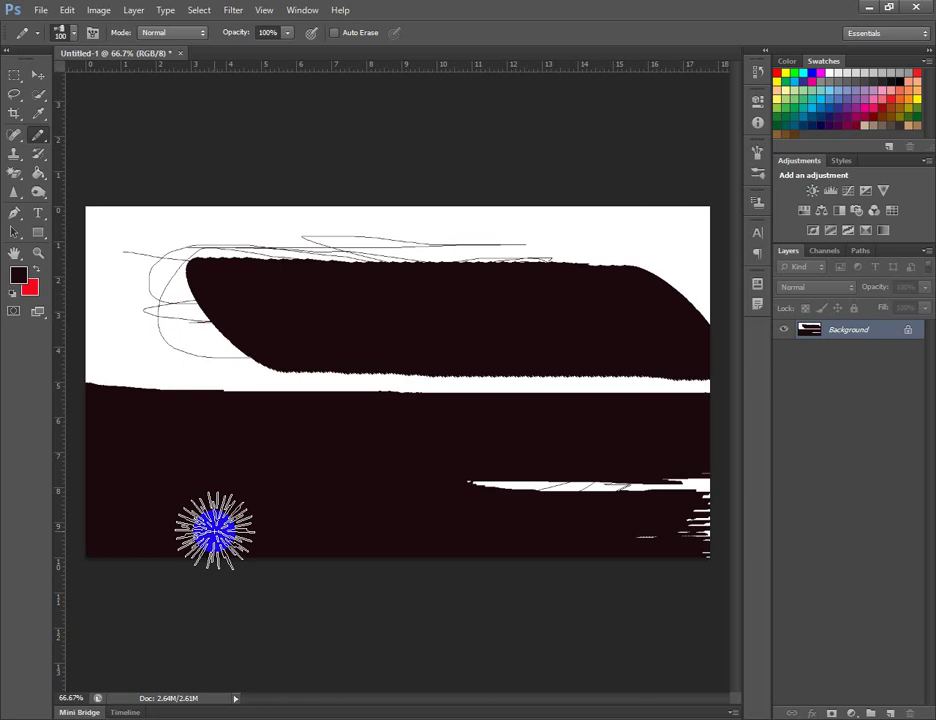
# Switch to Google Meet, admit the participant waiting to join the meeting, and return to Photoshop
pyautogui.hotkey('alt', 'Tab')
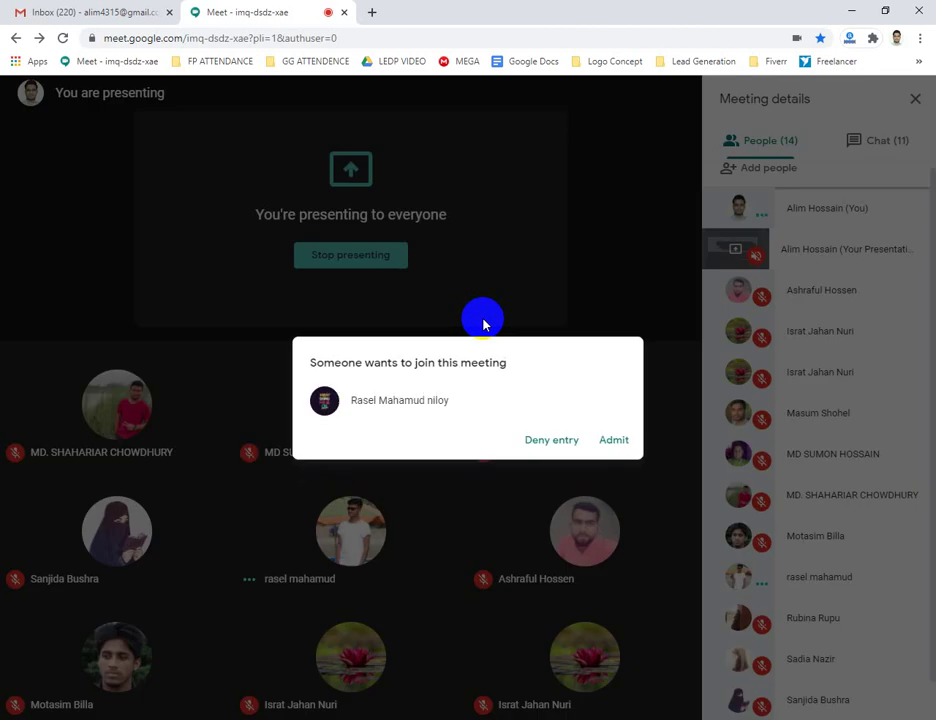
pyautogui.click(614, 441)
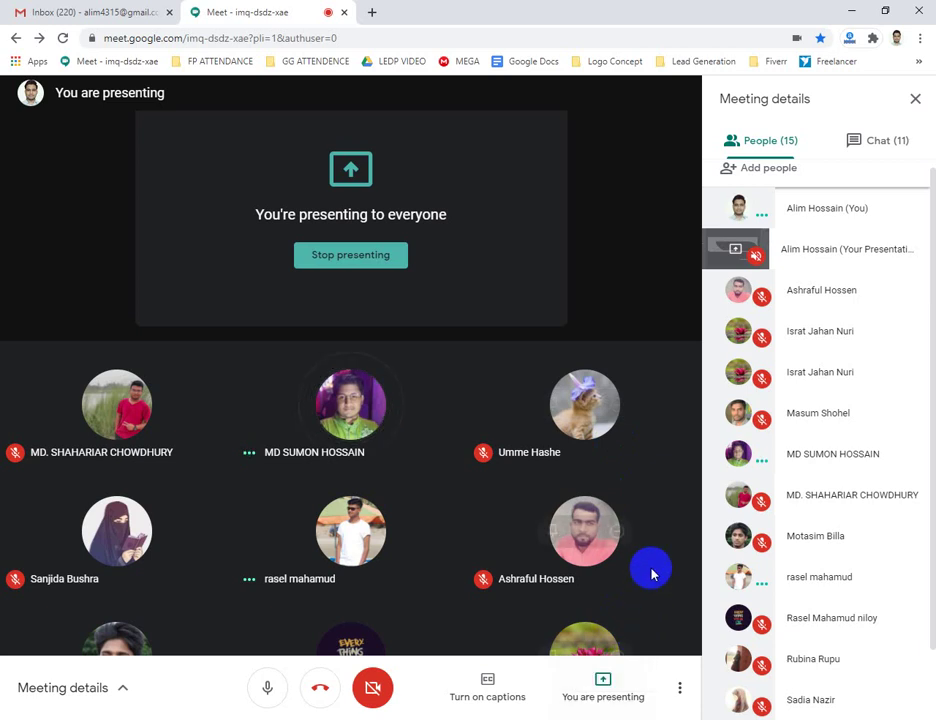
pyautogui.hotkey('alt', 'Tab')
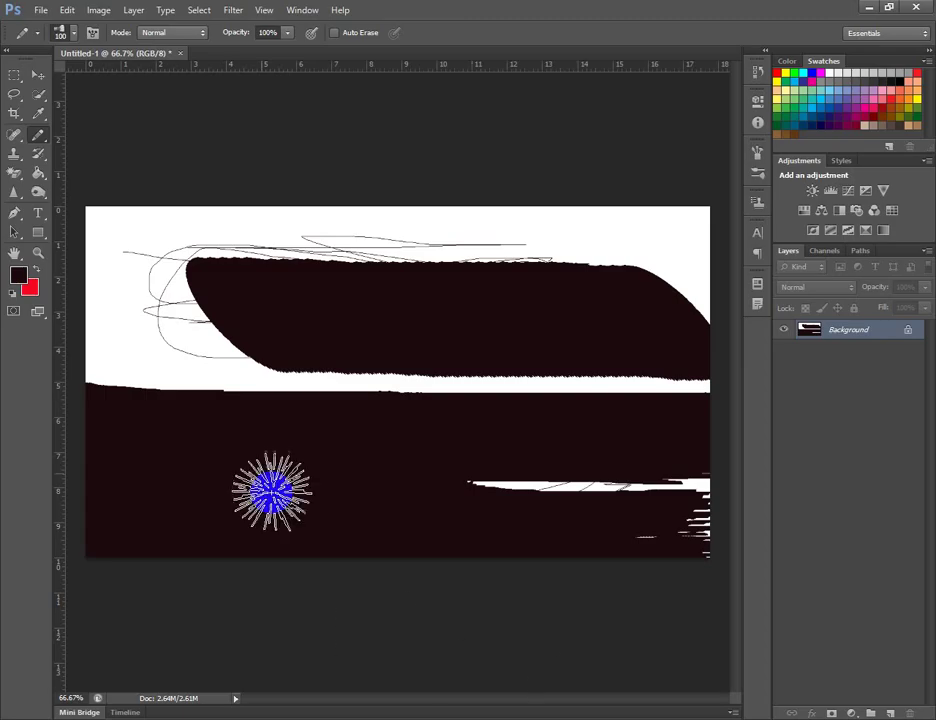
# Close the scribbled document without saving and create a new white 1280 × 720 px document at 72 pixels/inch in 8-bit RGB Color
pyautogui.click(180, 57)
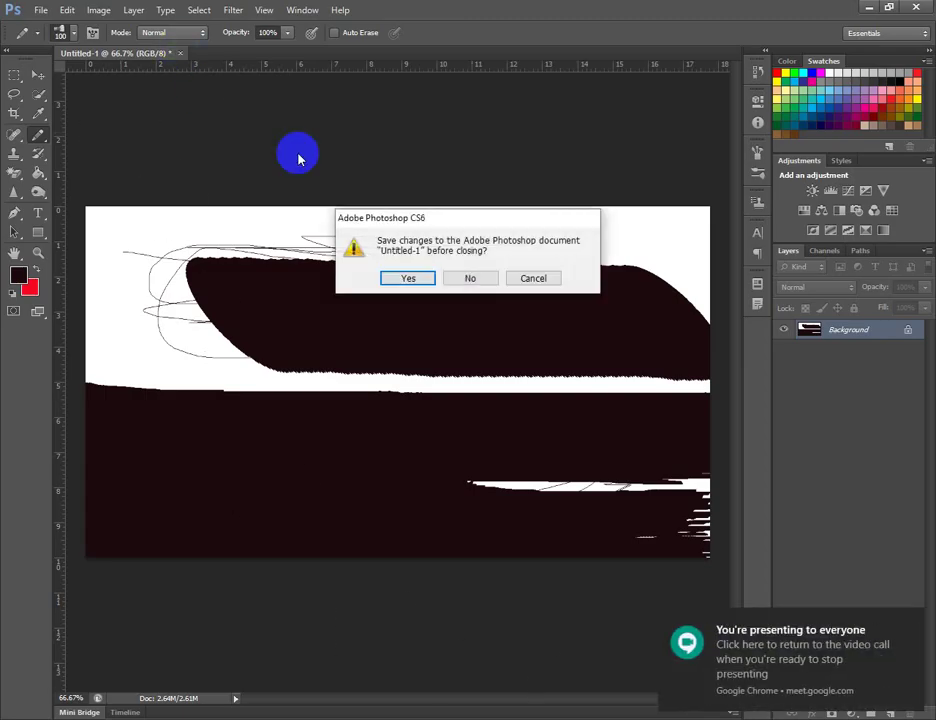
pyautogui.click(470, 278)
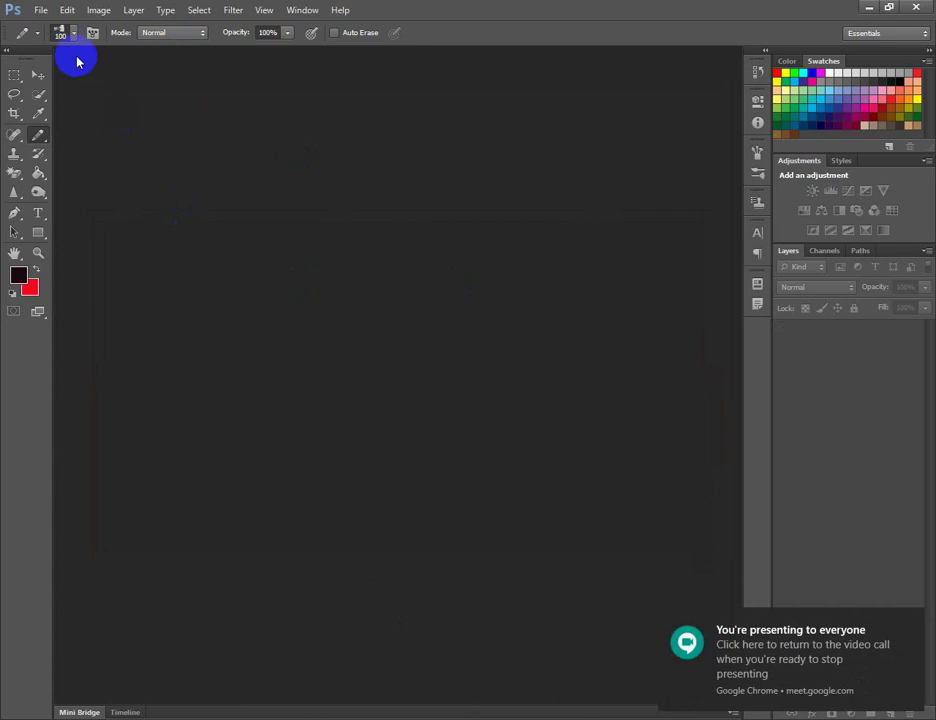
pyautogui.click(41, 12)
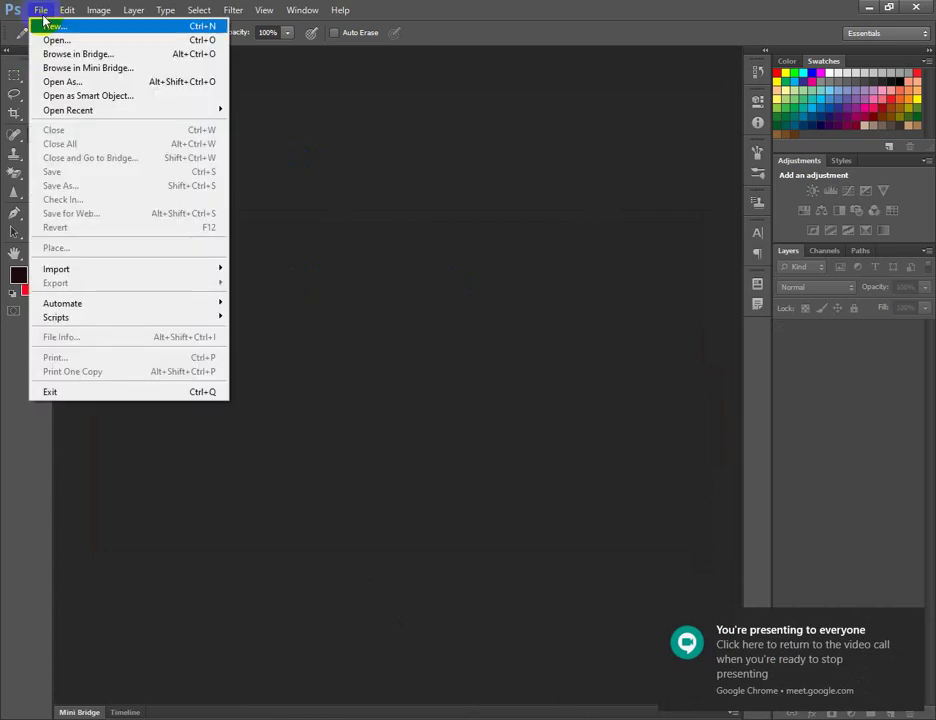
pyautogui.click(52, 26)
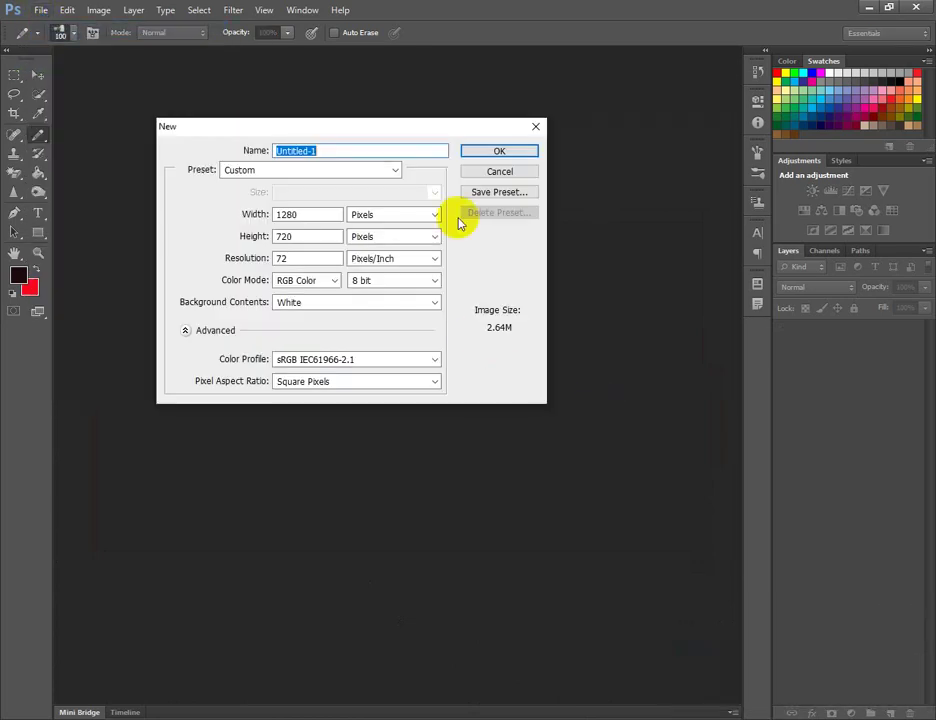
pyautogui.click(476, 151)
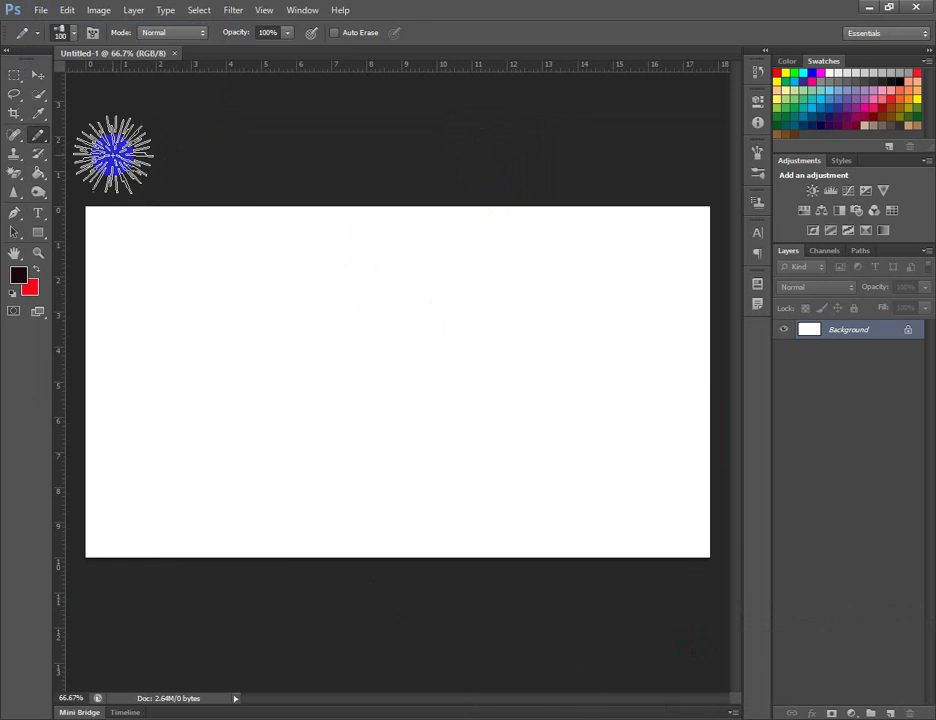
# Try the Color Replacement Tool with a stroke on the blank white background
pyautogui.click(40, 133)
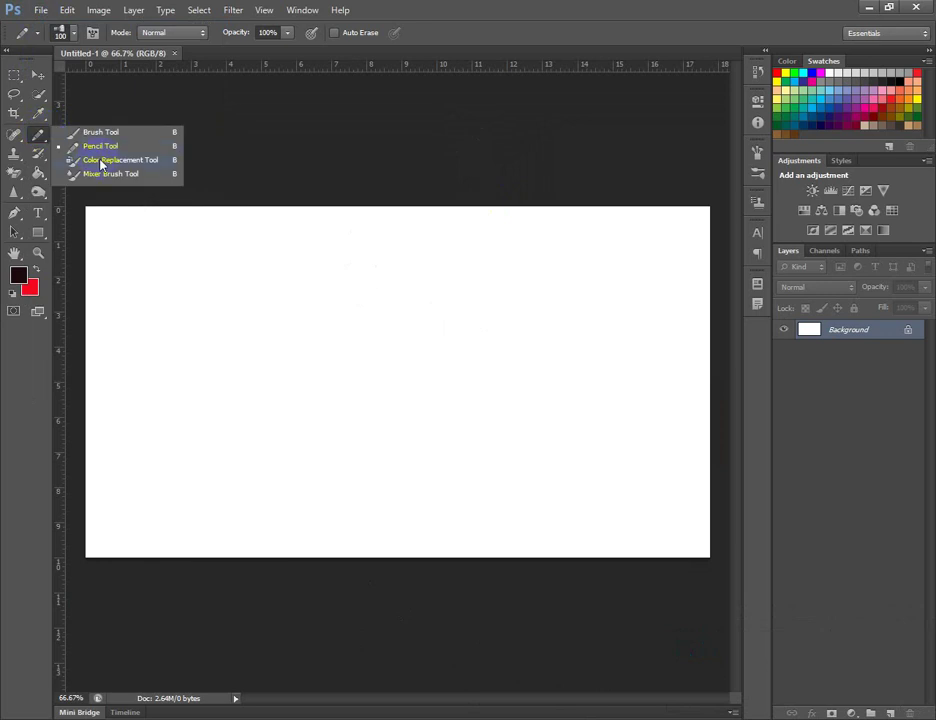
pyautogui.click(100, 163)
pyautogui.moveTo(140, 247)
pyautogui.mouseDown()
pyautogui.moveTo(169, 286)
pyautogui.moveTo(328, 304)
pyautogui.moveTo(235, 360)
pyautogui.mouseUp()
# Add a new layer and fill a full-height rectangular selection about 10.4 in wide from the canvas's left edge with the dark foreground color
pyautogui.click(891, 713)
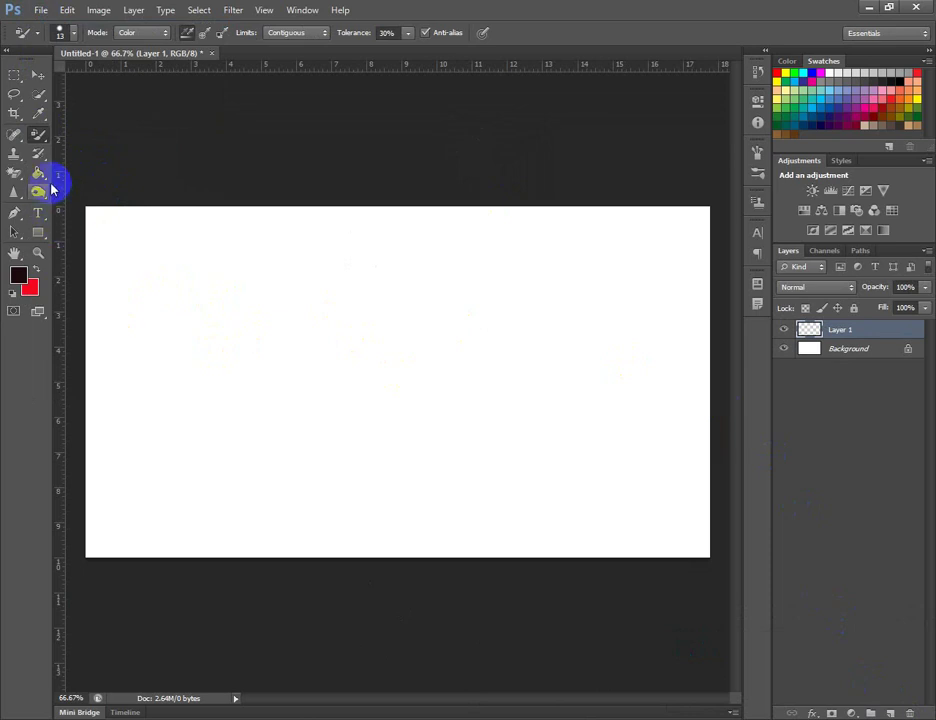
pyautogui.click(38, 135)
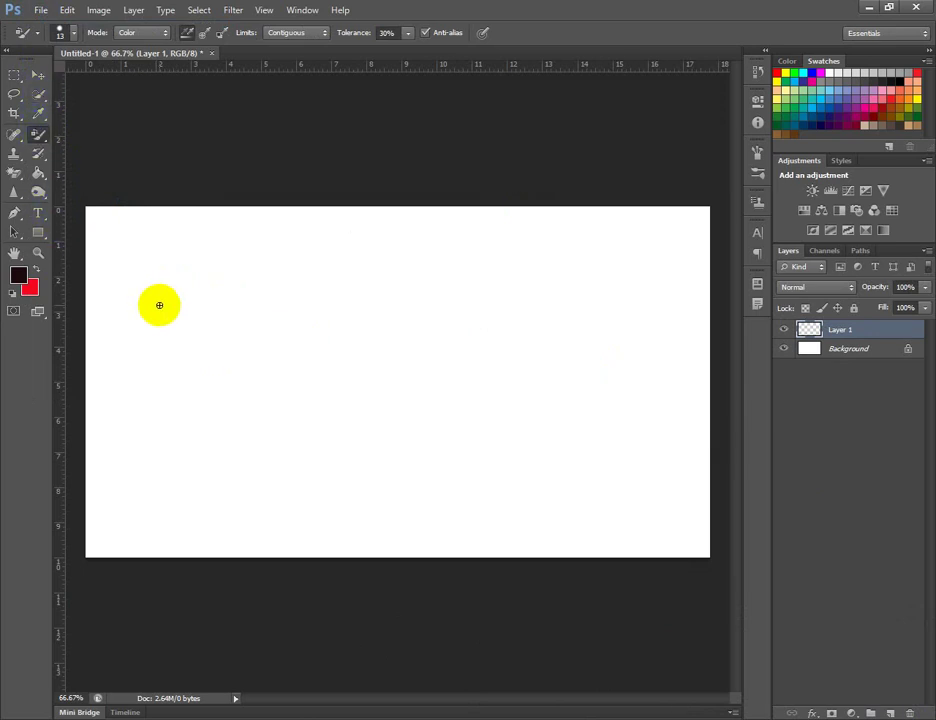
pyautogui.click(18, 280)
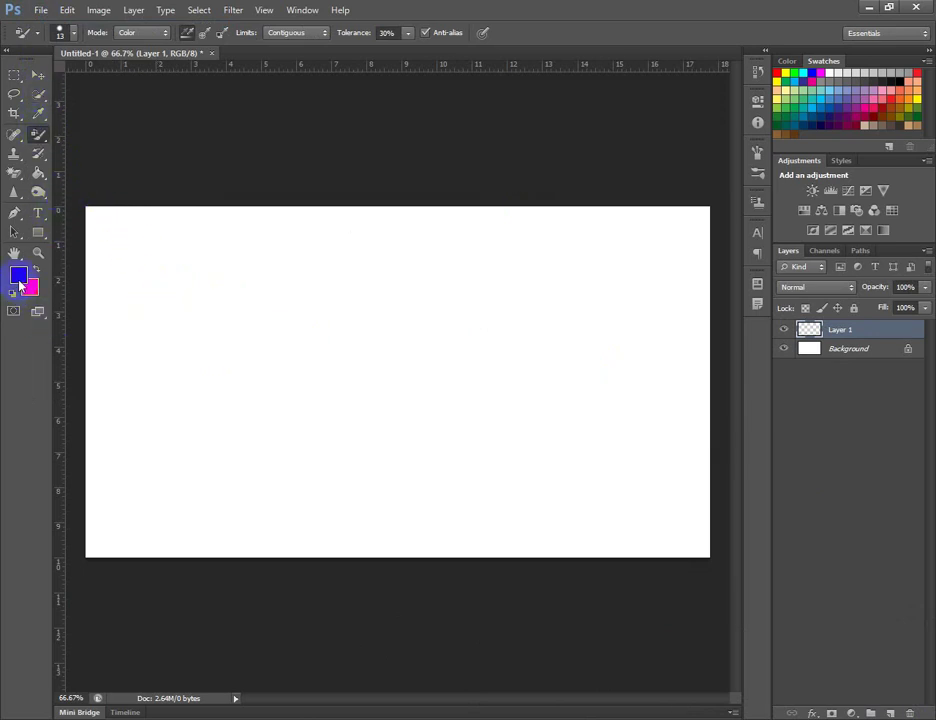
pyautogui.click(13, 76)
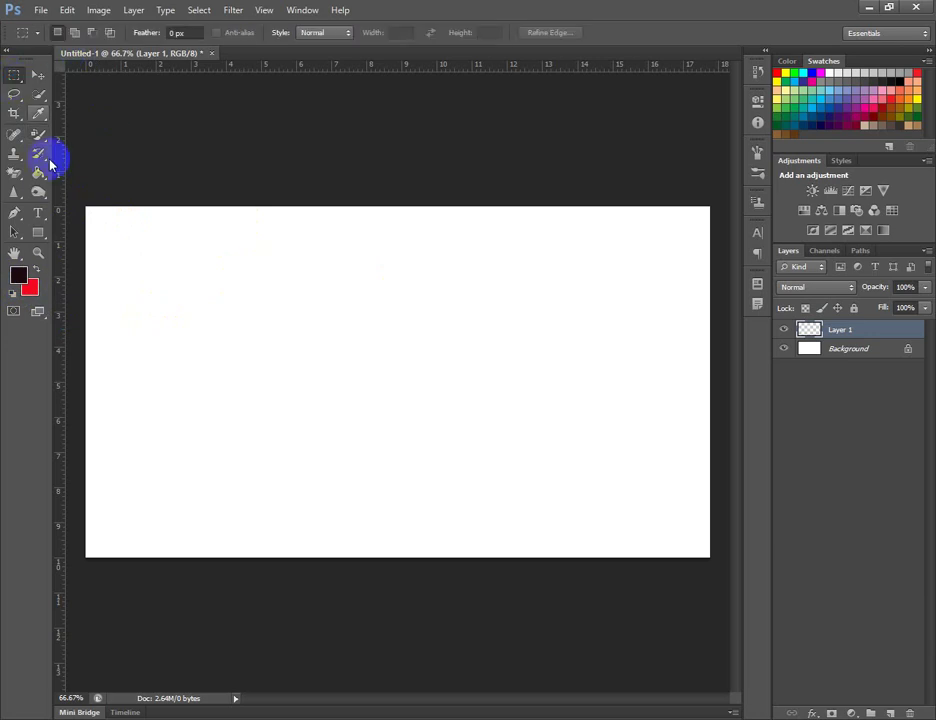
pyautogui.moveTo(84, 206); pyautogui.dragTo(441, 654)
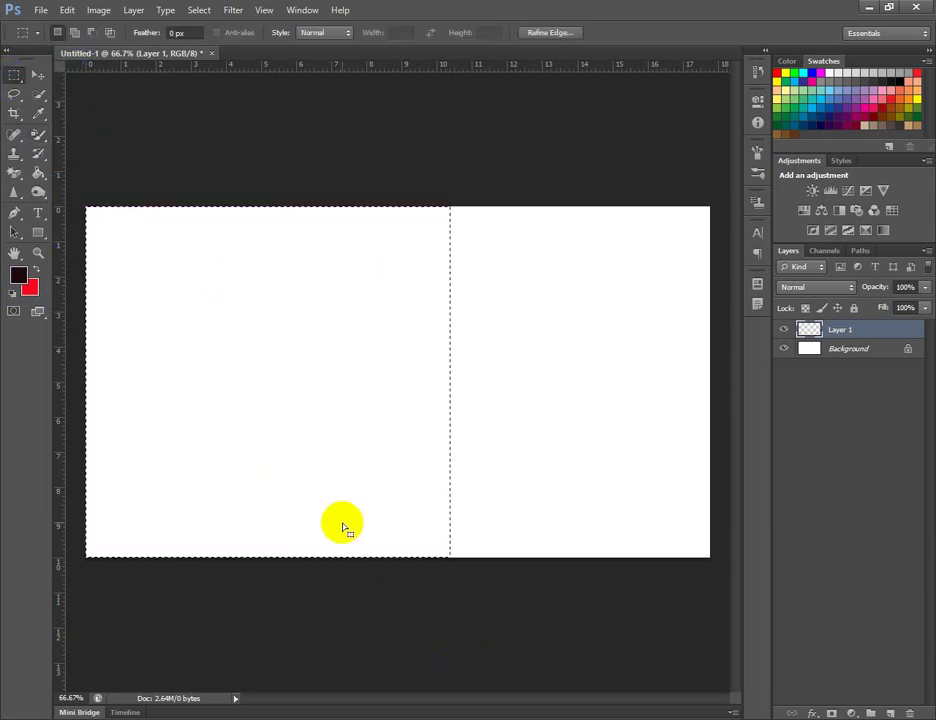
pyautogui.hotkey('alt', 'BackSpace')
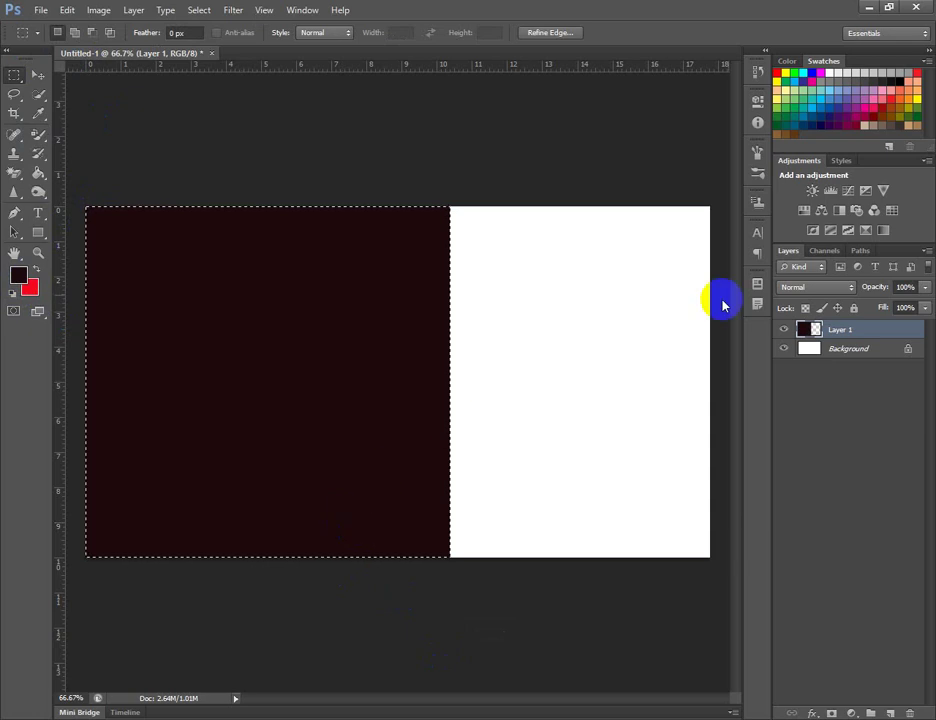
# Fill the empty area beside the dark block on Layer 1 with green #26d955 and clear the selection
pyautogui.click(681, 481)
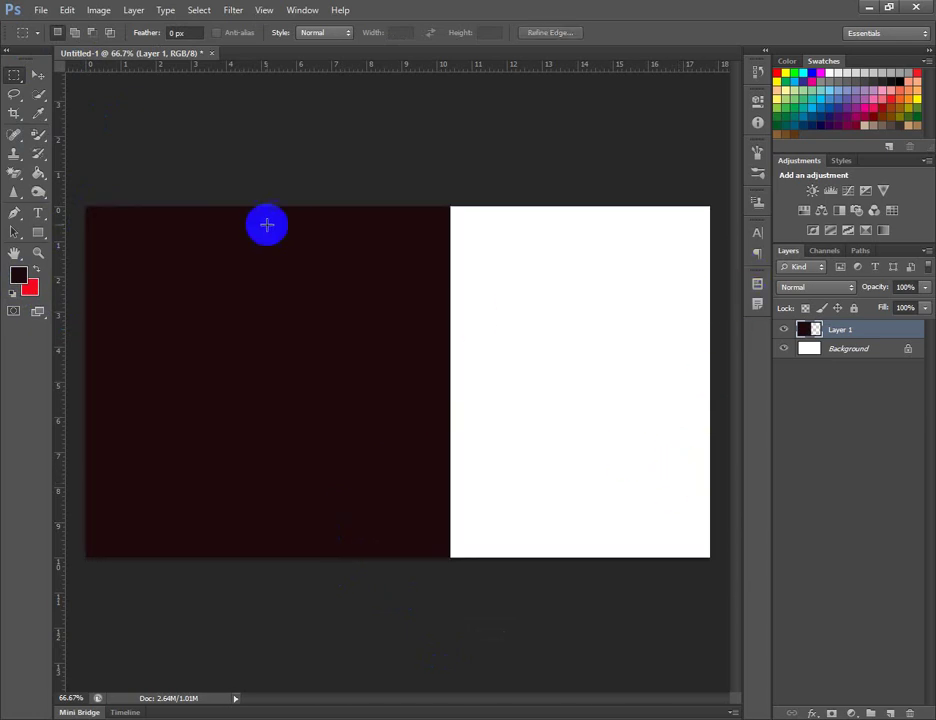
pyautogui.moveTo(450, 189); pyautogui.dragTo(727, 637)
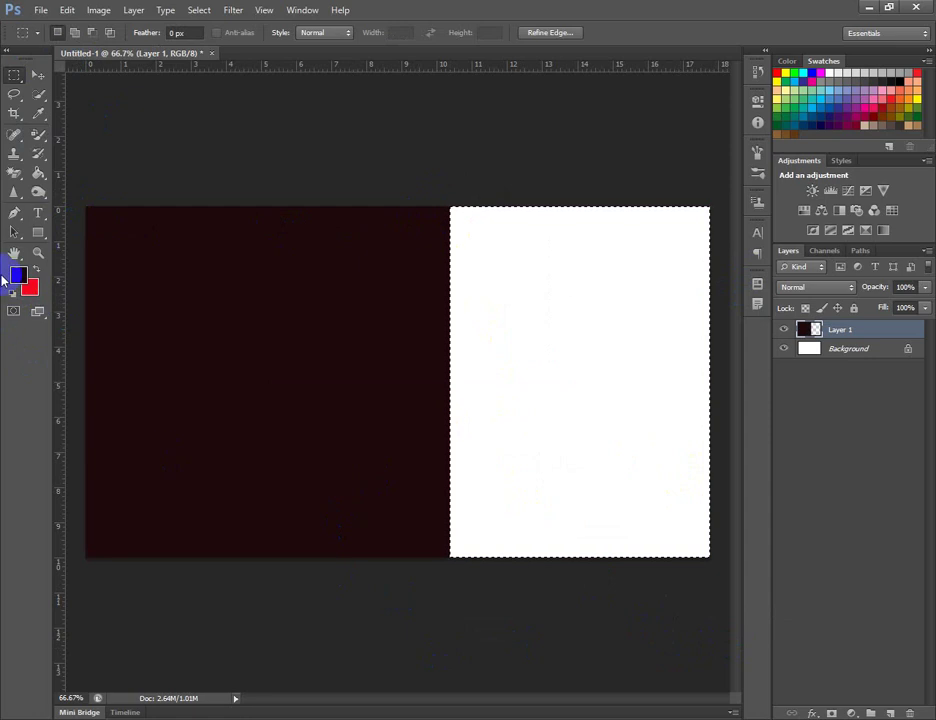
pyautogui.click(17, 275)
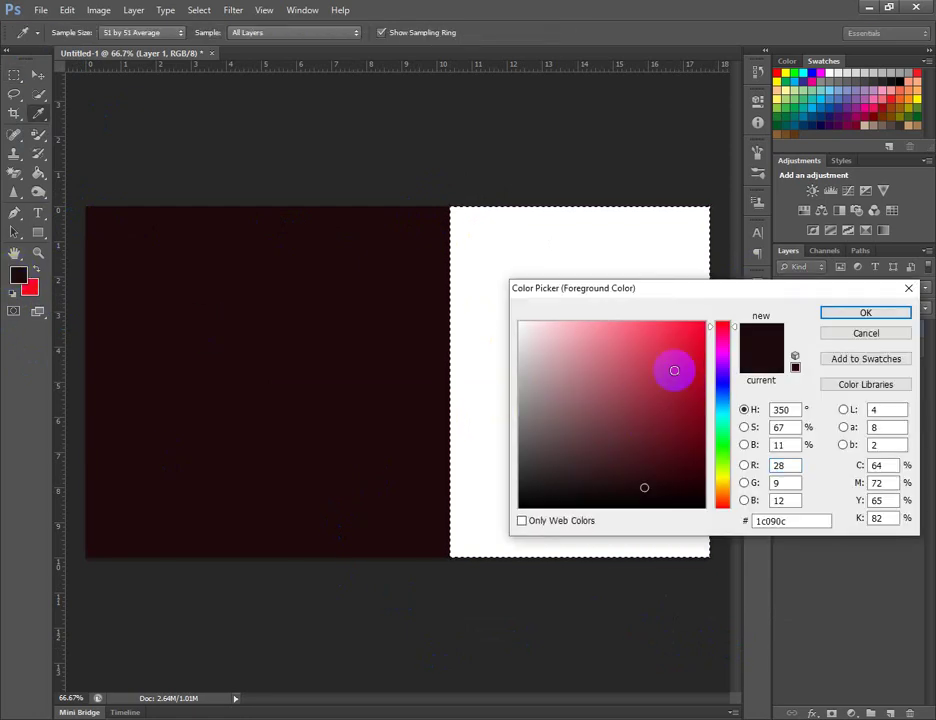
pyautogui.click(722, 437)
pyautogui.click(673, 351)
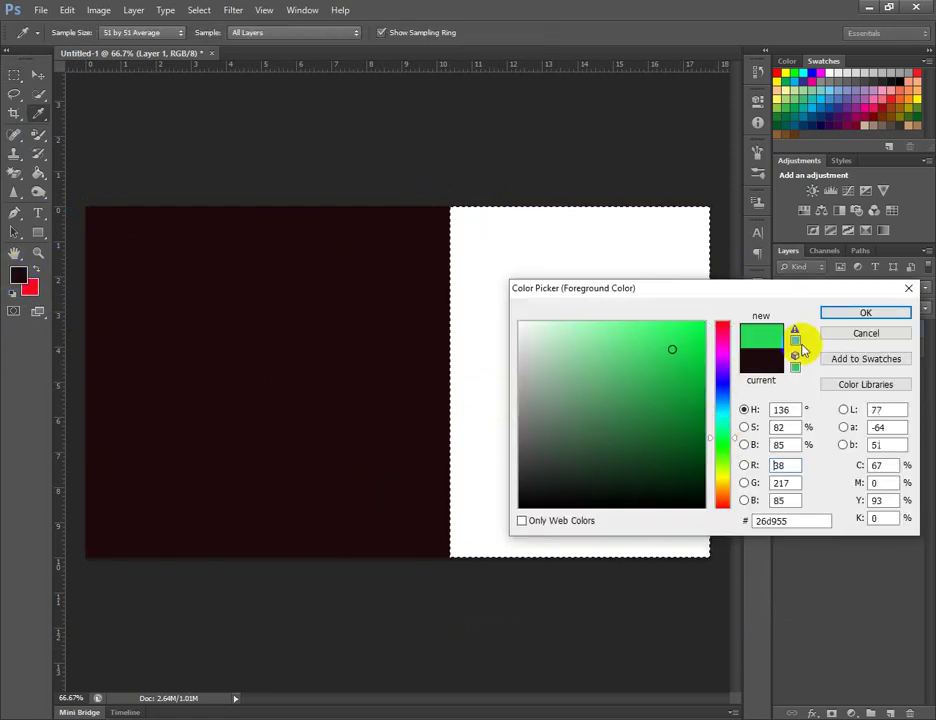
pyautogui.click(864, 313)
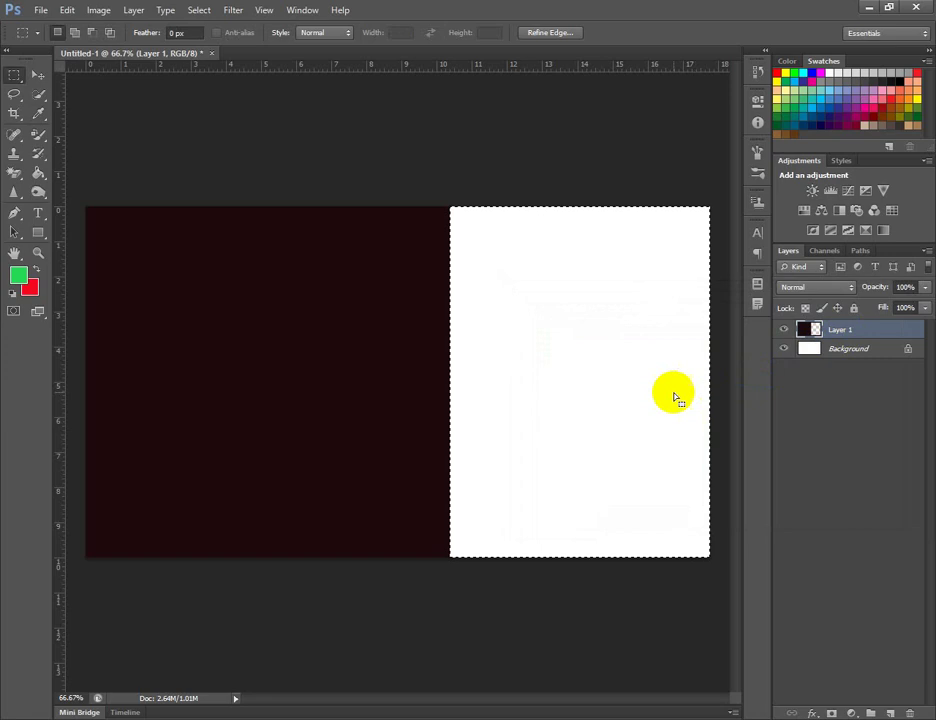
pyautogui.hotkey('alt', 'BackSpace')
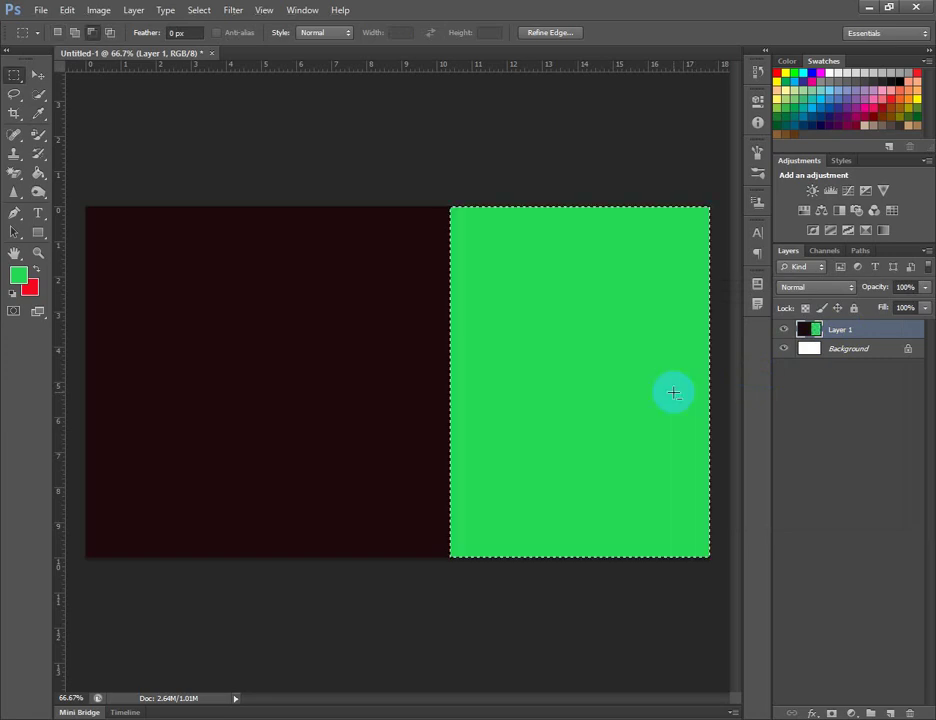
pyautogui.click(660, 396)
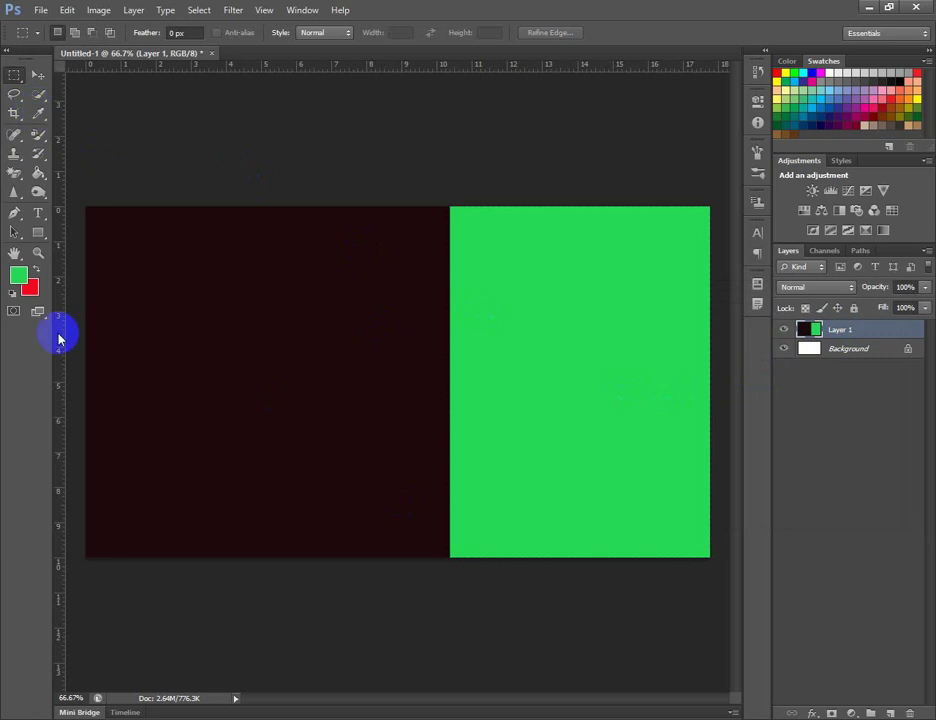
# Recolor the dark block with the green foreground color using the Color Replacement Tool at brush size 150
pyautogui.click(40, 137)
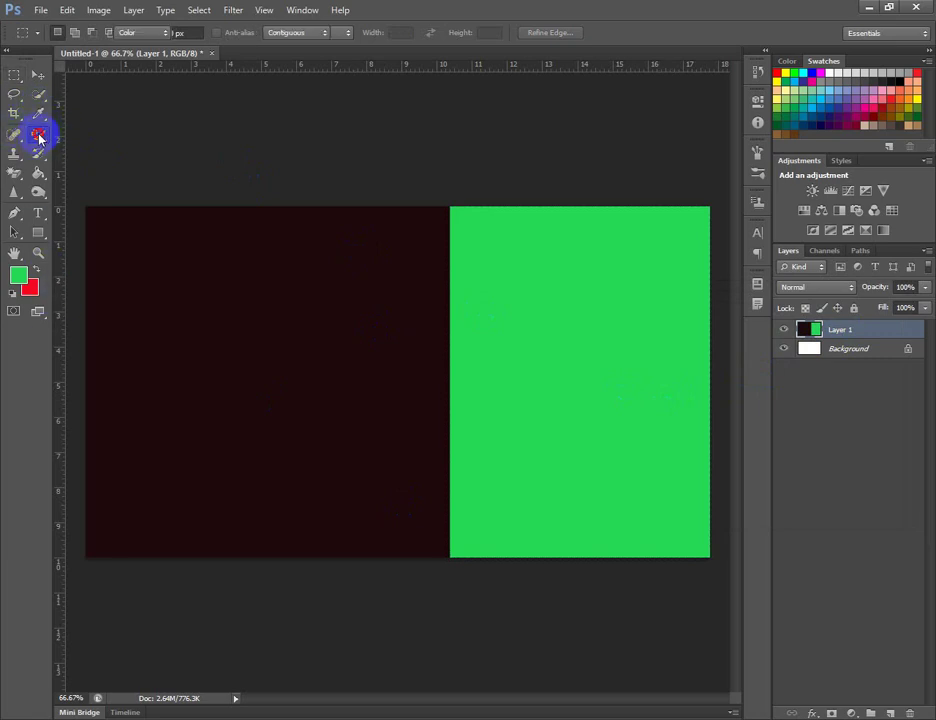
pyautogui.click(106, 162)
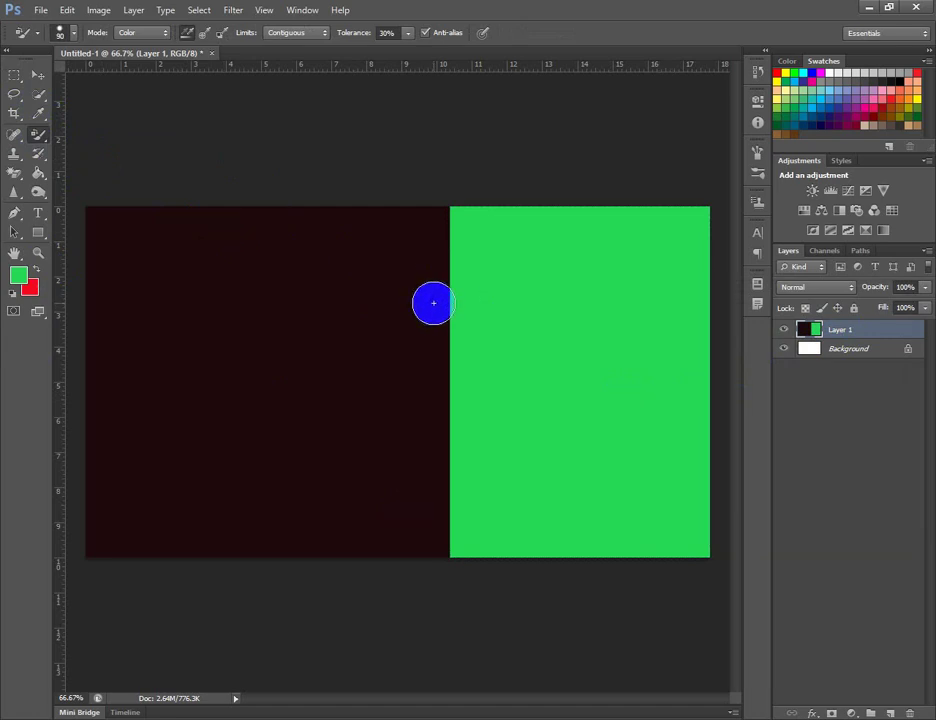
pyautogui.moveTo(433, 302)
pyautogui.mouseDown()
pyautogui.moveTo(527, 301)
pyautogui.moveTo(354, 331)
pyautogui.moveTo(489, 350)
pyautogui.moveTo(269, 387)
pyautogui.moveTo(552, 387)
pyautogui.moveTo(374, 414)
pyautogui.moveTo(618, 427)
pyautogui.moveTo(575, 459)
pyautogui.moveTo(373, 454)
pyautogui.moveTo(635, 347)
pyautogui.moveTo(534, 304)
pyautogui.moveTo(598, 285)
pyautogui.moveTo(469, 280)
pyautogui.moveTo(581, 261)
pyautogui.moveTo(526, 257)
pyautogui.mouseUp()
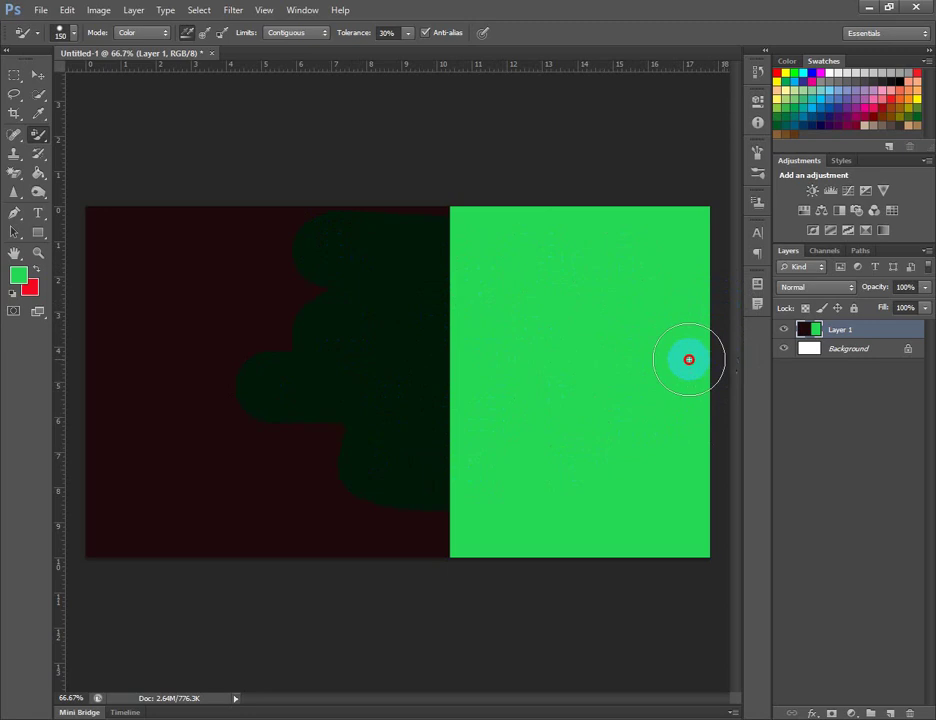
pyautogui.click(419, 508)
pyautogui.moveTo(419, 508)
pyautogui.mouseDown()
pyautogui.moveTo(595, 550)
pyautogui.moveTo(181, 510)
pyautogui.moveTo(180, 425)
pyautogui.moveTo(120, 403)
pyautogui.moveTo(338, 288)
pyautogui.moveTo(266, 248)
pyautogui.moveTo(34, 298)
pyautogui.moveTo(334, 208)
pyautogui.moveTo(230, 235)
pyautogui.moveTo(198, 477)
pyautogui.moveTo(99, 513)
pyautogui.moveTo(64, 483)
pyautogui.moveTo(181, 493)
pyautogui.moveTo(383, 538)
pyautogui.moveTo(551, 531)
pyautogui.moveTo(438, 448)
pyautogui.moveTo(333, 435)
pyautogui.moveTo(670, 287)
pyautogui.moveTo(440, 272)
pyautogui.moveTo(698, 282)
pyautogui.moveTo(607, 208)
pyautogui.moveTo(333, 306)
pyautogui.moveTo(457, 259)
pyautogui.mouseUp()
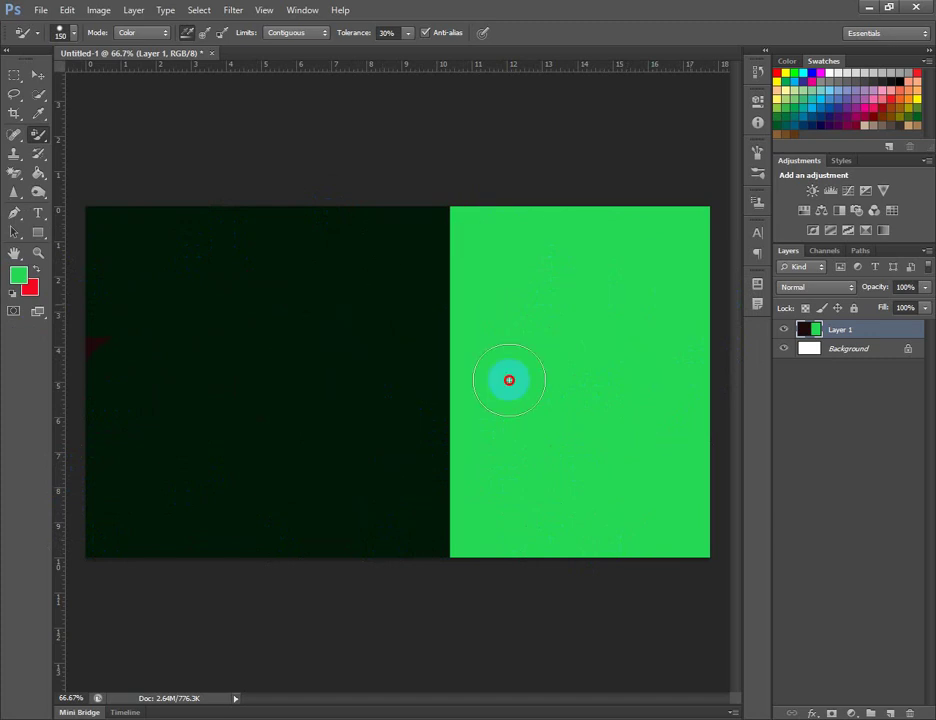
pyautogui.moveTo(502, 321)
pyautogui.mouseDown()
pyautogui.moveTo(209, 293)
pyautogui.moveTo(400, 290)
pyautogui.mouseUp()
pyautogui.moveTo(636, 347)
pyautogui.mouseDown()
pyautogui.moveTo(215, 405)
pyautogui.moveTo(227, 357)
pyautogui.moveTo(117, 282)
pyautogui.moveTo(58, 295)
pyautogui.mouseUp()
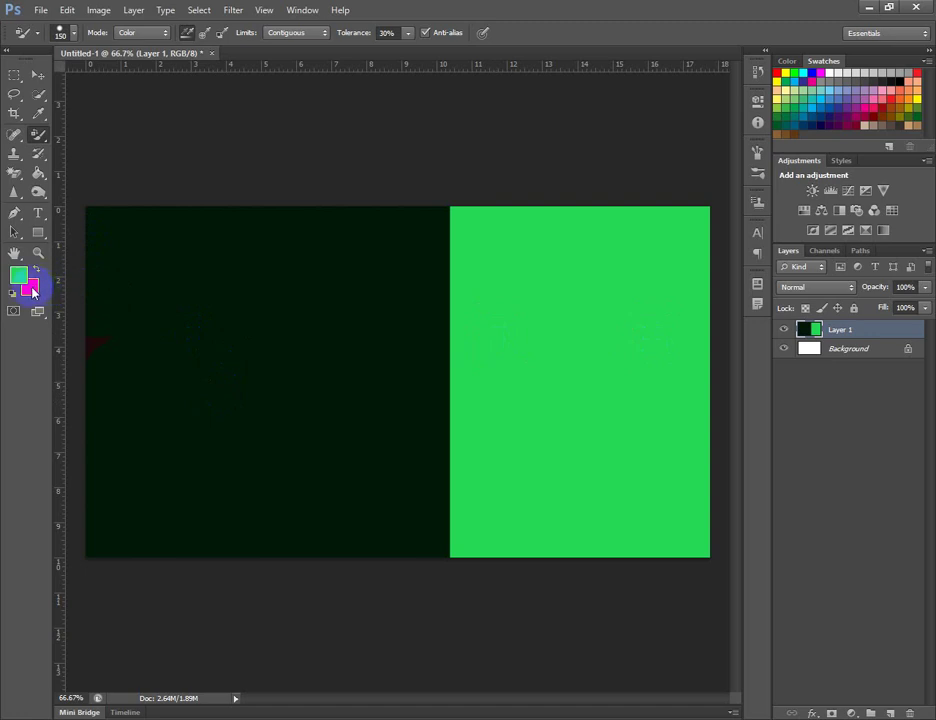
pyautogui.click(31, 289)
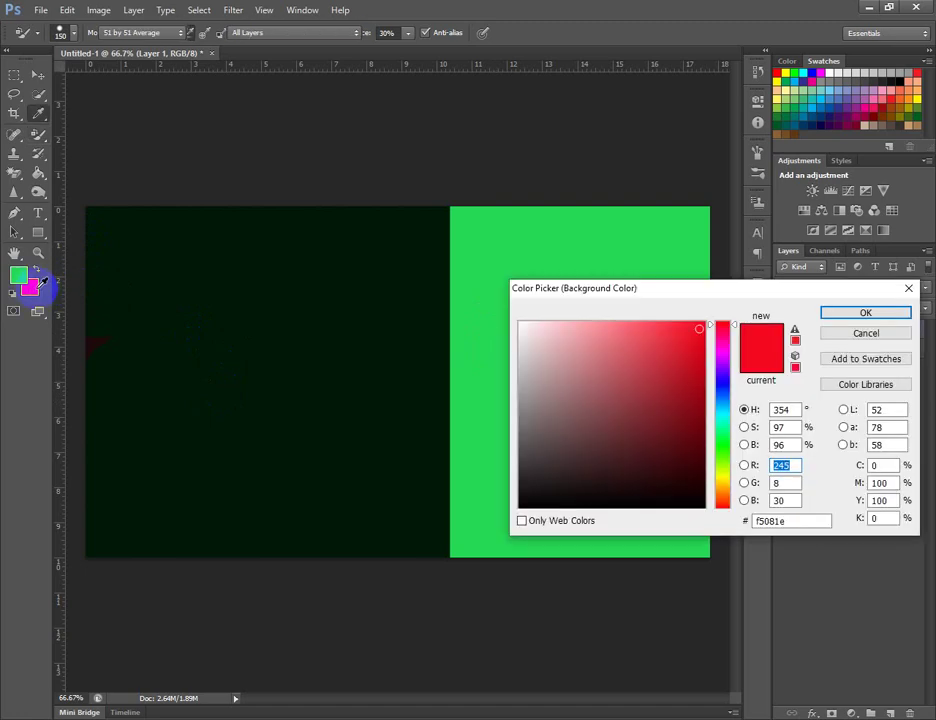
pyautogui.click(905, 292)
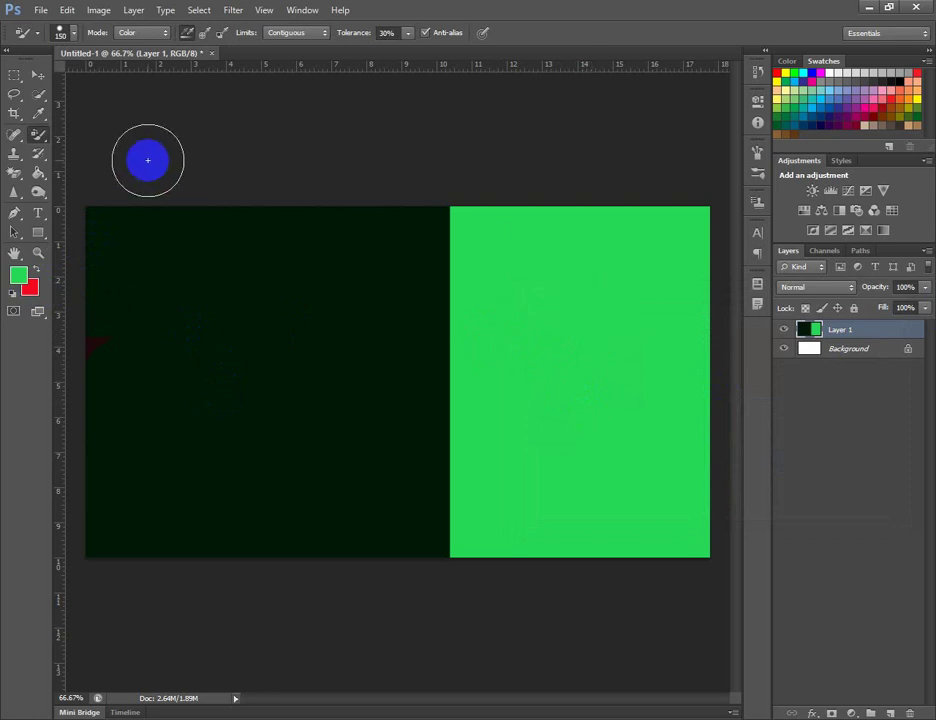
# Blend the dark and bright green areas across the whole canvas with the Mixer Brush Tool at size 400
pyautogui.rightClick(40, 134)
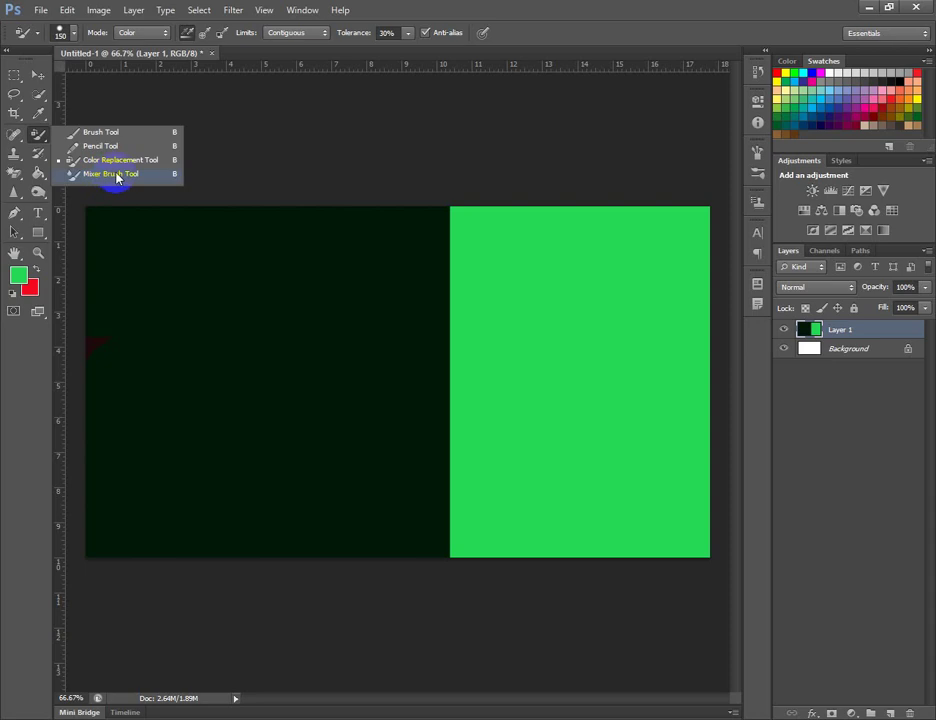
pyautogui.click(112, 174)
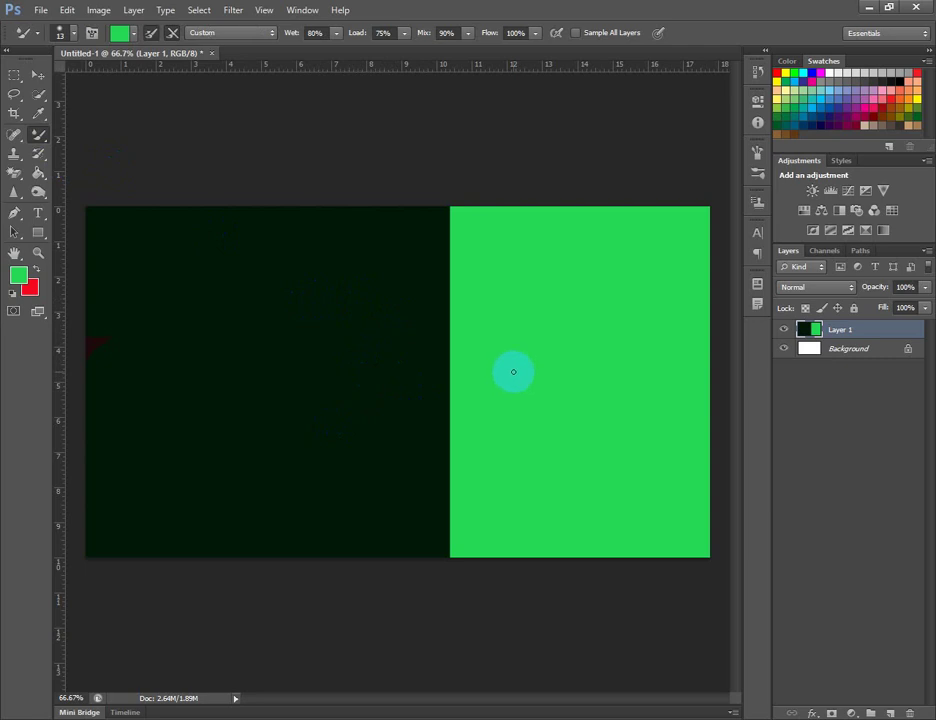
pyautogui.press(']')
pyautogui.press(']')
pyautogui.press(']')
pyautogui.press(']')
pyautogui.press(']')
pyautogui.press(']')
pyautogui.press(']')
pyautogui.press(']')
pyautogui.press(']')
pyautogui.press(']')
pyautogui.press(']')
pyautogui.press(']')
pyautogui.press(']')
pyautogui.press(']')
pyautogui.press(']')
pyautogui.press(']')
pyautogui.moveTo(480, 359)
pyautogui.mouseDown()
pyautogui.moveTo(545, 359)
pyautogui.moveTo(418, 397)
pyautogui.moveTo(426, 416)
pyautogui.moveTo(447, 409)
pyautogui.moveTo(376, 470)
pyautogui.moveTo(428, 468)
pyautogui.moveTo(173, 265)
pyautogui.moveTo(217, 272)
pyautogui.moveTo(226, 384)
pyautogui.moveTo(464, 453)
pyautogui.moveTo(232, 393)
pyautogui.moveTo(115, 503)
pyautogui.moveTo(138, 577)
pyautogui.moveTo(390, 549)
pyautogui.moveTo(455, 474)
pyautogui.moveTo(499, 146)
pyautogui.moveTo(487, 286)
pyautogui.moveTo(131, 298)
pyautogui.moveTo(81, 192)
pyautogui.moveTo(587, 370)
pyautogui.moveTo(593, 256)
pyautogui.moveTo(629, 359)
pyautogui.moveTo(600, 497)
pyautogui.moveTo(614, 513)
pyautogui.moveTo(654, 489)
pyautogui.moveTo(600, 466)
pyautogui.moveTo(200, 437)
pyautogui.moveTo(343, 324)
pyautogui.moveTo(55, 457)
pyautogui.moveTo(56, 380)
pyautogui.moveTo(211, 412)
pyautogui.moveTo(229, 399)
pyautogui.moveTo(234, 460)
pyautogui.moveTo(324, 384)
pyautogui.moveTo(288, 378)
pyautogui.mouseUp()
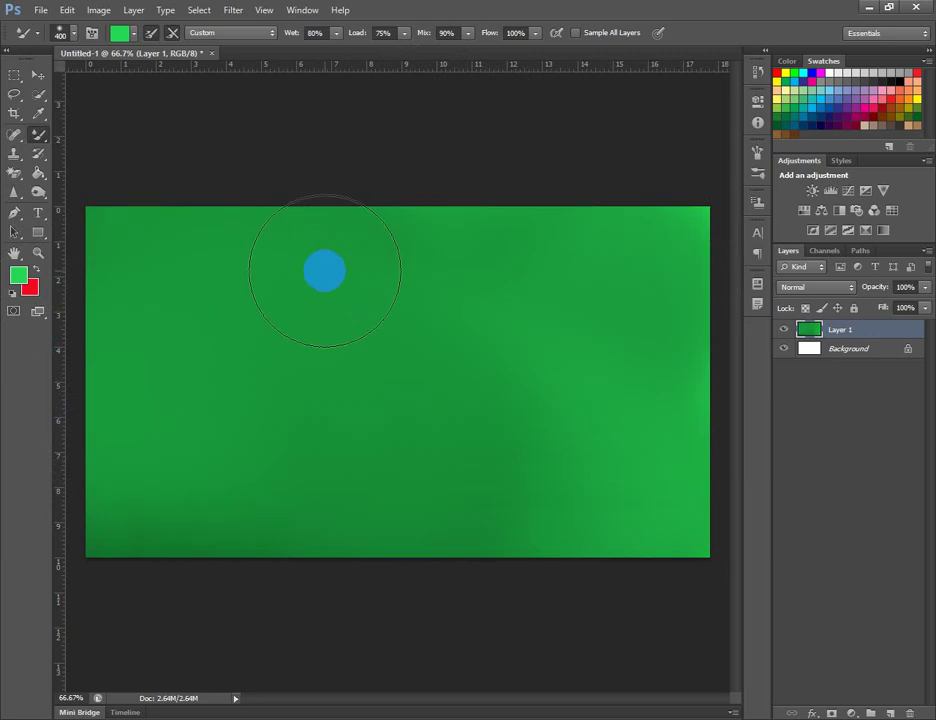
# Switch to the Brush Tool and review the enabled brush options, including Scattering, Color Dynamics and Transfer
pyautogui.rightClick(40, 141)
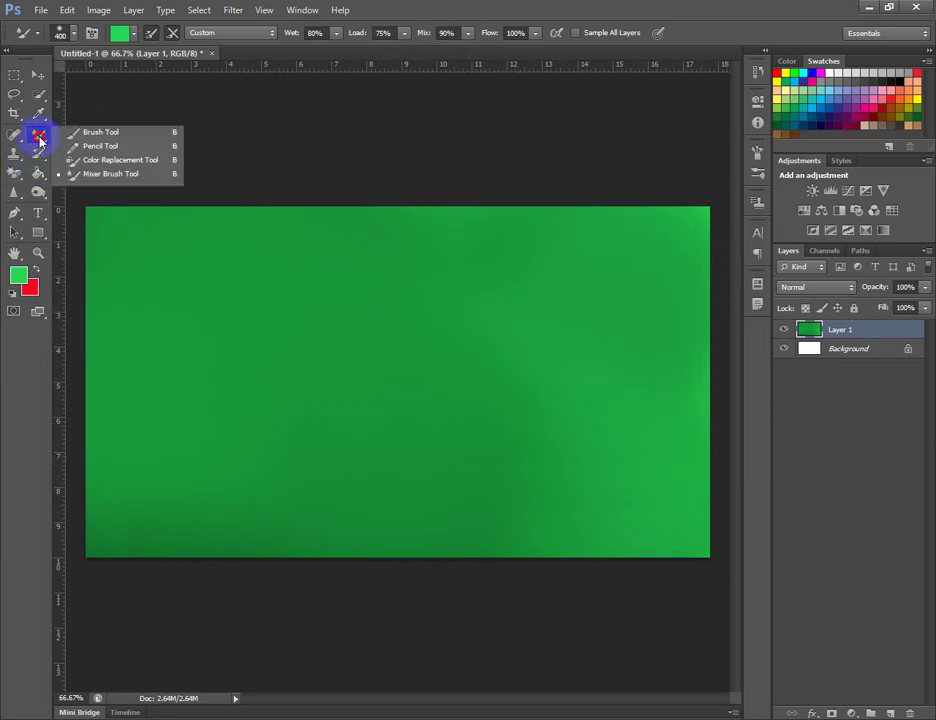
pyautogui.click(98, 133)
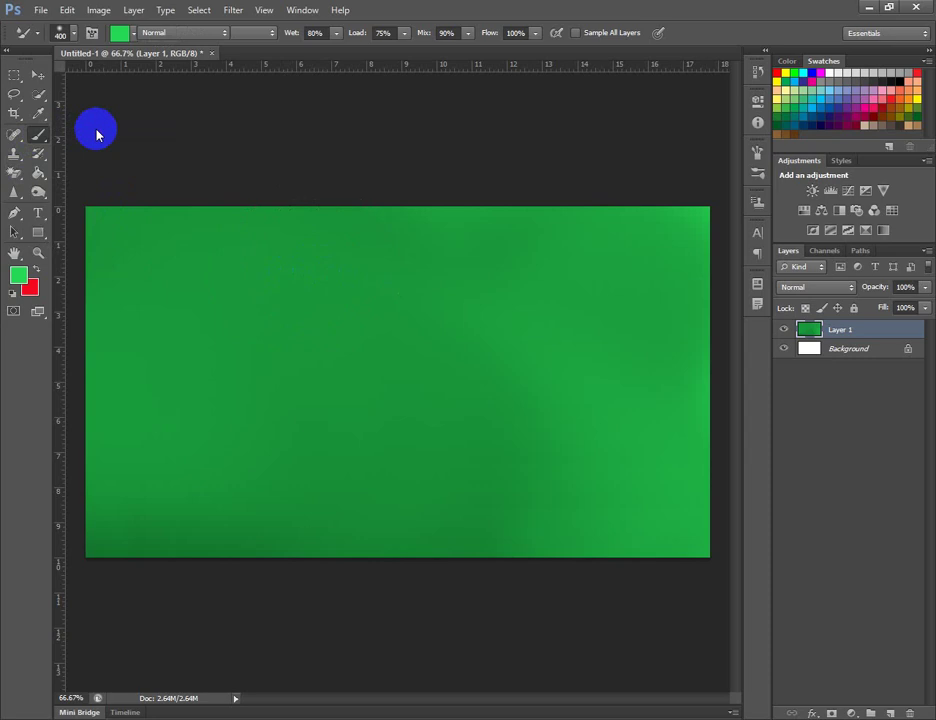
pyautogui.click(759, 174)
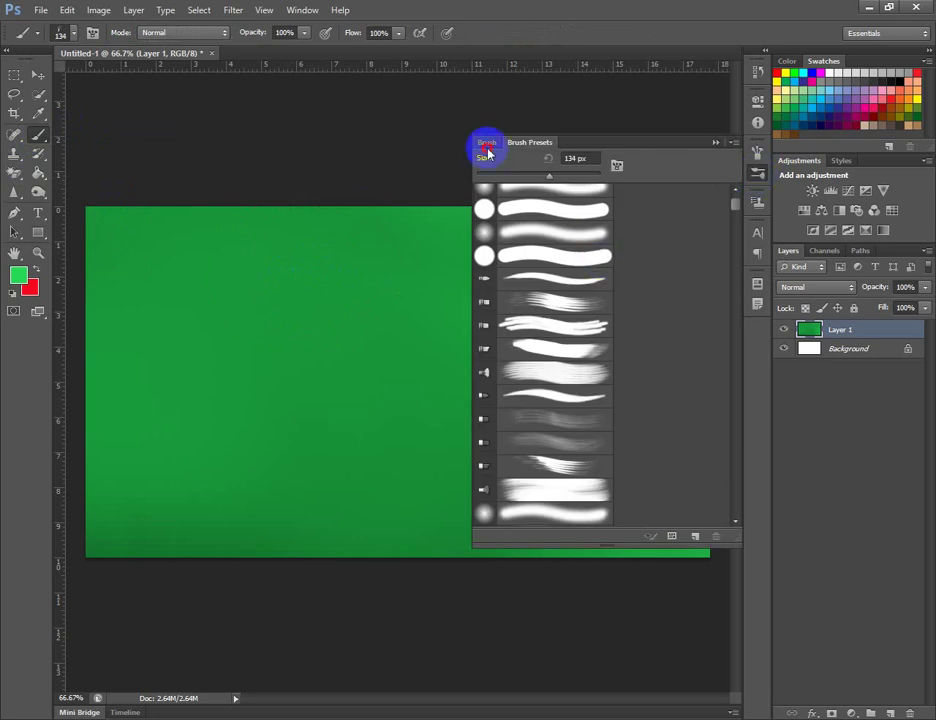
pyautogui.click(486, 143)
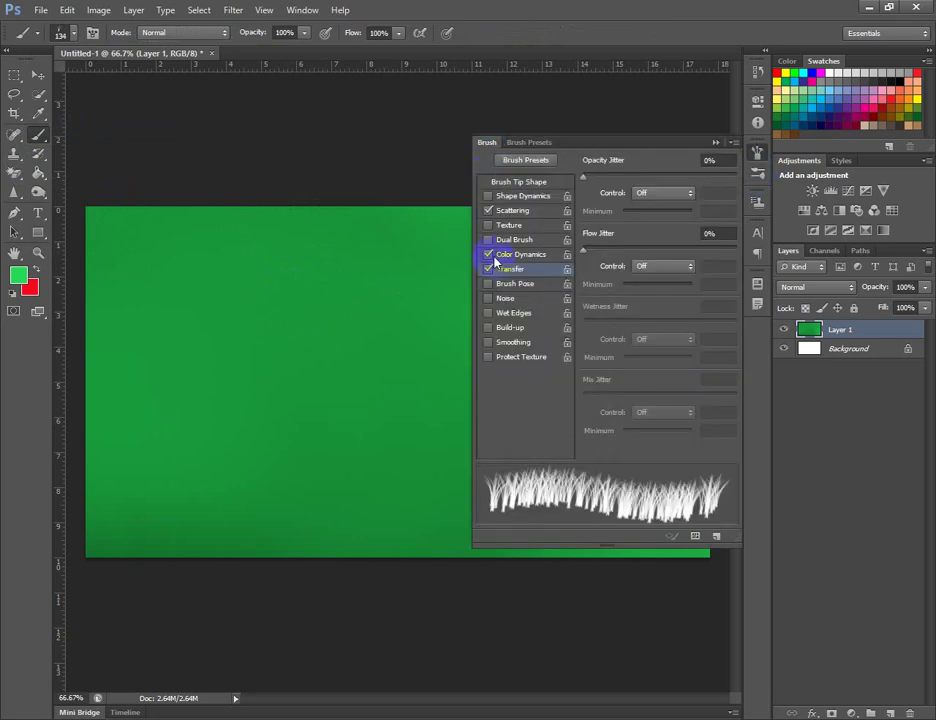
pyautogui.click(715, 142)
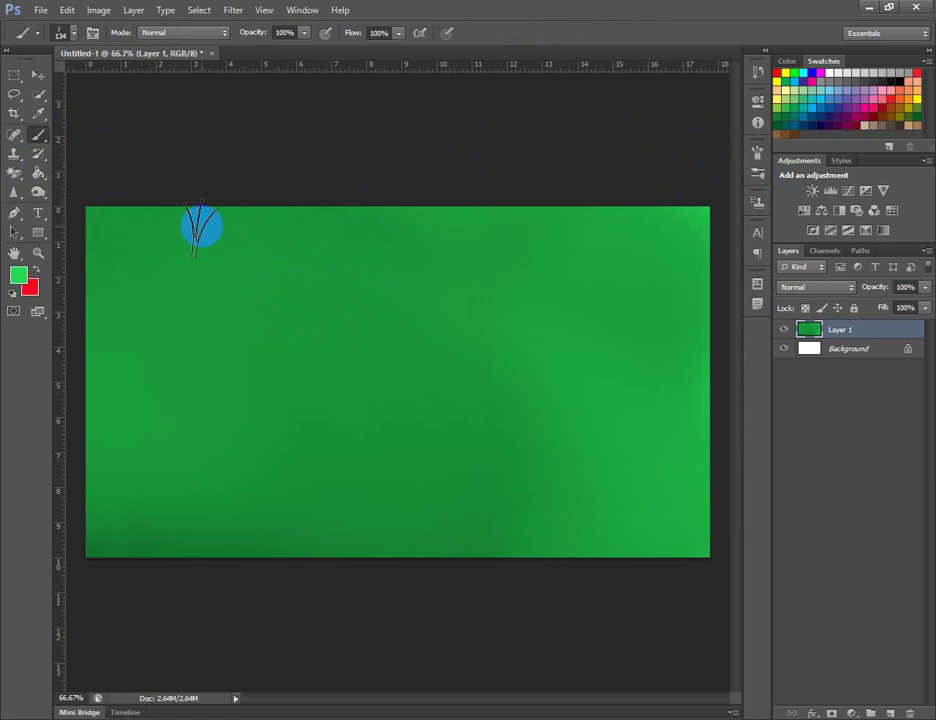
# Switch to the Pencil Tool and choose the pointed round bristle brush tip at 100 px
pyautogui.rightClick(42, 141)
pyautogui.click(98, 146)
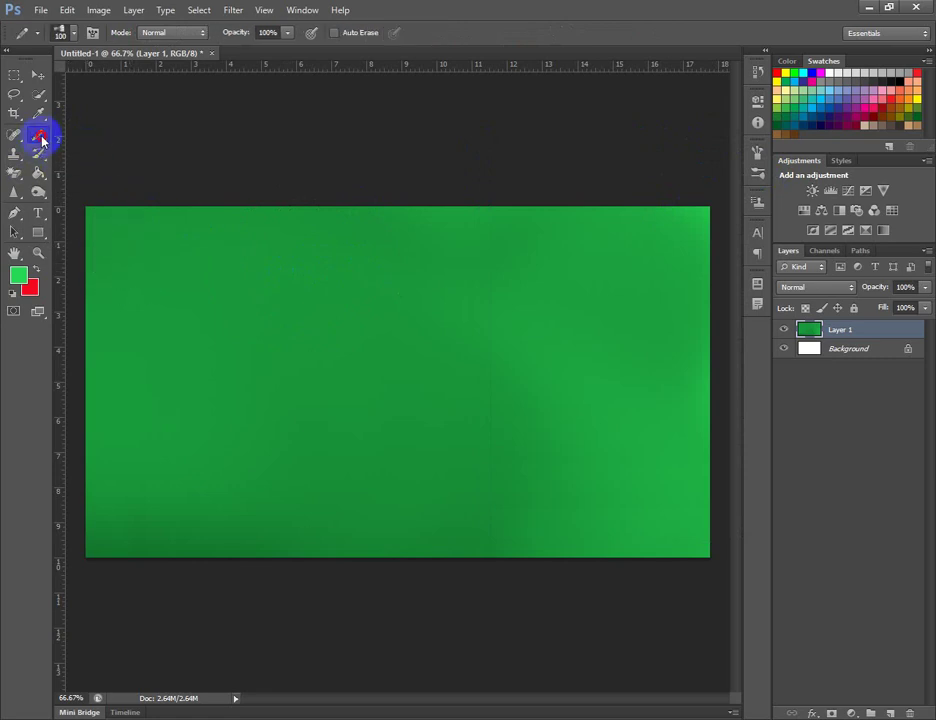
pyautogui.rightClick(42, 141)
pyautogui.click(92, 147)
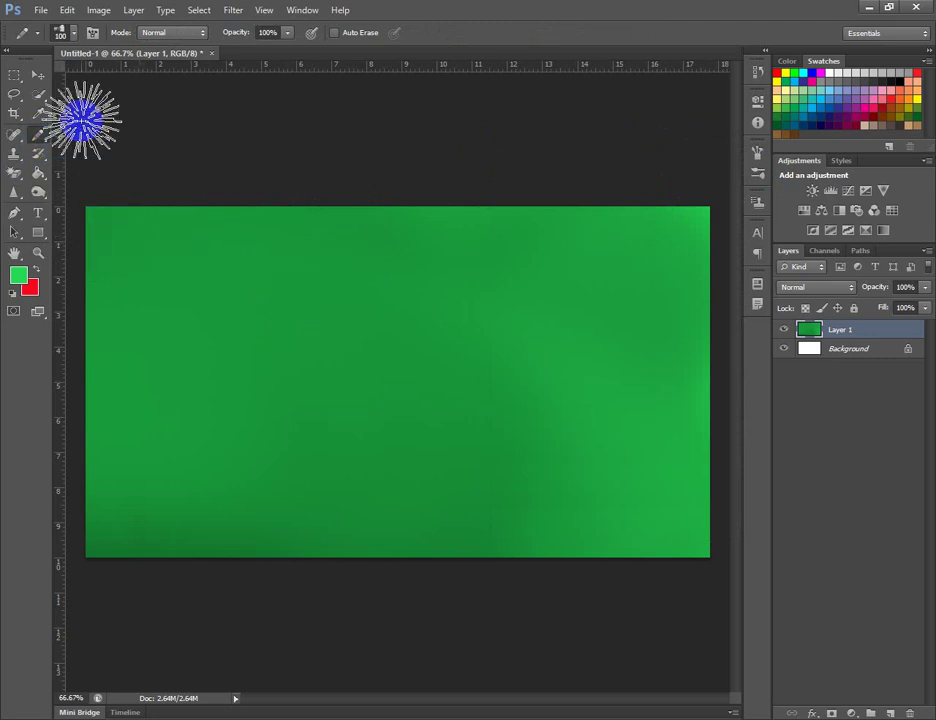
pyautogui.click(64, 33)
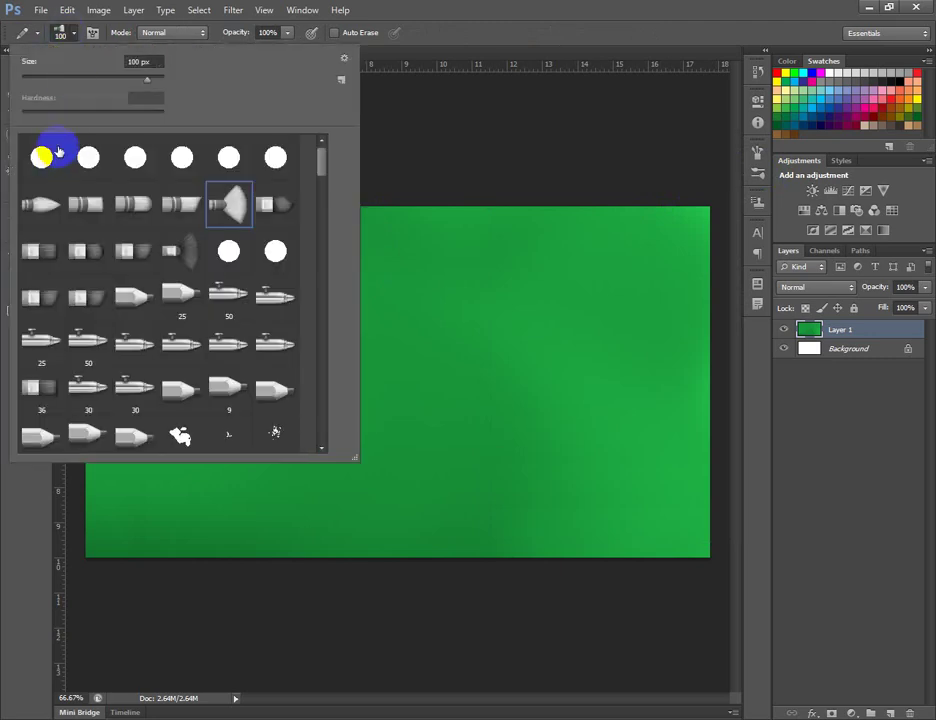
pyautogui.click(41, 197)
pyautogui.click(61, 35)
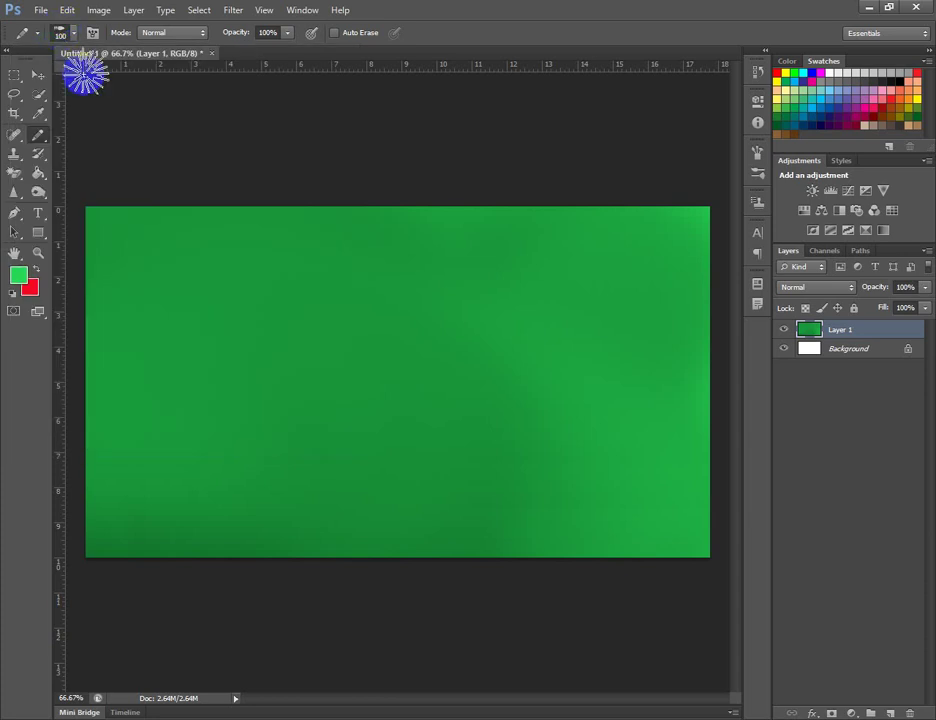
# Draw a back-and-forth scribble and a Z-shaped stroke beneath it in bright green with the Pencil Tool
pyautogui.rightClick(41, 134)
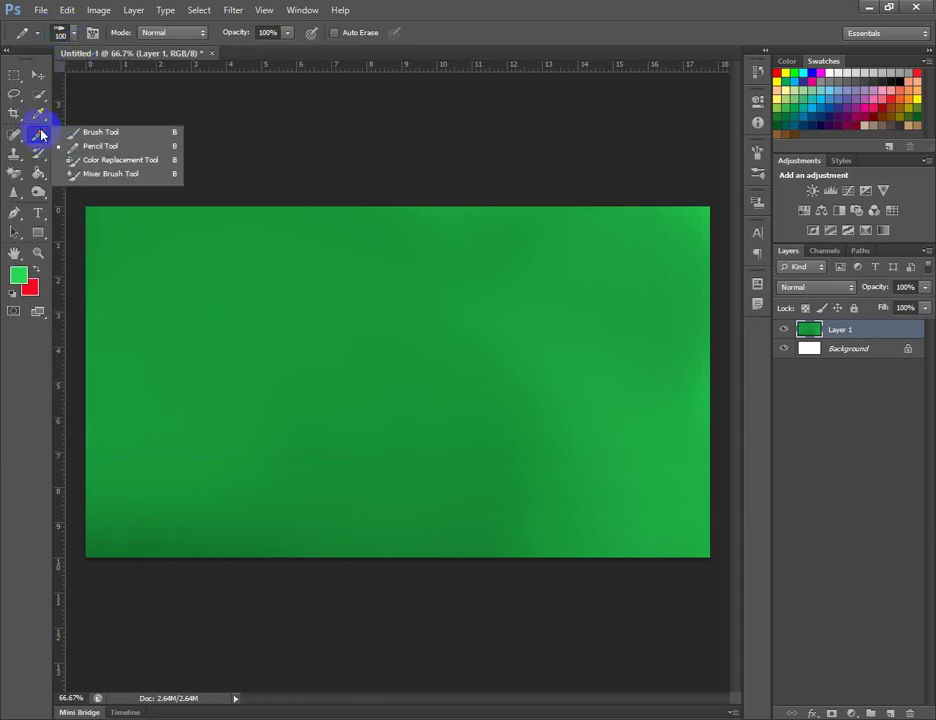
pyautogui.click(86, 148)
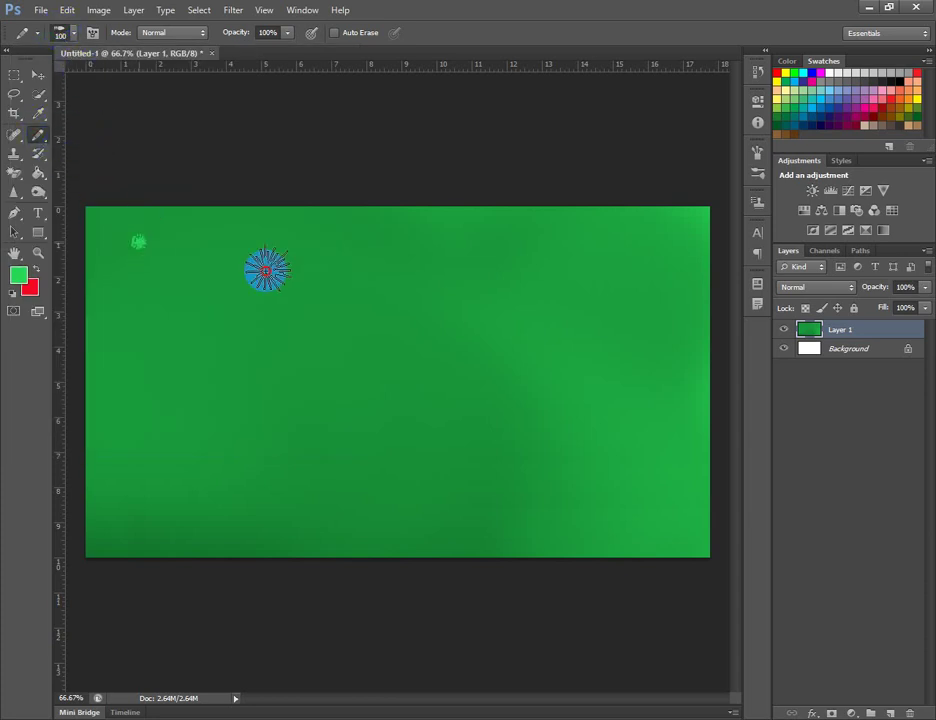
pyautogui.moveTo(263, 272)
pyautogui.mouseDown()
pyautogui.moveTo(186, 261)
pyautogui.moveTo(194, 250)
pyautogui.mouseUp()
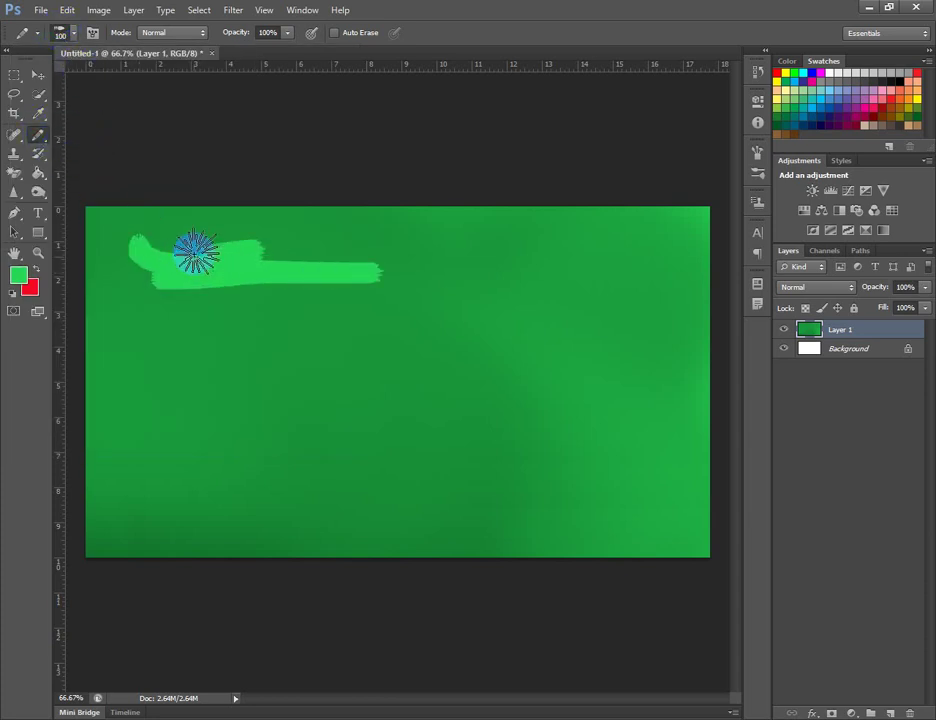
pyautogui.rightClick(41, 136)
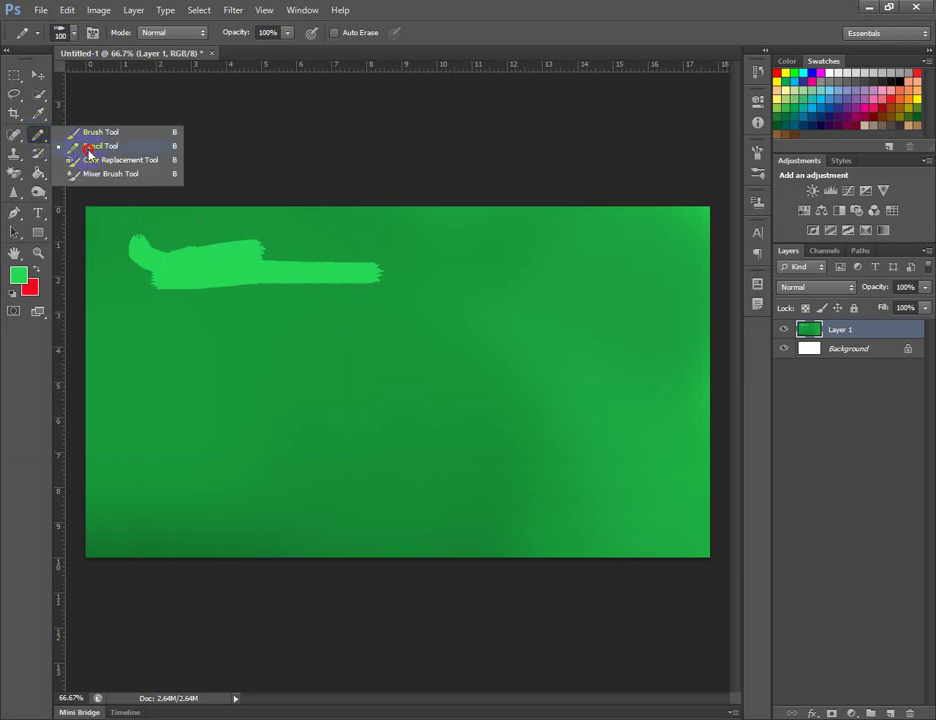
pyautogui.click(88, 147)
pyautogui.moveTo(168, 362)
pyautogui.mouseDown()
pyautogui.moveTo(327, 369)
pyautogui.moveTo(255, 387)
pyautogui.moveTo(207, 438)
pyautogui.moveTo(381, 440)
pyautogui.mouseUp()
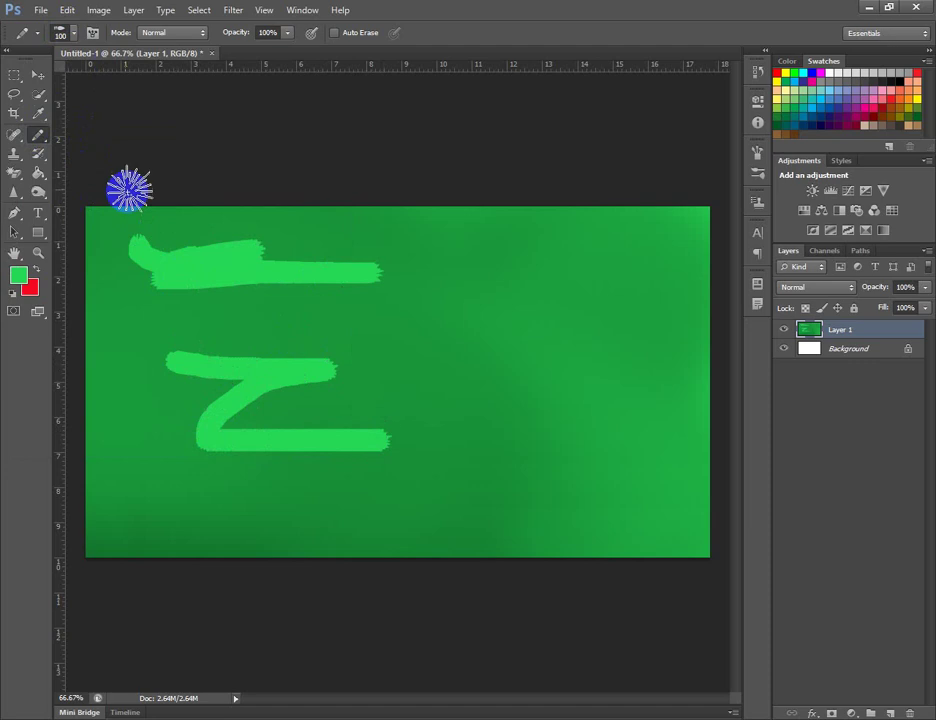
# Paint a short tuft of multicolored grass near the canvas's center with the Brush Tool's 134 px grass tip
pyautogui.rightClick(38, 136)
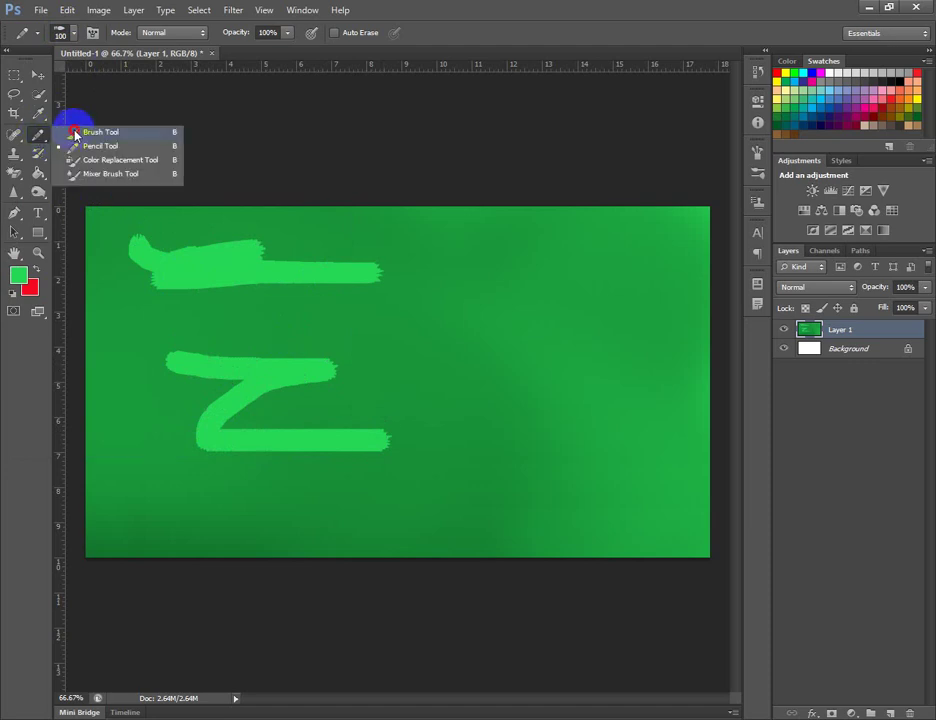
pyautogui.click(71, 131)
pyautogui.moveTo(445, 355); pyautogui.dragTo(372, 338)
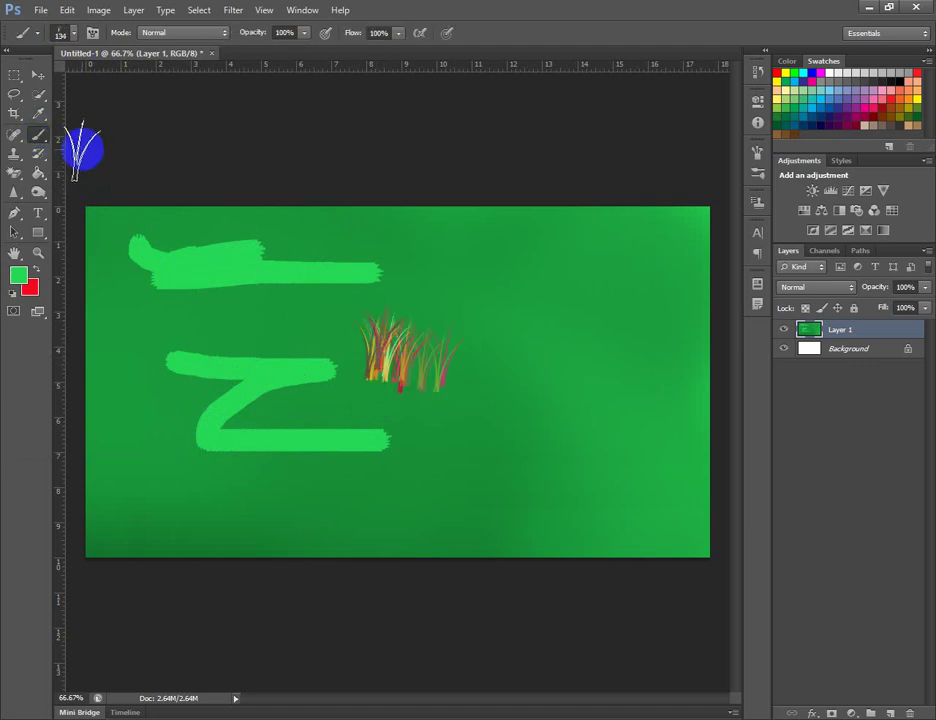
# Draw one more bright green Pencil Tool stroke between the upper scribble and the Z-shaped stroke
pyautogui.rightClick(38, 134)
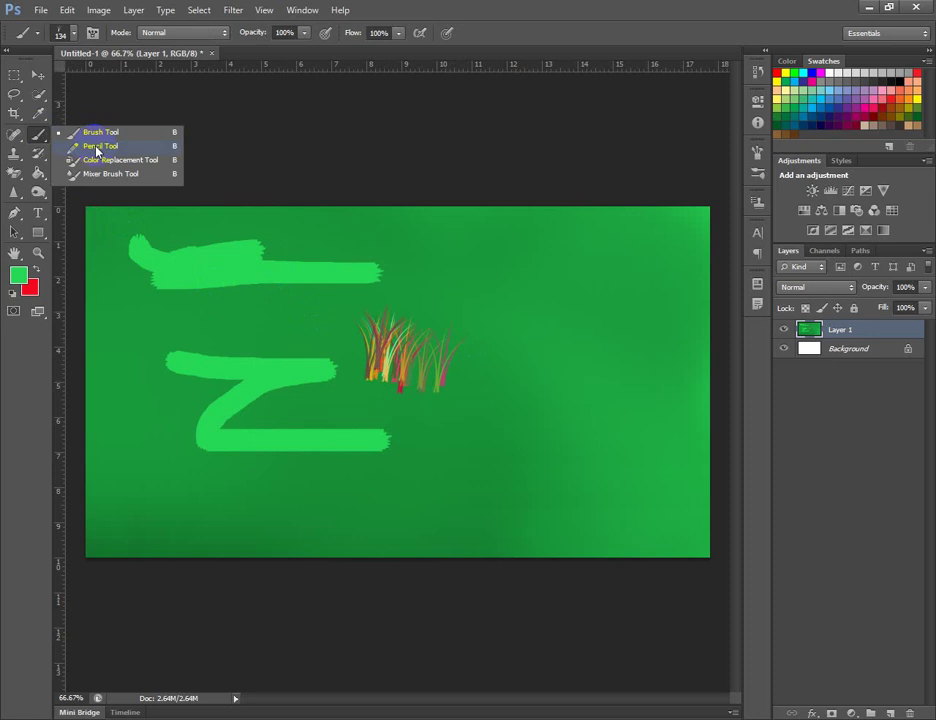
pyautogui.click(96, 146)
pyautogui.moveTo(136, 318); pyautogui.dragTo(190, 326)
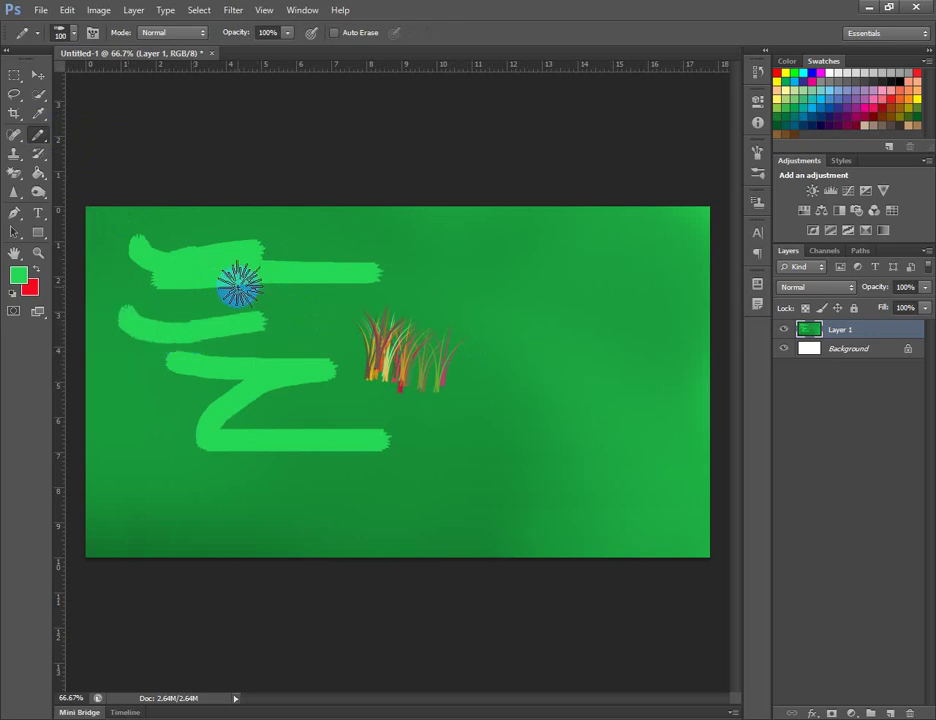
# Set the Pencil Tool's size to 4 px and draw a thin looping green line down the canvas's right half and along its lower edge
pyautogui.click(69, 35)
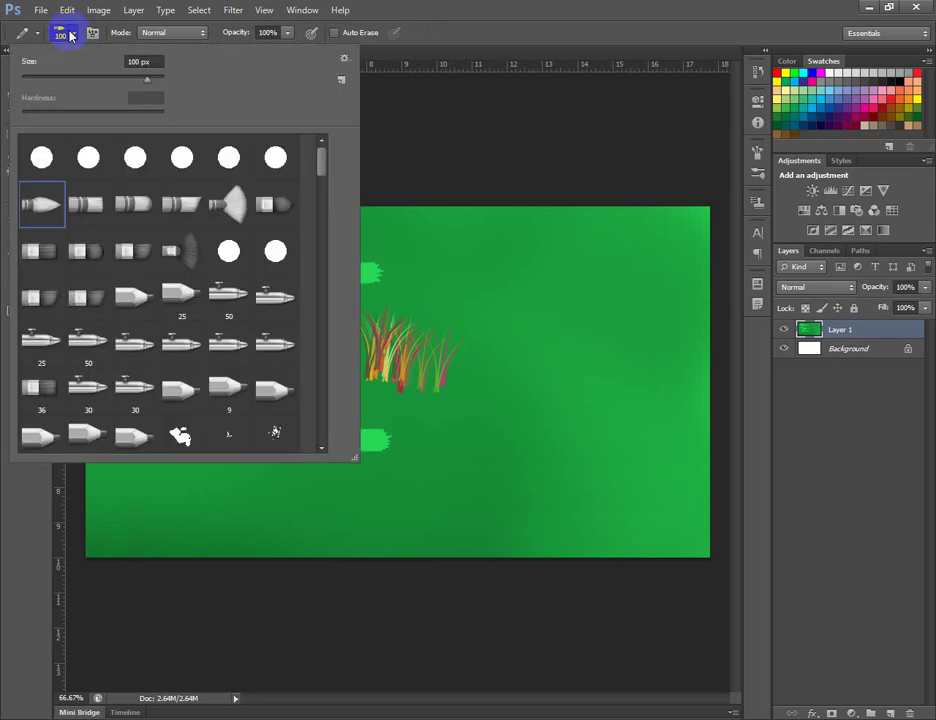
pyautogui.click(146, 81)
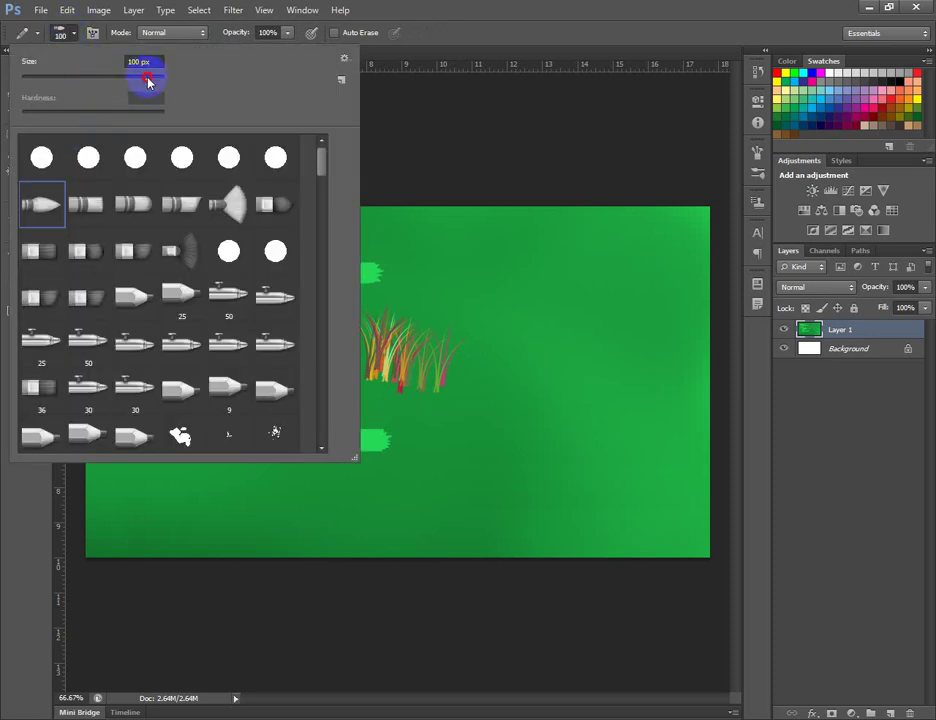
pyautogui.moveTo(148, 82); pyautogui.dragTo(27, 93)
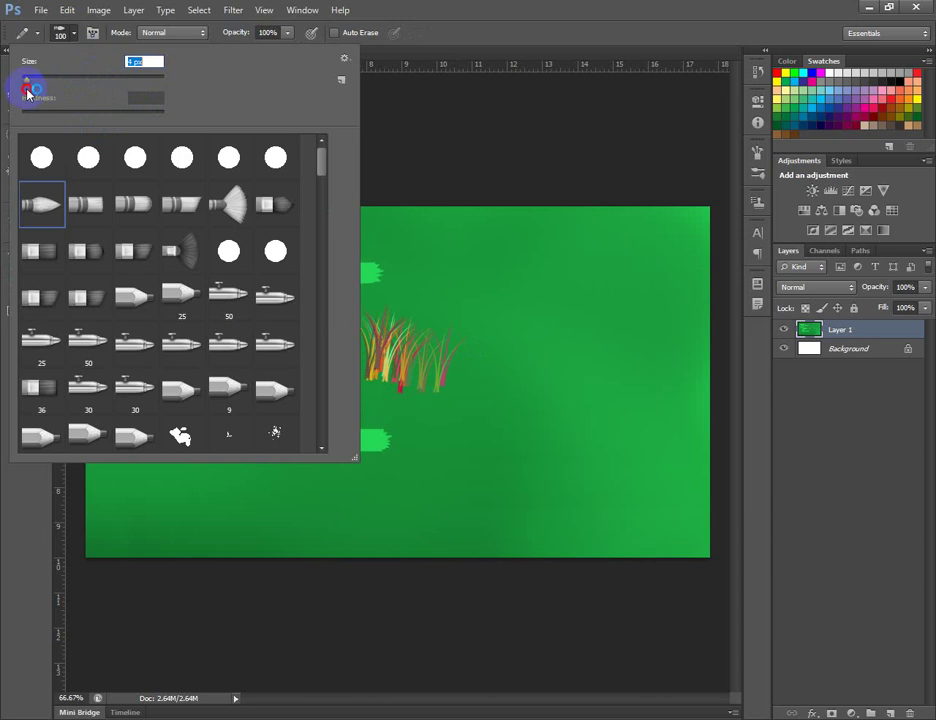
pyautogui.click(64, 36)
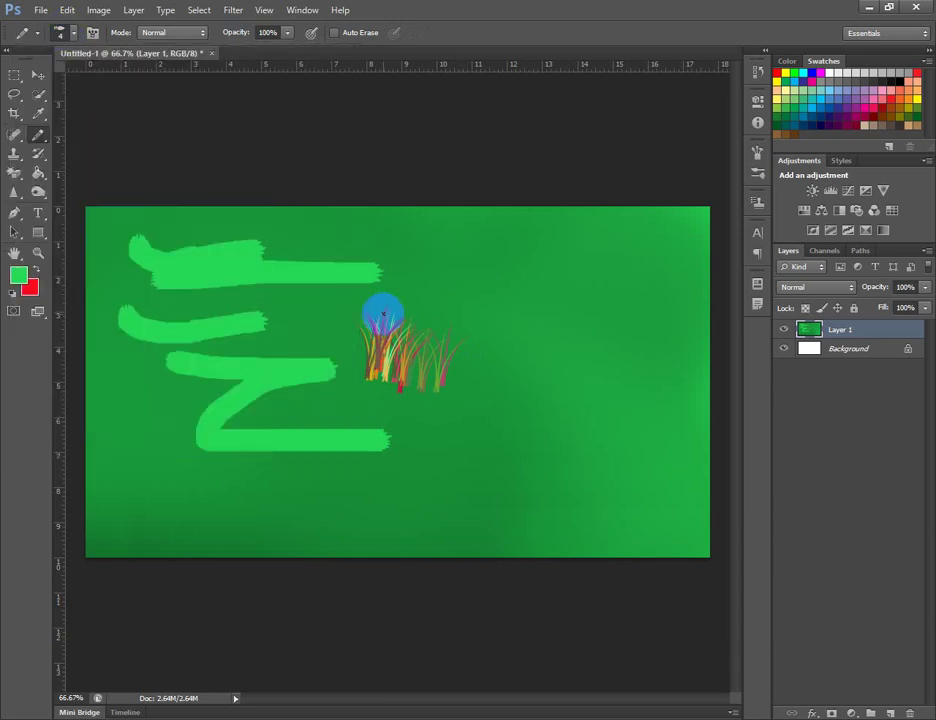
pyautogui.moveTo(546, 259)
pyautogui.mouseDown()
pyautogui.moveTo(453, 287)
pyautogui.moveTo(526, 303)
pyautogui.moveTo(547, 356)
pyautogui.moveTo(547, 387)
pyautogui.moveTo(480, 462)
pyautogui.moveTo(510, 444)
pyautogui.moveTo(547, 467)
pyautogui.moveTo(547, 481)
pyautogui.moveTo(427, 503)
pyautogui.moveTo(341, 539)
pyautogui.moveTo(242, 501)
pyautogui.mouseUp()
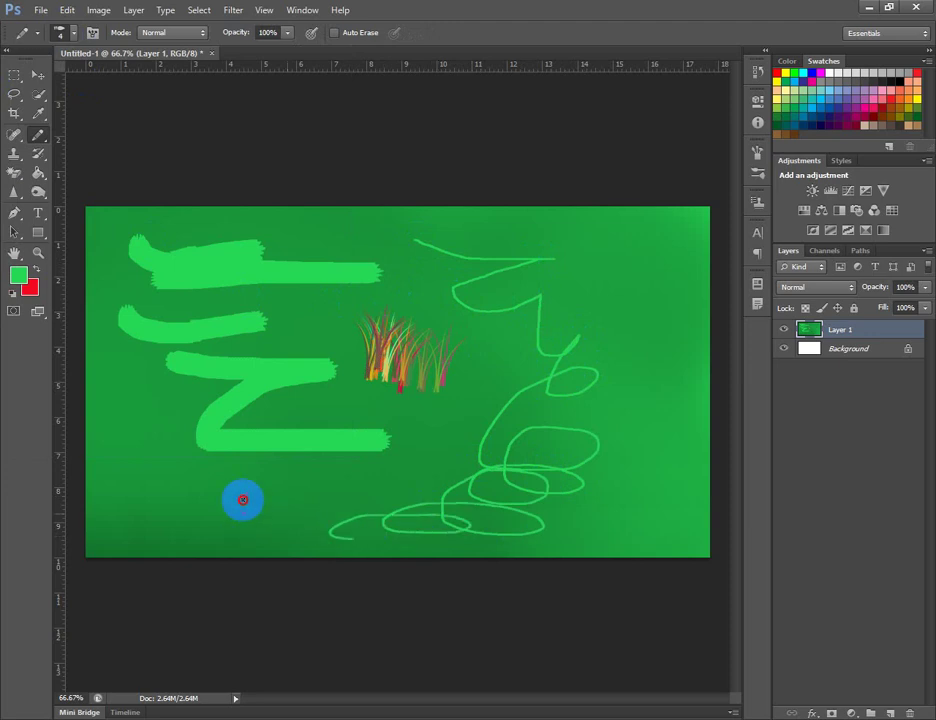
pyautogui.moveTo(104, 474); pyautogui.dragTo(80, 467)
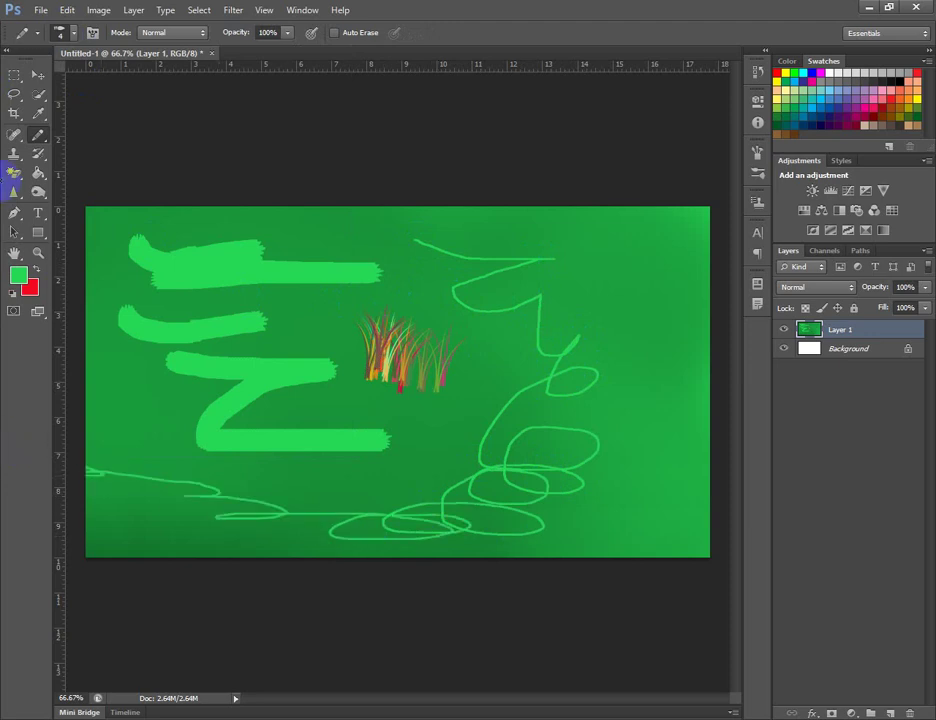
# Recolor the grass tuft and the surrounding canvas toward bright green with the 150 px Color Replacement Tool
pyautogui.click(39, 134)
pyautogui.click(85, 159)
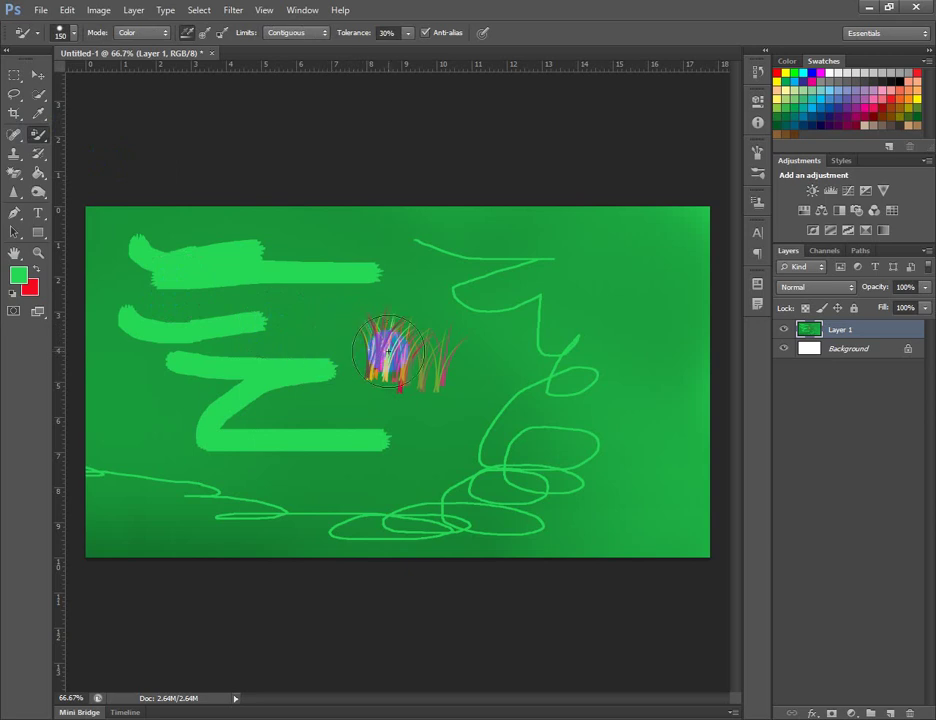
pyautogui.moveTo(366, 290)
pyautogui.mouseDown()
pyautogui.moveTo(376, 243)
pyautogui.moveTo(352, 239)
pyautogui.moveTo(318, 320)
pyautogui.moveTo(345, 250)
pyautogui.moveTo(285, 273)
pyautogui.moveTo(311, 303)
pyautogui.moveTo(250, 292)
pyautogui.moveTo(279, 268)
pyautogui.moveTo(283, 295)
pyautogui.moveTo(493, 281)
pyautogui.moveTo(386, 352)
pyautogui.moveTo(591, 320)
pyautogui.moveTo(565, 348)
pyautogui.moveTo(430, 327)
pyautogui.moveTo(419, 297)
pyautogui.moveTo(455, 291)
pyautogui.moveTo(520, 243)
pyautogui.moveTo(404, 279)
pyautogui.moveTo(466, 322)
pyautogui.moveTo(568, 338)
pyautogui.moveTo(413, 332)
pyautogui.moveTo(347, 374)
pyautogui.moveTo(428, 386)
pyautogui.moveTo(361, 361)
pyautogui.moveTo(317, 371)
pyautogui.moveTo(326, 374)
pyautogui.moveTo(304, 389)
pyautogui.moveTo(236, 402)
pyautogui.moveTo(431, 365)
pyautogui.moveTo(368, 372)
pyautogui.moveTo(287, 358)
pyautogui.moveTo(426, 350)
pyautogui.moveTo(208, 399)
pyautogui.moveTo(101, 459)
pyautogui.moveTo(608, 472)
pyautogui.moveTo(129, 482)
pyautogui.moveTo(197, 501)
pyautogui.moveTo(141, 522)
pyautogui.moveTo(178, 546)
pyautogui.moveTo(684, 550)
pyautogui.moveTo(334, 557)
pyautogui.moveTo(626, 413)
pyautogui.mouseUp()
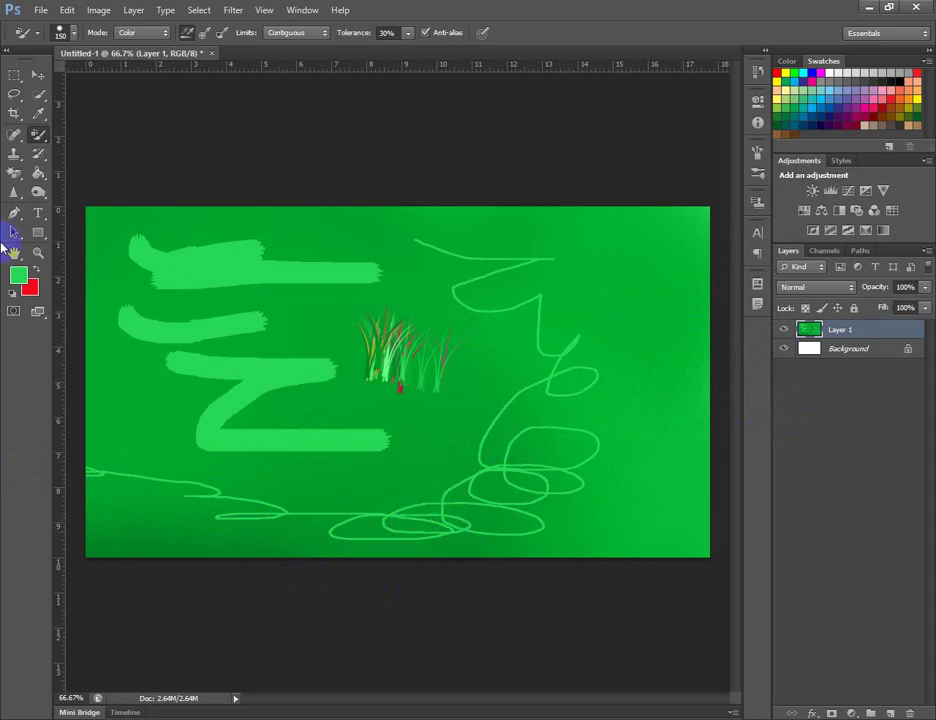
# Blend all the strokes and the grass into the green background with the 400 px Mixer Brush Tool
pyautogui.click(38, 135)
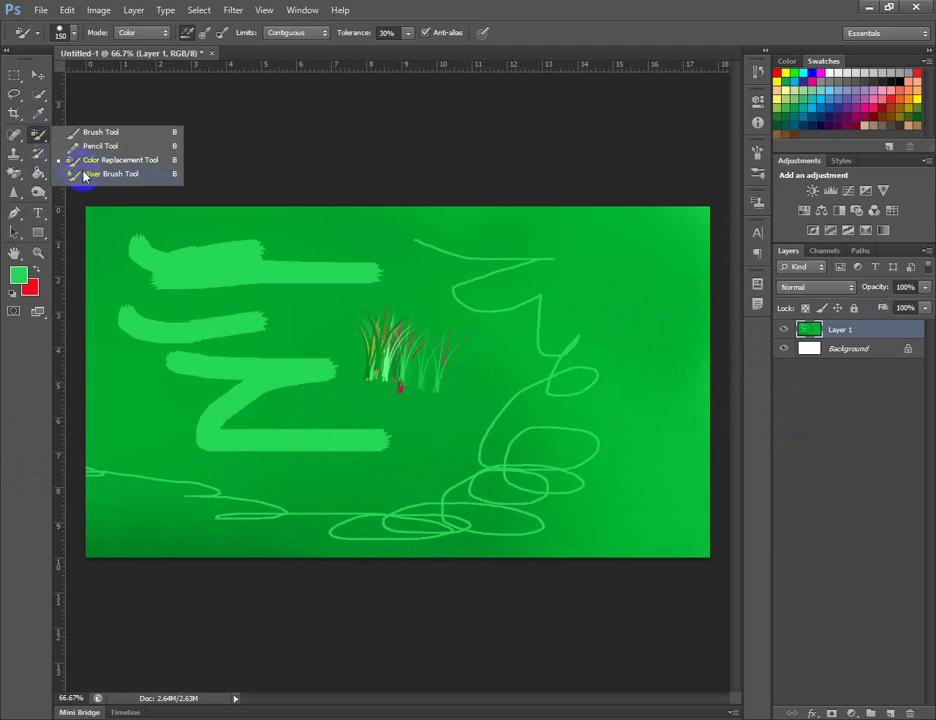
pyautogui.click(60, 174)
pyautogui.moveTo(311, 296)
pyautogui.mouseDown()
pyautogui.moveTo(332, 284)
pyautogui.moveTo(257, 372)
pyautogui.moveTo(205, 363)
pyautogui.moveTo(276, 424)
pyautogui.moveTo(351, 361)
pyautogui.moveTo(407, 376)
pyautogui.moveTo(418, 389)
pyautogui.moveTo(435, 509)
pyautogui.moveTo(288, 480)
pyautogui.moveTo(142, 236)
pyautogui.moveTo(217, 263)
pyautogui.moveTo(152, 303)
pyautogui.moveTo(224, 294)
pyautogui.moveTo(29, 514)
pyautogui.moveTo(119, 533)
pyautogui.moveTo(259, 397)
pyautogui.moveTo(201, 390)
pyautogui.moveTo(163, 412)
pyautogui.moveTo(319, 316)
pyautogui.mouseUp()
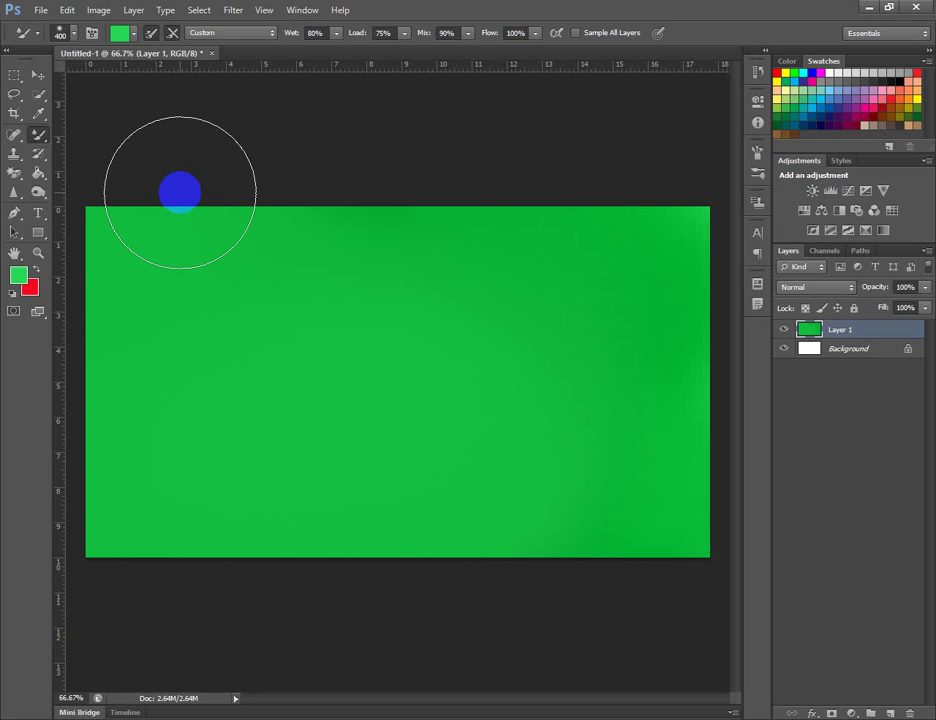
# Examine the History States setting in the Performance preferences
pyautogui.click(40, 12)
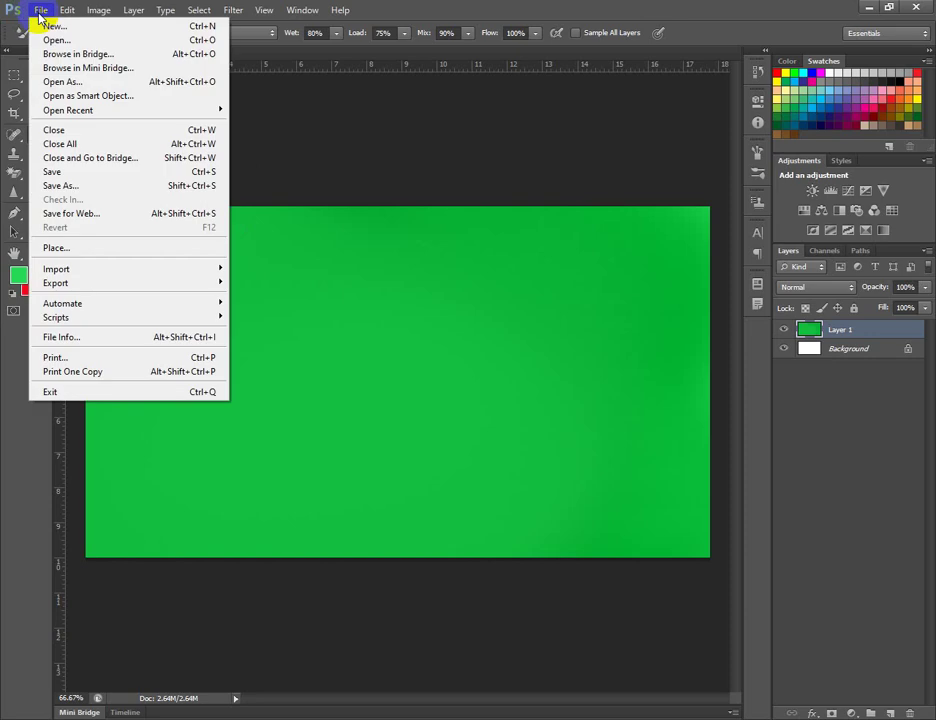
pyautogui.moveTo(64, 13)
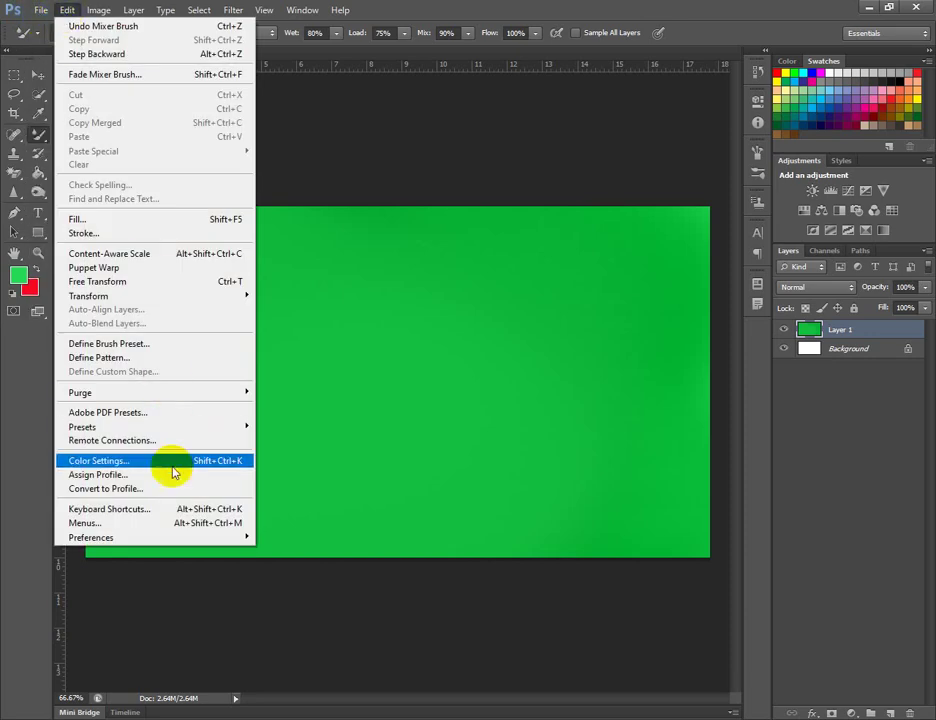
pyautogui.moveTo(185, 540)
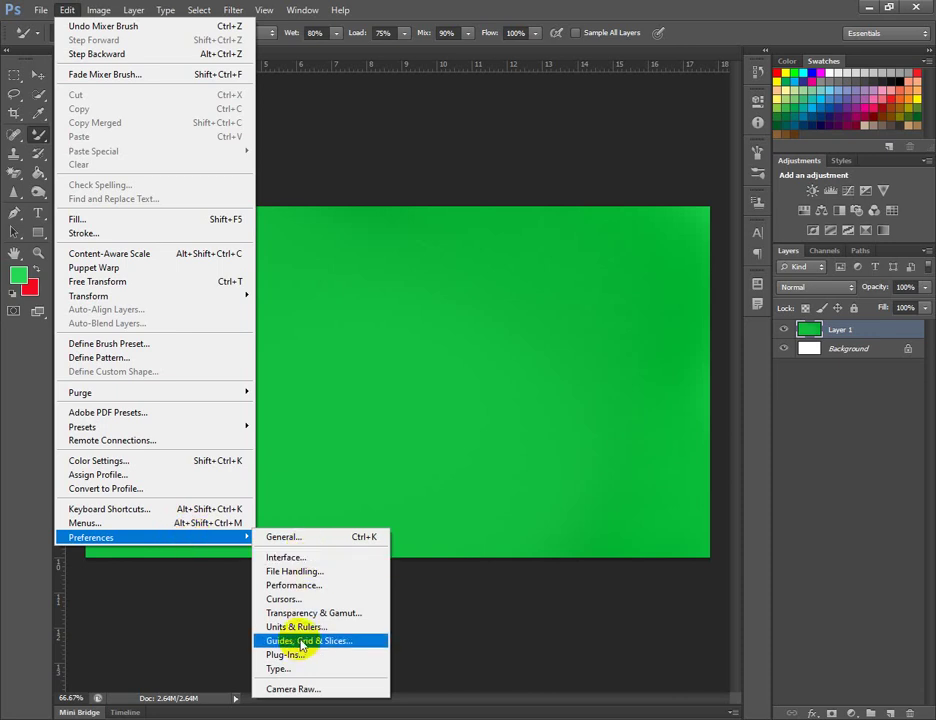
pyautogui.click(321, 539)
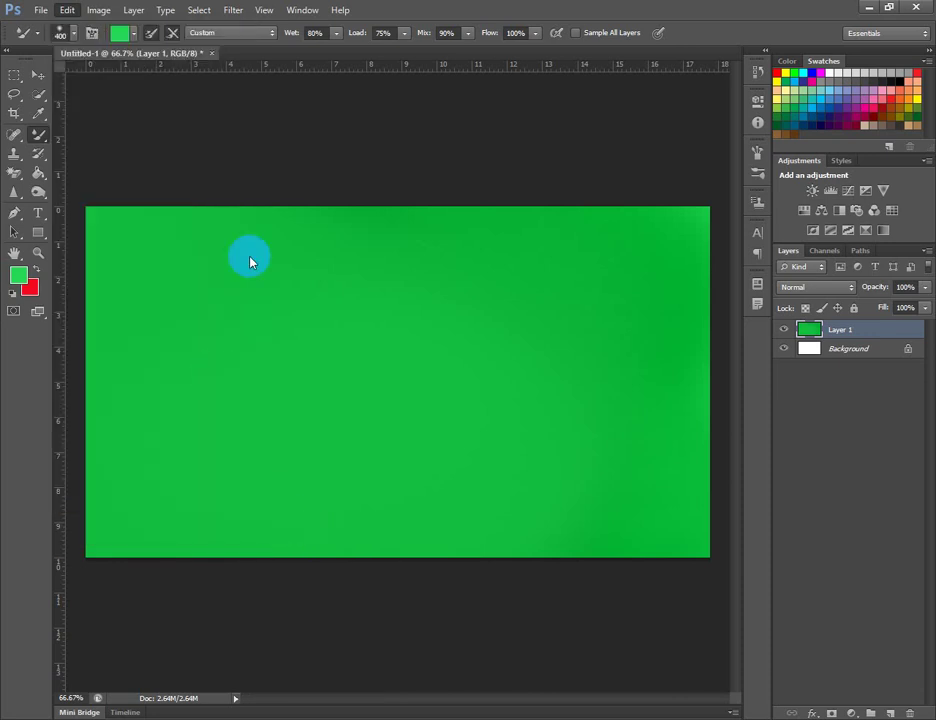
pyautogui.press('i')
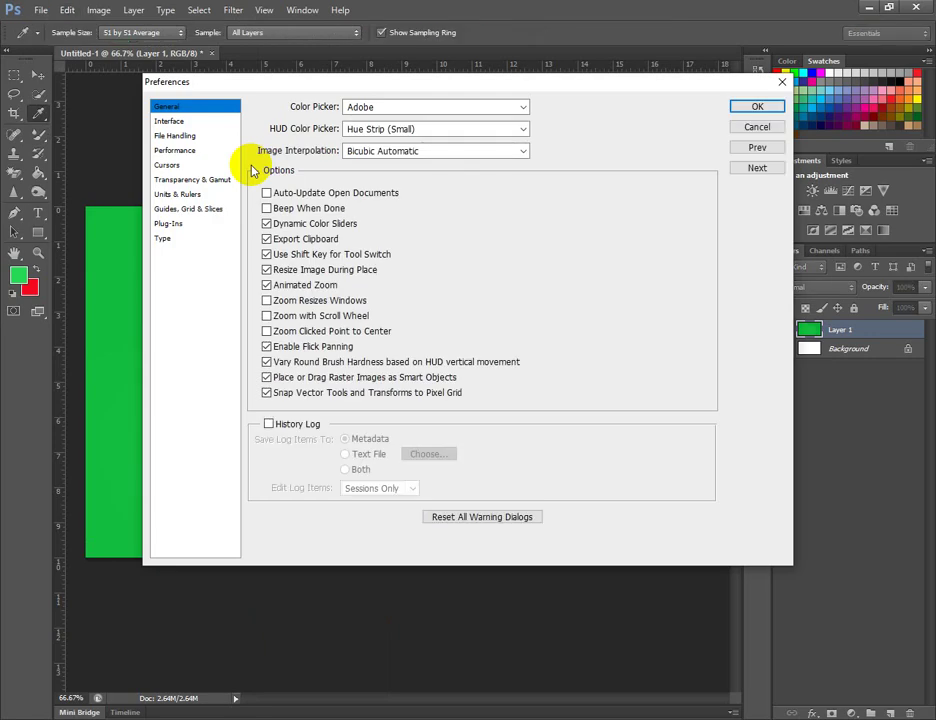
pyautogui.click(184, 152)
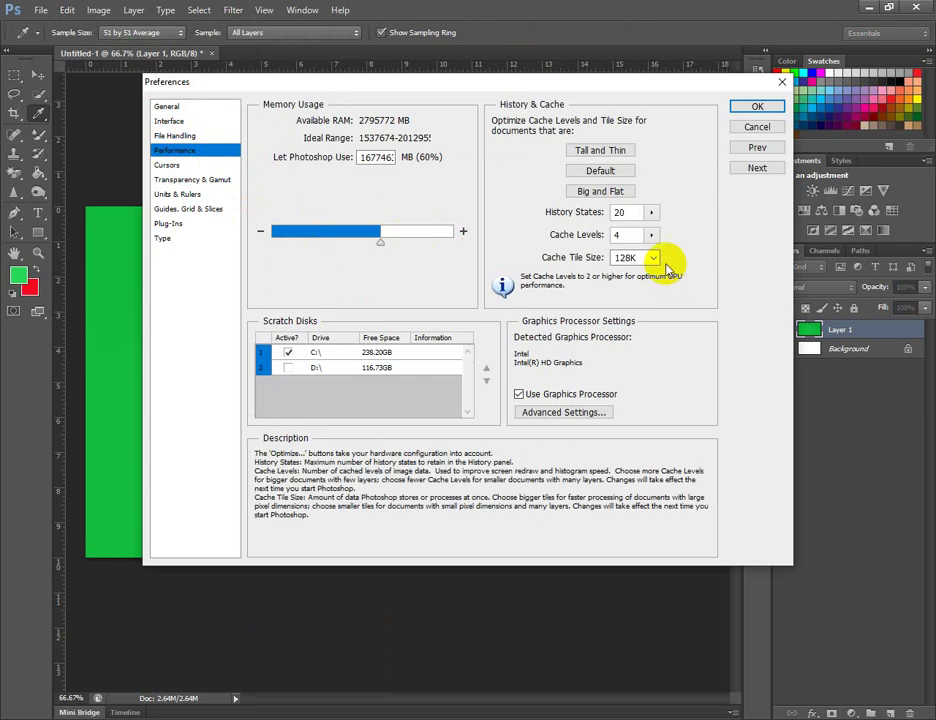
pyautogui.click(650, 214)
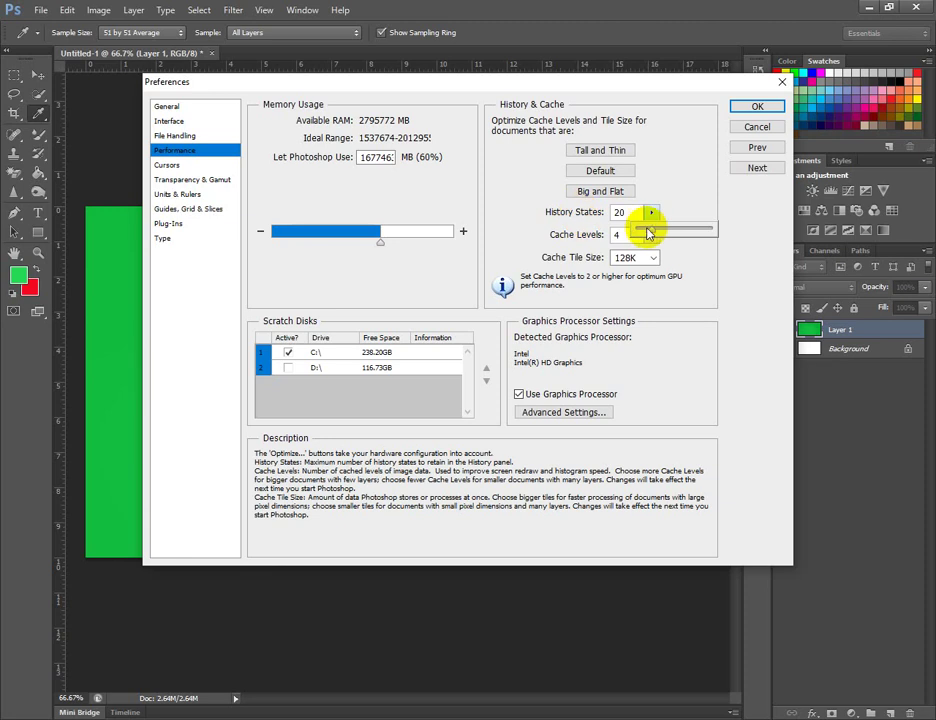
pyautogui.moveTo(651, 229)
pyautogui.mouseDown()
pyautogui.moveTo(715, 235)
pyautogui.moveTo(652, 236)
pyautogui.mouseUp()
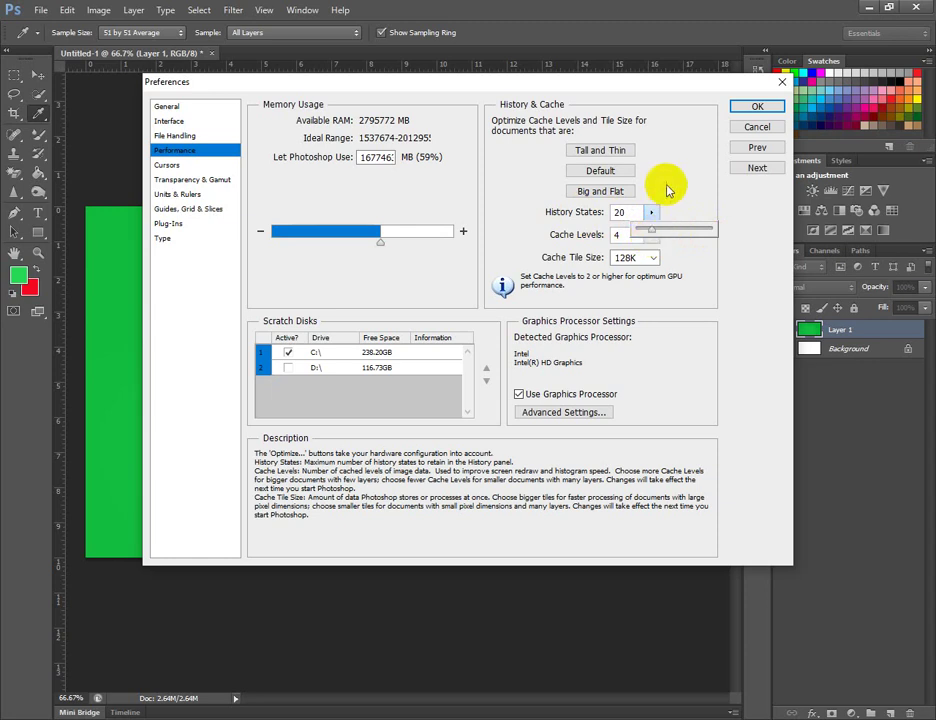
pyautogui.click(757, 110)
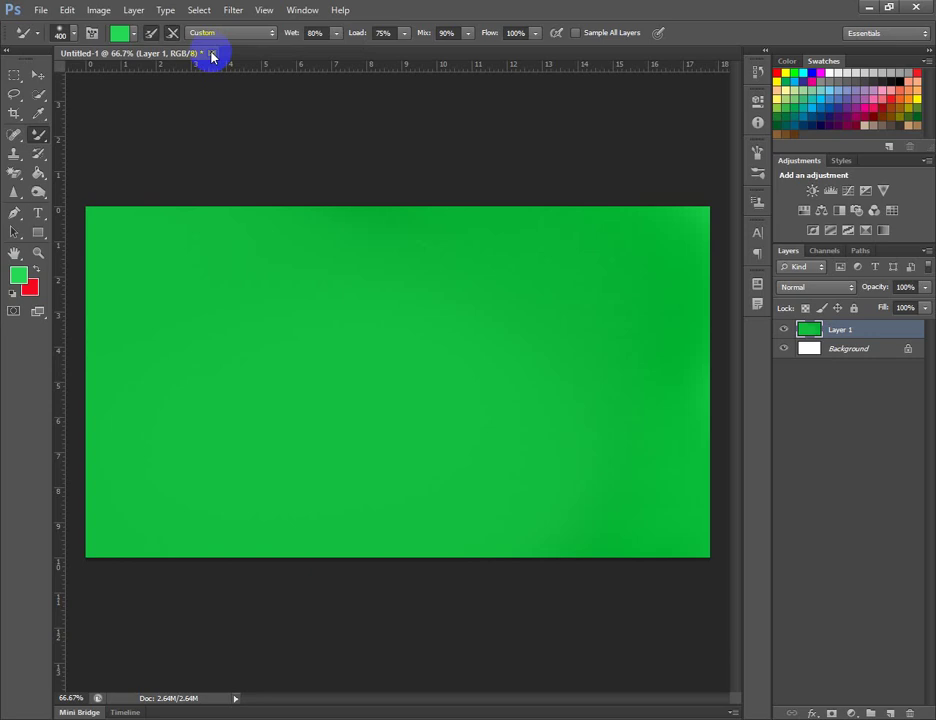
# Set the brush tool group back to the Brush Tool and select the Clone Stamp Tool
pyautogui.click(196, 84)
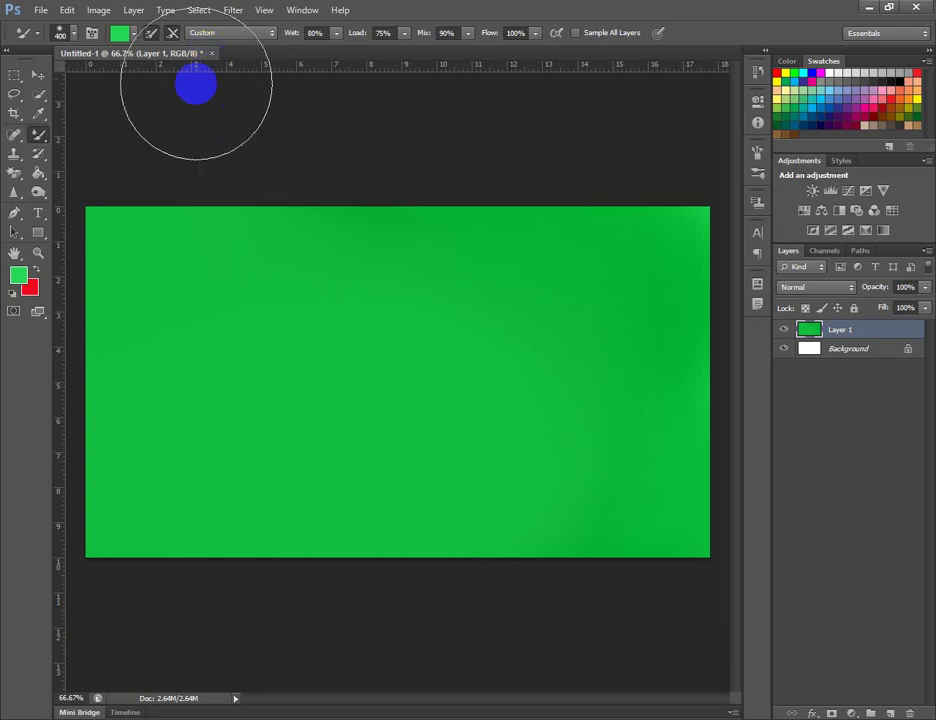
pyautogui.click(41, 133)
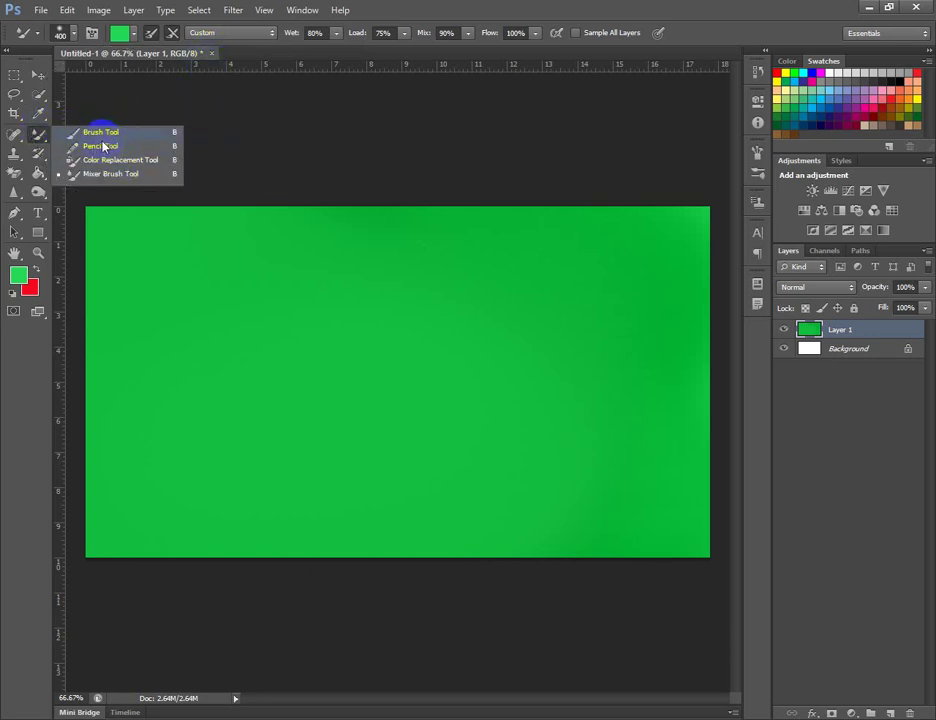
pyautogui.click(100, 147)
pyautogui.click(38, 136)
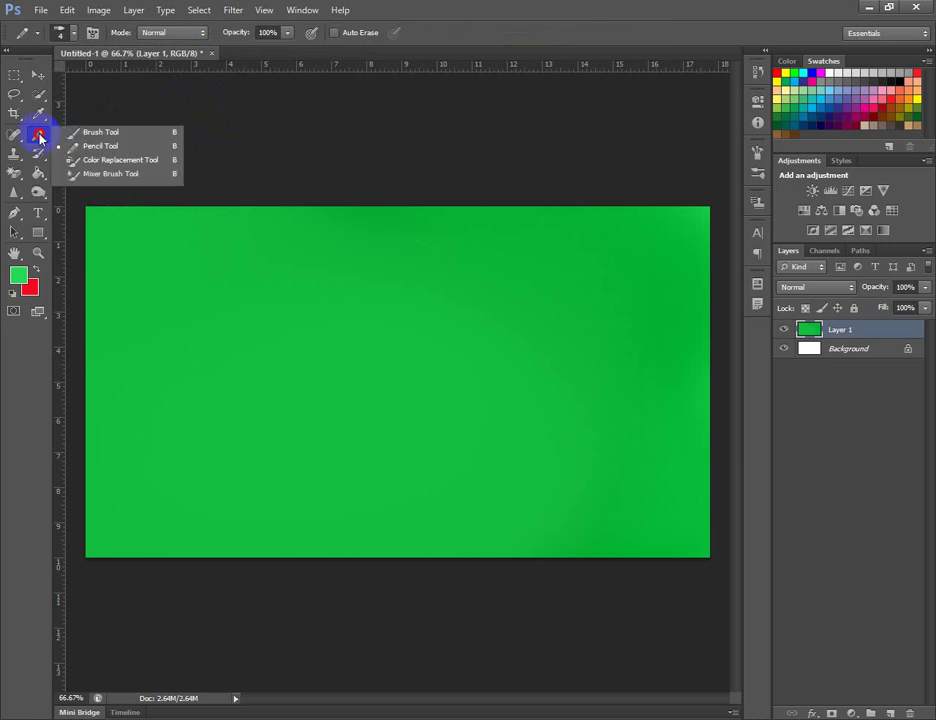
pyautogui.click(137, 136)
pyautogui.click(15, 153)
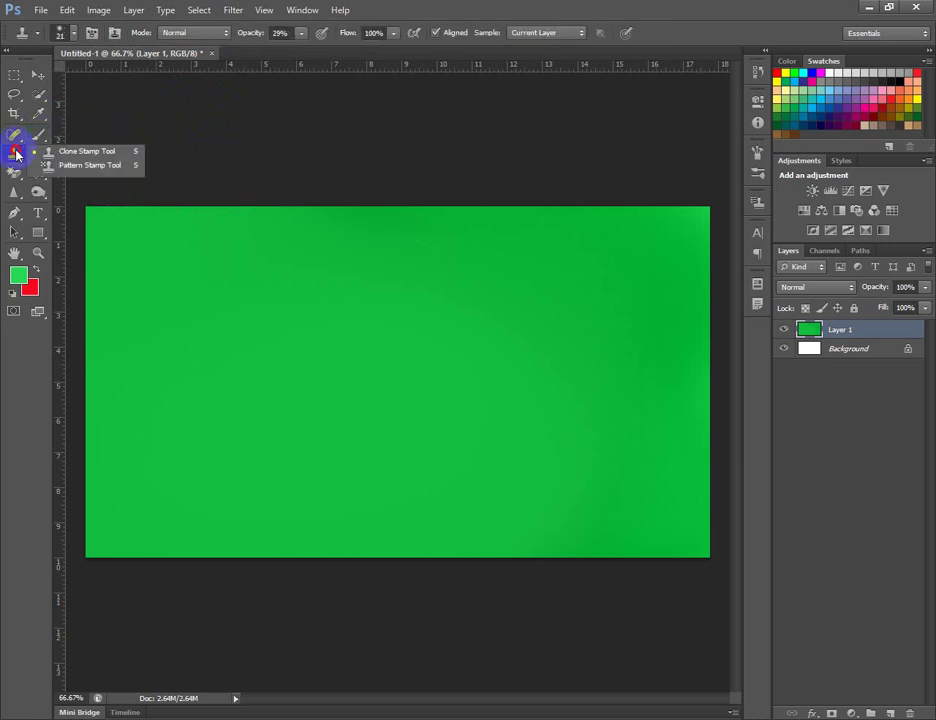
pyautogui.click(91, 150)
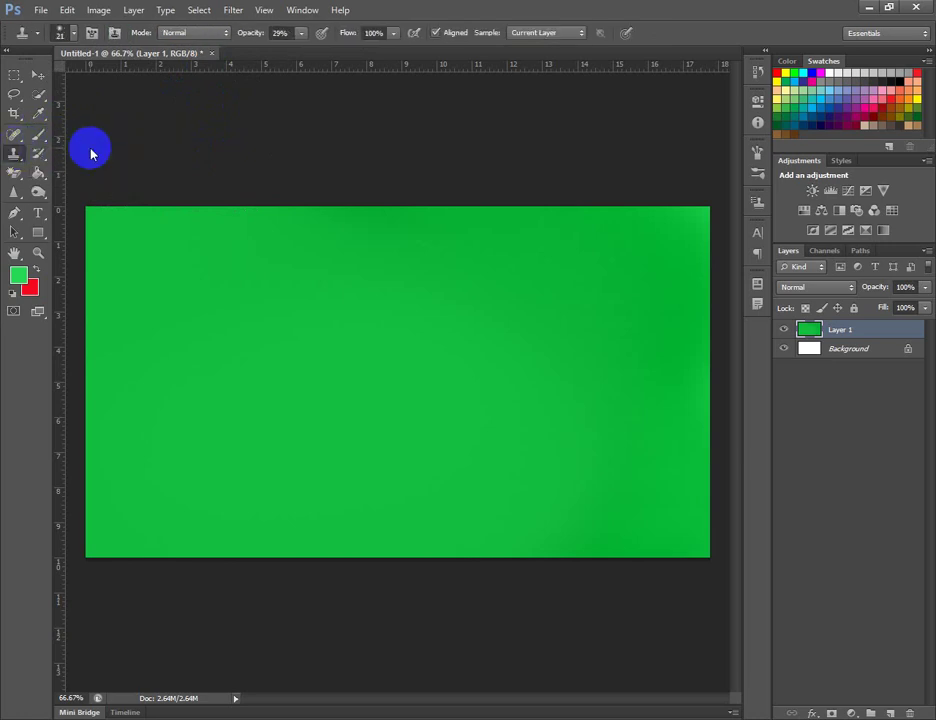
# Close the Untitled-1 document without saving, show the History Brush tool group and reselect the Clone Stamp Tool
pyautogui.click(211, 53)
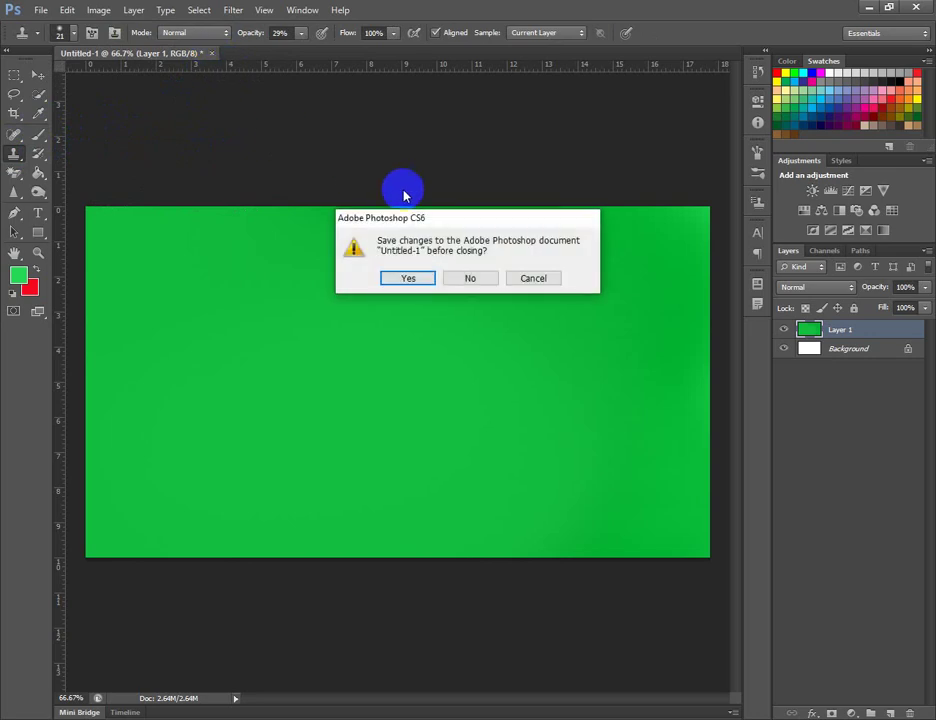
pyautogui.click(470, 278)
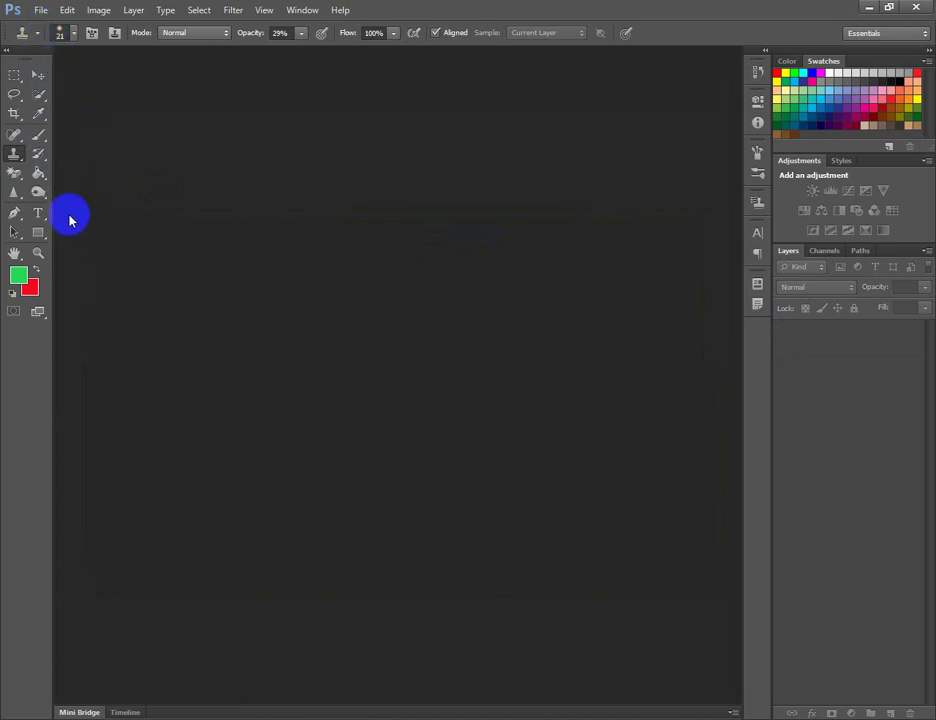
pyautogui.click(41, 153)
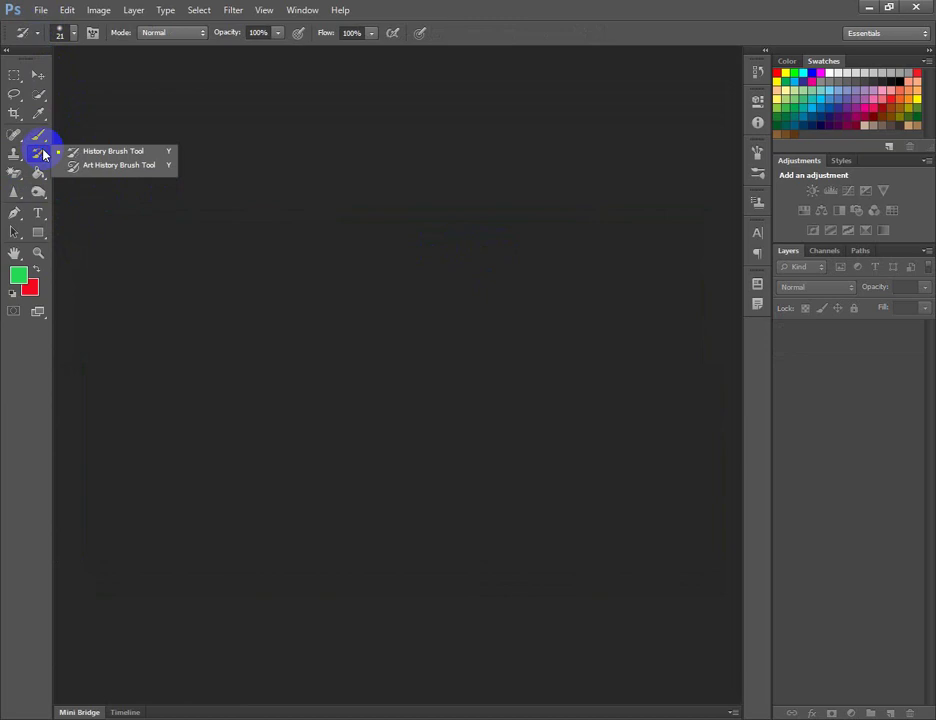
pyautogui.click(15, 156)
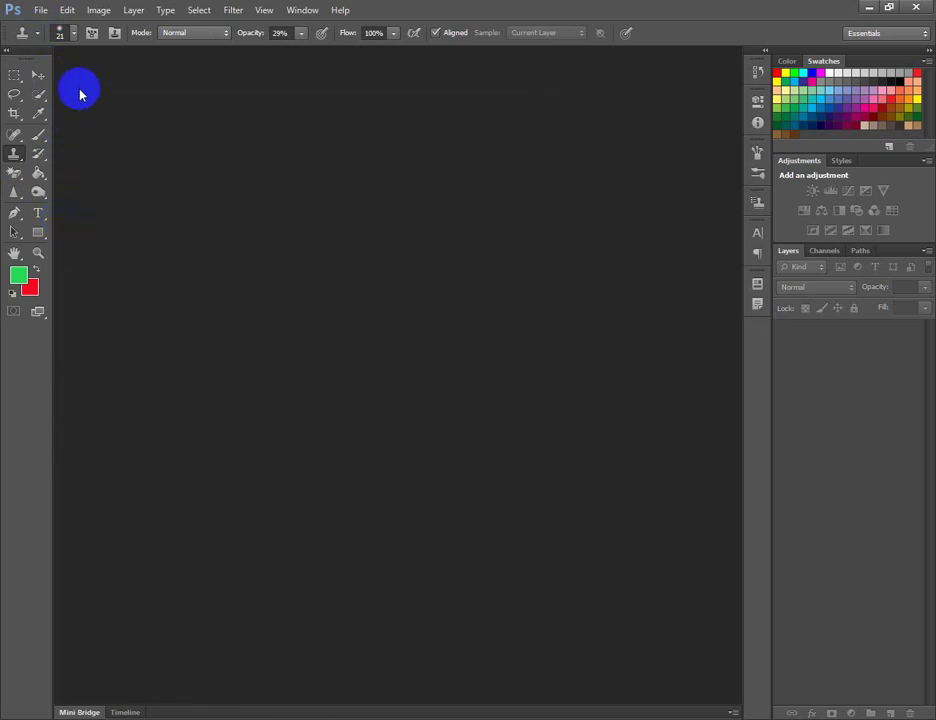
pyautogui.click(39, 10)
pyautogui.click(60, 29)
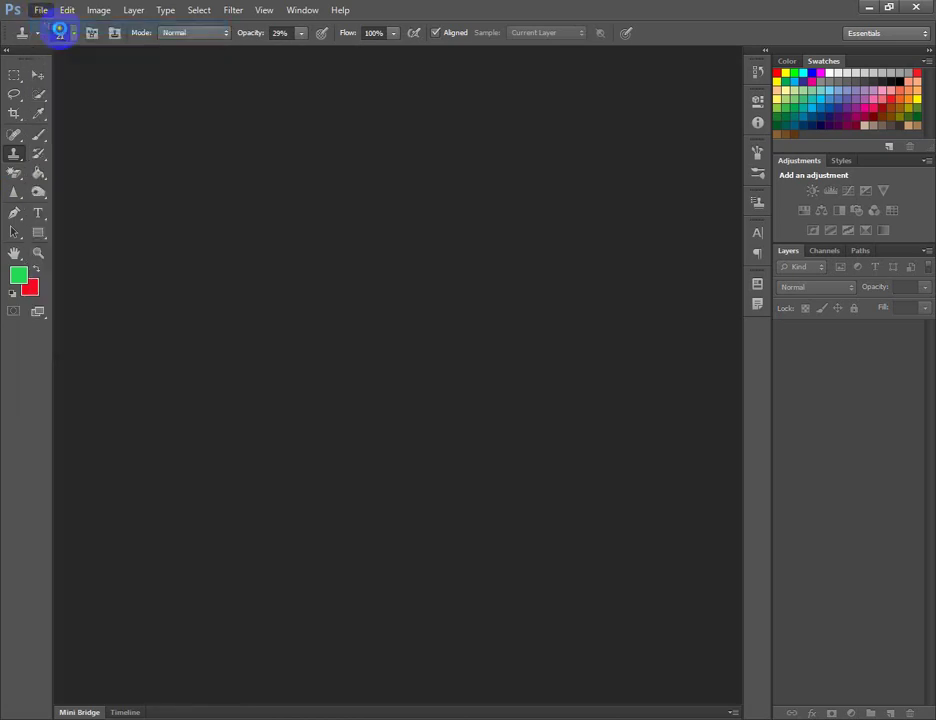
pyautogui.click(536, 129)
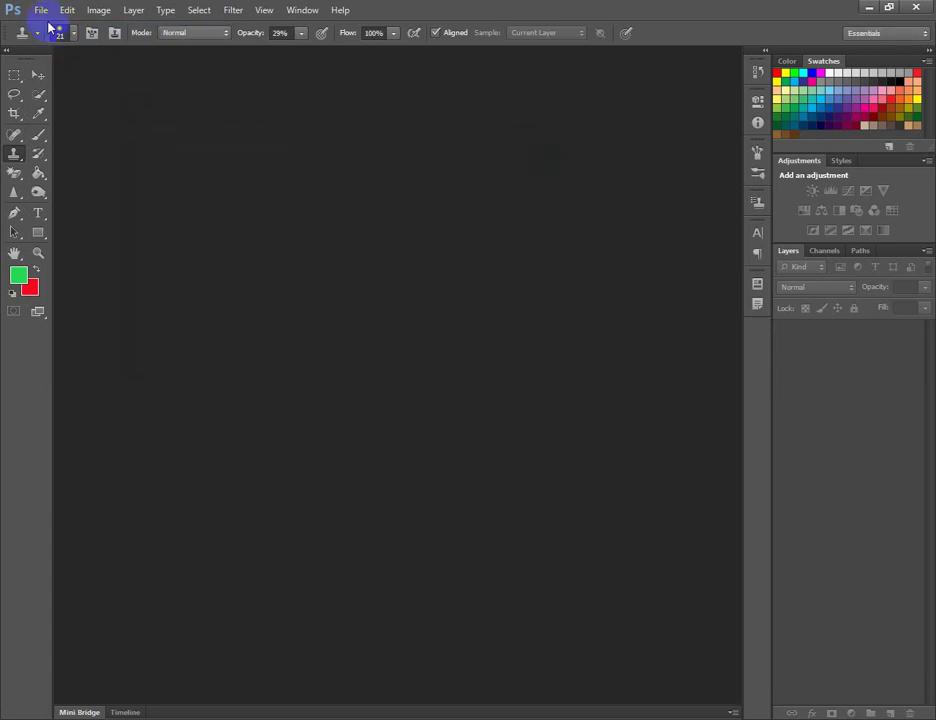
pyautogui.click(41, 11)
pyautogui.click(52, 37)
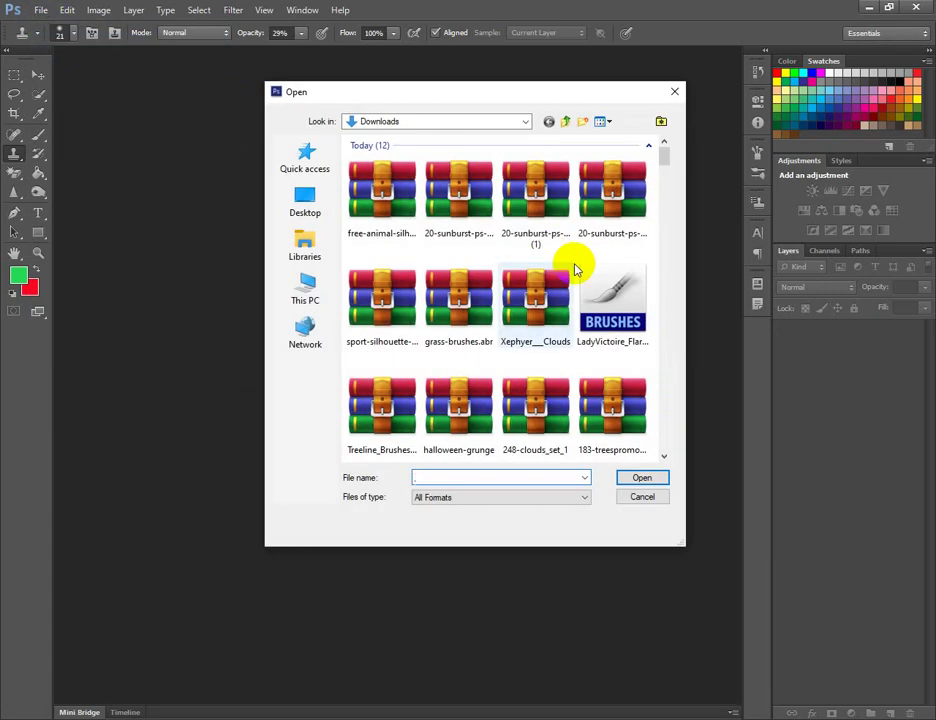
pyautogui.scroll(-5, 610, 320)
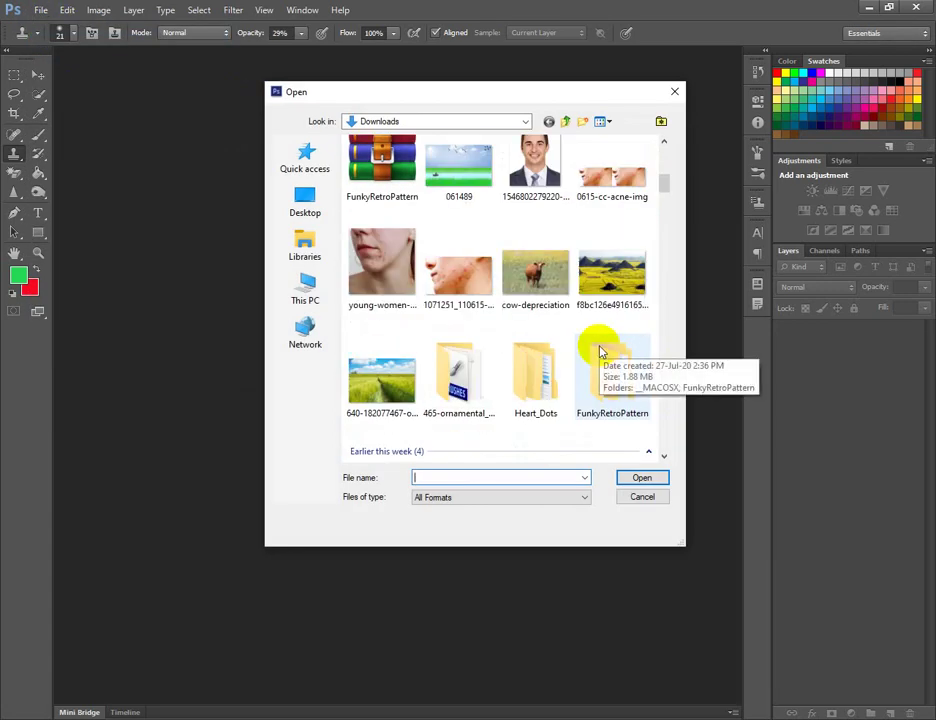
pyautogui.scroll(-5, 533, 307)
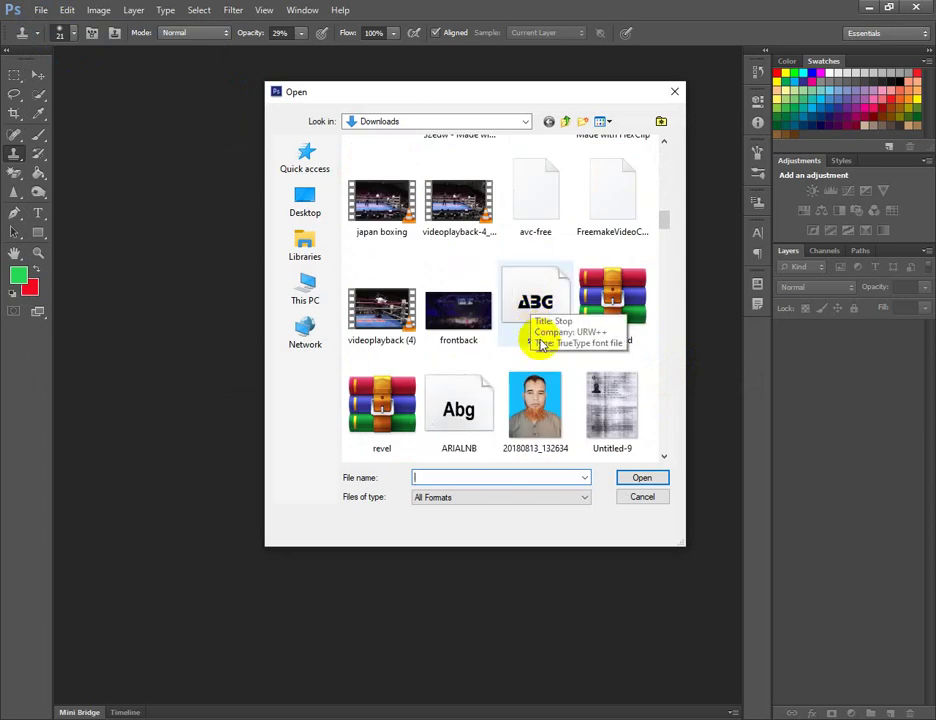
pyautogui.scroll(-5, 525, 320)
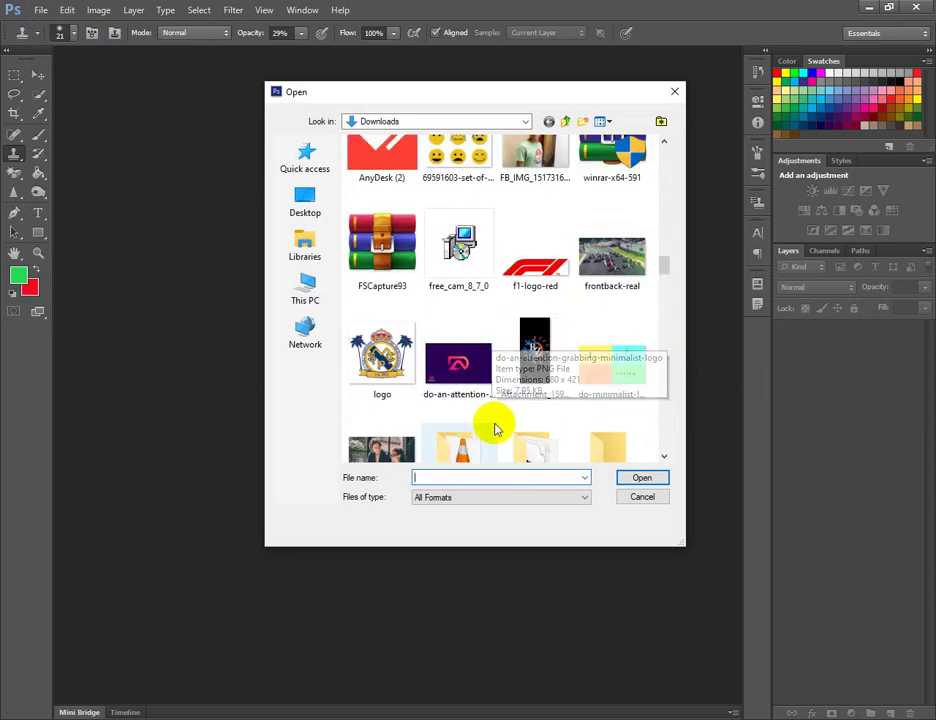
pyautogui.scroll(-10, 425, 430)
pyautogui.scroll(-3, 433, 415)
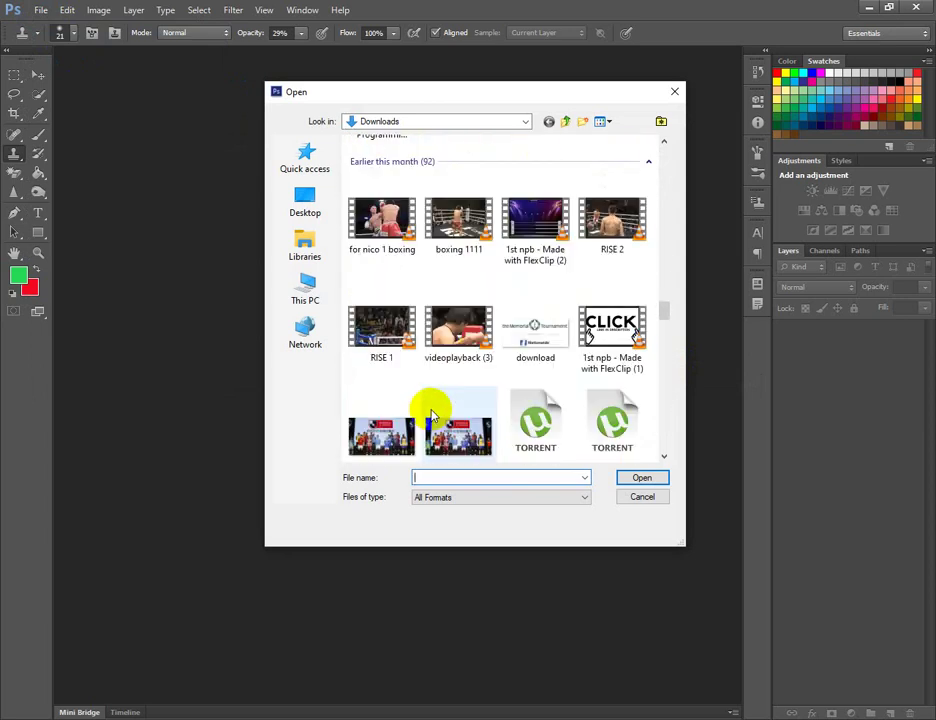
pyautogui.scroll(-5, 433, 415)
pyautogui.scroll(-6, 433, 413)
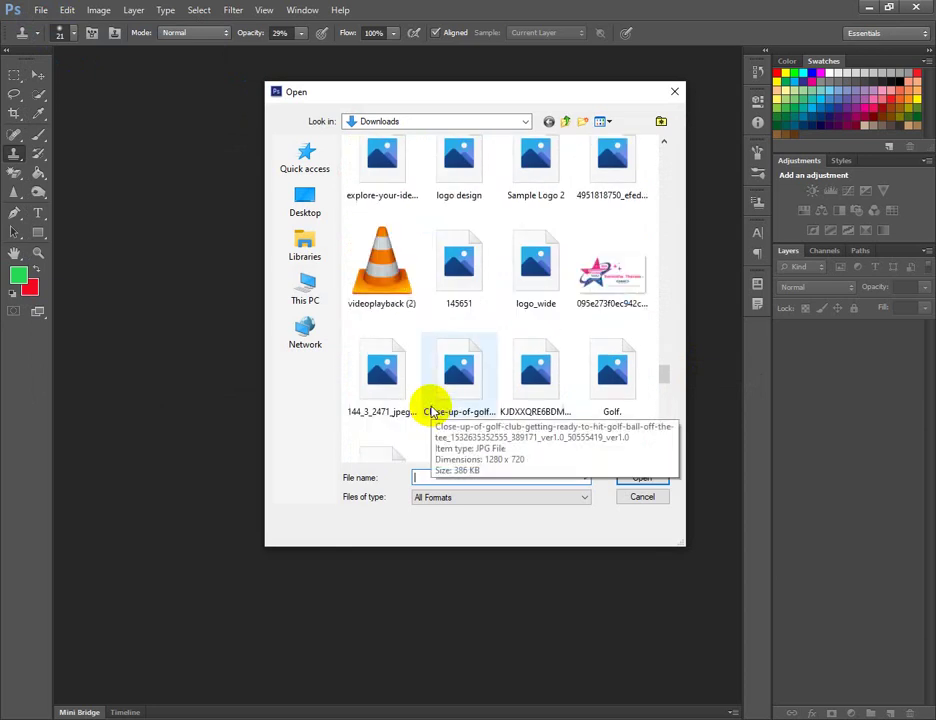
pyautogui.scroll(2, 436, 403)
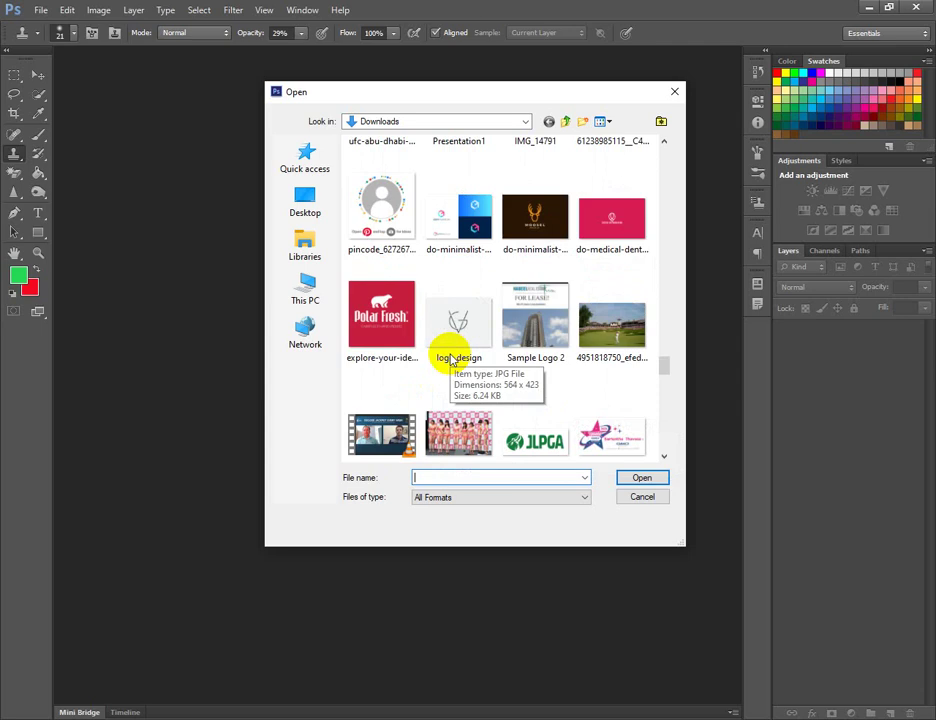
pyautogui.scroll(-5, 452, 360)
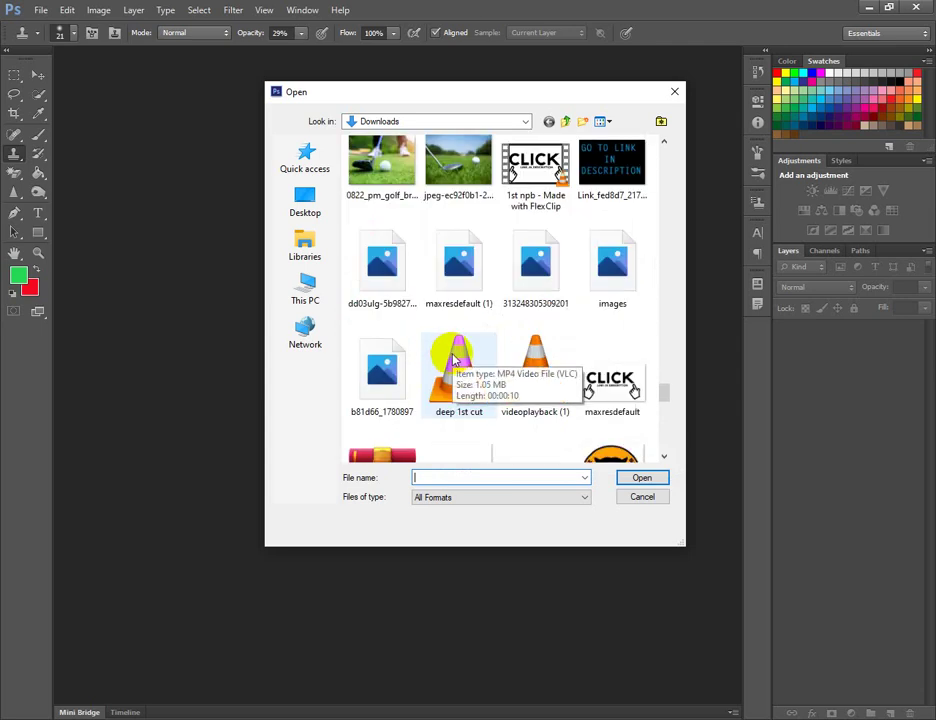
pyautogui.scroll(-6, 455, 366)
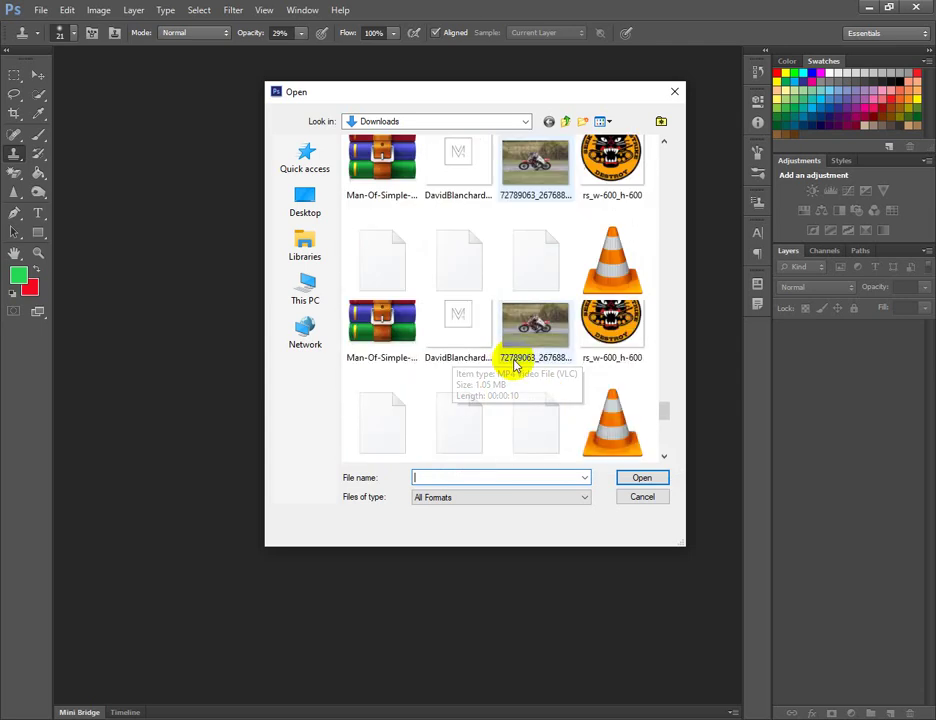
pyautogui.scroll(-6, 500, 375)
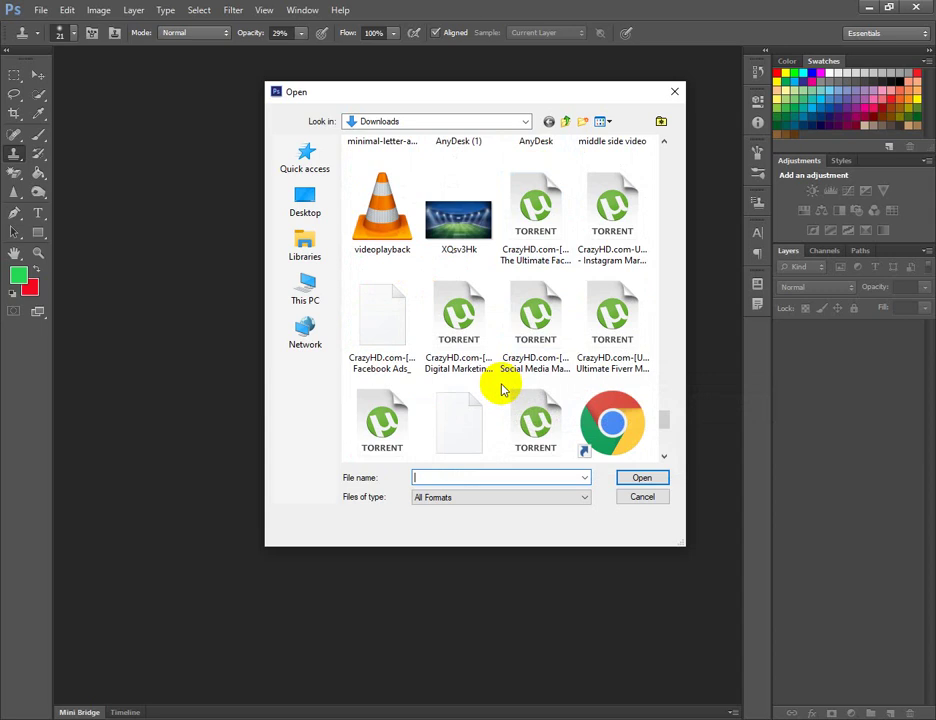
pyautogui.scroll(-1, 502, 386)
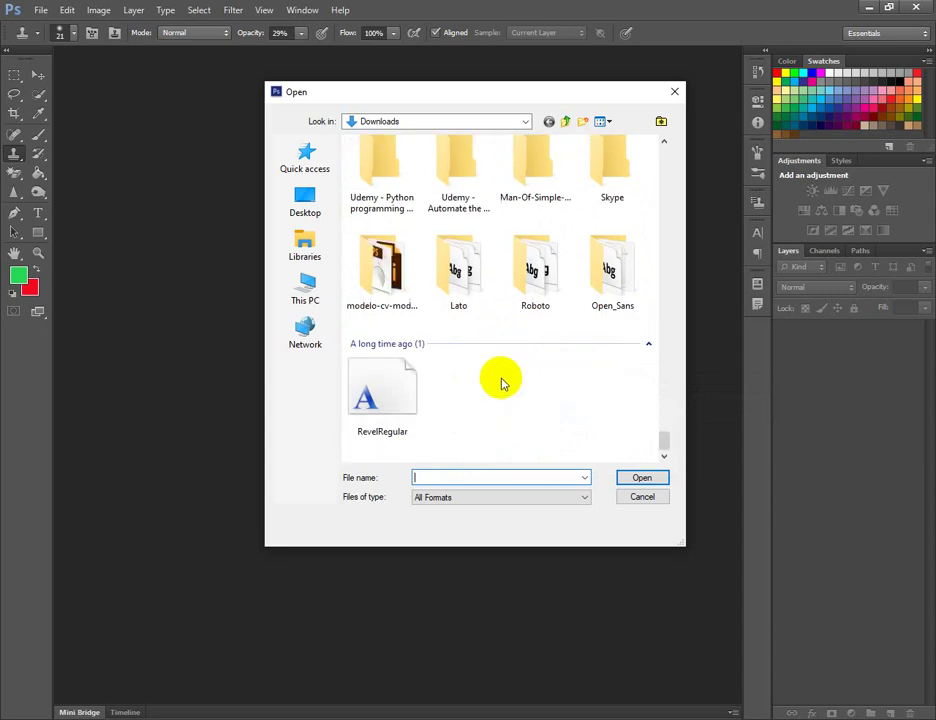
pyautogui.scroll(5, 502, 383)
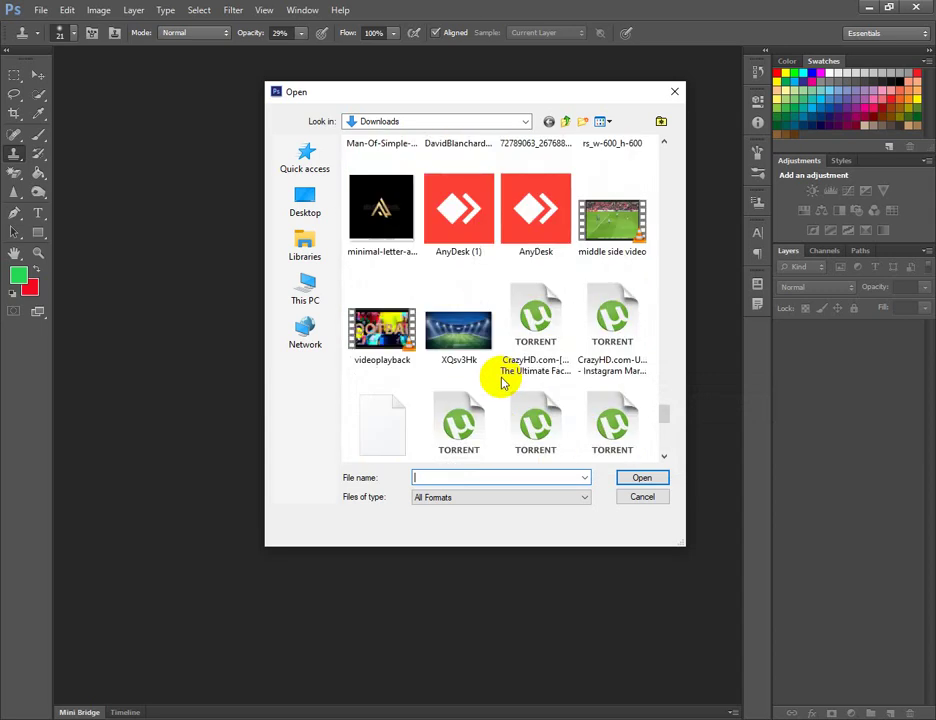
pyautogui.scroll(3, 502, 383)
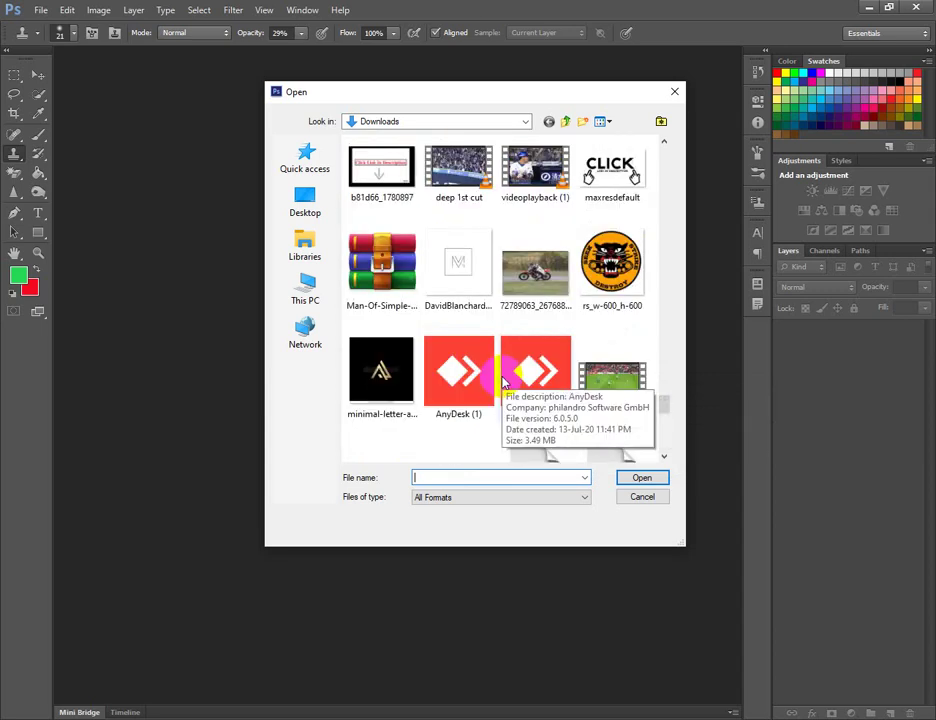
pyautogui.click(535, 268)
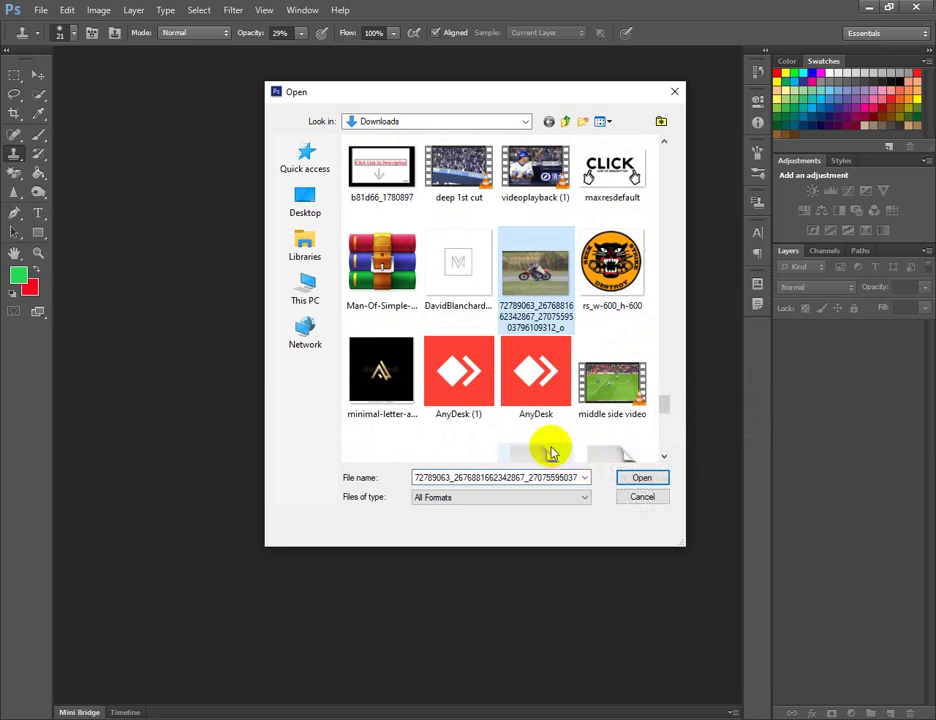
pyautogui.click(642, 478)
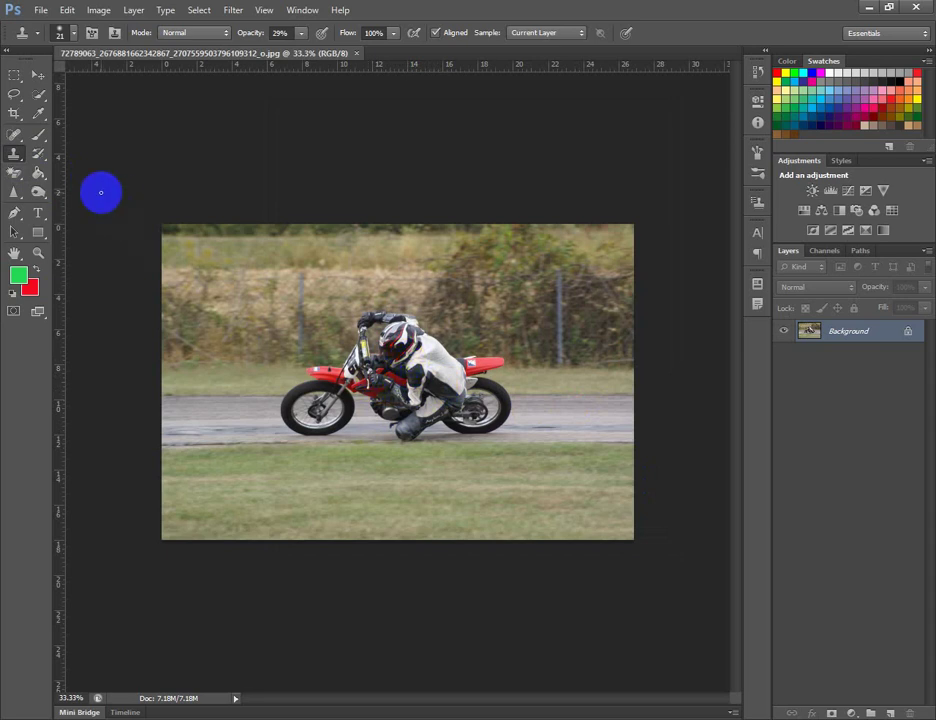
# Set the Clone Stamp brush to a size of 110 px and a hardness of 100%
pyautogui.click(76, 35)
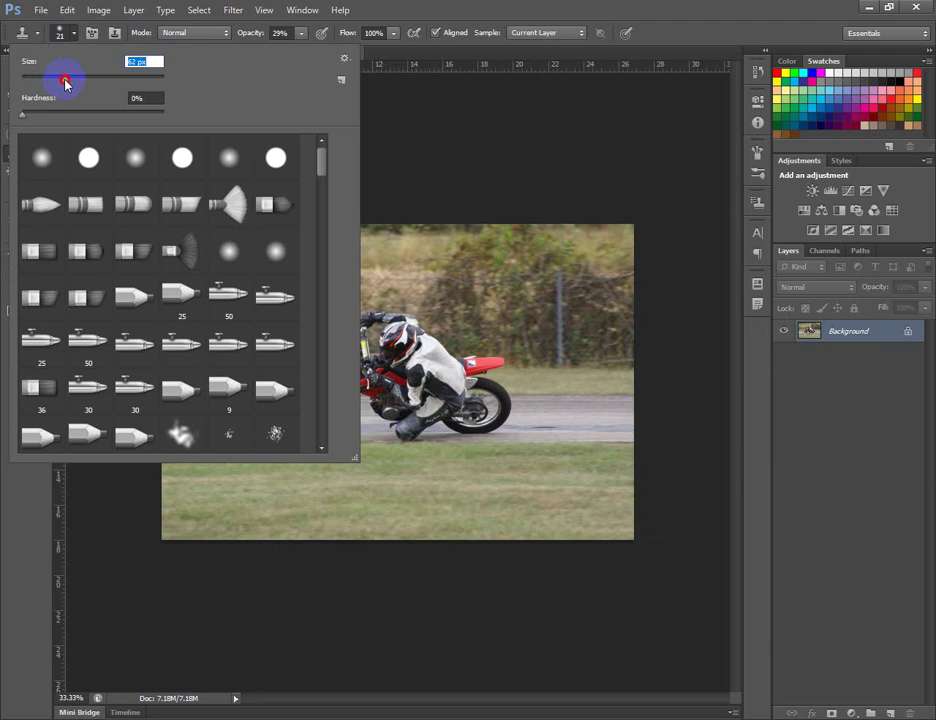
pyautogui.moveTo(24, 118); pyautogui.dragTo(188, 125)
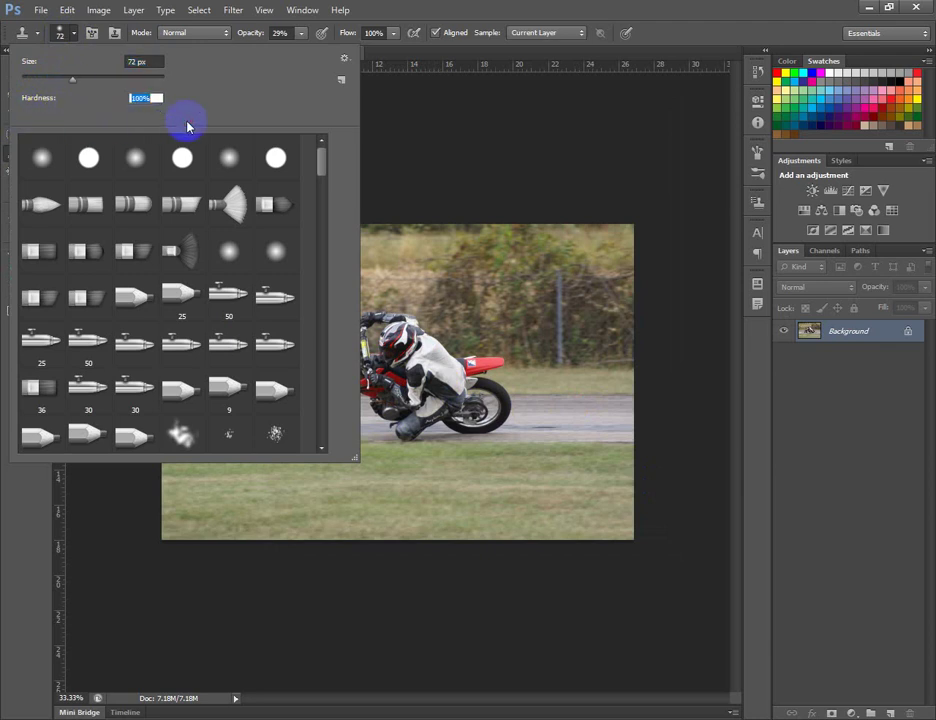
pyautogui.click(74, 36)
pyautogui.click(73, 36)
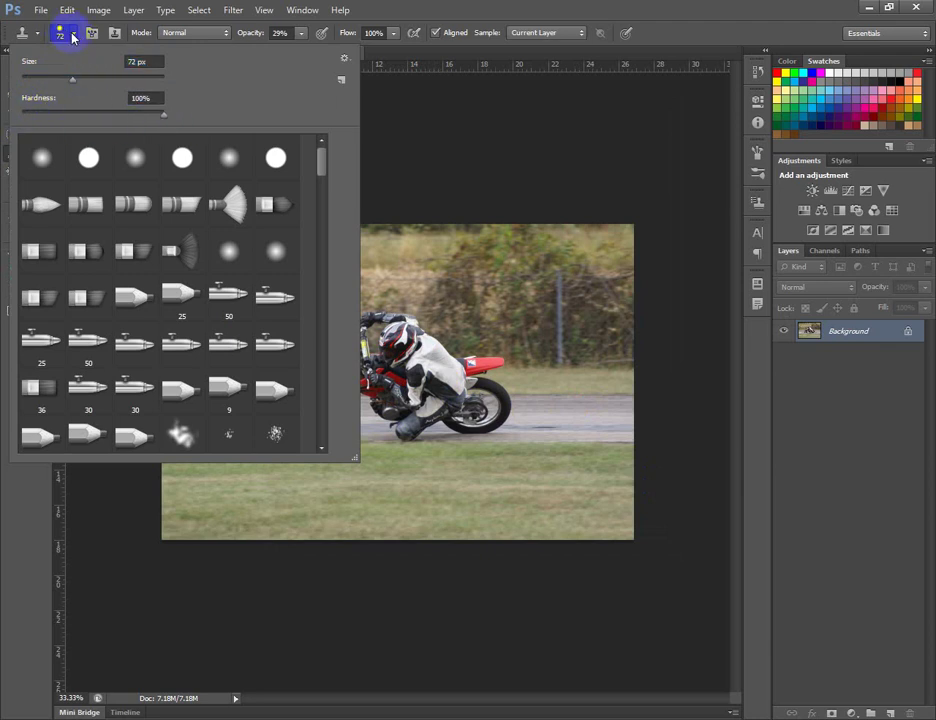
pyautogui.click(72, 36)
pyautogui.click(73, 36)
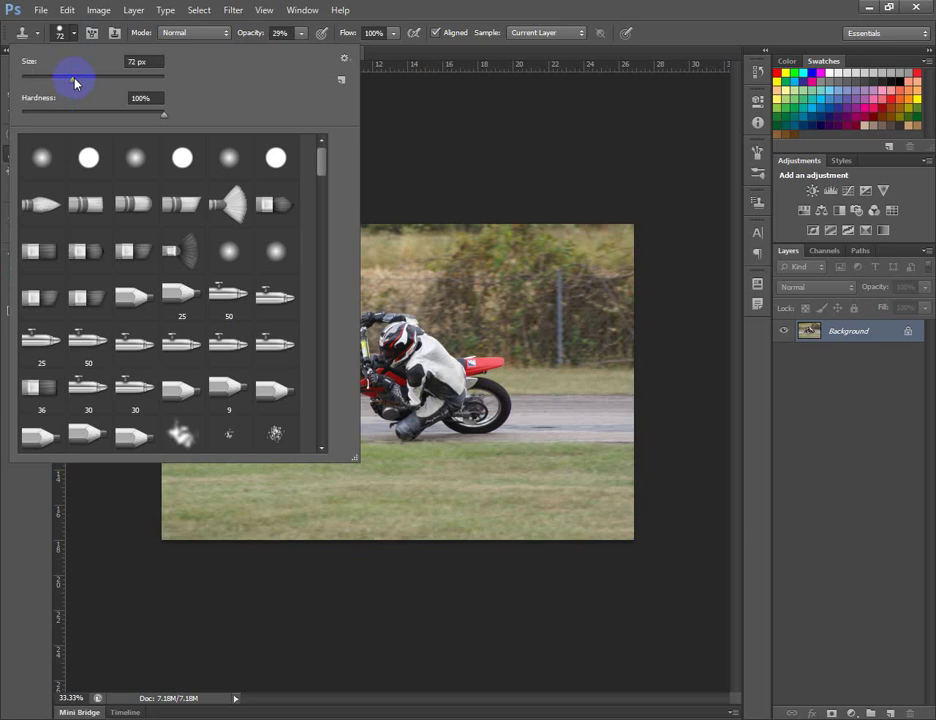
pyautogui.click(68, 37)
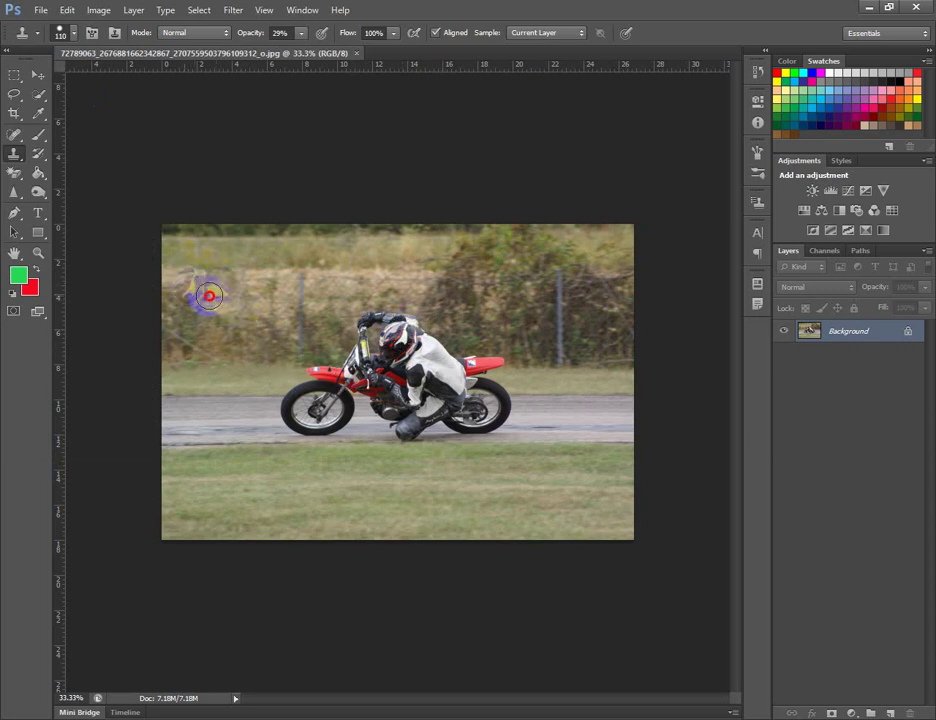
# Clone the rider and motorcycle over the left fence area, then add a new layer and clone over that copy
pyautogui.moveTo(209, 295)
pyautogui.mouseDown()
pyautogui.moveTo(266, 312)
pyautogui.moveTo(226, 344)
pyautogui.moveTo(258, 356)
pyautogui.moveTo(237, 364)
pyautogui.moveTo(248, 369)
pyautogui.moveTo(216, 338)
pyautogui.moveTo(212, 351)
pyautogui.moveTo(230, 328)
pyautogui.moveTo(191, 334)
pyautogui.moveTo(230, 330)
pyautogui.moveTo(209, 302)
pyautogui.moveTo(186, 309)
pyautogui.moveTo(236, 302)
pyautogui.moveTo(221, 283)
pyautogui.moveTo(182, 303)
pyautogui.moveTo(259, 313)
pyautogui.moveTo(245, 313)
pyautogui.moveTo(267, 343)
pyautogui.moveTo(253, 361)
pyautogui.moveTo(271, 373)
pyautogui.moveTo(304, 361)
pyautogui.moveTo(264, 359)
pyautogui.moveTo(281, 332)
pyautogui.moveTo(258, 334)
pyautogui.moveTo(258, 348)
pyautogui.moveTo(172, 308)
pyautogui.moveTo(174, 340)
pyautogui.moveTo(185, 325)
pyautogui.moveTo(167, 330)
pyautogui.moveTo(218, 313)
pyautogui.mouseUp()
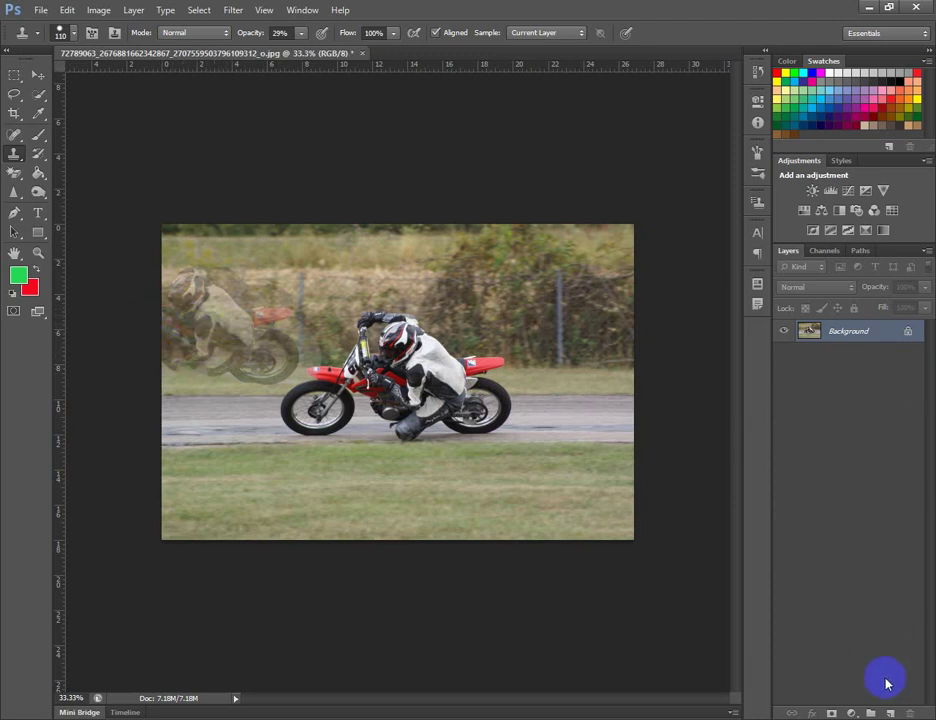
pyautogui.click(889, 712)
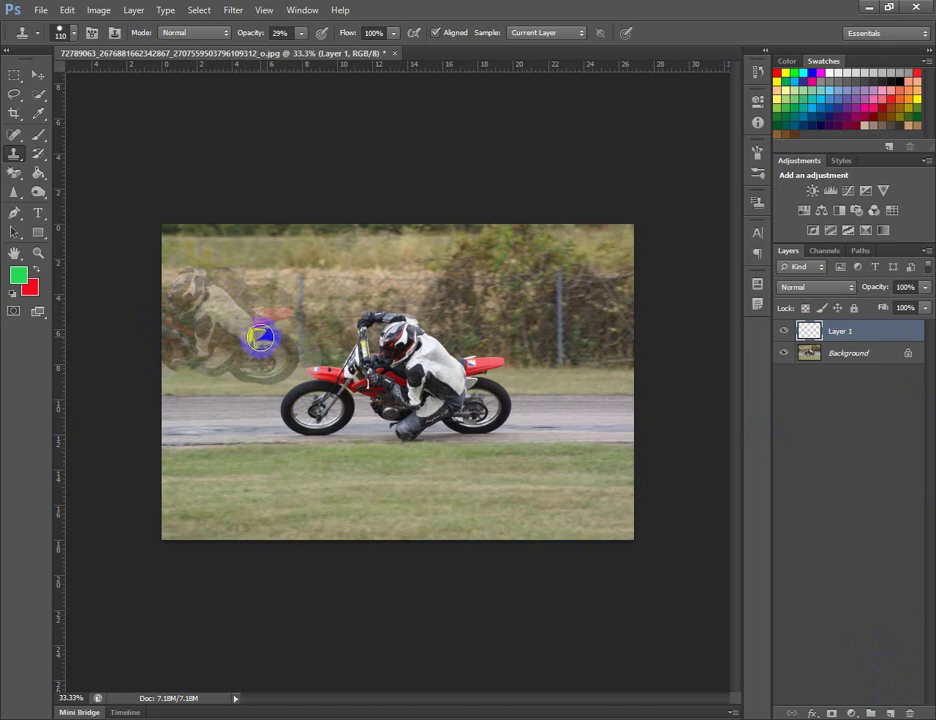
pyautogui.moveTo(265, 353)
pyautogui.mouseDown()
pyautogui.moveTo(226, 347)
pyautogui.moveTo(263, 375)
pyautogui.moveTo(258, 351)
pyautogui.moveTo(278, 351)
pyautogui.moveTo(251, 360)
pyautogui.moveTo(266, 369)
pyautogui.moveTo(238, 339)
pyautogui.moveTo(213, 339)
pyautogui.moveTo(189, 320)
pyautogui.mouseUp()
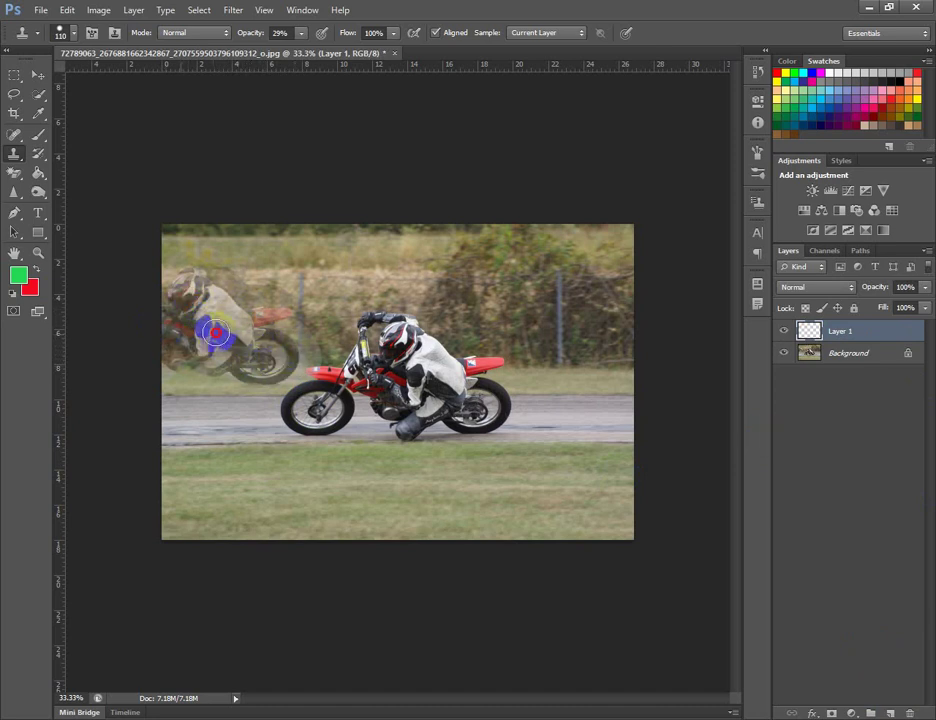
# Select the first hard round brush preset with 100% hardness for the Clone Stamp Tool, keeping the size at 110 px
pyautogui.click(73, 33)
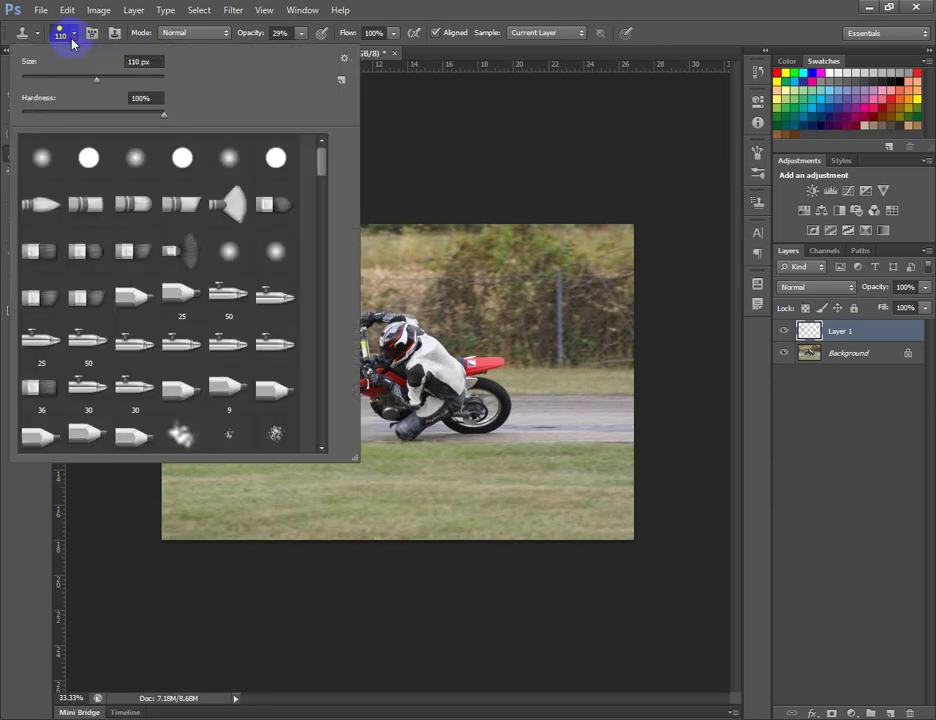
pyautogui.click(89, 162)
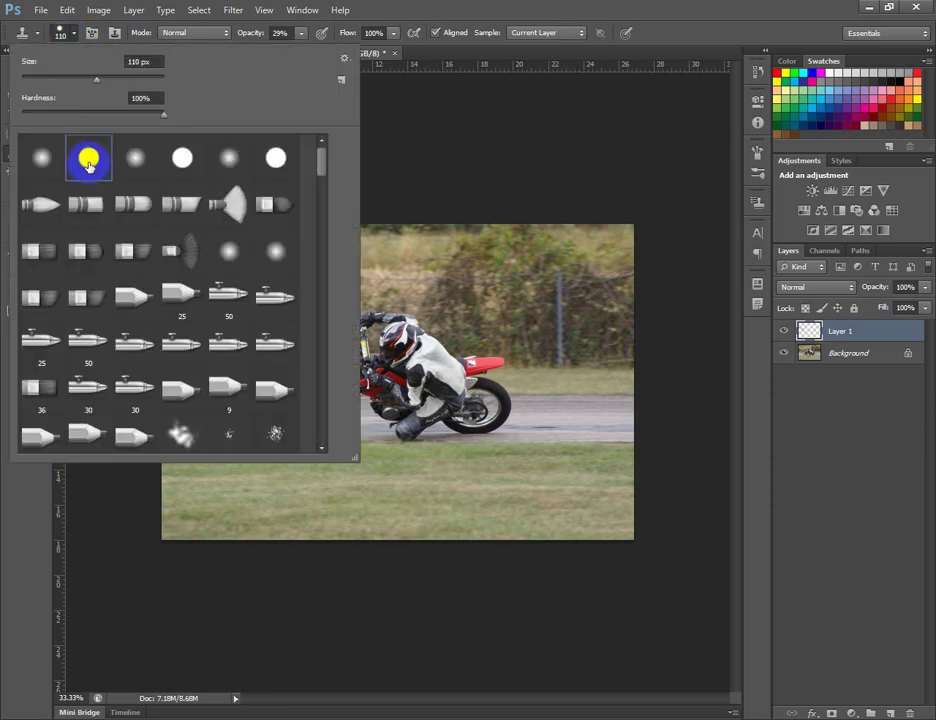
pyautogui.click(95, 163)
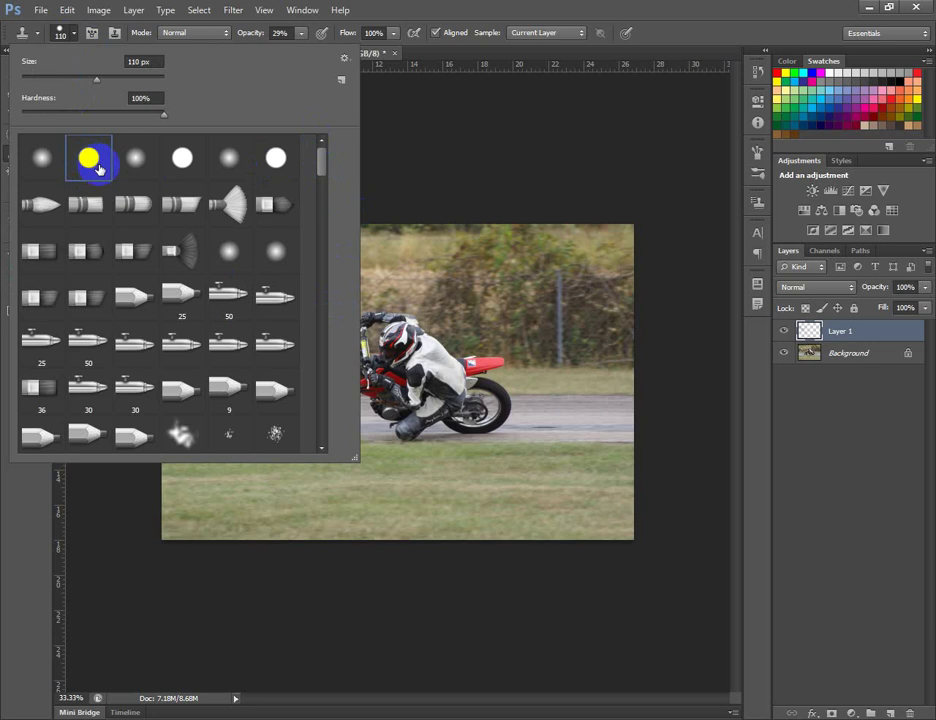
pyautogui.click(183, 157)
pyautogui.click(89, 158)
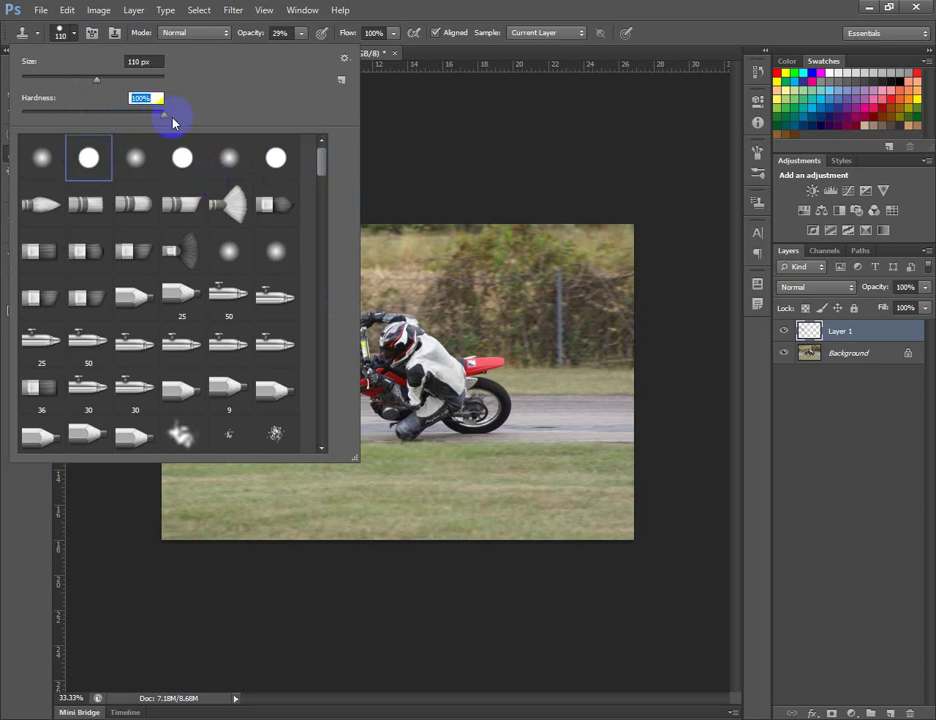
pyautogui.click(63, 33)
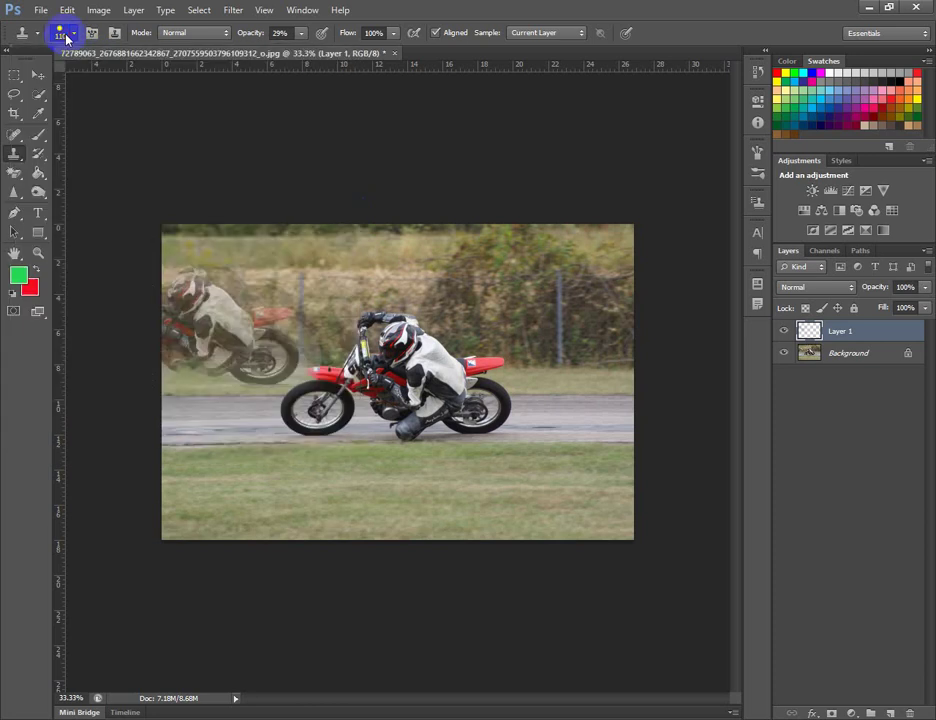
pyautogui.click(63, 33)
pyautogui.click(63, 33)
# Paint several more Clone Stamp strokes on Layer 1 to strengthen the cloned rider and cover the nearby scenery
pyautogui.moveTo(324, 334)
pyautogui.mouseDown()
pyautogui.moveTo(272, 339)
pyautogui.moveTo(232, 316)
pyautogui.moveTo(242, 341)
pyautogui.moveTo(236, 307)
pyautogui.moveTo(236, 328)
pyautogui.moveTo(205, 328)
pyautogui.moveTo(199, 303)
pyautogui.moveTo(191, 331)
pyautogui.moveTo(185, 307)
pyautogui.moveTo(214, 323)
pyautogui.moveTo(202, 332)
pyautogui.moveTo(179, 299)
pyautogui.moveTo(192, 289)
pyautogui.moveTo(199, 319)
pyautogui.moveTo(218, 335)
pyautogui.moveTo(170, 301)
pyautogui.moveTo(182, 289)
pyautogui.moveTo(198, 296)
pyautogui.moveTo(197, 307)
pyautogui.moveTo(174, 324)
pyautogui.moveTo(207, 317)
pyautogui.moveTo(174, 286)
pyautogui.moveTo(232, 320)
pyautogui.moveTo(250, 368)
pyautogui.moveTo(265, 357)
pyautogui.moveTo(229, 361)
pyautogui.moveTo(235, 340)
pyautogui.moveTo(176, 352)
pyautogui.moveTo(230, 388)
pyautogui.moveTo(186, 363)
pyautogui.moveTo(208, 403)
pyautogui.moveTo(179, 381)
pyautogui.moveTo(214, 348)
pyautogui.moveTo(249, 359)
pyautogui.moveTo(244, 382)
pyautogui.moveTo(264, 368)
pyautogui.moveTo(240, 362)
pyautogui.moveTo(273, 335)
pyautogui.moveTo(225, 331)
pyautogui.moveTo(262, 335)
pyautogui.mouseUp()
pyautogui.moveTo(410, 372)
pyautogui.mouseDown()
pyautogui.moveTo(435, 358)
pyautogui.moveTo(443, 337)
pyautogui.mouseUp()
pyautogui.moveTo(571, 383)
pyautogui.mouseDown()
pyautogui.moveTo(603, 397)
pyautogui.moveTo(460, 379)
pyautogui.moveTo(587, 372)
pyautogui.mouseUp()
pyautogui.moveTo(530, 398)
pyautogui.mouseDown()
pyautogui.moveTo(572, 346)
pyautogui.moveTo(559, 248)
pyautogui.moveTo(577, 357)
pyautogui.moveTo(551, 271)
pyautogui.moveTo(549, 354)
pyautogui.moveTo(540, 280)
pyautogui.moveTo(558, 316)
pyautogui.moveTo(534, 327)
pyautogui.moveTo(563, 271)
pyautogui.moveTo(540, 306)
pyautogui.moveTo(562, 273)
pyautogui.moveTo(550, 301)
pyautogui.moveTo(591, 305)
pyautogui.mouseUp()
pyautogui.click(446, 426)
pyautogui.moveTo(446, 426)
pyautogui.mouseDown()
pyautogui.moveTo(387, 394)
pyautogui.moveTo(409, 379)
pyautogui.mouseUp()
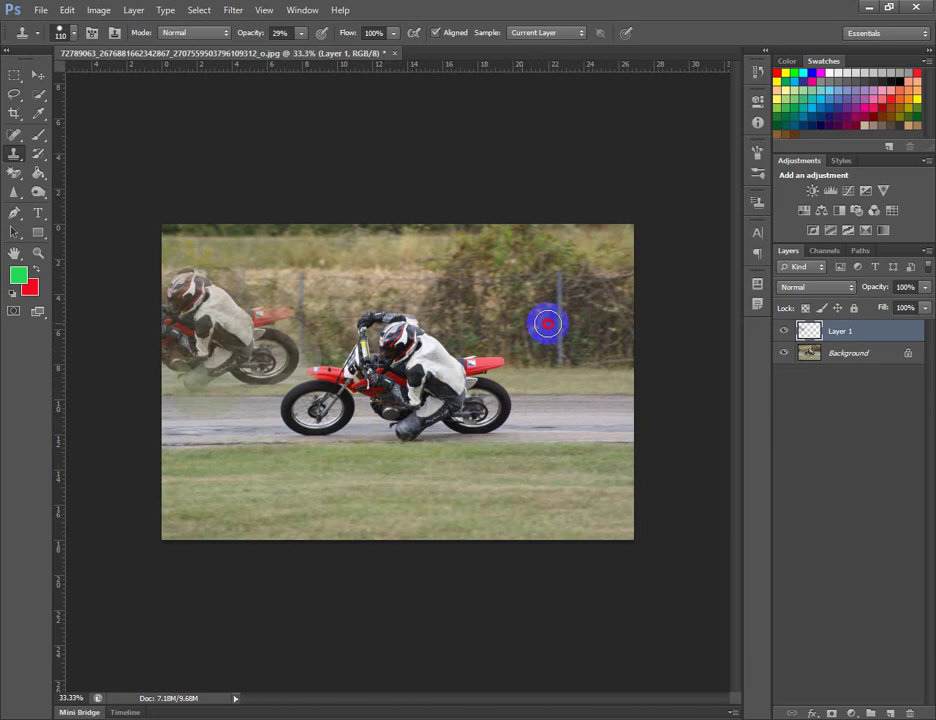
# Delete the cloned Layer 1 and duplicate the Background layer, keeping the Clone Stamp Tool selected
pyautogui.click(836, 353)
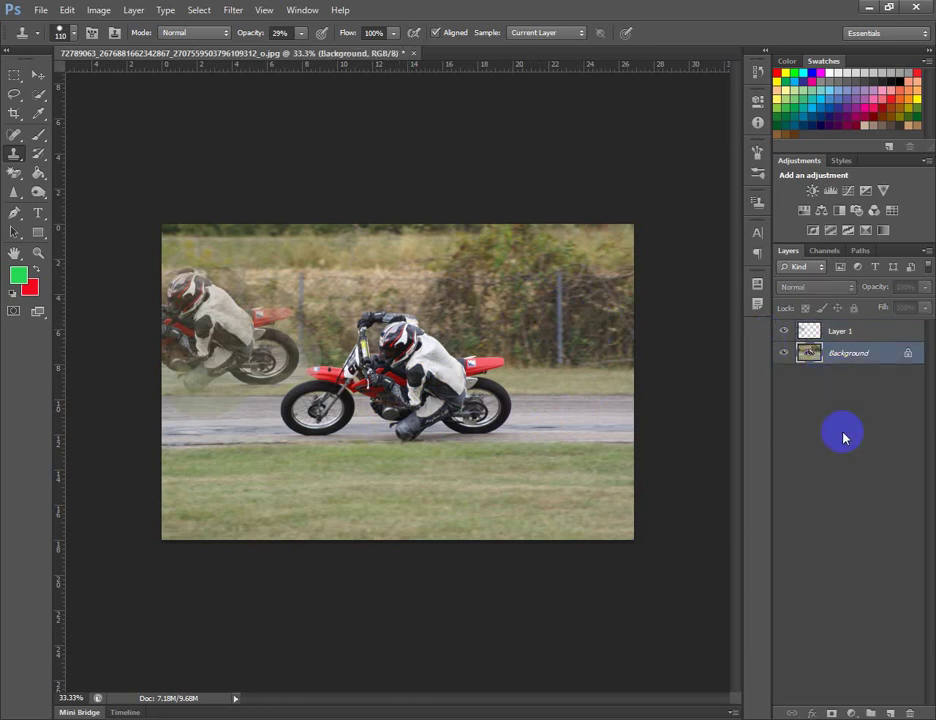
pyautogui.click(786, 332)
pyautogui.click(834, 338)
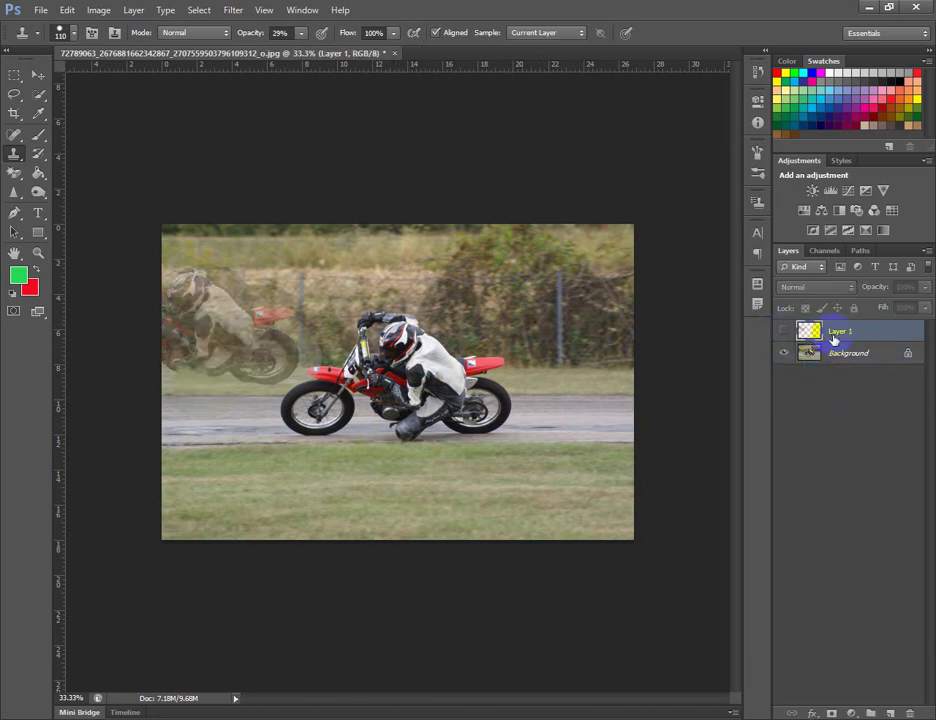
pyautogui.press('Delete')
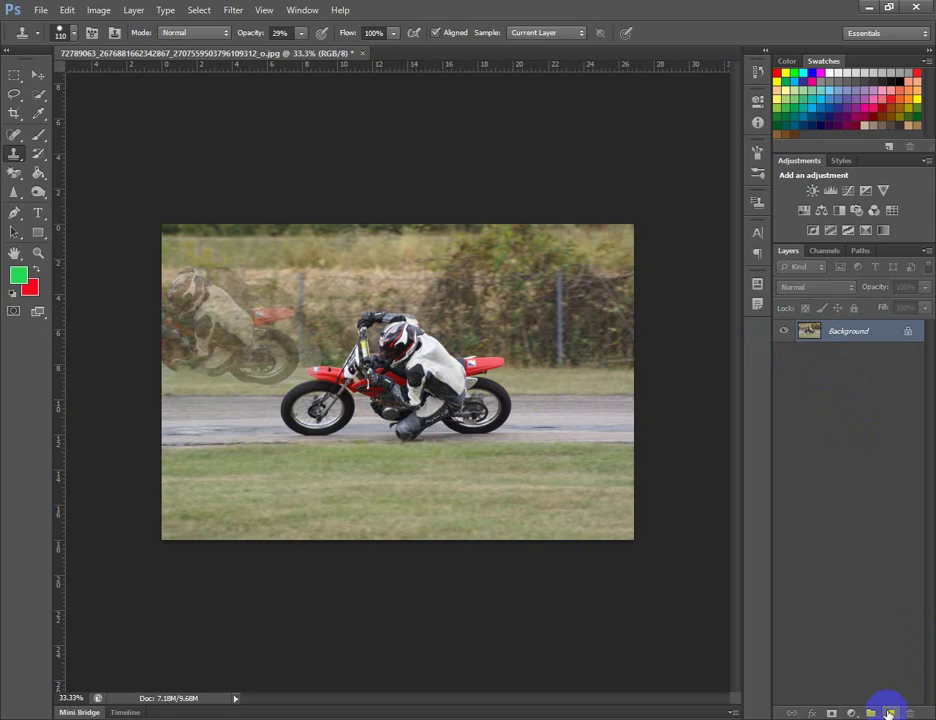
pyautogui.hotkey('ctrl', 'j')
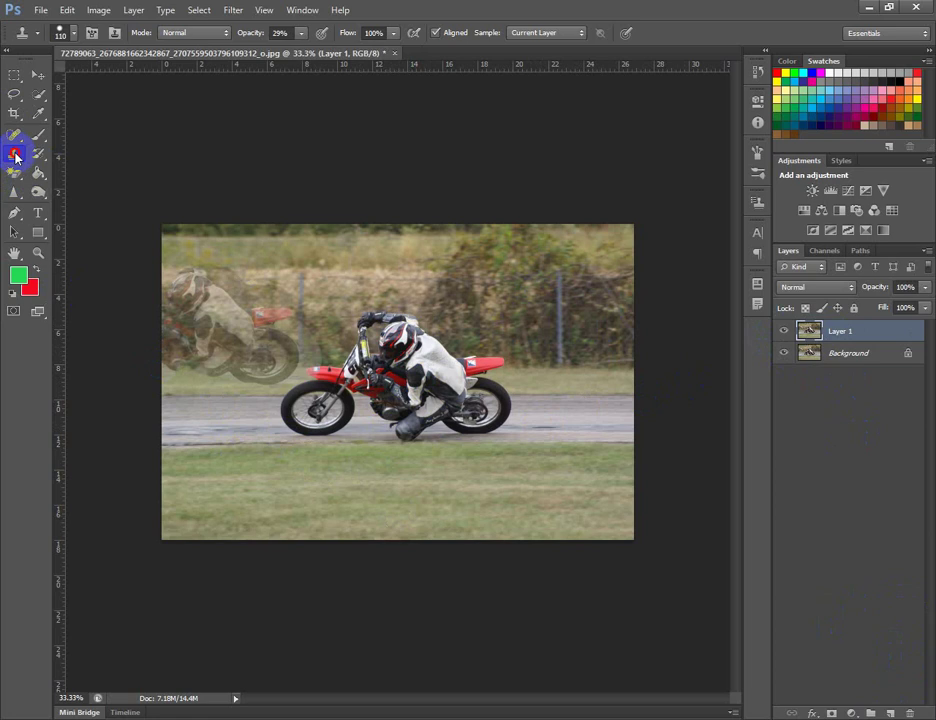
pyautogui.moveTo(15, 155); pyautogui.dragTo(69, 155)
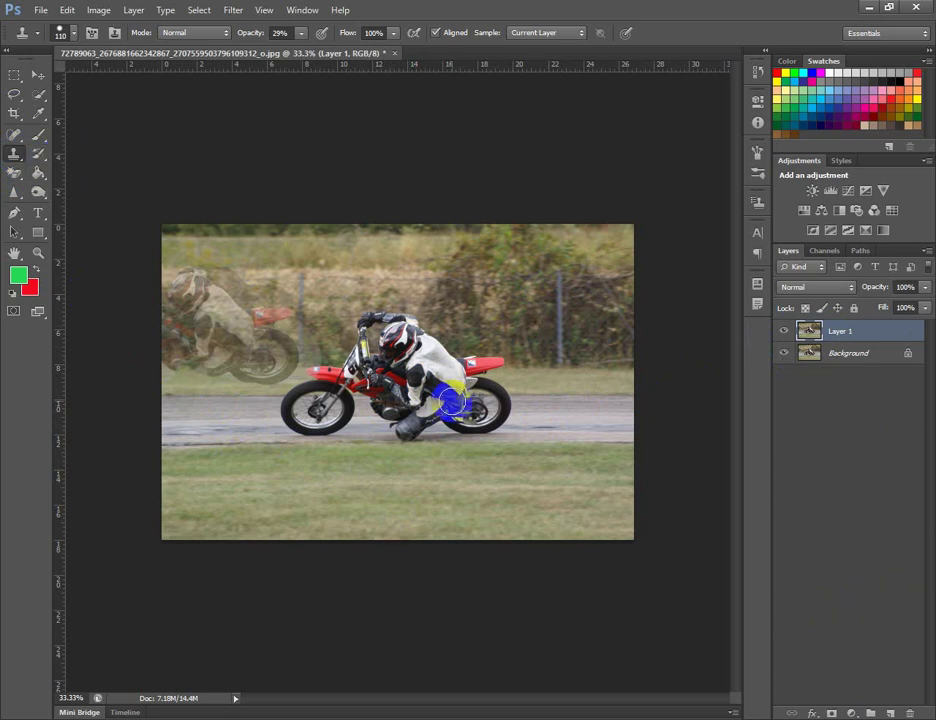
# Close the motorcycle racer photo without saving the changes
pyautogui.click(395, 53)
pyautogui.click(483, 287)
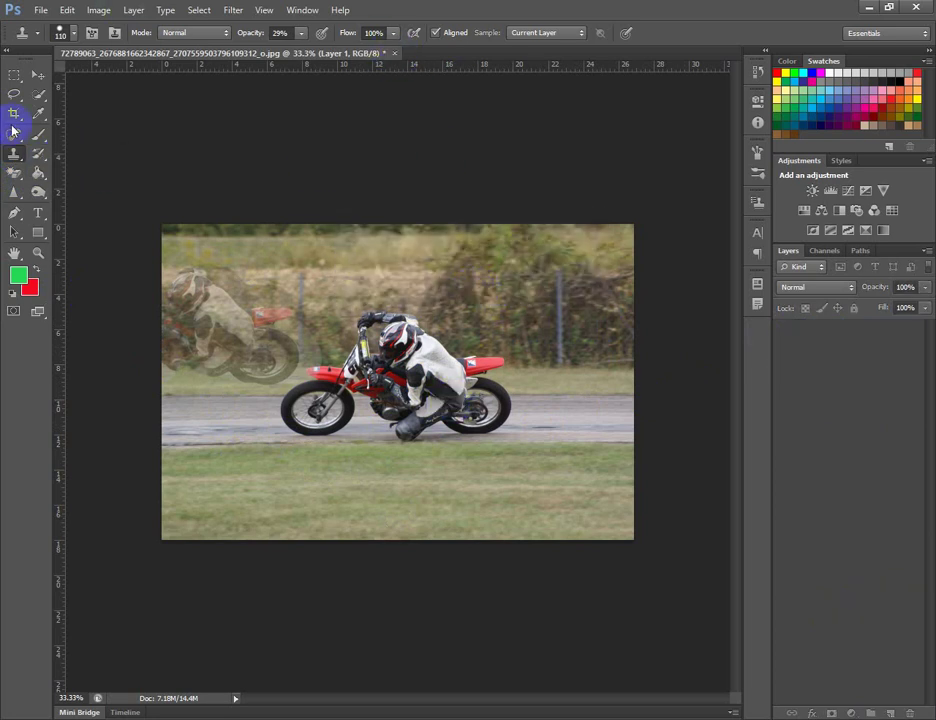
# Open the yellow-field landscape photo f8bc126e49161658ccce05.jpg from the Downloads folder
pyautogui.click(40, 10)
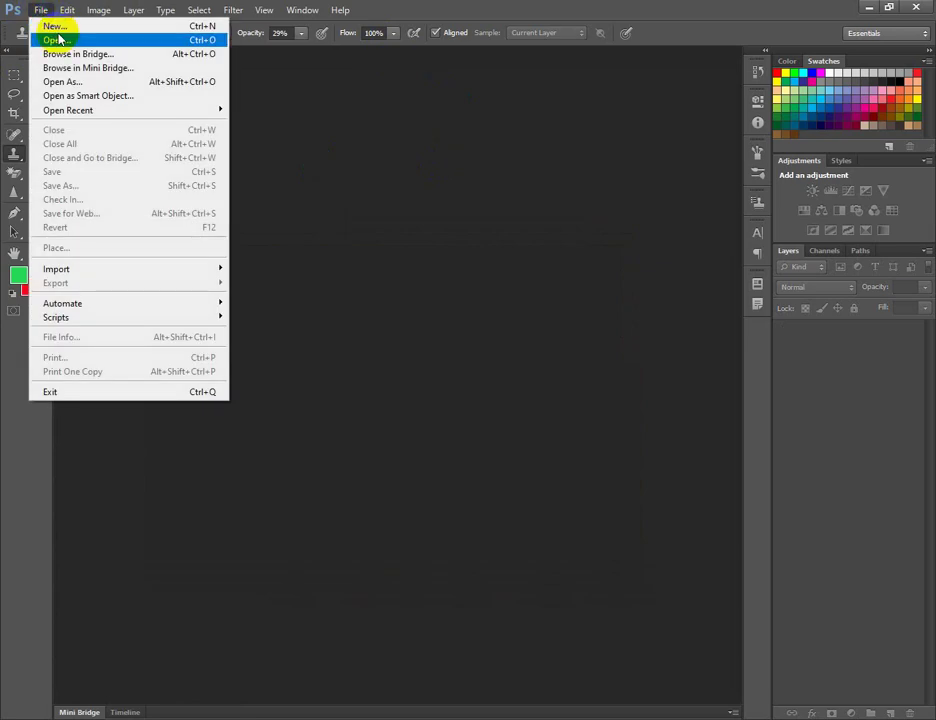
pyautogui.click(62, 41)
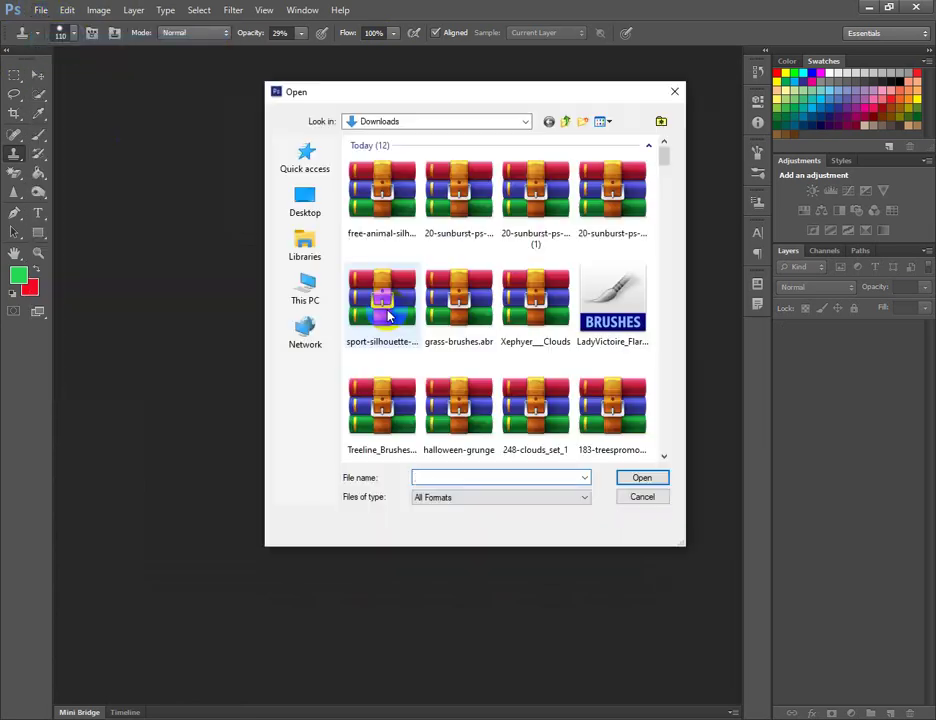
pyautogui.scroll(-3, 550, 410)
pyautogui.scroll(-2, 563, 427)
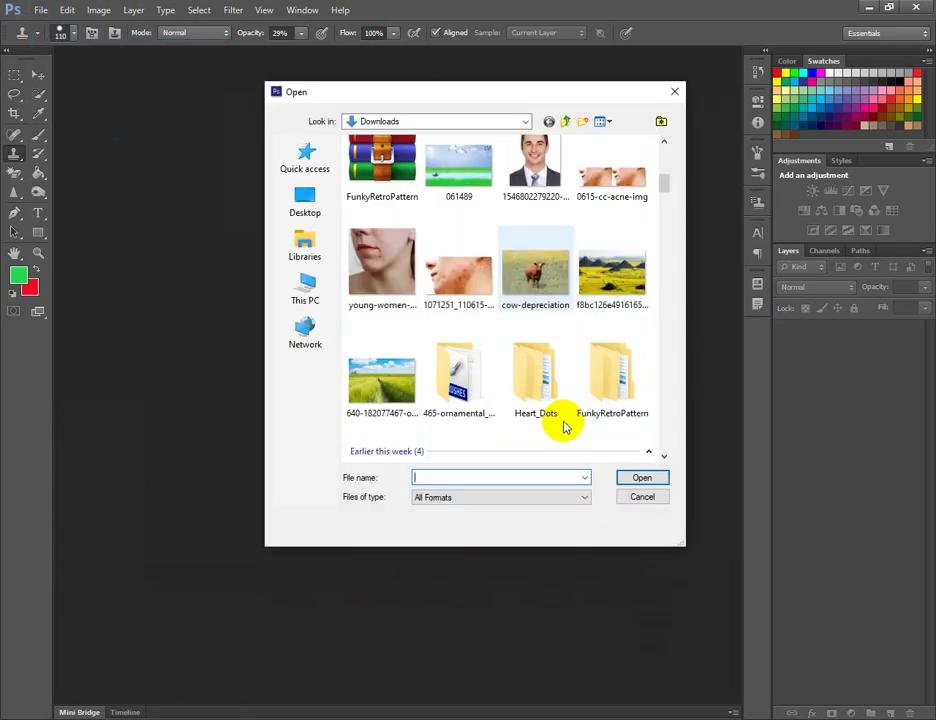
pyautogui.scroll(-2, 563, 425)
pyautogui.scroll(5, 560, 418)
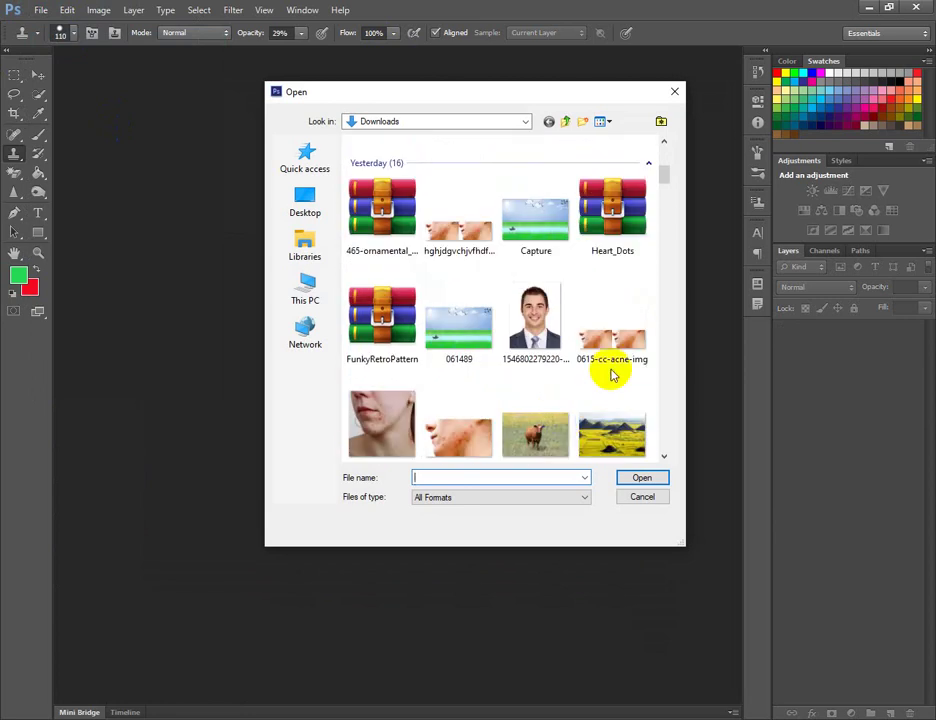
pyautogui.click(612, 430)
pyautogui.click(648, 479)
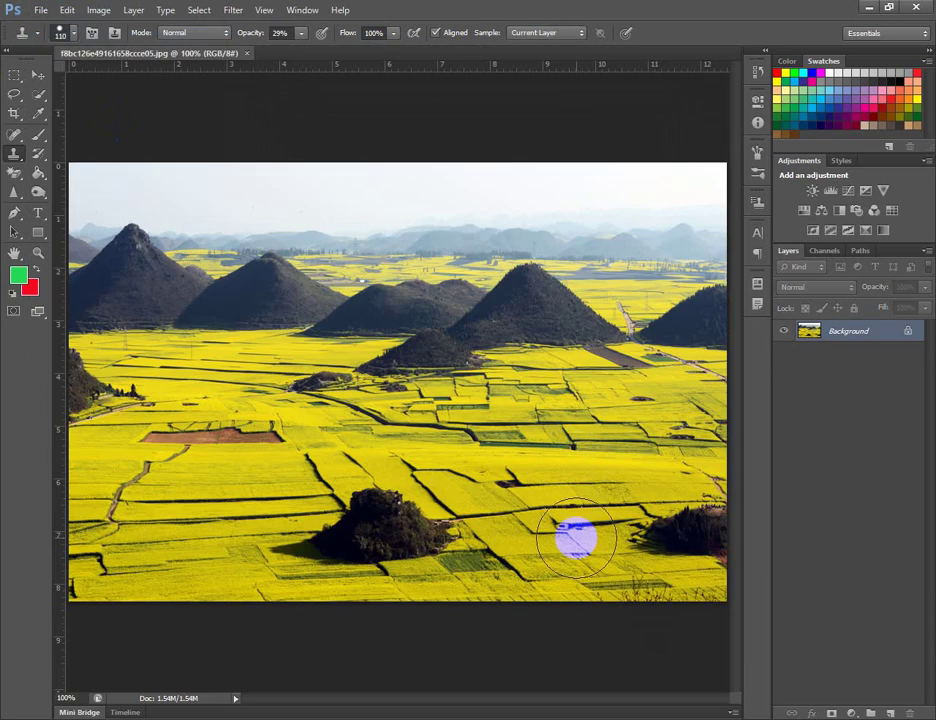
# Duplicate the Background layer and activate the Clone Stamp Tool for use on the dark foreground hill
pyautogui.hotkey('ctrl', 'j')
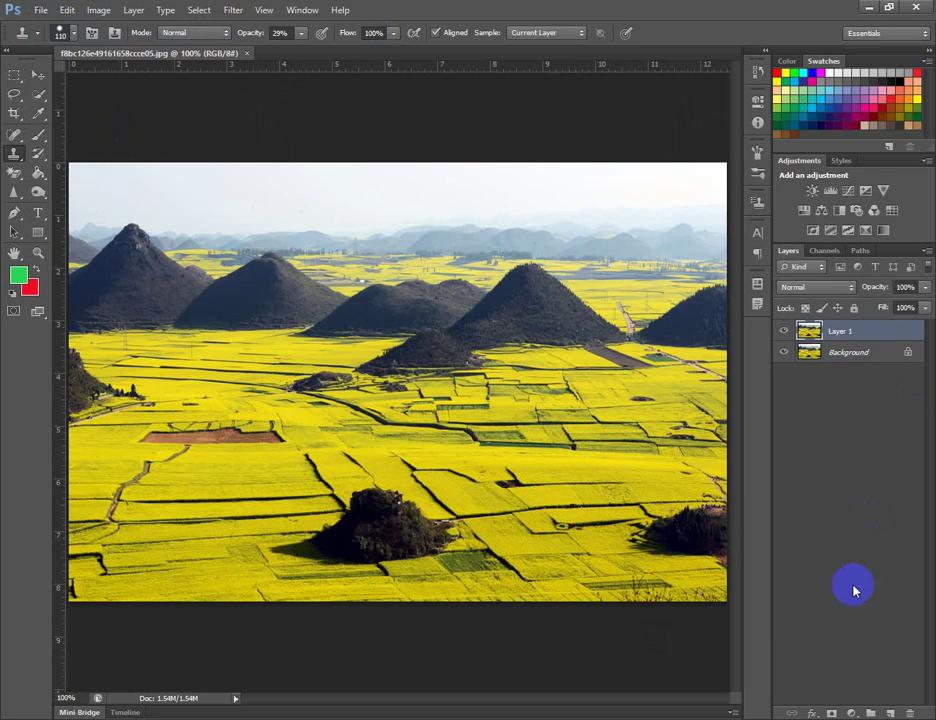
pyautogui.scroll(5, 420, 541)
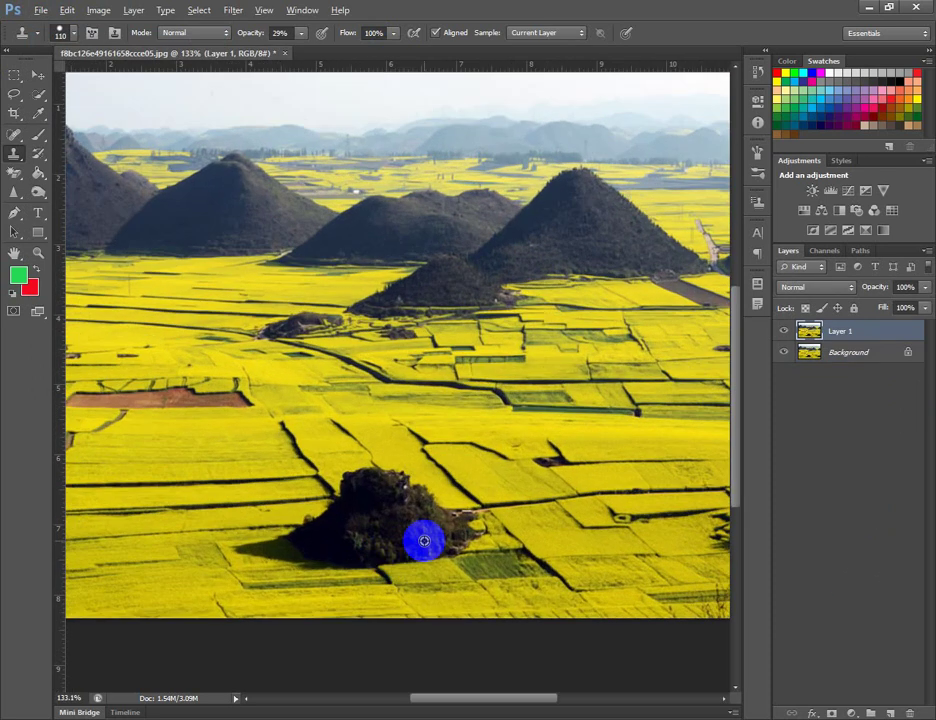
pyautogui.scroll(-4, 420, 541)
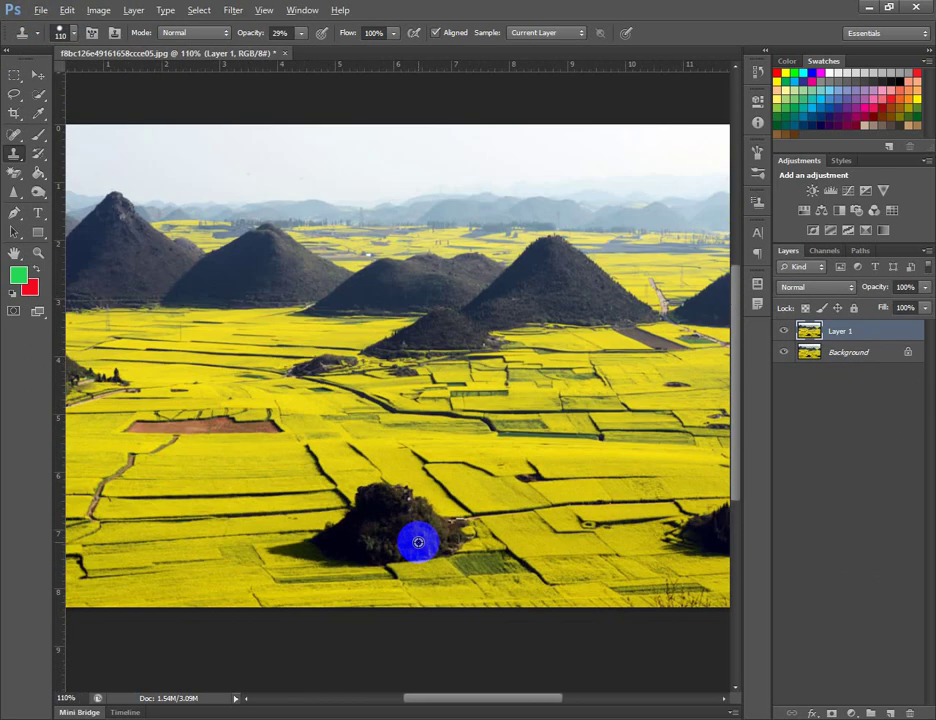
pyautogui.click(15, 157)
pyautogui.click(68, 152)
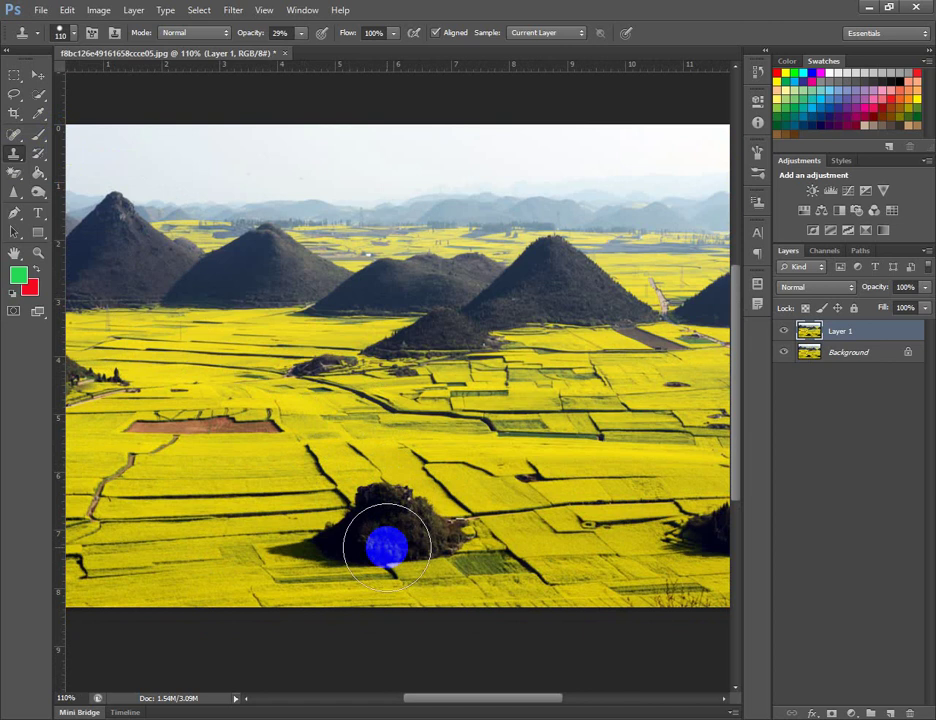
pyautogui.click(386, 547)
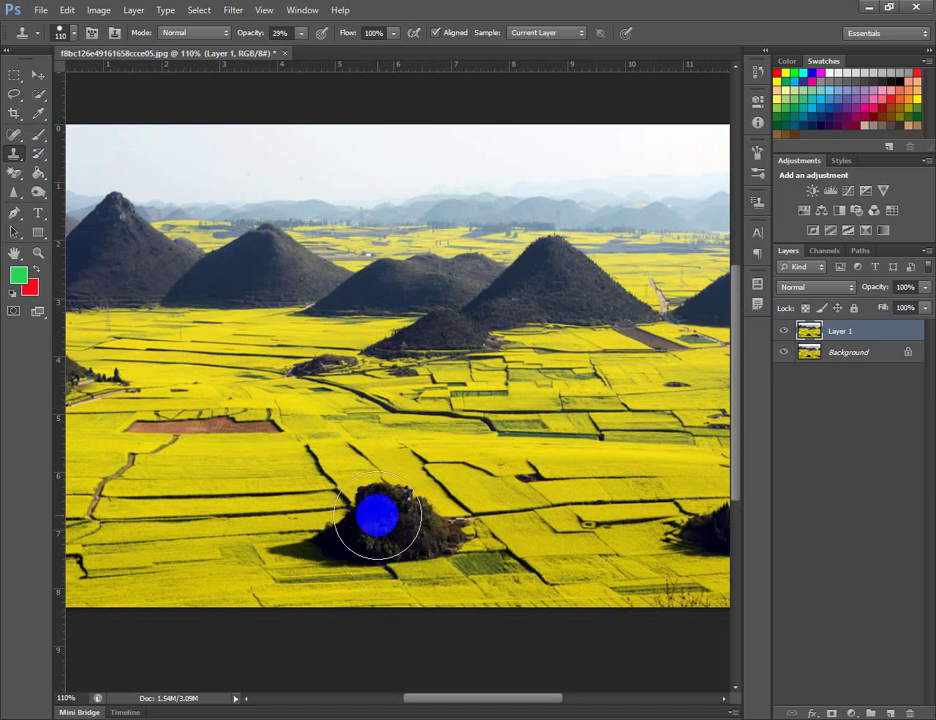
# Raise the Clone Stamp Tool's opacity to 100%
pyautogui.click(301, 34)
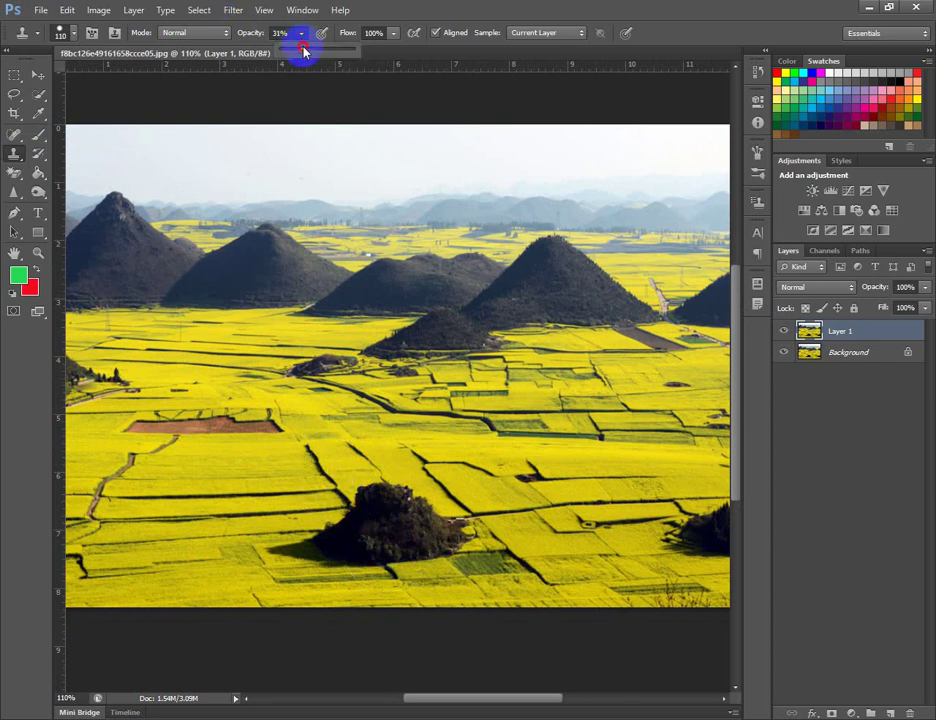
pyautogui.moveTo(303, 50); pyautogui.dragTo(365, 57)
pyautogui.click(286, 33)
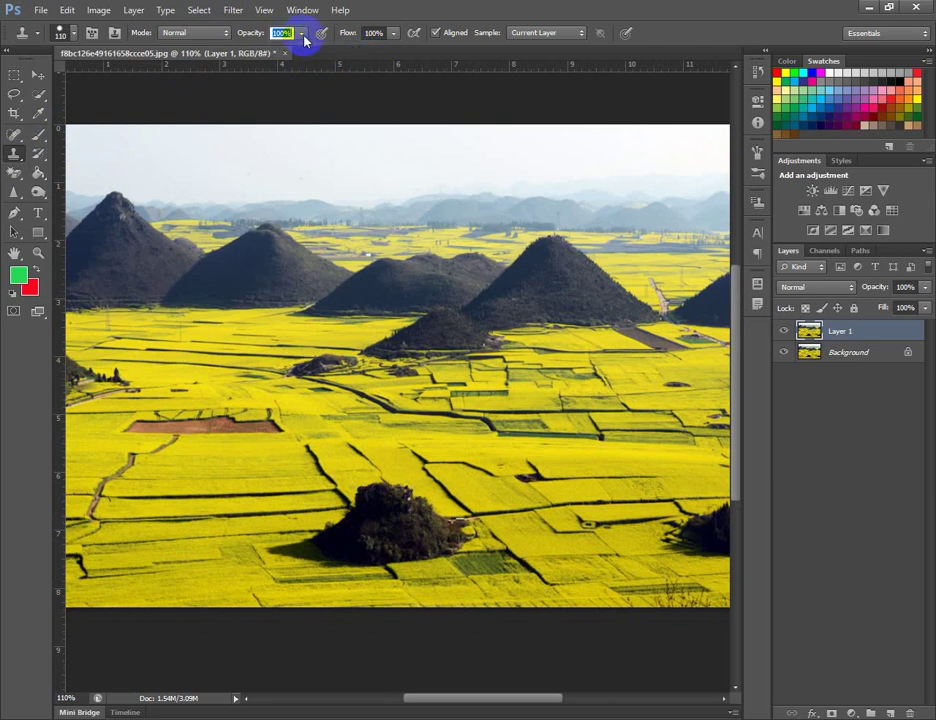
pyautogui.click(435, 477)
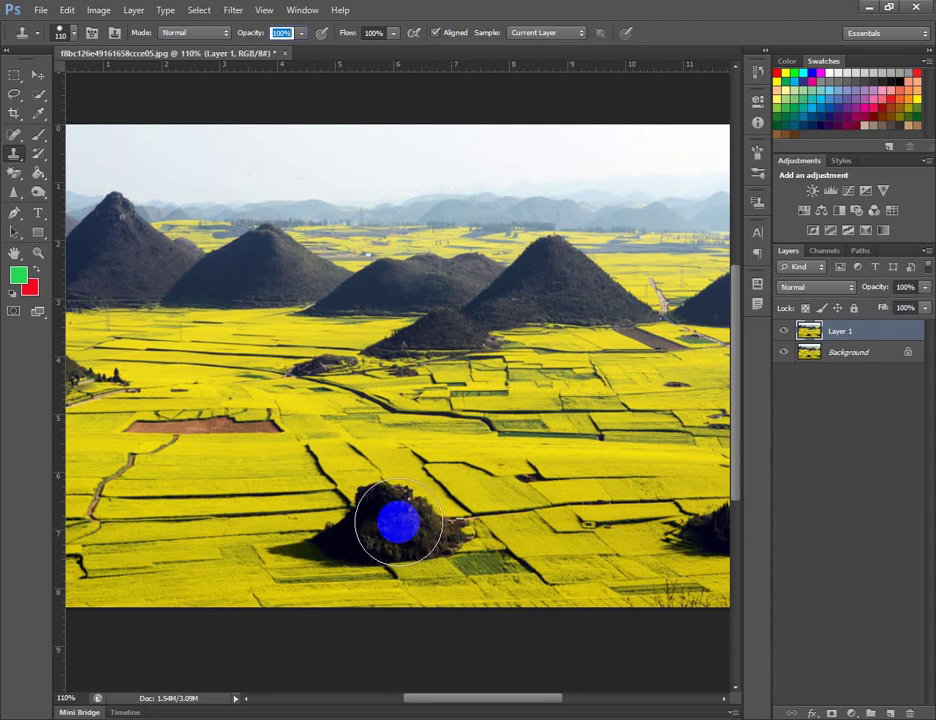
# Reduce the Clone Stamp brush size to 35 px, keeping the hardness at 100%
pyautogui.click(64, 31)
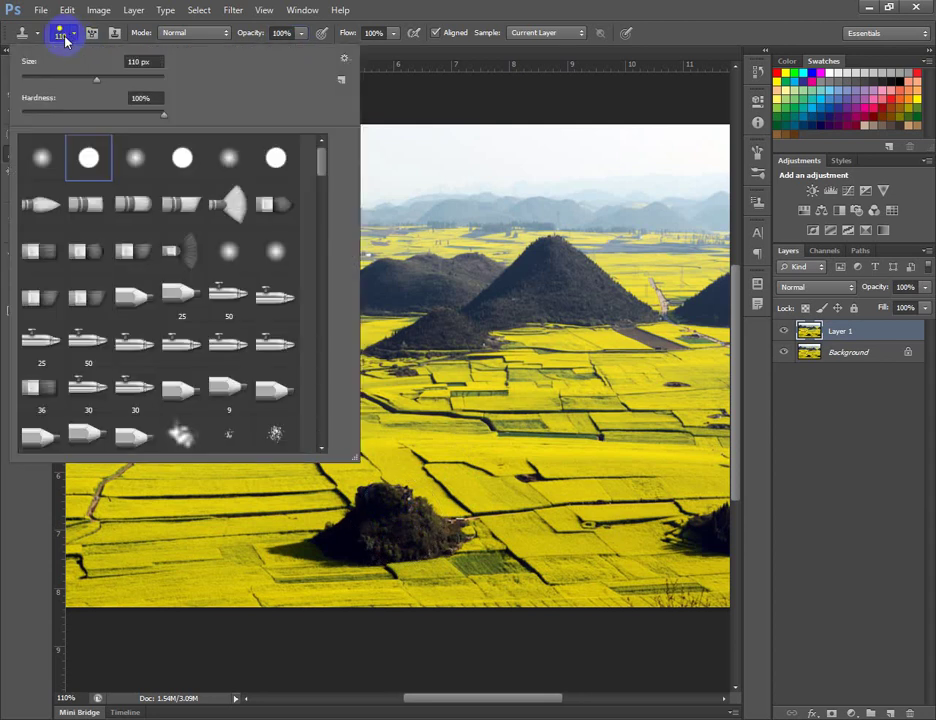
pyautogui.moveTo(95, 87); pyautogui.dragTo(67, 80)
pyautogui.click(62, 33)
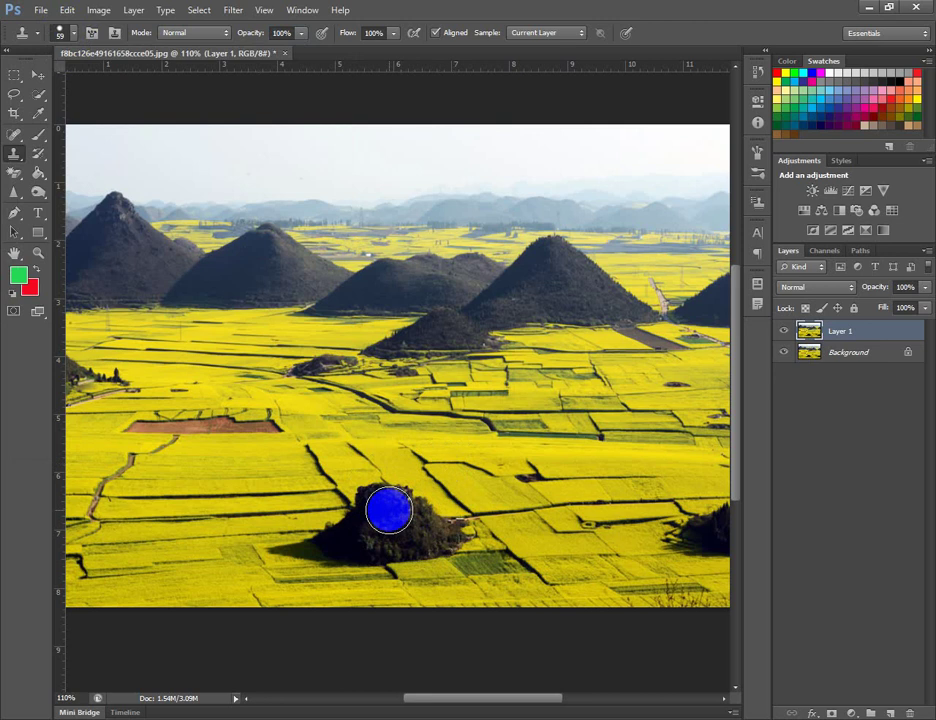
pyautogui.click(64, 31)
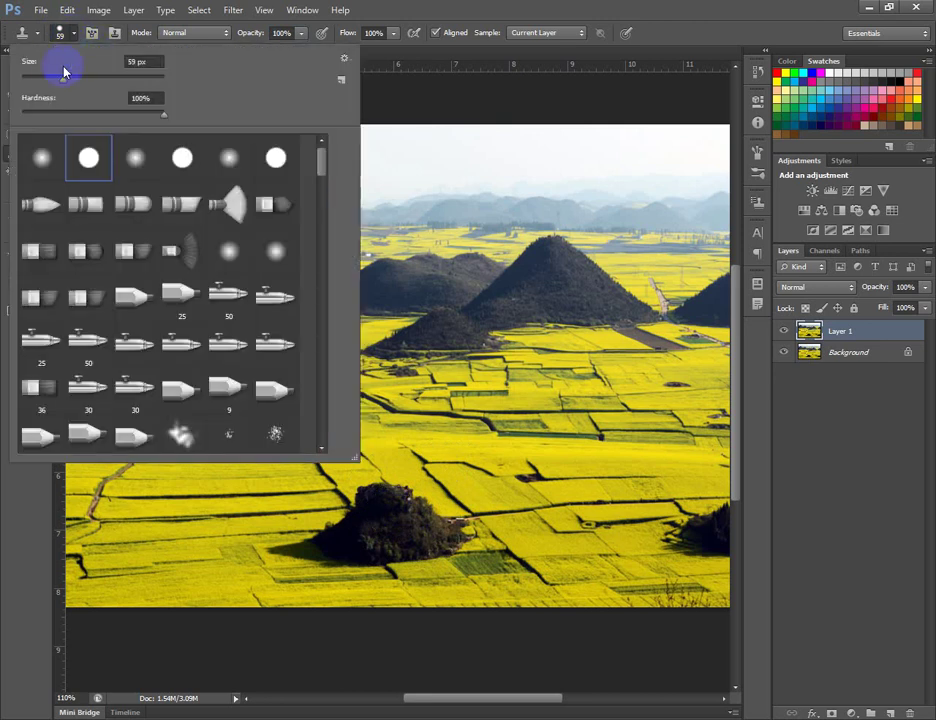
pyautogui.moveTo(58, 82); pyautogui.dragTo(46, 79)
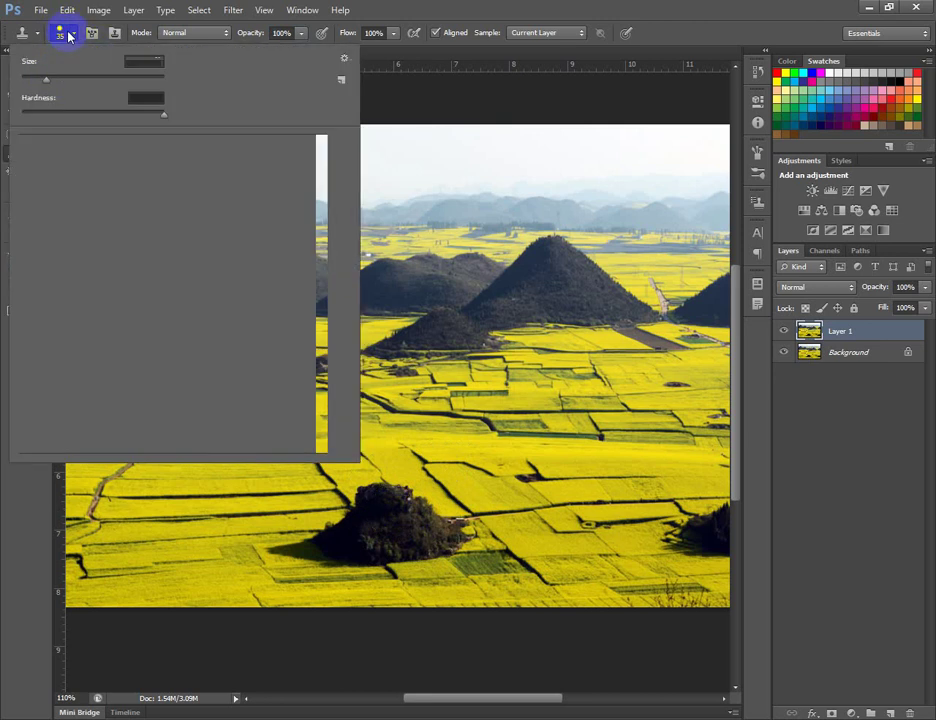
pyautogui.click(62, 31)
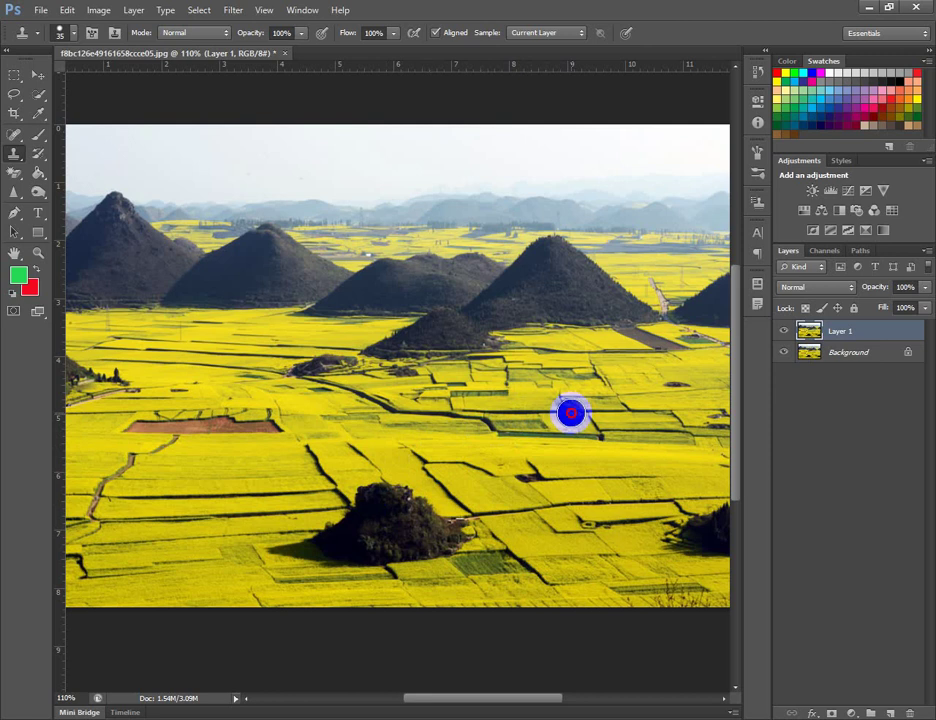
# Paint a full clone of the dark foreground hill onto the yellow field to its upper right on Layer 1
pyautogui.click(562, 402)
pyautogui.moveTo(562, 402)
pyautogui.mouseDown()
pyautogui.moveTo(599, 421)
pyautogui.moveTo(587, 432)
pyautogui.moveTo(567, 427)
pyautogui.moveTo(576, 444)
pyautogui.moveTo(540, 429)
pyautogui.moveTo(553, 418)
pyautogui.moveTo(535, 432)
pyautogui.moveTo(523, 415)
pyautogui.moveTo(570, 457)
pyautogui.moveTo(531, 447)
pyautogui.moveTo(536, 438)
pyautogui.moveTo(519, 485)
pyautogui.moveTo(569, 466)
pyautogui.moveTo(609, 470)
pyautogui.moveTo(626, 424)
pyautogui.moveTo(610, 433)
pyautogui.moveTo(606, 421)
pyautogui.moveTo(654, 455)
pyautogui.moveTo(655, 442)
pyautogui.moveTo(659, 455)
pyautogui.moveTo(639, 467)
pyautogui.moveTo(651, 469)
pyautogui.moveTo(504, 470)
pyautogui.moveTo(481, 458)
pyautogui.moveTo(541, 447)
pyautogui.moveTo(511, 439)
pyautogui.moveTo(505, 458)
pyautogui.moveTo(459, 458)
pyautogui.moveTo(499, 472)
pyautogui.moveTo(468, 466)
pyautogui.moveTo(591, 459)
pyautogui.moveTo(533, 460)
pyautogui.moveTo(577, 427)
pyautogui.moveTo(613, 434)
pyautogui.moveTo(645, 457)
pyautogui.moveTo(655, 446)
pyautogui.moveTo(592, 473)
pyautogui.mouseUp()
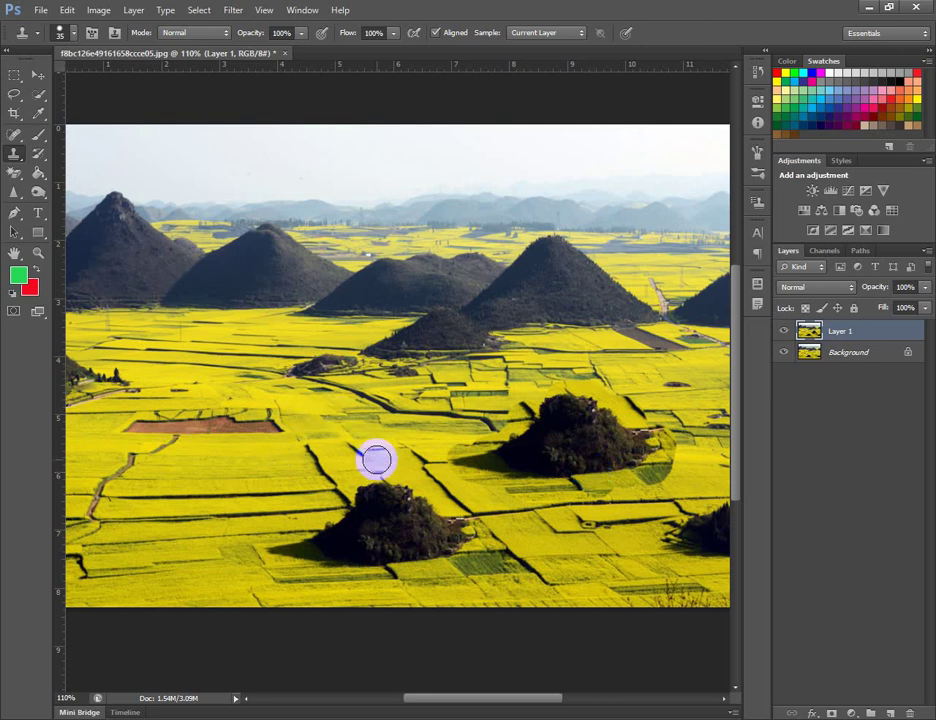
pyautogui.click(527, 458)
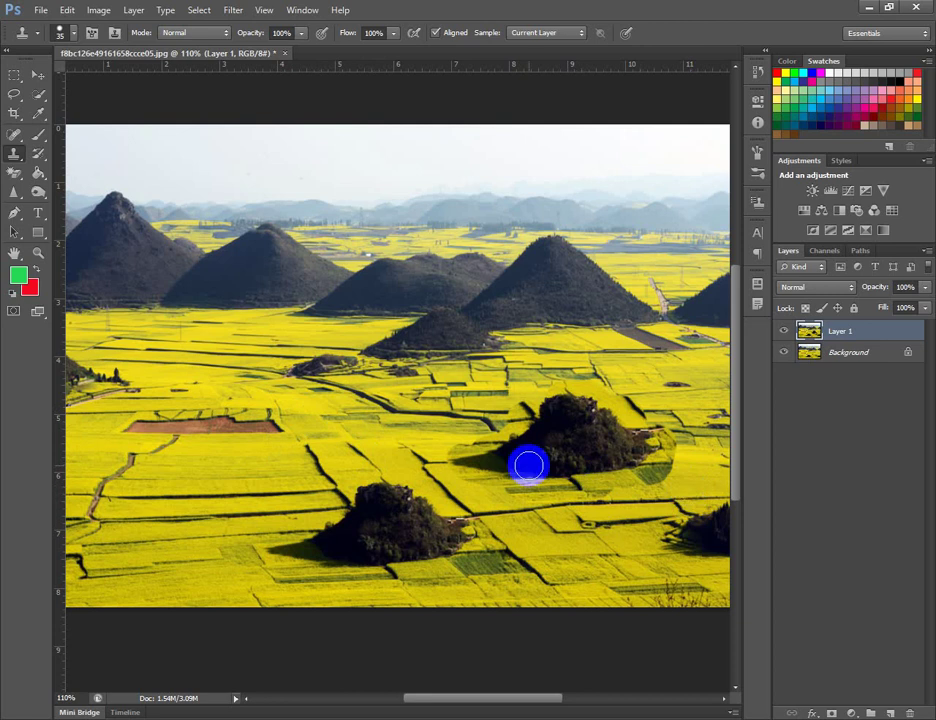
pyautogui.click(63, 36)
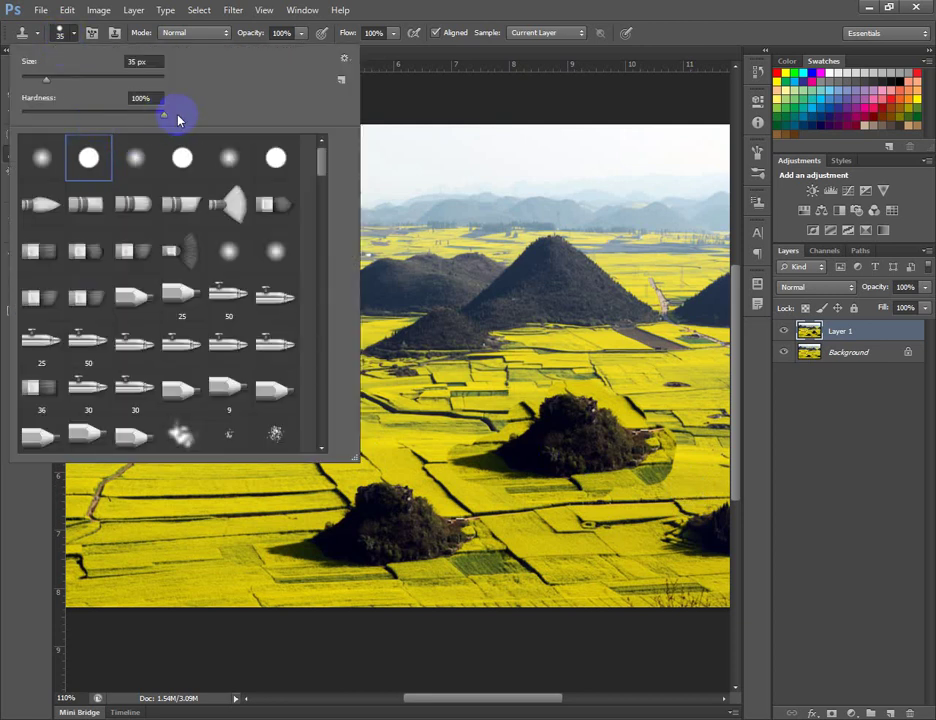
pyautogui.click(55, 31)
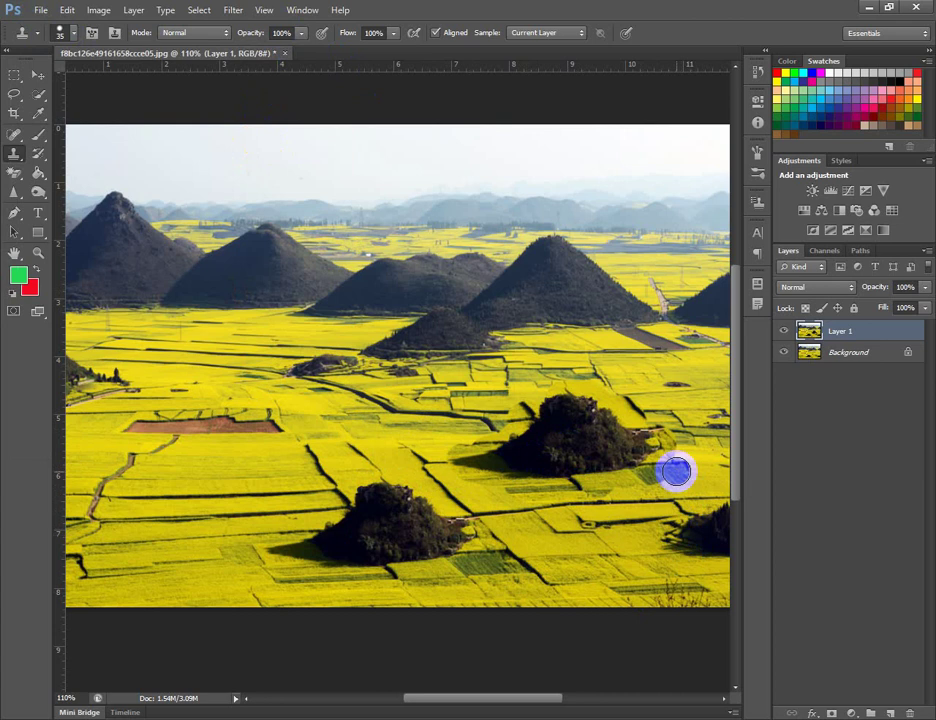
pyautogui.keyDown('alt'); pyautogui.click(679, 449); pyautogui.keyUp('alt')
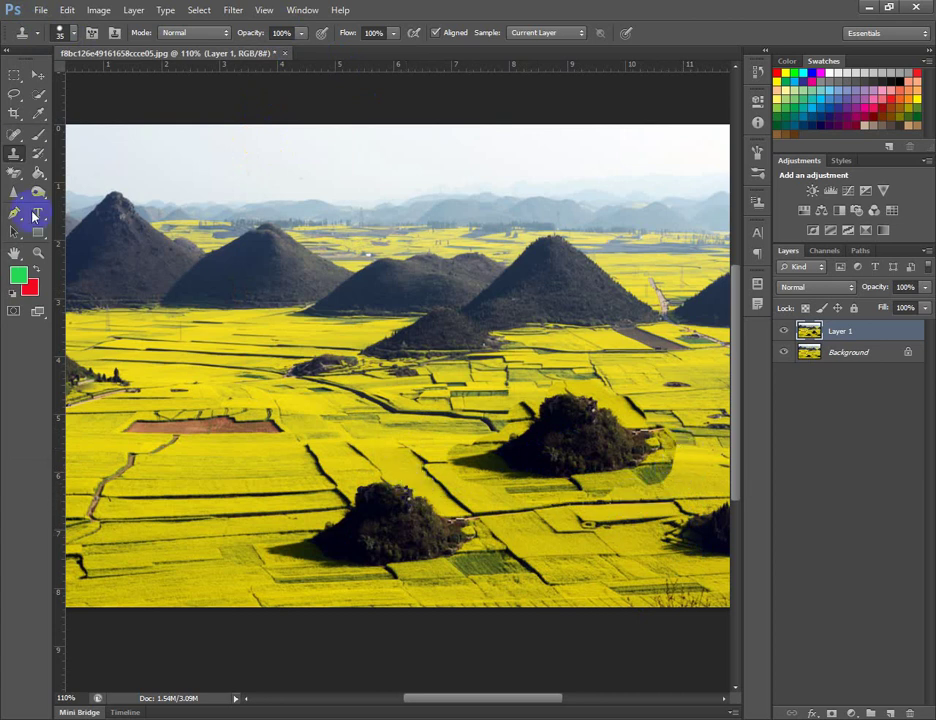
# Blend the lower-right edge of the cloned hill into the field using the Spot Healing Brush Tool with Content-Aware
pyautogui.click(15, 135)
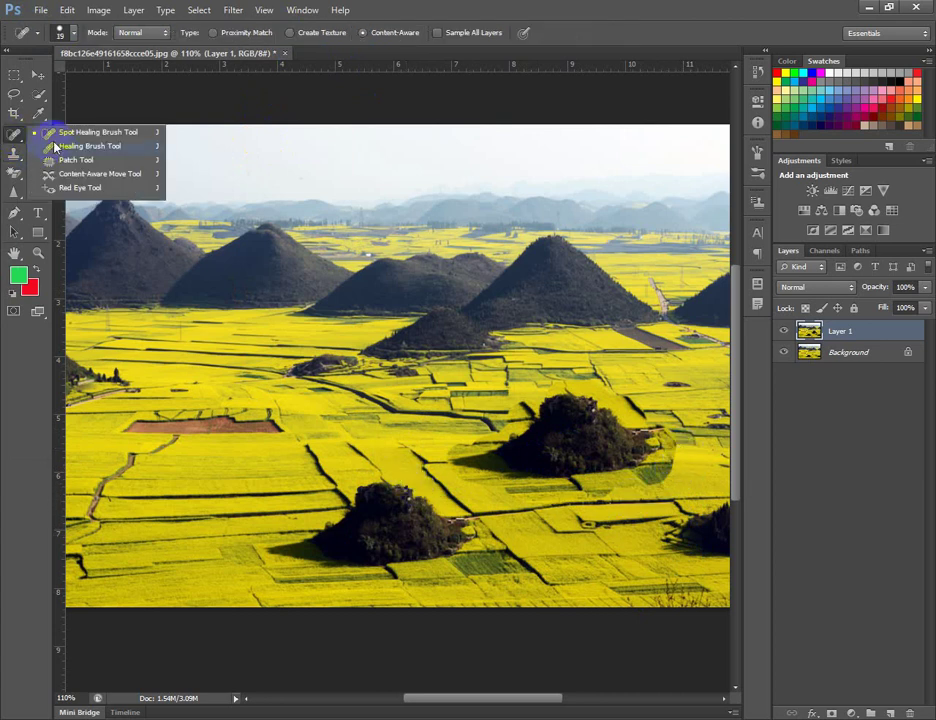
pyautogui.click(86, 136)
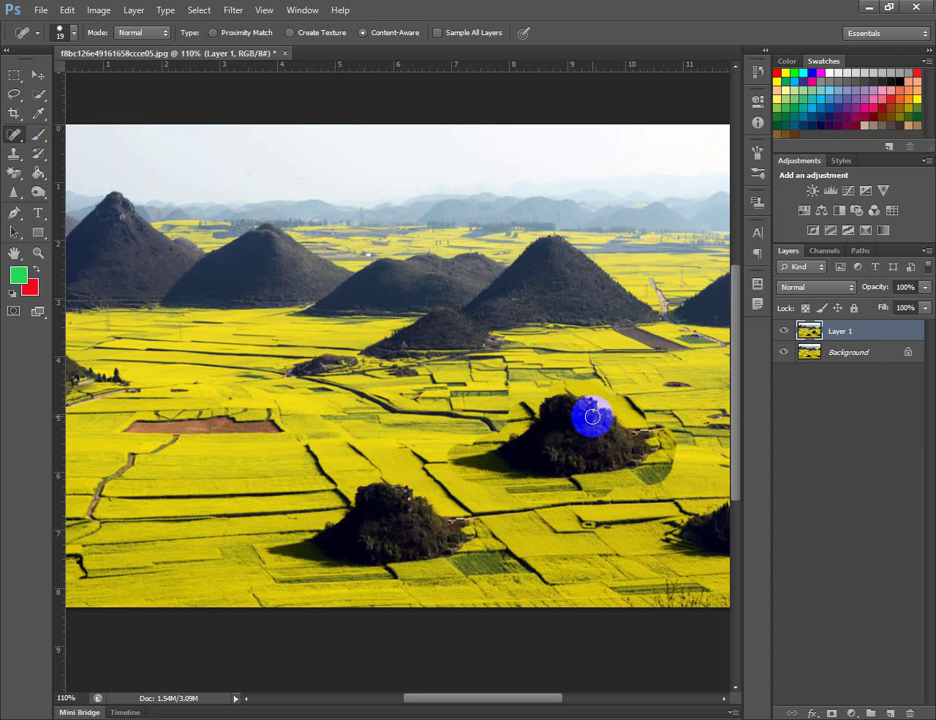
pyautogui.moveTo(668, 462)
pyautogui.mouseDown()
pyautogui.moveTo(664, 489)
pyautogui.moveTo(623, 491)
pyautogui.moveTo(675, 470)
pyautogui.moveTo(654, 455)
pyautogui.moveTo(672, 491)
pyautogui.mouseUp()
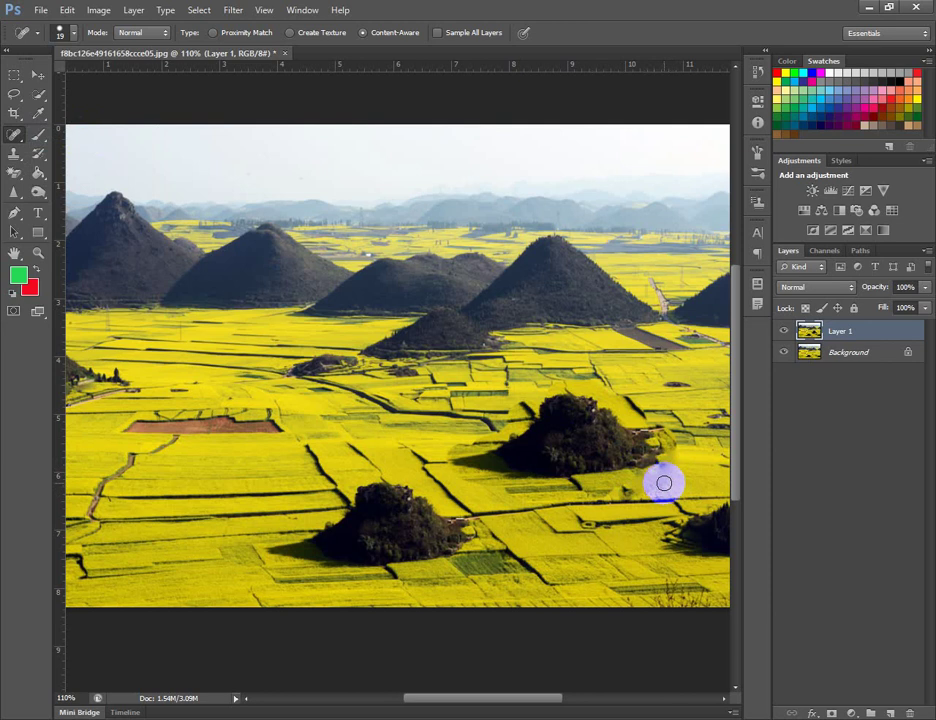
pyautogui.click(618, 483)
pyautogui.click(625, 490)
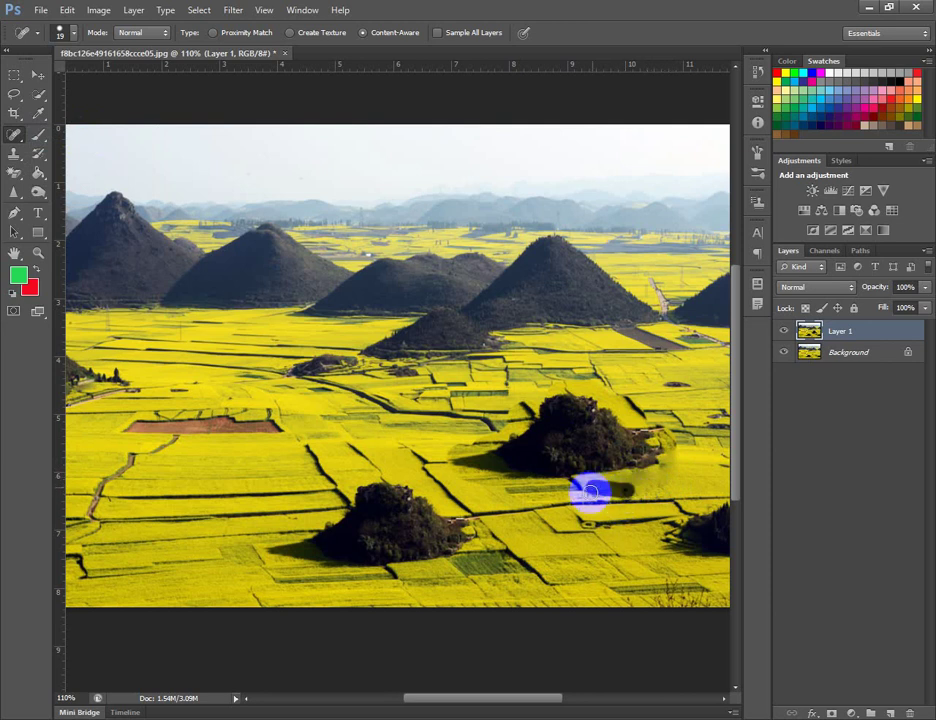
pyautogui.click(595, 488)
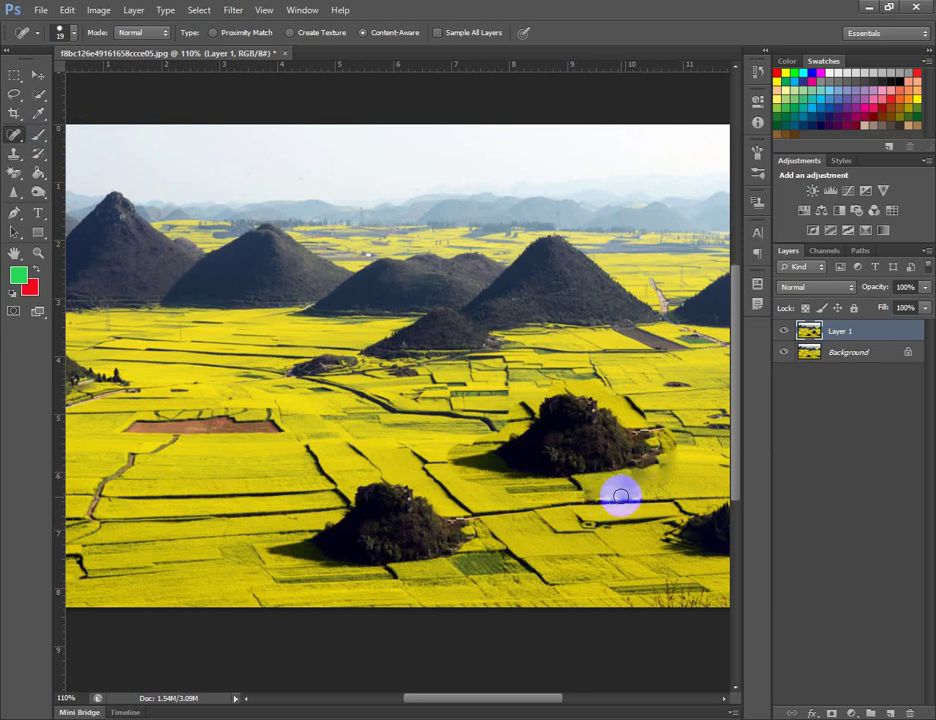
# Spot-heal the visible patch edge around the shadow on the cloned hill's left side
pyautogui.click(460, 476)
pyautogui.click(468, 445)
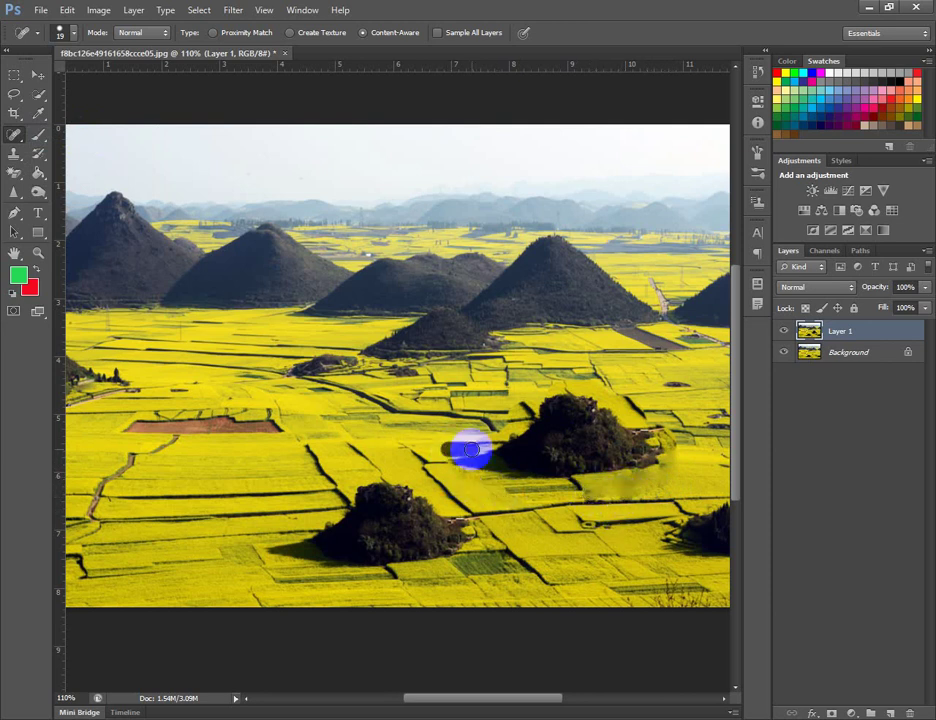
pyautogui.moveTo(467, 461); pyautogui.dragTo(449, 456)
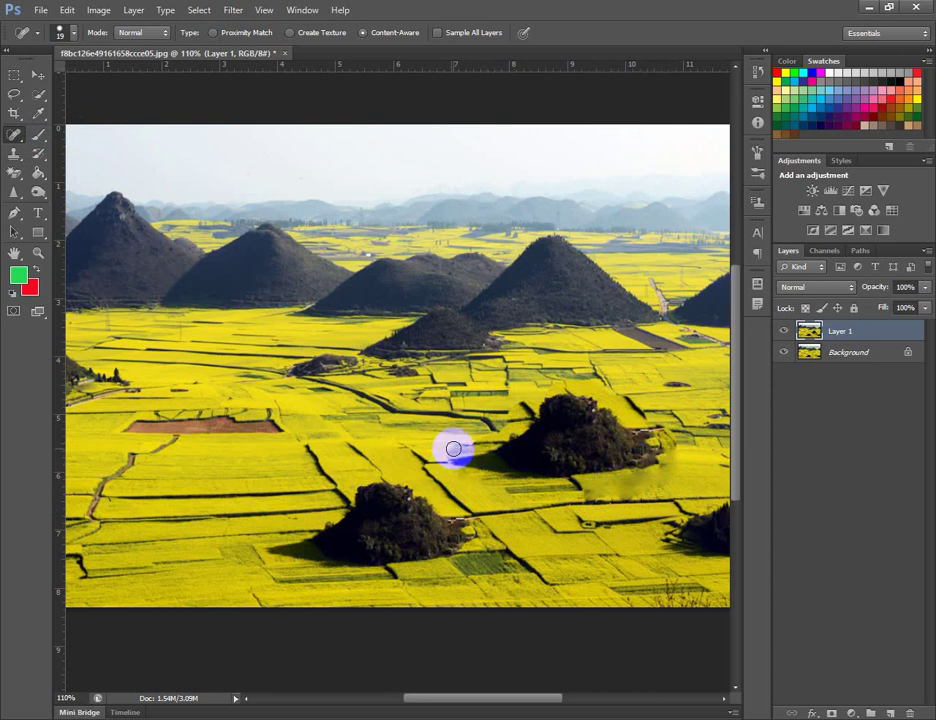
pyautogui.scroll(3, 452, 455)
pyautogui.scroll(3, 457, 453)
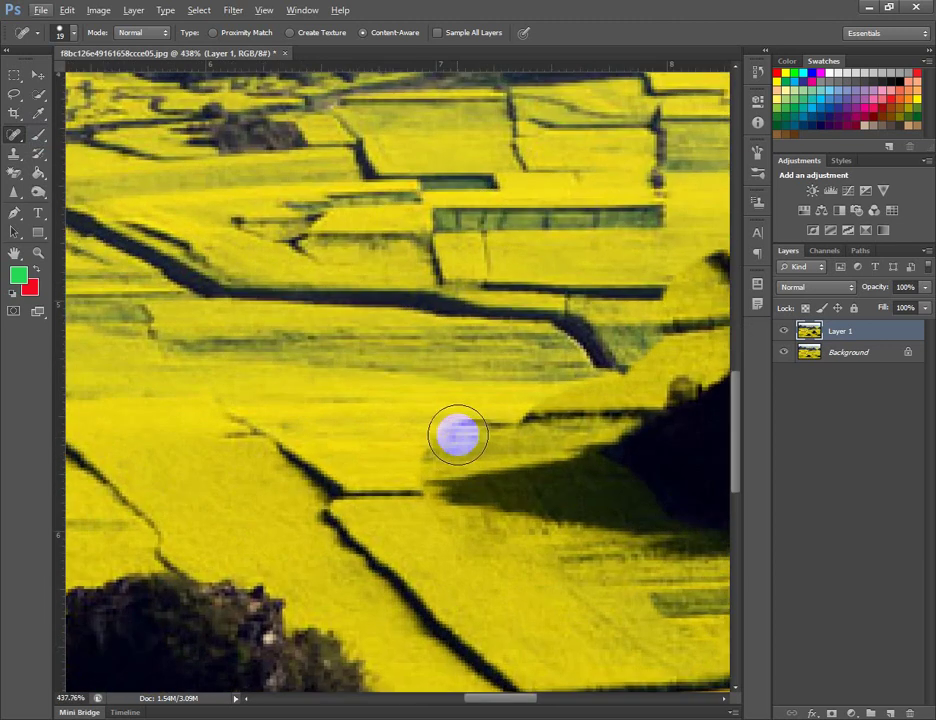
pyautogui.click(464, 435)
pyautogui.moveTo(472, 435)
pyautogui.mouseDown()
pyautogui.moveTo(518, 424)
pyautogui.moveTo(508, 426)
pyautogui.mouseUp()
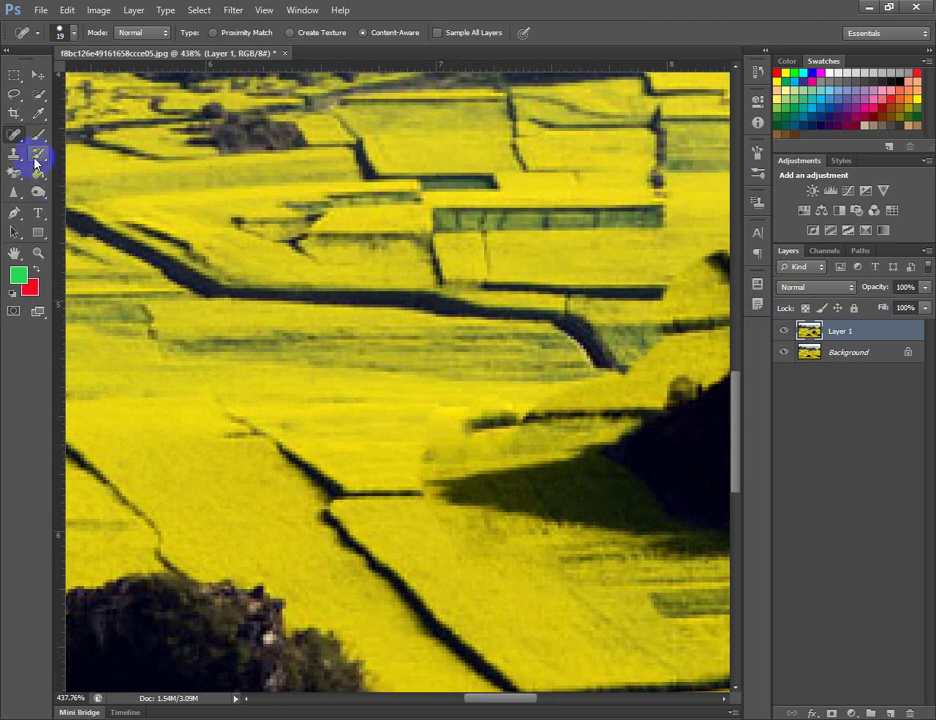
# Use the Healing Brush Tool with plain yellow field as the source to paint over the dark streaks left of the cloned hill
pyautogui.rightClick(14, 135)
pyautogui.click(88, 146)
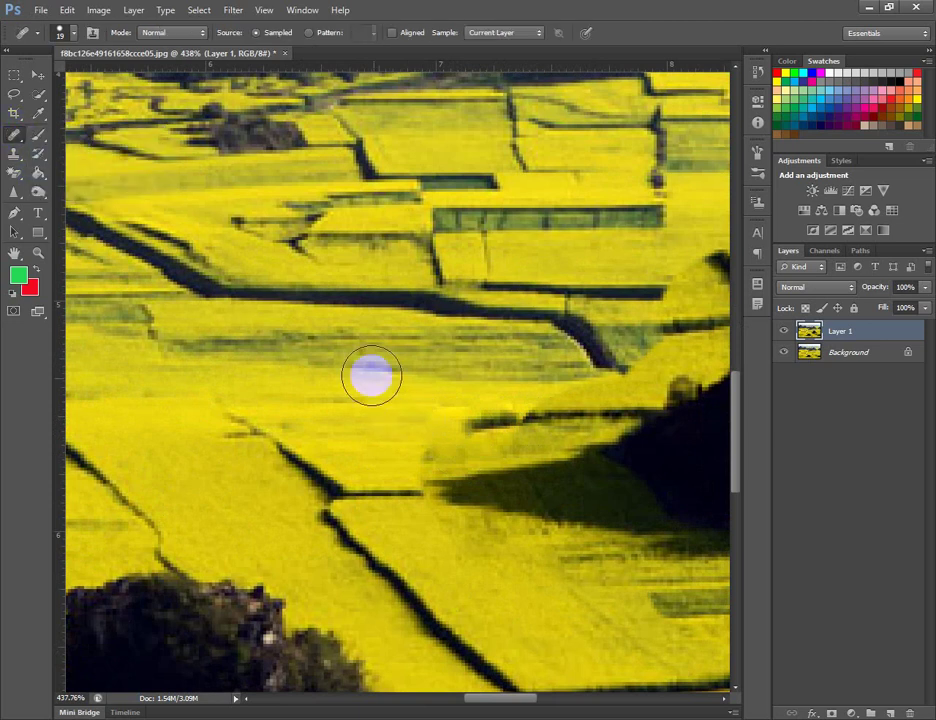
pyautogui.keyDown('alt'); pyautogui.click(401, 413); pyautogui.keyUp('alt')
pyautogui.moveTo(483, 422)
pyautogui.mouseDown()
pyautogui.moveTo(547, 416)
pyautogui.moveTo(591, 395)
pyautogui.moveTo(554, 412)
pyautogui.mouseUp()
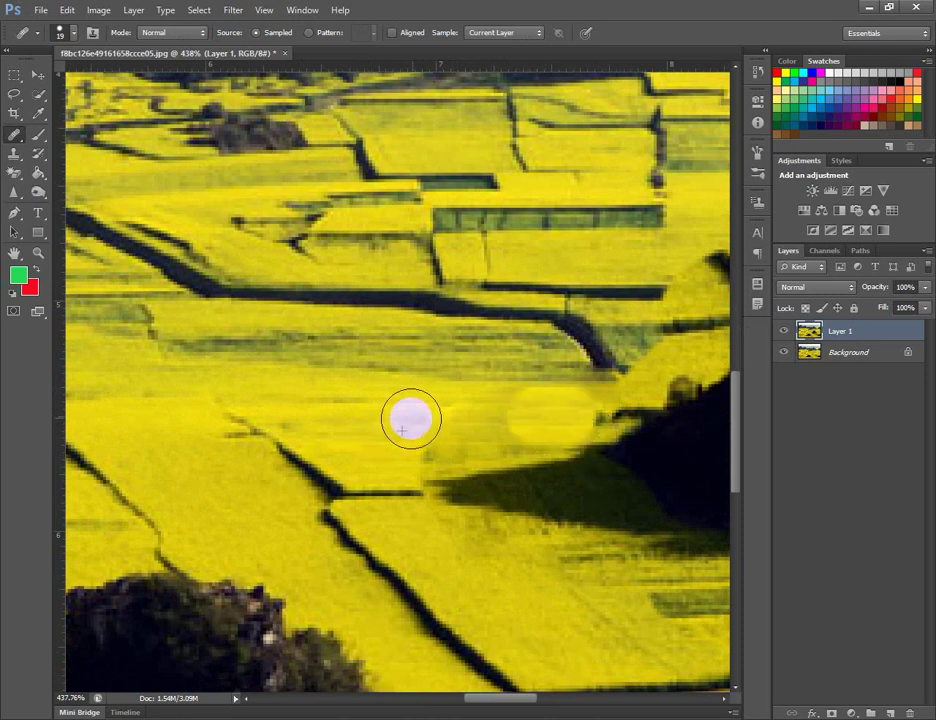
pyautogui.scroll(-6, 358, 427)
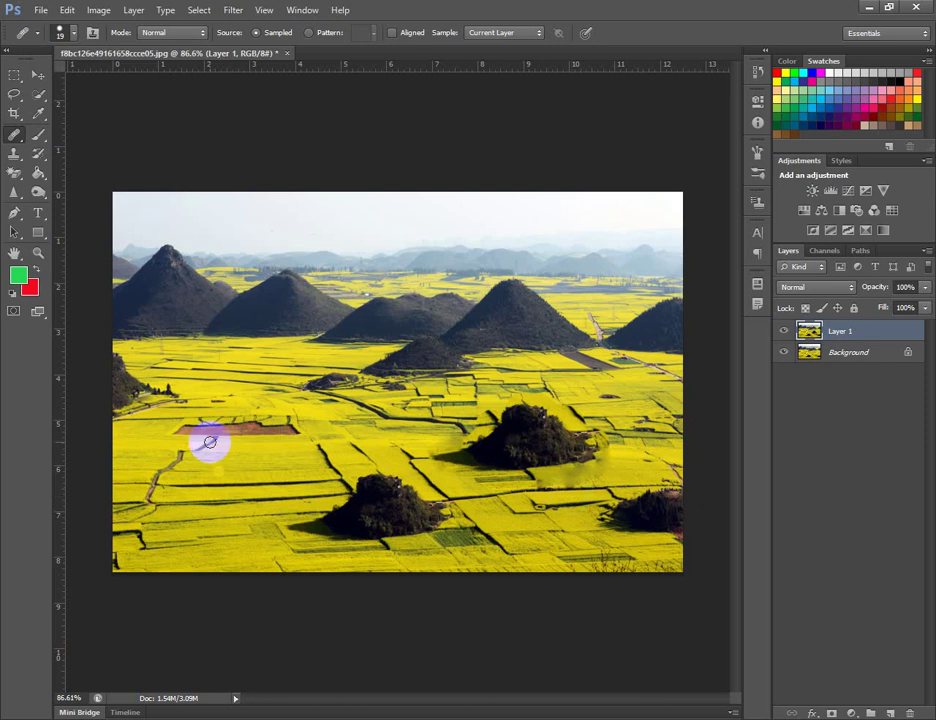
# Select the Clone Stamp Tool and look over the stamp tools in its group
pyautogui.click(15, 156)
pyautogui.rightClick(15, 156)
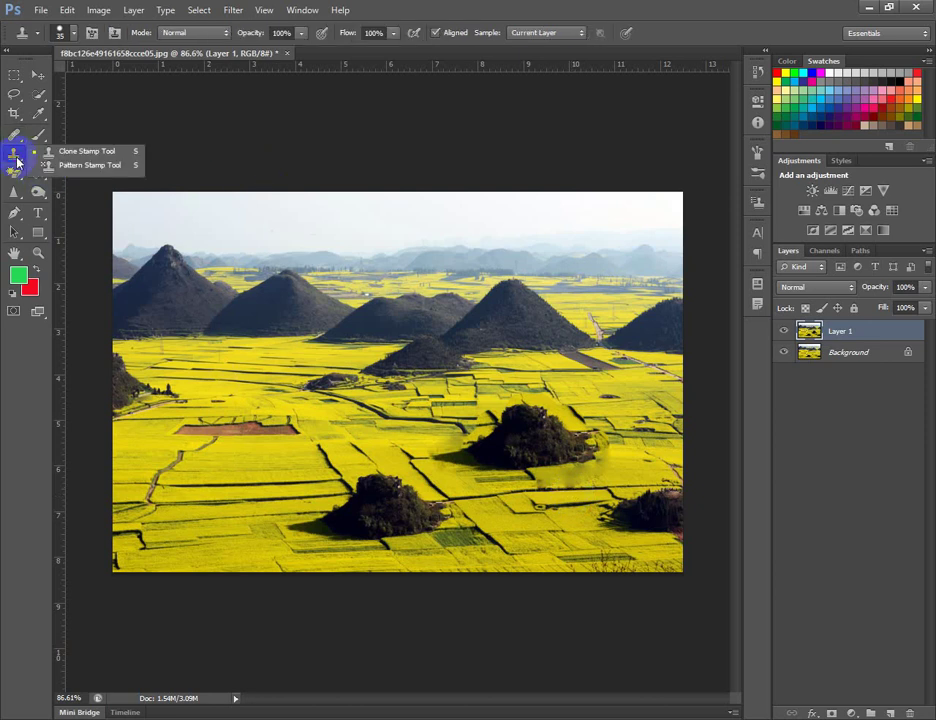
pyautogui.click(50, 149)
pyautogui.rightClick(17, 155)
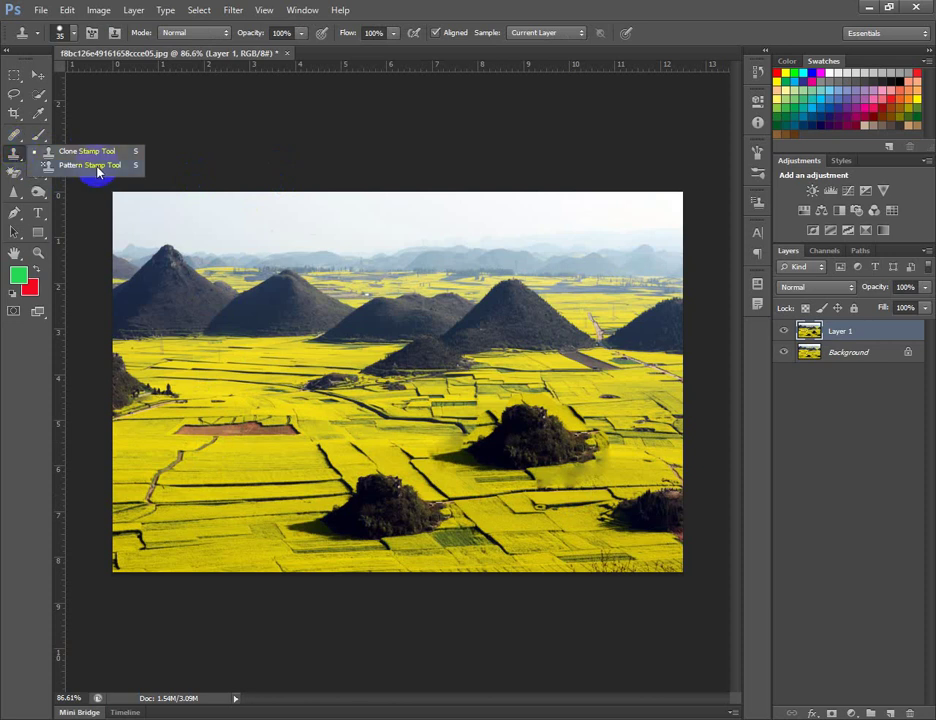
pyautogui.click(13, 155)
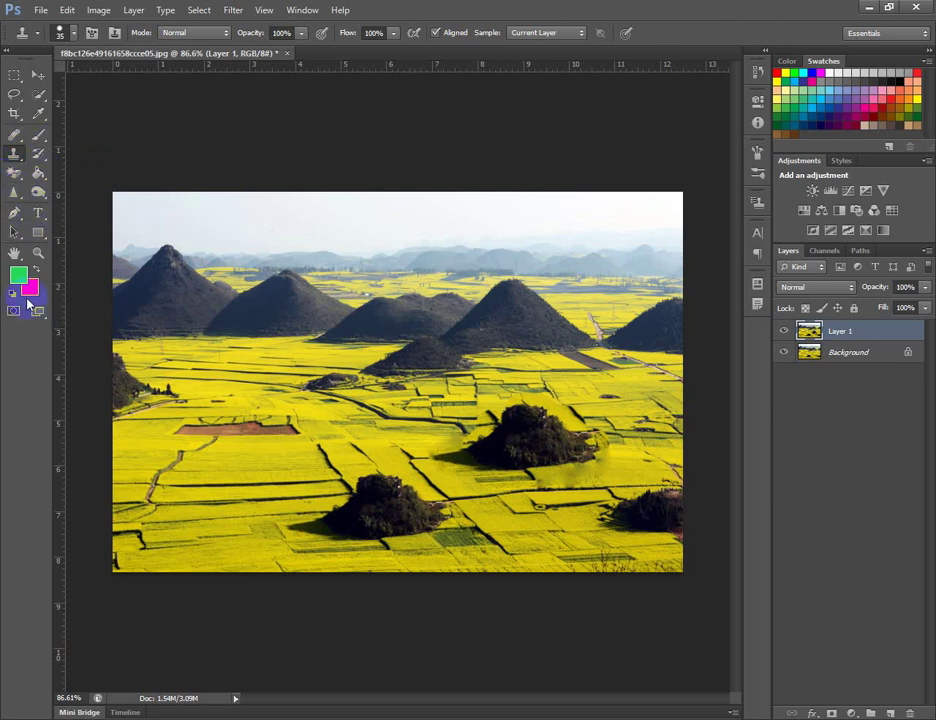
pyautogui.click(235, 11)
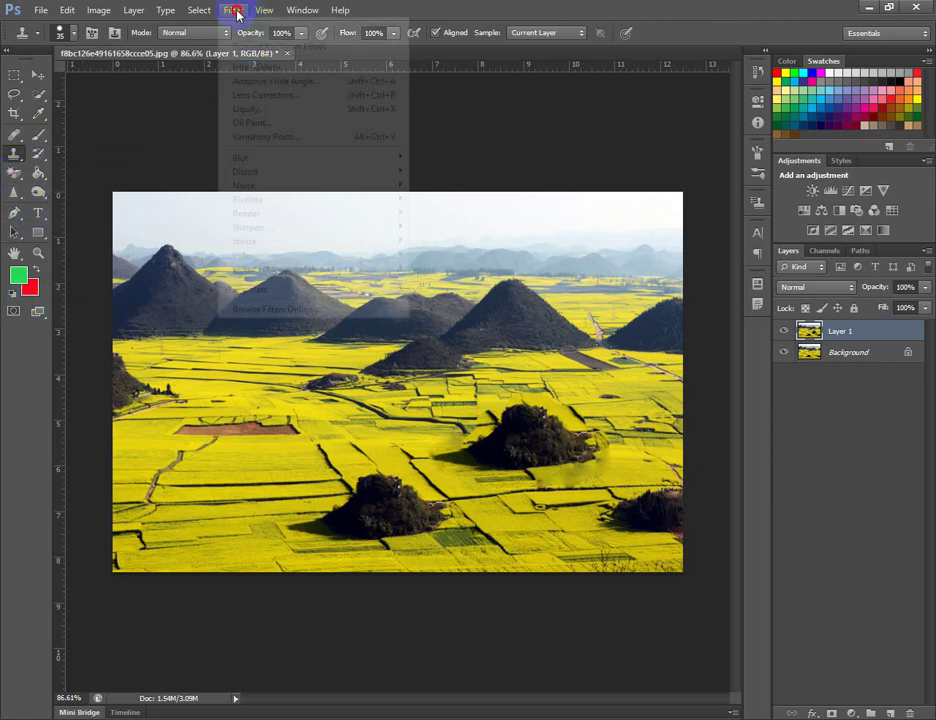
pyautogui.click(236, 12)
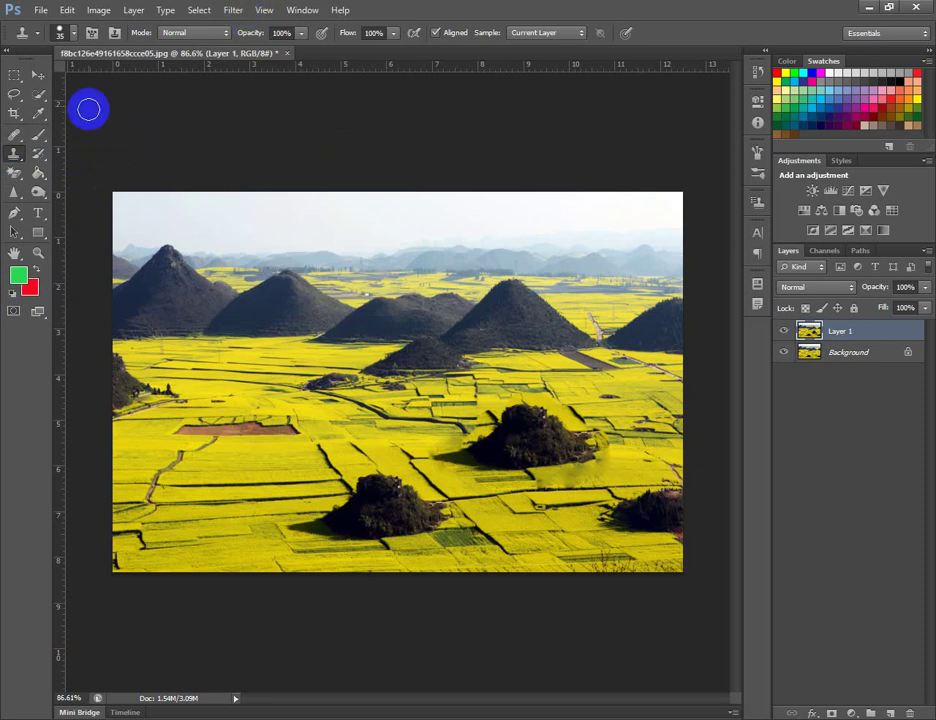
pyautogui.click(95, 11)
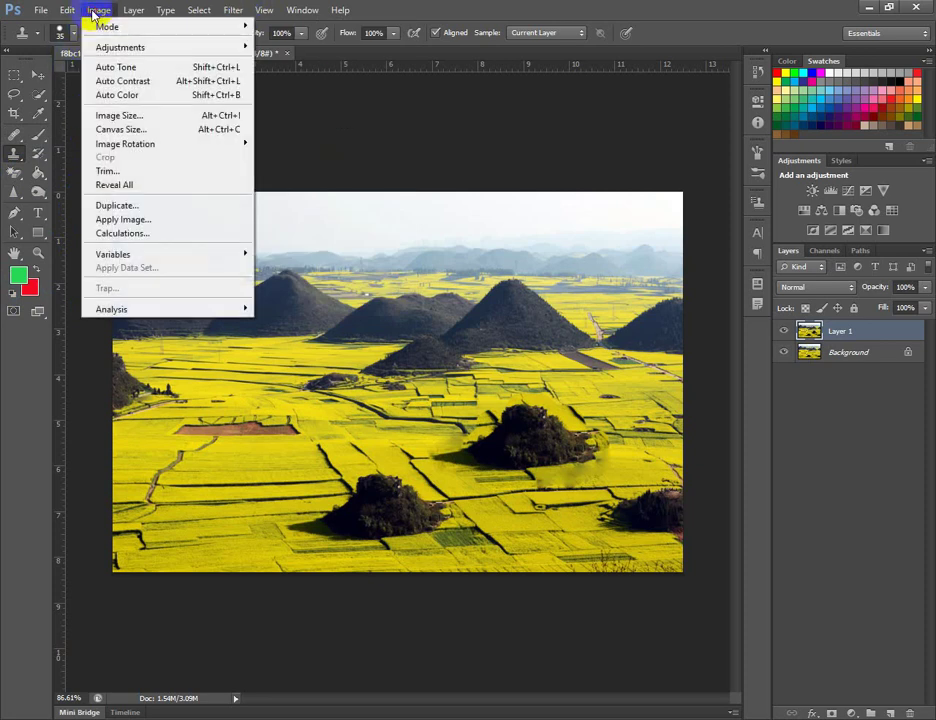
pyautogui.click(97, 11)
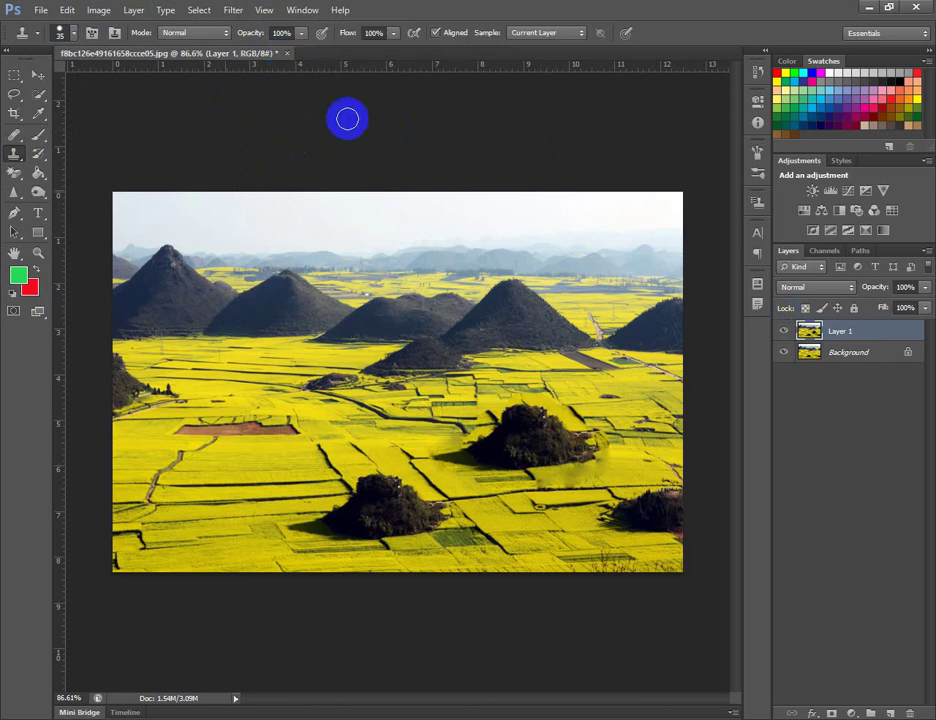
# Apply the basic Blur filter to Layer 1 and paint a Clone Stamp stroke across the central hills
pyautogui.click(232, 10)
pyautogui.moveTo(278, 157)
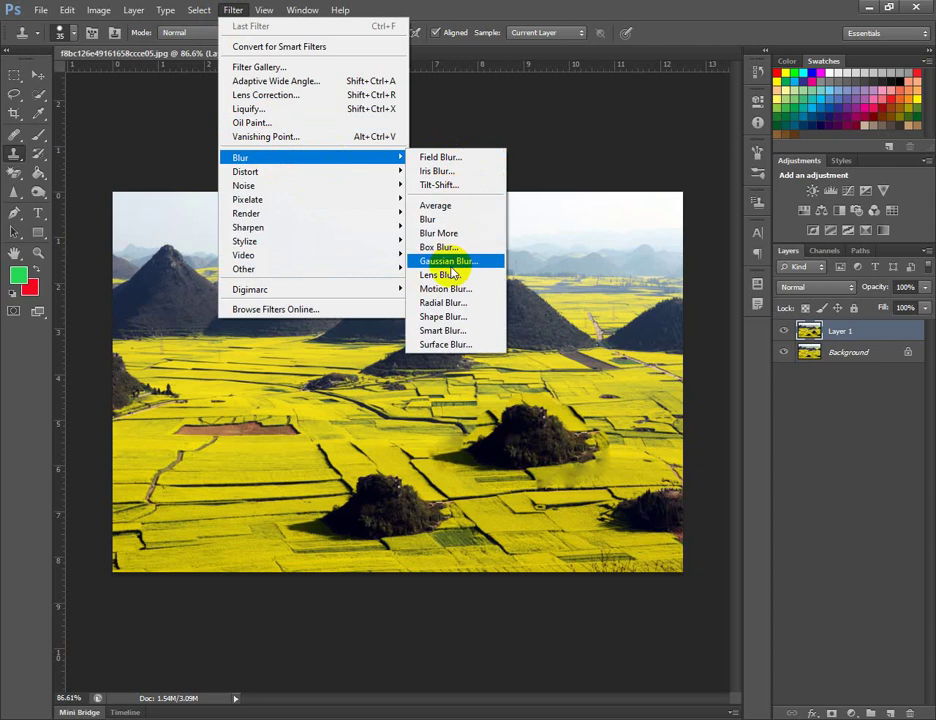
pyautogui.moveTo(271, 179)
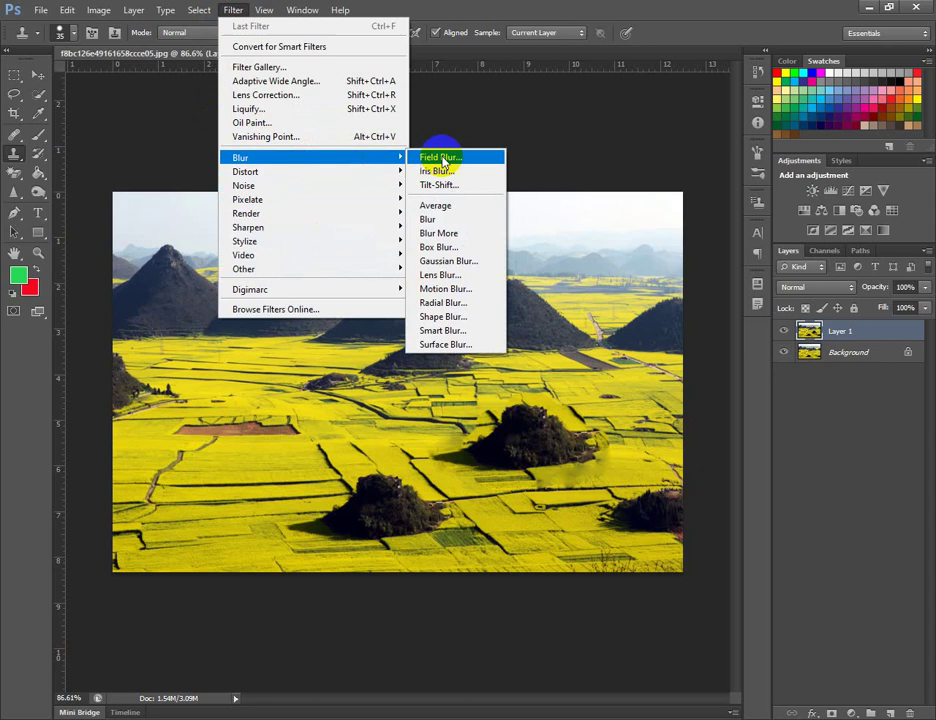
pyautogui.click(440, 219)
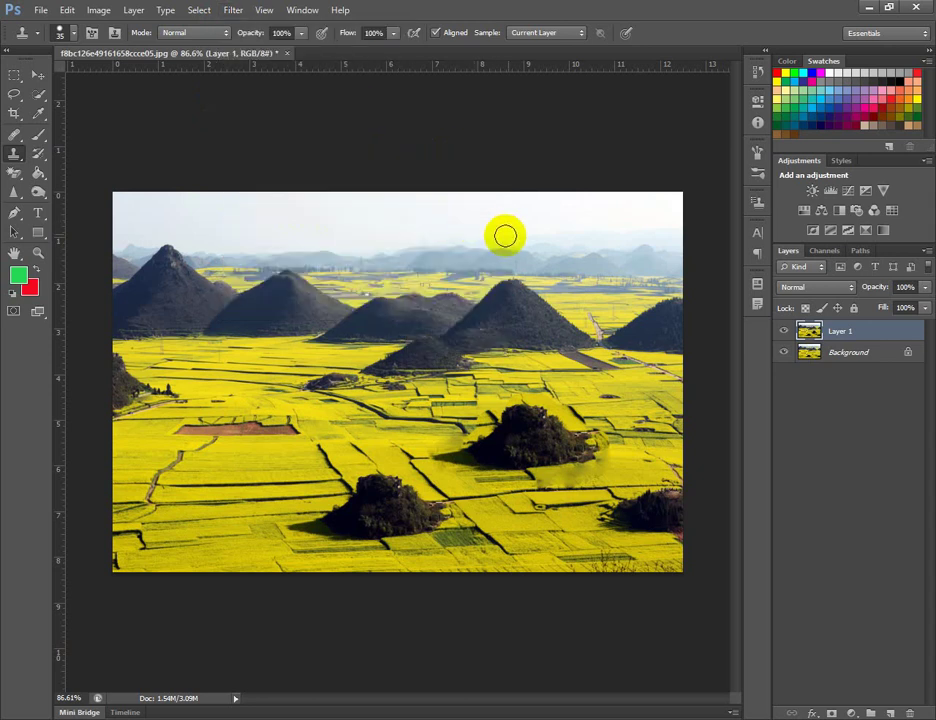
pyautogui.moveTo(390, 352)
pyautogui.mouseDown()
pyautogui.moveTo(444, 343)
pyautogui.moveTo(446, 367)
pyautogui.moveTo(416, 420)
pyautogui.moveTo(415, 396)
pyautogui.moveTo(468, 346)
pyautogui.moveTo(402, 358)
pyautogui.moveTo(466, 317)
pyautogui.moveTo(425, 367)
pyautogui.moveTo(515, 315)
pyautogui.moveTo(474, 343)
pyautogui.moveTo(460, 349)
pyautogui.moveTo(501, 300)
pyautogui.mouseUp()
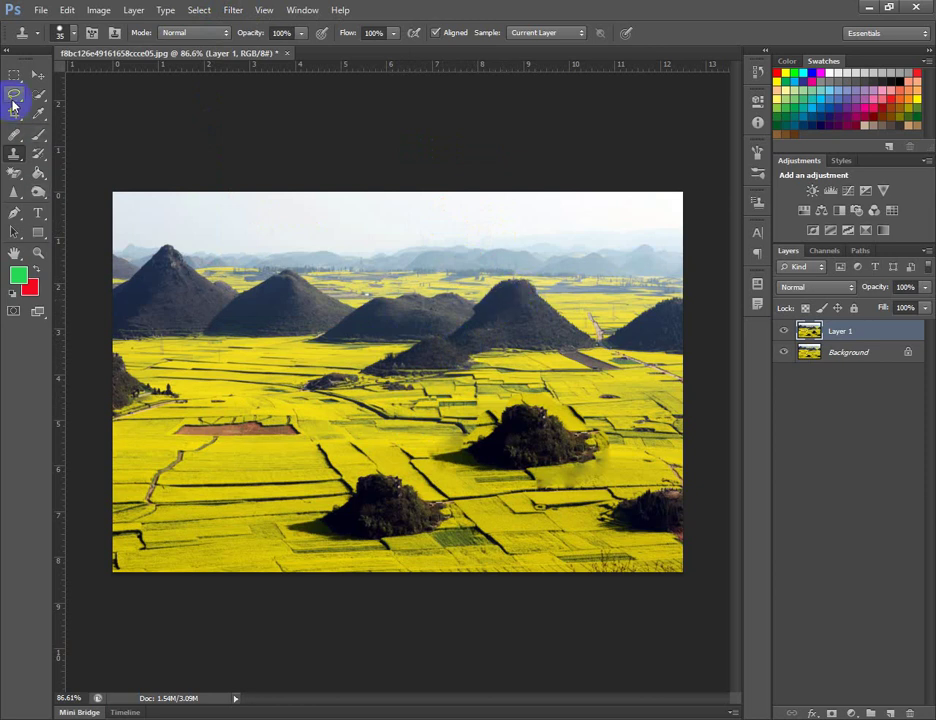
# Switch to the Move Tool and apply a Gaussian Blur with a 1.5-pixel radius to Layer 1
pyautogui.click(38, 75)
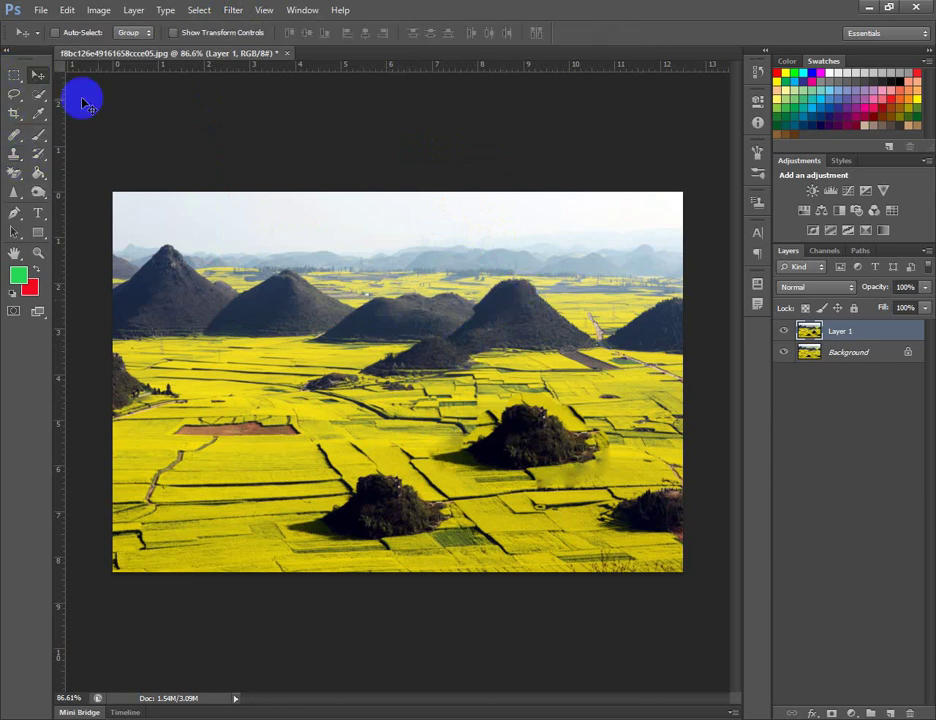
pyautogui.click(233, 10)
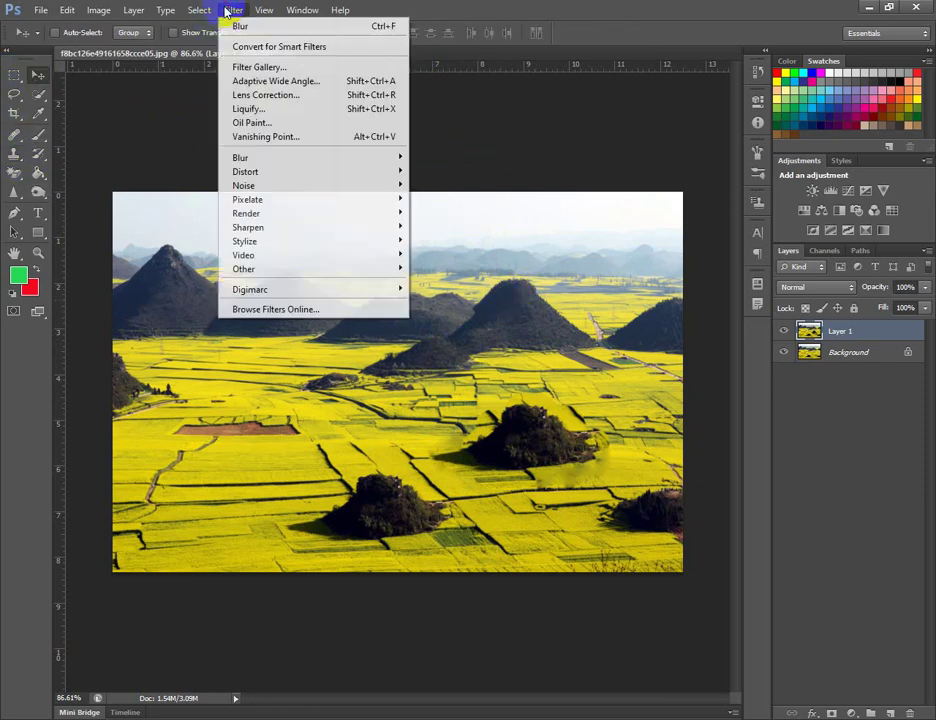
pyautogui.moveTo(346, 163)
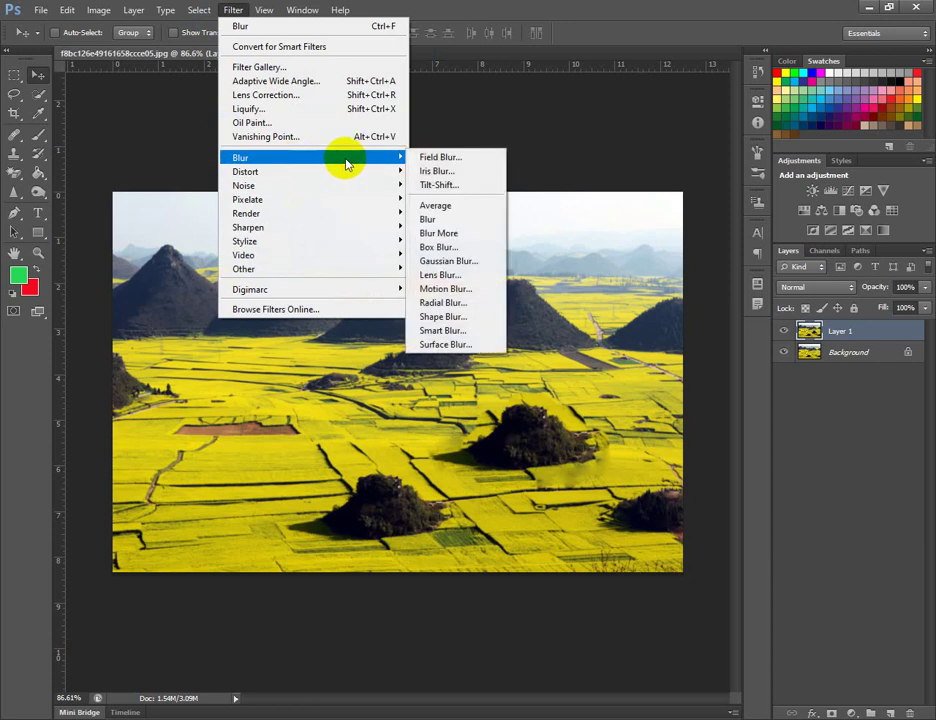
pyautogui.click(449, 261)
pyautogui.click(639, 206)
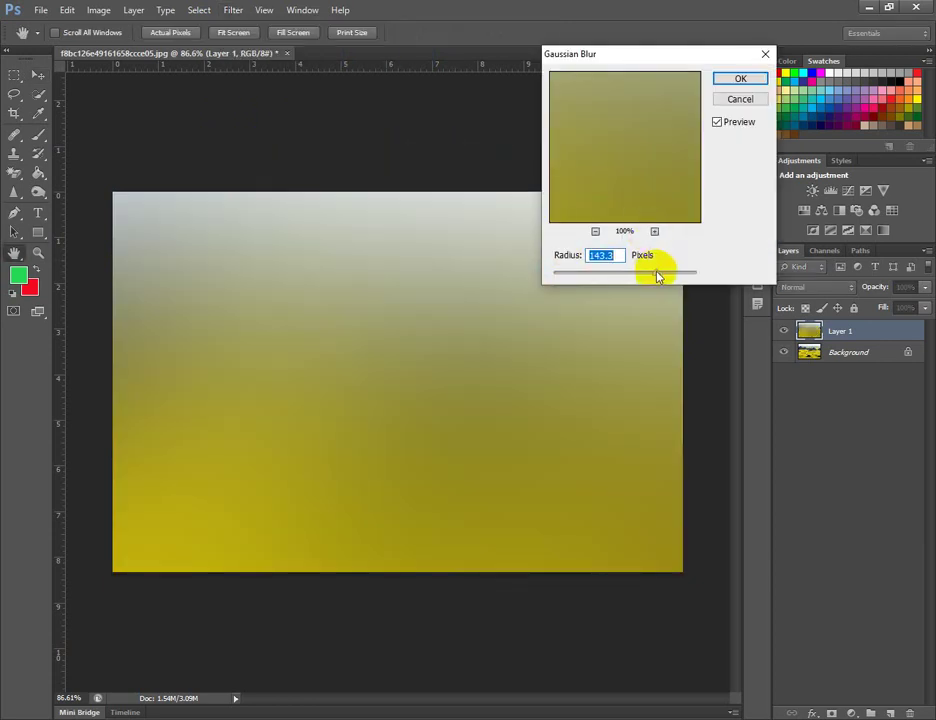
pyautogui.moveTo(658, 273); pyautogui.dragTo(565, 273)
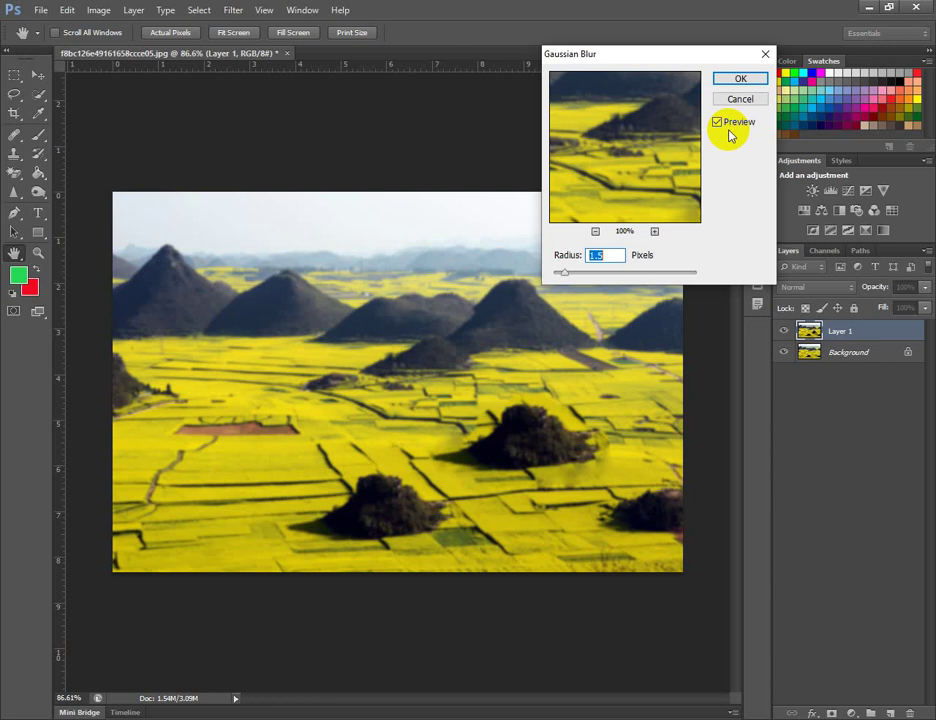
pyautogui.moveTo(639, 94); pyautogui.dragTo(620, 150)
pyautogui.click(740, 78)
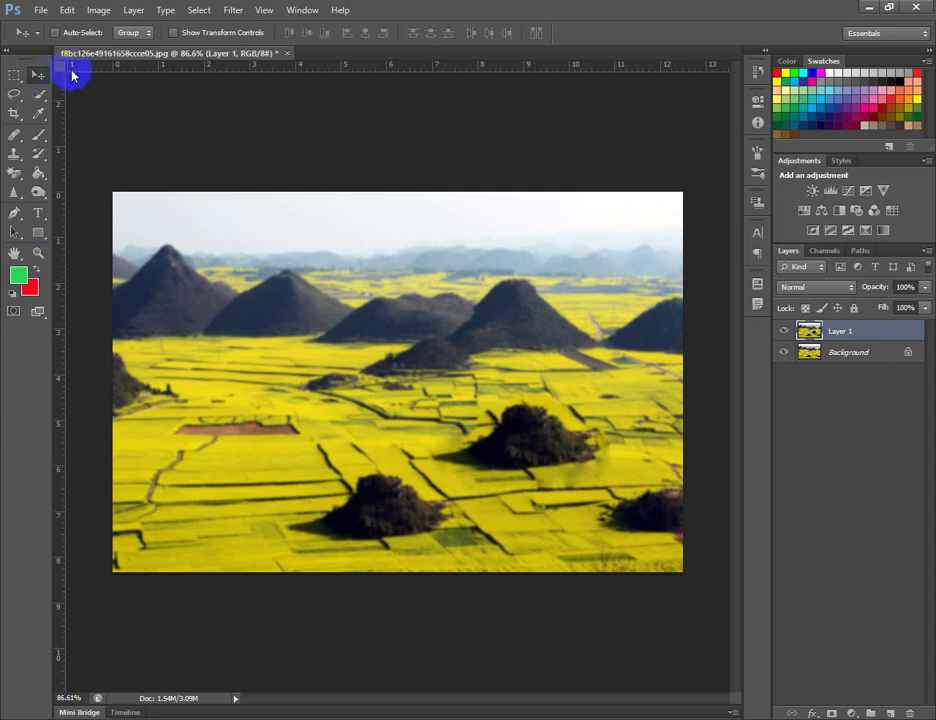
# Distort Layer 1 with the ZigZag filter using amount -41, 9 ridges and the Pond Ripples style
pyautogui.click(232, 11)
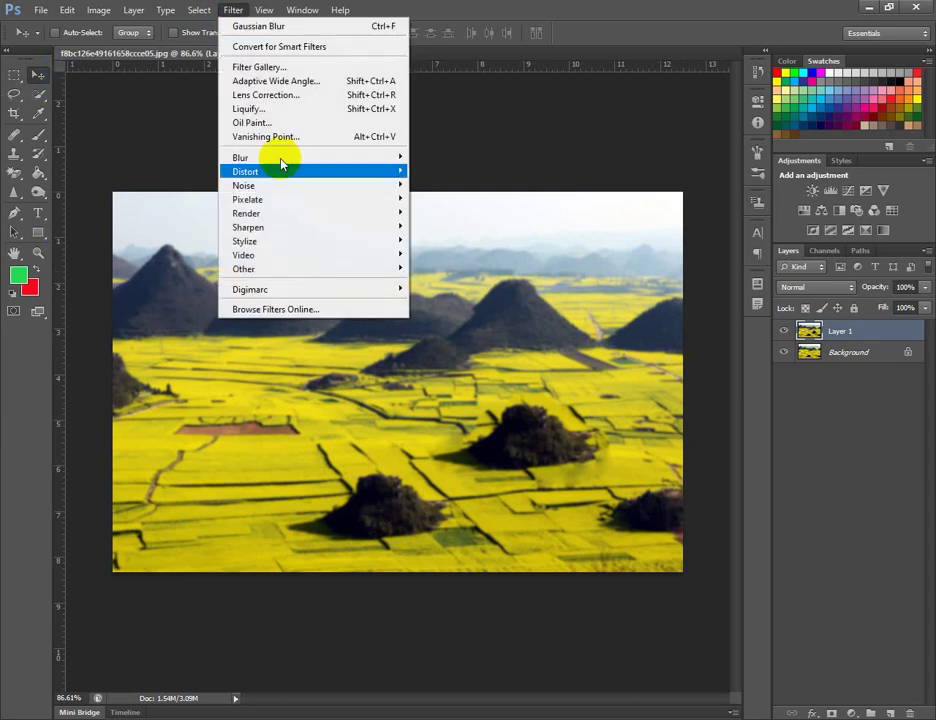
pyautogui.moveTo(287, 175)
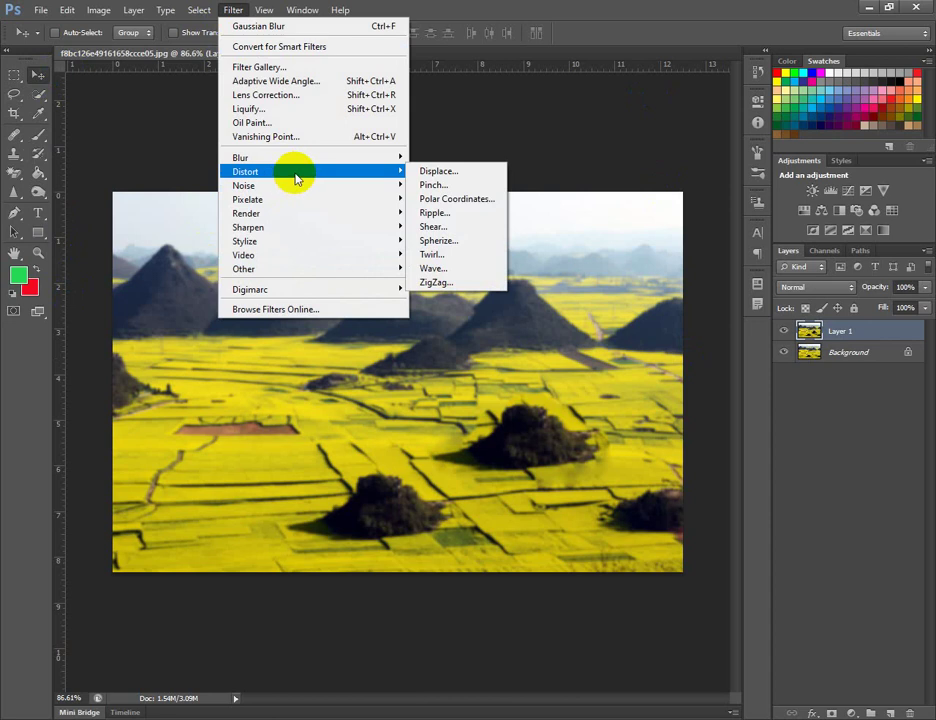
pyautogui.click(462, 283)
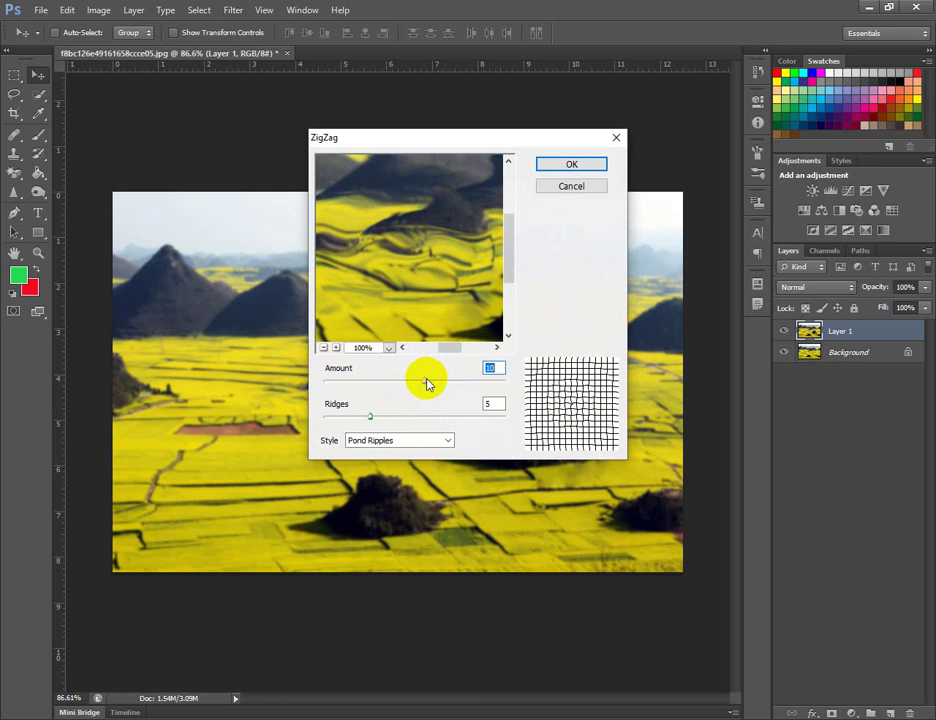
pyautogui.moveTo(425, 380); pyautogui.dragTo(405, 418)
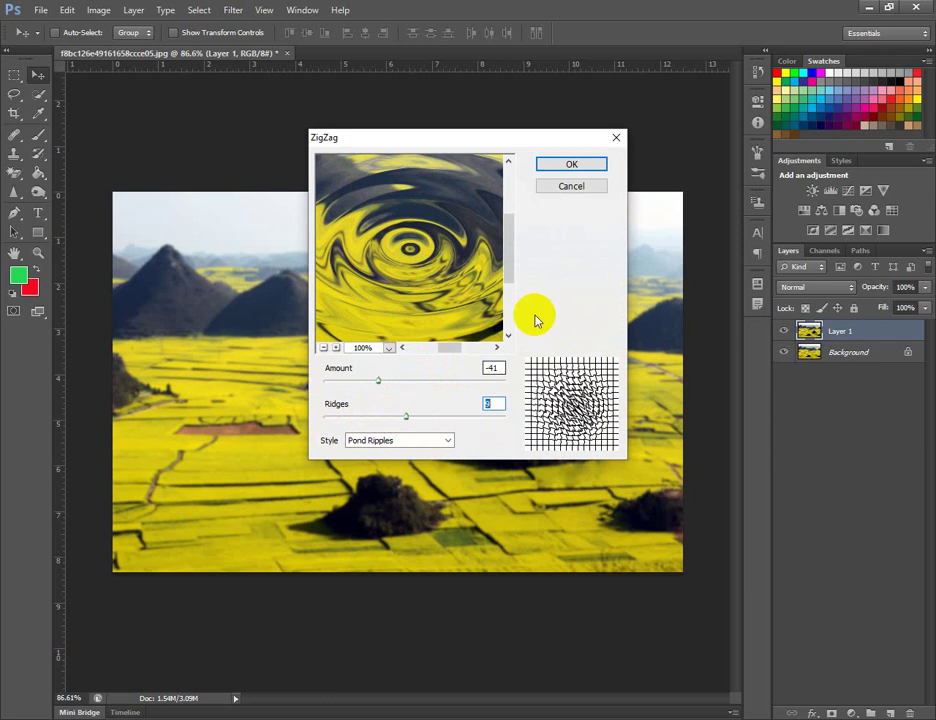
pyautogui.click(573, 164)
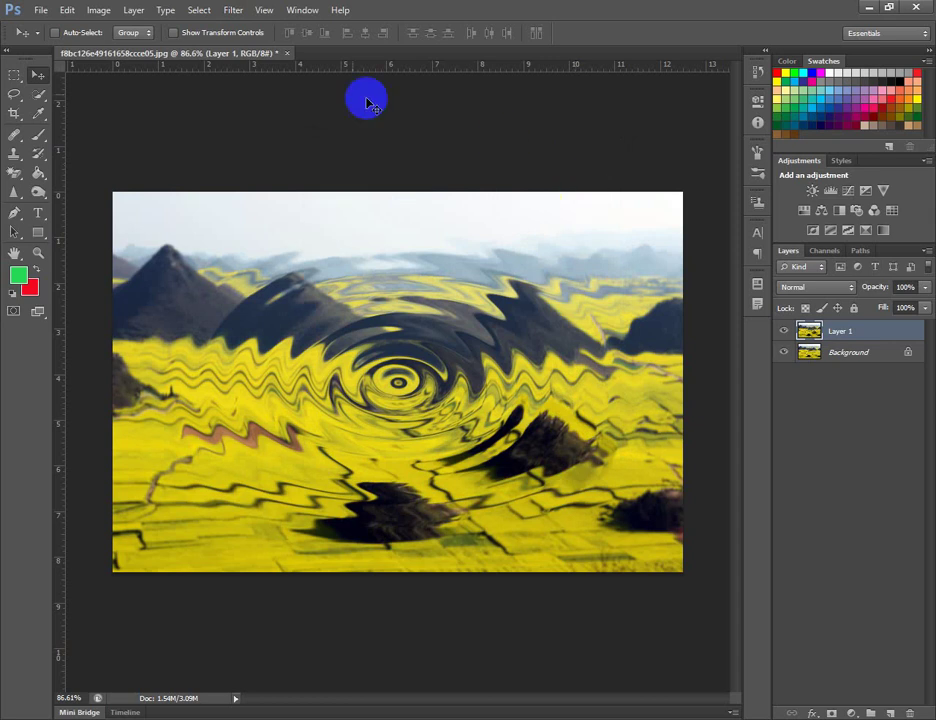
# Try the Dust & Scratches filter on Layer 1 with a 49-pixel radius and a threshold of 112 levels, and discard it
pyautogui.click(233, 10)
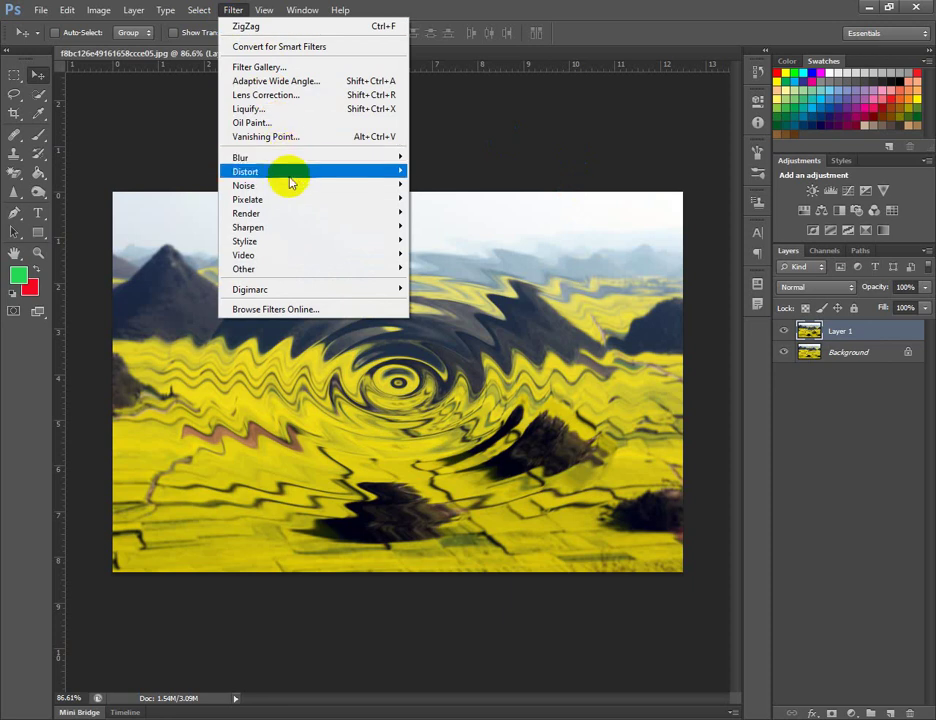
pyautogui.moveTo(290, 184)
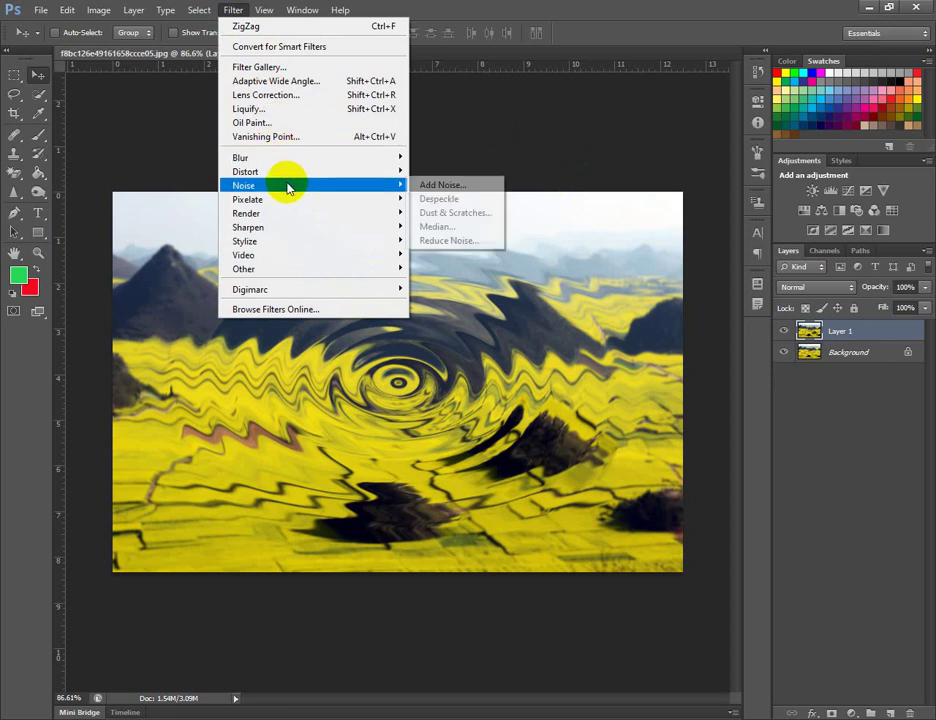
pyautogui.click(450, 214)
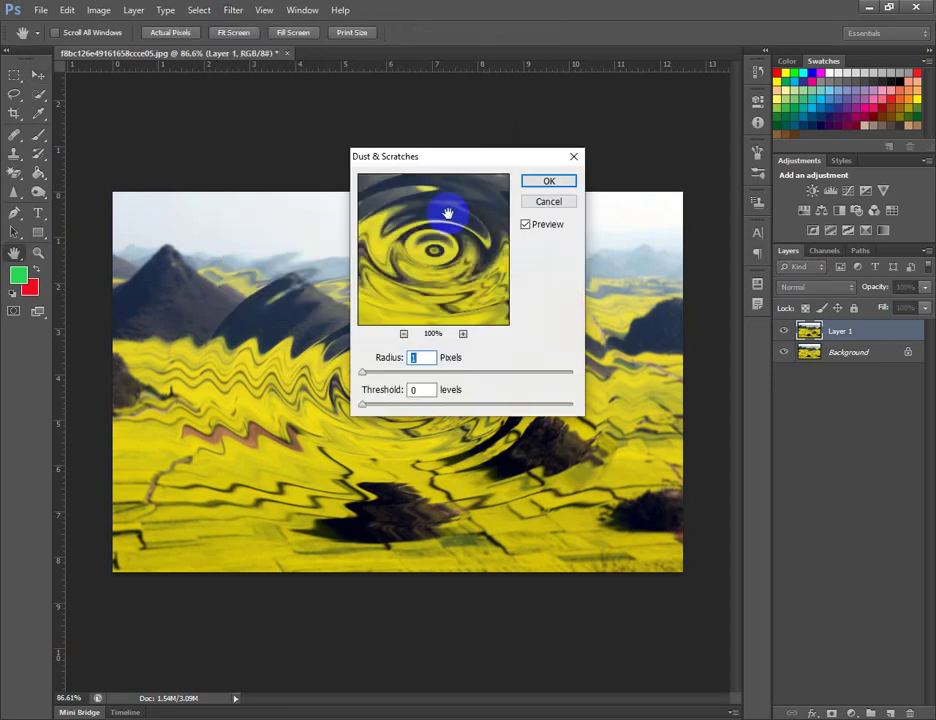
pyautogui.moveTo(482, 162); pyautogui.dragTo(605, 114)
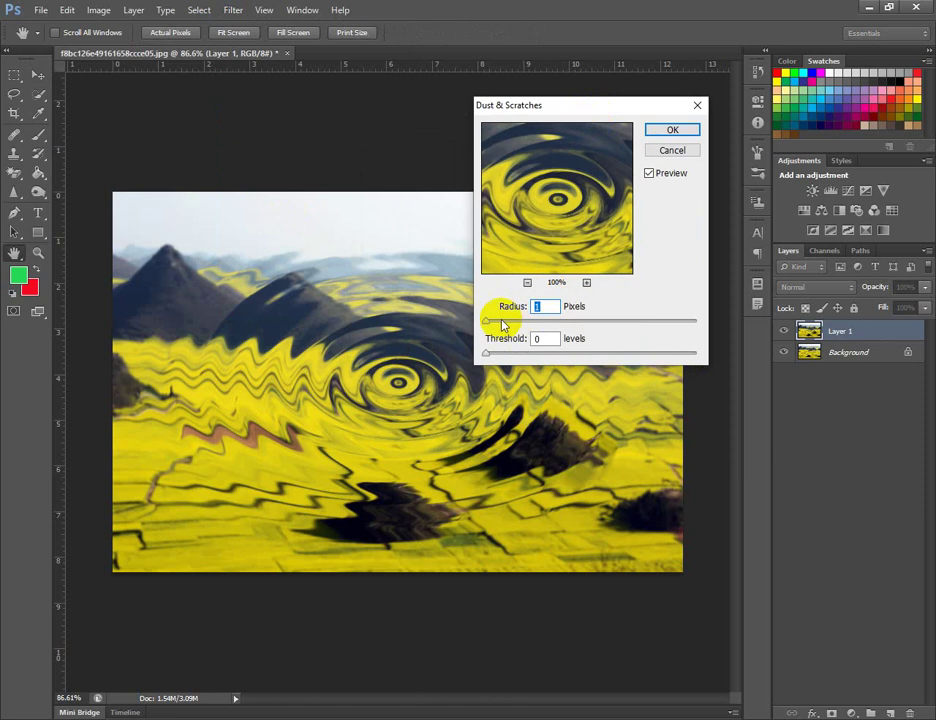
pyautogui.moveTo(491, 318)
pyautogui.mouseDown()
pyautogui.moveTo(528, 318)
pyautogui.moveTo(495, 328)
pyautogui.moveTo(487, 353)
pyautogui.moveTo(501, 360)
pyautogui.moveTo(670, 350)
pyautogui.moveTo(560, 348)
pyautogui.mouseUp()
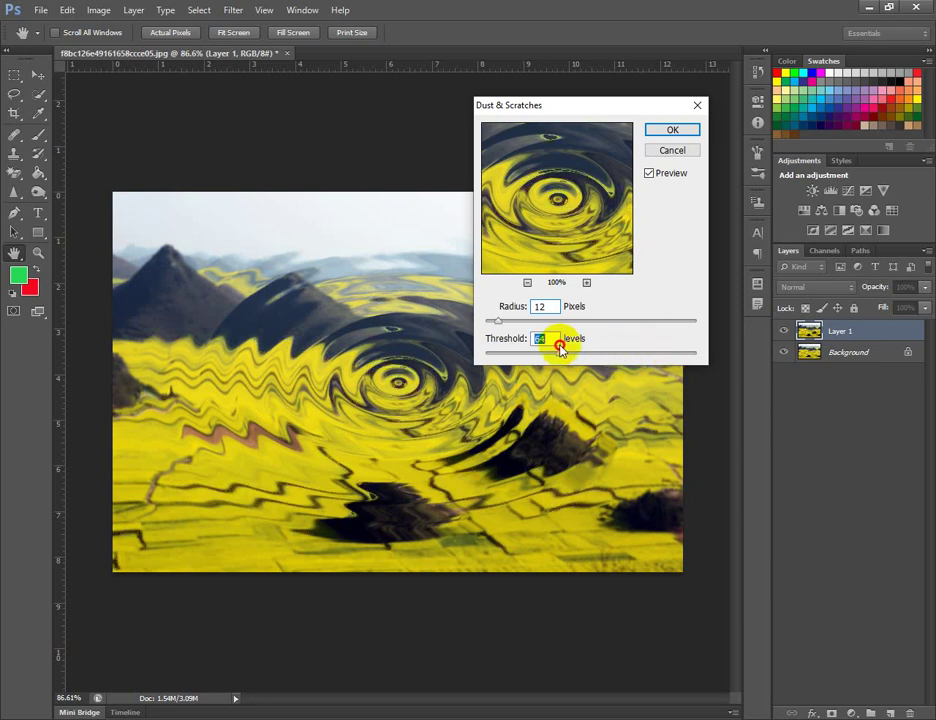
pyautogui.moveTo(497, 320); pyautogui.dragTo(536, 326)
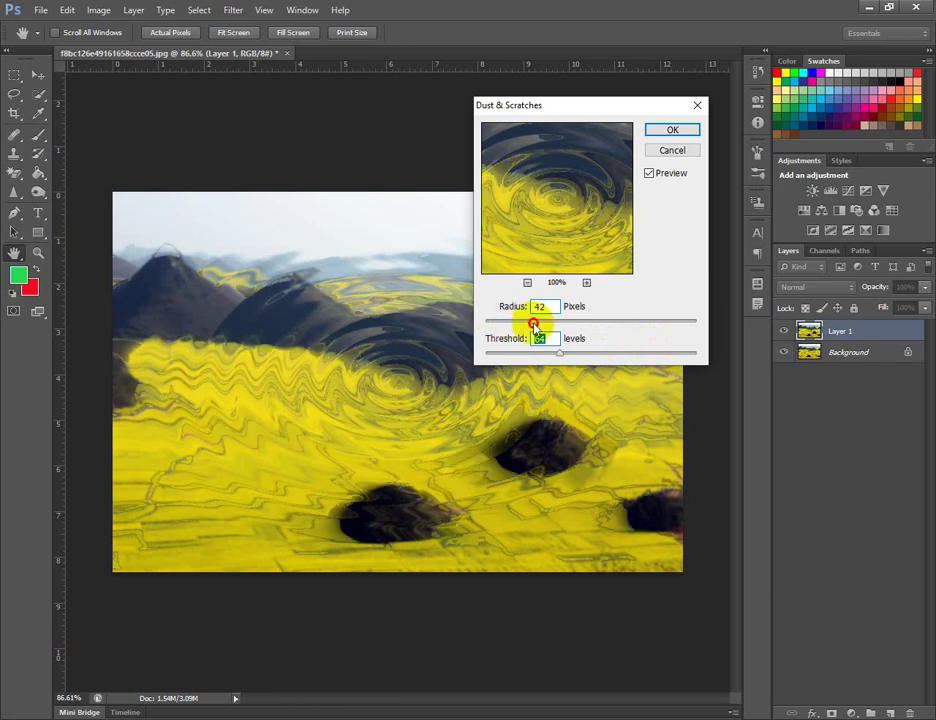
pyautogui.moveTo(536, 326); pyautogui.dragTo(583, 356)
pyautogui.moveTo(589, 358); pyautogui.dragTo(614, 353)
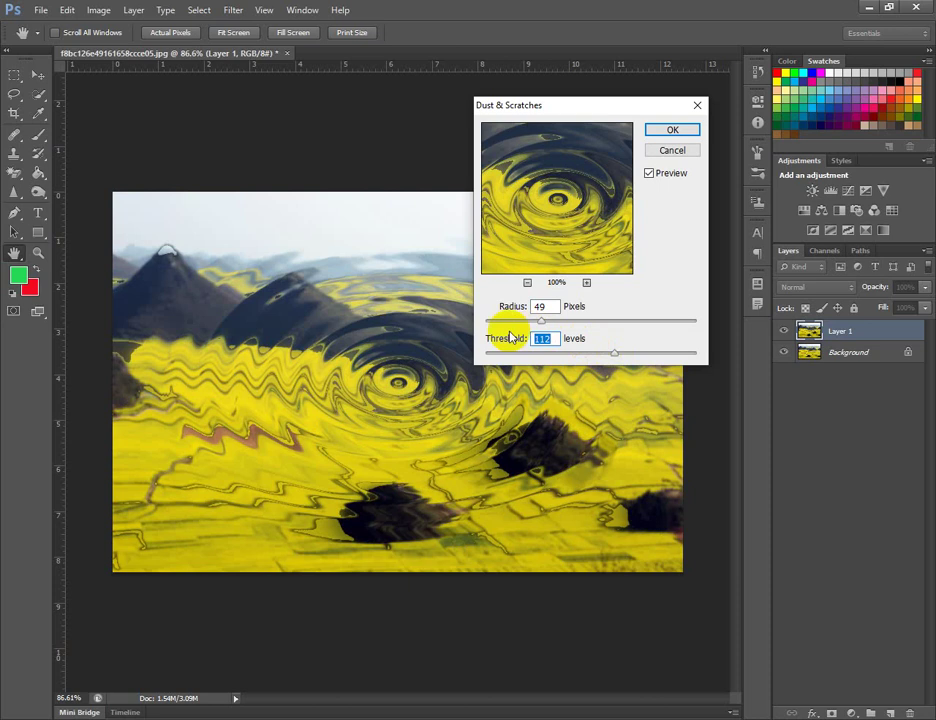
pyautogui.click(562, 207)
pyautogui.moveTo(562, 207); pyautogui.dragTo(560, 170)
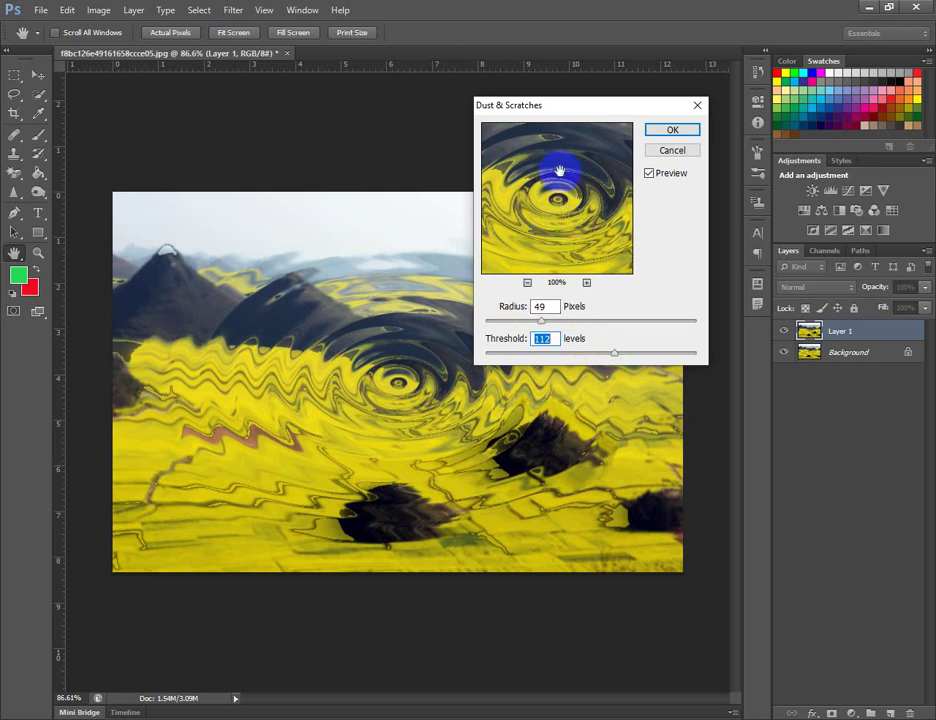
pyautogui.click(698, 107)
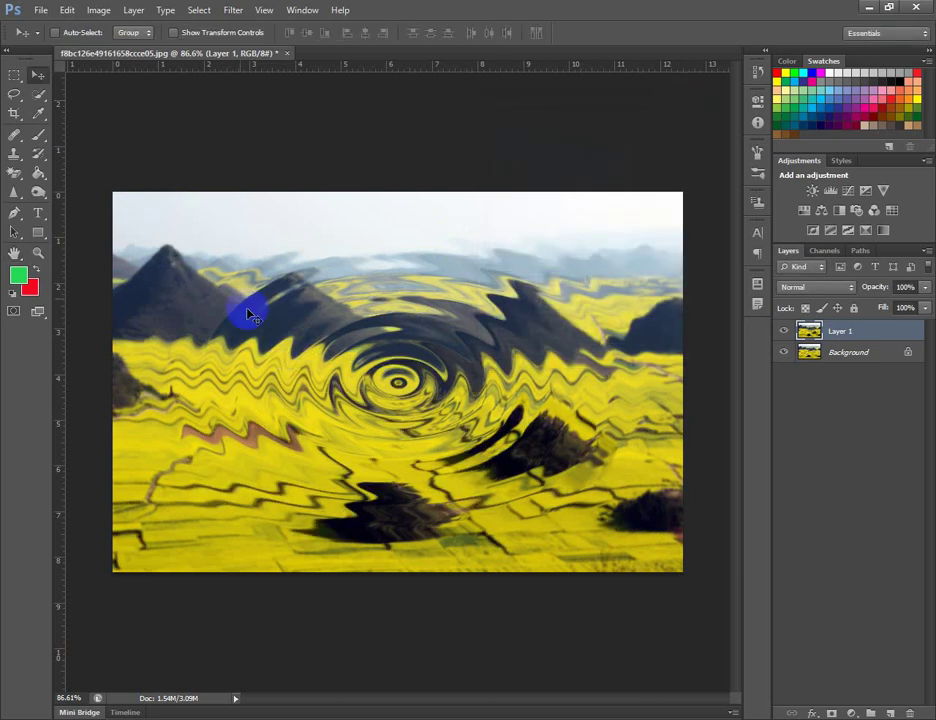
# Apply the Fragment pixelate filter to the rippled Layer 1
pyautogui.click(233, 10)
pyautogui.moveTo(281, 206)
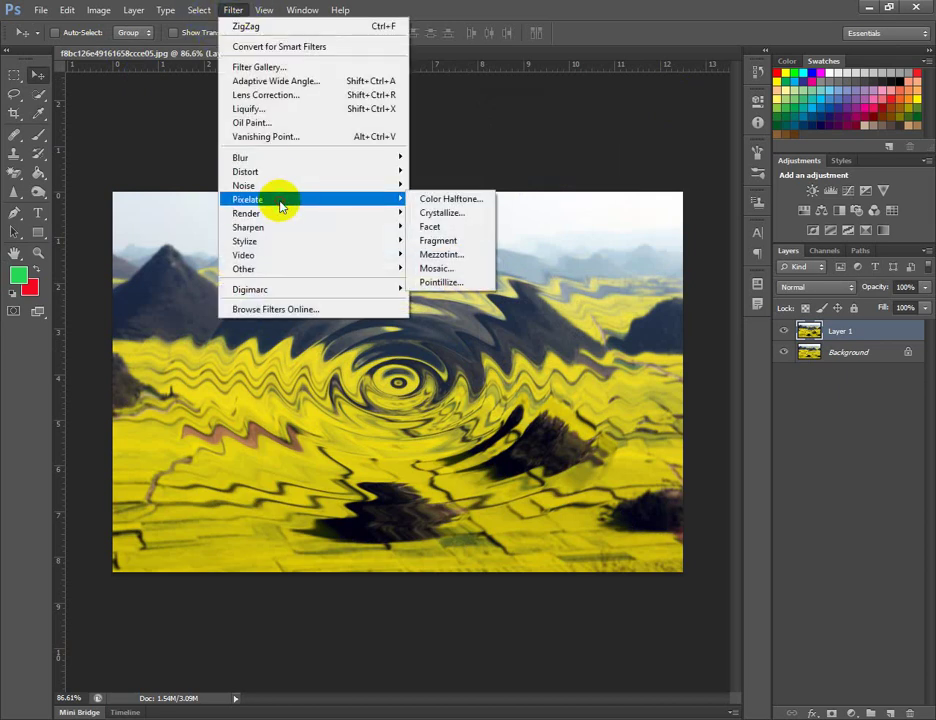
pyautogui.click(452, 243)
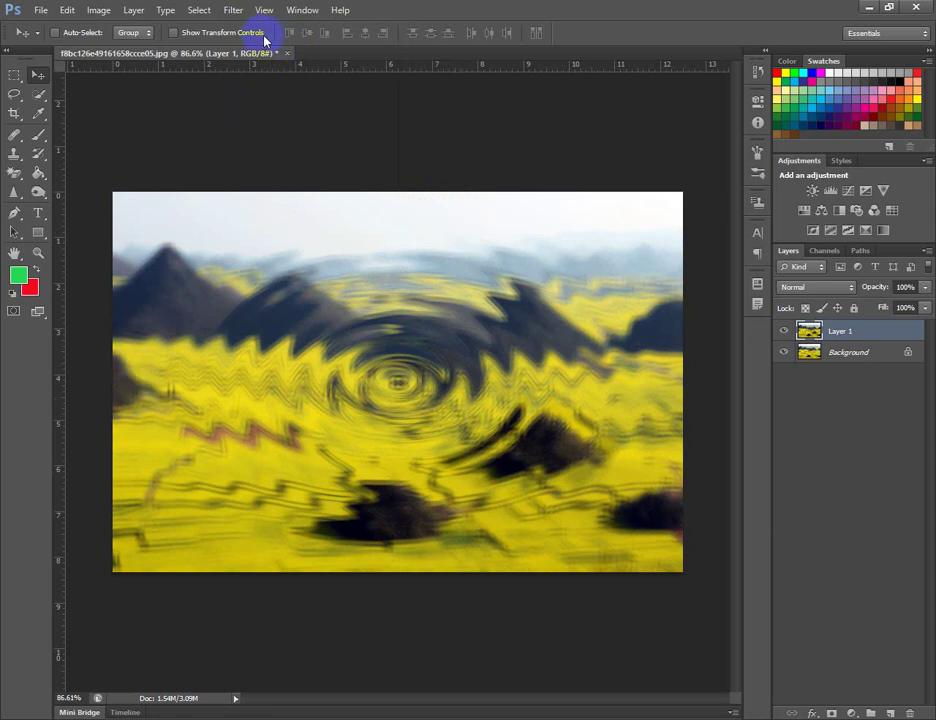
# Apply the Solarize stylize filter to Layer 1
pyautogui.click(240, 12)
pyautogui.moveTo(296, 241)
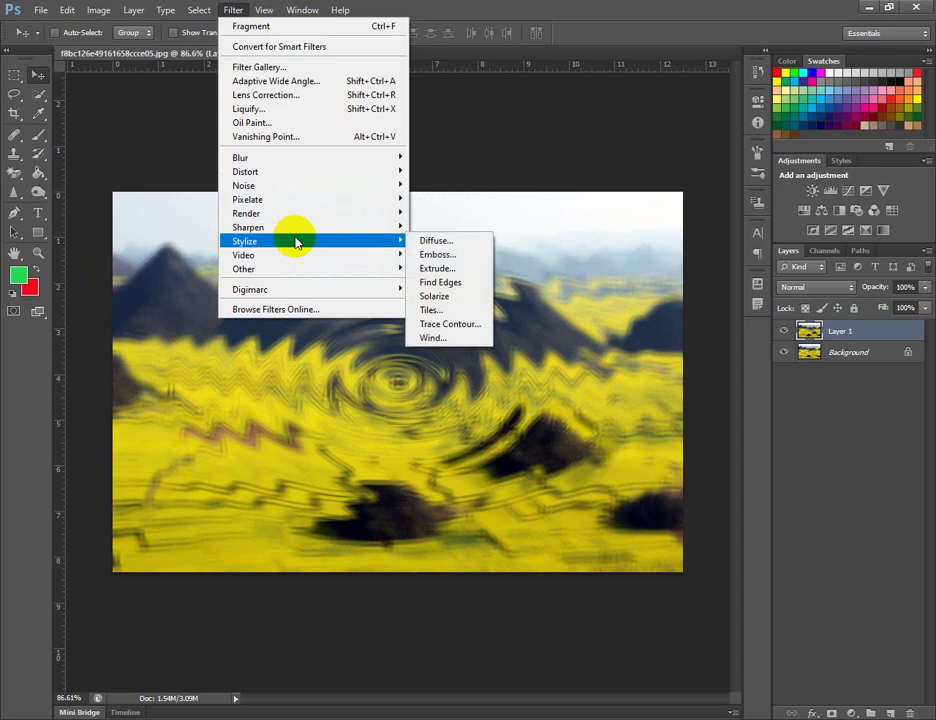
pyautogui.click(428, 296)
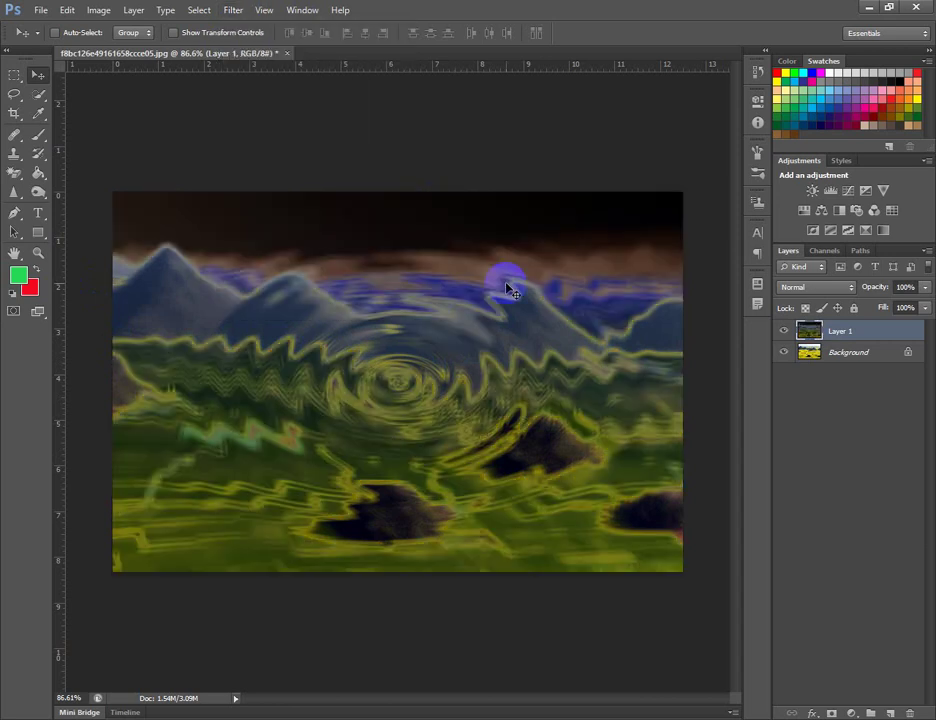
# Cover Layer 1 with the Clouds render filter in the green foreground and red background colours
pyautogui.click(238, 14)
pyautogui.moveTo(303, 214)
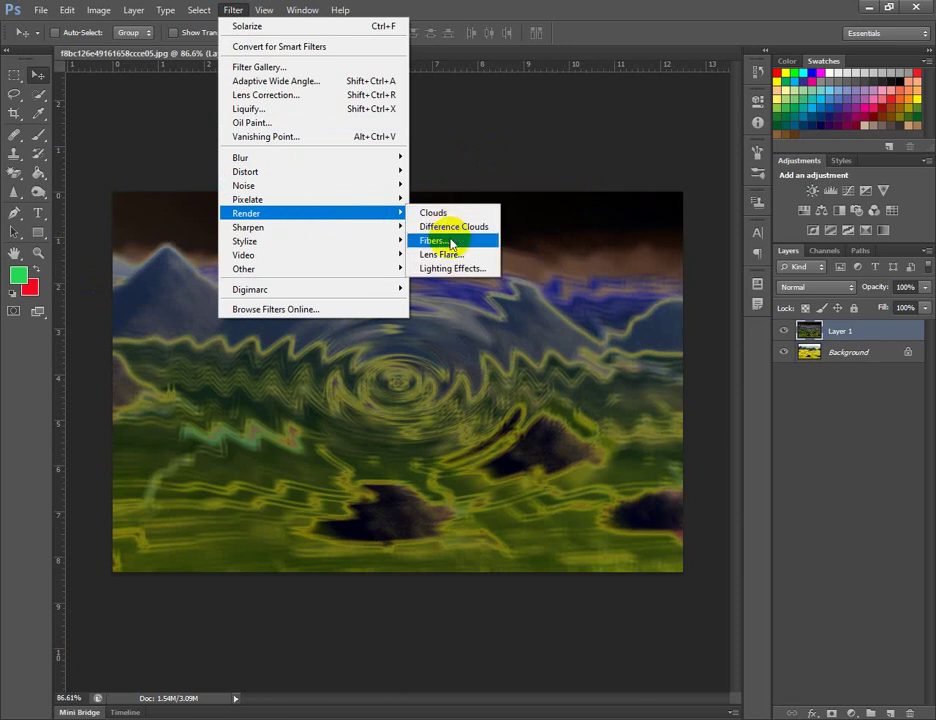
pyautogui.click(440, 214)
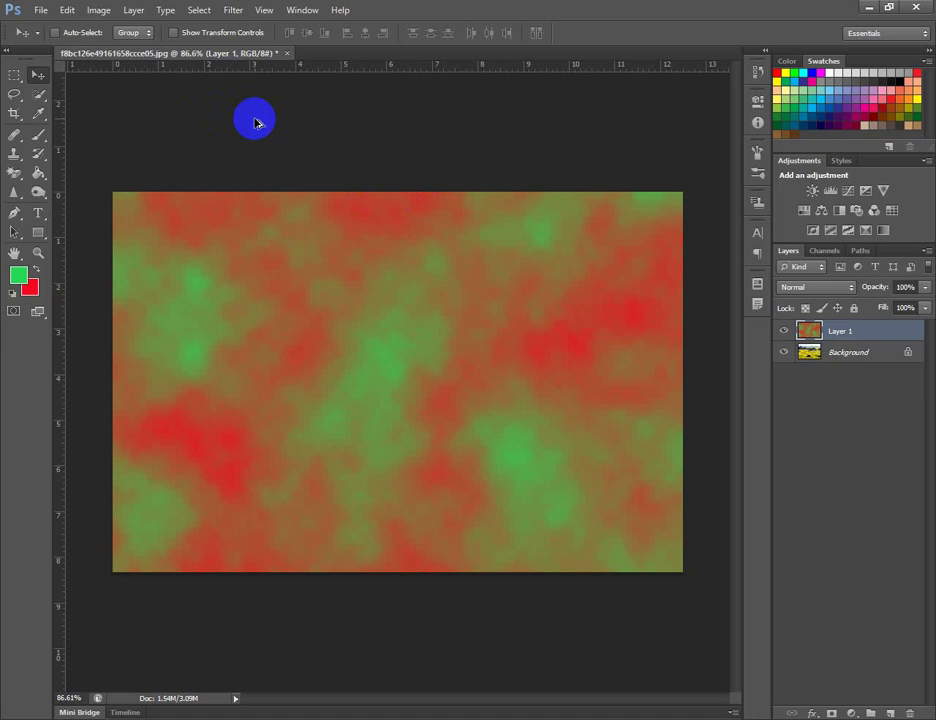
# Undo the filters on Layer 1 back to the unfiltered landscape
pyautogui.hotkey('ctrl', 'alt', 'z')
pyautogui.hotkey('ctrl', 'alt', 'z')
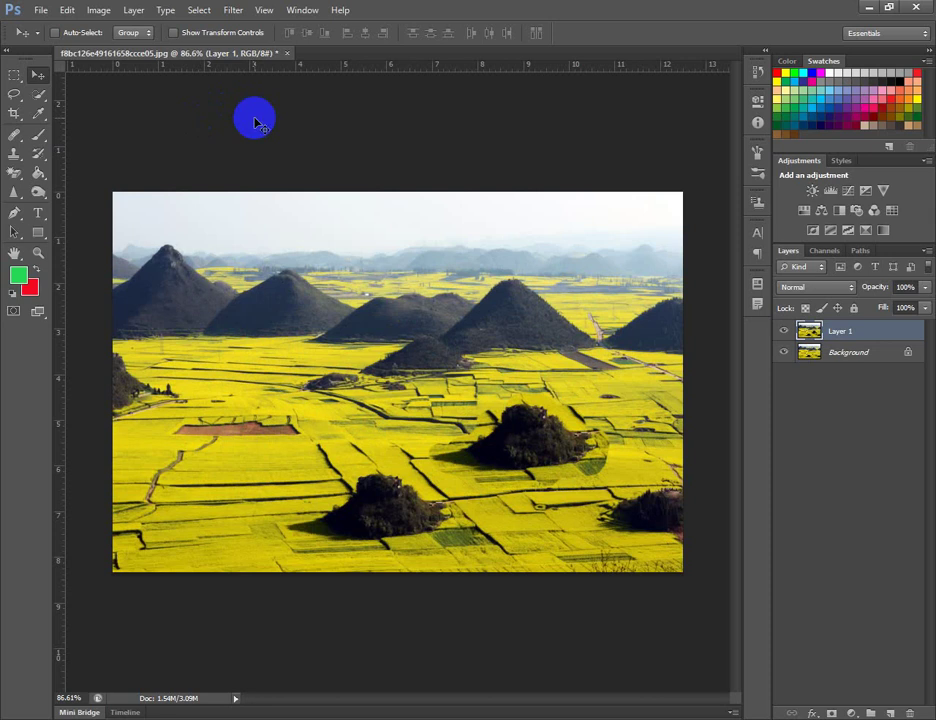
# Try Liquify on Layer 1, pushing the large central hill up and outward with brush size and pressure 100, and discard it
pyautogui.click(232, 10)
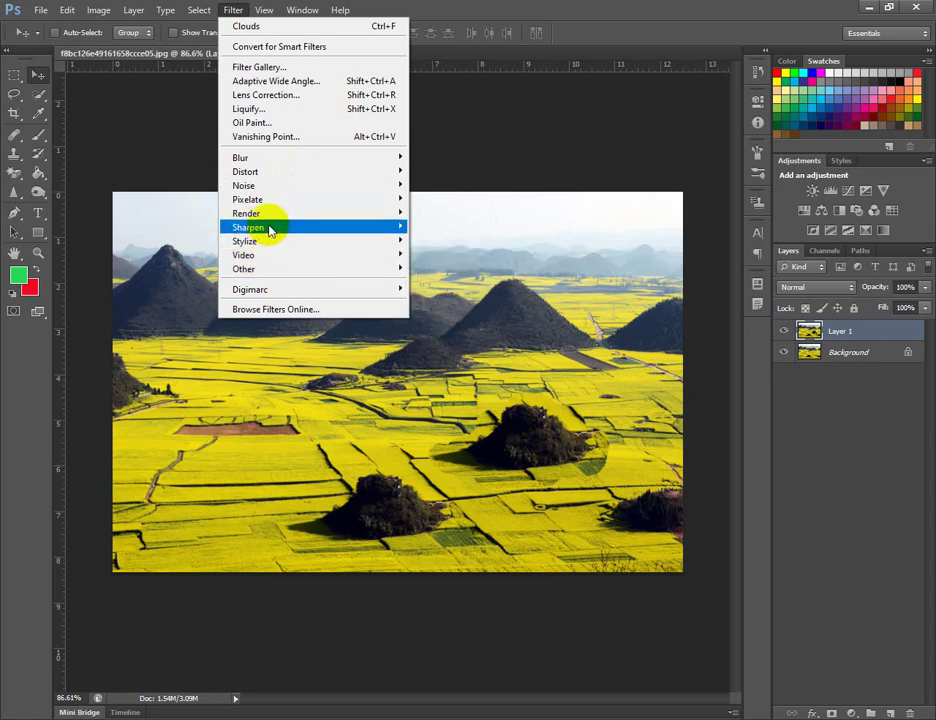
pyautogui.moveTo(267, 230)
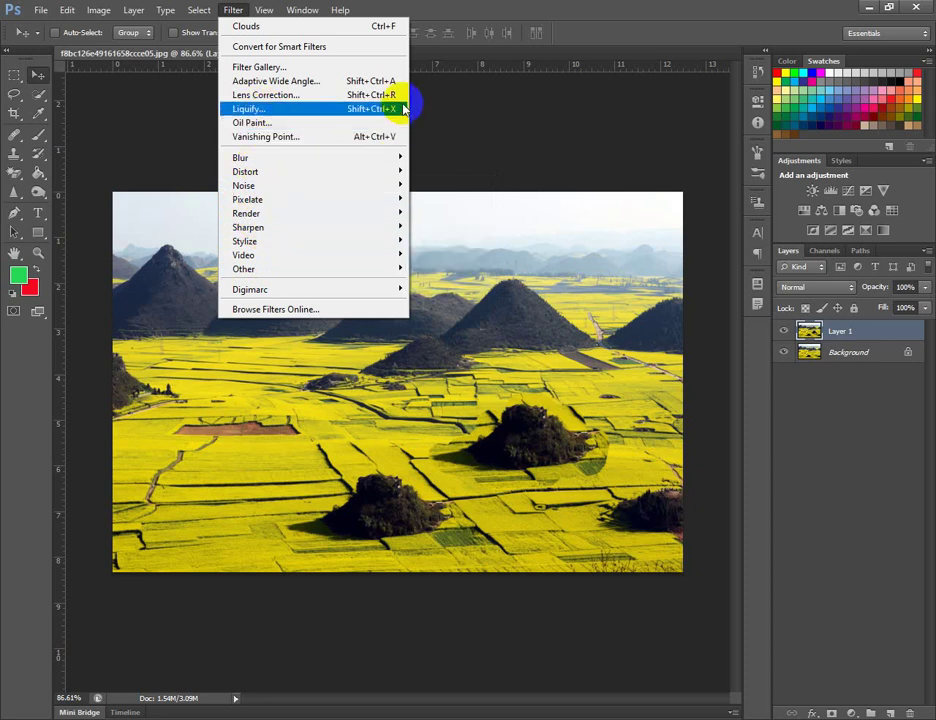
pyautogui.click(245, 109)
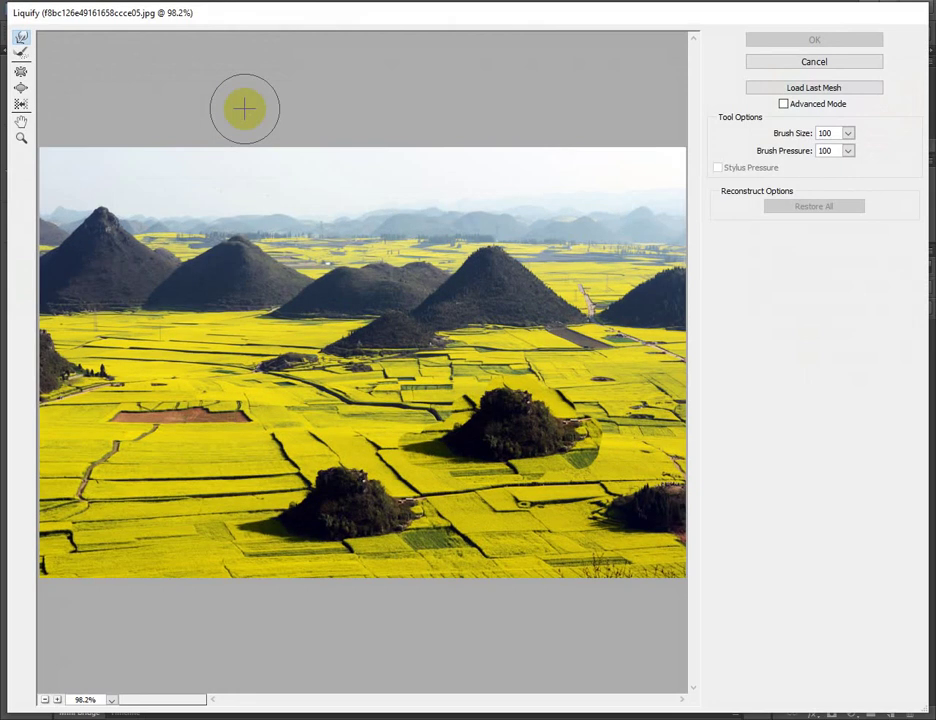
pyautogui.moveTo(491, 261); pyautogui.dragTo(554, 188)
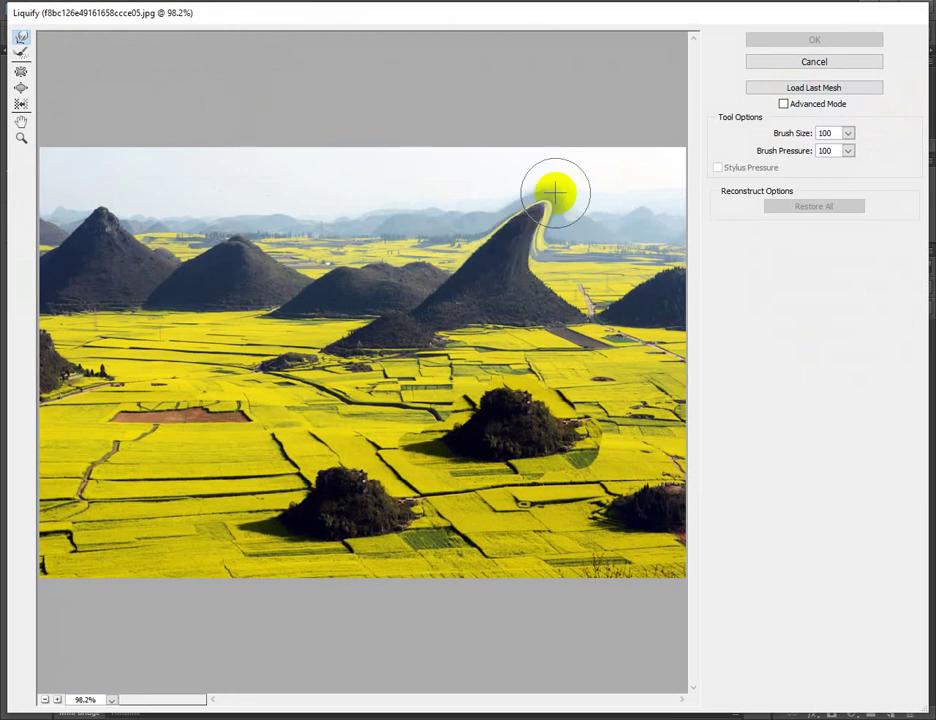
pyautogui.moveTo(513, 246)
pyautogui.mouseDown()
pyautogui.moveTo(454, 206)
pyautogui.moveTo(484, 218)
pyautogui.moveTo(477, 170)
pyautogui.moveTo(502, 208)
pyautogui.moveTo(506, 177)
pyautogui.moveTo(515, 218)
pyautogui.moveTo(528, 196)
pyautogui.moveTo(516, 201)
pyautogui.moveTo(511, 170)
pyautogui.moveTo(494, 207)
pyautogui.moveTo(470, 225)
pyautogui.moveTo(453, 213)
pyautogui.moveTo(448, 243)
pyautogui.moveTo(471, 249)
pyautogui.moveTo(429, 241)
pyautogui.moveTo(449, 228)
pyautogui.moveTo(427, 199)
pyautogui.moveTo(450, 211)
pyautogui.moveTo(438, 185)
pyautogui.moveTo(460, 182)
pyautogui.moveTo(460, 171)
pyautogui.moveTo(467, 191)
pyautogui.moveTo(452, 164)
pyautogui.moveTo(465, 181)
pyautogui.moveTo(474, 166)
pyautogui.moveTo(482, 180)
pyautogui.moveTo(495, 160)
pyautogui.moveTo(492, 187)
pyautogui.moveTo(533, 215)
pyautogui.moveTo(526, 230)
pyautogui.moveTo(555, 218)
pyautogui.moveTo(530, 261)
pyautogui.moveTo(548, 258)
pyautogui.moveTo(533, 270)
pyautogui.moveTo(587, 262)
pyautogui.moveTo(540, 246)
pyautogui.moveTo(575, 229)
pyautogui.moveTo(458, 255)
pyautogui.moveTo(409, 242)
pyautogui.moveTo(422, 220)
pyautogui.moveTo(392, 200)
pyautogui.moveTo(439, 241)
pyautogui.moveTo(401, 261)
pyautogui.moveTo(453, 290)
pyautogui.moveTo(455, 281)
pyautogui.moveTo(402, 298)
pyautogui.moveTo(431, 268)
pyautogui.moveTo(373, 277)
pyautogui.moveTo(386, 330)
pyautogui.moveTo(456, 342)
pyautogui.moveTo(539, 326)
pyautogui.moveTo(591, 279)
pyautogui.moveTo(577, 282)
pyautogui.moveTo(606, 317)
pyautogui.moveTo(428, 323)
pyautogui.moveTo(428, 313)
pyautogui.moveTo(508, 372)
pyautogui.moveTo(552, 366)
pyautogui.moveTo(539, 378)
pyautogui.moveTo(558, 359)
pyautogui.moveTo(585, 357)
pyautogui.moveTo(598, 328)
pyautogui.moveTo(587, 274)
pyautogui.moveTo(556, 247)
pyautogui.moveTo(577, 251)
pyautogui.moveTo(485, 272)
pyautogui.moveTo(529, 299)
pyautogui.moveTo(472, 230)
pyautogui.moveTo(524, 265)
pyautogui.moveTo(437, 303)
pyautogui.moveTo(464, 246)
pyautogui.moveTo(525, 330)
pyautogui.moveTo(585, 292)
pyautogui.moveTo(539, 267)
pyautogui.mouseUp()
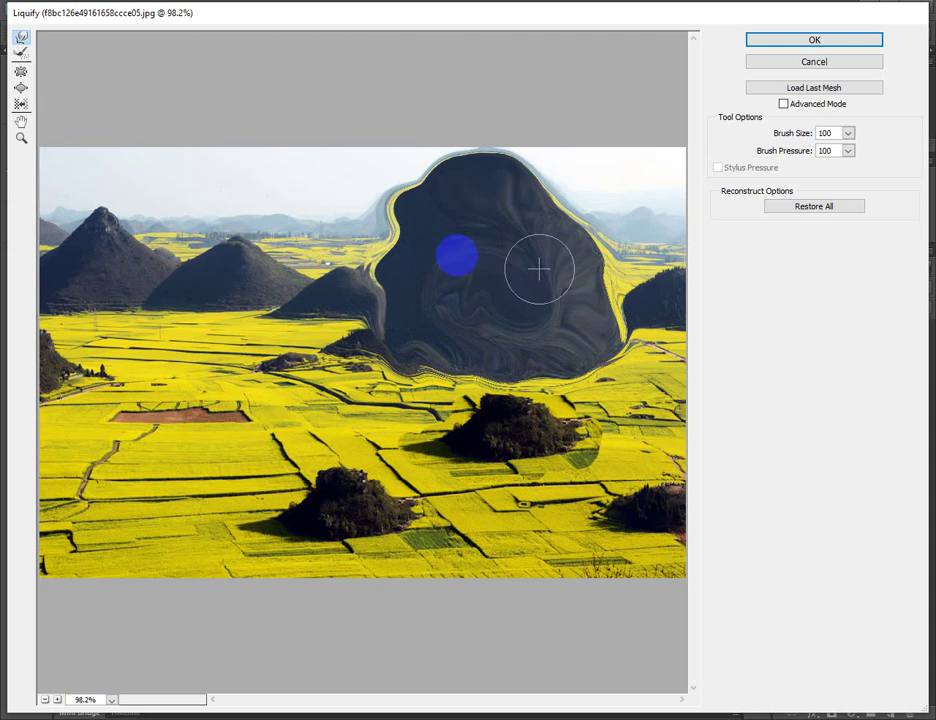
pyautogui.click(817, 62)
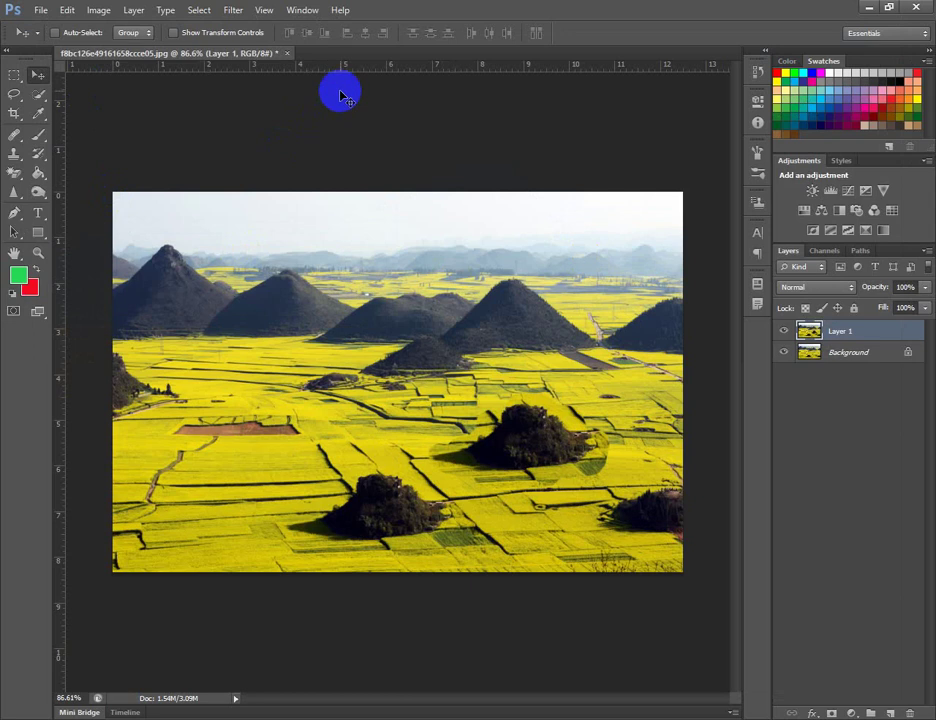
pyautogui.click(15, 215)
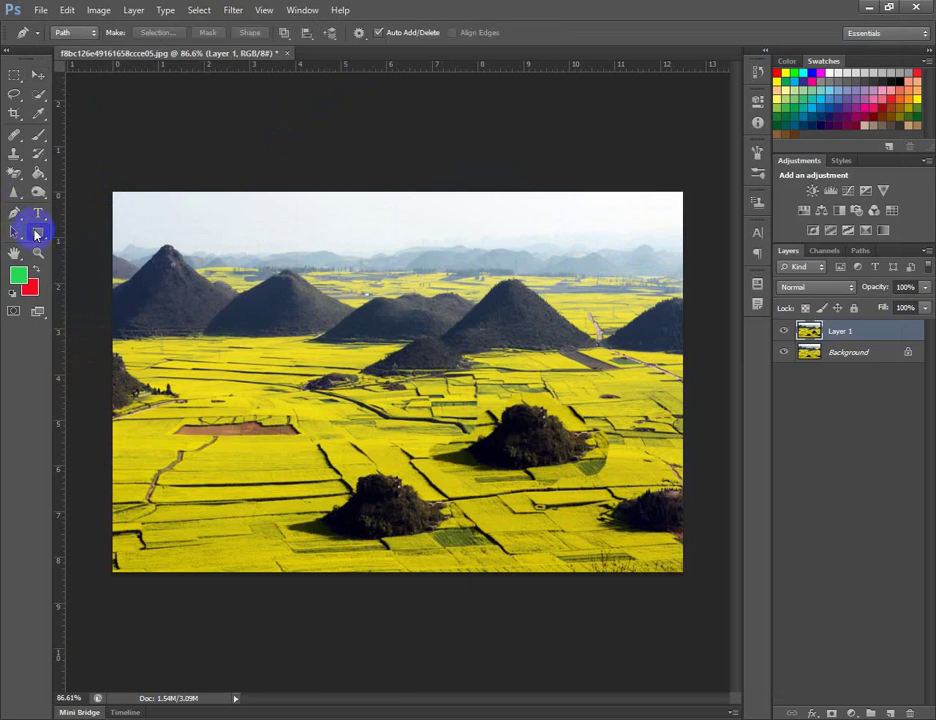
pyautogui.click(37, 234)
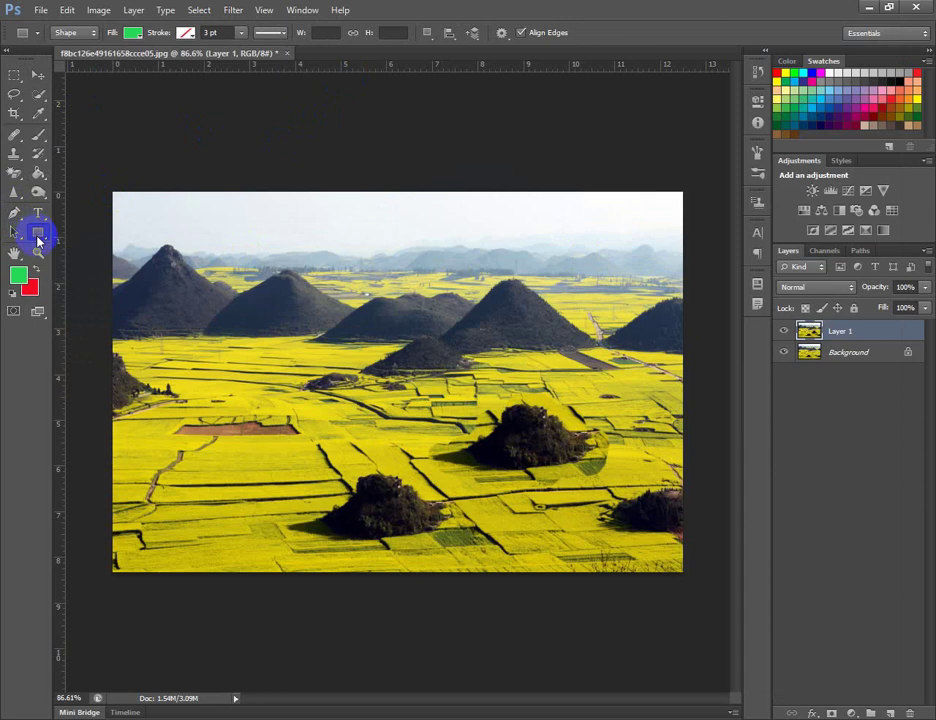
pyautogui.click(15, 215)
pyautogui.click(37, 234)
# Try filling a rectangular selection over the upper-left hills with the green foreground colour, then undo the fill and deselect
pyautogui.click(14, 78)
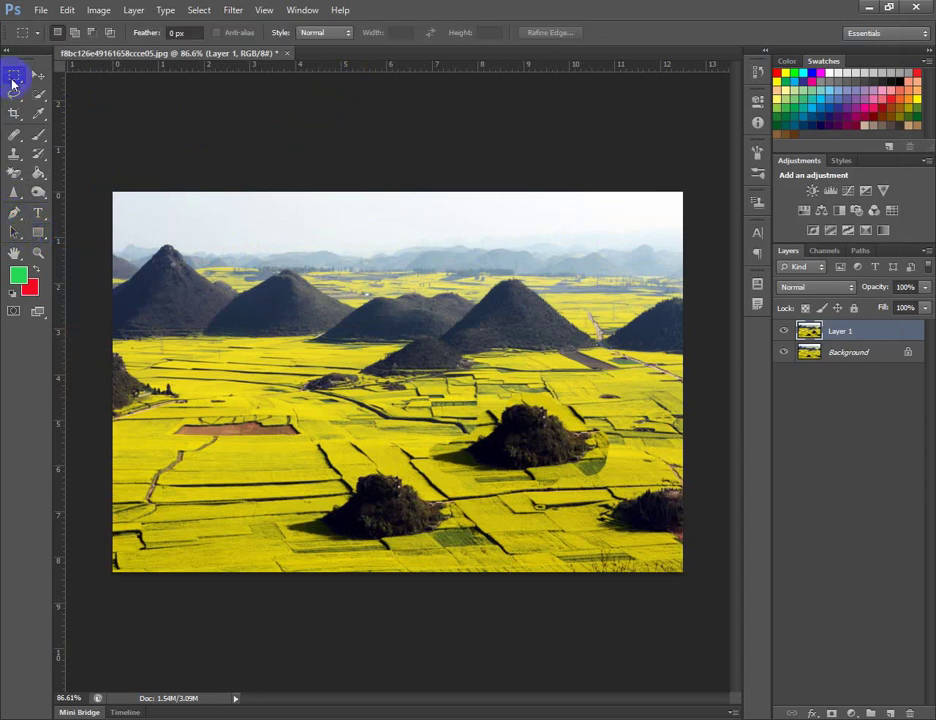
pyautogui.moveTo(136, 211); pyautogui.dragTo(395, 386)
pyautogui.click(408, 388)
pyautogui.hotkey('ctrl', 'z')
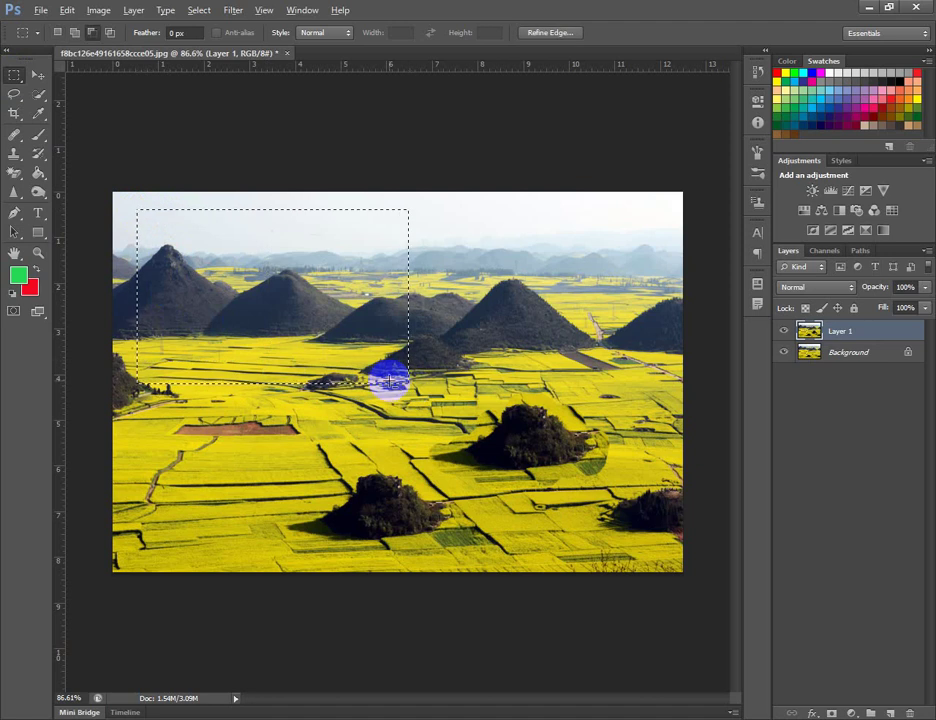
pyautogui.hotkey('alt', 'BackSpace')
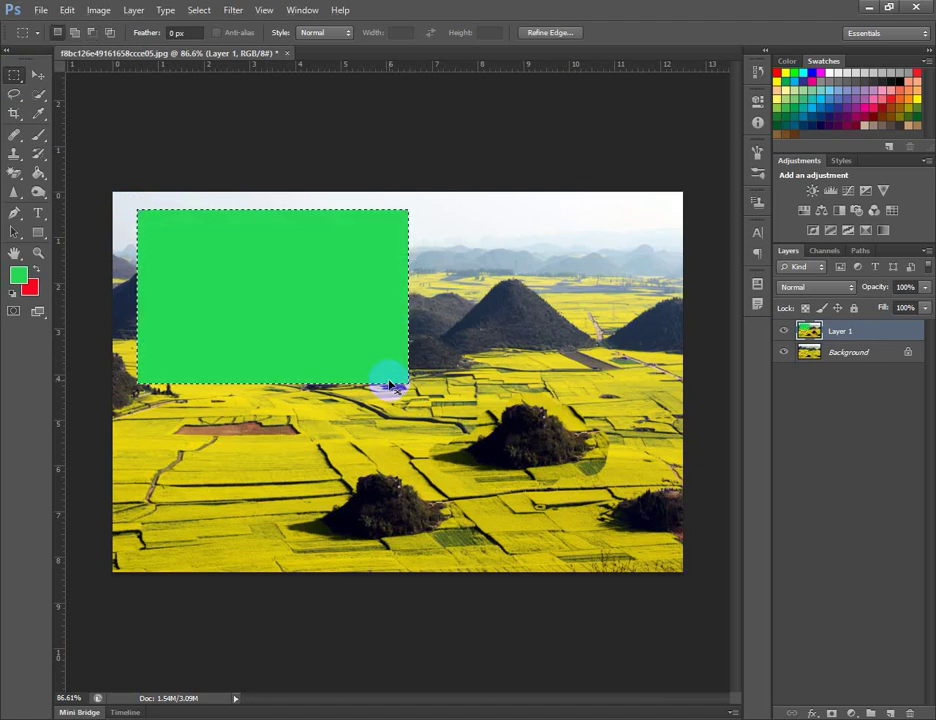
pyautogui.hotkey('ctrl', 'z')
pyautogui.hotkey('alt', 'BackSpace')
pyautogui.hotkey('ctrl', 'z')
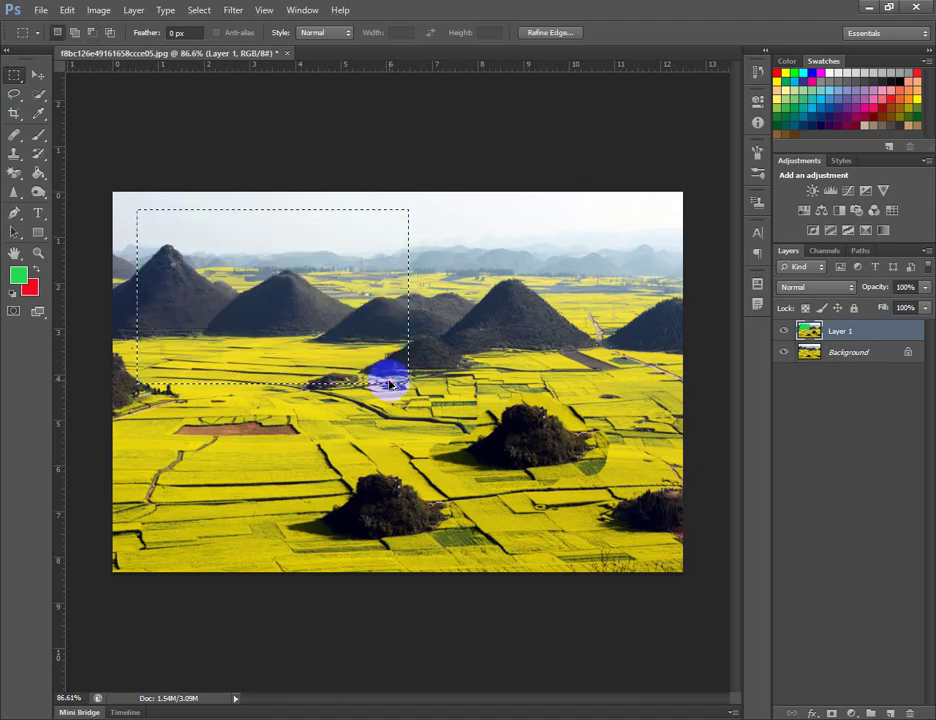
pyautogui.hotkey('ctrl', 'd')
# Draw a green rectangle shape about 422 by 287 px over the left hills and move it toward the image's centre
pyautogui.click(38, 231)
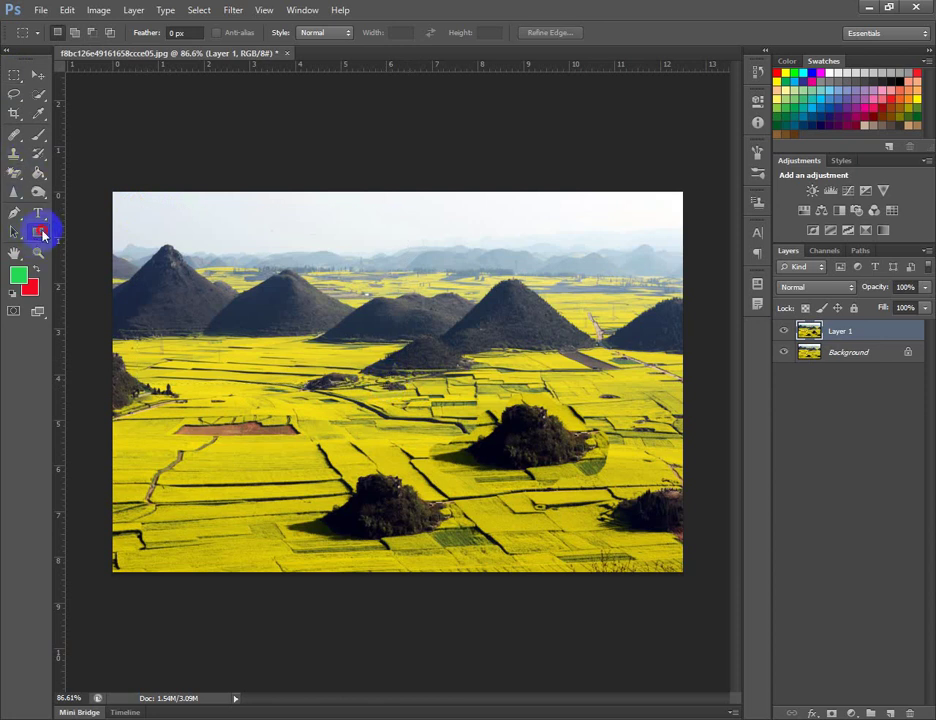
pyautogui.moveTo(162, 231); pyautogui.dragTo(428, 410)
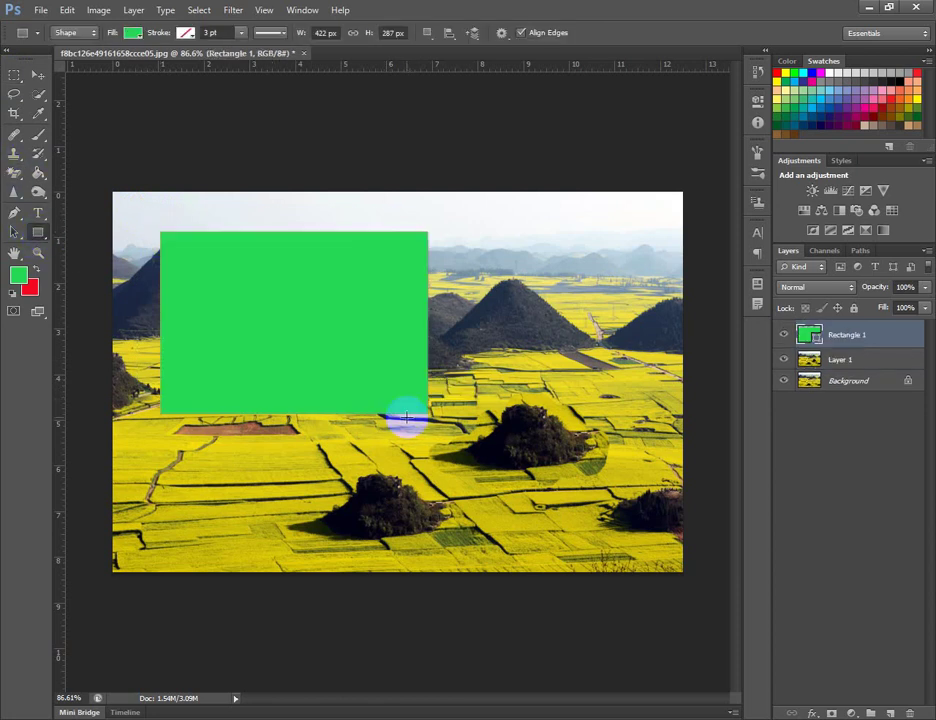
pyautogui.click(20, 292)
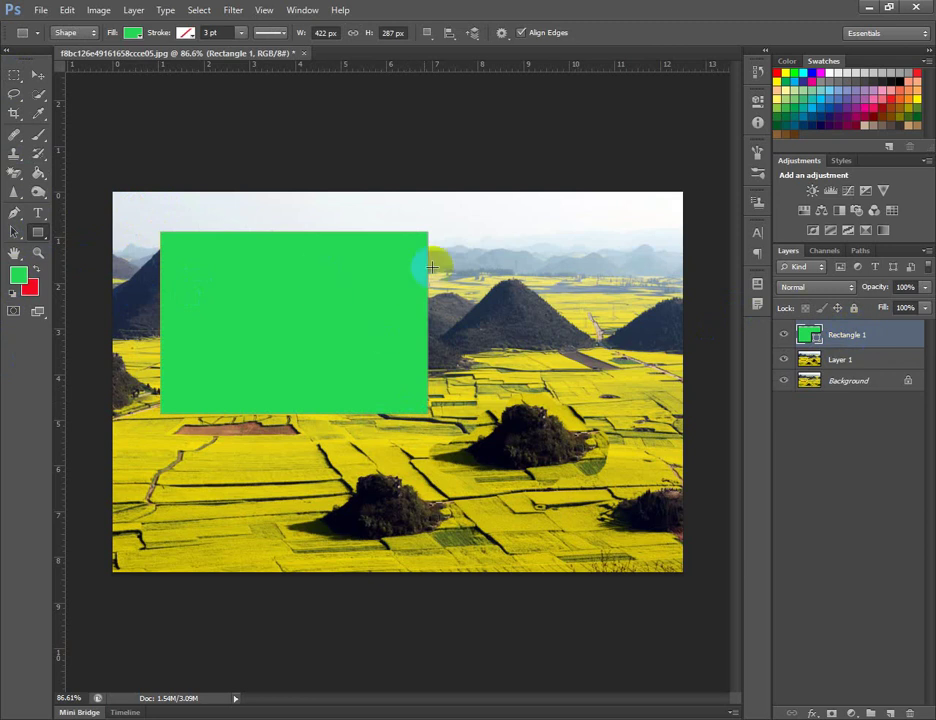
pyautogui.click(38, 75)
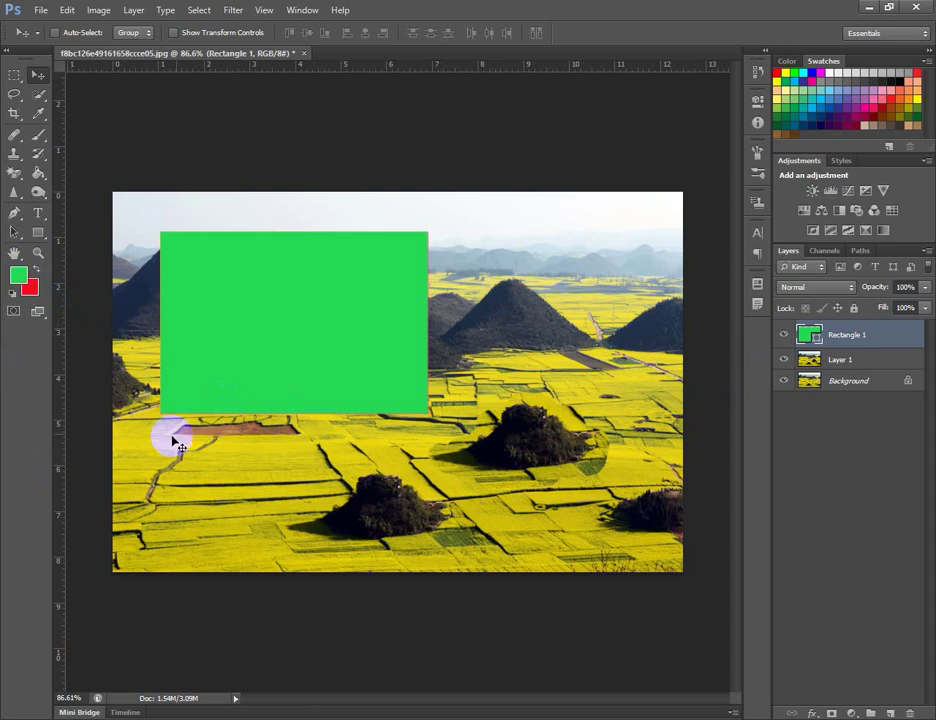
pyautogui.moveTo(292, 292); pyautogui.dragTo(305, 361)
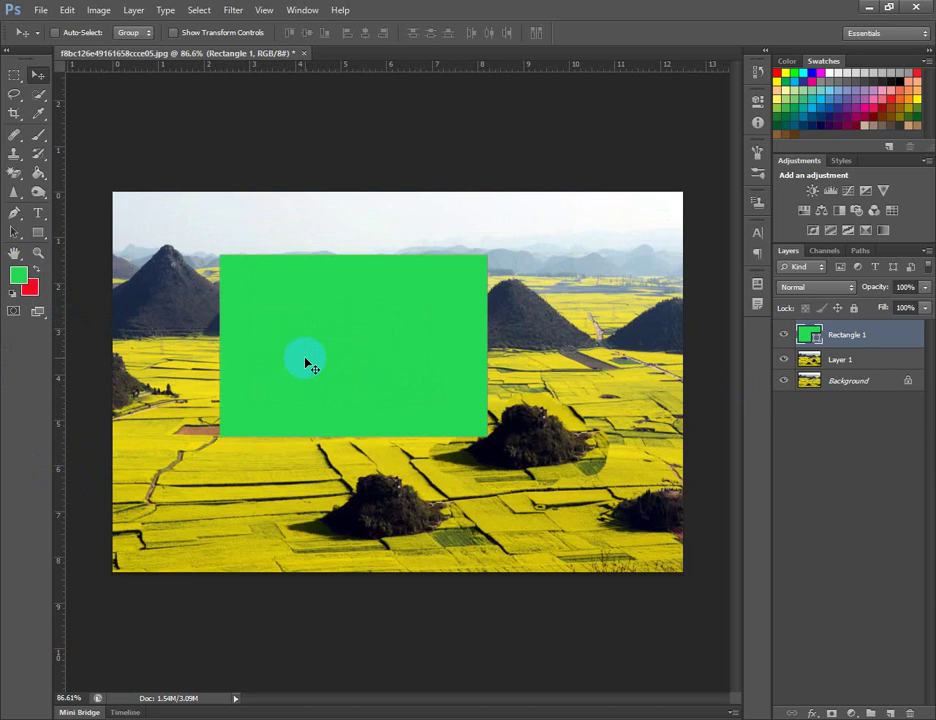
# Reshape the green rectangle with the Direct Selection tool, moving its four corners inward into a slanted quadrilateral about 229 by 112 px
pyautogui.click(12, 76)
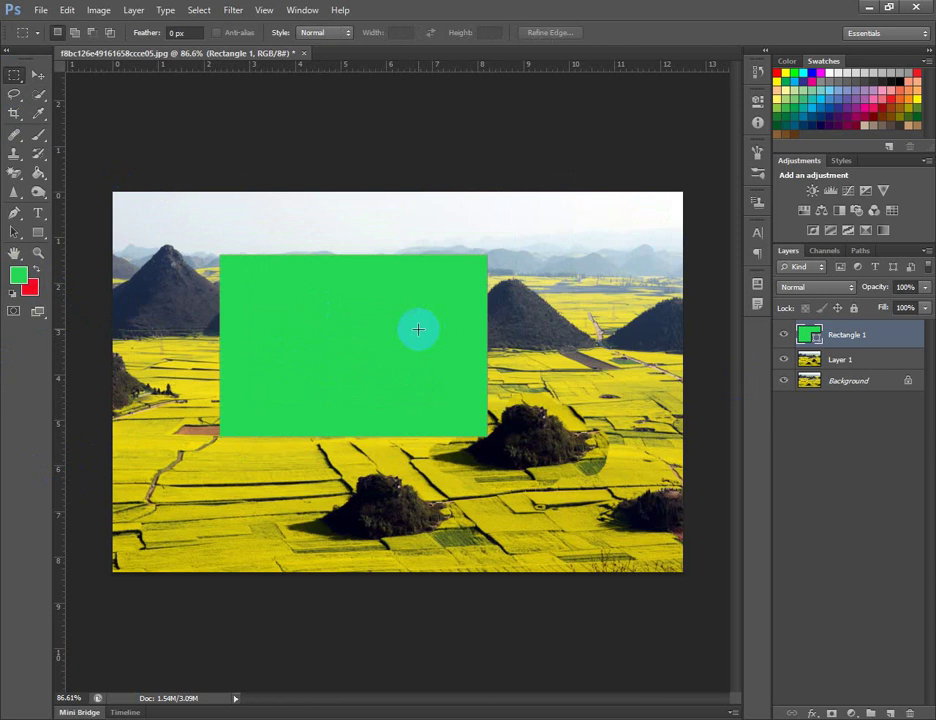
pyautogui.click(17, 234)
pyautogui.click(17, 234)
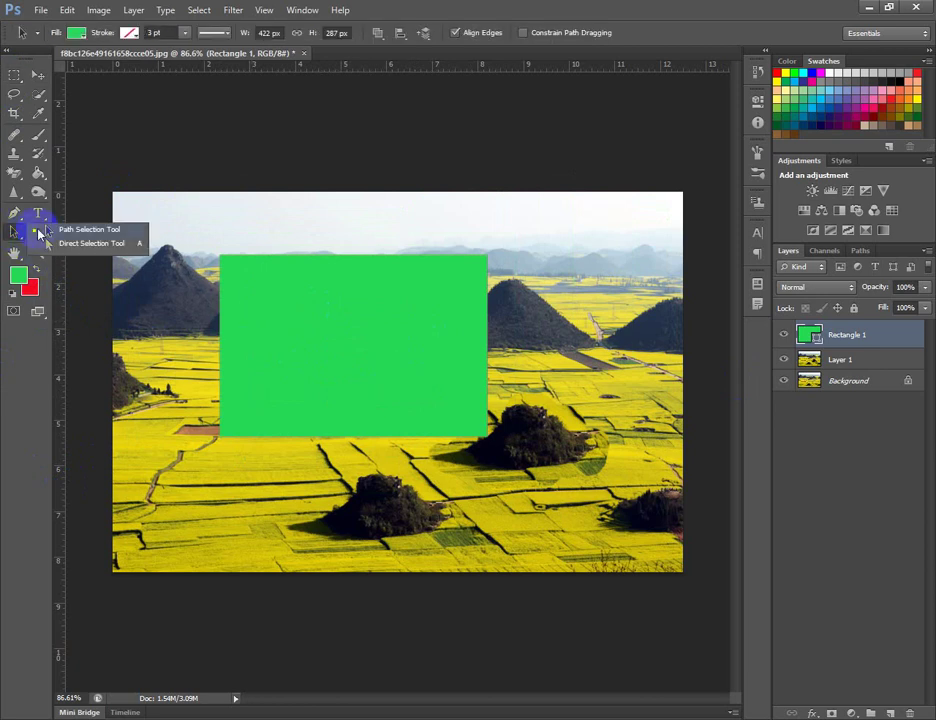
pyautogui.moveTo(40, 234); pyautogui.dragTo(92, 233)
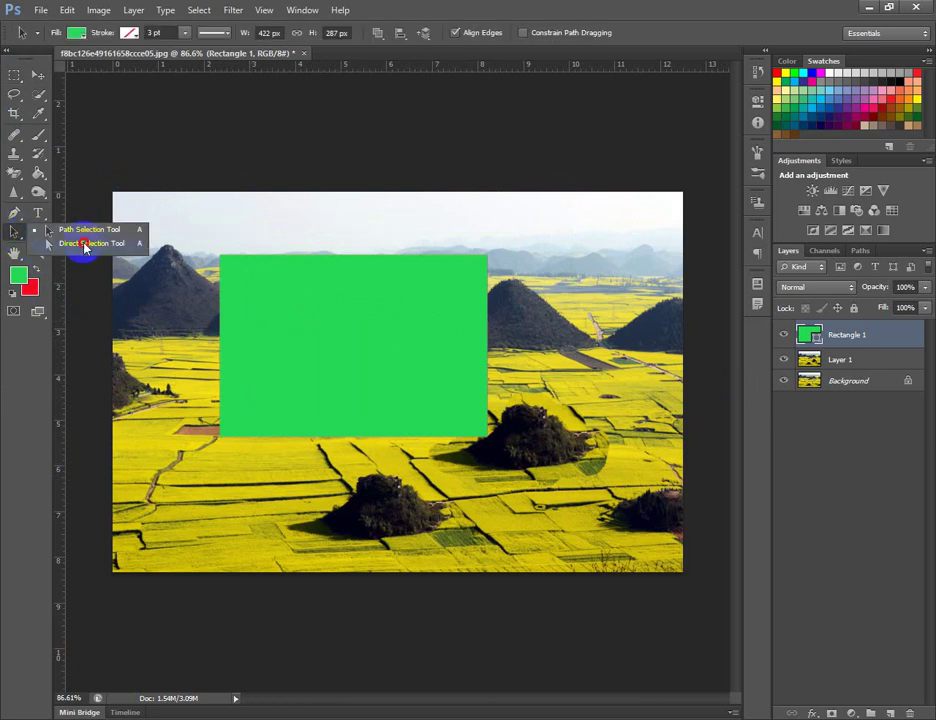
pyautogui.click(85, 246)
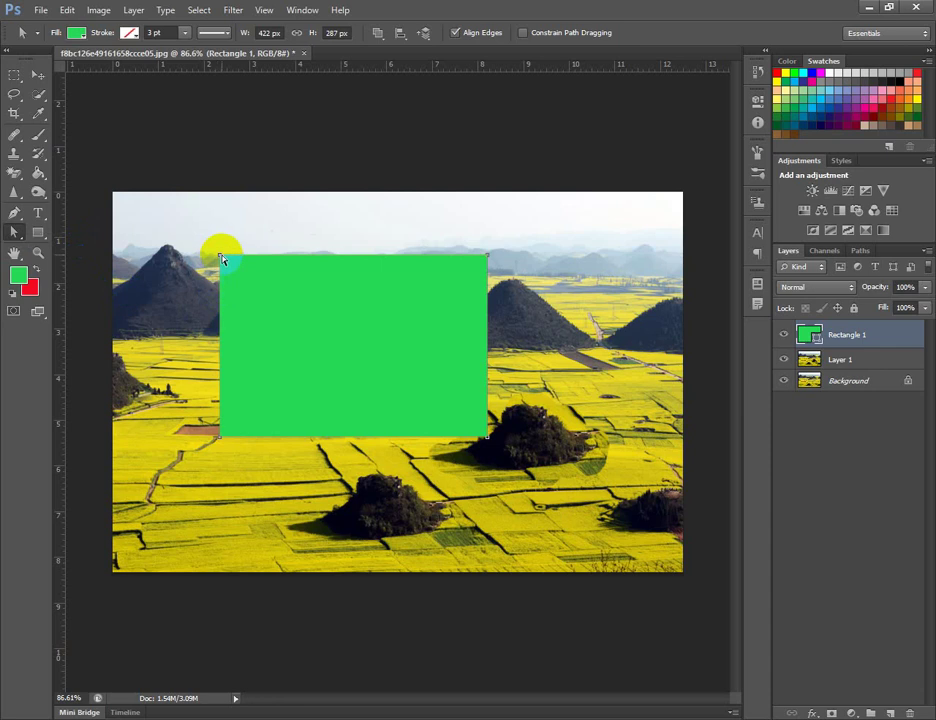
pyautogui.moveTo(222, 259); pyautogui.dragTo(293, 319)
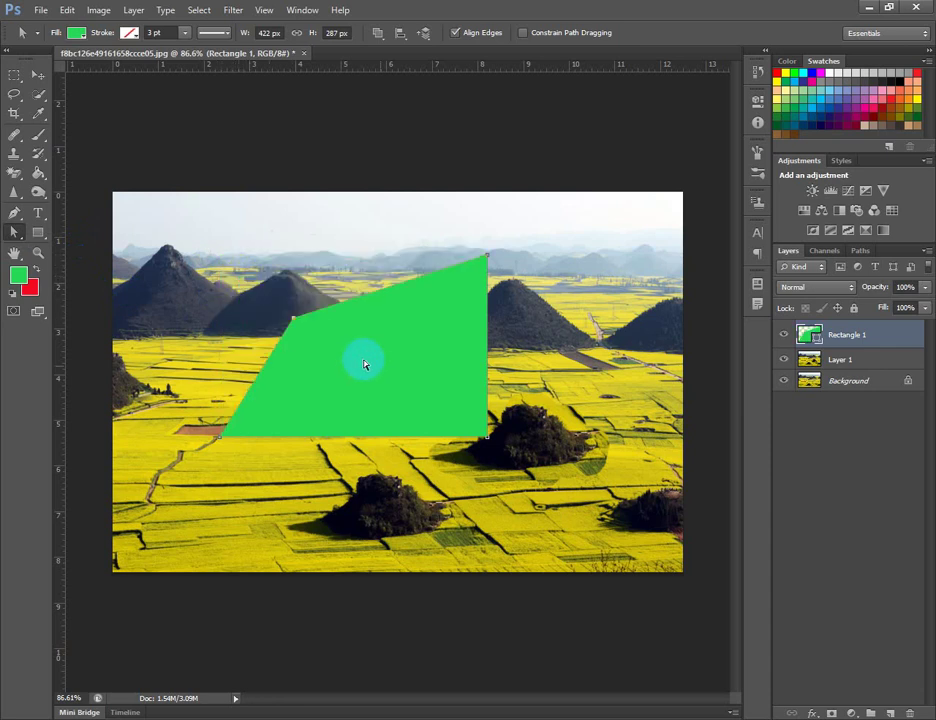
pyautogui.click(485, 426)
pyautogui.moveTo(438, 395); pyautogui.dragTo(440, 390)
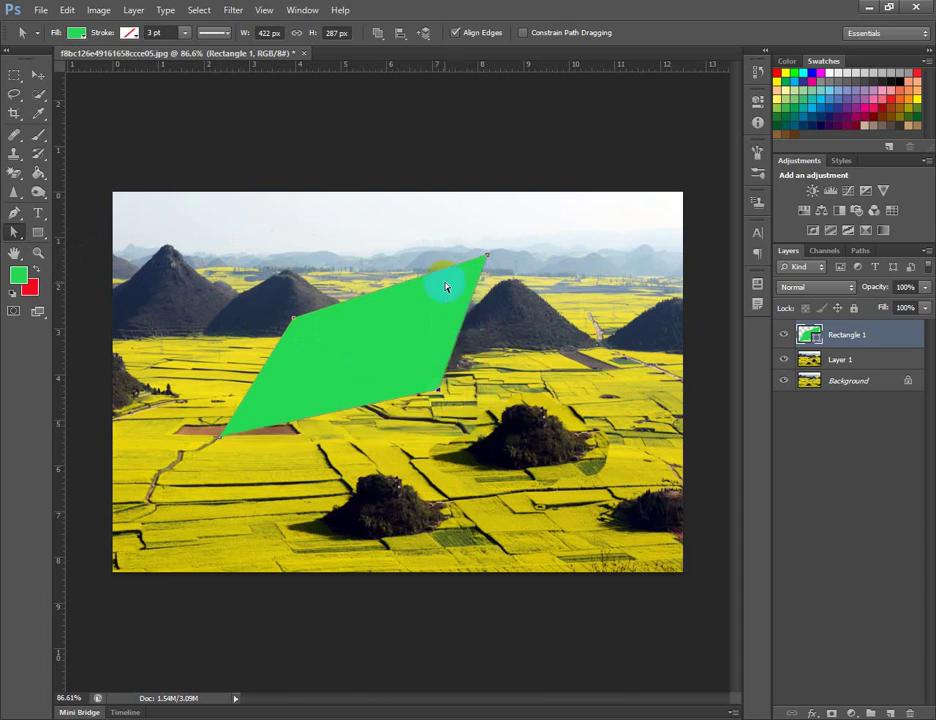
pyautogui.moveTo(482, 262); pyautogui.dragTo(397, 328)
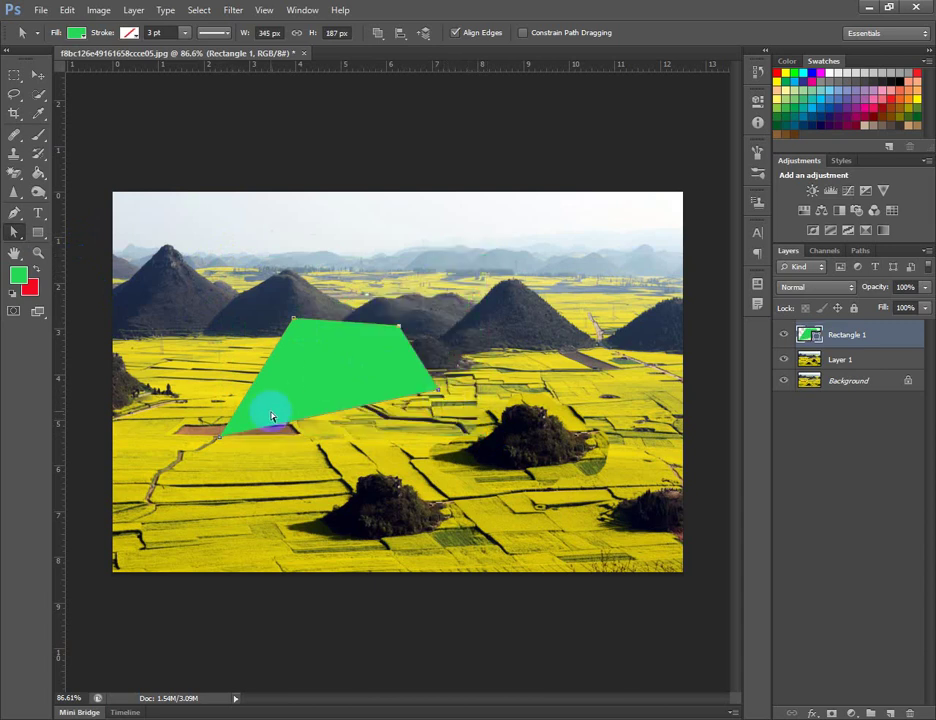
pyautogui.moveTo(220, 440); pyautogui.dragTo(318, 362)
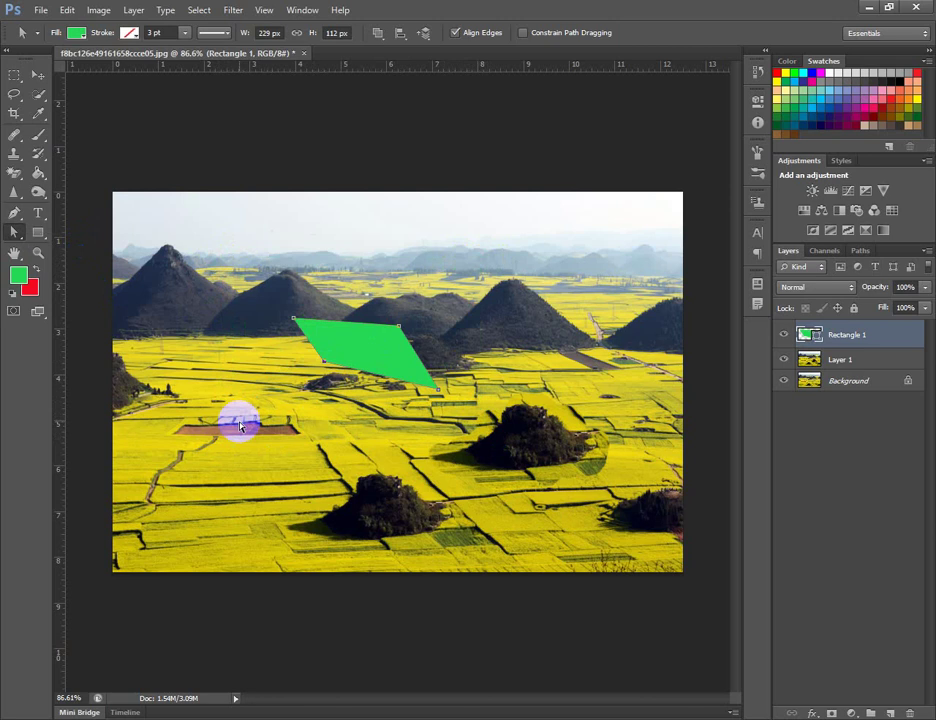
# Turn the green shape's upper-left, upper-right and lower-right corners into smooth curves with the Convert Point tool
pyautogui.click(13, 213)
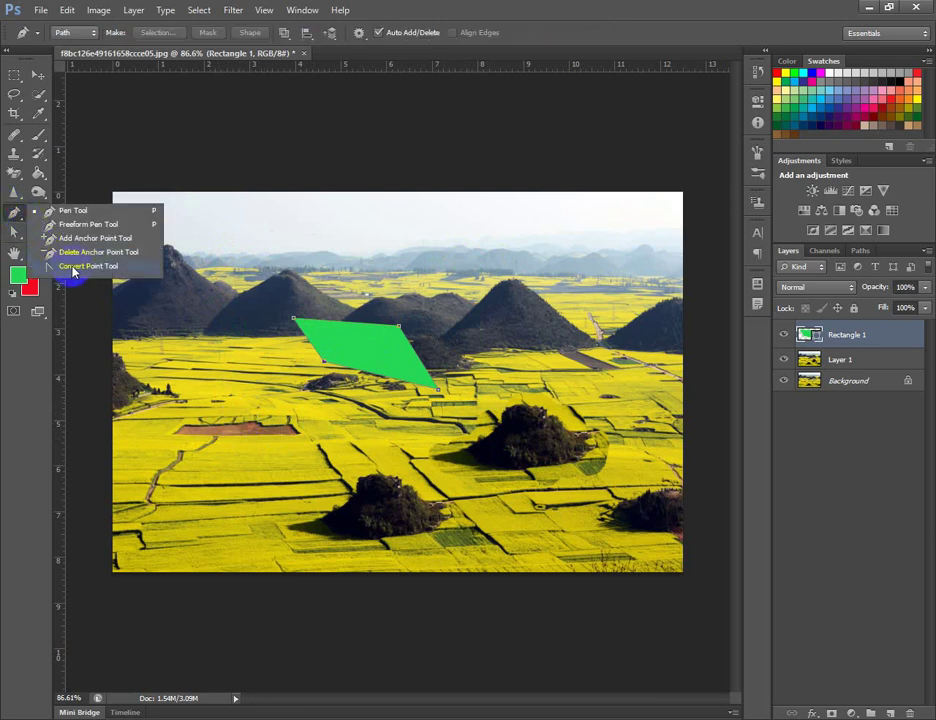
pyautogui.click(86, 266)
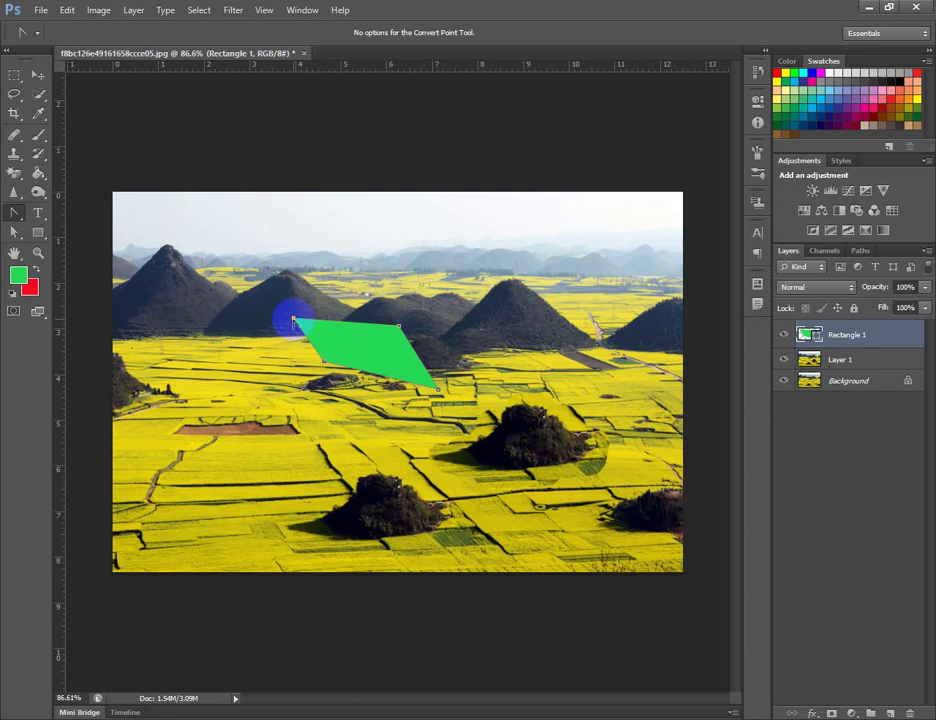
pyautogui.moveTo(296, 317); pyautogui.dragTo(302, 276)
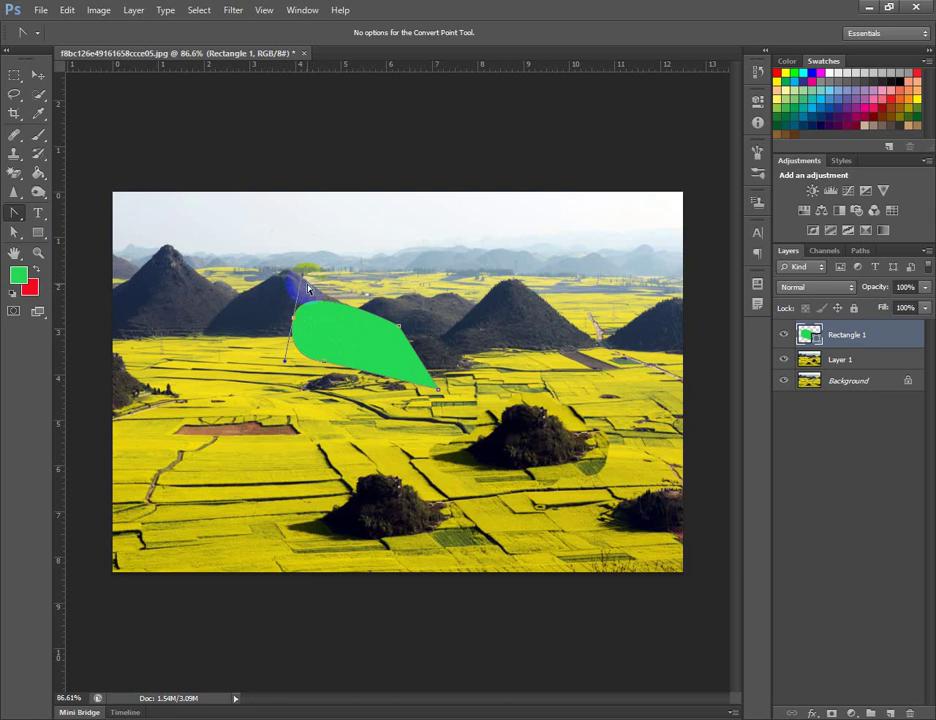
pyautogui.click(438, 390)
pyautogui.moveTo(438, 390); pyautogui.dragTo(383, 450)
pyautogui.click(401, 331)
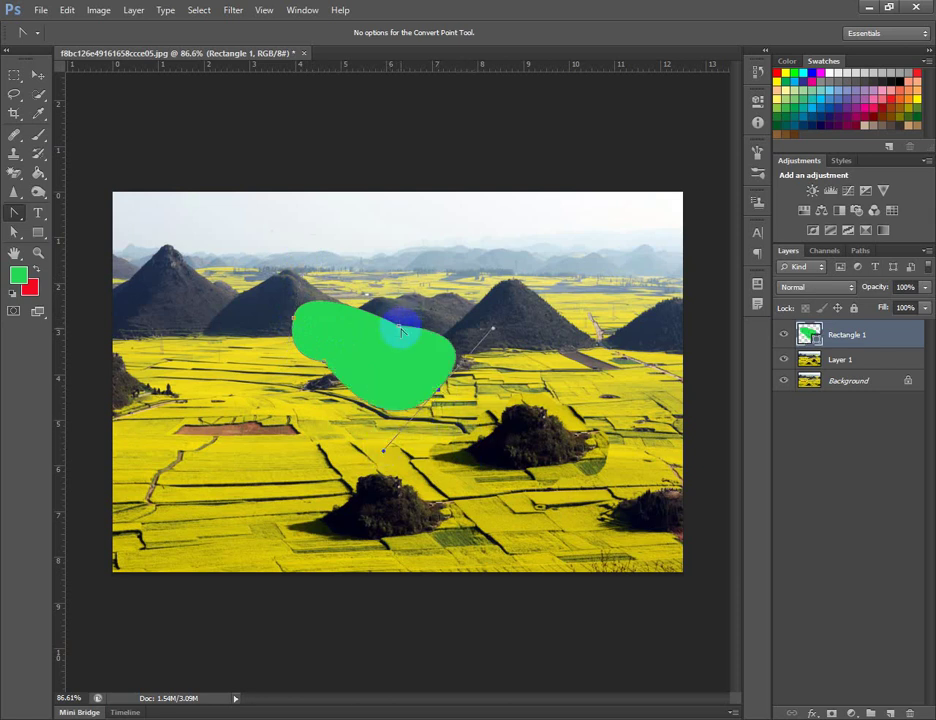
pyautogui.moveTo(401, 331); pyautogui.dragTo(446, 355)
# Enlarge the green shape with the Direct Selection tool, moving its anchor points outward until it measures about 781 by 468 px
pyautogui.click(15, 213)
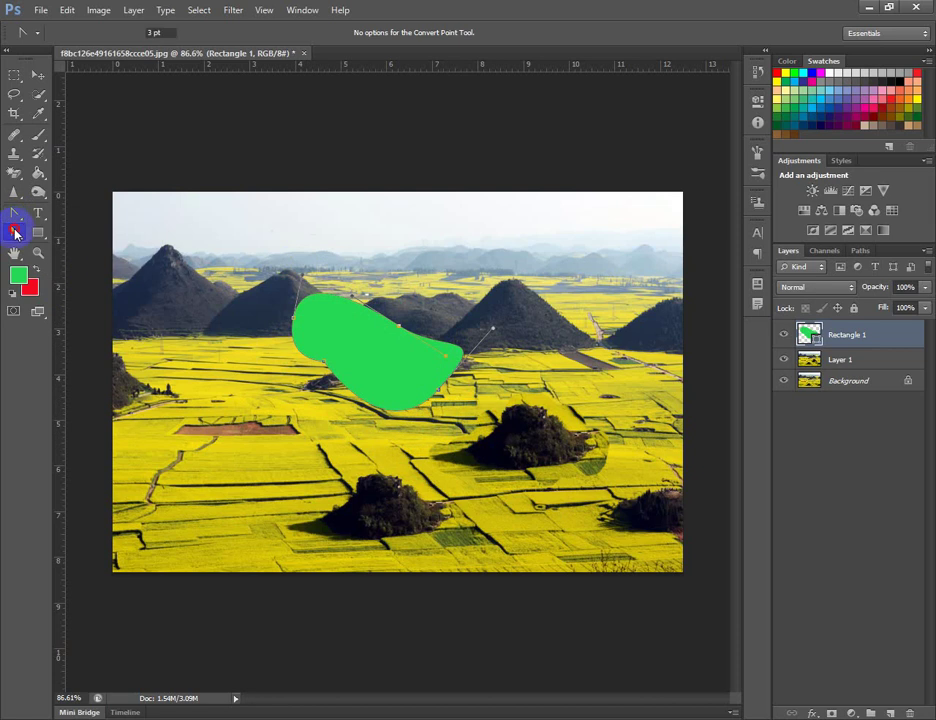
pyautogui.click(15, 231)
pyautogui.moveTo(50, 240); pyautogui.dragTo(95, 245)
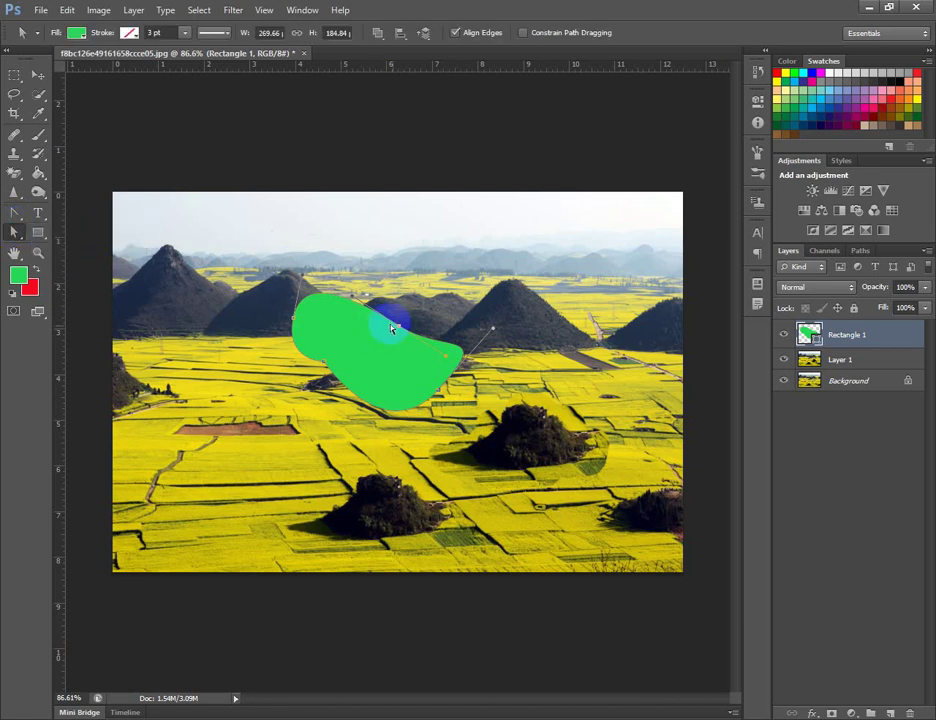
pyautogui.moveTo(397, 324); pyautogui.dragTo(470, 222)
pyautogui.click(315, 353)
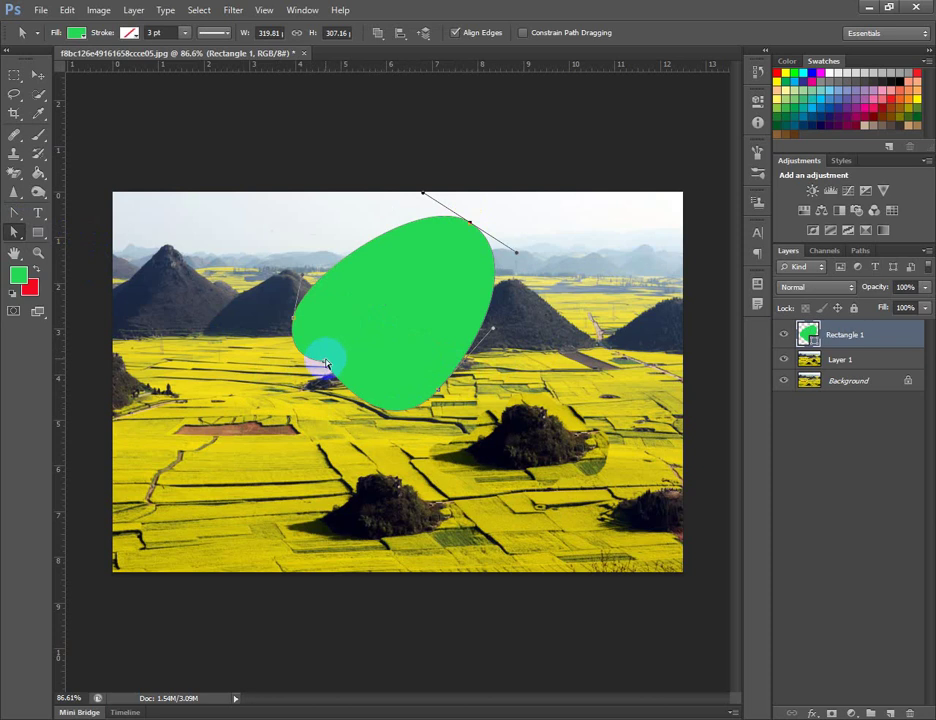
pyautogui.click(273, 407)
pyautogui.moveTo(273, 407); pyautogui.dragTo(160, 307)
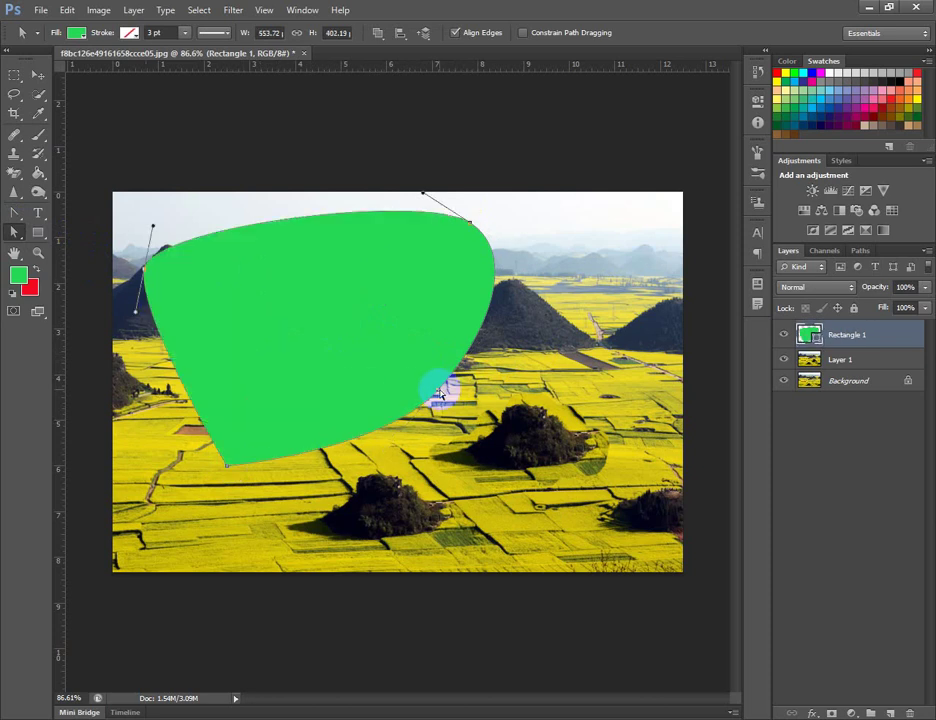
pyautogui.click(487, 416)
pyautogui.moveTo(487, 416); pyautogui.dragTo(552, 527)
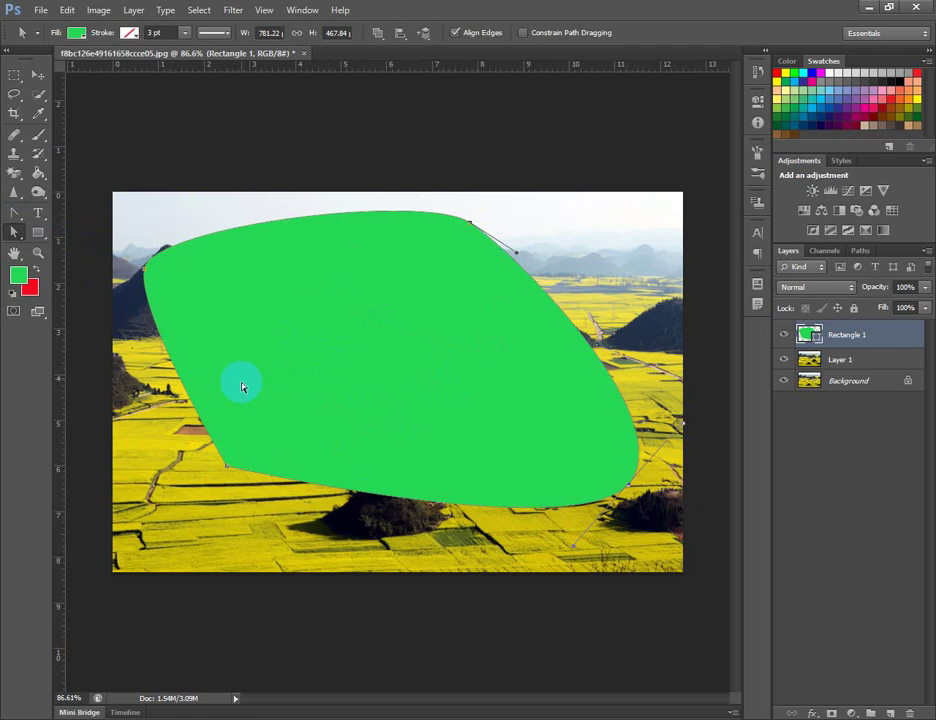
# Delete the green shape's lower-right anchor point, then remove the Rectangle 1 layer
pyautogui.click(648, 440)
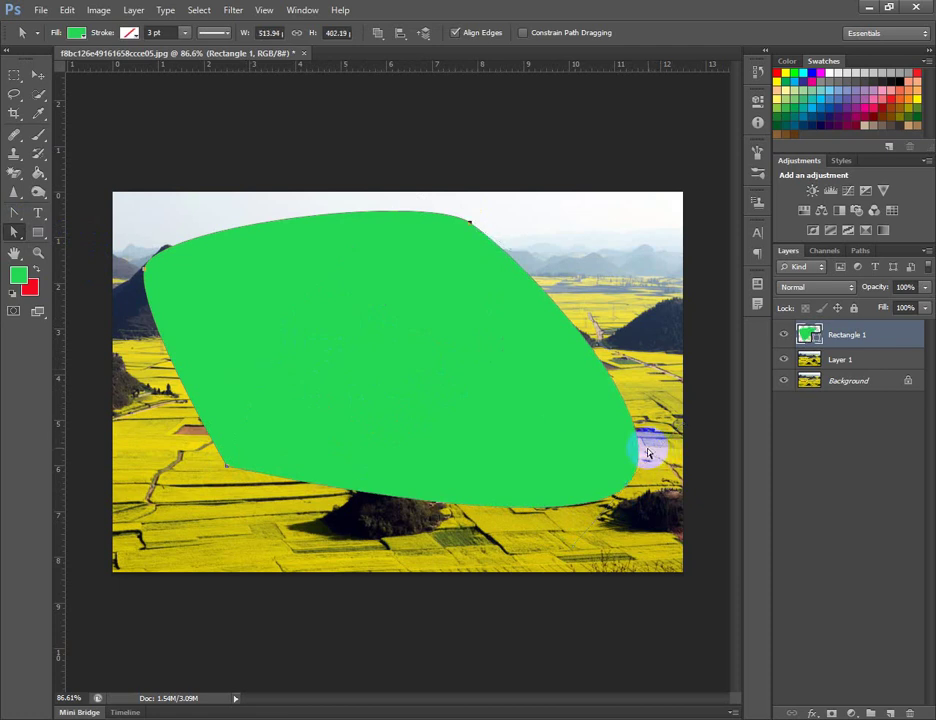
pyautogui.press('Delete')
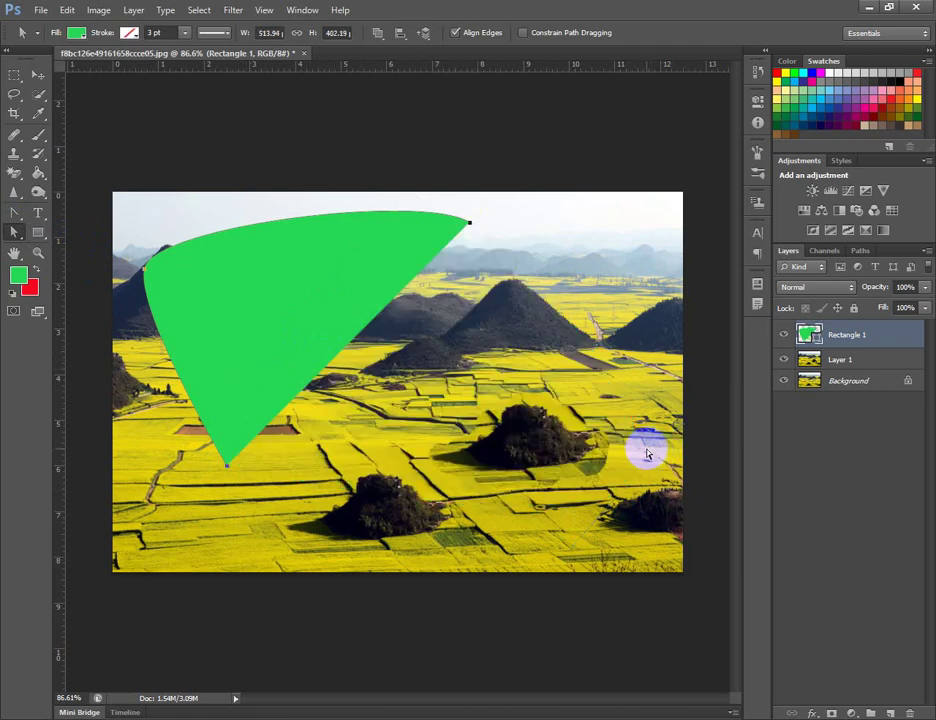
pyautogui.rightClick(880, 340)
pyautogui.click(762, 282)
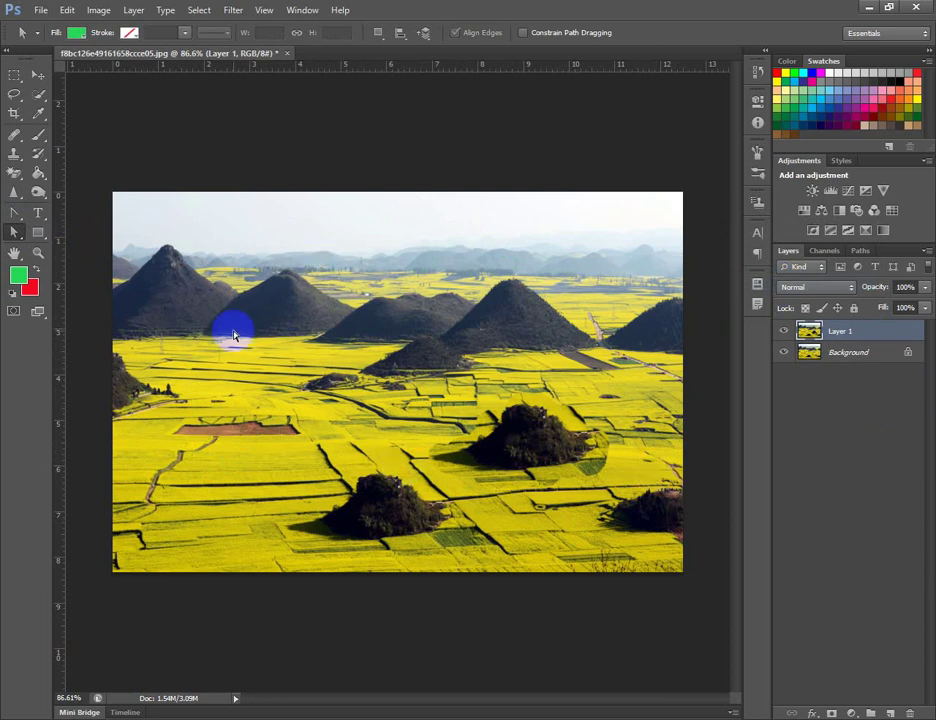
# Select a rectangular area with the Rectangular Marquee around the middle hills and the yellow fields just below them
pyautogui.click(40, 232)
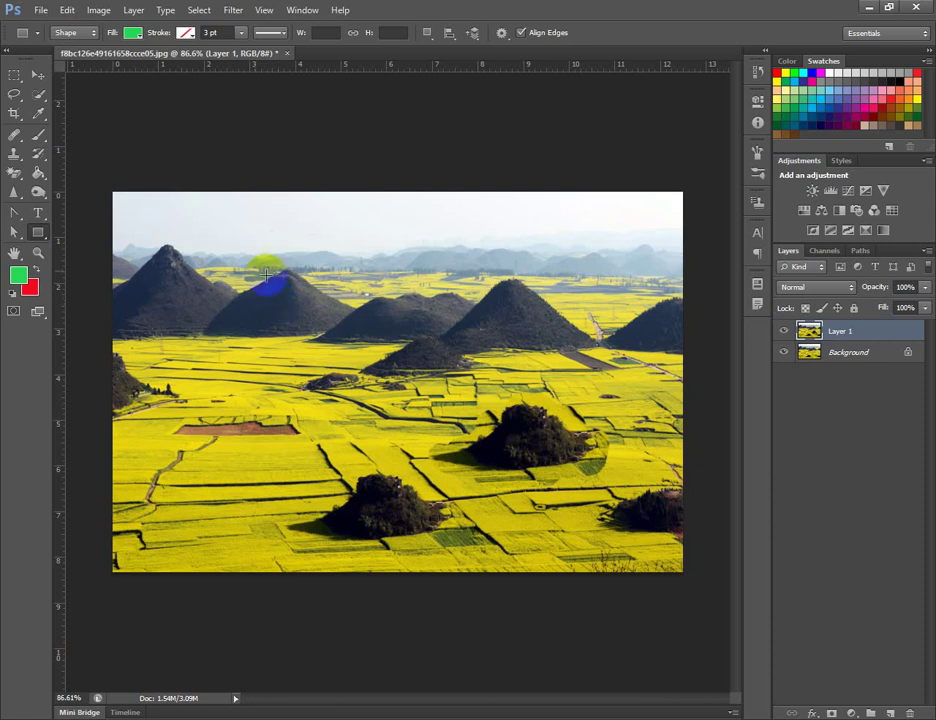
pyautogui.click(37, 177)
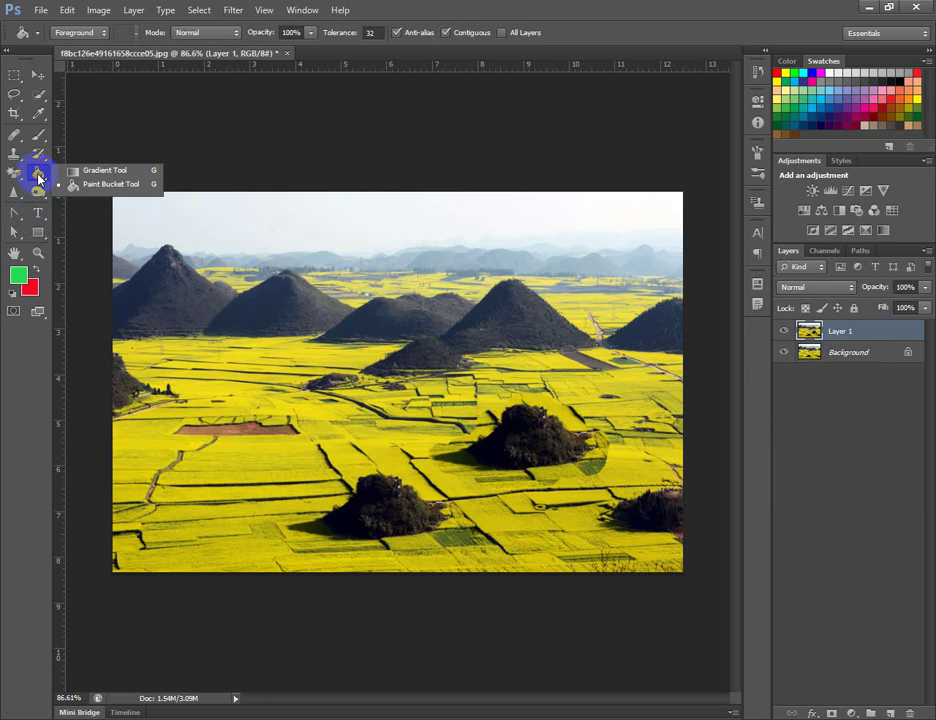
pyautogui.click(111, 184)
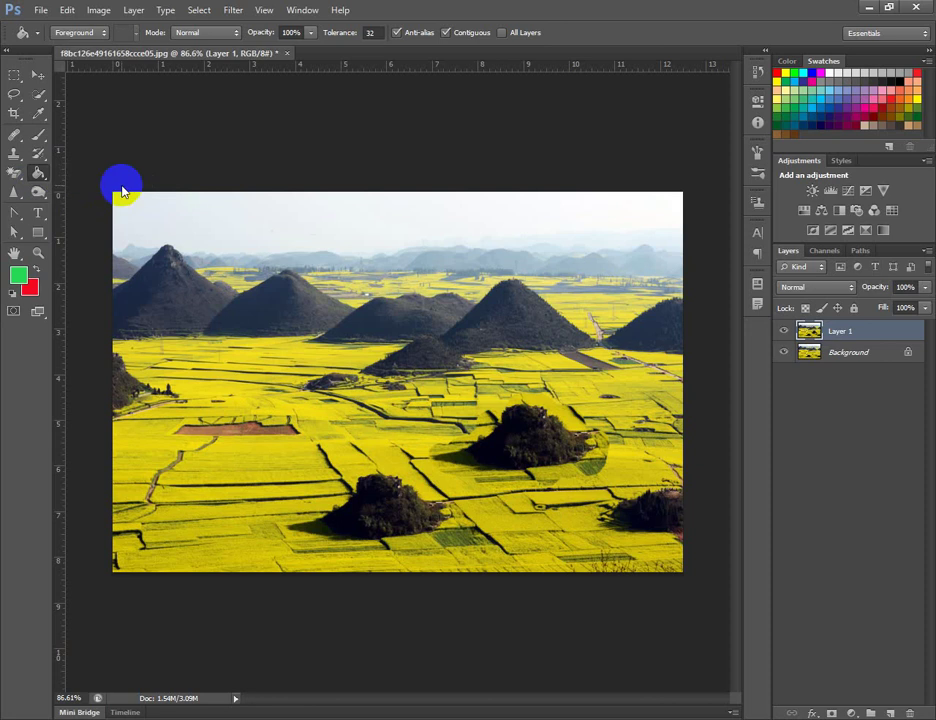
pyautogui.hotkey('ctrl', 'z')
pyautogui.click(14, 74)
pyautogui.moveTo(222, 258)
pyautogui.mouseDown()
pyautogui.moveTo(272, 324)
pyautogui.moveTo(257, 394)
pyautogui.moveTo(473, 438)
pyautogui.mouseUp()
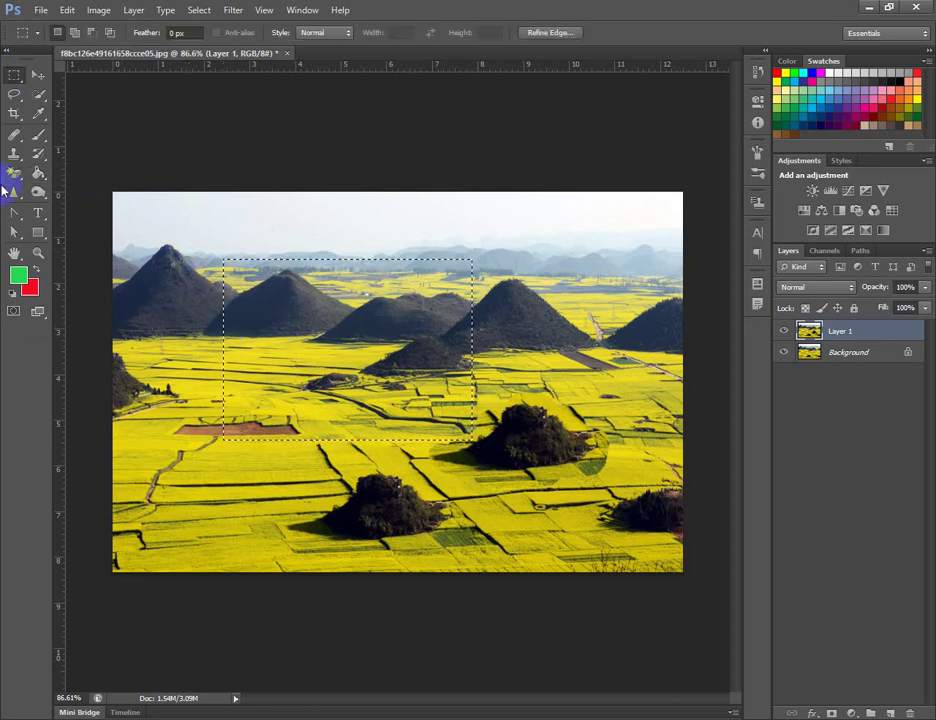
# Fill the dark hills and the upper field strip inside the selection with green on Layer 1 using the Paint Bucket
pyautogui.click(40, 183)
pyautogui.click(261, 333)
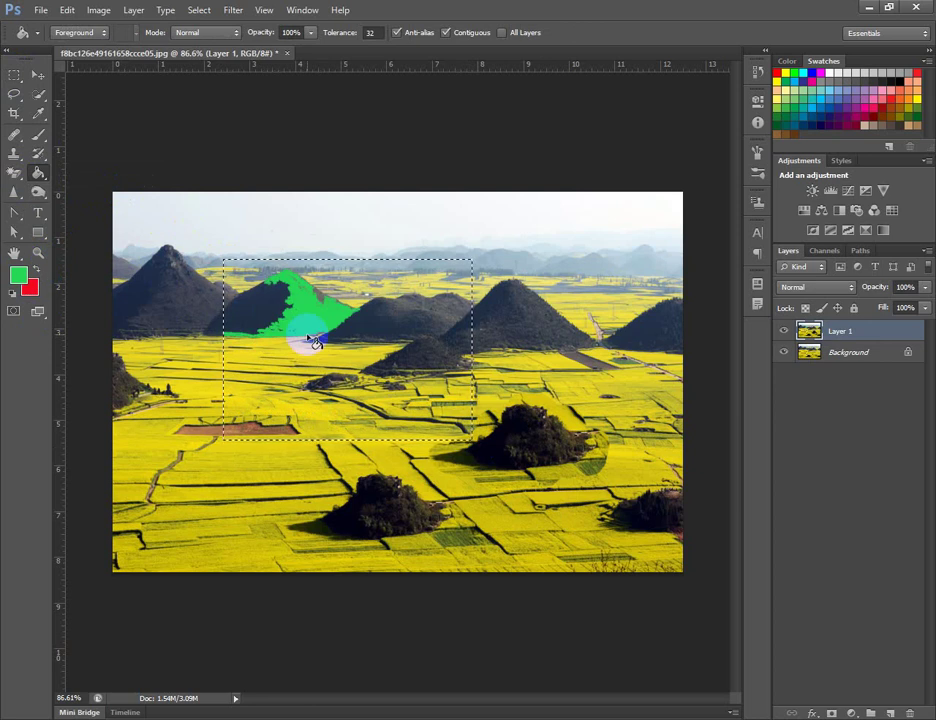
pyautogui.click(262, 370)
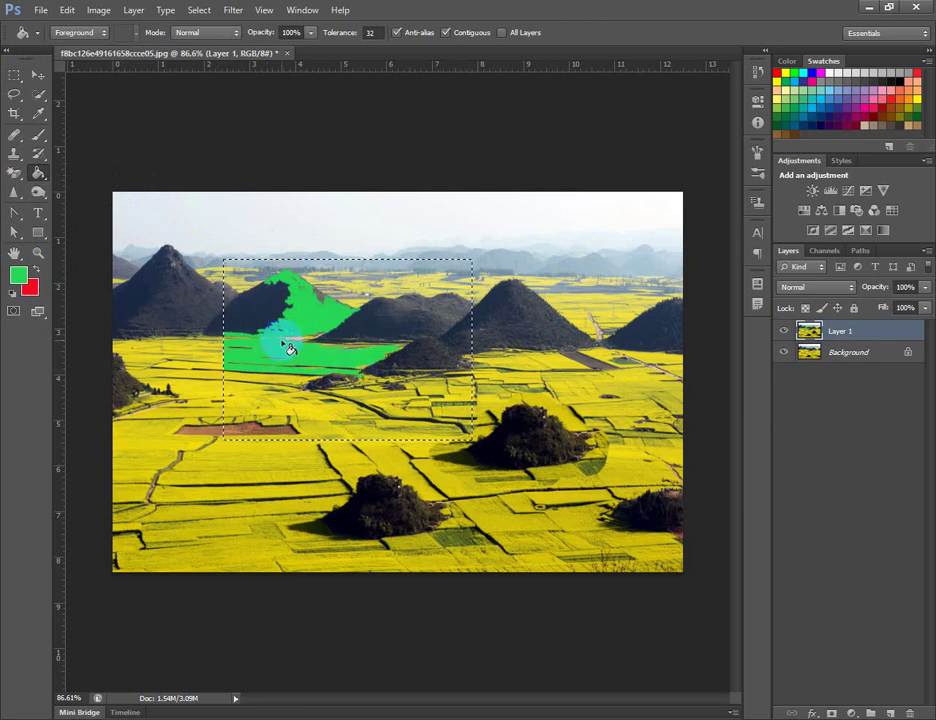
pyautogui.click(278, 304)
pyautogui.click(497, 318)
pyautogui.click(393, 320)
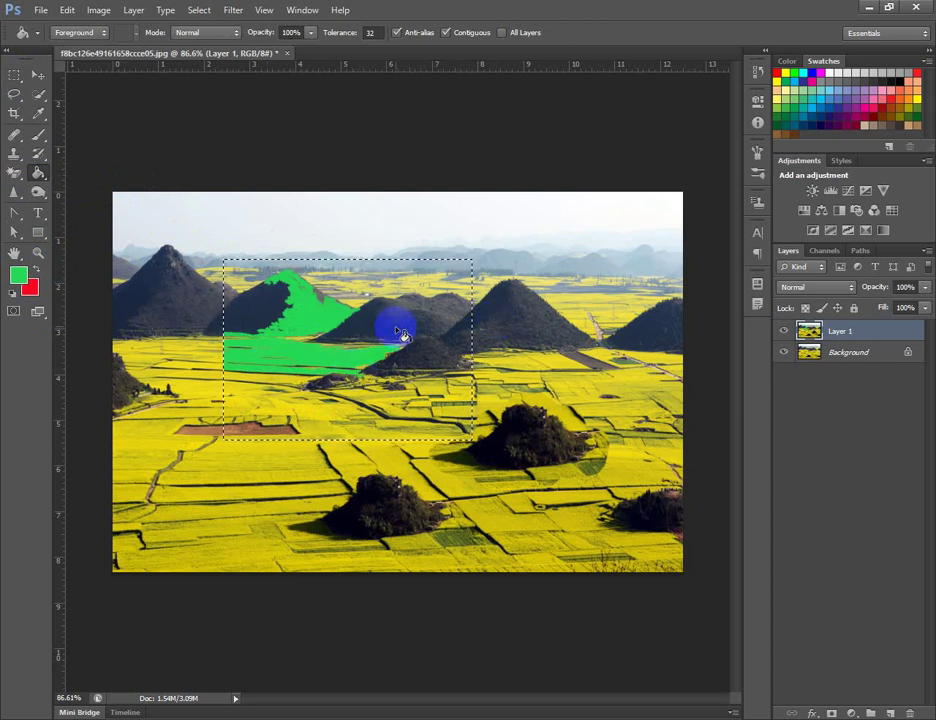
pyautogui.click(366, 324)
pyautogui.click(251, 303)
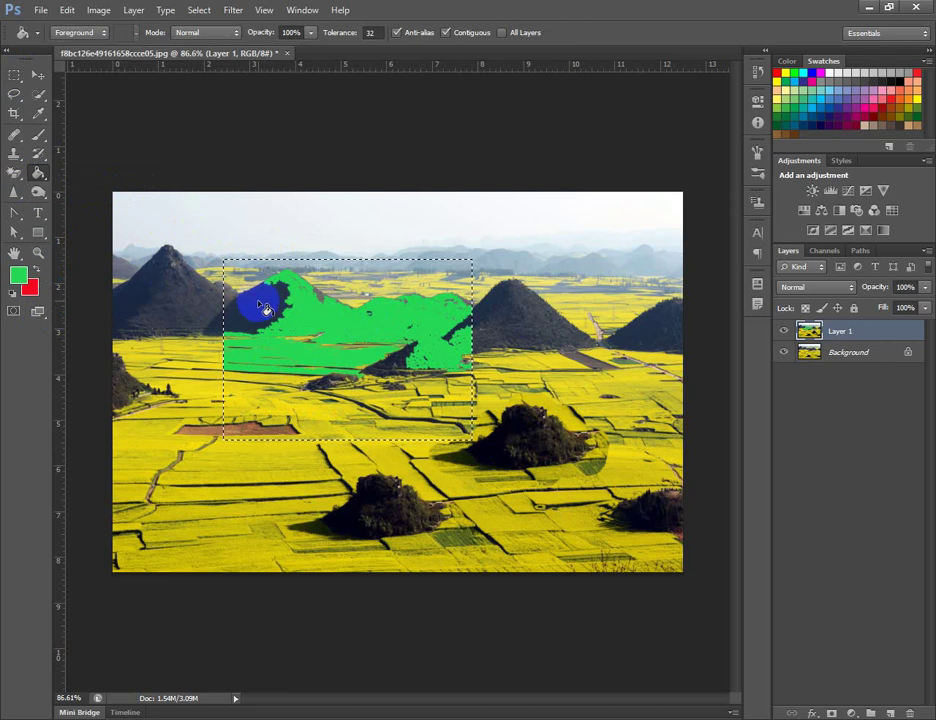
pyautogui.click(236, 304)
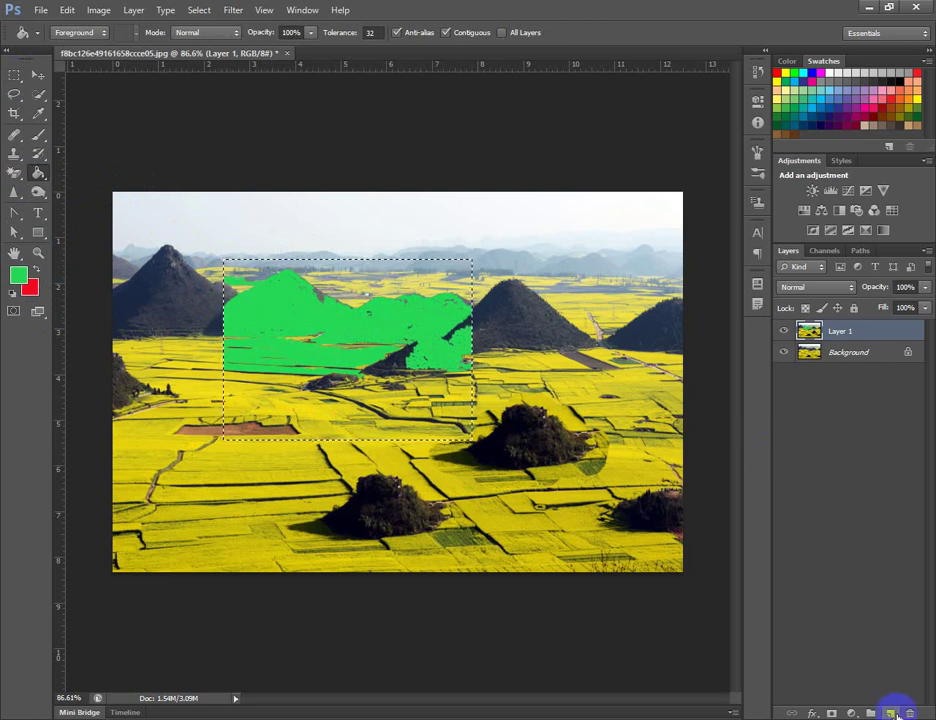
# Fill the whole rectangular selection with green on a new layer, then return to Layer 1 and deselect
pyautogui.click(889, 713)
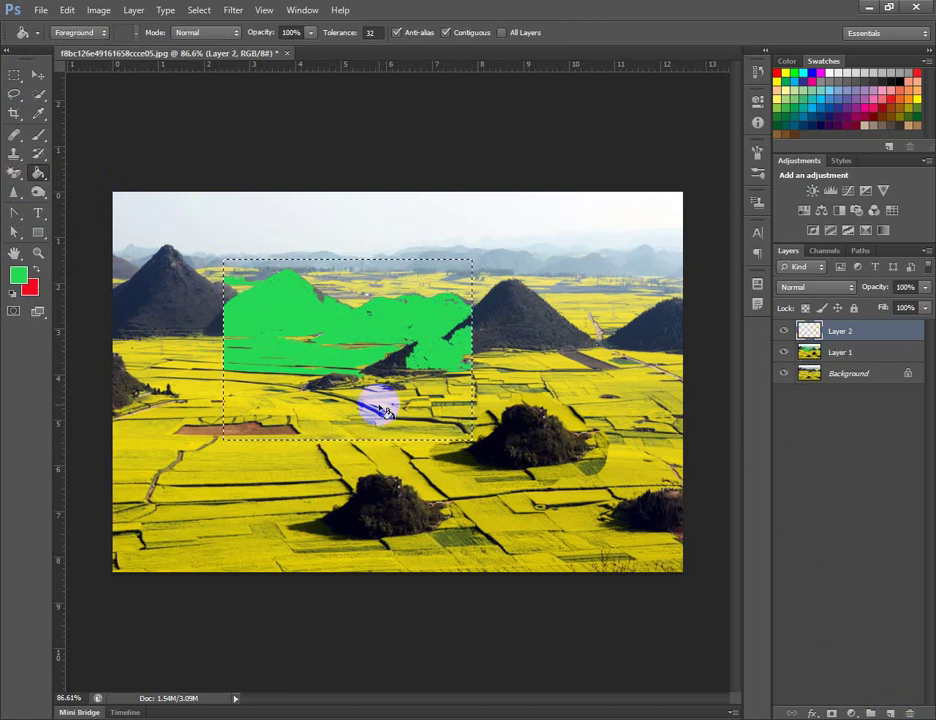
pyautogui.click(455, 412)
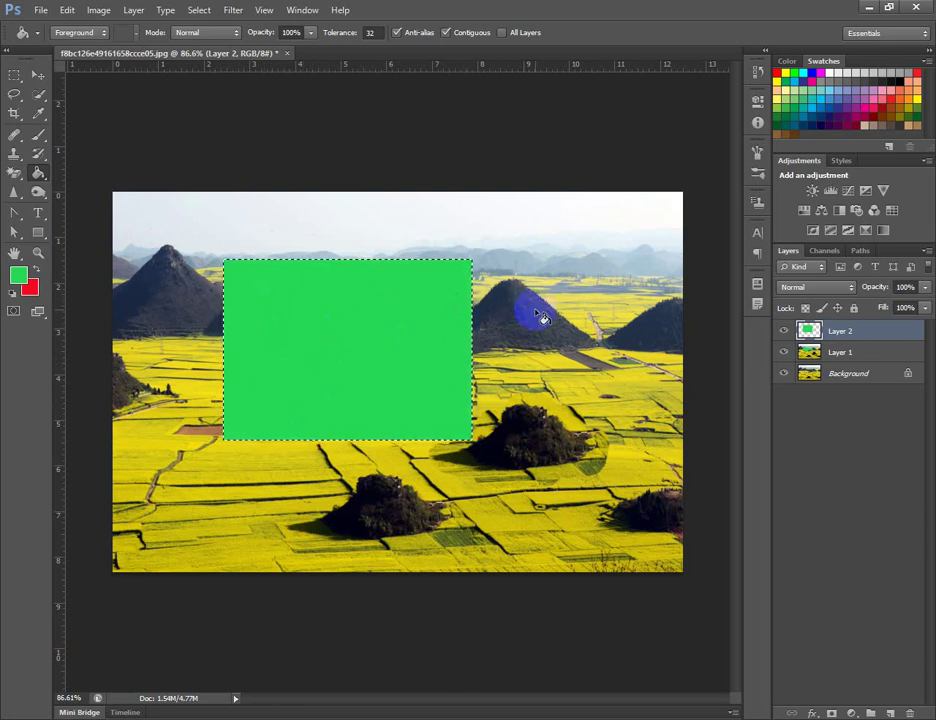
pyautogui.click(808, 356)
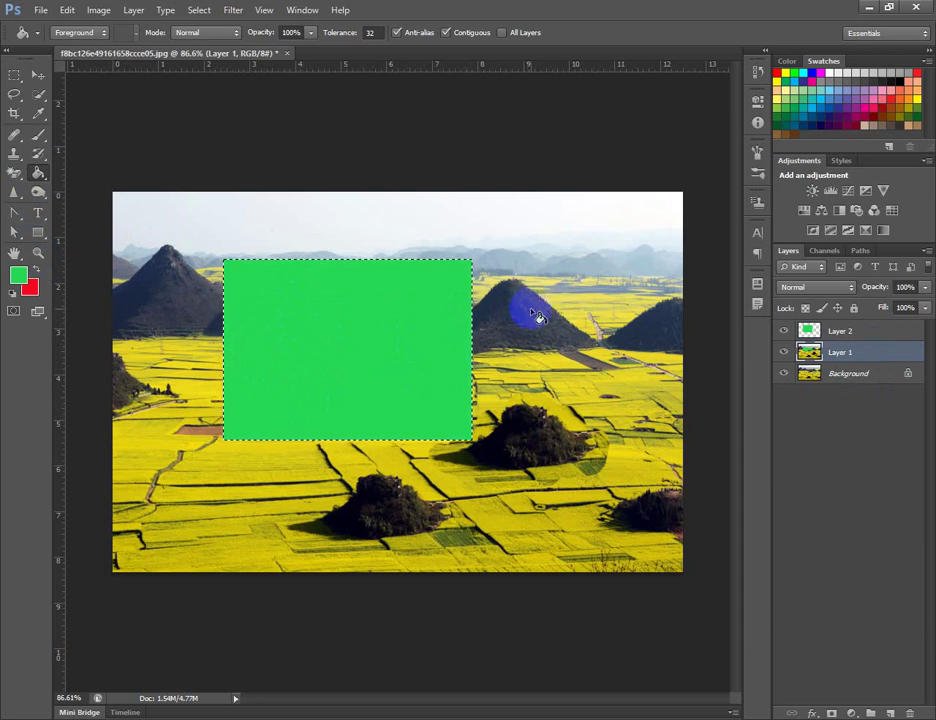
pyautogui.hotkey('ctrl', 'd')
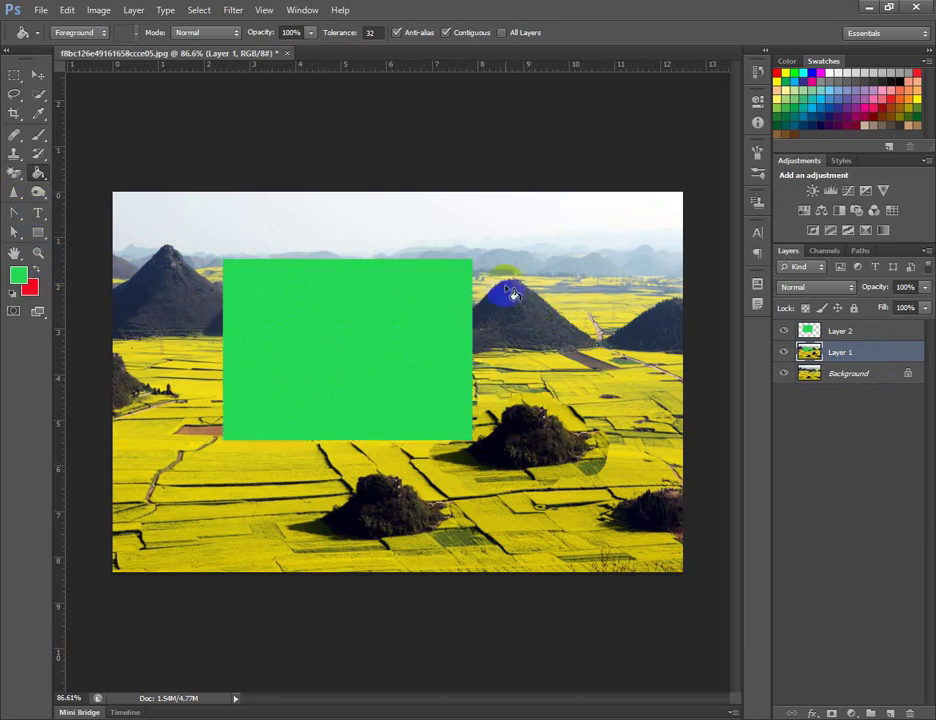
# Fill the hills and dark mounds surrounding the green rectangle with green on Layer 1 using the Paint Bucket
pyautogui.click(522, 328)
pyautogui.click(548, 445)
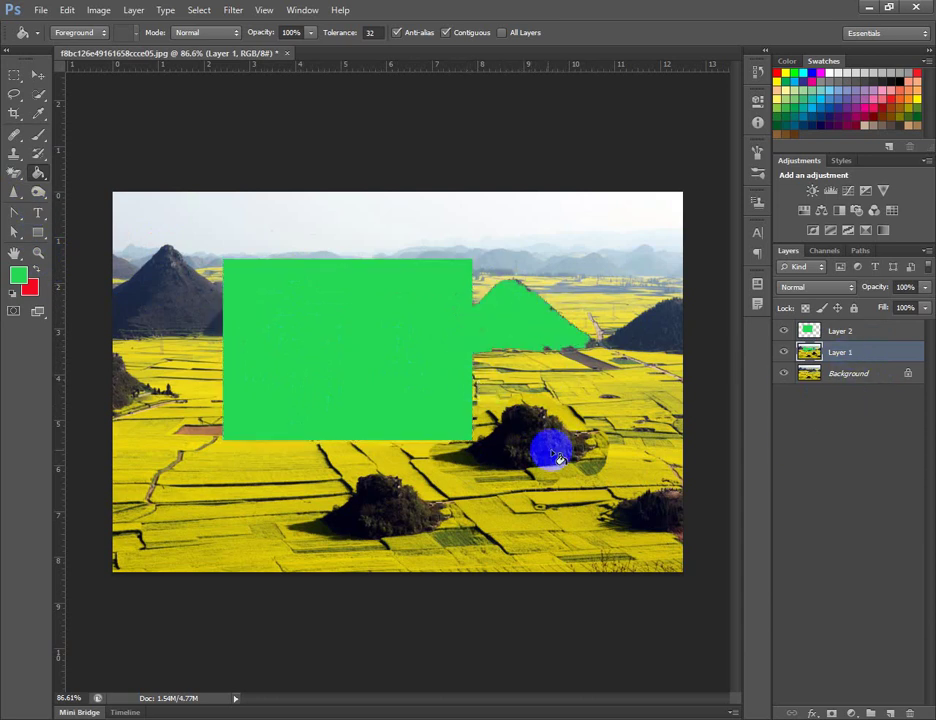
pyautogui.click(558, 433)
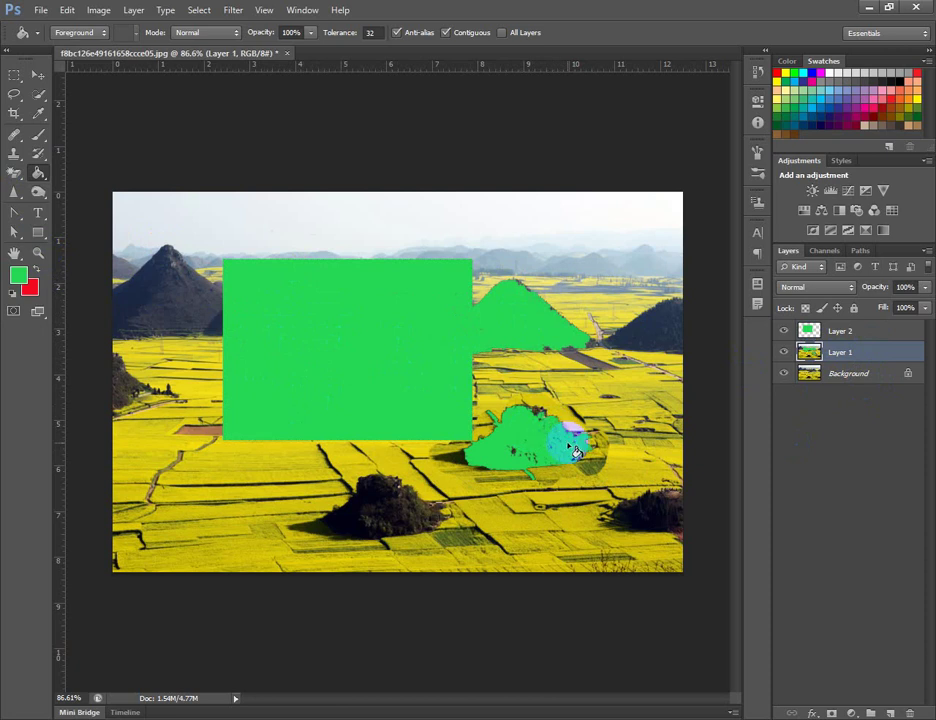
pyautogui.click(376, 493)
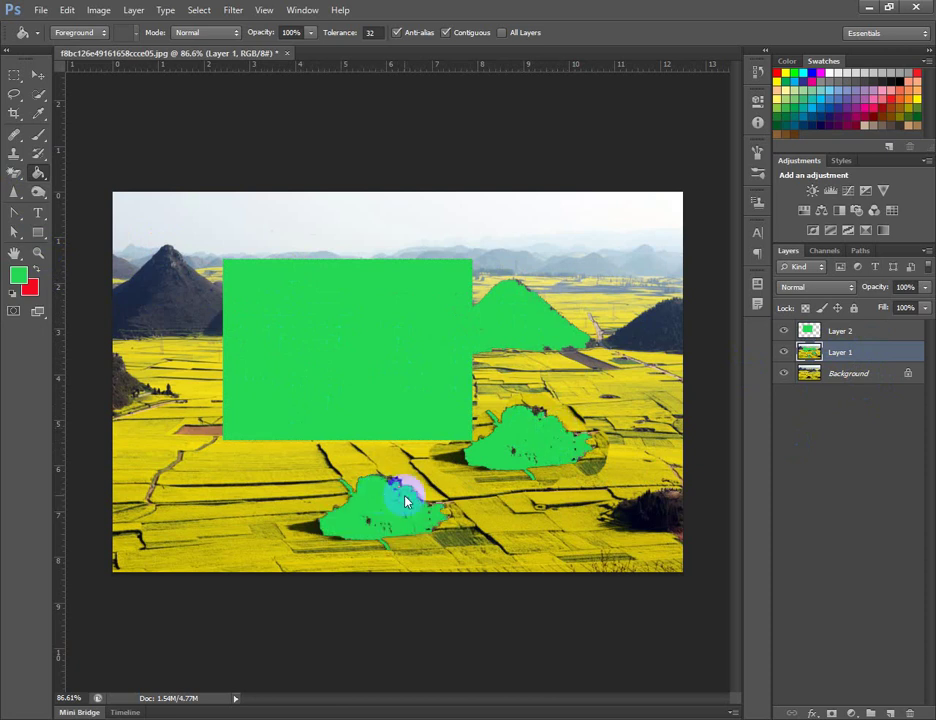
pyautogui.click(640, 502)
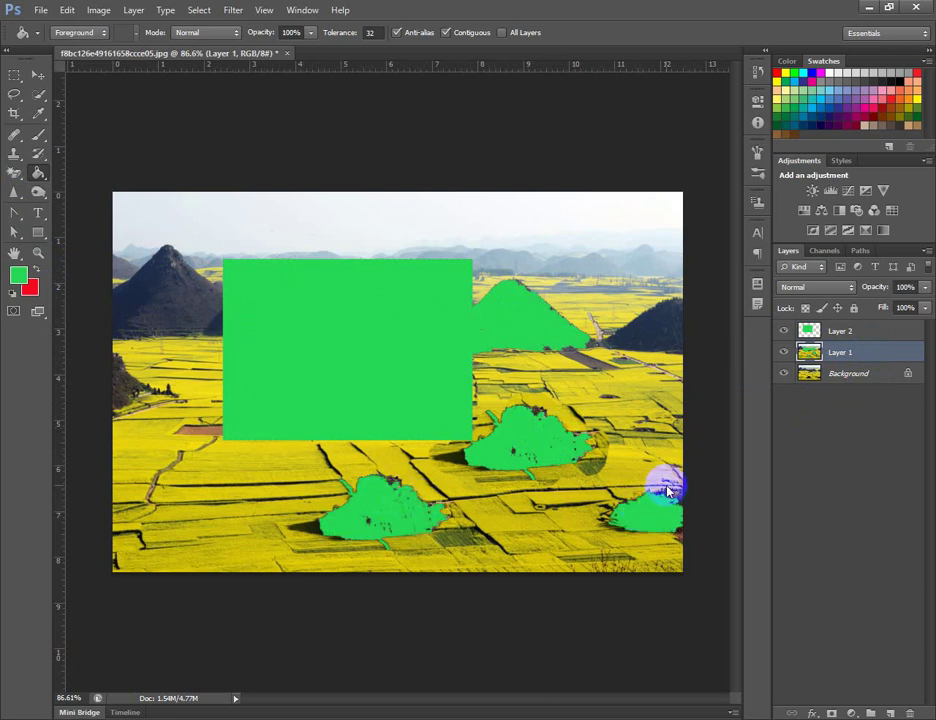
pyautogui.click(638, 330)
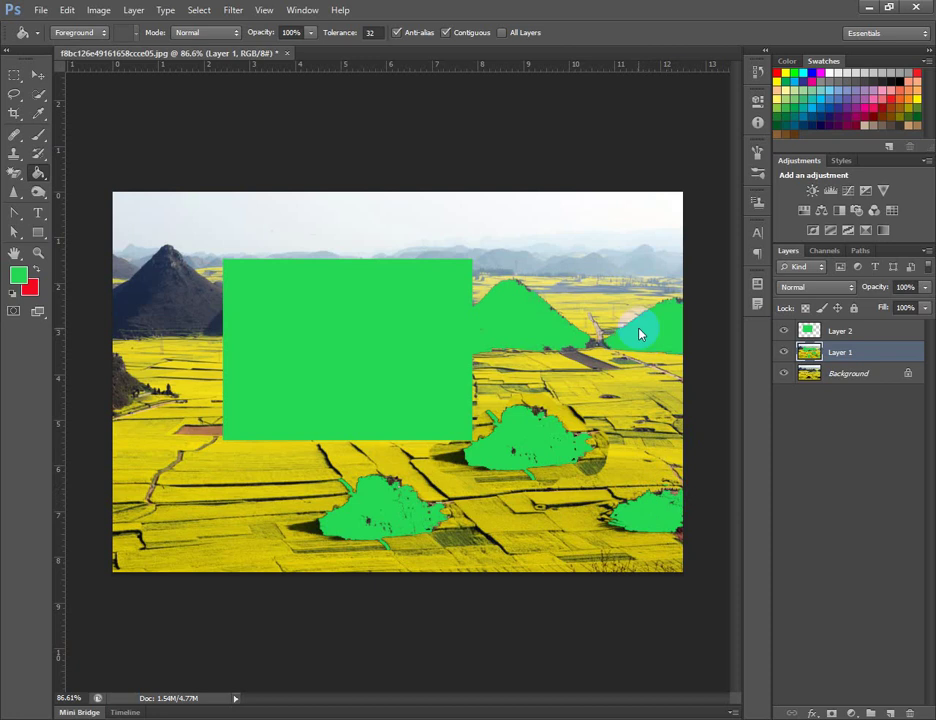
pyautogui.click(146, 286)
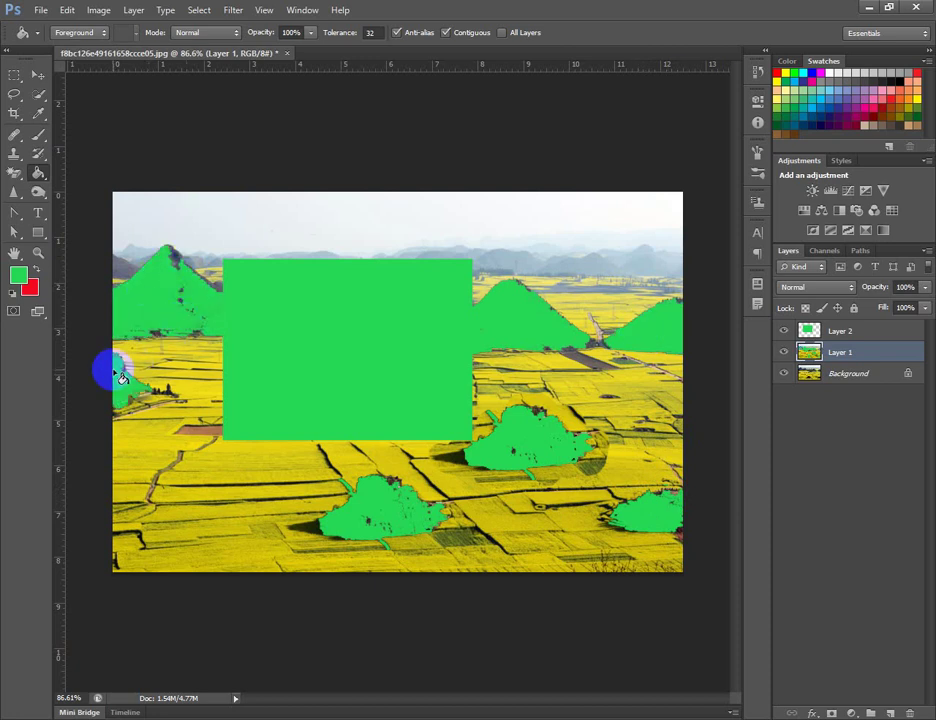
pyautogui.click(146, 386)
# Fill patches of the yellow fields in the foreground, middle ground and right distance with green on Layer 1
pyautogui.click(192, 440)
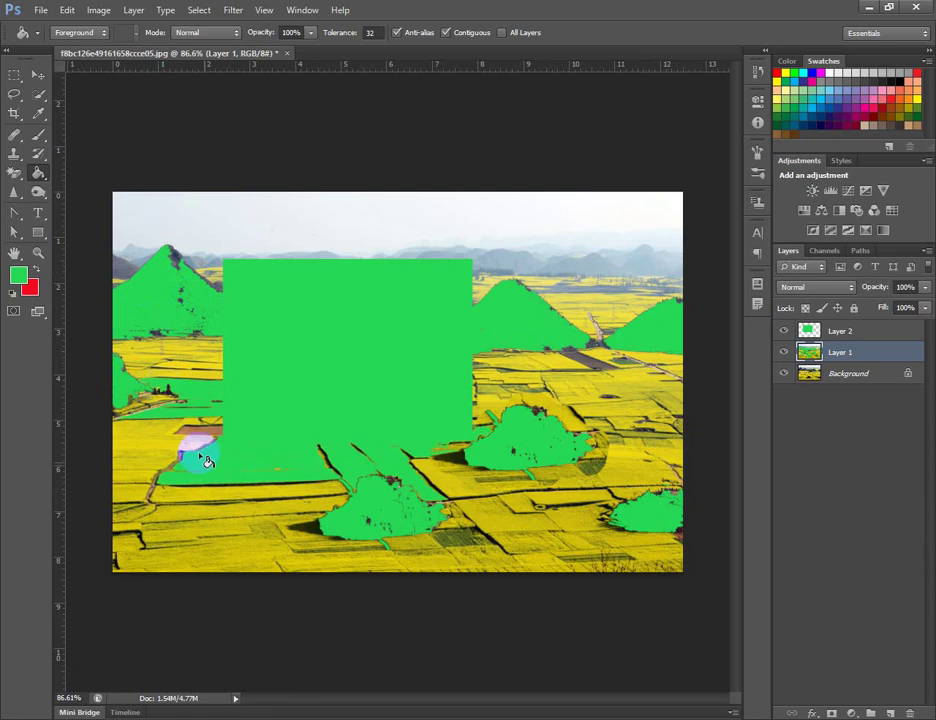
pyautogui.click(146, 443)
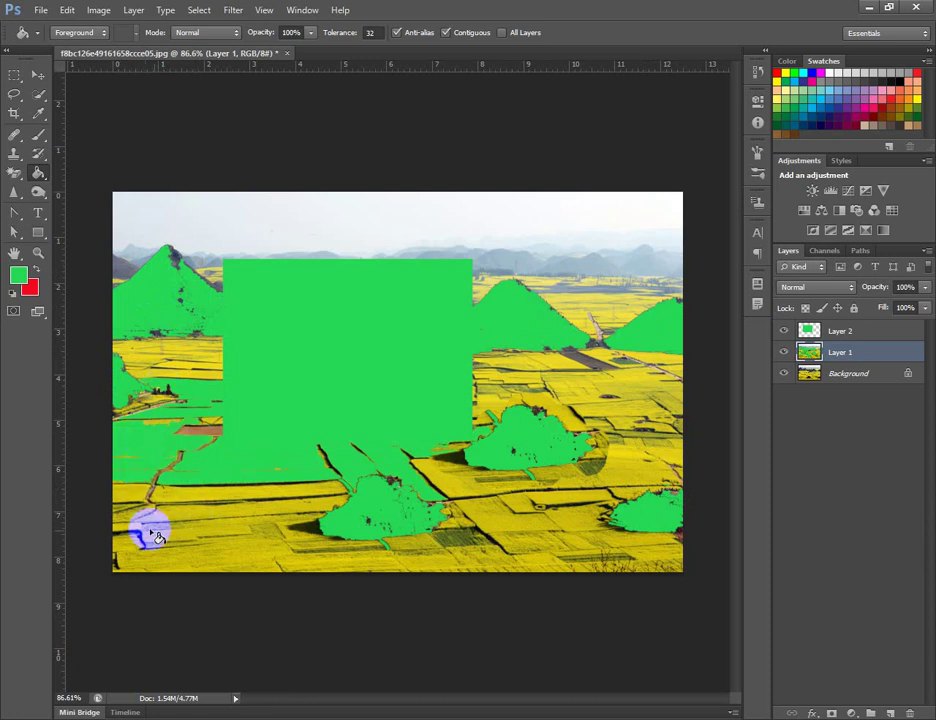
pyautogui.click(186, 532)
pyautogui.click(251, 566)
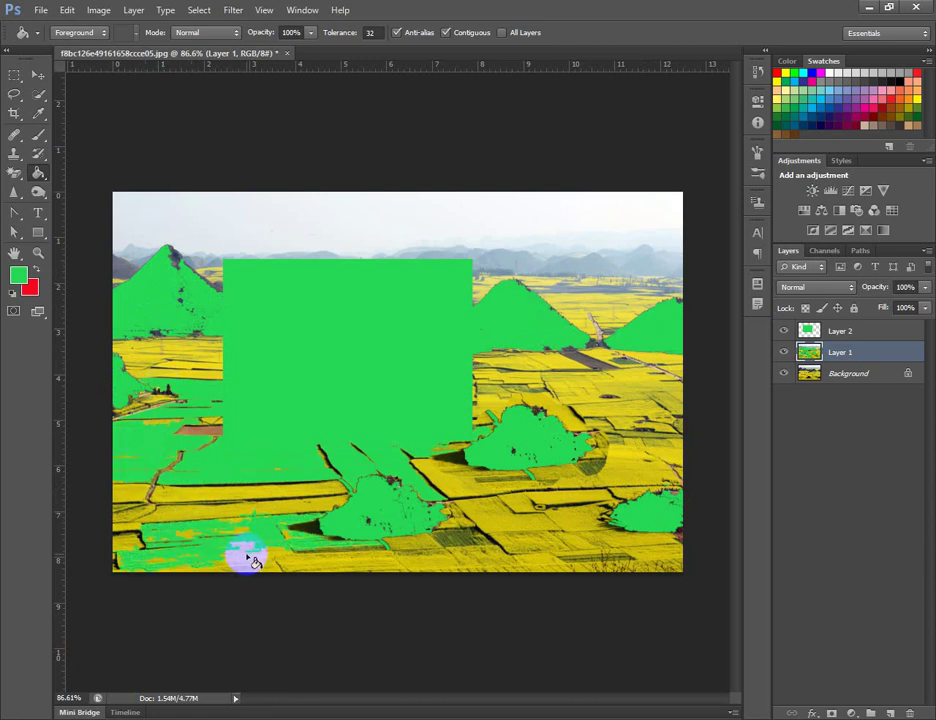
pyautogui.click(318, 553)
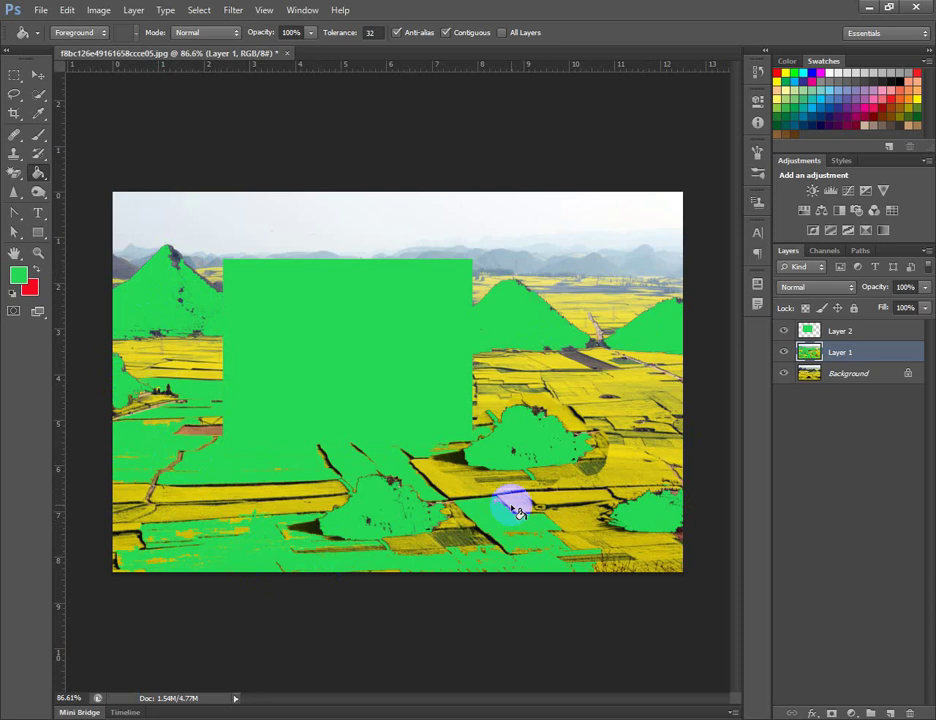
pyautogui.click(540, 488)
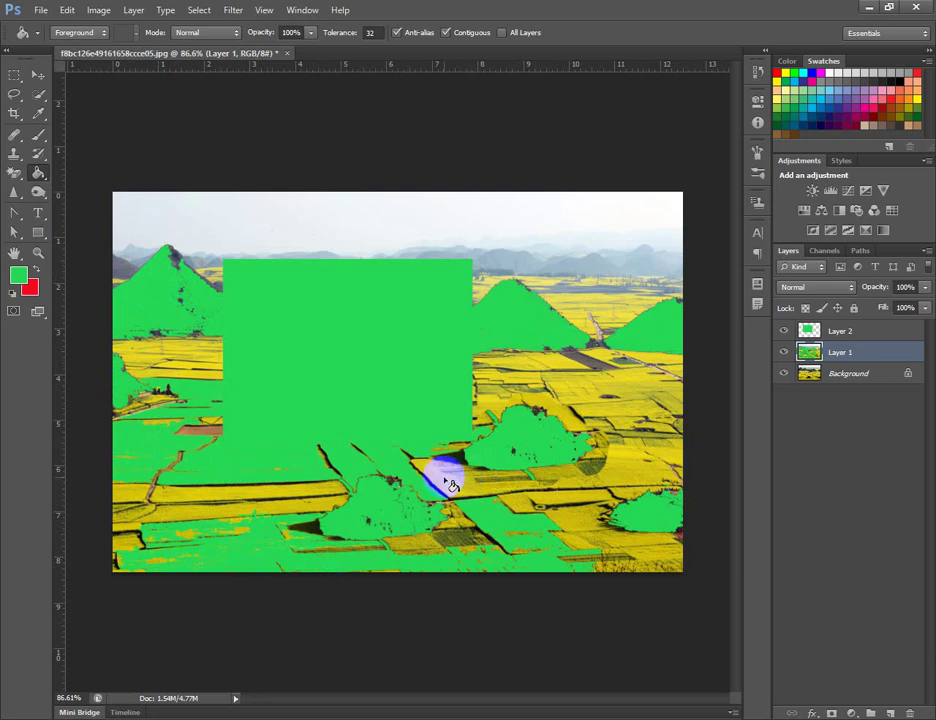
pyautogui.click(572, 382)
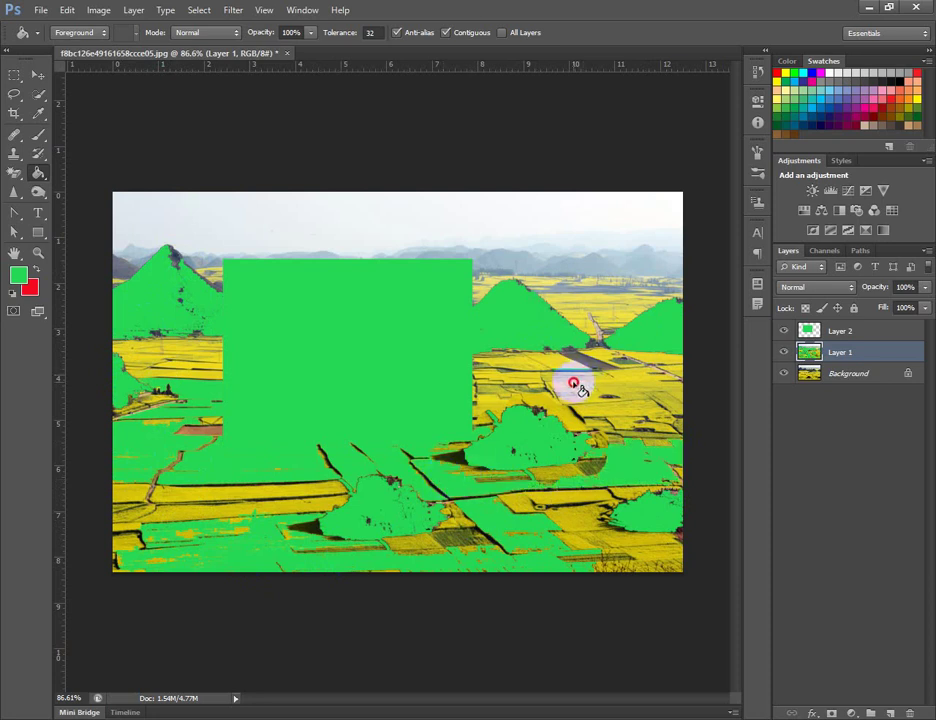
pyautogui.click(622, 410)
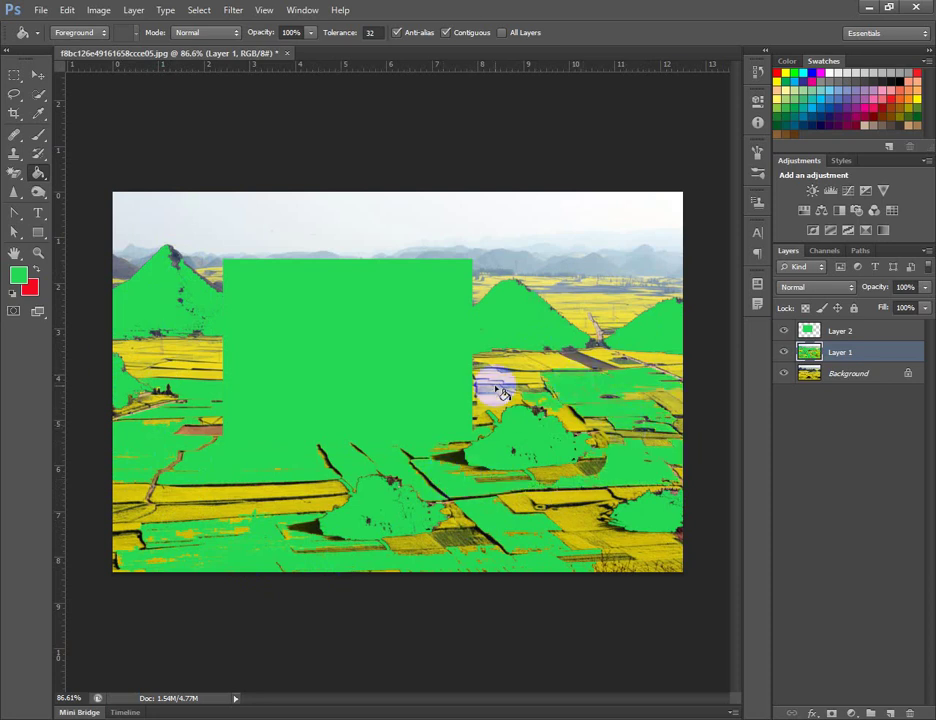
pyautogui.click(611, 300)
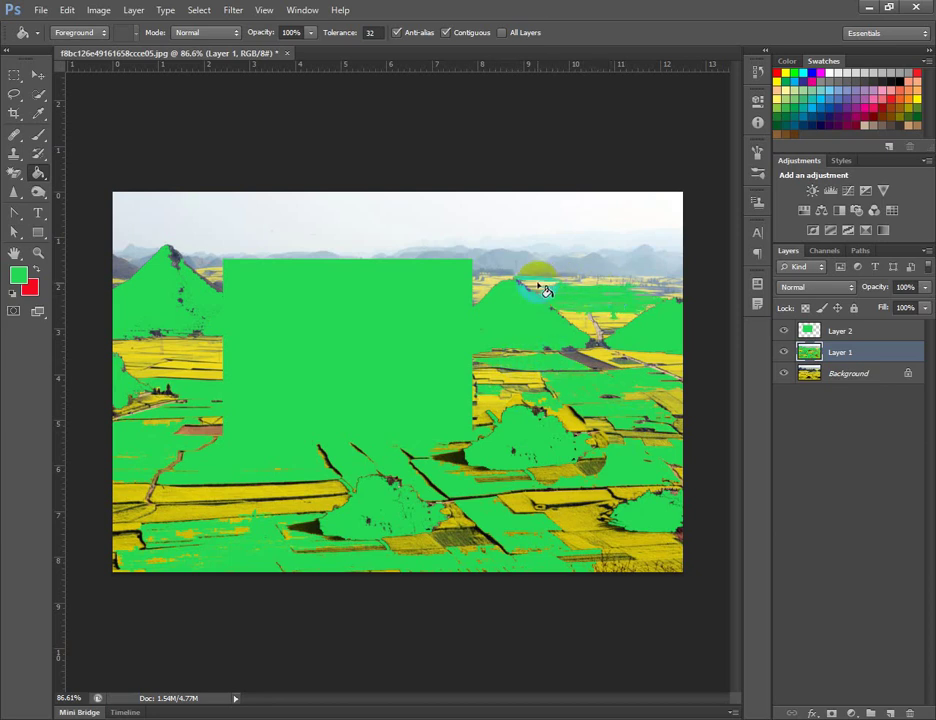
# Fill the remaining yellow field patches beside and below the left hill with green on Layer 1 using the Paint Bucket
pyautogui.click(504, 294)
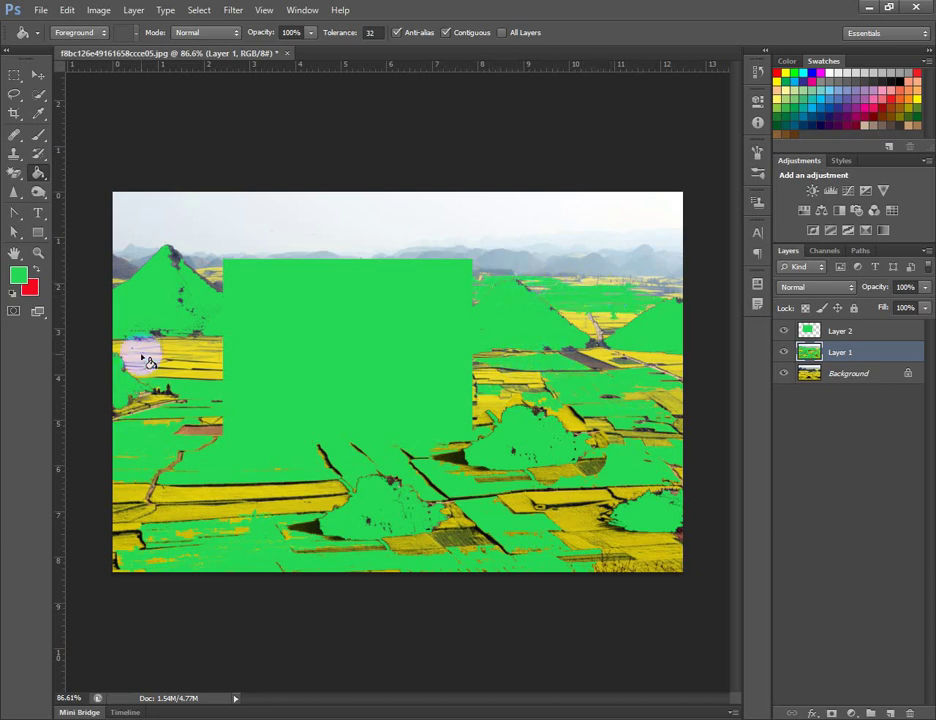
pyautogui.click(180, 358)
pyautogui.click(209, 495)
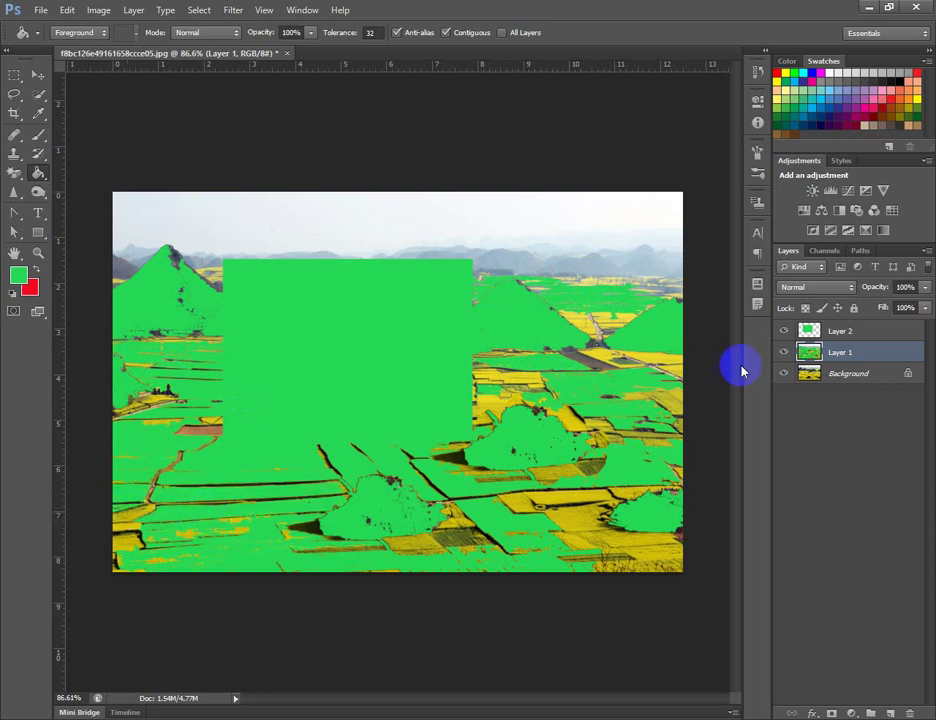
pyautogui.click(470, 257)
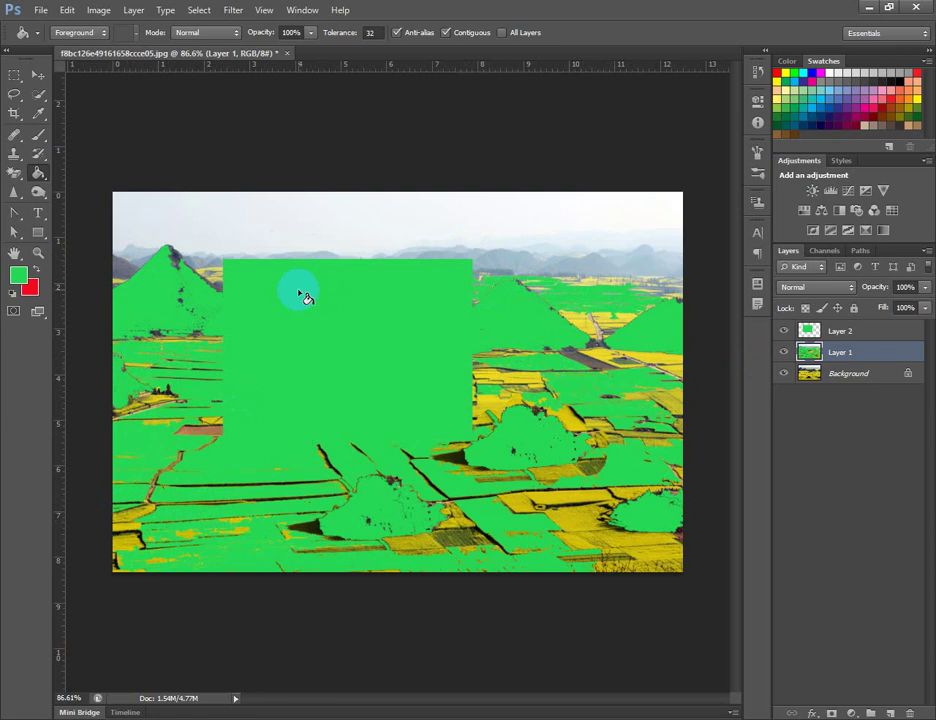
pyautogui.click(358, 189)
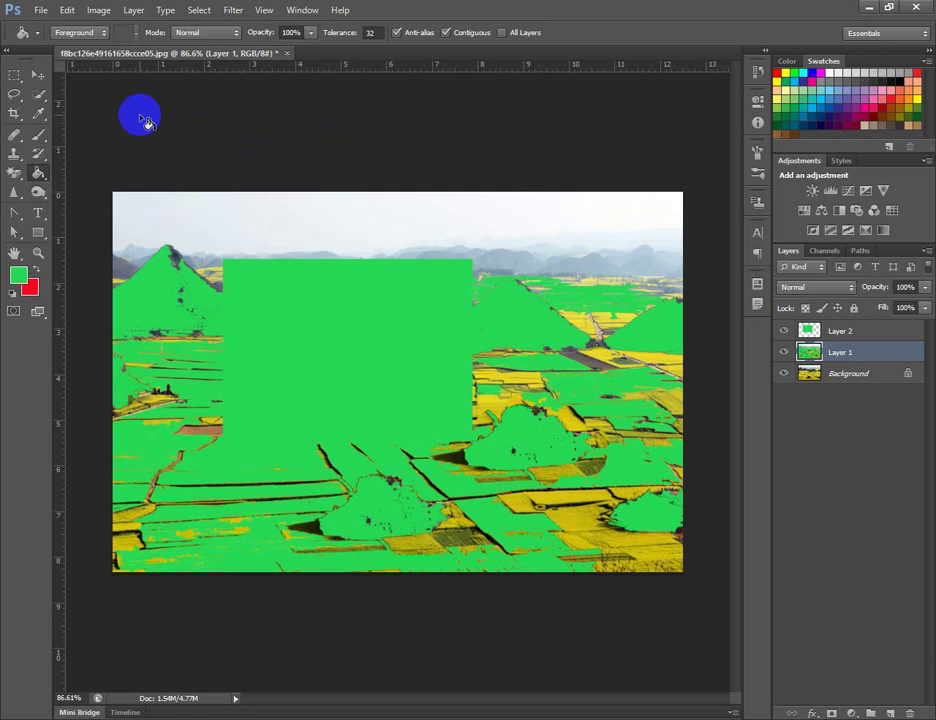
# Look at the Paint Bucket's fill source choices, Foreground and Pattern, keeping Foreground
pyautogui.click(97, 33)
pyautogui.click(94, 38)
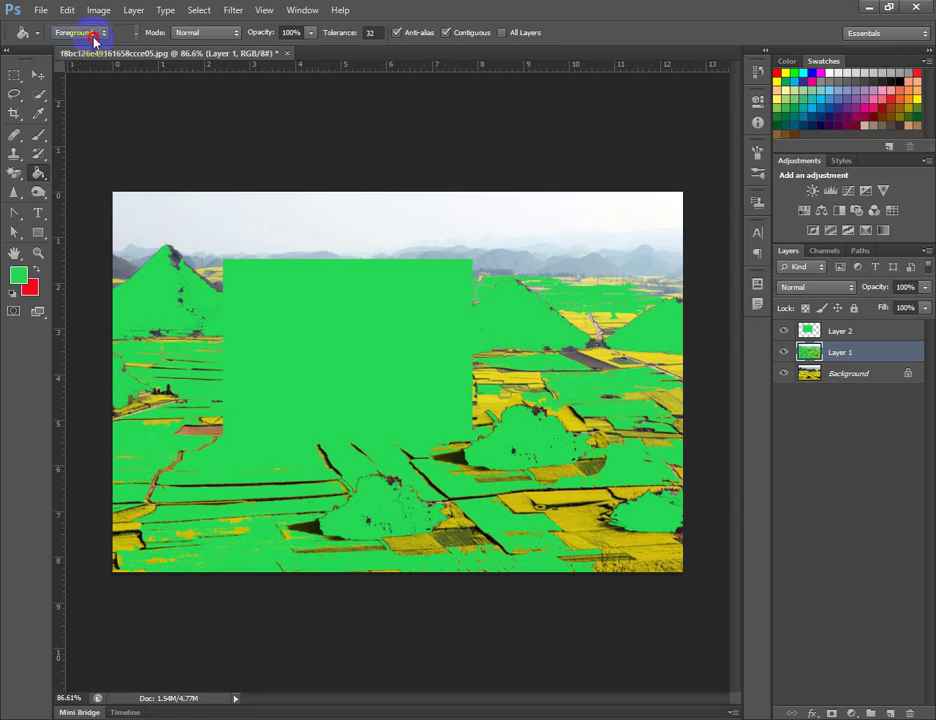
pyautogui.click(106, 34)
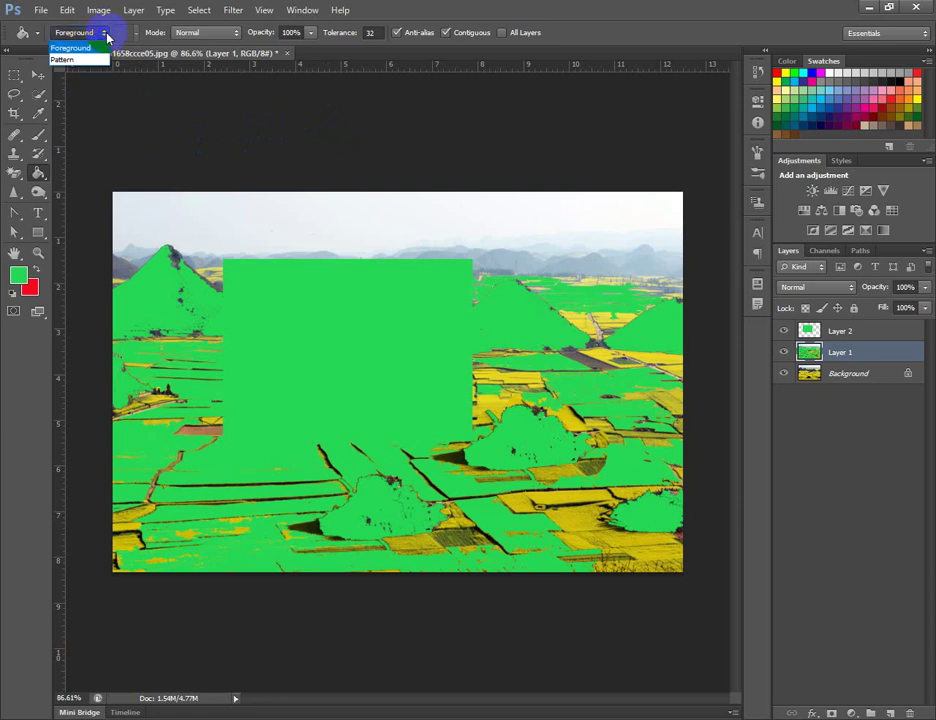
pyautogui.click(108, 37)
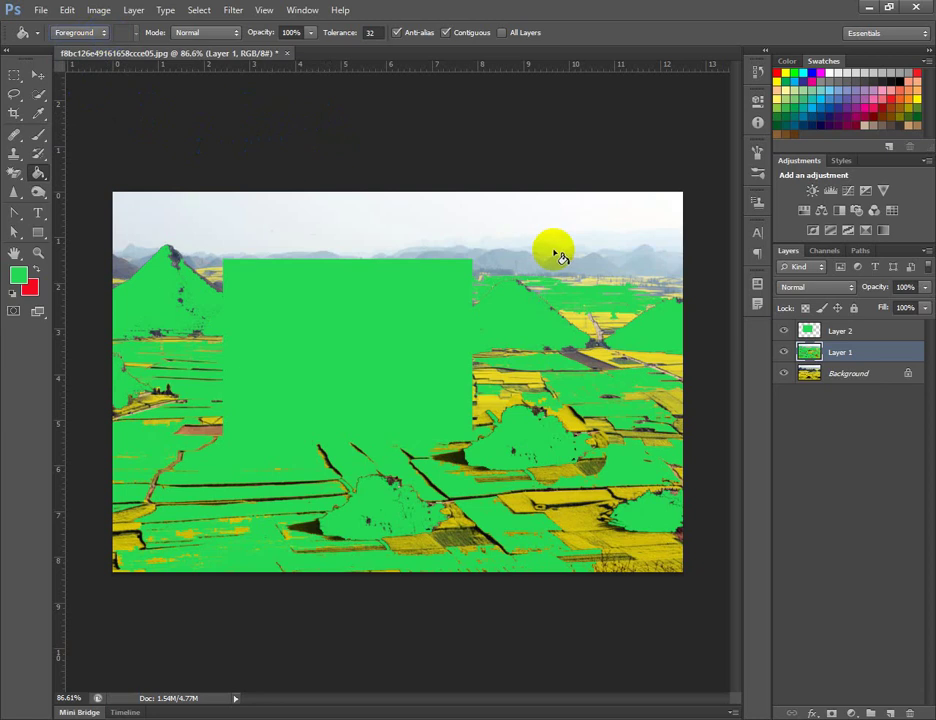
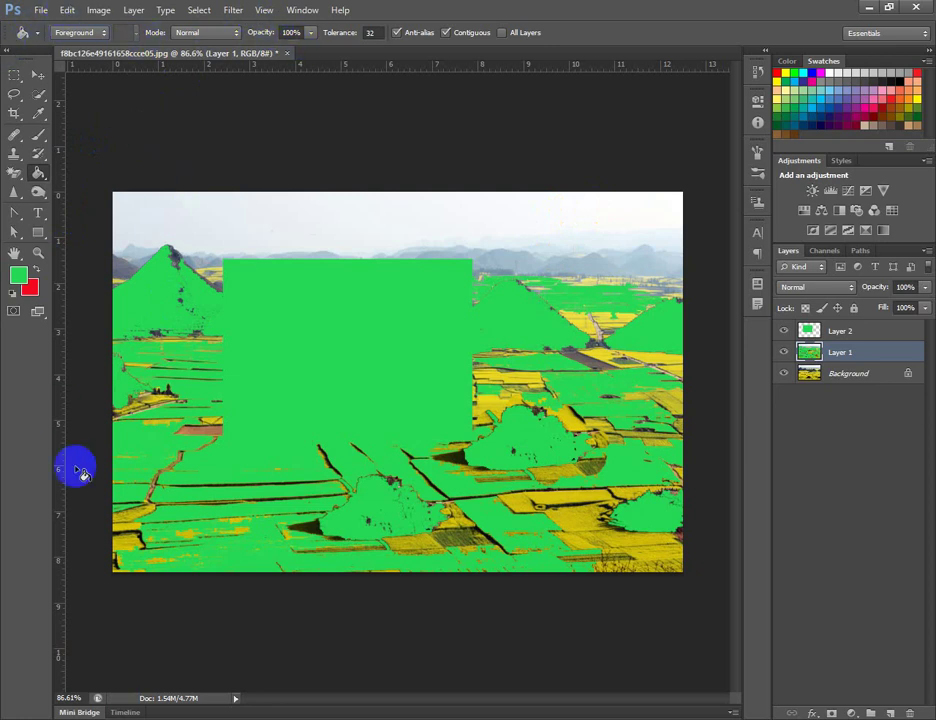
# View the Stroke settings and the foreground Color Picker, closing each without making changes
pyautogui.click(66, 10)
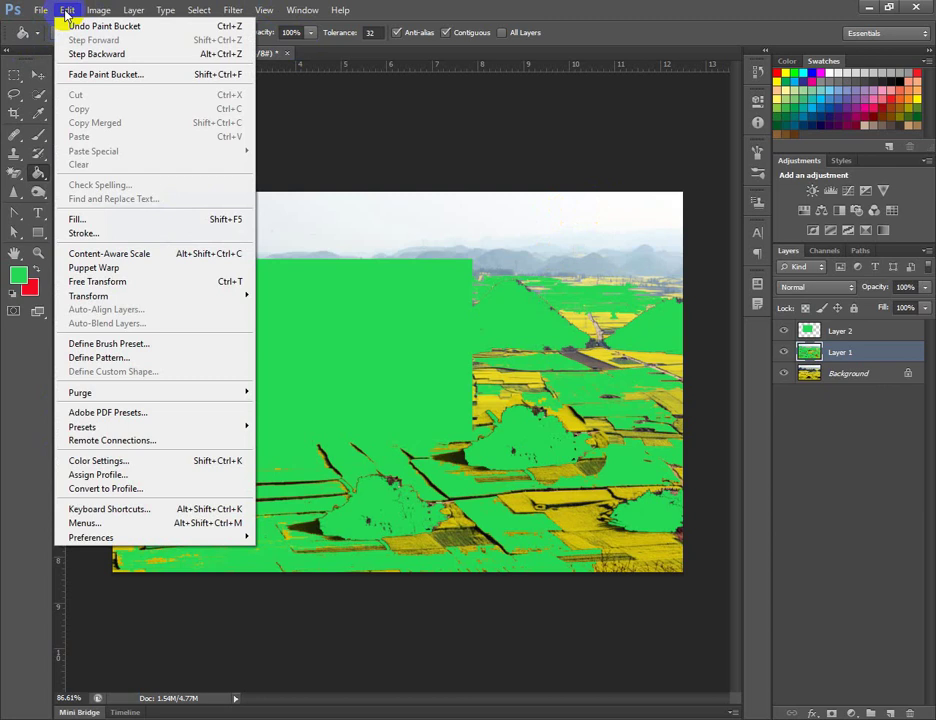
pyautogui.click(102, 238)
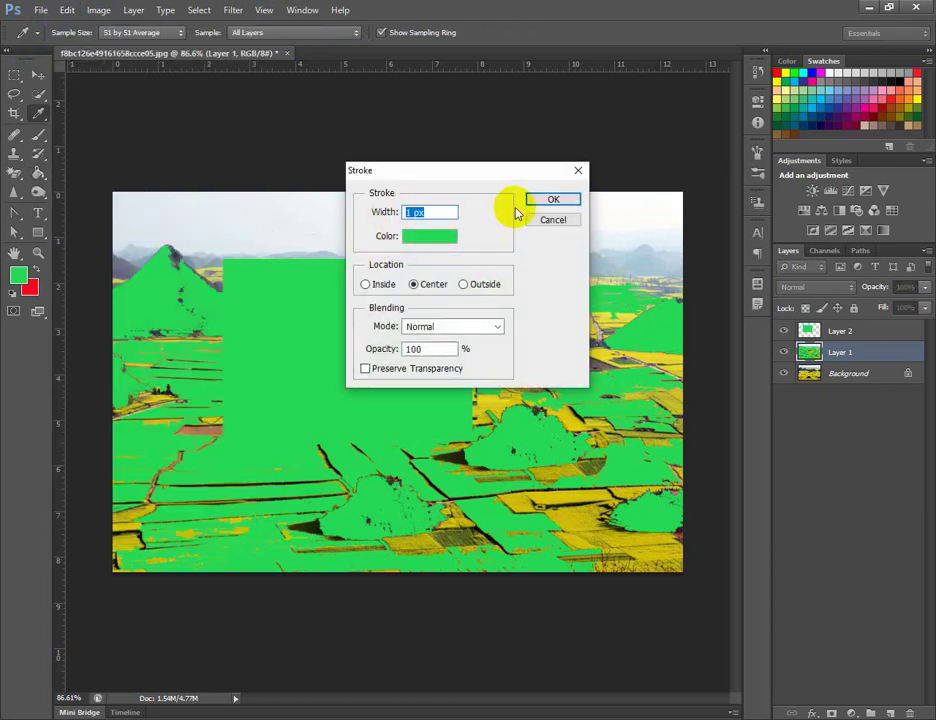
pyautogui.click(578, 170)
pyautogui.press('g')
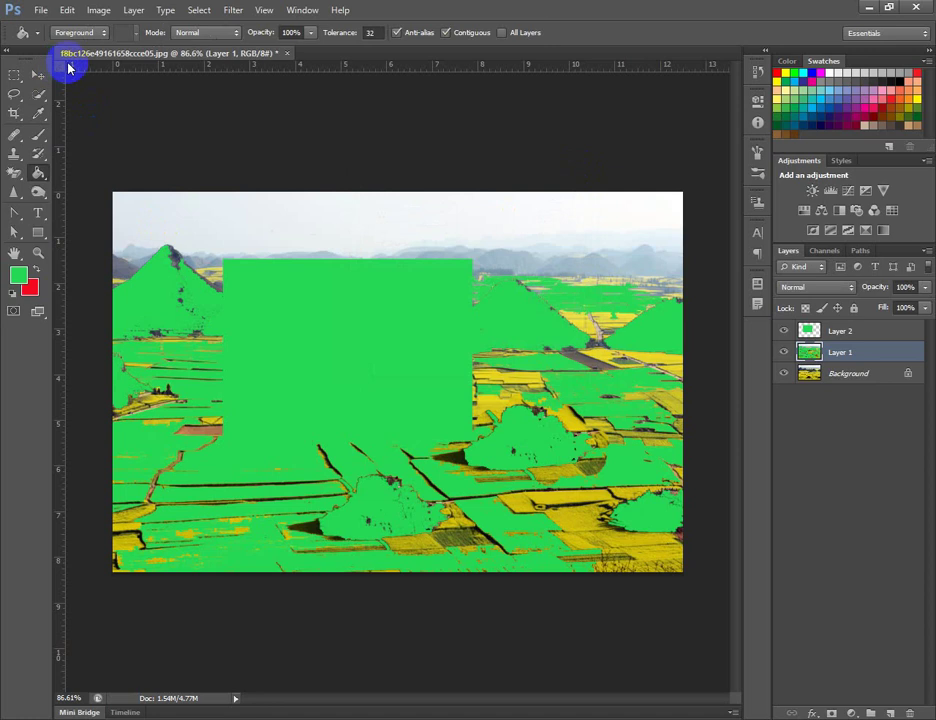
pyautogui.click(18, 275)
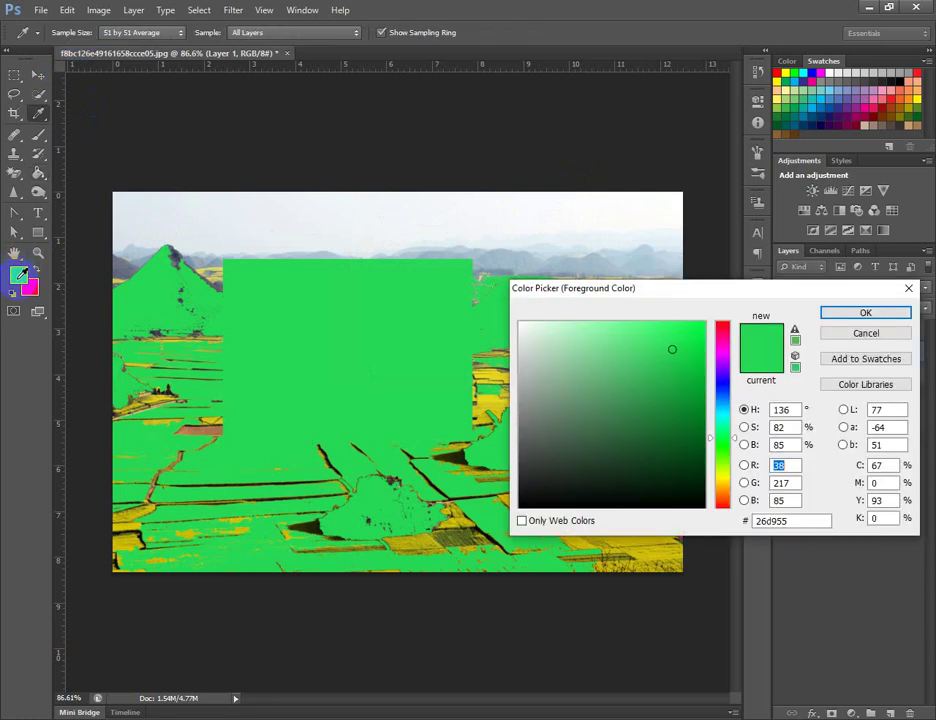
pyautogui.click(908, 288)
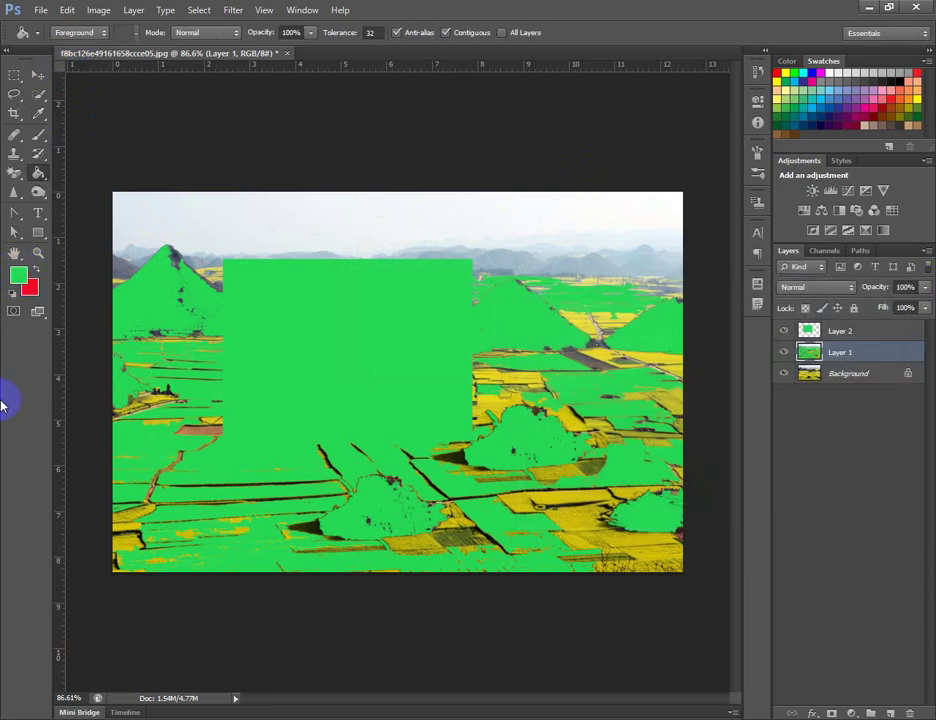
# Hide Layer 1, Layer 2 and the Background, and add a new empty layer above Layer 1
pyautogui.click(785, 351)
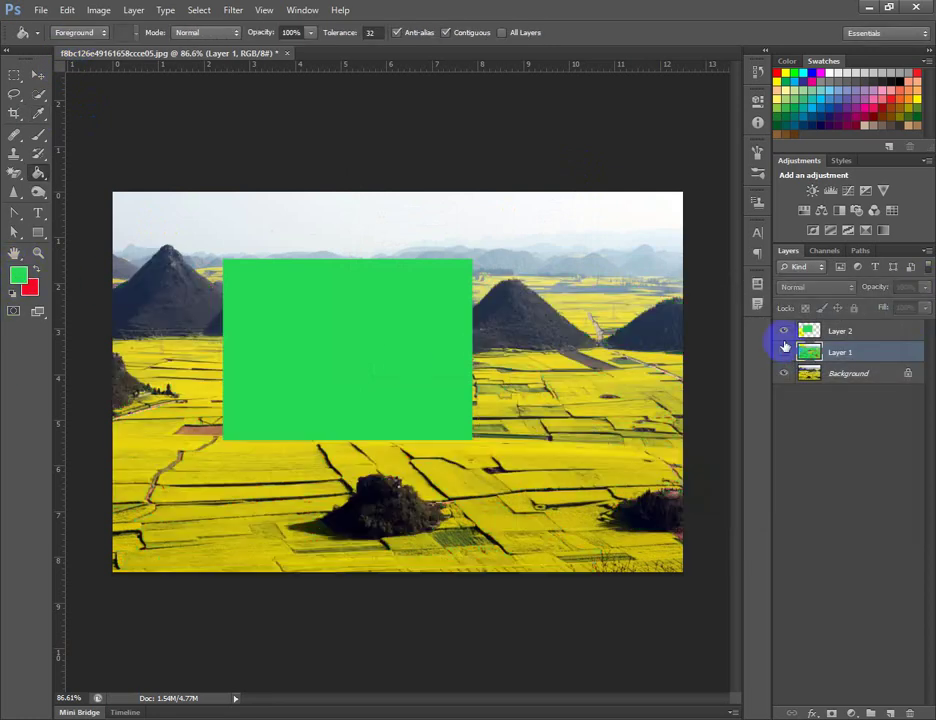
pyautogui.click(784, 330)
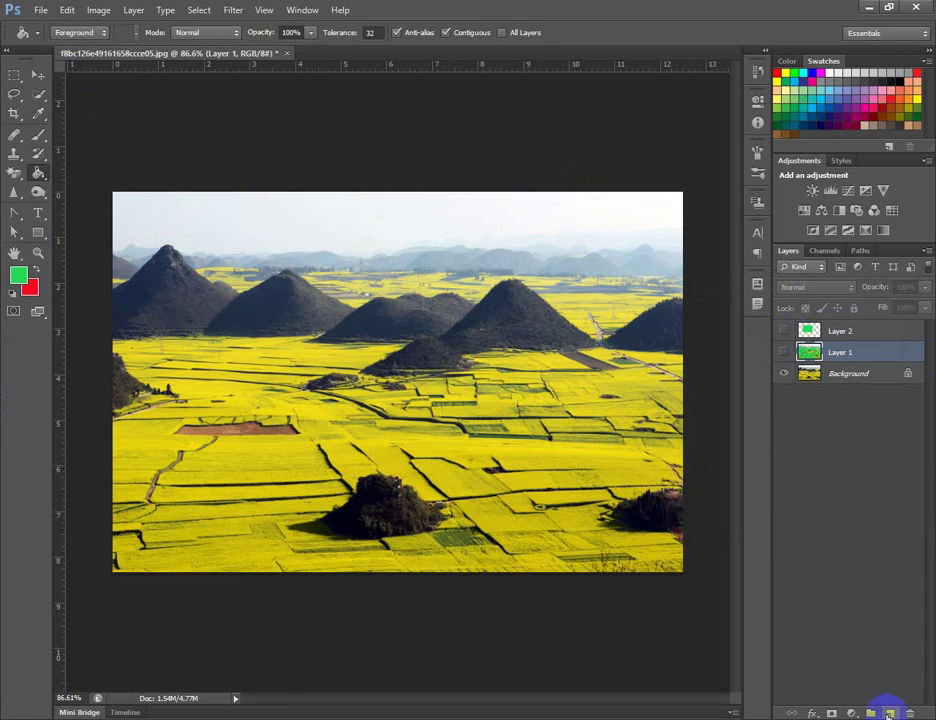
pyautogui.click(784, 373)
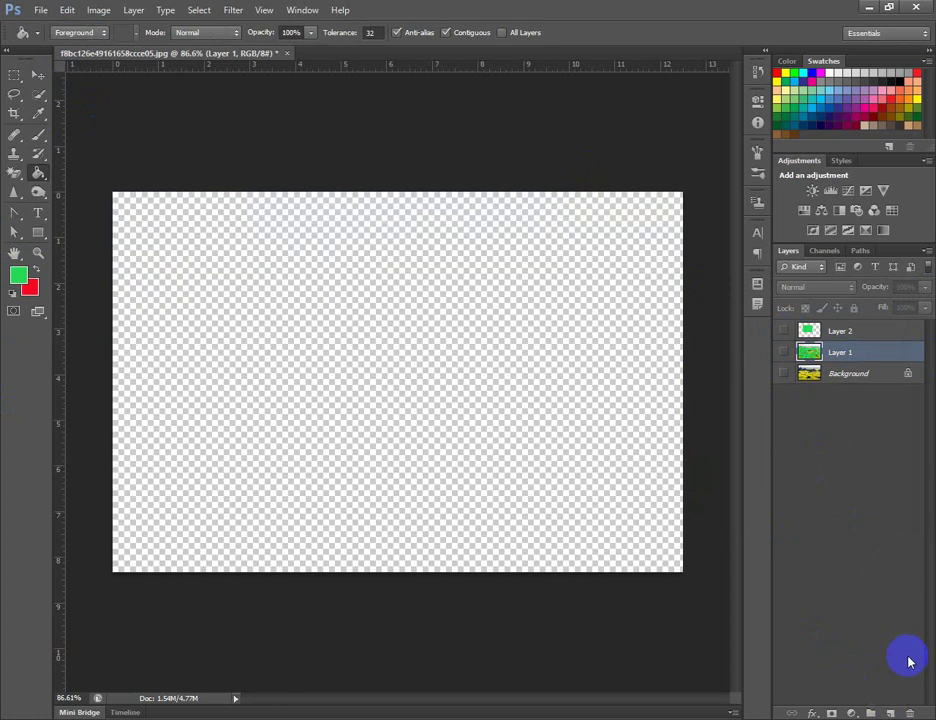
pyautogui.click(889, 712)
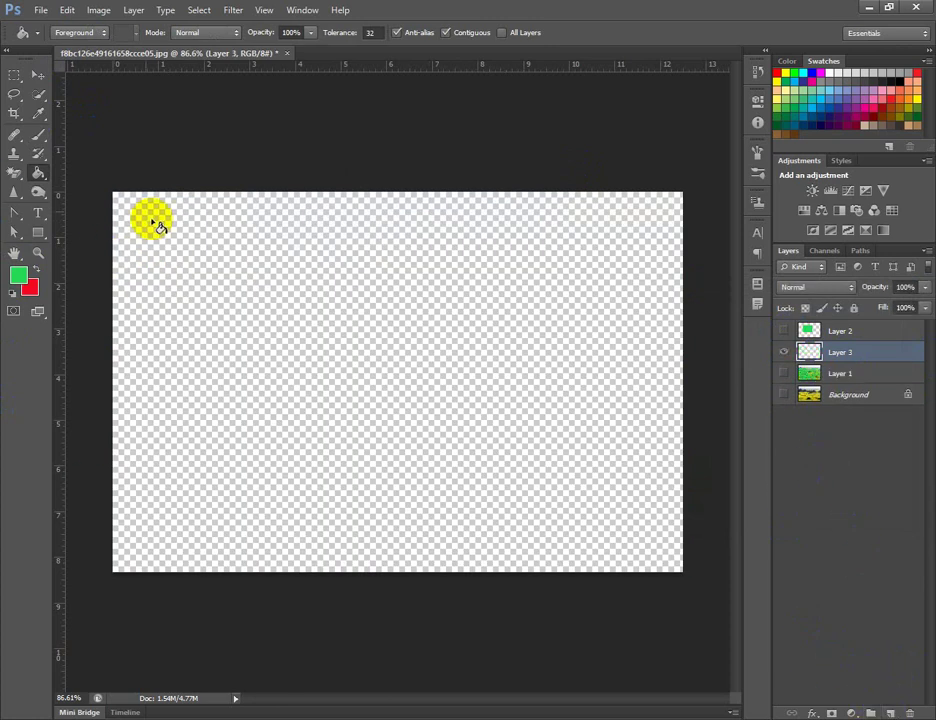
pyautogui.click(15, 76)
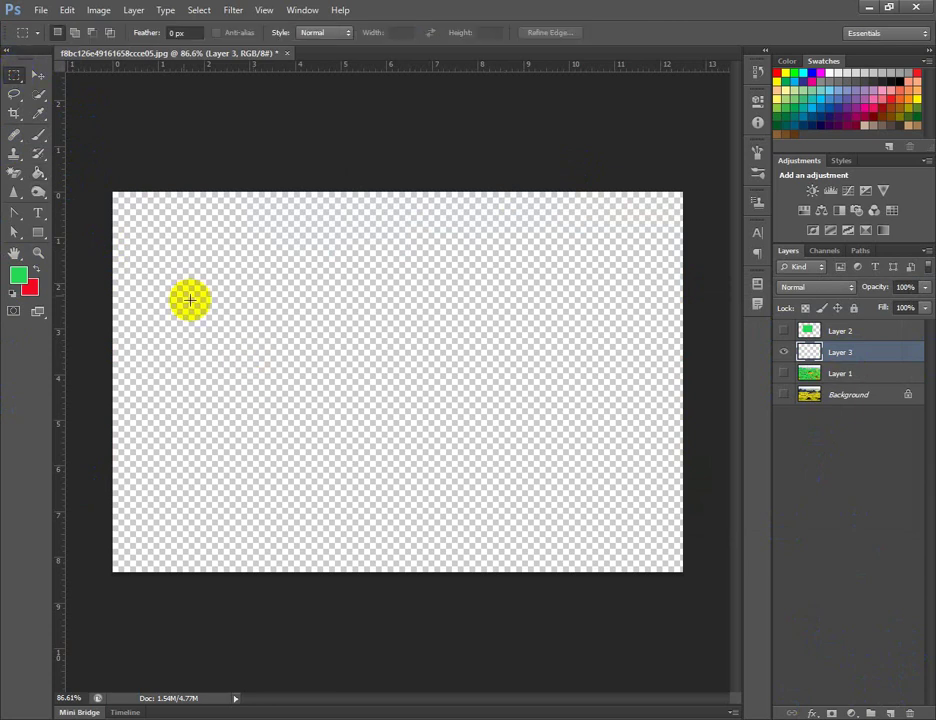
pyautogui.click(18, 274)
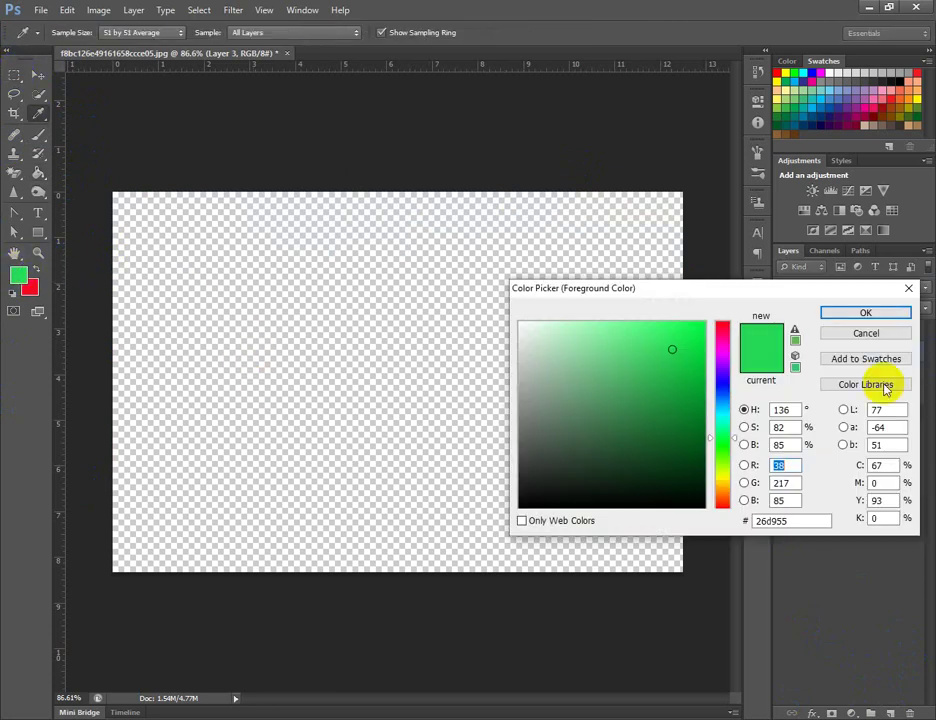
pyautogui.click(907, 289)
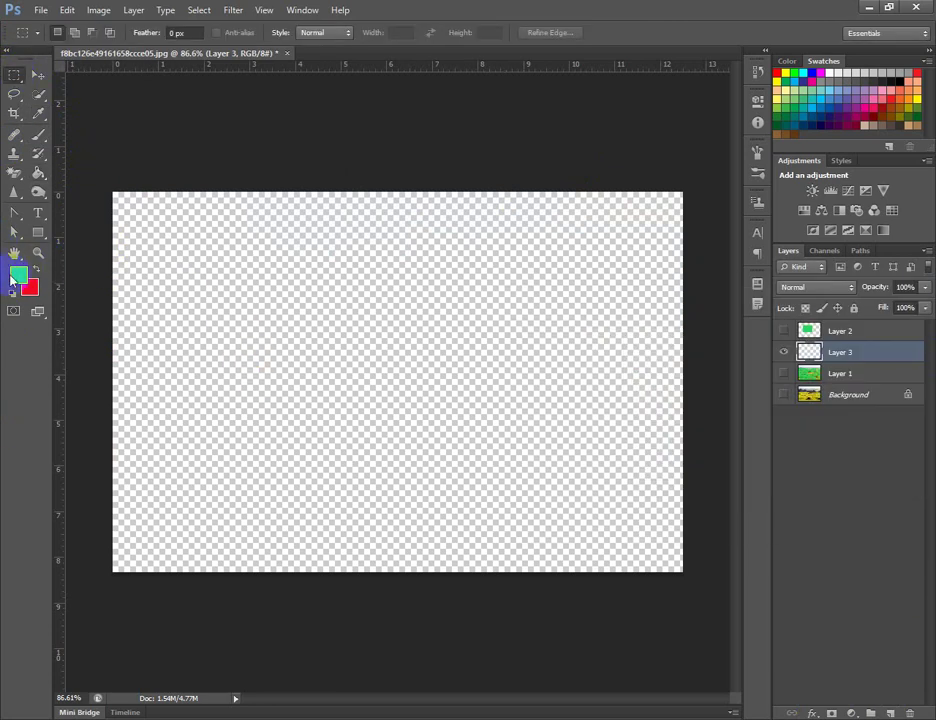
# Draw a green rectangle shape about 1319 × 887 px over the whole canvas, inspect its fill and stroke options, and undo it
pyautogui.click(36, 231)
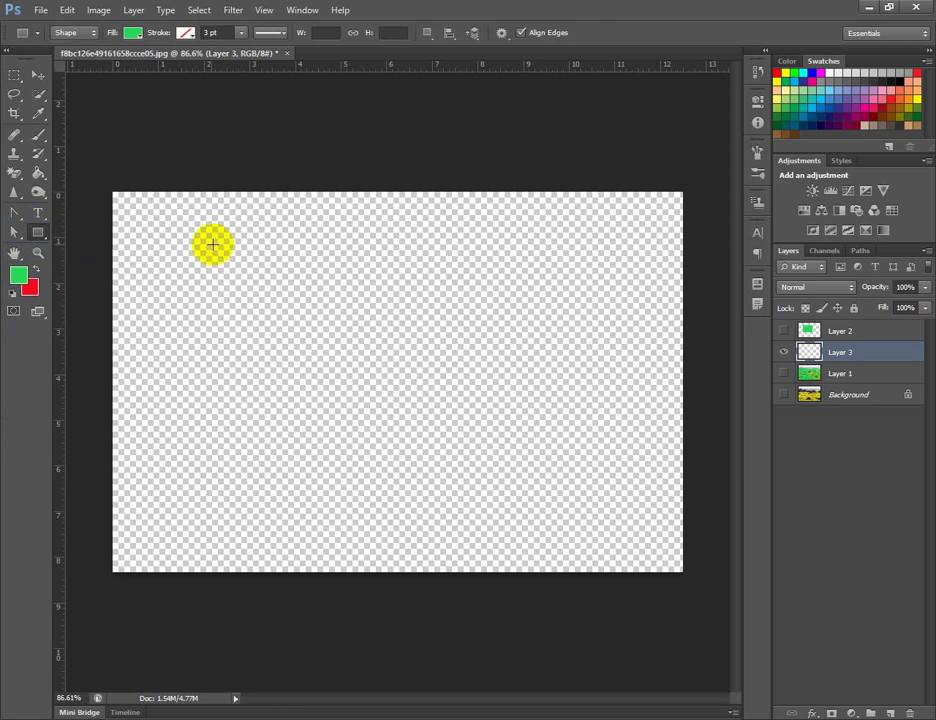
pyautogui.moveTo(101, 188); pyautogui.dragTo(692, 580)
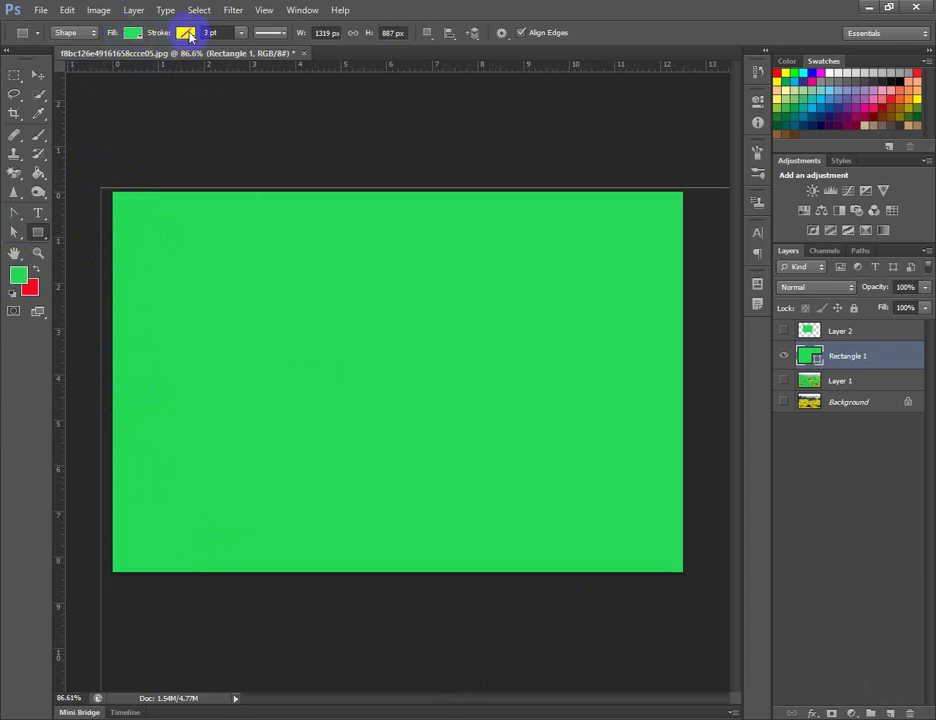
pyautogui.click(136, 36)
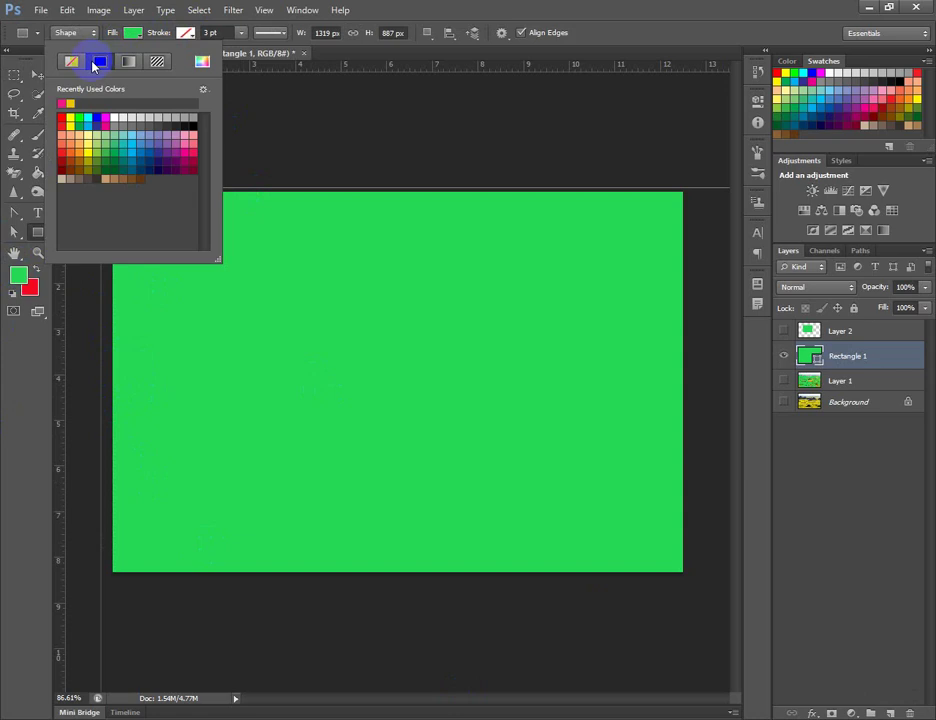
pyautogui.click(184, 35)
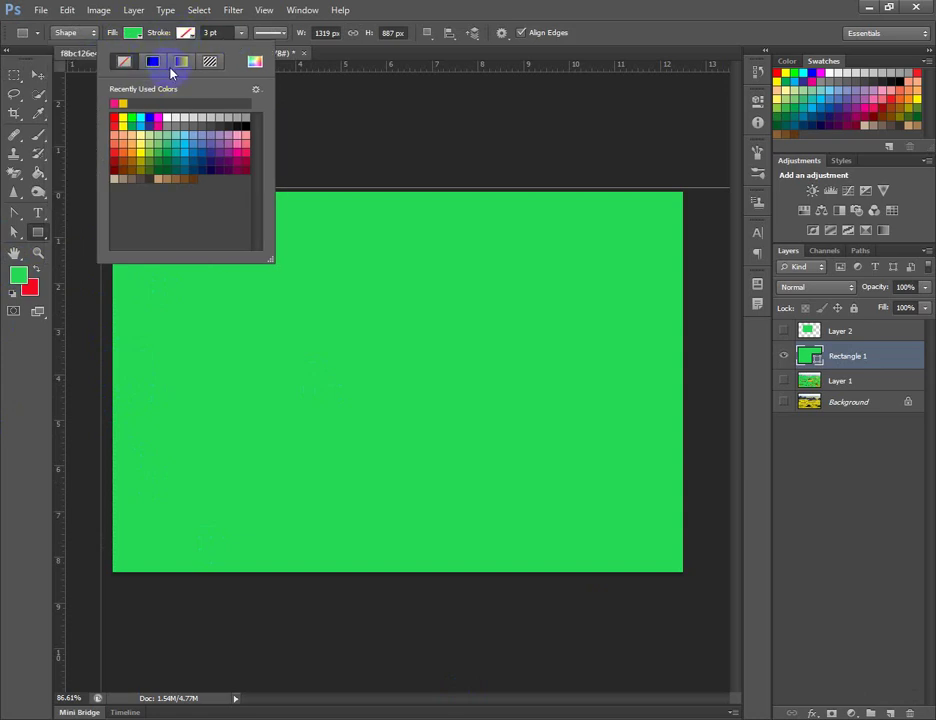
pyautogui.click(177, 64)
pyautogui.click(186, 35)
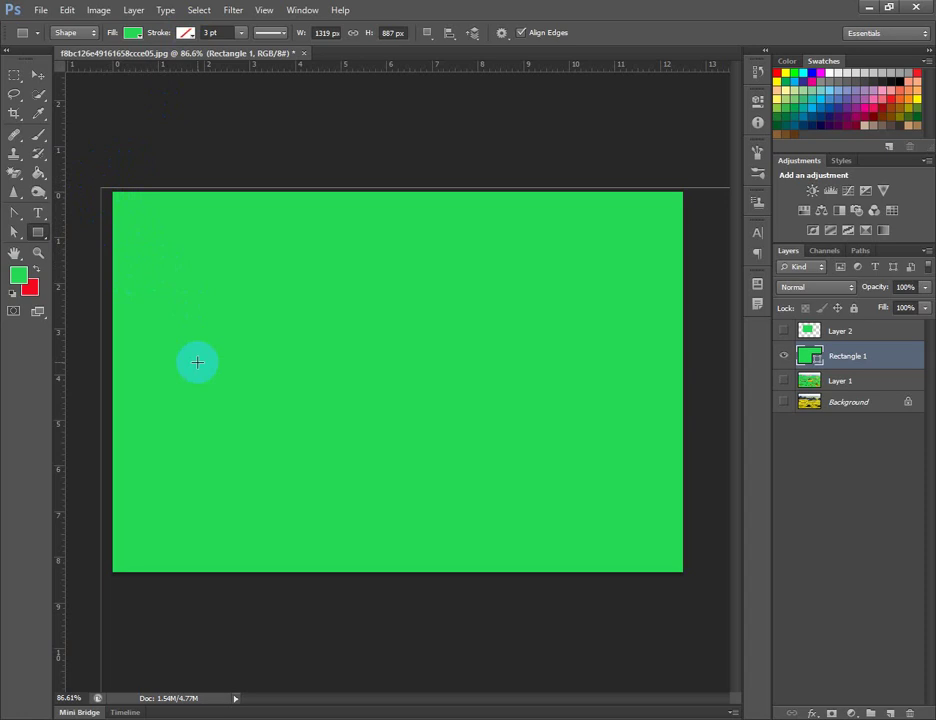
pyautogui.hotkey('ctrl', 'z')
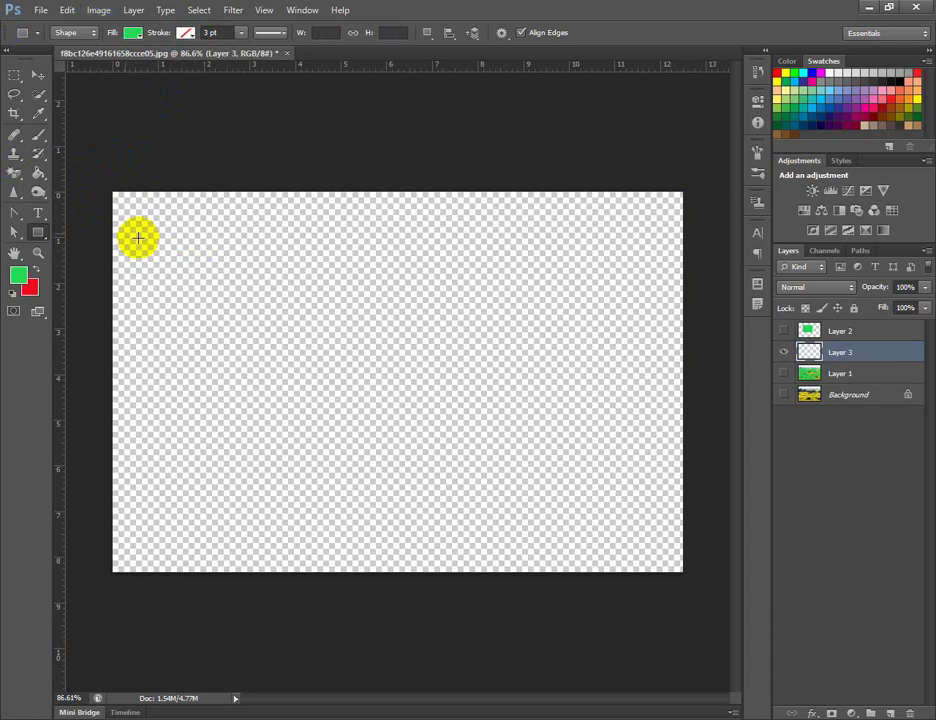
# Draw a green rectangle shape about 547 × 362 px in the middle of the canvas and give it a solid black stroke
pyautogui.moveTo(205, 261); pyautogui.dragTo(551, 489)
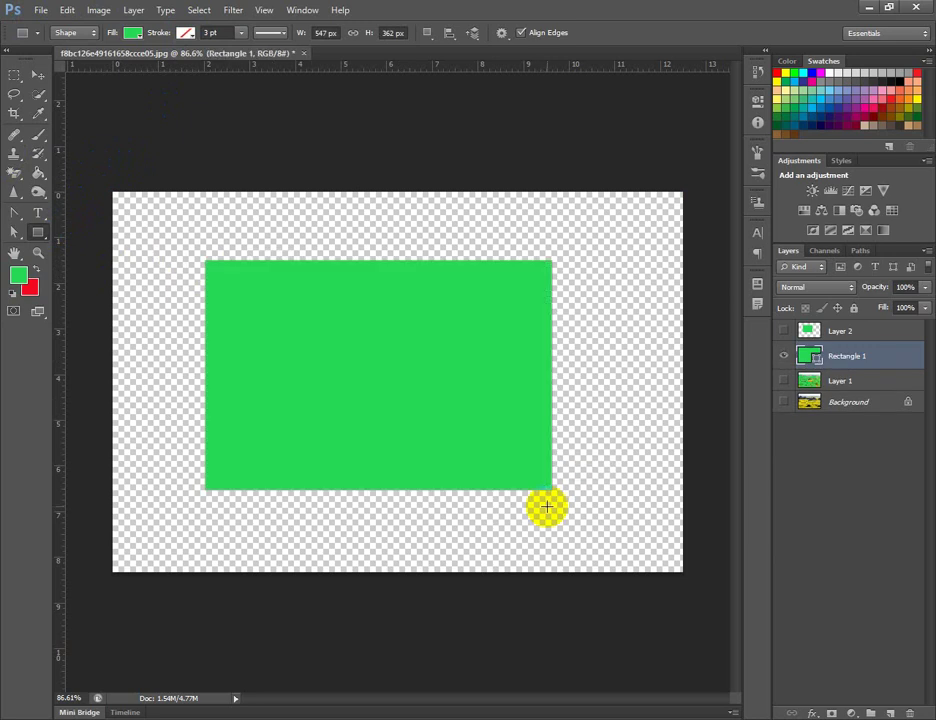
pyautogui.click(185, 33)
pyautogui.click(152, 61)
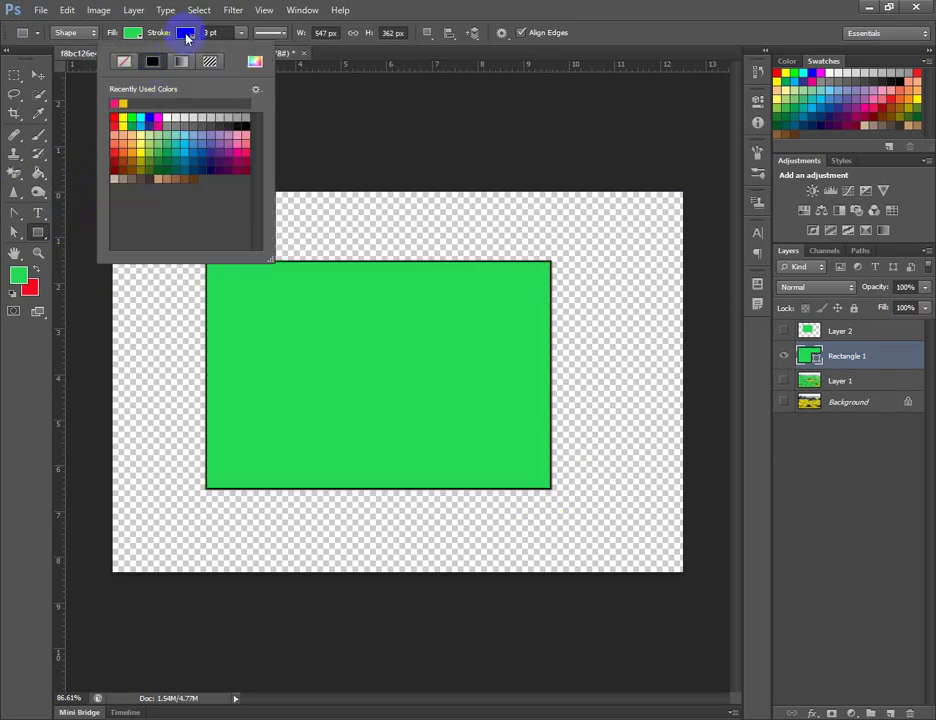
pyautogui.click(185, 33)
# Set the rectangle's stroke width to 25 pt
pyautogui.click(222, 33)
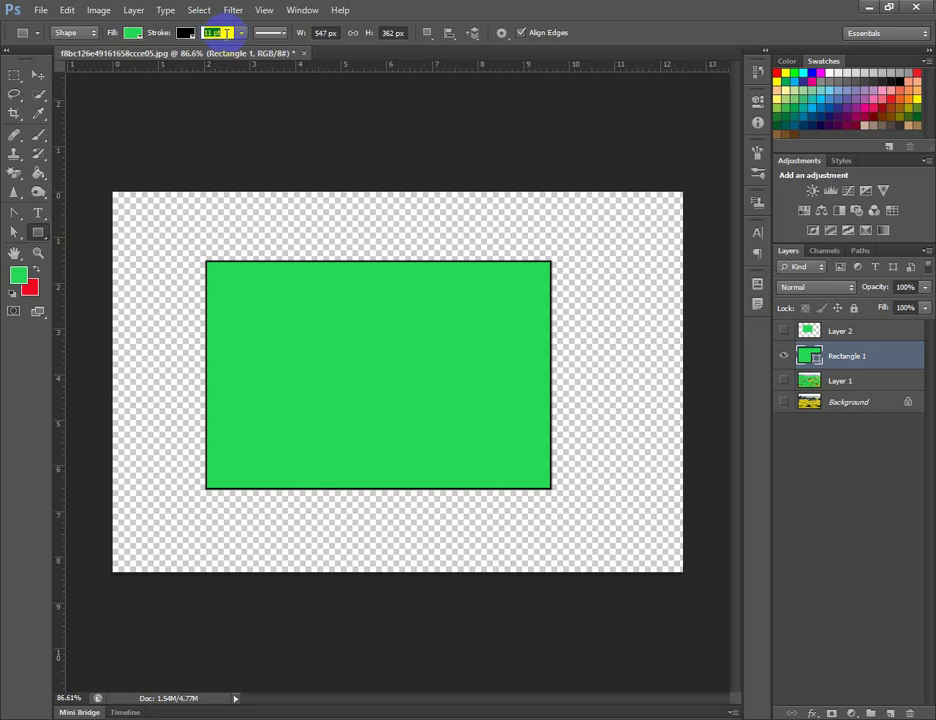
pyautogui.write('25')
pyautogui.press('Return')
pyautogui.press('Return')
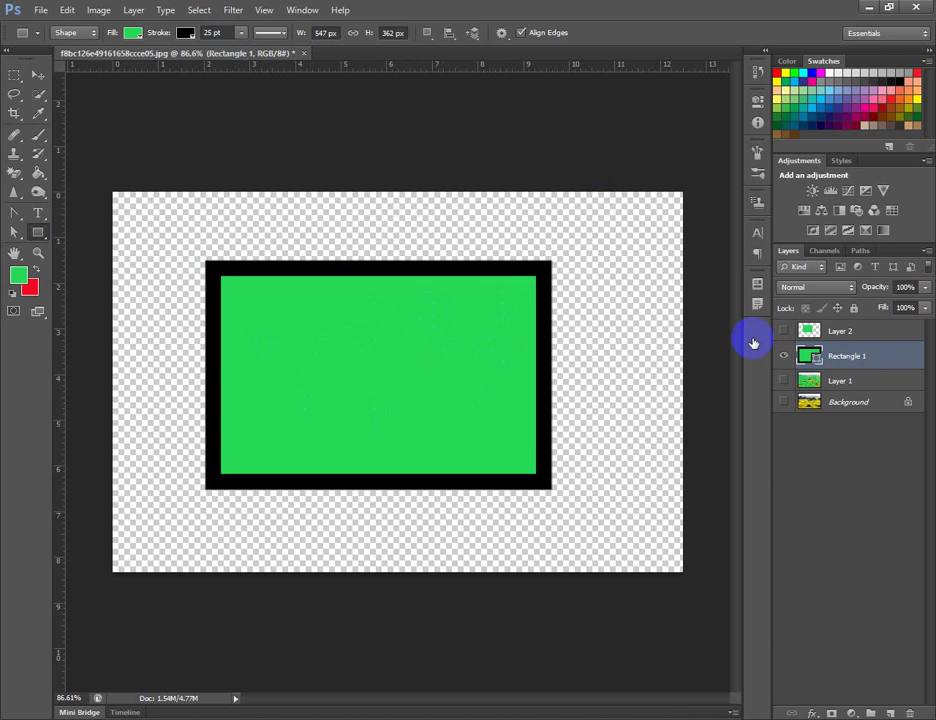
# Try various swatch colours as the rectangle's fill, including olive, light orange and pale yellow, and end on dark green
pyautogui.click(132, 33)
pyautogui.click(133, 151)
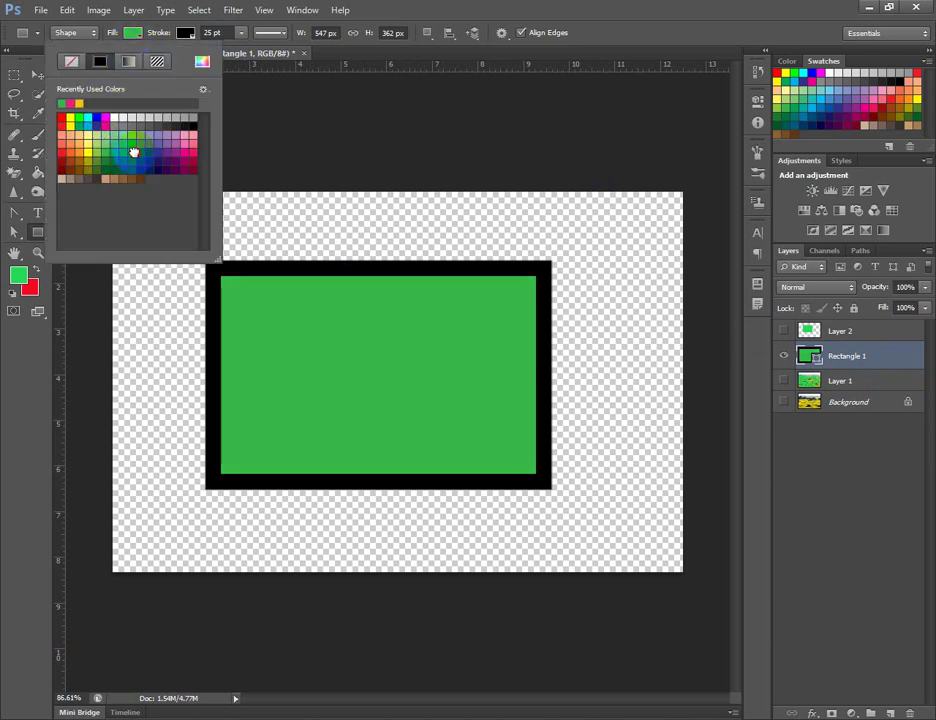
pyautogui.click(156, 163)
pyautogui.click(130, 157)
pyautogui.click(84, 163)
pyautogui.click(77, 153)
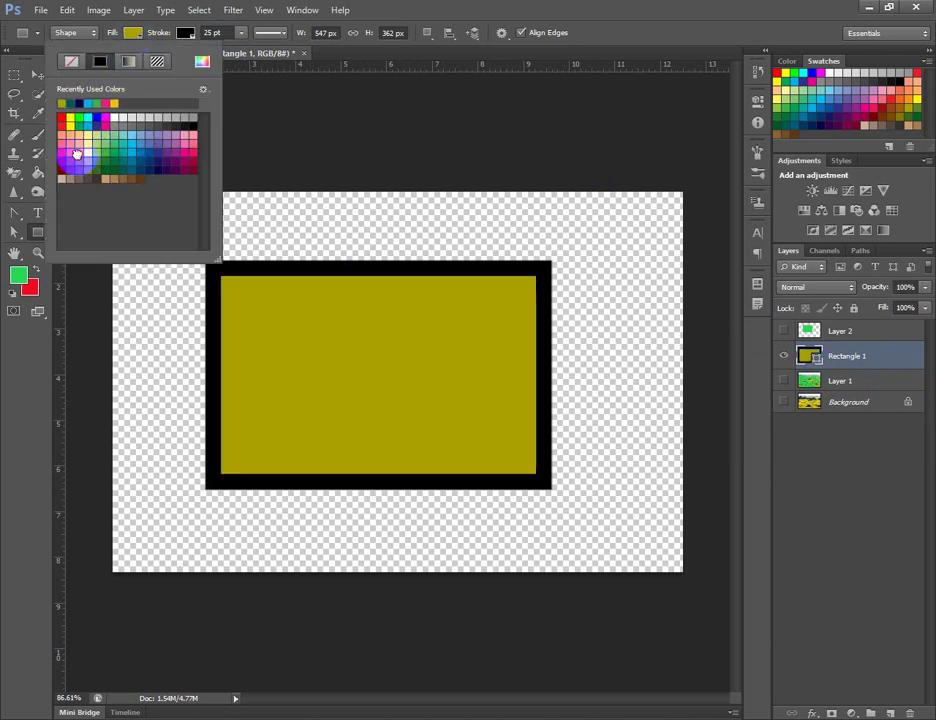
pyautogui.click(79, 152)
pyautogui.click(79, 143)
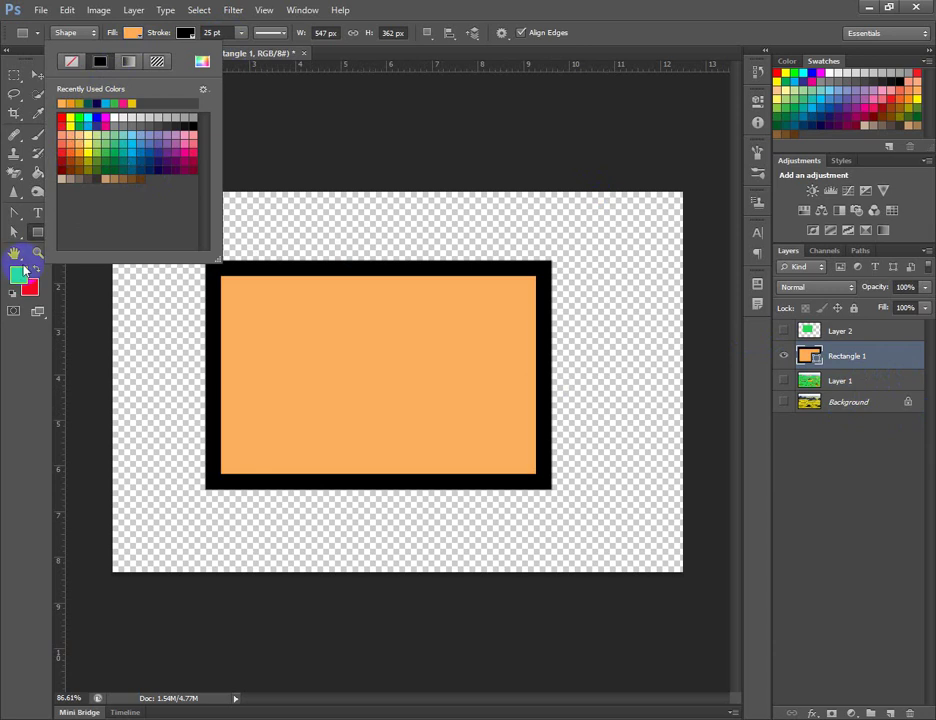
pyautogui.click(191, 145)
pyautogui.click(188, 135)
pyautogui.click(113, 158)
pyautogui.click(88, 143)
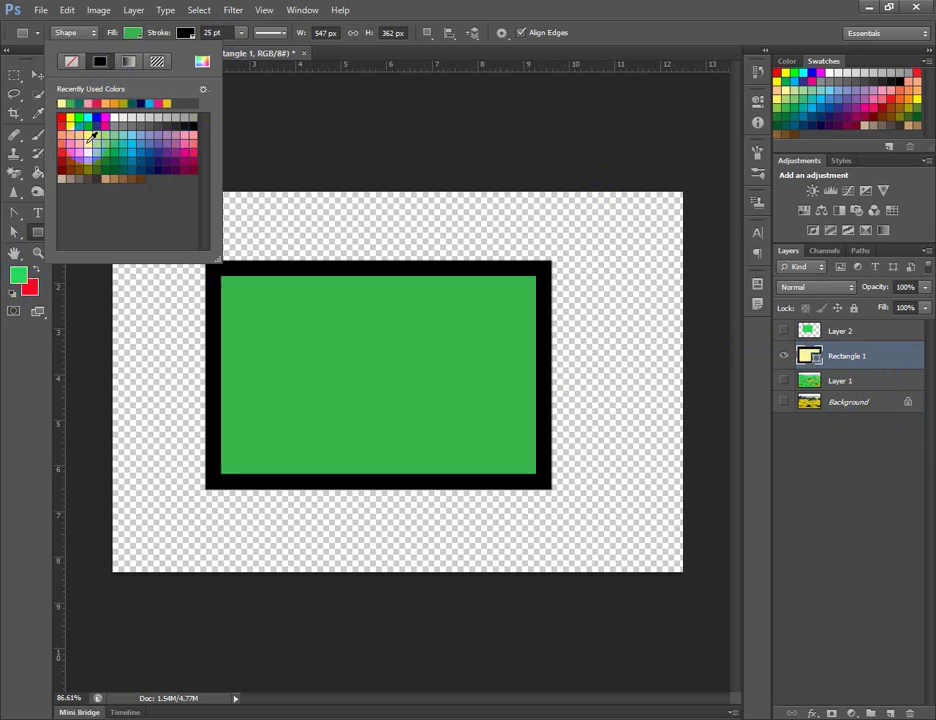
pyautogui.click(122, 117)
pyautogui.click(130, 143)
pyautogui.click(104, 161)
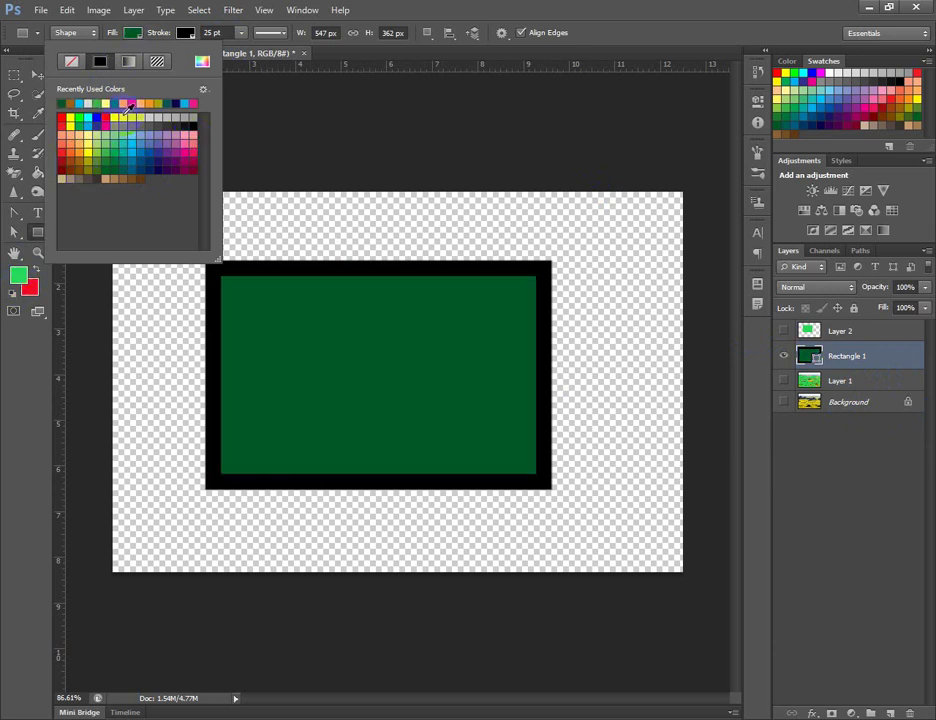
# Try several swatch colours for the rectangle's stroke, including olive green
pyautogui.click(185, 32)
pyautogui.click(185, 32)
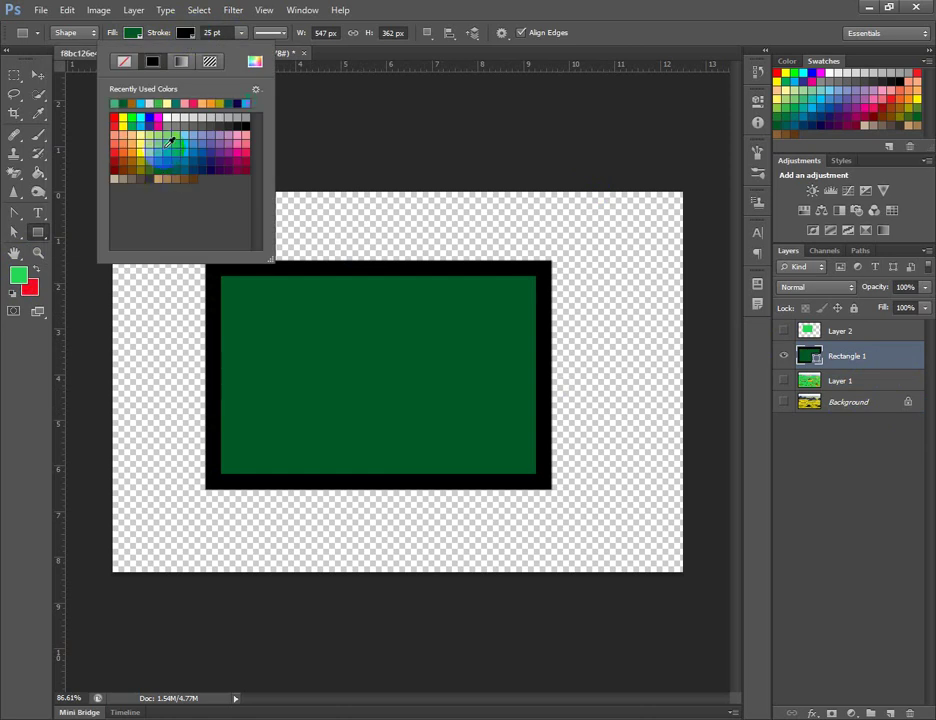
pyautogui.click(170, 143)
pyautogui.click(200, 148)
pyautogui.click(153, 148)
pyautogui.click(171, 158)
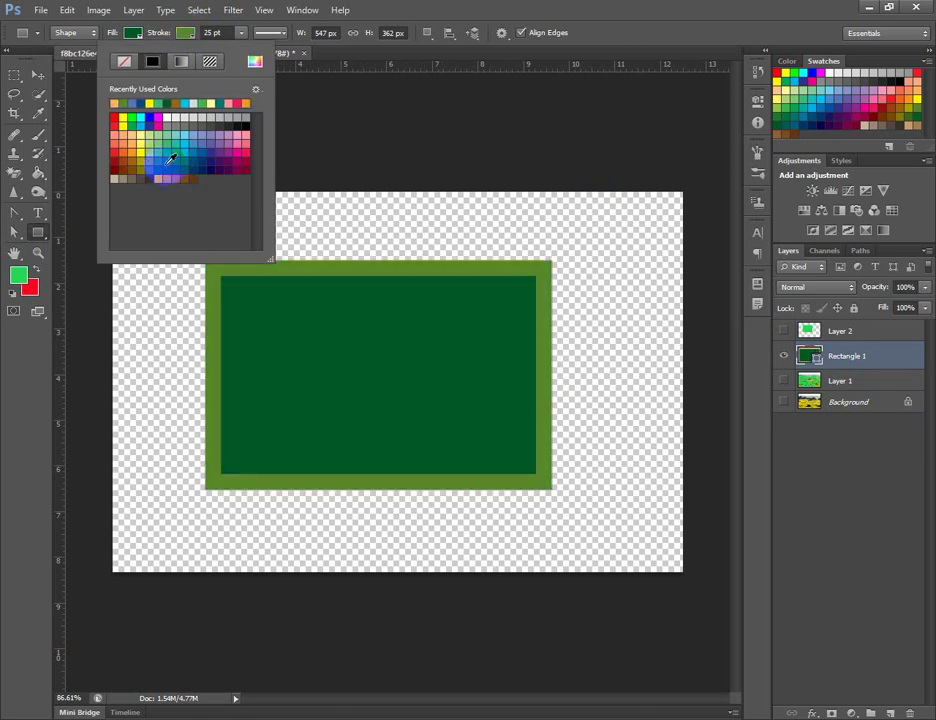
# Recolor the stroke of the Rectangle 1 shape to violet
pyautogui.click(179, 169)
pyautogui.click(207, 148)
pyautogui.click(200, 148)
pyautogui.click(188, 33)
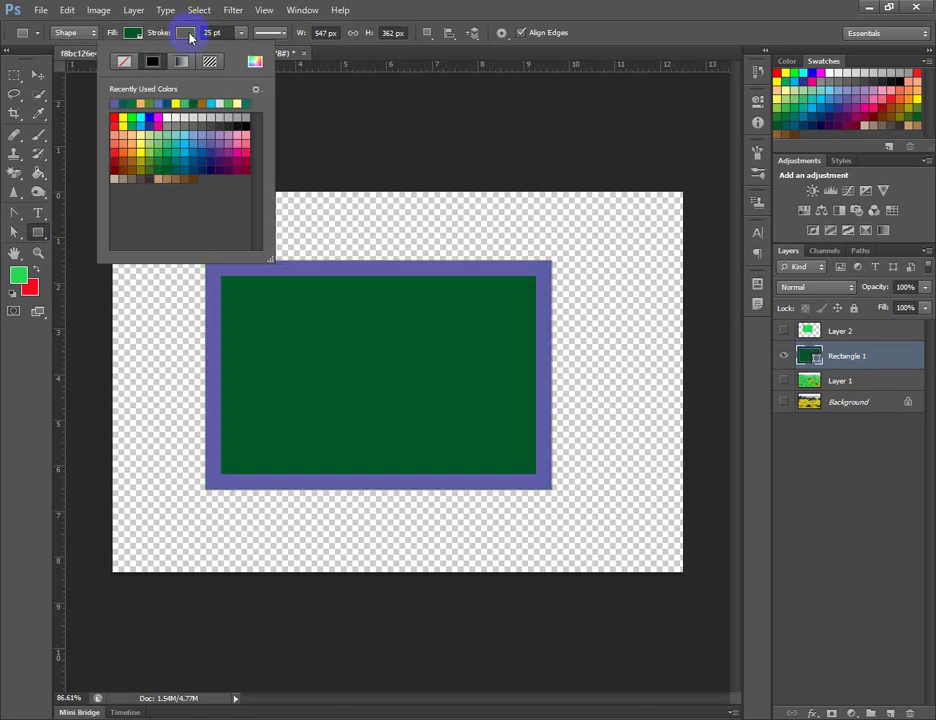
# Try the dashed and dotted stroke types on the rectangle, and return to the solid line
pyautogui.click(270, 33)
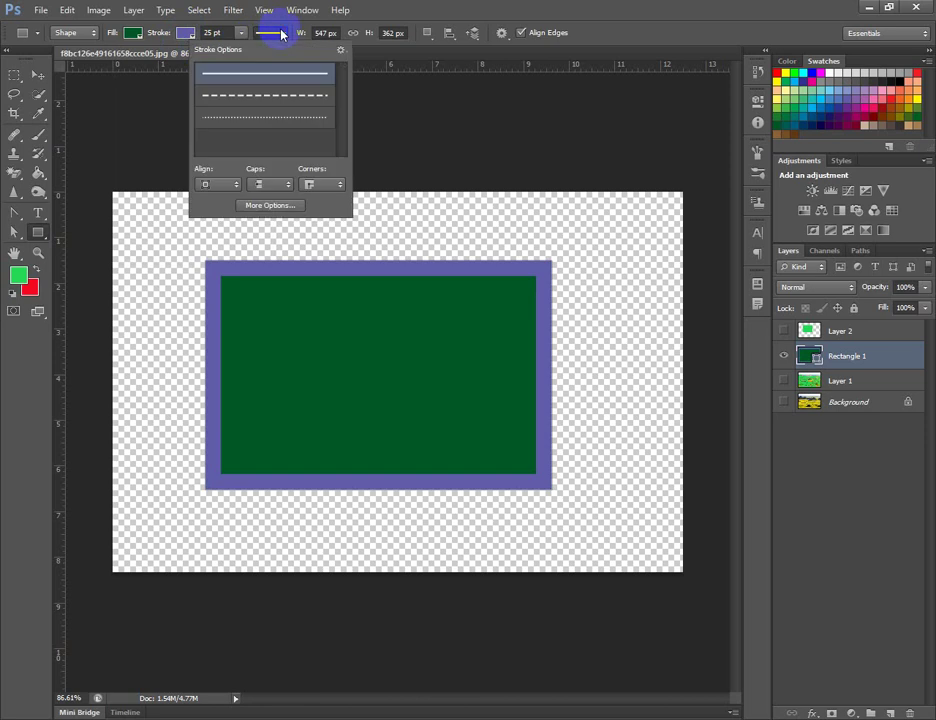
pyautogui.click(273, 98)
pyautogui.click(275, 120)
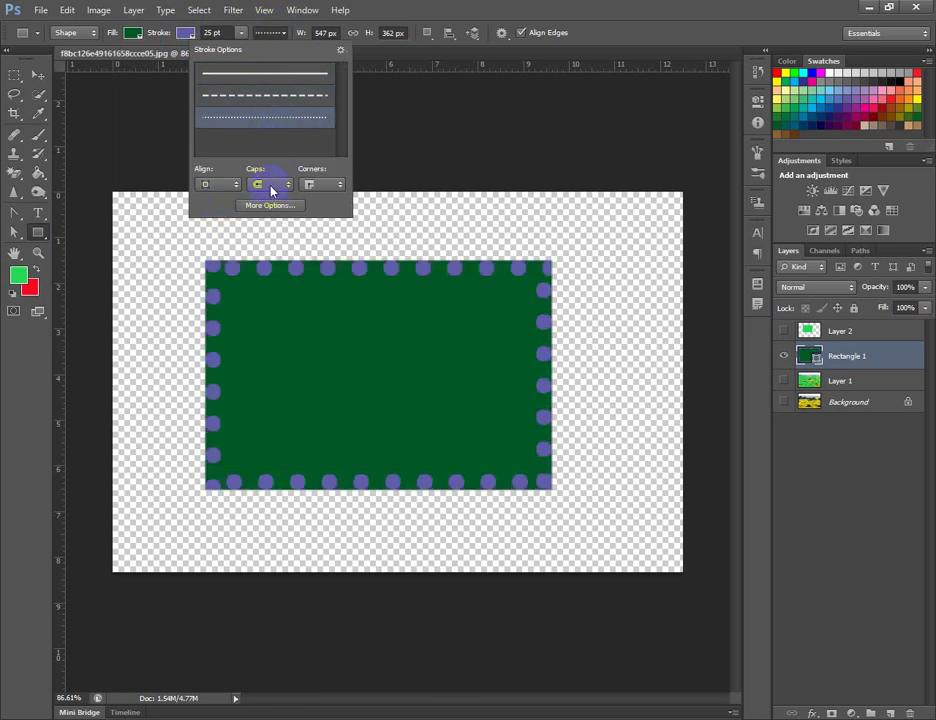
pyautogui.click(270, 73)
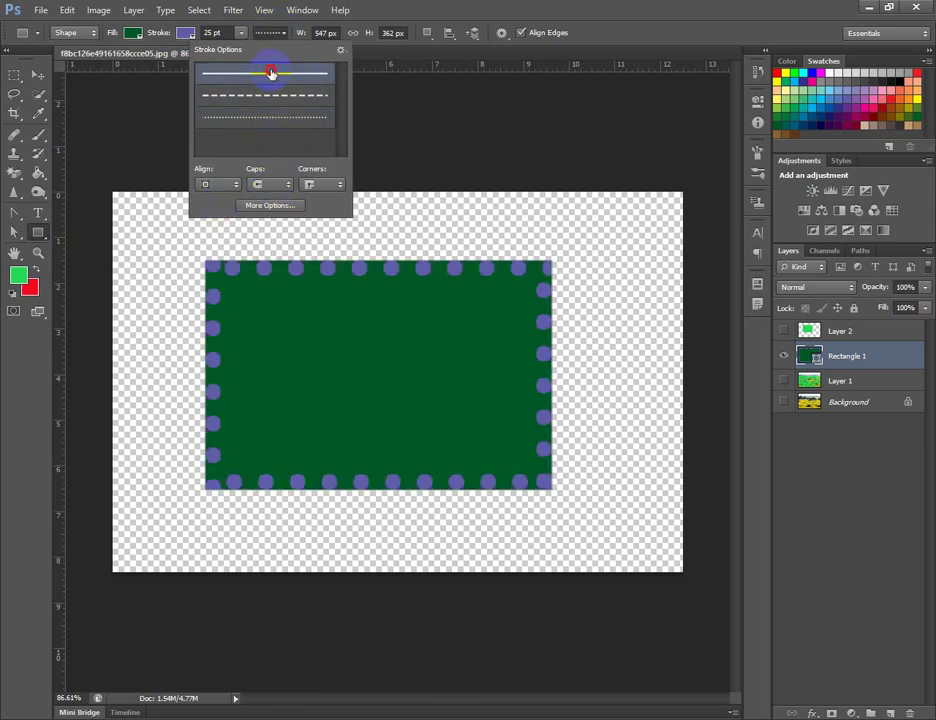
# Set the rectangle's stroke caps and corners to Round
pyautogui.click(264, 186)
pyautogui.click(261, 206)
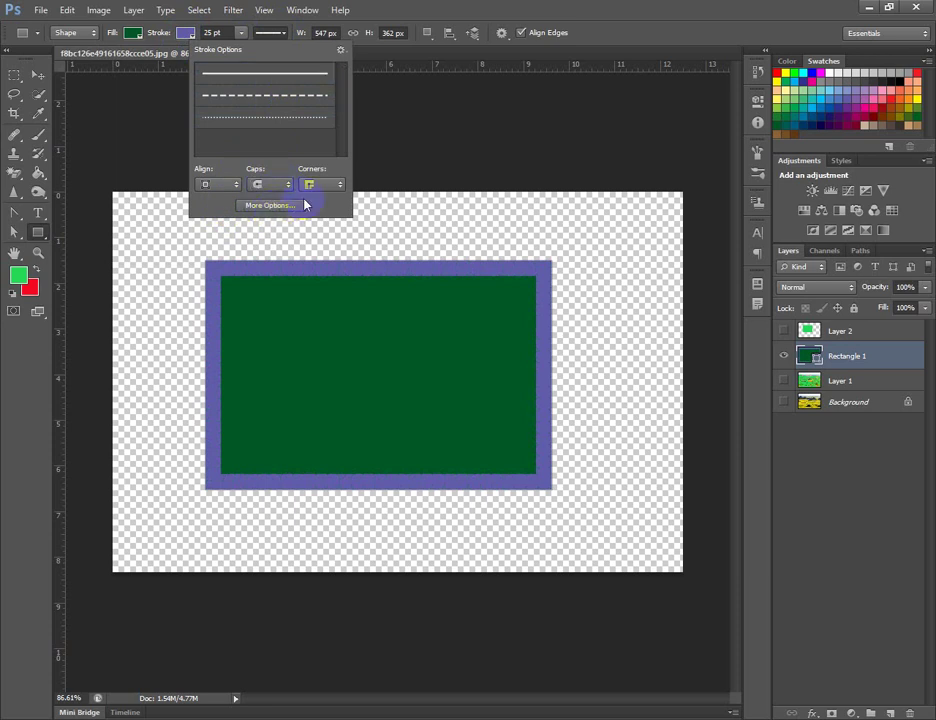
pyautogui.click(312, 184)
pyautogui.click(312, 207)
pyautogui.click(312, 185)
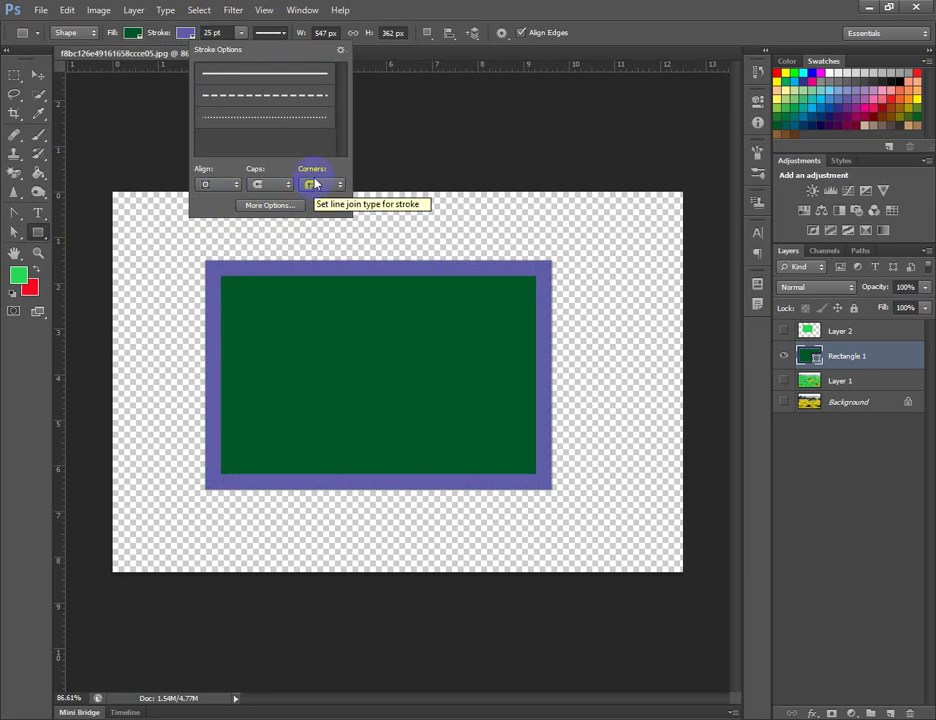
# Try the dotted preset in the detailed stroke settings, look over its dash and gap fields, and leave without applying it
pyautogui.click(278, 206)
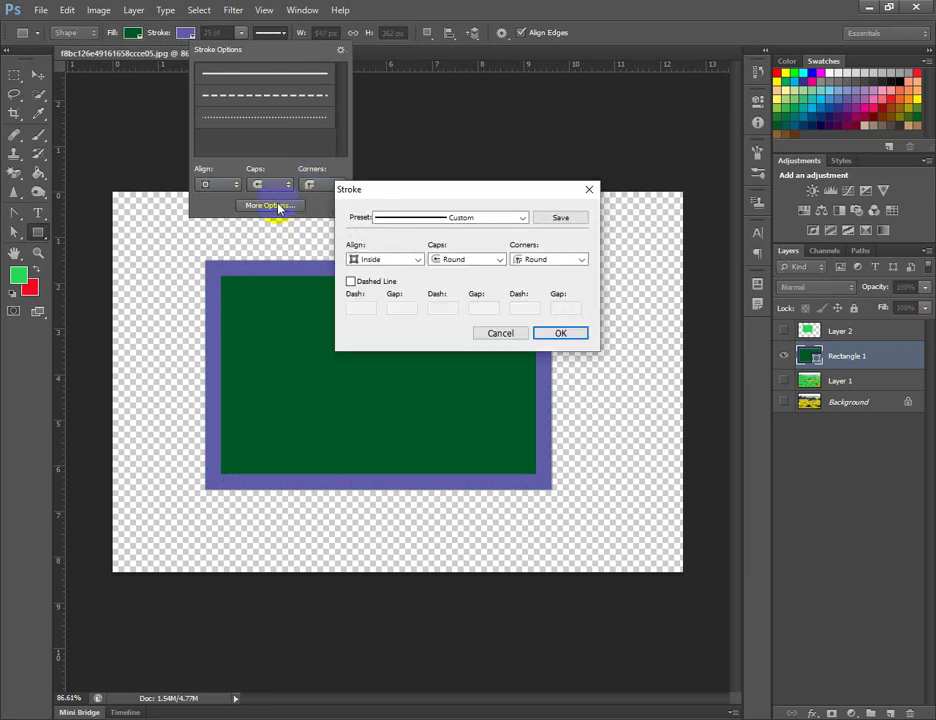
pyautogui.click(448, 218)
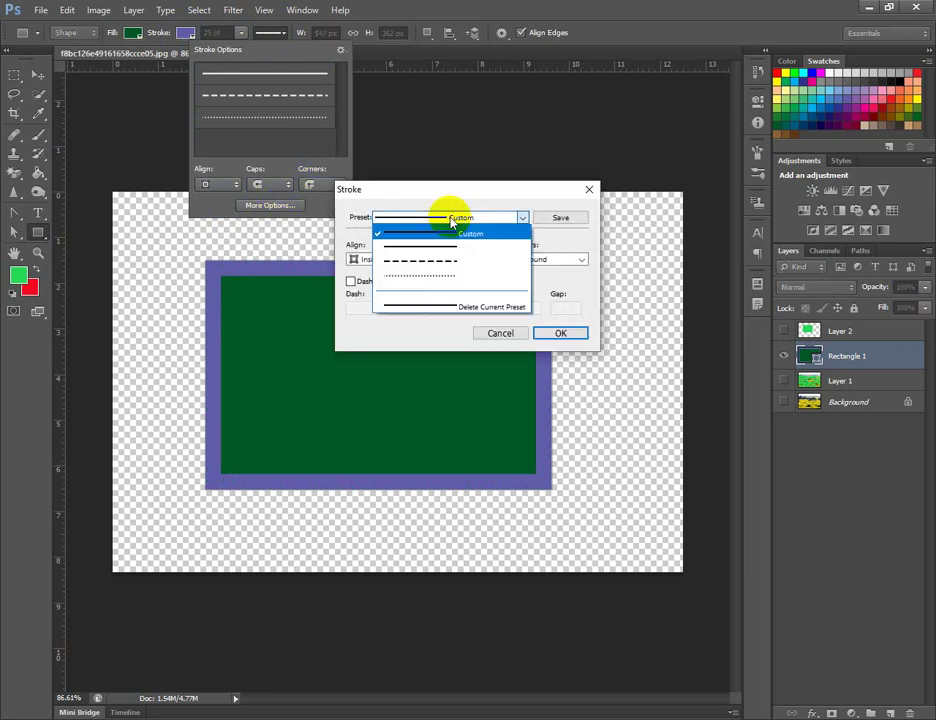
pyautogui.click(484, 307)
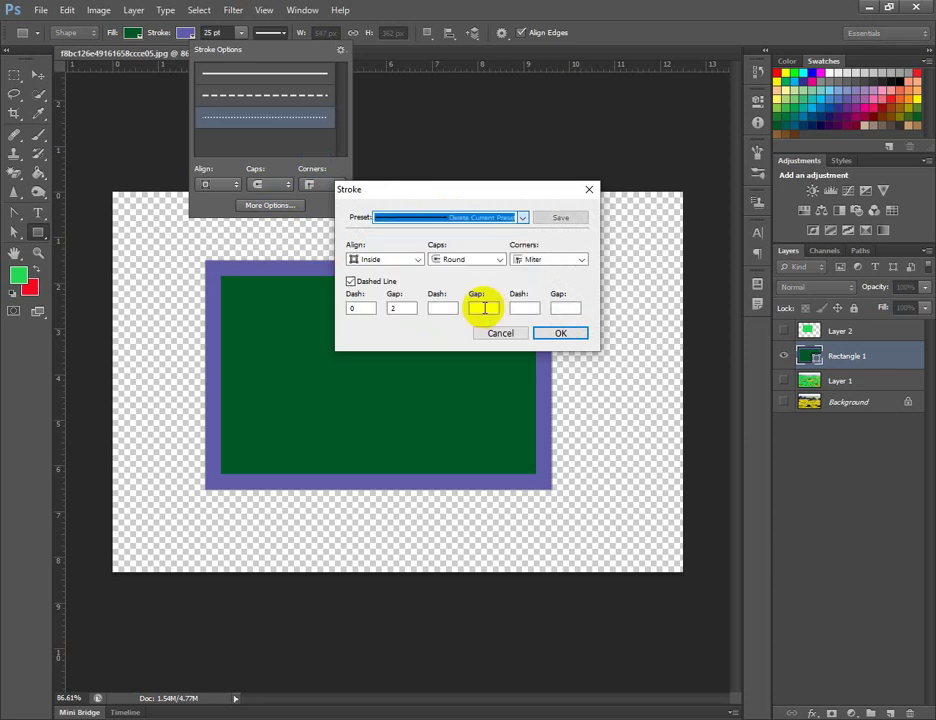
pyautogui.click(359, 309)
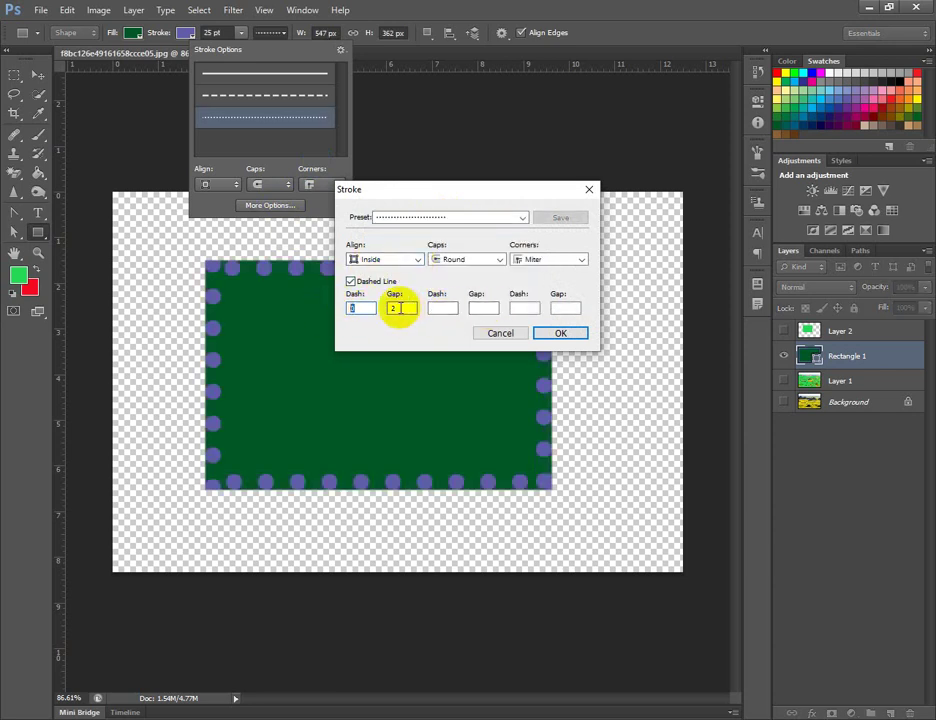
pyautogui.click(484, 308)
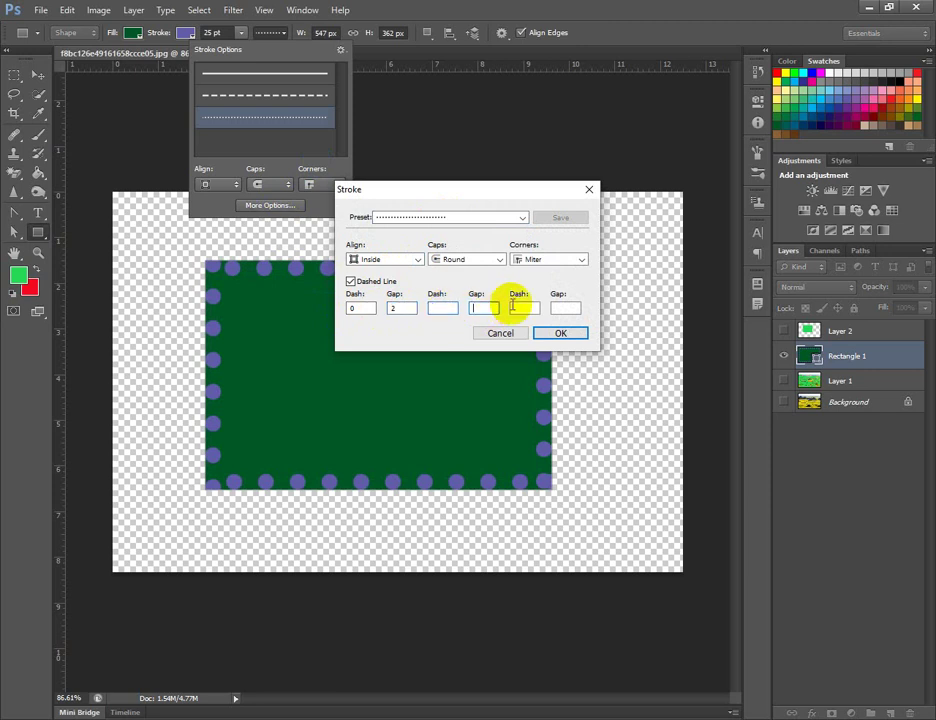
pyautogui.click(562, 308)
pyautogui.click(589, 190)
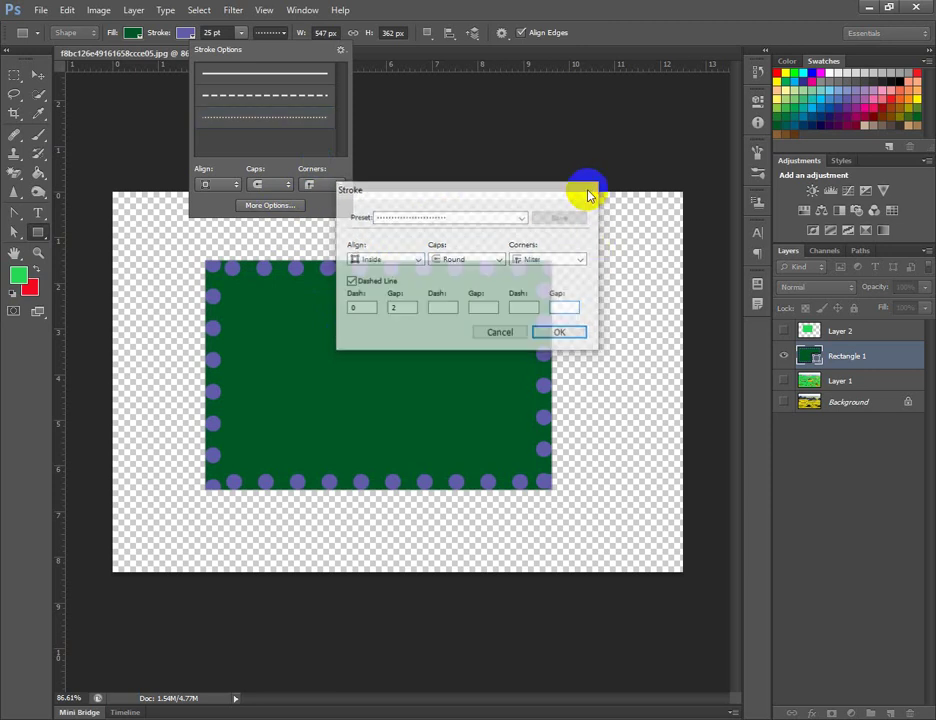
pyautogui.click(240, 36)
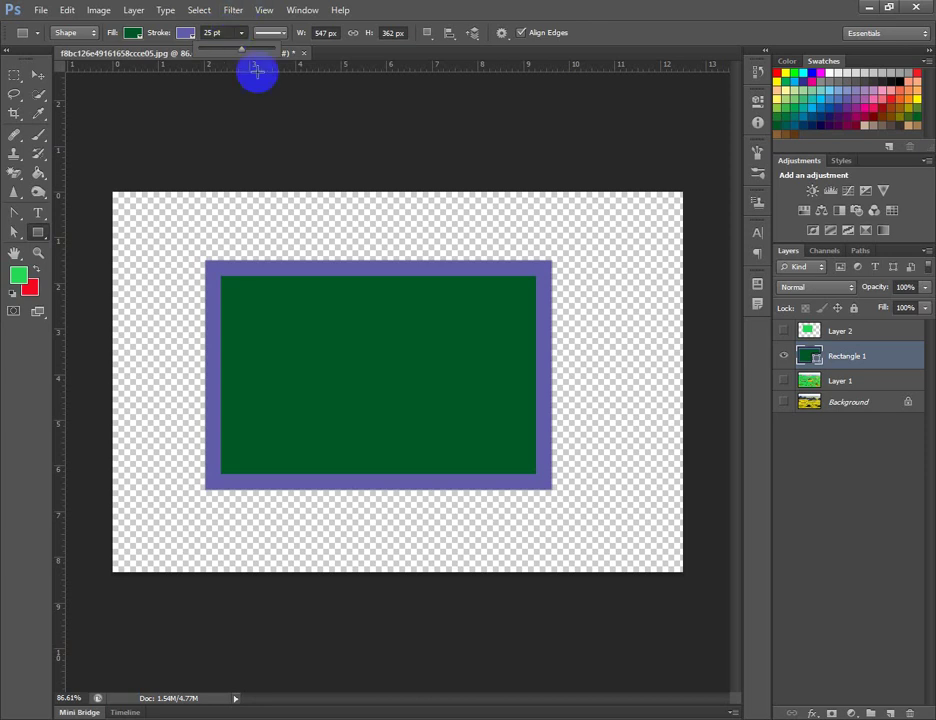
pyautogui.click(688, 349)
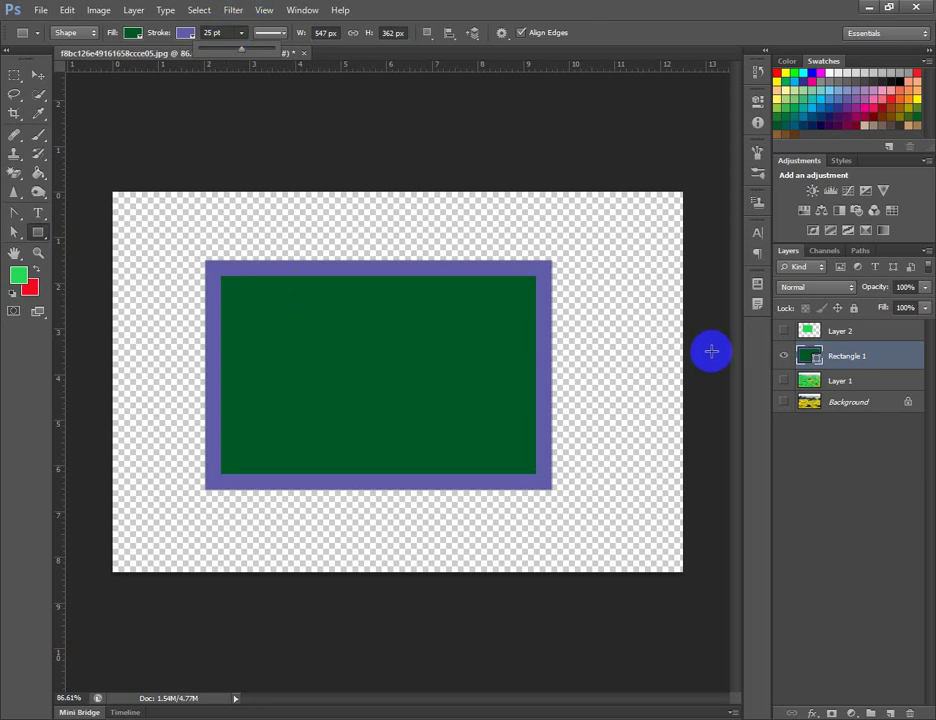
# Delete the Rectangle 1, Layer 2 and Layer 1 layers, and close the landscape photo without saving
pyautogui.rightClick(873, 355)
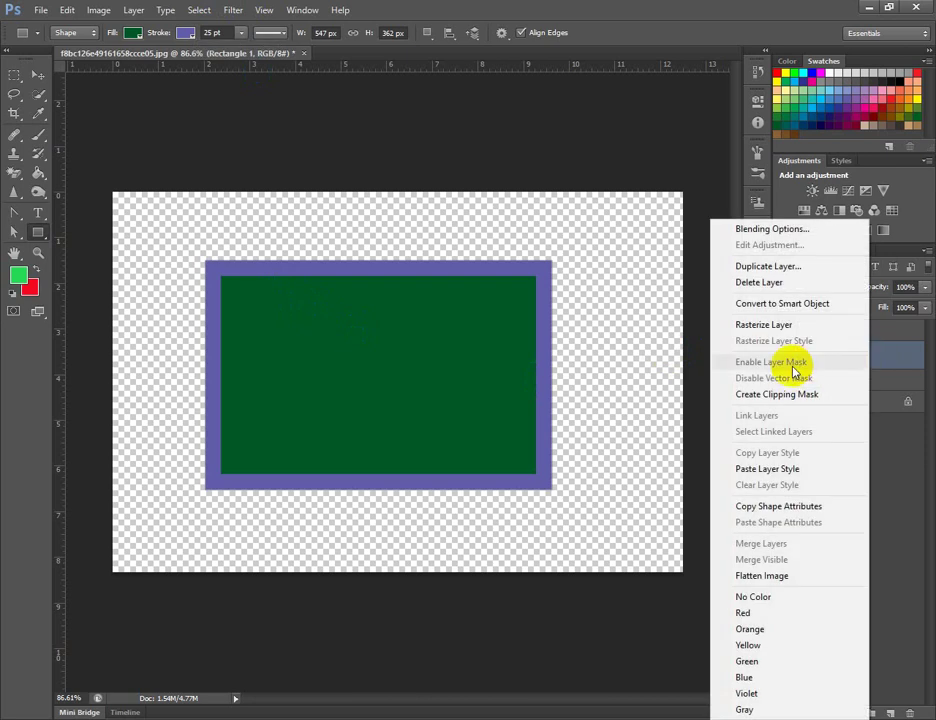
pyautogui.click(780, 283)
pyautogui.rightClick(848, 330)
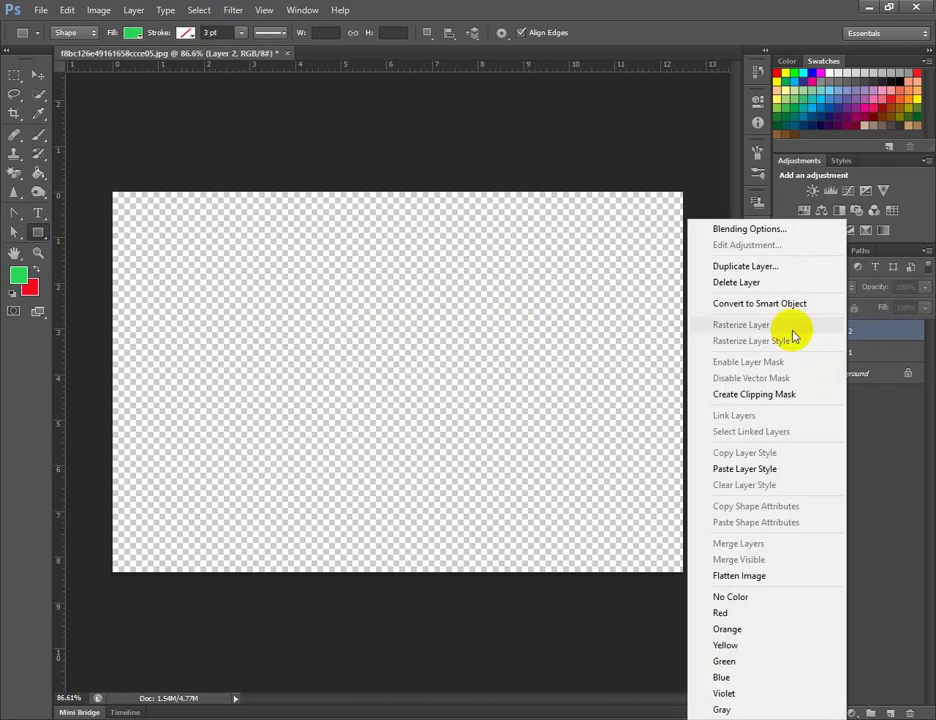
pyautogui.click(766, 282)
pyautogui.rightClick(846, 334)
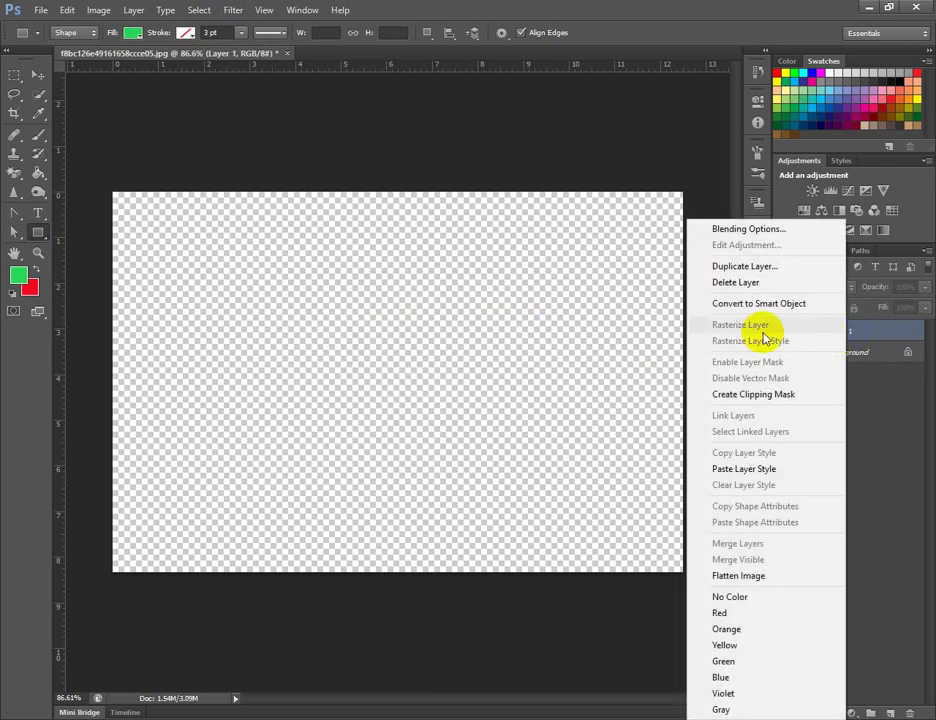
pyautogui.click(740, 286)
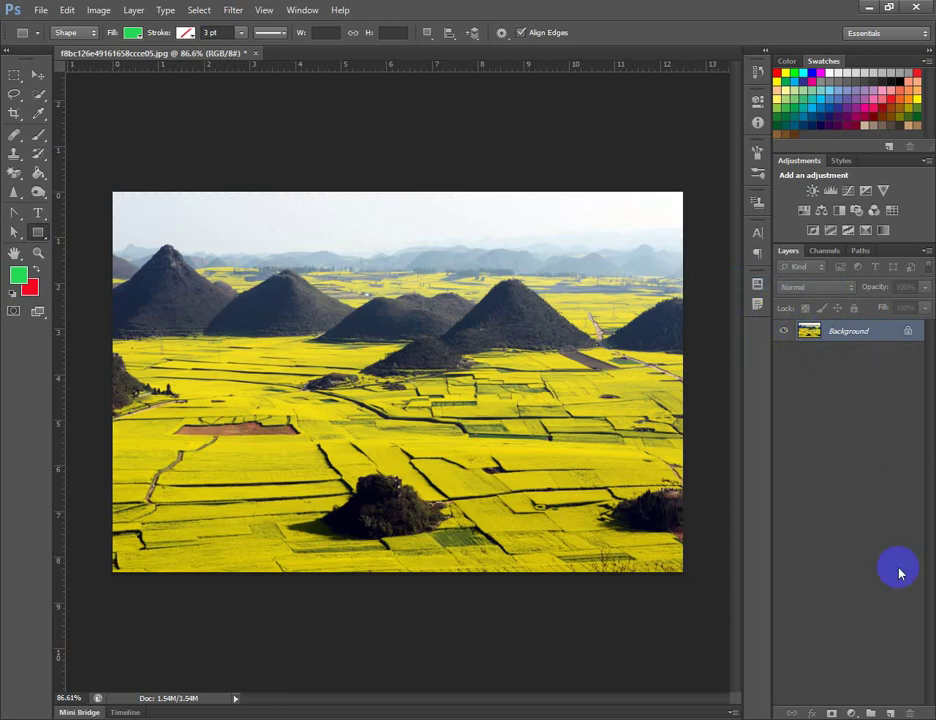
pyautogui.click(256, 54)
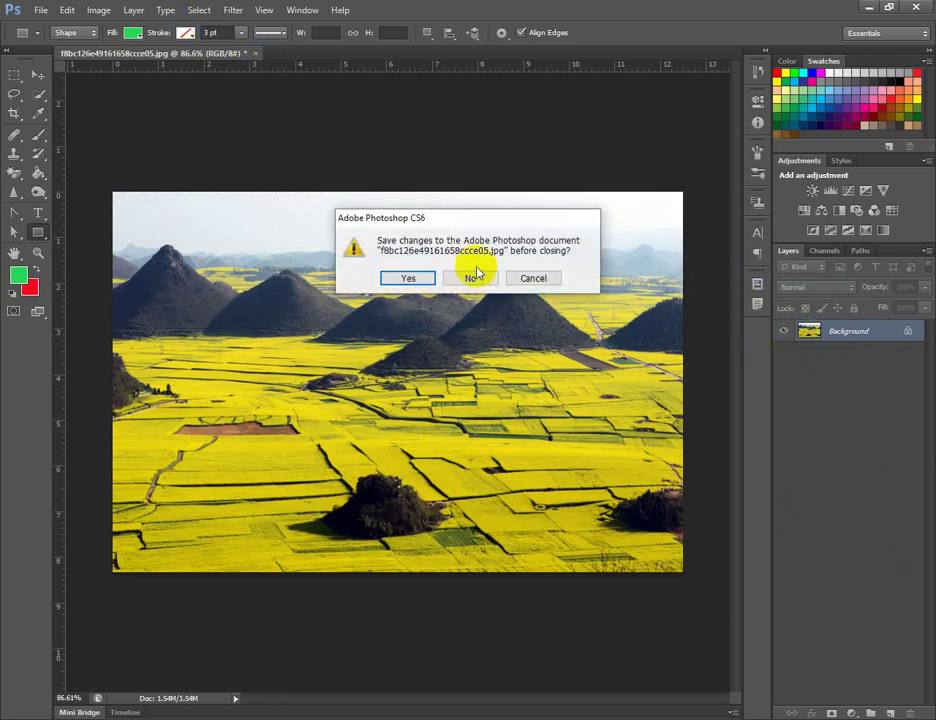
pyautogui.click(472, 274)
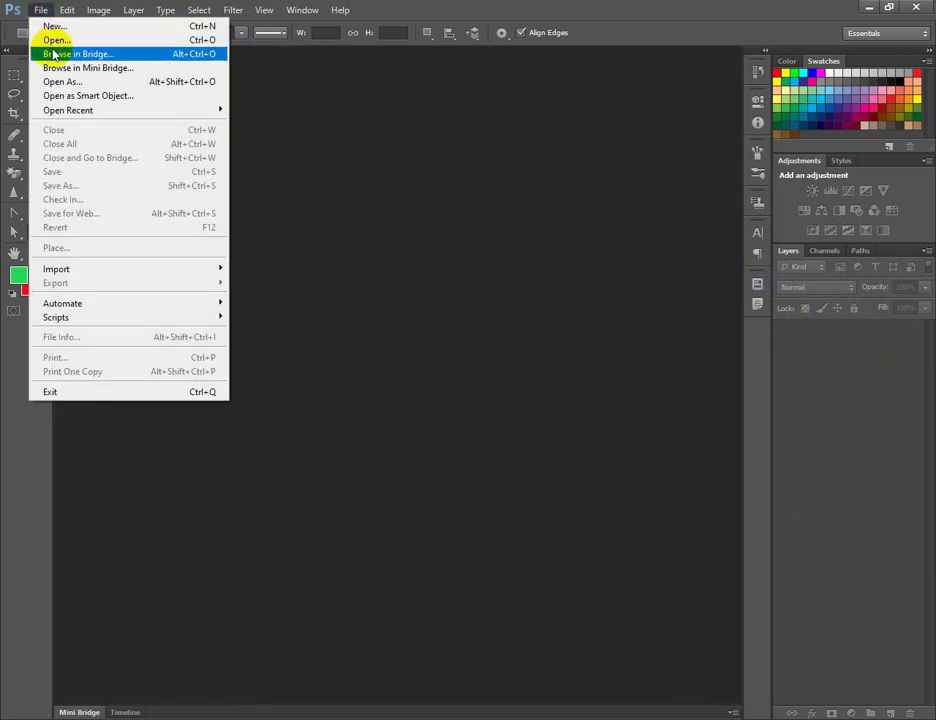
# Start a new document measured in inches, with a width of 3.5 and a height of 2
pyautogui.click(46, 25)
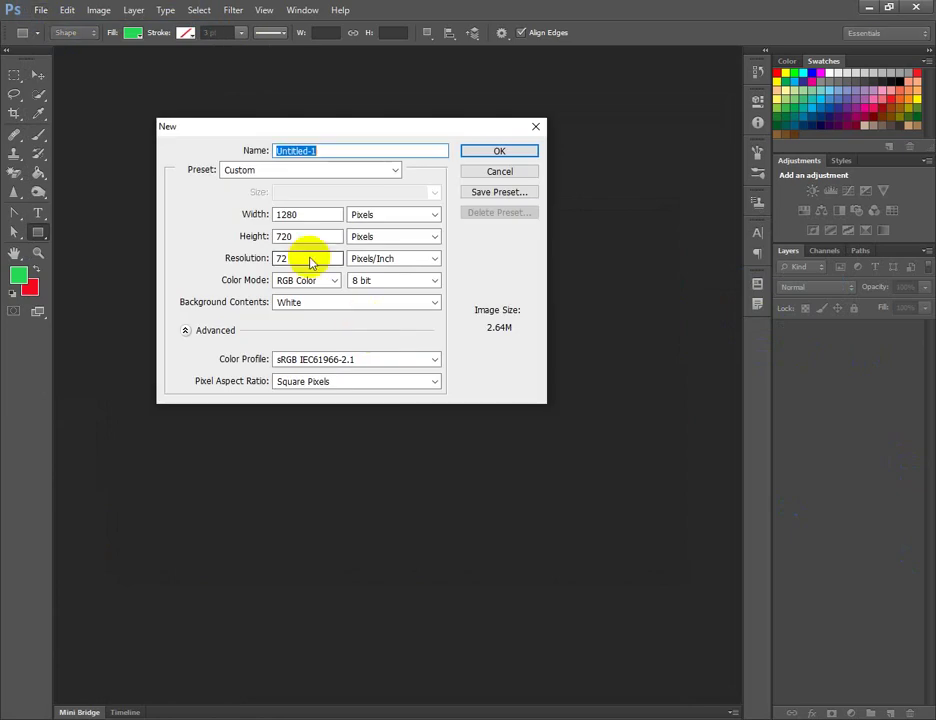
pyautogui.click(382, 171)
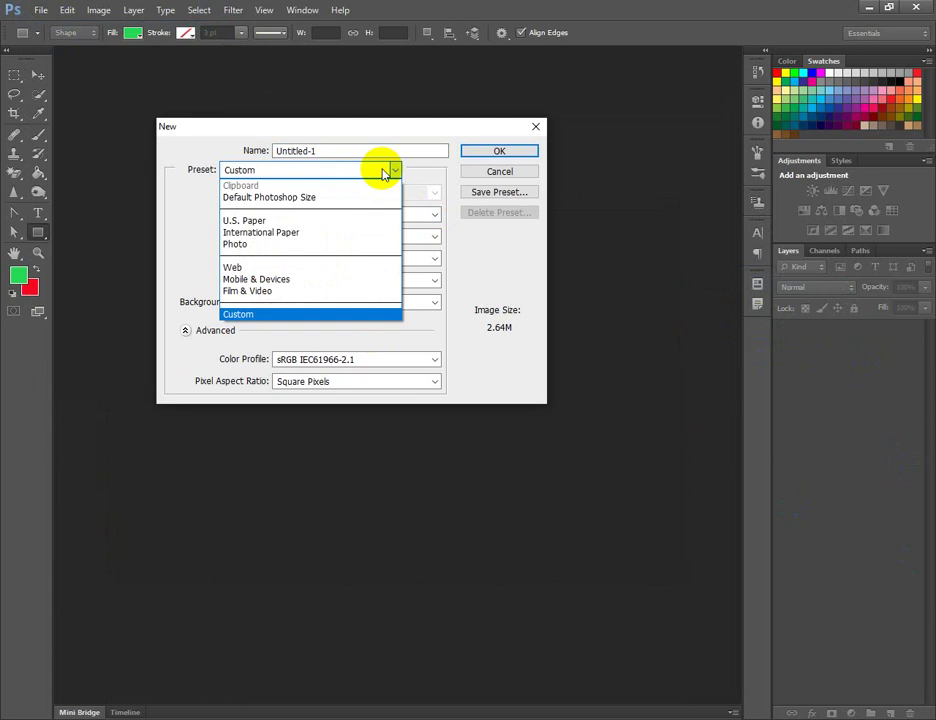
pyautogui.click(383, 171)
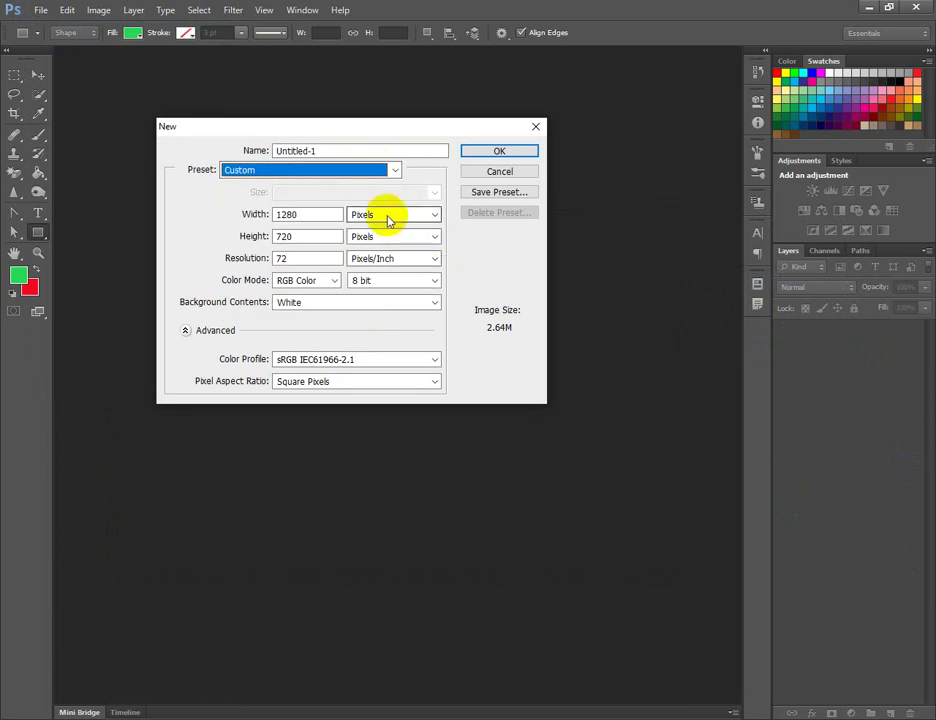
pyautogui.click(436, 216)
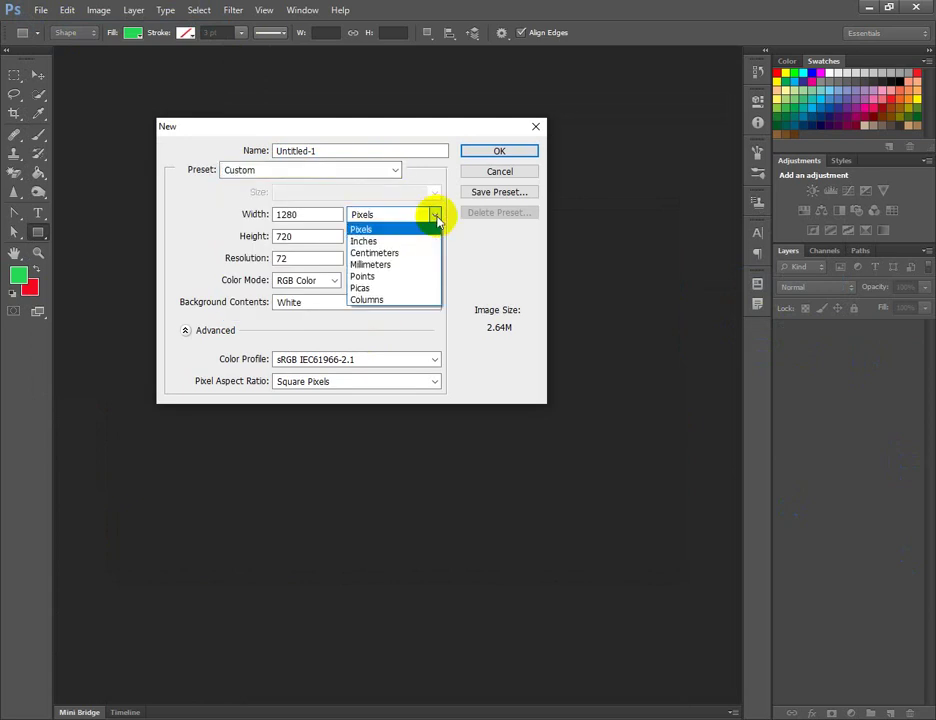
pyautogui.click(393, 242)
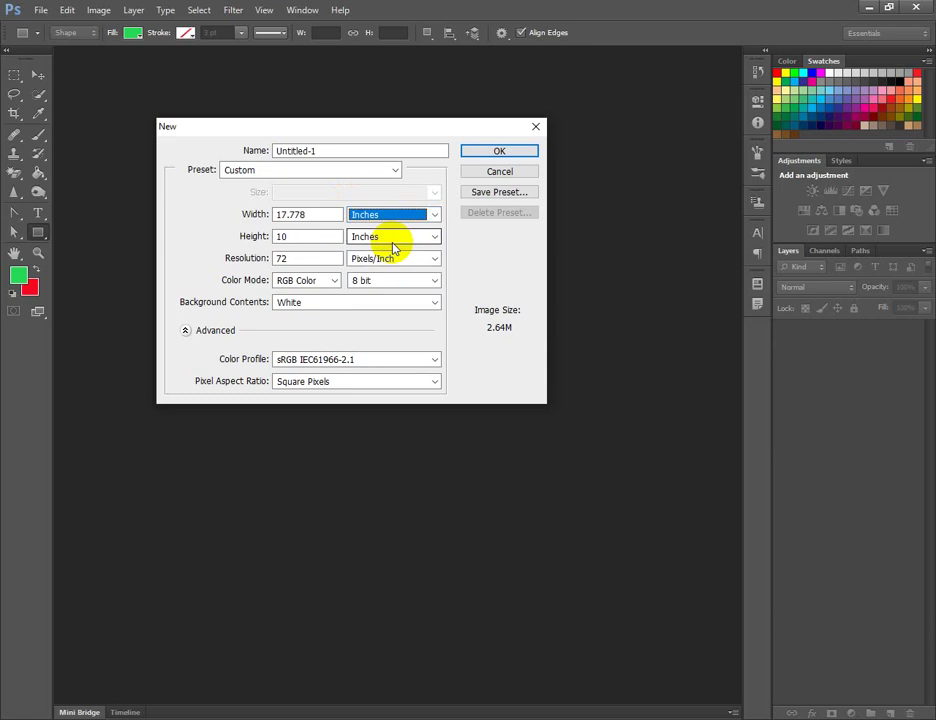
pyautogui.click(326, 214)
pyautogui.moveTo(326, 214); pyautogui.dragTo(180, 222)
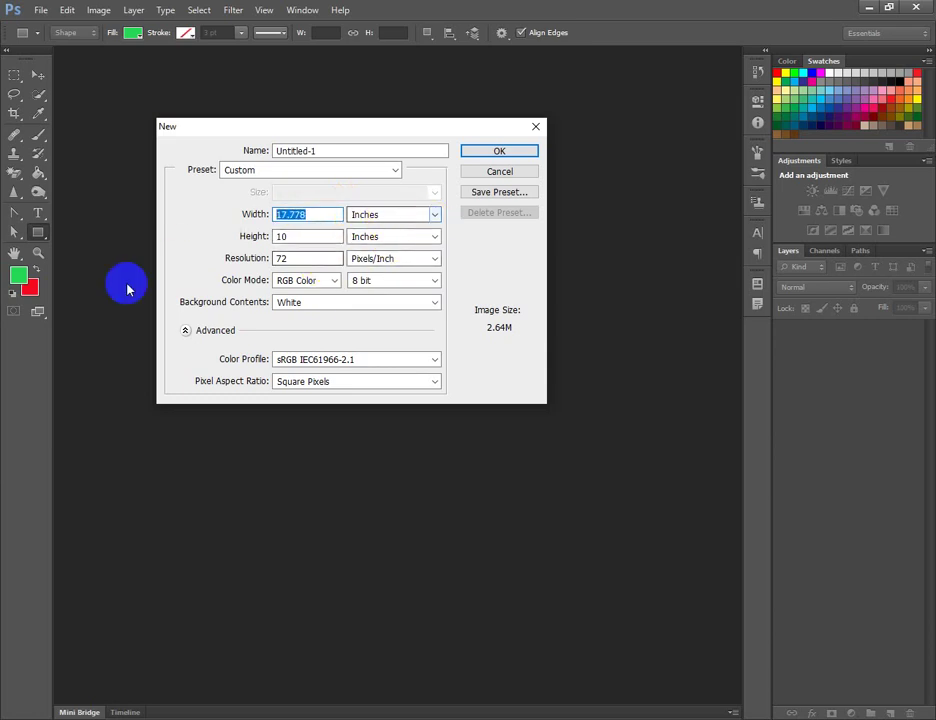
pyautogui.write('3.5')
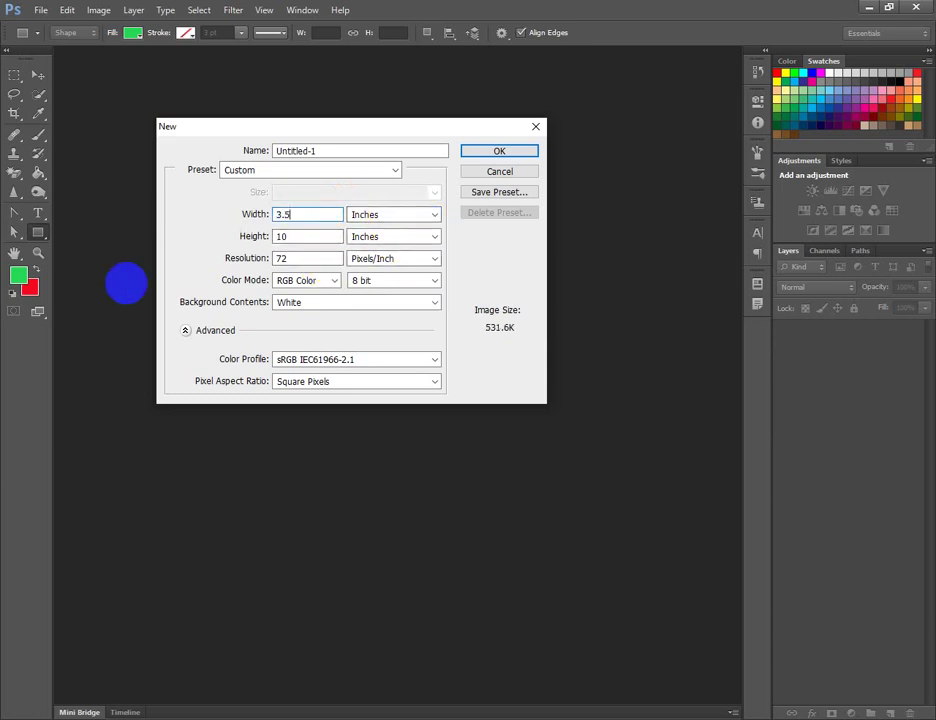
pyautogui.click(403, 219)
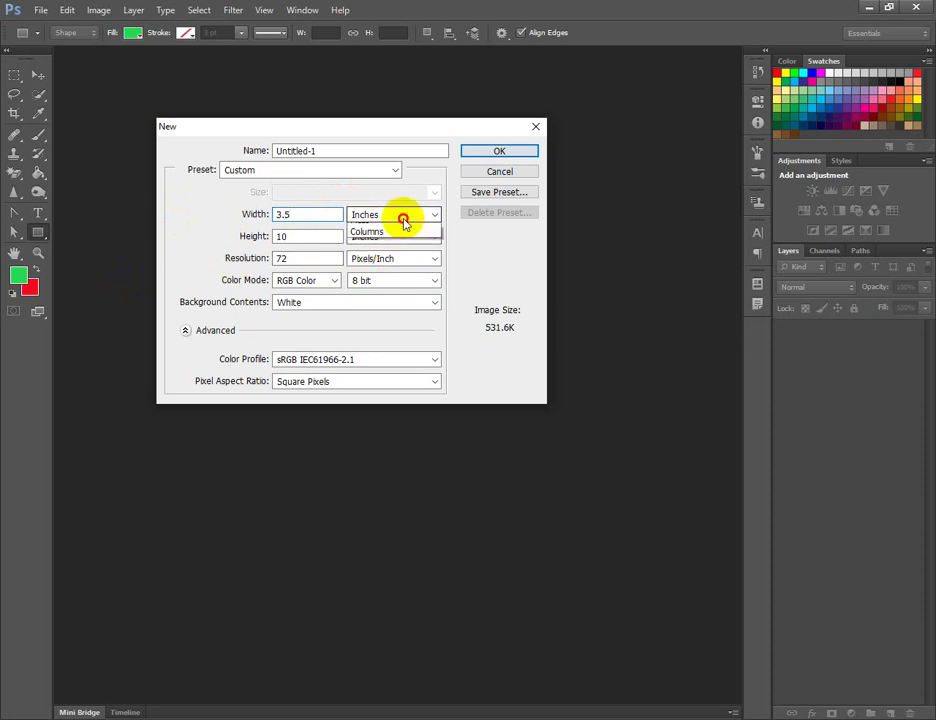
pyautogui.click(403, 219)
pyautogui.doubleClick(282, 236)
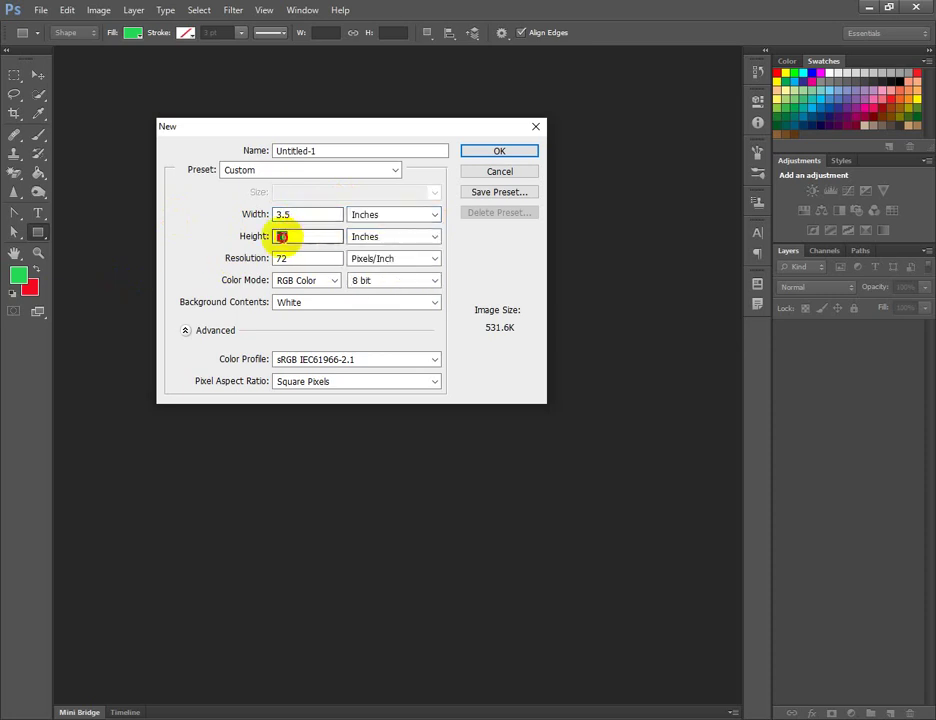
pyautogui.write('2')
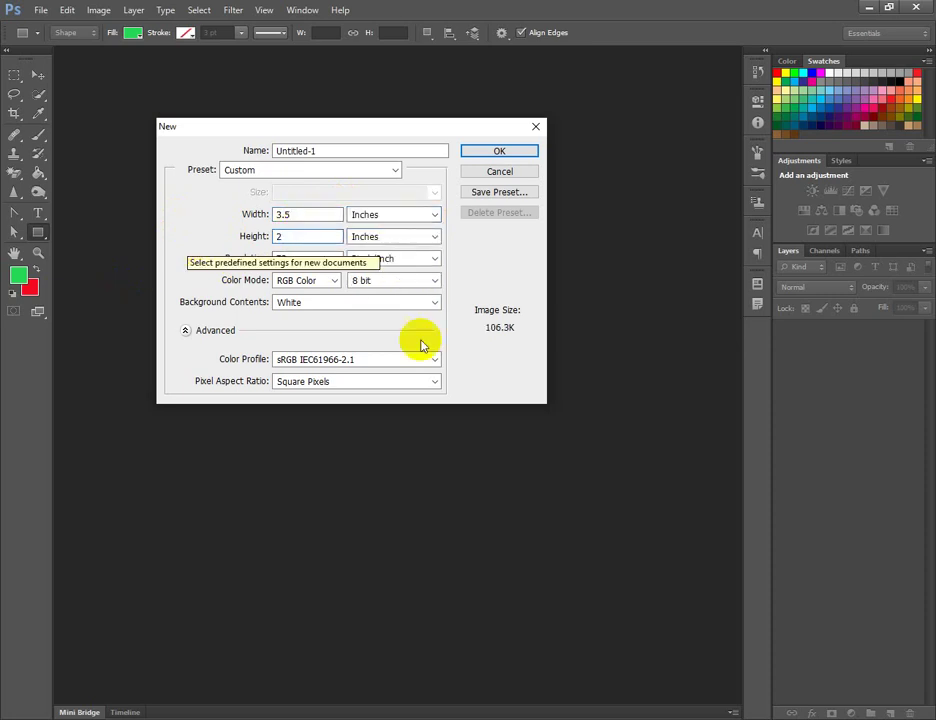
# Set the resolution to 300 pixels/inch and the color mode to CMYK Color, and create the document
pyautogui.doubleClick(267, 259)
pyautogui.write('300')
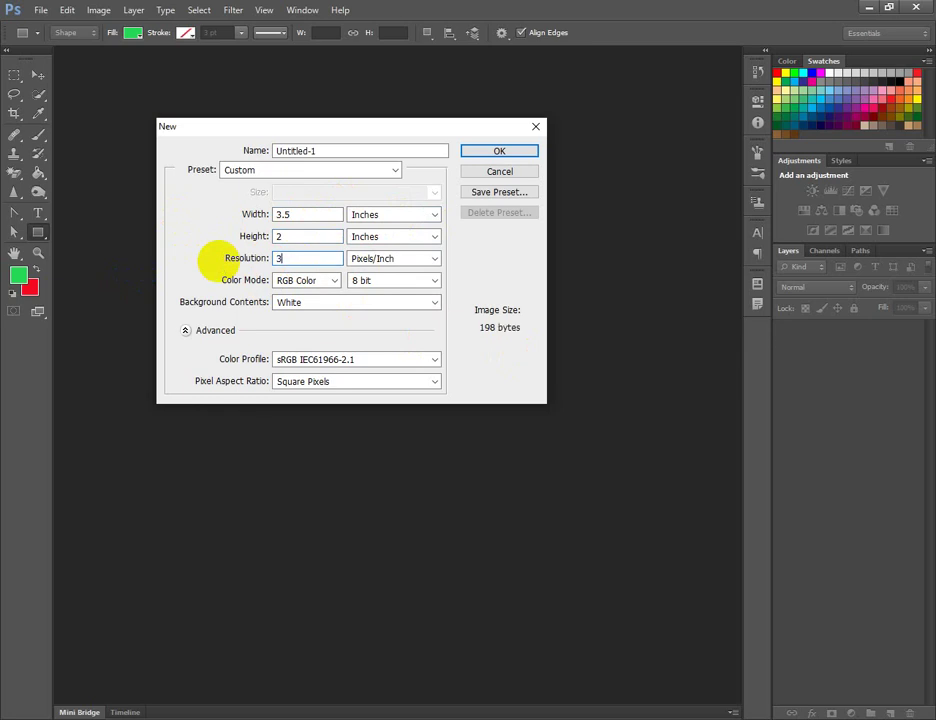
pyautogui.click(331, 281)
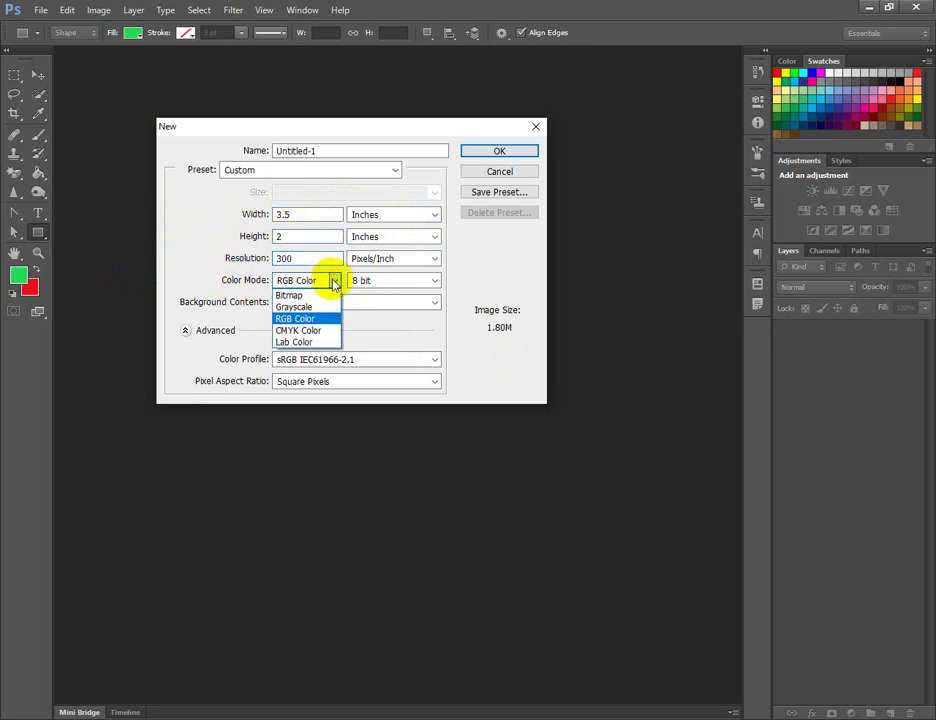
pyautogui.click(305, 331)
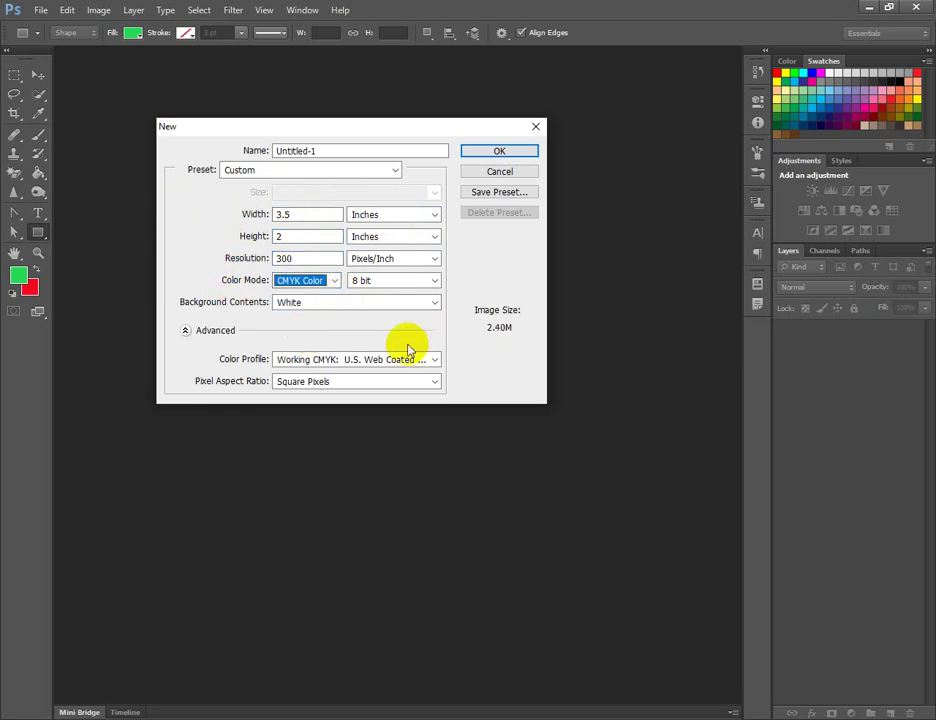
pyautogui.click(505, 151)
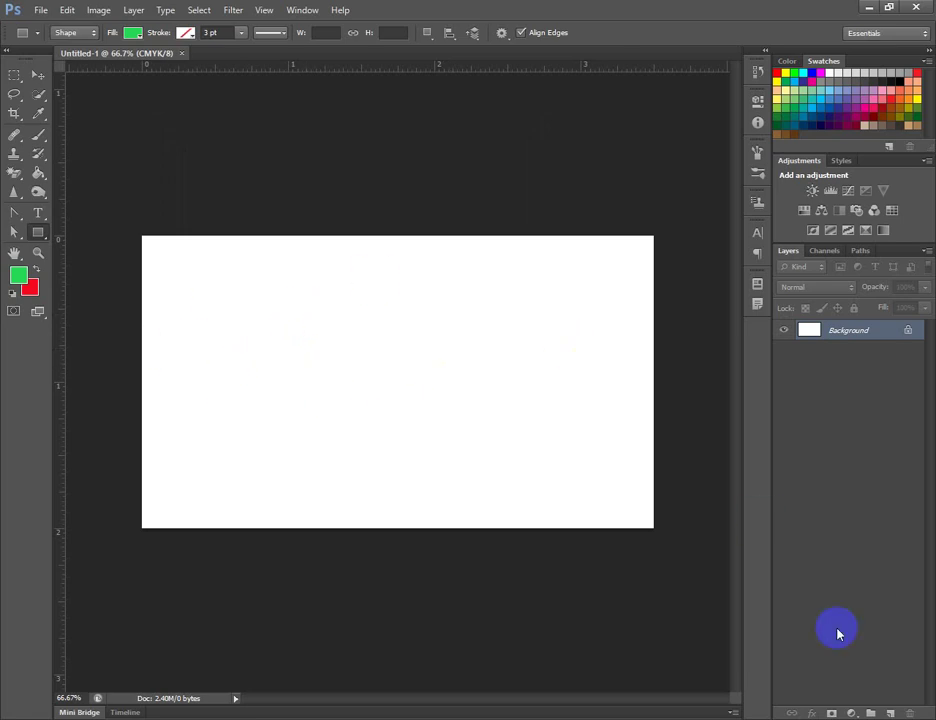
# Add a new empty layer above the Background layer
pyautogui.click(890, 712)
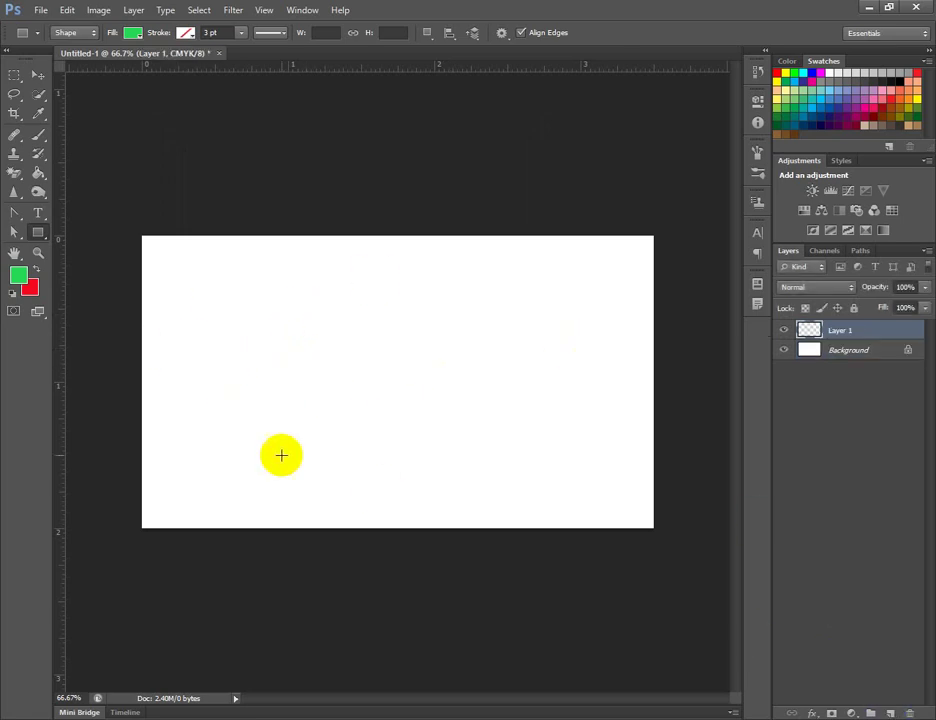
# Draw a green rectangle of about 1049 by 599 px covering the whole canvas
pyautogui.click(115, 319)
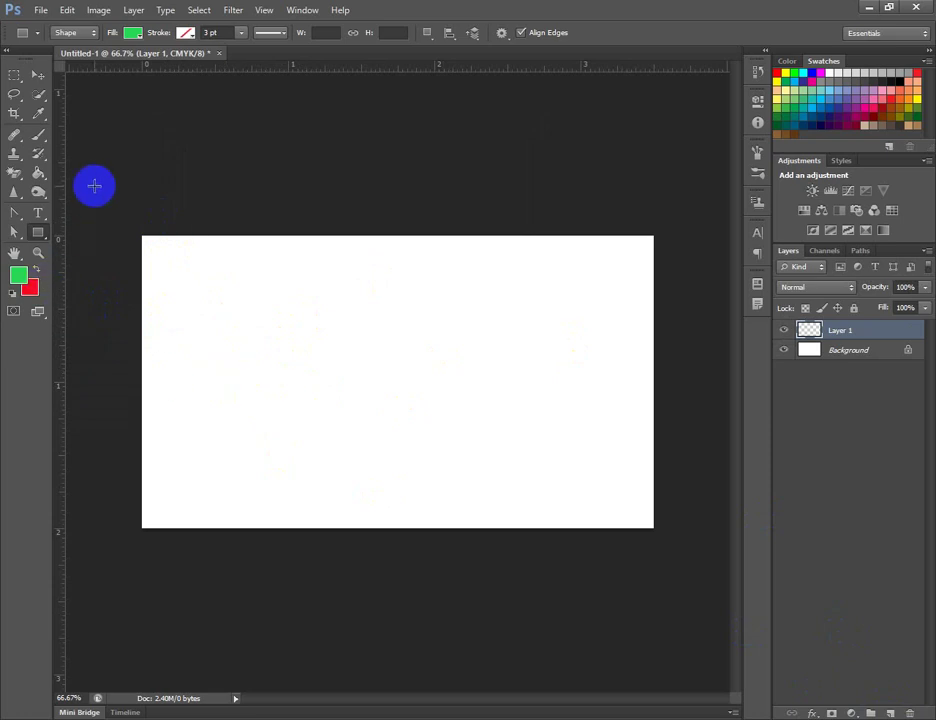
pyautogui.moveTo(145, 242)
pyautogui.mouseDown()
pyautogui.moveTo(432, 440)
pyautogui.moveTo(597, 499)
pyautogui.moveTo(650, 530)
pyautogui.mouseUp()
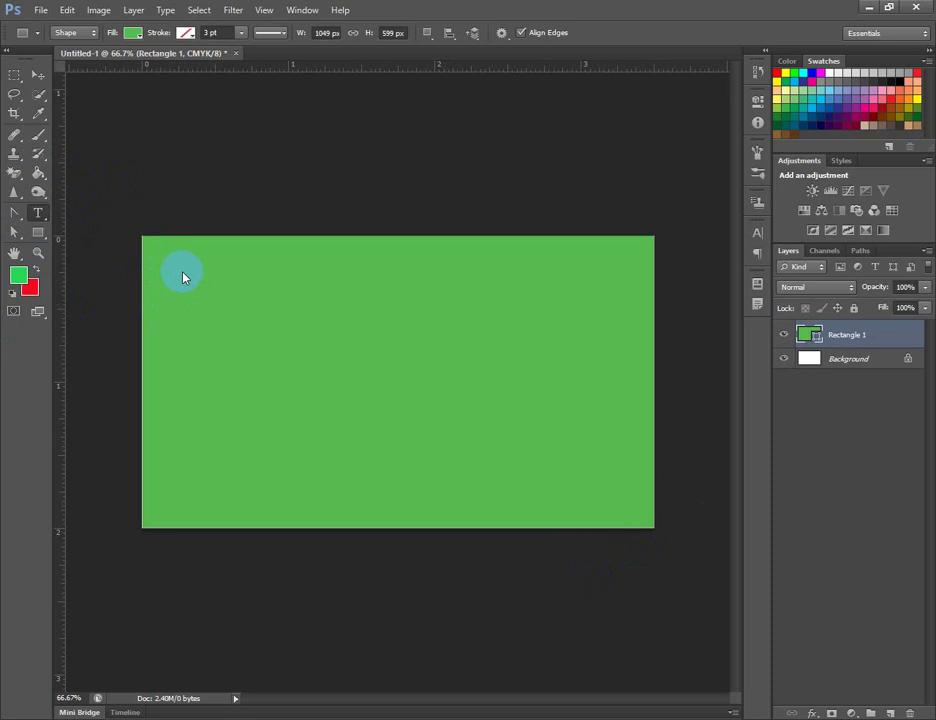
# Place a text block bounded by the green rectangle and commit it empty
pyautogui.press('t')
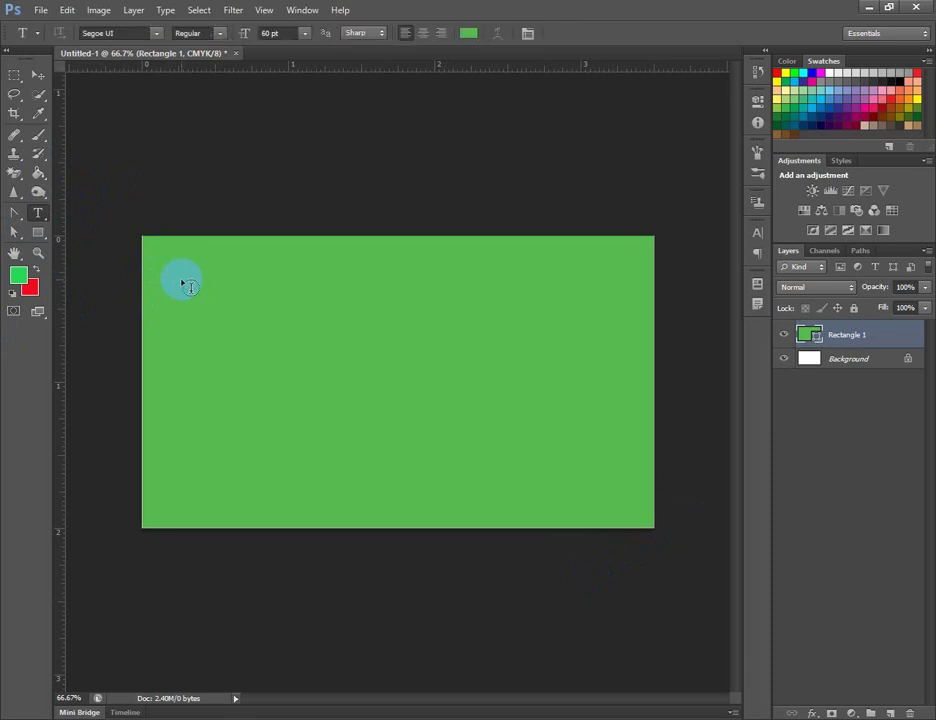
pyautogui.click(208, 293)
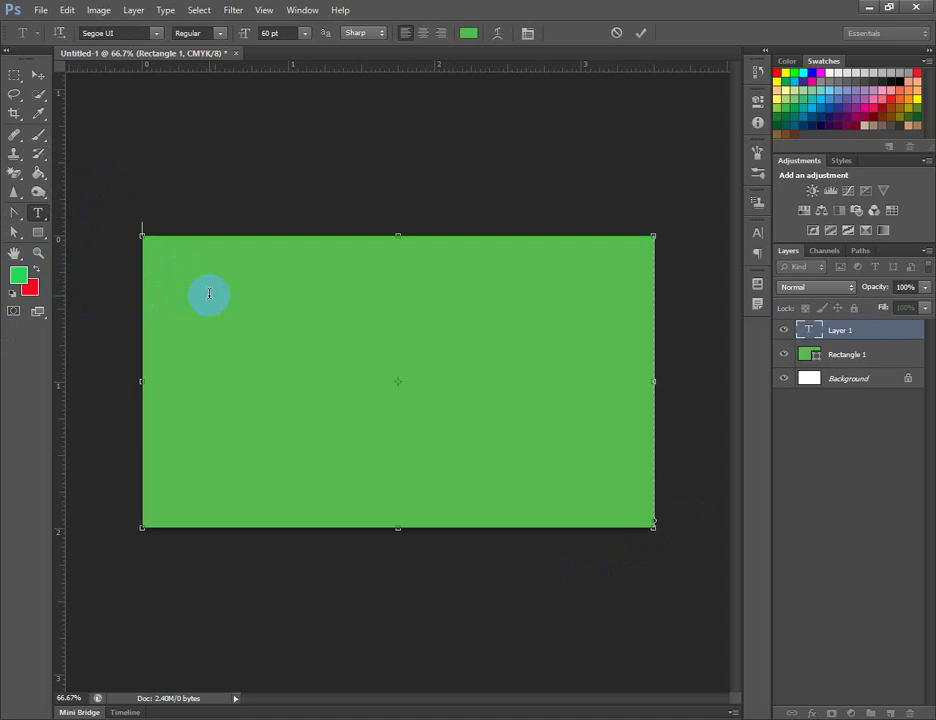
pyautogui.click(641, 33)
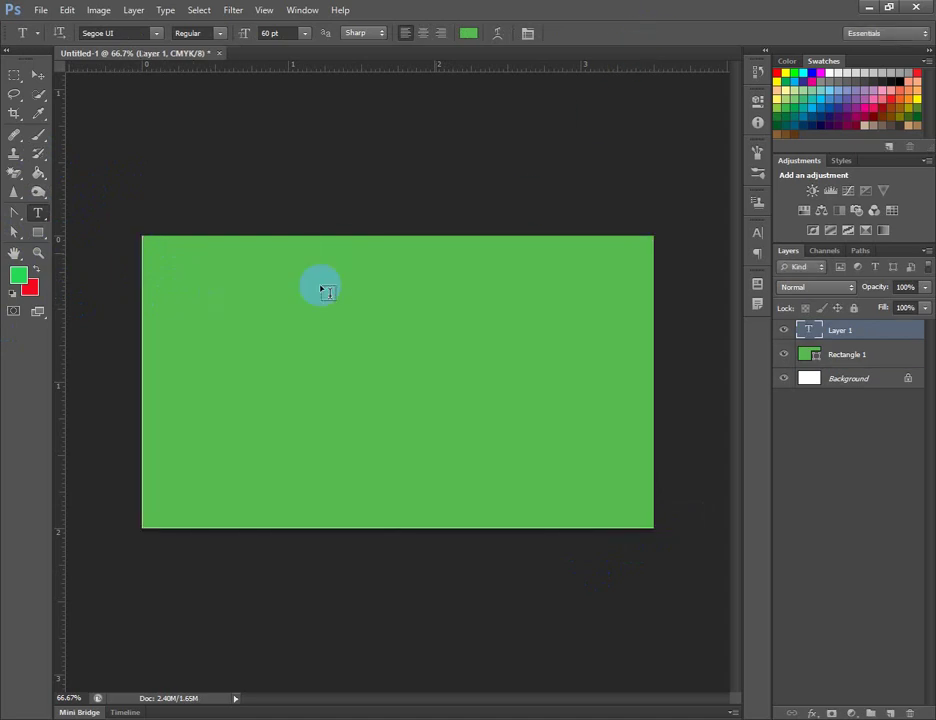
# Add the text "Graphic Design" at 12 pt near the upper-left corner of the green card
pyautogui.click(199, 285)
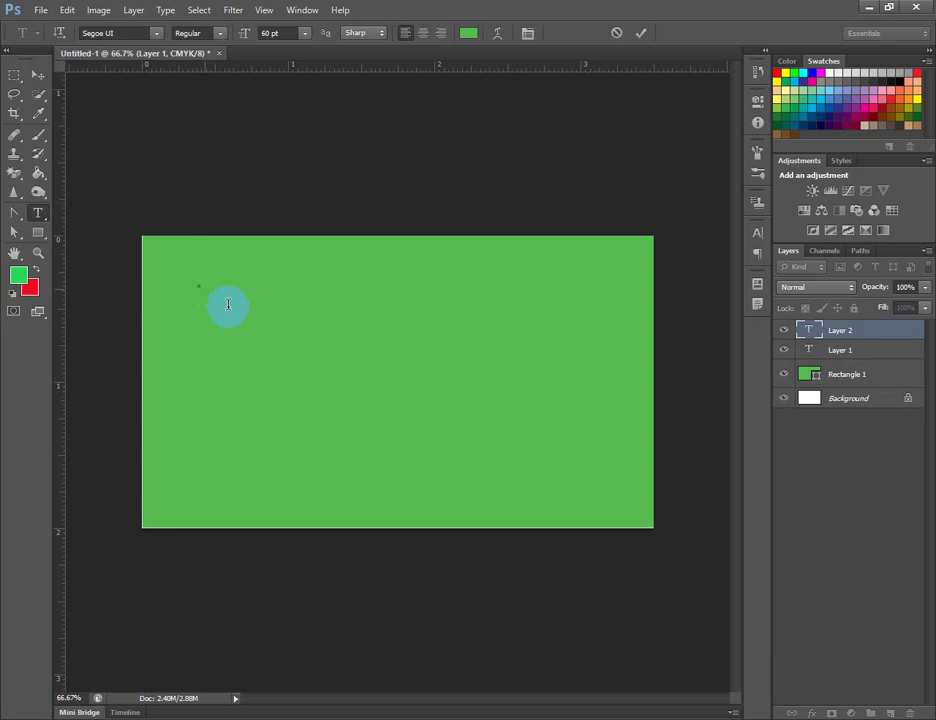
pyautogui.click(305, 33)
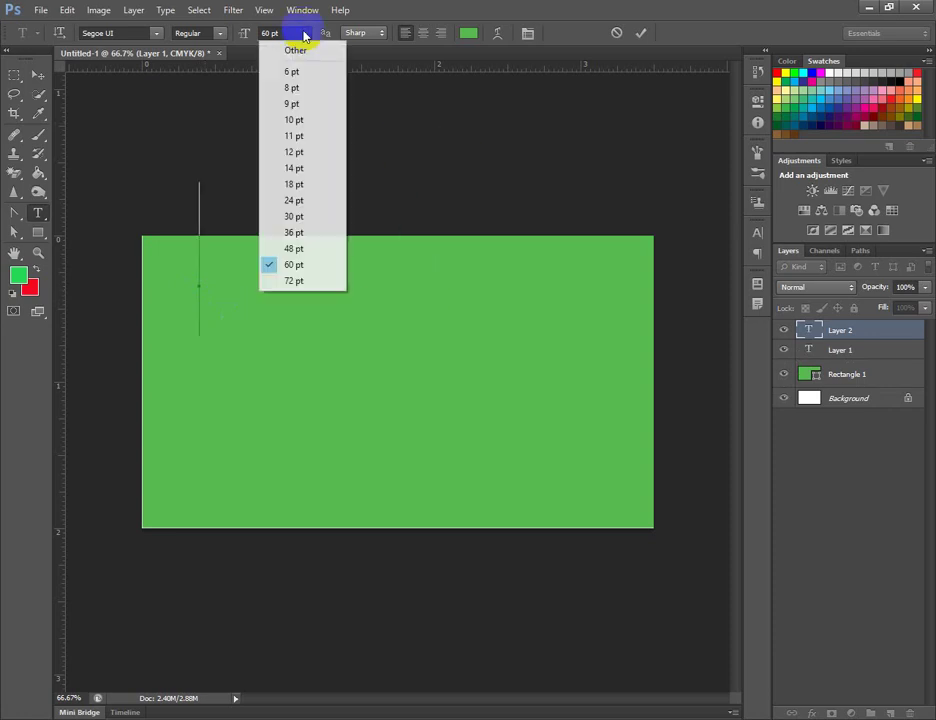
pyautogui.click(294, 153)
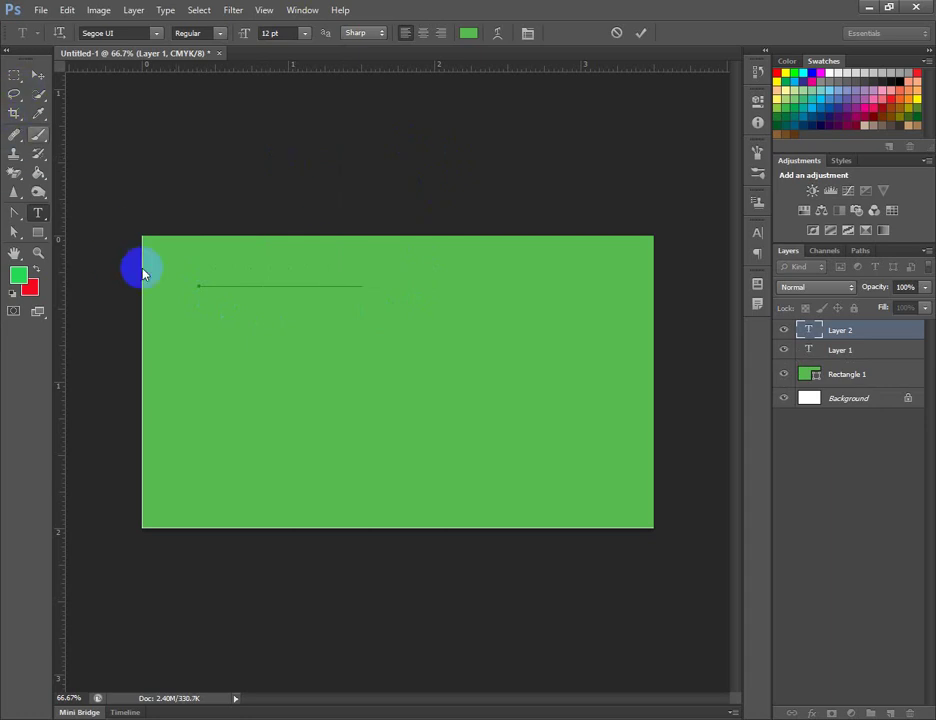
# Set the foreground color to dark blue (#261cb1) with the Graphic Design text selected, and commit the text
pyautogui.moveTo(199, 280); pyautogui.dragTo(390, 284)
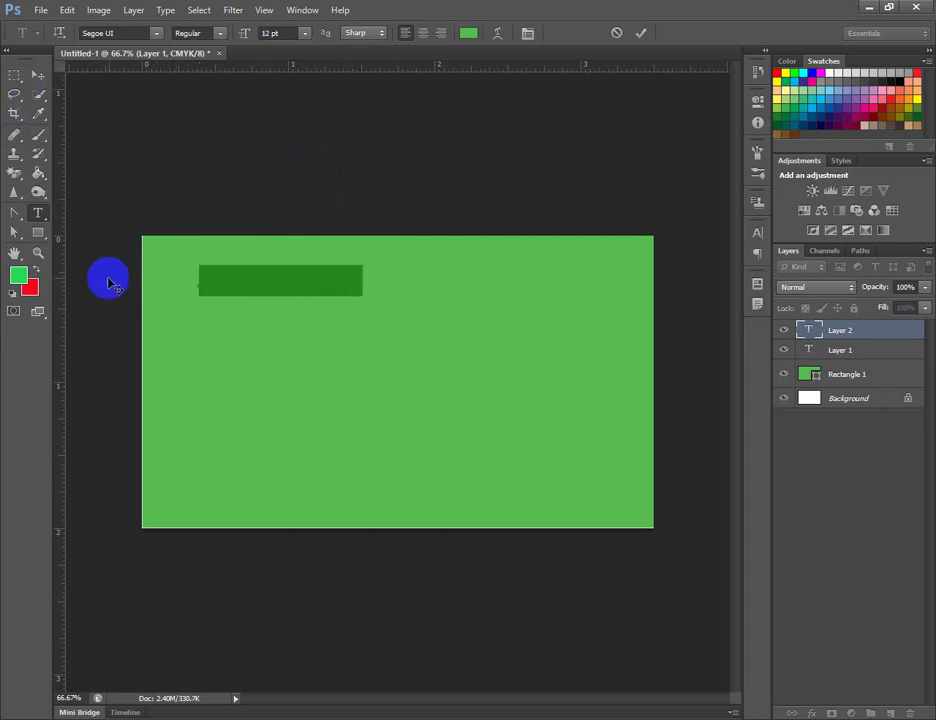
pyautogui.click(21, 277)
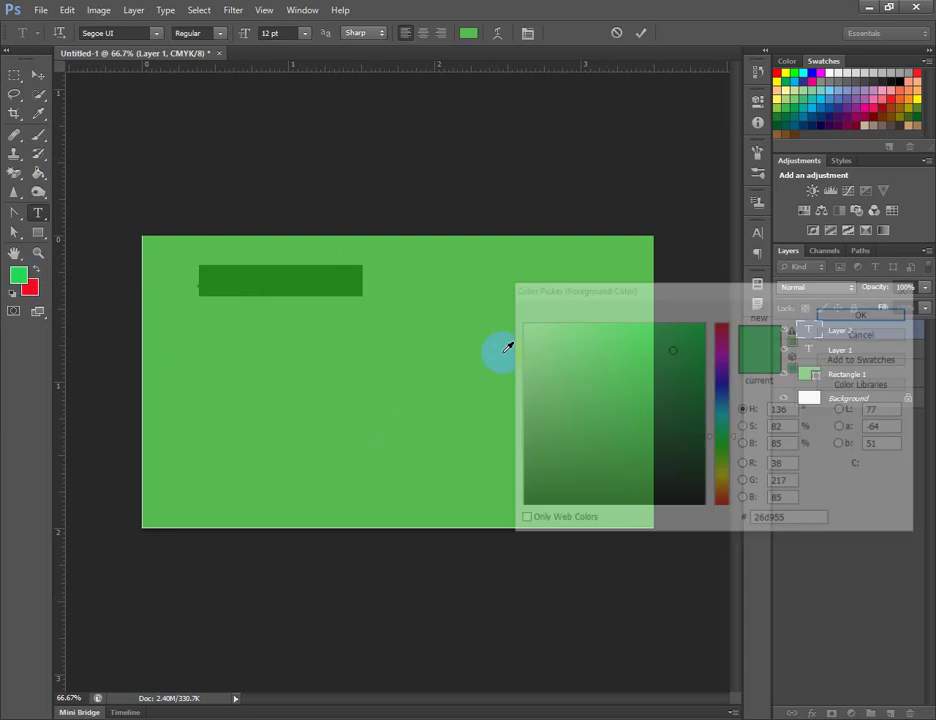
pyautogui.click(722, 381)
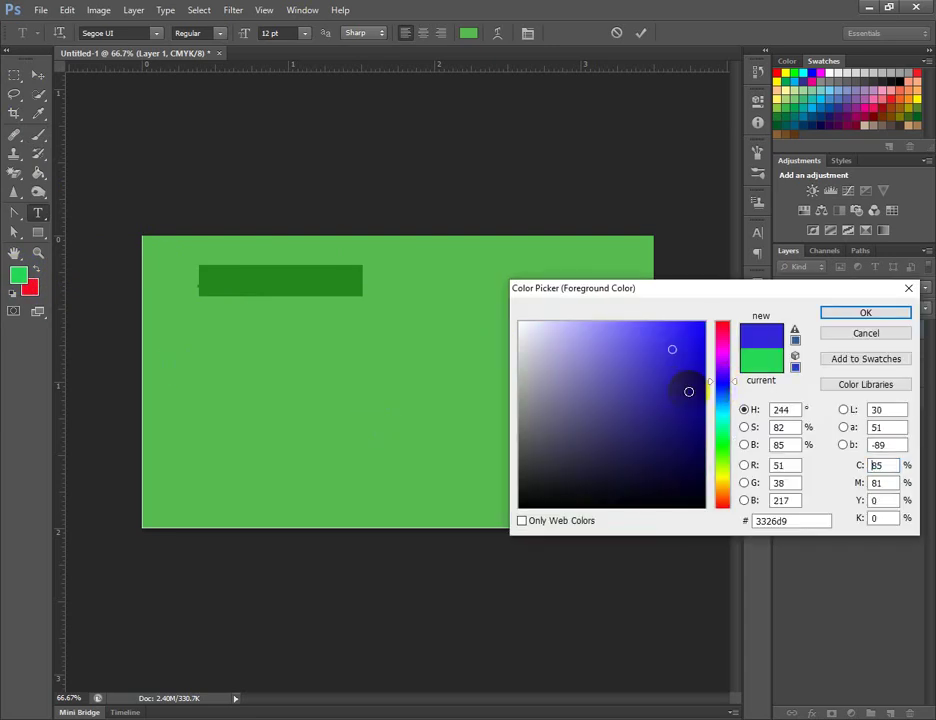
pyautogui.click(675, 378)
pyautogui.click(840, 314)
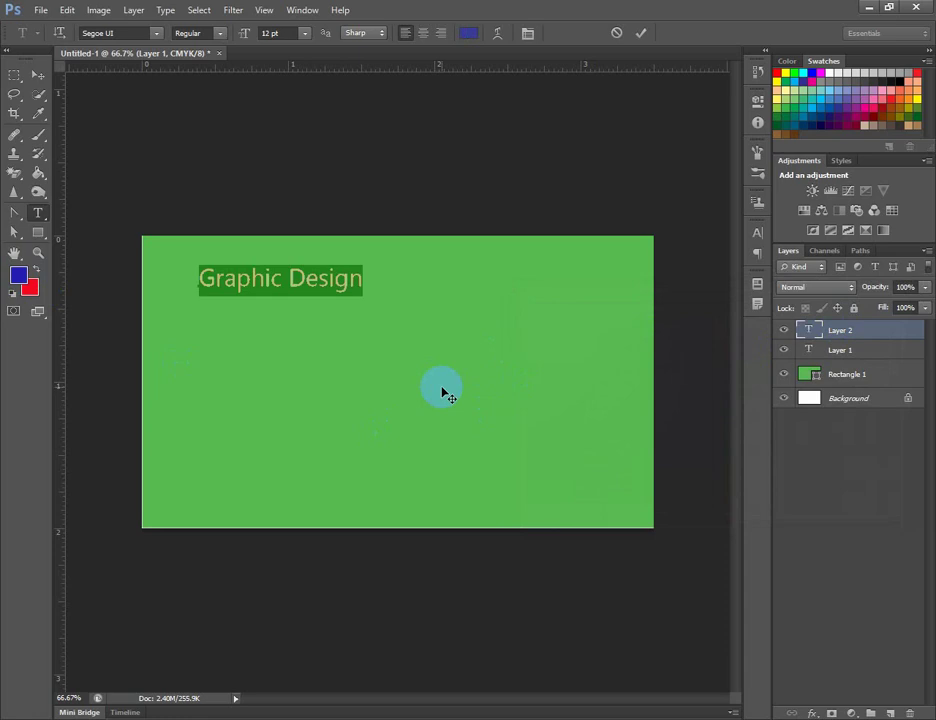
pyautogui.click(641, 33)
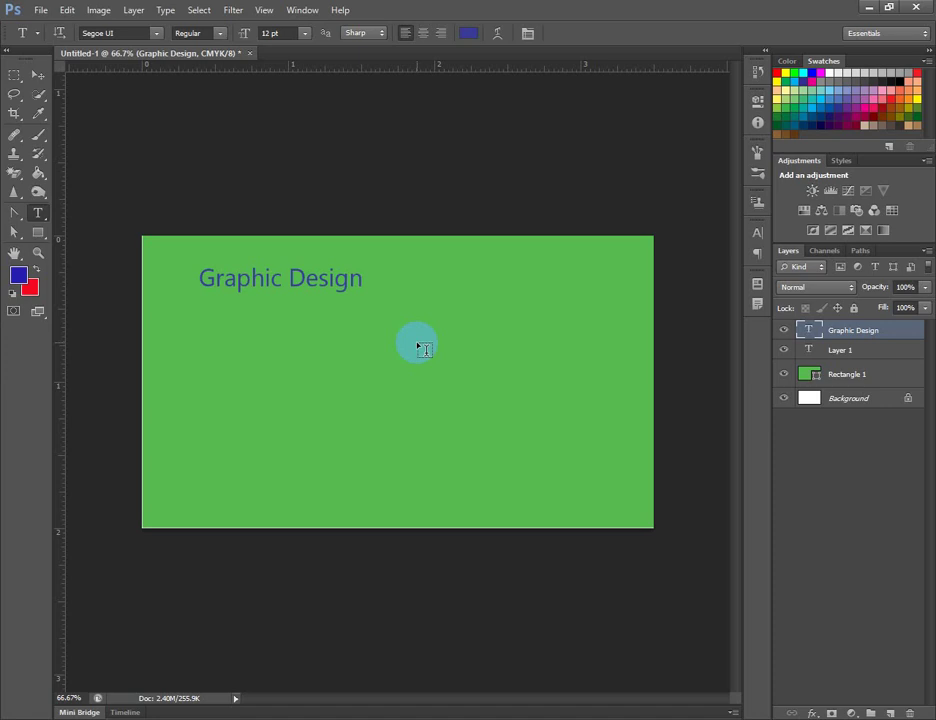
# Recolor the Graphic Design text to crimson (#e11a4d)
pyautogui.click(469, 33)
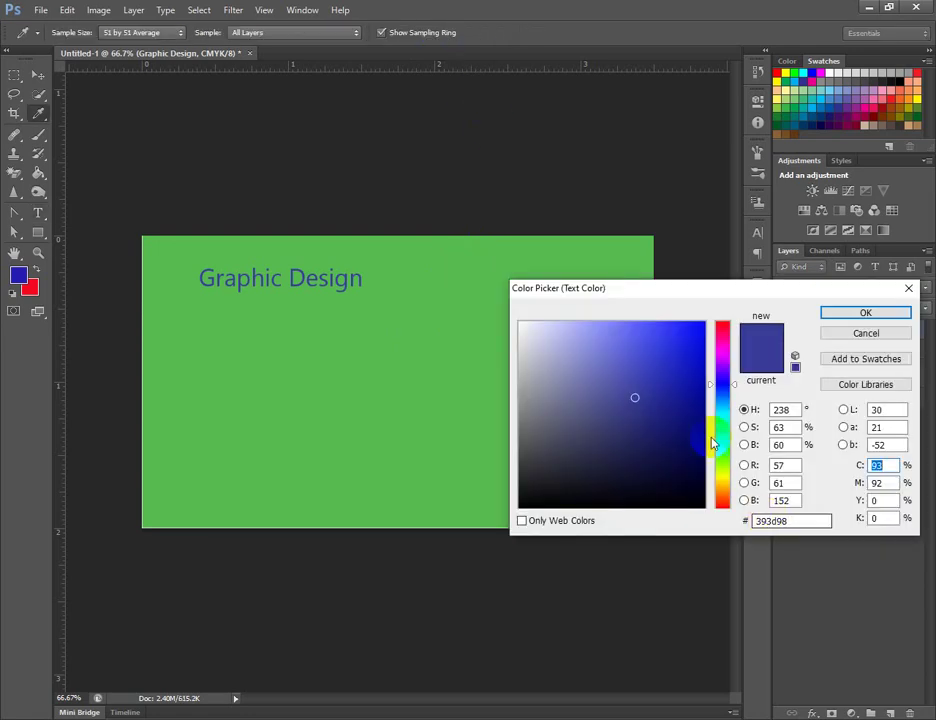
pyautogui.click(694, 333)
pyautogui.click(767, 359)
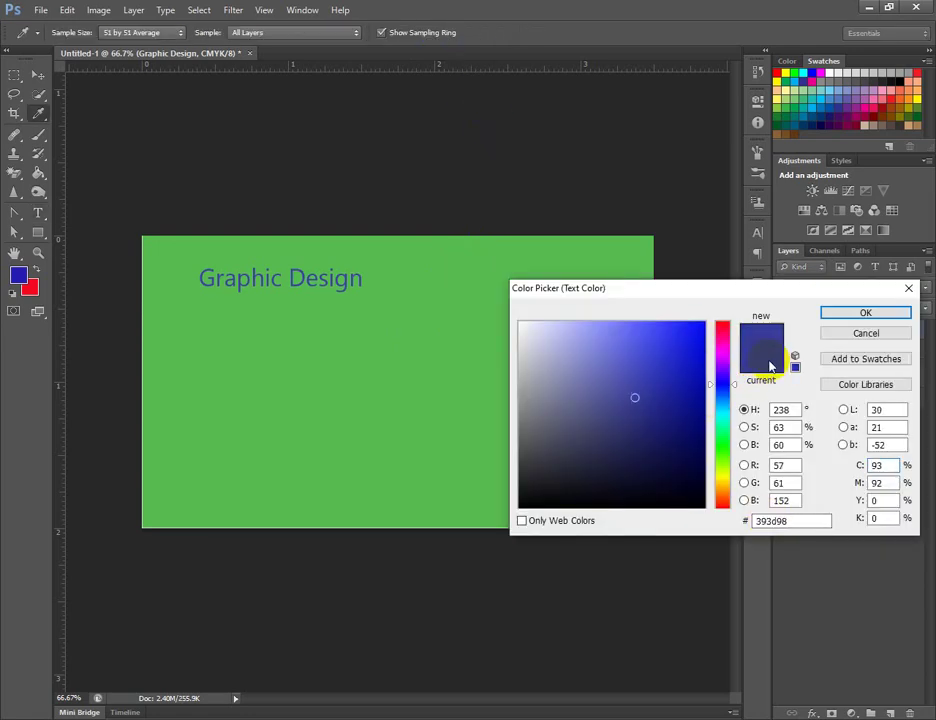
pyautogui.click(724, 410)
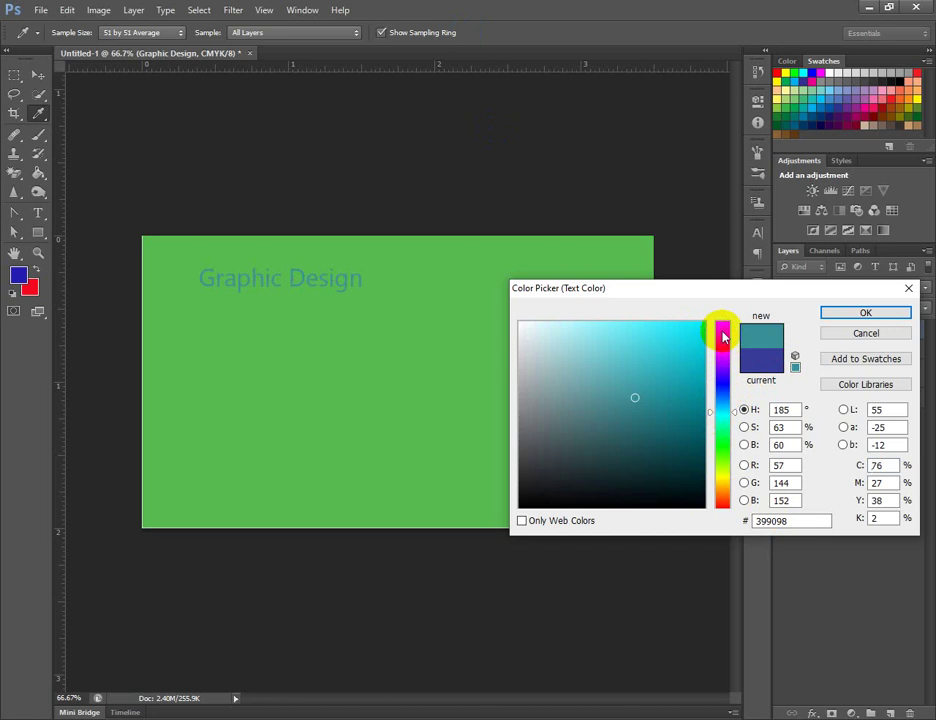
pyautogui.click(724, 330)
pyautogui.click(684, 343)
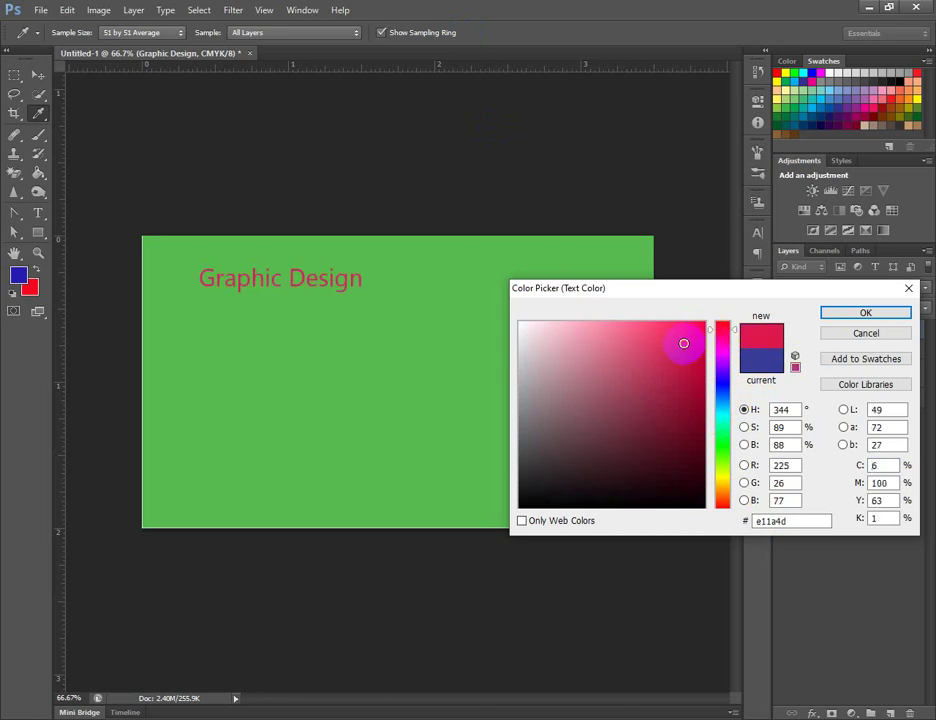
pyautogui.click(836, 313)
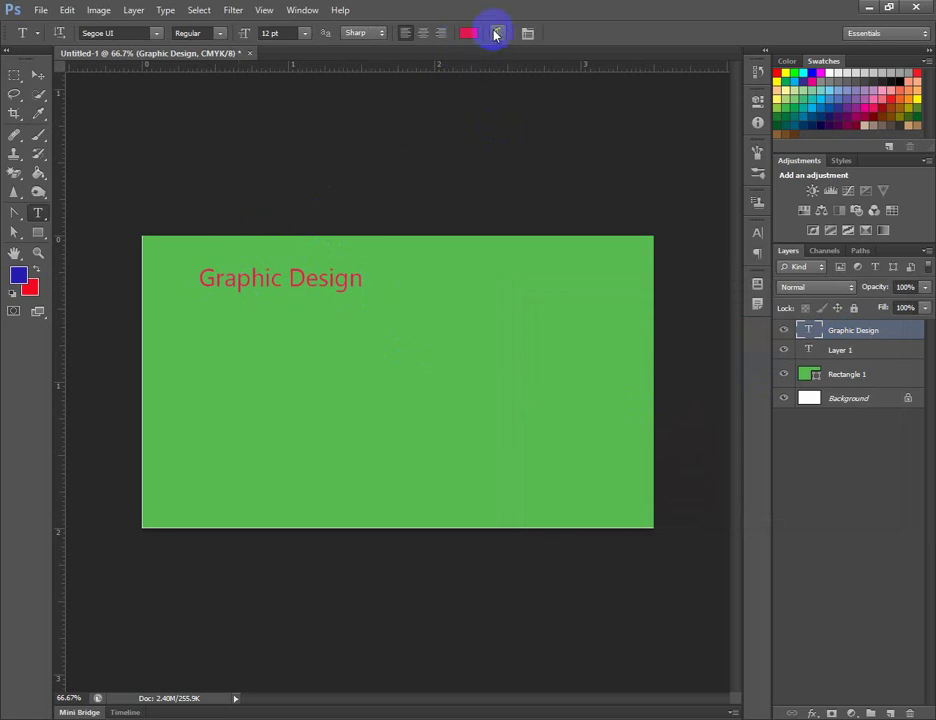
pyautogui.click(471, 34)
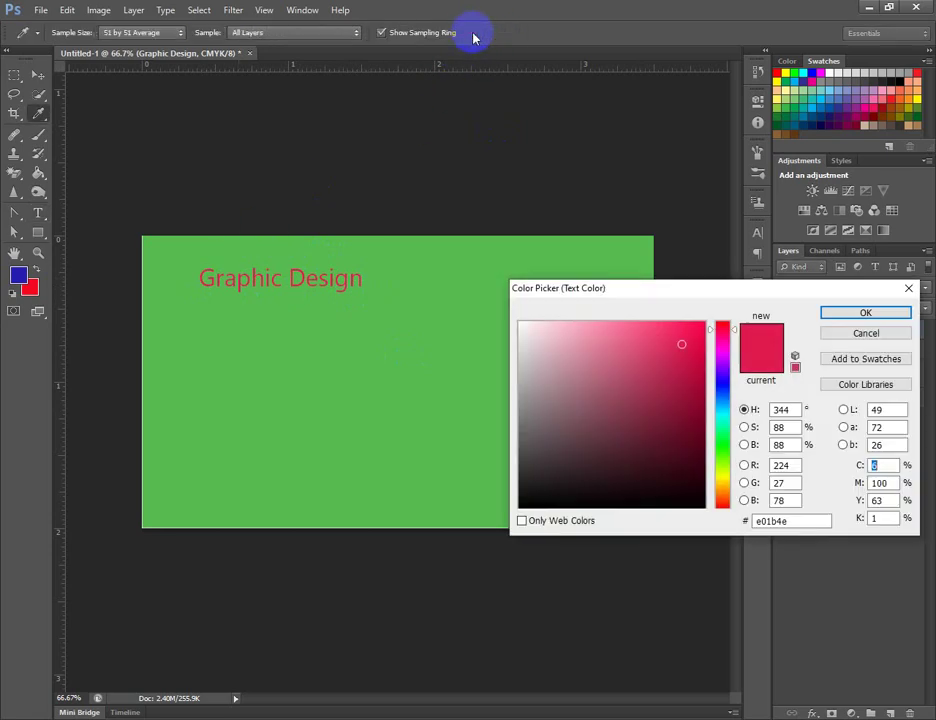
pyautogui.click(862, 313)
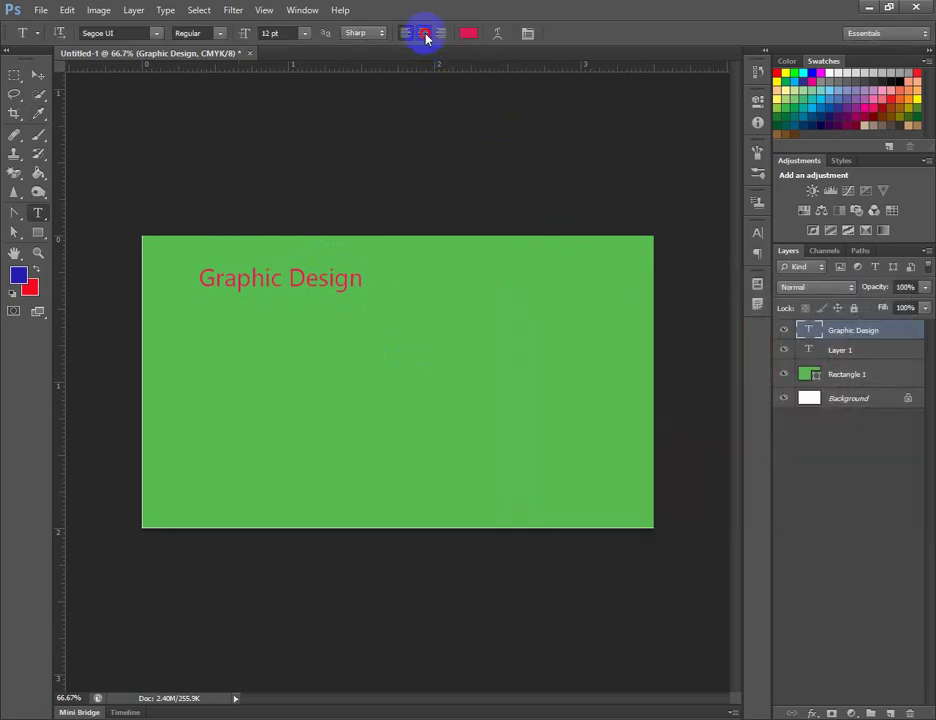
# Try center and right alignment on the Graphic Design text and restore left alignment
pyautogui.click(424, 35)
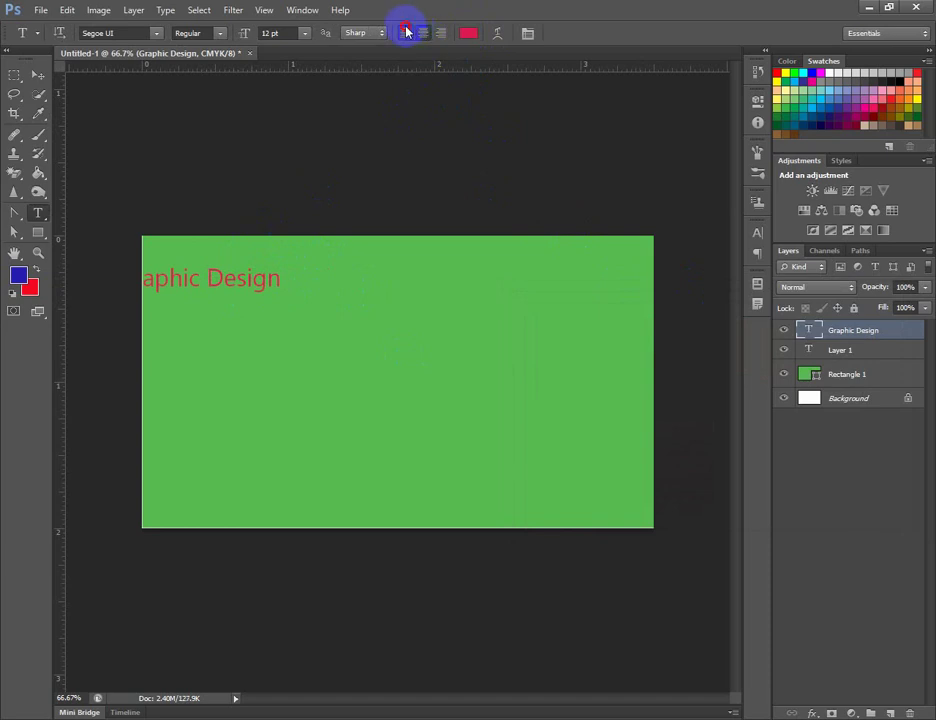
pyautogui.click(405, 33)
pyautogui.click(442, 34)
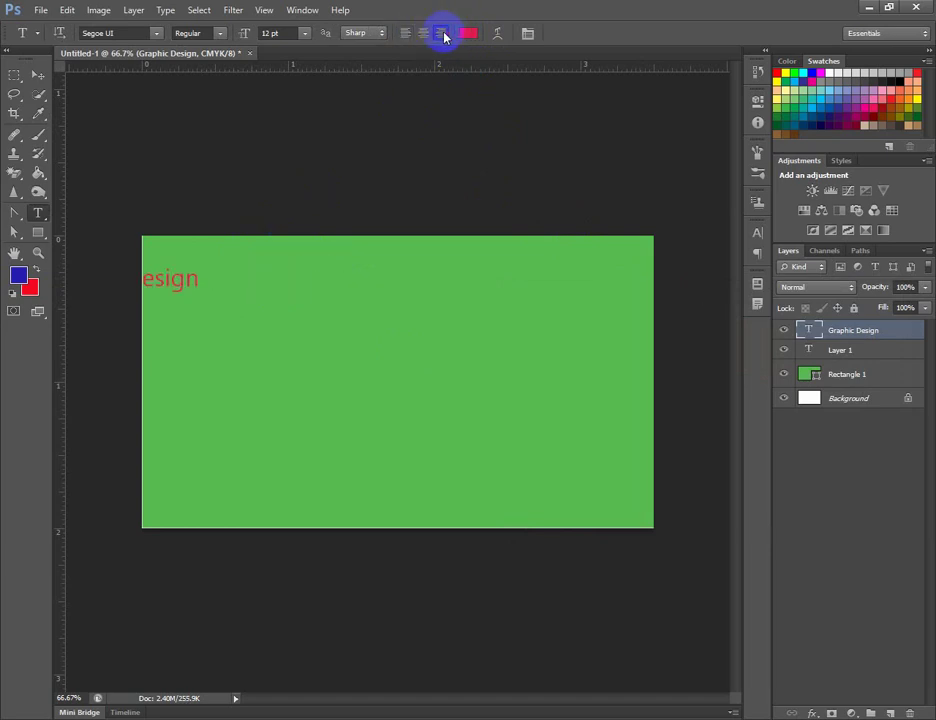
pyautogui.click(423, 34)
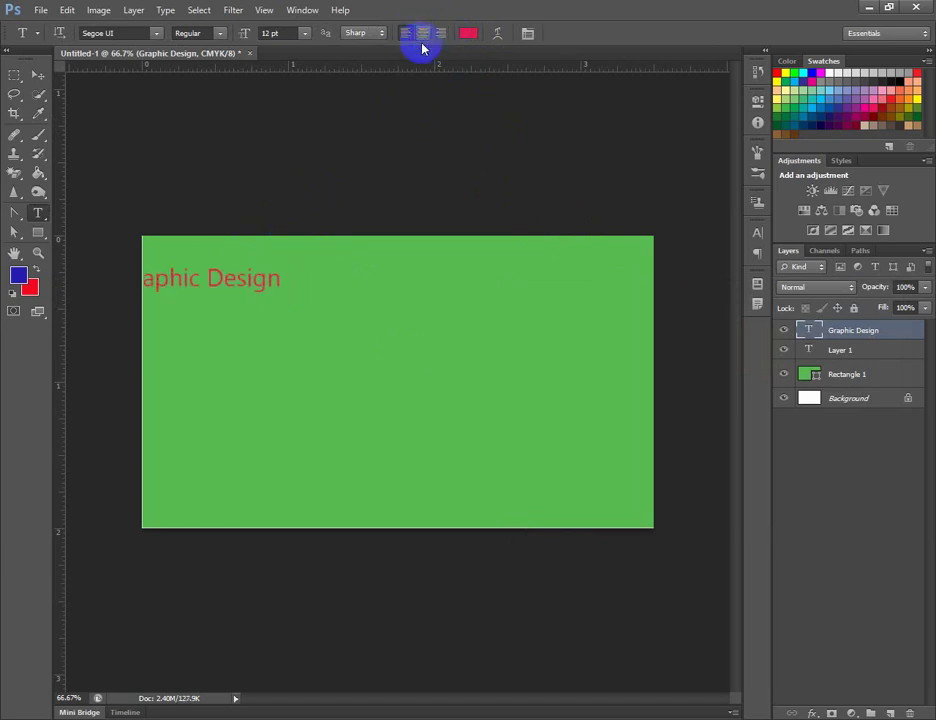
pyautogui.click(405, 33)
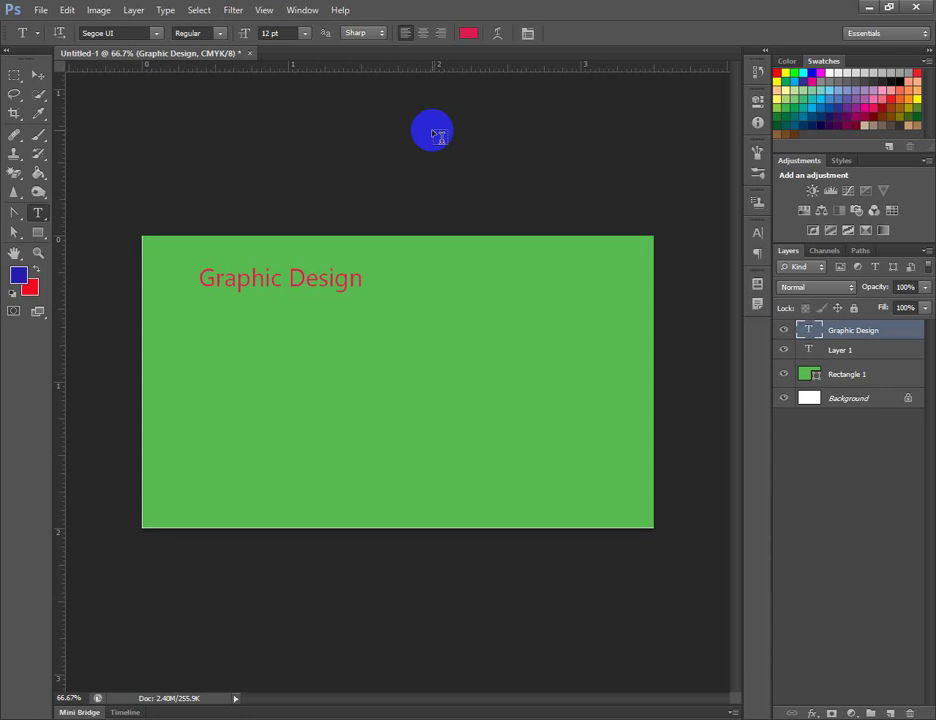
pyautogui.click(24, 274)
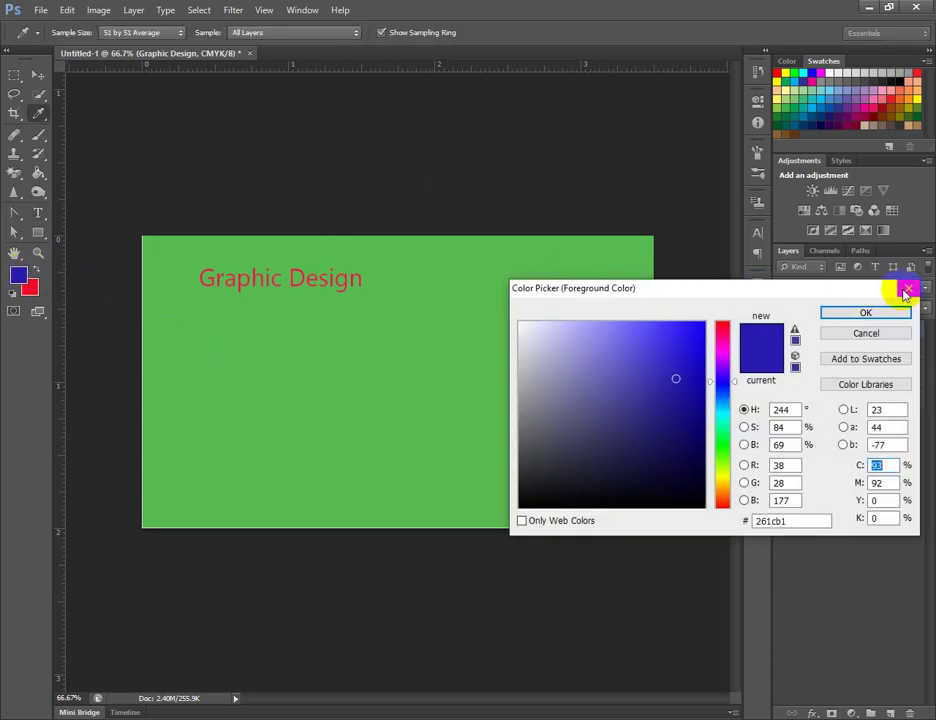
pyautogui.click(862, 310)
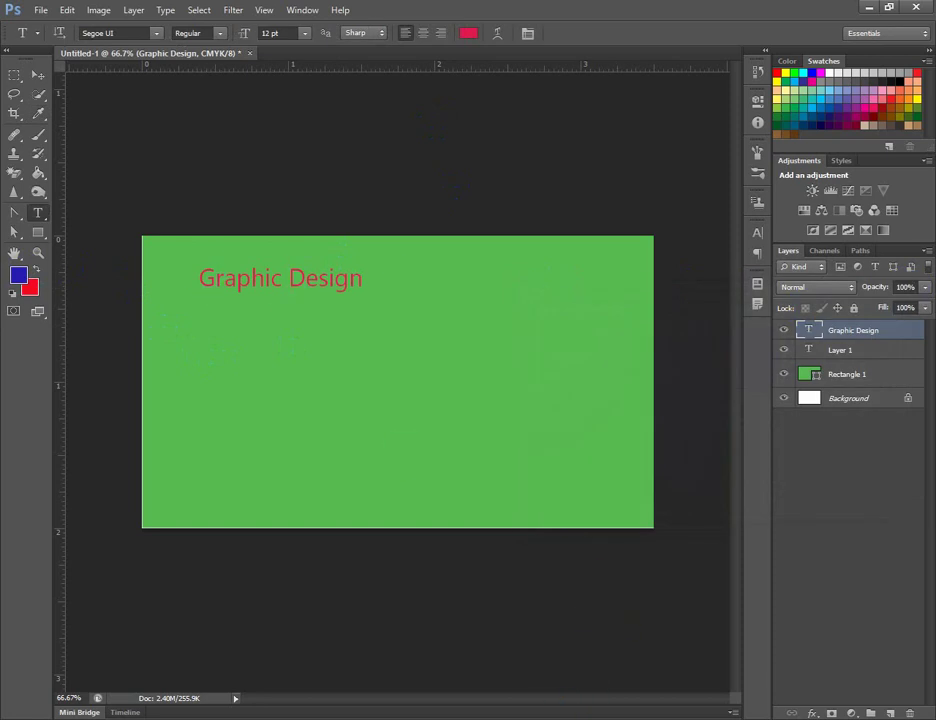
# Switch to the Google Meet call and stop presenting the screen
pyautogui.hotkey('alt', 'Tab')
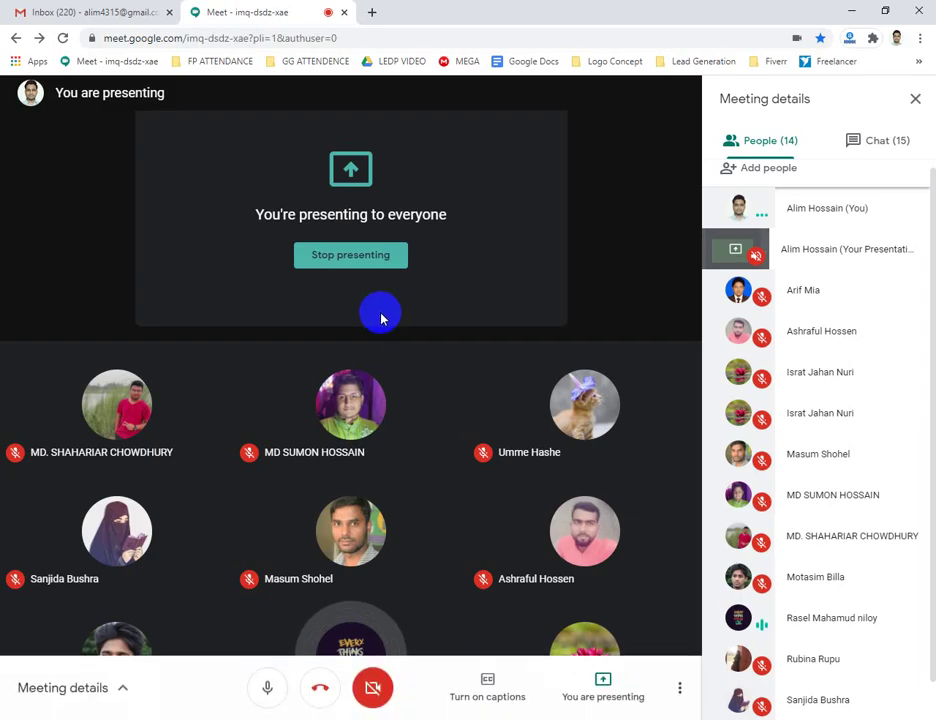
pyautogui.click(360, 256)
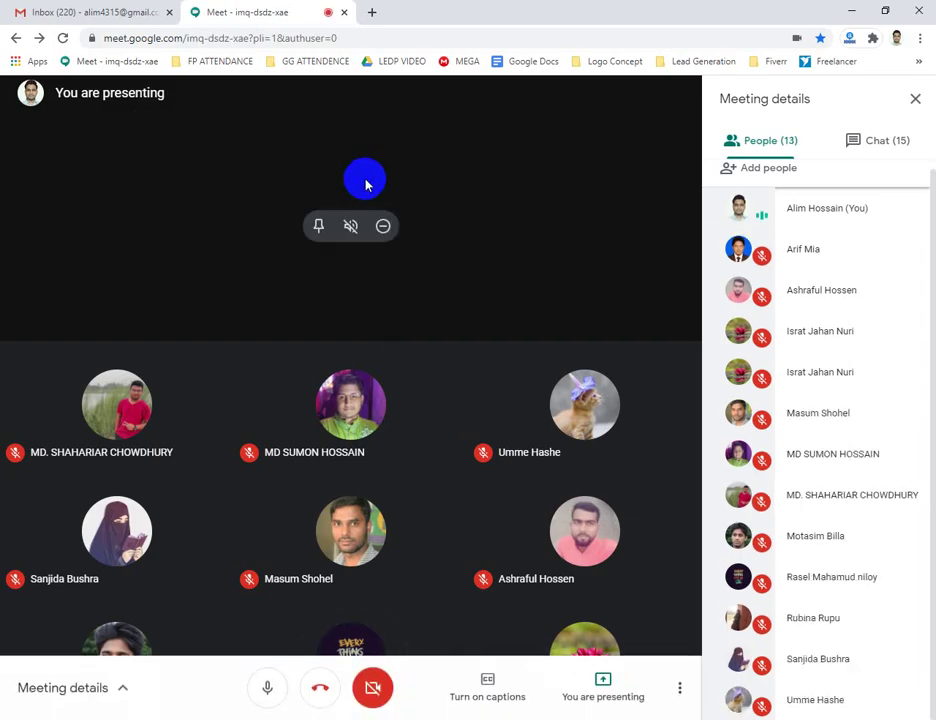
pyautogui.click(372, 11)
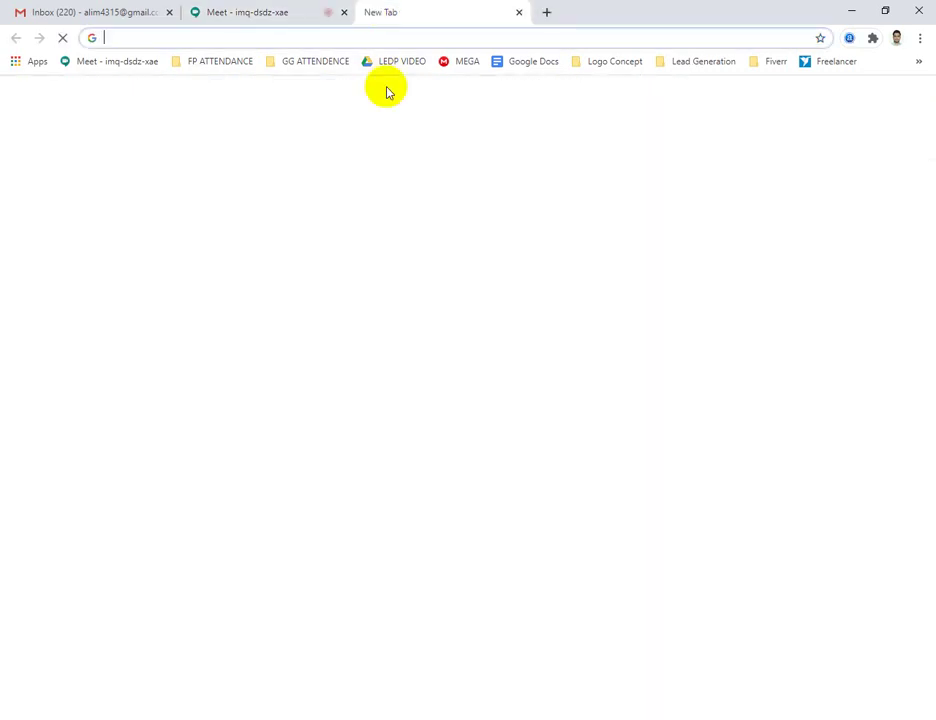
pyautogui.click(299, 62)
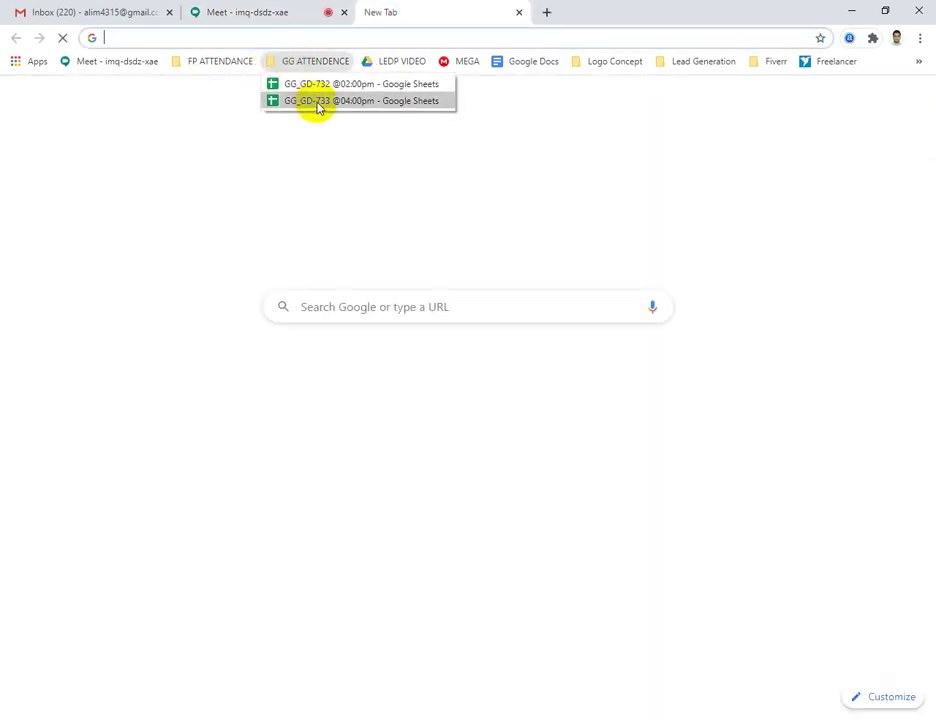
pyautogui.click(315, 101)
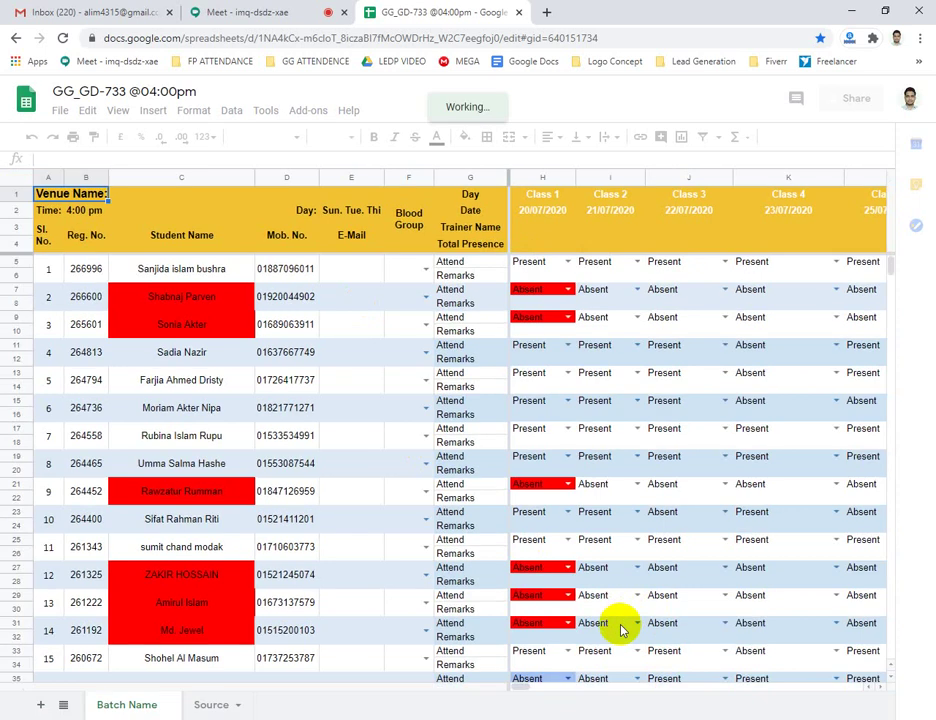
# Enter 28/07/2020 as the date of Class 8 in the attendance sheet
pyautogui.click(536, 688)
pyautogui.moveTo(540, 690); pyautogui.dragTo(558, 690)
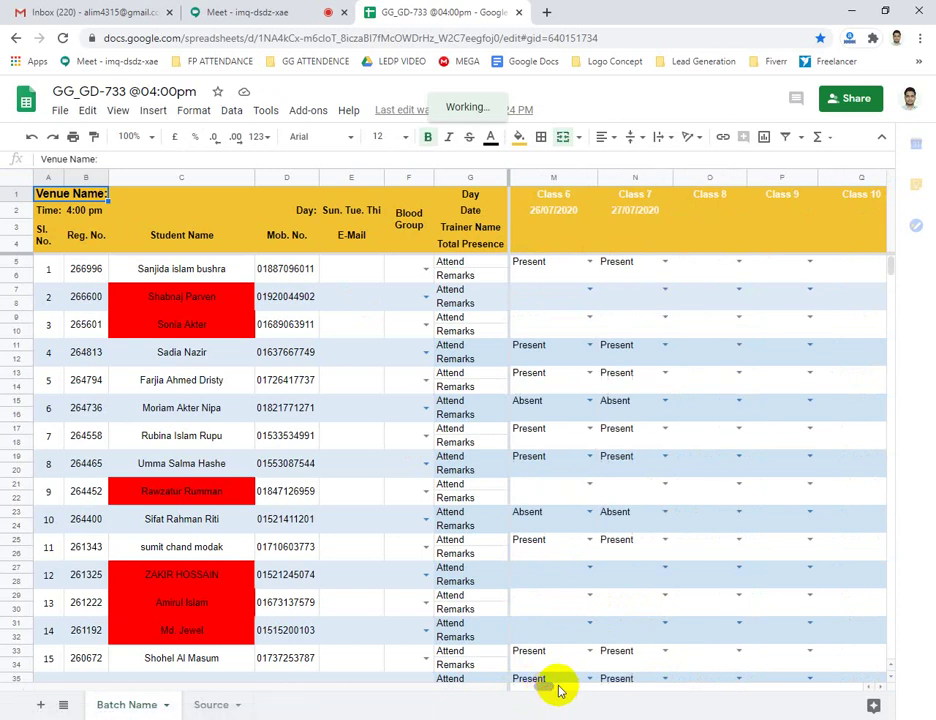
pyautogui.click(703, 212)
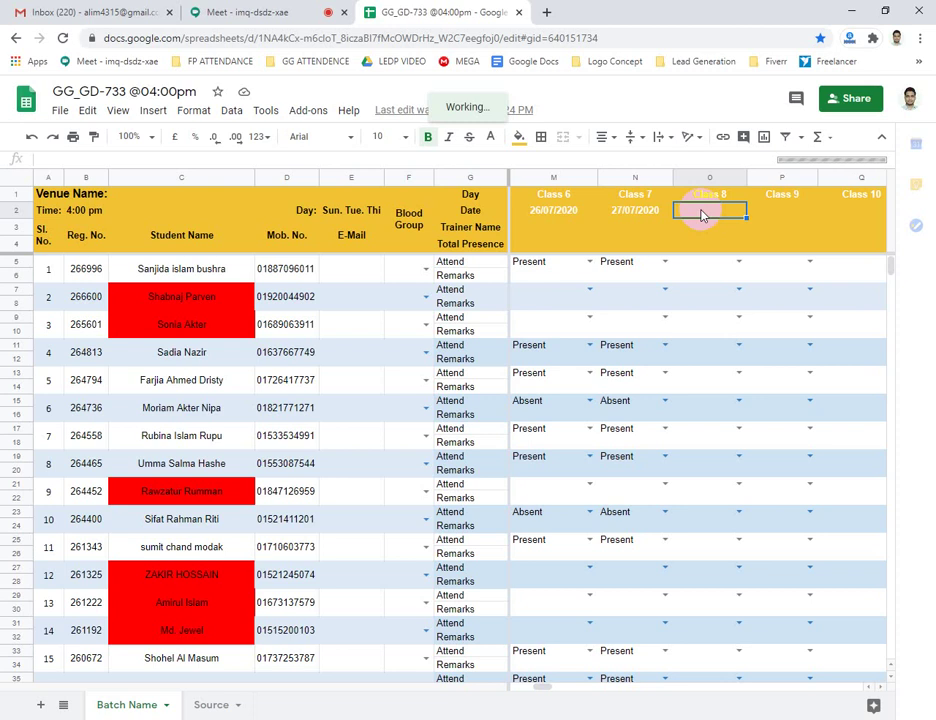
pyautogui.write('28/07/')
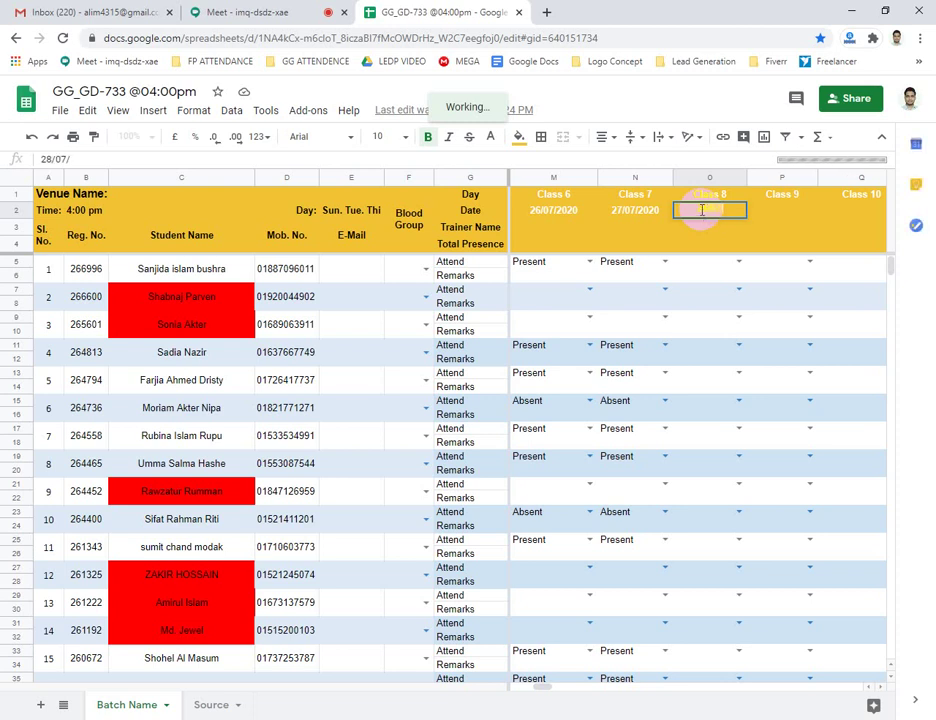
pyautogui.write('2020')
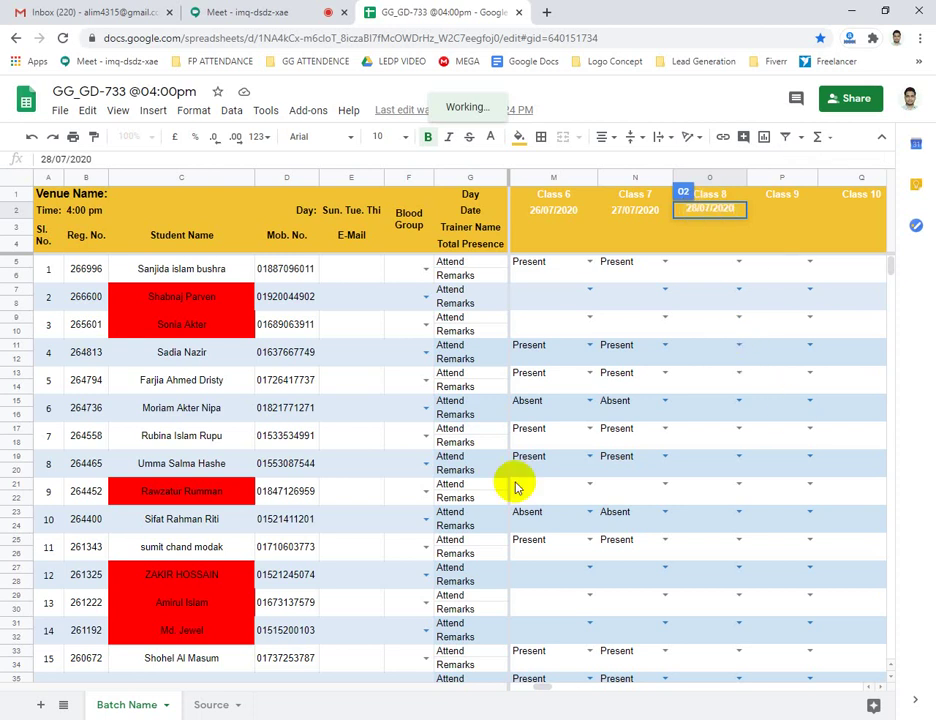
# Switch to the Google Meet call and admit the participant waiting to join
pyautogui.click(220, 12)
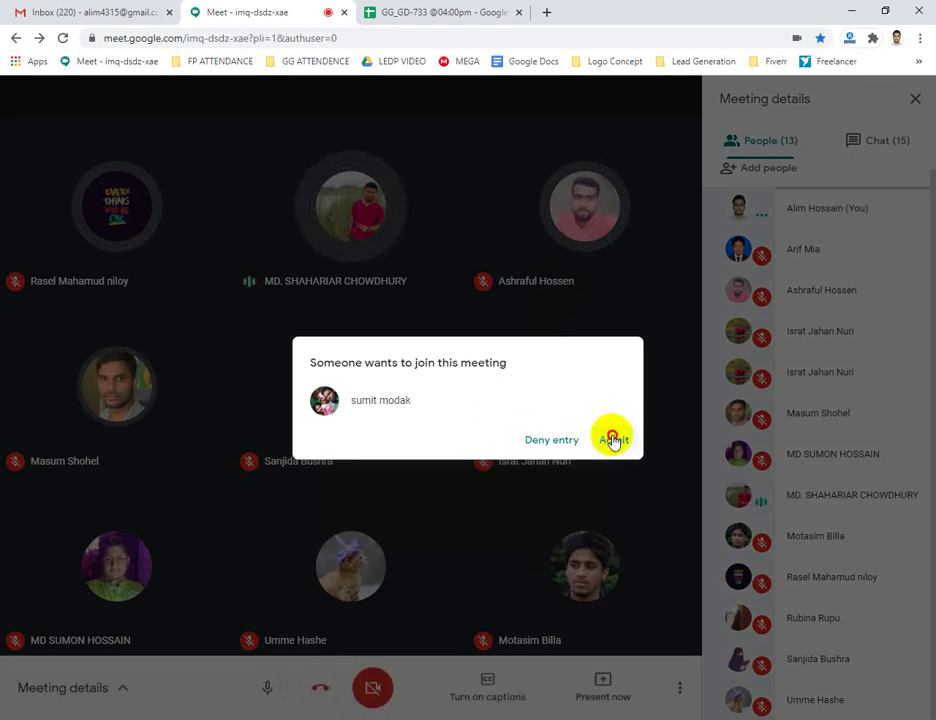
pyautogui.click(612, 438)
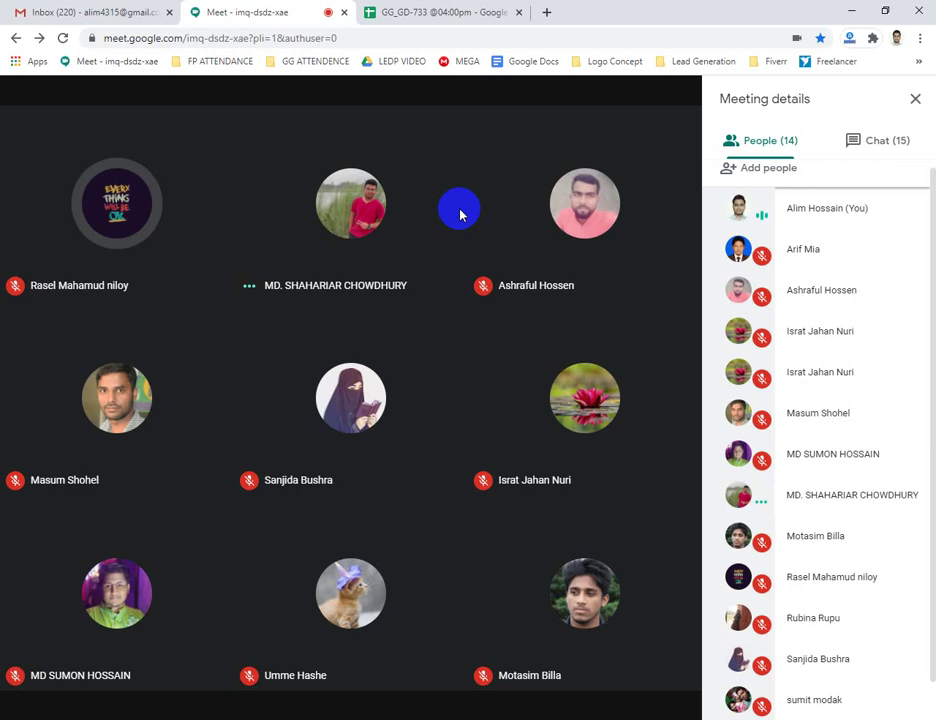
# Open the meeting chat and read the most recent messages from the participants
pyautogui.click(888, 140)
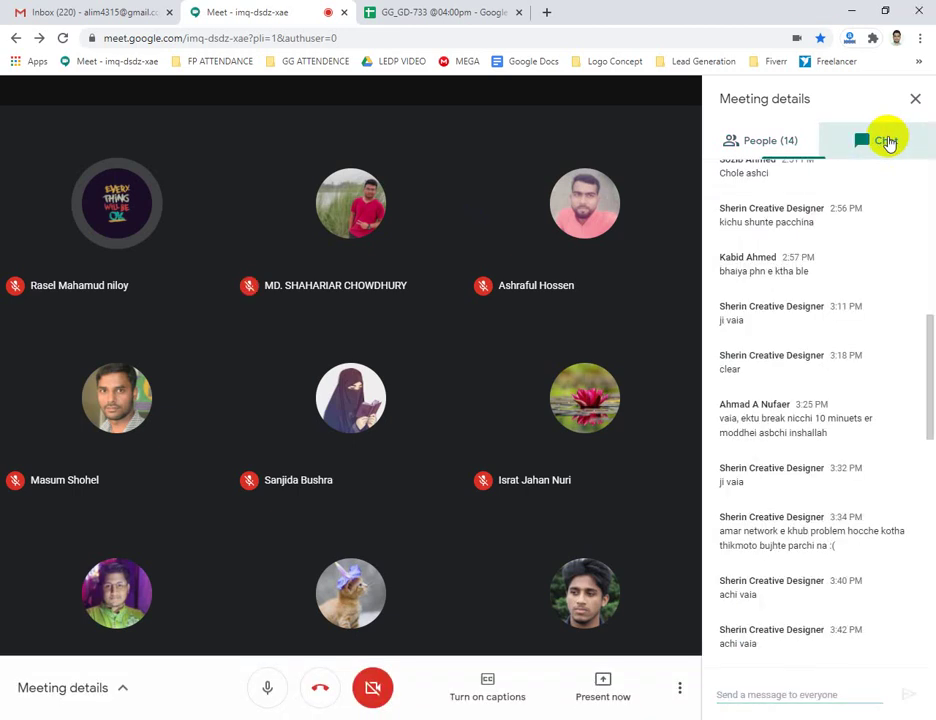
pyautogui.scroll(-10, 825, 445)
pyautogui.scroll(-2, 836, 463)
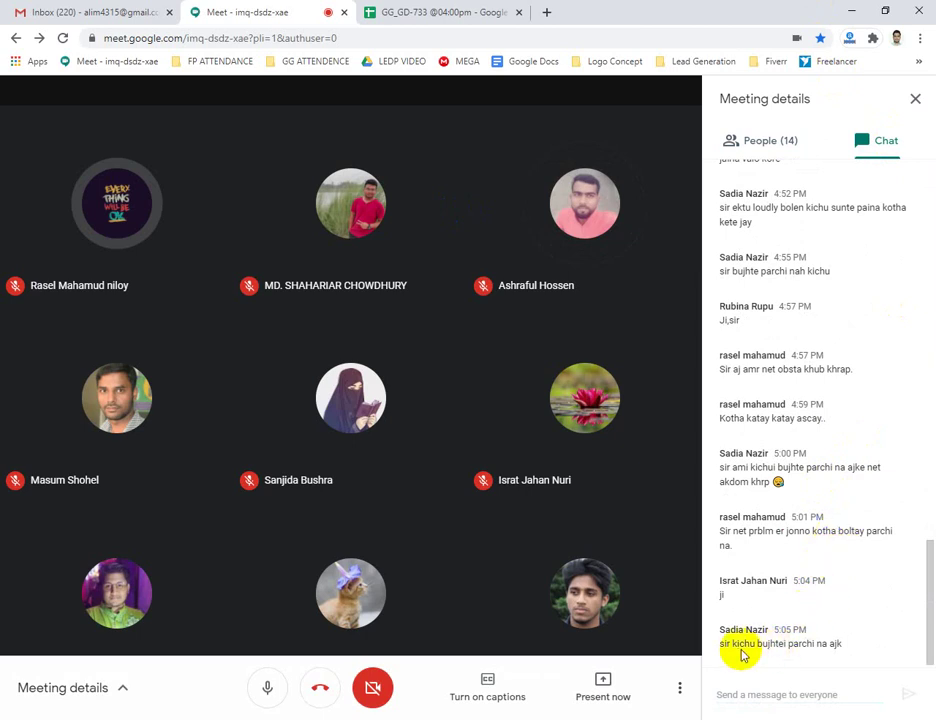
pyautogui.moveTo(725, 645); pyautogui.dragTo(867, 641)
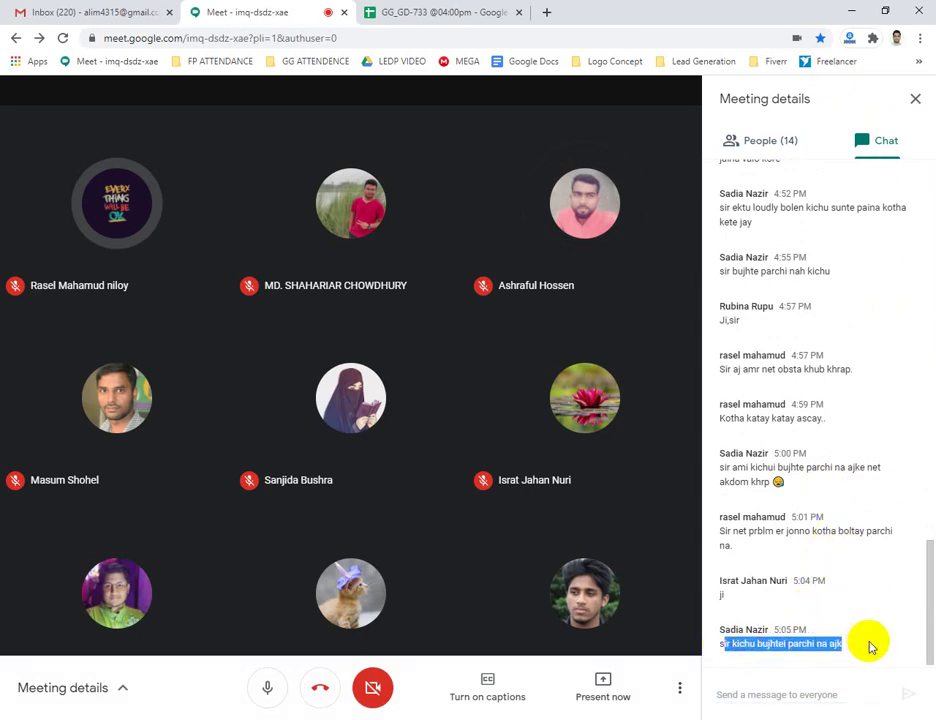
pyautogui.click(866, 645)
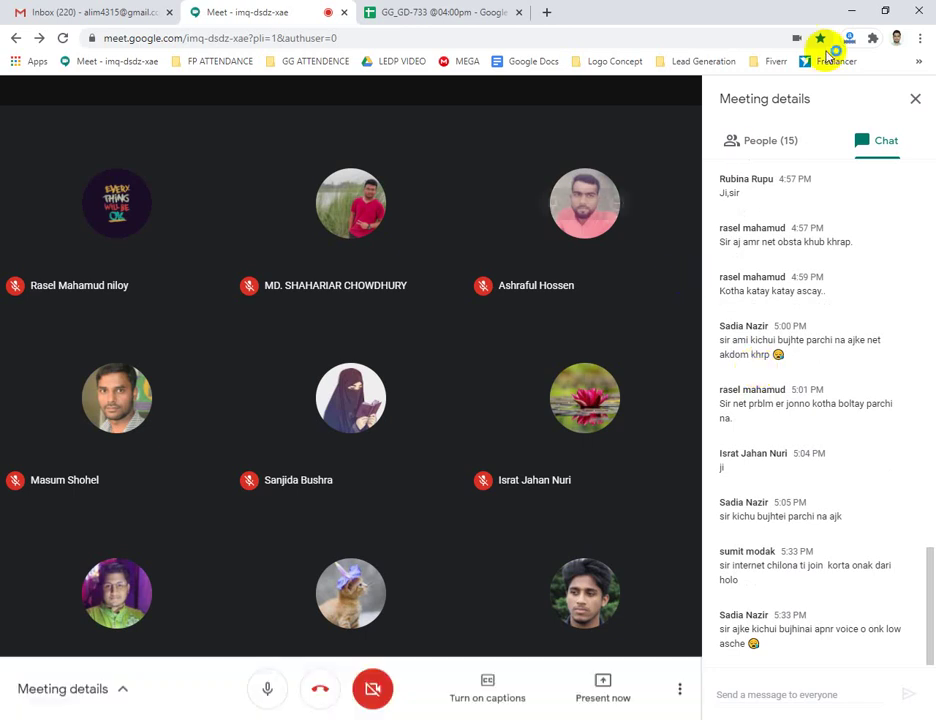
pyautogui.click(546, 12)
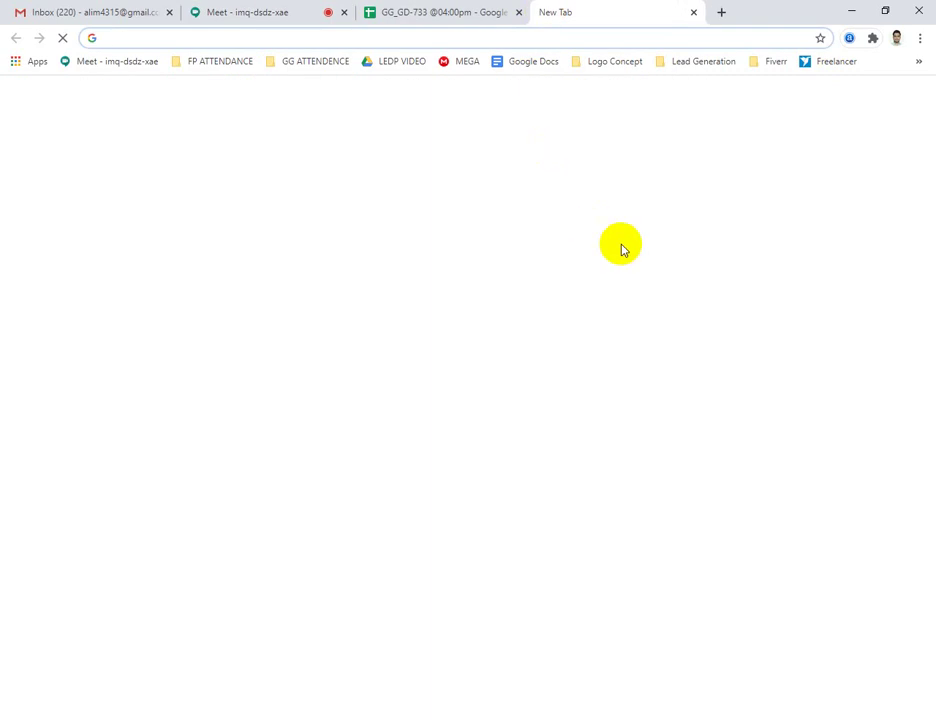
pyautogui.write('freelancer.com/dashboard')
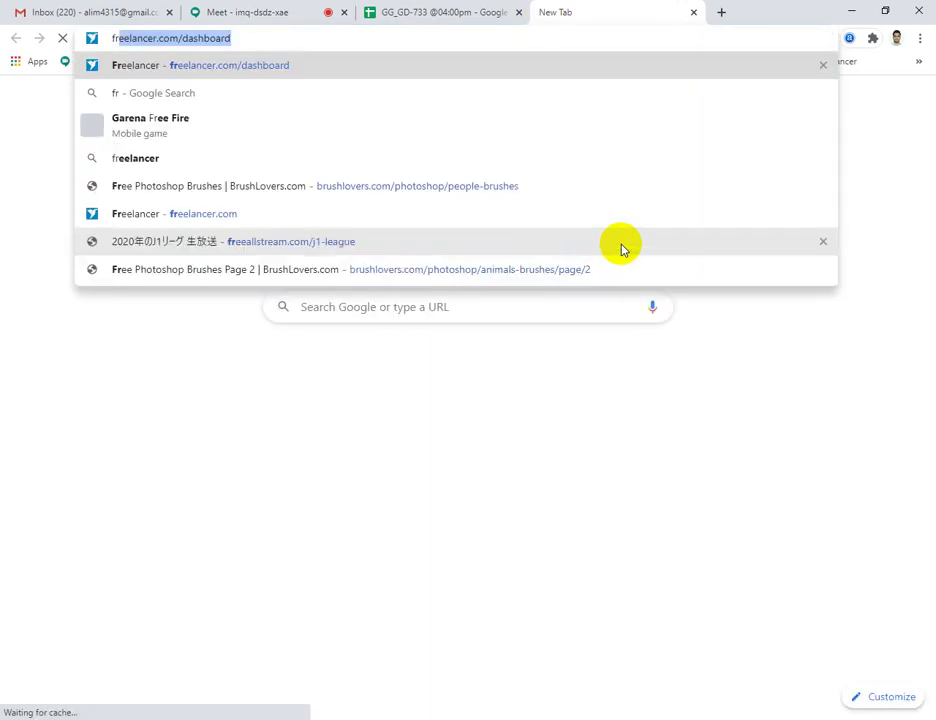
pyautogui.click(695, 12)
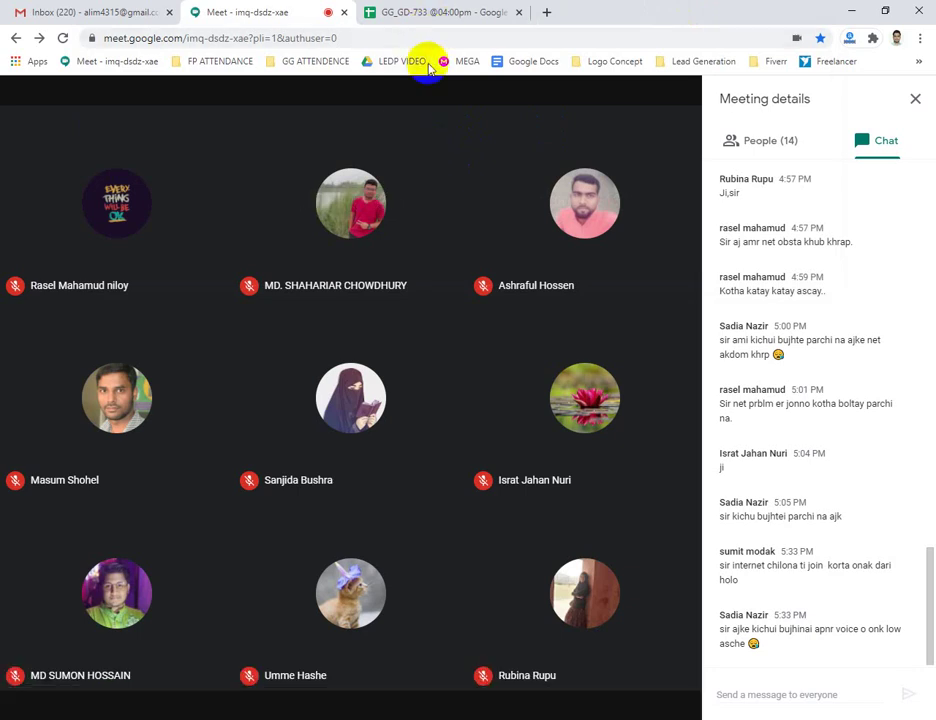
# Return to the GG_GD-733 attendance sheet and mark students 1 and 4 as Present for Class 8
pyautogui.click(449, 10)
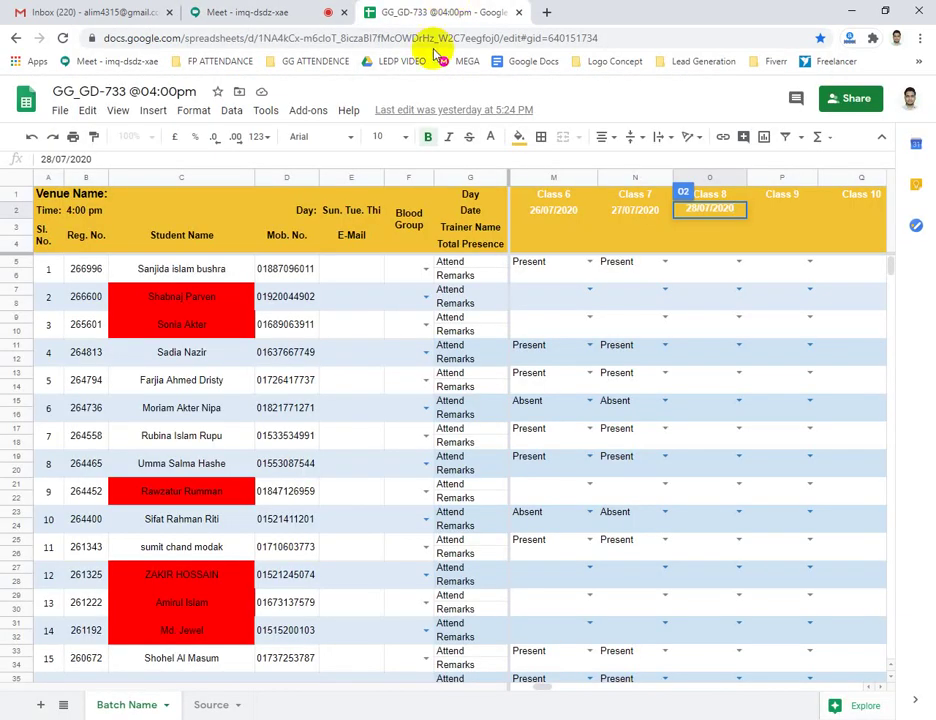
pyautogui.click(737, 262)
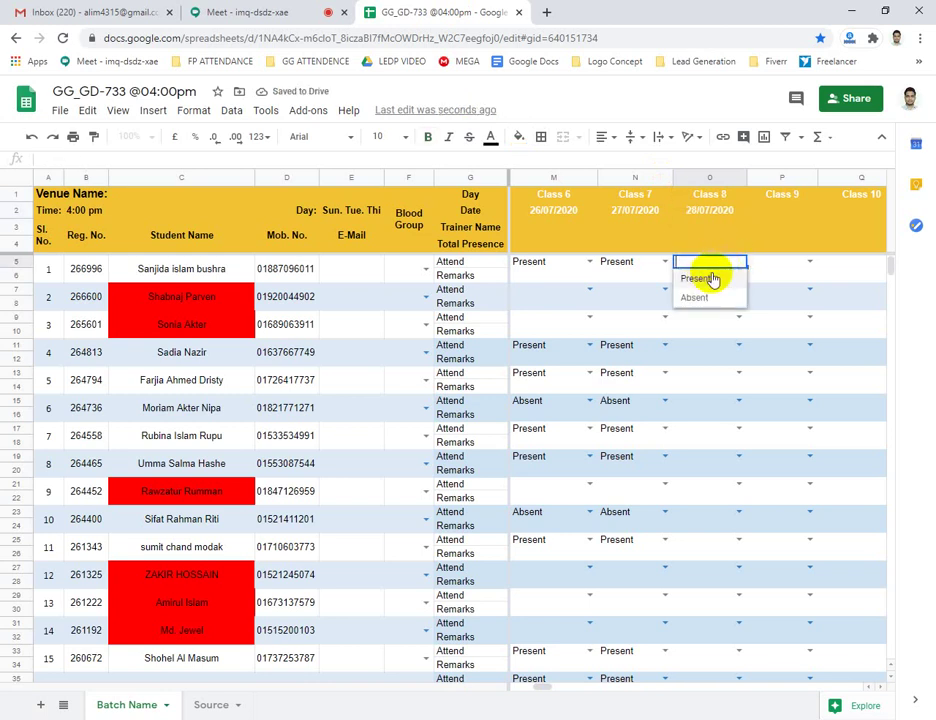
pyautogui.click(707, 280)
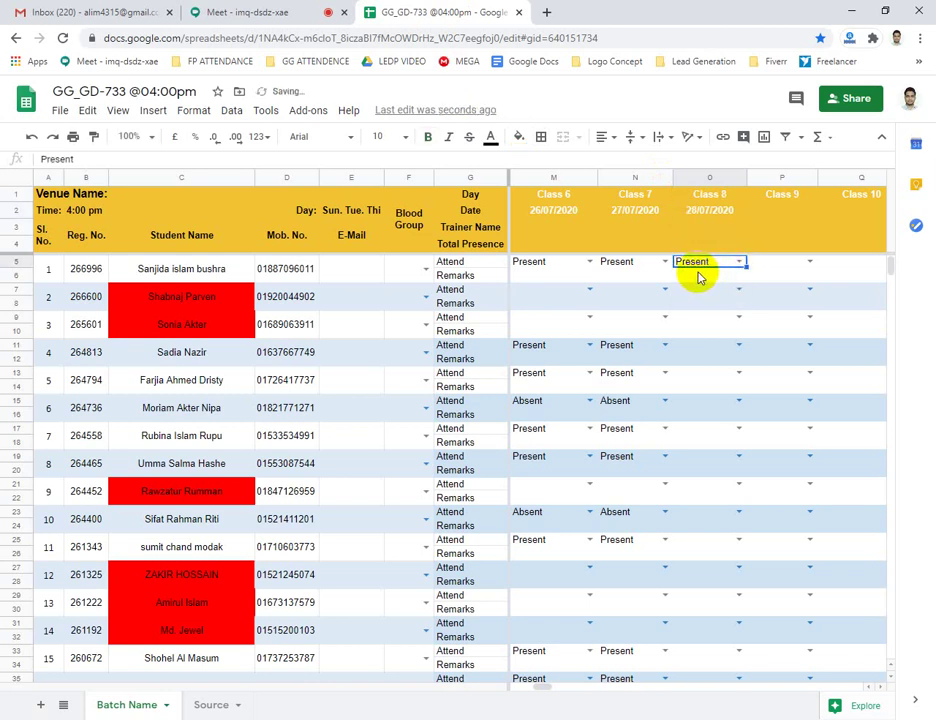
pyautogui.click(738, 346)
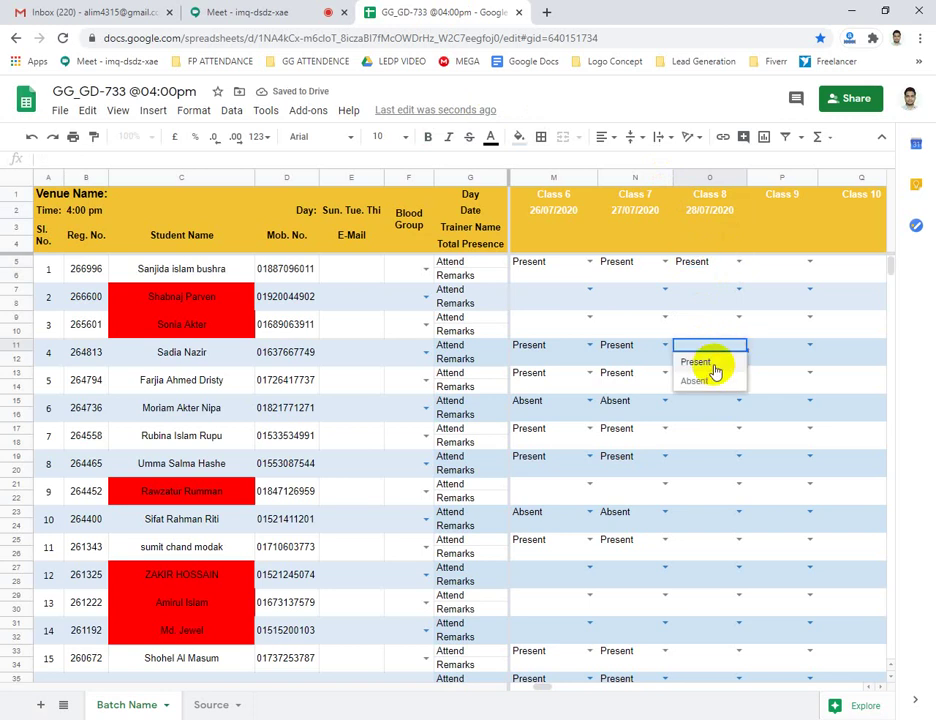
pyautogui.click(708, 363)
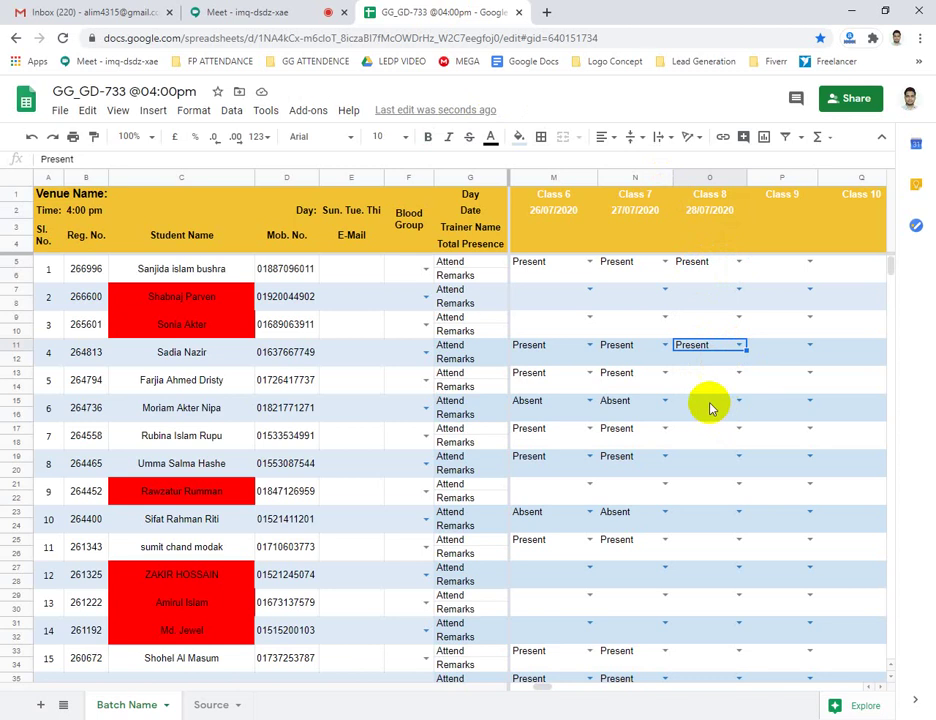
# Mark students 5 and 6 as Absent in the Class 8 column
pyautogui.click(738, 373)
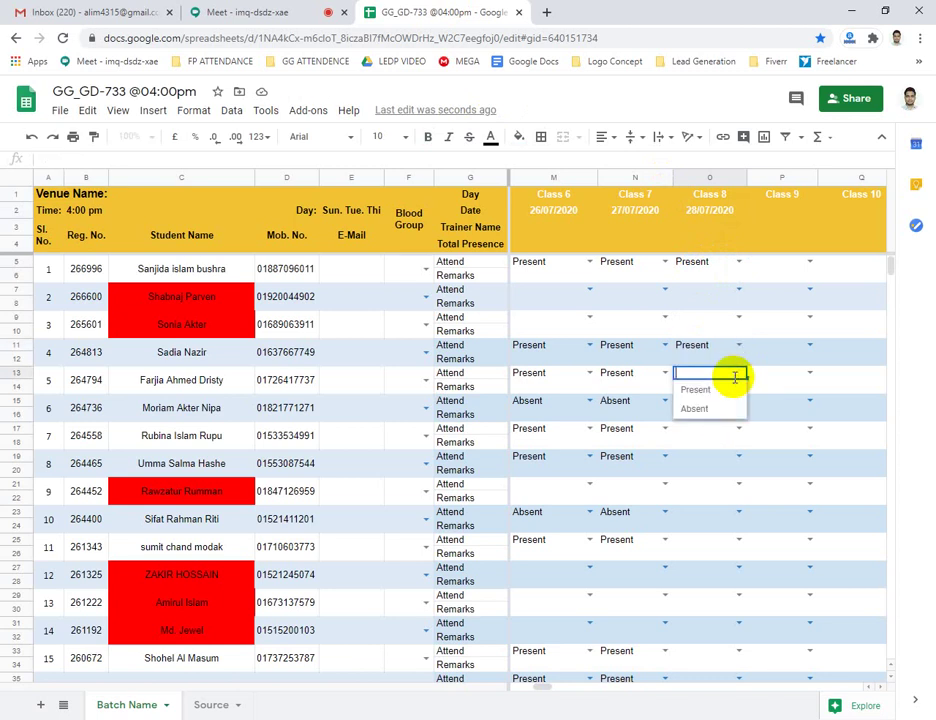
pyautogui.click(710, 411)
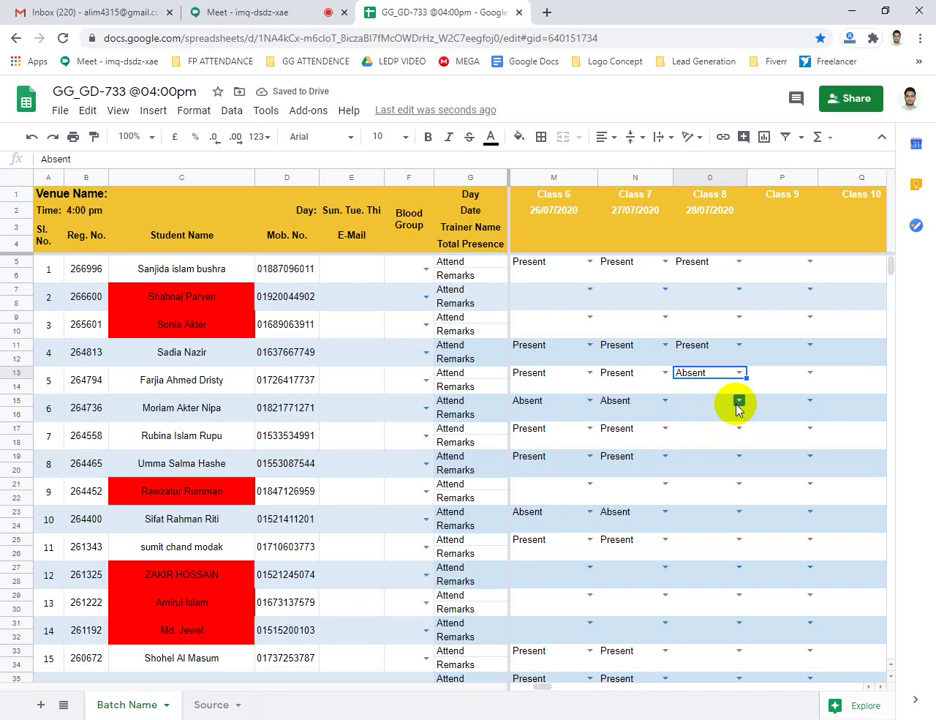
pyautogui.click(738, 401)
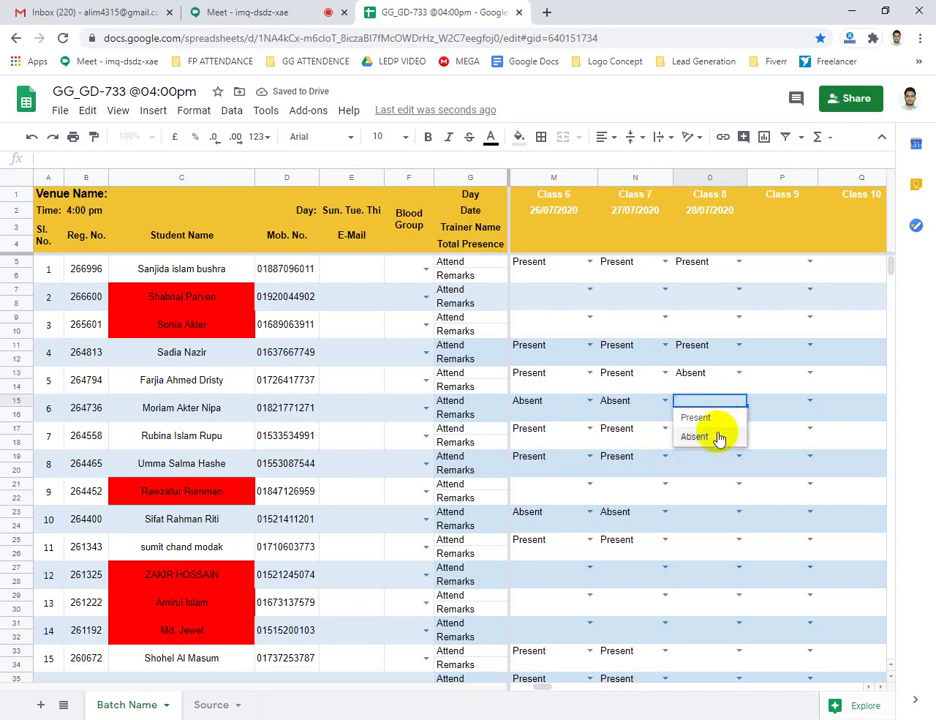
pyautogui.click(712, 440)
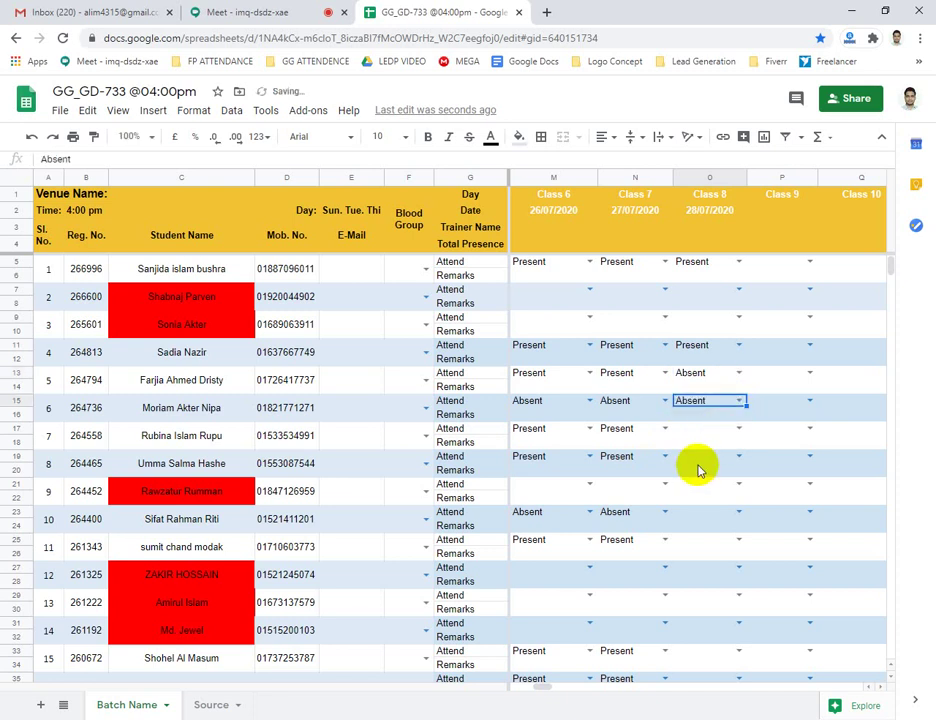
# Mark students 7 and 8 as Present in the Class 8 column
pyautogui.scroll(-2, 758, 440)
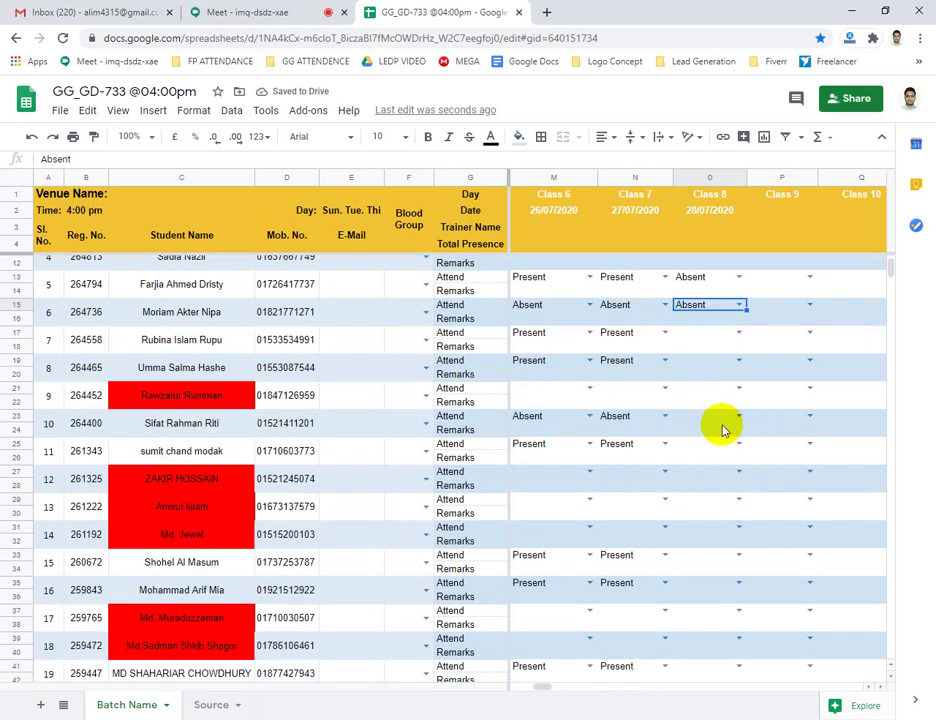
pyautogui.click(739, 333)
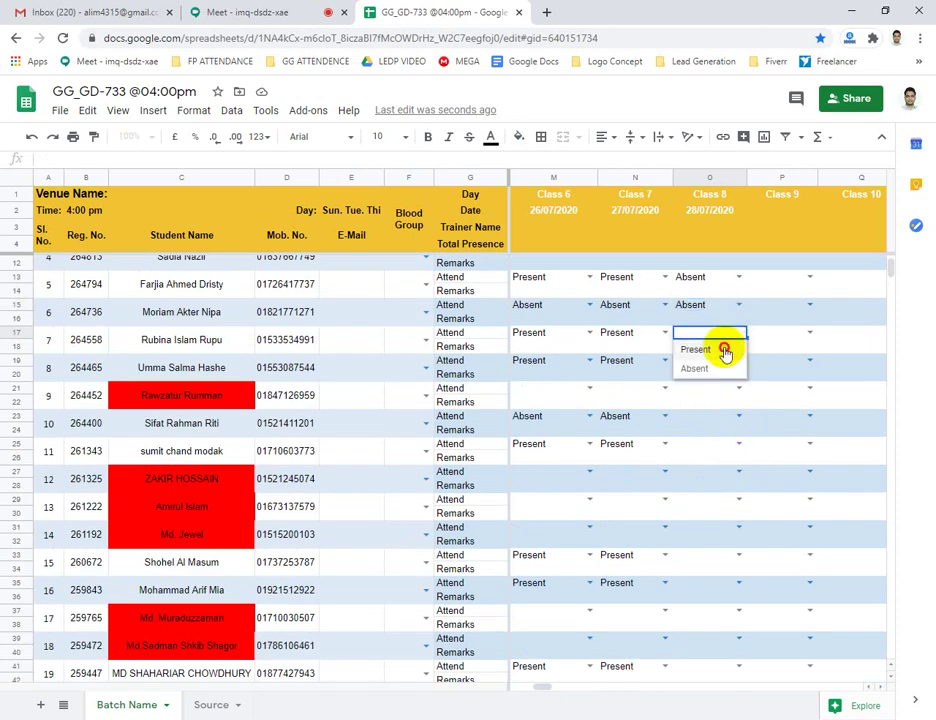
pyautogui.click(725, 350)
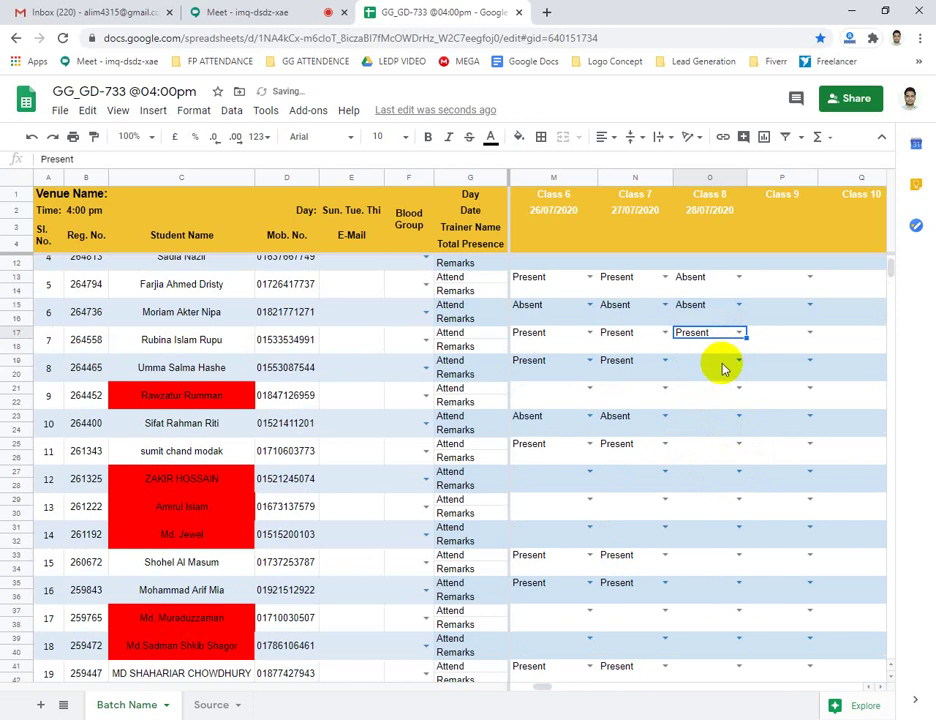
pyautogui.click(738, 361)
pyautogui.click(724, 378)
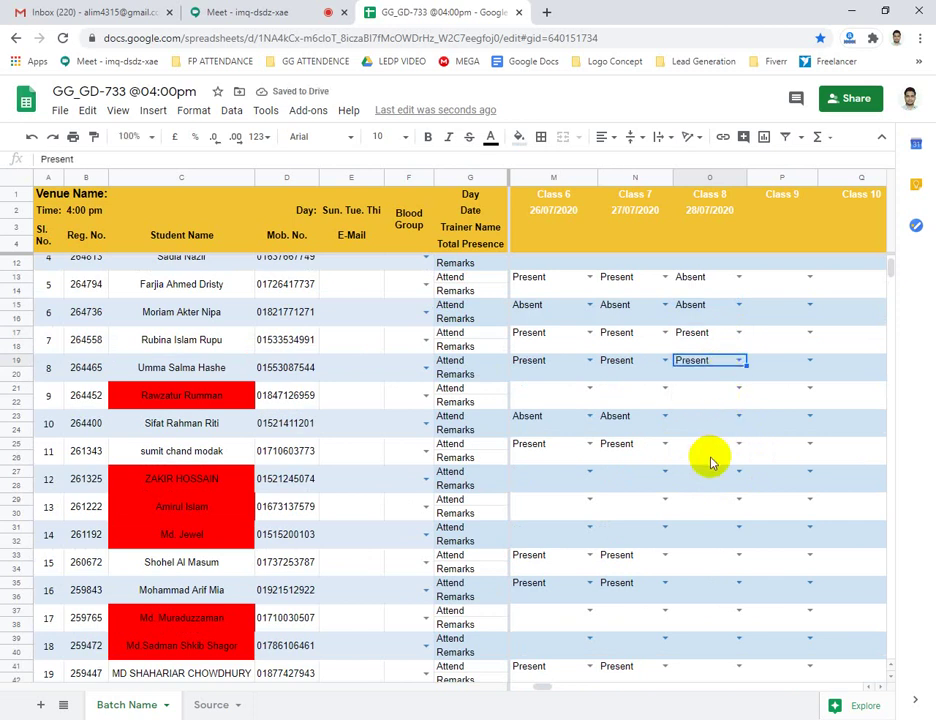
# Record Class 8 attendance for students 10 and 11 as Absent and Present respectively
pyautogui.click(736, 417)
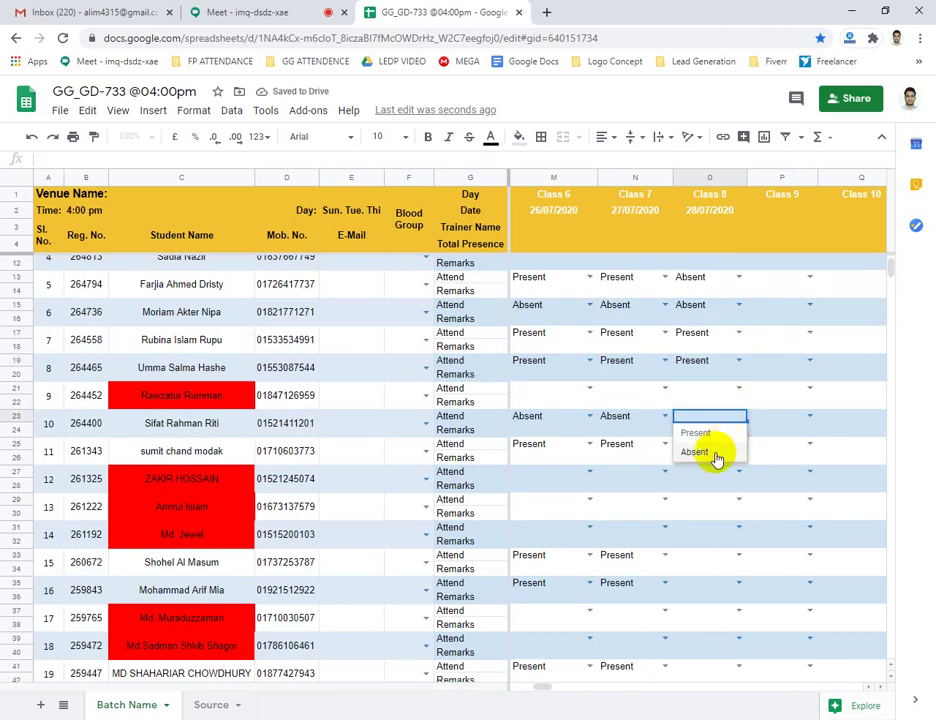
pyautogui.click(716, 456)
pyautogui.scroll(-1, 589, 475)
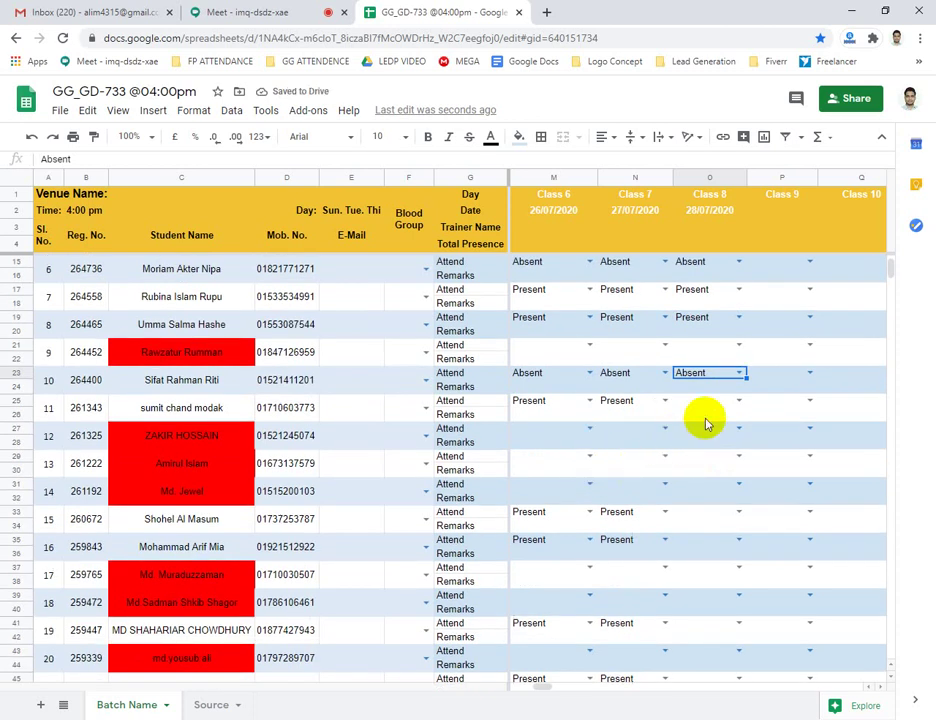
pyautogui.click(737, 400)
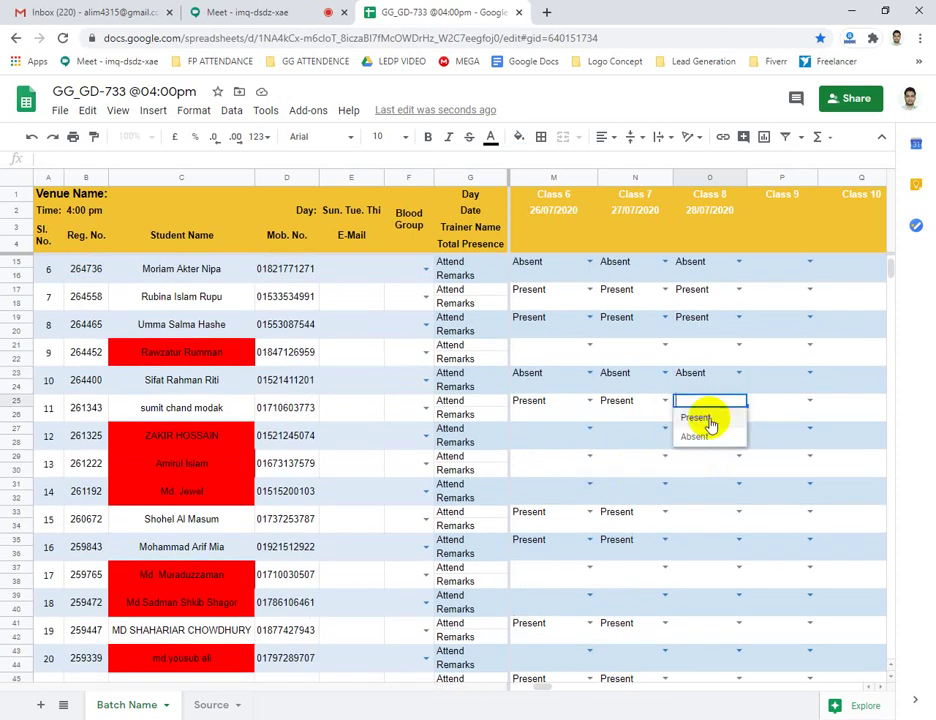
pyautogui.click(700, 418)
# Mark students 15 and 16 as Present in the Class 8 column
pyautogui.scroll(-2, 707, 427)
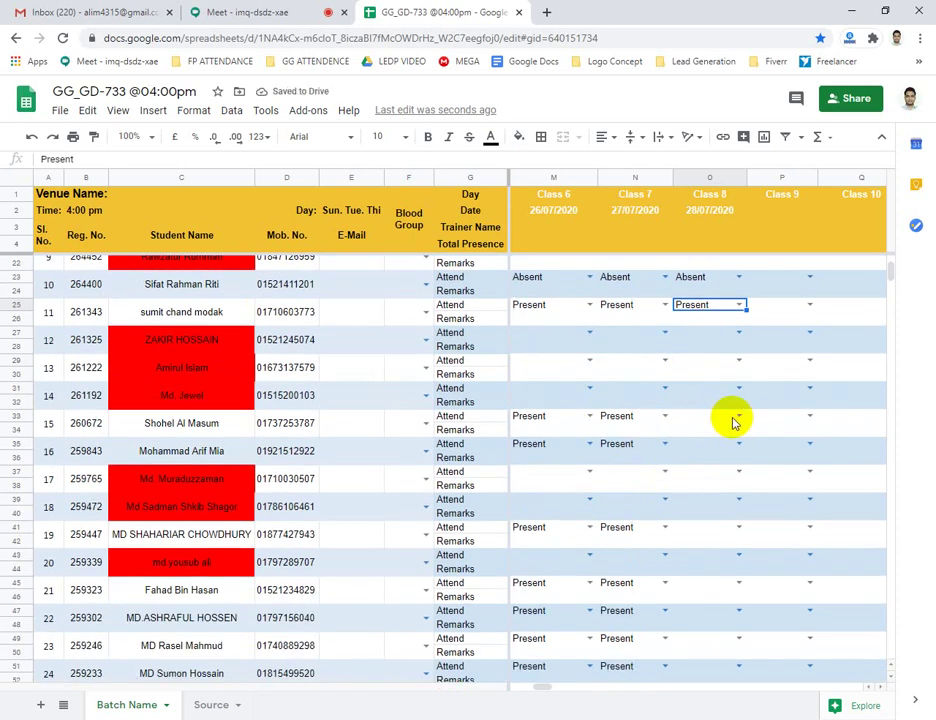
pyautogui.click(737, 418)
pyautogui.click(706, 435)
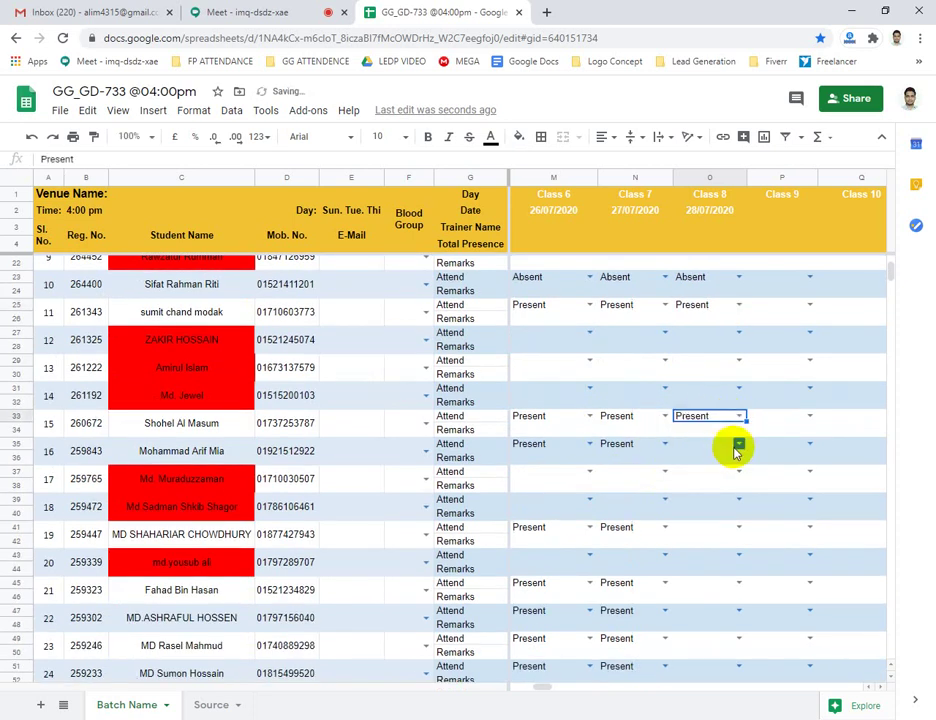
pyautogui.click(737, 446)
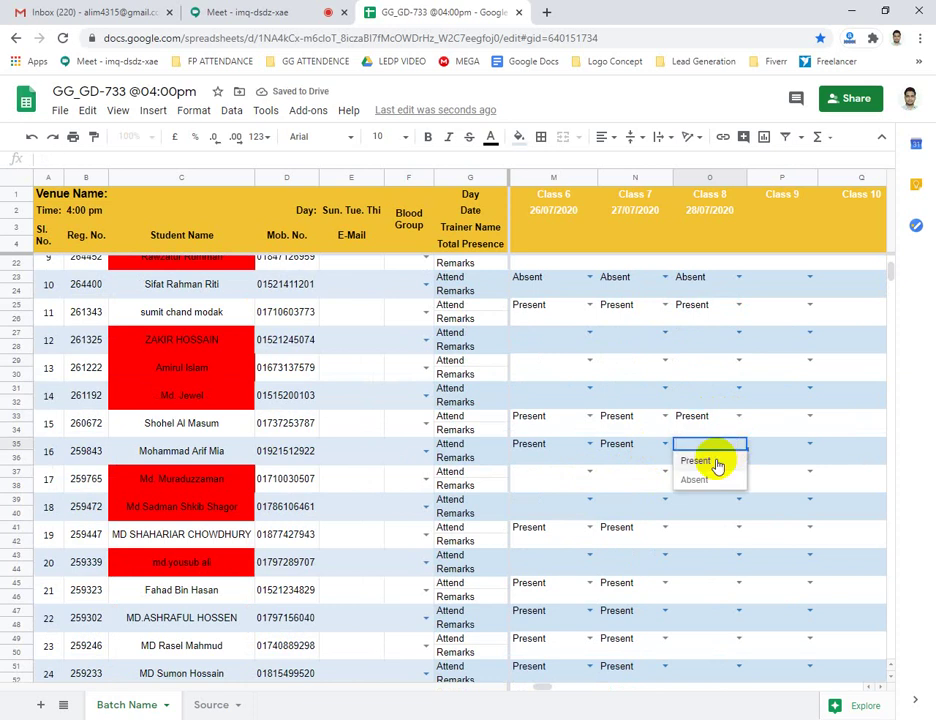
pyautogui.click(716, 466)
# Mark students 19, 21 and 22 as Present in the Class 8 column
pyautogui.scroll(-2, 570, 507)
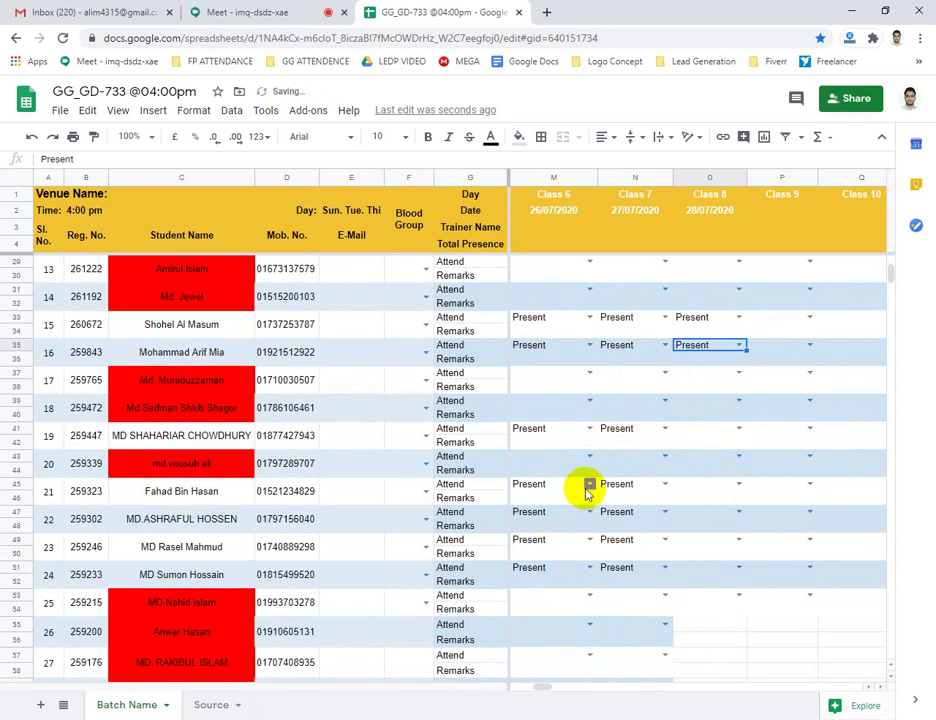
pyautogui.click(735, 429)
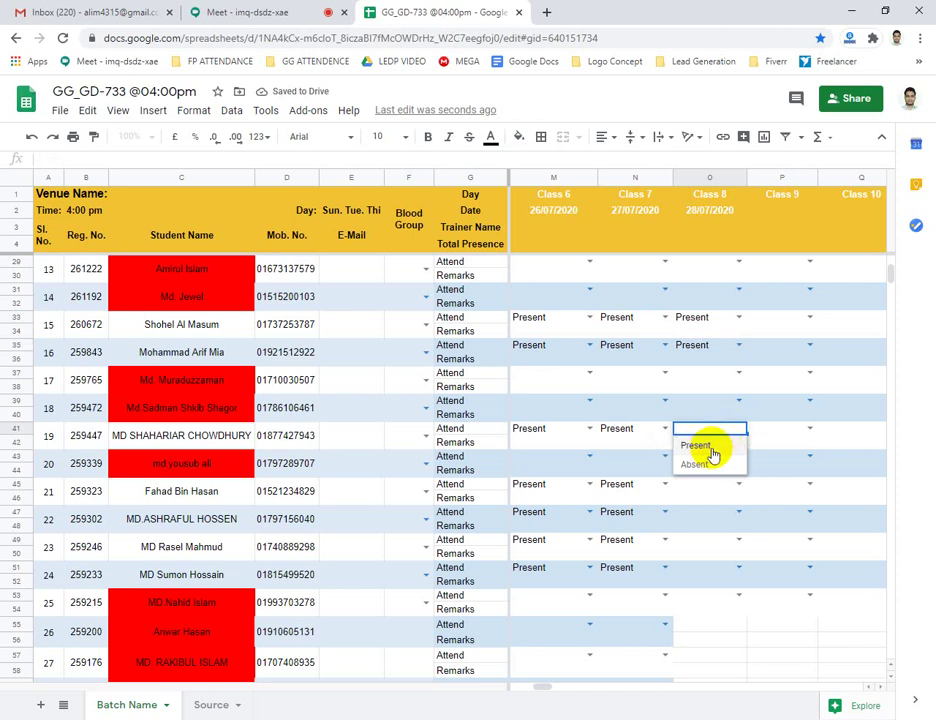
pyautogui.click(709, 453)
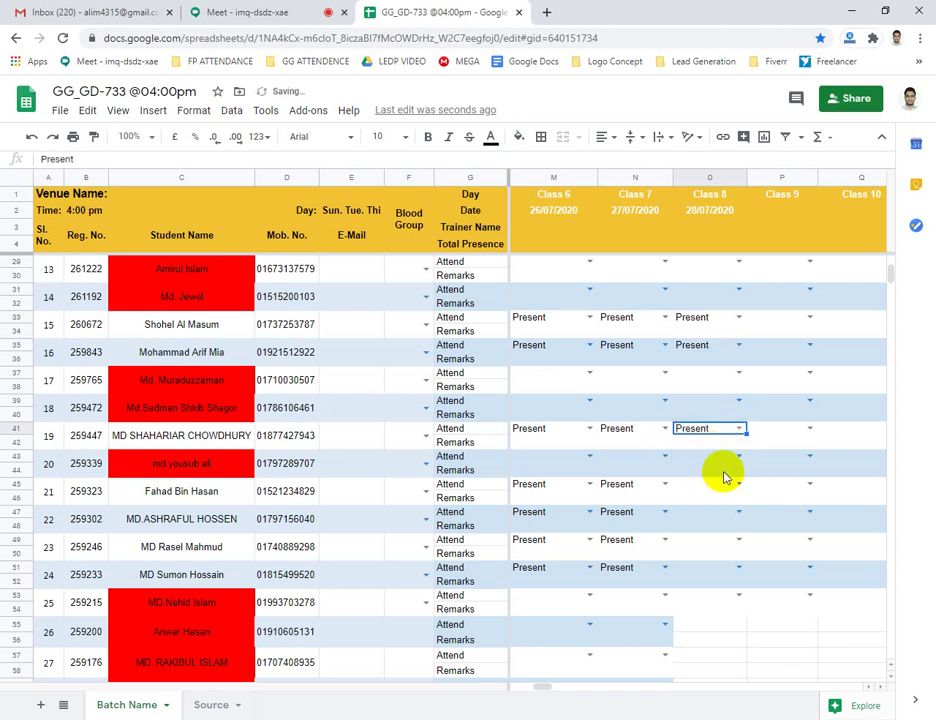
pyautogui.click(742, 486)
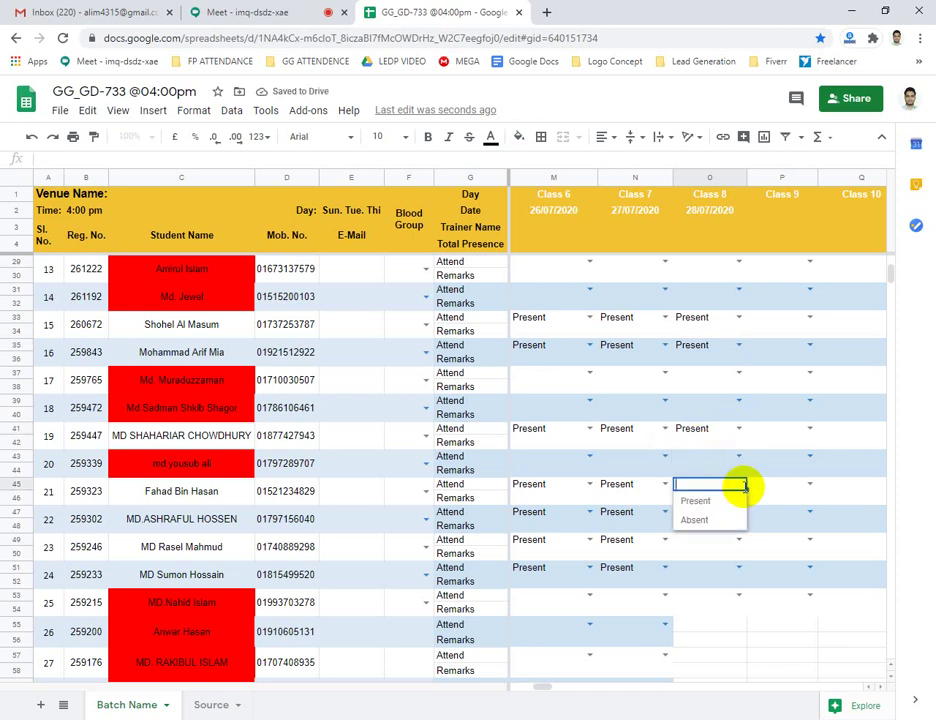
pyautogui.click(713, 508)
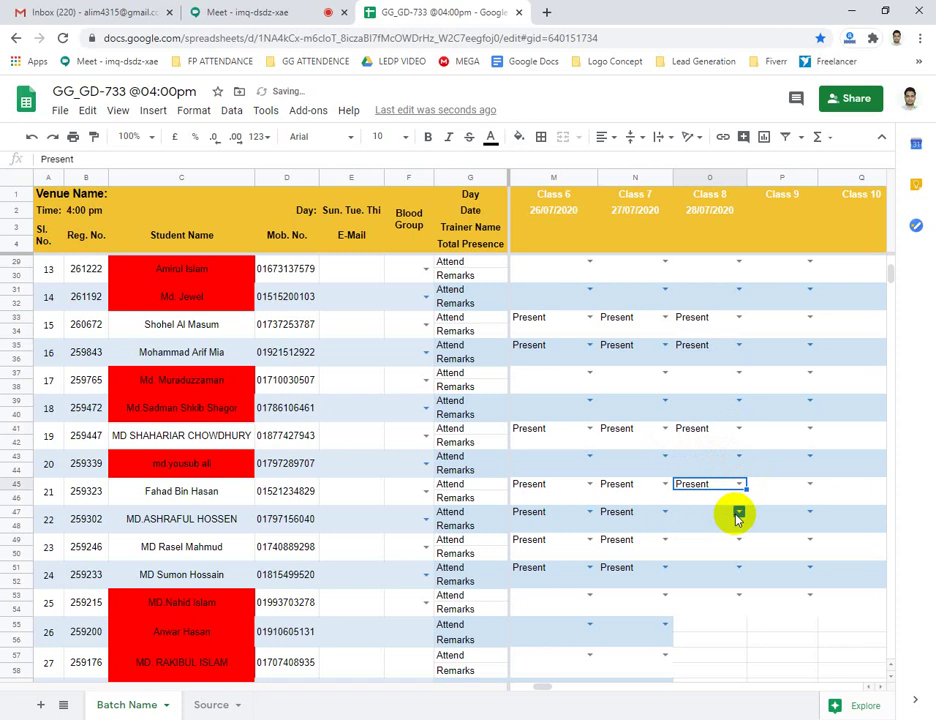
pyautogui.click(739, 513)
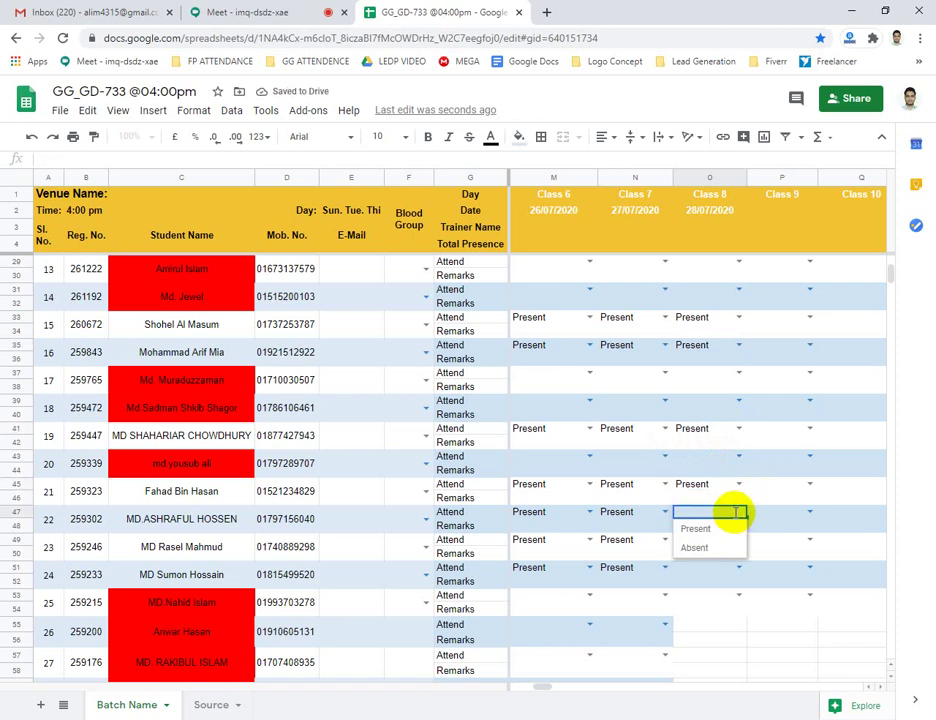
pyautogui.click(697, 529)
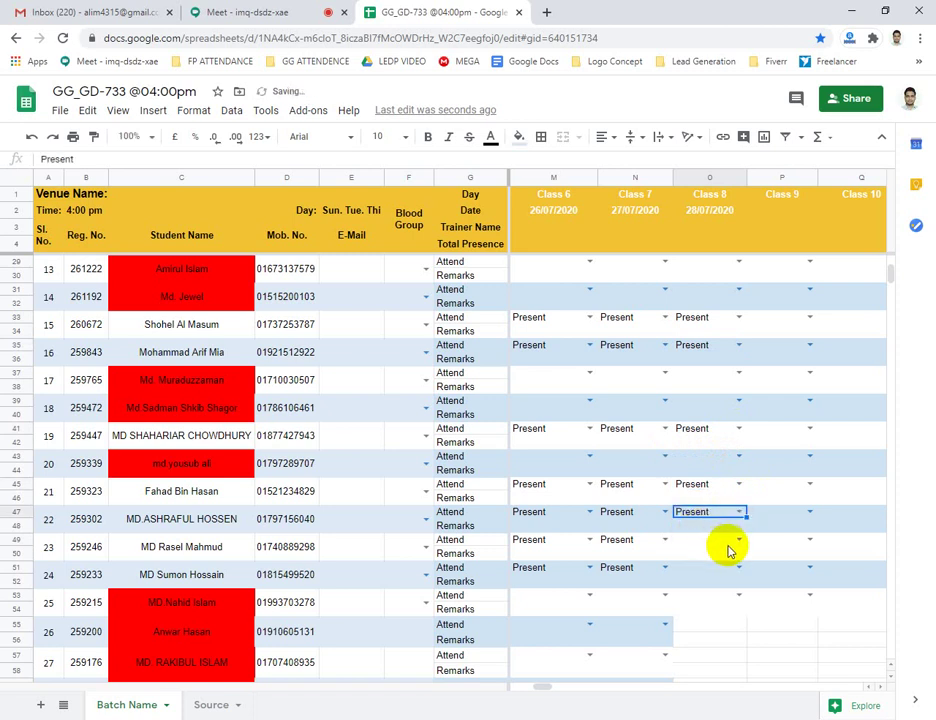
# Mark students 23 and 24 as Present in the Class 8 column
pyautogui.click(738, 540)
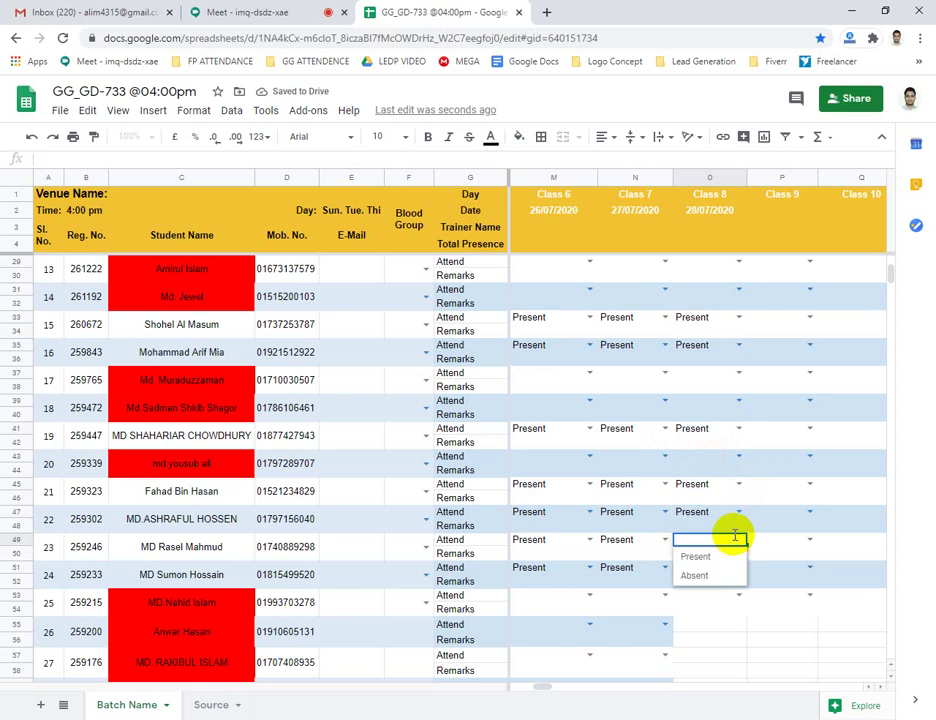
pyautogui.click(697, 558)
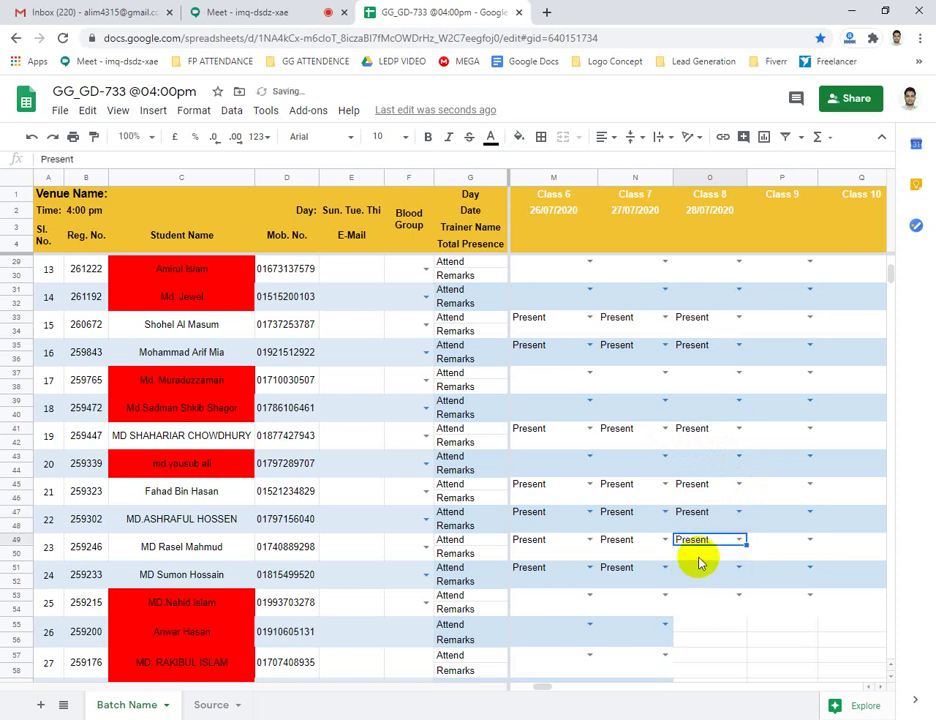
pyautogui.scroll(-2, 714, 490)
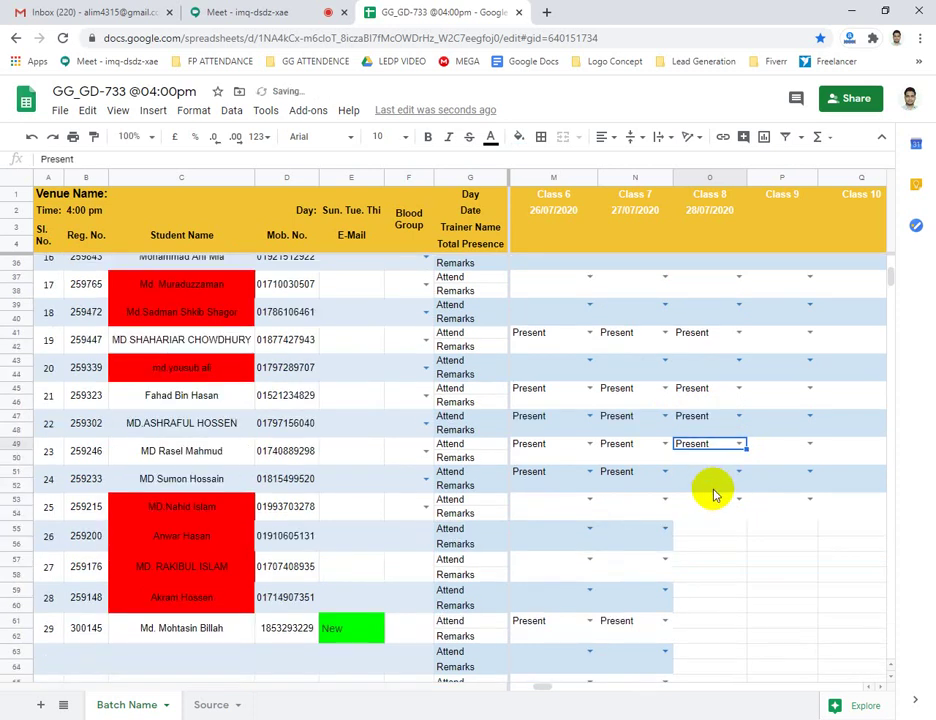
pyautogui.click(738, 471)
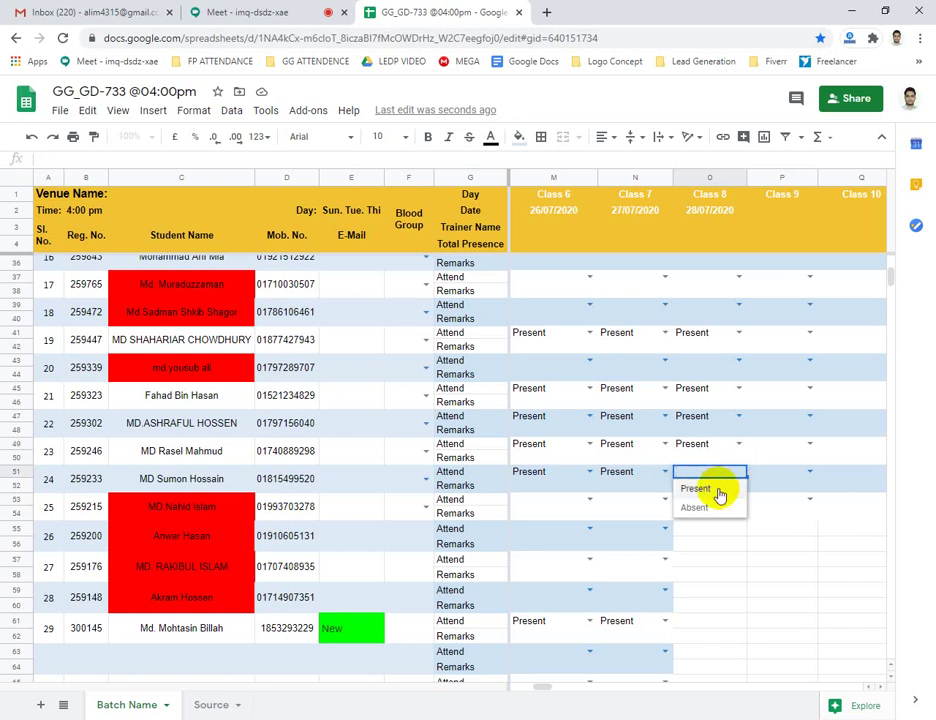
pyautogui.click(719, 491)
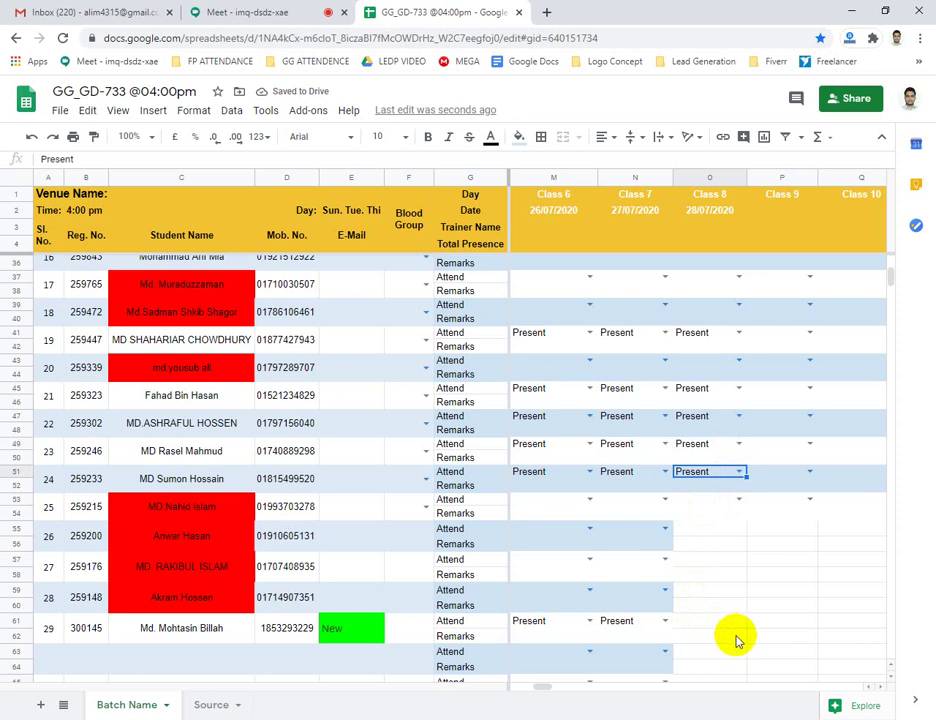
# Enter Present as the Class 8 attendance for student 29
pyautogui.click(701, 624)
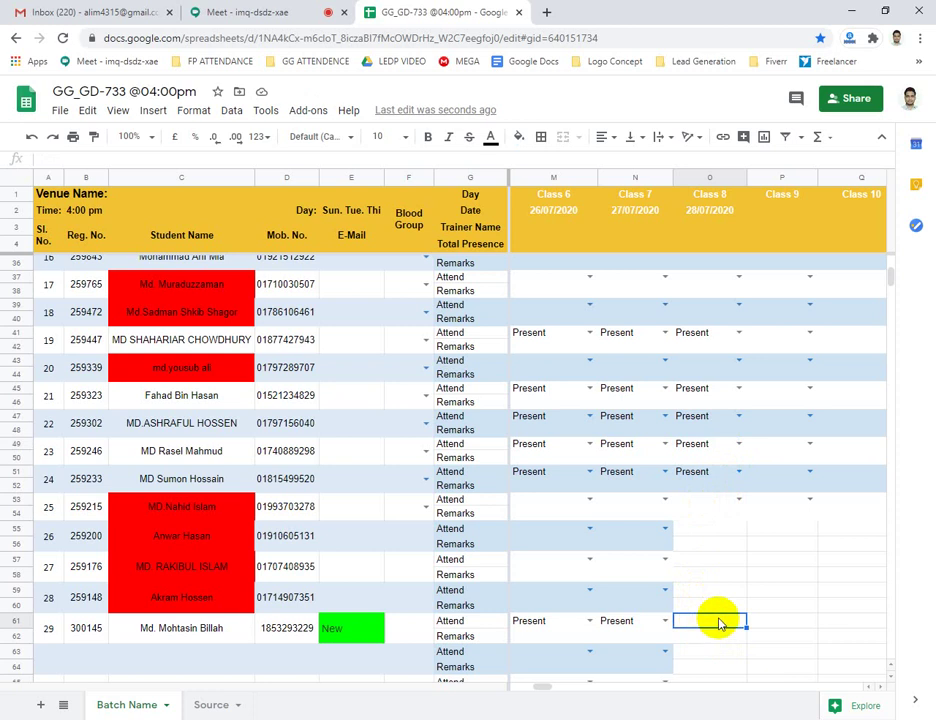
pyautogui.write('P')
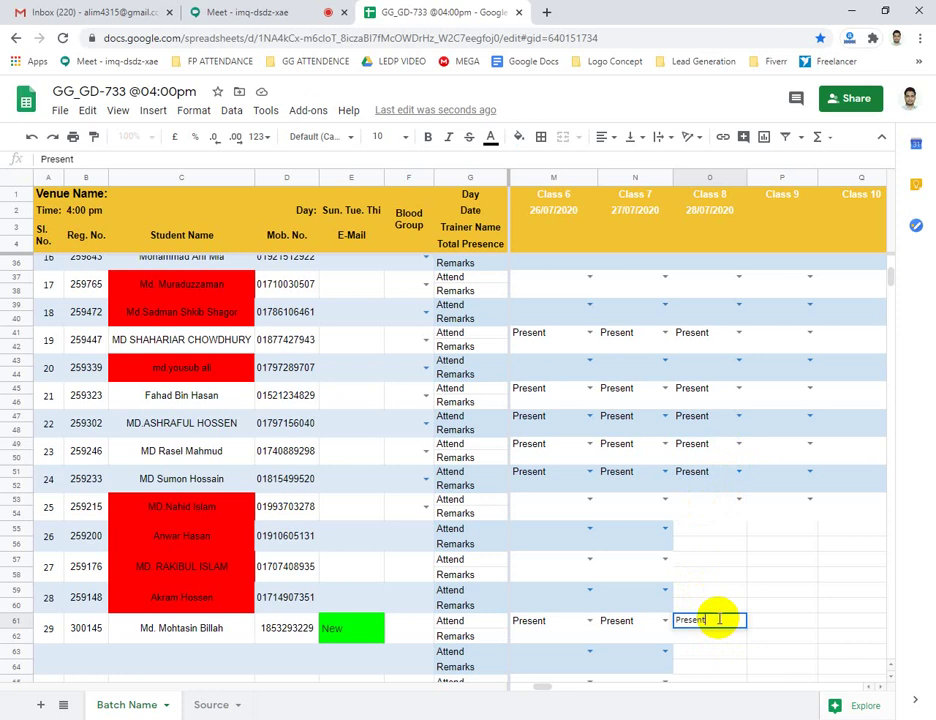
pyautogui.write('resent')
pyautogui.click(726, 573)
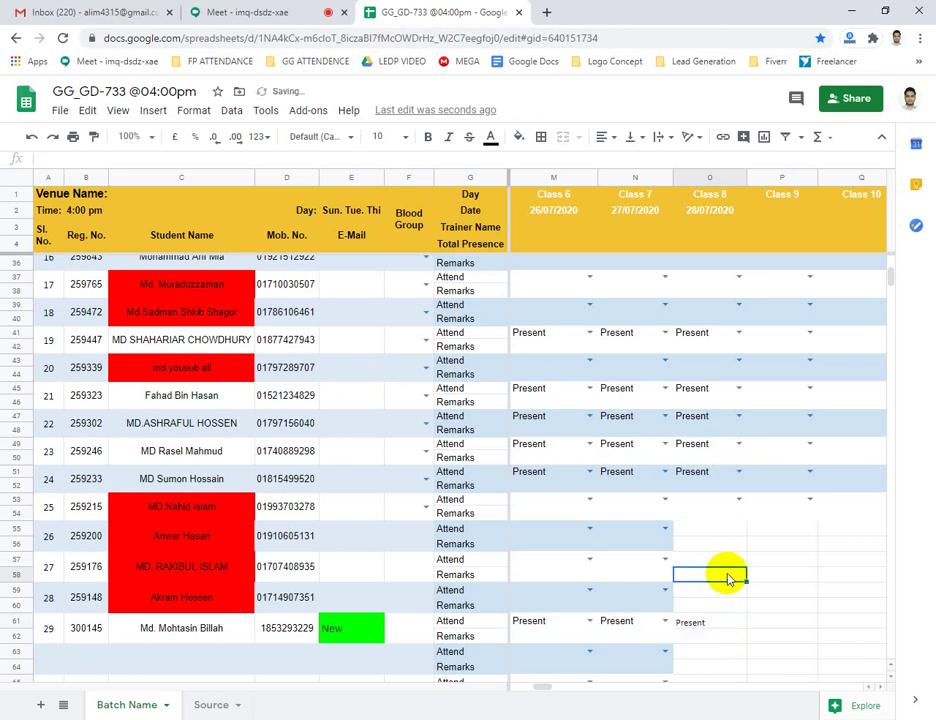
pyautogui.click(710, 624)
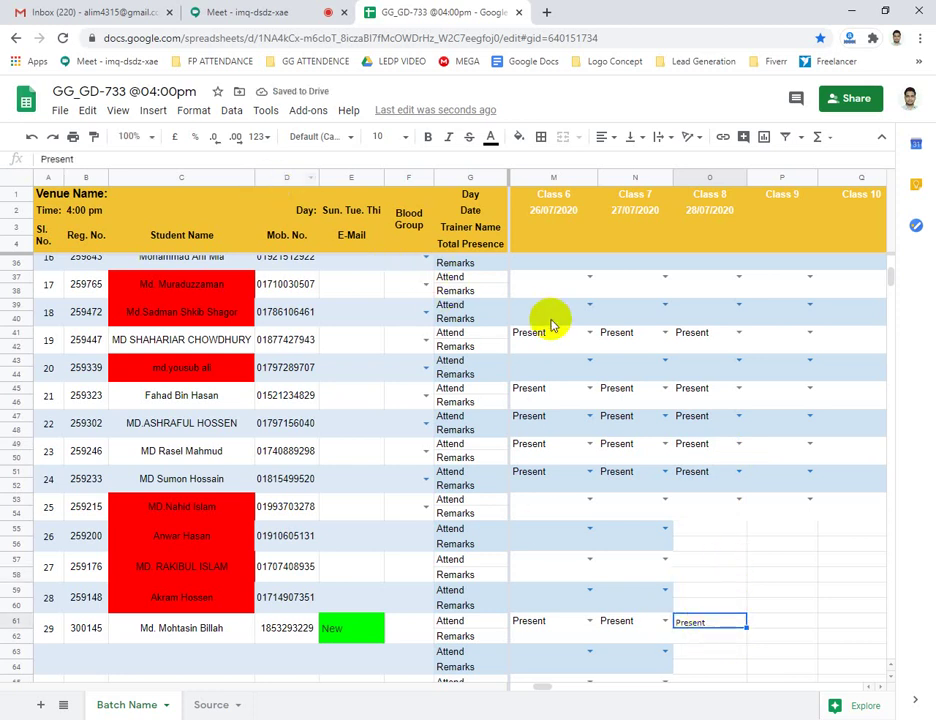
pyautogui.scroll(3, 548, 318)
pyautogui.scroll(2, 550, 322)
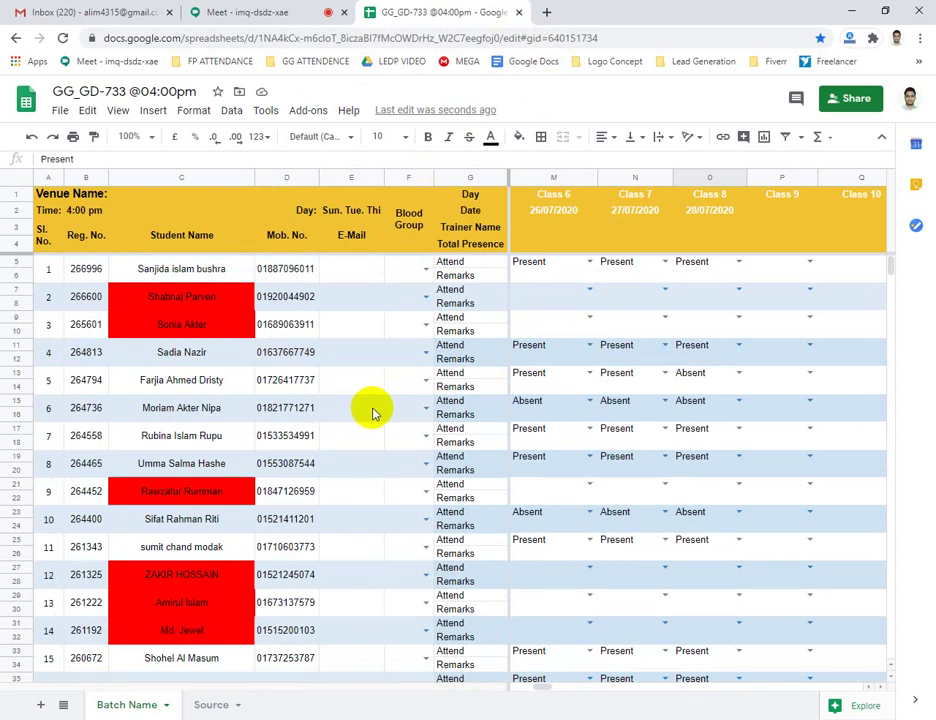
pyautogui.click(547, 14)
pyautogui.click(224, 61)
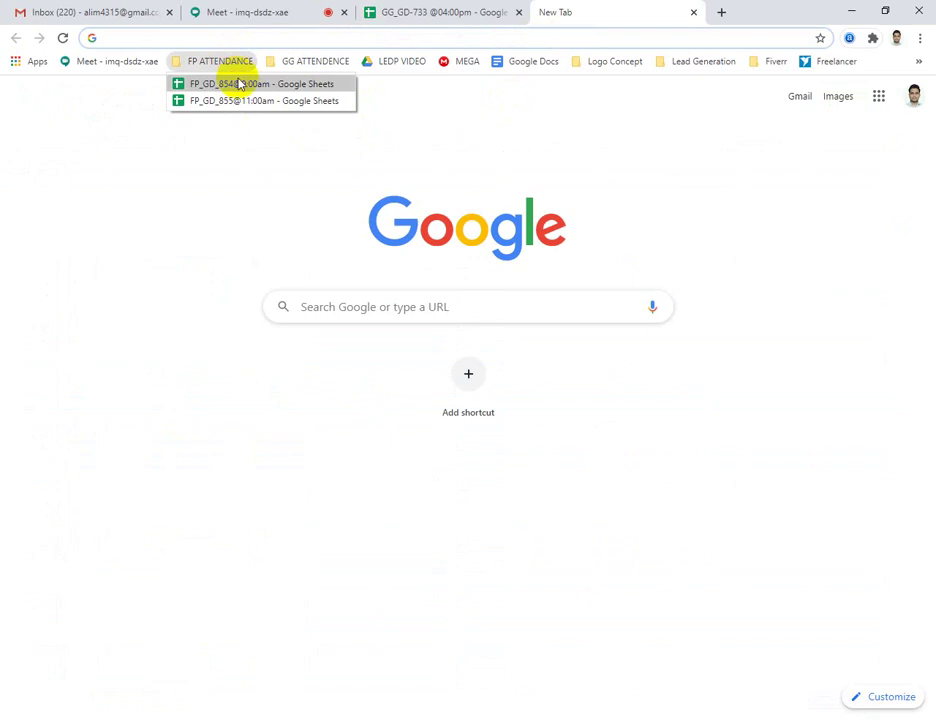
pyautogui.click(243, 85)
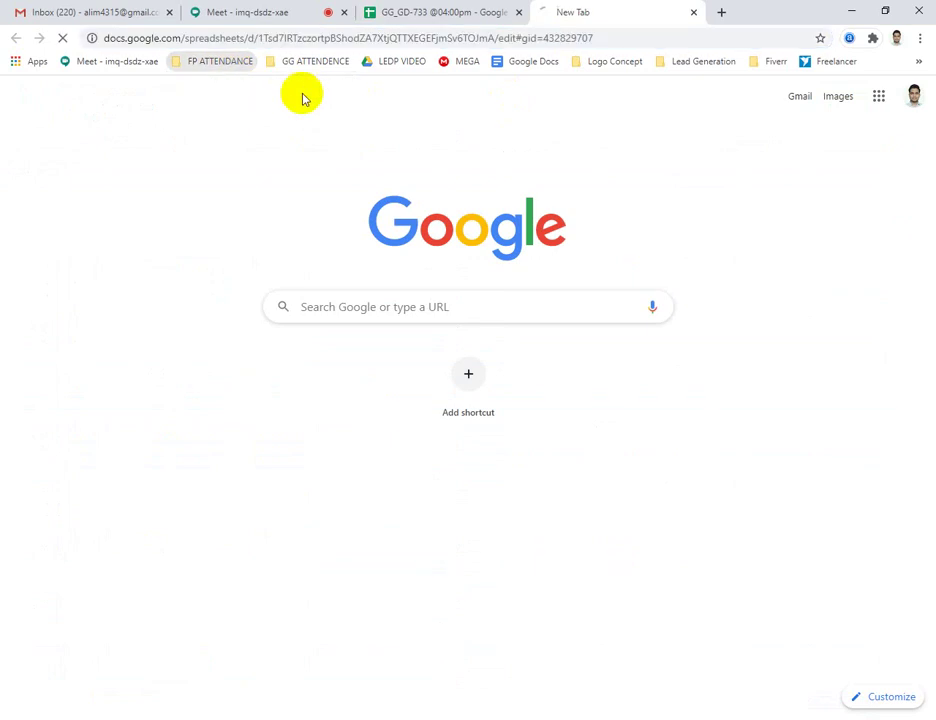
pyautogui.click(520, 12)
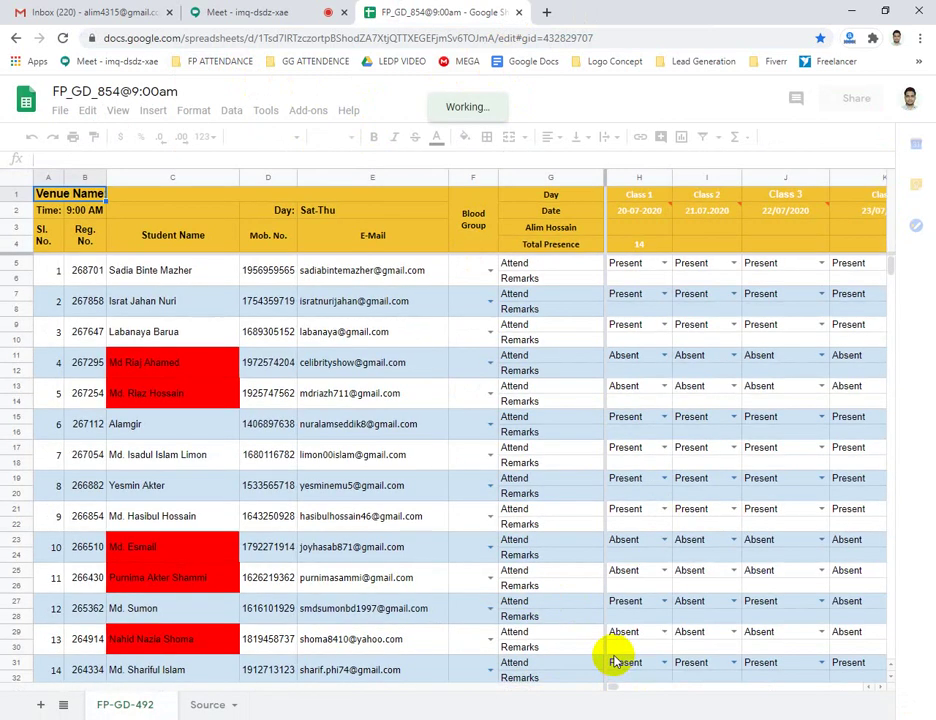
# Change student 2's Class 8 attendance for 28/07/2020 to Present and close the FP_GD_854@9:00am sheet
pyautogui.moveTo(615, 688); pyautogui.dragTo(636, 690)
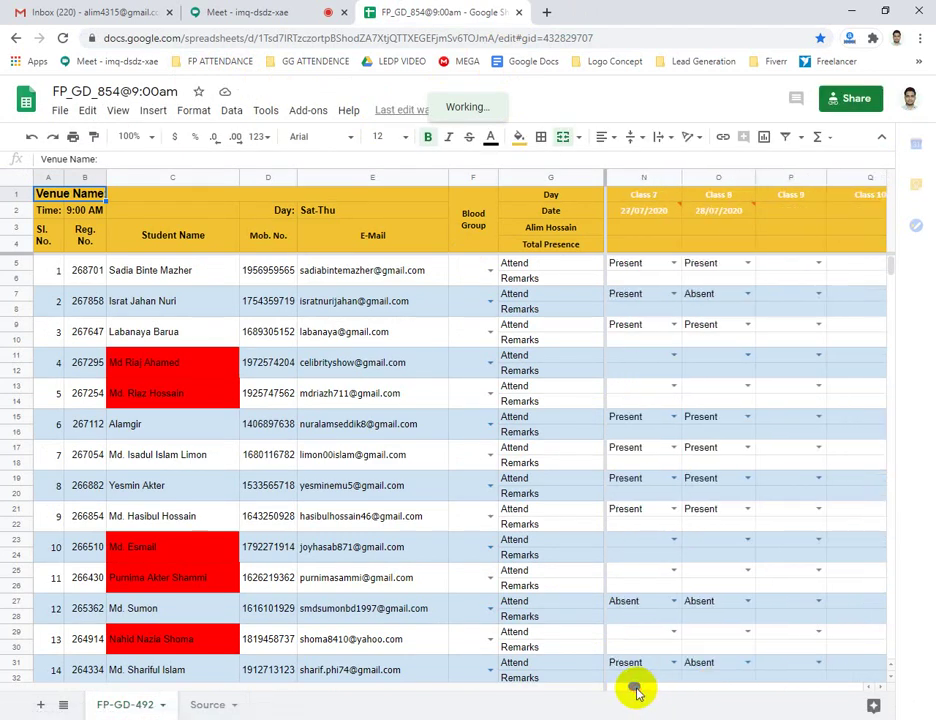
pyautogui.click(748, 296)
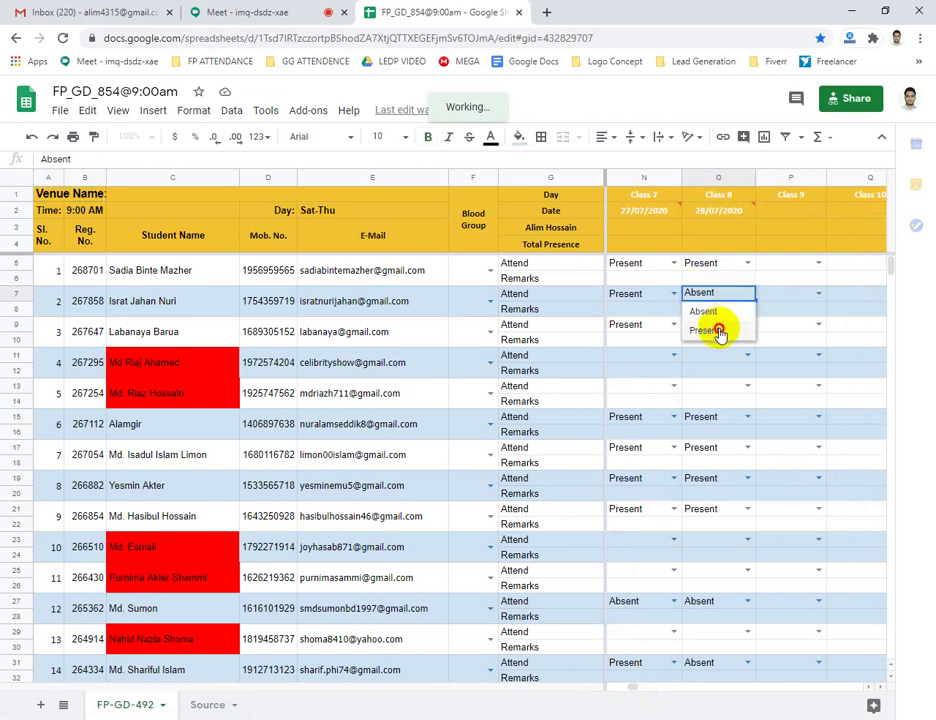
pyautogui.click(719, 332)
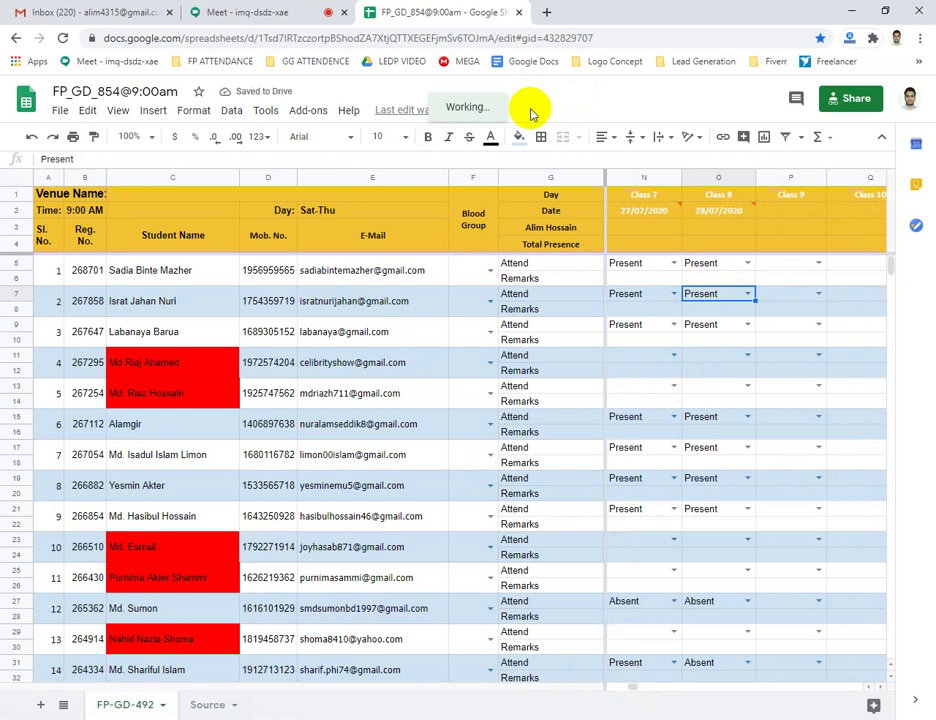
pyautogui.click(519, 12)
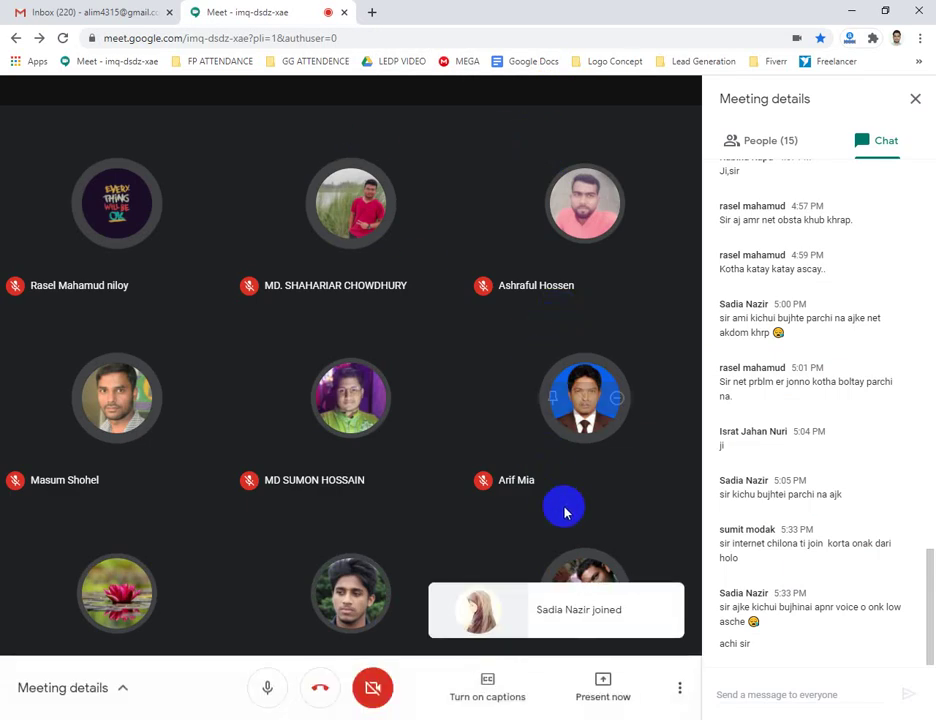
# Open a blank browser tab, switch to Photoshop and quit it without saving the Untitled-1 document
pyautogui.click(372, 12)
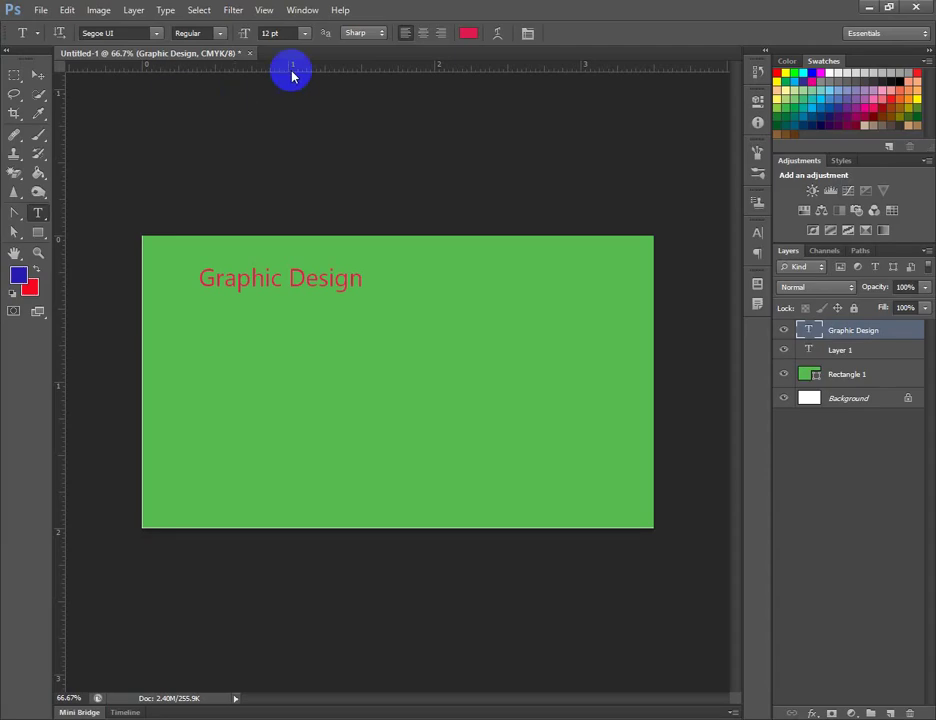
pyautogui.click(917, 9)
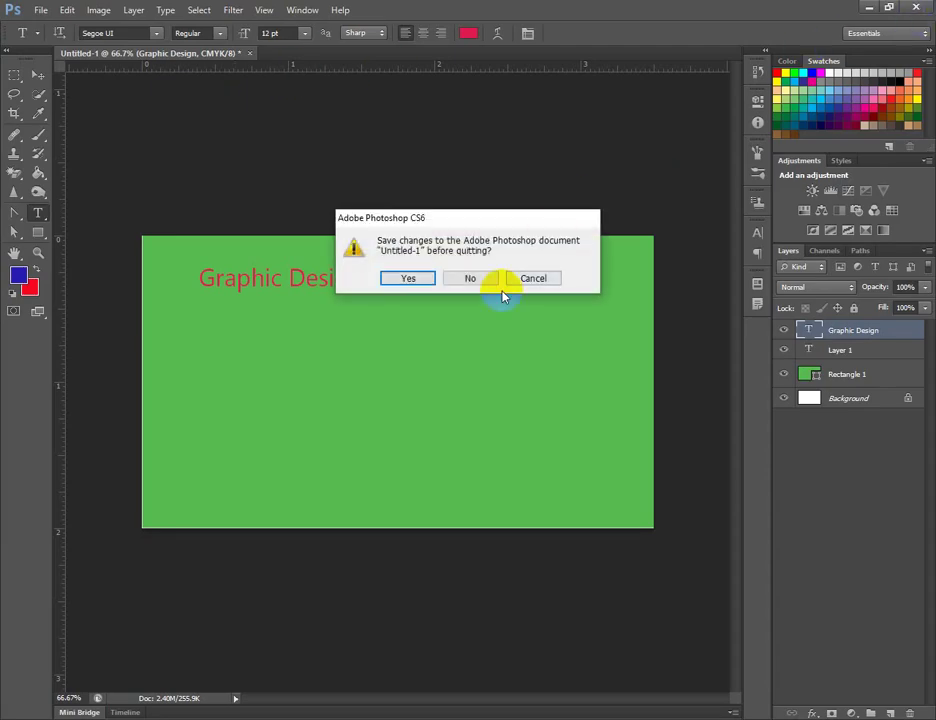
pyautogui.click(472, 276)
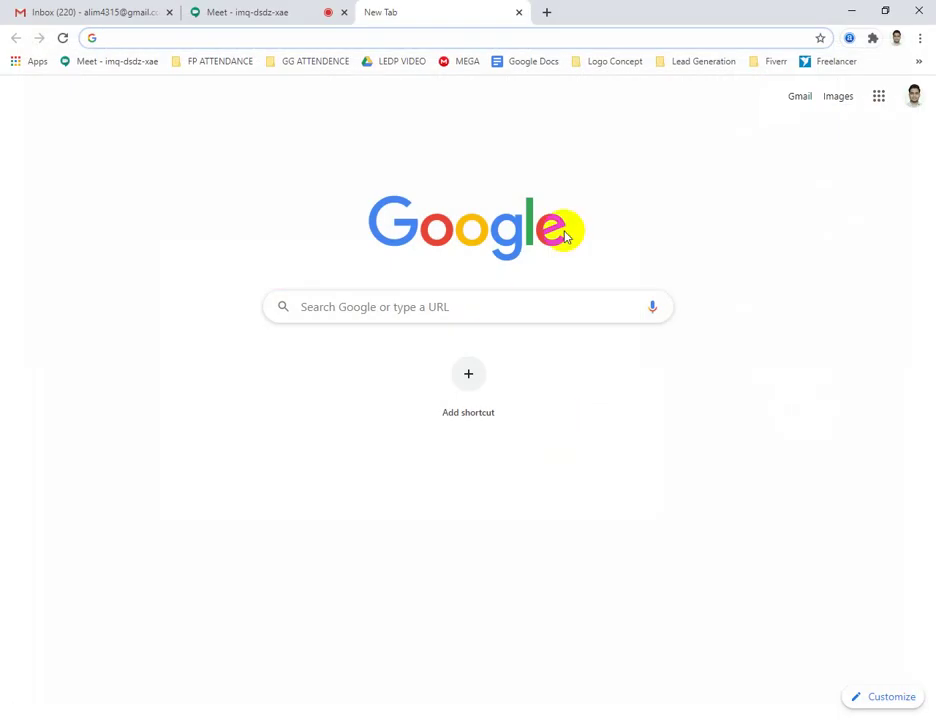
pyautogui.click(378, 40)
pyautogui.write('freelancer.com/dashboard')
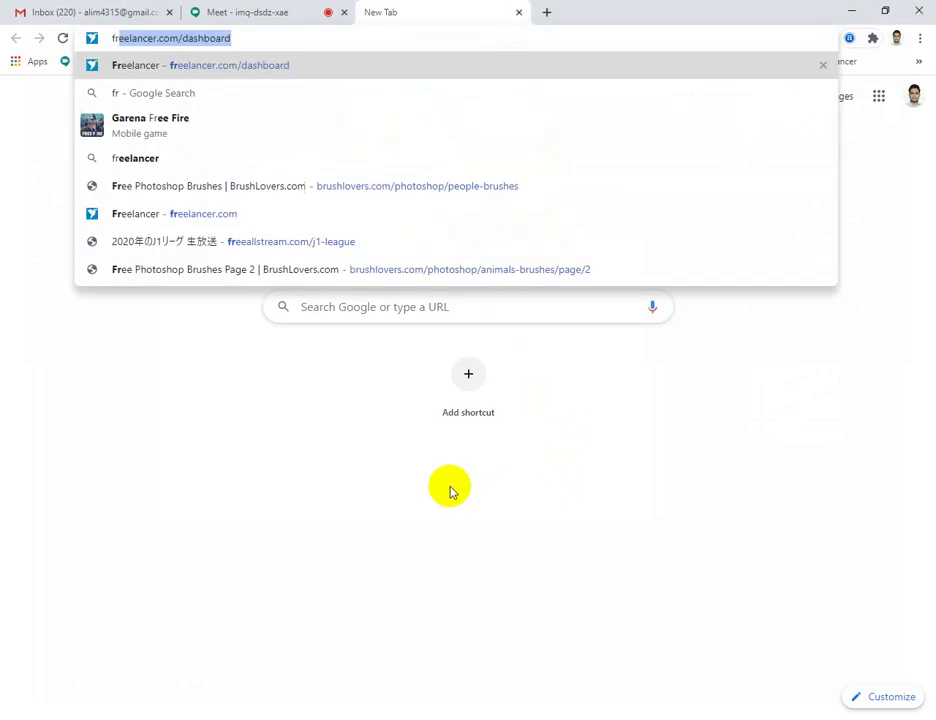
pyautogui.press('Return')
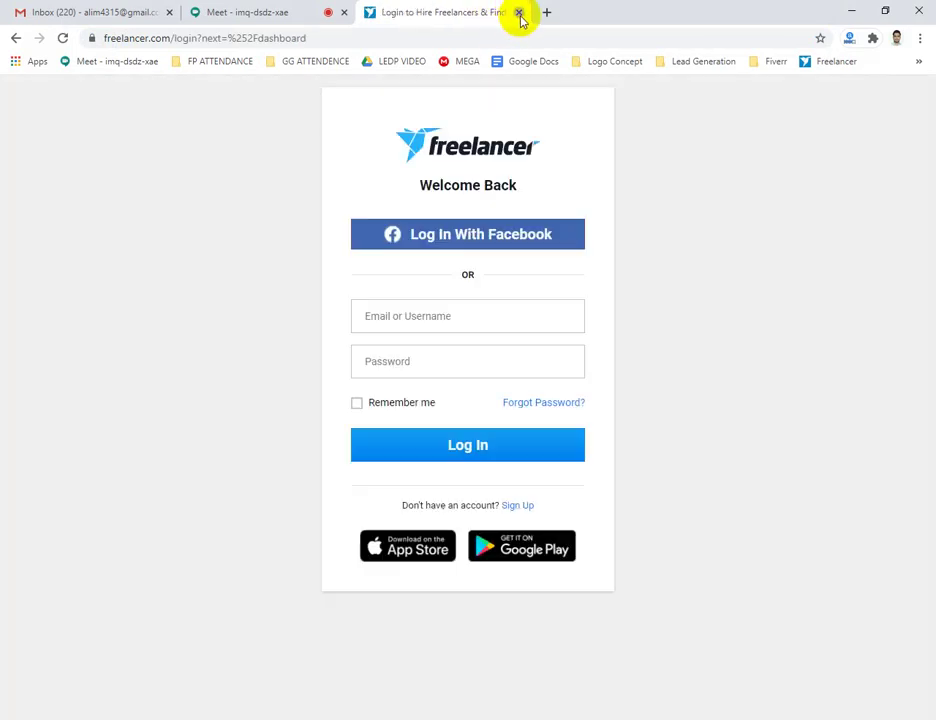
pyautogui.click(518, 13)
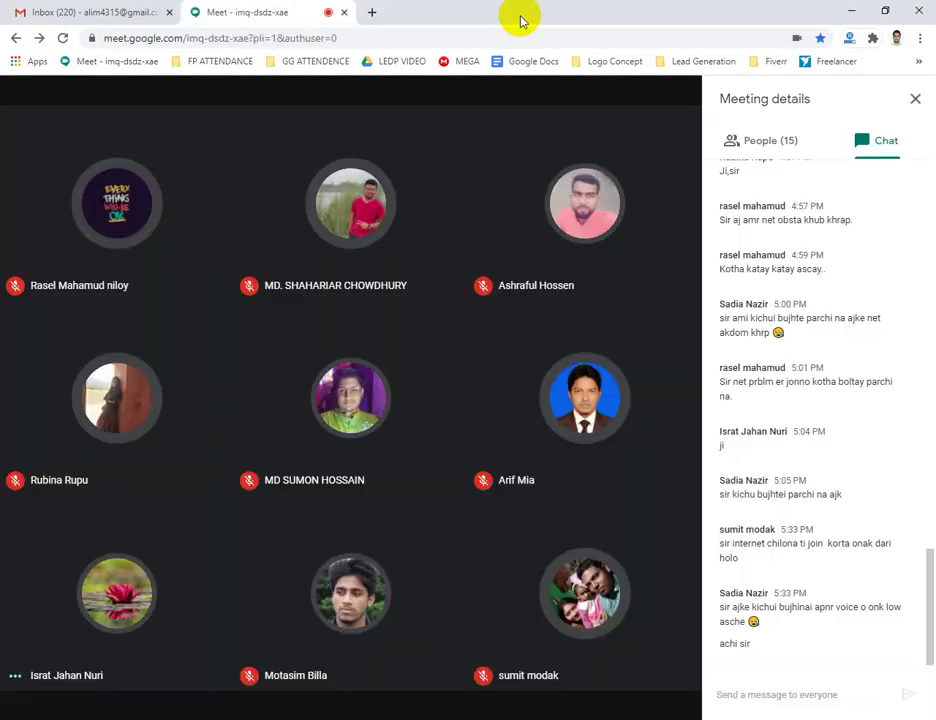
# Present a new blank Chrome tab with audio in the Google Meet call
pyautogui.moveTo(627, 680)
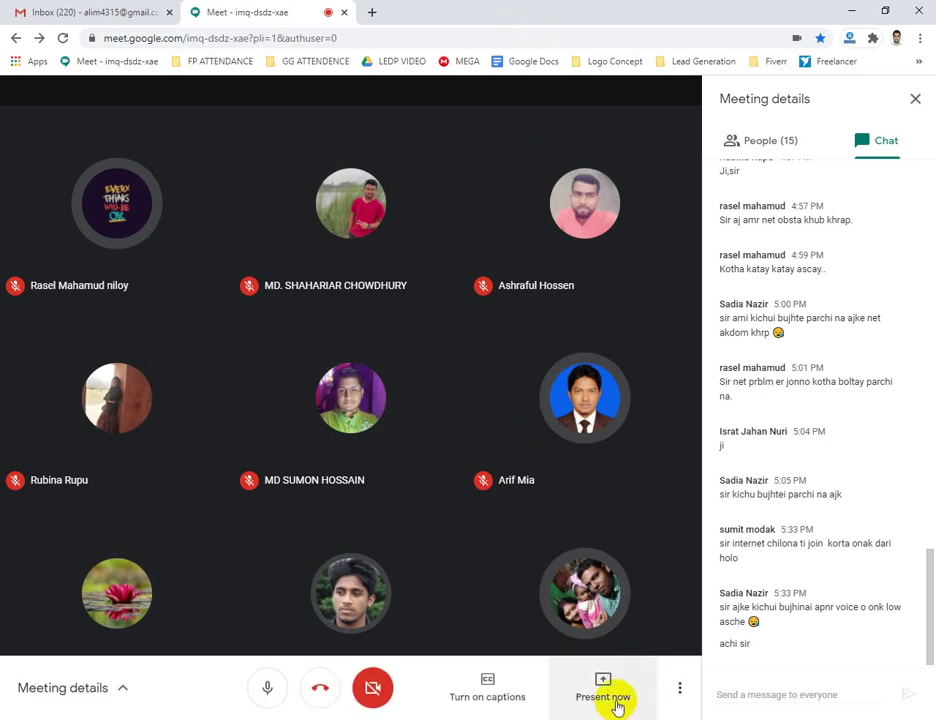
pyautogui.click(620, 709)
pyautogui.click(371, 13)
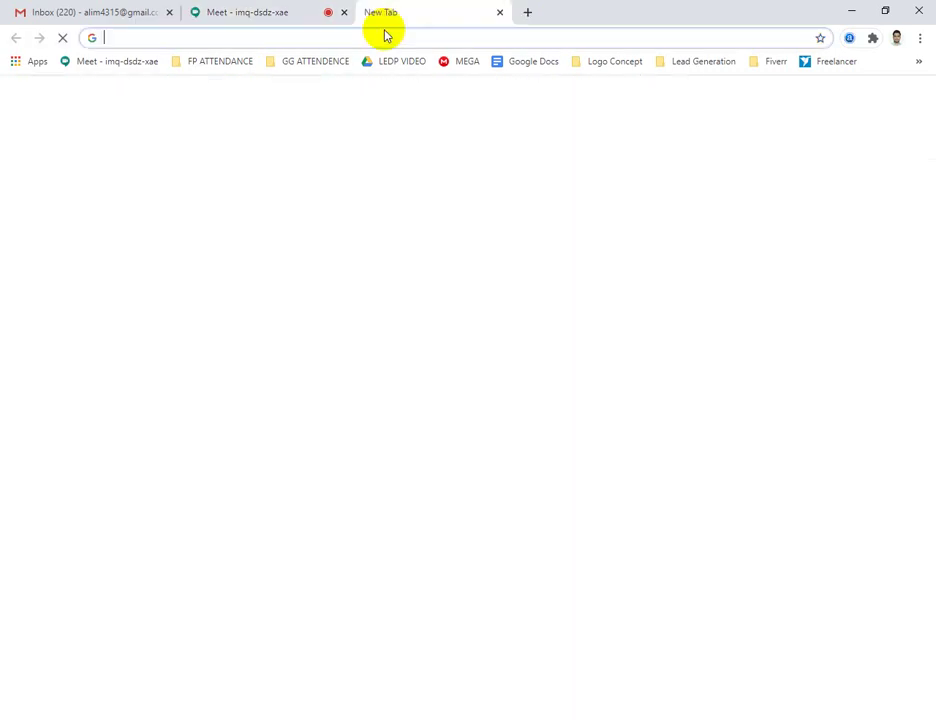
pyautogui.click(217, 12)
pyautogui.moveTo(623, 620)
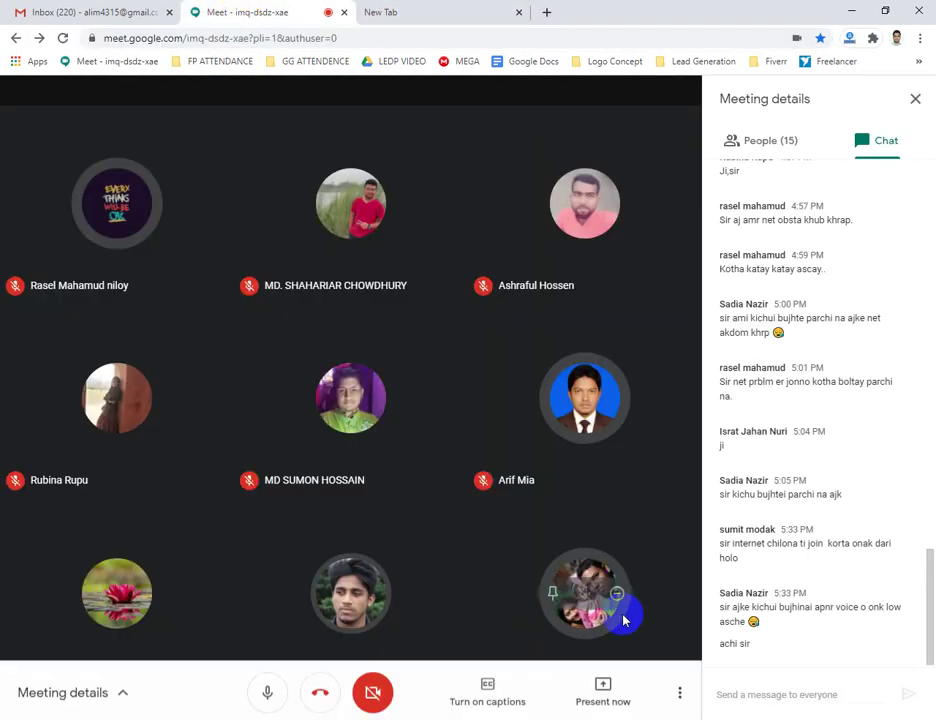
pyautogui.click(603, 685)
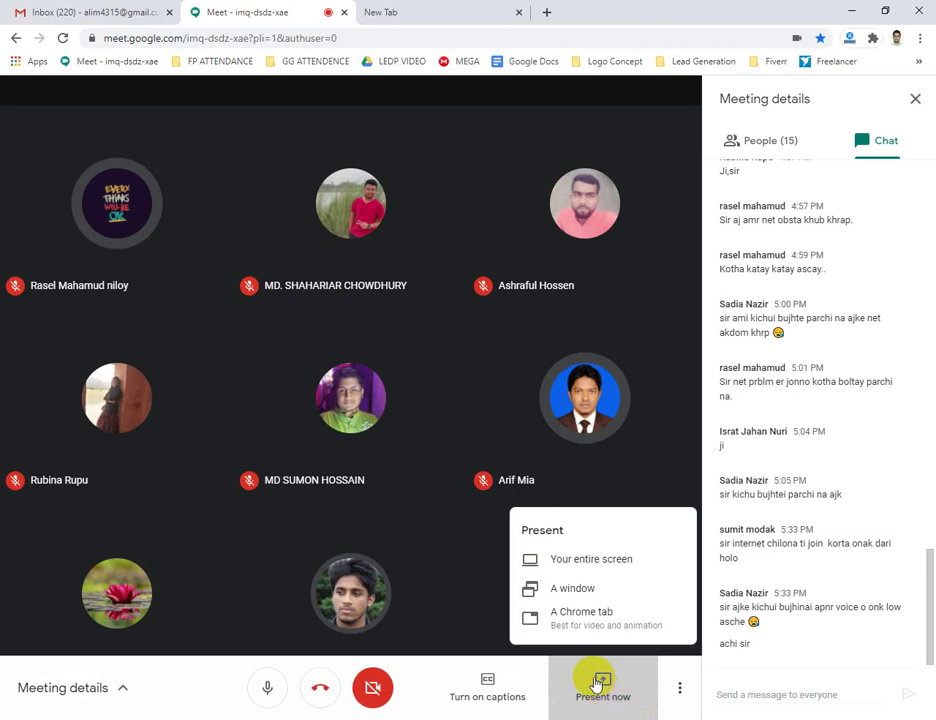
pyautogui.click(598, 617)
pyautogui.click(330, 140)
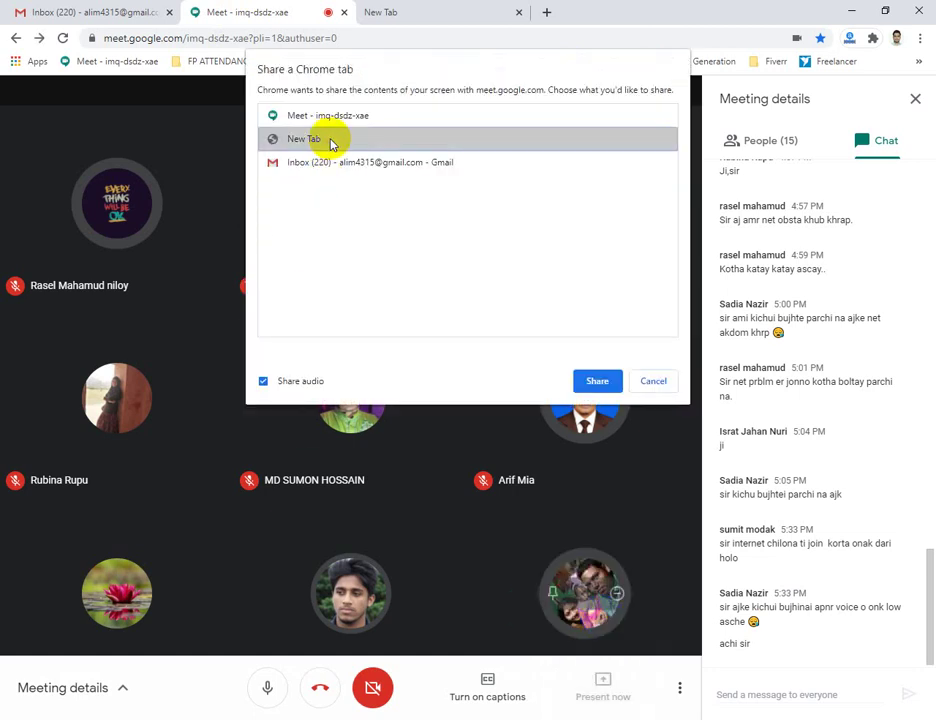
pyautogui.click(597, 381)
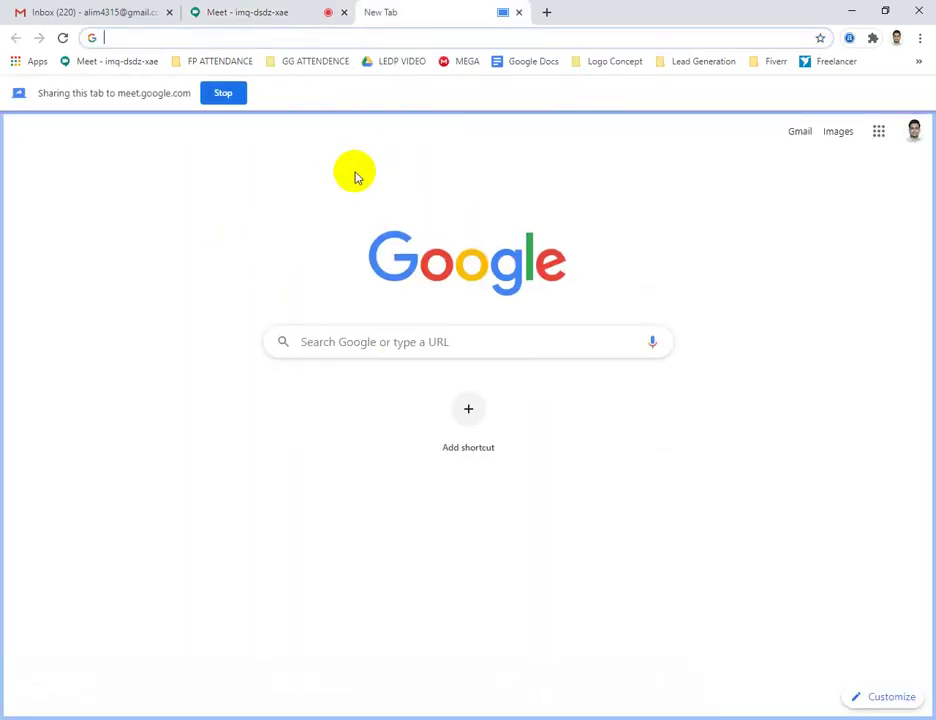
# Load brushking.eu in the shared tab and show its list of brush categories
pyautogui.click(437, 45)
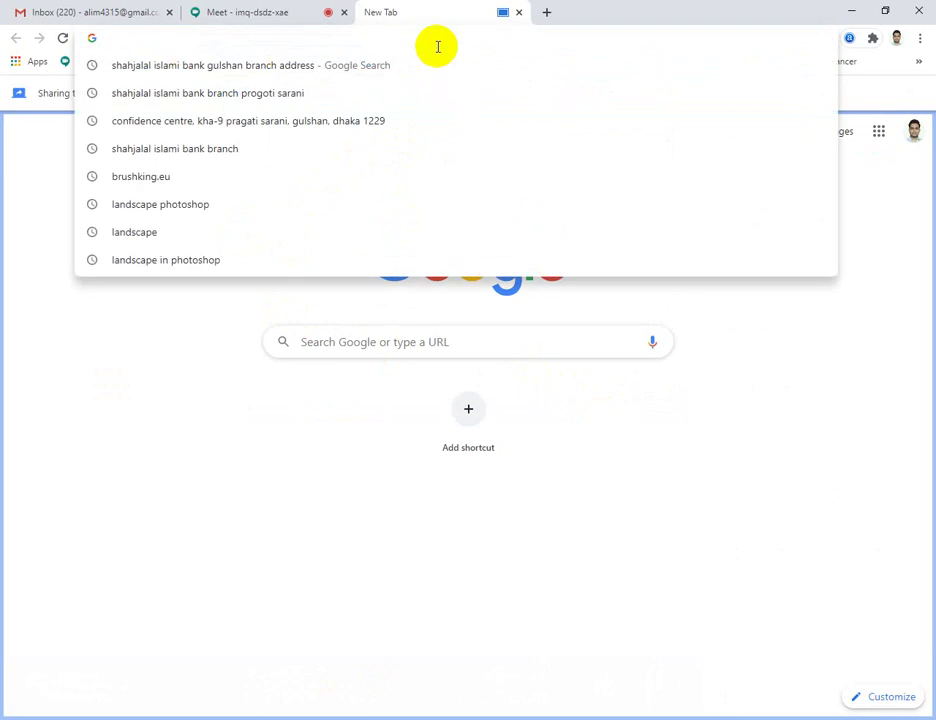
pyautogui.write('bru')
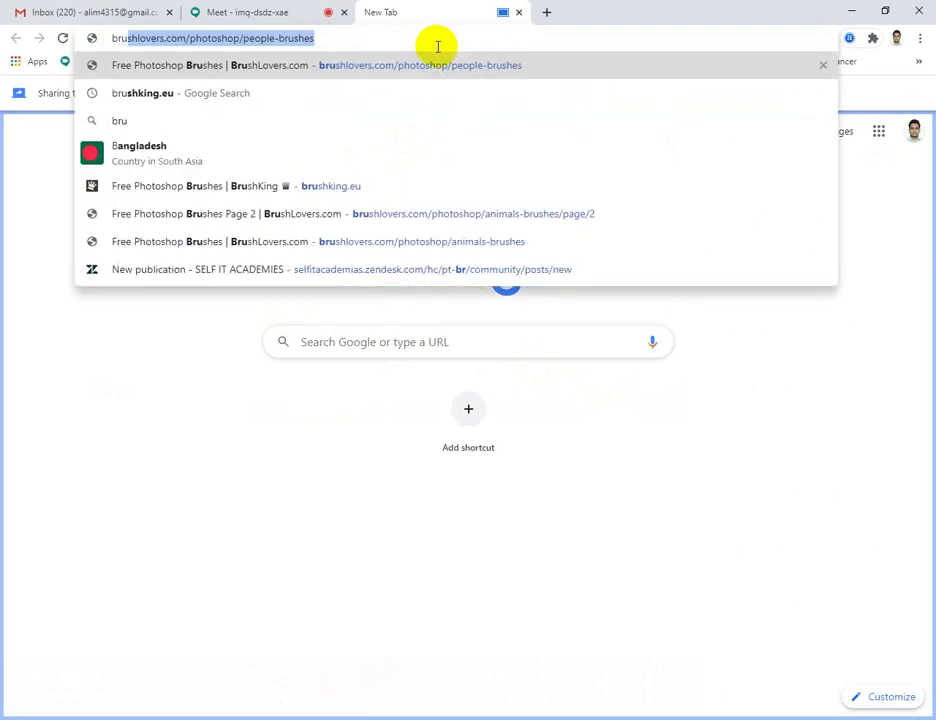
pyautogui.write('shking')
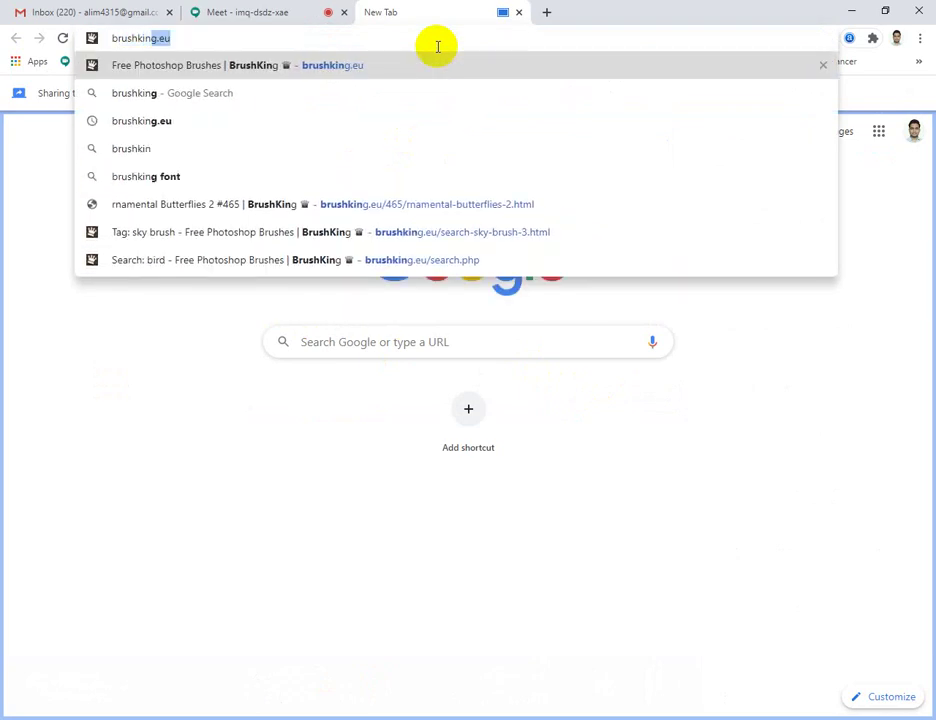
pyautogui.write('.eu')
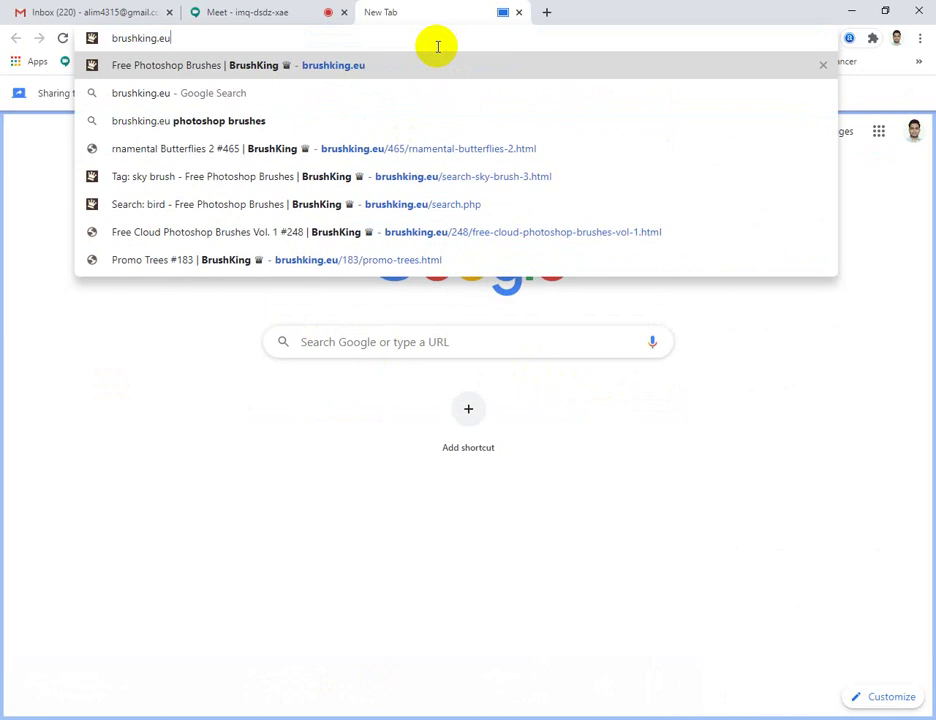
pyautogui.press('Return')
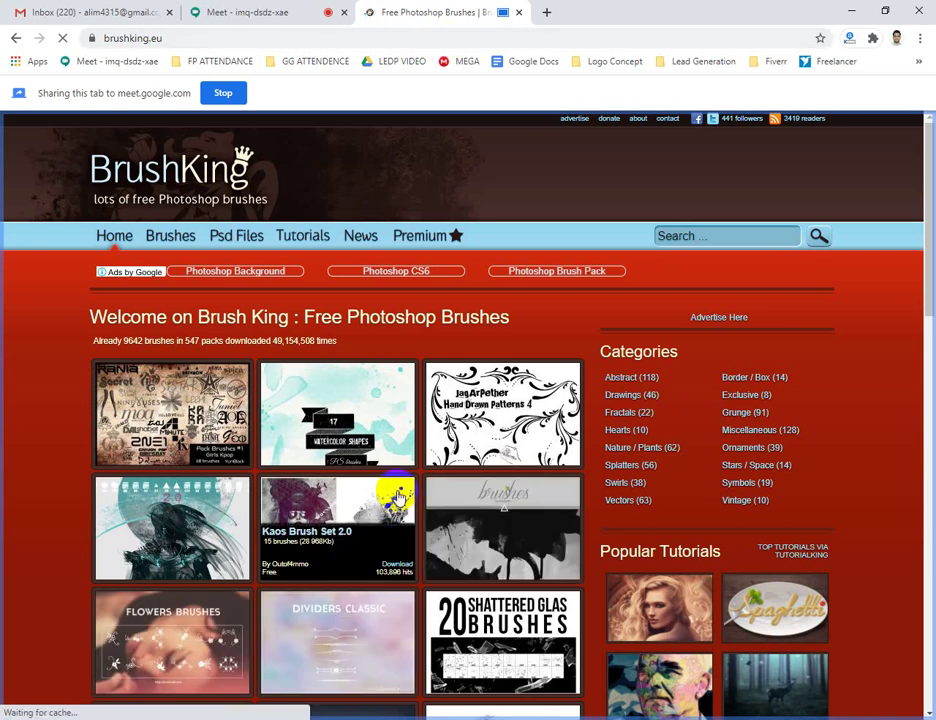
pyautogui.moveTo(175, 240)
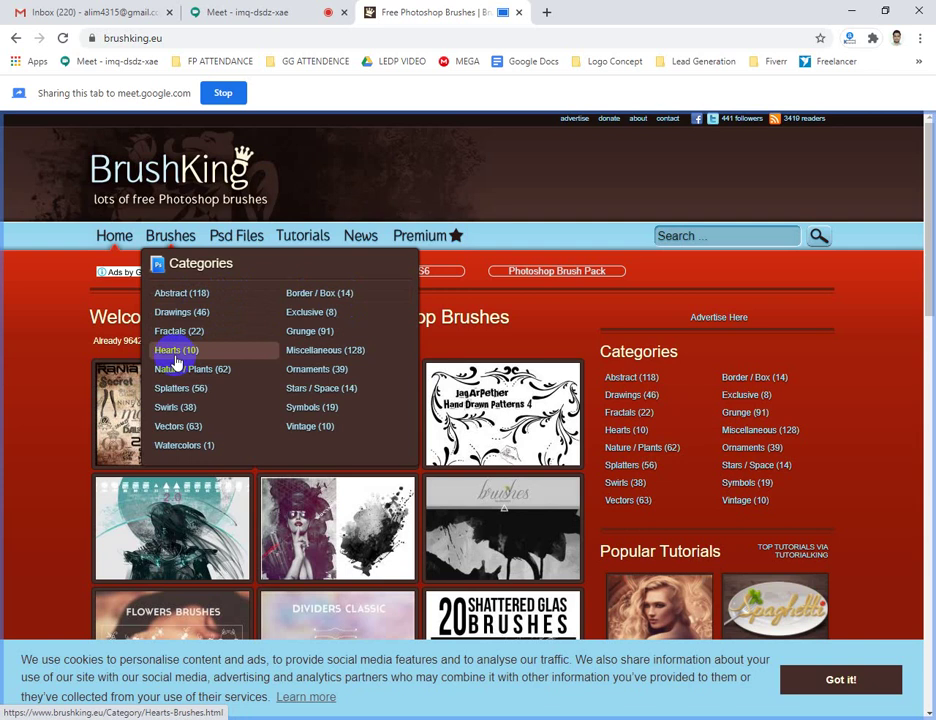
# Accept the cookie notice and search the BrushKing site for "cloud" brushes
pyautogui.click(846, 683)
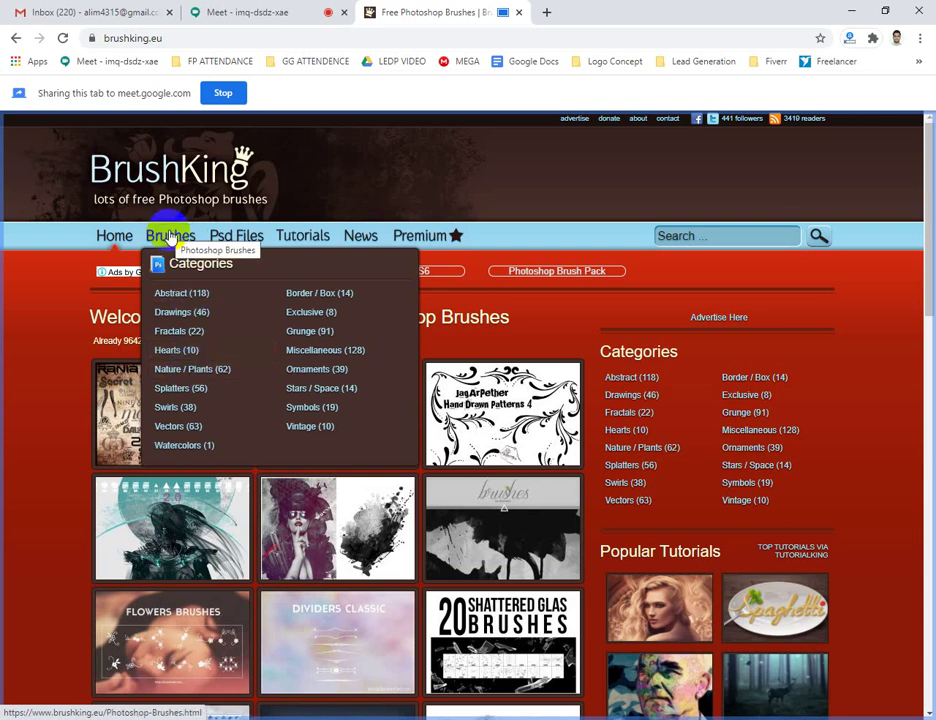
pyautogui.click(177, 268)
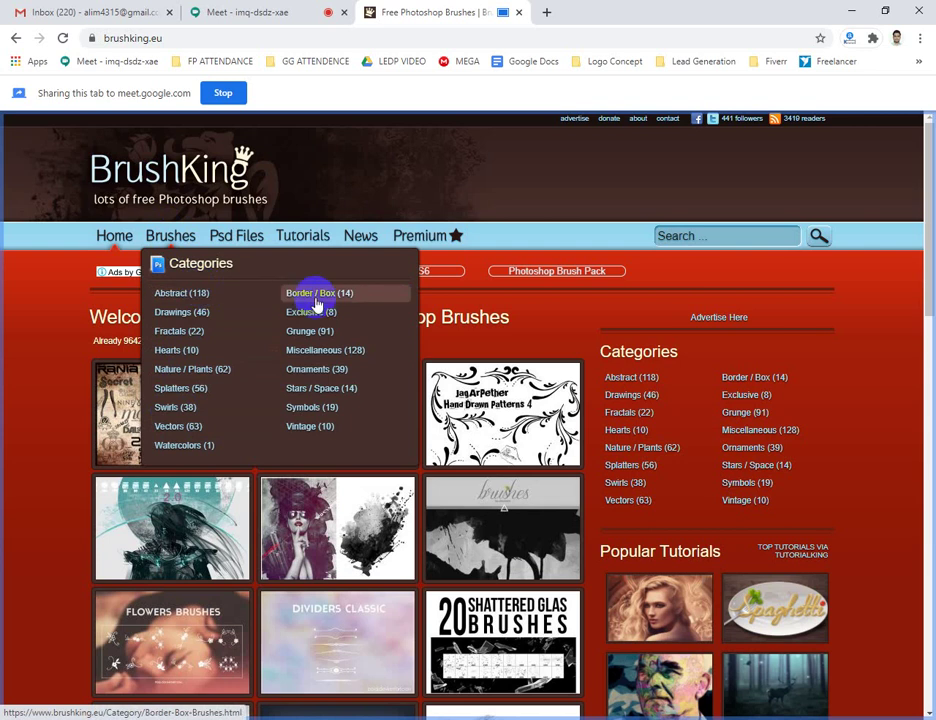
pyautogui.click(678, 238)
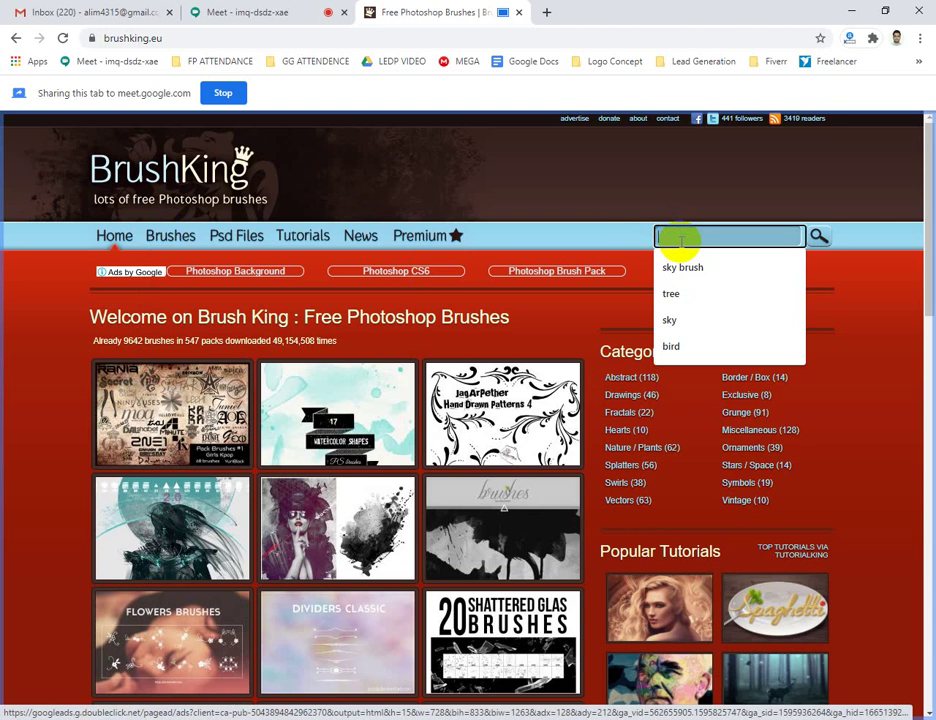
pyautogui.write('c')
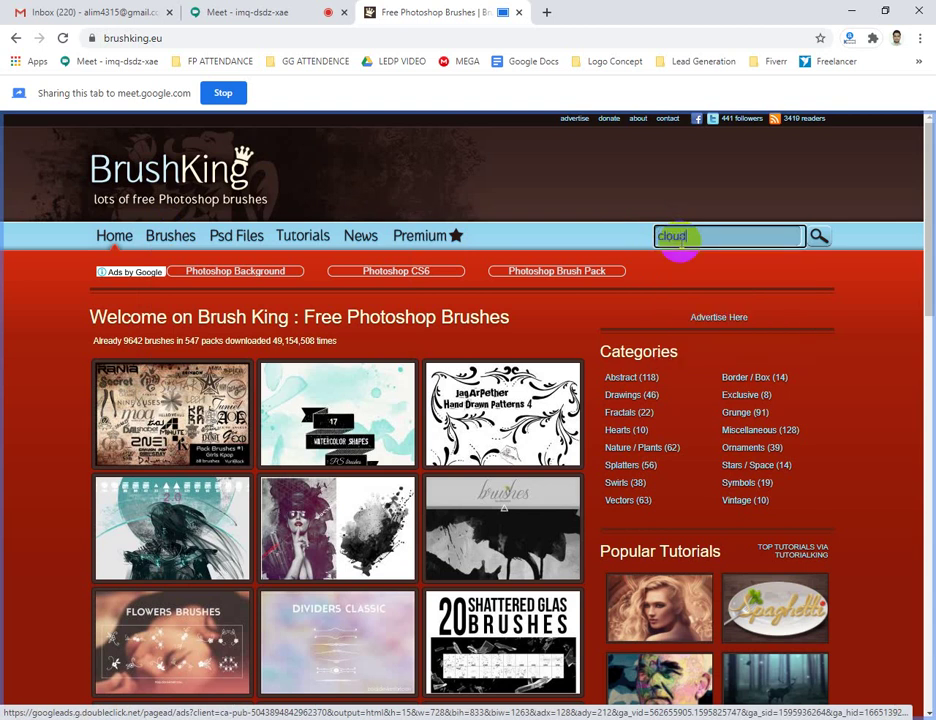
pyautogui.write('loud')
pyautogui.press('Return')
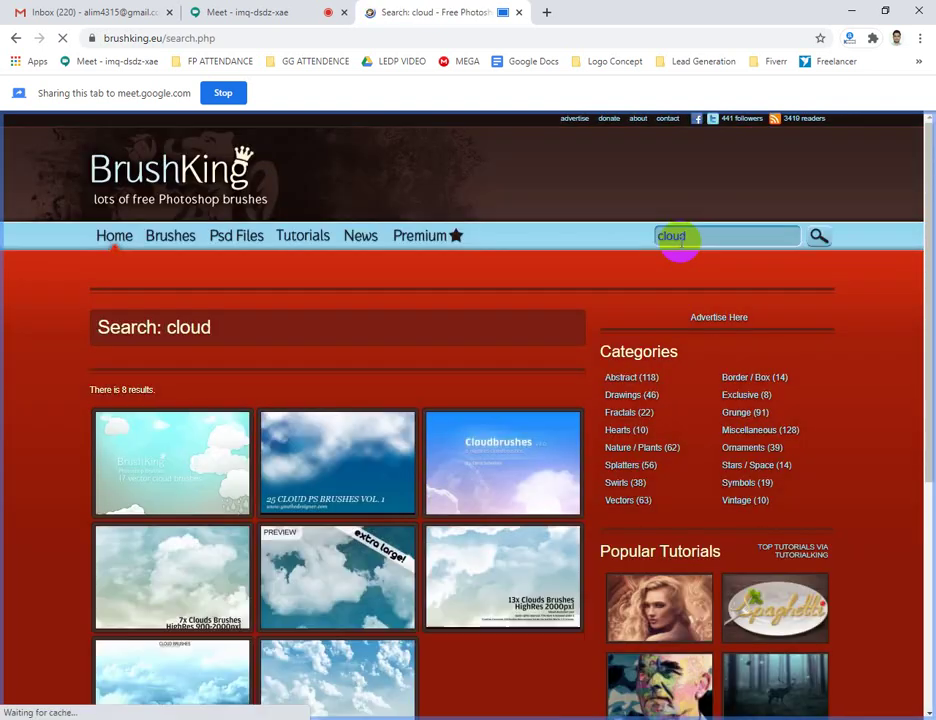
# Open the Cloud Brushes HiRes Nr.3 of 5 pack from the search results and download its zip file
pyautogui.scroll(-3, 150, 370)
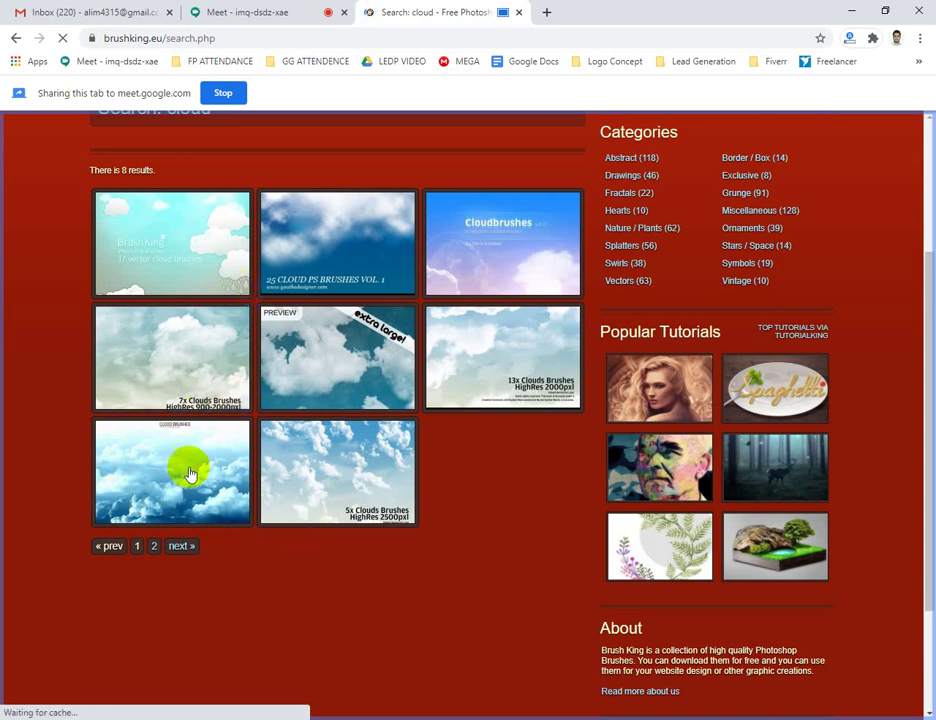
pyautogui.click(339, 457)
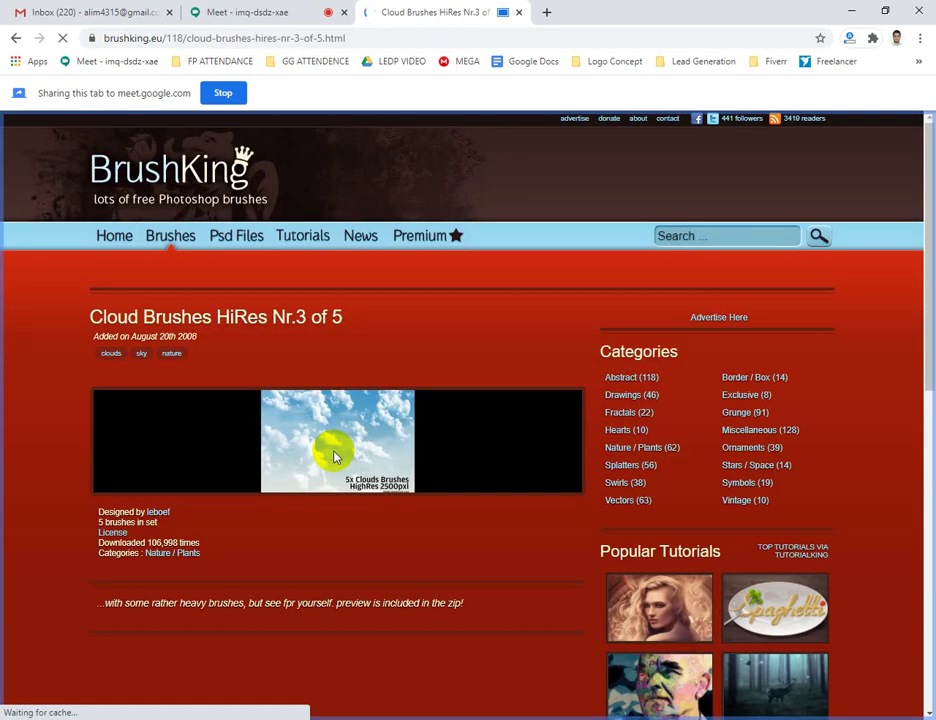
pyautogui.scroll(-3, 333, 435)
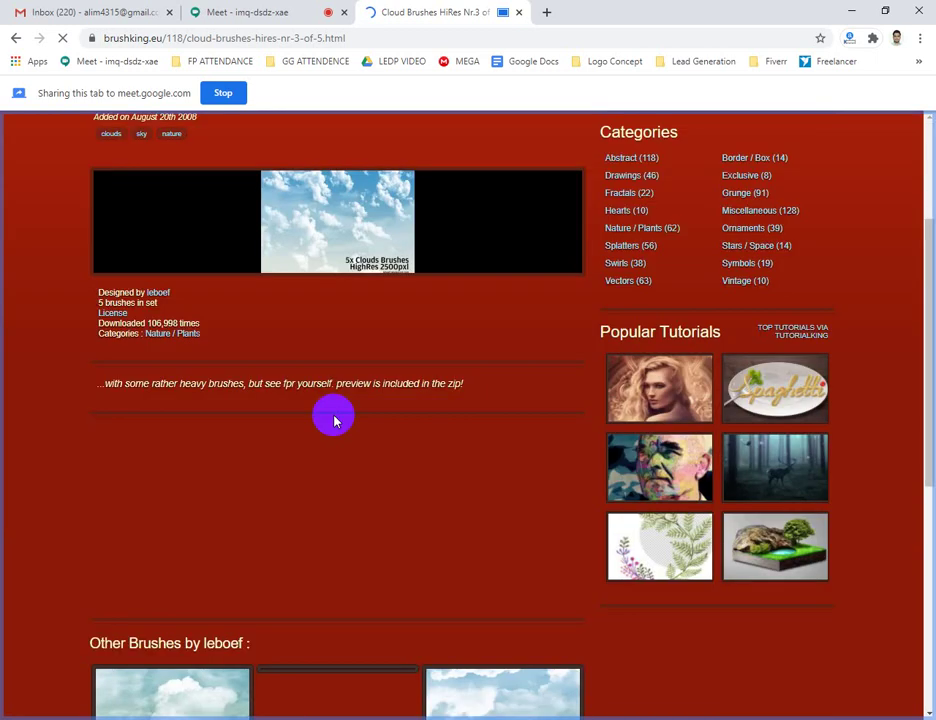
pyautogui.scroll(-3, 334, 418)
pyautogui.scroll(3, 176, 430)
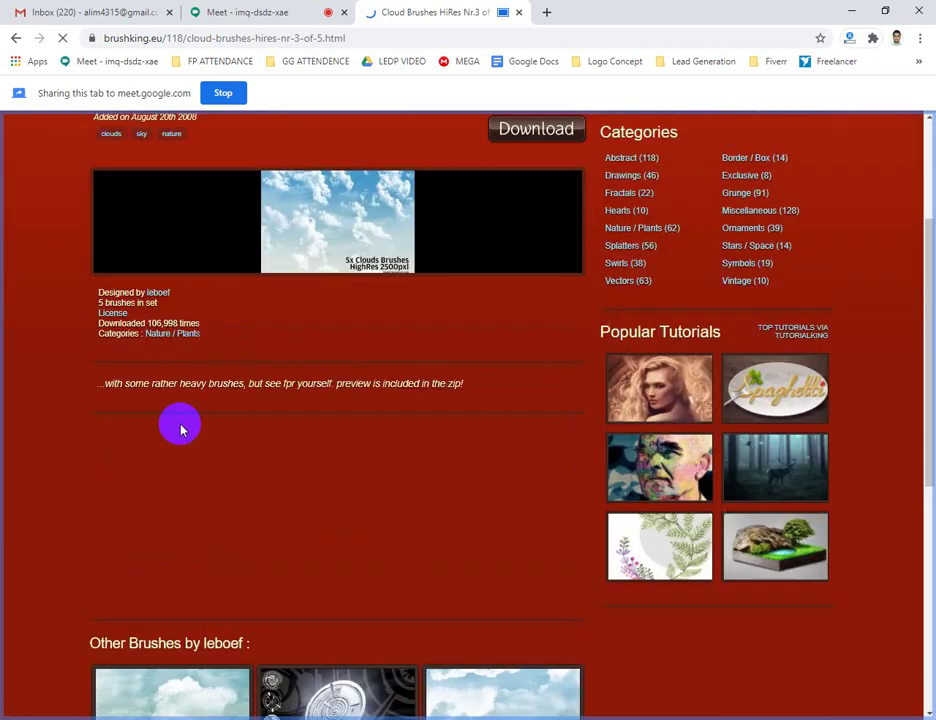
pyautogui.scroll(3, 182, 428)
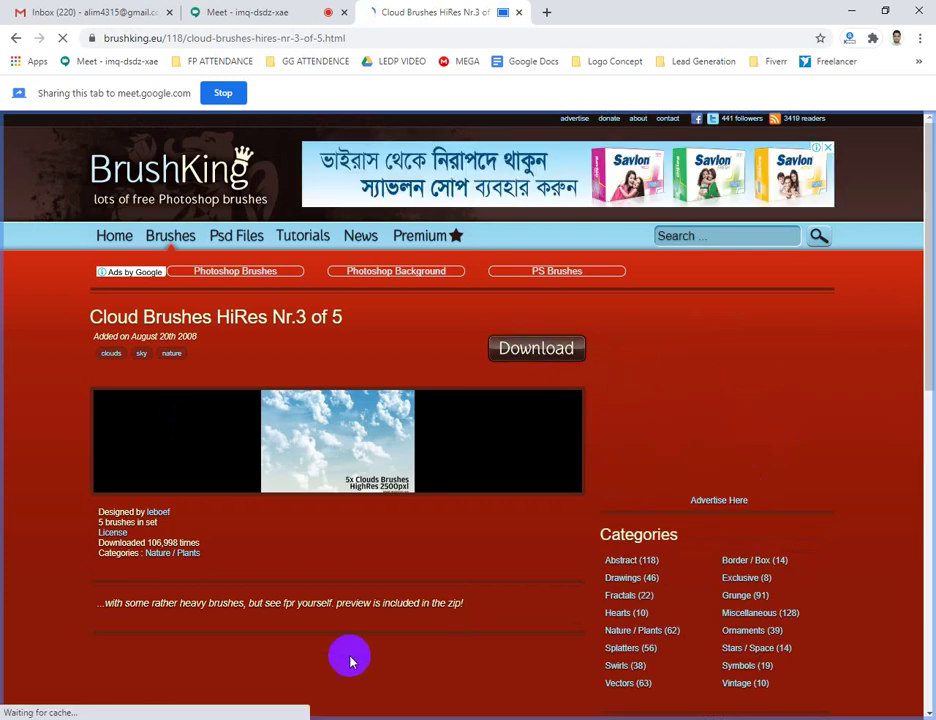
pyautogui.click(543, 352)
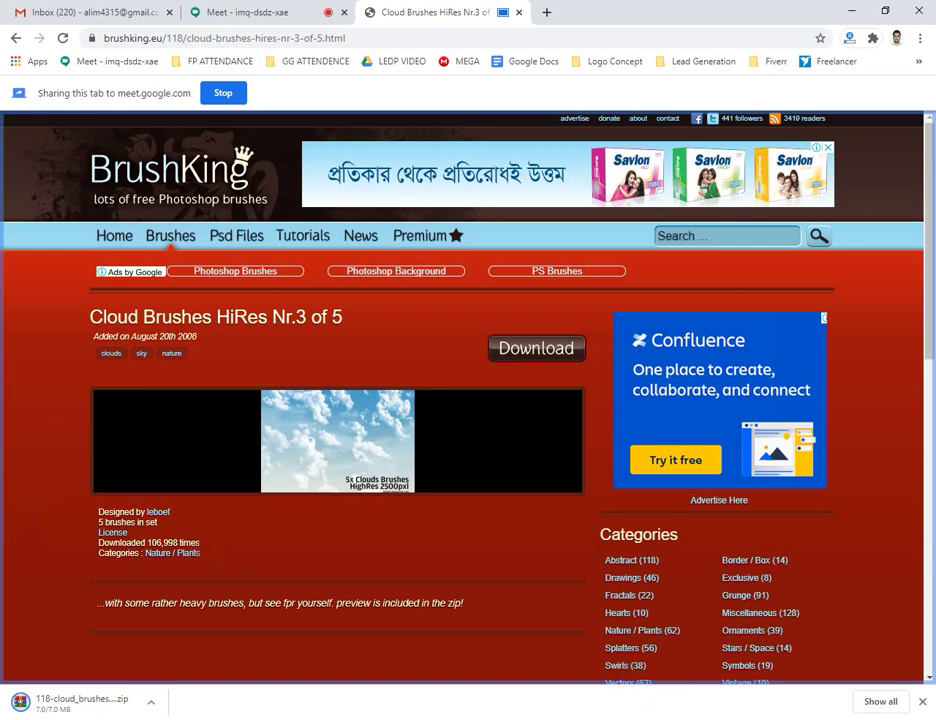
# Stop presenting the tab in the Meet call, present the entire screen instead and dismiss the presenting notification
pyautogui.click(255, 11)
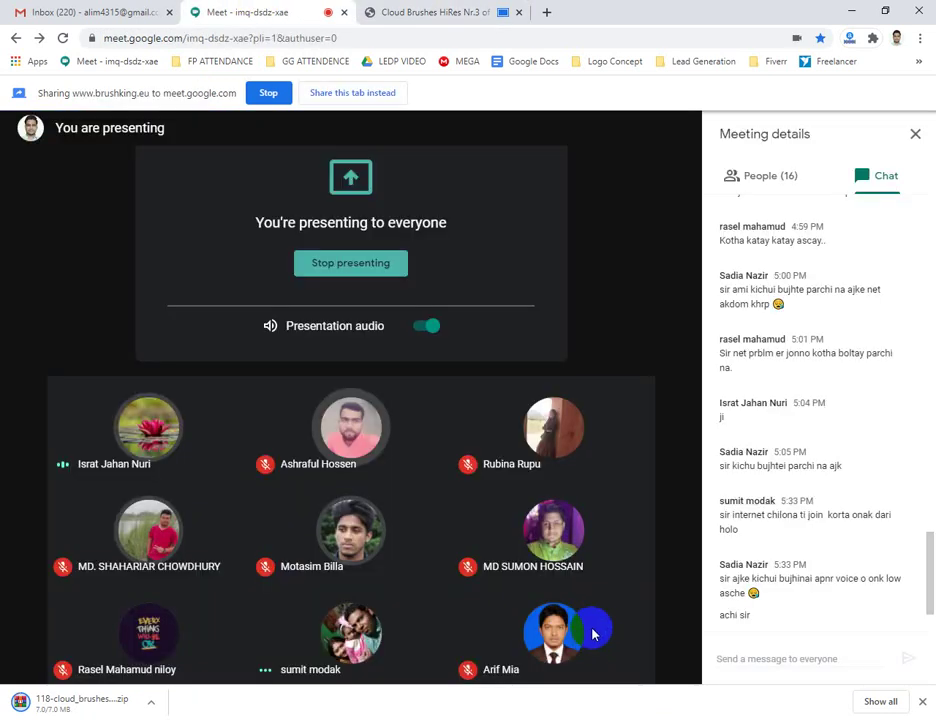
pyautogui.click(353, 262)
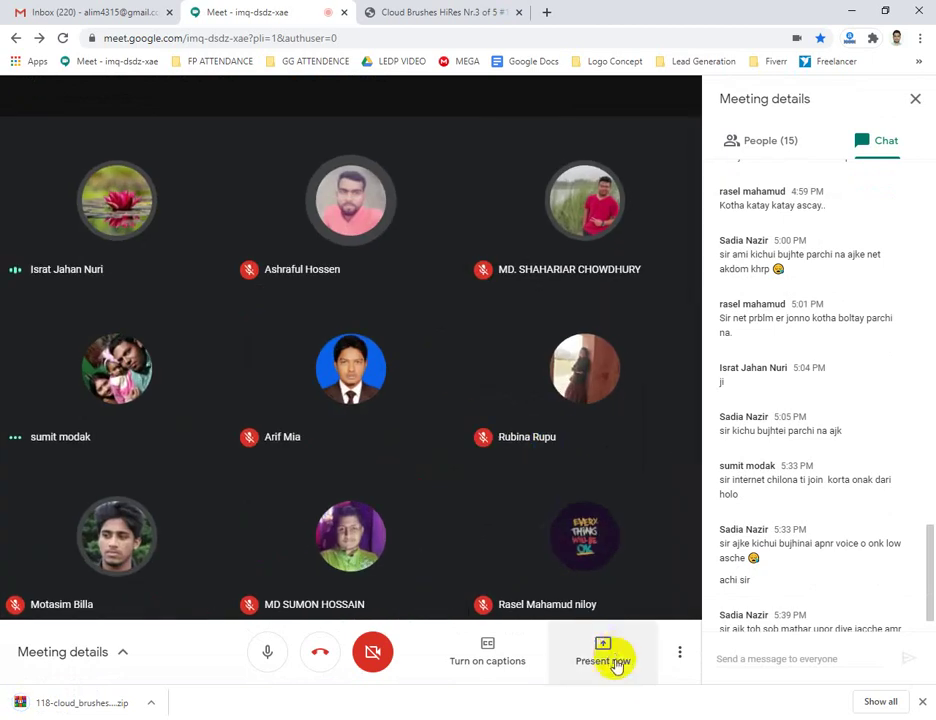
pyautogui.click(614, 662)
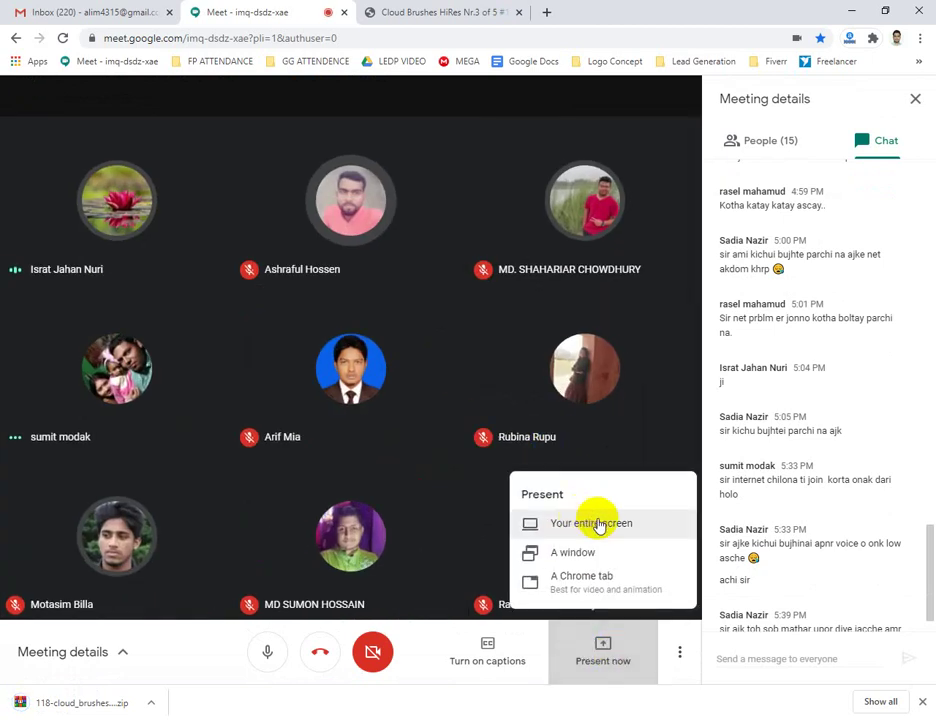
pyautogui.click(599, 526)
pyautogui.click(451, 300)
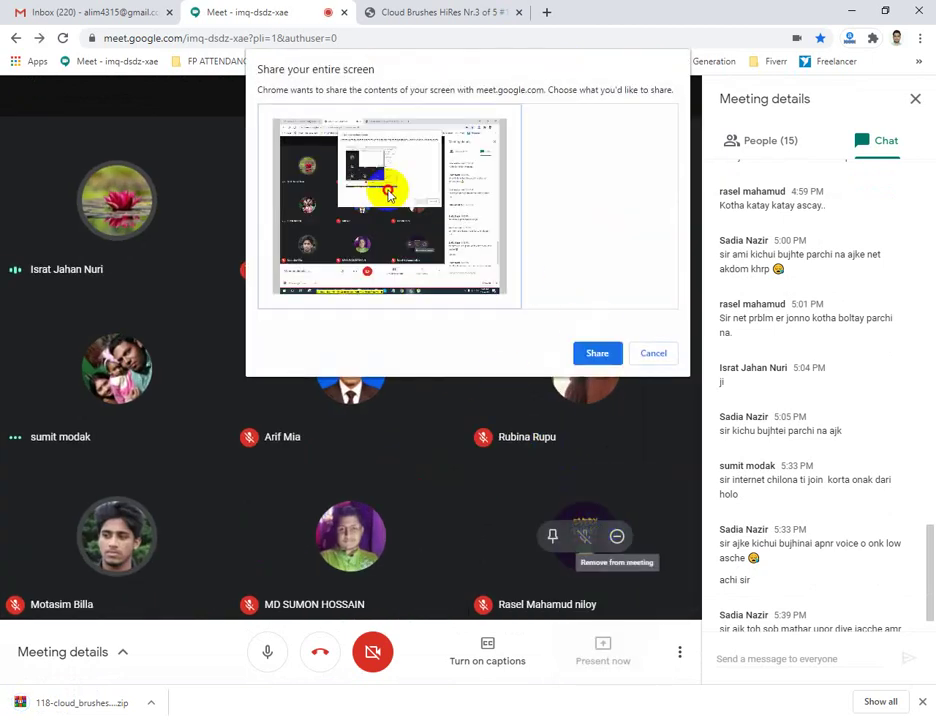
pyautogui.click(612, 354)
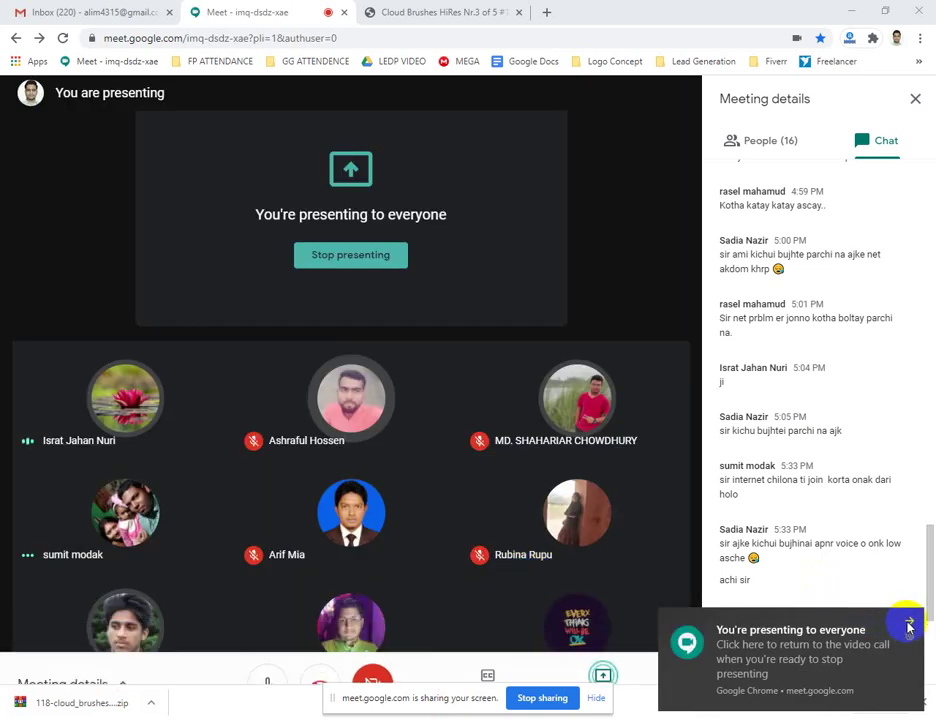
pyautogui.click(907, 626)
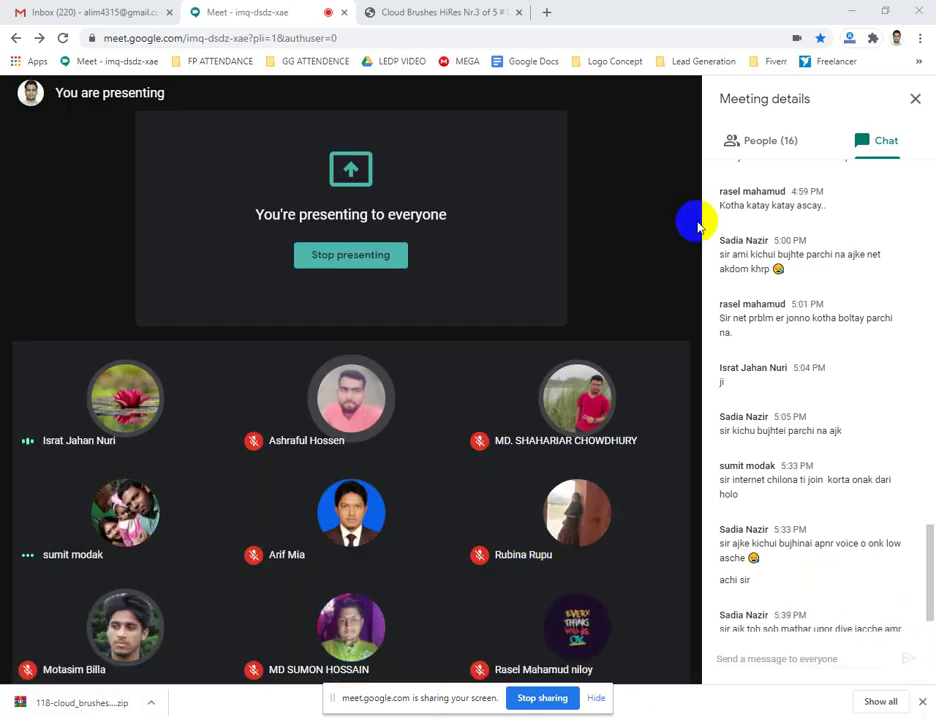
# Minimise the browser and empty the Recycle Bin on the desktop
pyautogui.click(852, 10)
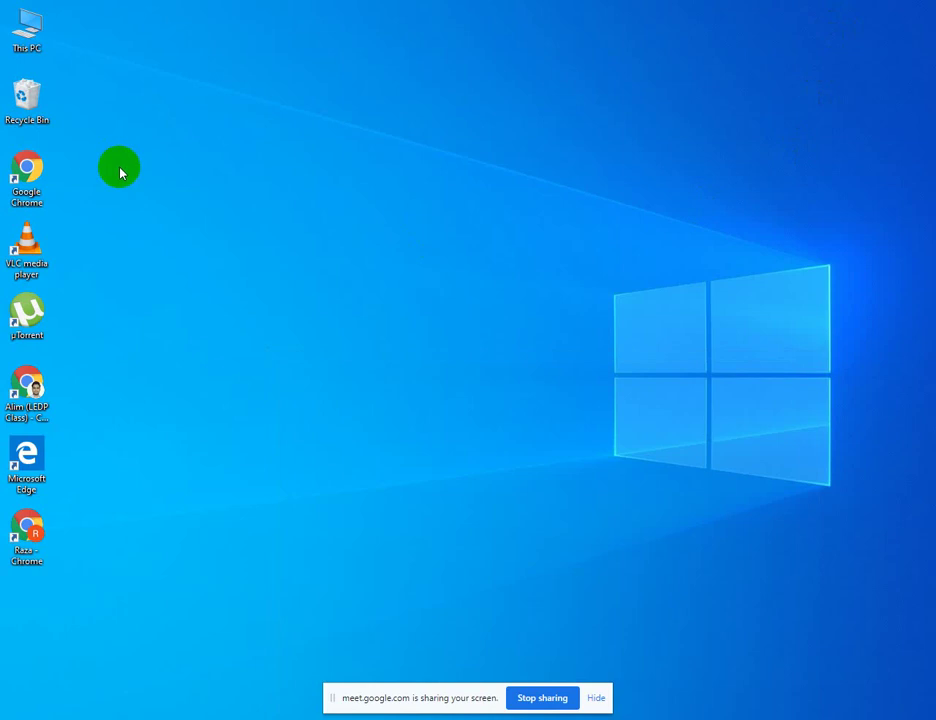
pyautogui.rightClick(29, 92)
pyautogui.click(112, 115)
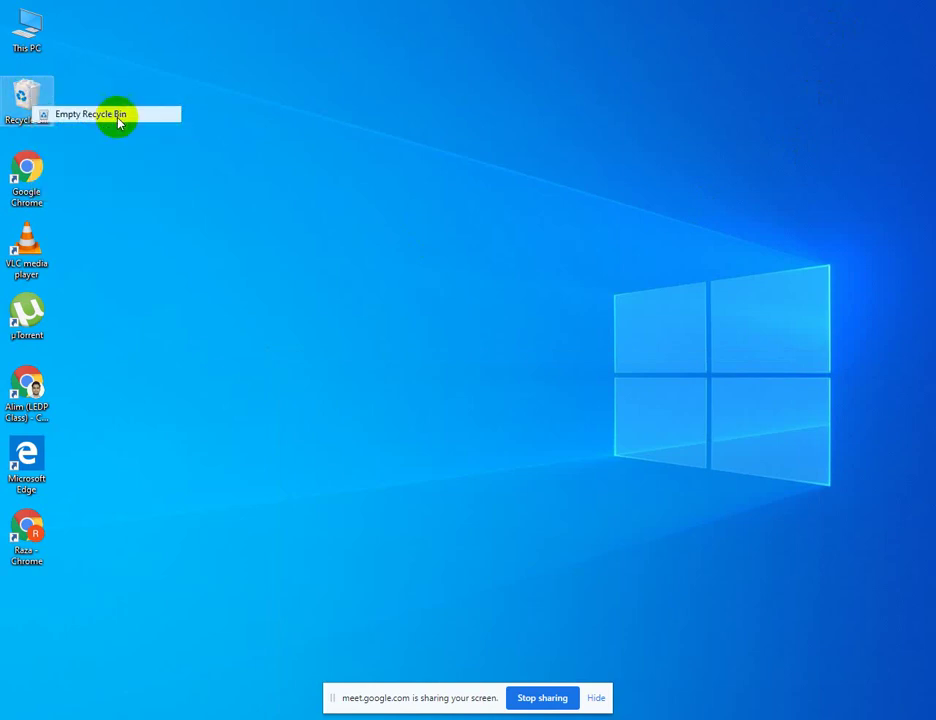
pyautogui.click(510, 381)
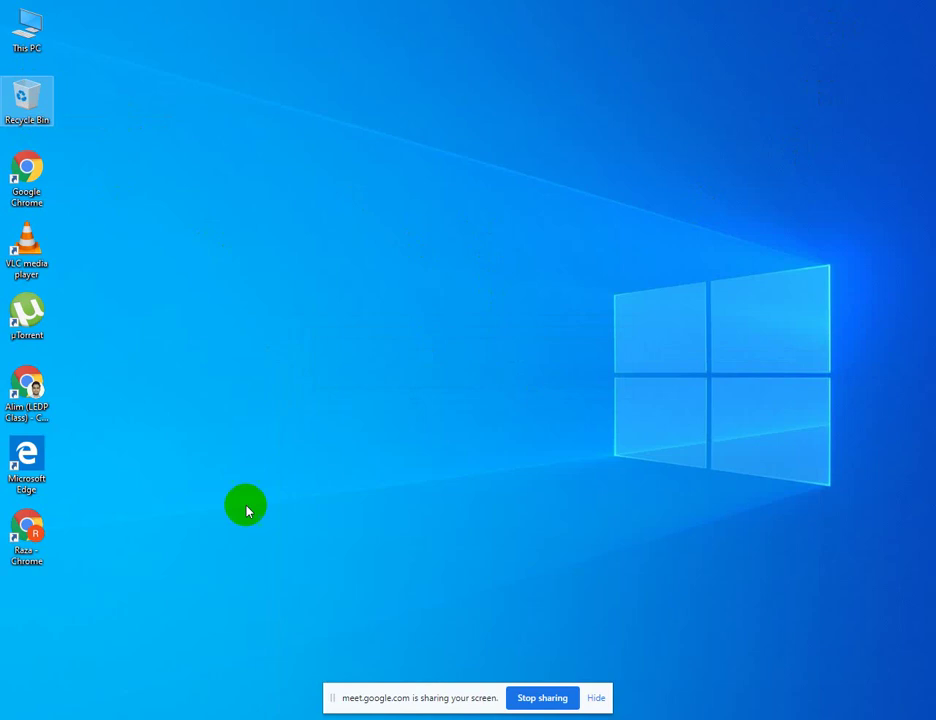
# Switch back to Chrome, dismiss the presenting notification and close the Cloud Brushes HiRes tab
pyautogui.hotkey('alt', 'Tab')
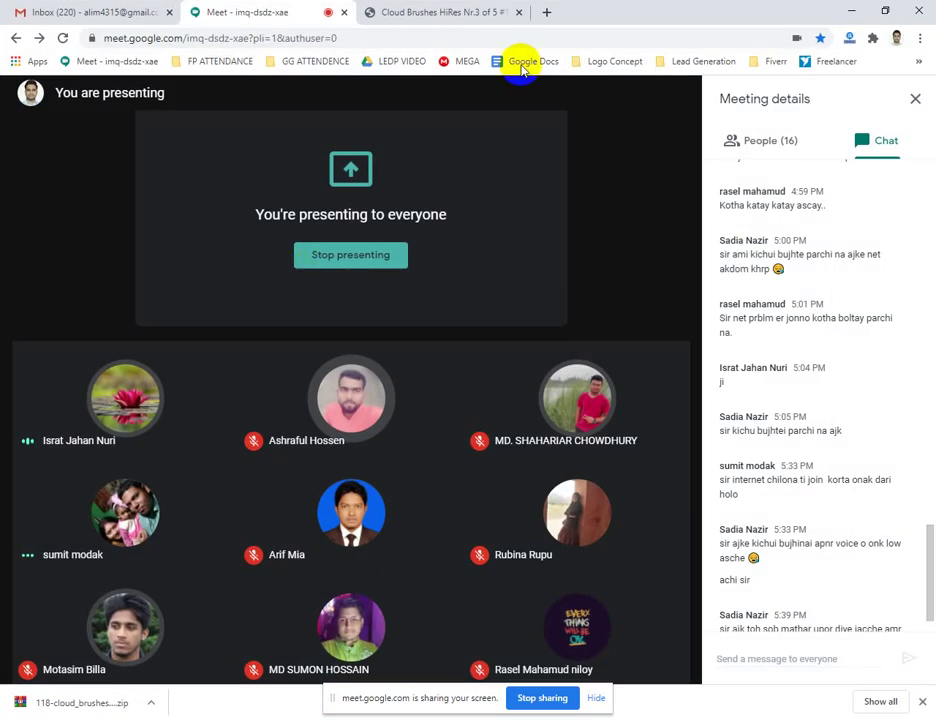
pyautogui.click(474, 12)
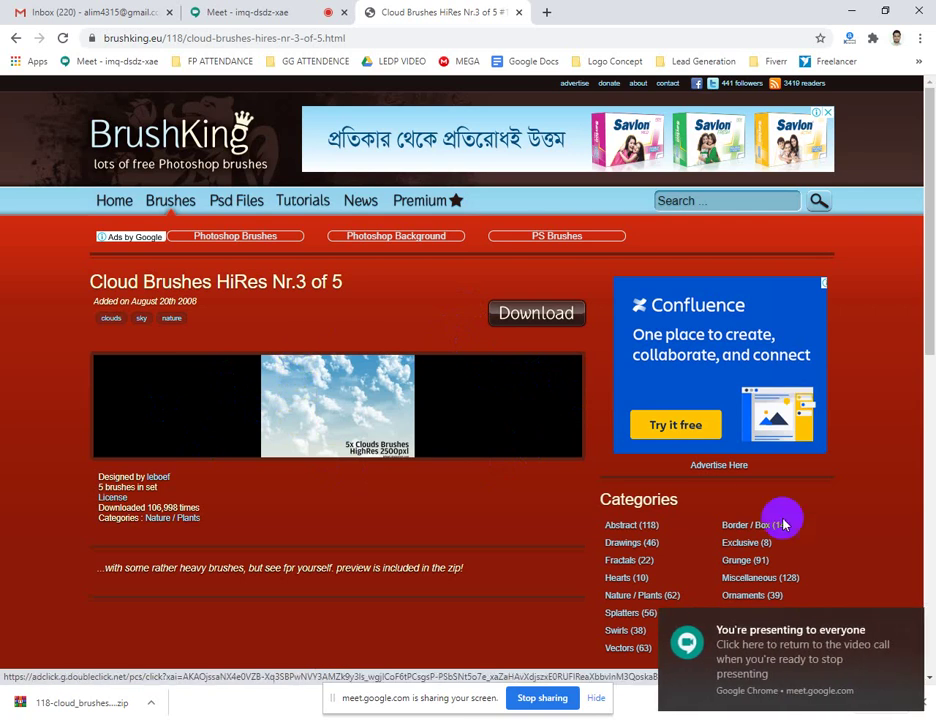
pyautogui.click(906, 620)
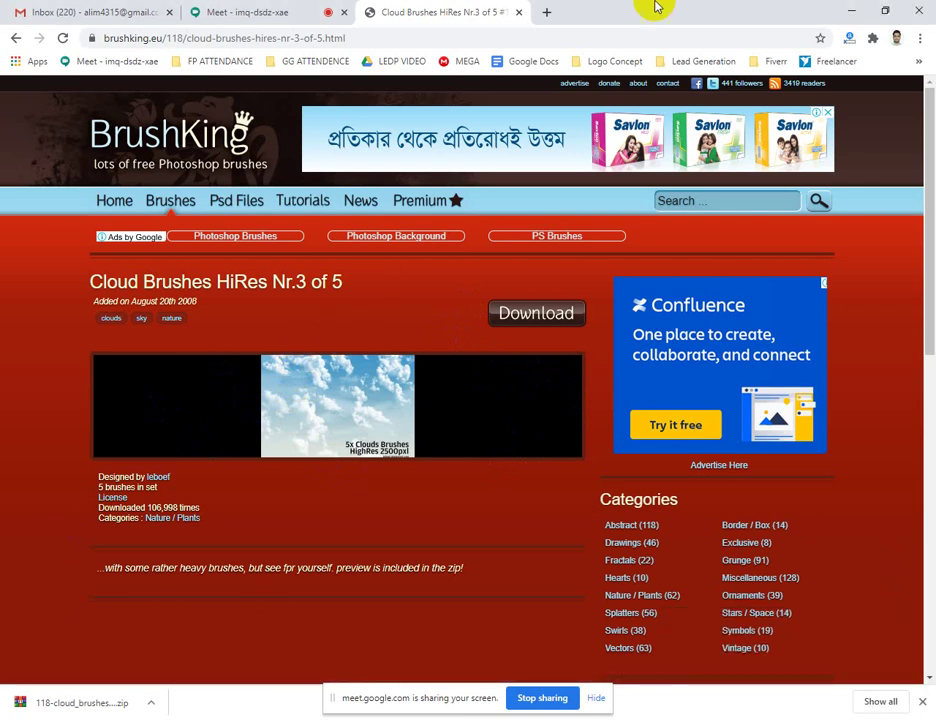
pyautogui.click(519, 12)
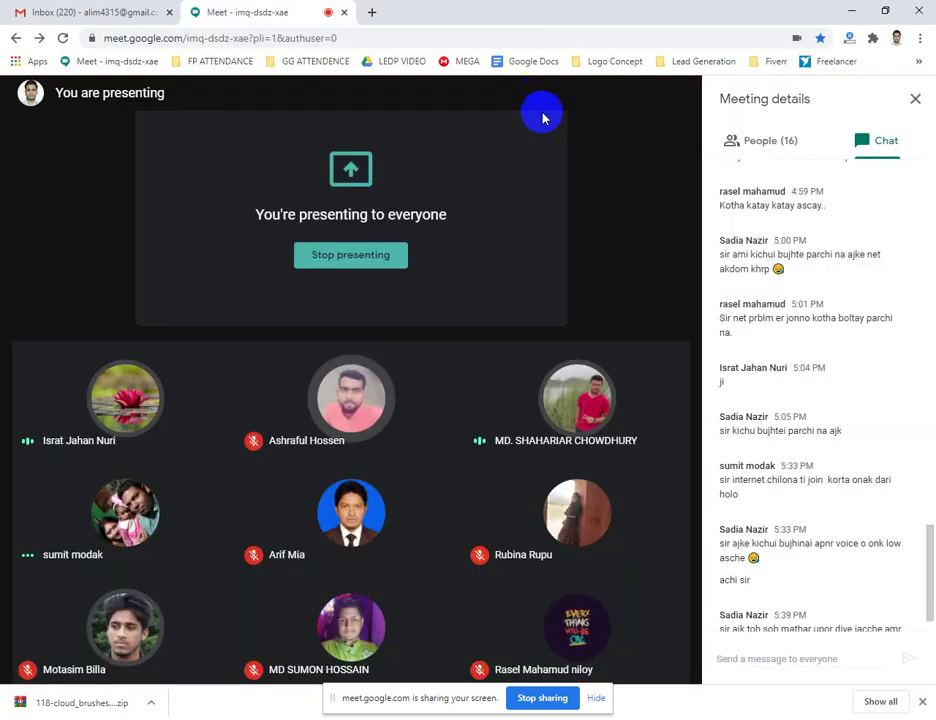
# Load brushking.eu in a new browser tab and close the downloads bar
pyautogui.click(374, 11)
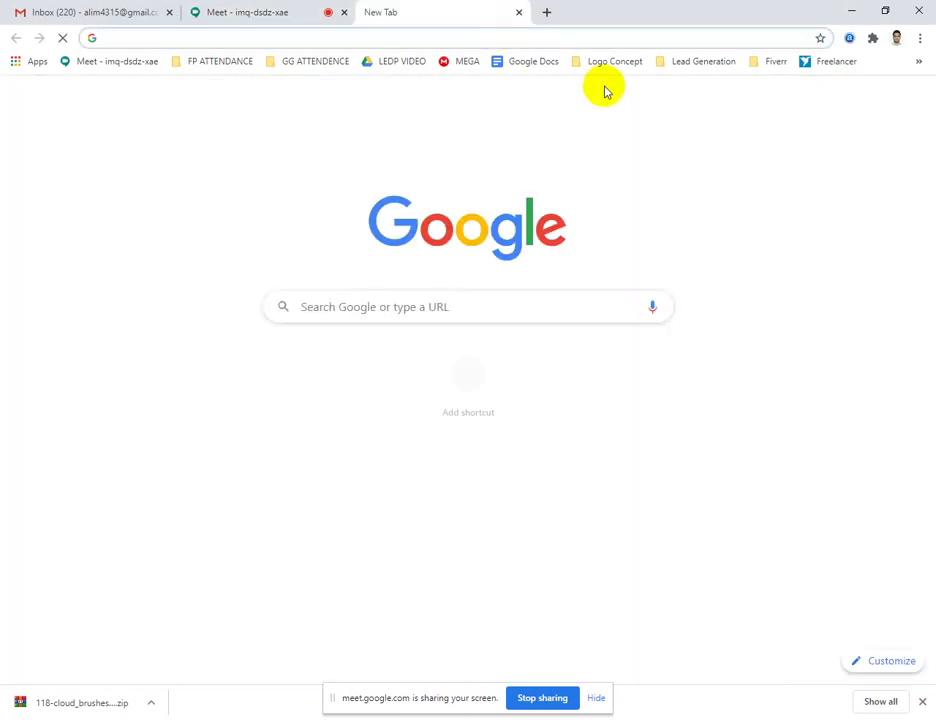
pyautogui.write('brush')
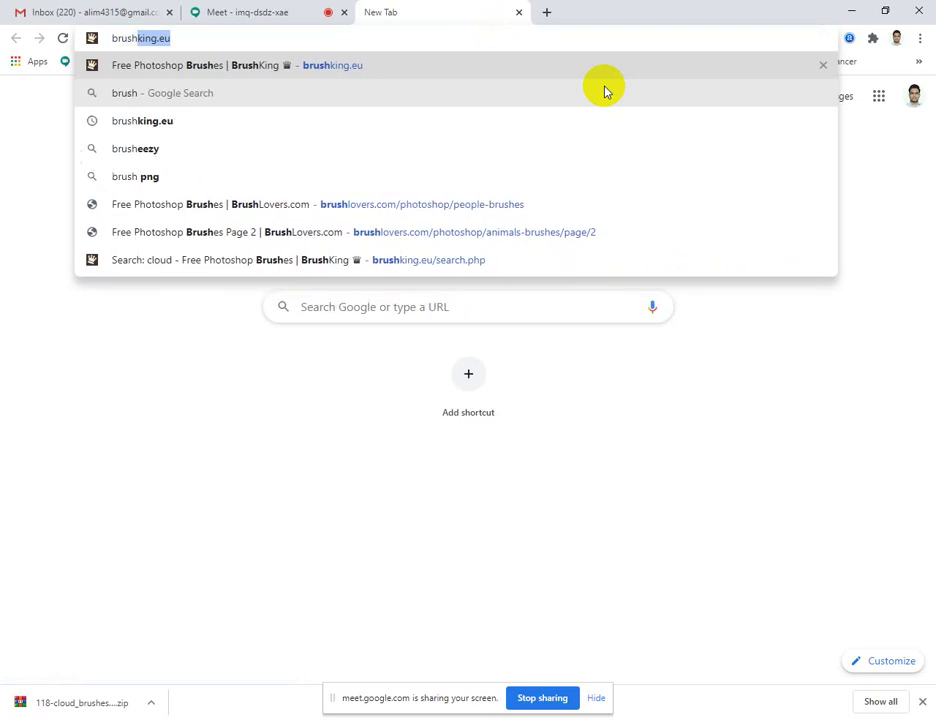
pyautogui.press('Return')
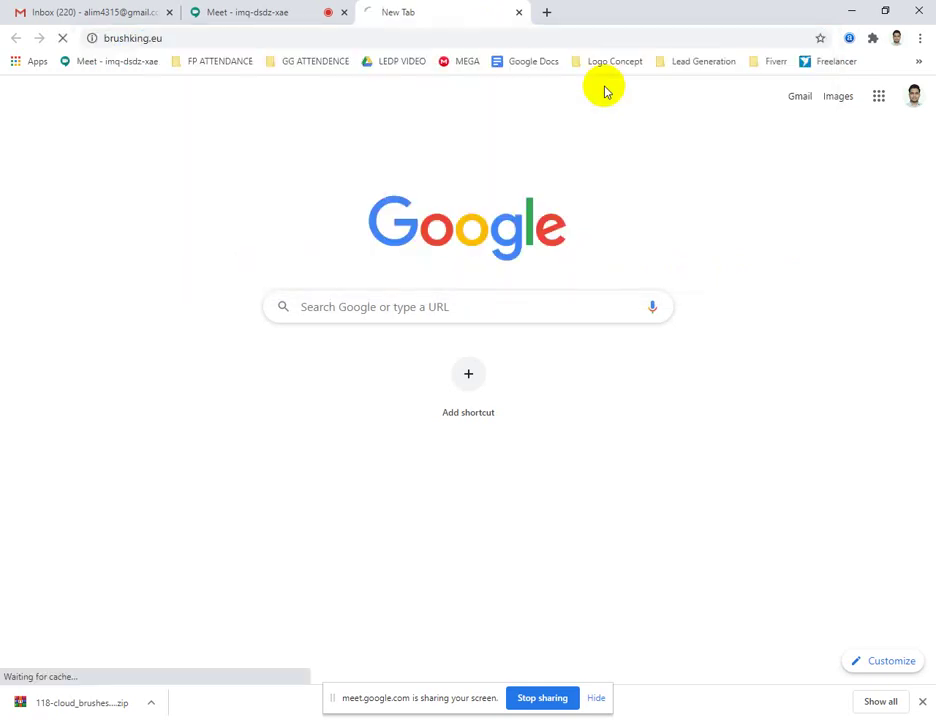
pyautogui.click(921, 701)
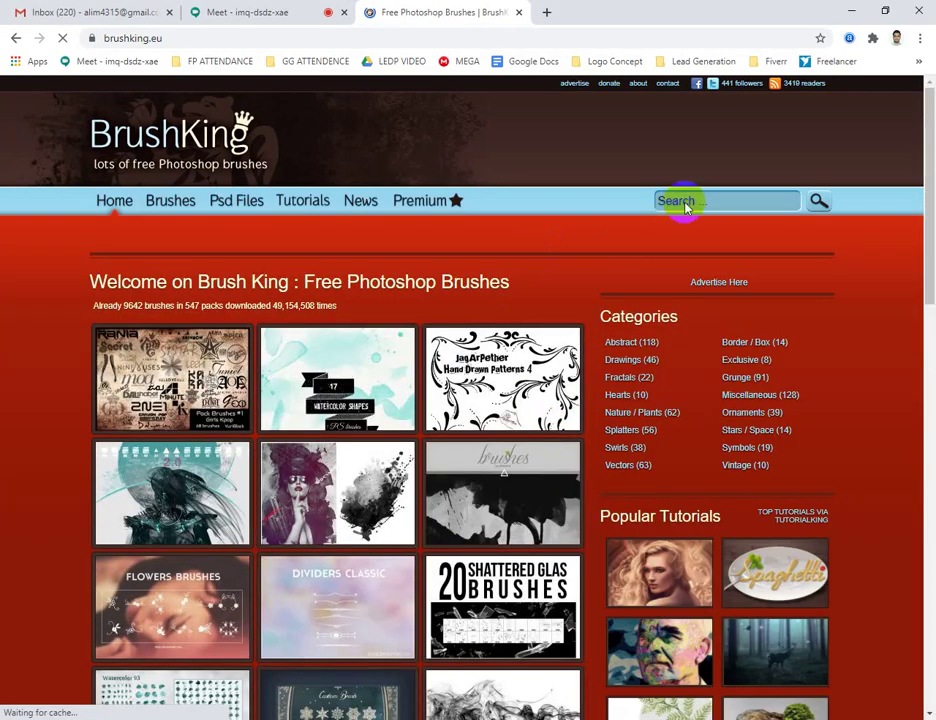
# Search BrushKing for "cloud" again and preview the details of the Cloud Brushes pack by javierzhx
pyautogui.click(670, 201)
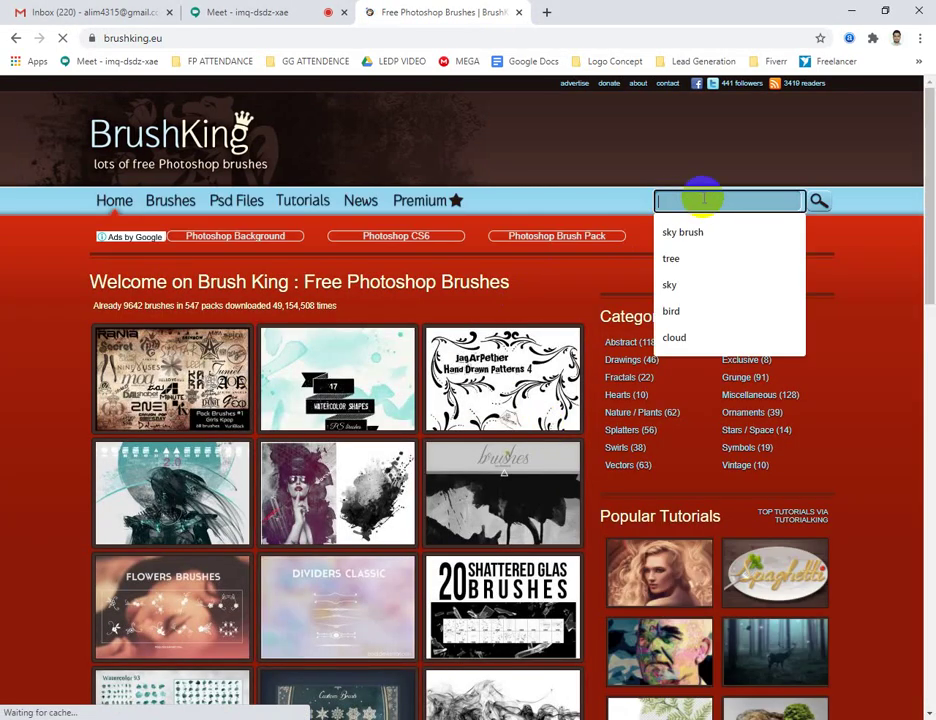
pyautogui.click(689, 331)
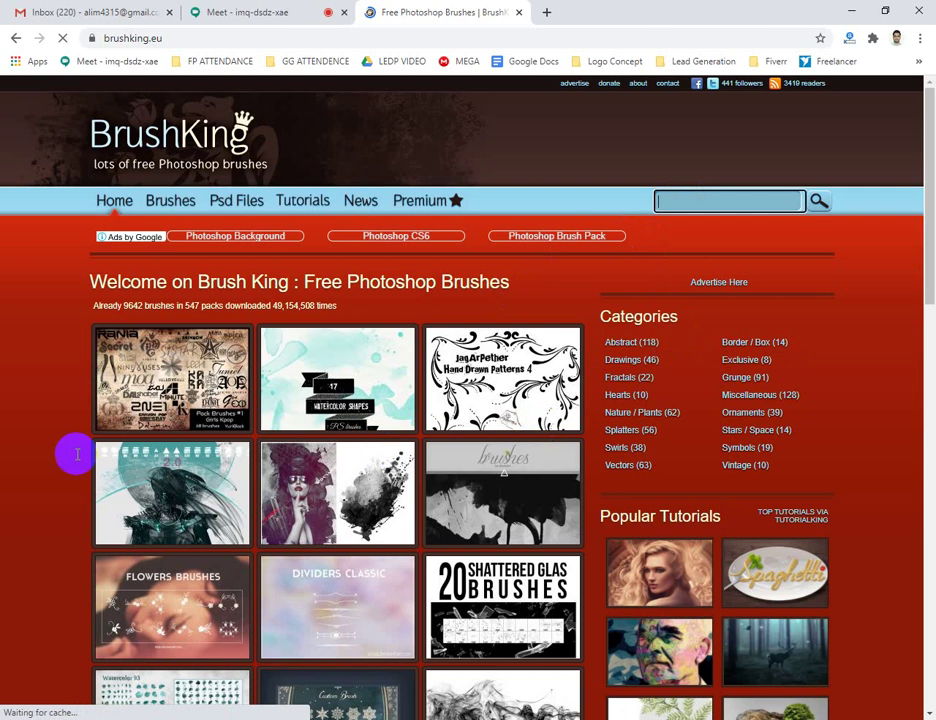
pyautogui.click(700, 206)
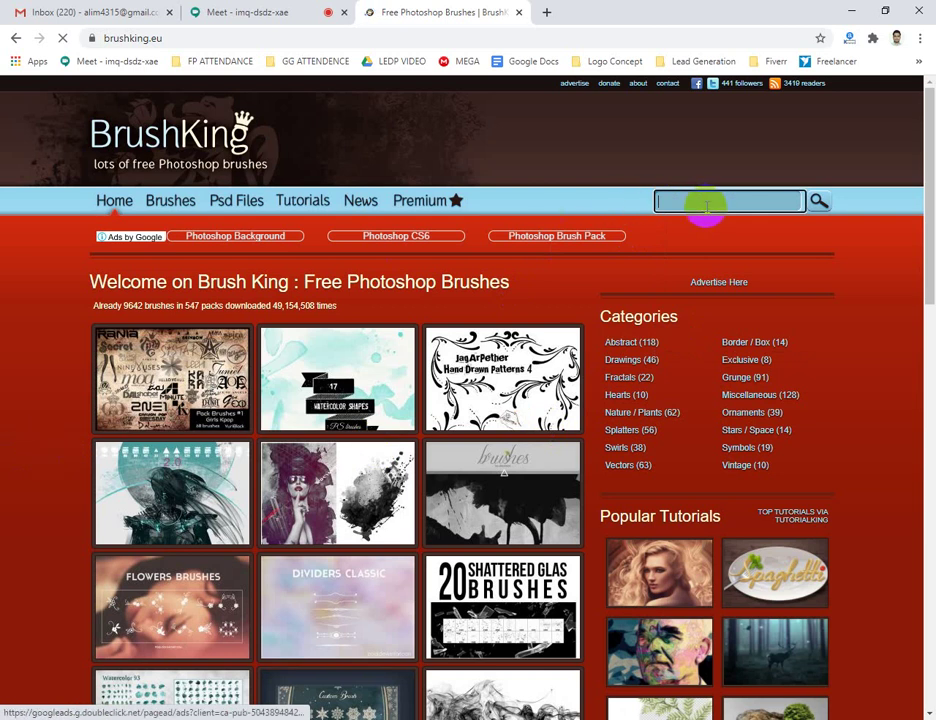
pyautogui.write('cloud')
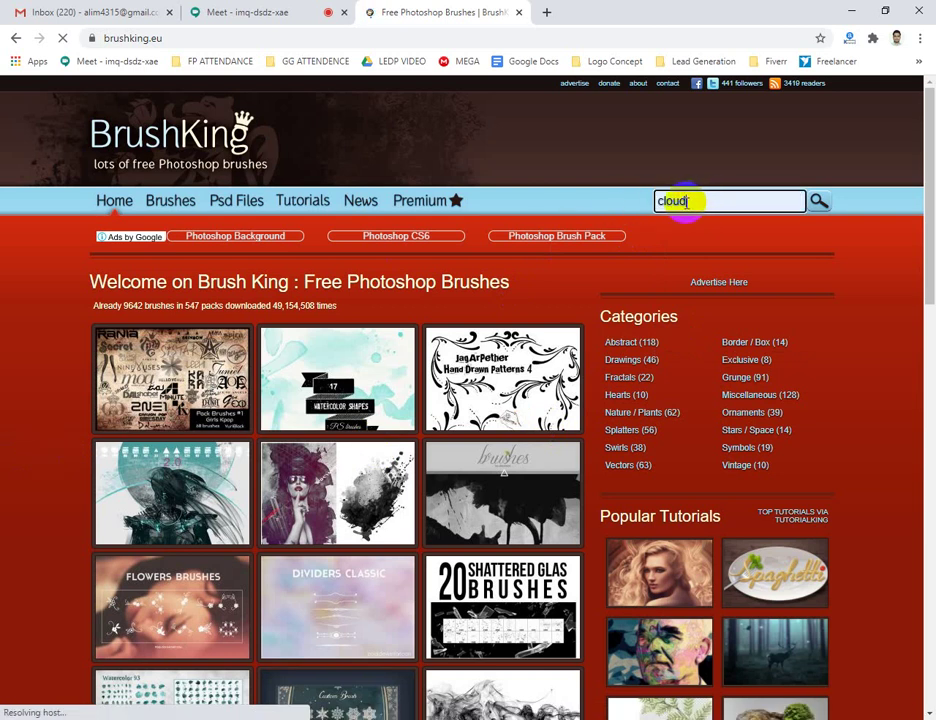
pyautogui.click(819, 202)
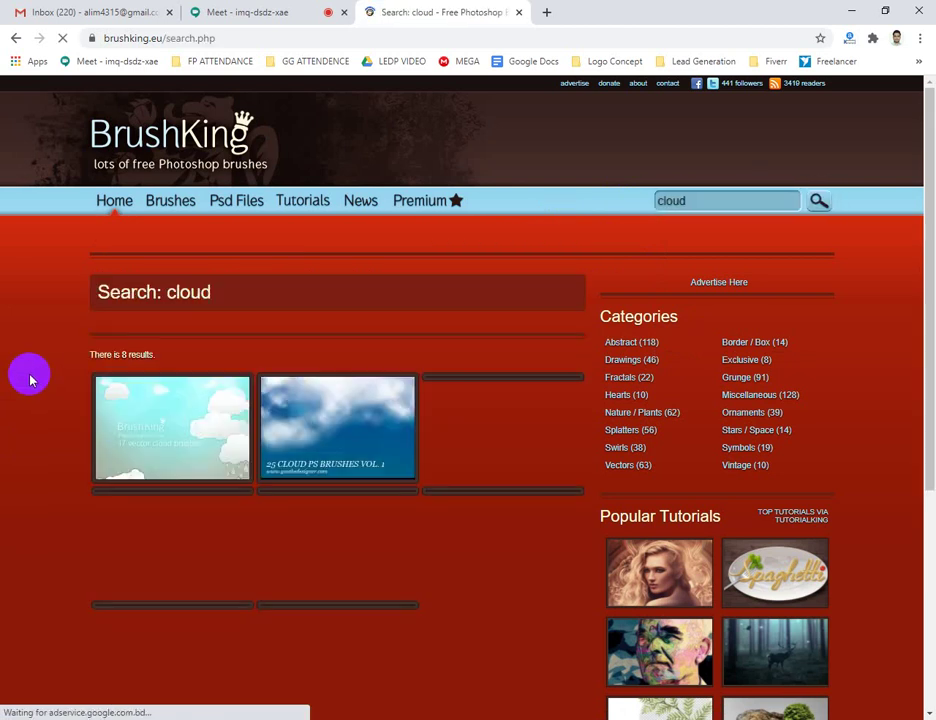
pyautogui.scroll(-3, 186, 450)
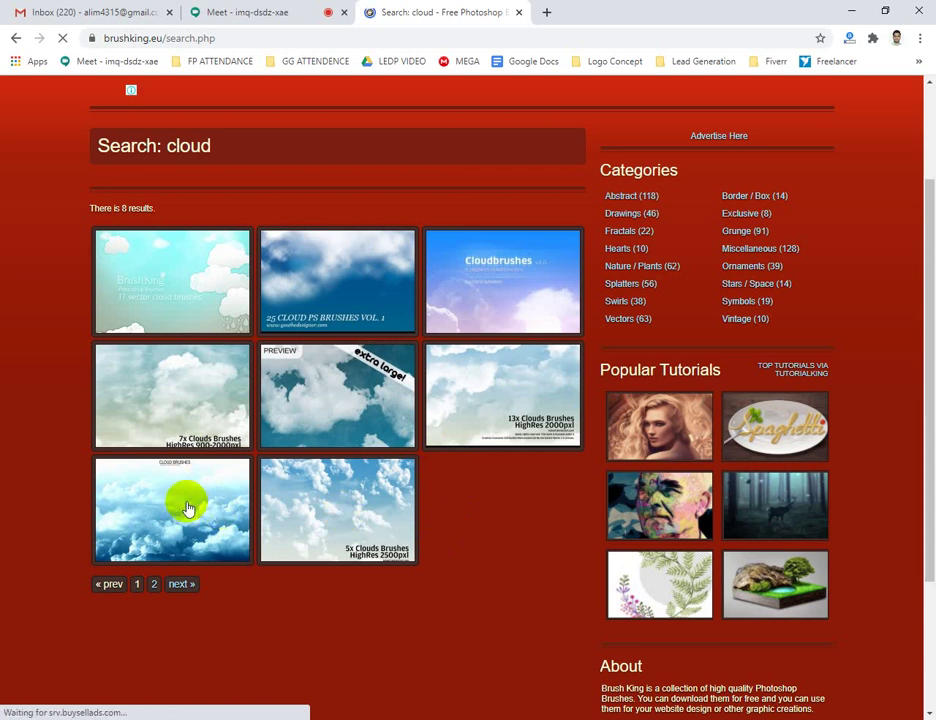
pyautogui.moveTo(165, 494)
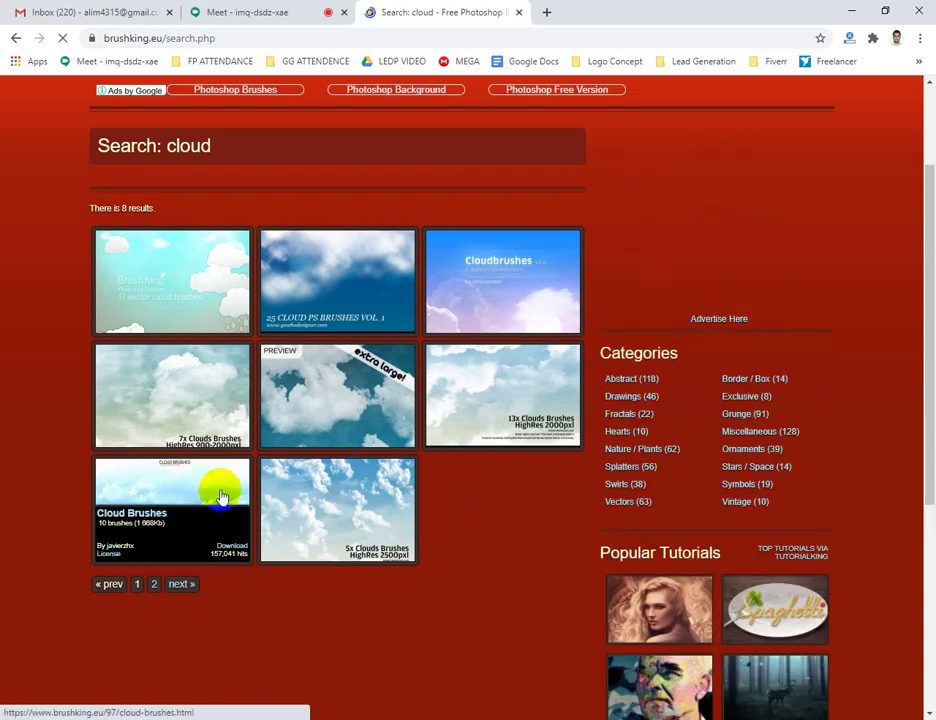
# Open the Cloud Brushes pack by javierzhx from the cloud search results and download it
pyautogui.click(157, 588)
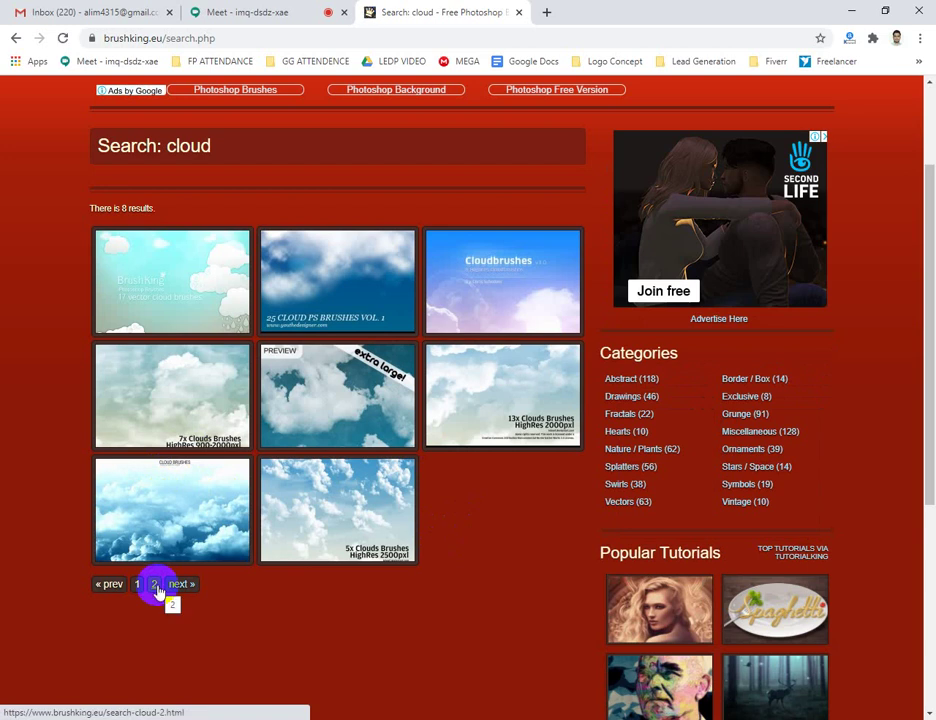
pyautogui.click(158, 585)
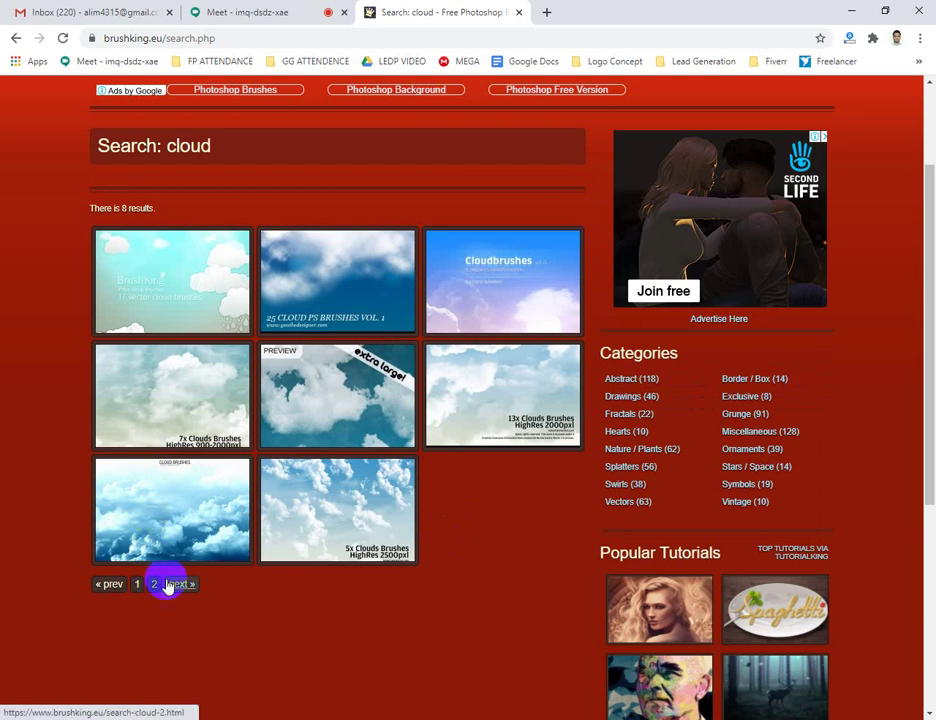
pyautogui.click(187, 487)
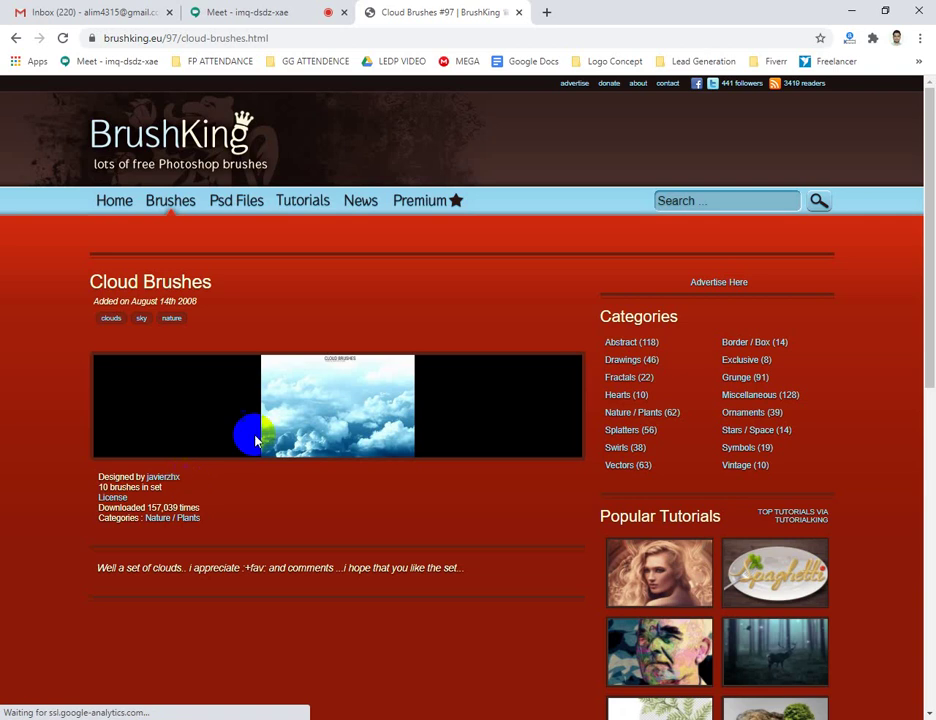
pyautogui.click(515, 315)
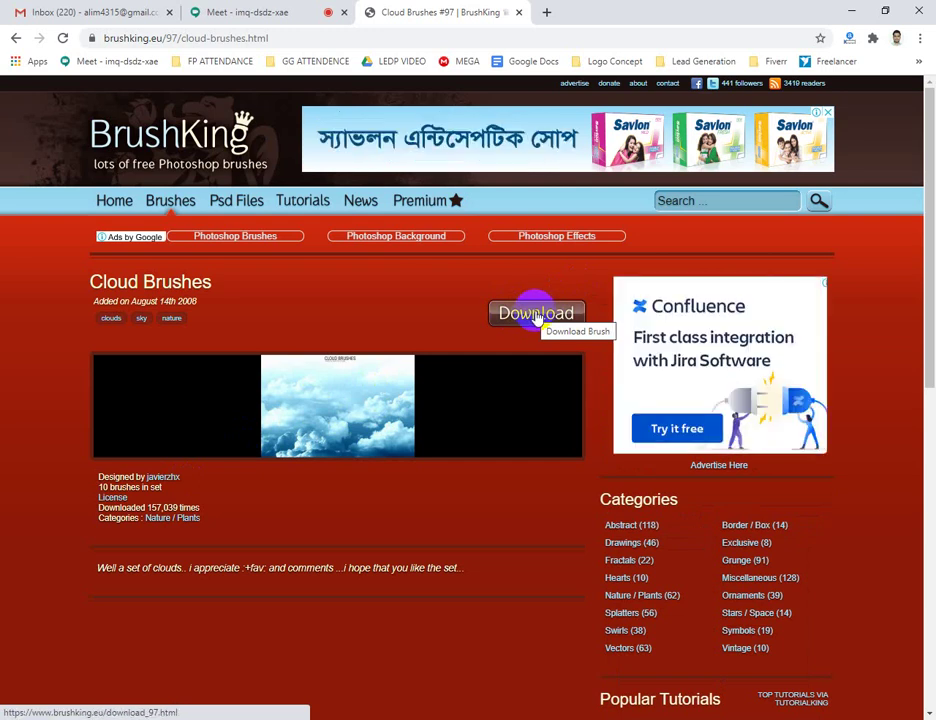
pyautogui.click(536, 316)
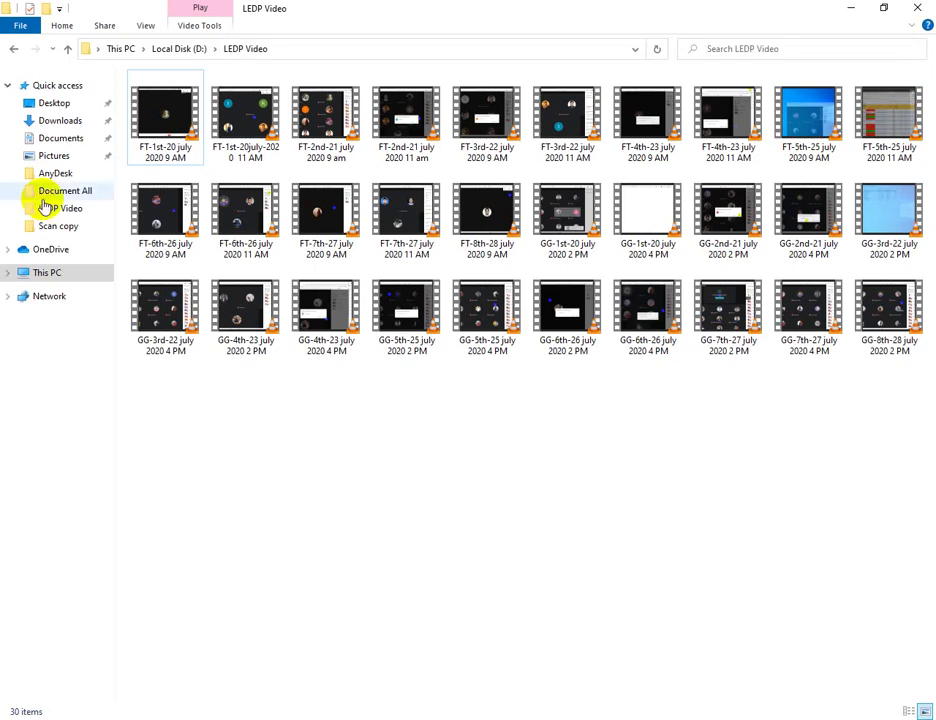
# Copy the 97-cloud_brushes_by_javierzhx archive from the Downloads folder into the Camera Roll folder inside Pictures
pyautogui.click(59, 121)
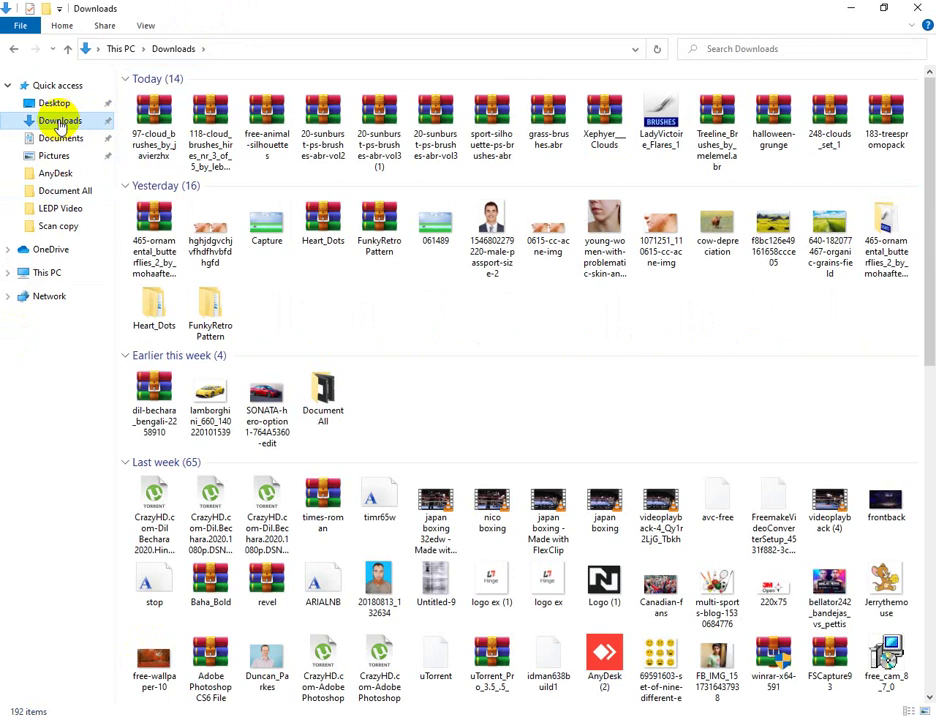
pyautogui.click(152, 145)
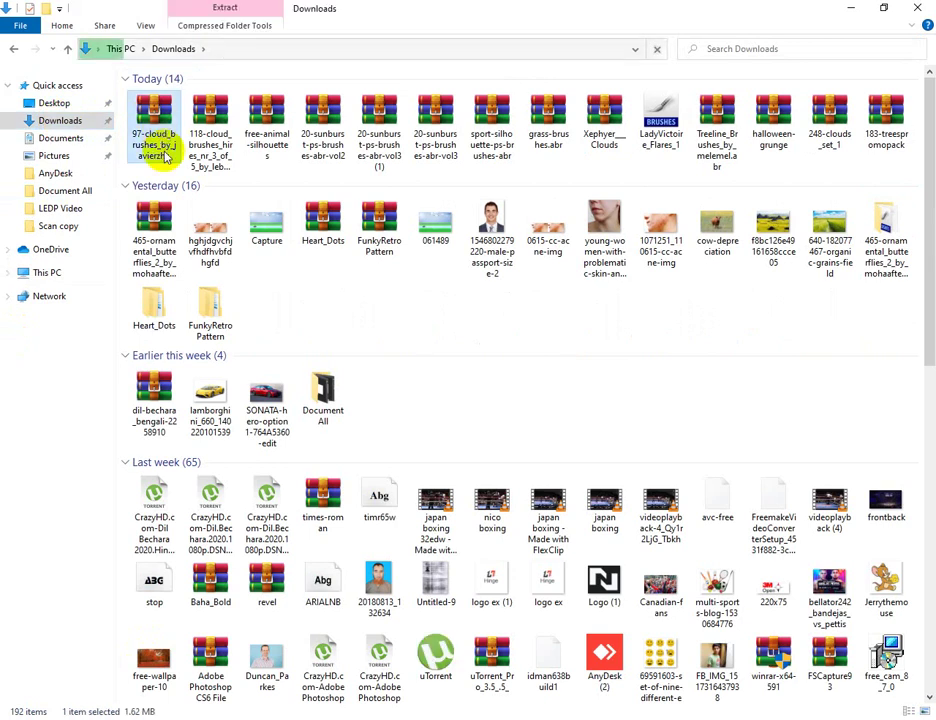
pyautogui.moveTo(167, 155); pyautogui.dragTo(163, 100)
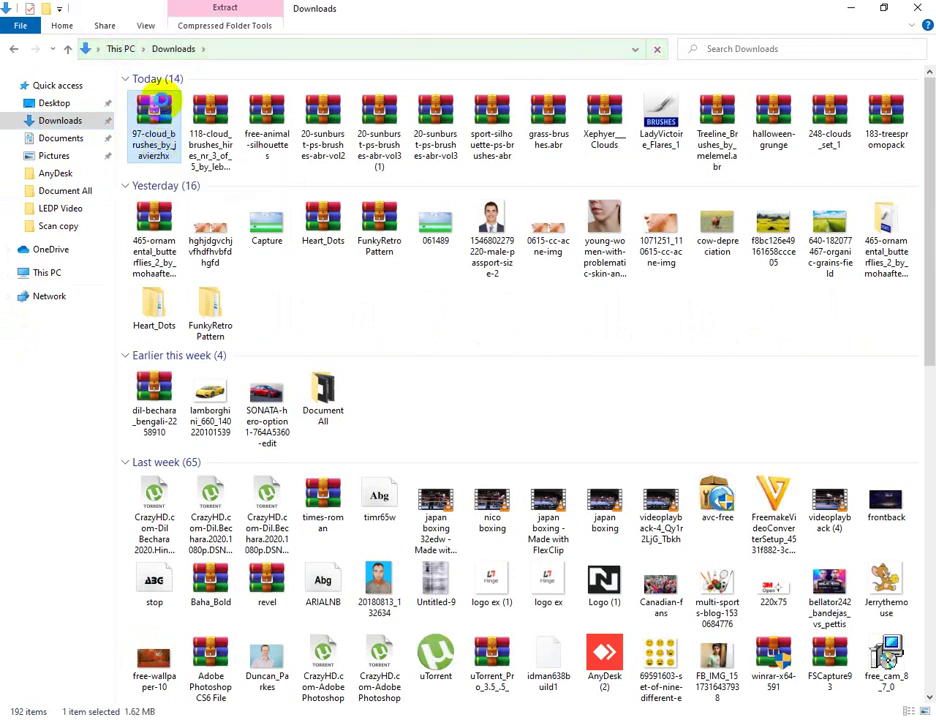
pyautogui.rightClick(162, 100)
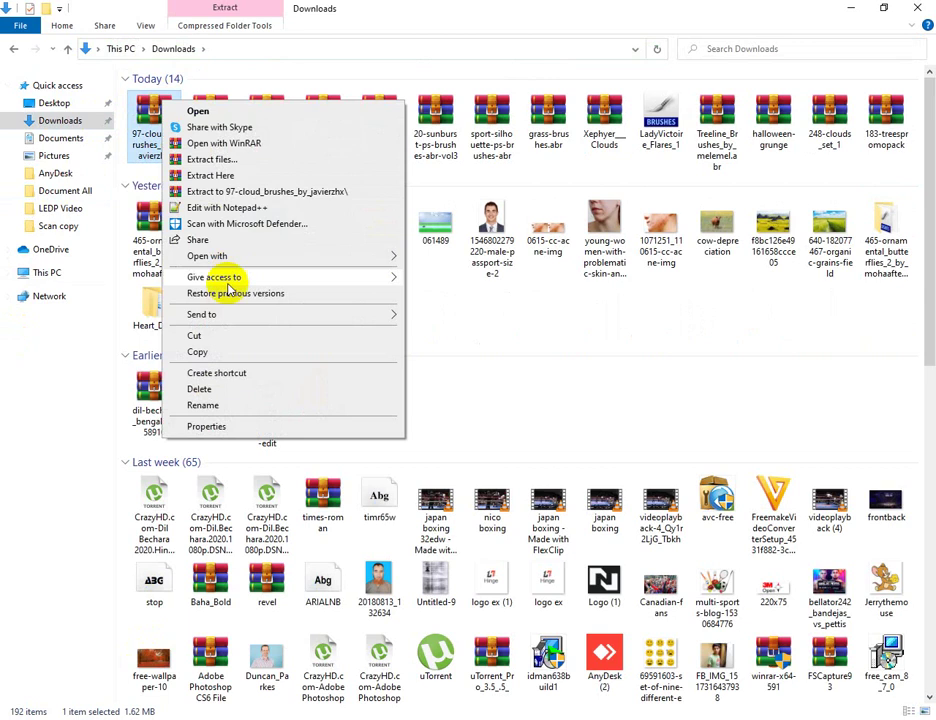
pyautogui.click(217, 354)
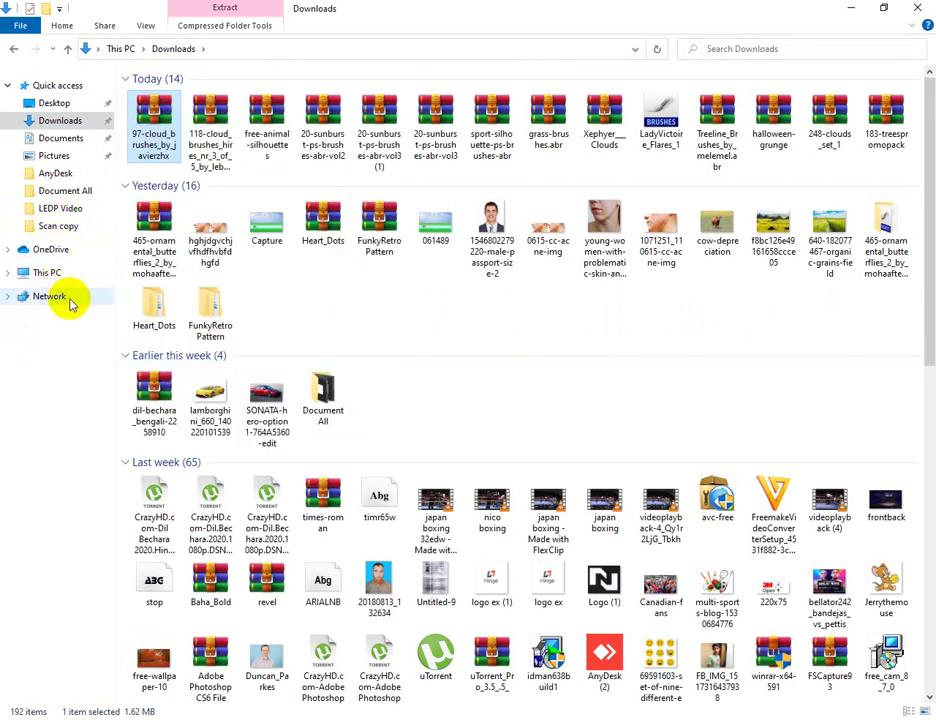
pyautogui.click(62, 139)
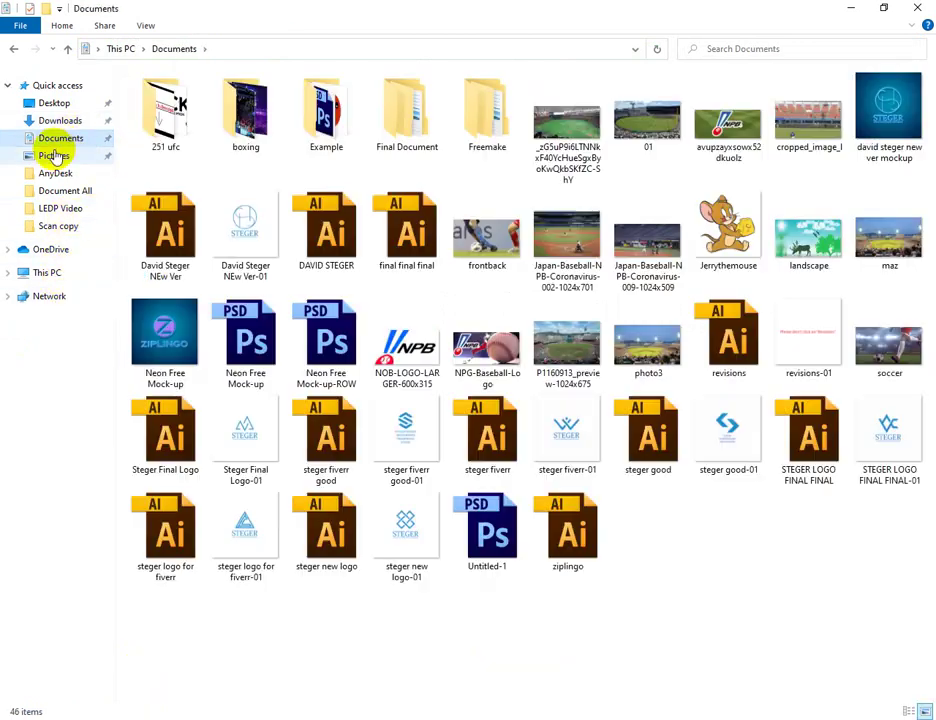
pyautogui.click(55, 156)
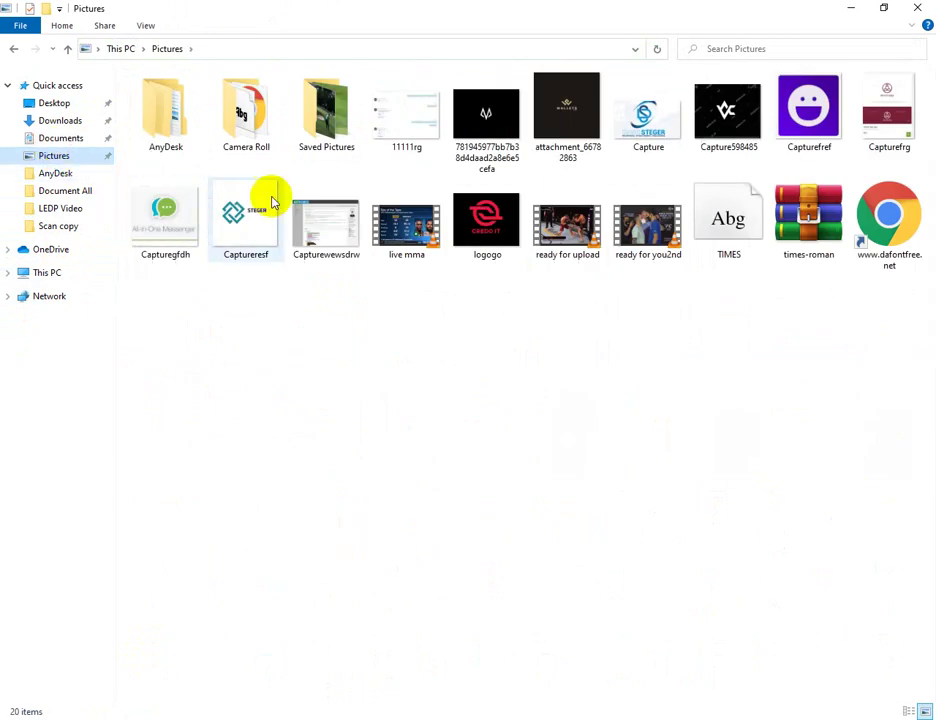
pyautogui.doubleClick(240, 110)
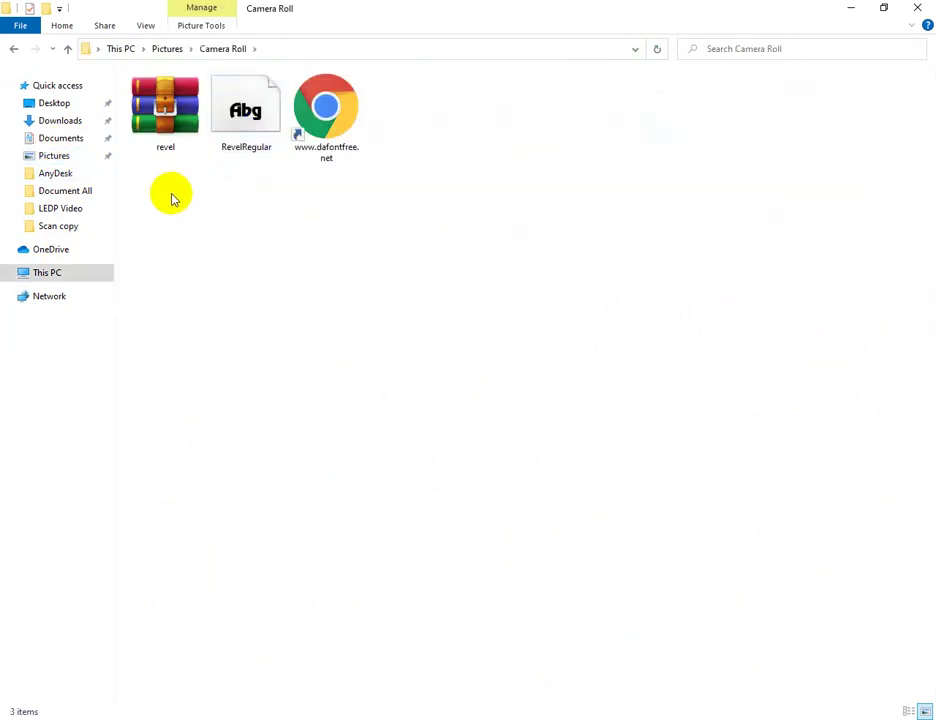
pyautogui.rightClick(369, 246)
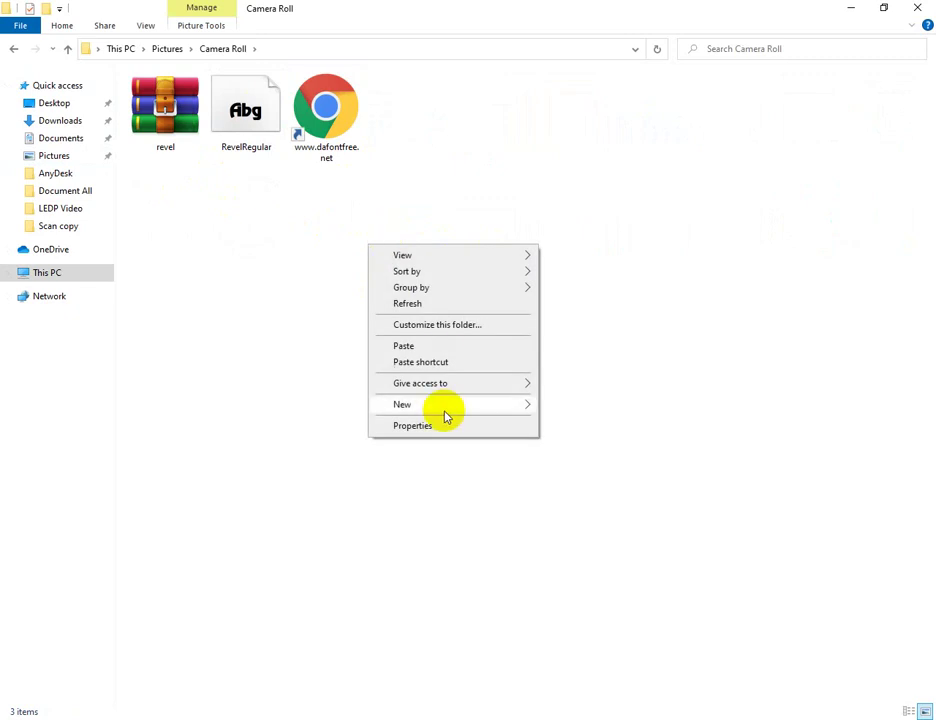
pyautogui.click(431, 350)
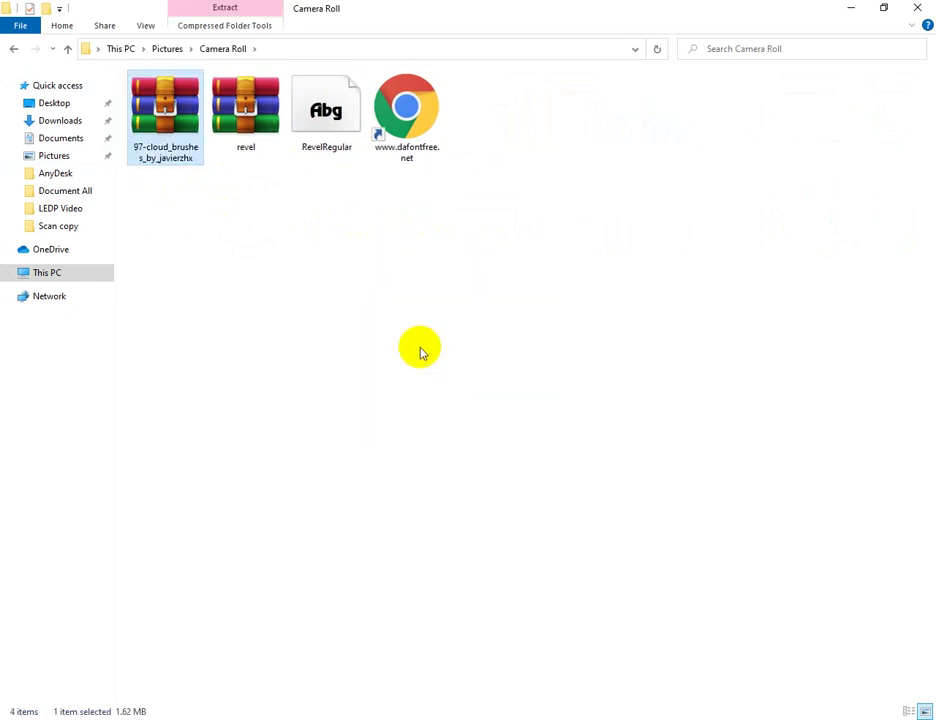
# Extract the 97-cloud_brushes_by_javierzhx archive directly into the Camera Roll folder and refresh the folder view
pyautogui.click(316, 210)
pyautogui.click(163, 125)
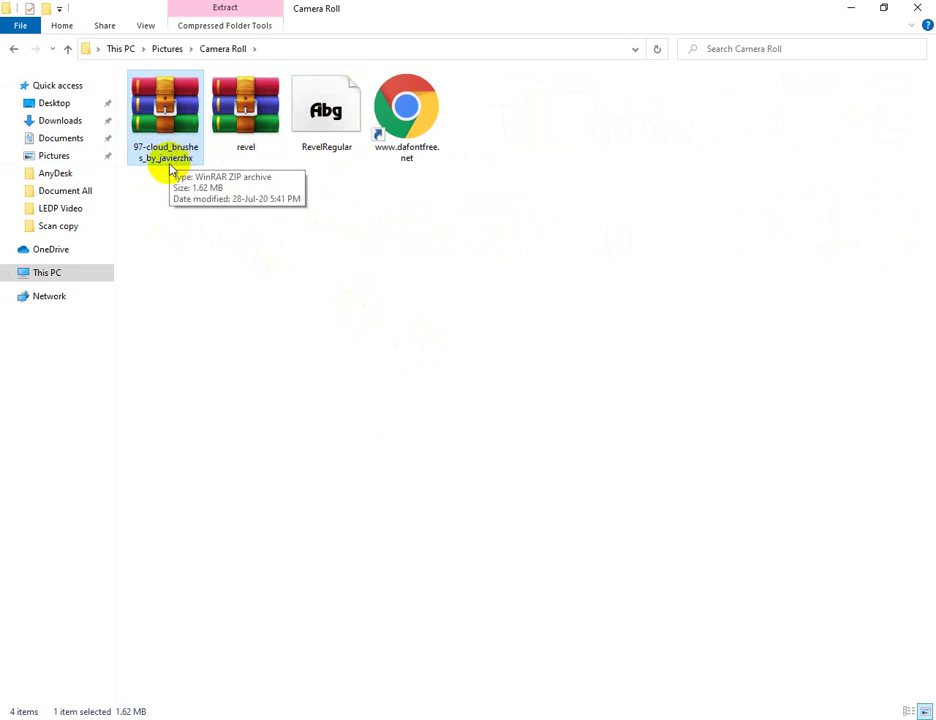
pyautogui.click(190, 232)
pyautogui.click(174, 136)
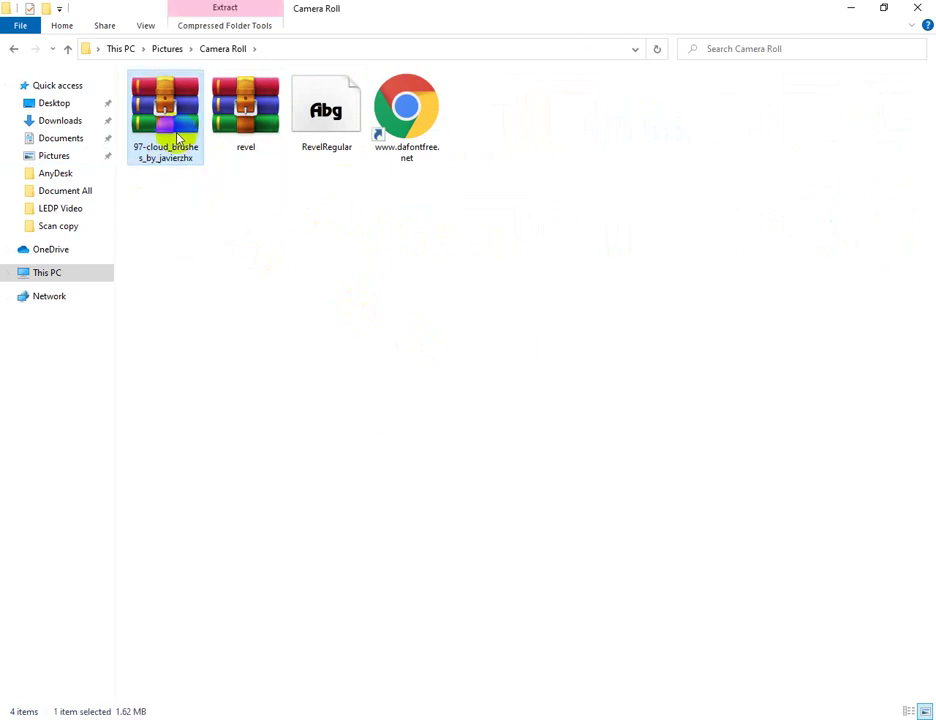
pyautogui.click(196, 217)
pyautogui.click(178, 101)
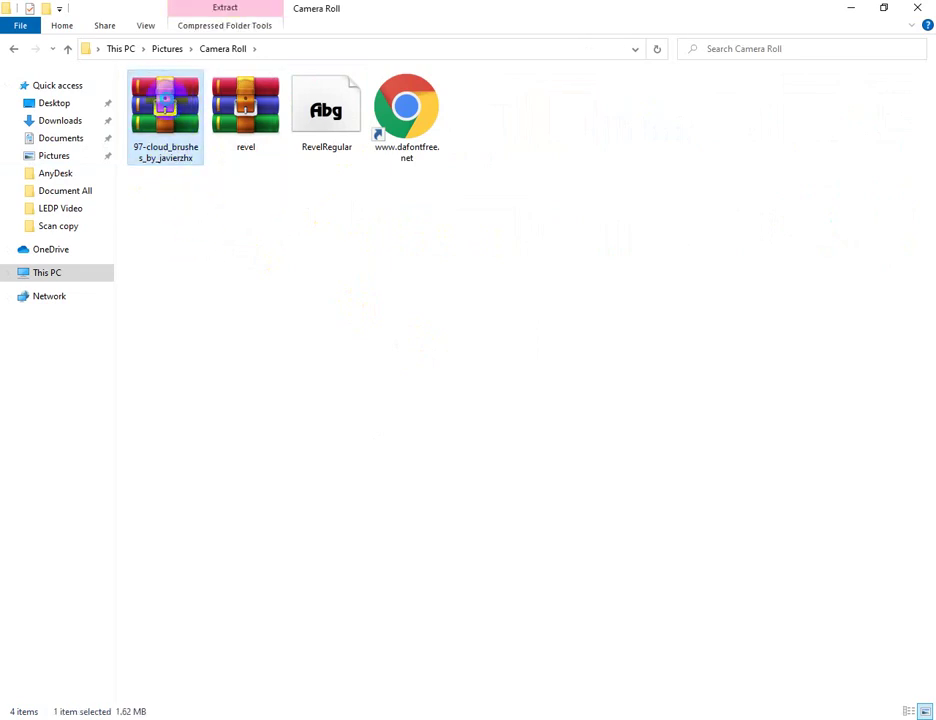
pyautogui.rightClick(167, 103)
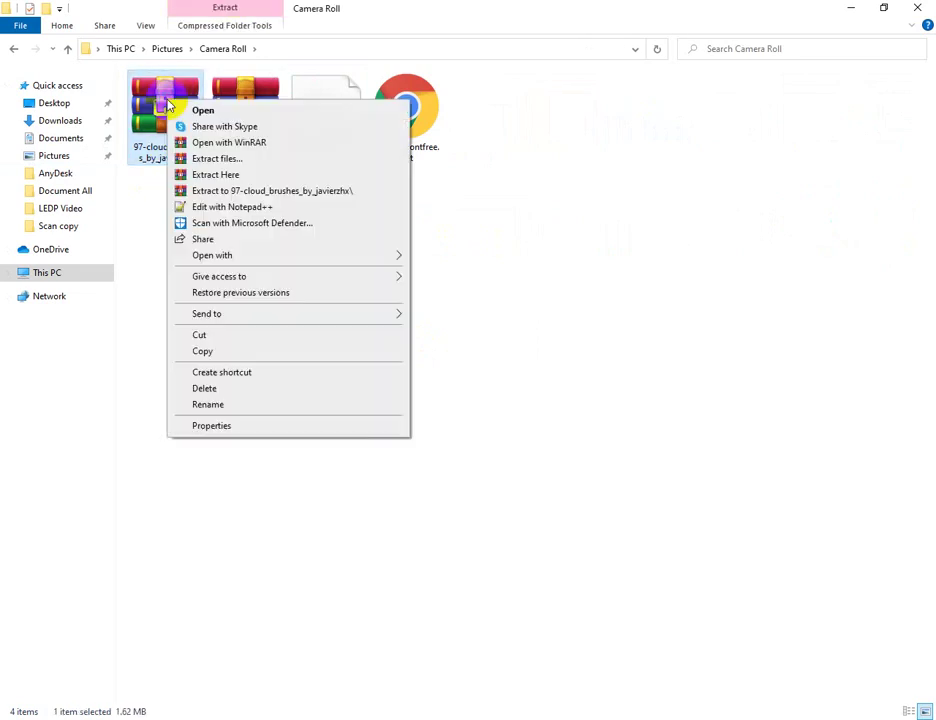
pyautogui.click(226, 176)
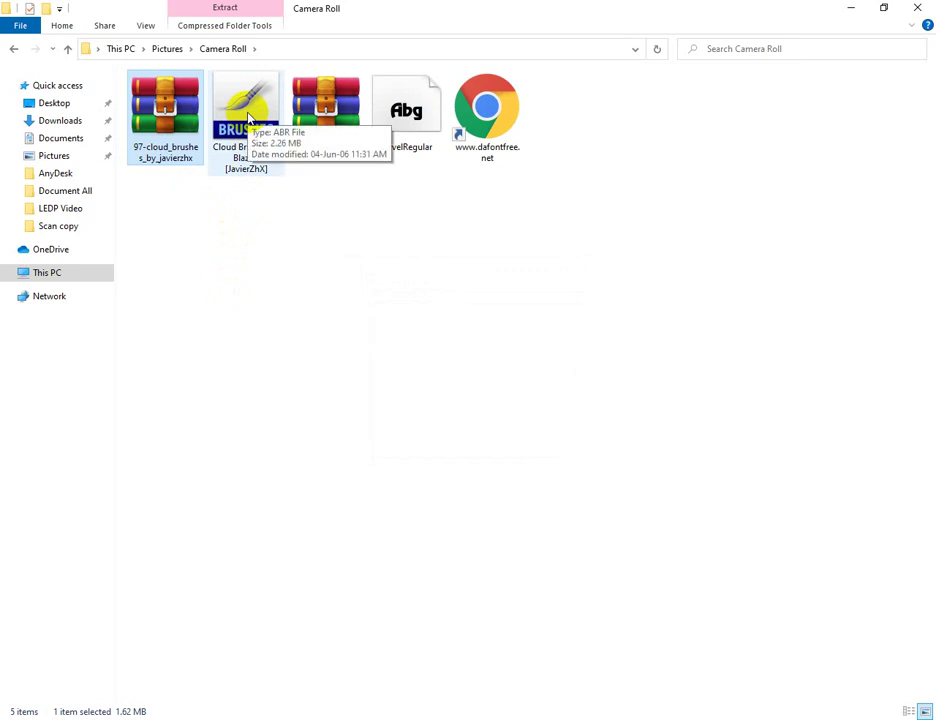
pyautogui.rightClick(334, 232)
pyautogui.click(400, 292)
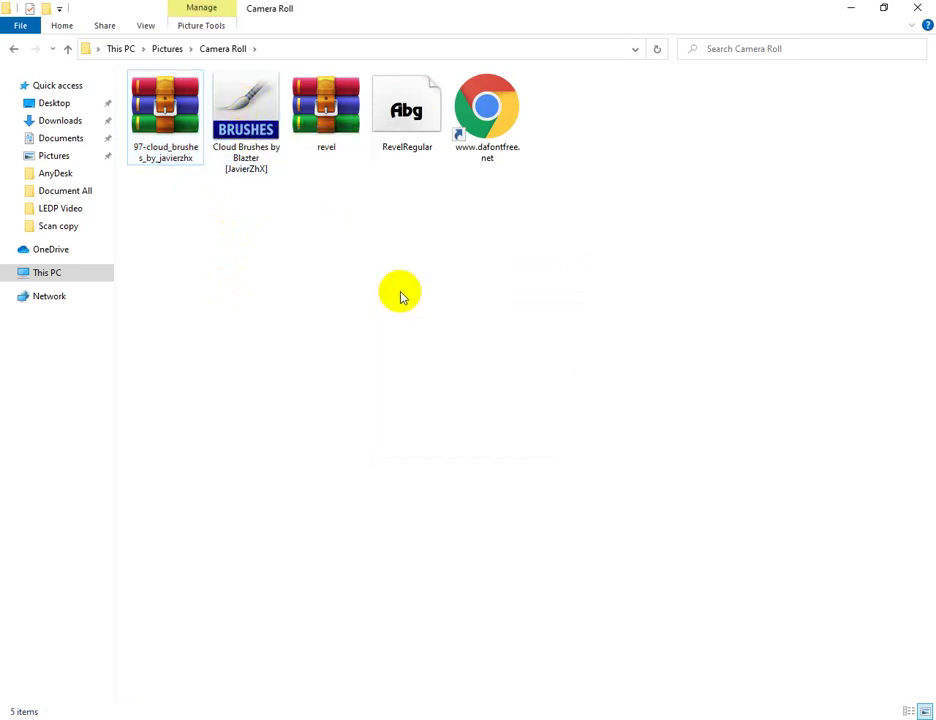
# Check the file type of the extracted Cloud Brushes file in its properties and close them
pyautogui.click(260, 106)
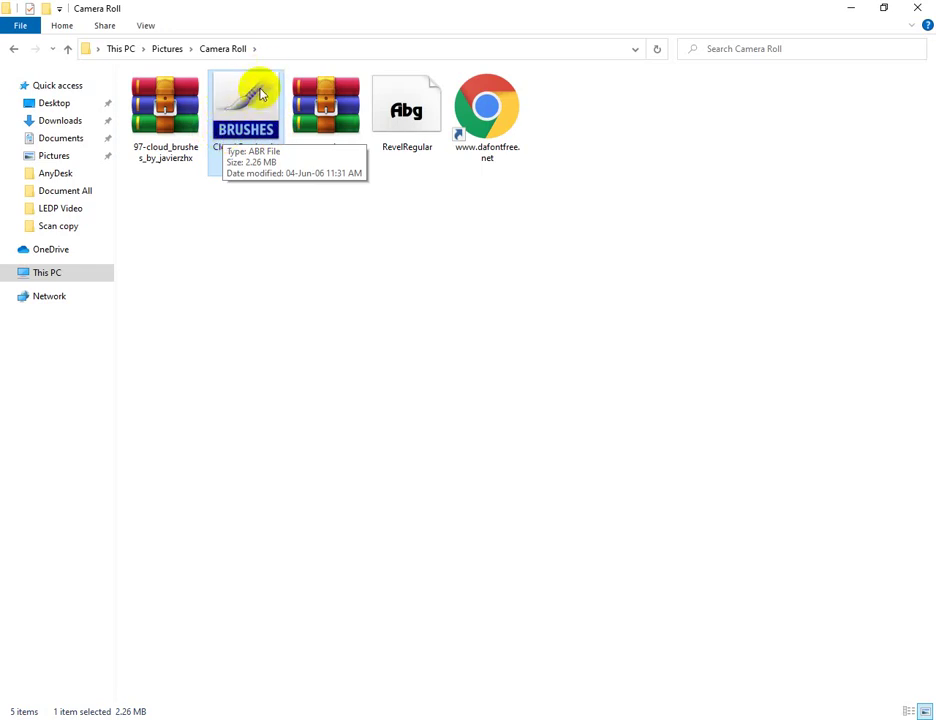
pyautogui.click(281, 238)
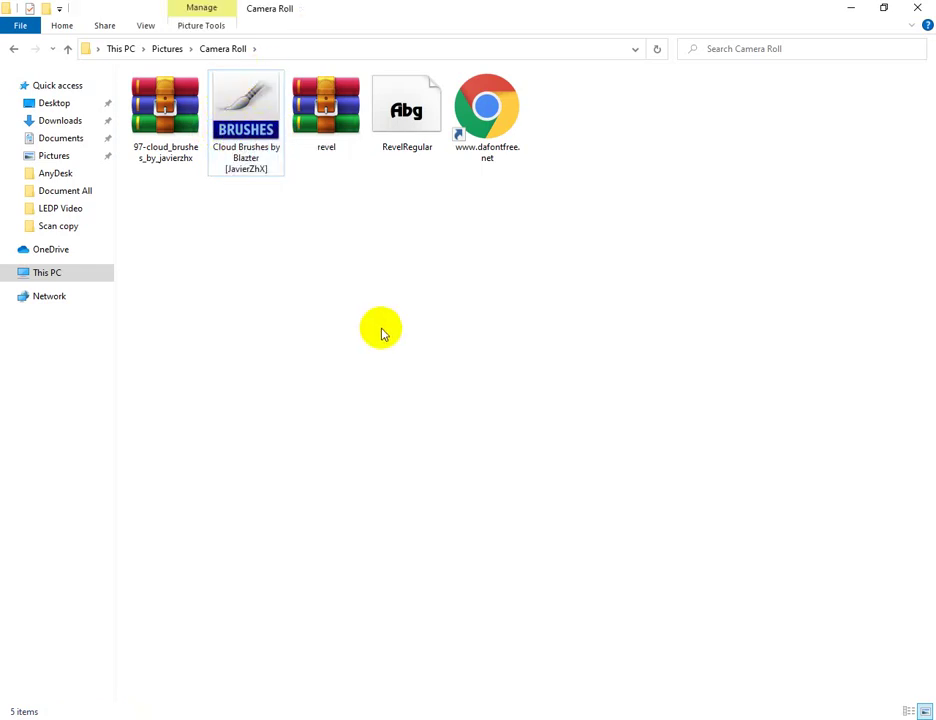
pyautogui.click(255, 160)
pyautogui.rightClick(250, 153)
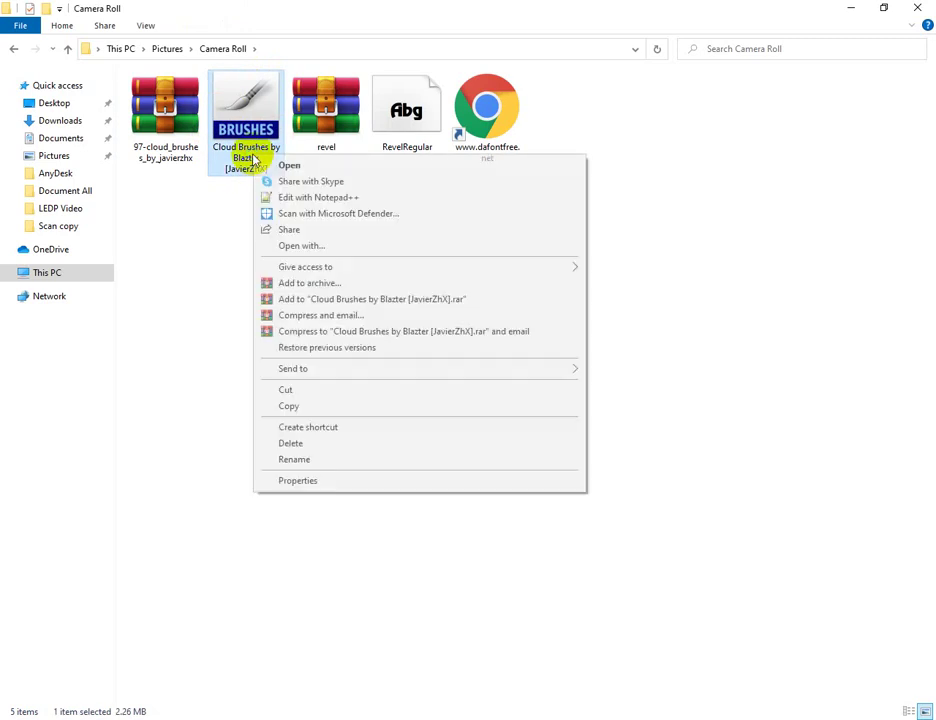
pyautogui.click(324, 484)
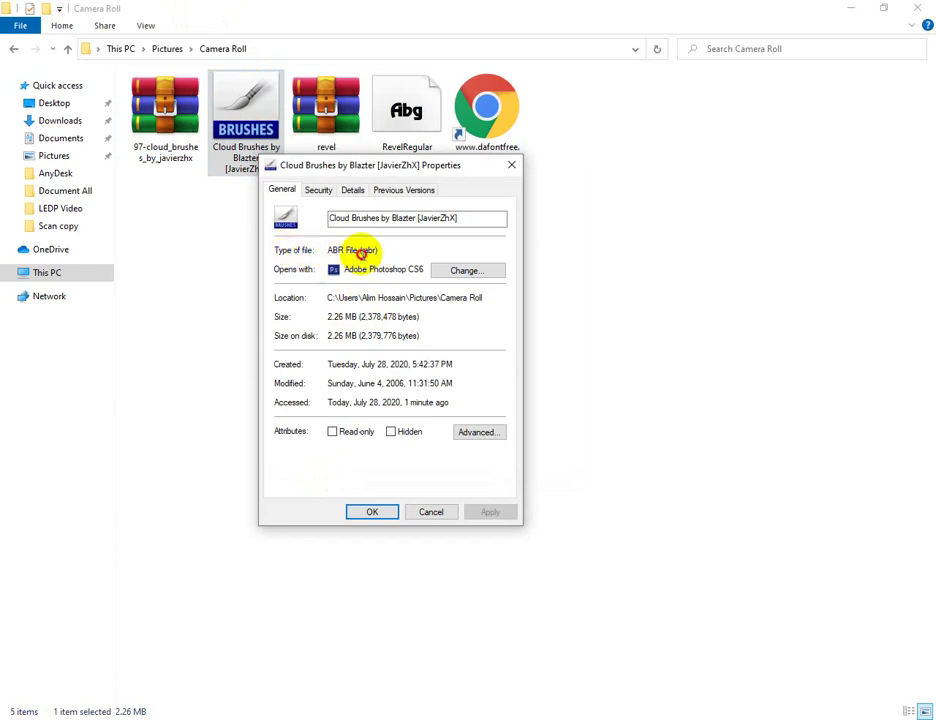
pyautogui.click(515, 165)
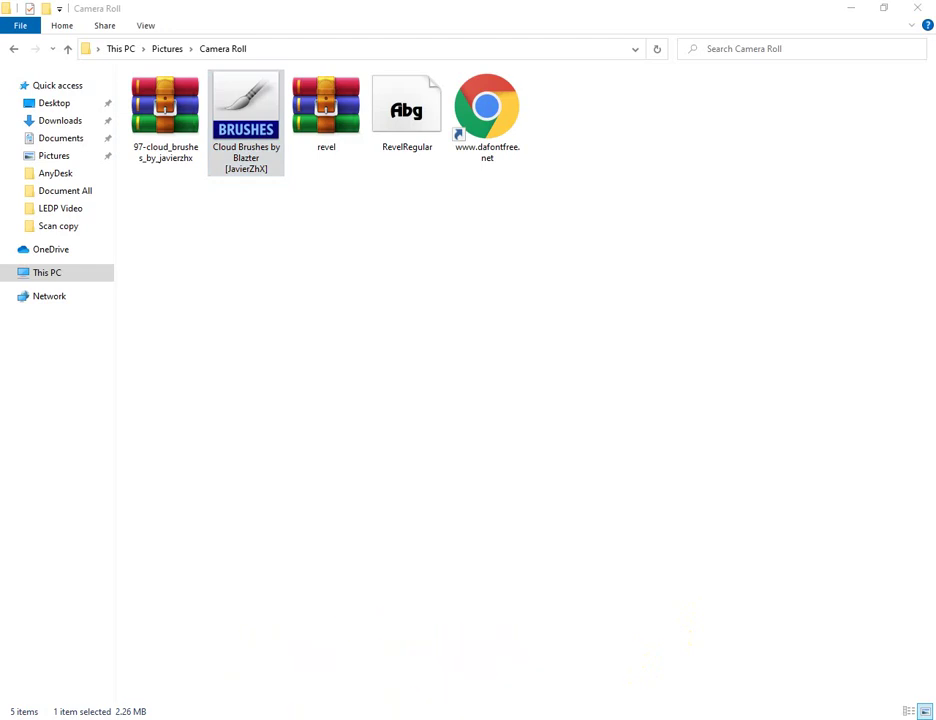
# Launch Adobe Photoshop CS6 (64 Bit) and activate the Brush tool
pyautogui.press('super')
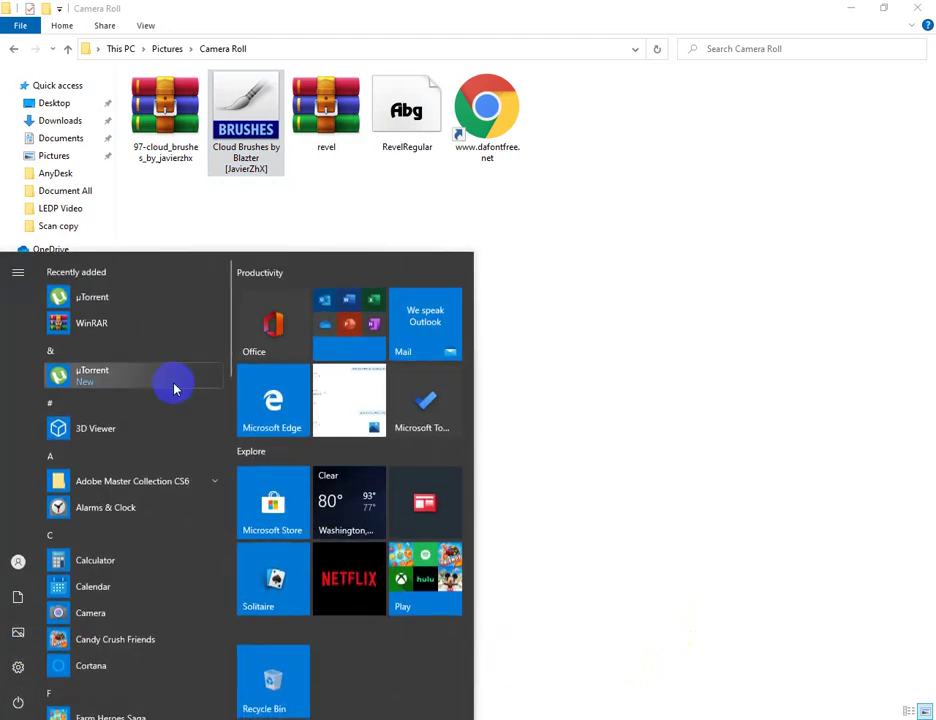
pyautogui.click(212, 482)
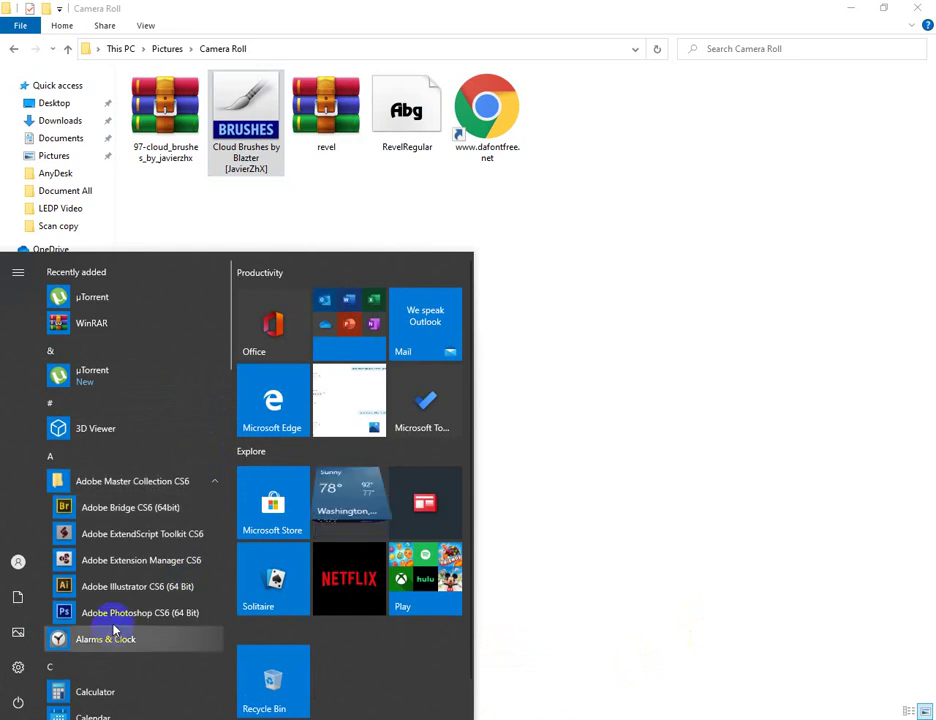
pyautogui.click(125, 614)
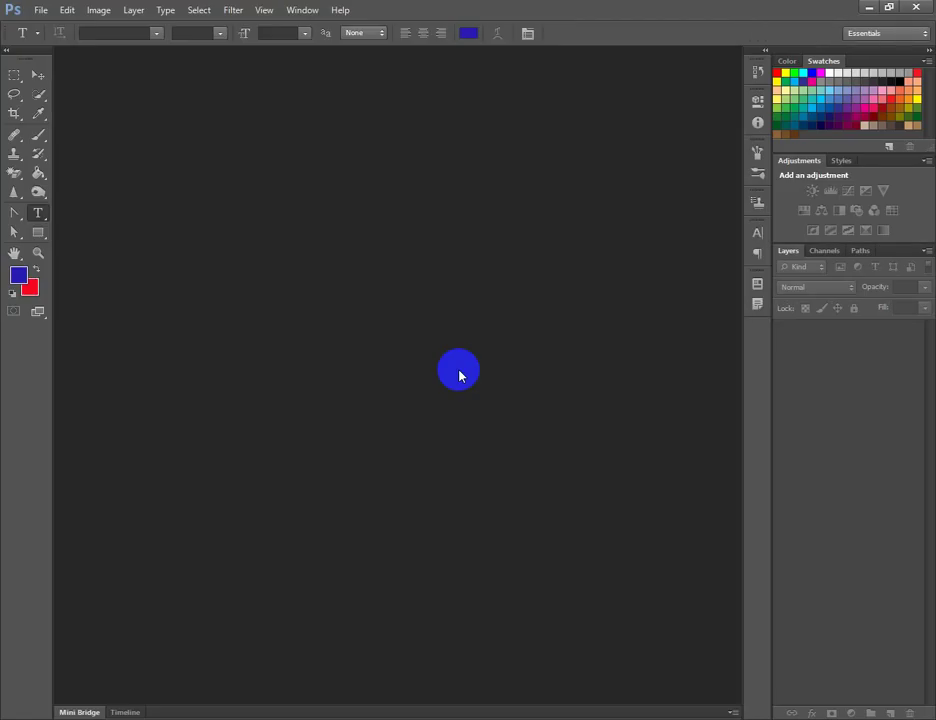
pyautogui.click(39, 137)
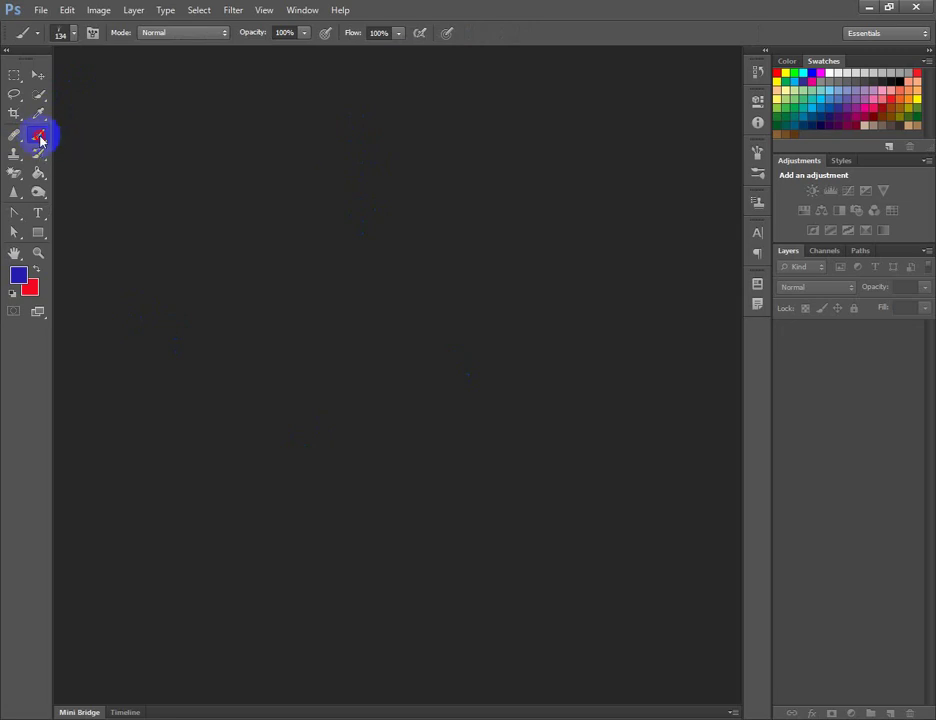
pyautogui.click(39, 137)
pyautogui.click(108, 133)
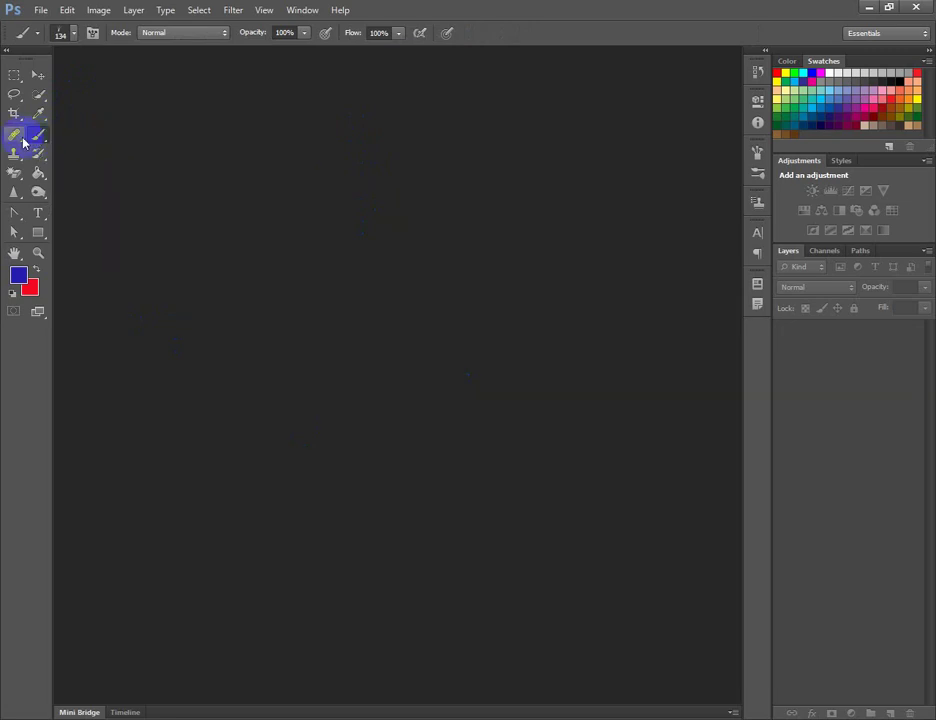
# Show where the Load Brushes command sits in the brush preset picker's options, and close the picker without loading anything
pyautogui.click(60, 37)
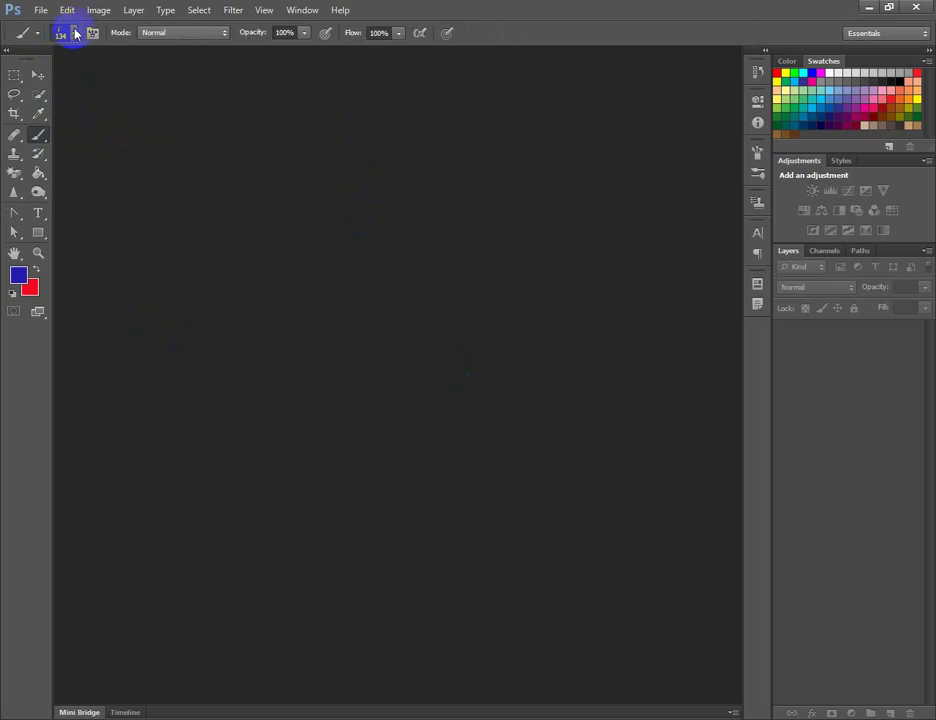
pyautogui.click(73, 37)
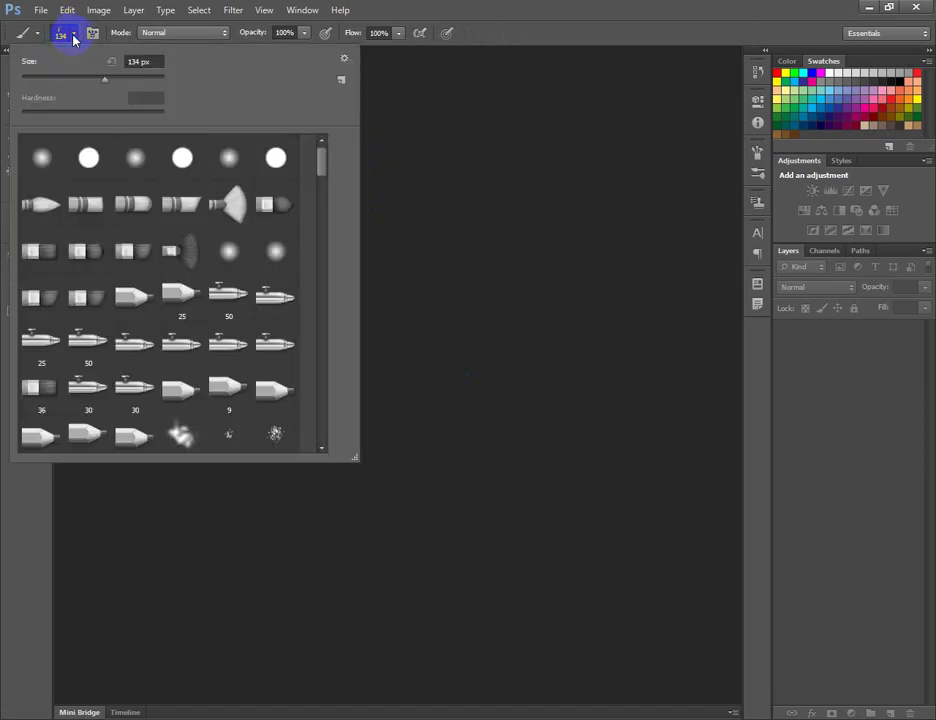
pyautogui.click(344, 58)
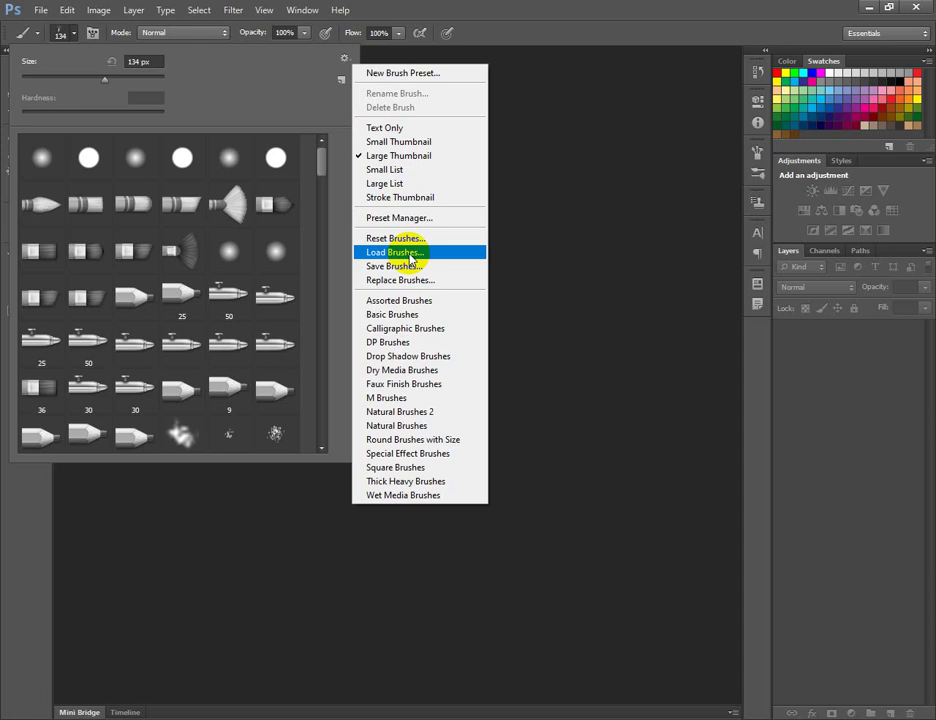
pyautogui.press('Escape')
pyautogui.press('Escape')
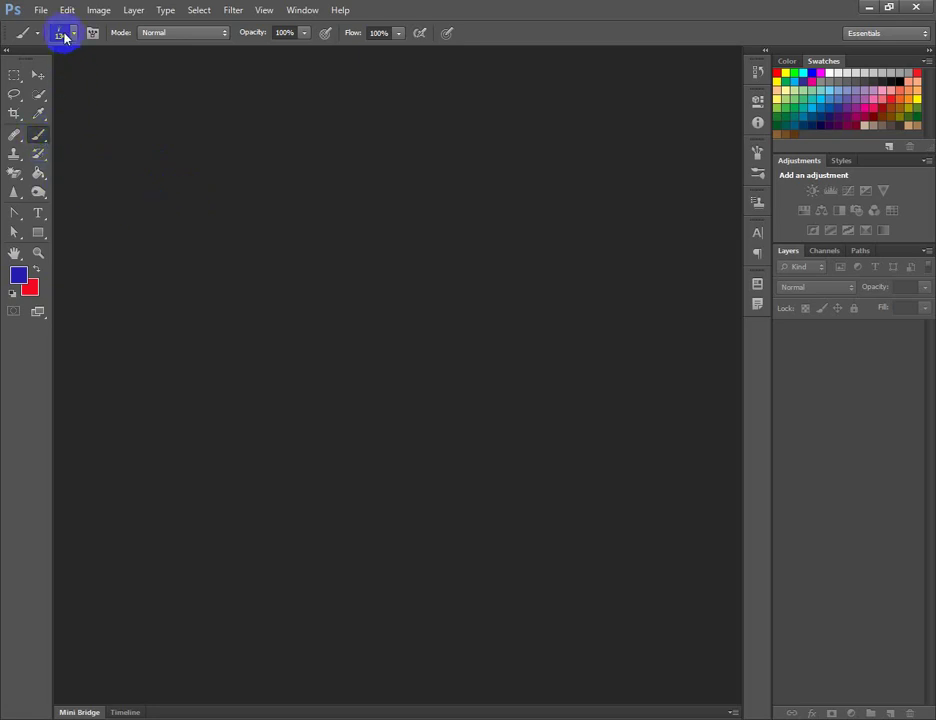
# Reactivate the Brush tool and show its brush presets as small thumbnails
pyautogui.click(13, 76)
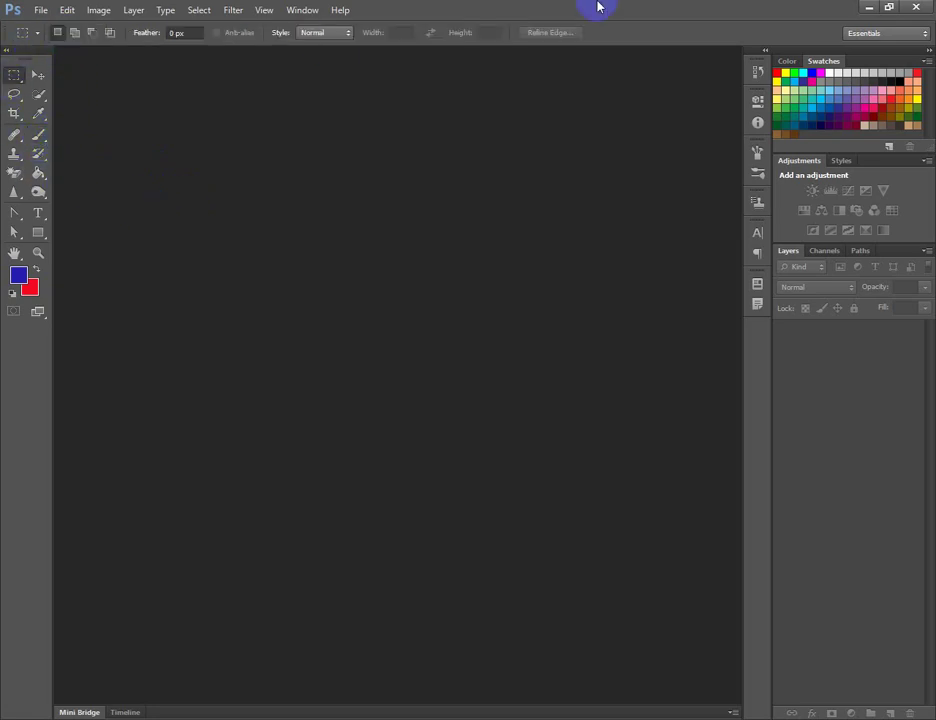
pyautogui.click(38, 134)
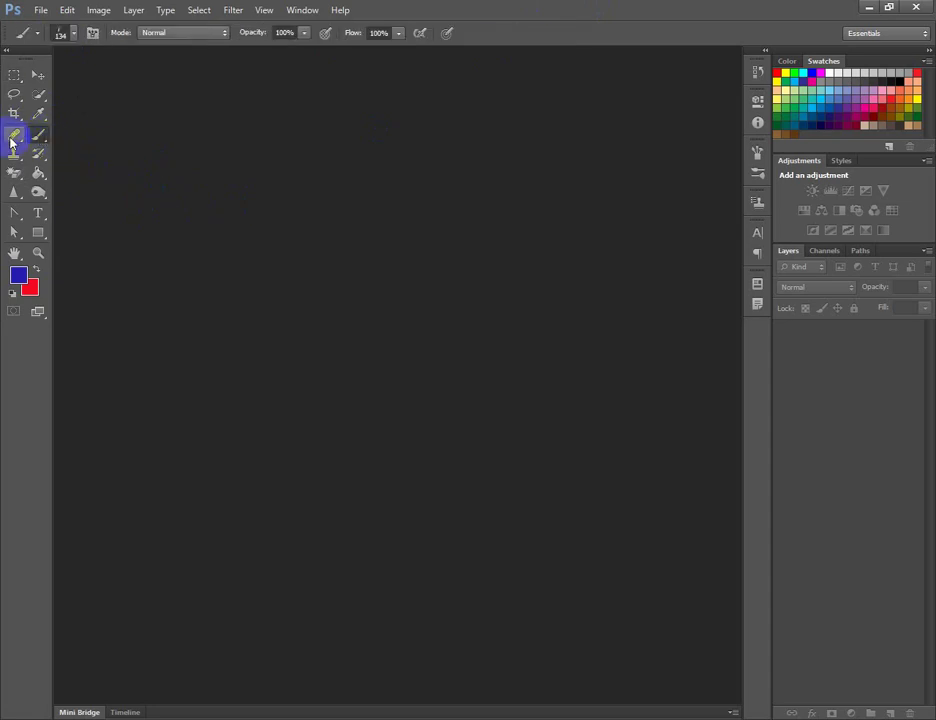
pyautogui.click(73, 36)
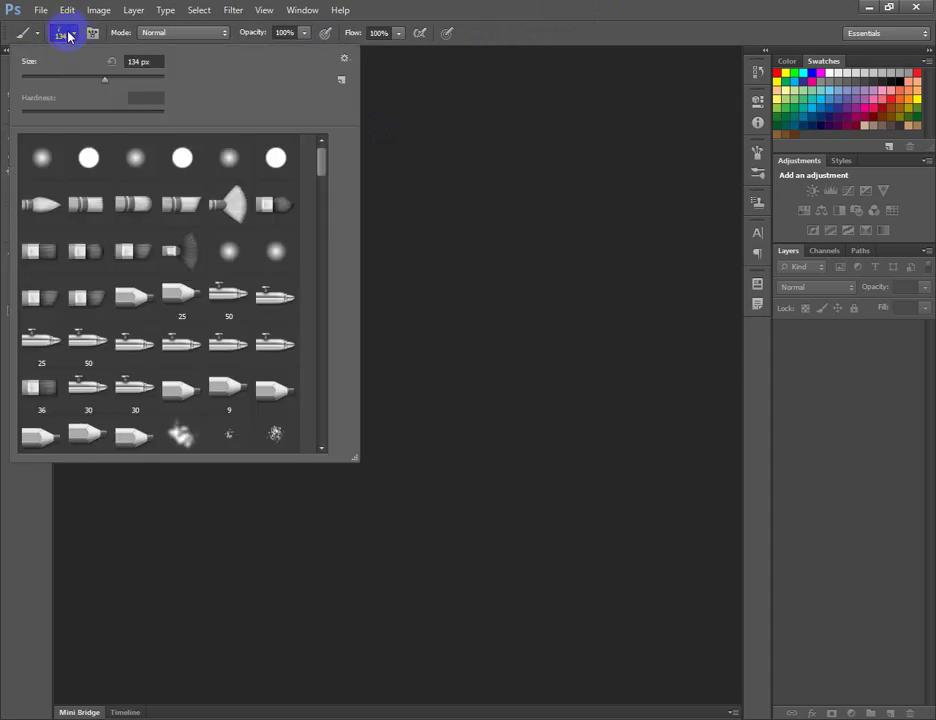
pyautogui.click(100, 165)
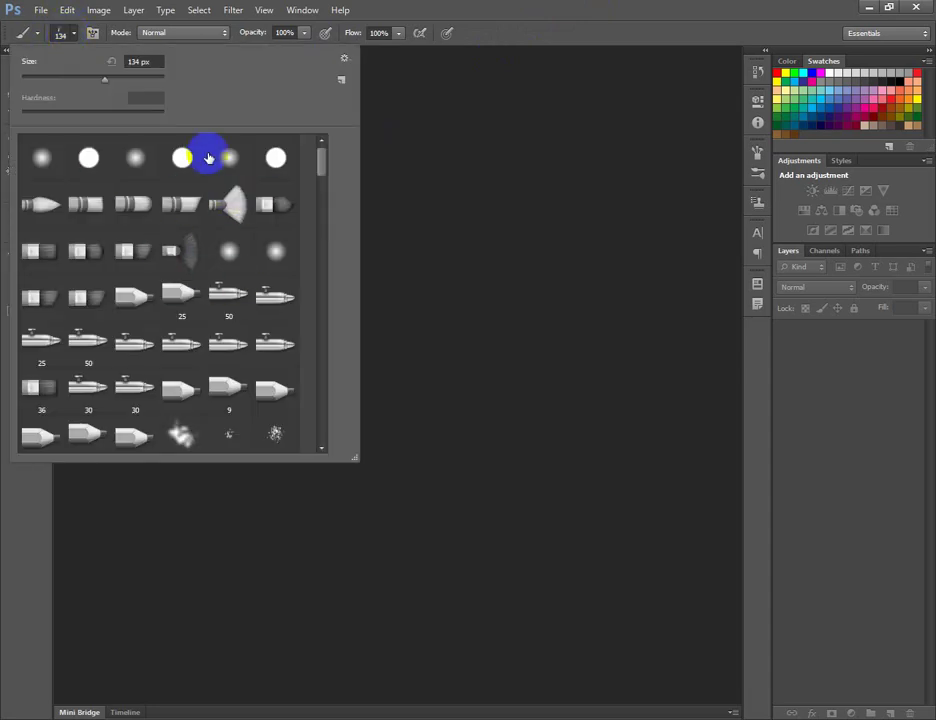
pyautogui.click(344, 62)
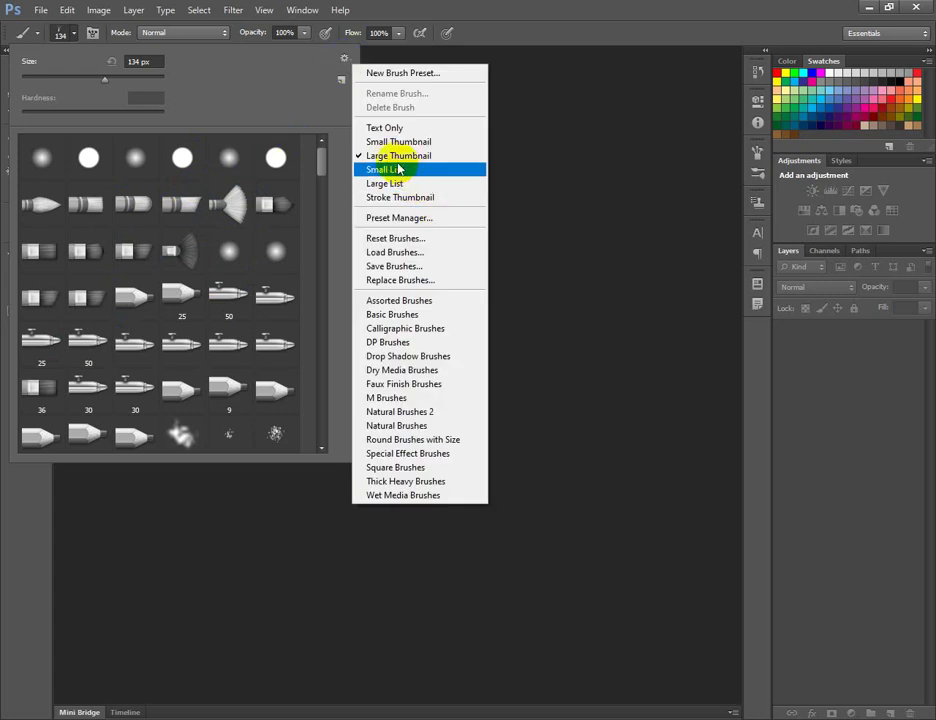
pyautogui.click(402, 143)
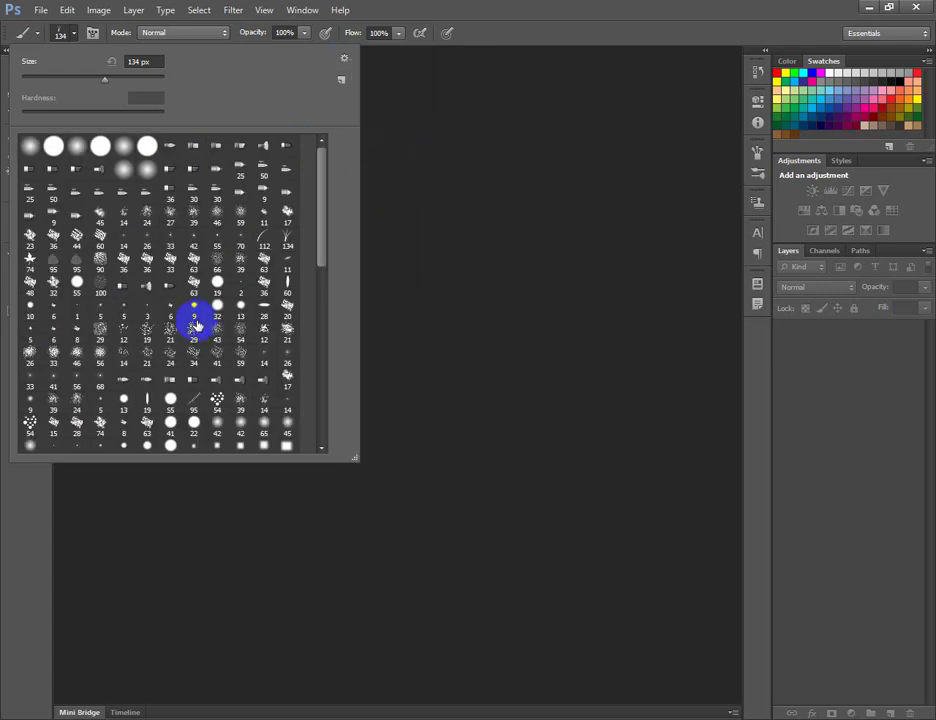
pyautogui.click(522, 234)
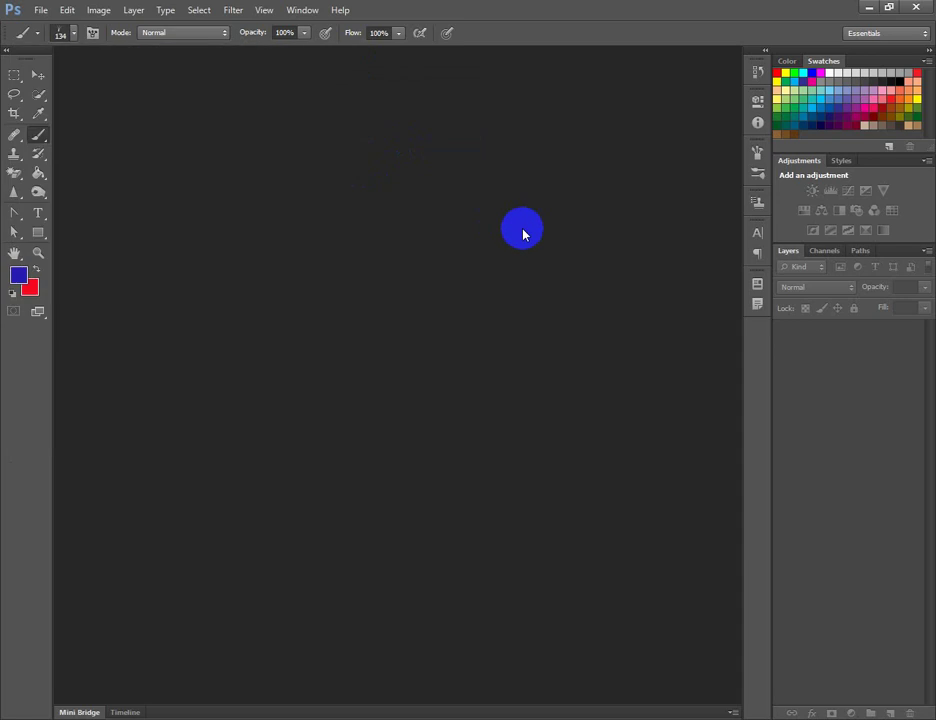
# Load the Cloud Brushes ABR file from the Camera Roll folder in Pictures into the brush presets
pyautogui.click(72, 36)
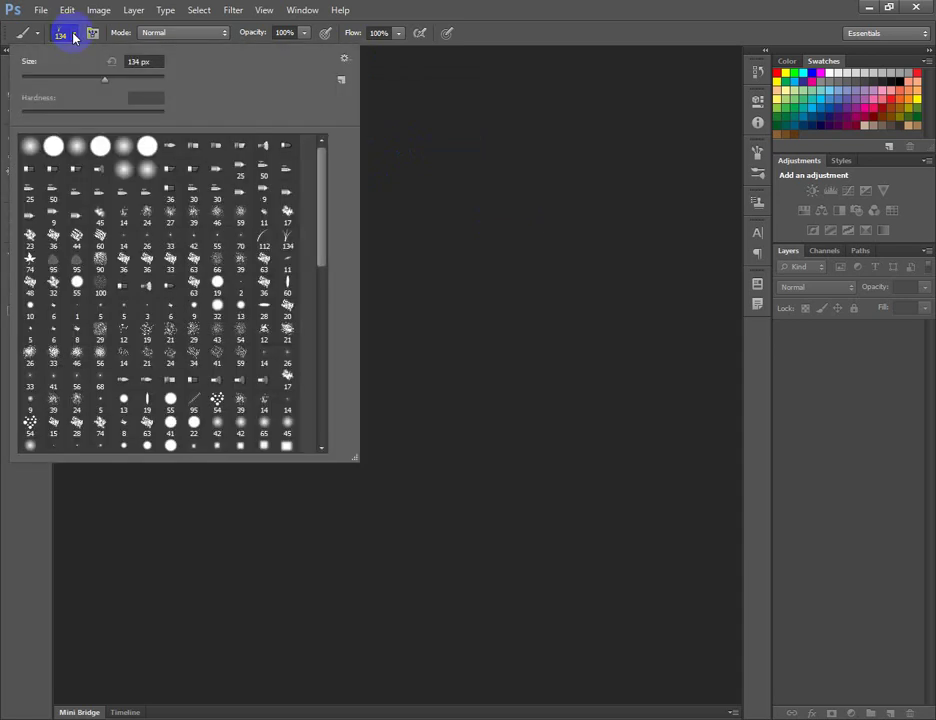
pyautogui.click(218, 283)
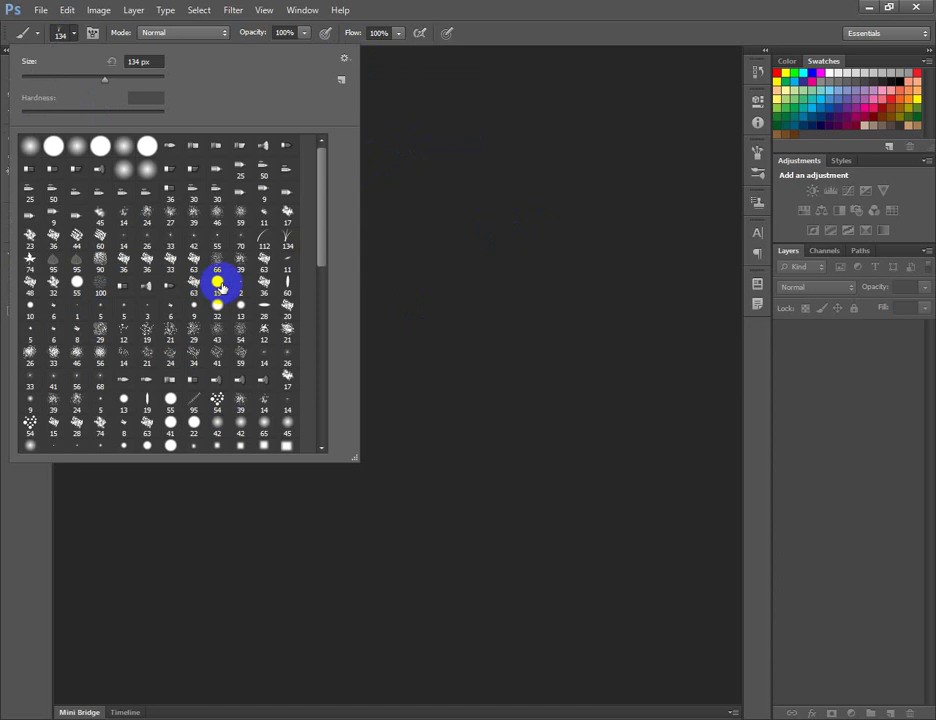
pyautogui.click(343, 59)
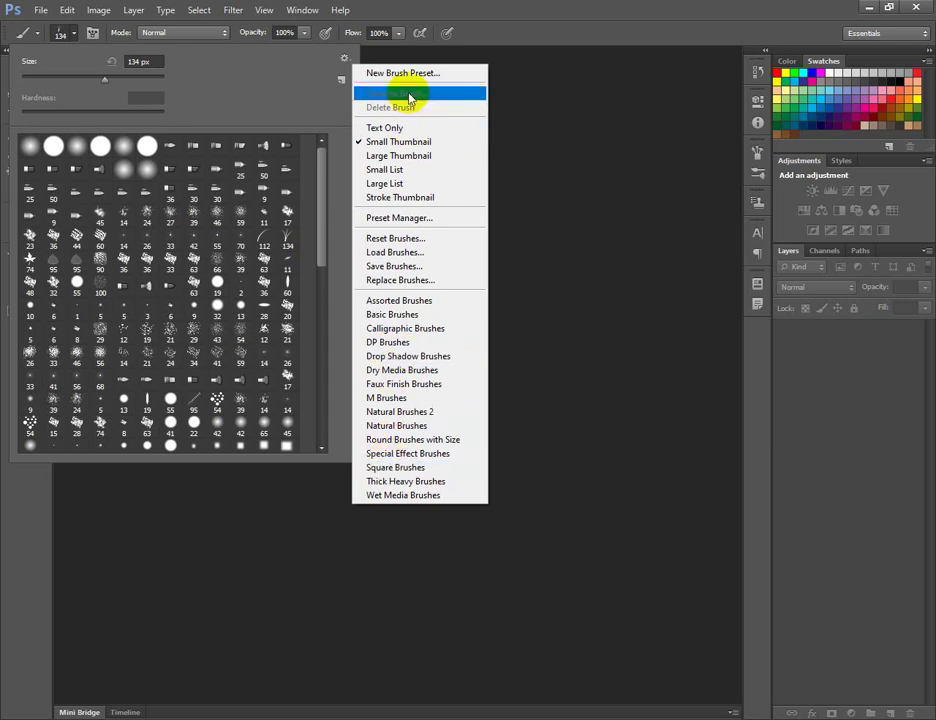
pyautogui.click(410, 255)
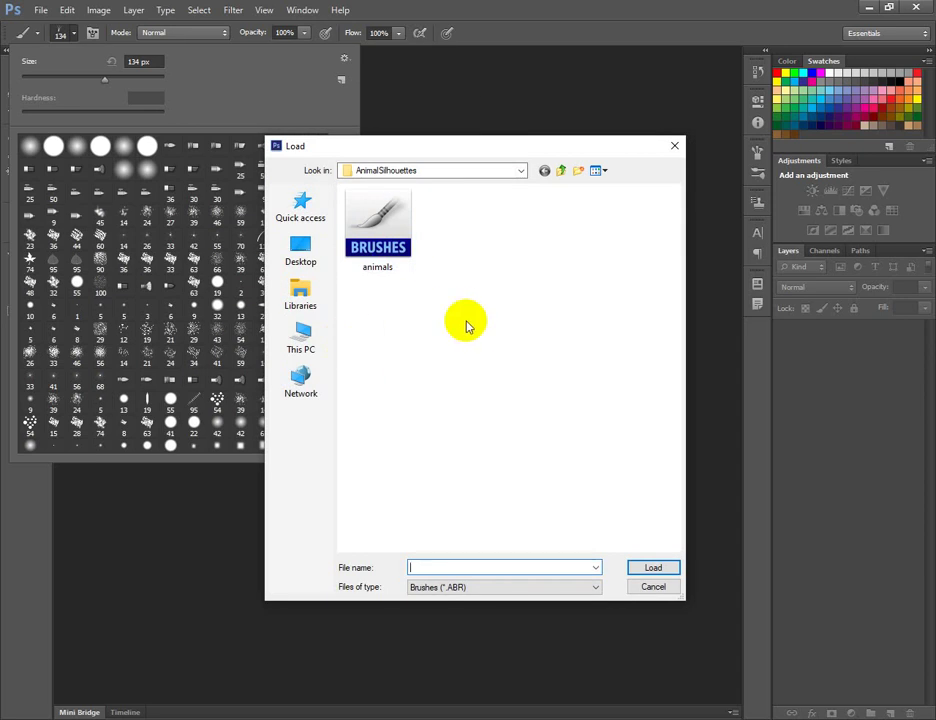
pyautogui.click(299, 208)
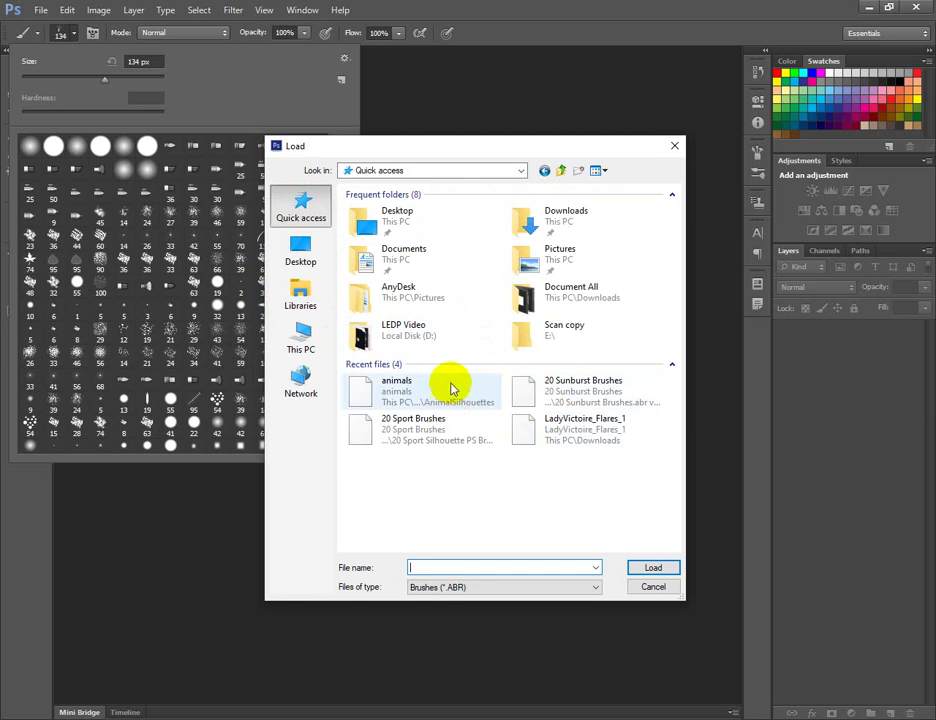
pyautogui.doubleClick(576, 259)
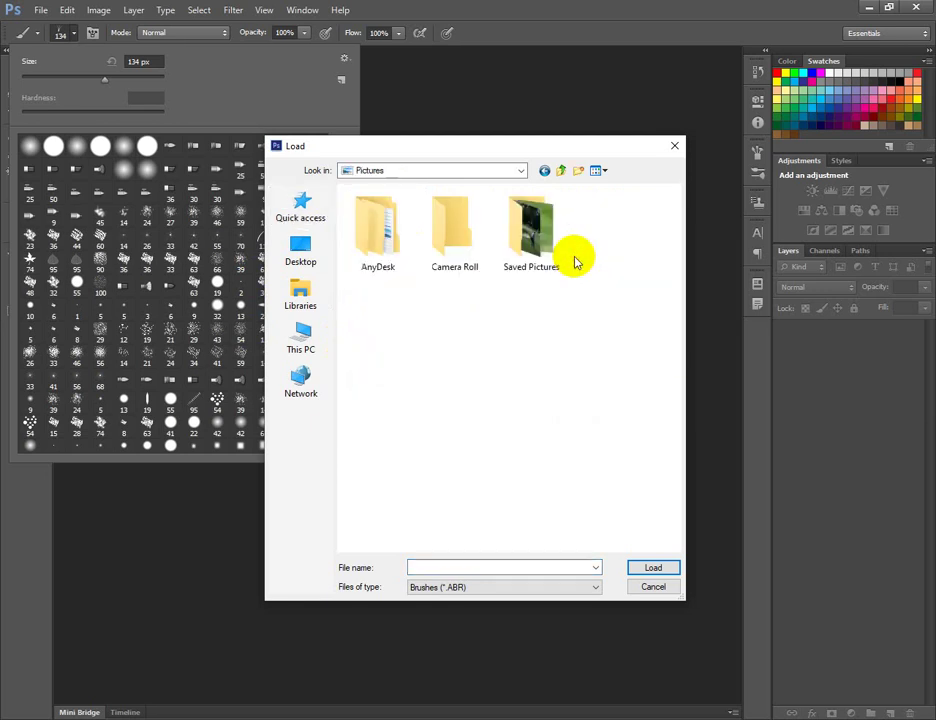
pyautogui.doubleClick(455, 228)
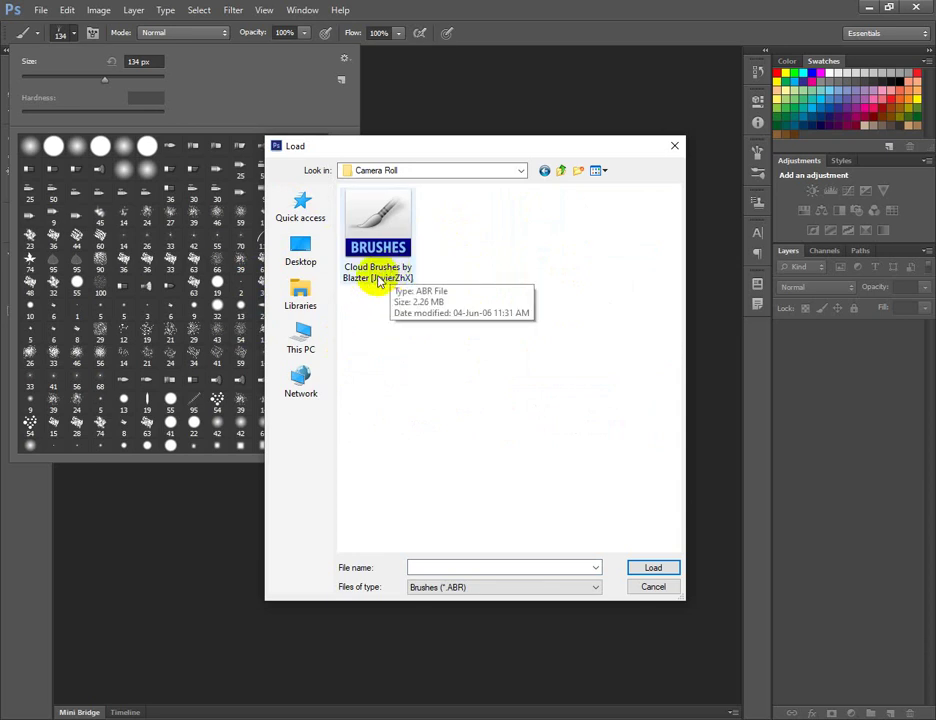
pyautogui.click(362, 250)
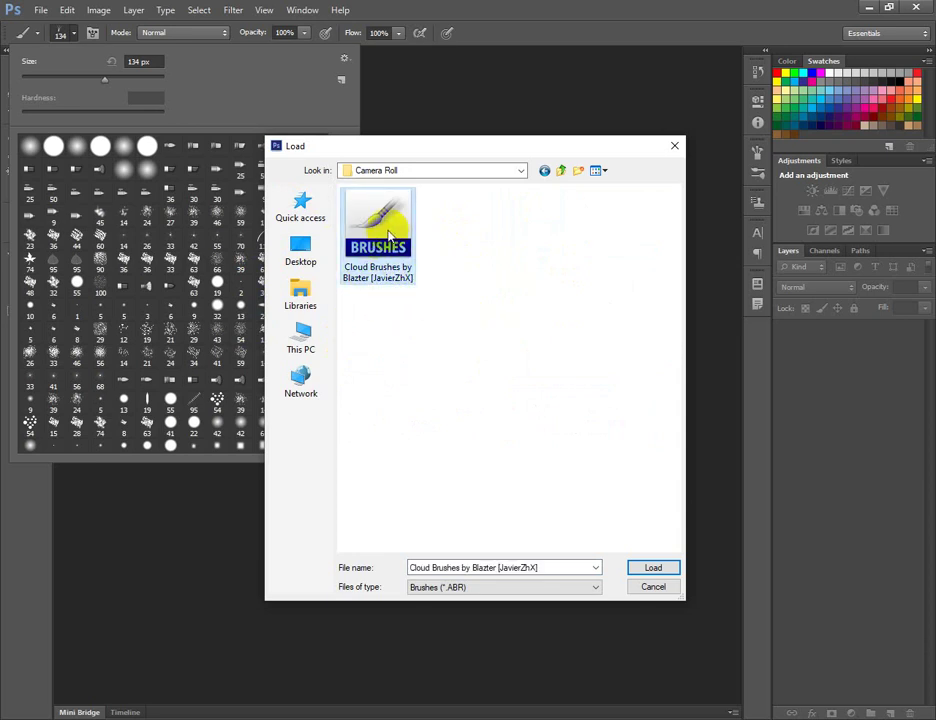
pyautogui.click(654, 566)
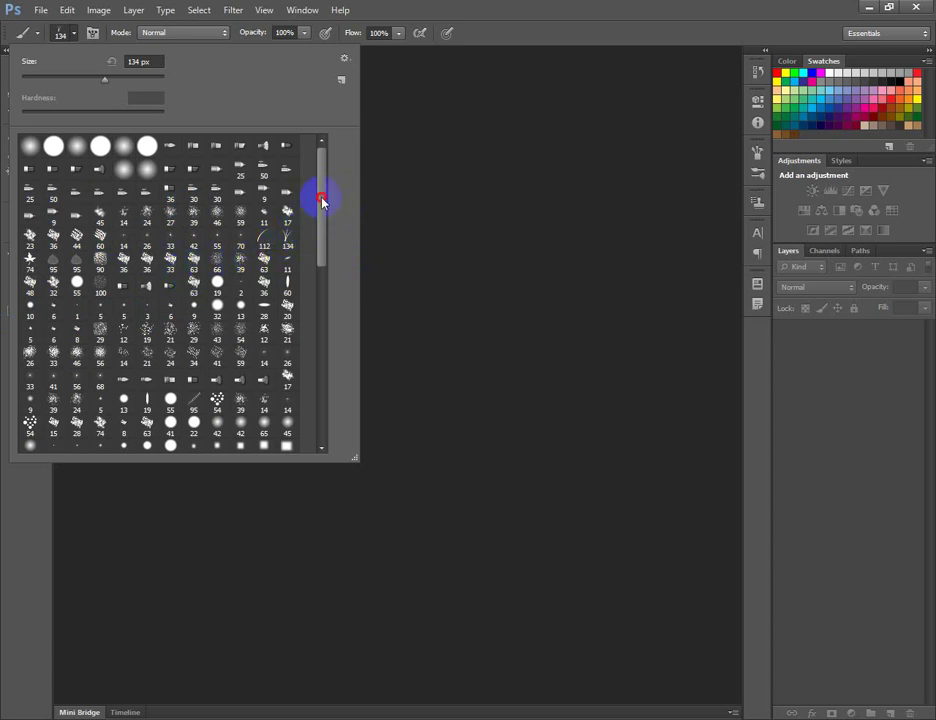
# Try several of the newly loaded cloud brushes at the end of the preset list and choose the 917 px one
pyautogui.moveTo(320, 200)
pyautogui.mouseDown()
pyautogui.moveTo(316, 232)
pyautogui.moveTo(334, 320)
pyautogui.moveTo(334, 465)
pyautogui.mouseUp()
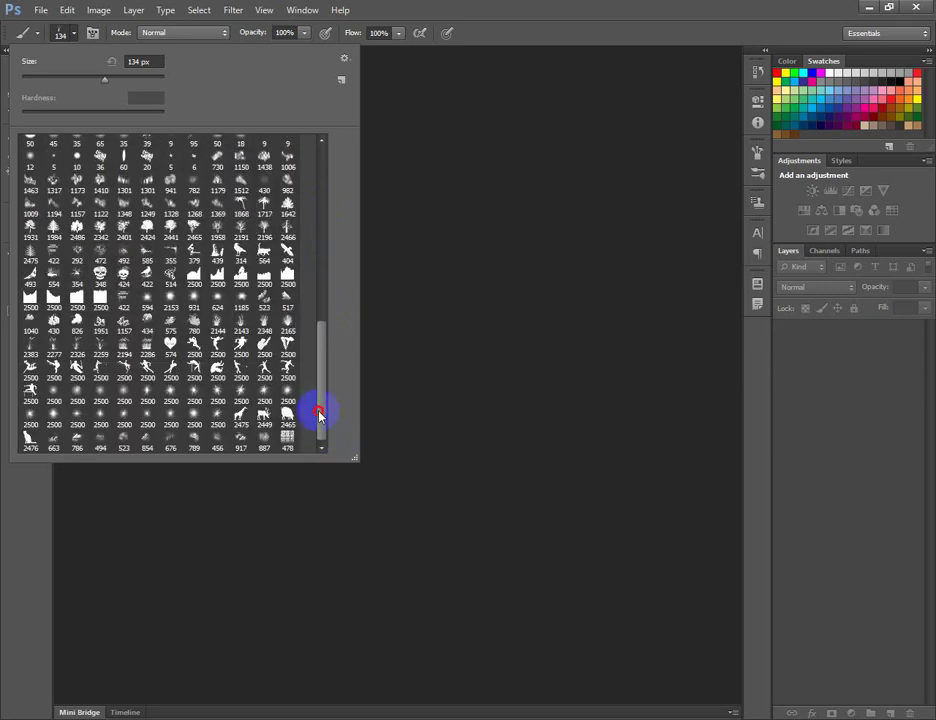
pyautogui.click(265, 440)
pyautogui.click(194, 441)
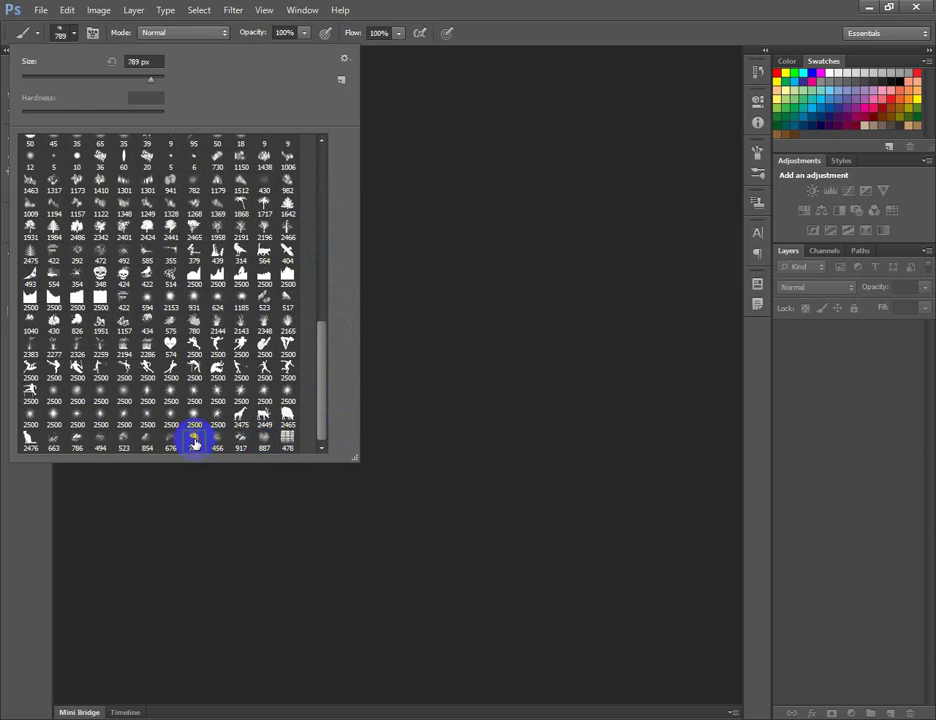
pyautogui.click(287, 441)
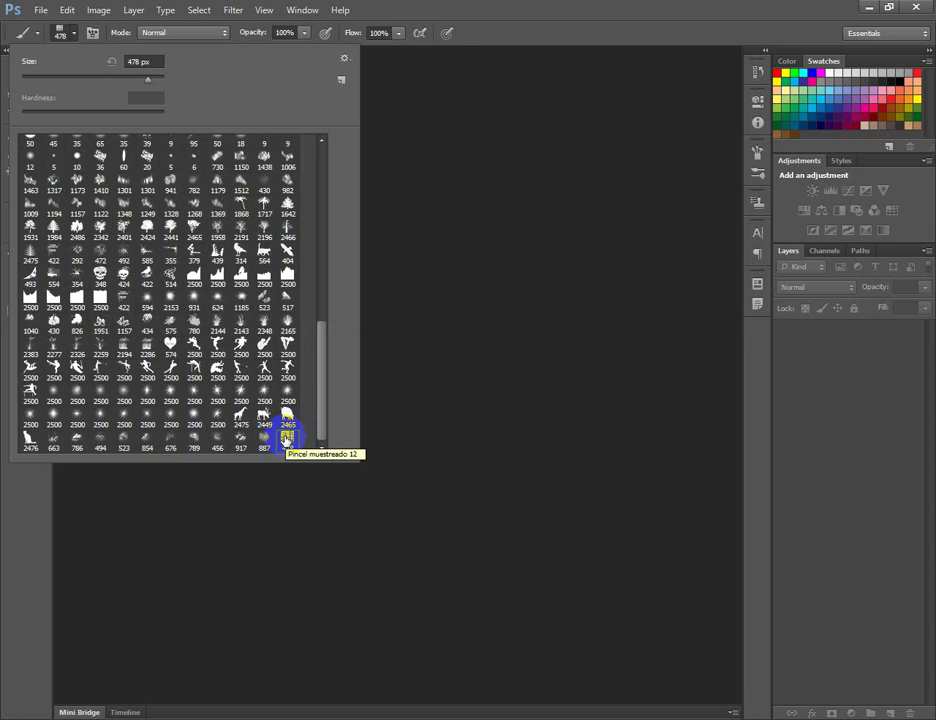
pyautogui.click(264, 440)
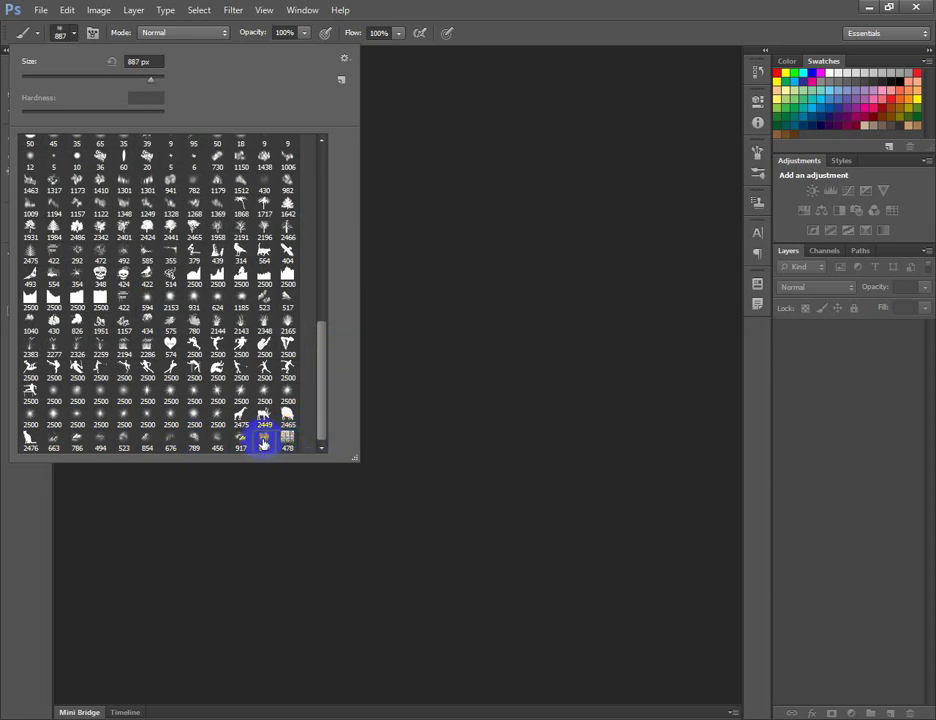
pyautogui.click(240, 440)
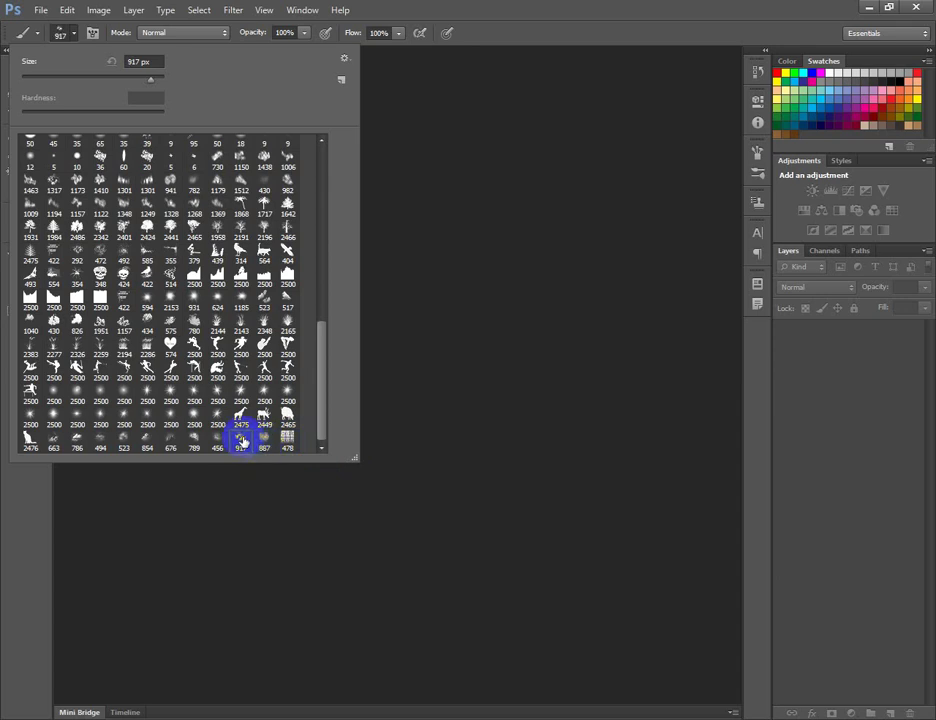
pyautogui.click(443, 8)
# Create a new 3.5 by 2 inch document at 300 pixels/inch in CMYK Color with a white background
pyautogui.click(41, 10)
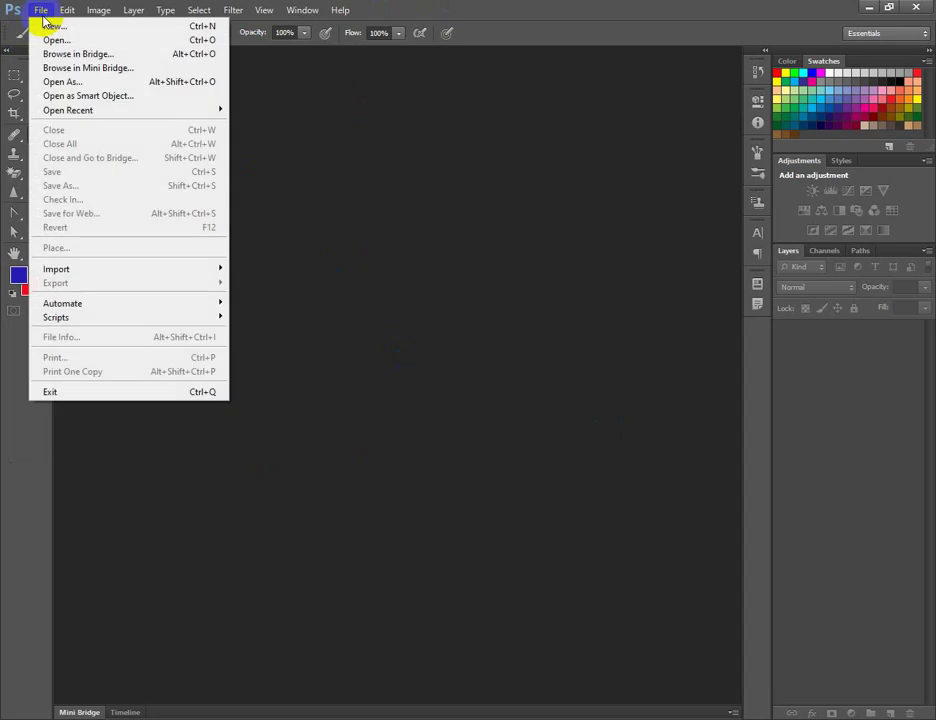
pyautogui.press('Escape')
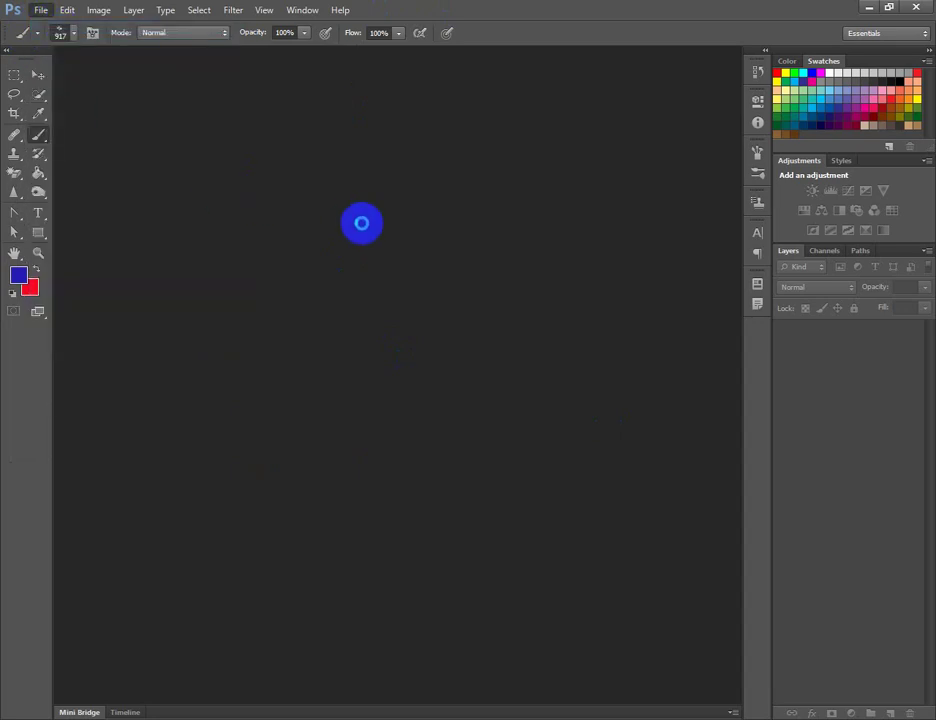
pyautogui.hotkey('ctrl', 'n')
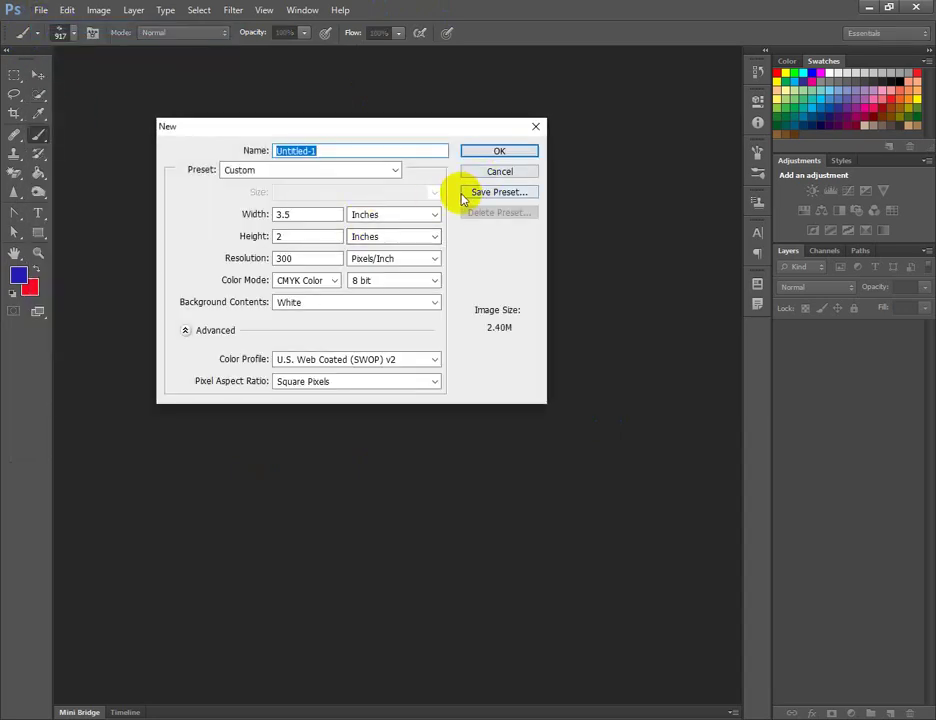
pyautogui.click(500, 153)
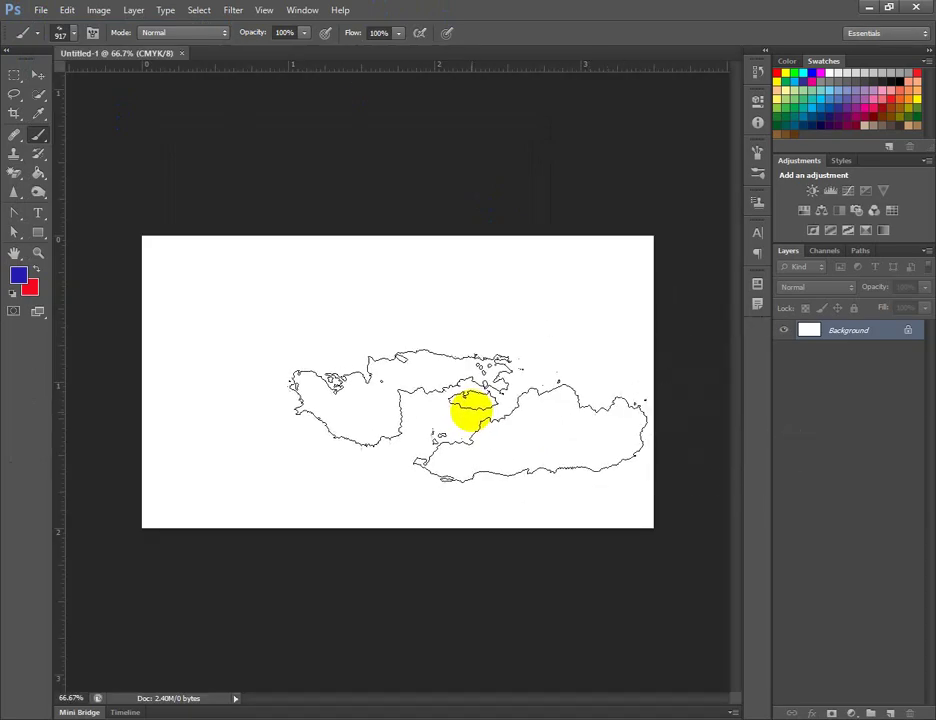
# Add a new layer, fill the whole canvas on it with the blue foreground color, and deselect
pyautogui.click(890, 713)
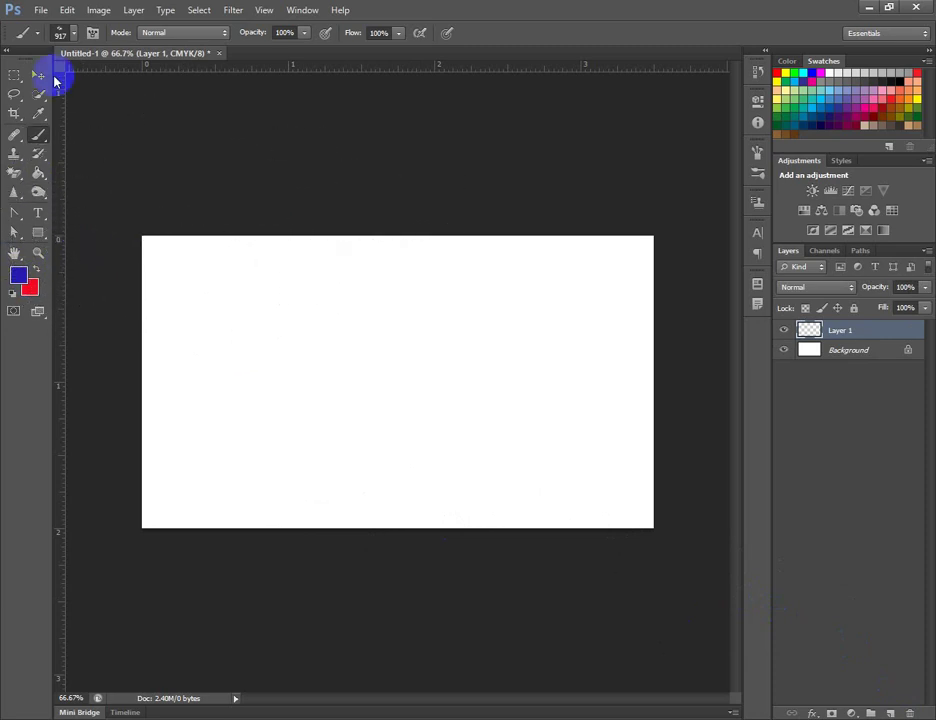
pyautogui.click(14, 75)
pyautogui.moveTo(100, 228)
pyautogui.mouseDown()
pyautogui.moveTo(391, 427)
pyautogui.moveTo(708, 579)
pyautogui.mouseUp()
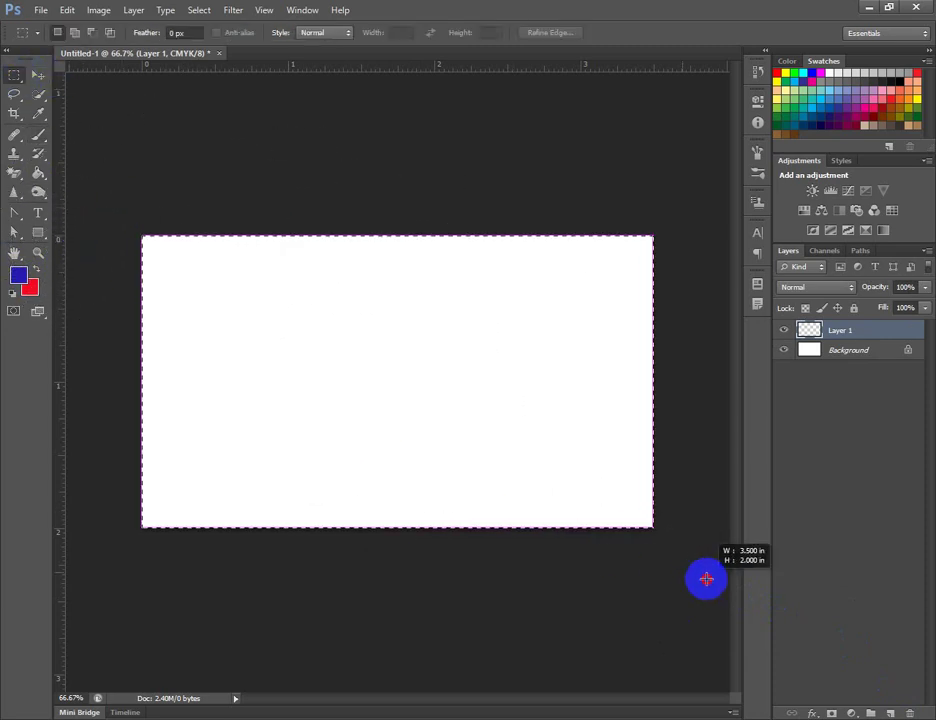
pyautogui.hotkey('alt', 'BackSpace')
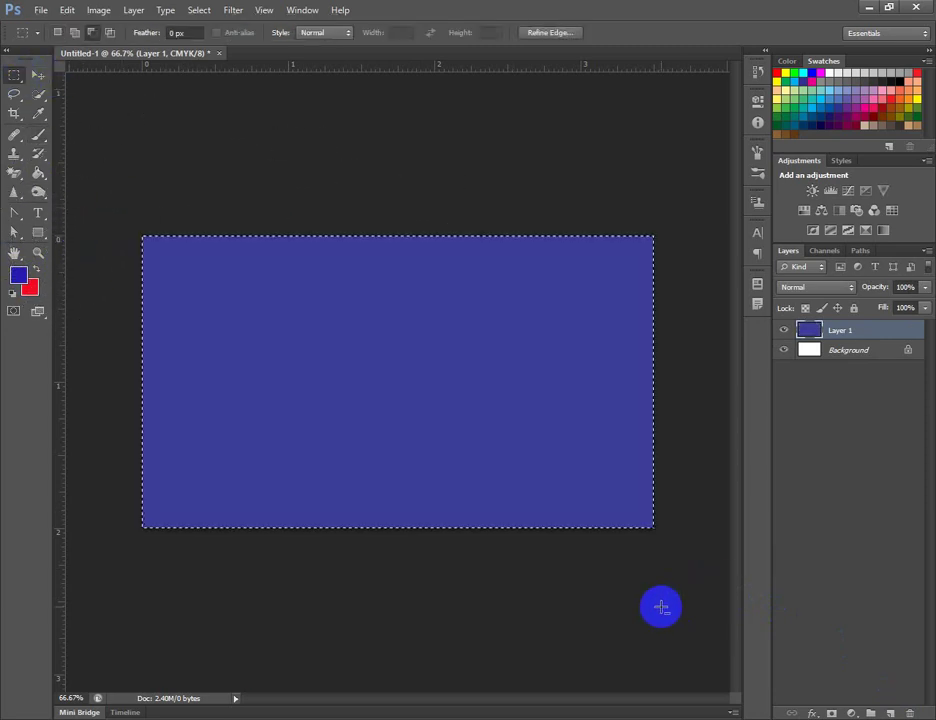
pyautogui.click(184, 321)
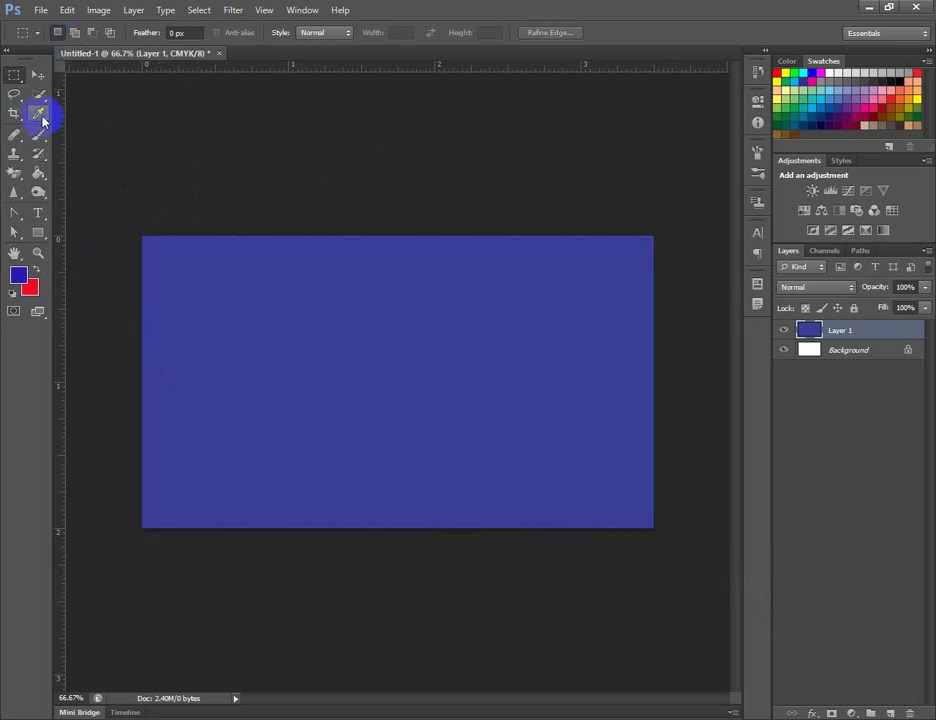
# Stamp the 917 px cloud brush once on the upper middle of the blue layer in the current foreground color
pyautogui.click(39, 135)
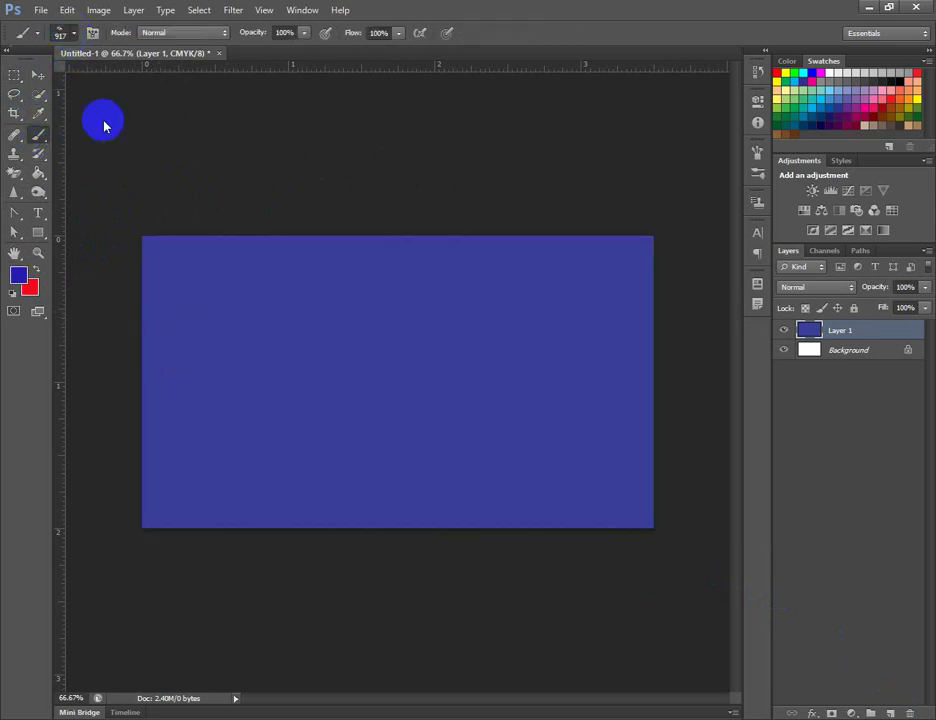
pyautogui.click(73, 33)
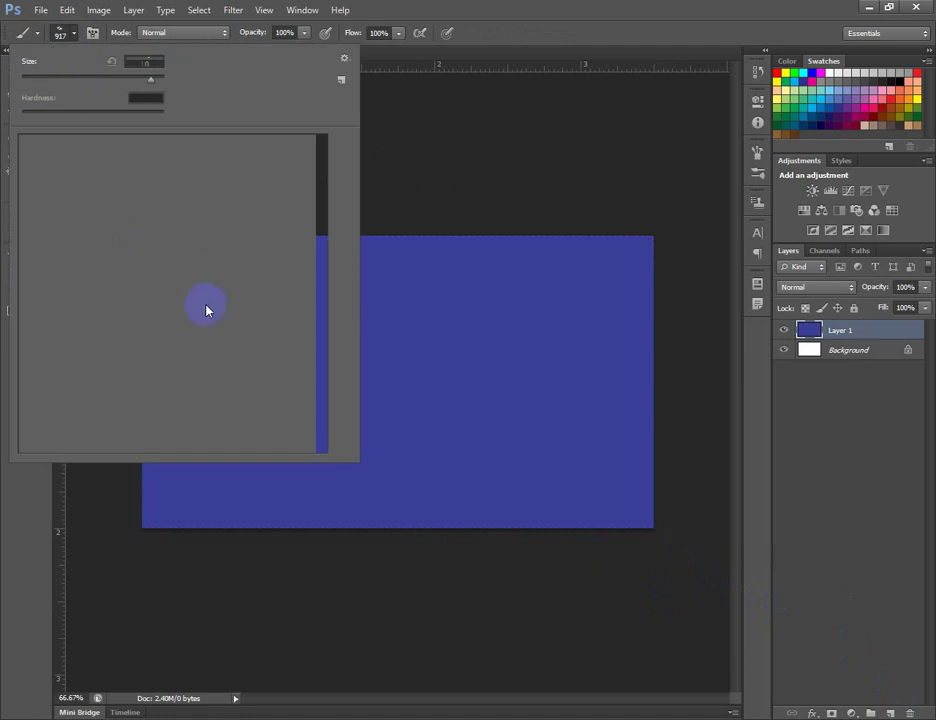
pyautogui.doubleClick(242, 440)
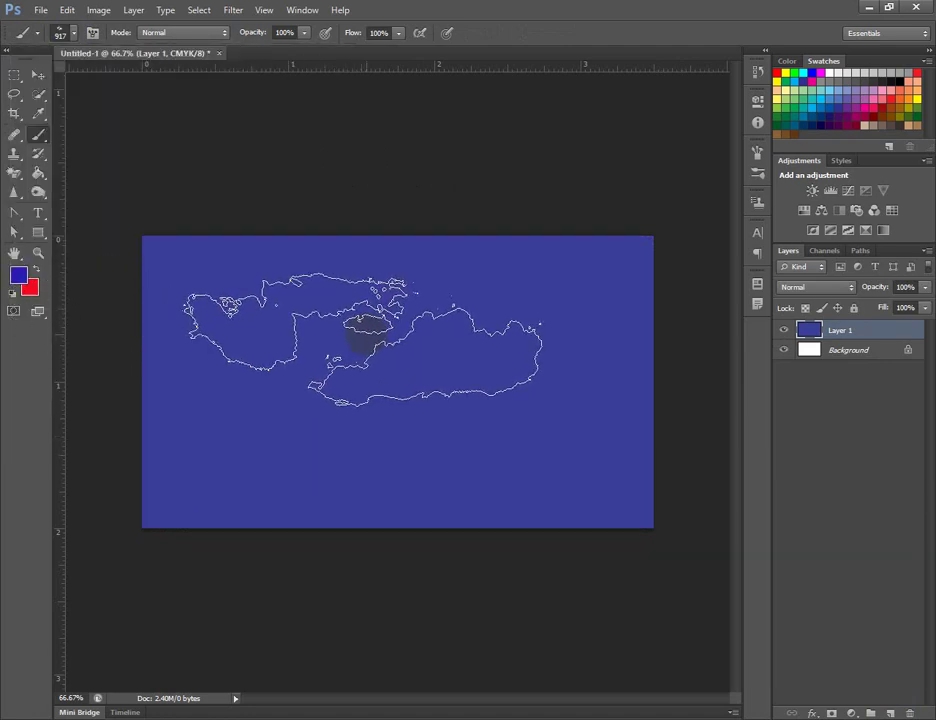
pyautogui.click(392, 312)
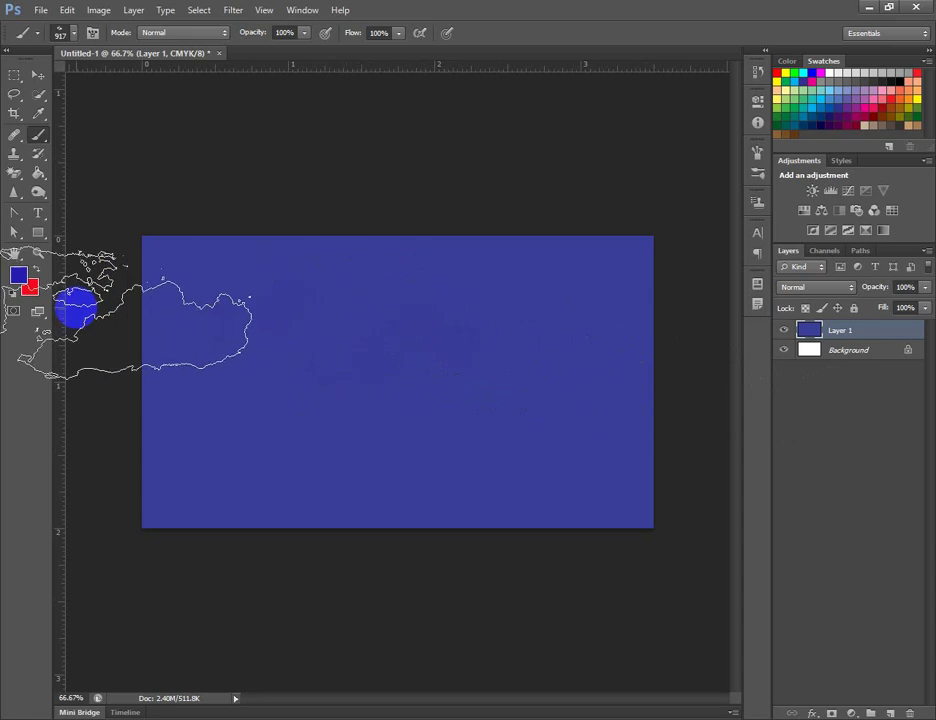
# Set the foreground color to pure white for the Brush tool
pyautogui.click(18, 275)
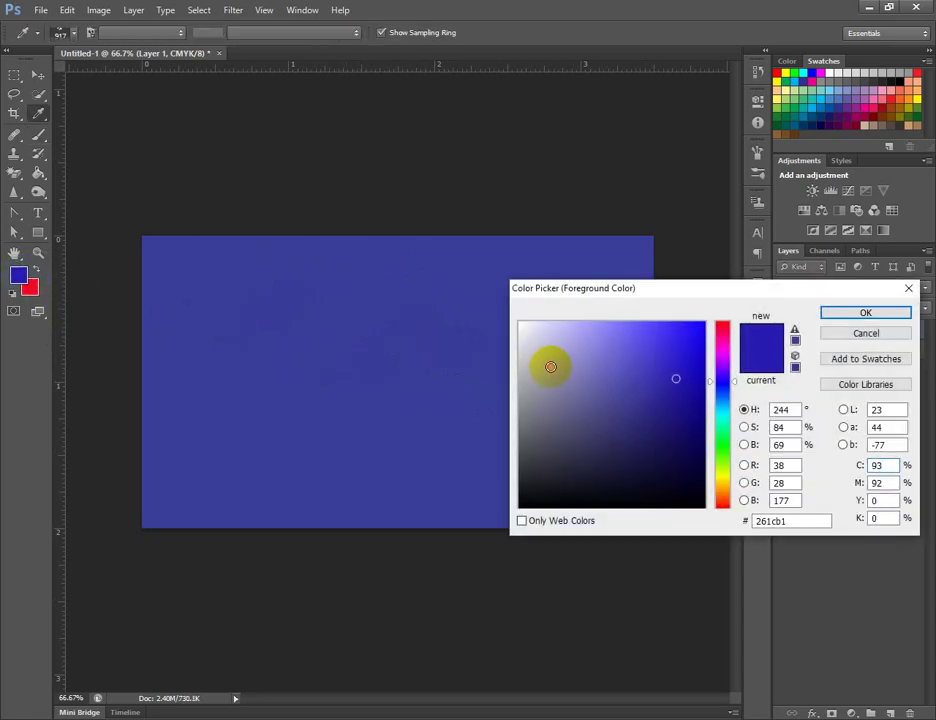
pyautogui.moveTo(549, 368); pyautogui.dragTo(510, 322)
pyautogui.click(848, 316)
pyautogui.press('b')
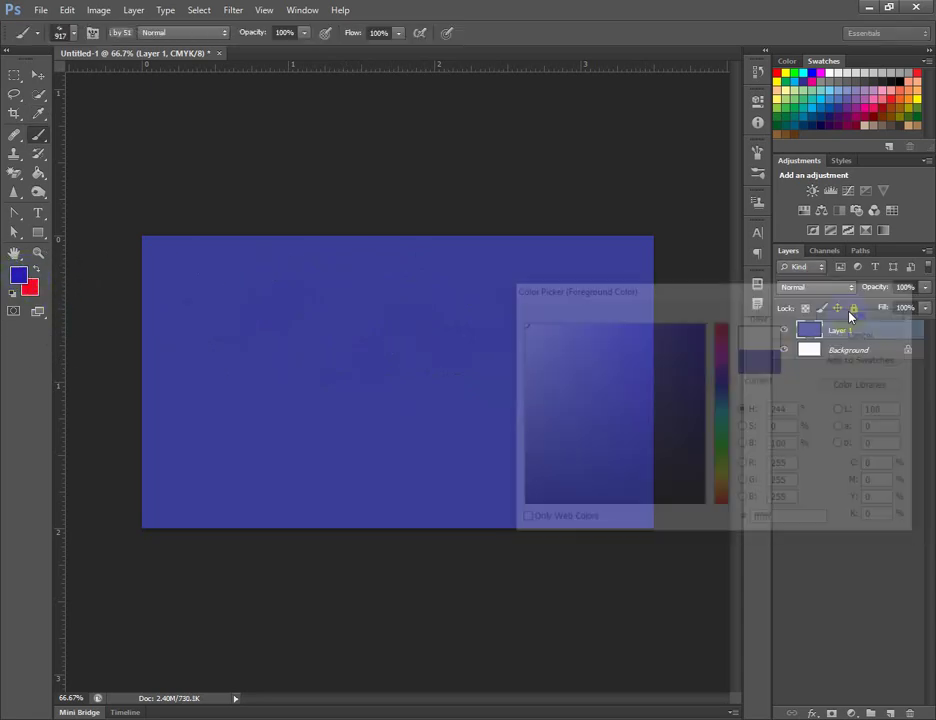
# Stamp the 917 px cloud brush once in white on the upper middle of the blue layer
pyautogui.click(366, 323)
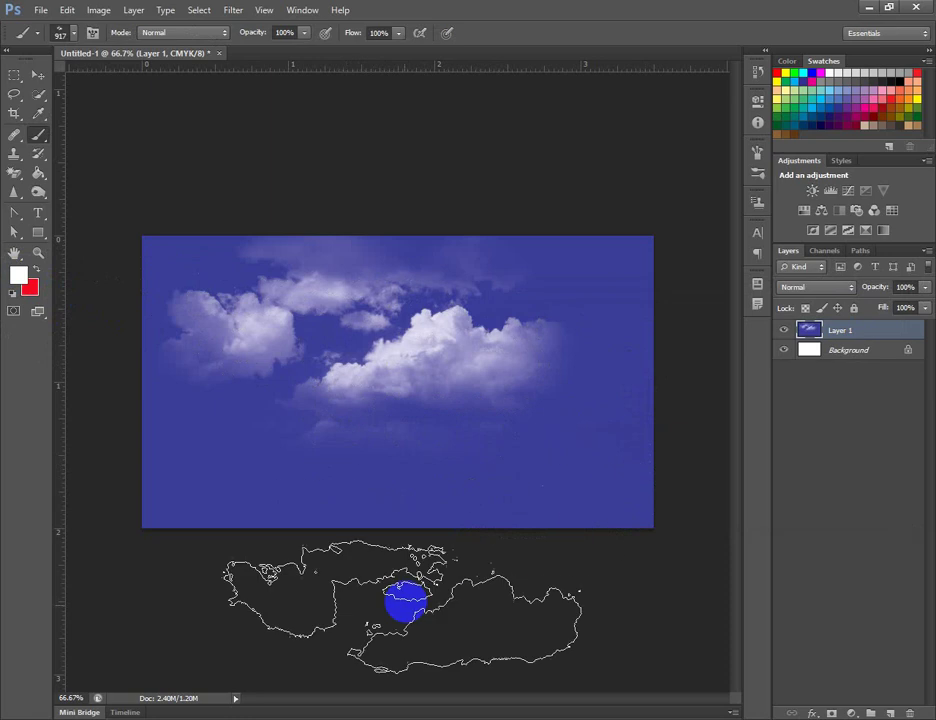
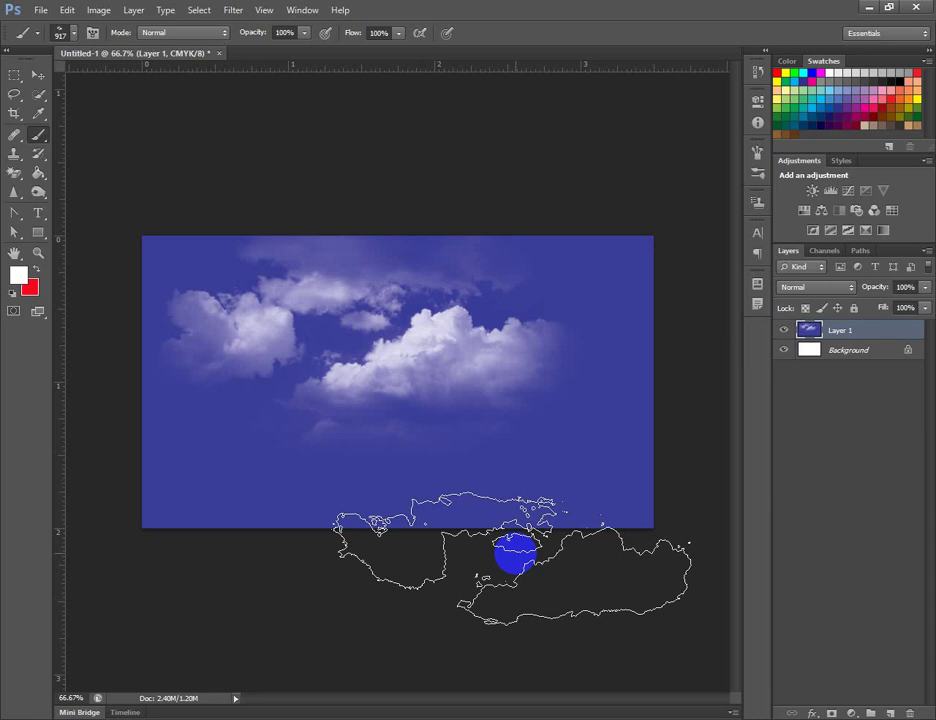
pyautogui.moveTo(515, 553); pyautogui.dragTo(351, 413)
pyautogui.hotkey('ctrl', 'd')
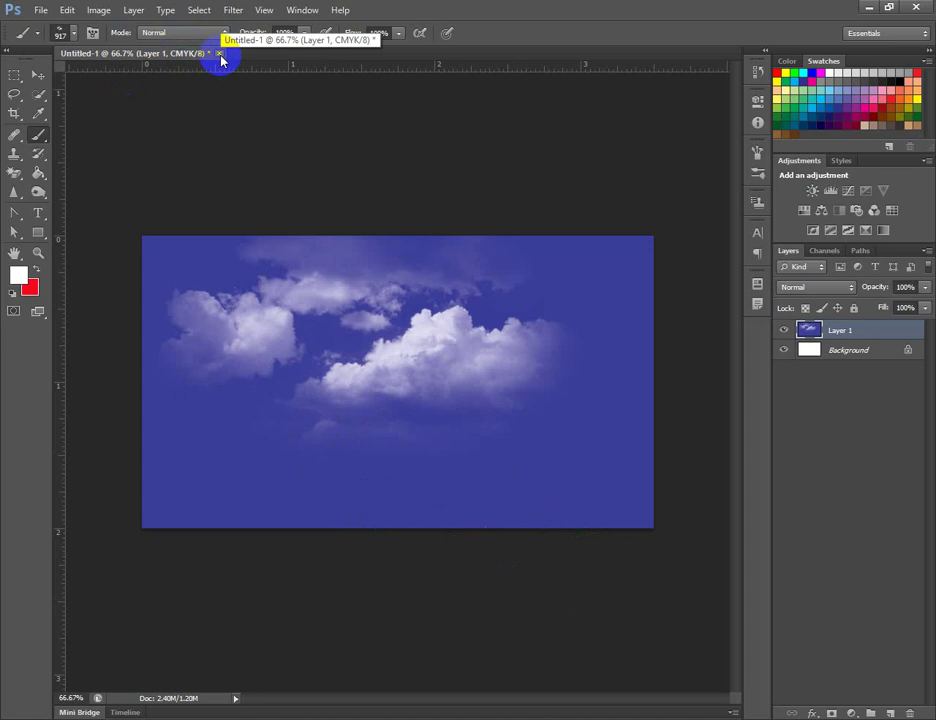
# Close the Untitled-1 document without saving and close the Camera Roll folder window
pyautogui.click(219, 54)
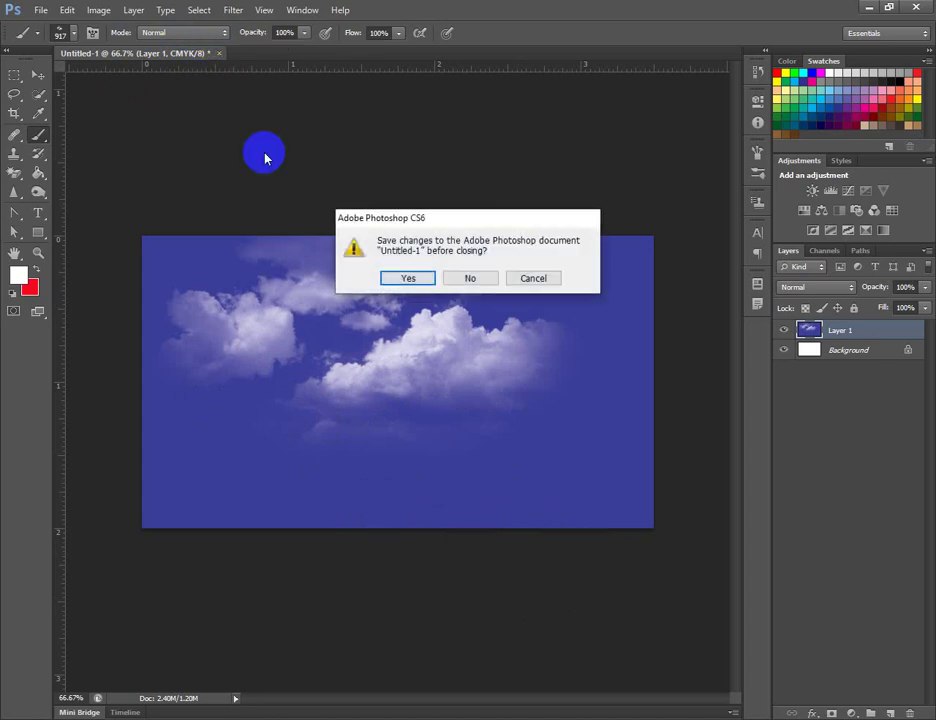
pyautogui.click(471, 281)
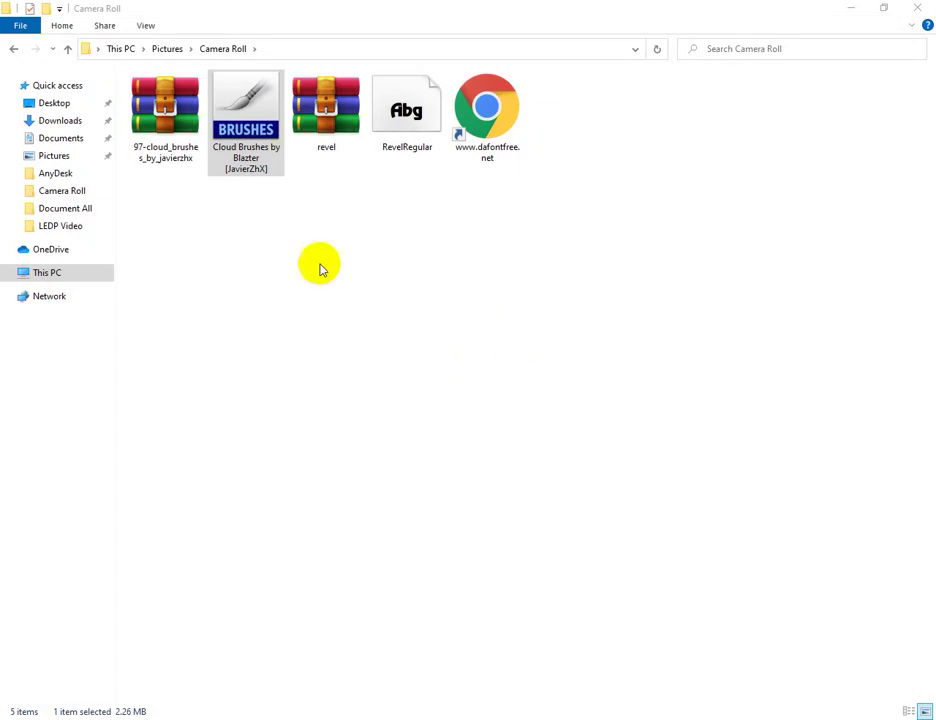
pyautogui.click(917, 8)
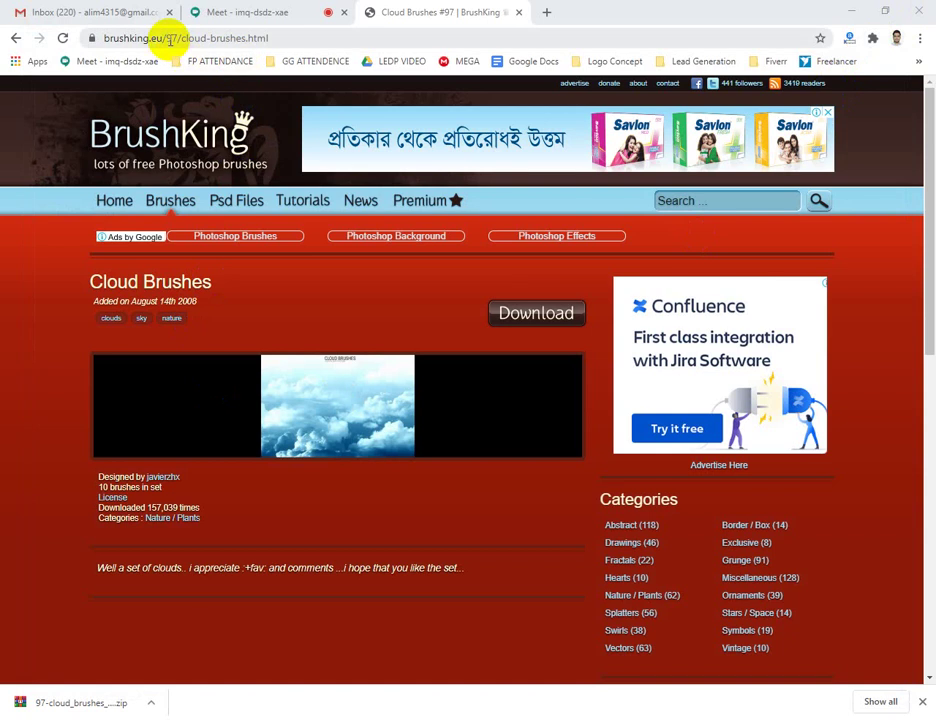
# Close the BrushKing Cloud Brushes page in the browser
pyautogui.moveTo(167, 37); pyautogui.dragTo(302, 36)
pyautogui.click(17, 386)
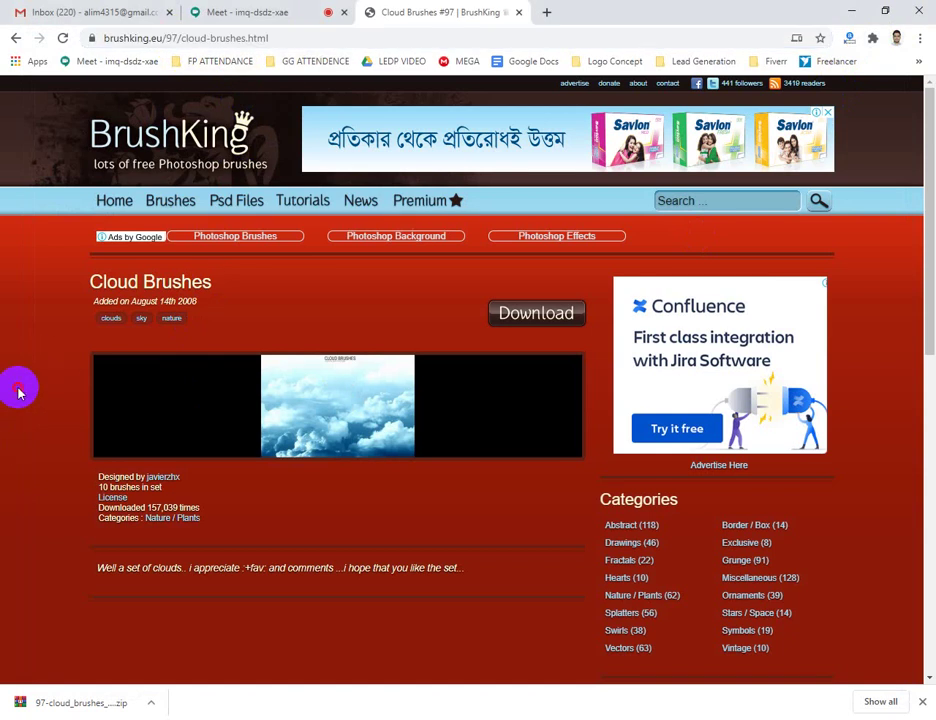
pyautogui.click(519, 12)
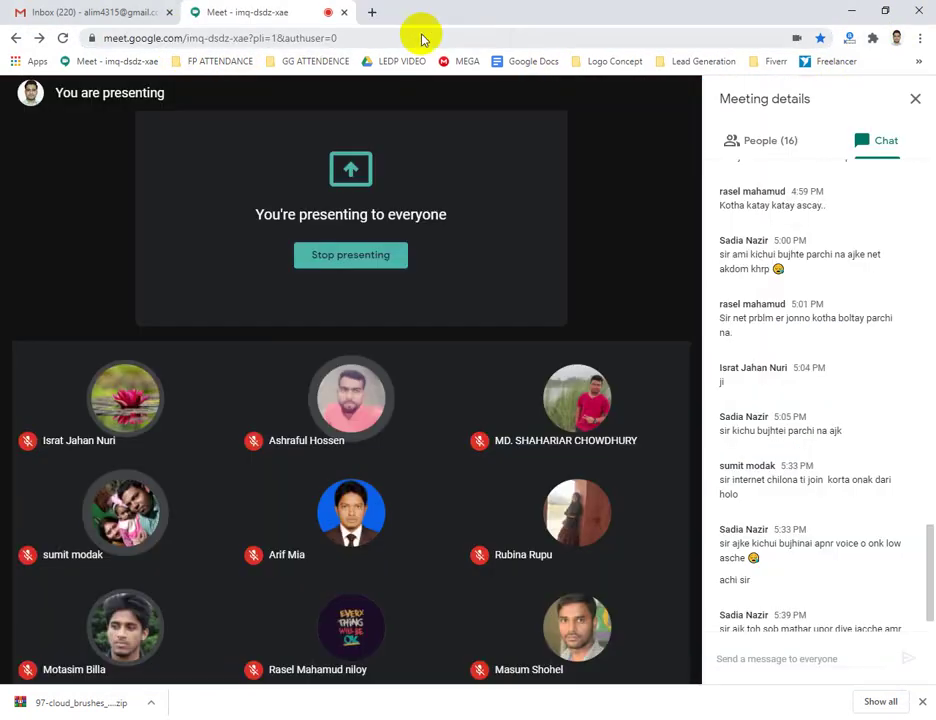
# Open brushlovers.com/photoshop/people-brushes in a new browser tab
pyautogui.click(370, 14)
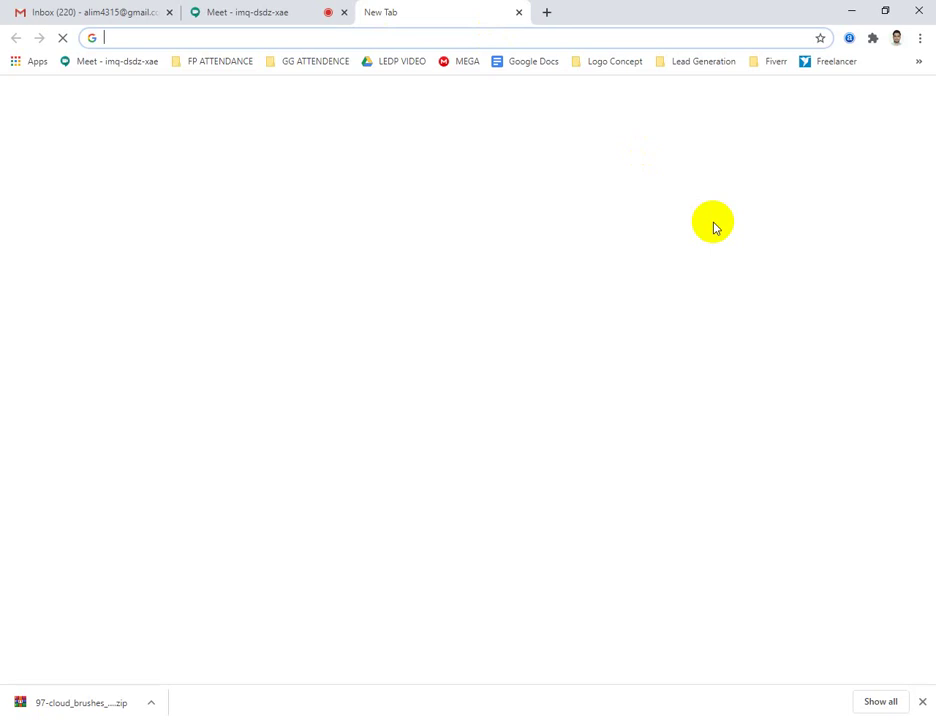
pyautogui.write('l')
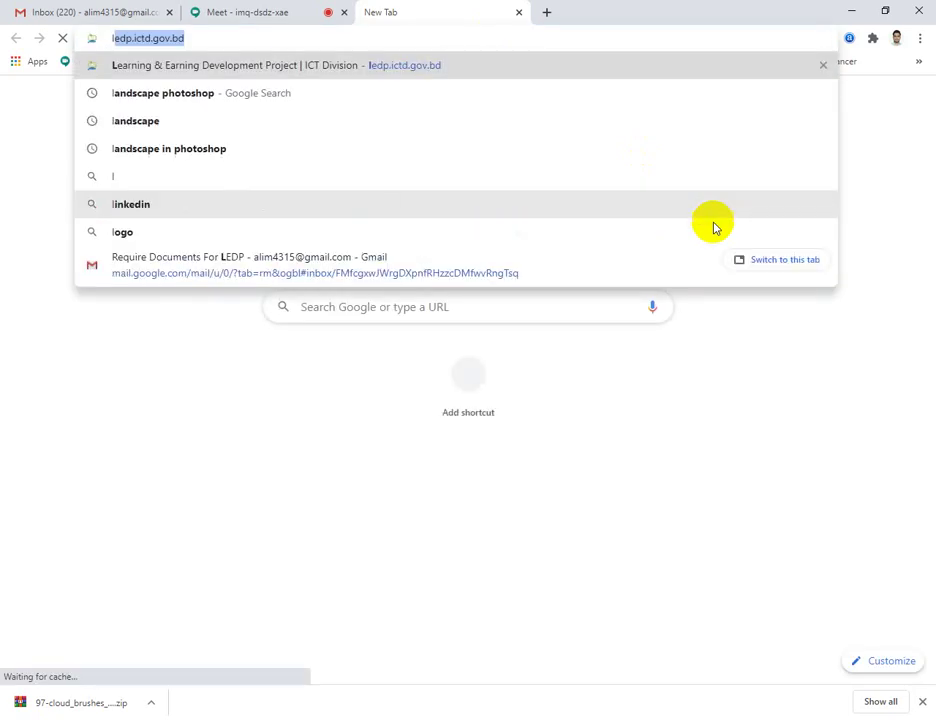
pyautogui.press('BackSpace')
pyautogui.write('bru')
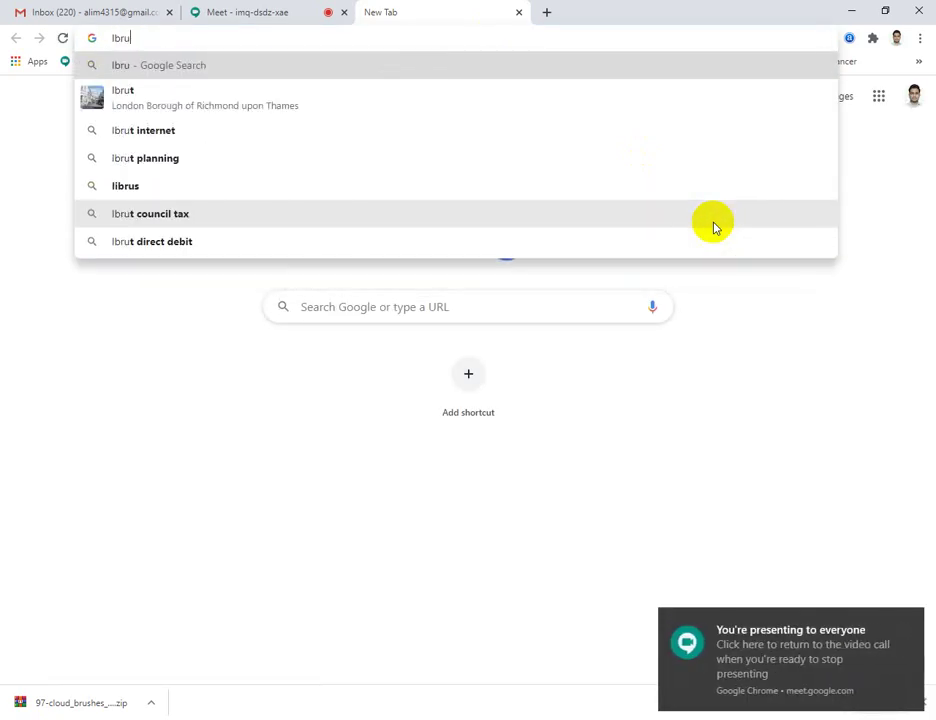
pyautogui.write('sh')
pyautogui.press('BackSpace')
pyautogui.press('BackSpace')
pyautogui.press('BackSpace')
pyautogui.press('BackSpace')
pyautogui.press('BackSpace')
pyautogui.press('BackSpace')
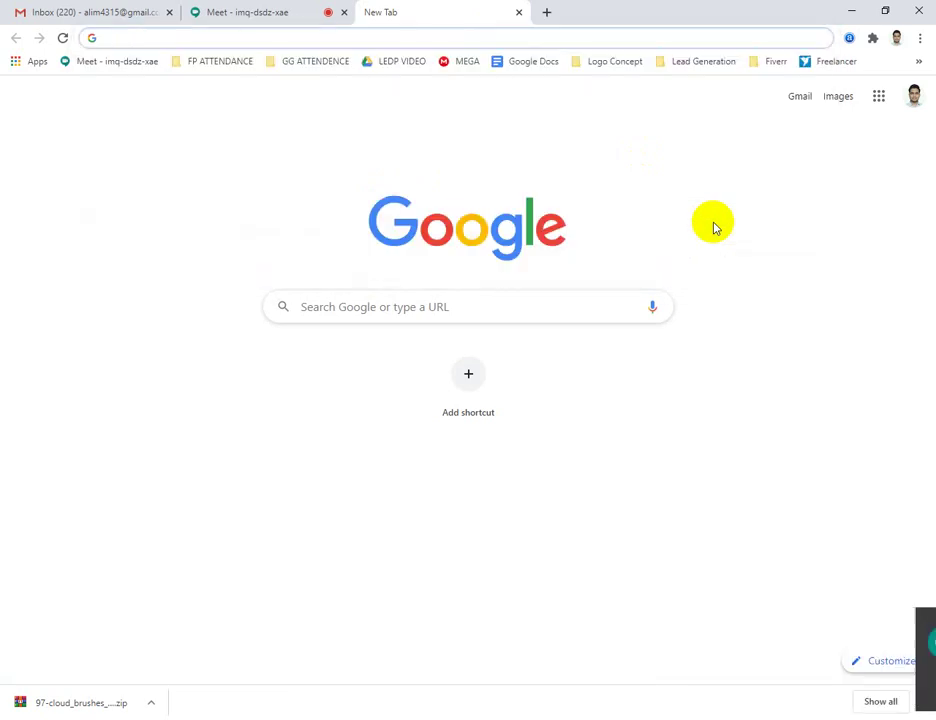
pyautogui.write('brush')
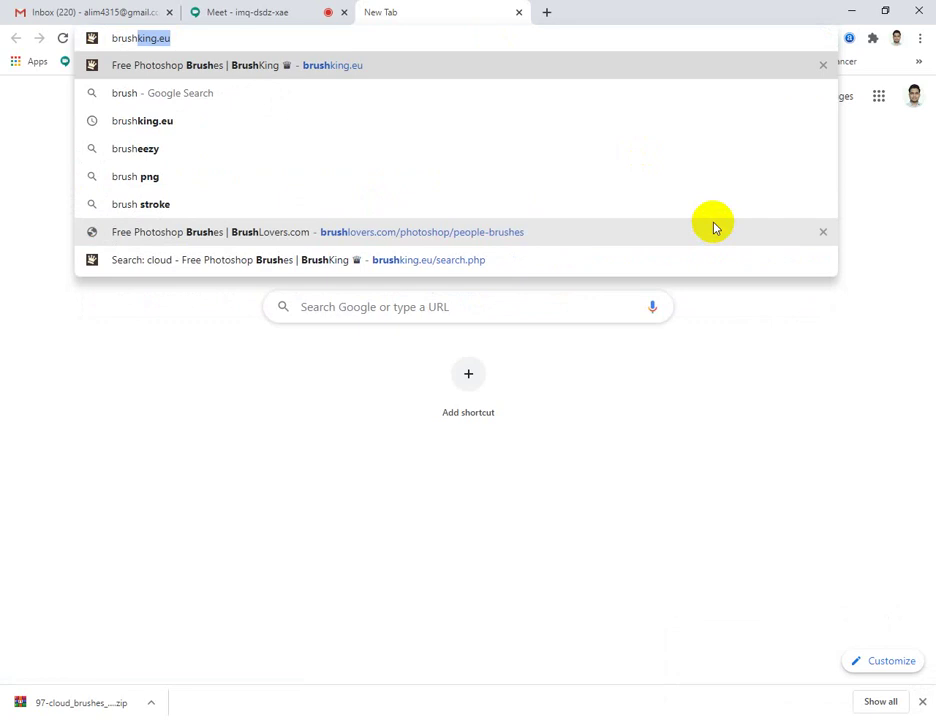
pyautogui.write('lo')
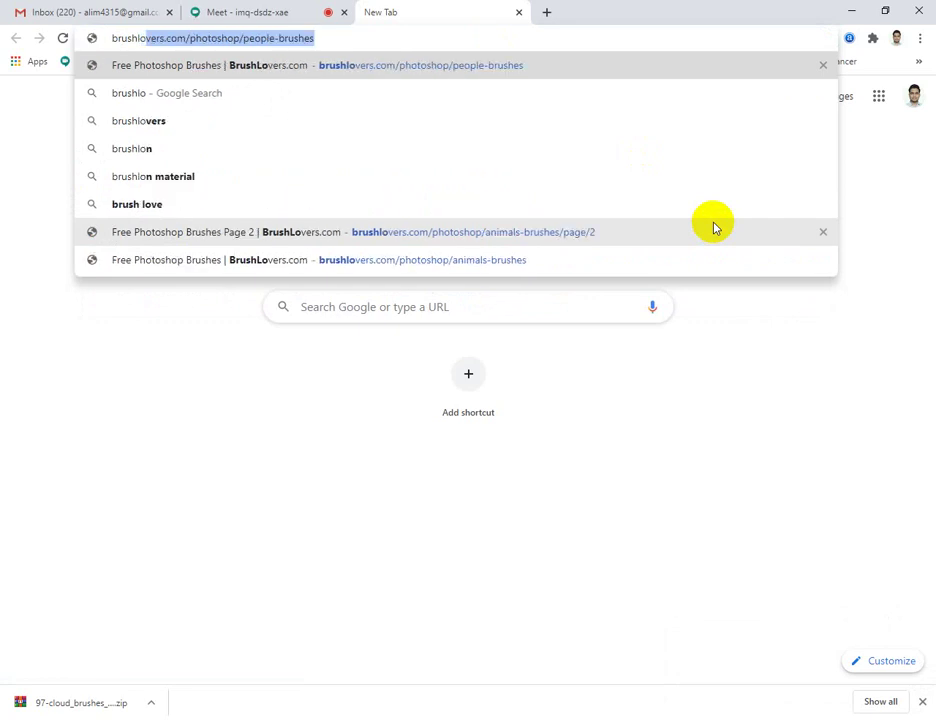
pyautogui.press('Return')
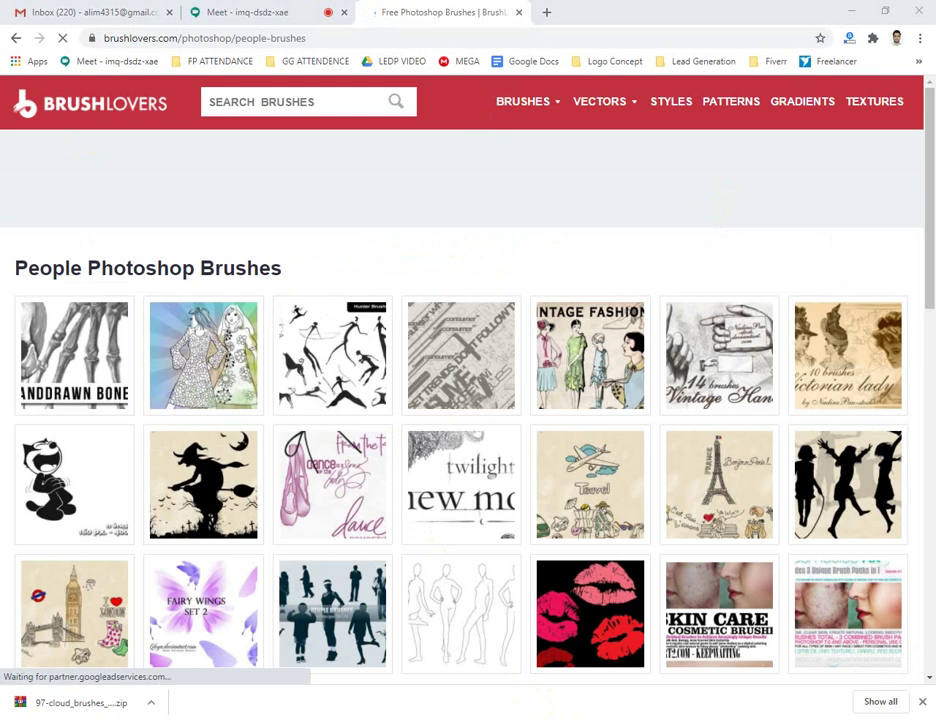
# Switch to Adobe Photoshop CS6 (64 Bit)
pyautogui.press('super')
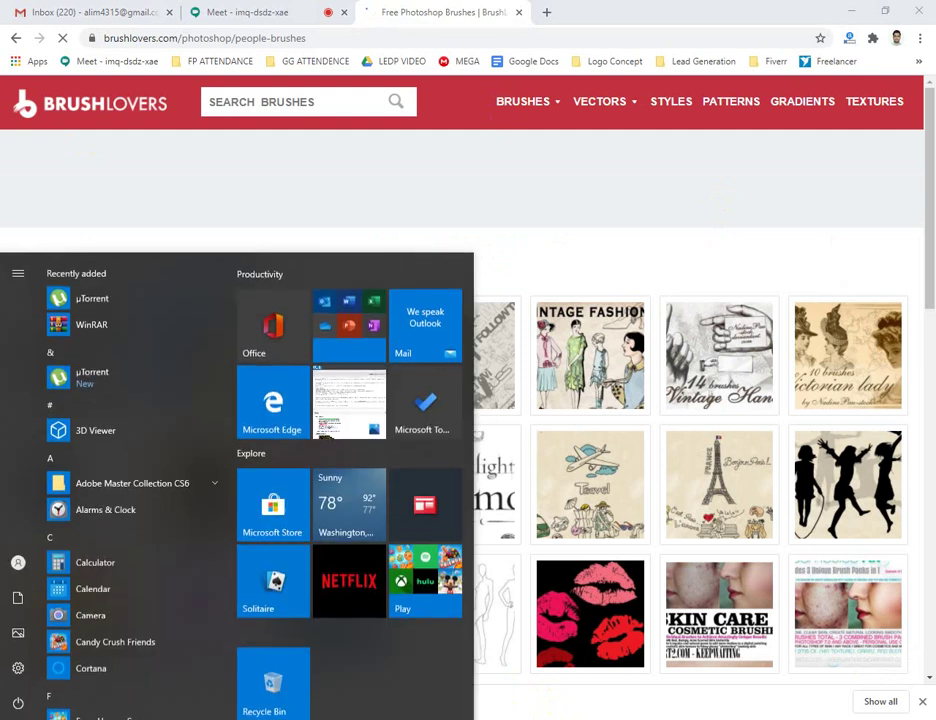
pyautogui.click(200, 486)
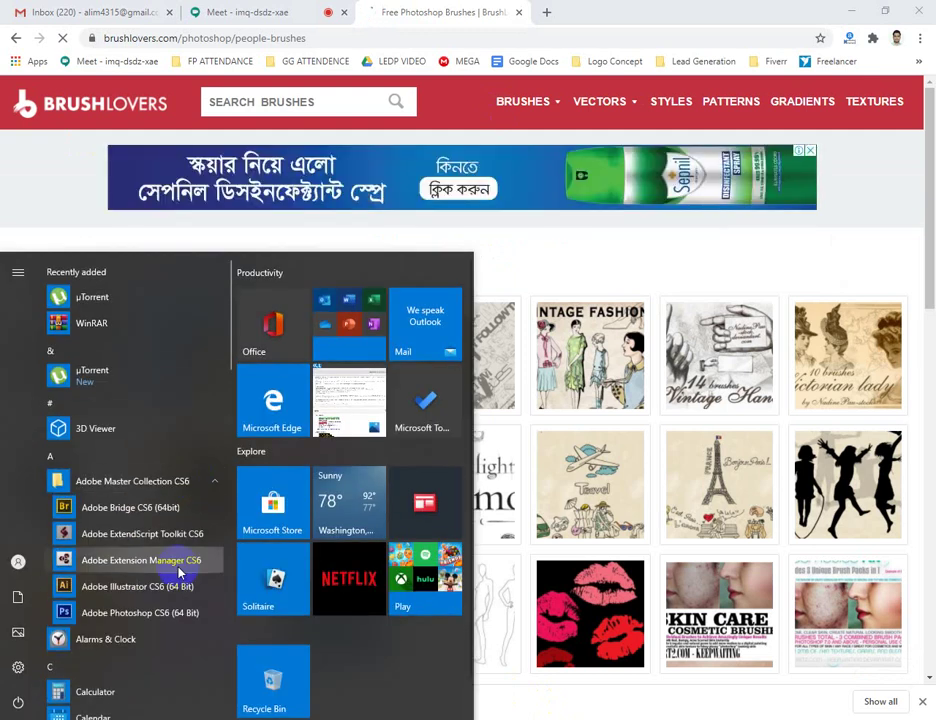
pyautogui.click(143, 613)
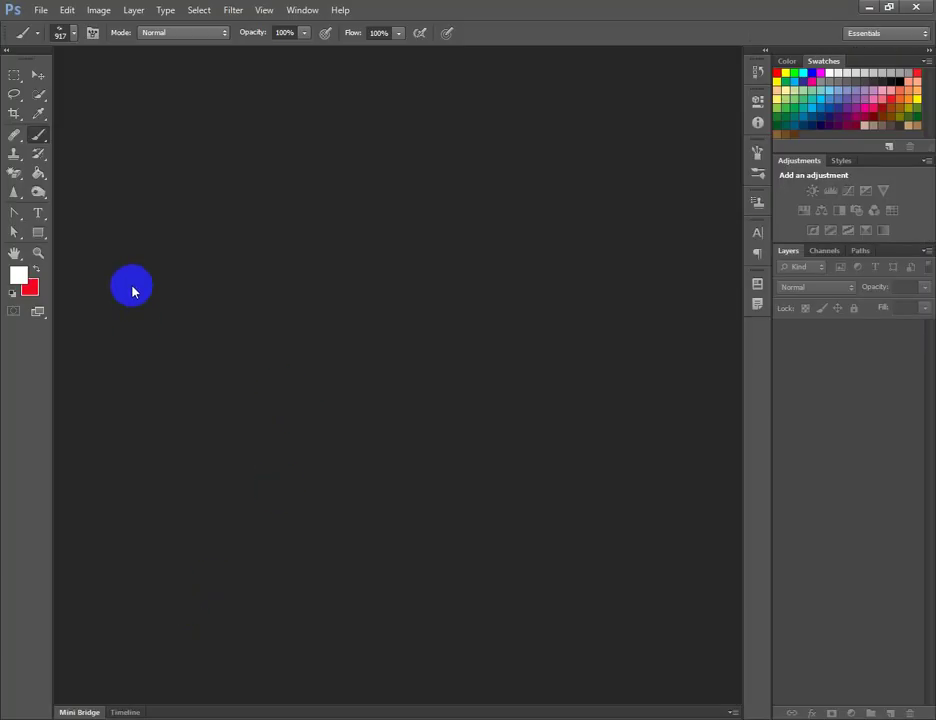
# Try the 2500 px starburst preset for the Brush tool and choose the 2465 px tree brush
pyautogui.click(67, 33)
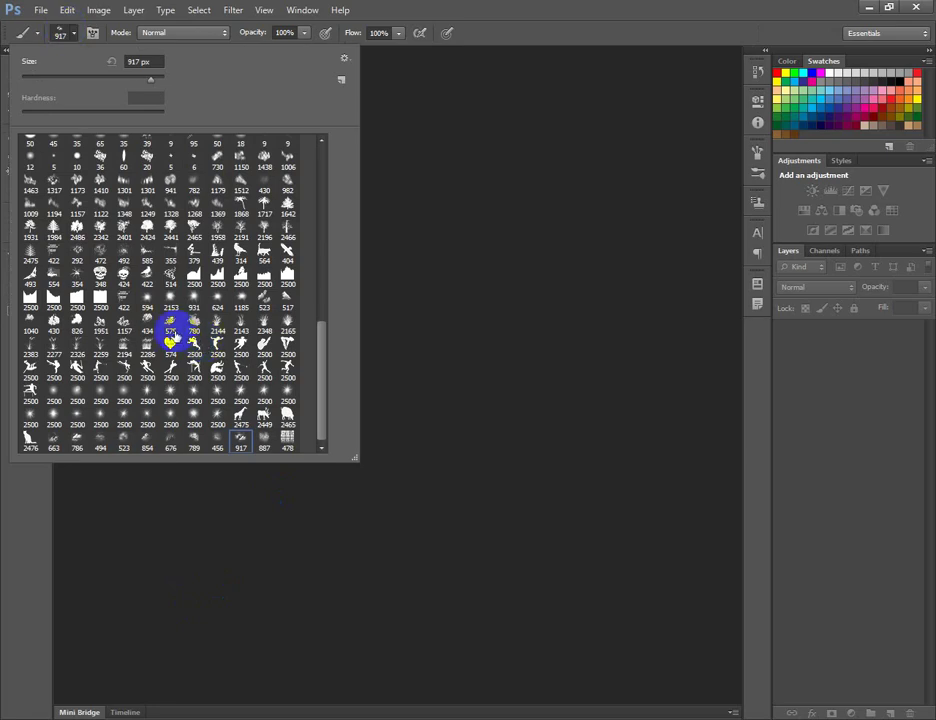
pyautogui.click(171, 392)
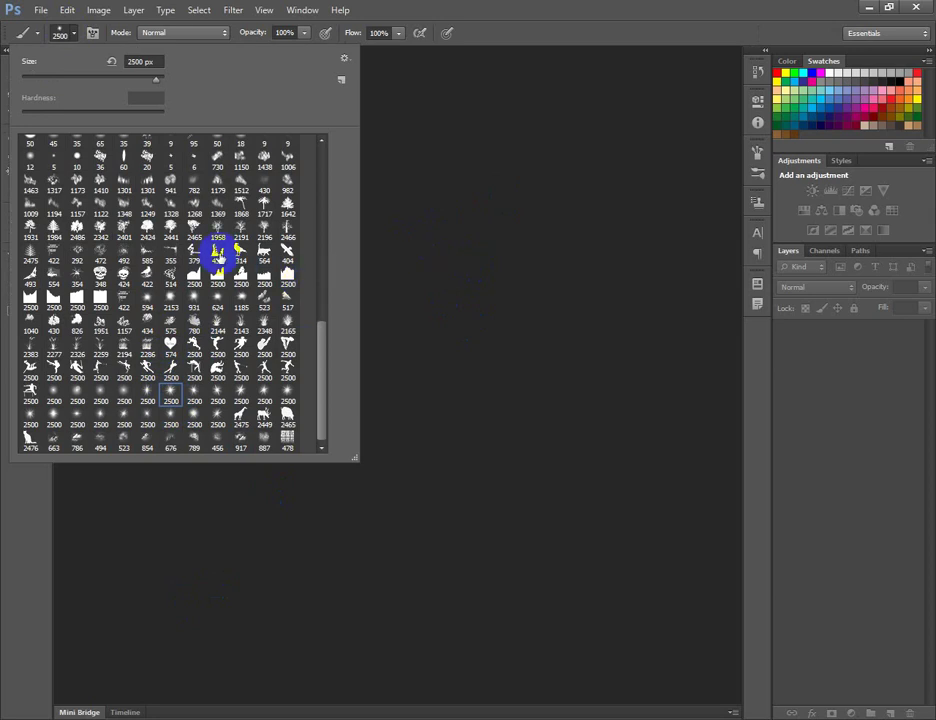
pyautogui.click(191, 228)
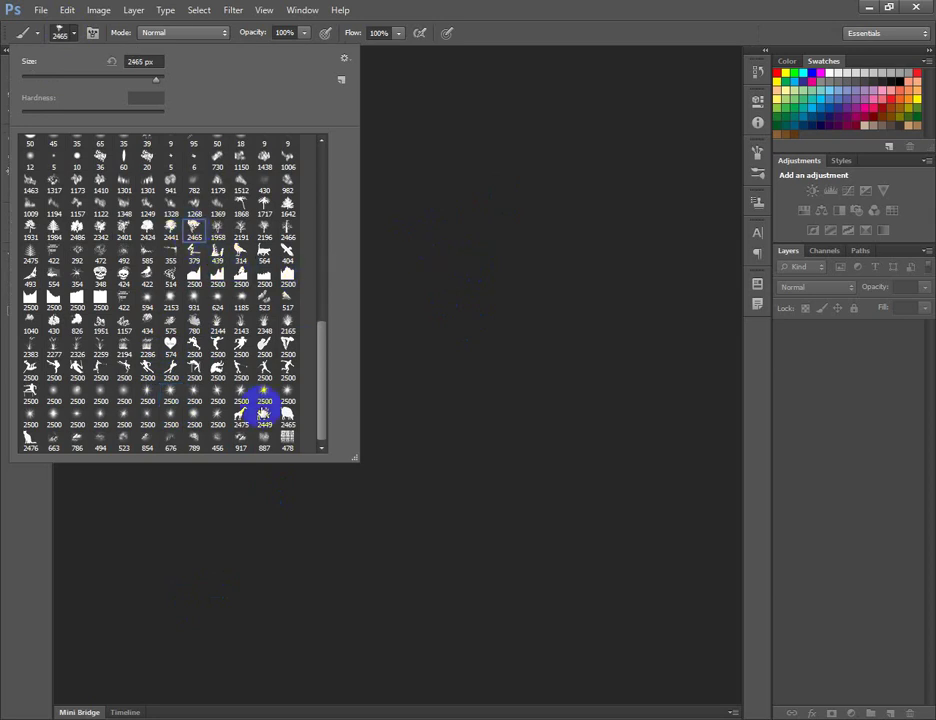
pyautogui.click(263, 410)
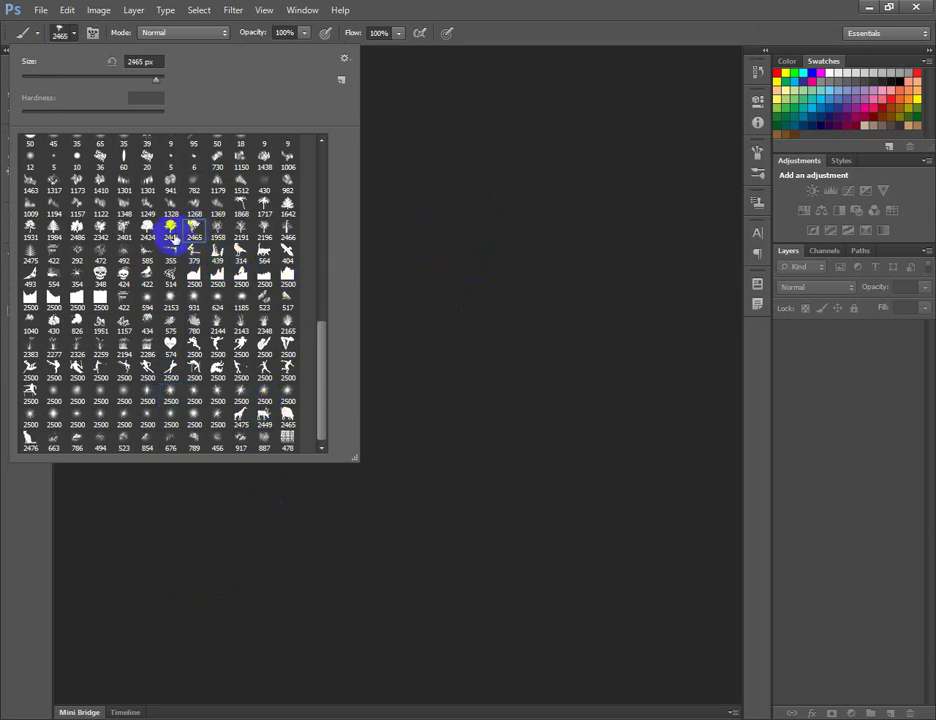
pyautogui.click(64, 33)
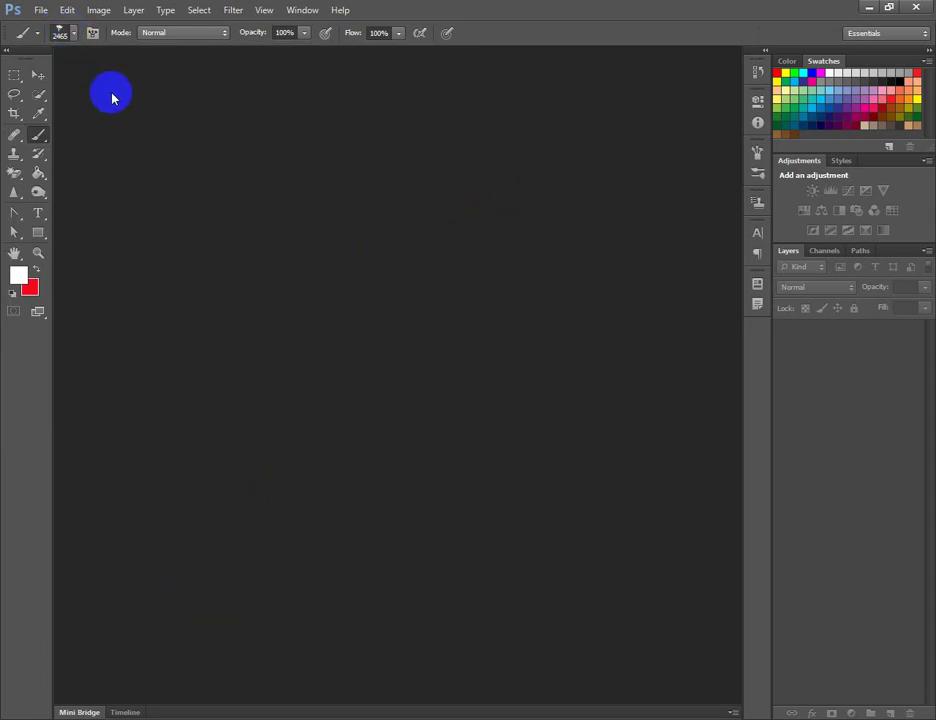
# Try the first three round presets at the beginning of the brush list and choose the first soft round one
pyautogui.click(58, 35)
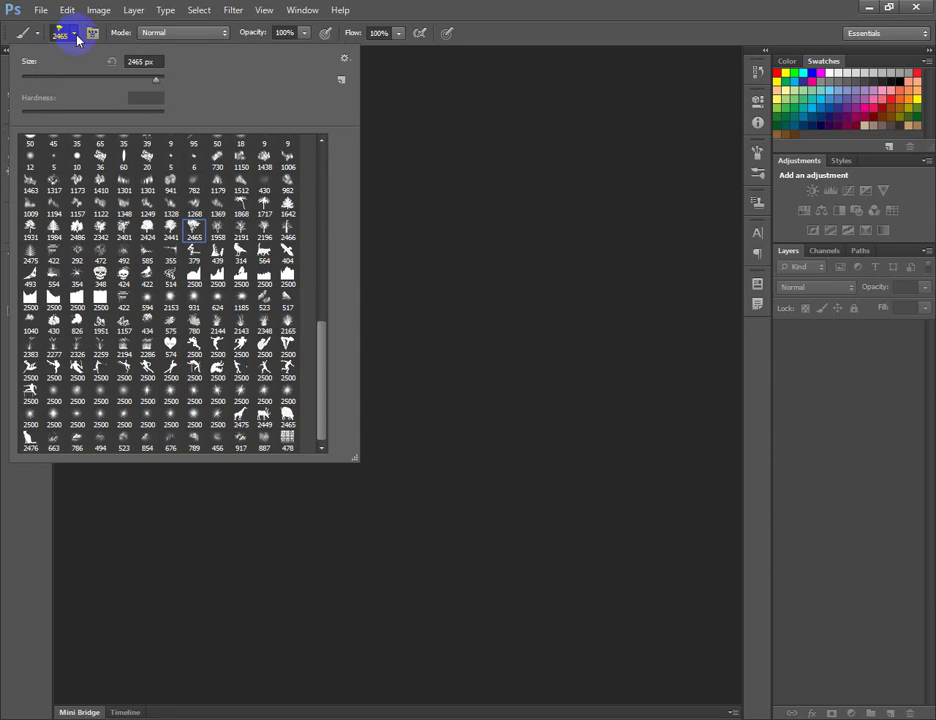
pyautogui.scroll(5, 123, 318)
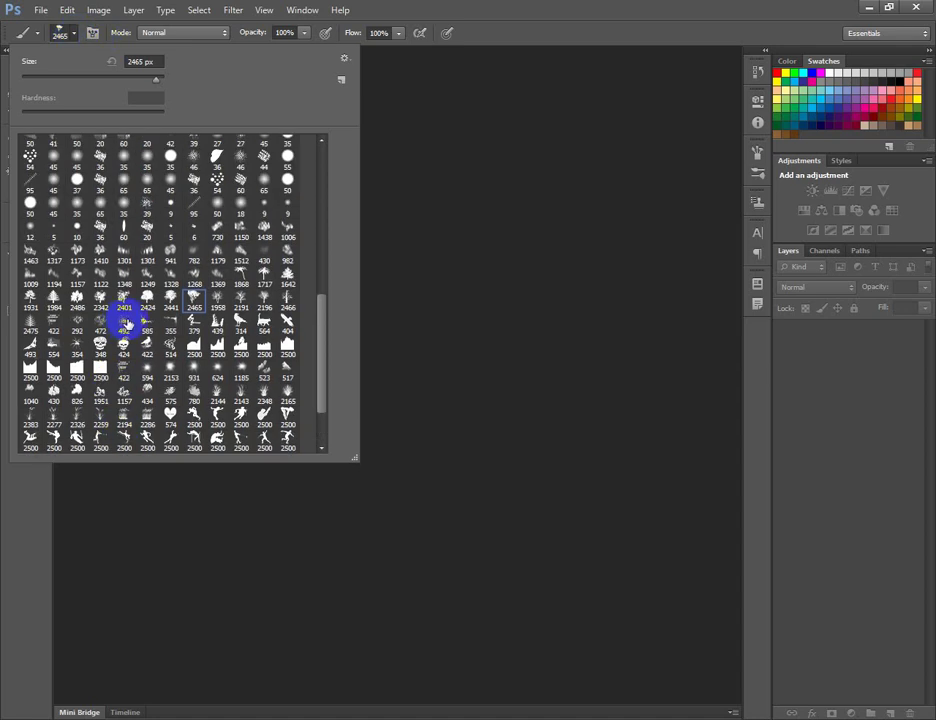
pyautogui.scroll(5, 146, 308)
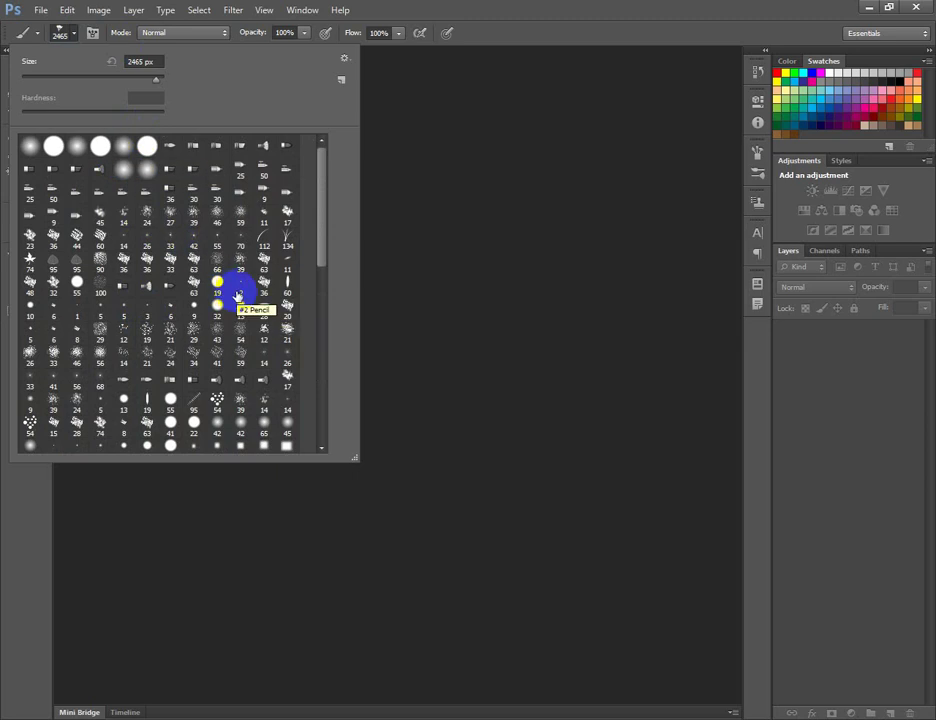
pyautogui.click(30, 147)
pyautogui.click(53, 146)
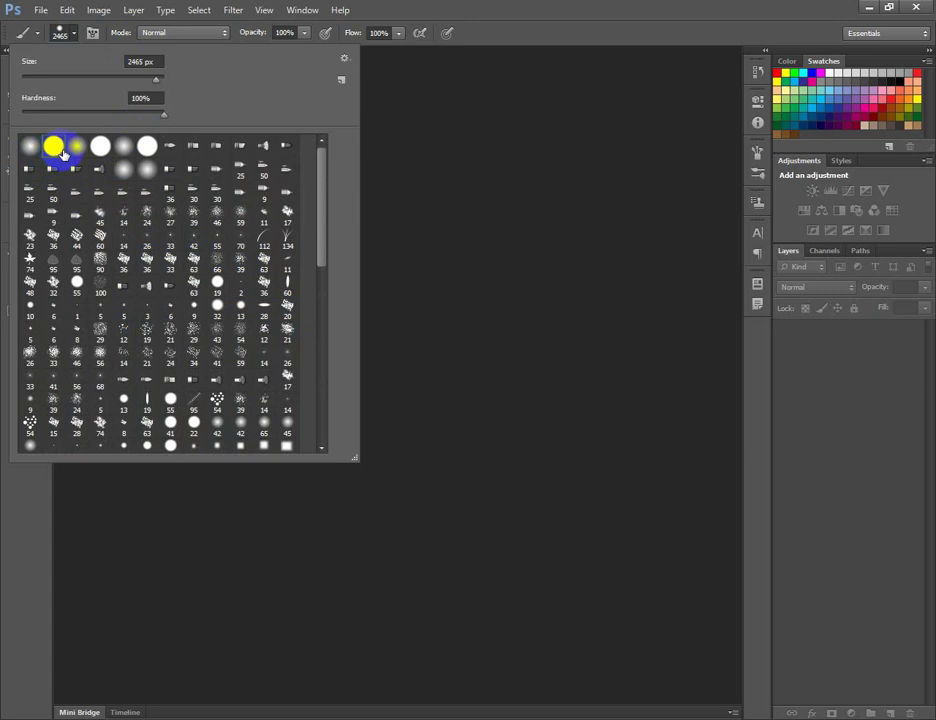
pyautogui.click(74, 150)
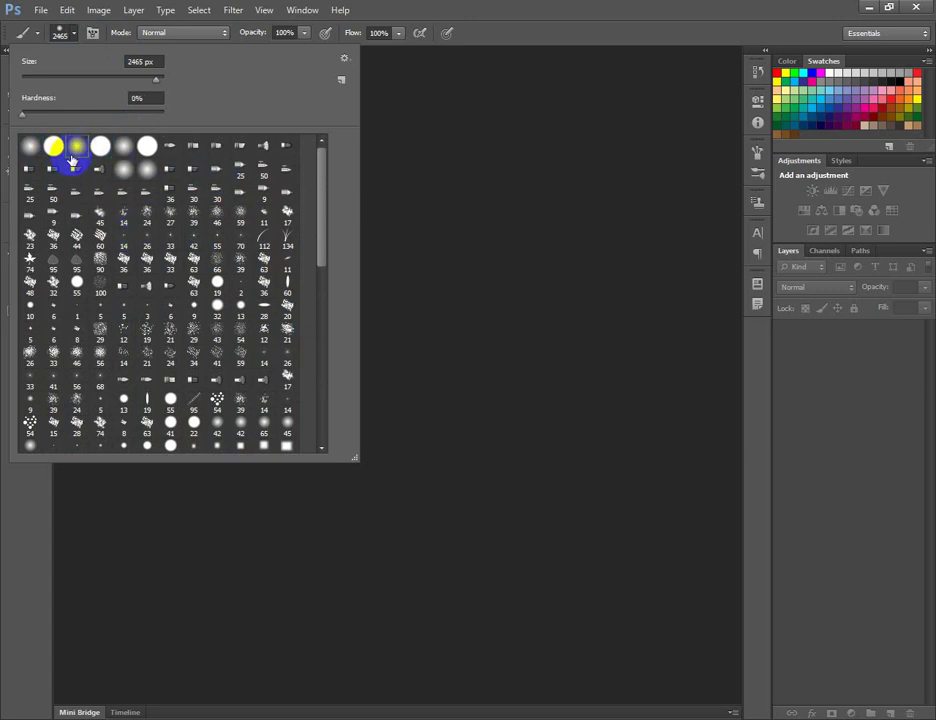
pyautogui.click(30, 149)
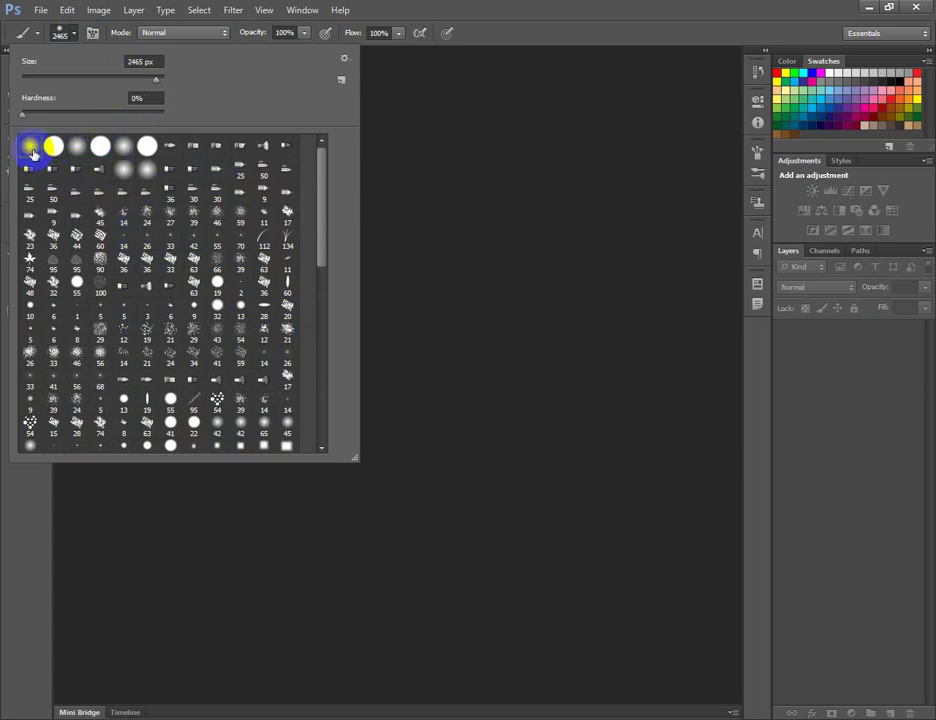
pyautogui.doubleClick(28, 148)
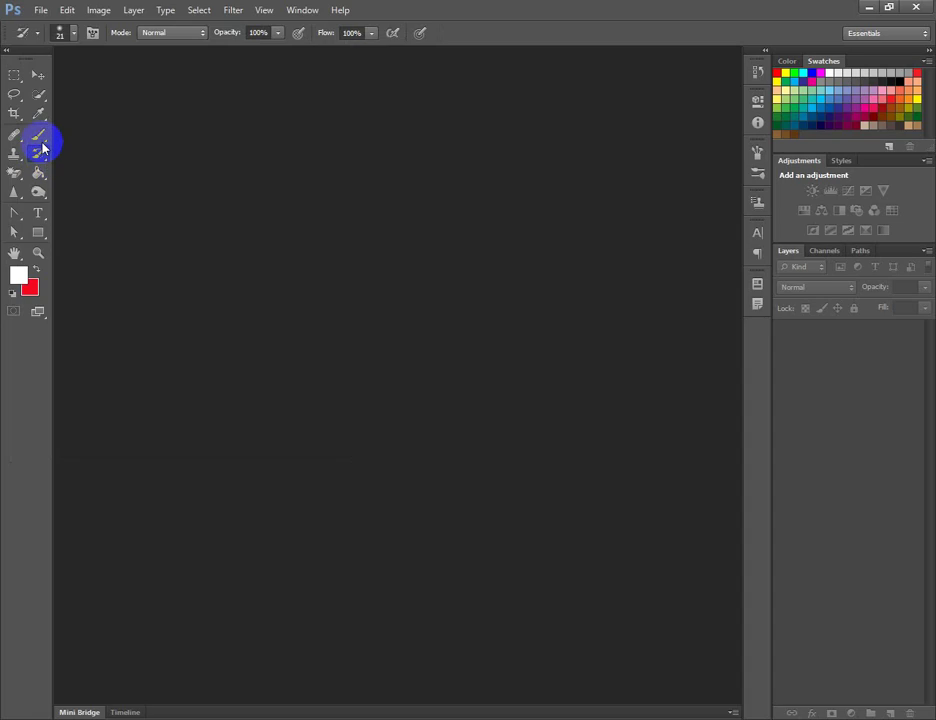
# Activate the Brush tool and try the first few round presets in the brush list, choosing the third, soft round one
pyautogui.click(42, 136)
pyautogui.click(62, 32)
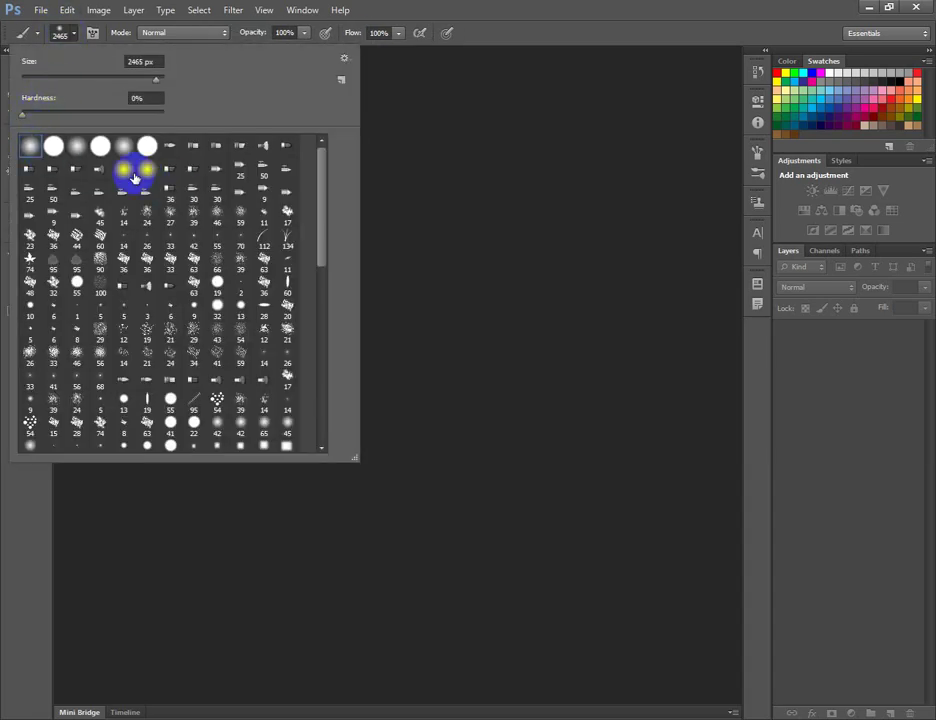
pyautogui.click(154, 64)
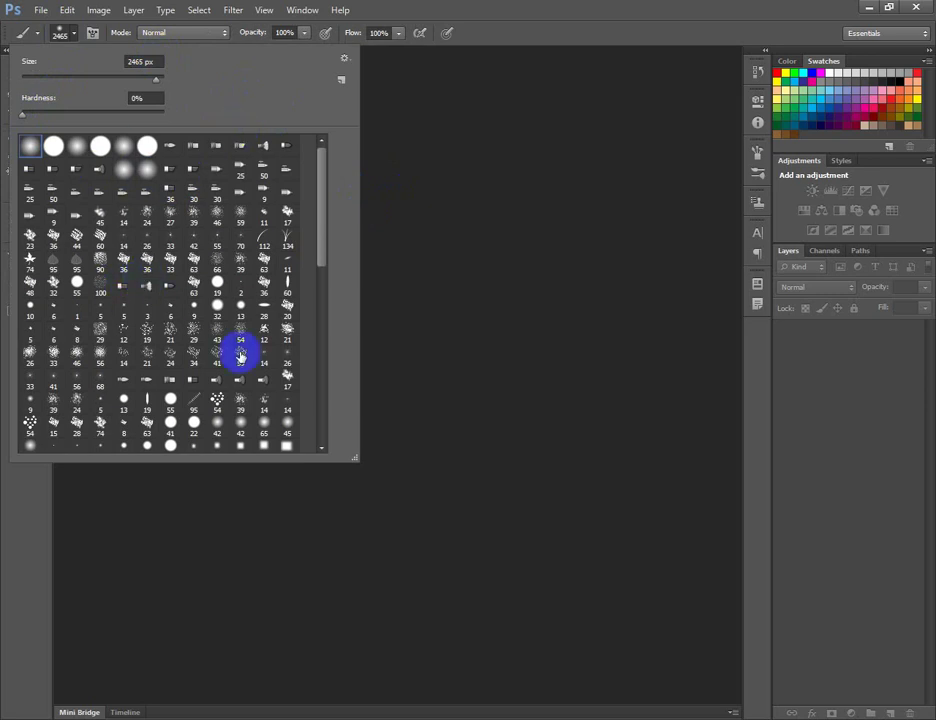
pyautogui.click(36, 148)
pyautogui.click(53, 147)
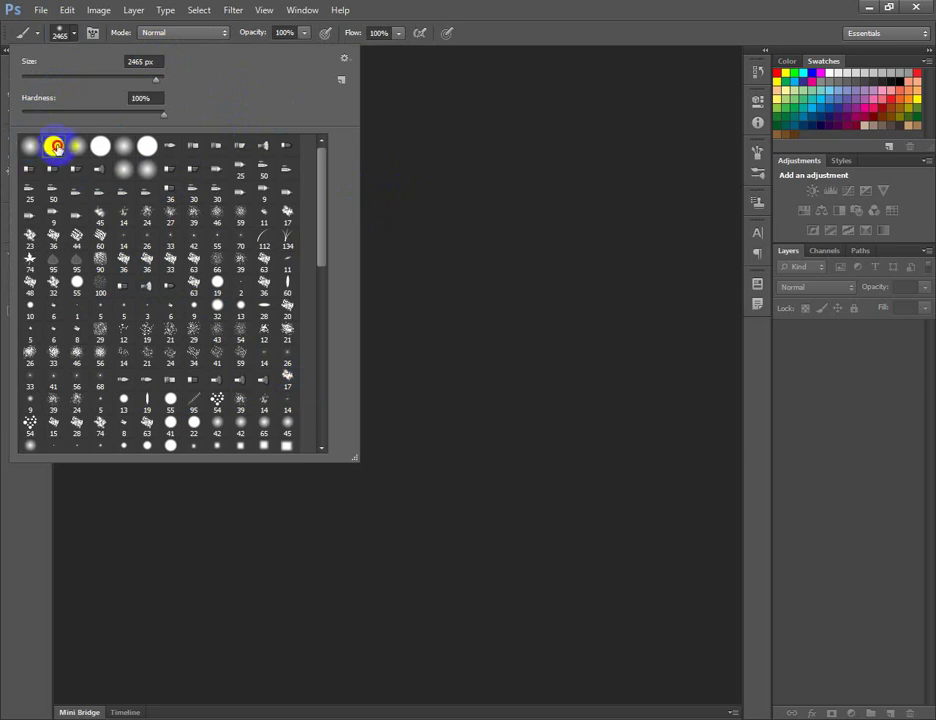
pyautogui.click(75, 148)
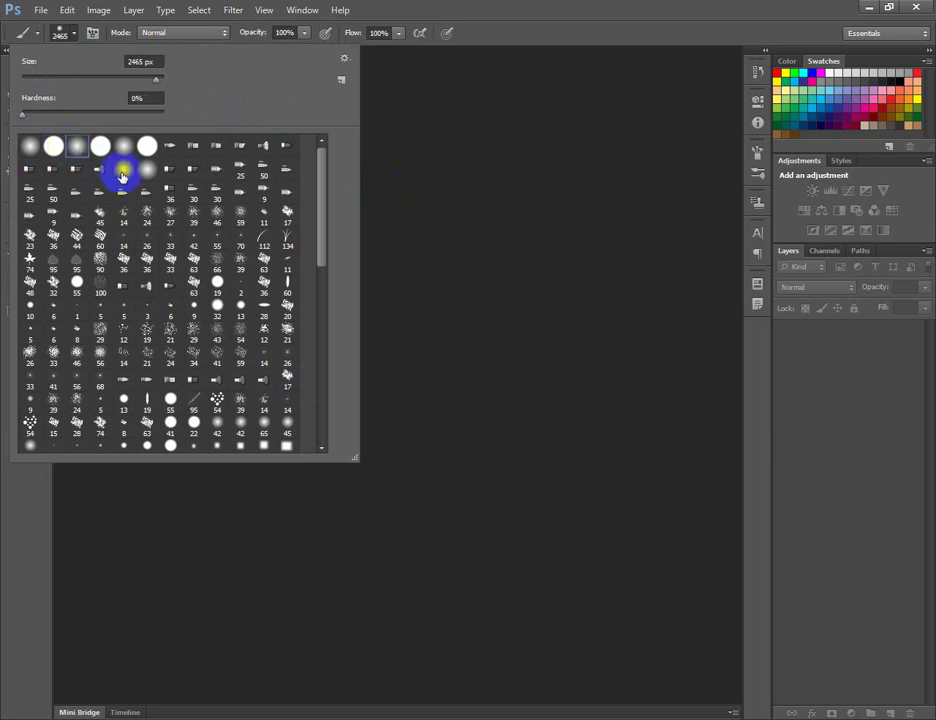
pyautogui.click(98, 145)
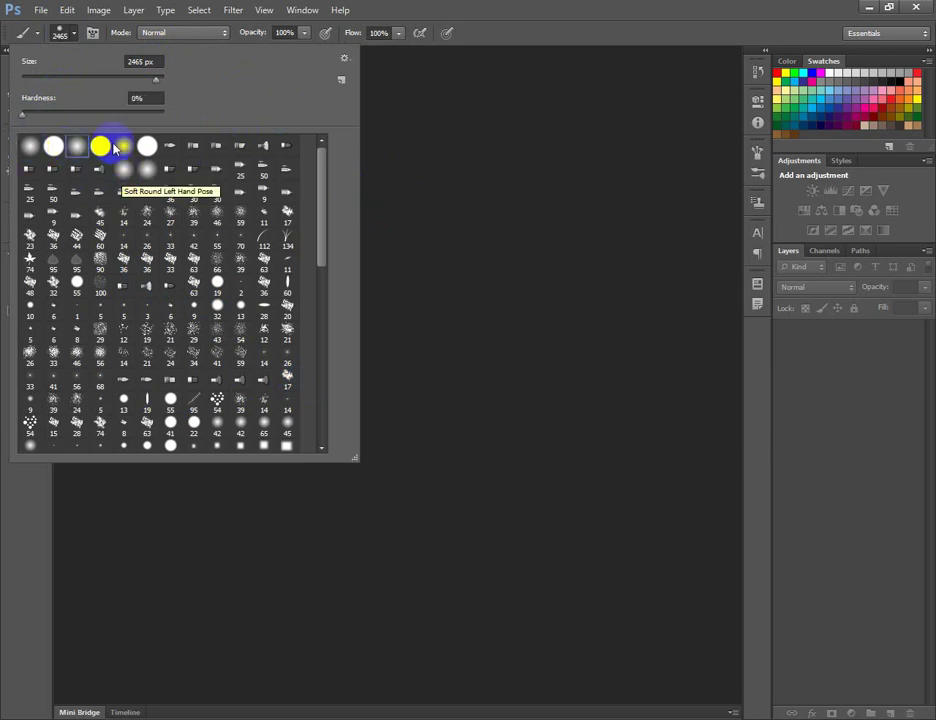
pyautogui.click(65, 33)
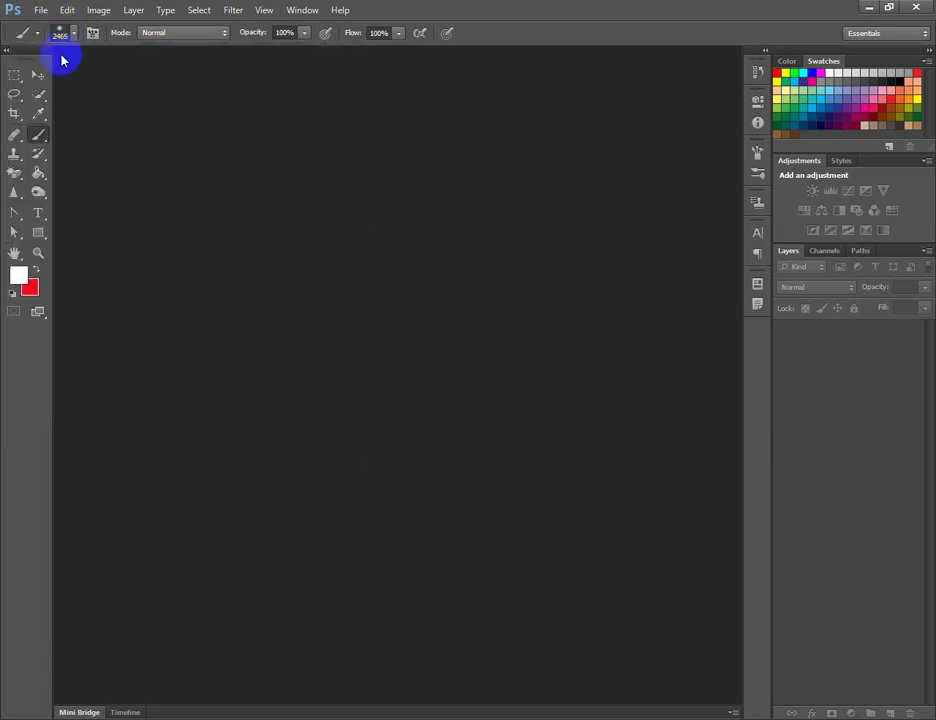
# Switch to Chrome and open brusheezy.com from the similar sites listed for brushlovers.com
pyautogui.click(870, 8)
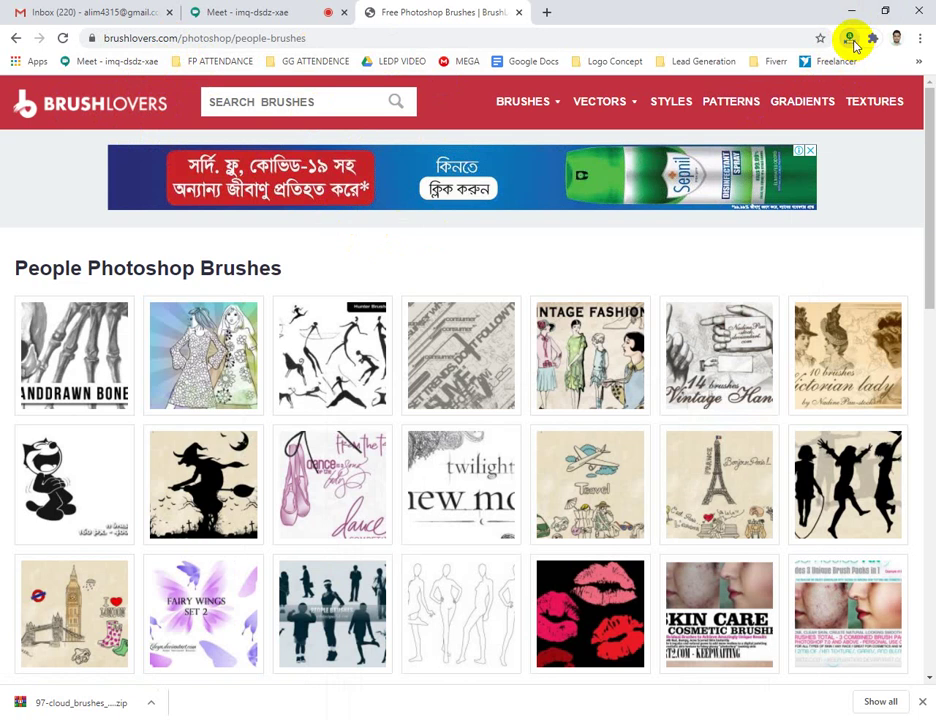
pyautogui.click(851, 40)
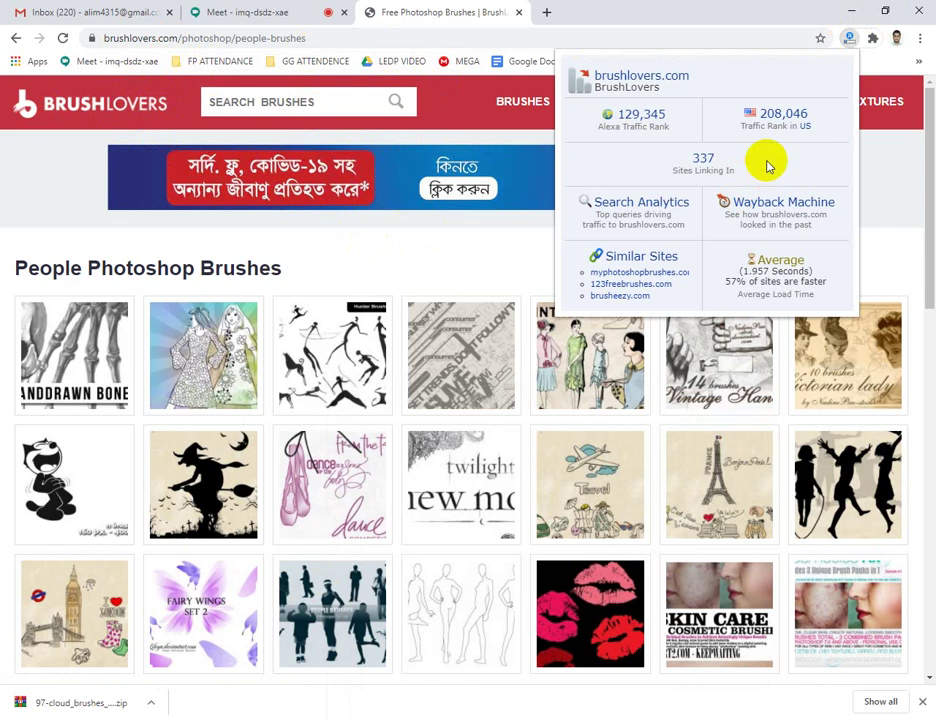
pyautogui.click(619, 298)
pyautogui.click(603, 8)
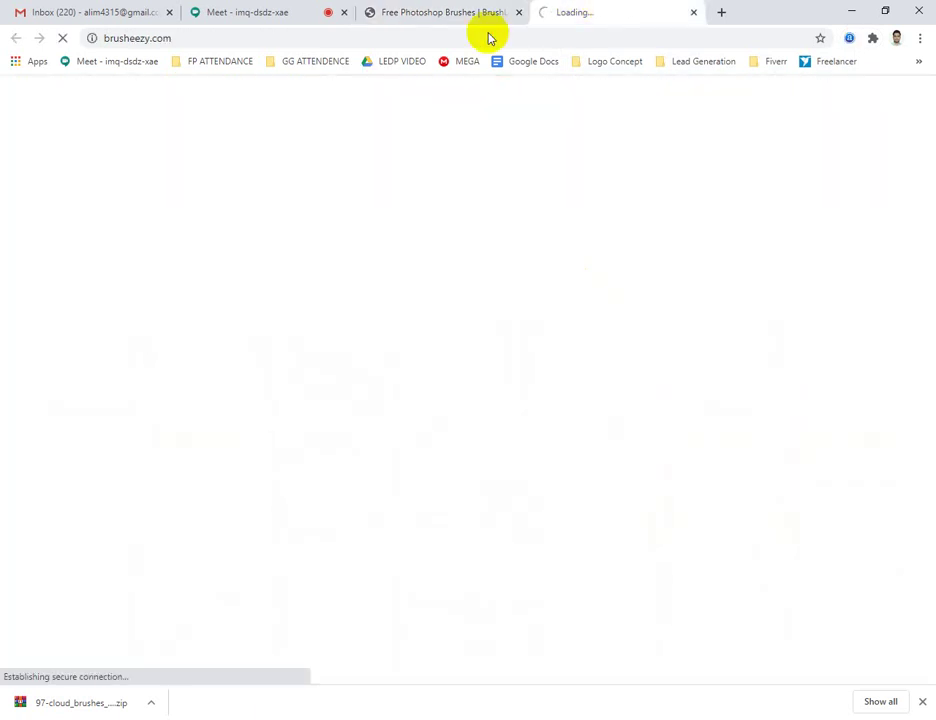
pyautogui.click(449, 11)
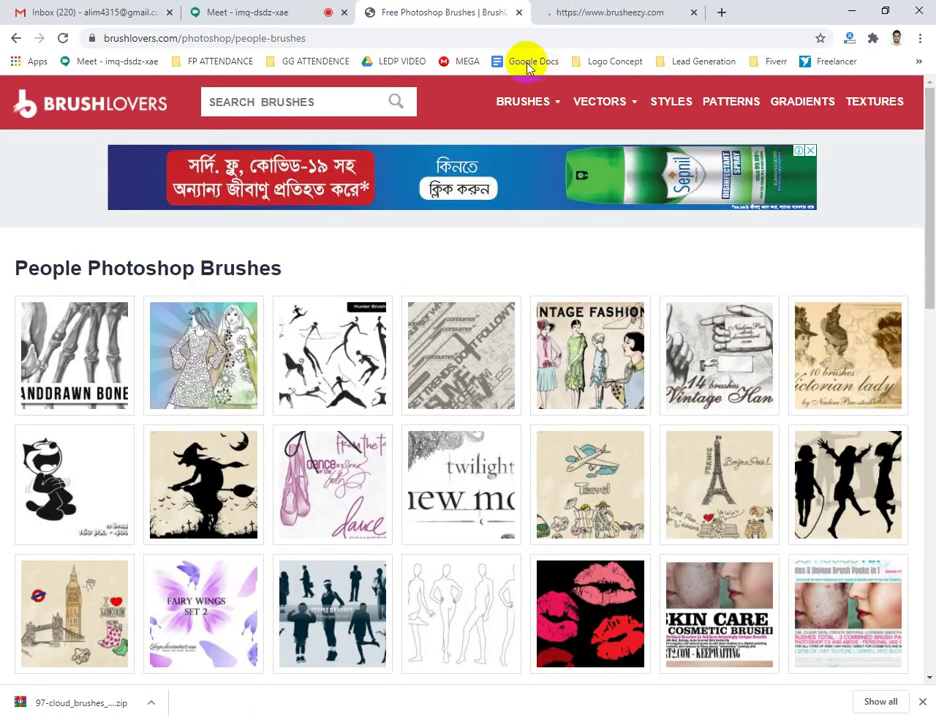
pyautogui.click(587, 8)
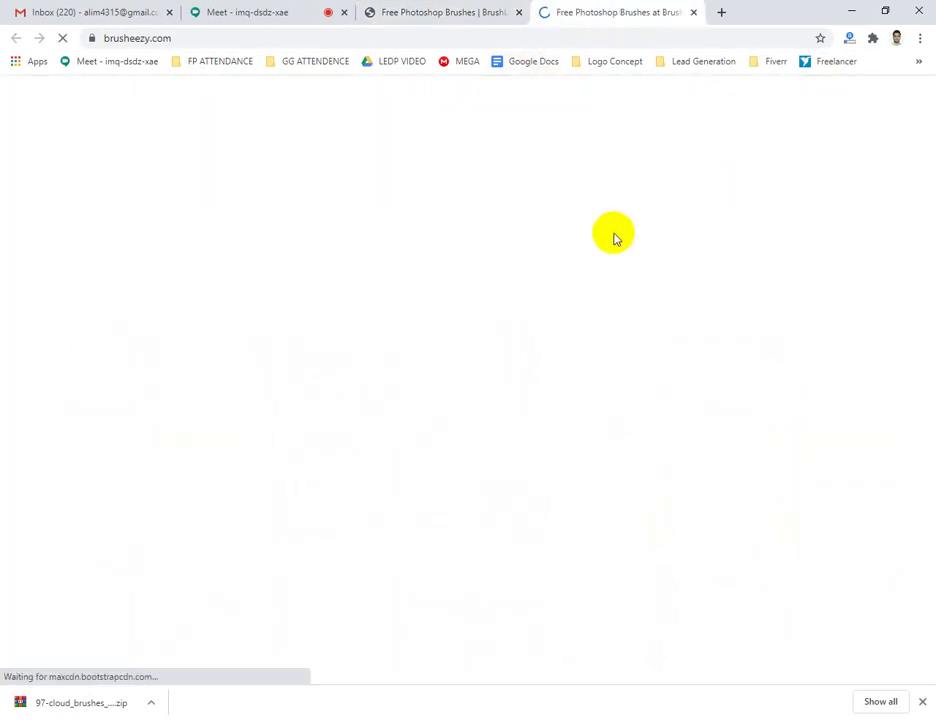
# Open web.whatsapp.com in a new browser tab
pyautogui.click(720, 13)
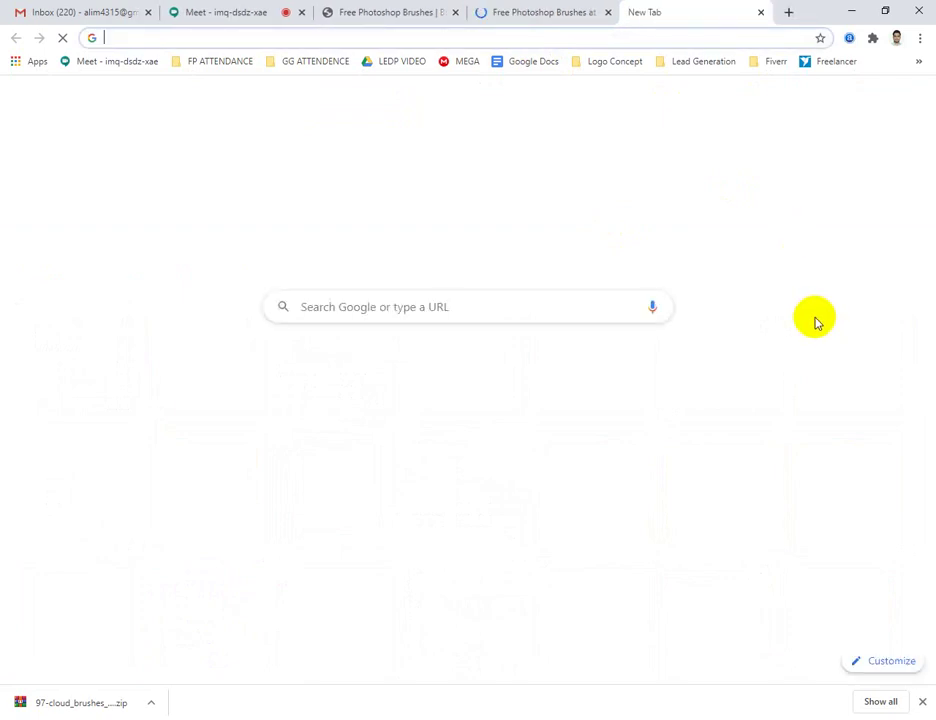
pyautogui.write('we')
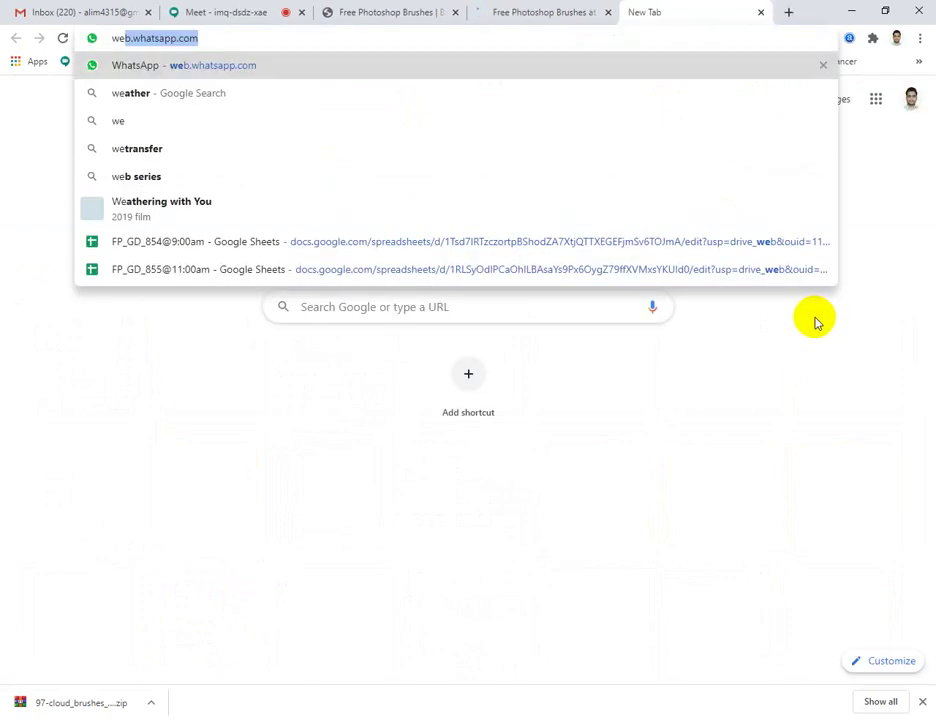
pyautogui.press('Return')
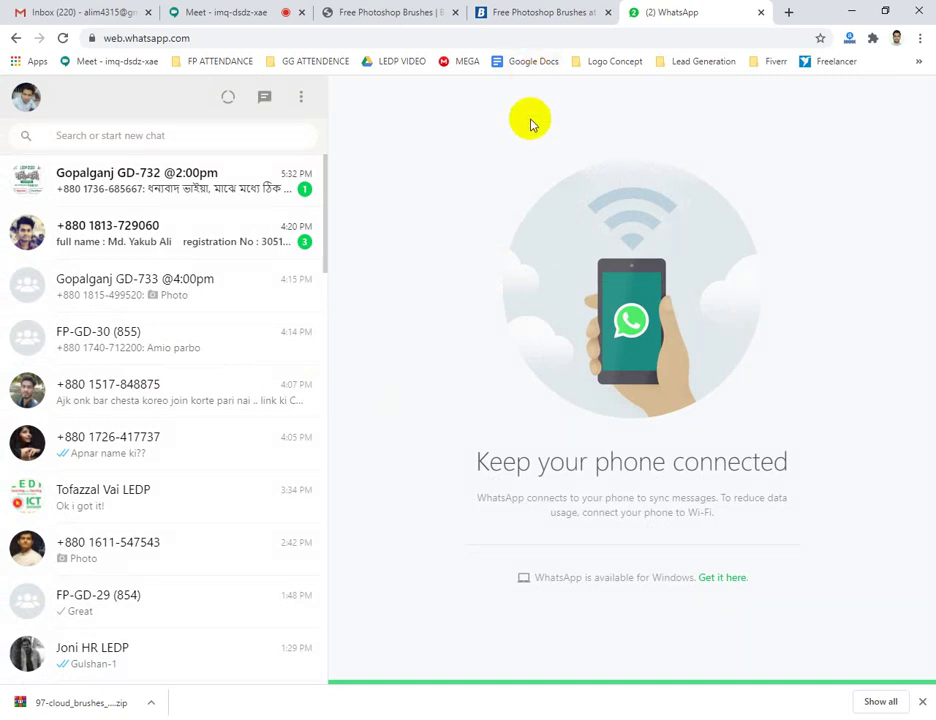
# Copy the Brusheezy site address and send it to the Gopalganj GD-732 @2:00pm WhatsApp group
pyautogui.click(533, 10)
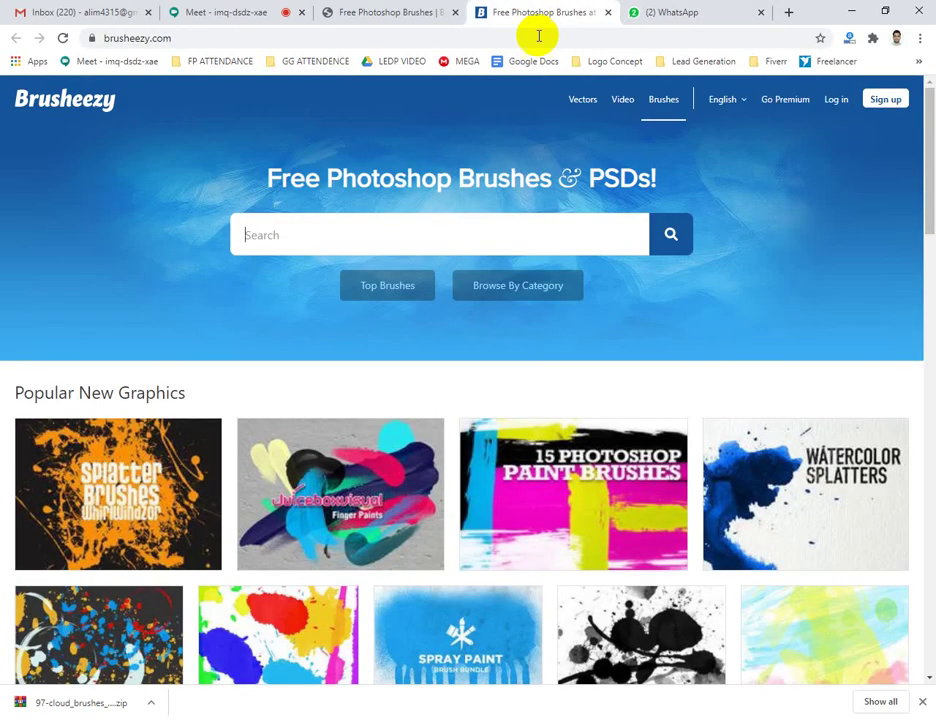
pyautogui.click(199, 40)
pyautogui.hotkey('ctrl', 'c')
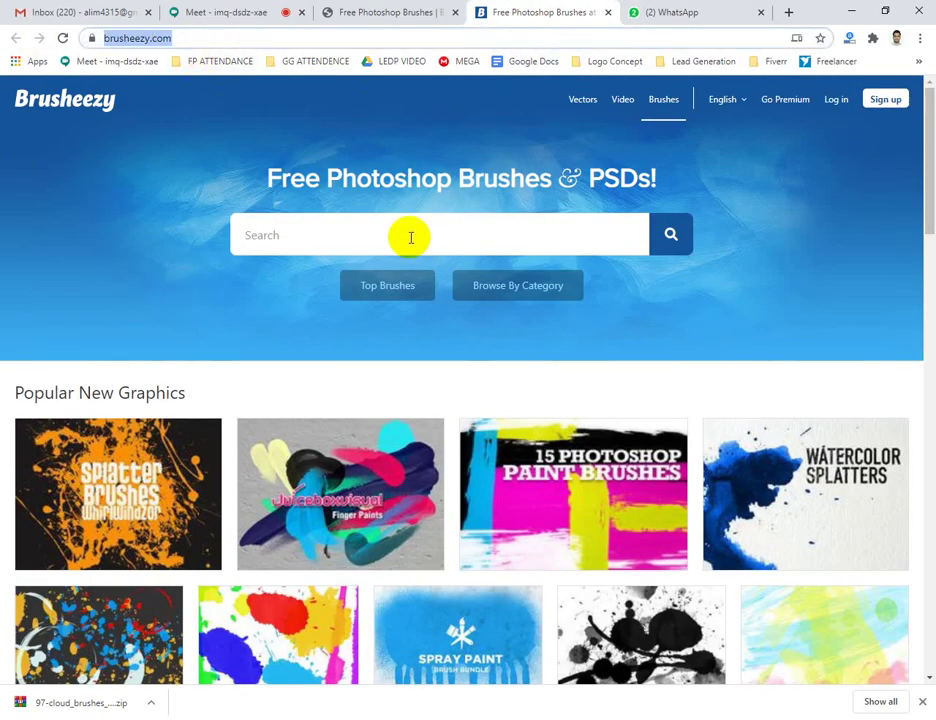
pyautogui.click(684, 12)
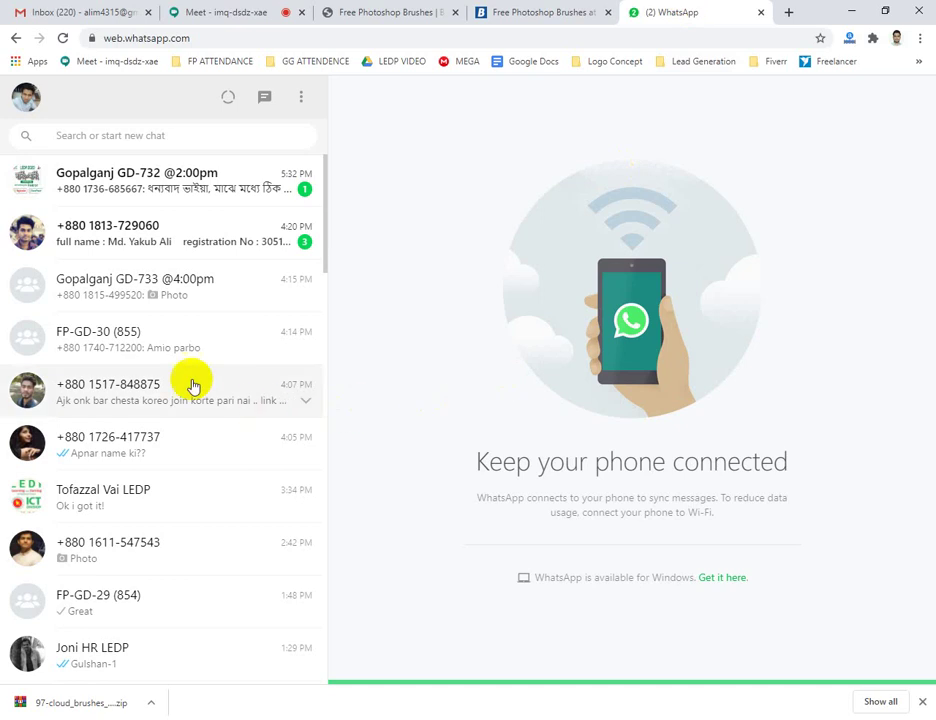
pyautogui.click(138, 303)
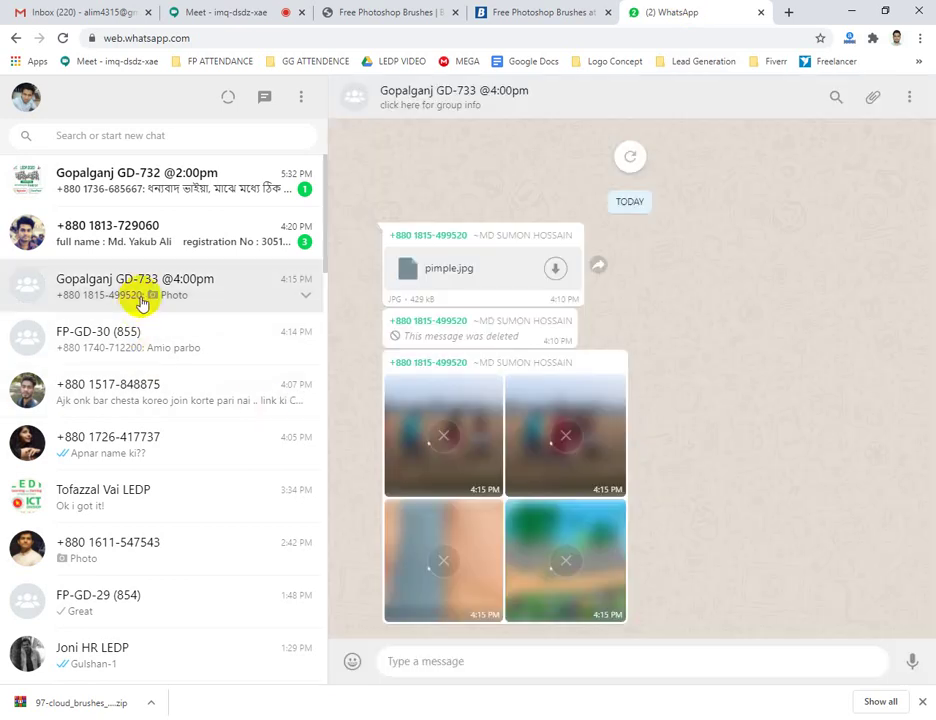
pyautogui.click(229, 185)
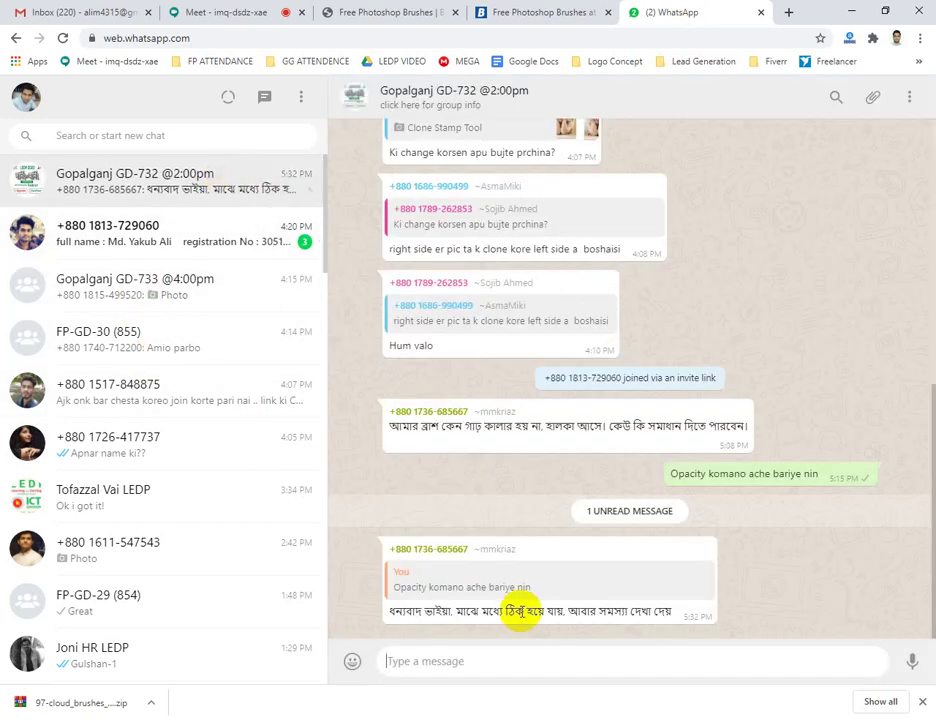
pyautogui.click(508, 664)
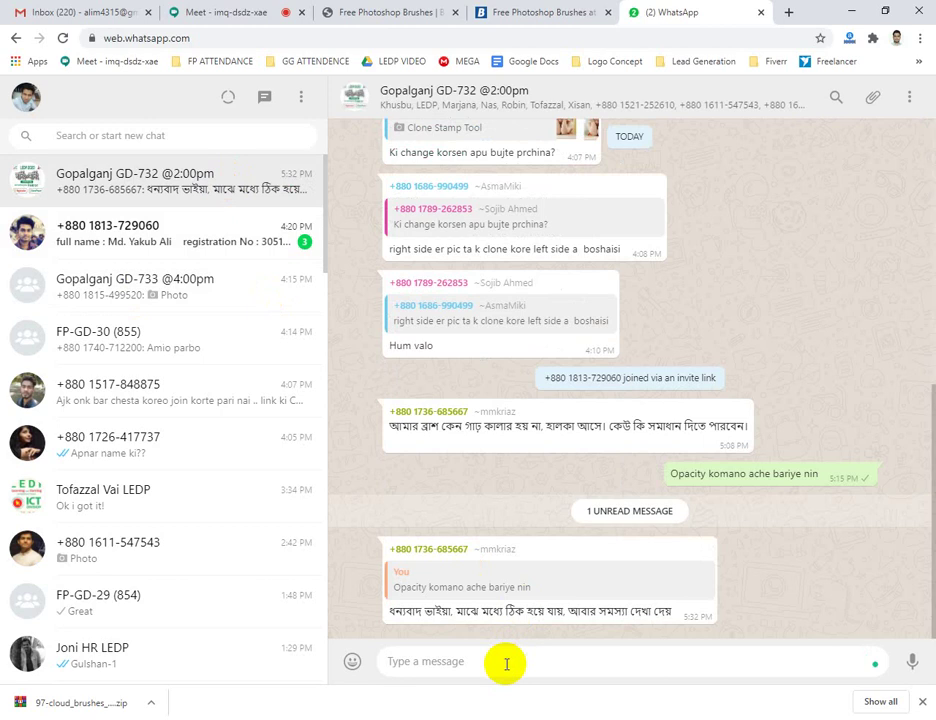
pyautogui.hotkey('ctrl', 'v')
pyautogui.press('Return')
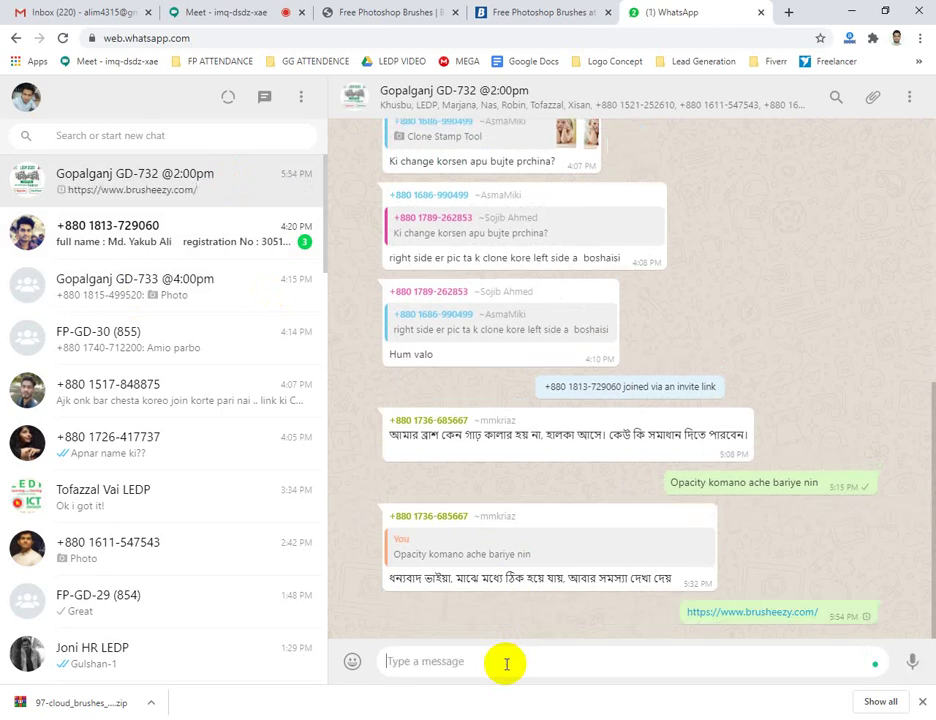
pyautogui.click(554, 10)
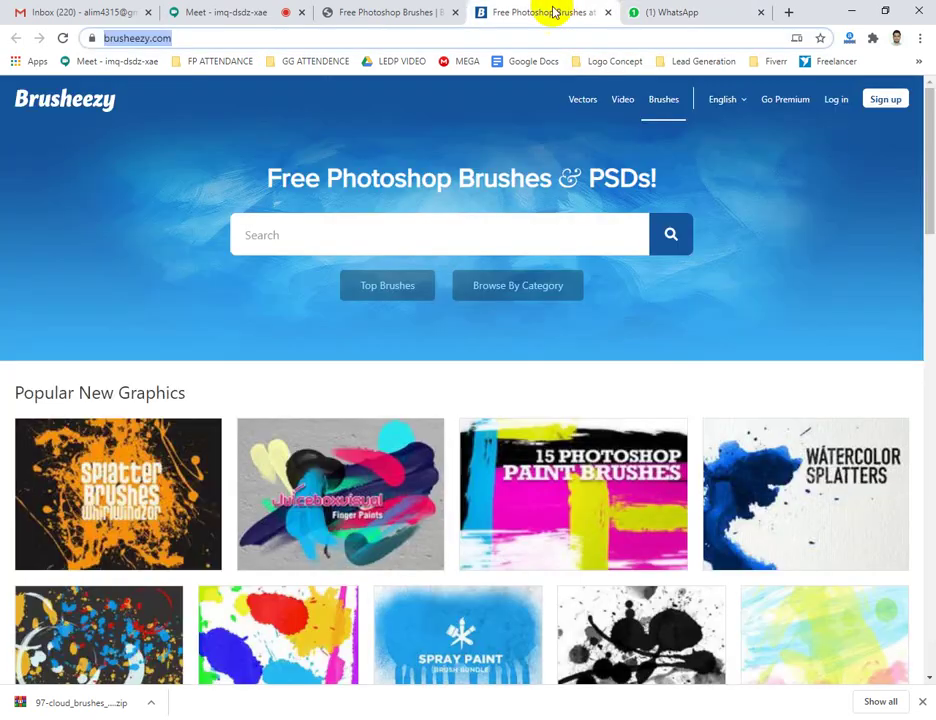
pyautogui.click(405, 8)
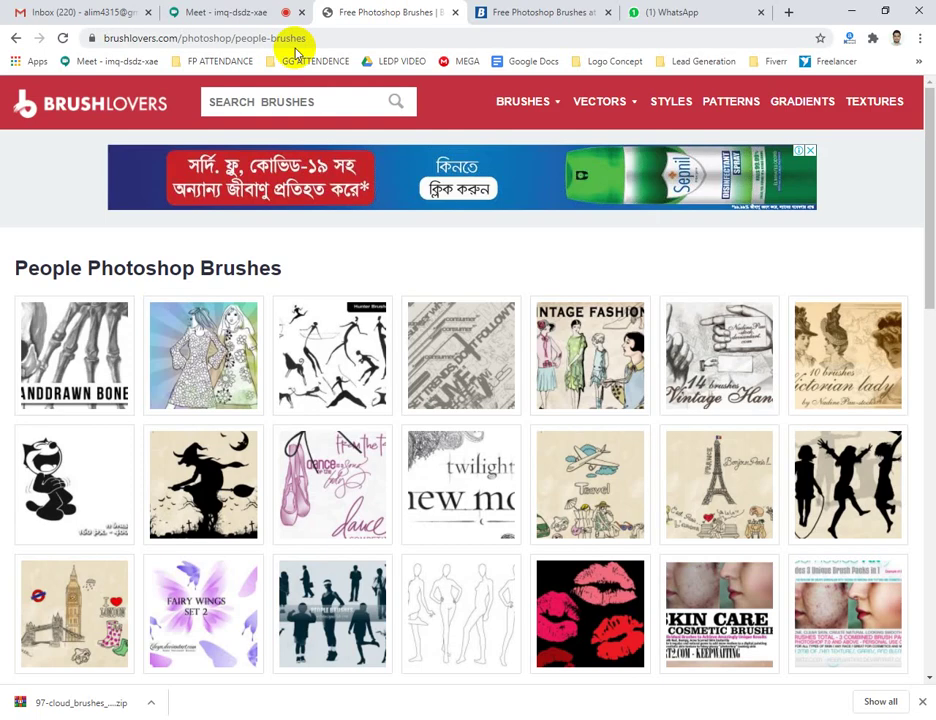
pyautogui.click(328, 37)
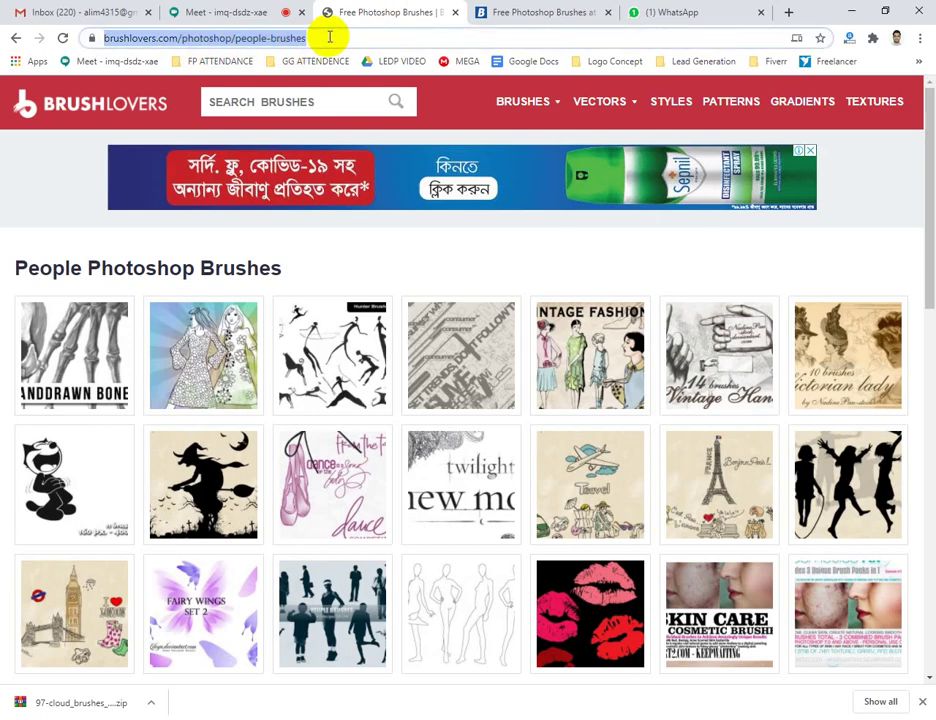
pyautogui.click(240, 38)
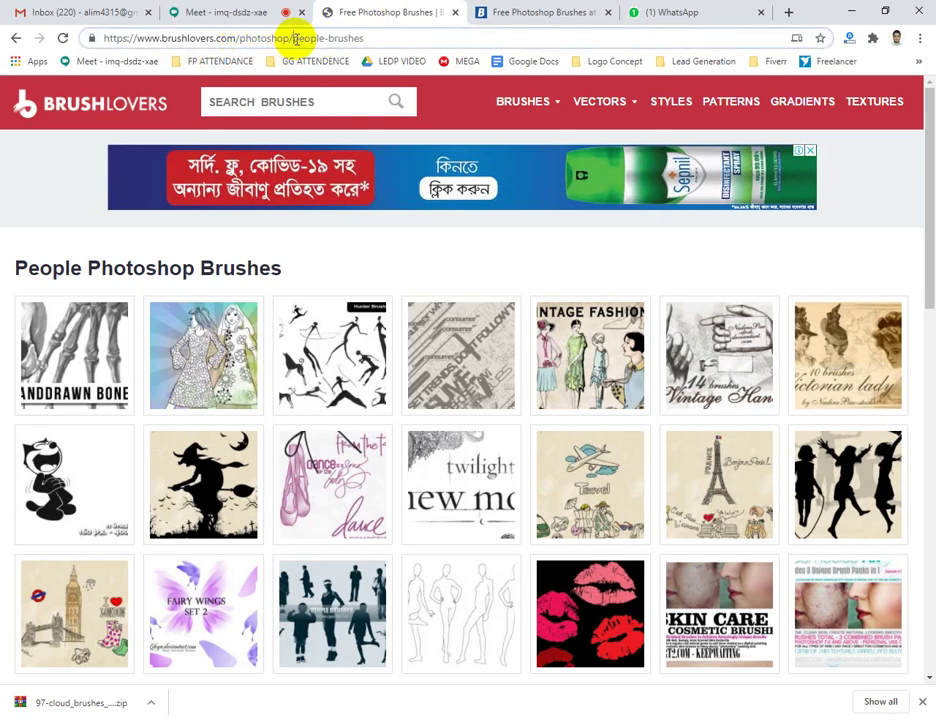
pyautogui.moveTo(299, 38); pyautogui.dragTo(462, 37)
pyautogui.press('BackSpace')
pyautogui.press('Return')
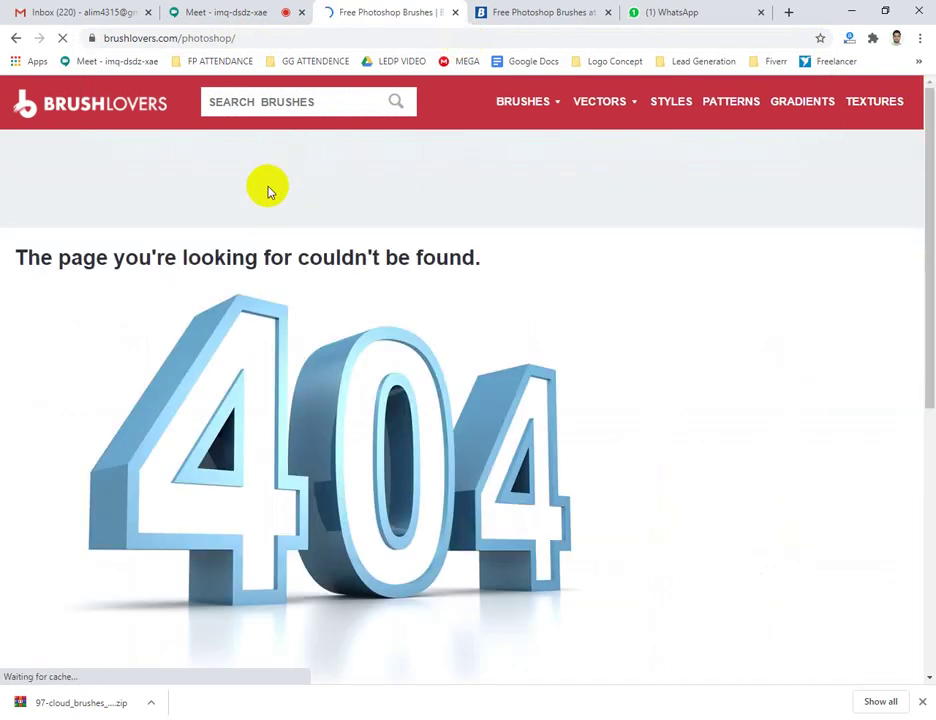
pyautogui.click(532, 105)
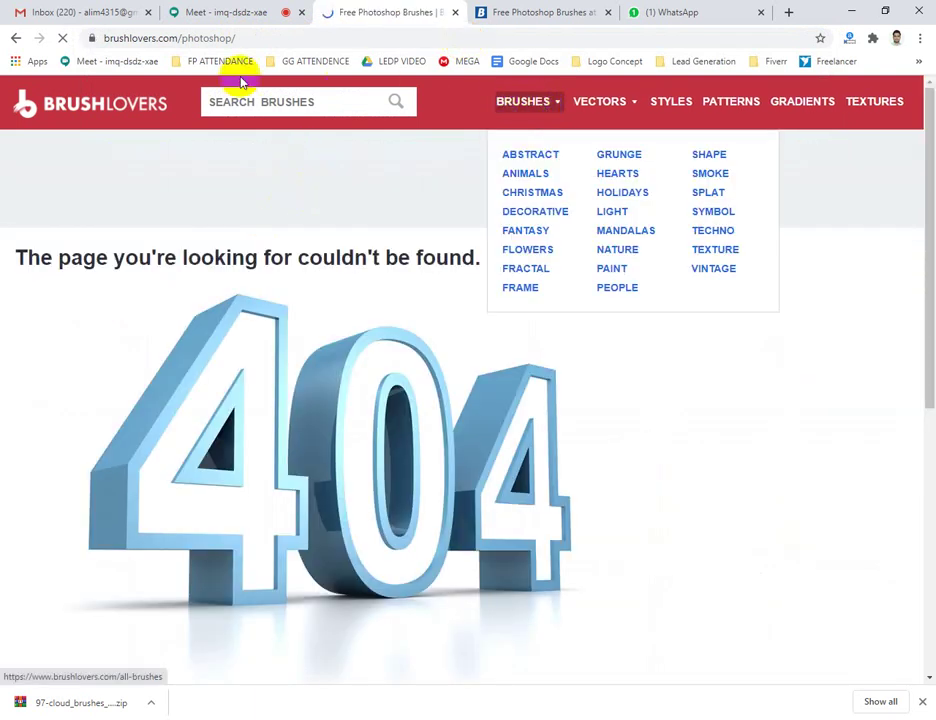
pyautogui.moveTo(184, 38); pyautogui.dragTo(316, 36)
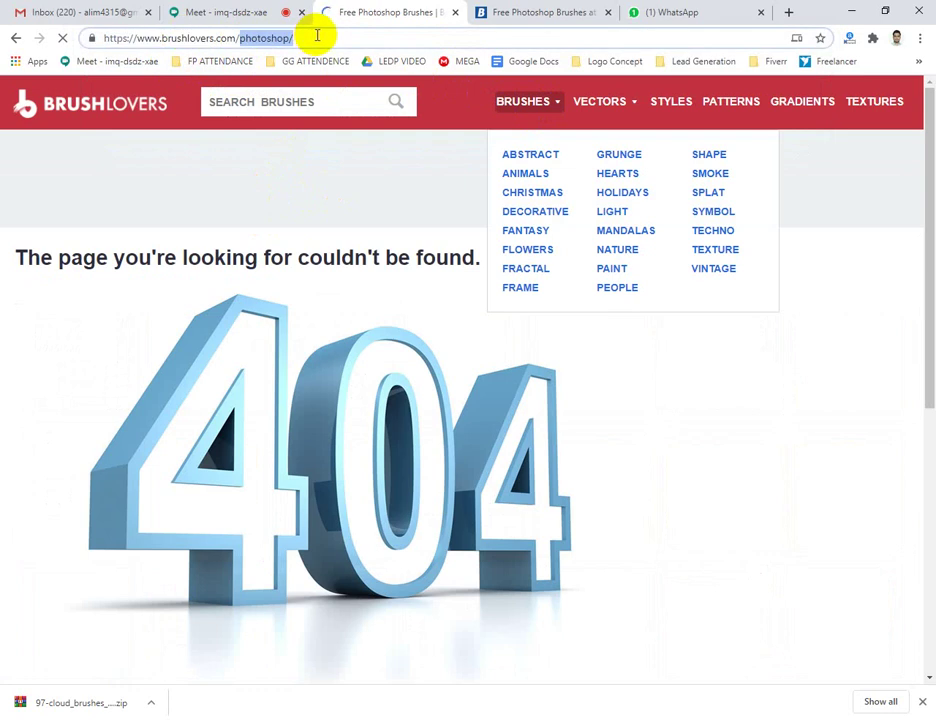
pyautogui.press('BackSpace')
pyautogui.press('Return')
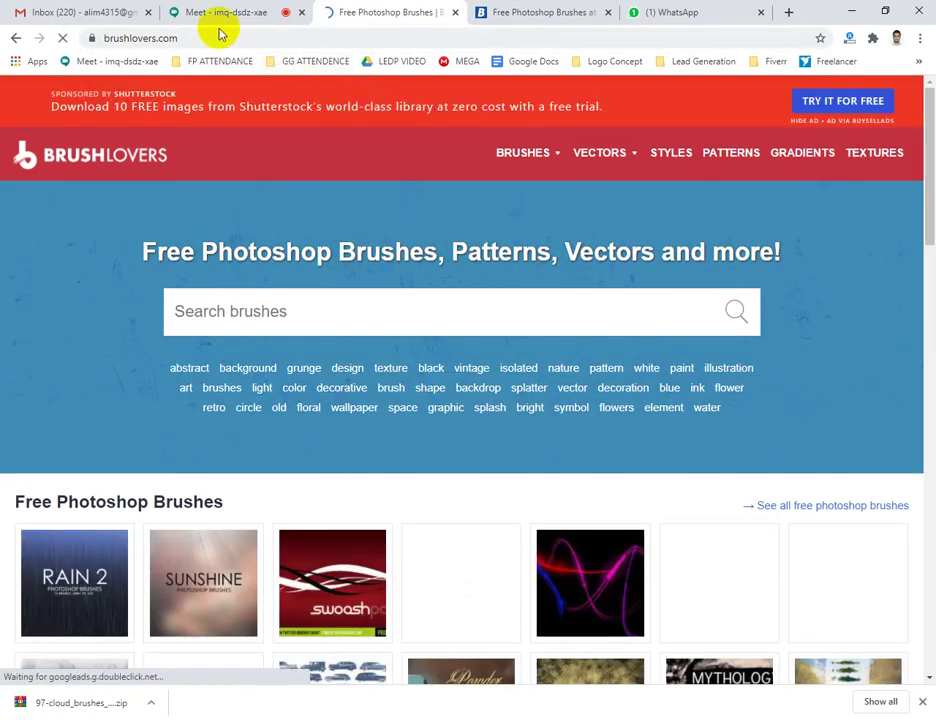
# Copy the Brushlovers home page address and send it to the Gopalganj GD-732 @2:00pm WhatsApp group
pyautogui.click(211, 40)
pyautogui.hotkey('ctrl', 'c')
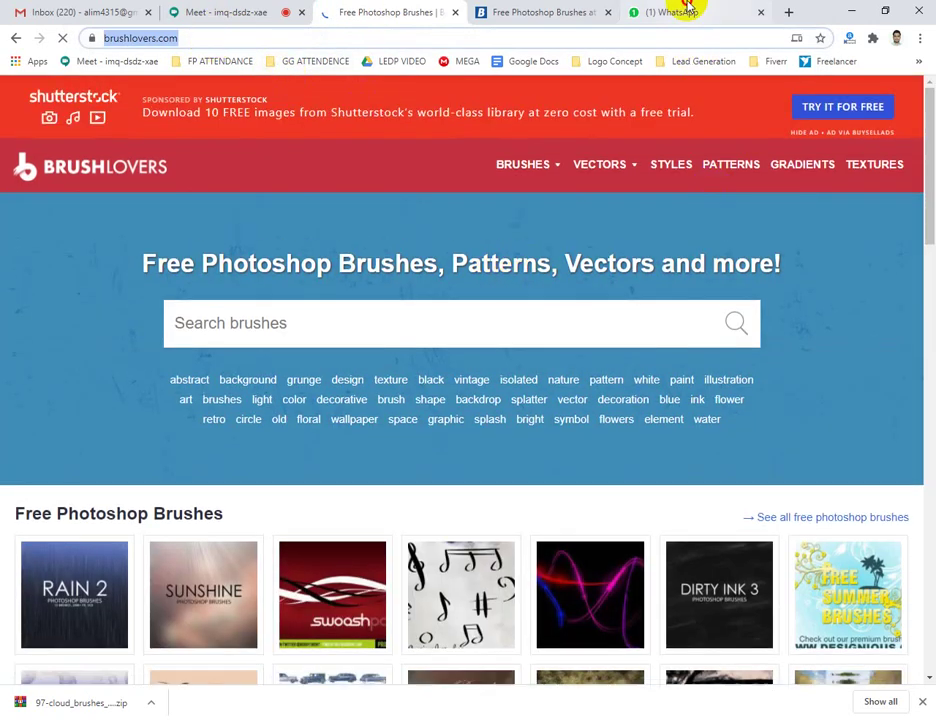
pyautogui.click(687, 8)
pyautogui.click(604, 655)
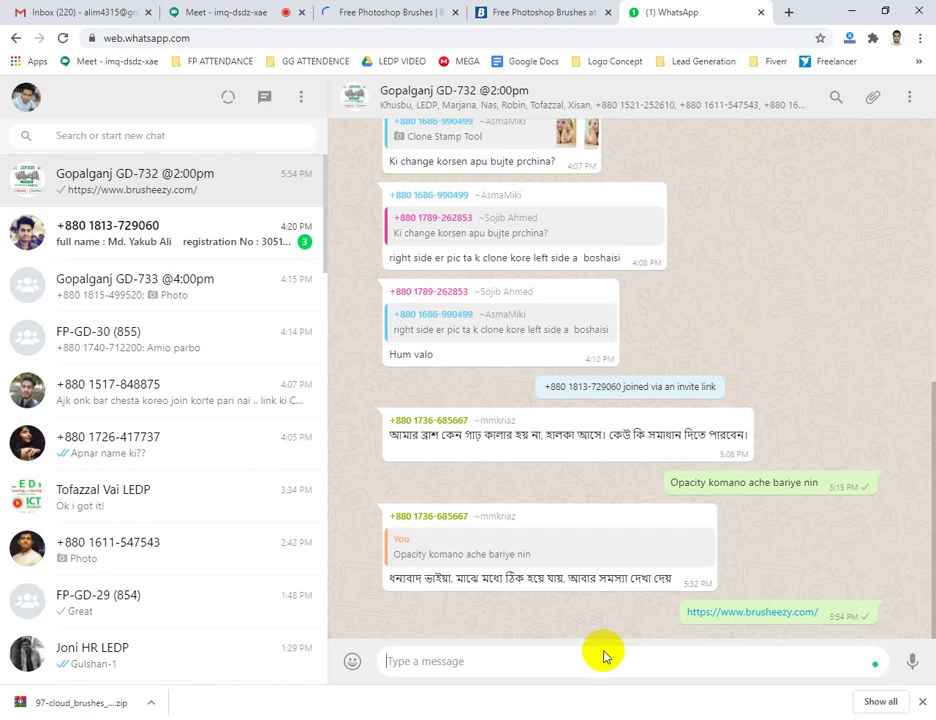
pyautogui.hotkey('ctrl', 'v')
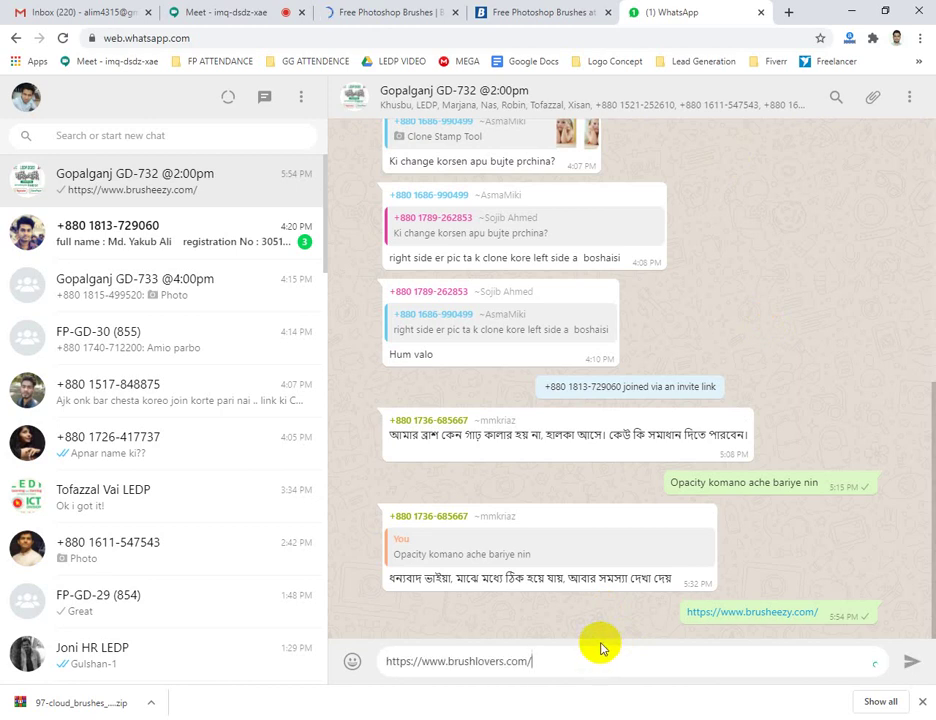
pyautogui.press('Return')
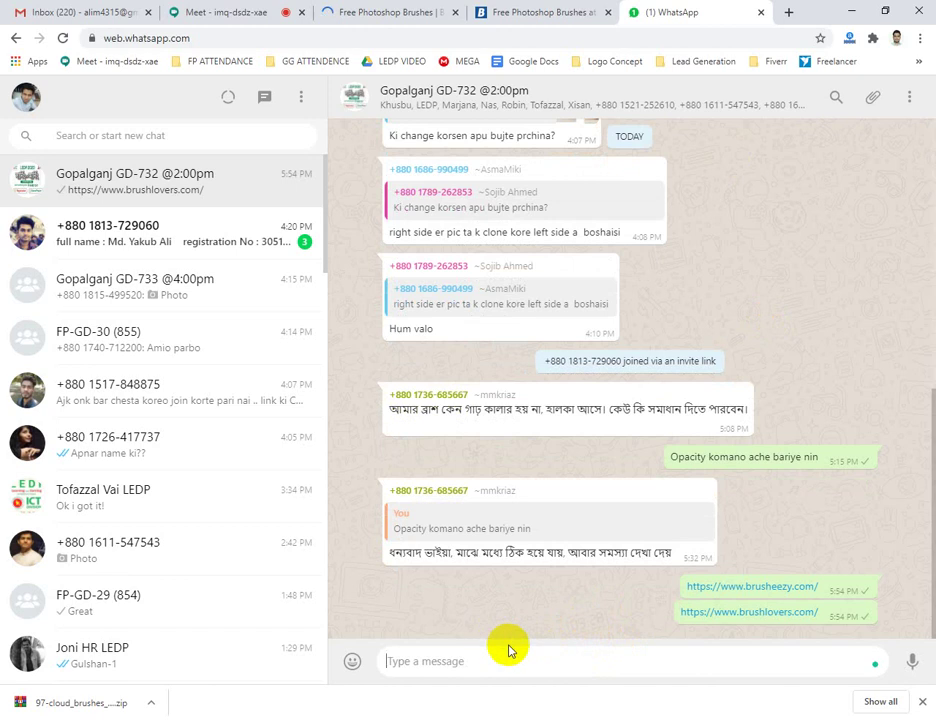
# View the Brushlovers home page again and return to the Brusheezy page
pyautogui.click(398, 10)
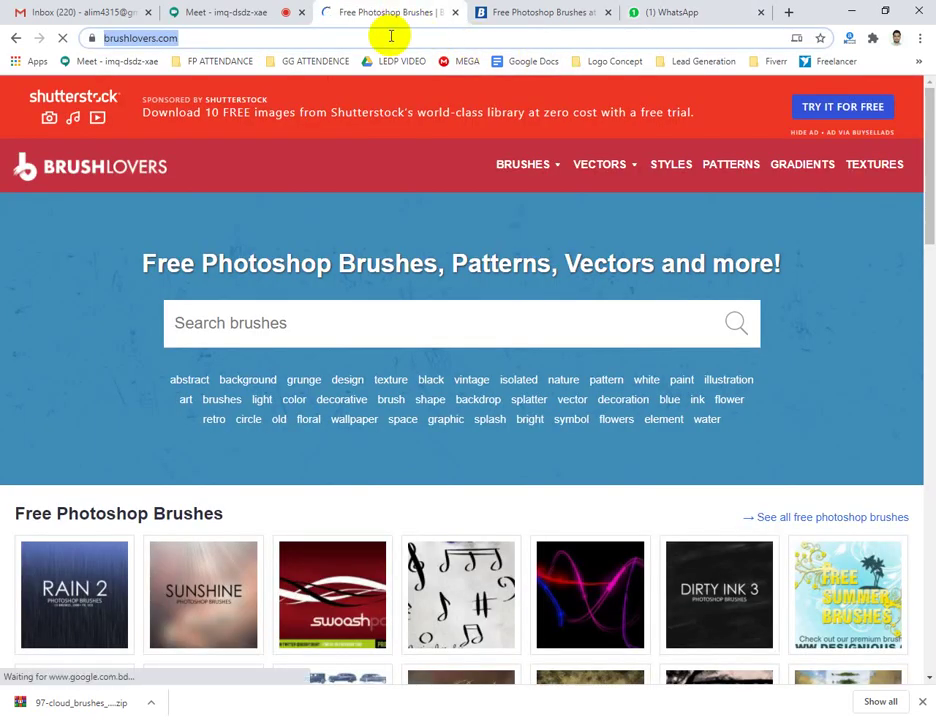
pyautogui.click(546, 12)
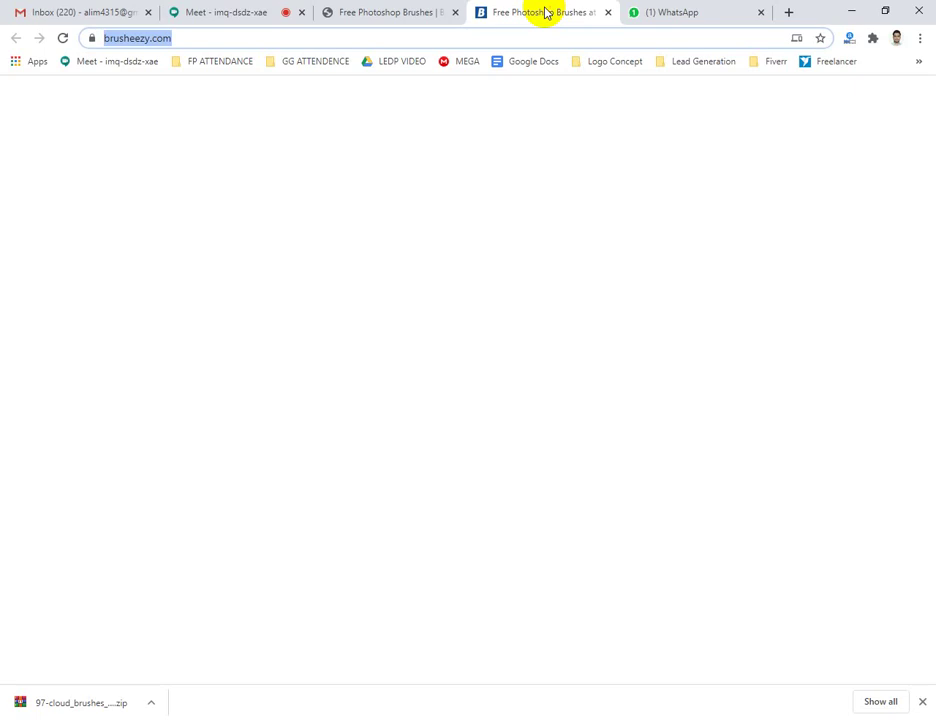
# Examine the traffic ranking and similar sites listed for brusheezy.com, and check the Meet call
pyautogui.click(852, 40)
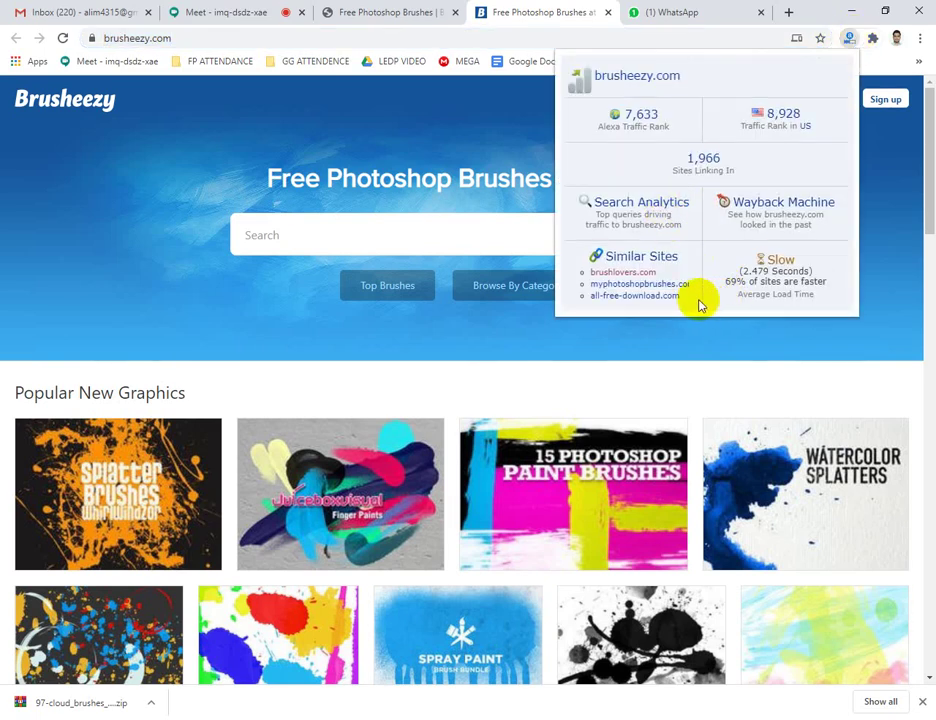
pyautogui.click(715, 12)
pyautogui.click(560, 8)
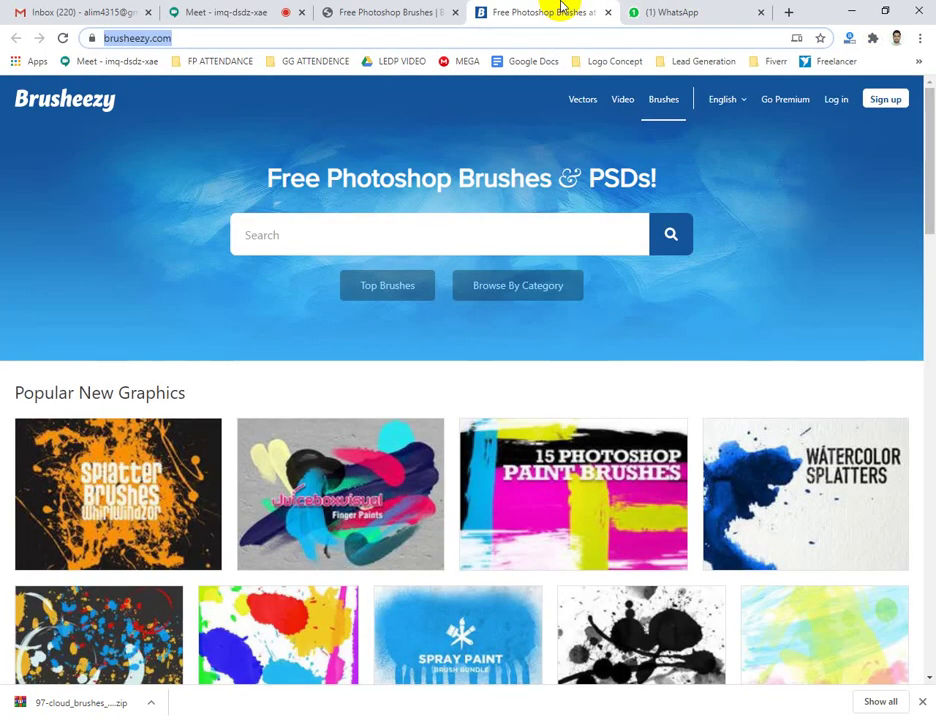
pyautogui.click(407, 62)
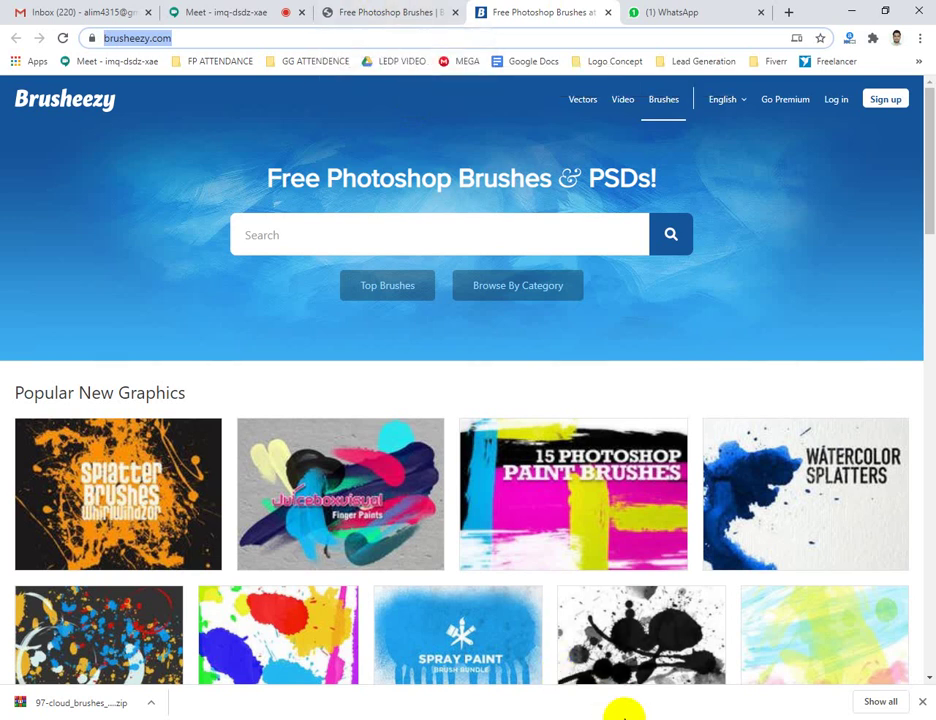
pyautogui.click(210, 10)
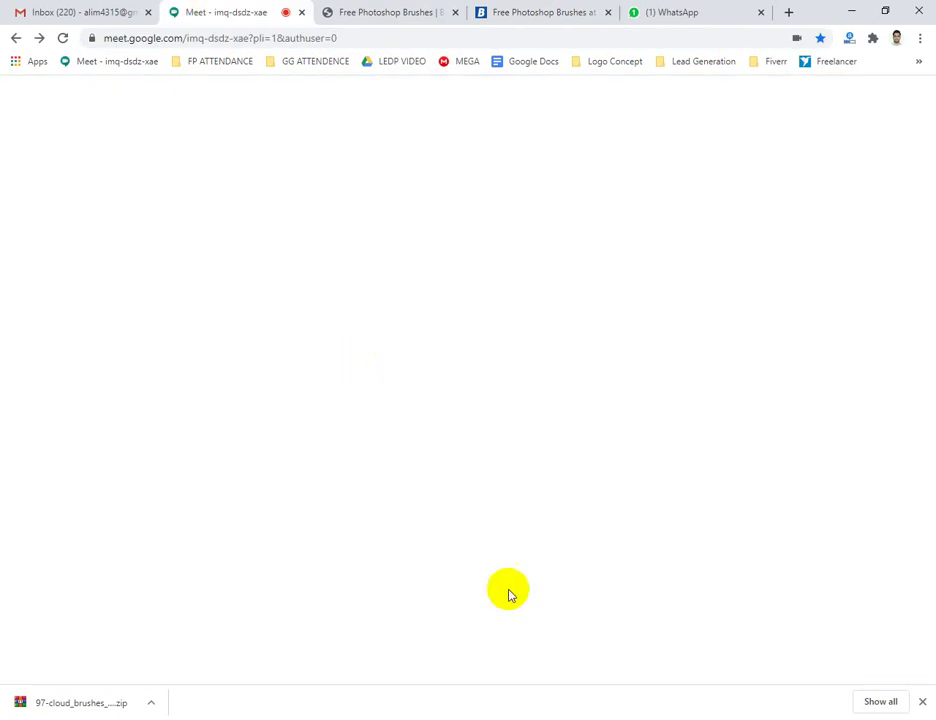
pyautogui.click(363, 257)
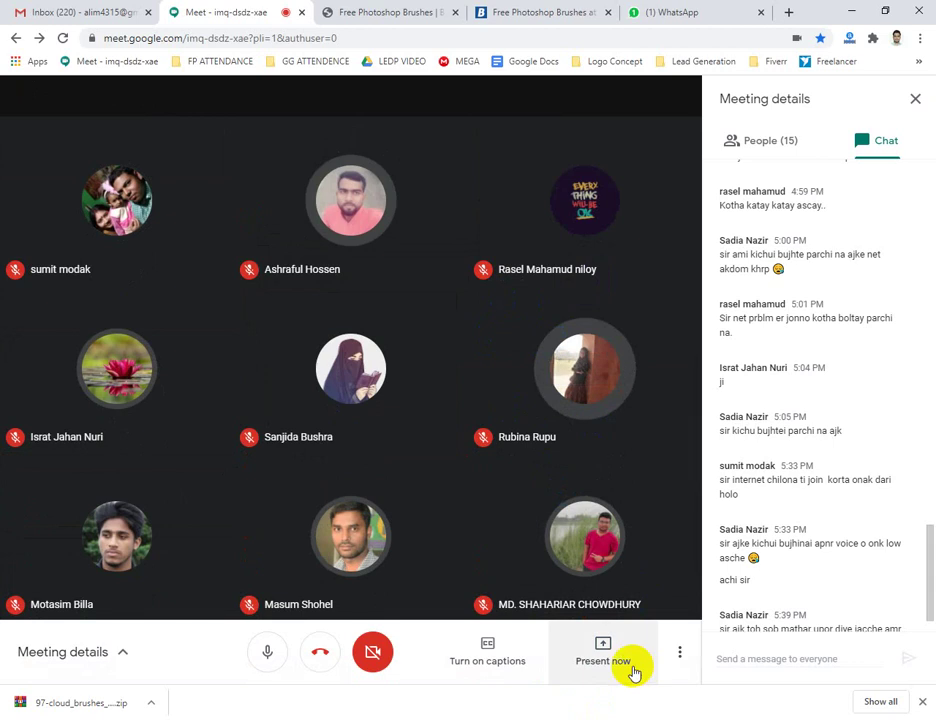
# Reply "ha" to the free download question in the Gopalganj GD-732 @2:00pm WhatsApp group
pyautogui.click(690, 10)
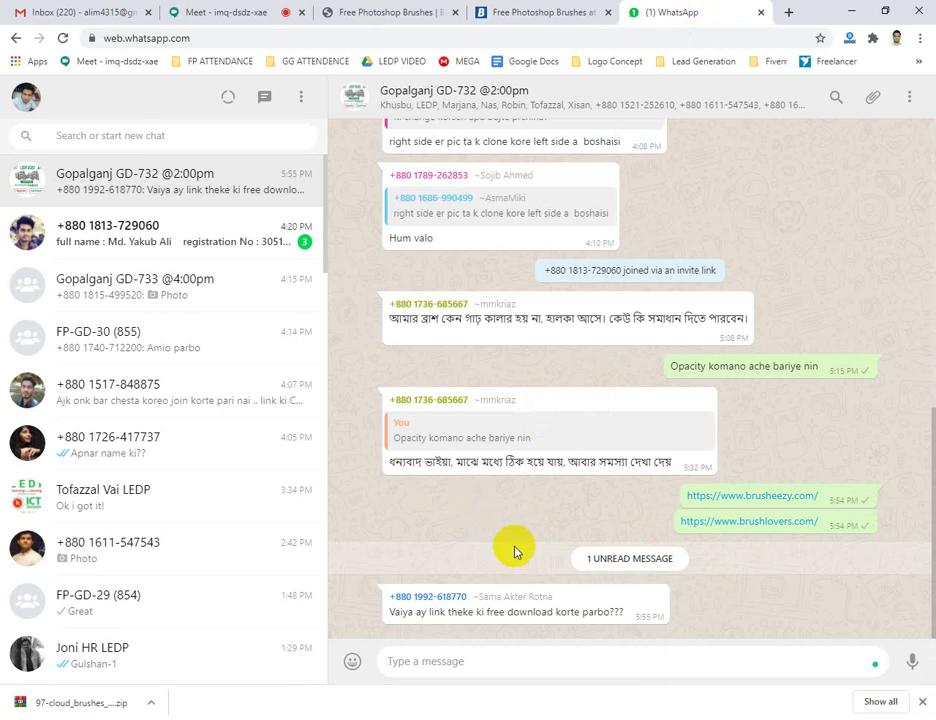
pyautogui.write('ha')
pyautogui.press('Return')
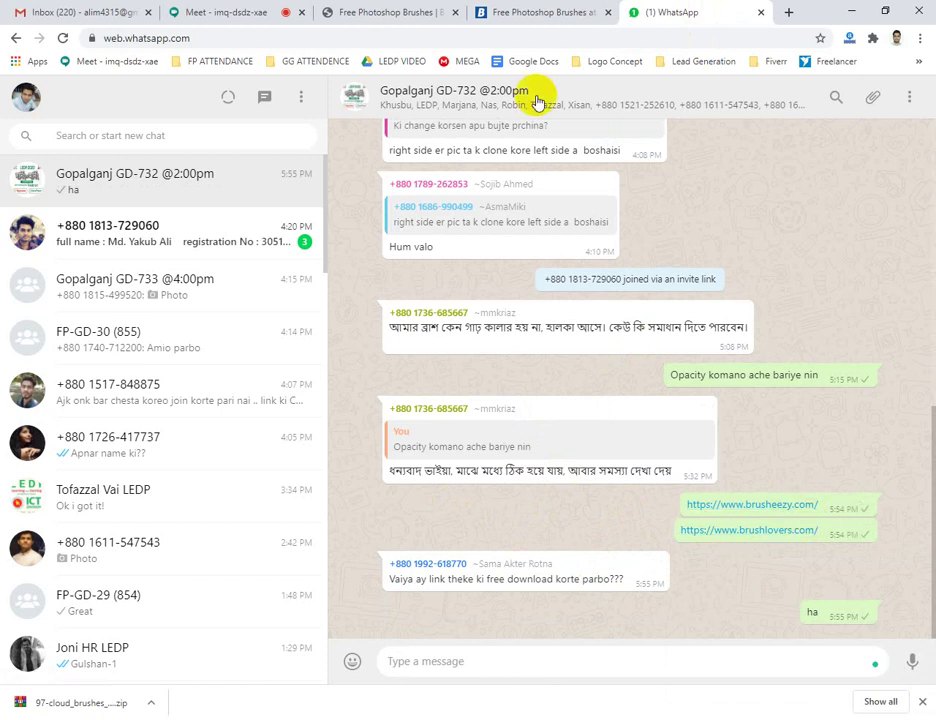
# Close the Brusheezy page and load brushking.eu/search.php in place of the Brushlovers page
pyautogui.click(540, 10)
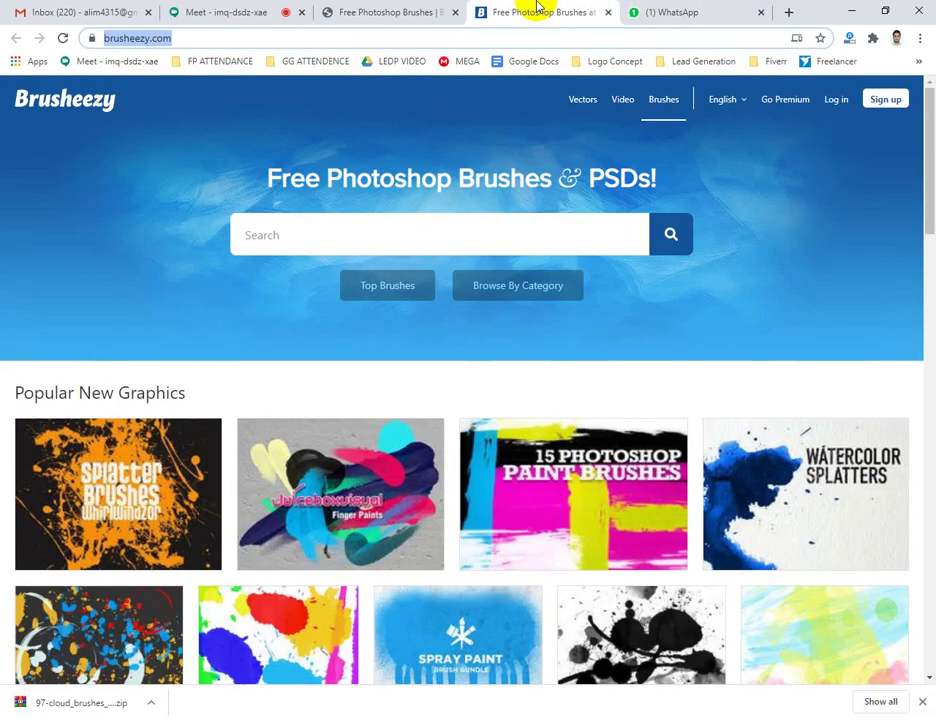
pyautogui.click(608, 12)
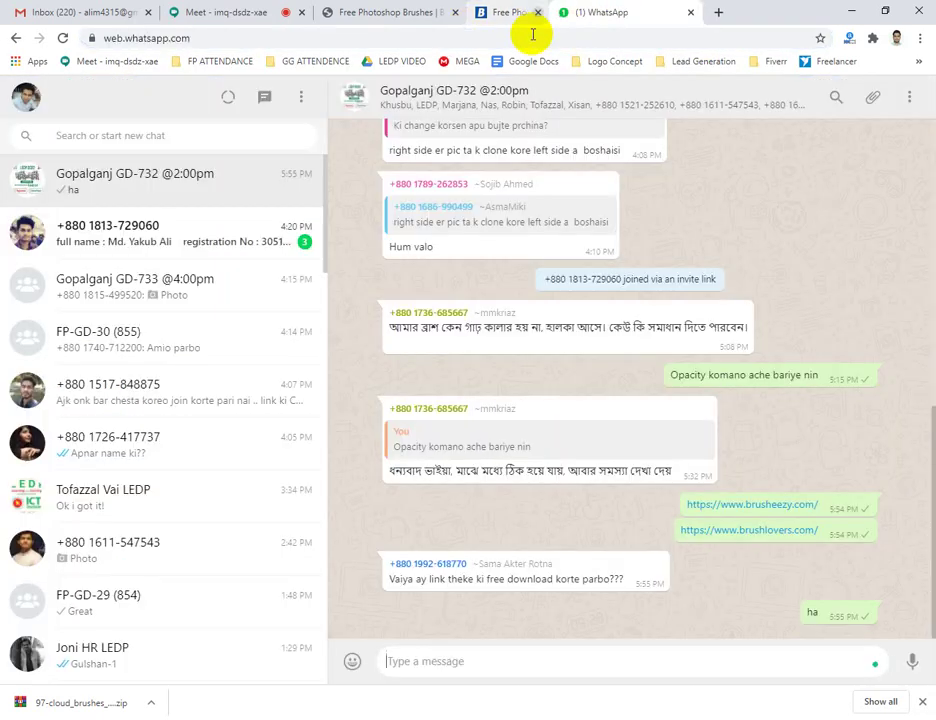
pyautogui.click(410, 10)
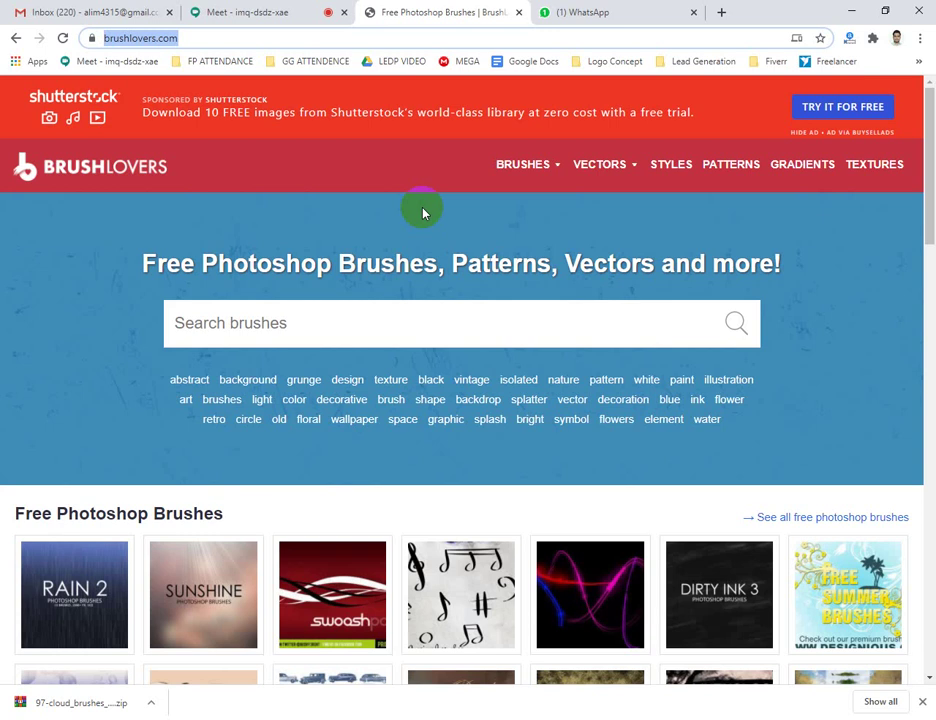
pyautogui.write('brus')
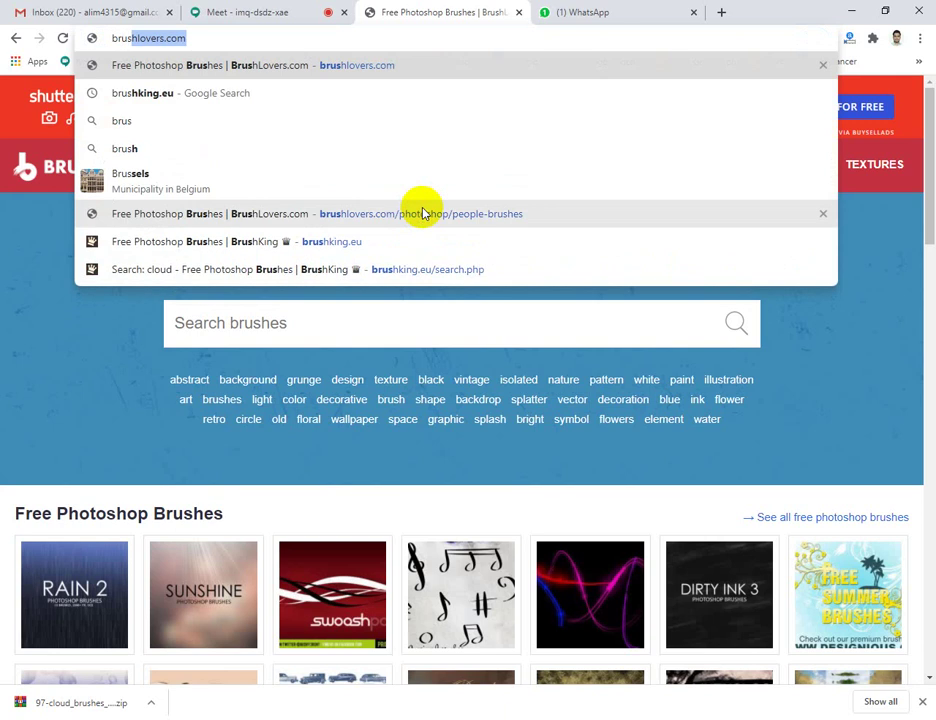
pyautogui.click(376, 269)
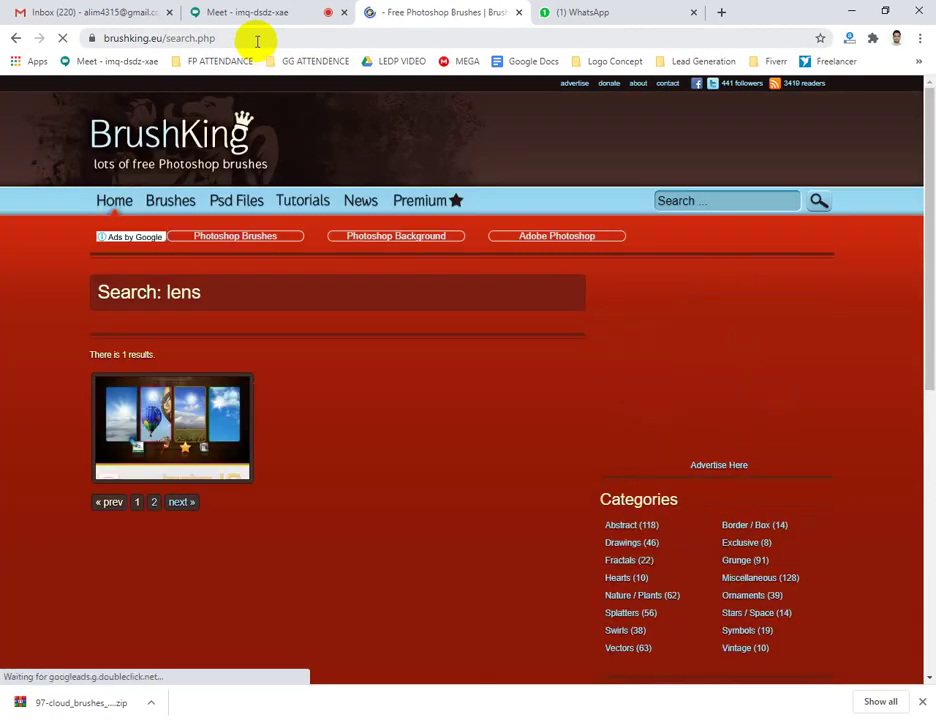
pyautogui.click(257, 38)
pyautogui.hotkey('ctrl', 'c')
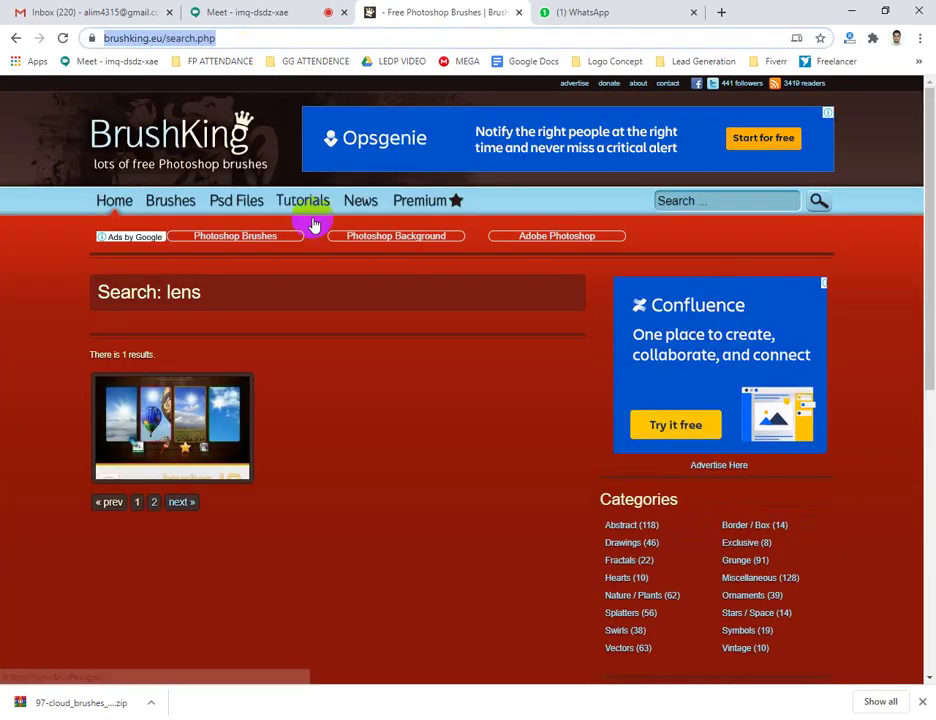
pyautogui.click(630, 10)
pyautogui.click(640, 656)
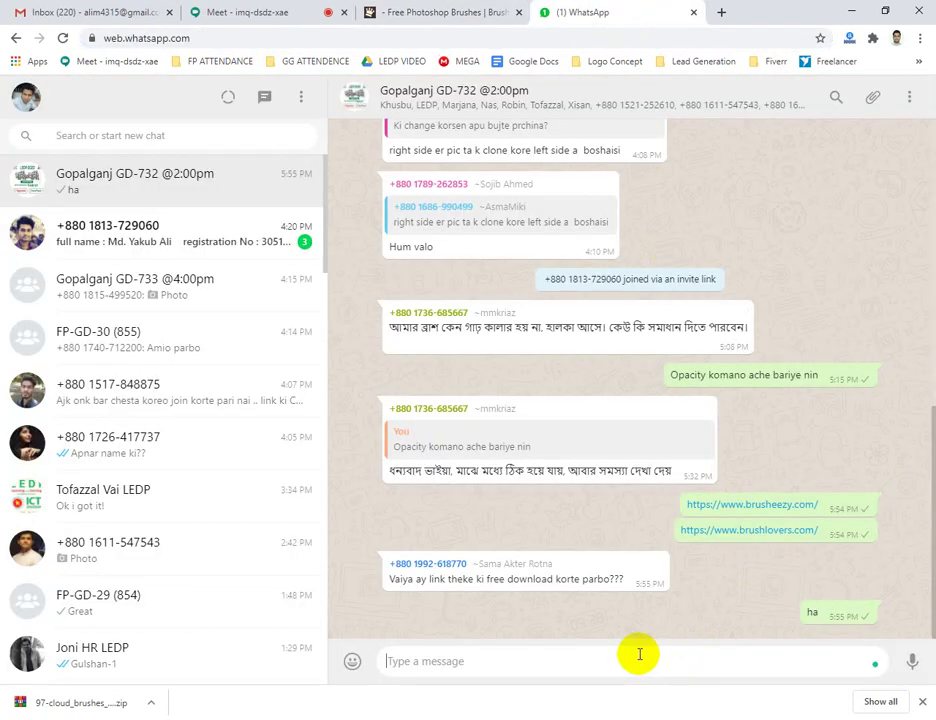
pyautogui.hotkey('ctrl', 'v')
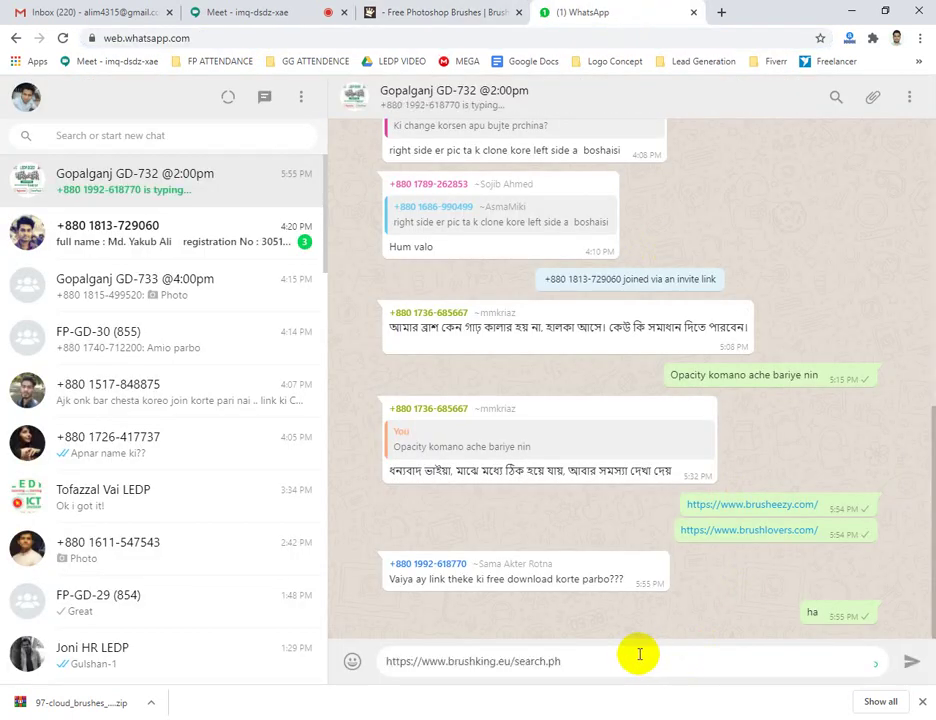
pyautogui.press('BackSpace')
pyautogui.press('BackSpace')
pyautogui.press('BackSpace')
pyautogui.press('BackSpace')
pyautogui.press('BackSpace')
pyautogui.press('BackSpace')
pyautogui.press('Return')
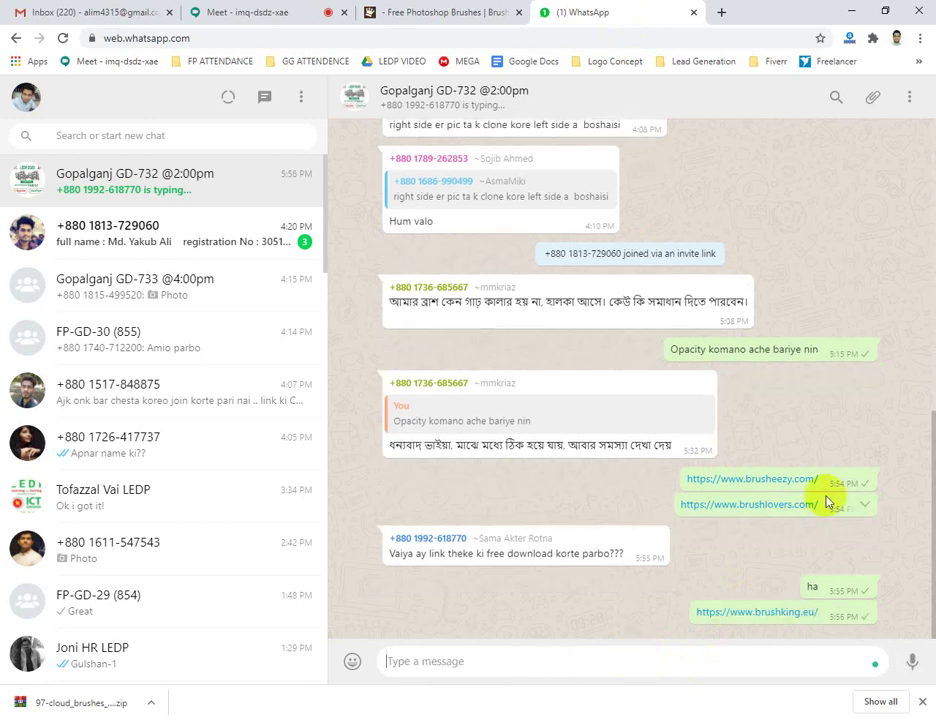
pyautogui.rightClick(772, 480)
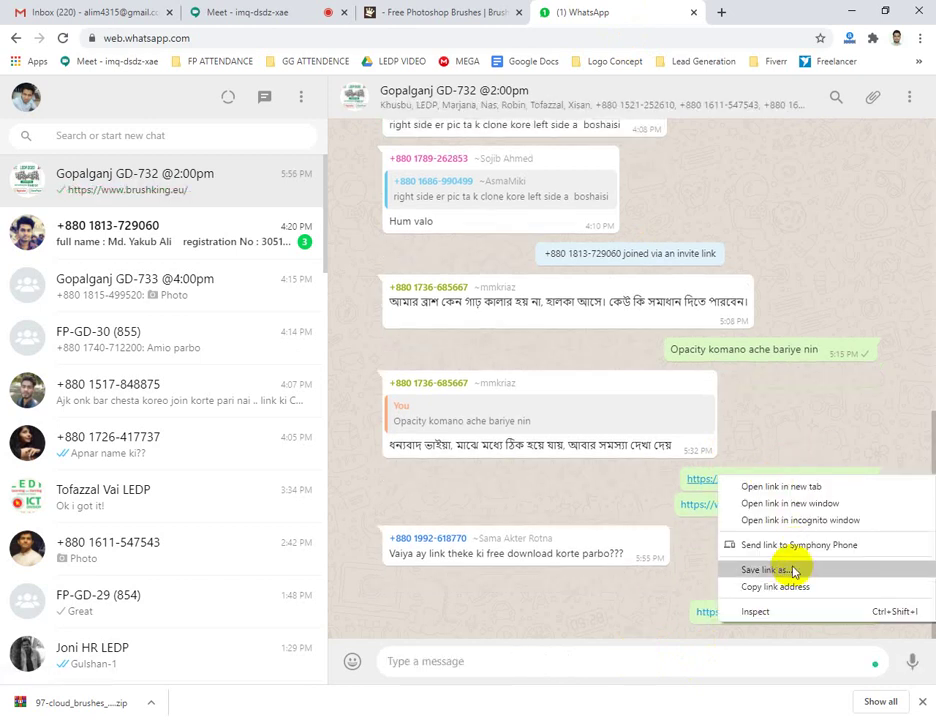
pyautogui.click(777, 587)
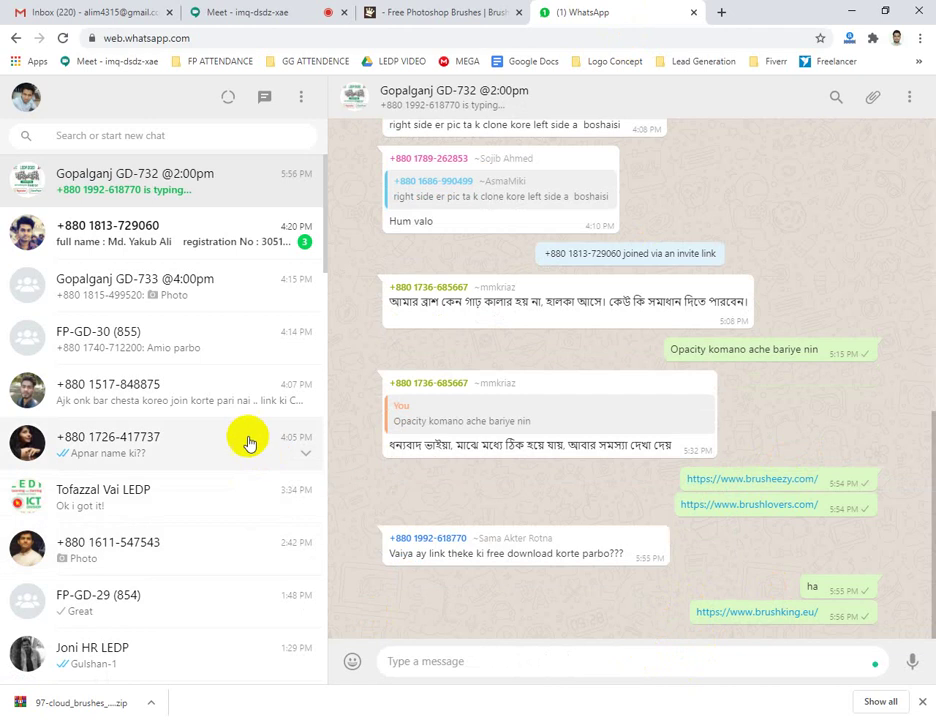
pyautogui.click(157, 288)
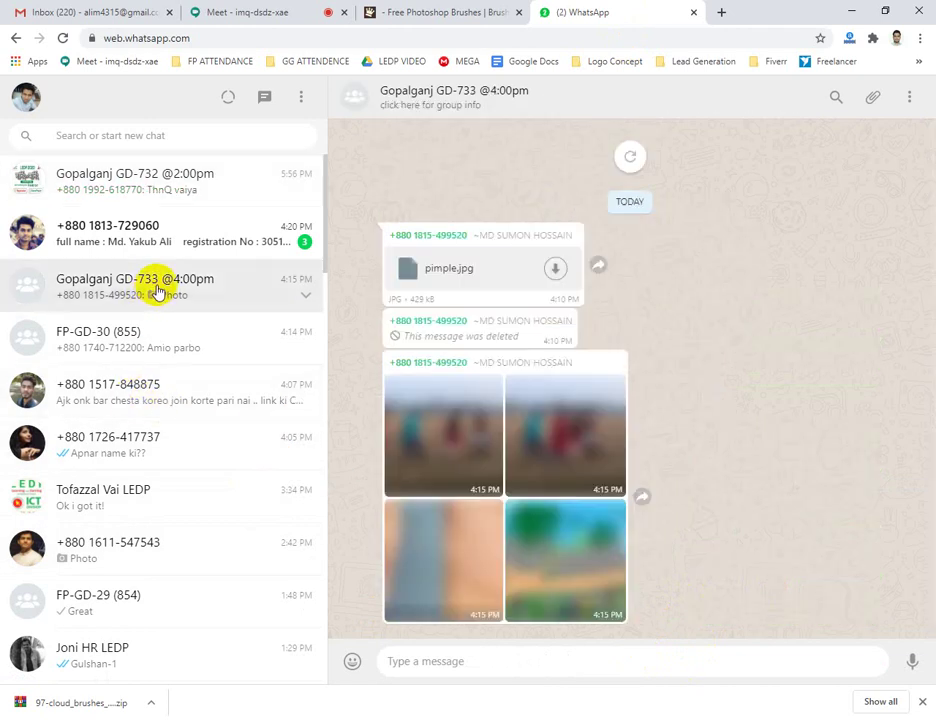
pyautogui.click(481, 671)
pyautogui.write('https://www.brusheezy.com/')
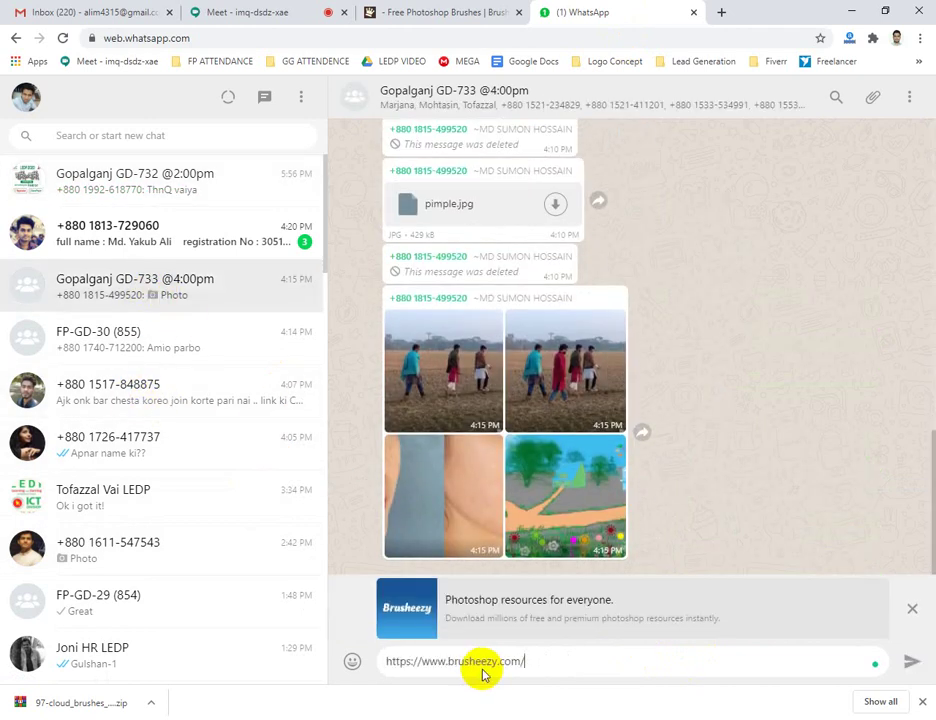
pyautogui.press('Return')
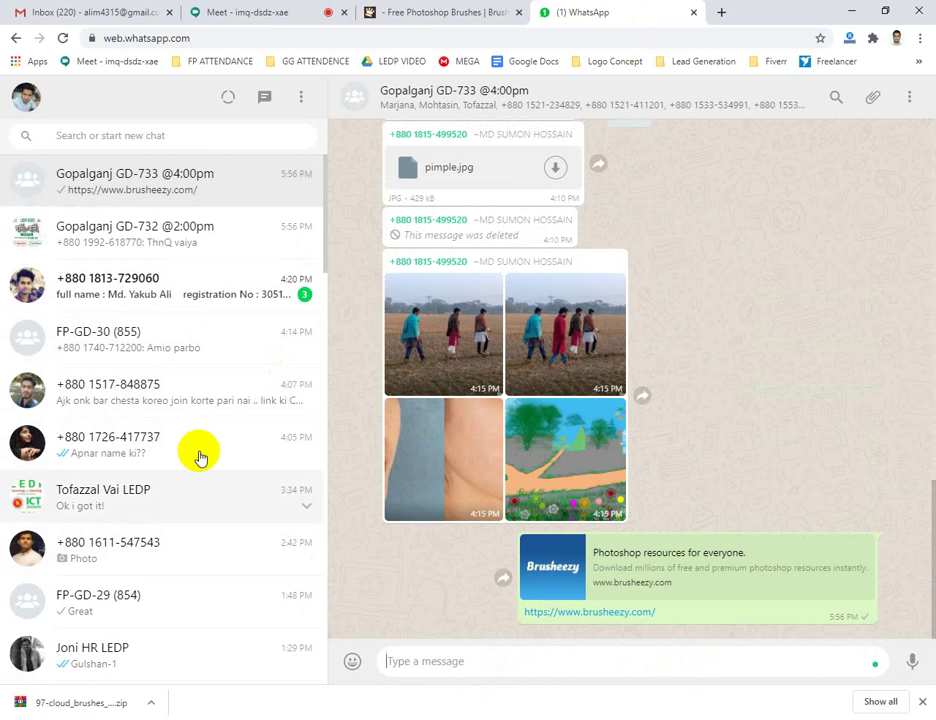
pyautogui.click(205, 244)
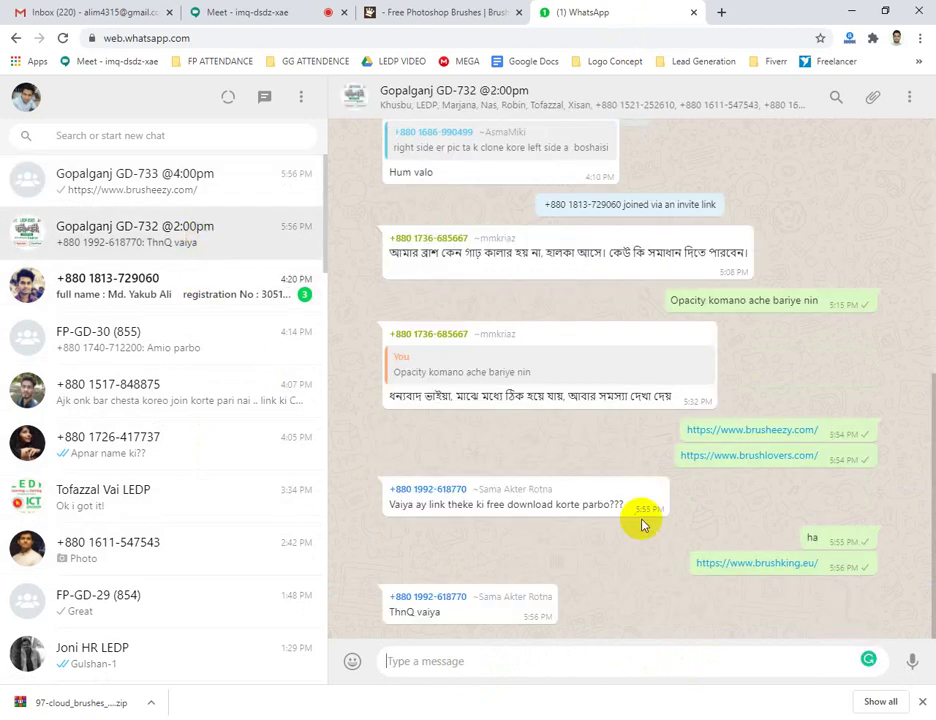
pyautogui.rightClick(767, 458)
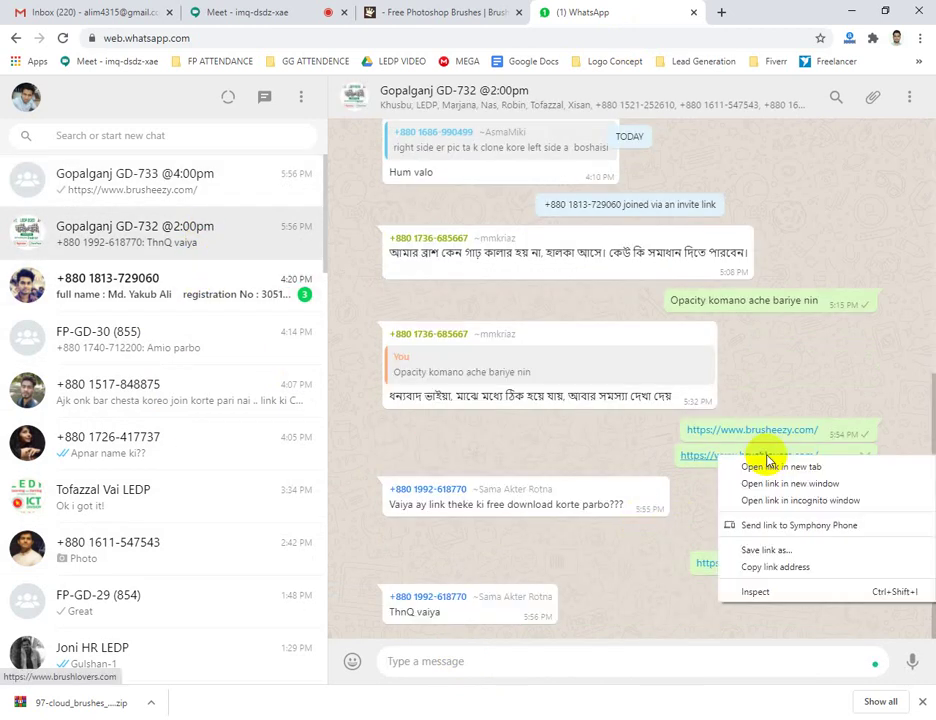
pyautogui.click(769, 566)
pyautogui.click(172, 192)
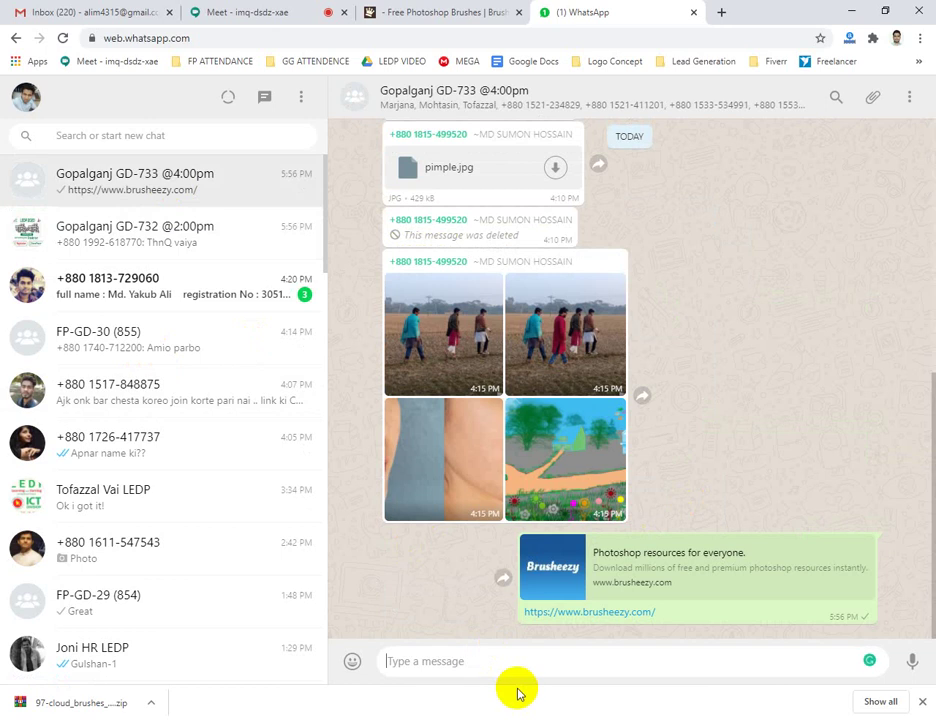
pyautogui.hotkey('ctrl', 'v')
pyautogui.press('Return')
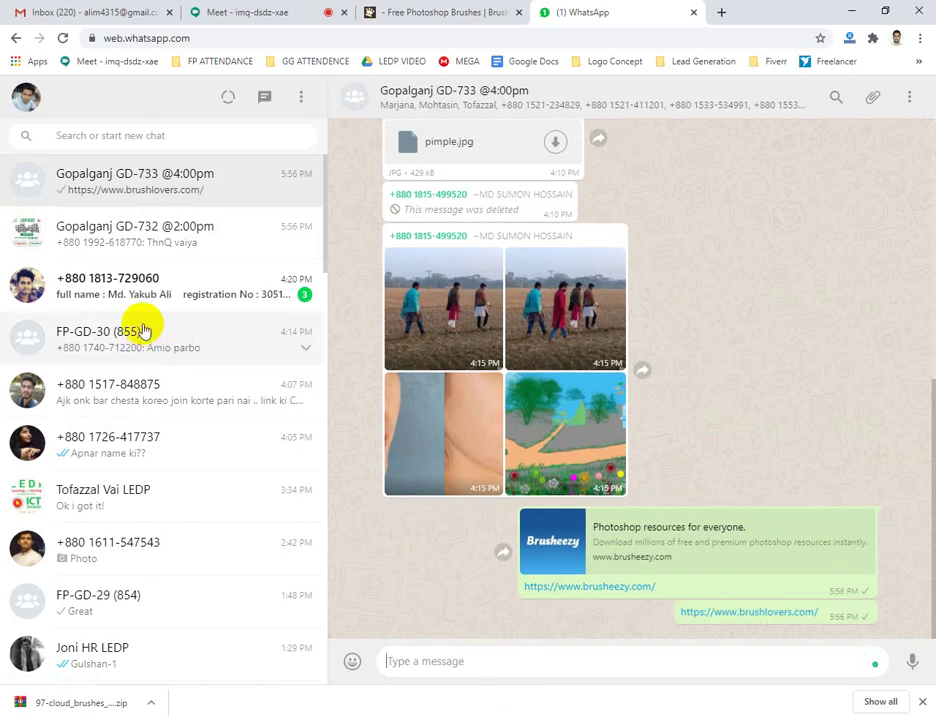
pyautogui.click(110, 230)
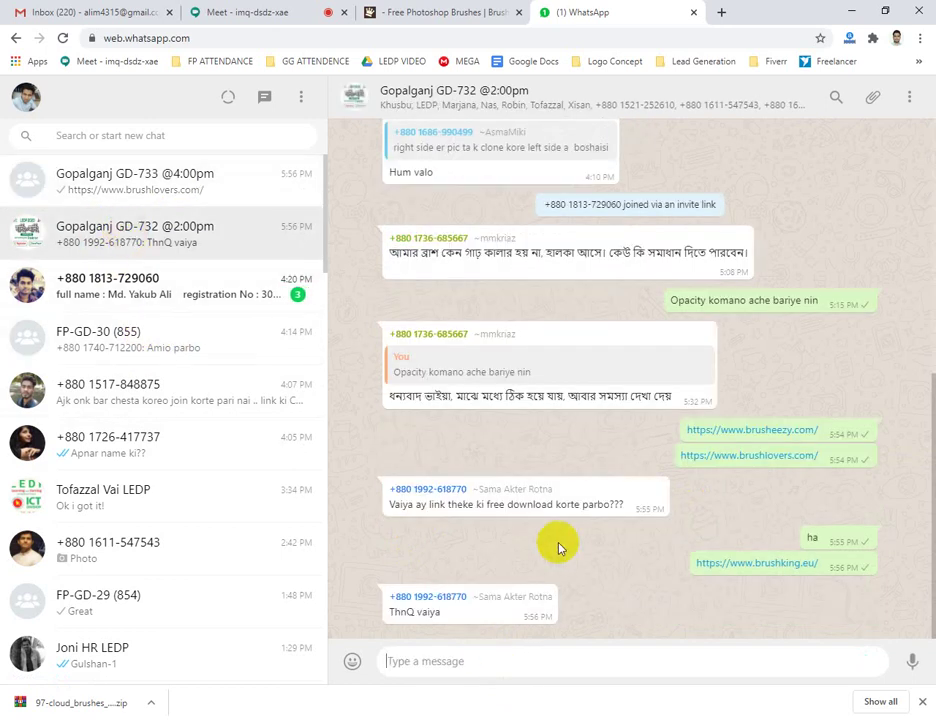
pyautogui.rightClick(766, 566)
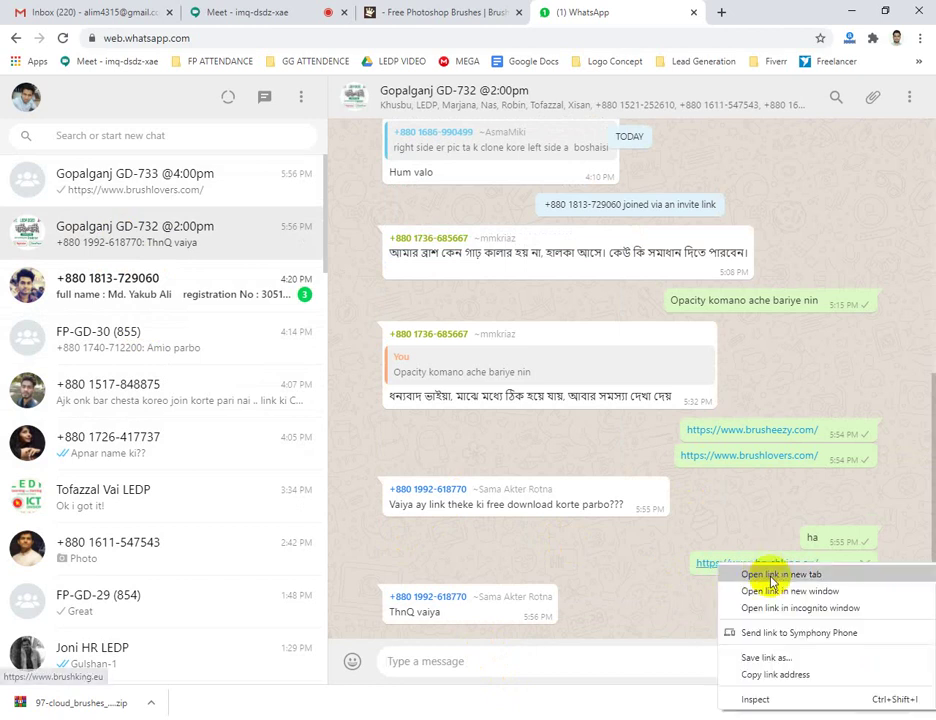
pyautogui.click(771, 675)
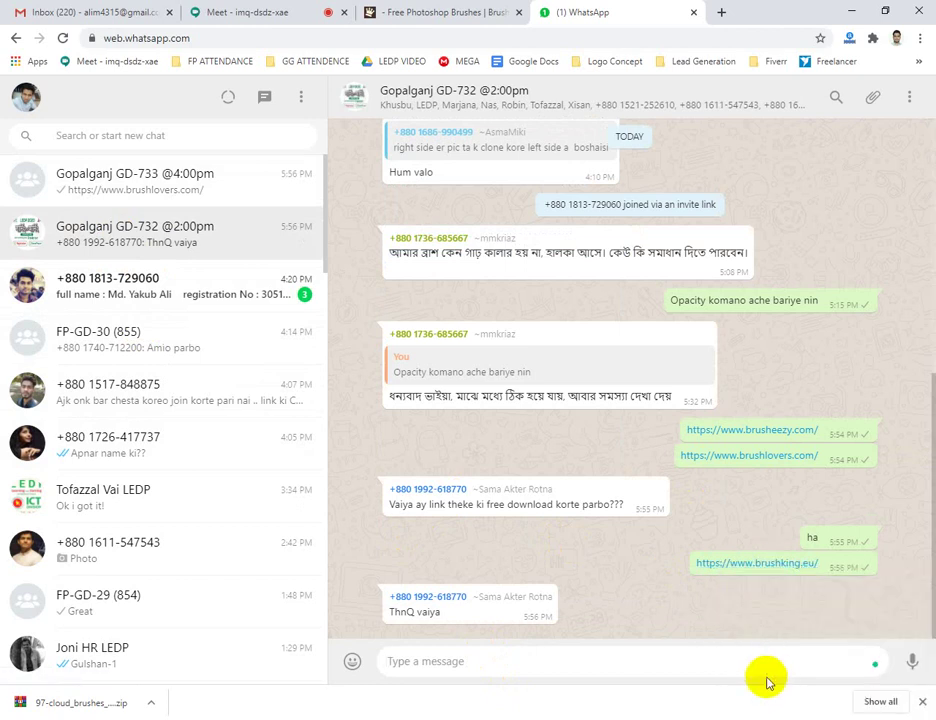
pyautogui.click(84, 176)
pyautogui.click(566, 660)
pyautogui.hotkey('ctrl', 'v')
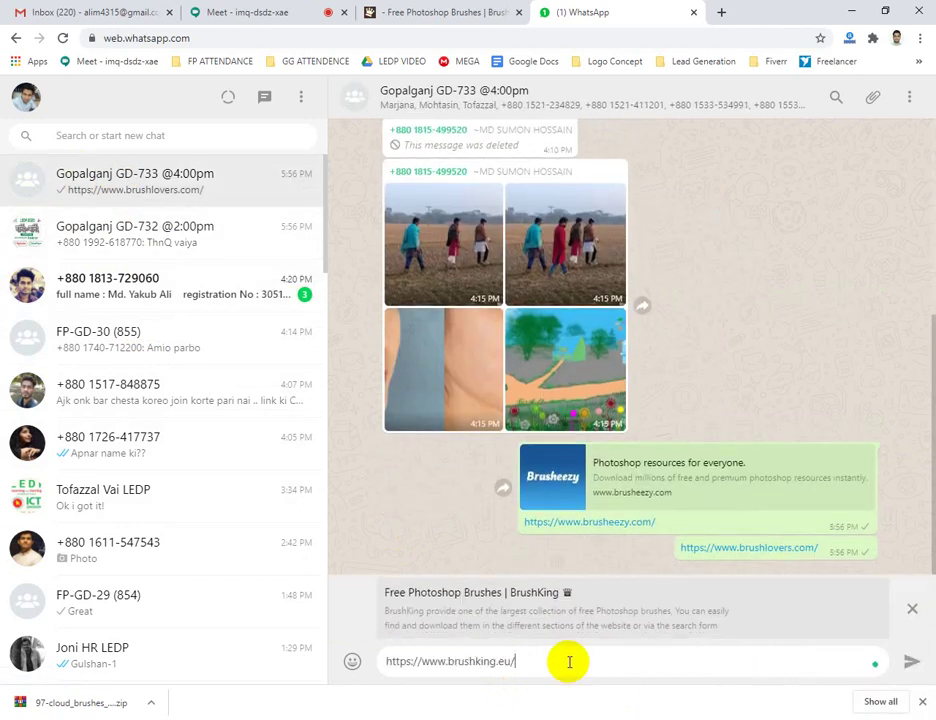
pyautogui.press('Return')
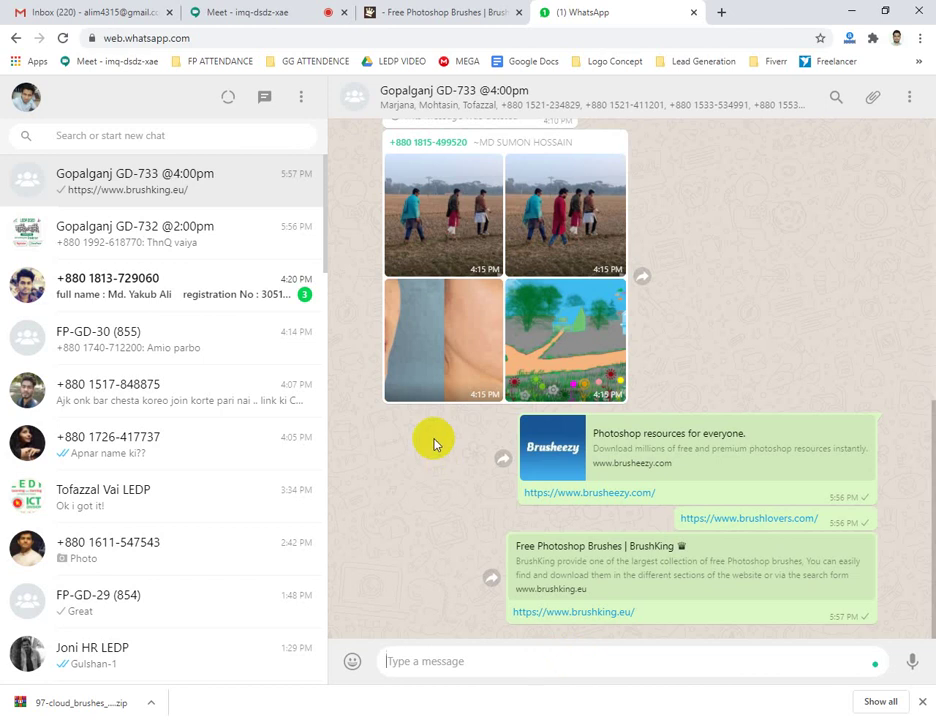
pyautogui.moveTo(522, 453); pyautogui.dragTo(696, 631)
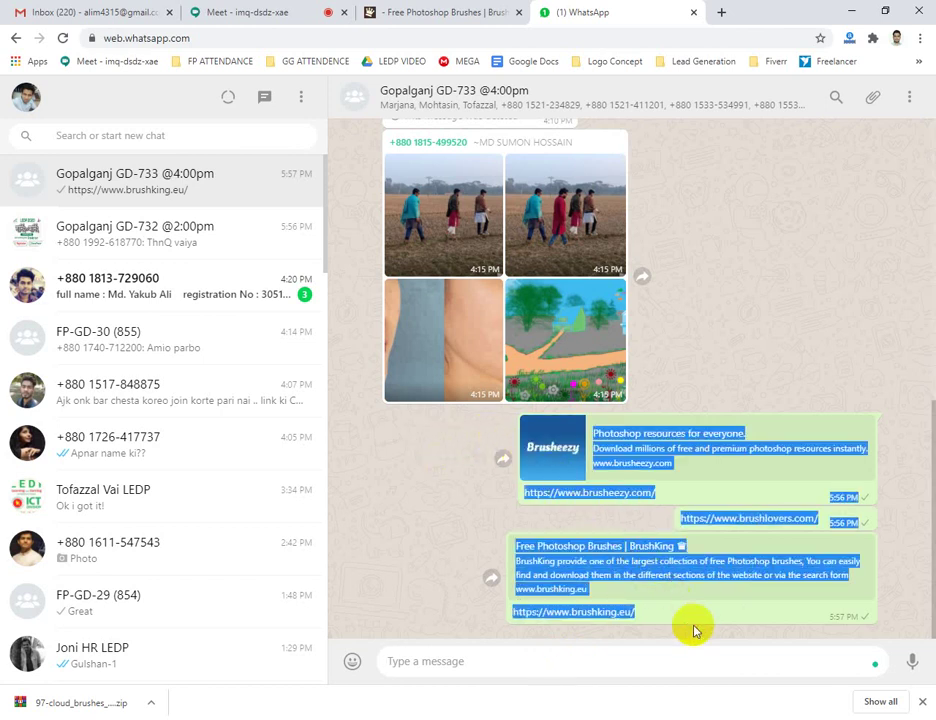
pyautogui.click(376, 577)
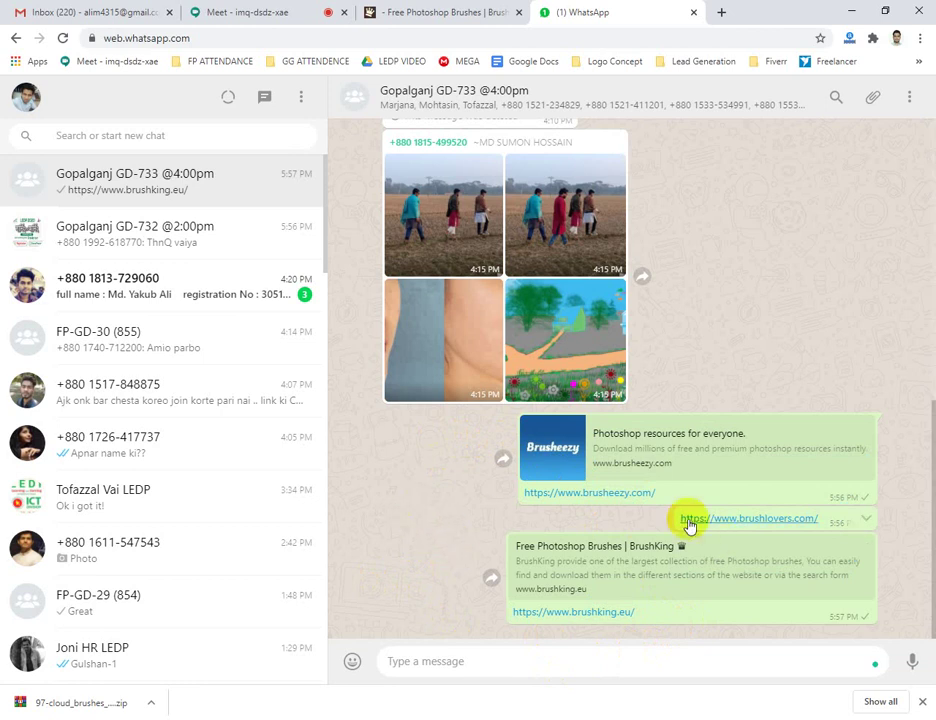
pyautogui.rightClick(632, 497)
pyautogui.click(690, 607)
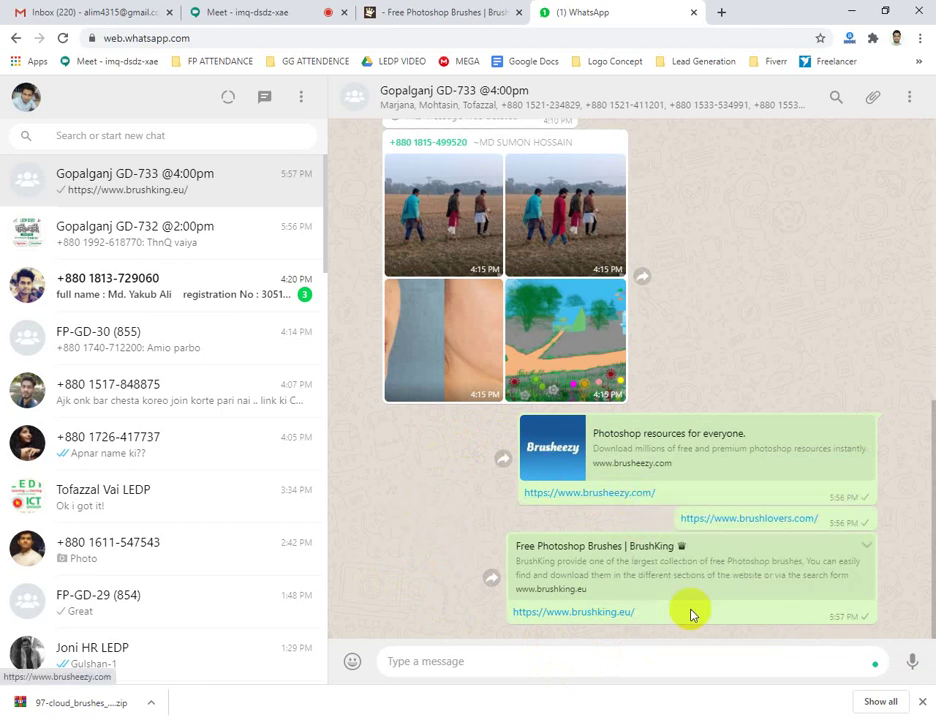
pyautogui.click(136, 343)
pyautogui.hotkey('ctrl', 'v')
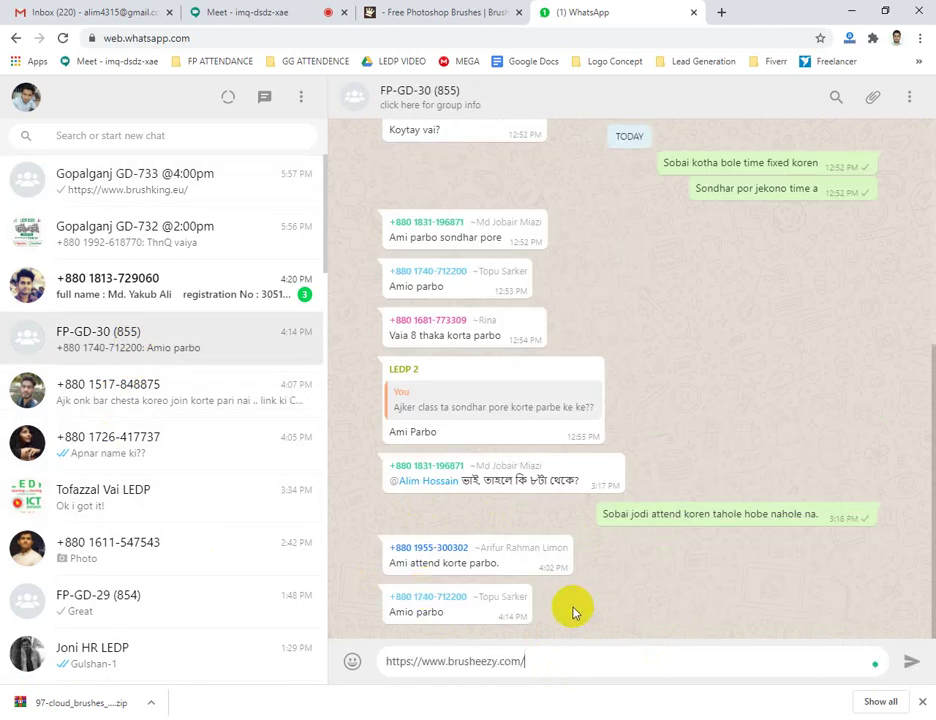
pyautogui.press('Return')
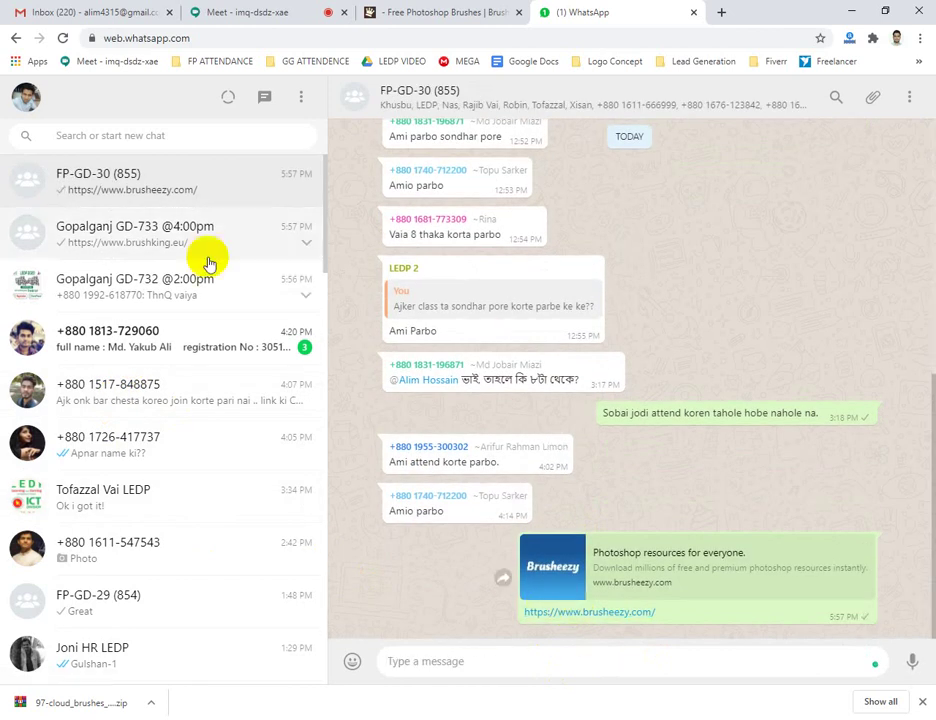
pyautogui.click(123, 242)
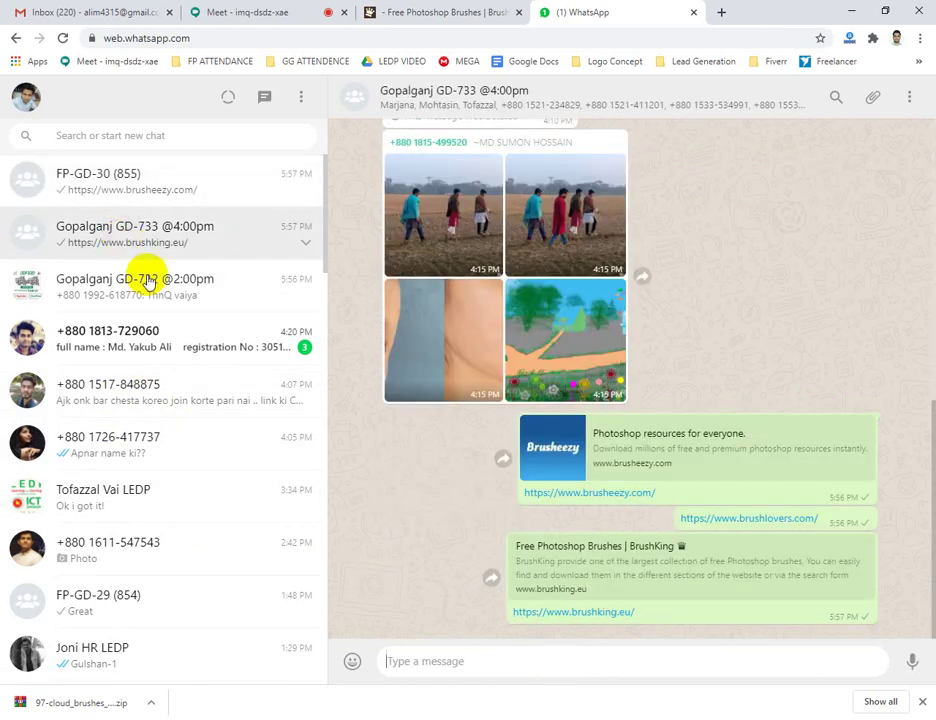
pyautogui.rightClick(742, 519)
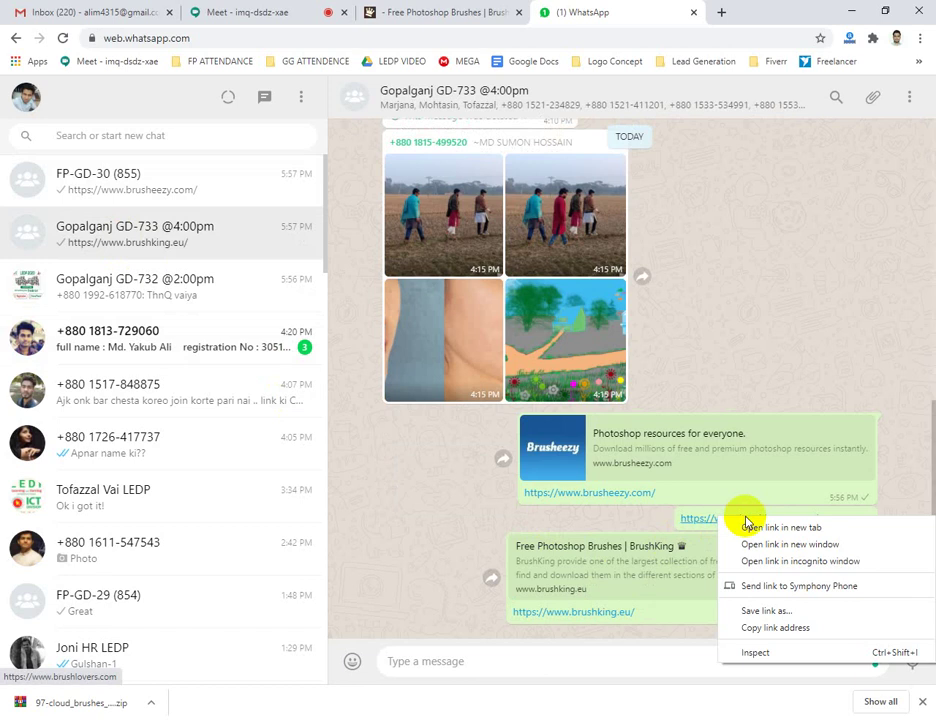
pyautogui.click(780, 629)
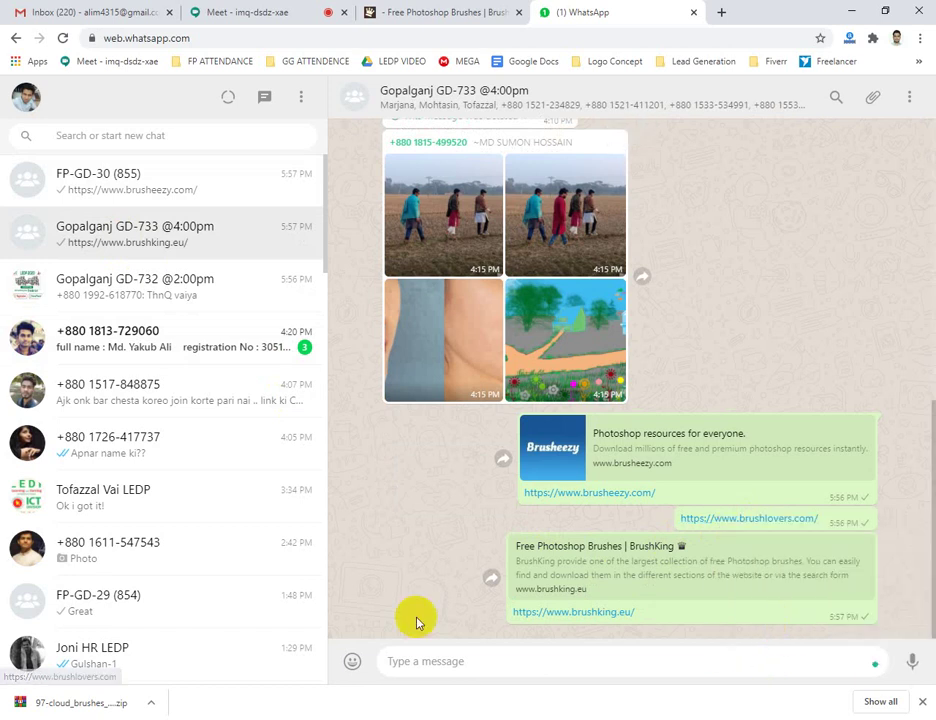
pyautogui.click(130, 190)
pyautogui.hotkey('ctrl', 'v')
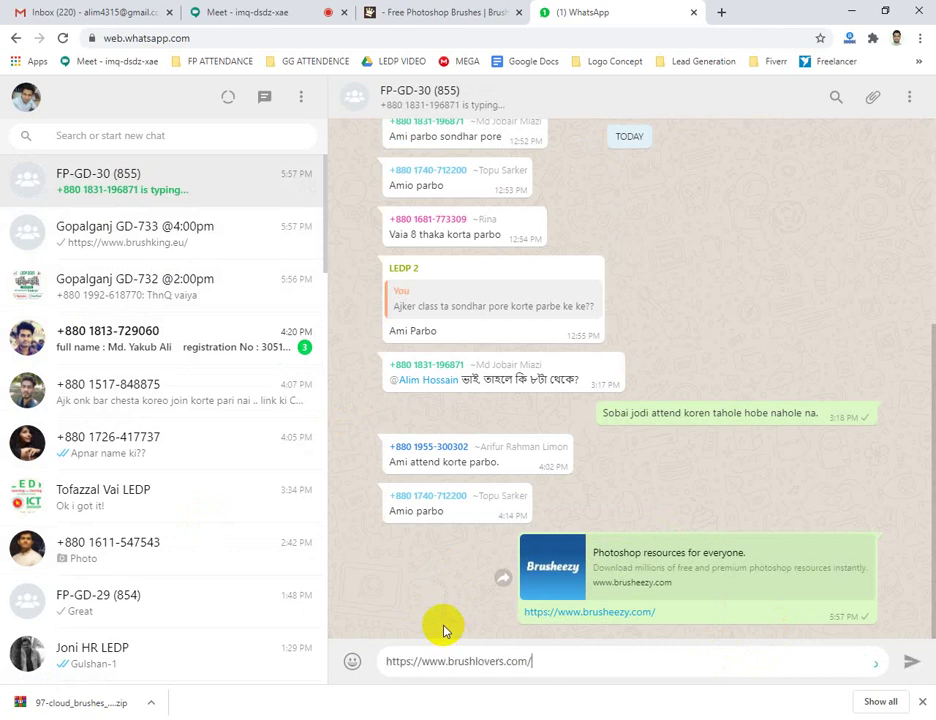
pyautogui.press('Return')
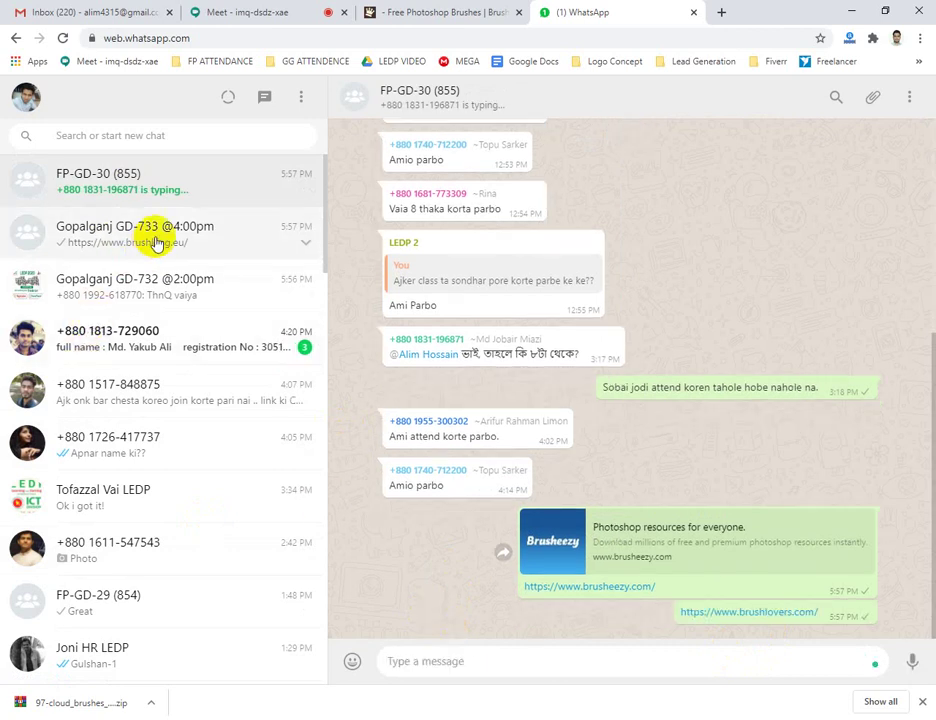
pyautogui.click(155, 242)
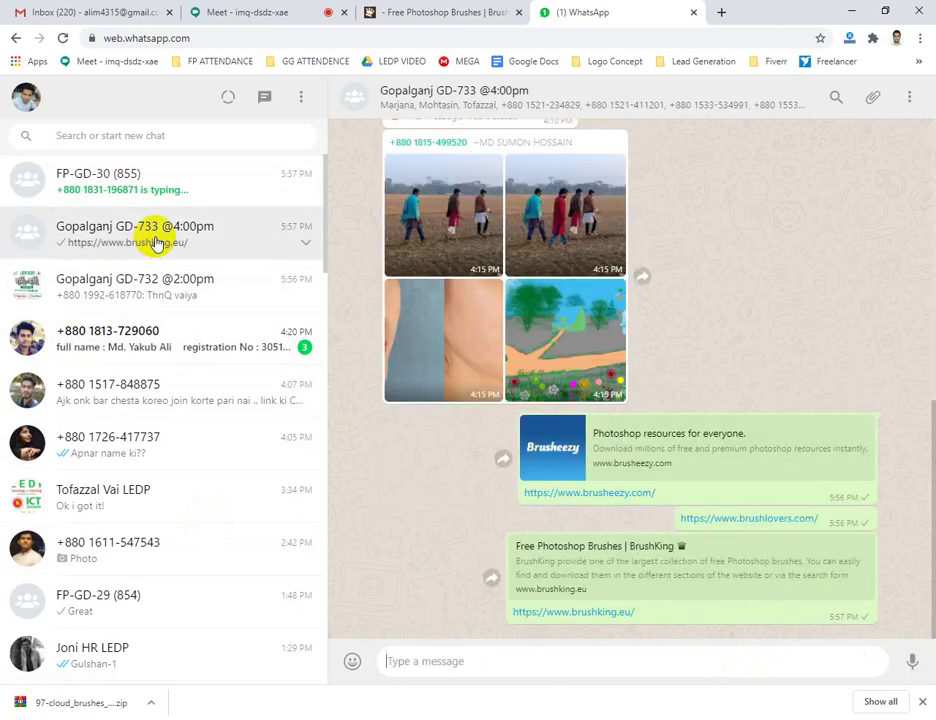
pyautogui.rightClick(594, 612)
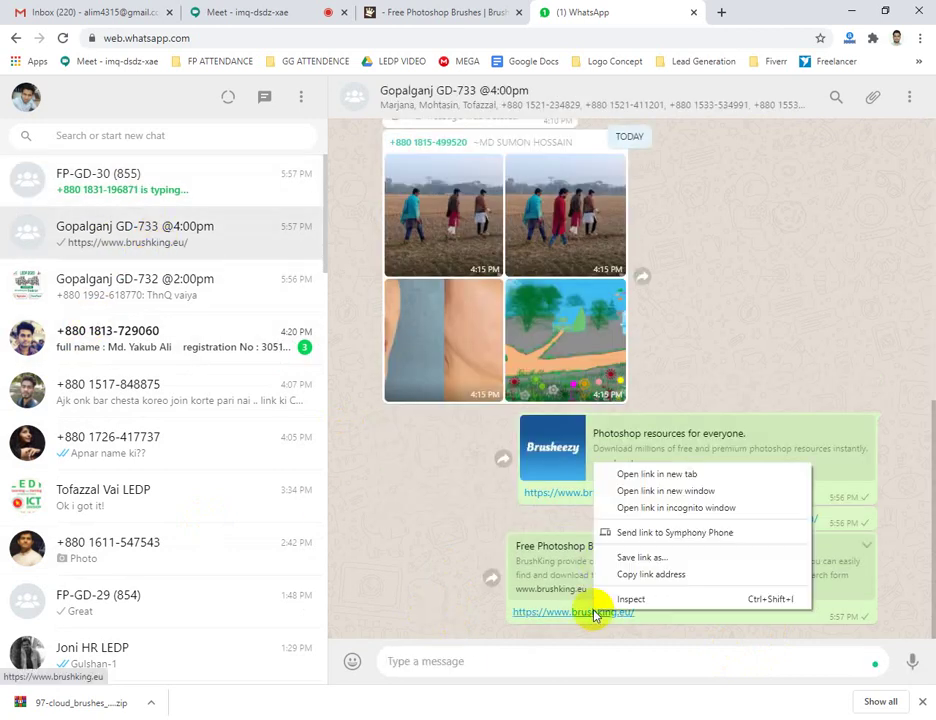
pyautogui.click(650, 575)
pyautogui.click(147, 178)
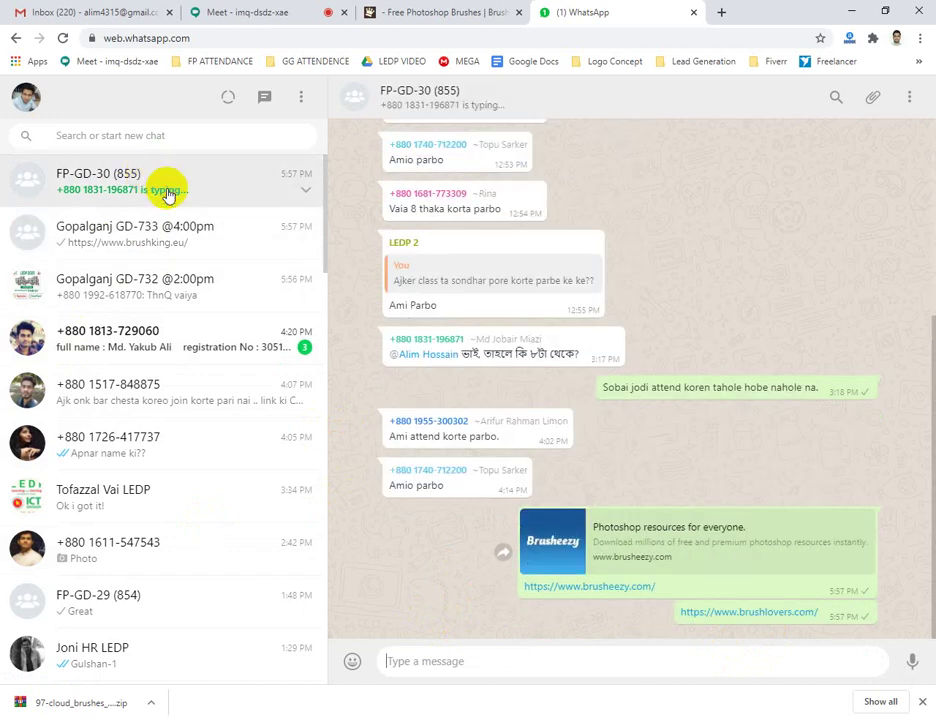
pyautogui.hotkey('ctrl', 'v')
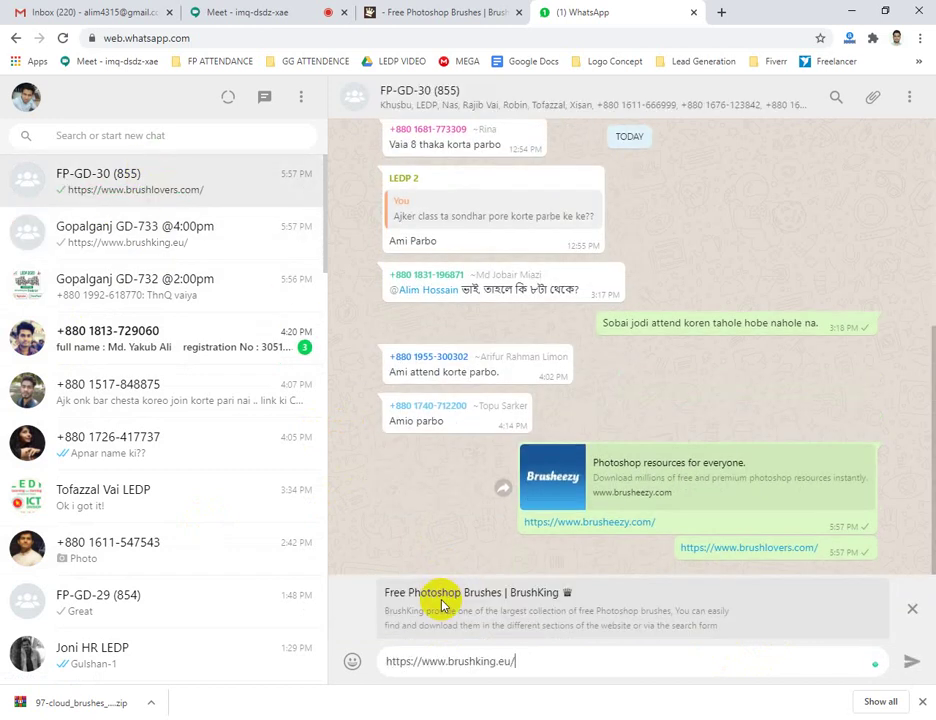
pyautogui.press('Return')
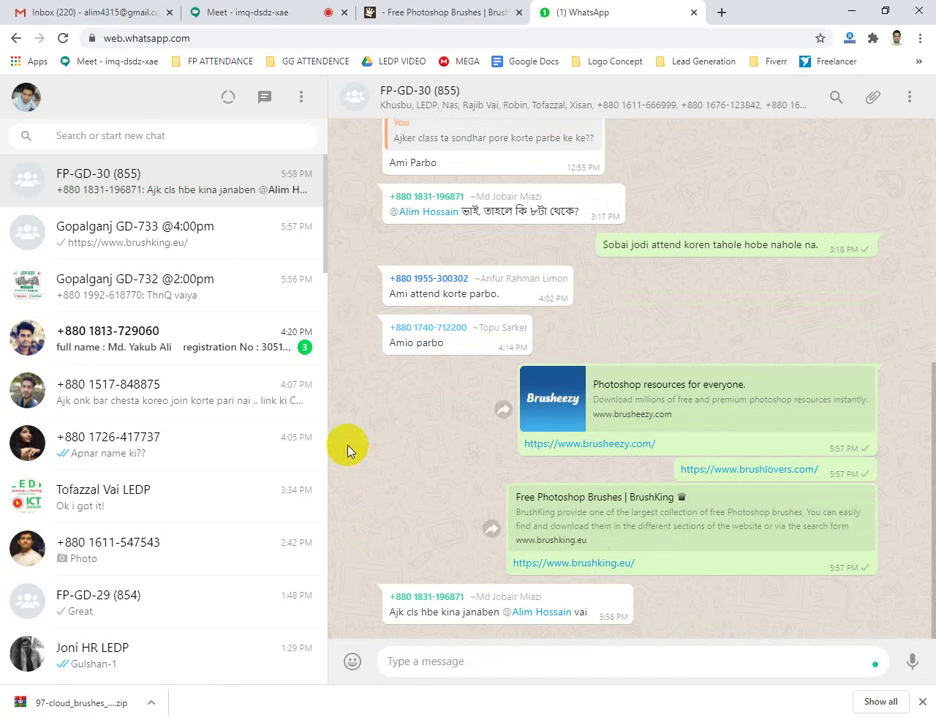
pyautogui.rightClick(612, 444)
pyautogui.click(662, 552)
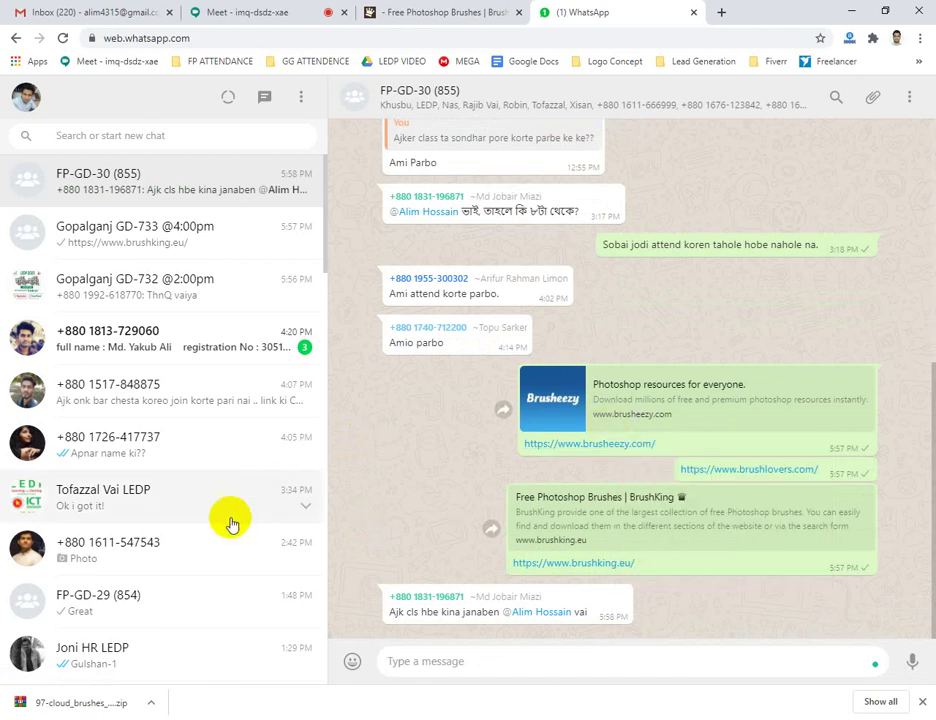
pyautogui.click(163, 606)
pyautogui.click(412, 662)
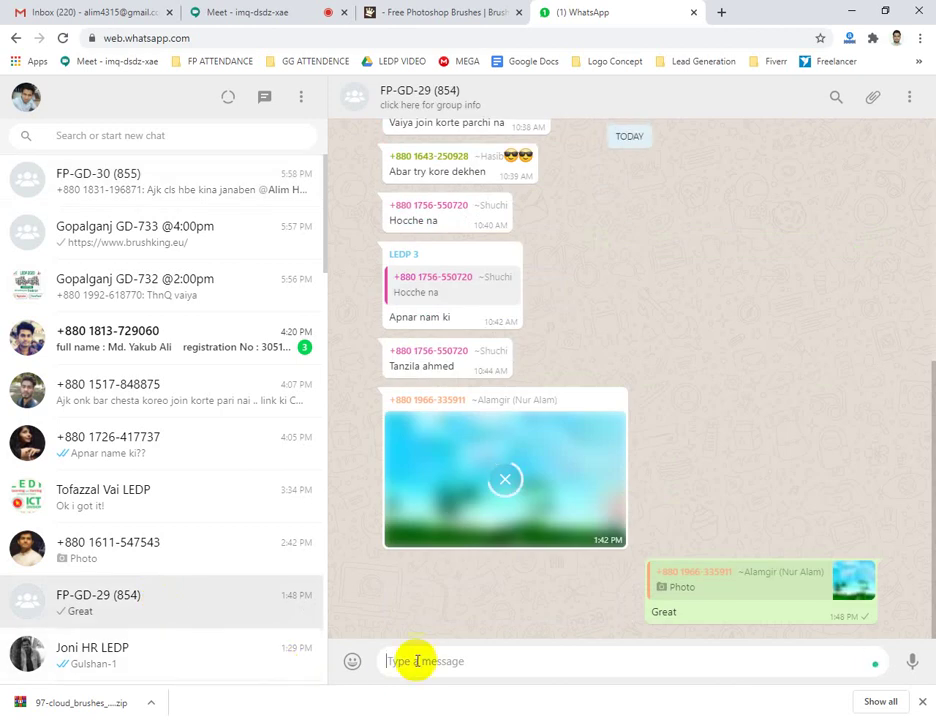
pyautogui.hotkey('ctrl', 'v')
pyautogui.press('Return')
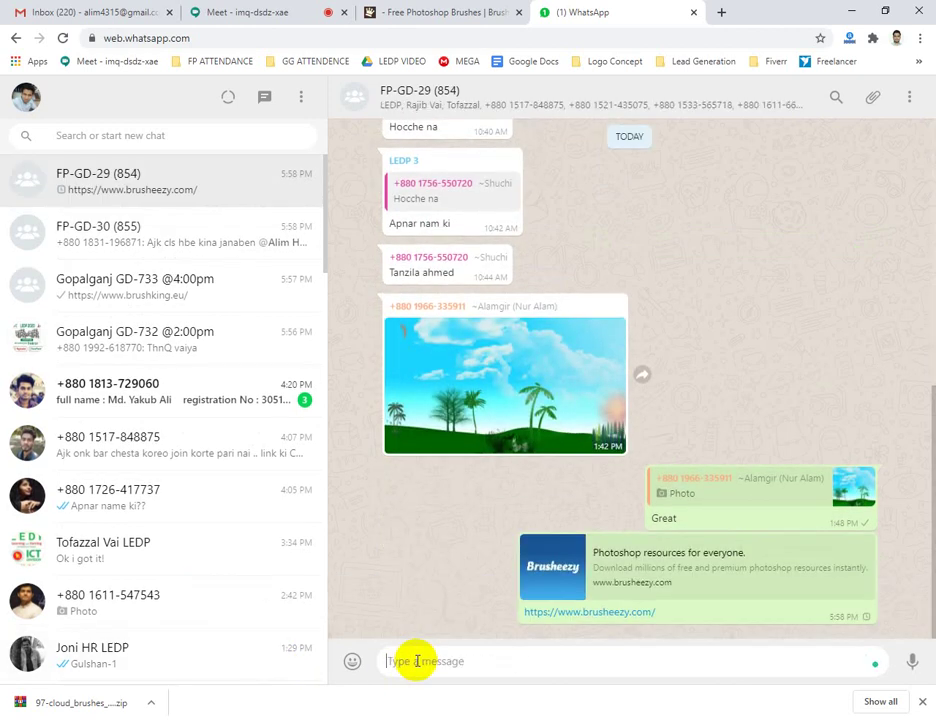
pyautogui.click(120, 237)
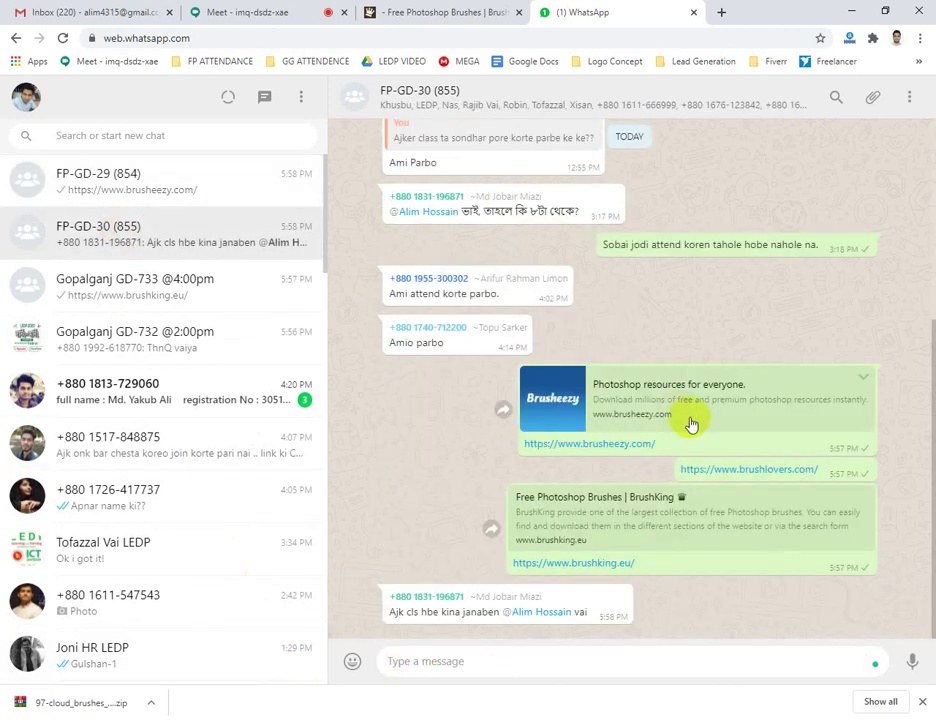
pyautogui.rightClick(736, 472)
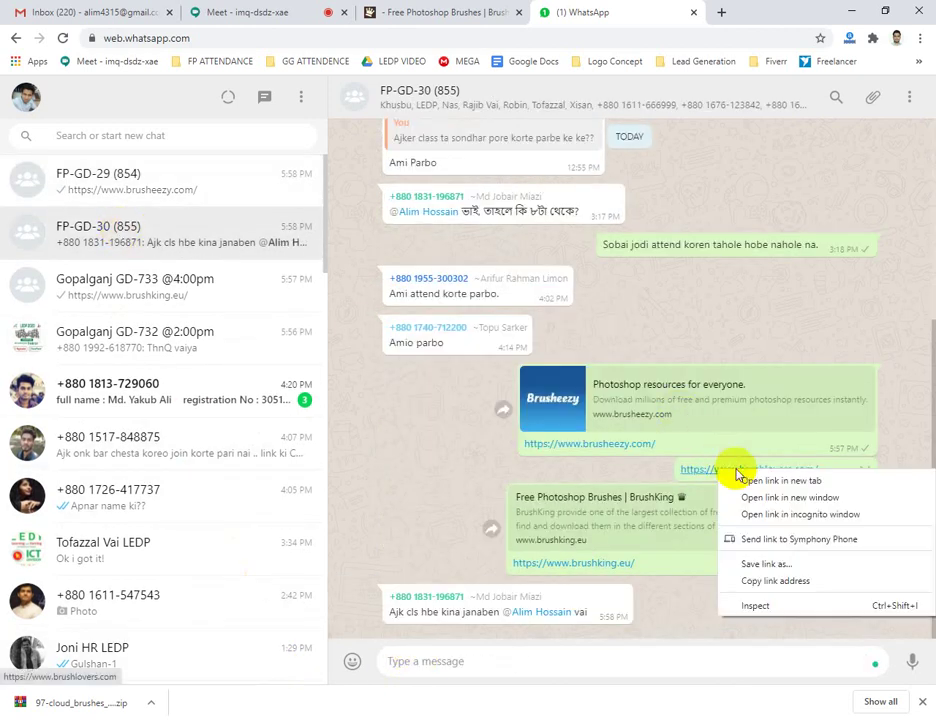
pyautogui.click(760, 581)
pyautogui.click(150, 172)
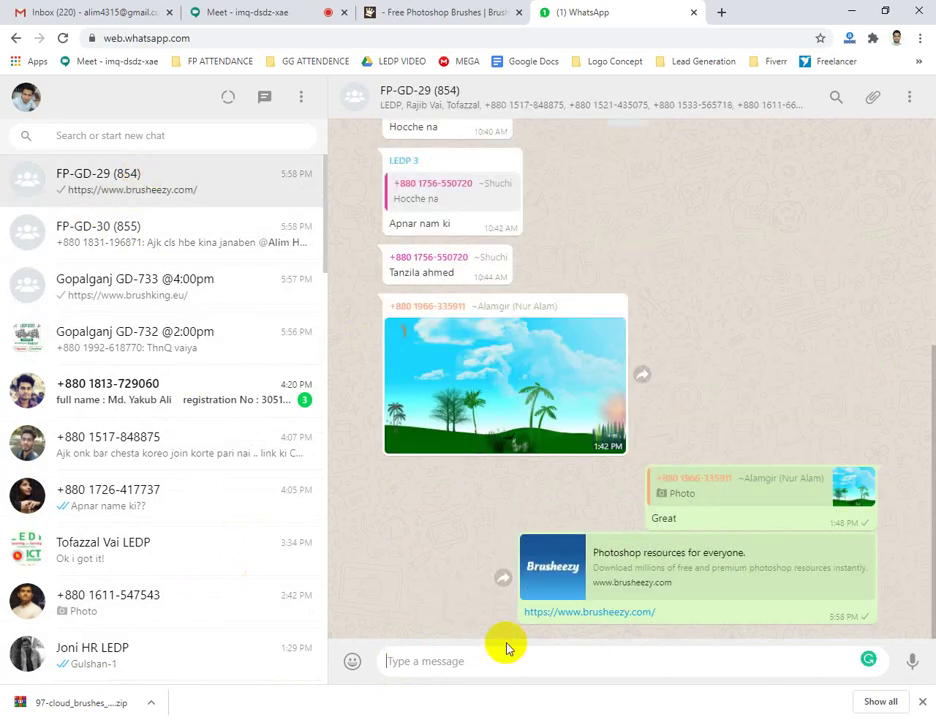
pyautogui.hotkey('ctrl', 'v')
pyautogui.press('Return')
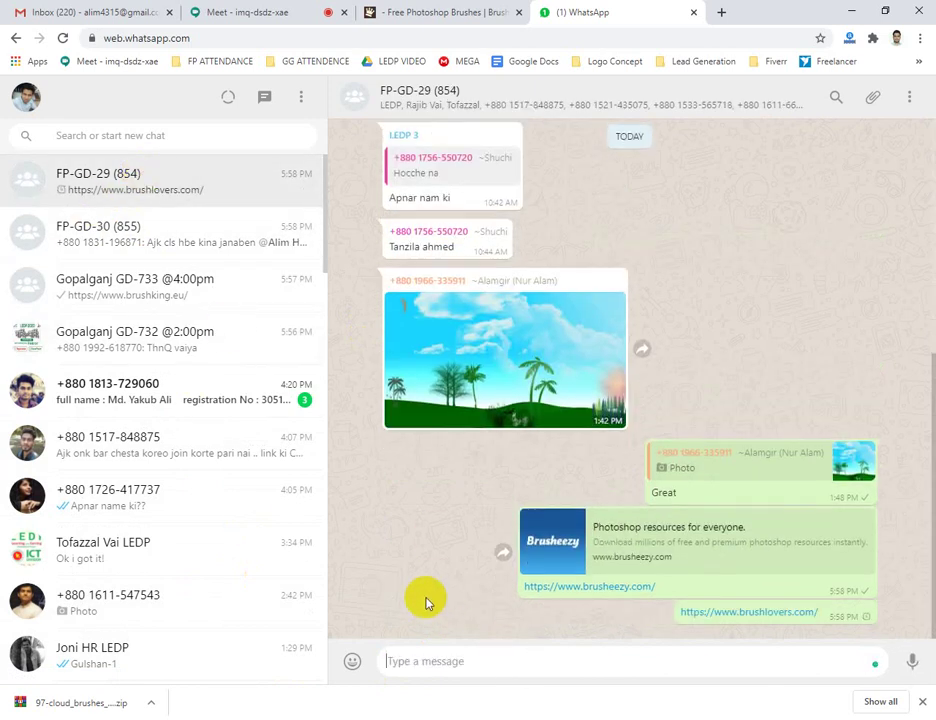
pyautogui.click(117, 252)
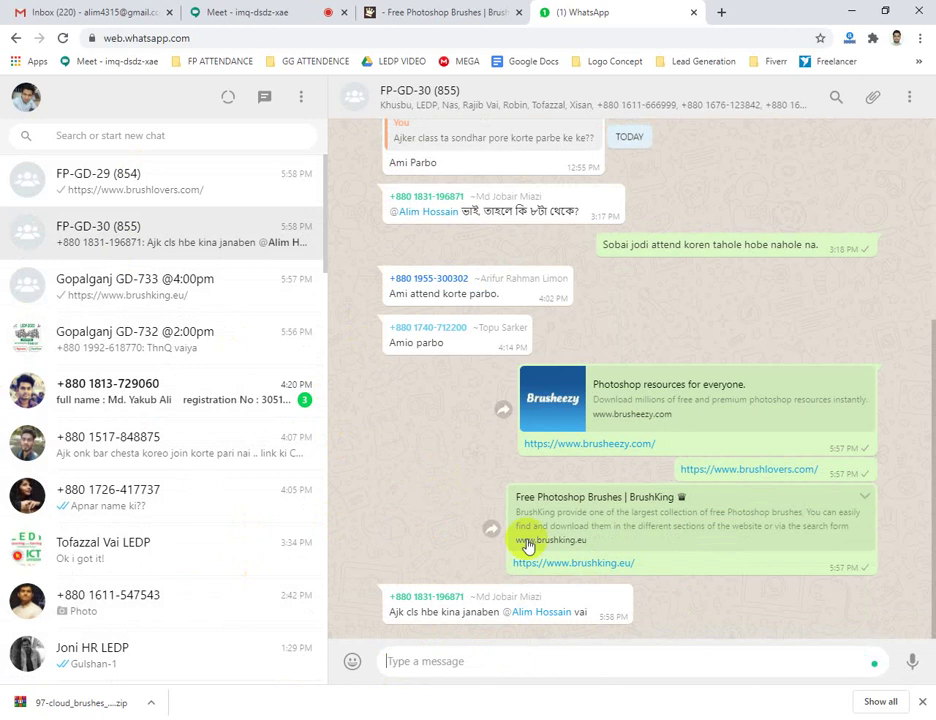
pyautogui.rightClick(589, 565)
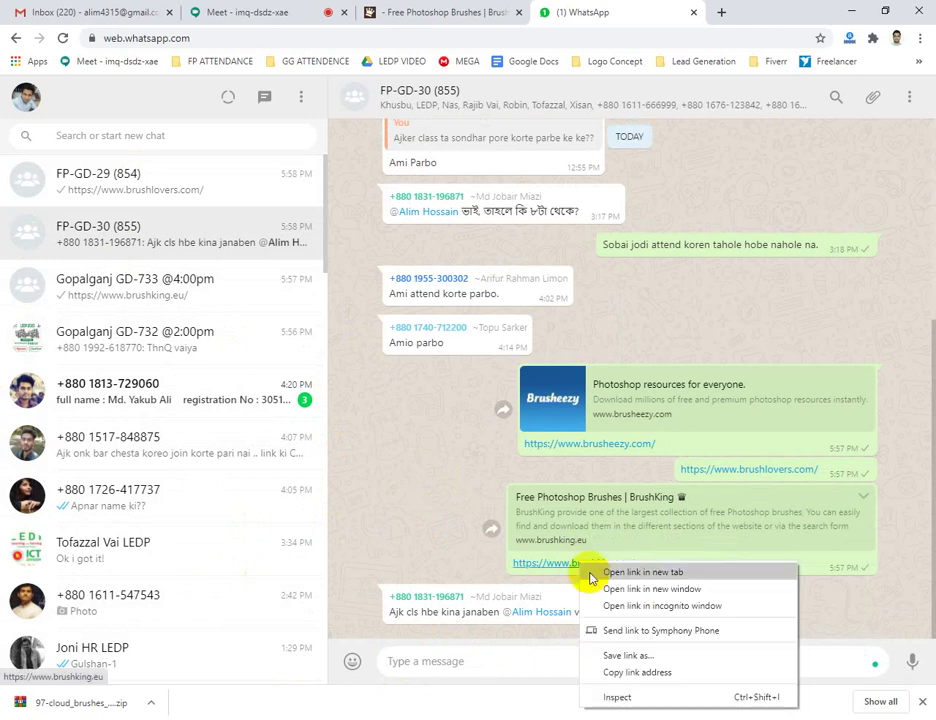
pyautogui.click(637, 672)
pyautogui.click(117, 190)
pyautogui.click(524, 660)
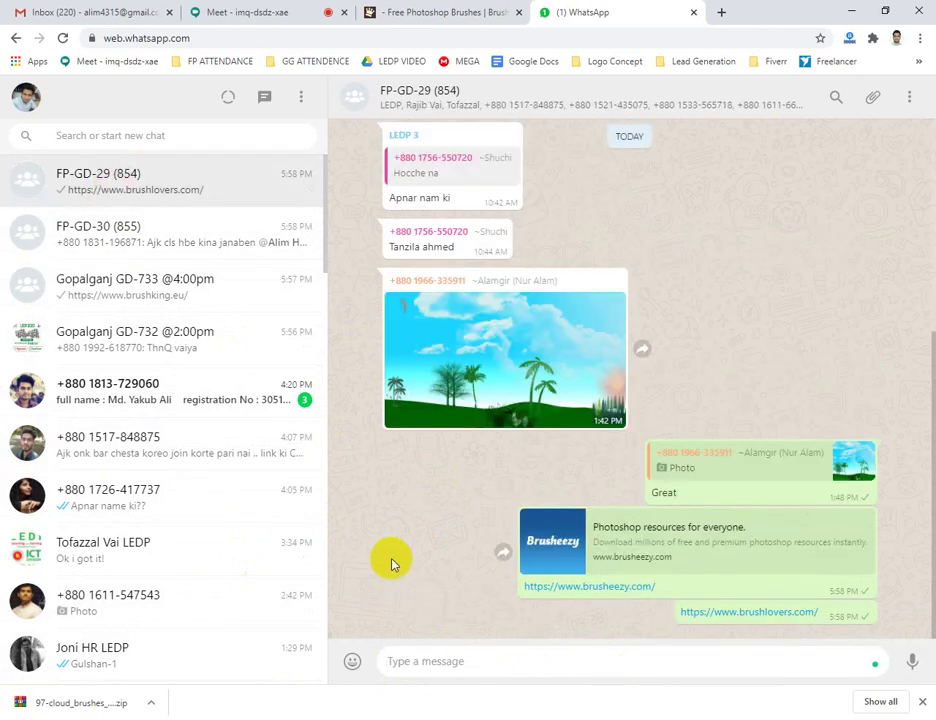
pyautogui.hotkey('ctrl', 'v')
pyautogui.press('Return')
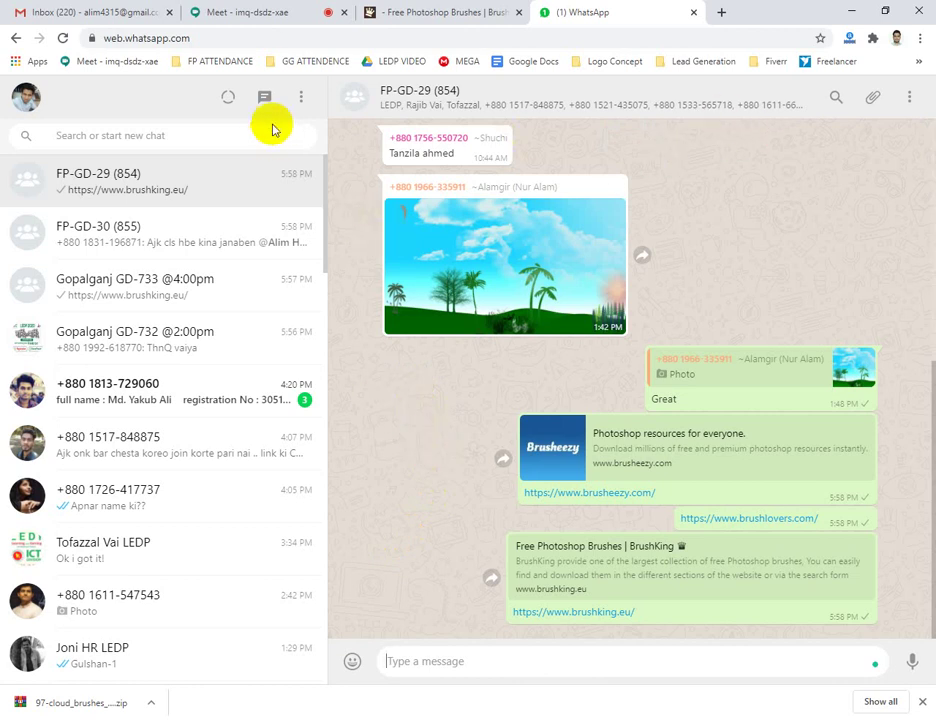
# Log out of WhatsApp Web and turn off the Keep me signed in option on the login page
pyautogui.click(301, 97)
pyautogui.click(240, 284)
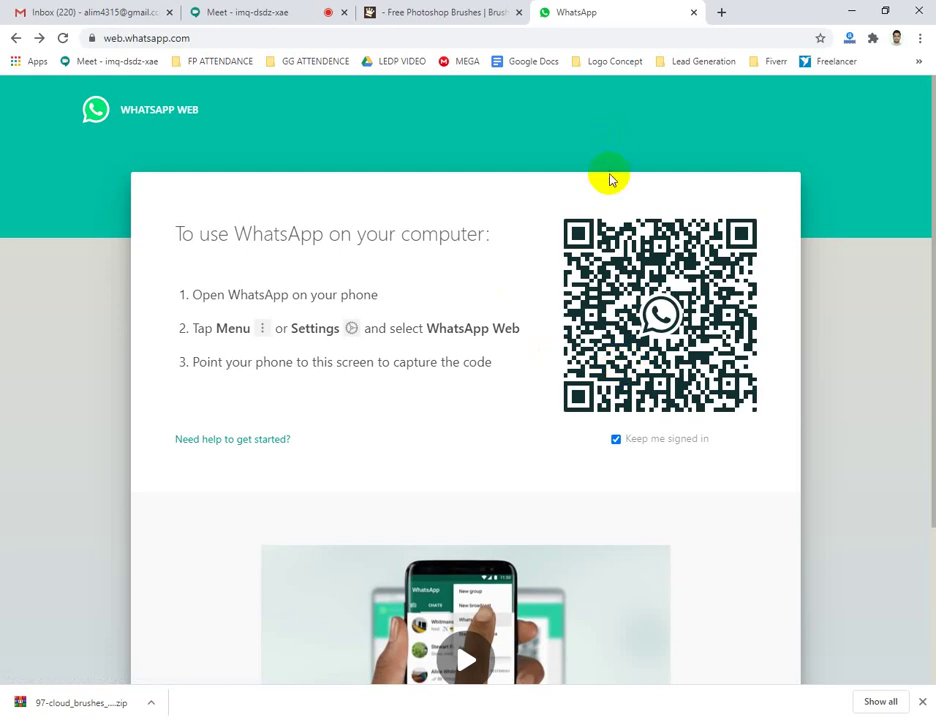
pyautogui.click(616, 439)
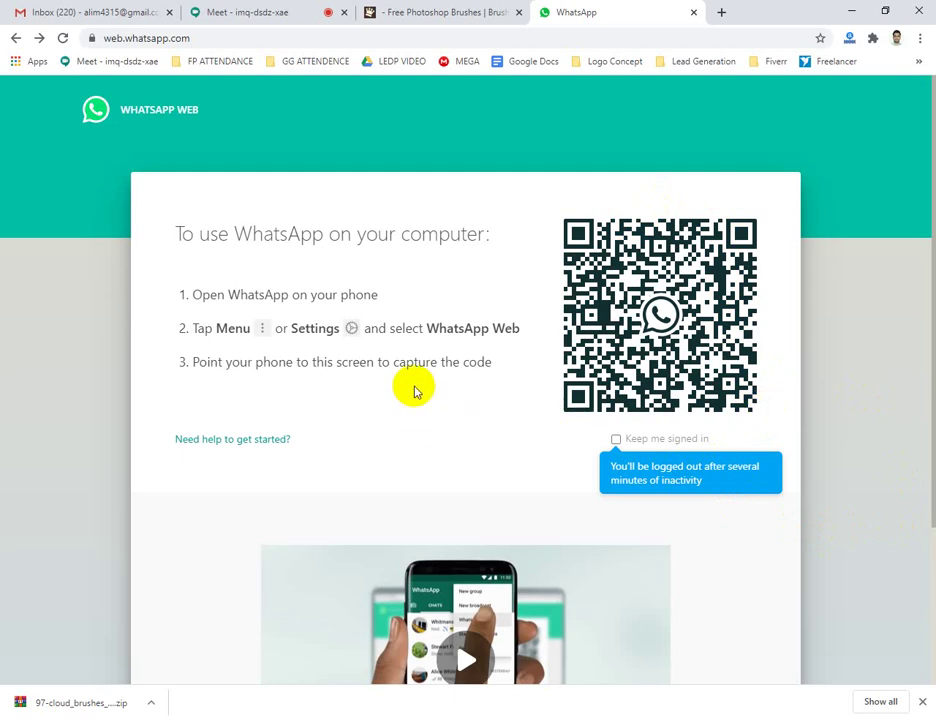
pyautogui.click(751, 554)
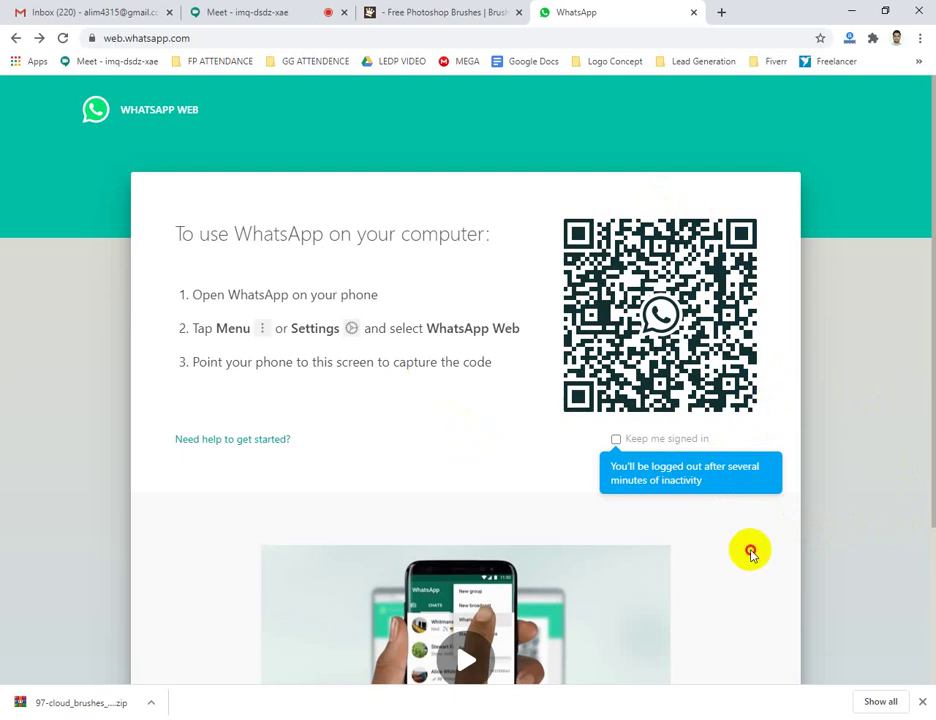
# Dismiss the browser's download bar and close the WhatsApp Web page after reloading it
pyautogui.click(921, 701)
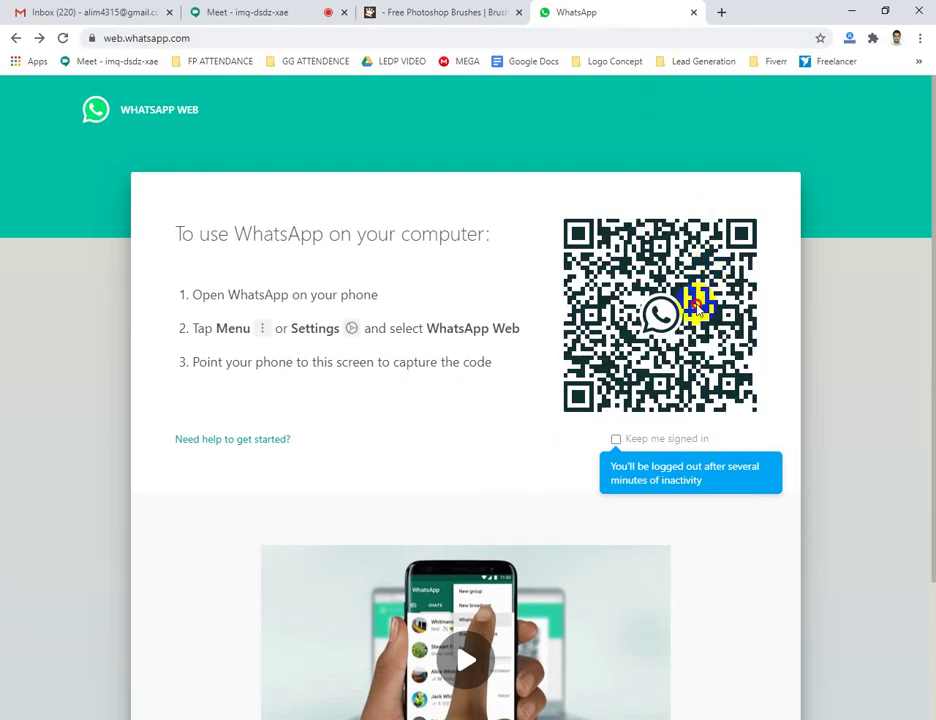
pyautogui.click(62, 38)
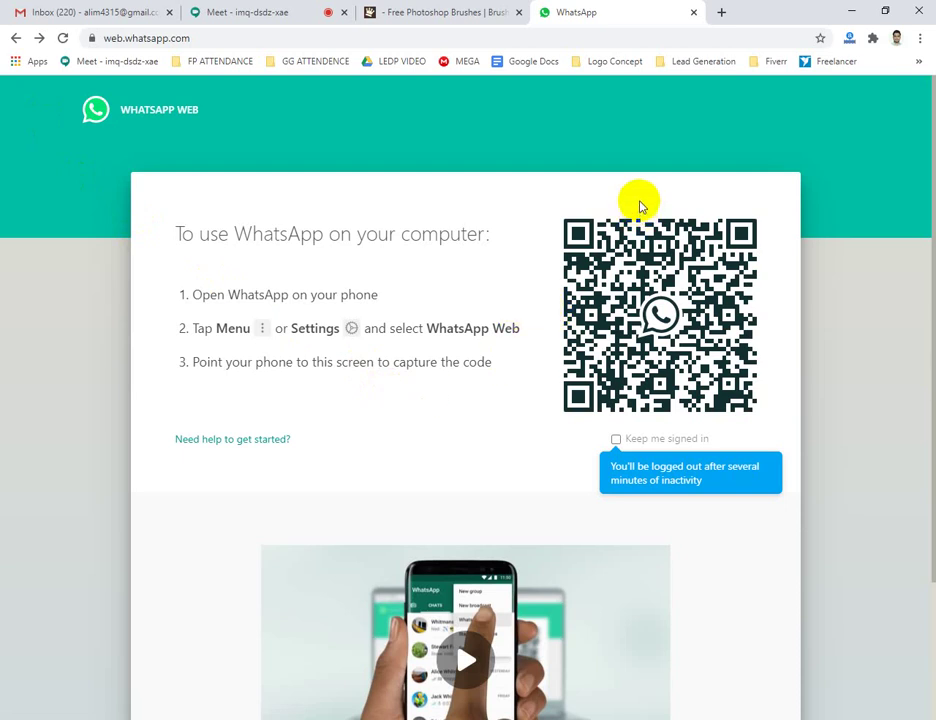
pyautogui.click(693, 12)
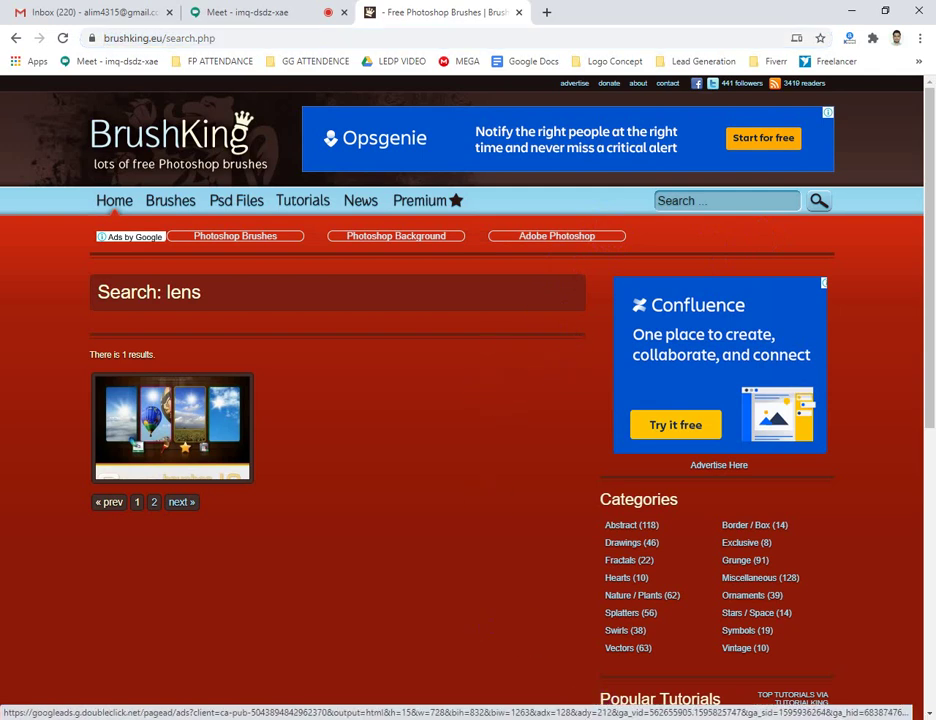
# Bring up Photoshop and minimize it, and close the BrushKing search page in the browser
pyautogui.click(540, 719)
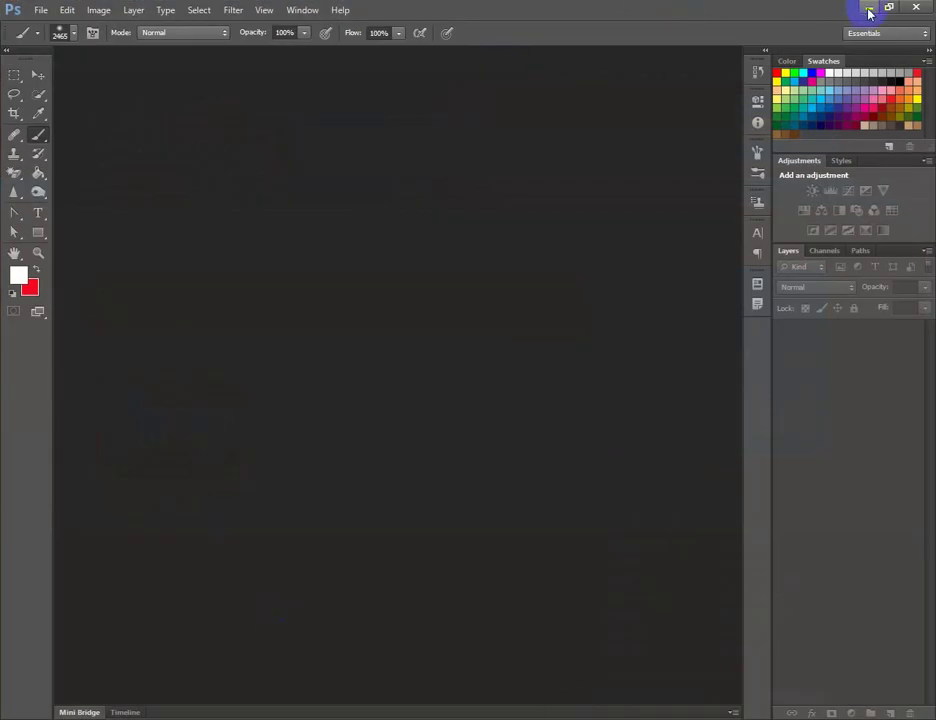
pyautogui.click(864, 17)
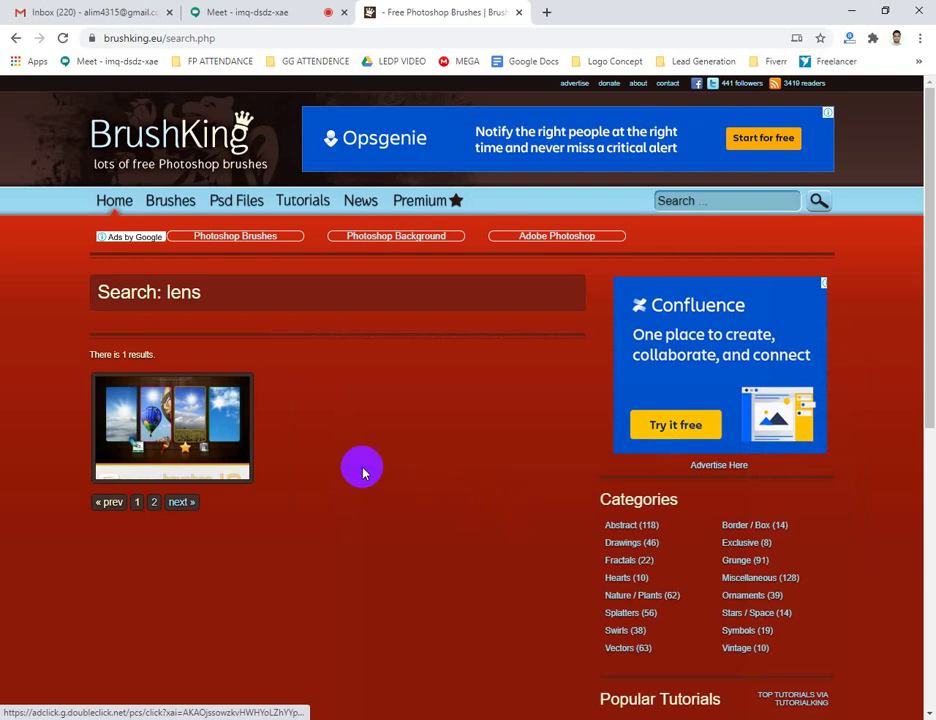
pyautogui.click(517, 13)
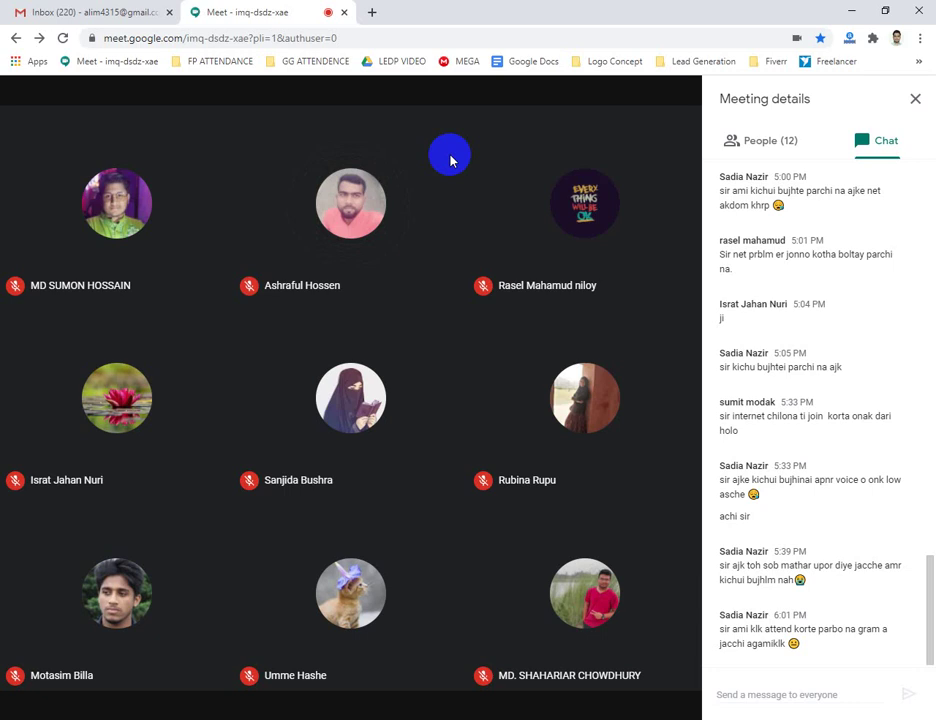
# Show the Meet participant list and check the Updates category in Gmail before returning to the meeting
pyautogui.click(767, 141)
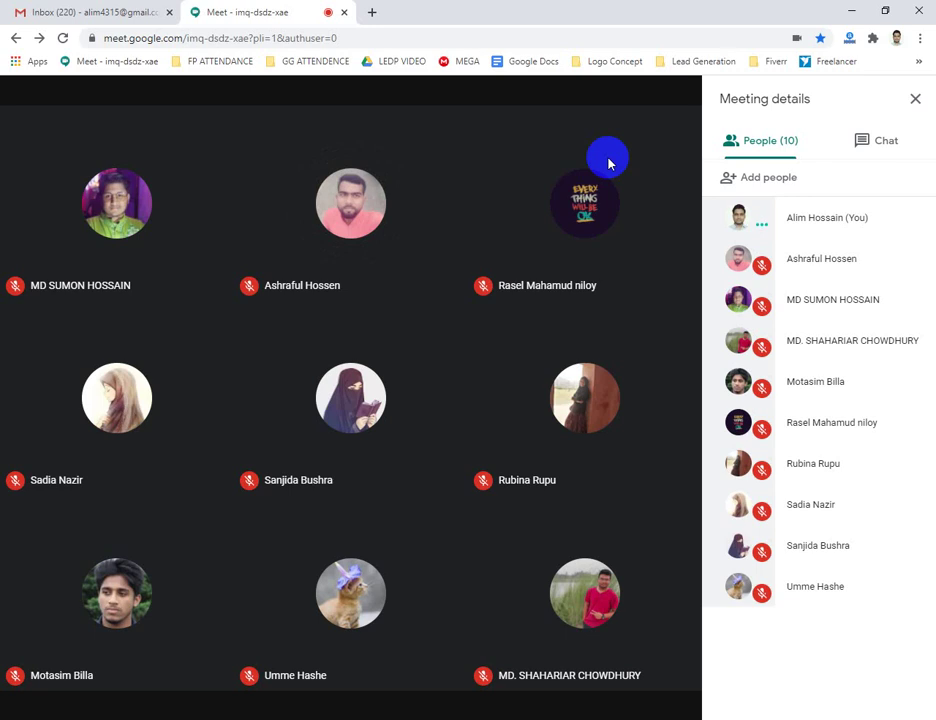
pyautogui.click(75, 11)
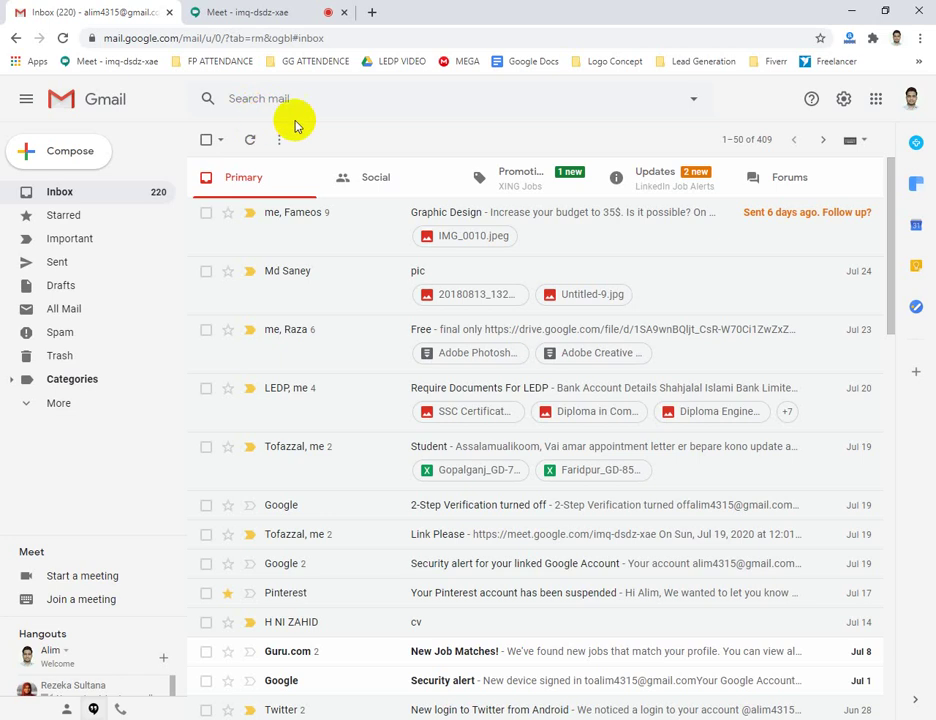
pyautogui.click(650, 180)
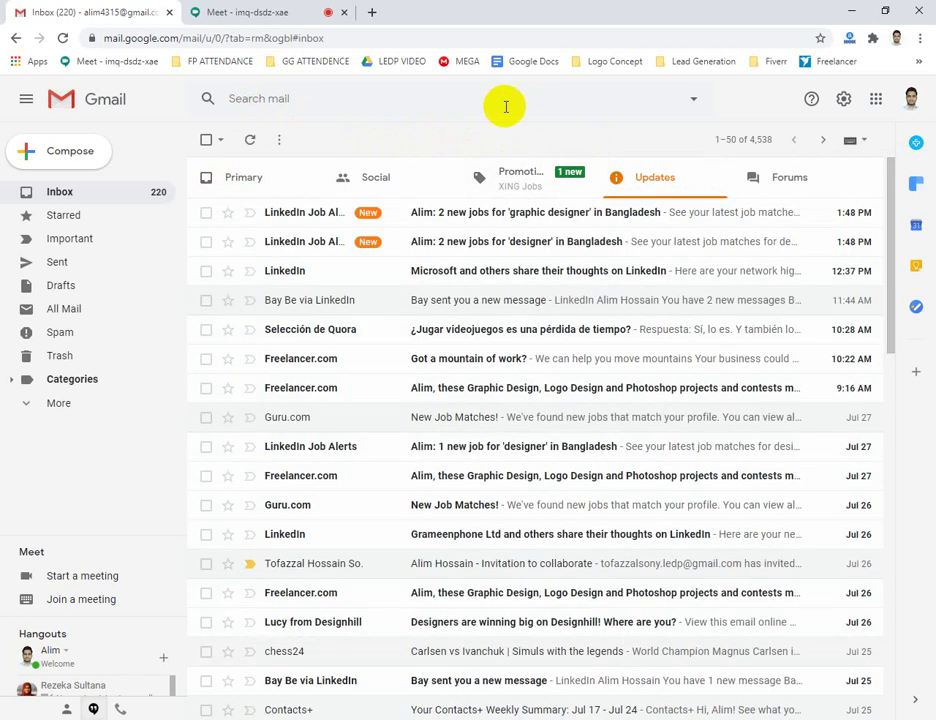
pyautogui.click(305, 15)
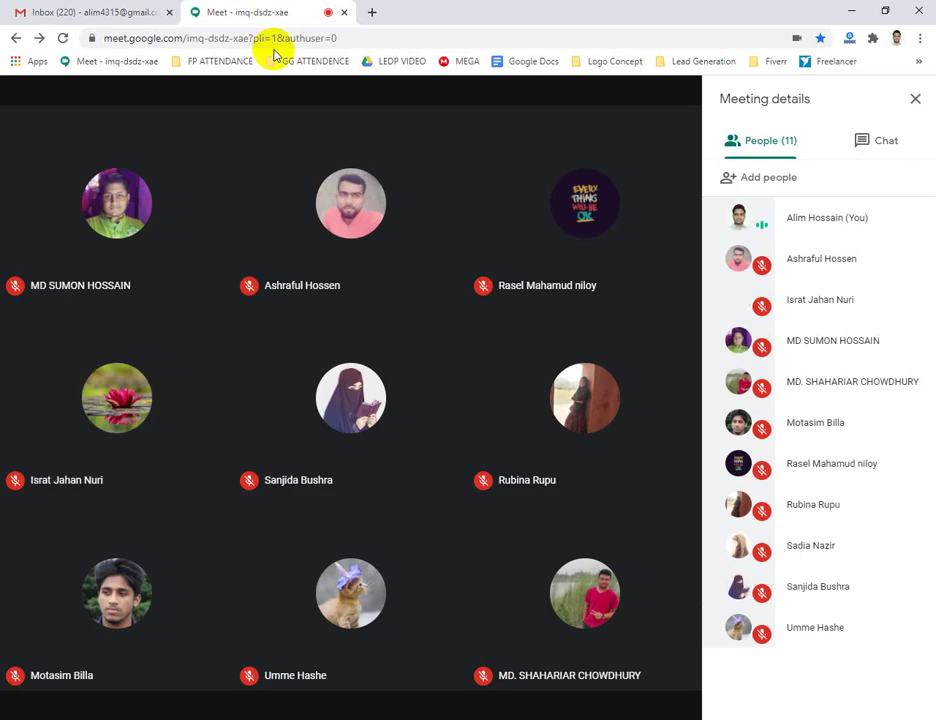